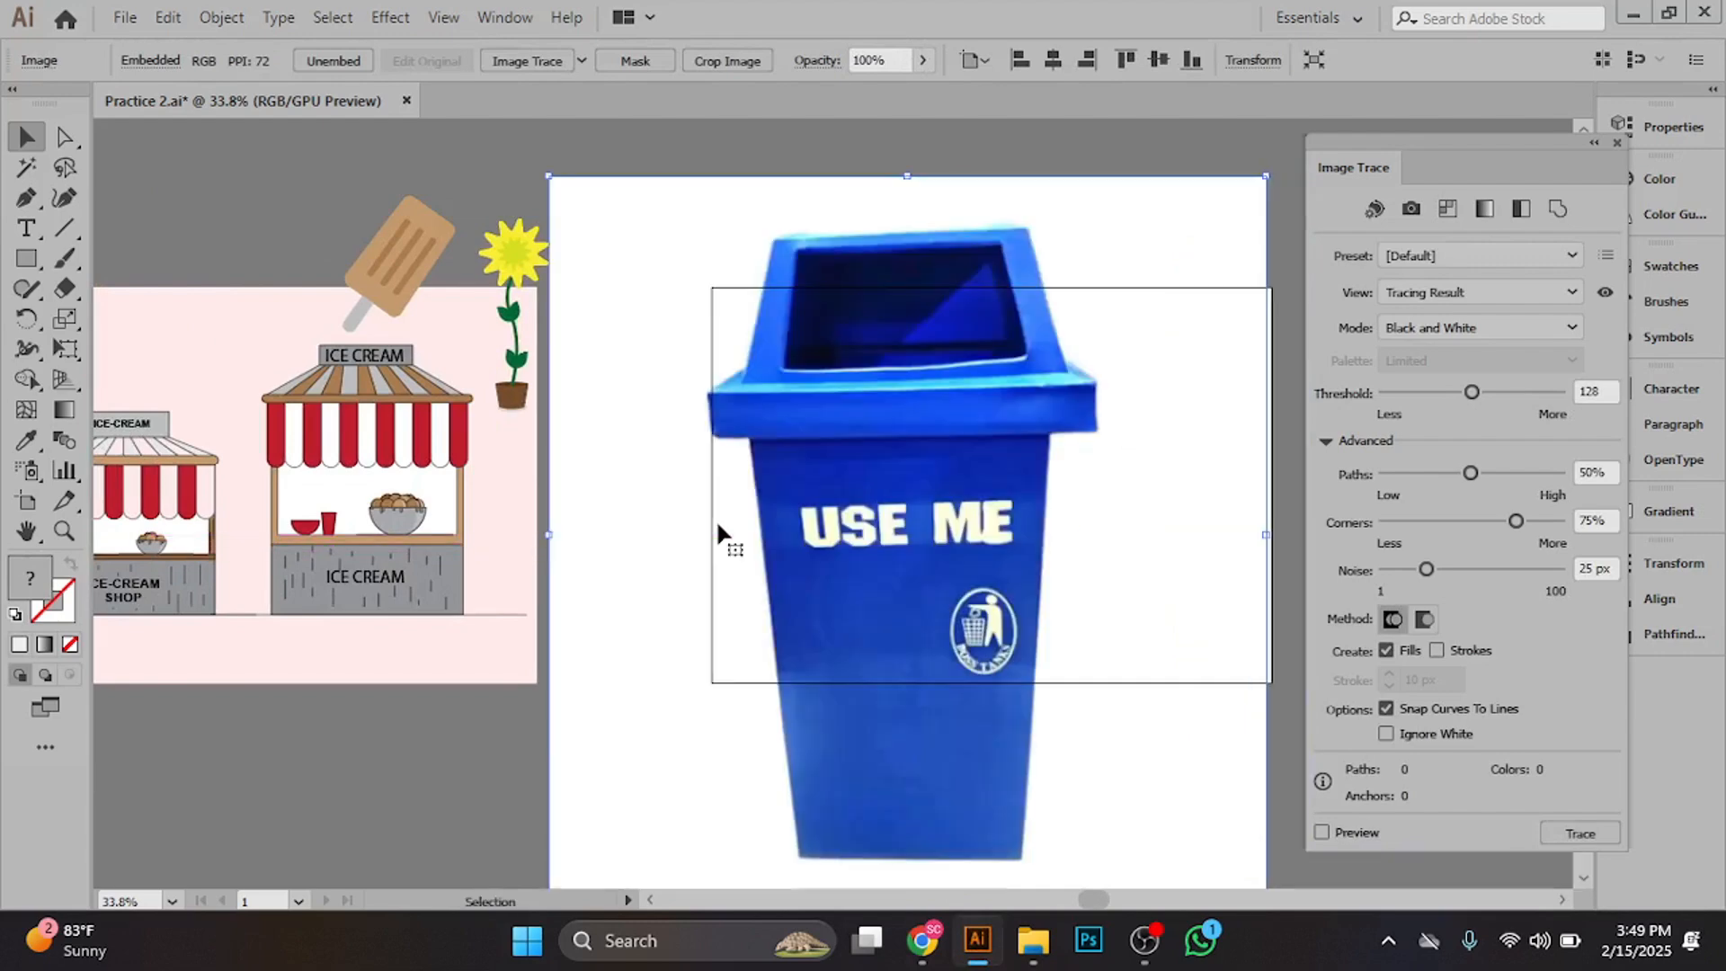
- Lower the bin photo's opacity to 71%, then scale it down and place it centrally on the empty artboard
scroll(1131, 648, down, 2)
drag(957, 695, 872, 638)
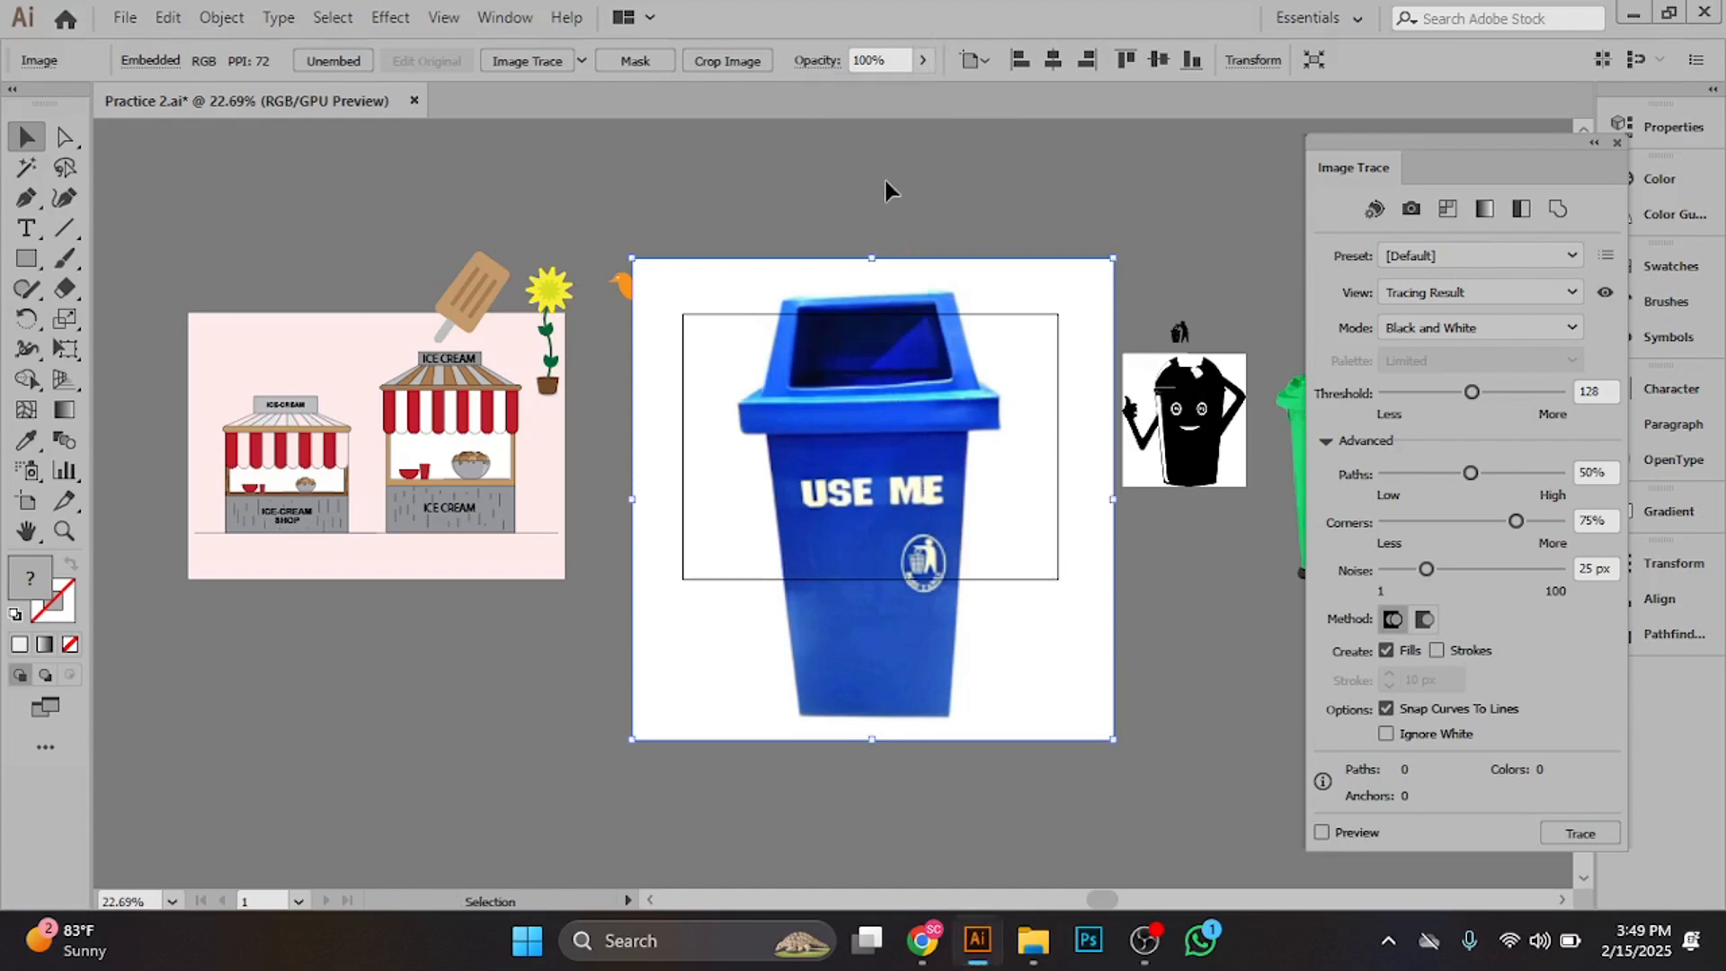
click(926, 70)
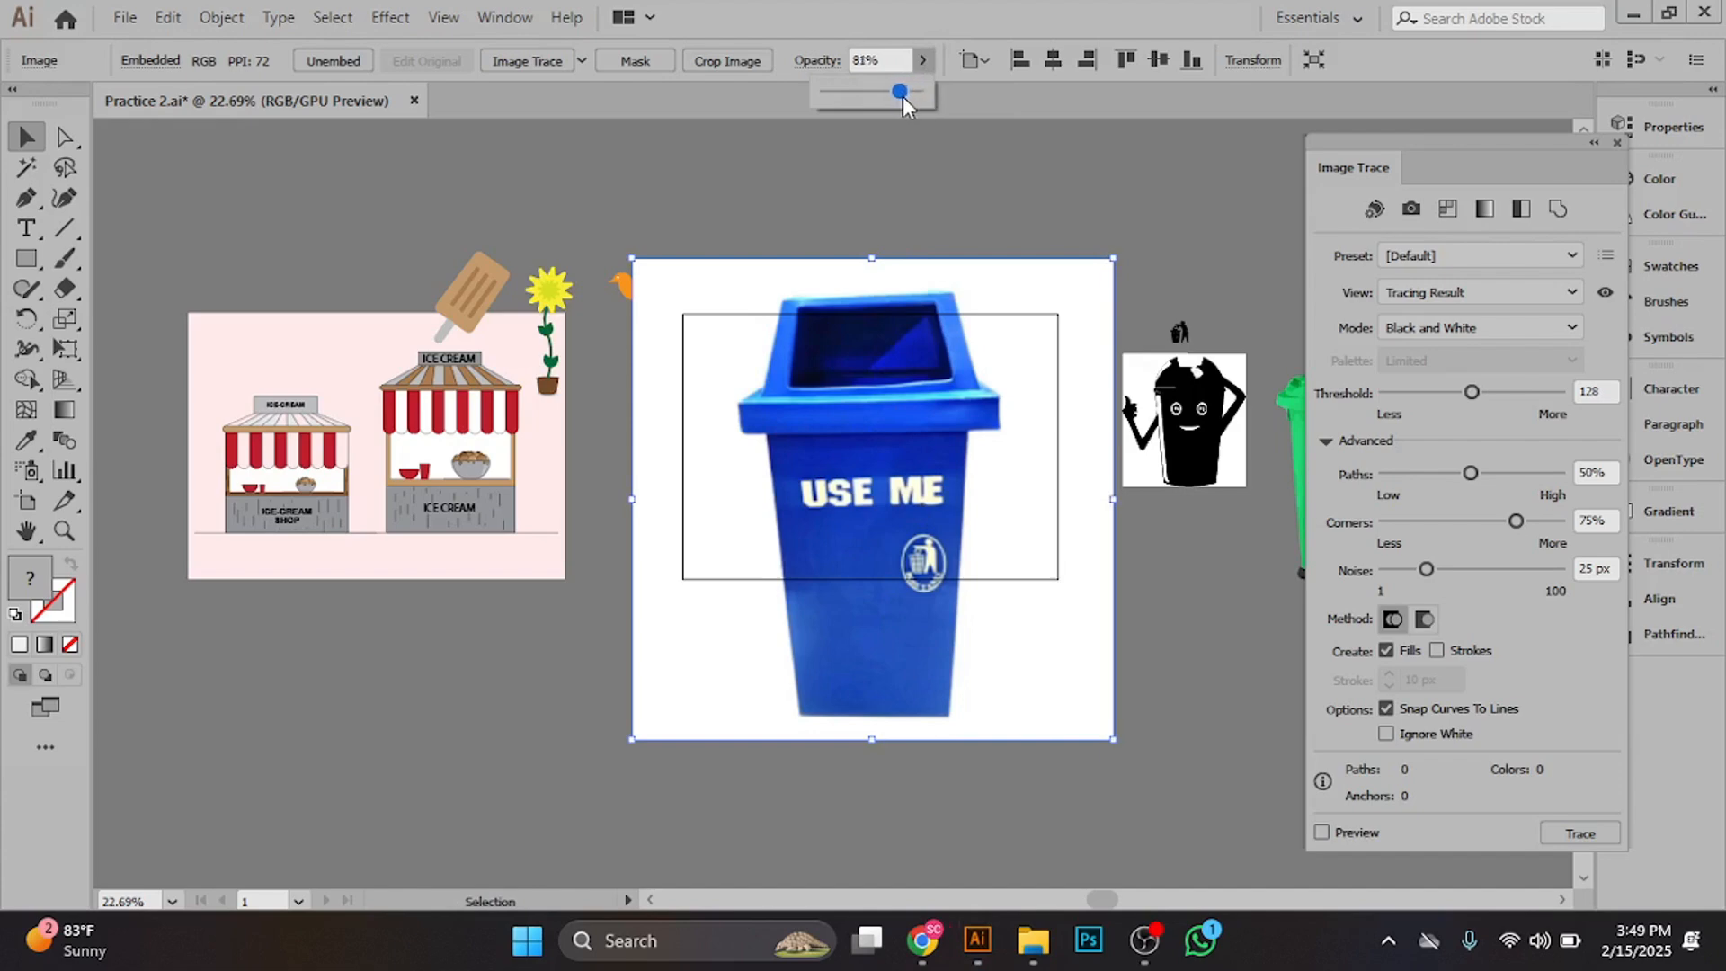
drag(903, 97, 894, 96)
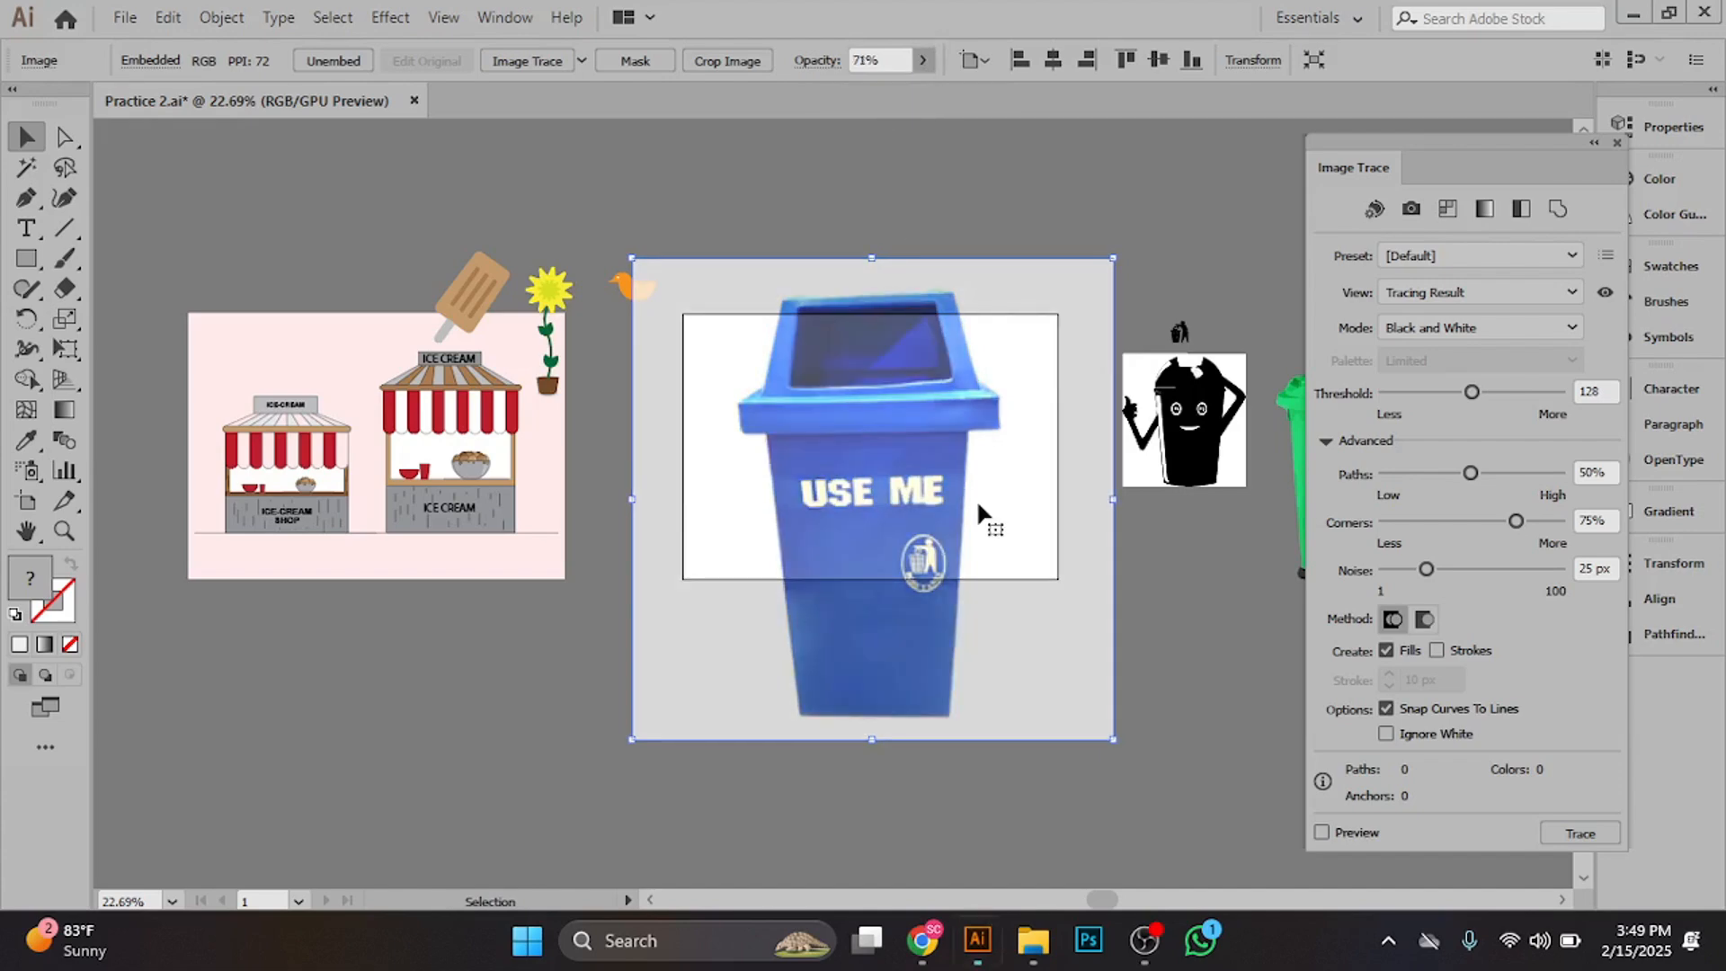
drag(1111, 739, 879, 504)
drag(779, 416, 887, 460)
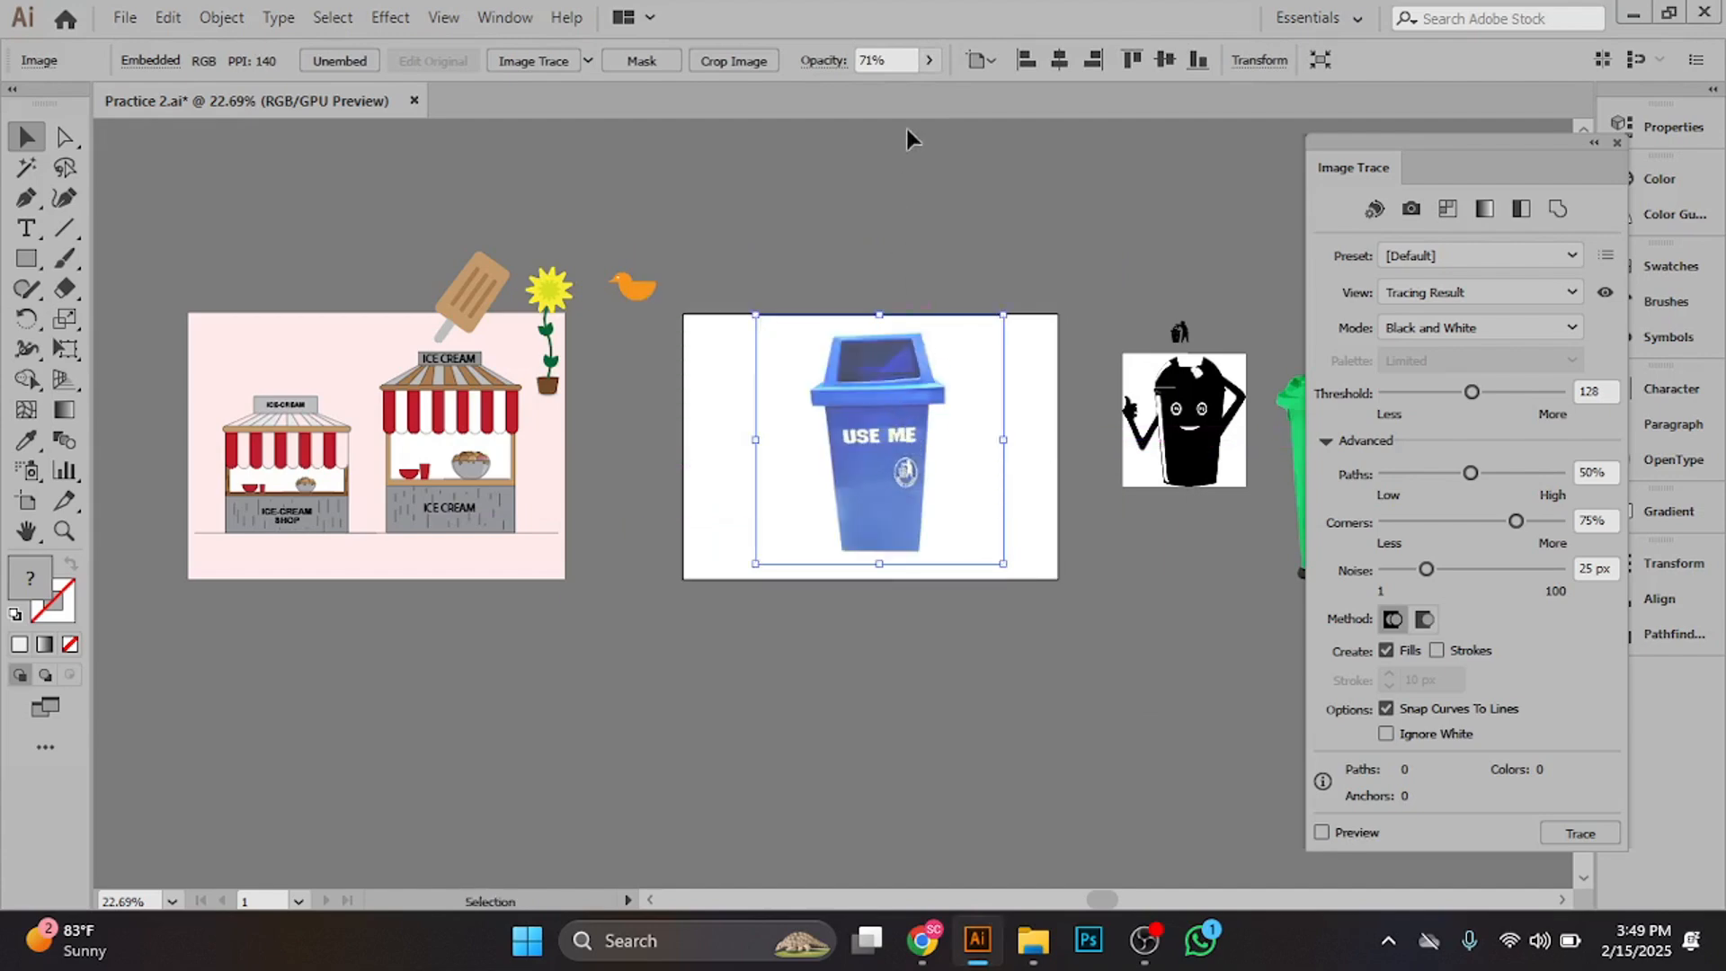
- Set the bin photo's opacity to 60% and clear the selection
click(926, 60)
drag(903, 91, 886, 96)
click(922, 382)
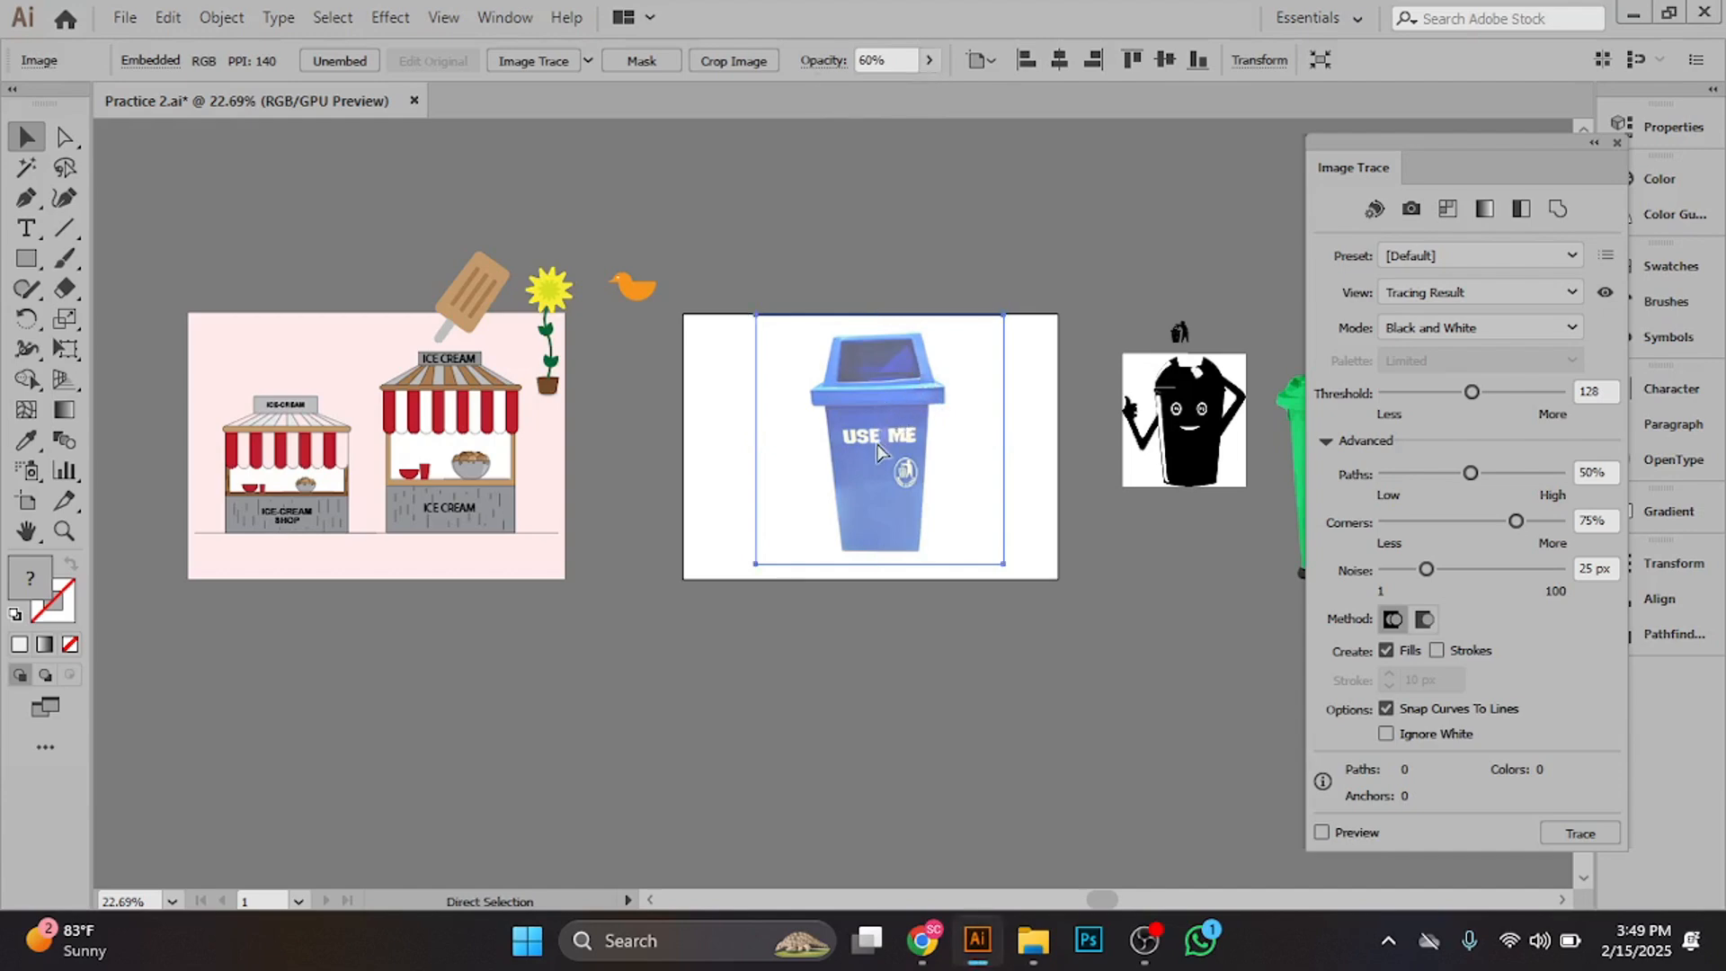
key(ctrl+shift+a)
- Start a Pen path at the bin body's lower-left corner and trace its left edge about 328 pt up to the rim's underside
key(z)
mouse_move(877, 423)
mouse_down()
mouse_move(1230, 877)
mouse_move(1009, 559)
mouse_move(810, 468)
mouse_move(181, 284)
mouse_up()
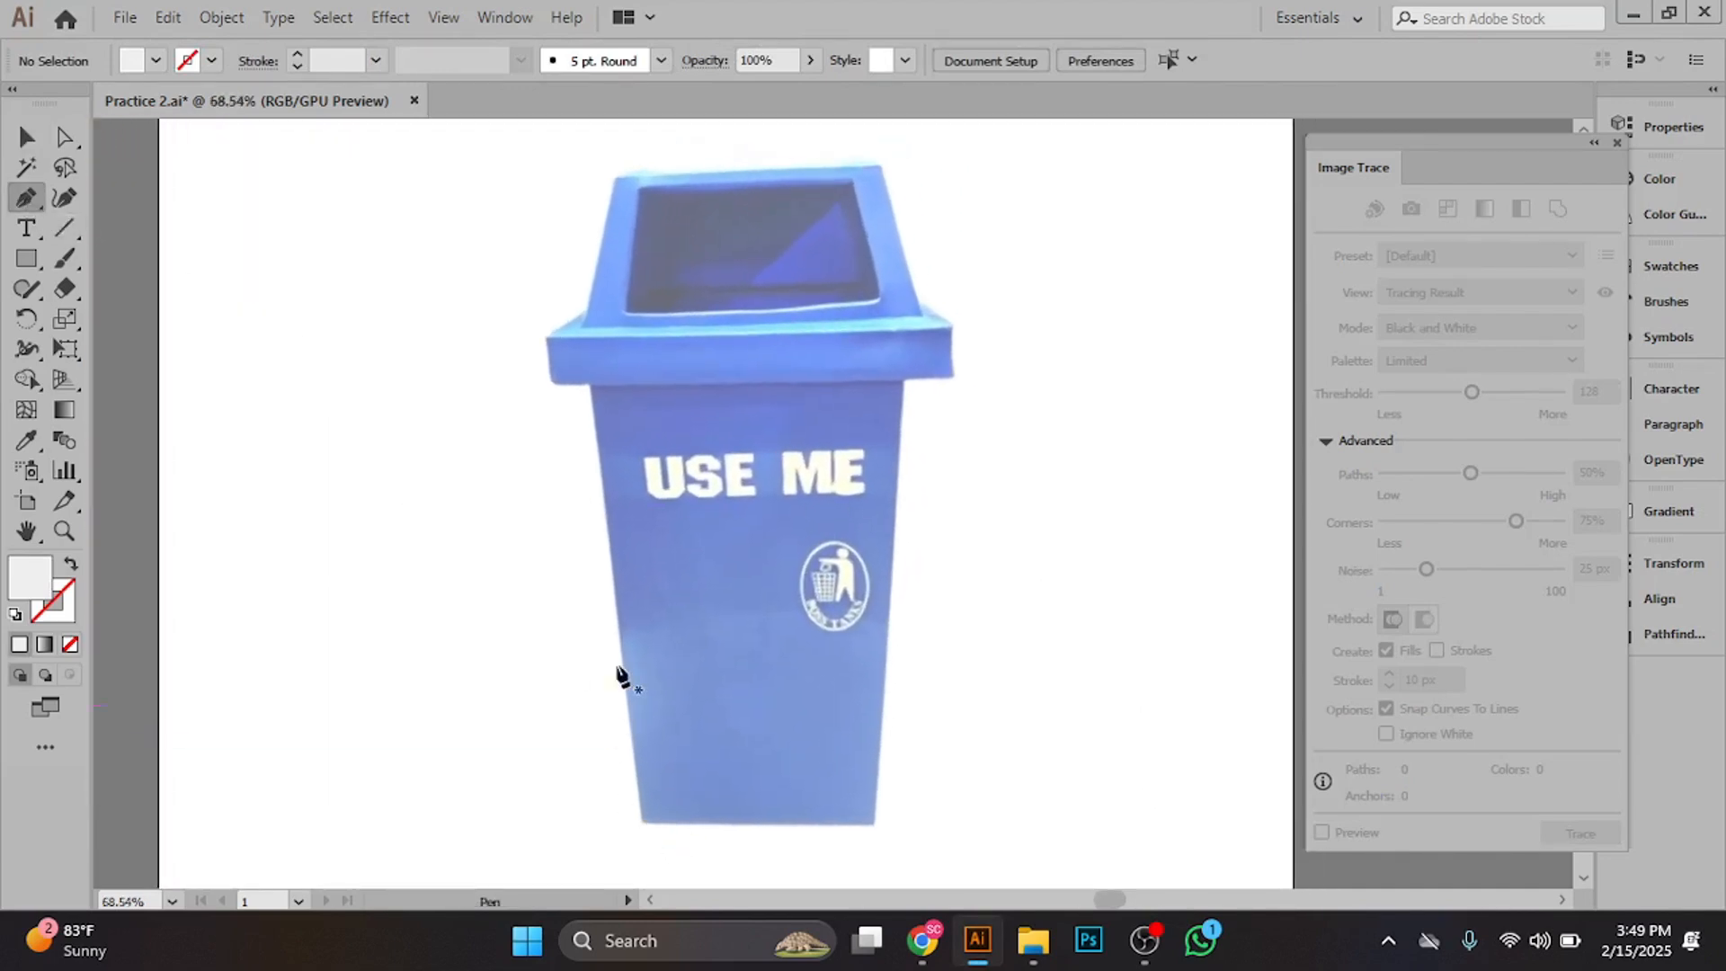
scroll(597, 567, up, 1)
drag(636, 698, 597, 561)
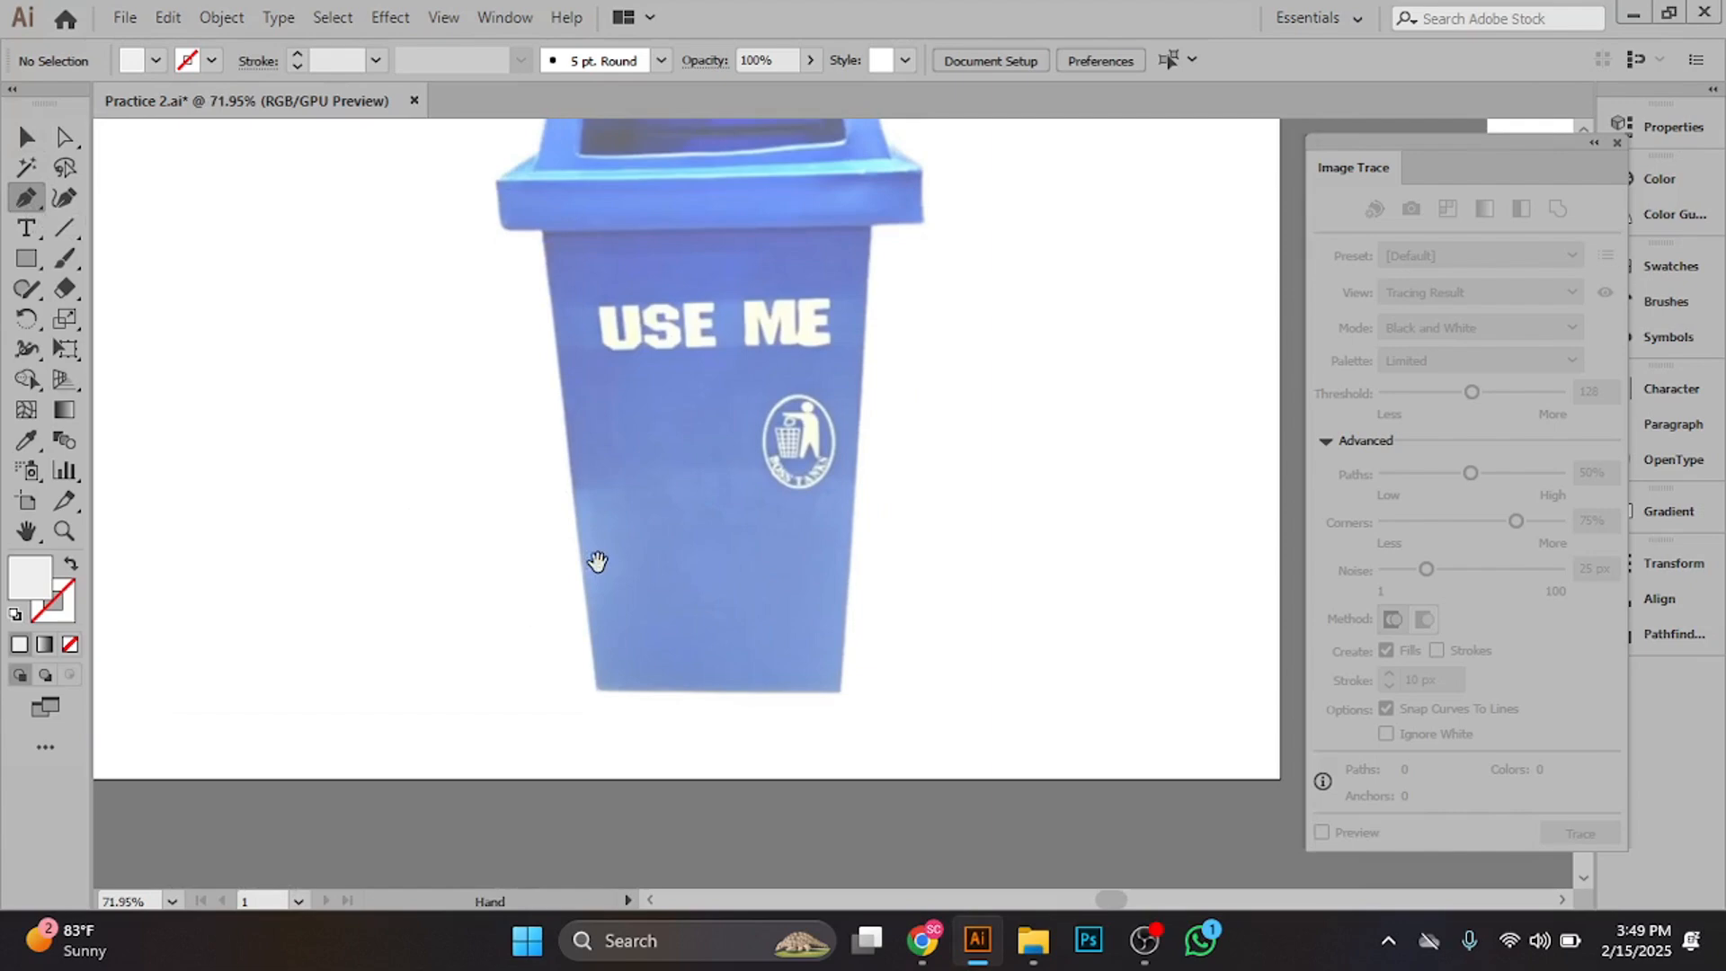
click(596, 699)
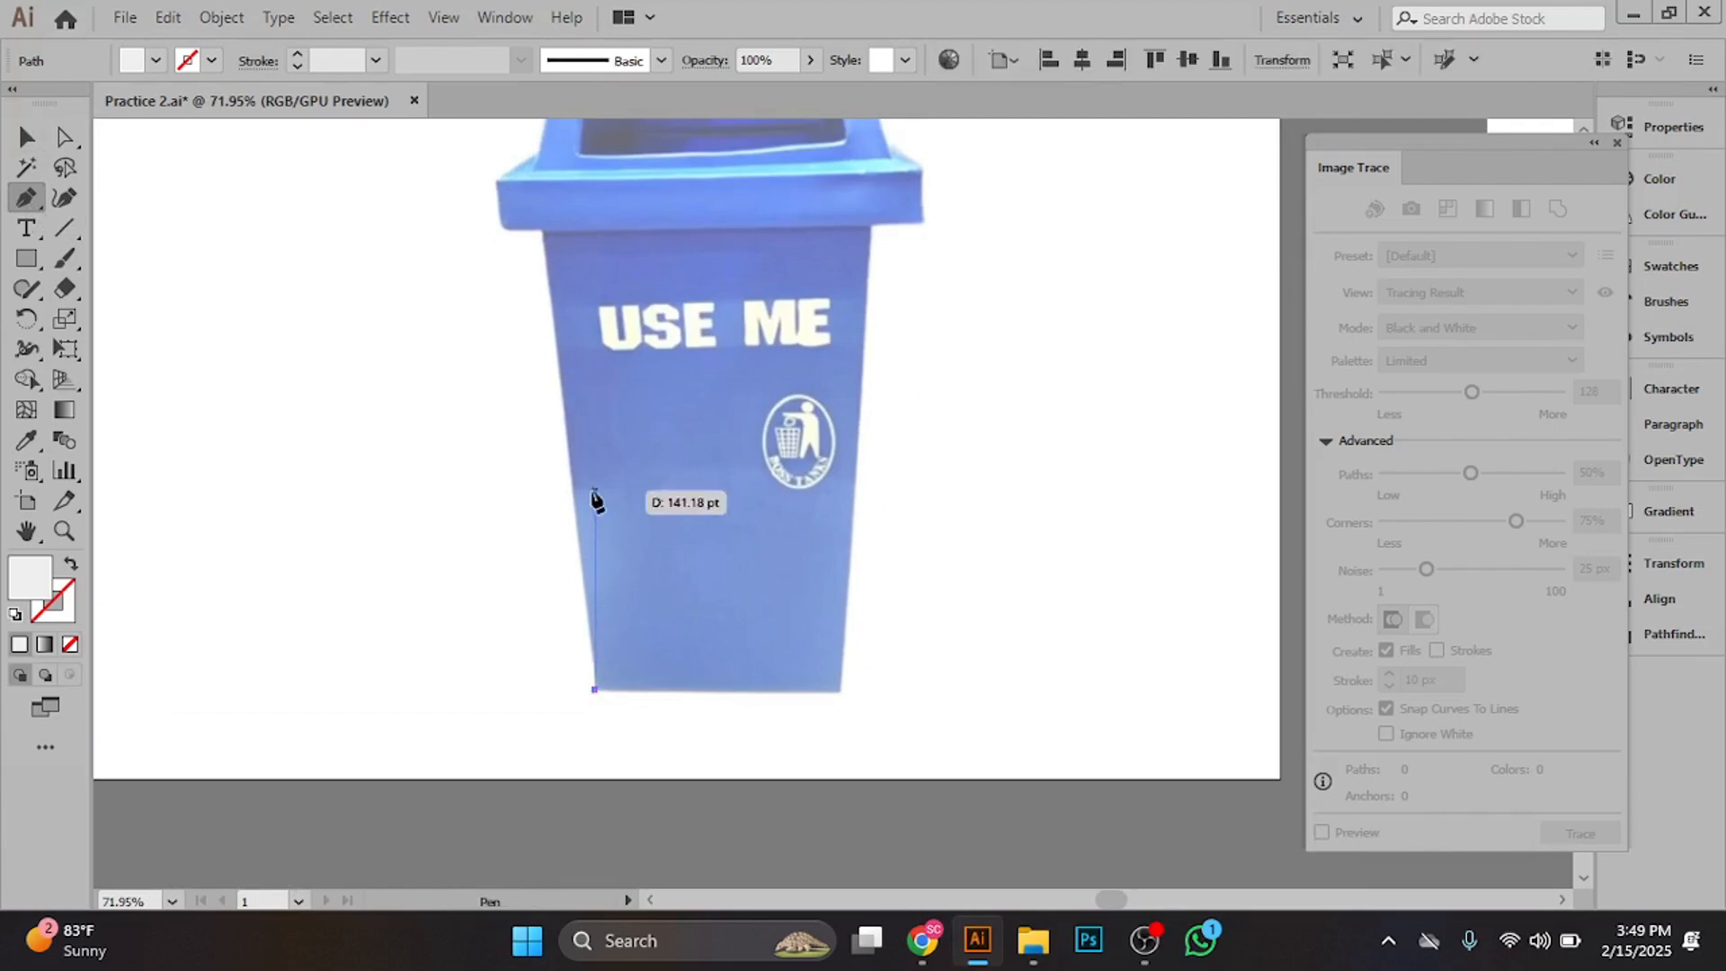
key(ctrl+space)
drag(527, 278, 683, 434)
drag(575, 256, 643, 438)
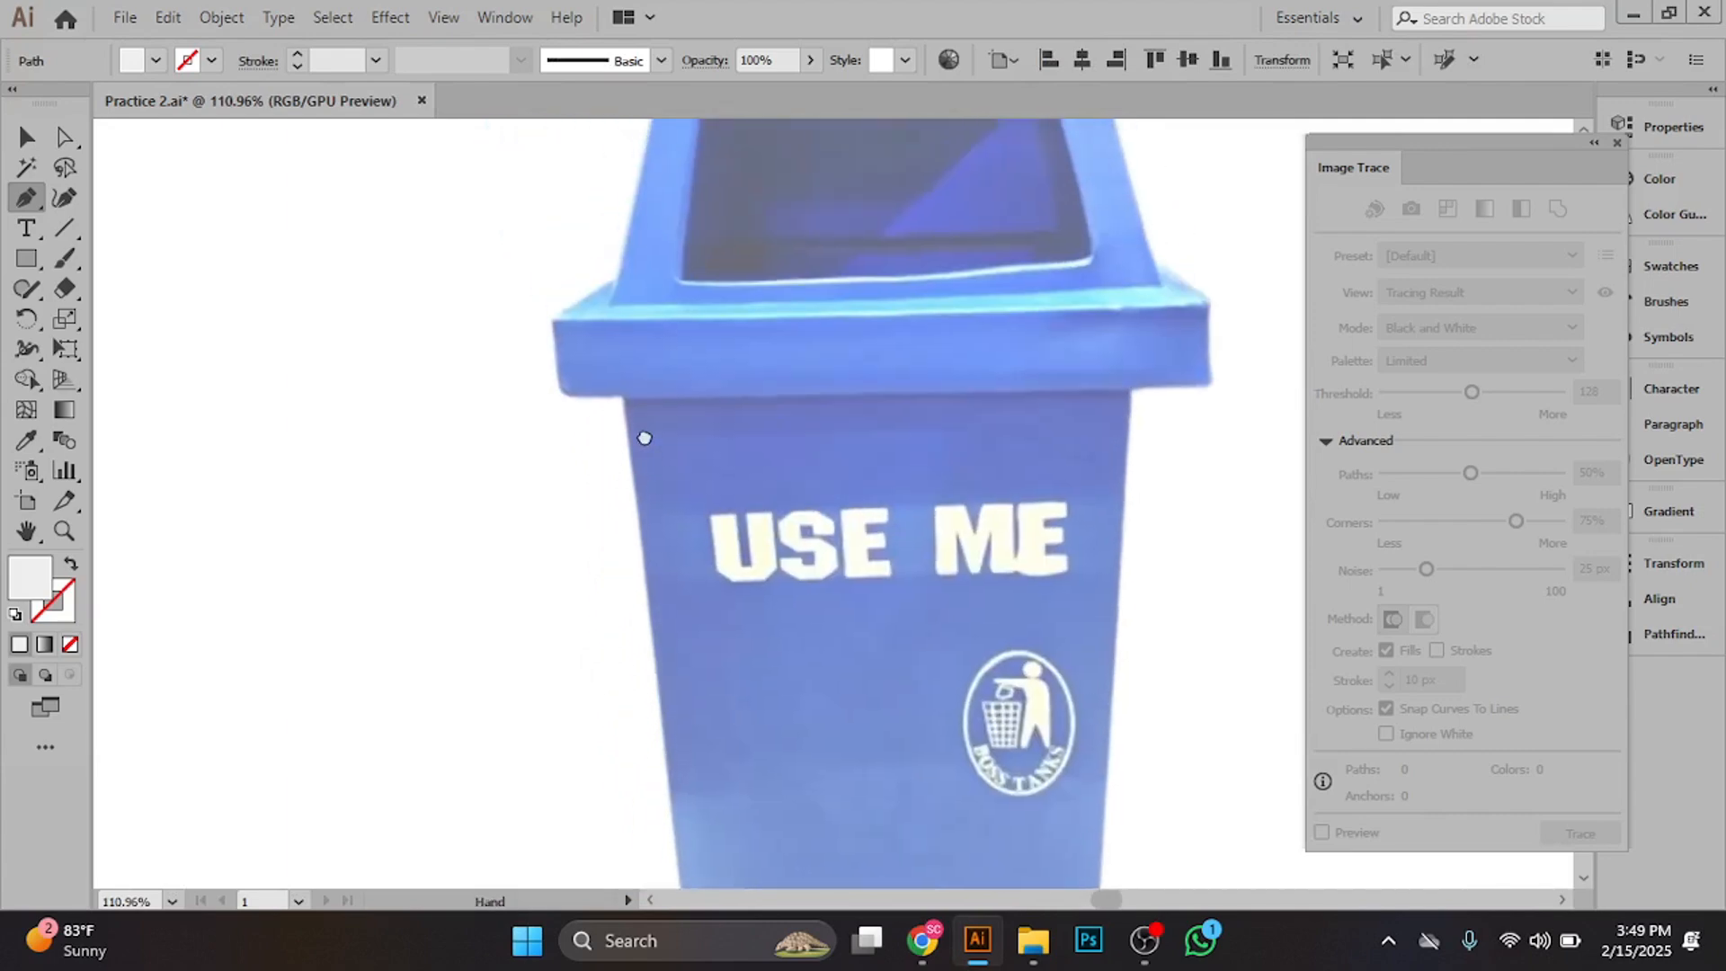
drag(554, 393, 744, 531)
click(677, 410)
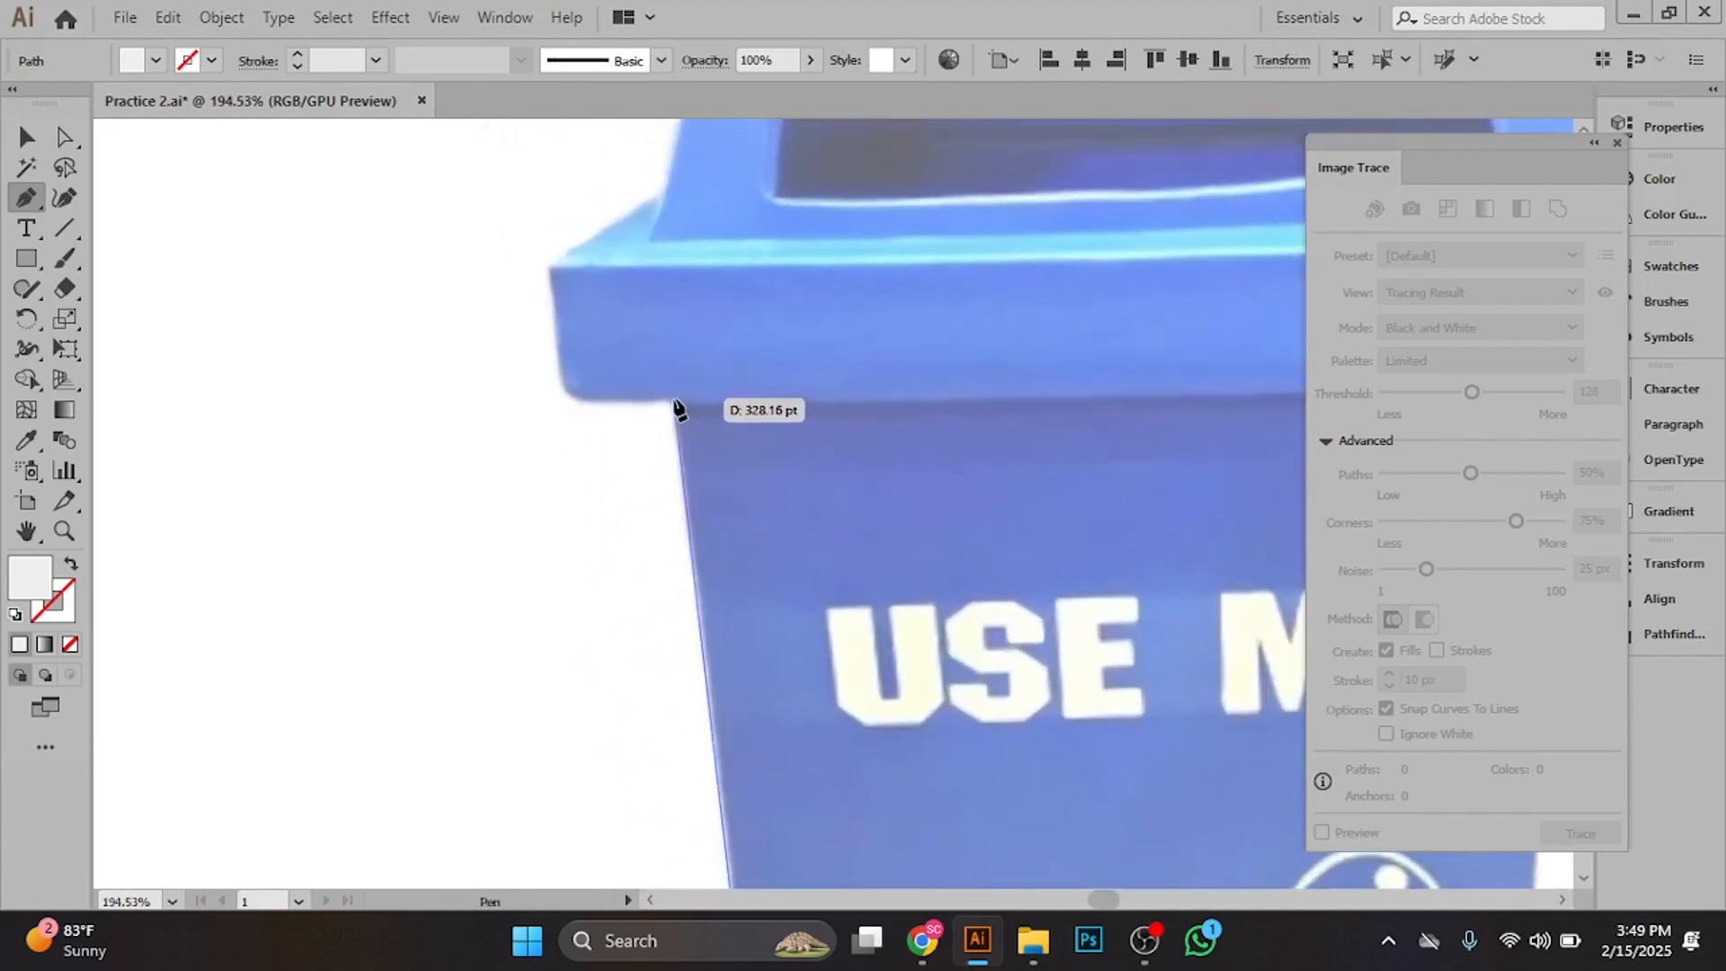
click(673, 398)
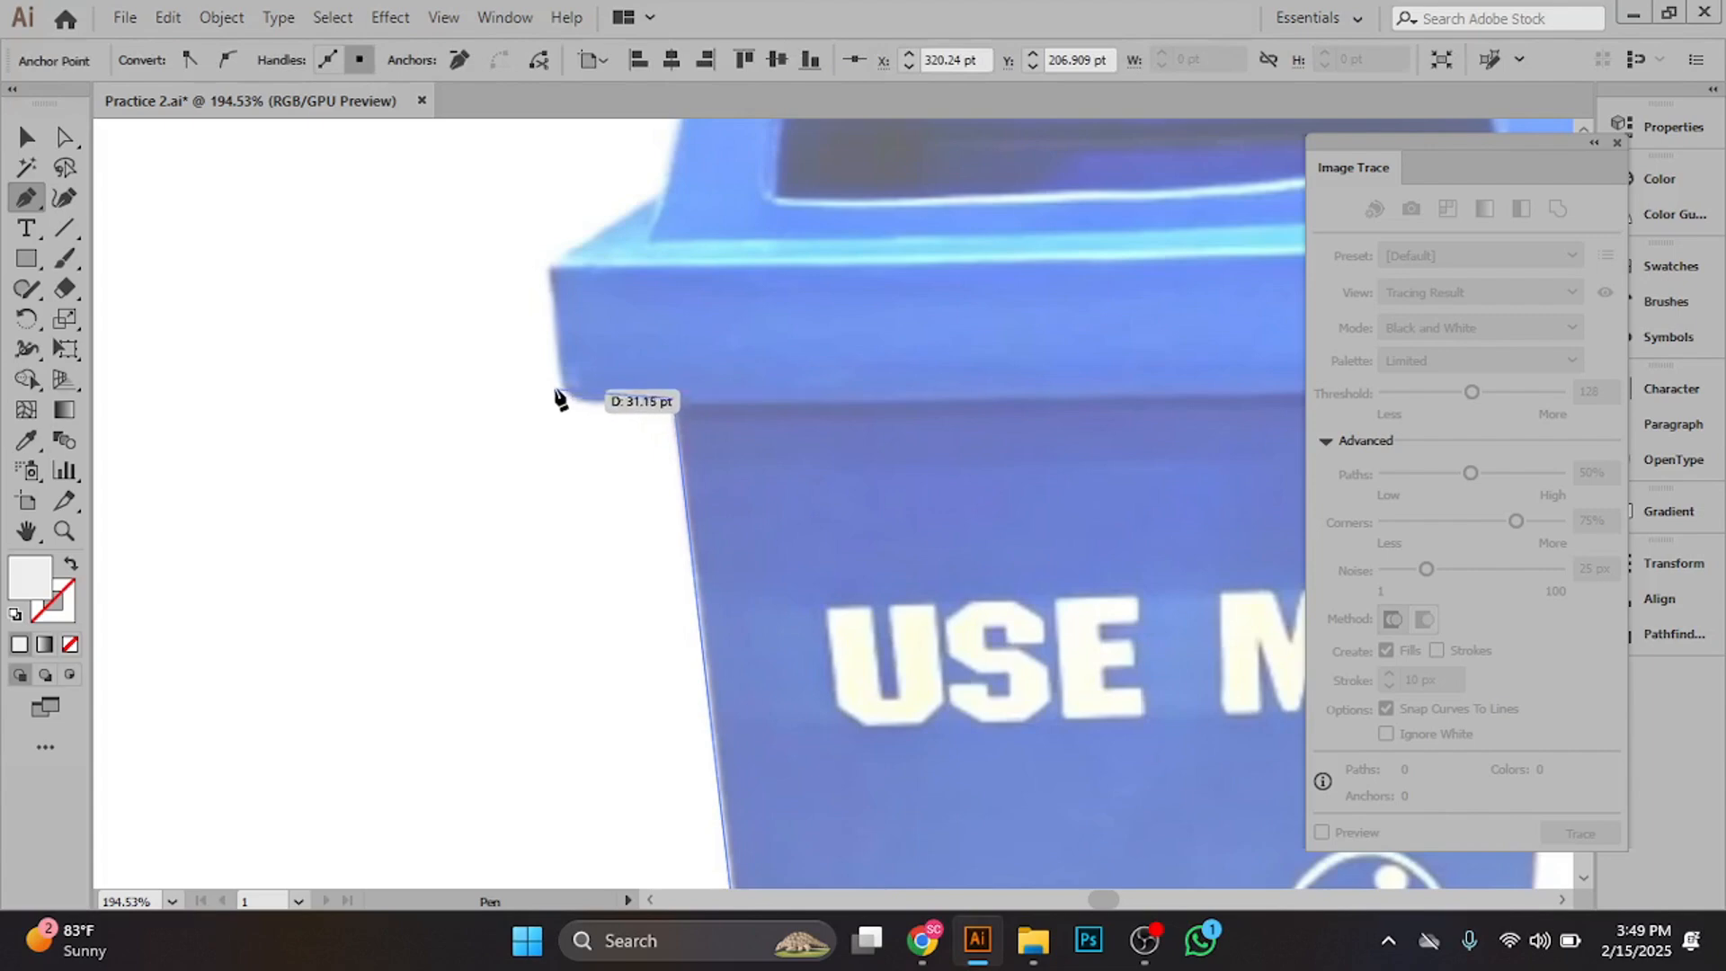
- Continue the path along the rim's underside, around its rounded lower-left corner and up to the rim's upper-left corner
drag(558, 393, 720, 339)
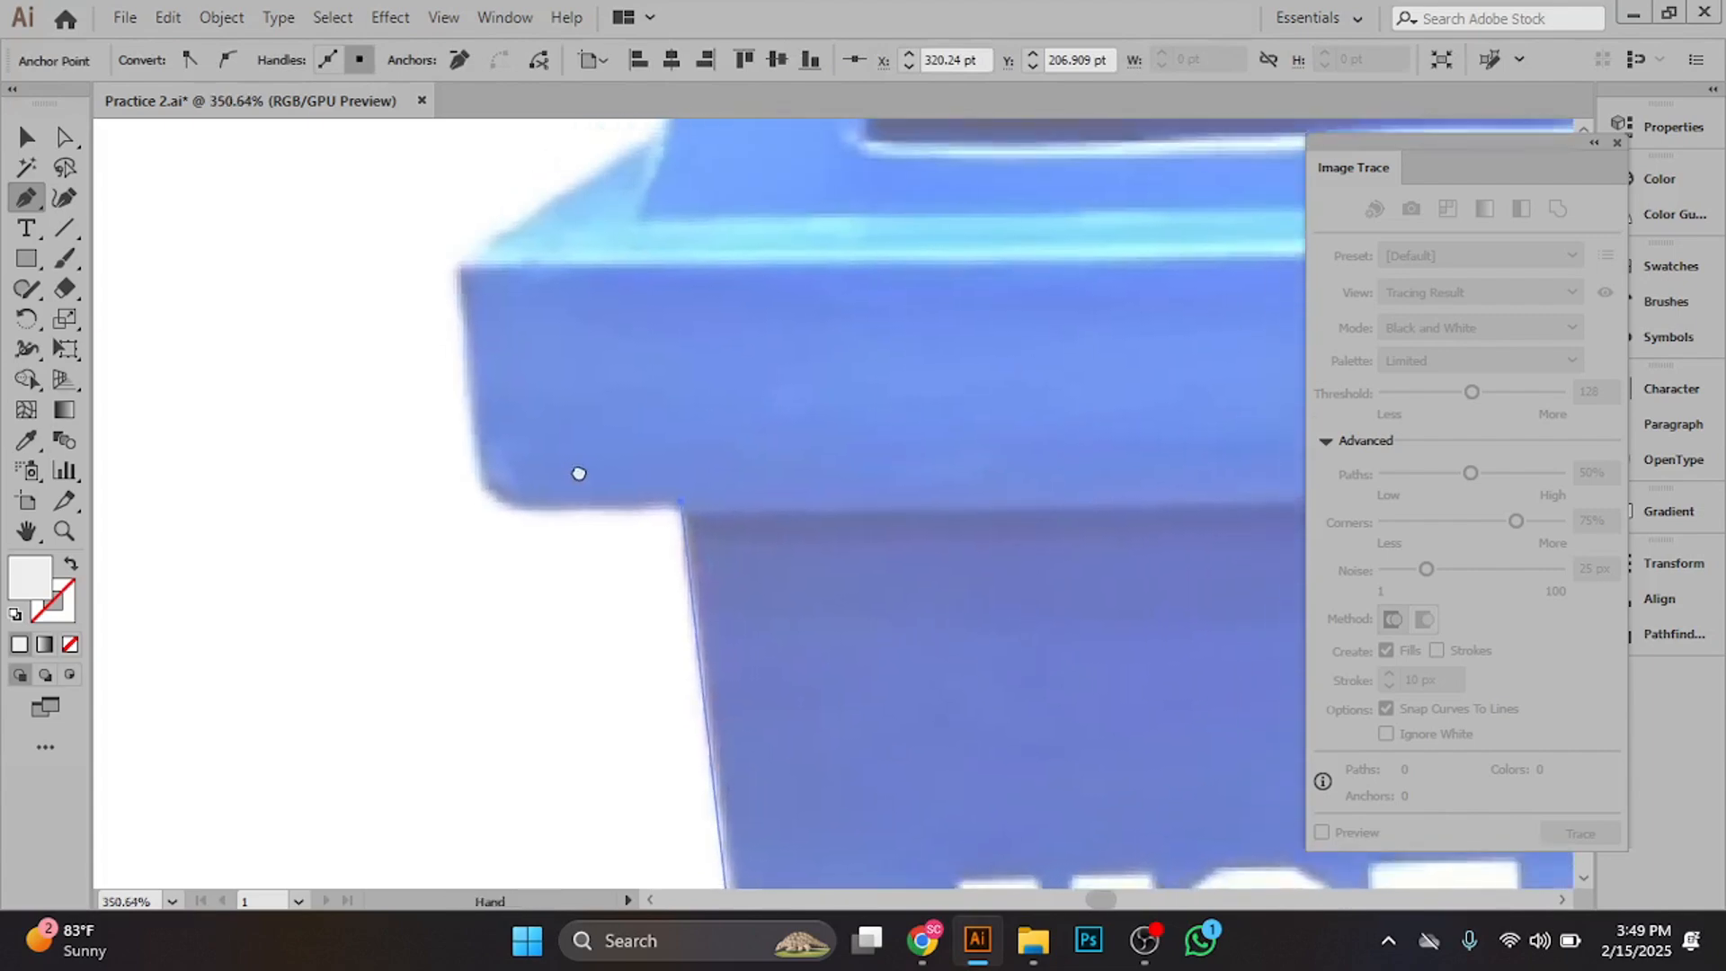
click(505, 516)
drag(505, 518, 467, 472)
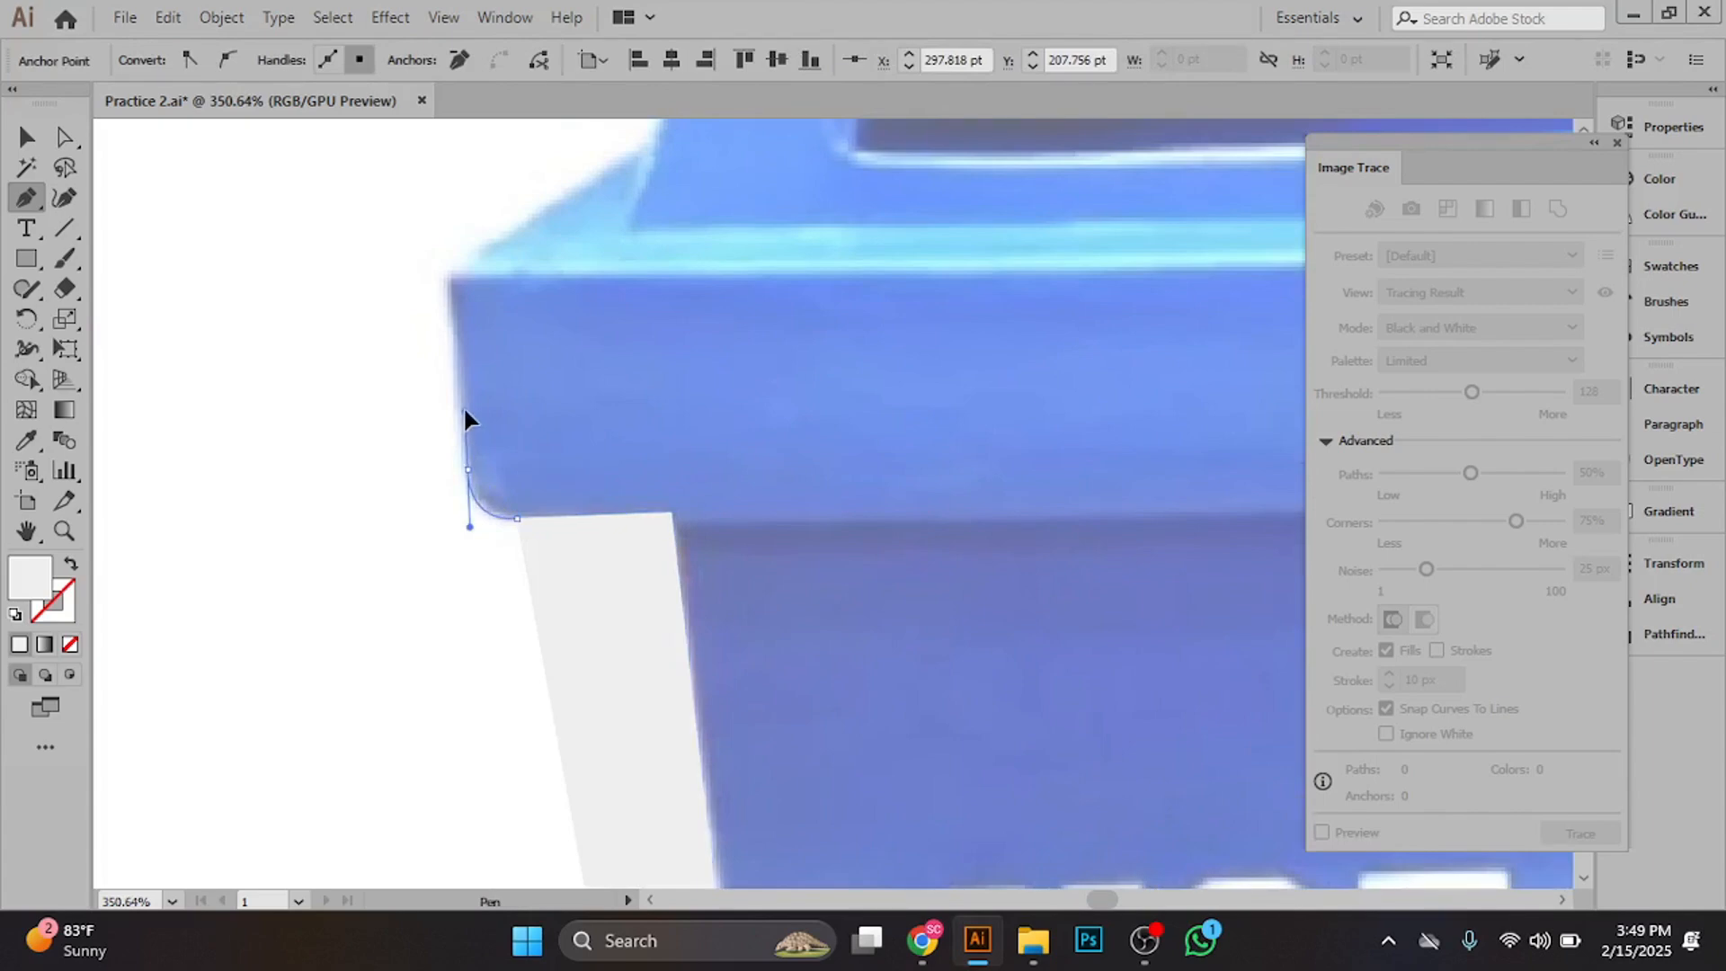
click(465, 412)
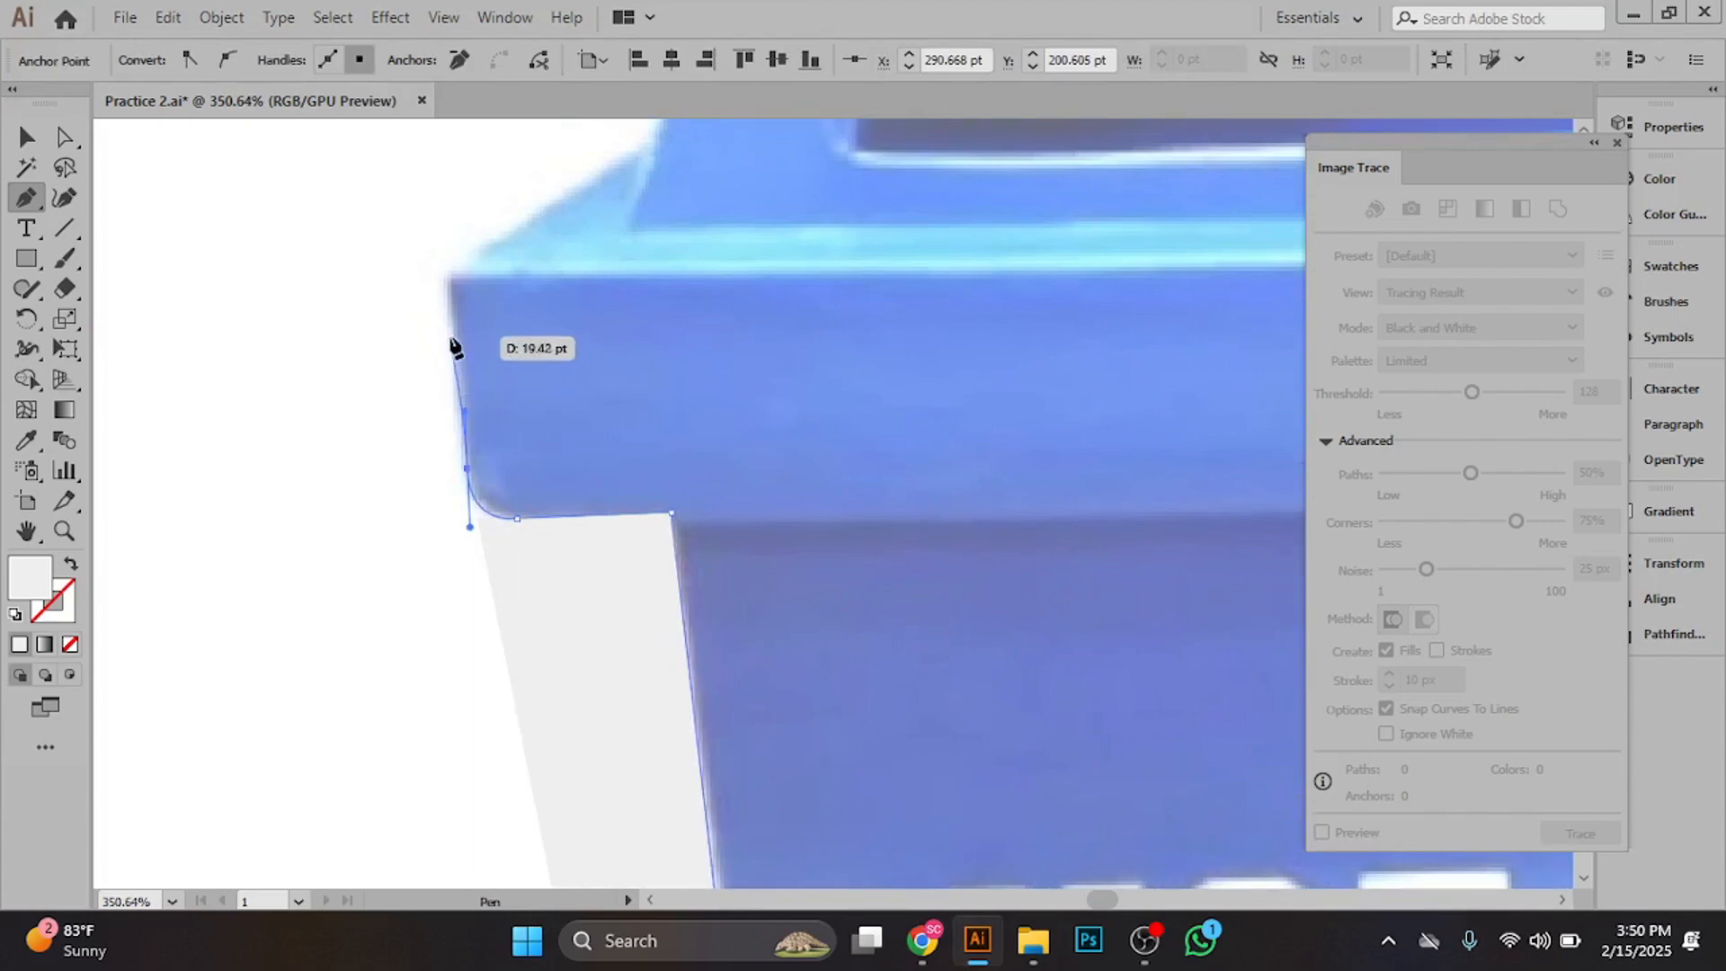
click(450, 275)
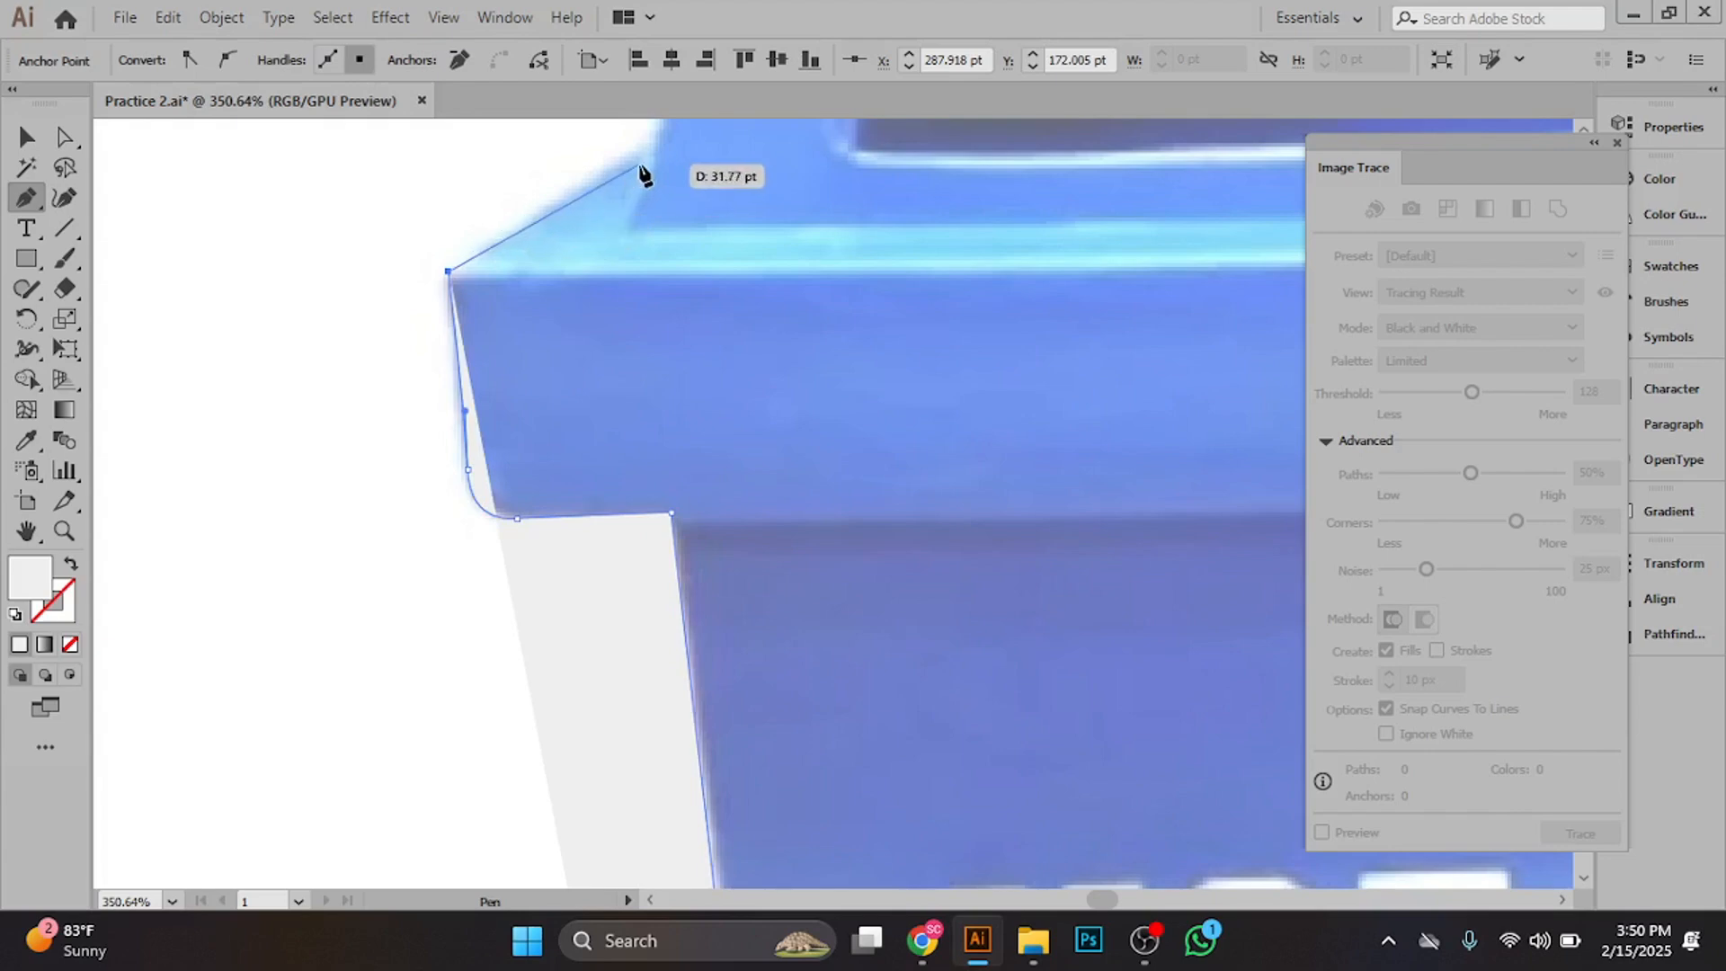
- Extend the path along the rim's sloped left edge and up the lid's left side to its upper-left corner
drag(645, 165, 587, 319)
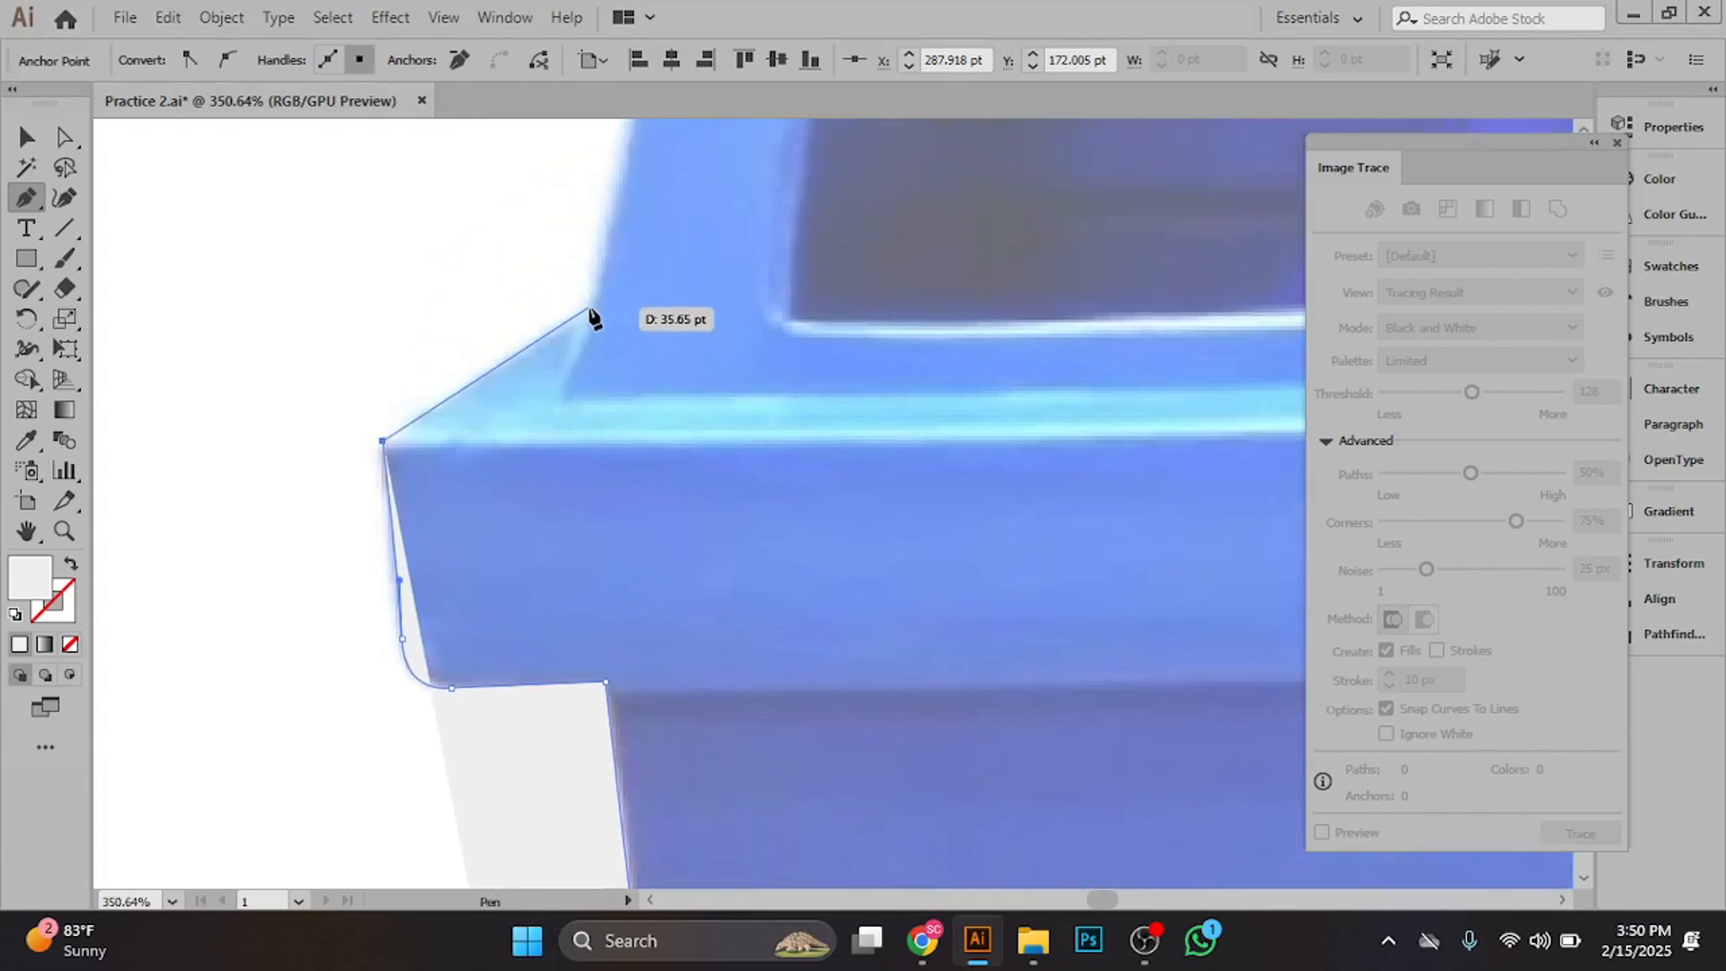
click(590, 315)
drag(644, 236, 532, 563)
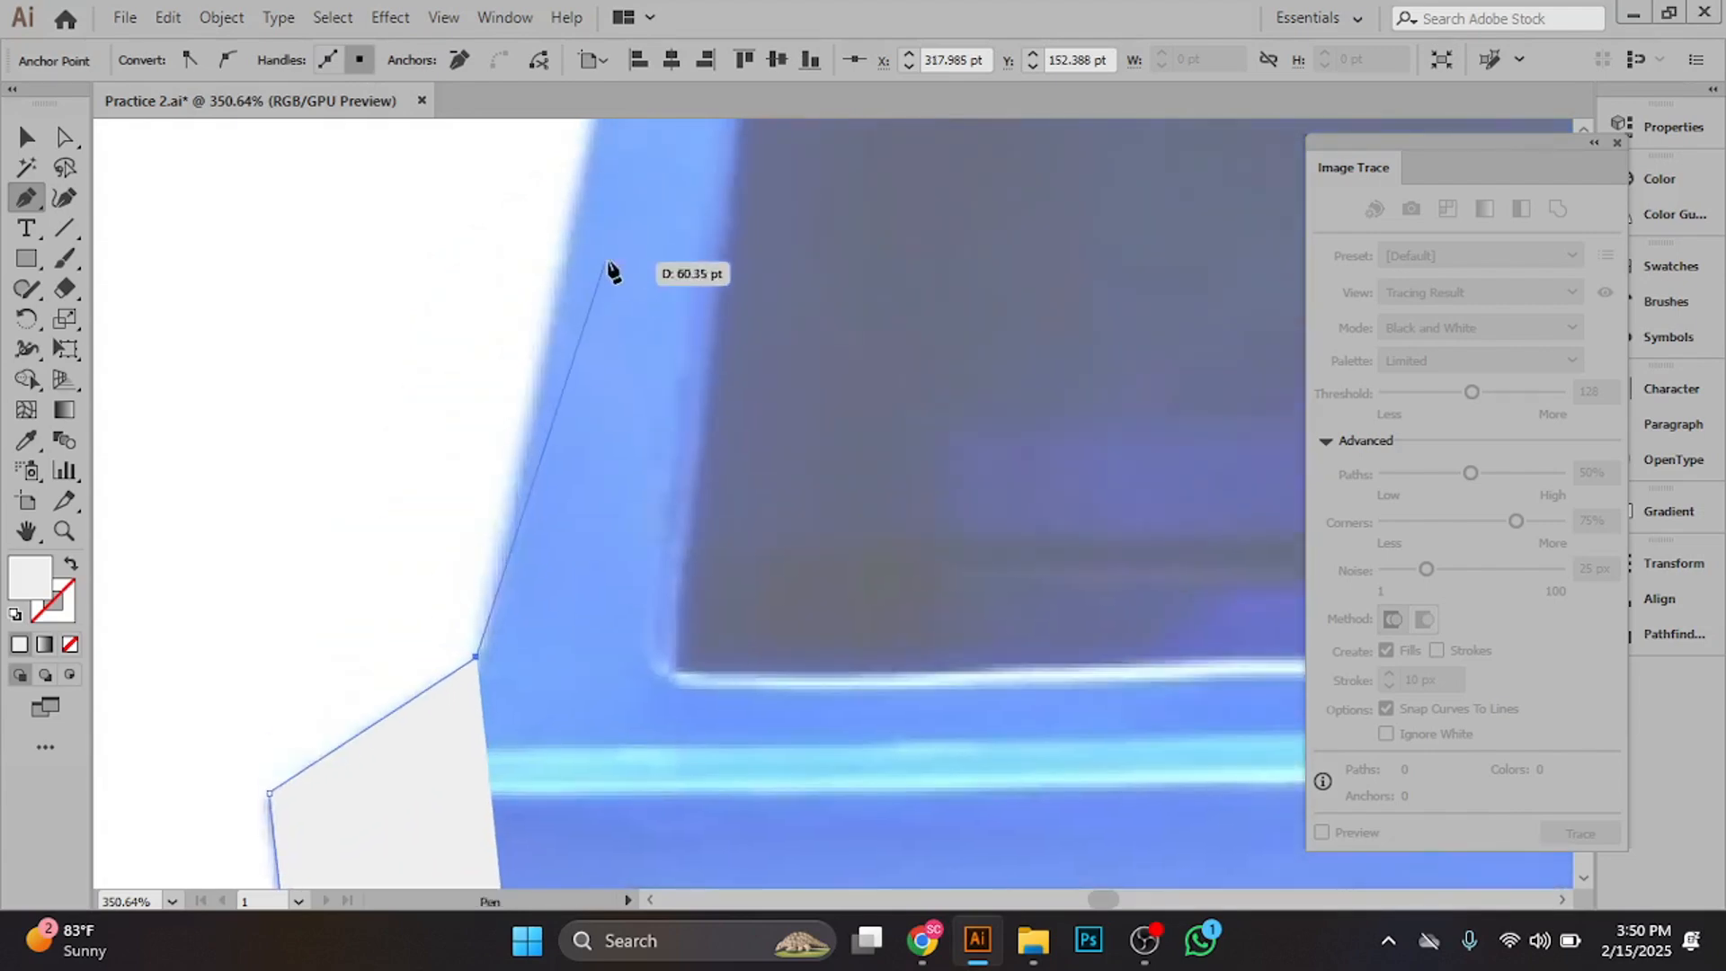
drag(613, 270, 587, 521)
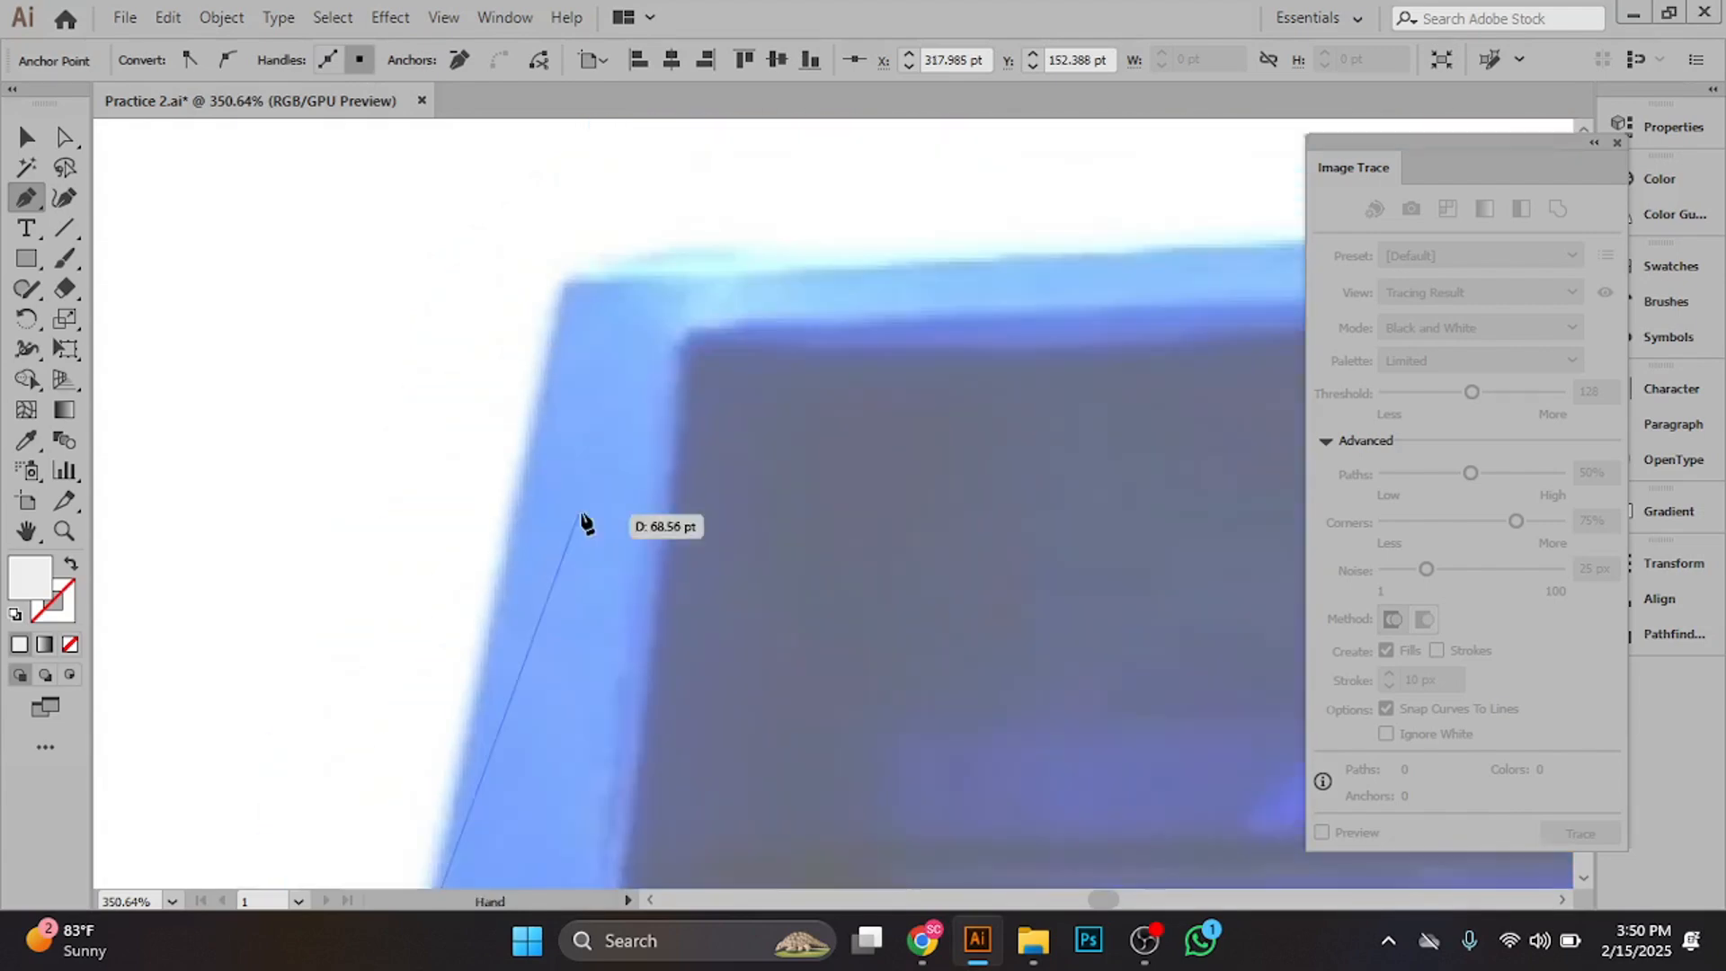
click(567, 288)
- Trace the lid's top edge about 172 pt across, adding a short bevelled segment at its left and right corners
scroll(471, 509, down, 5)
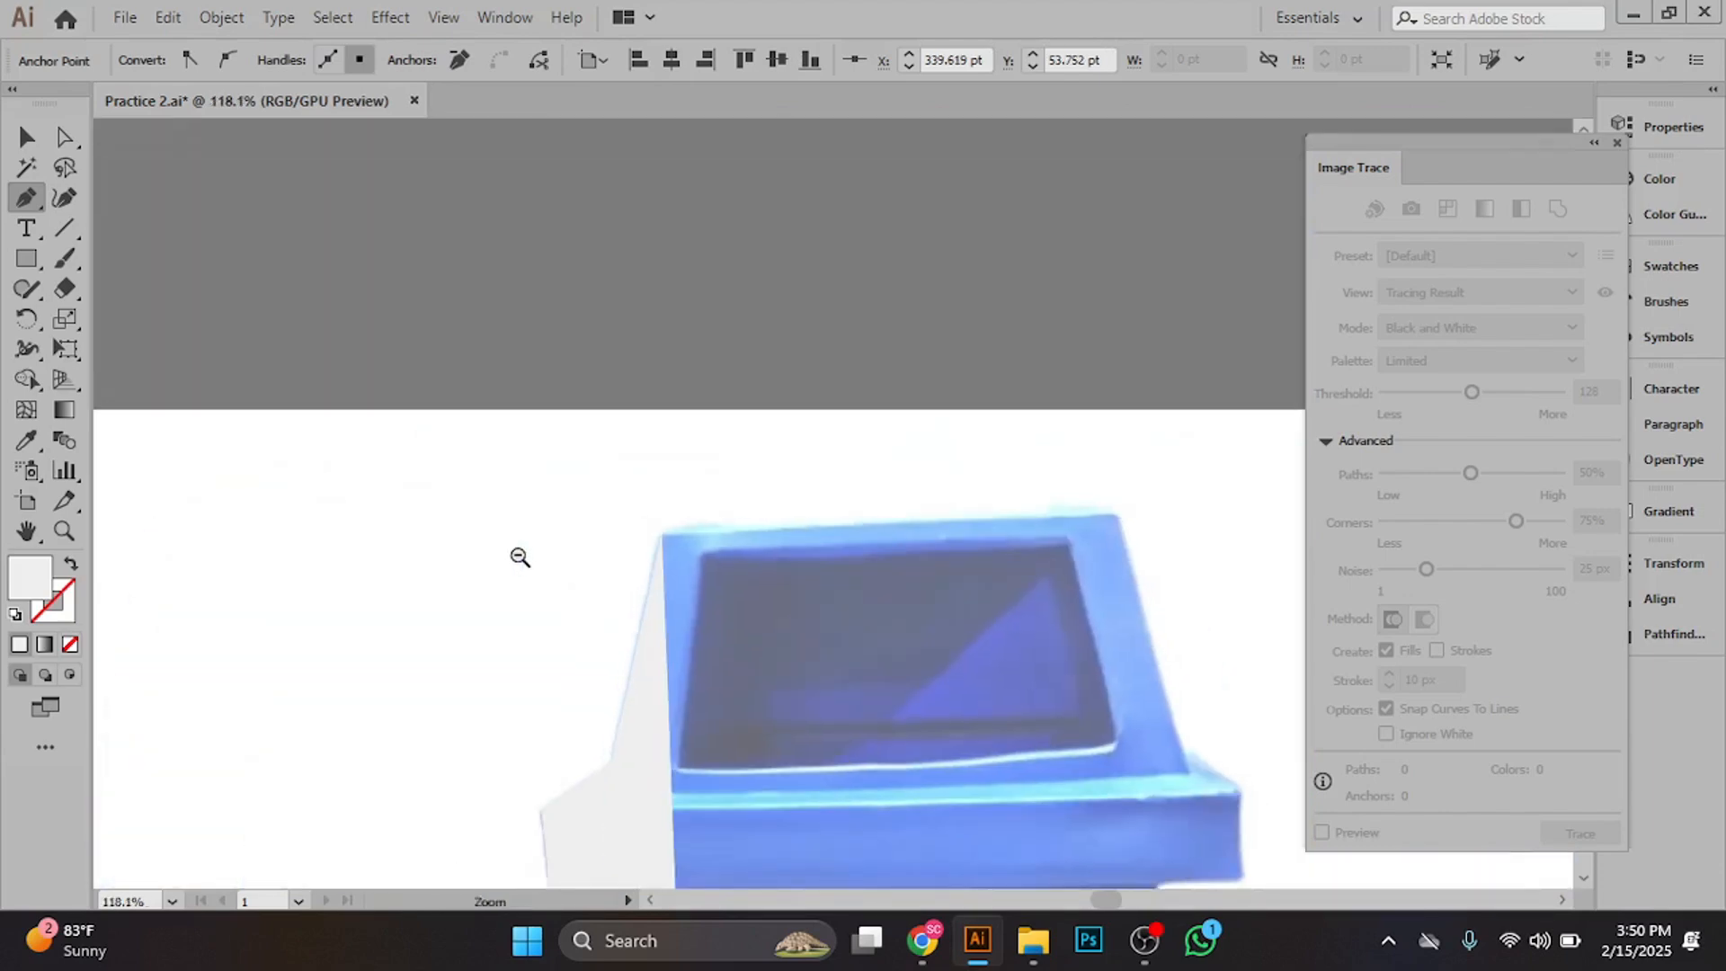
scroll(547, 570, up, 4)
scroll(586, 585, down, 1)
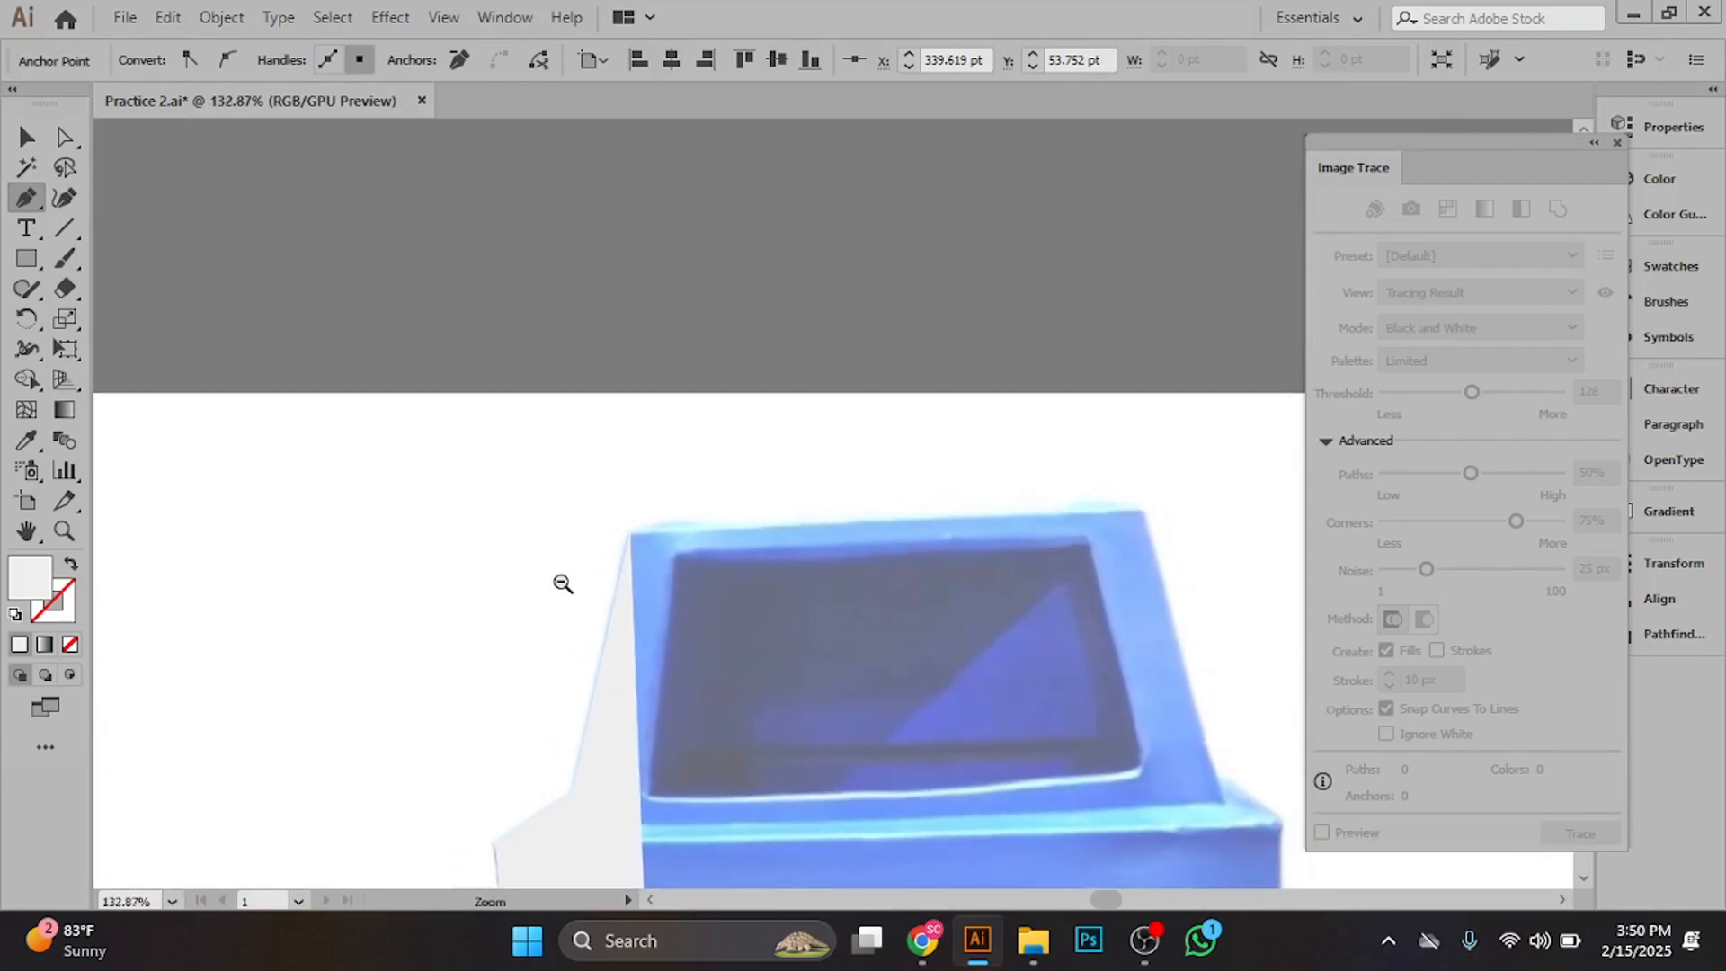
scroll(562, 583, up, 2)
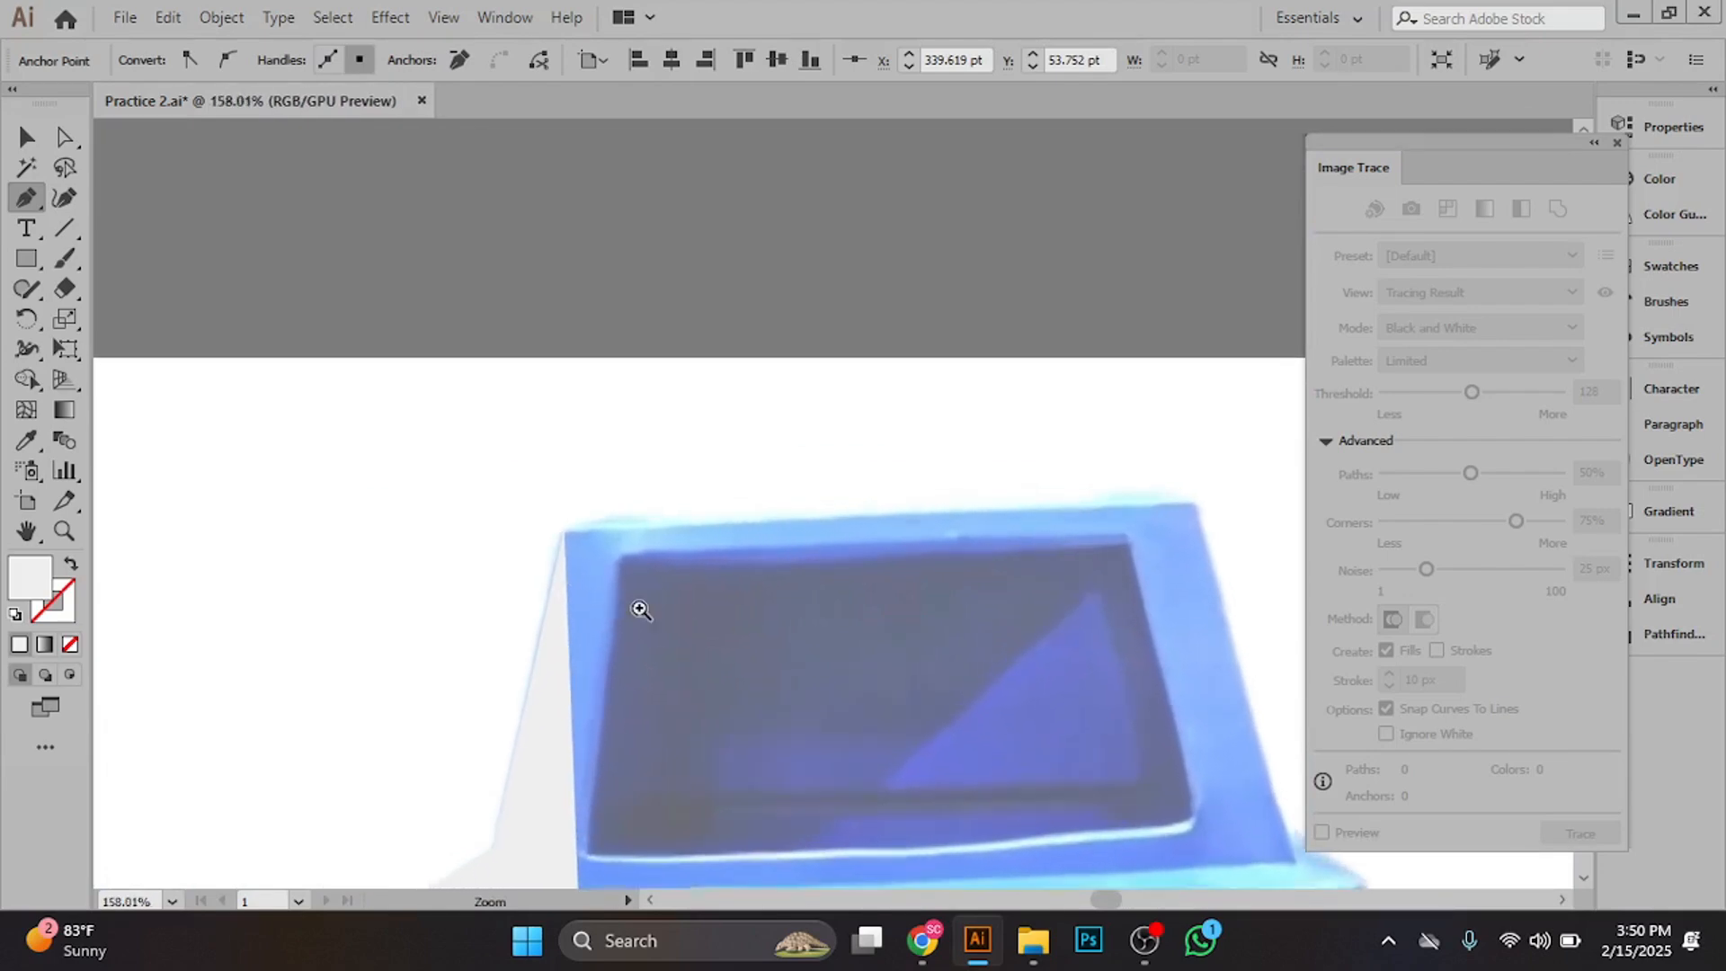
click(593, 520)
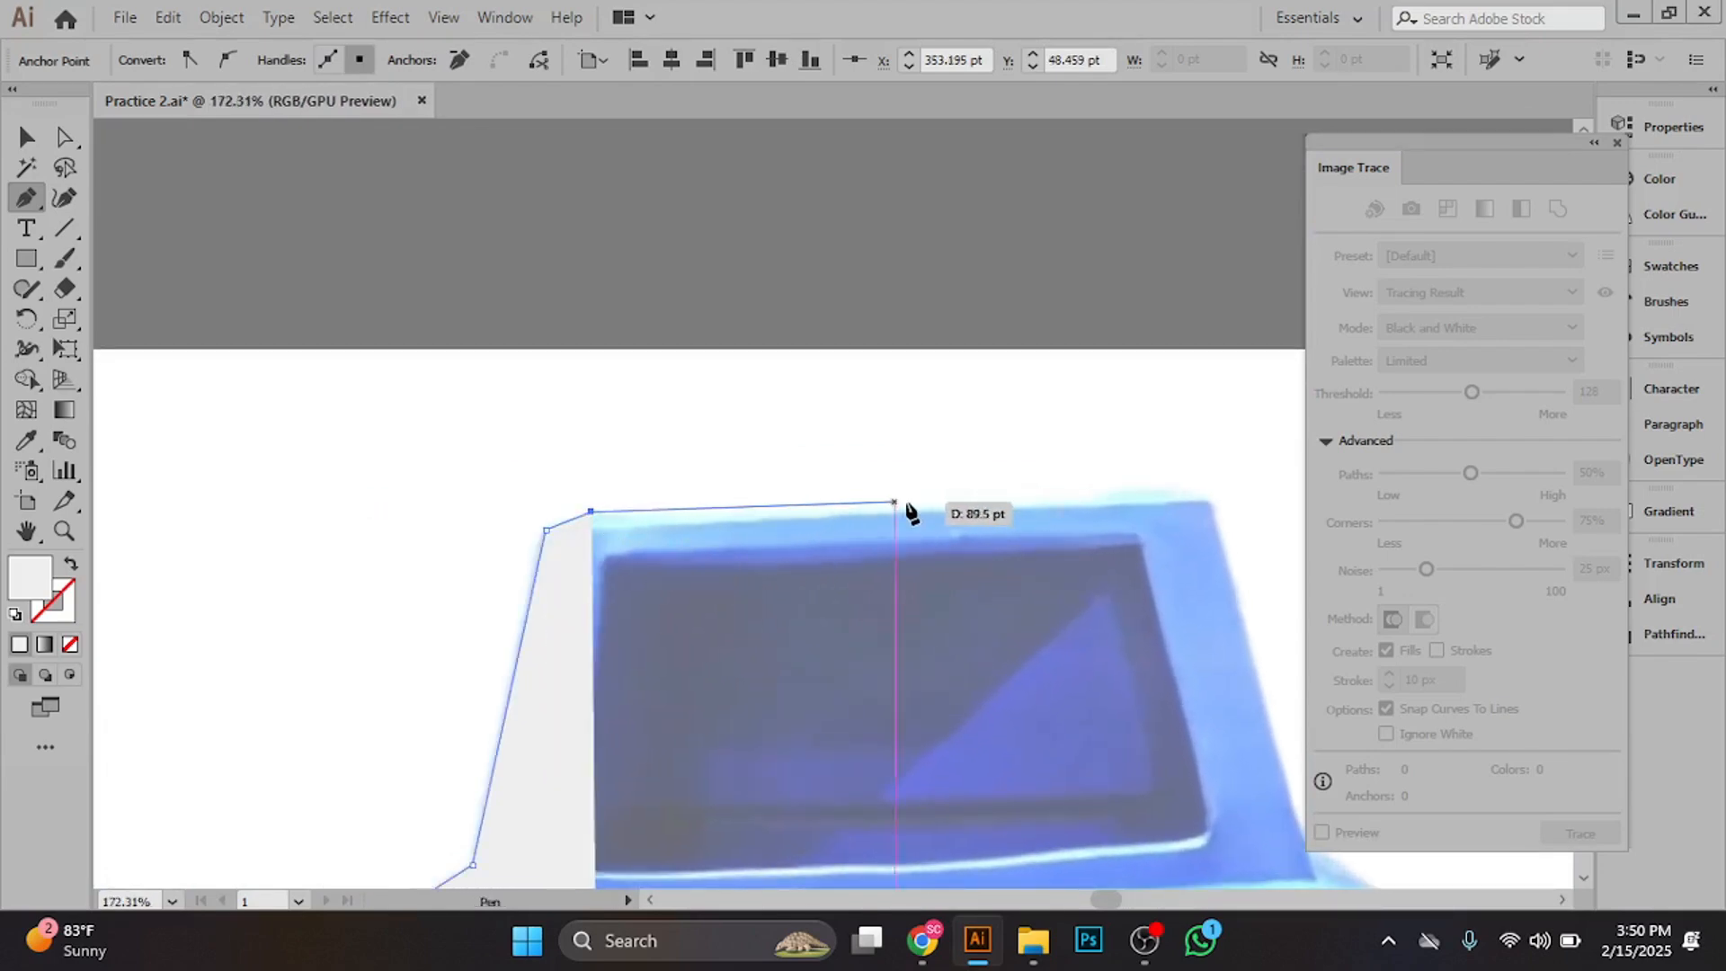
scroll(971, 644, up, 1)
scroll(971, 644, up, 1)
scroll(1160, 698, down, 3)
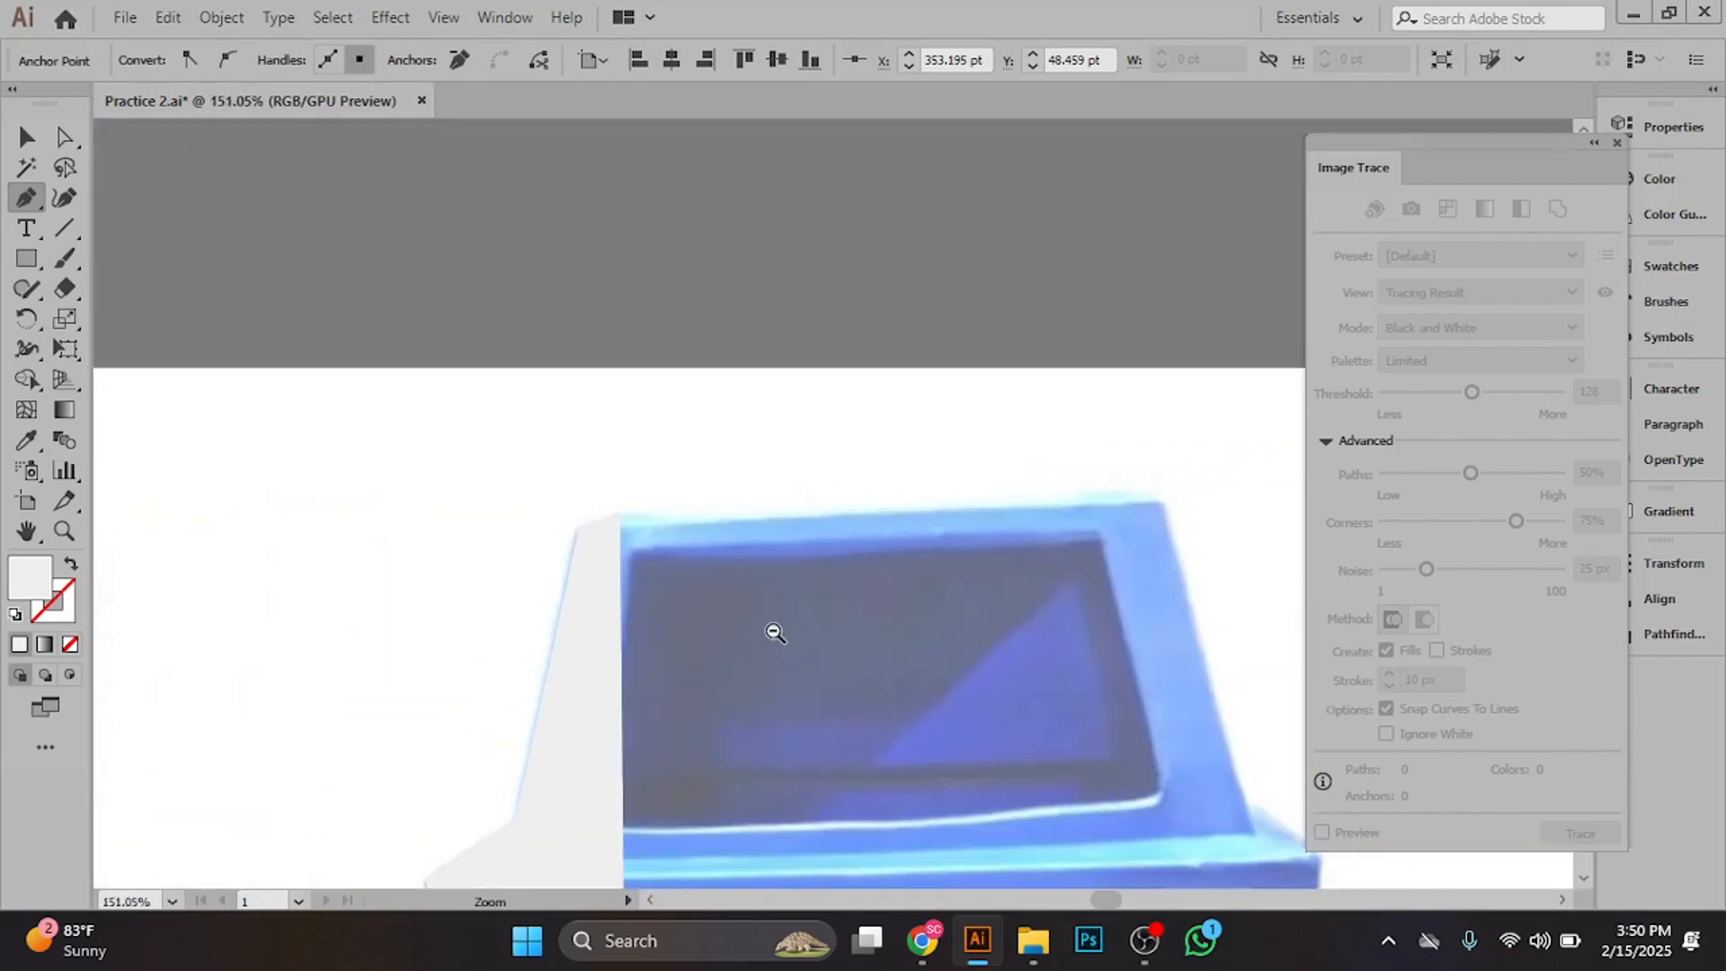
scroll(883, 597, right, 3)
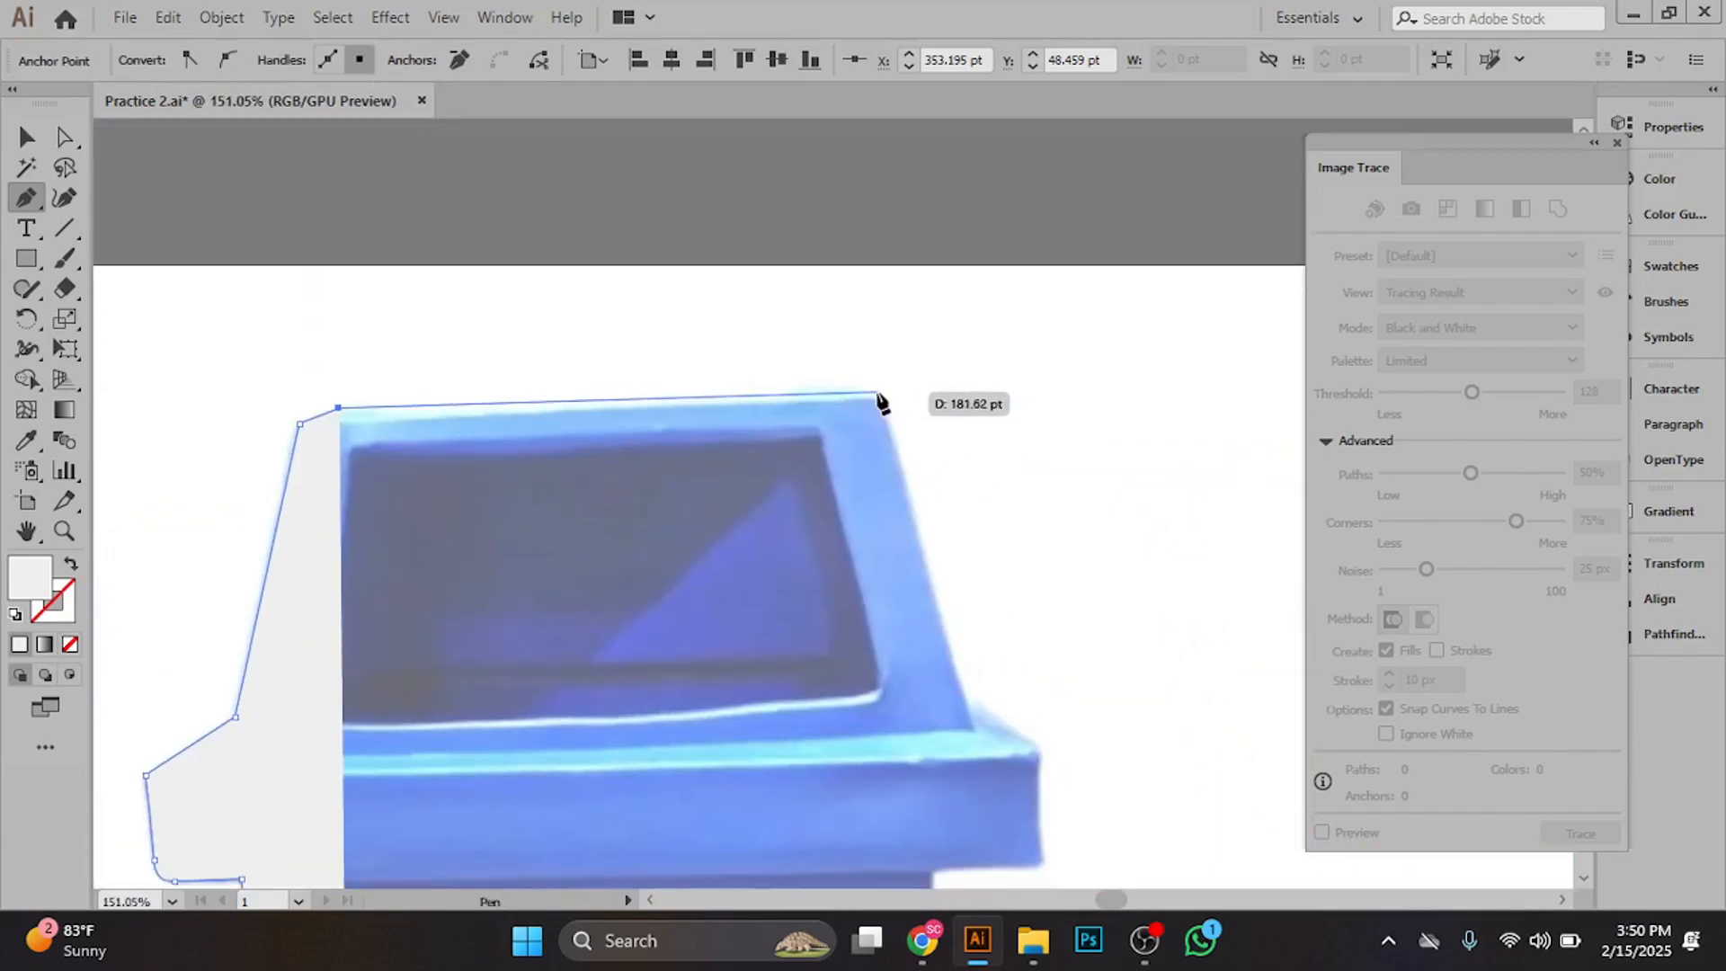
click(849, 383)
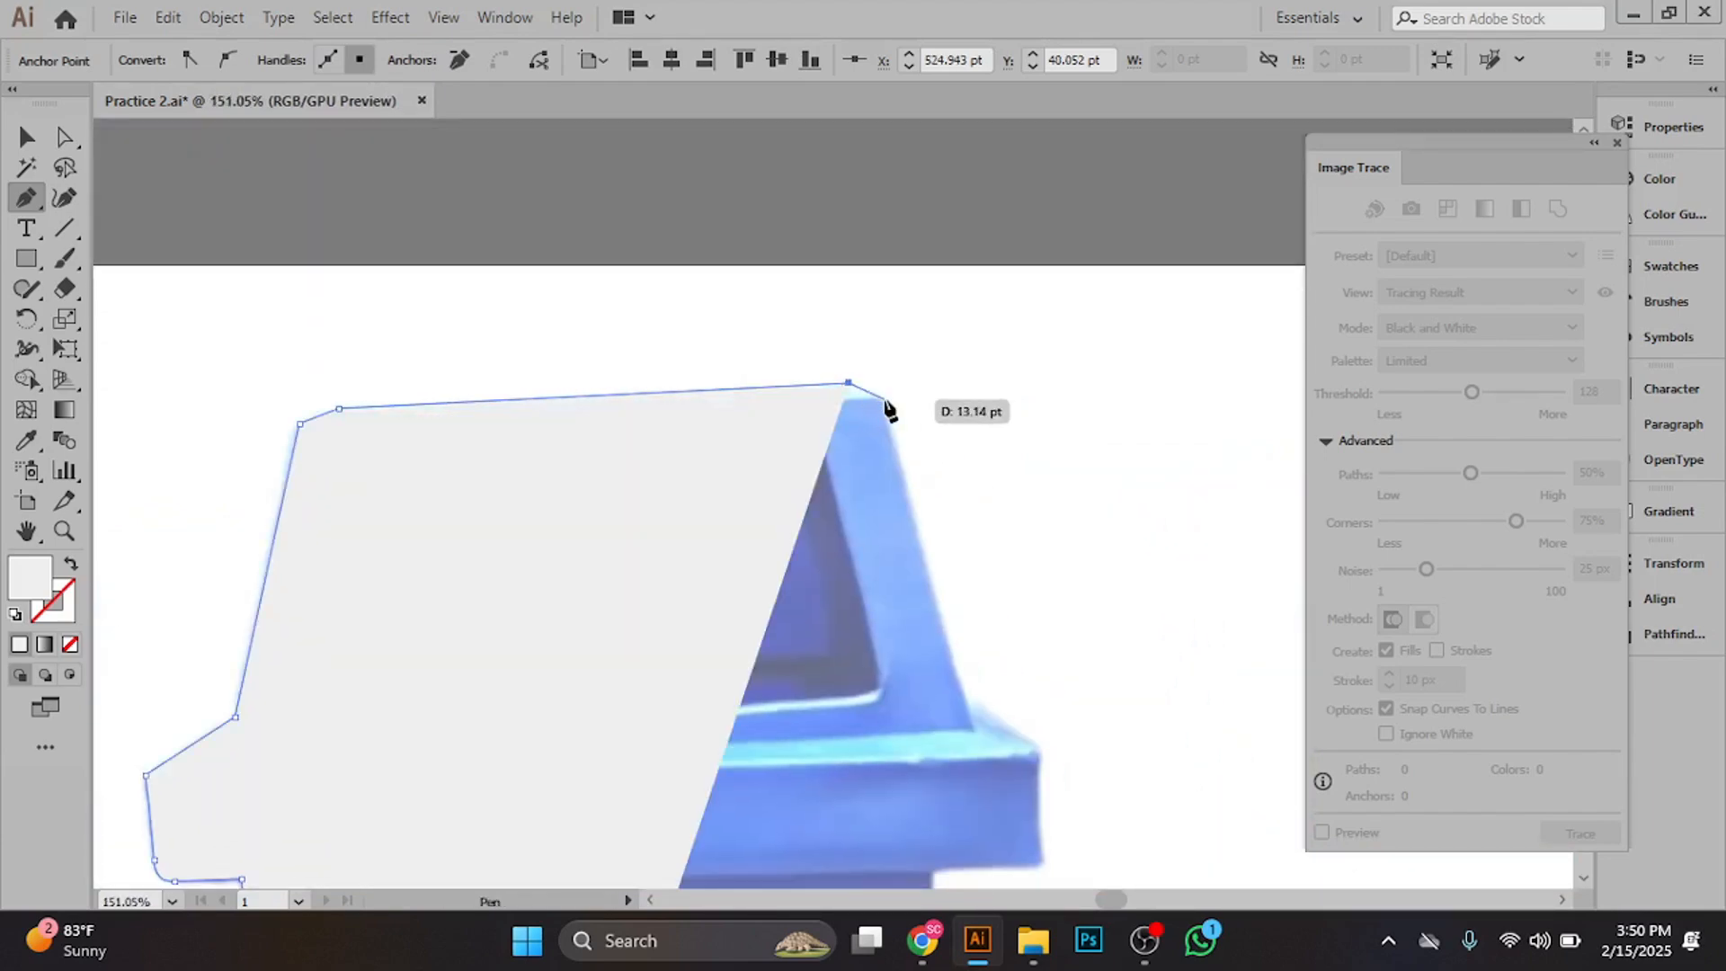
click(881, 397)
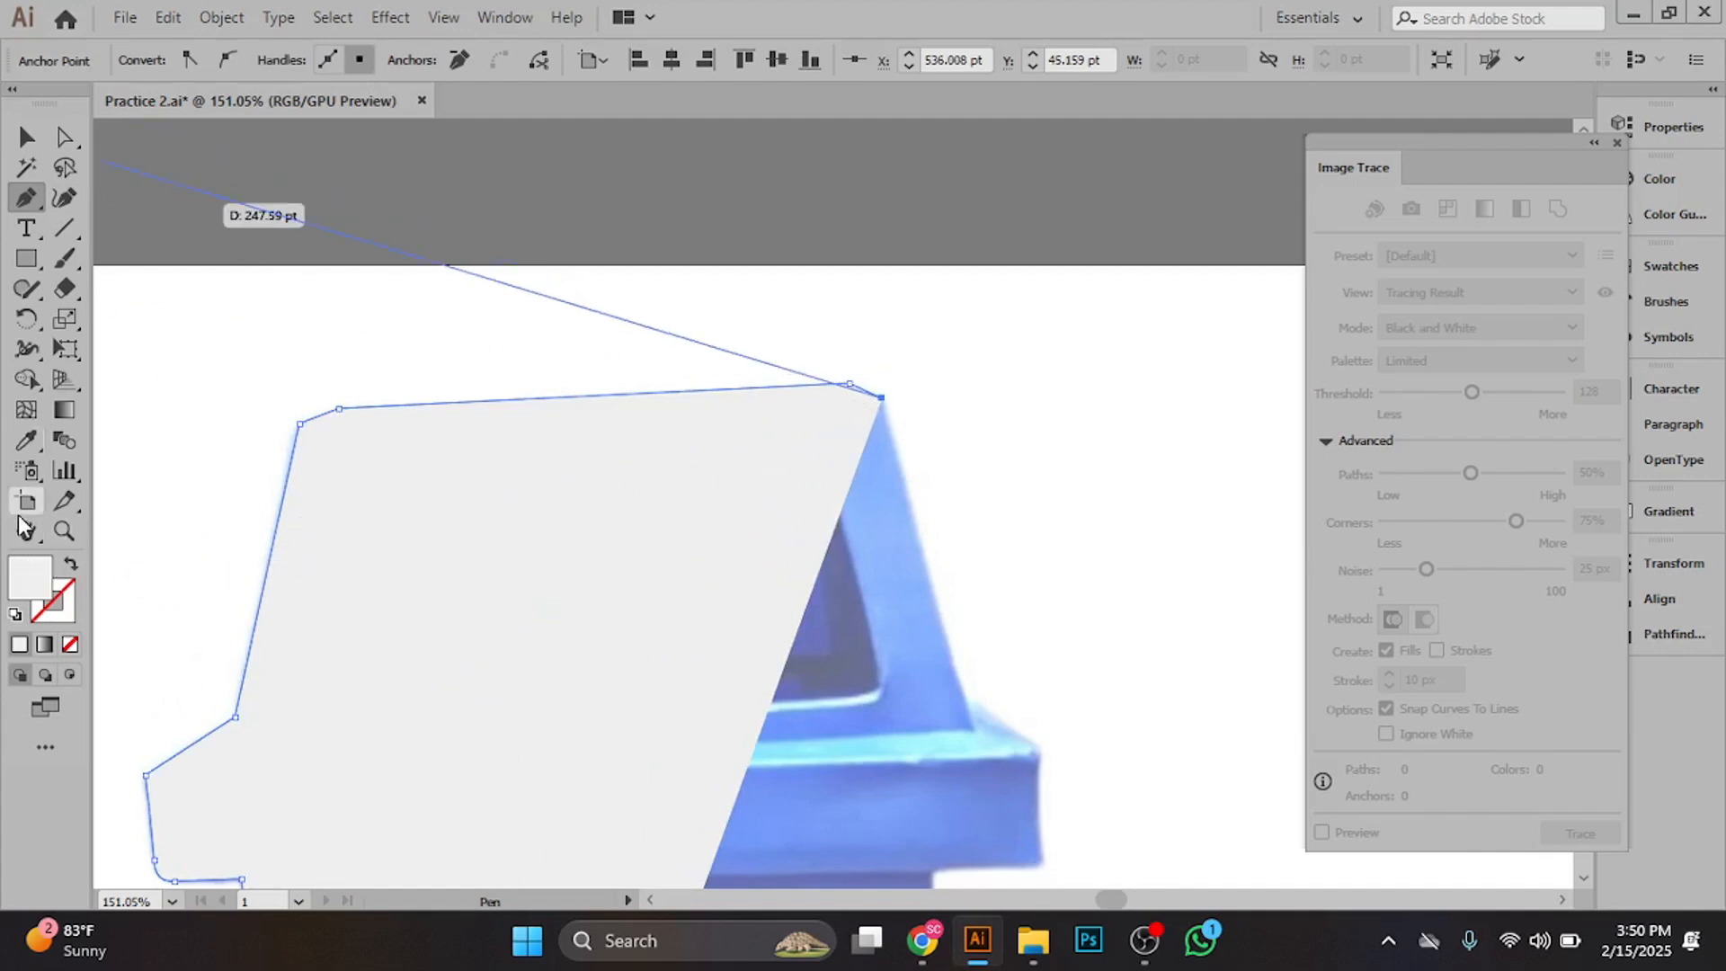
- Remove the path's fill and give it a black stroke
click(68, 645)
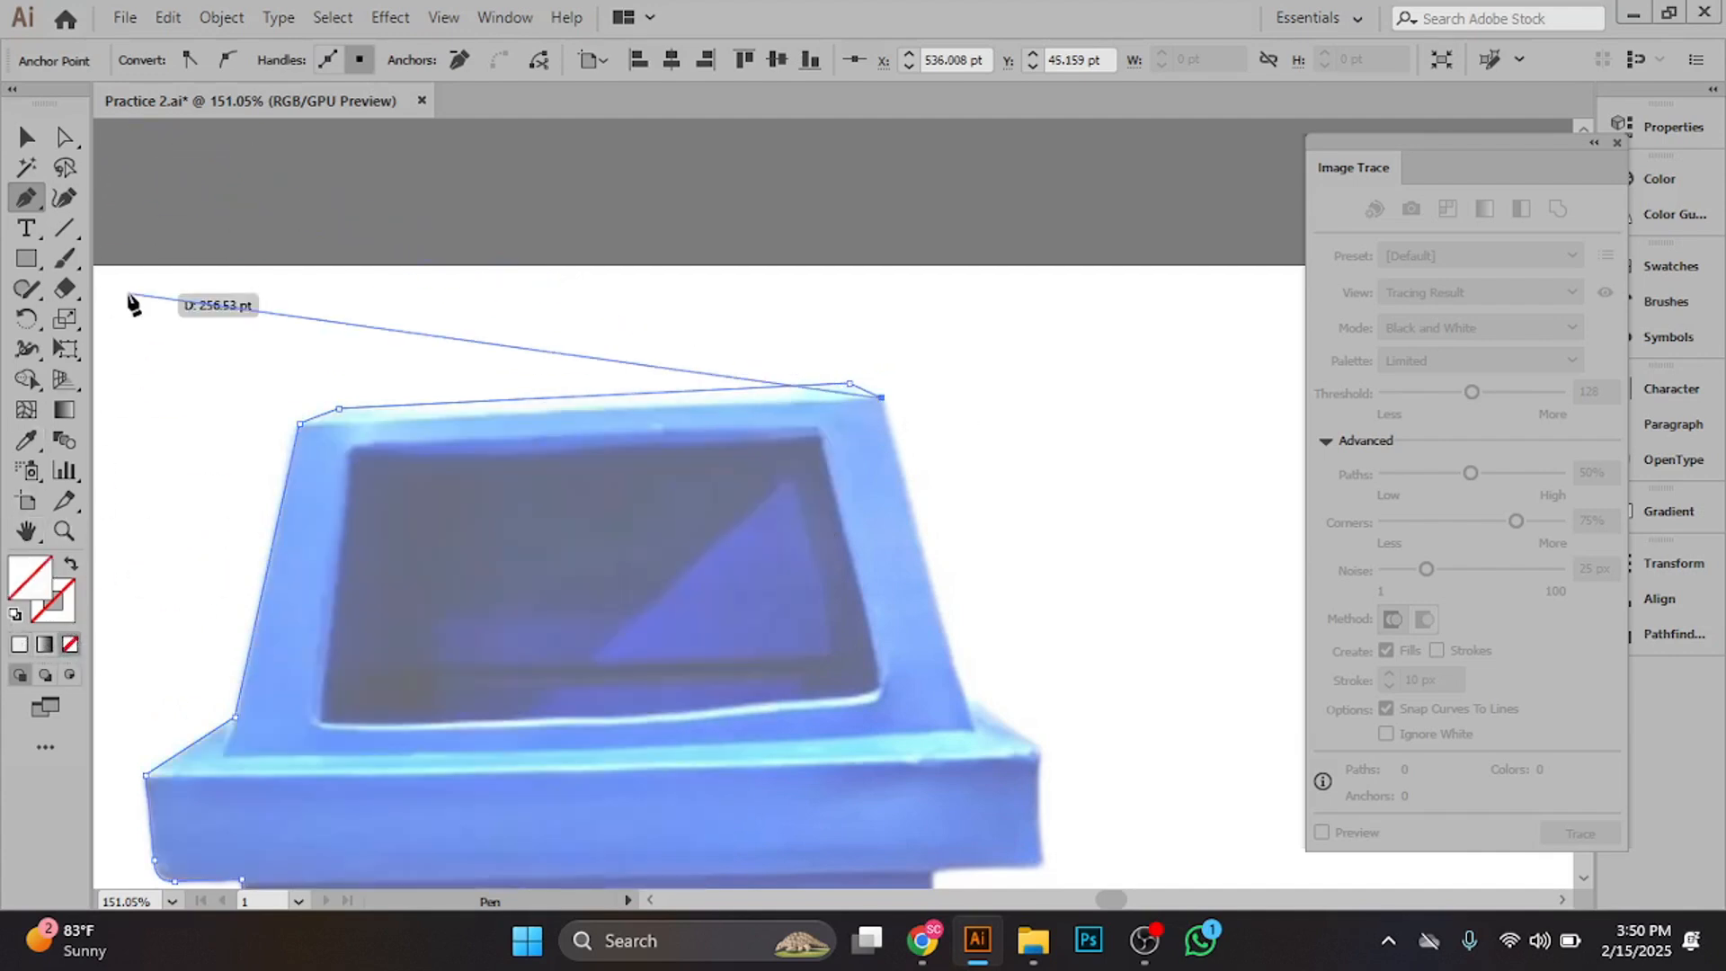
click(50, 617)
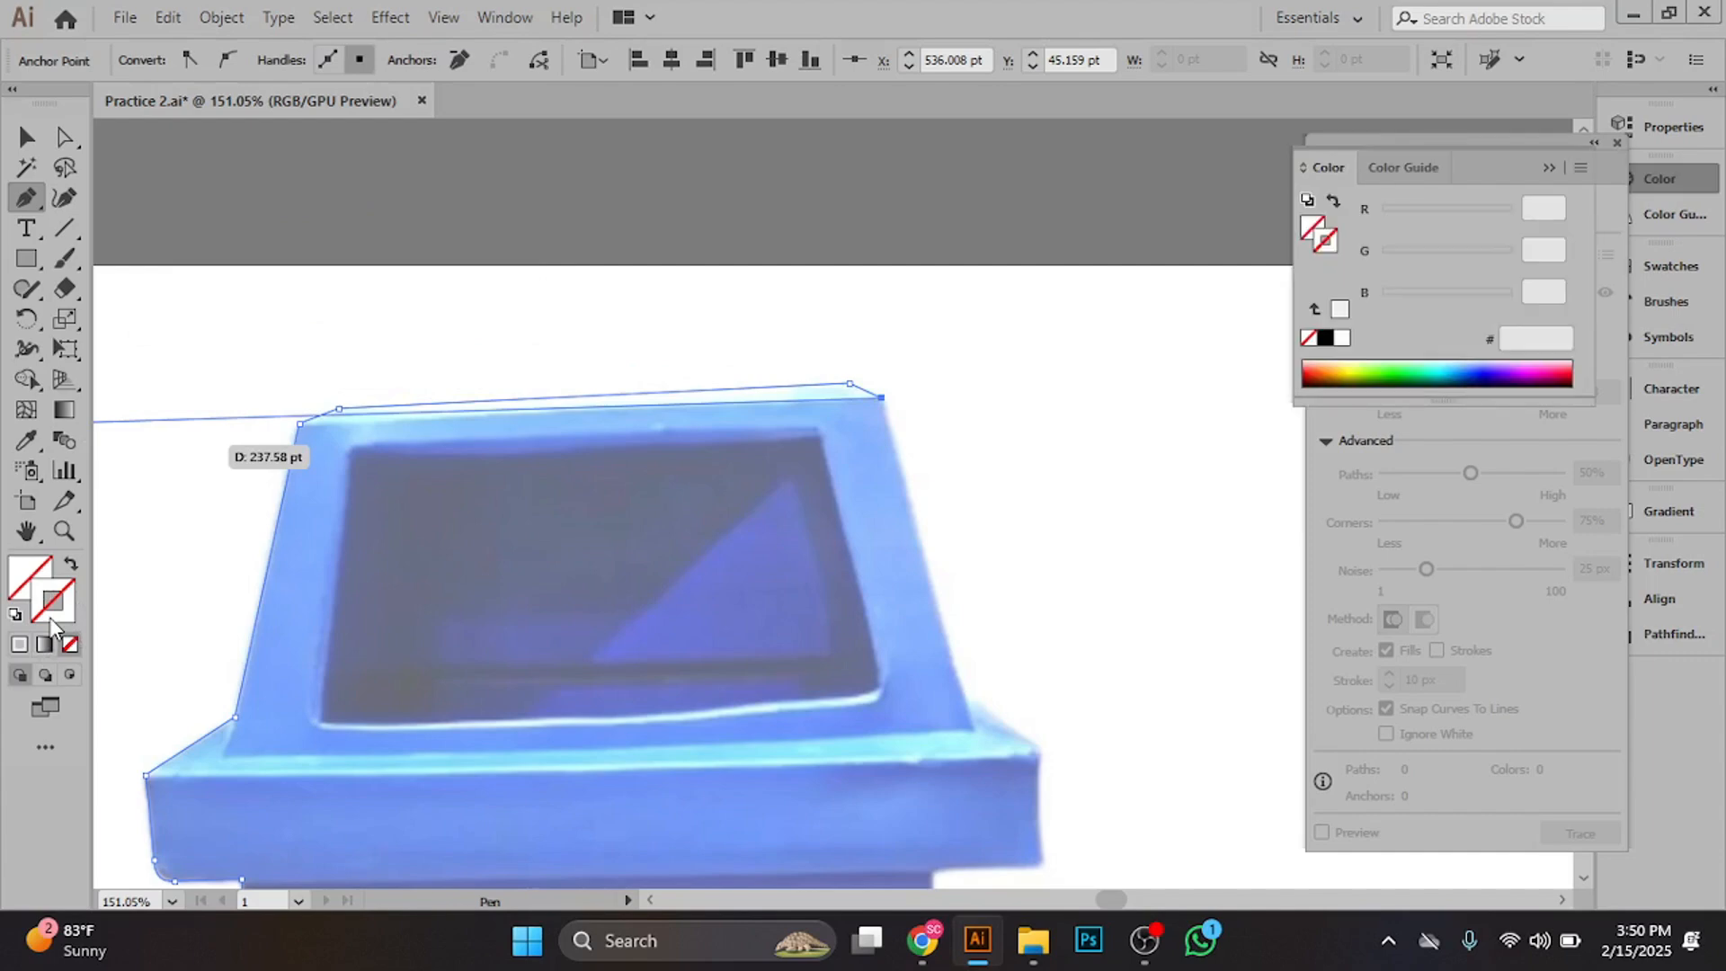
click(1327, 339)
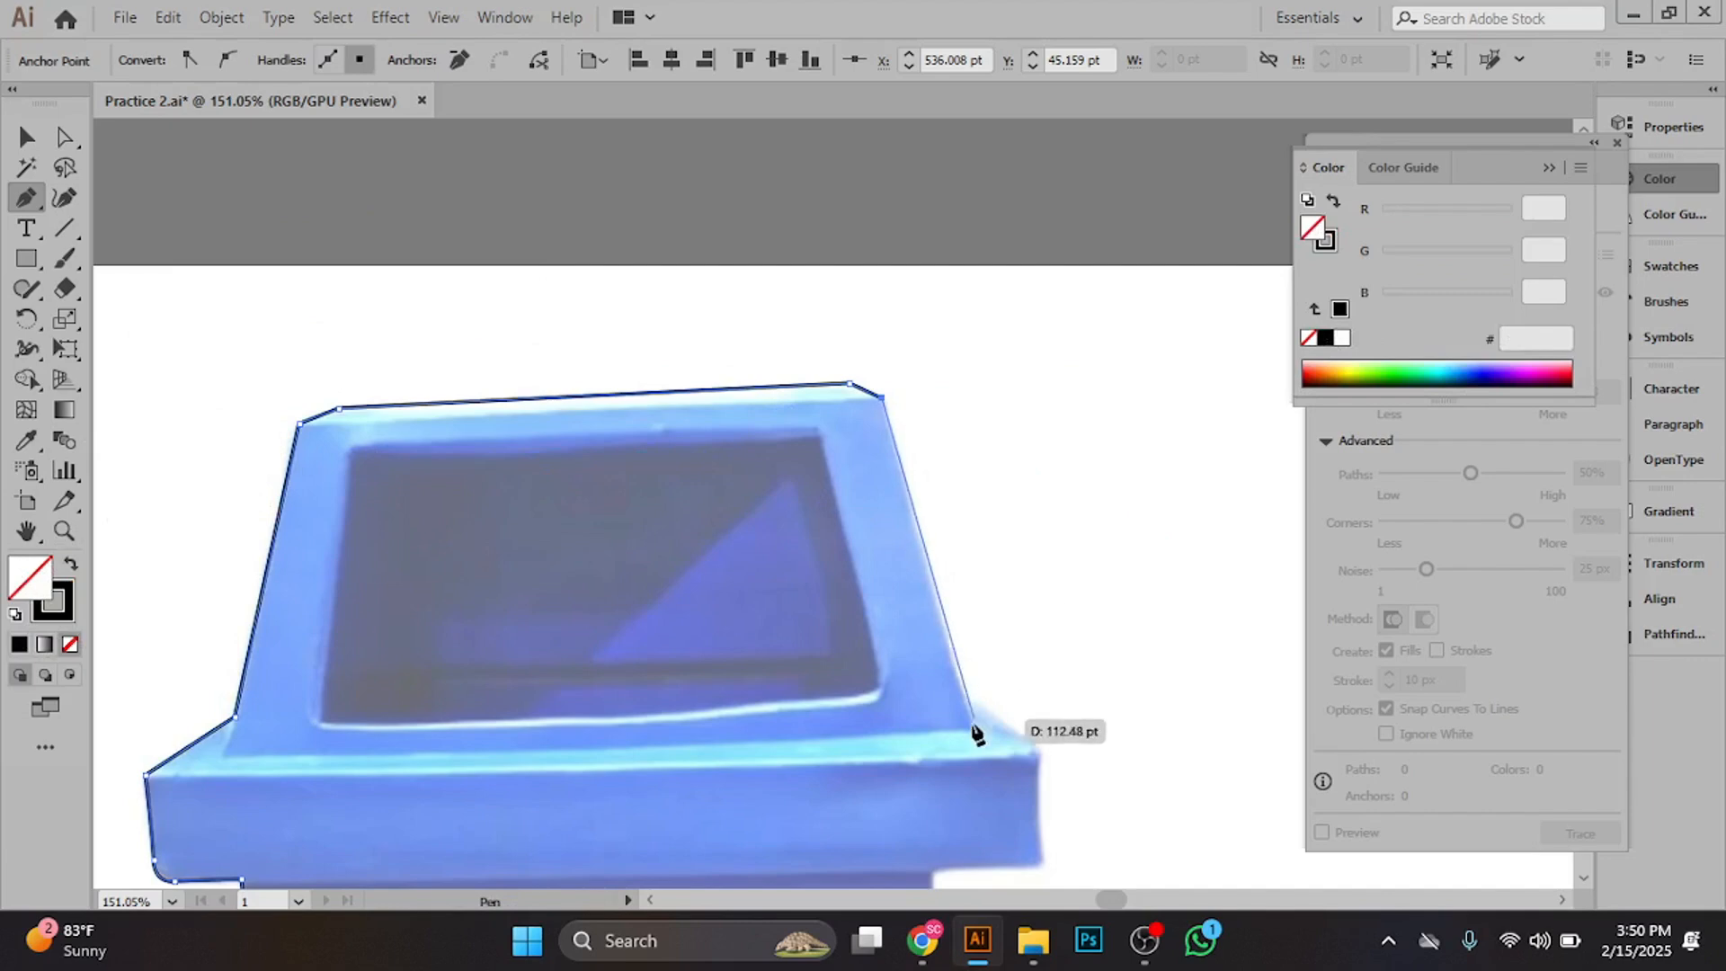
scroll(909, 608, up, 3)
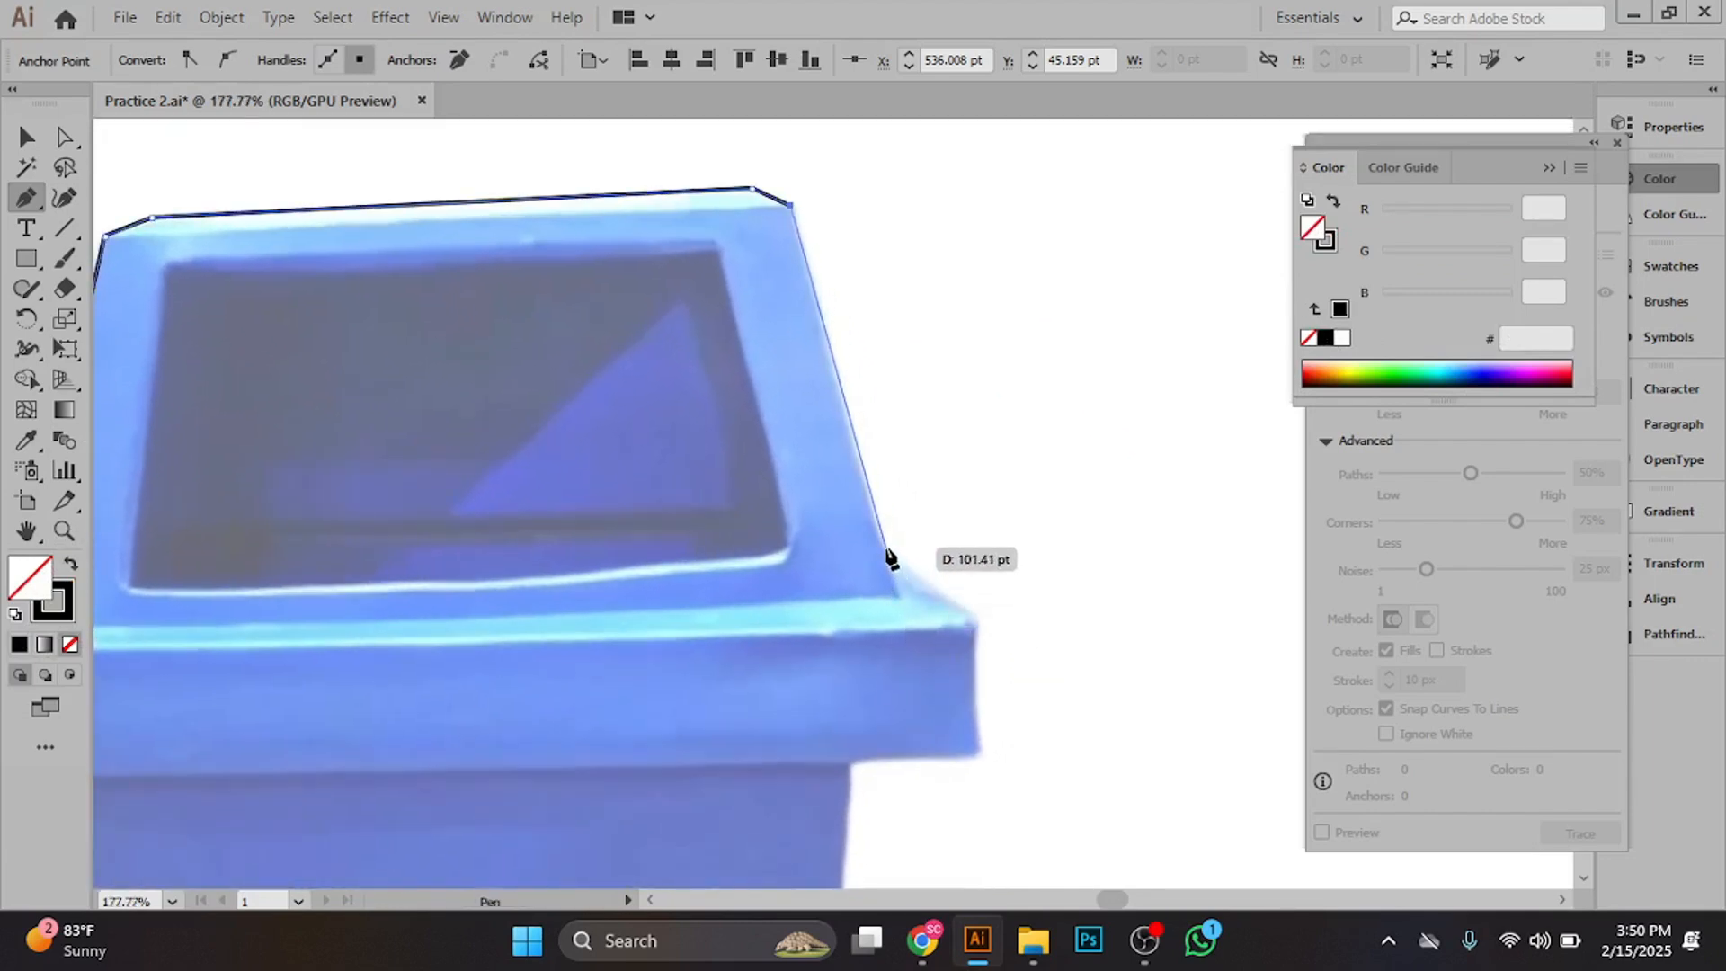
click(888, 550)
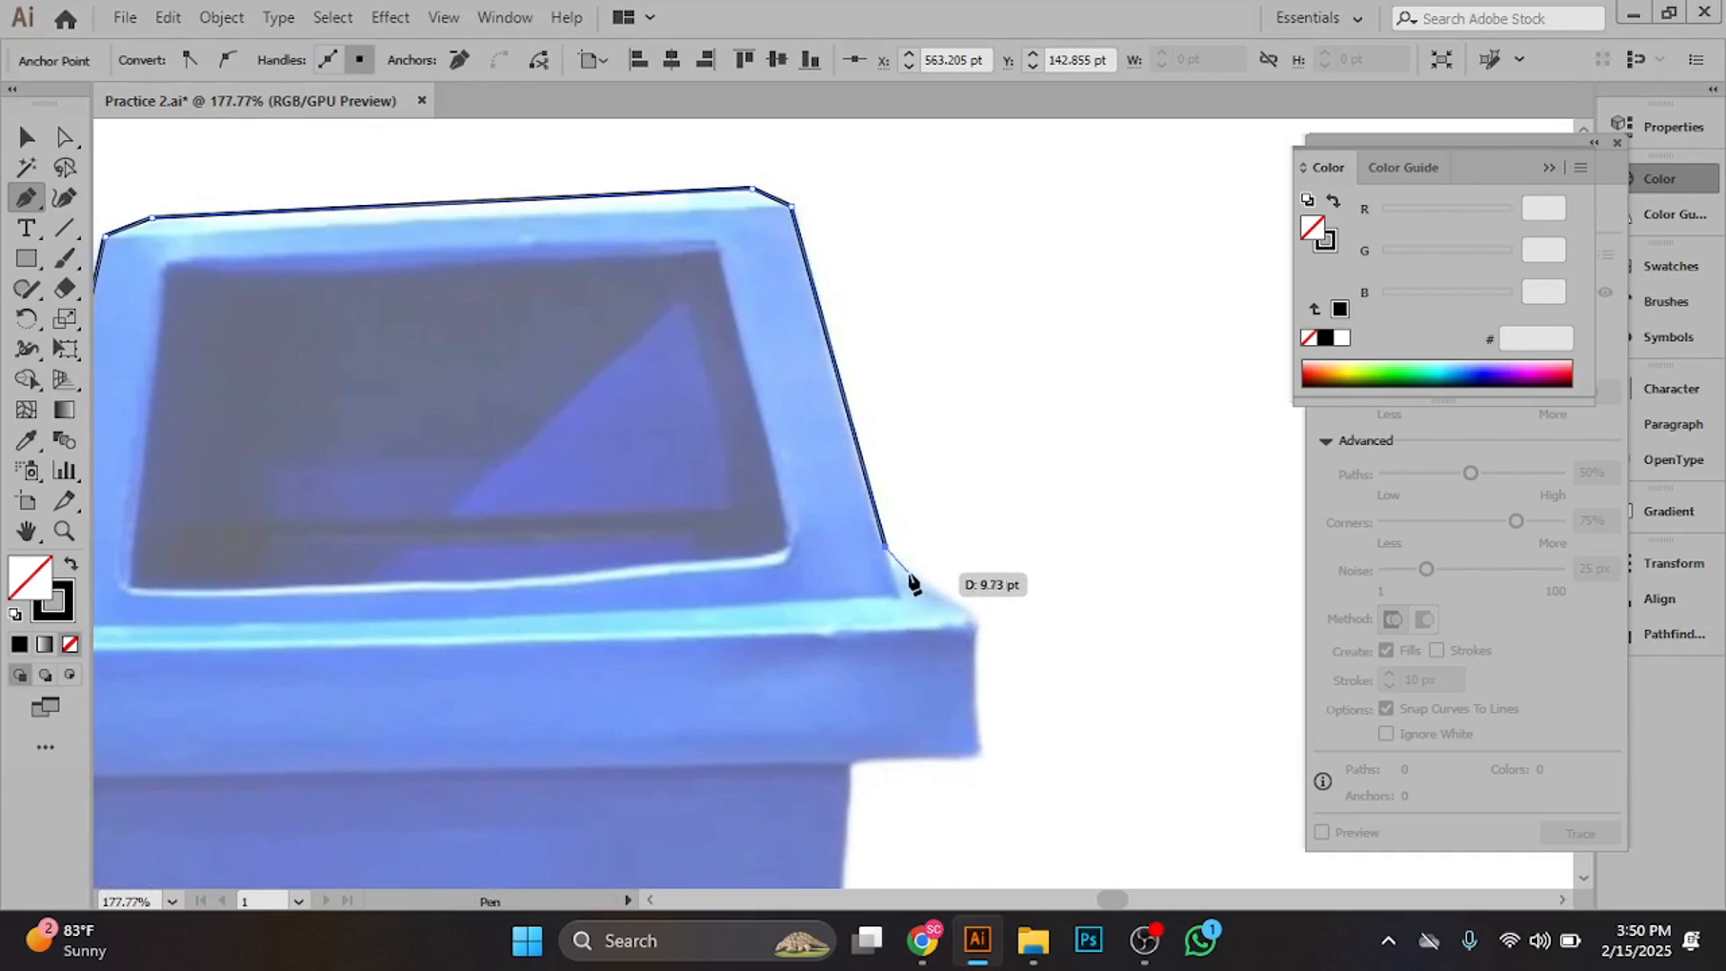
key(ctrl+z)
- Extend the path down the lid's right side, along the rim's sloped right edge and around the rim's upper-right corner
scroll(939, 643, up, 1)
scroll(940, 643, up, 1)
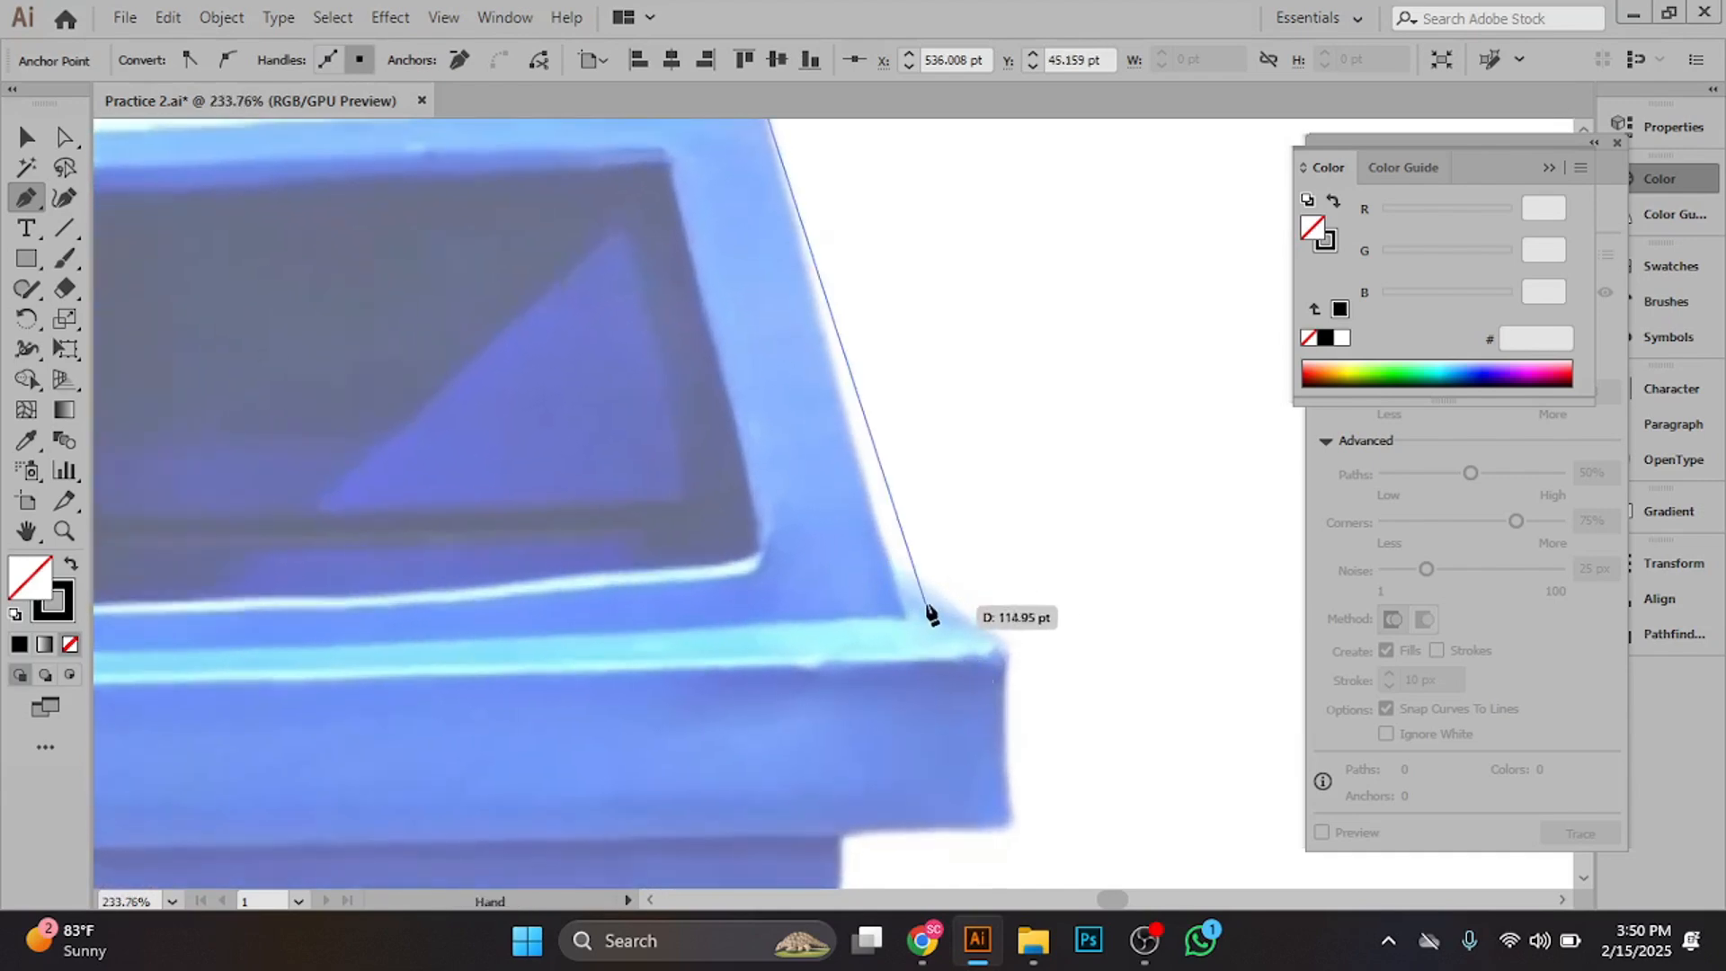
click(898, 570)
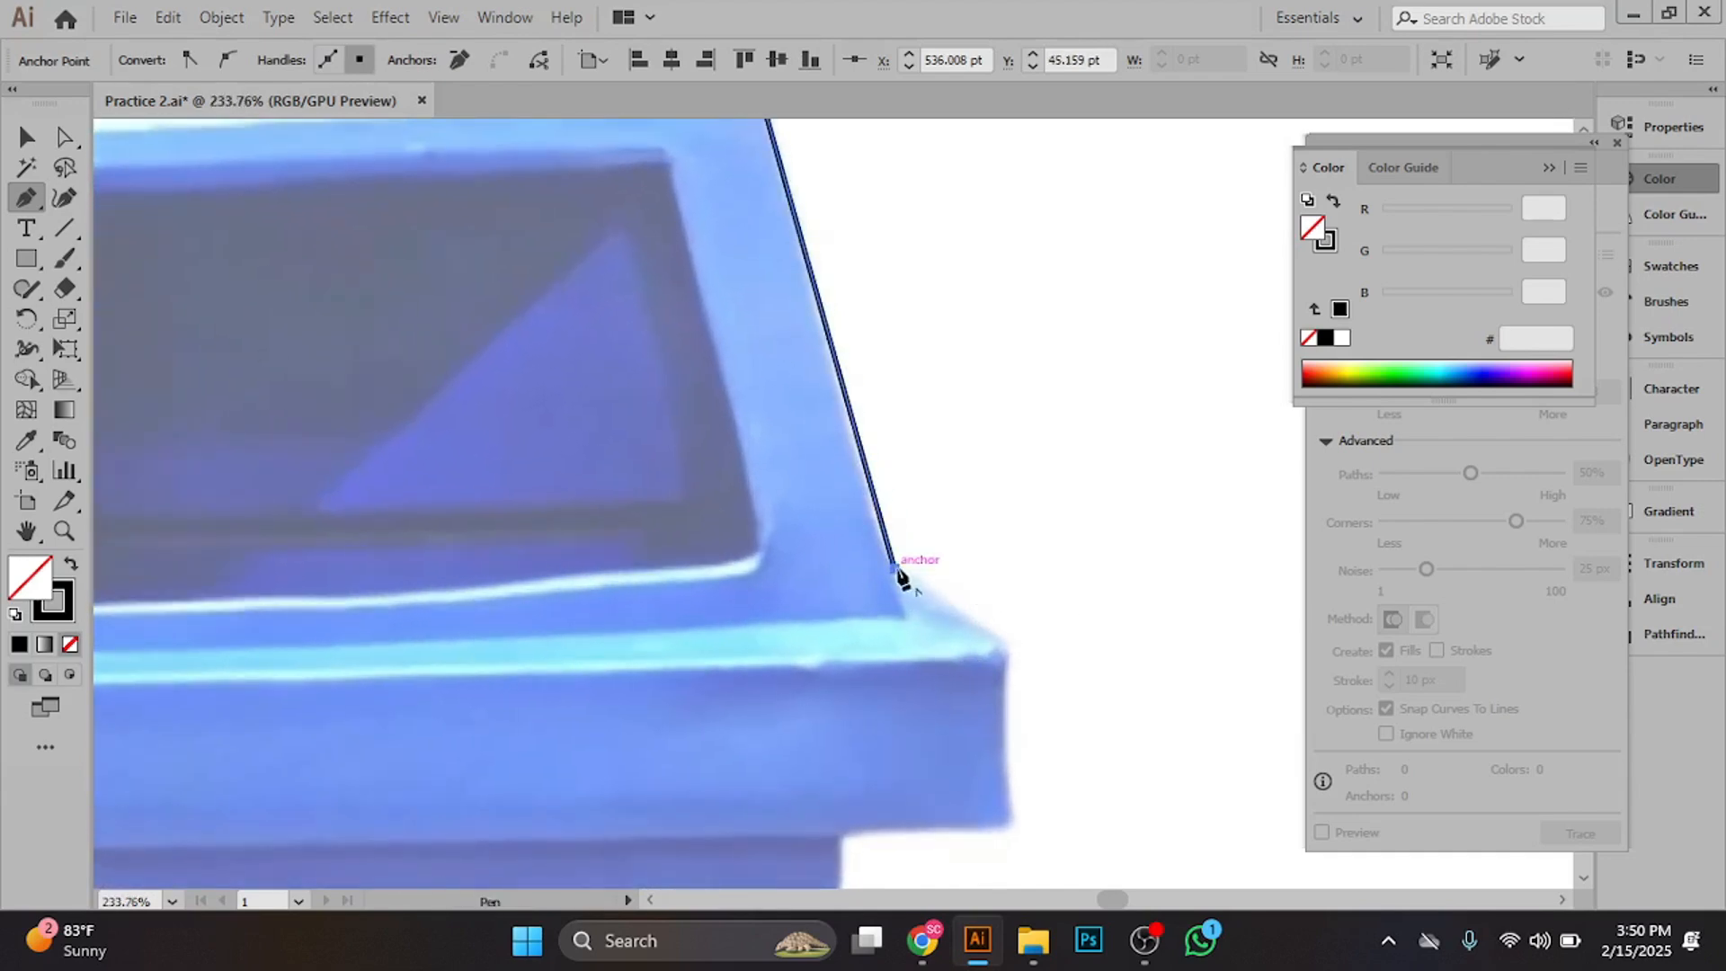
click(1000, 634)
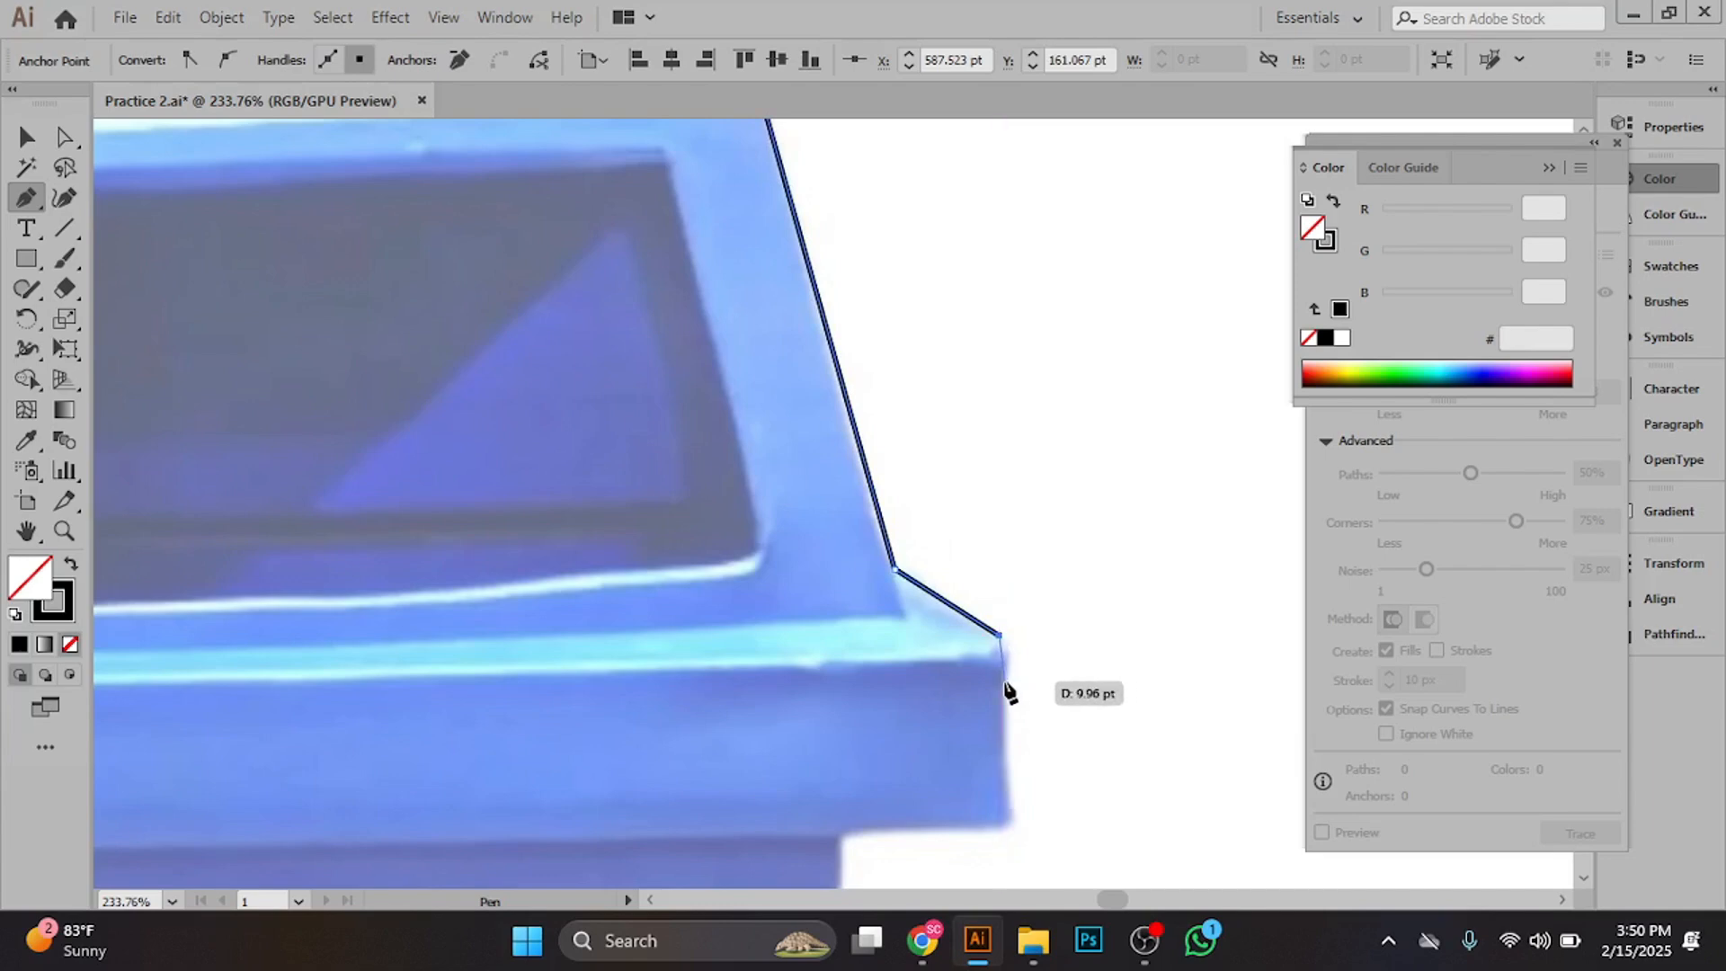
click(1006, 681)
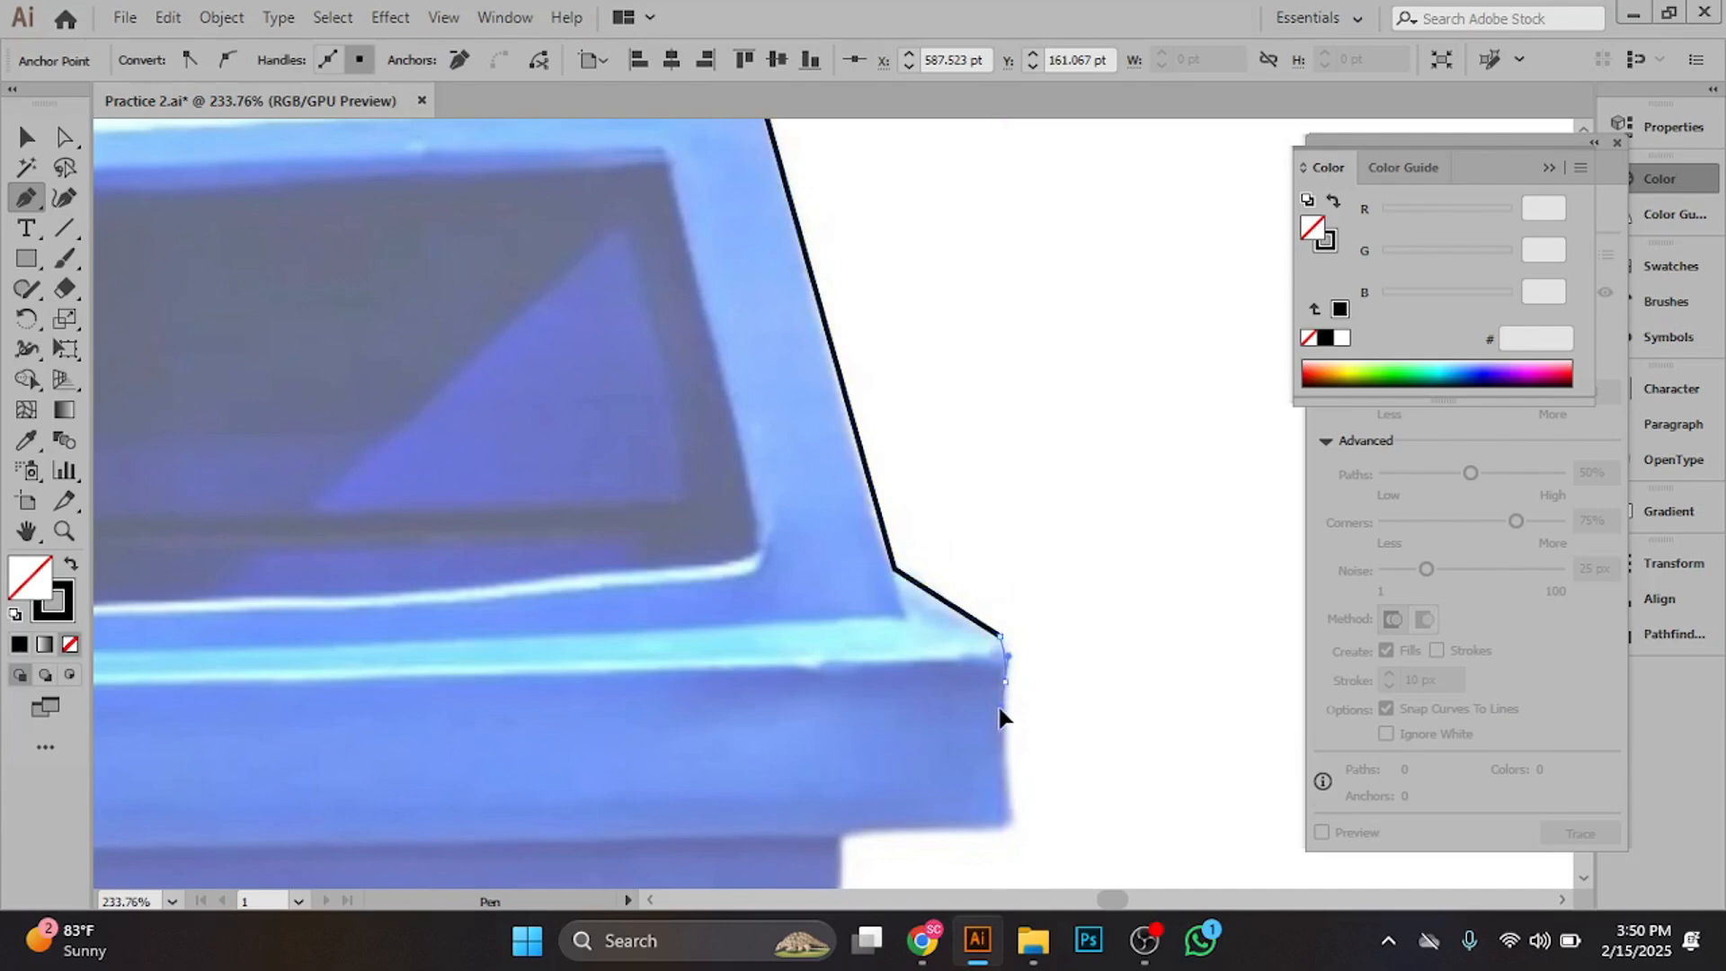
- Trace the rim's right edge, its rounded lower-right corner and its underside, curving into the top of the body's right edge
click(1006, 820)
drag(972, 825, 983, 663)
ctrl+click(935, 572)
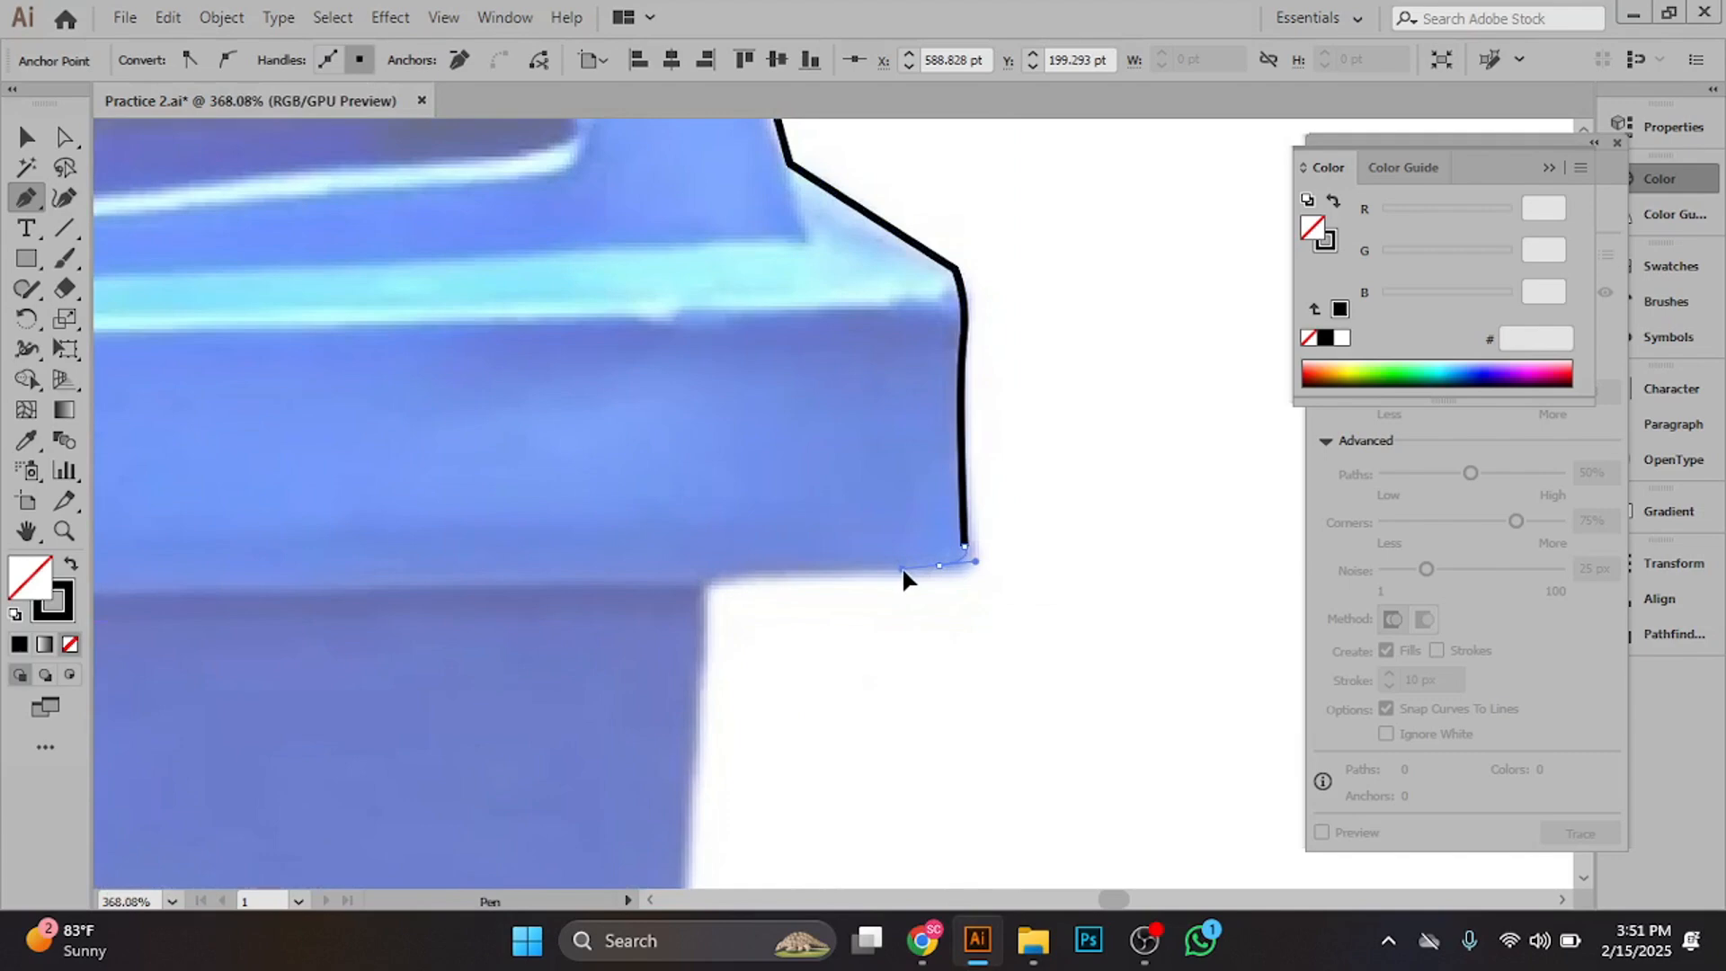
click(903, 566)
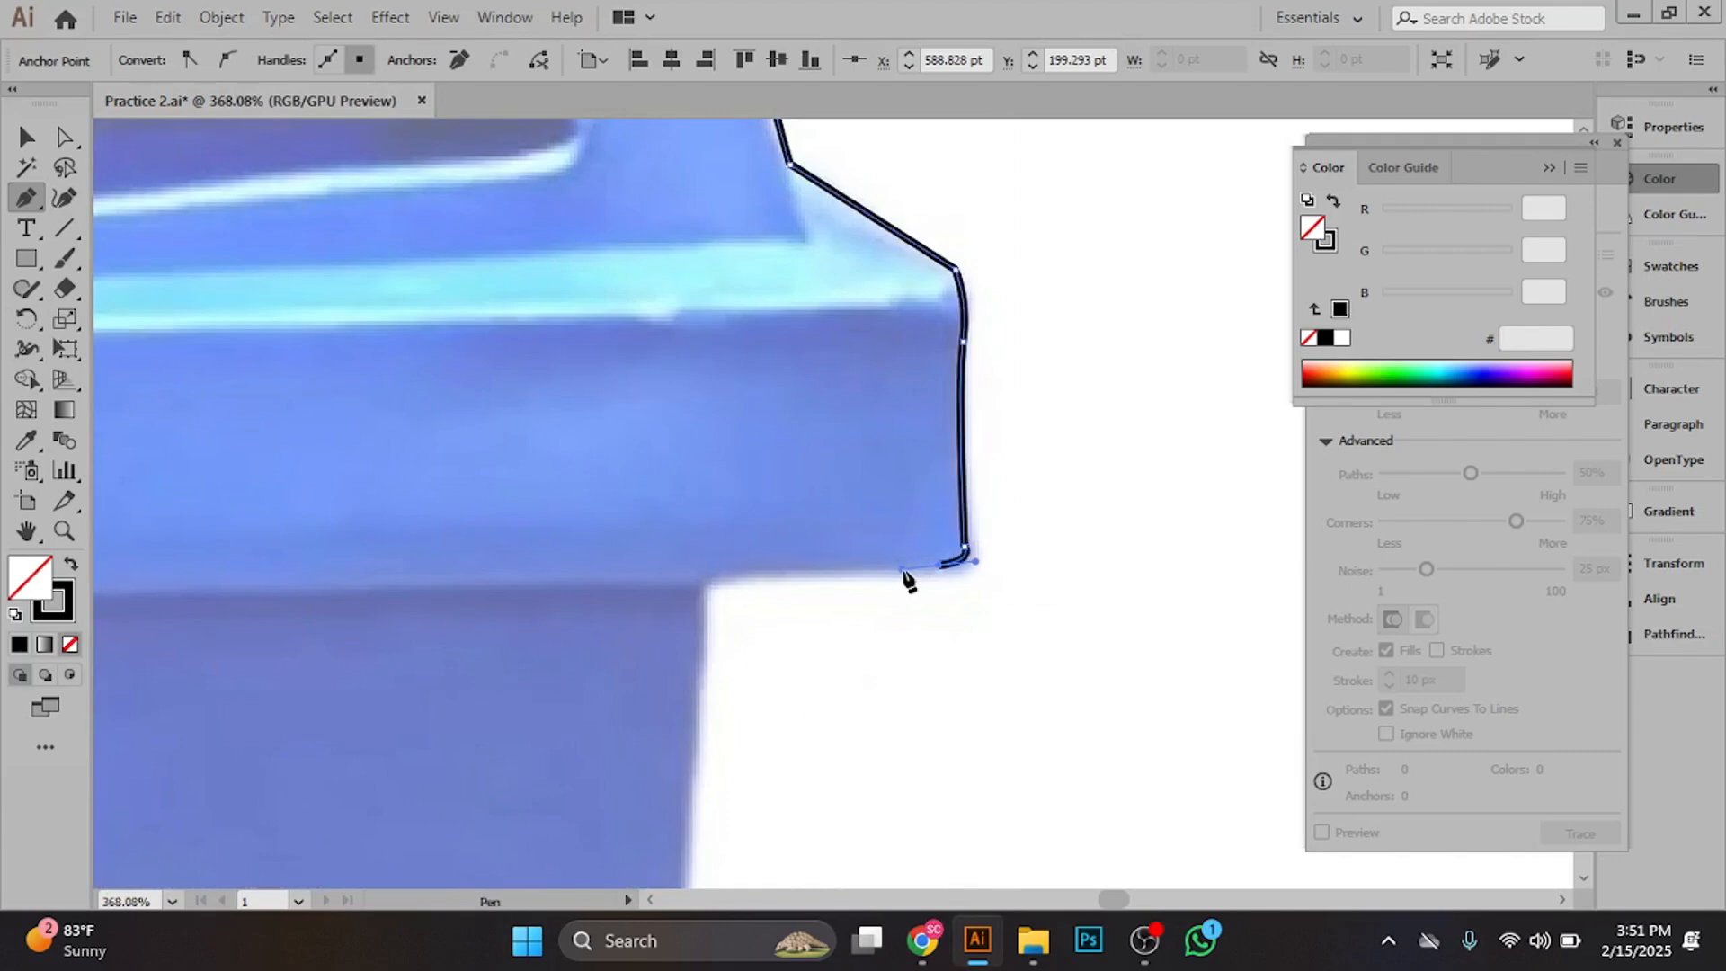
click(732, 570)
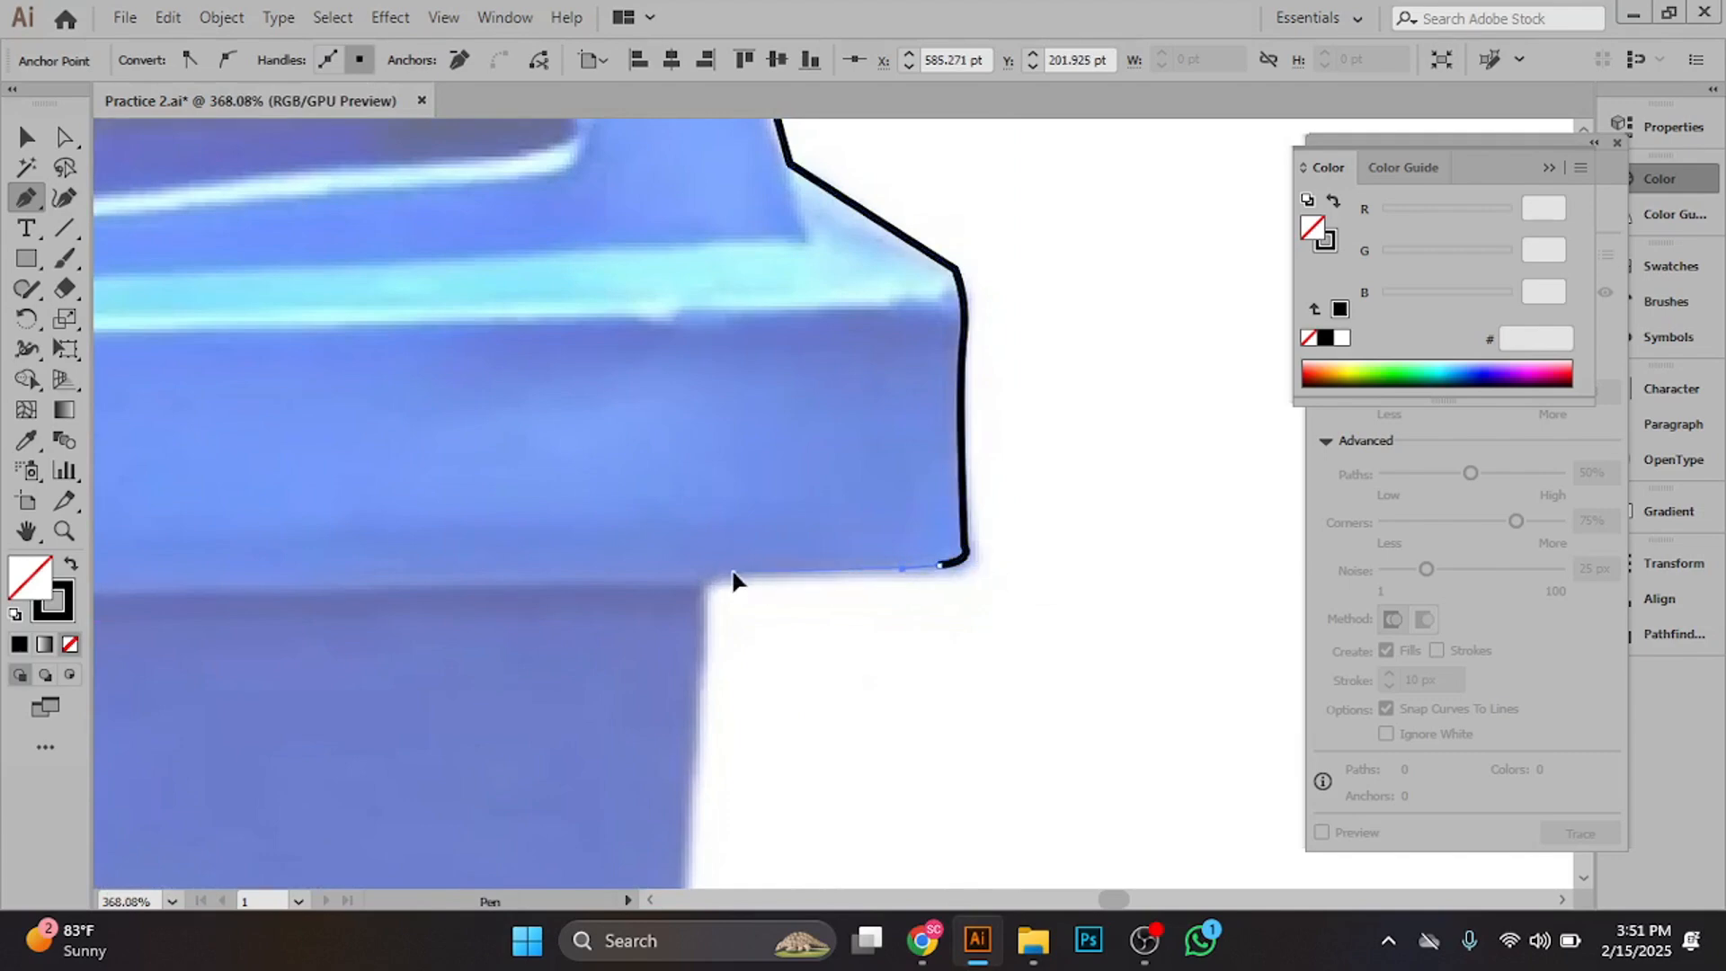
click(705, 611)
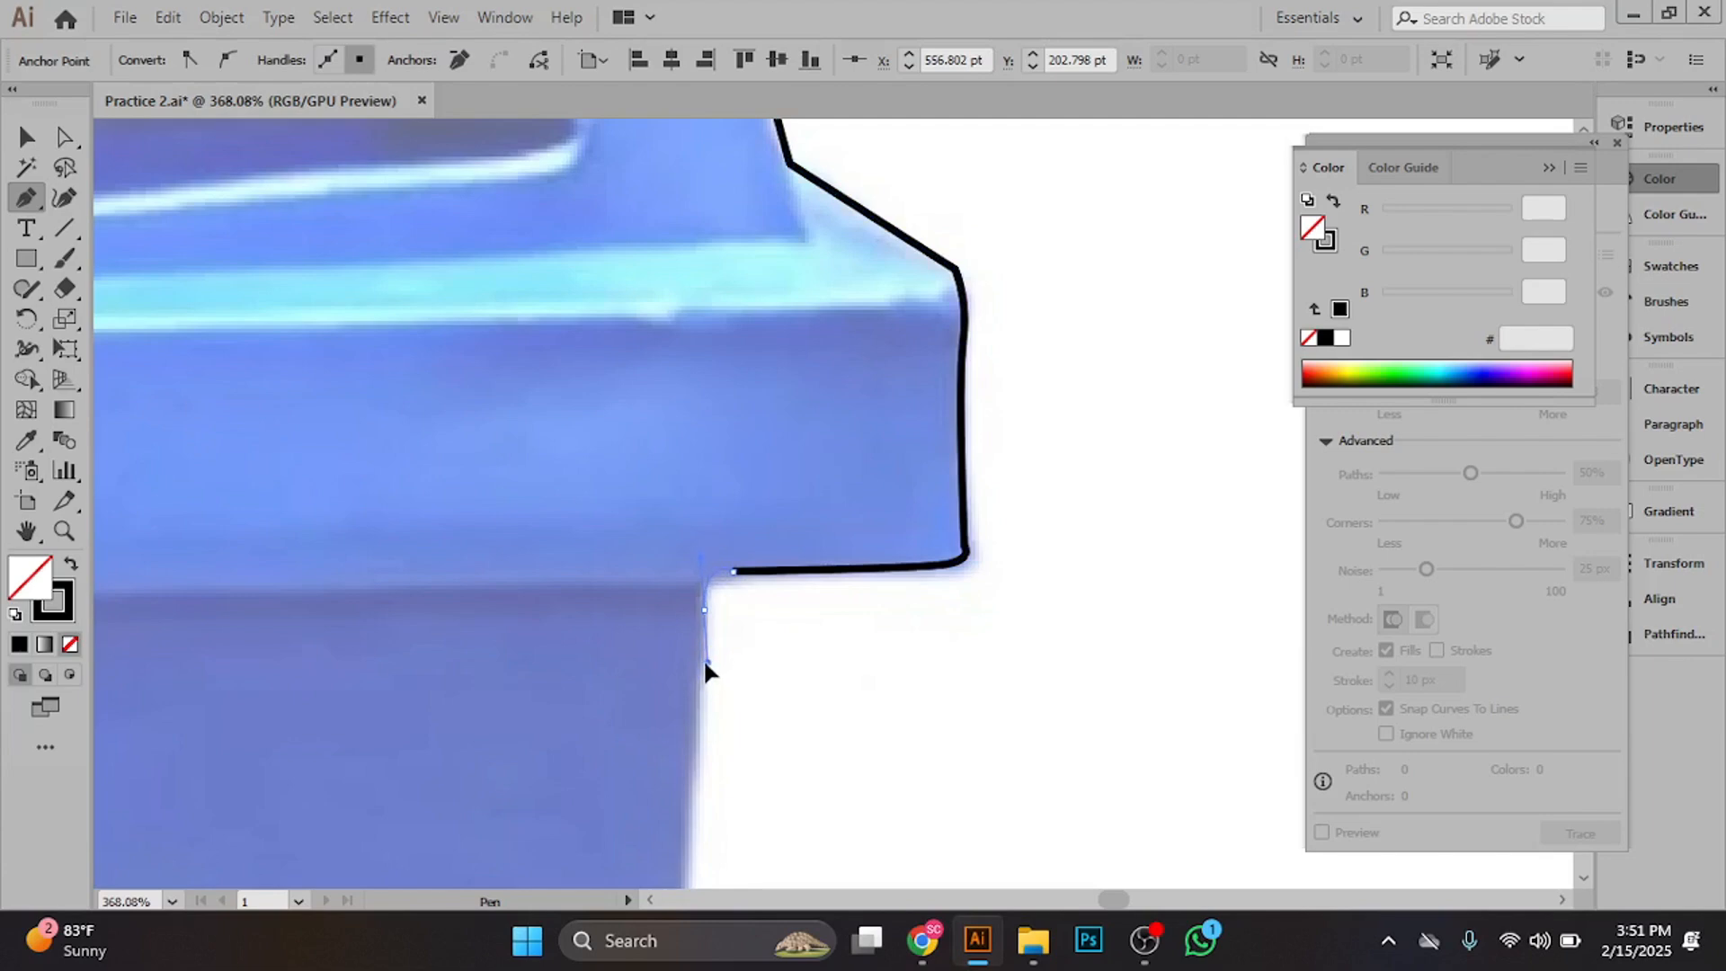
click(705, 659)
- Continue the path down the body's right edge to the base, and close it at the base's lower-left corner
drag(630, 693, 808, 465)
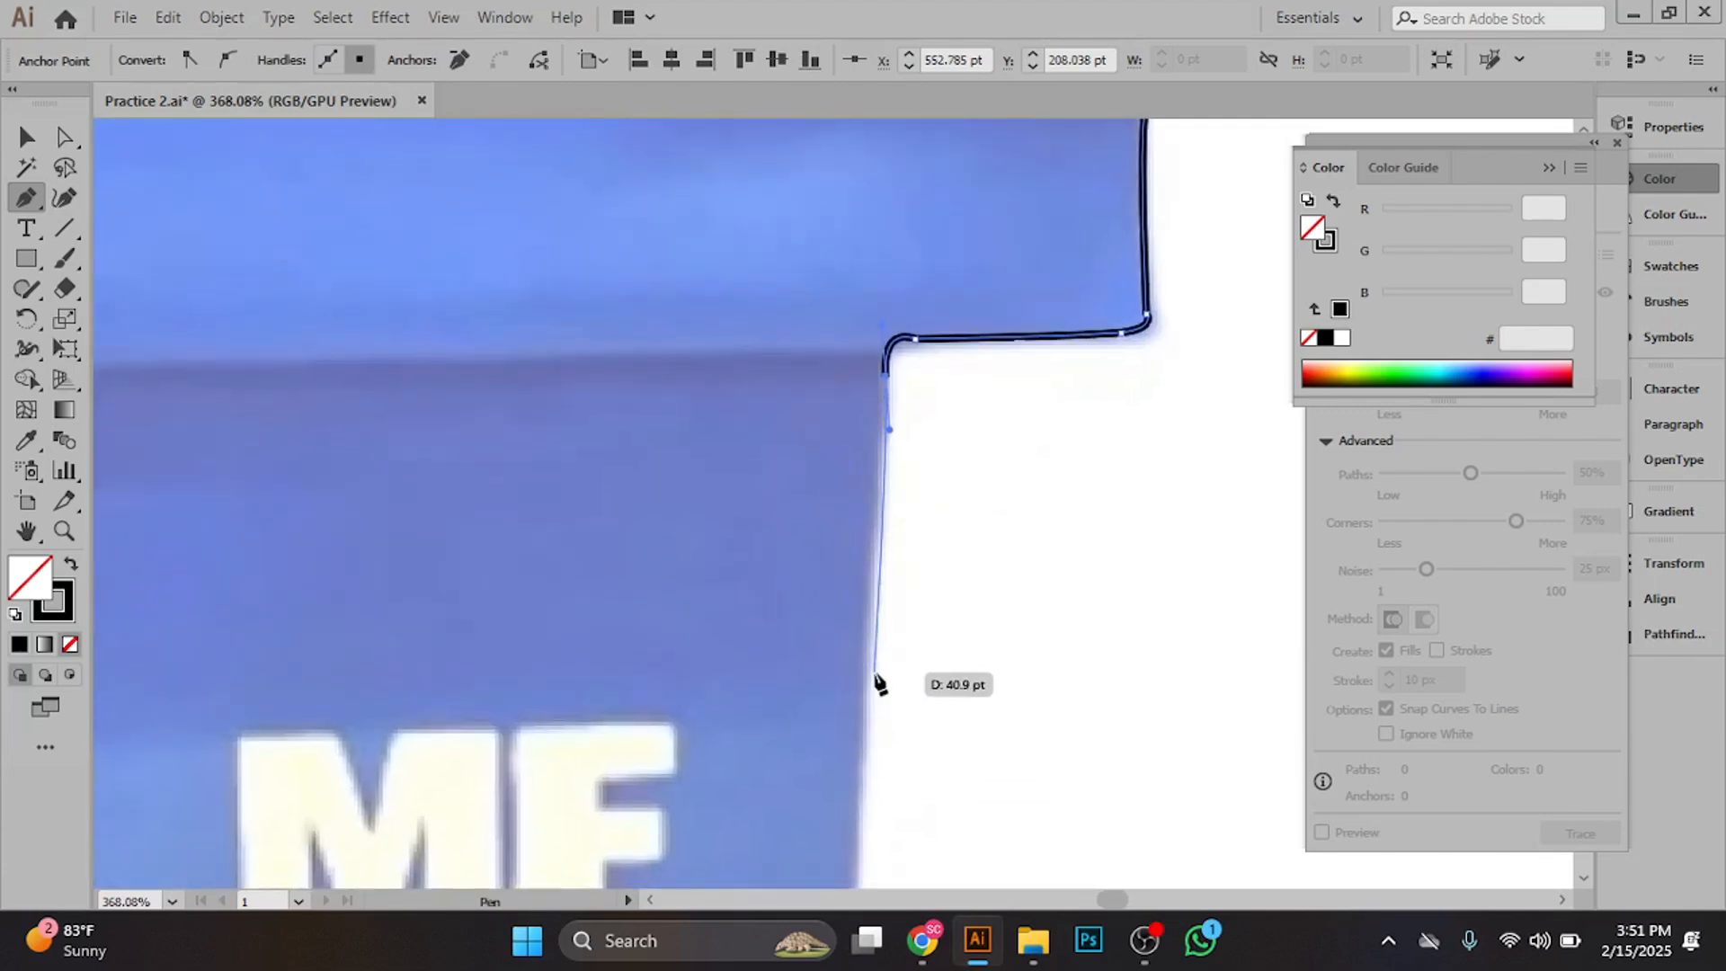
ctrl+alt+click(819, 667)
ctrl+alt+click(805, 694)
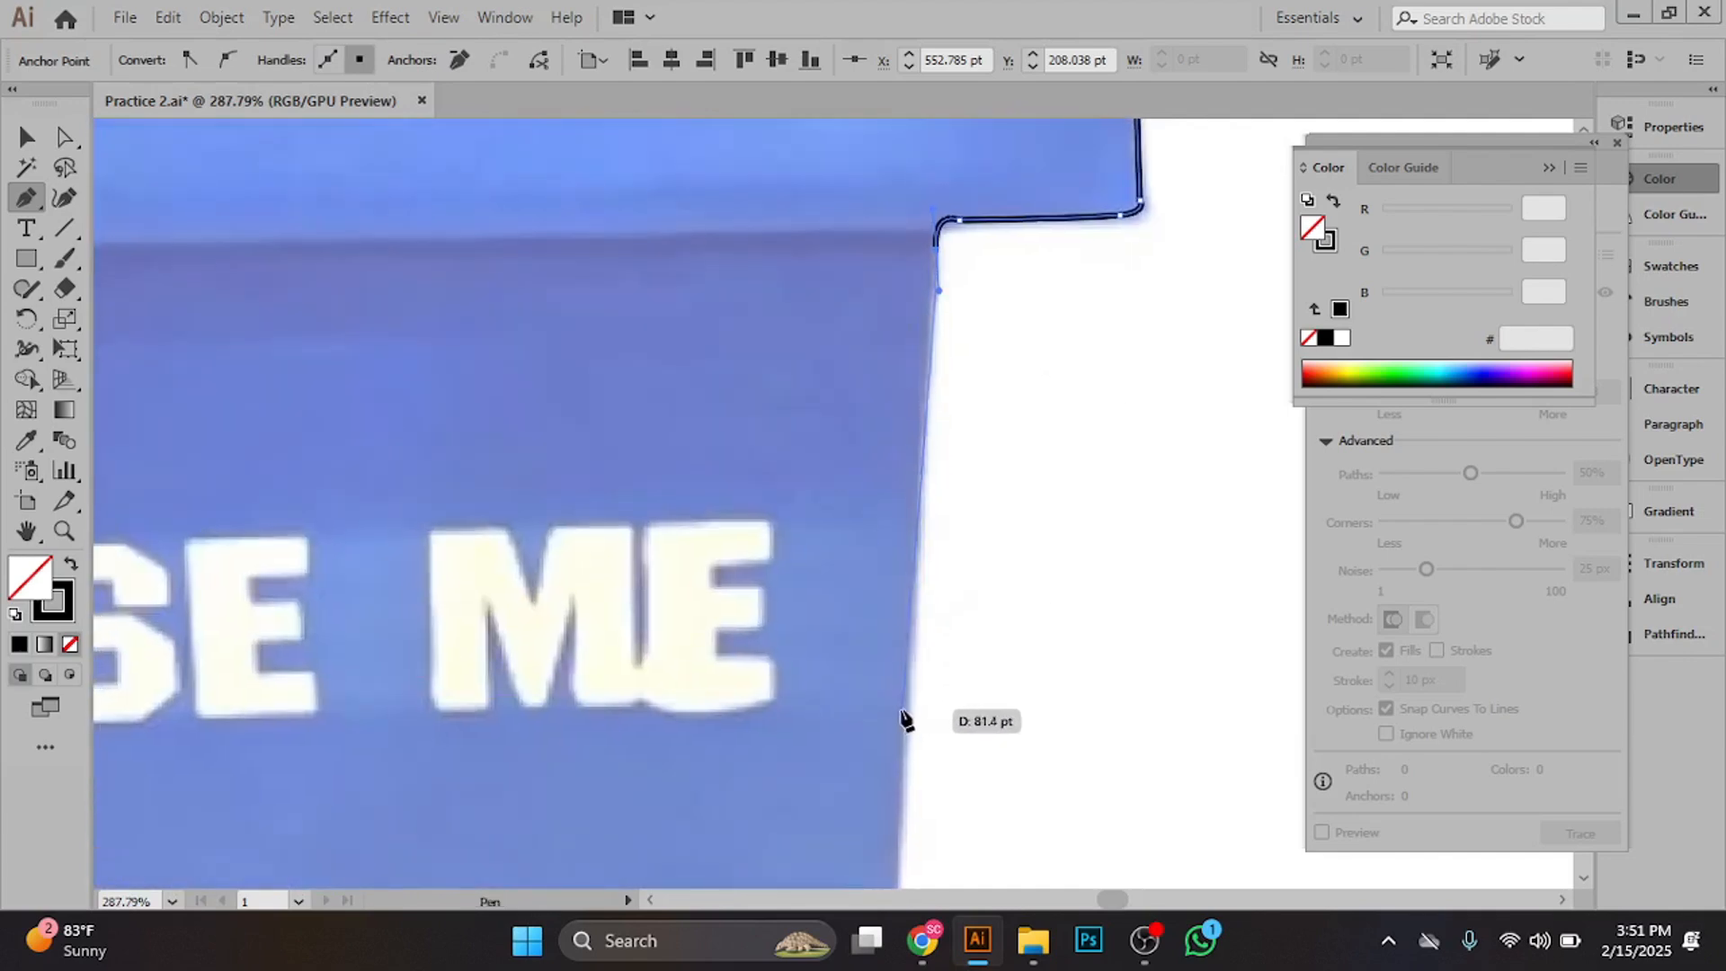
drag(906, 717, 836, 512)
ctrl+alt+click(804, 596)
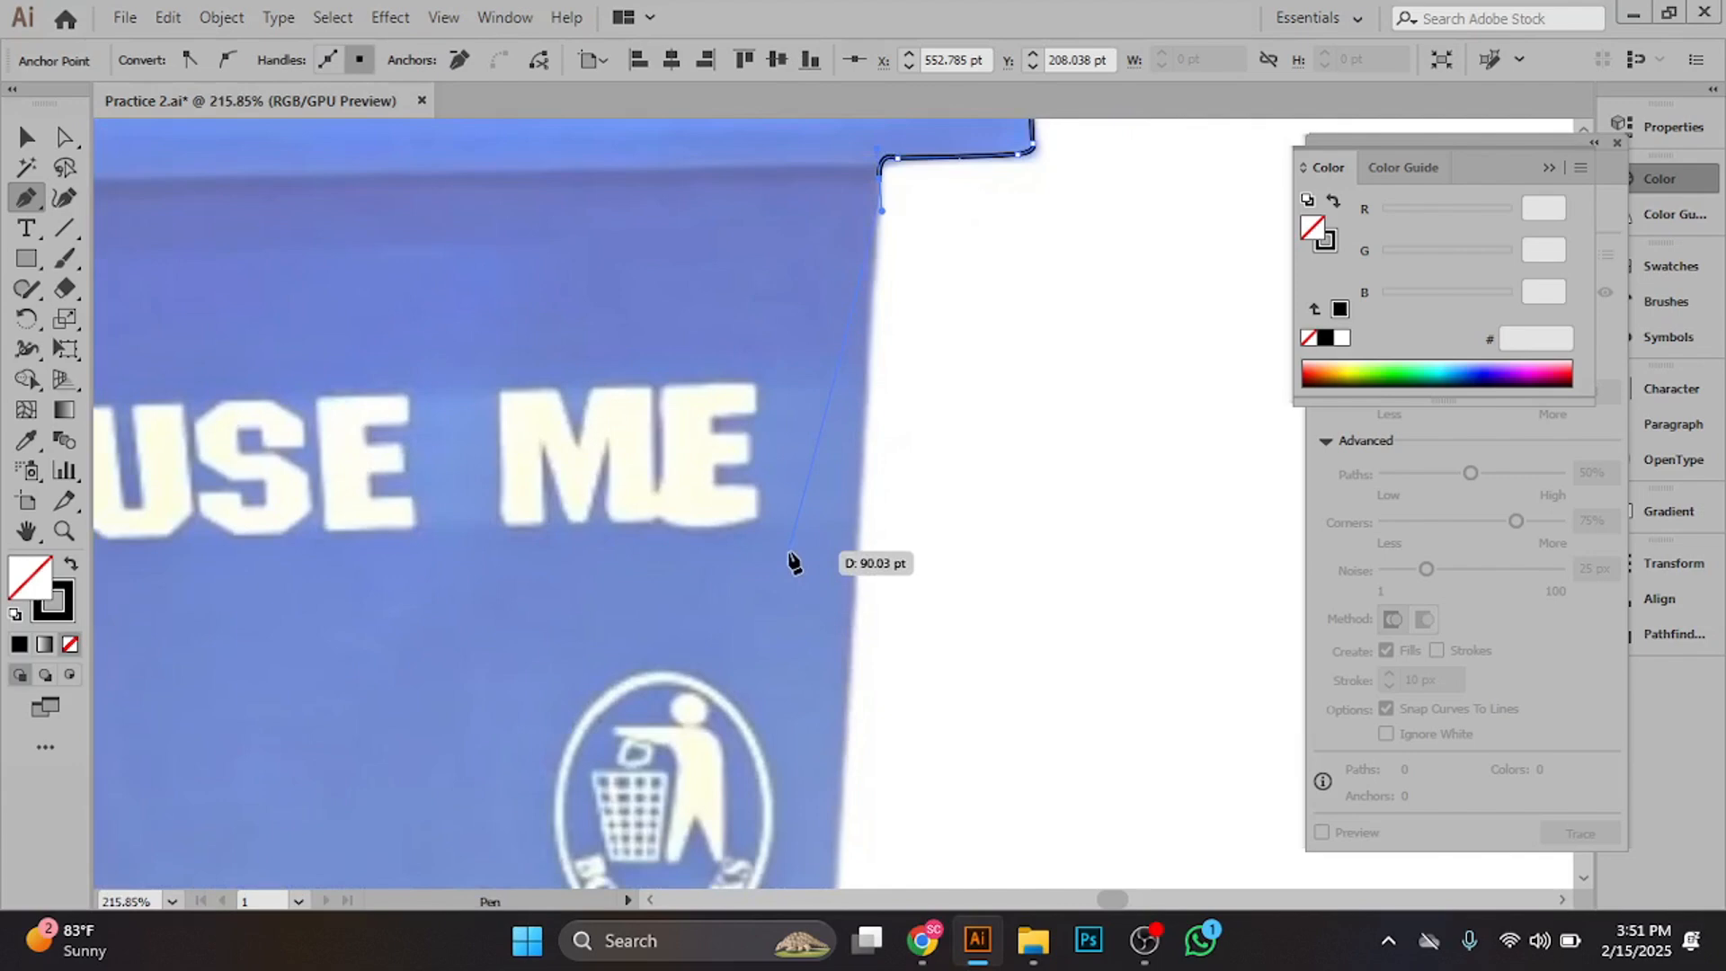
ctrl+alt+click(784, 513)
drag(798, 566, 818, 477)
ctrl+alt+click(751, 596)
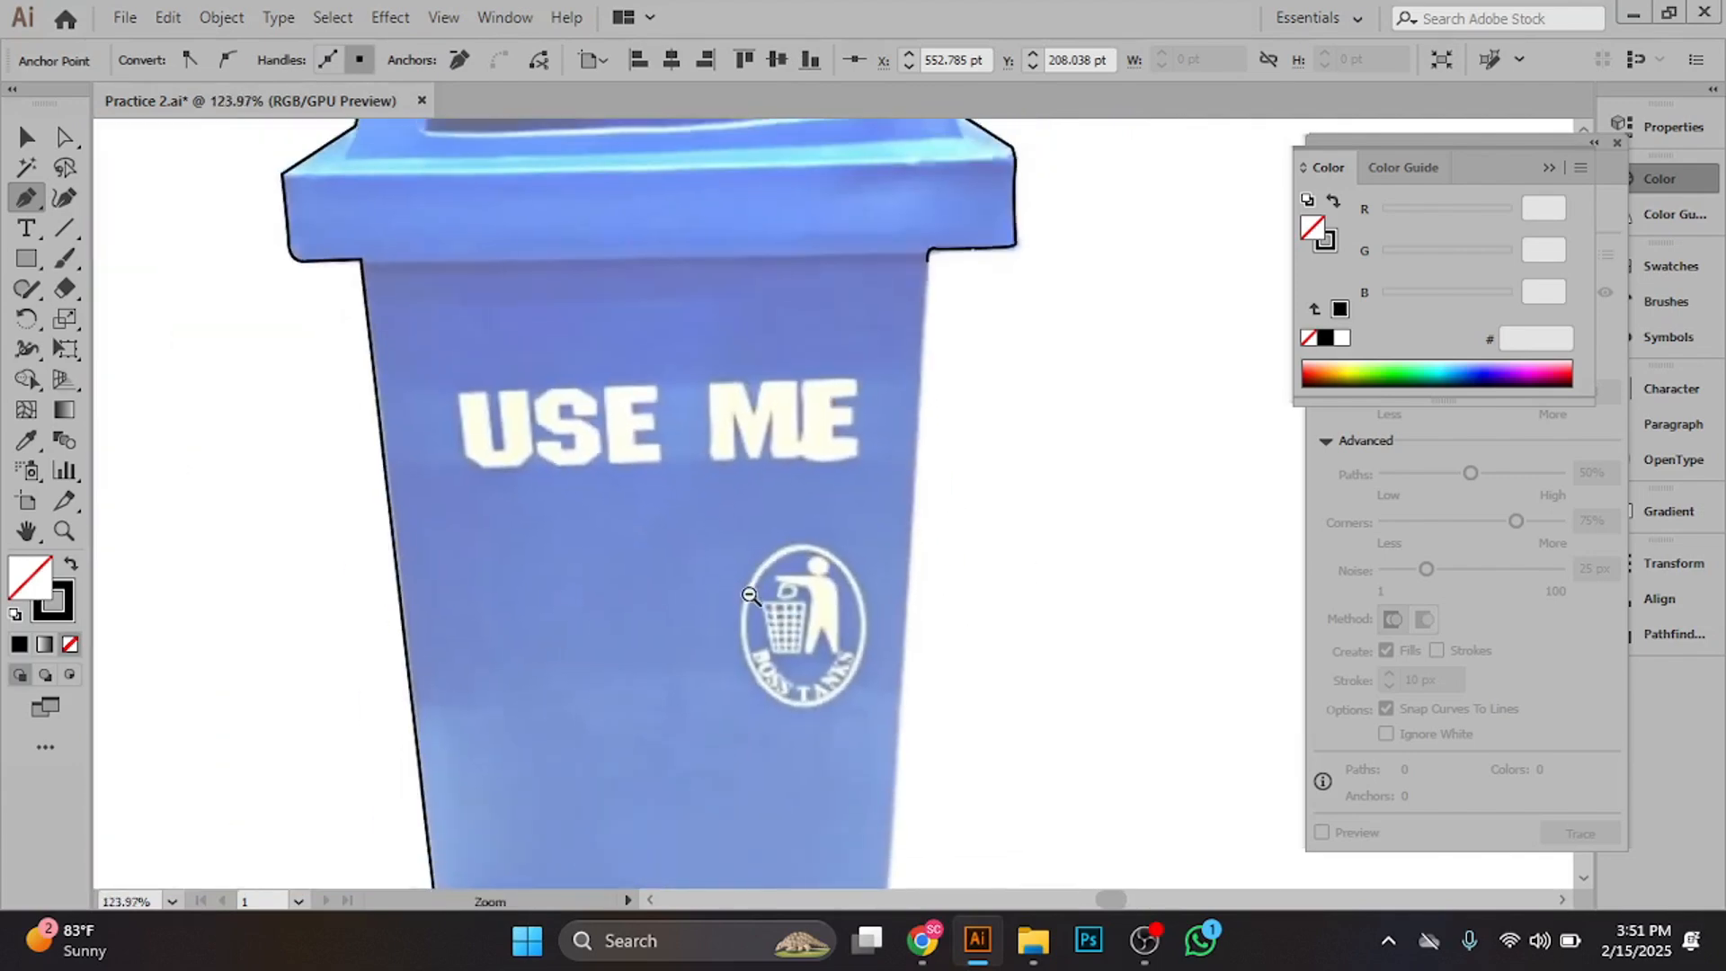
drag(805, 751, 624, 540)
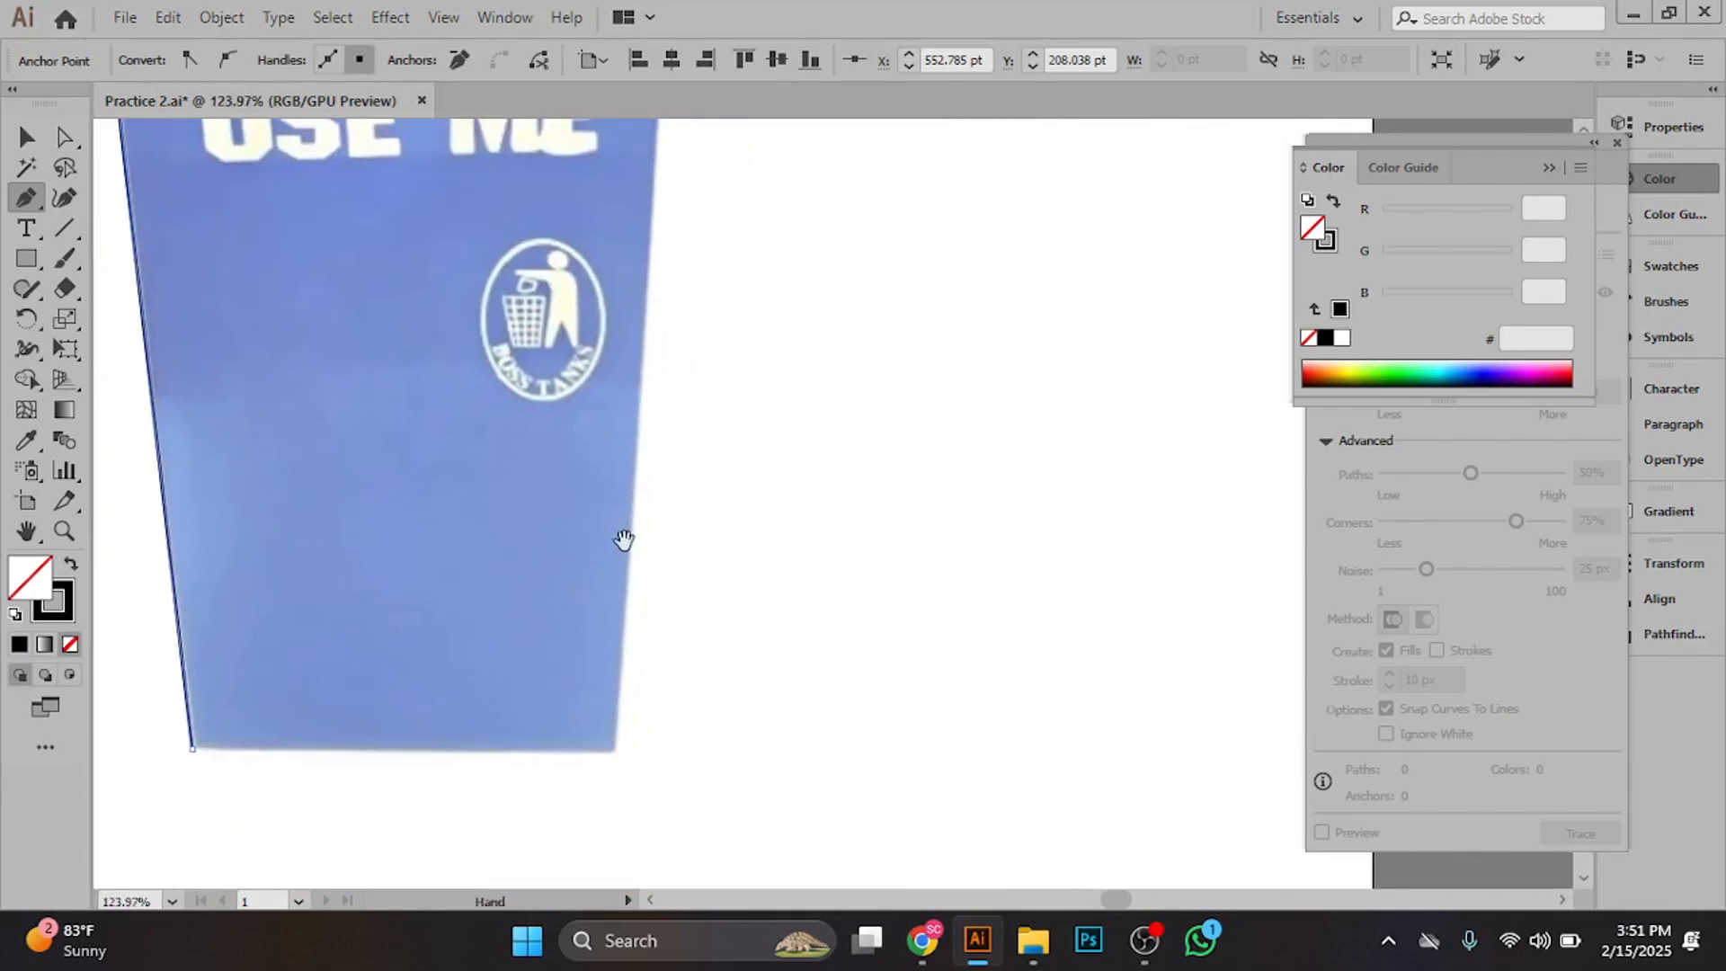
click(617, 749)
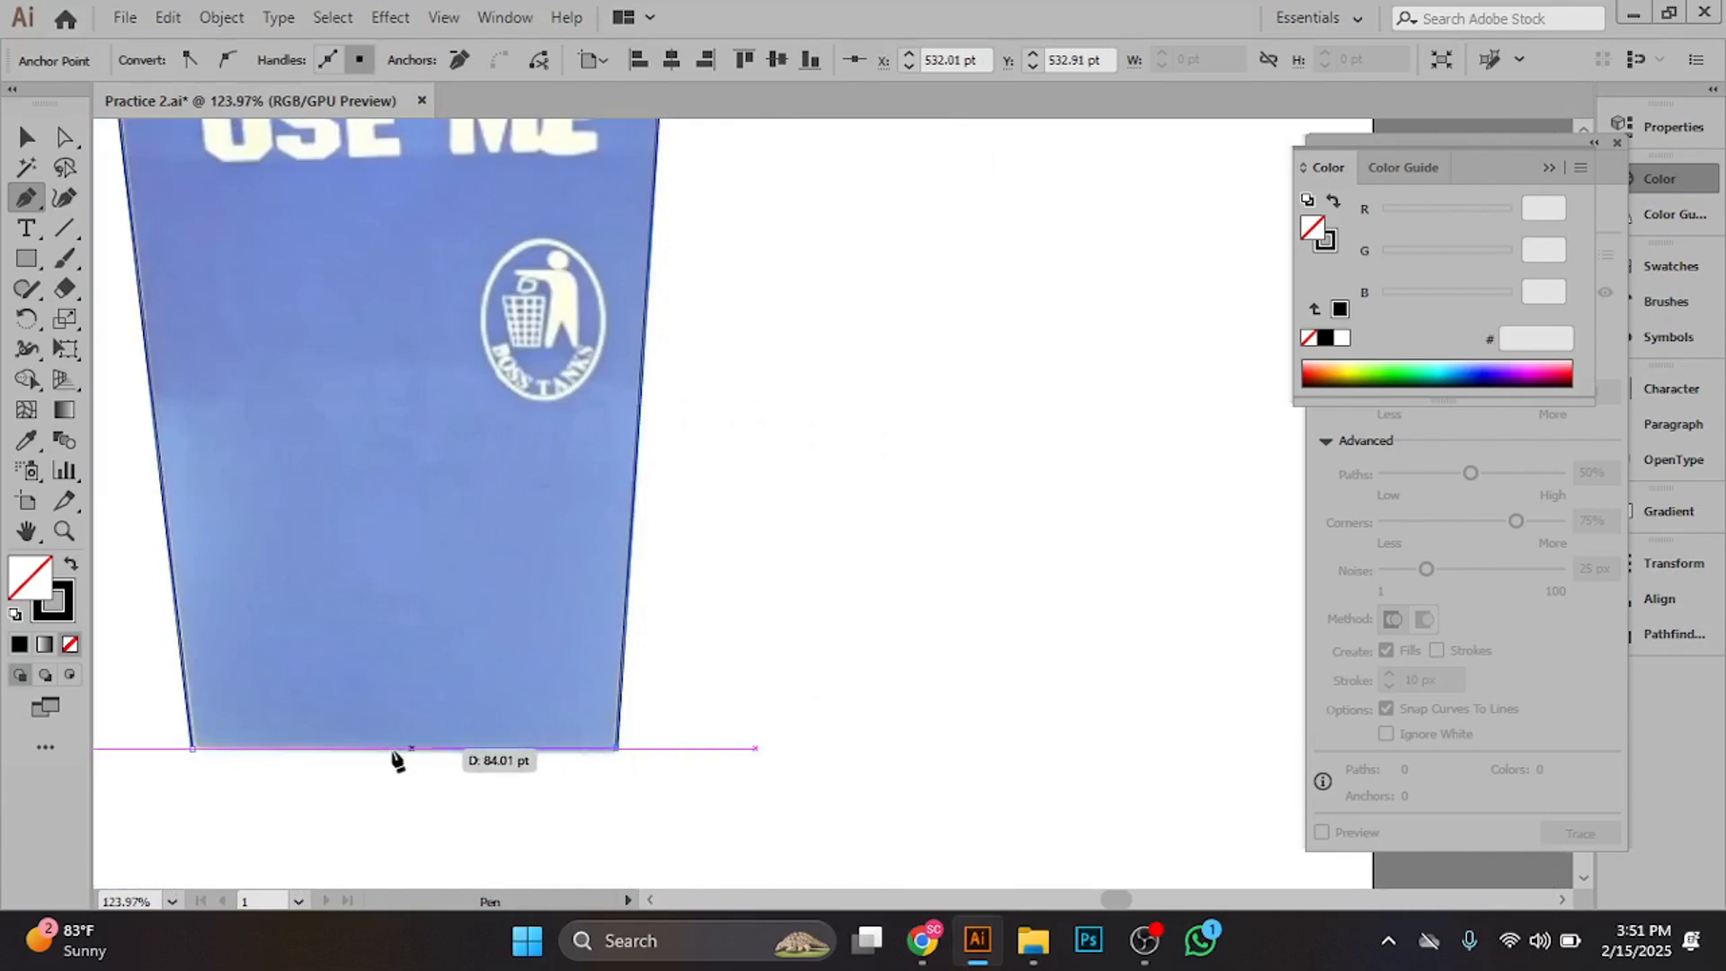
click(191, 749)
- Check the closed bin outline from the base up to the lid's top corners, and deselect the path
scroll(455, 521, down, 3)
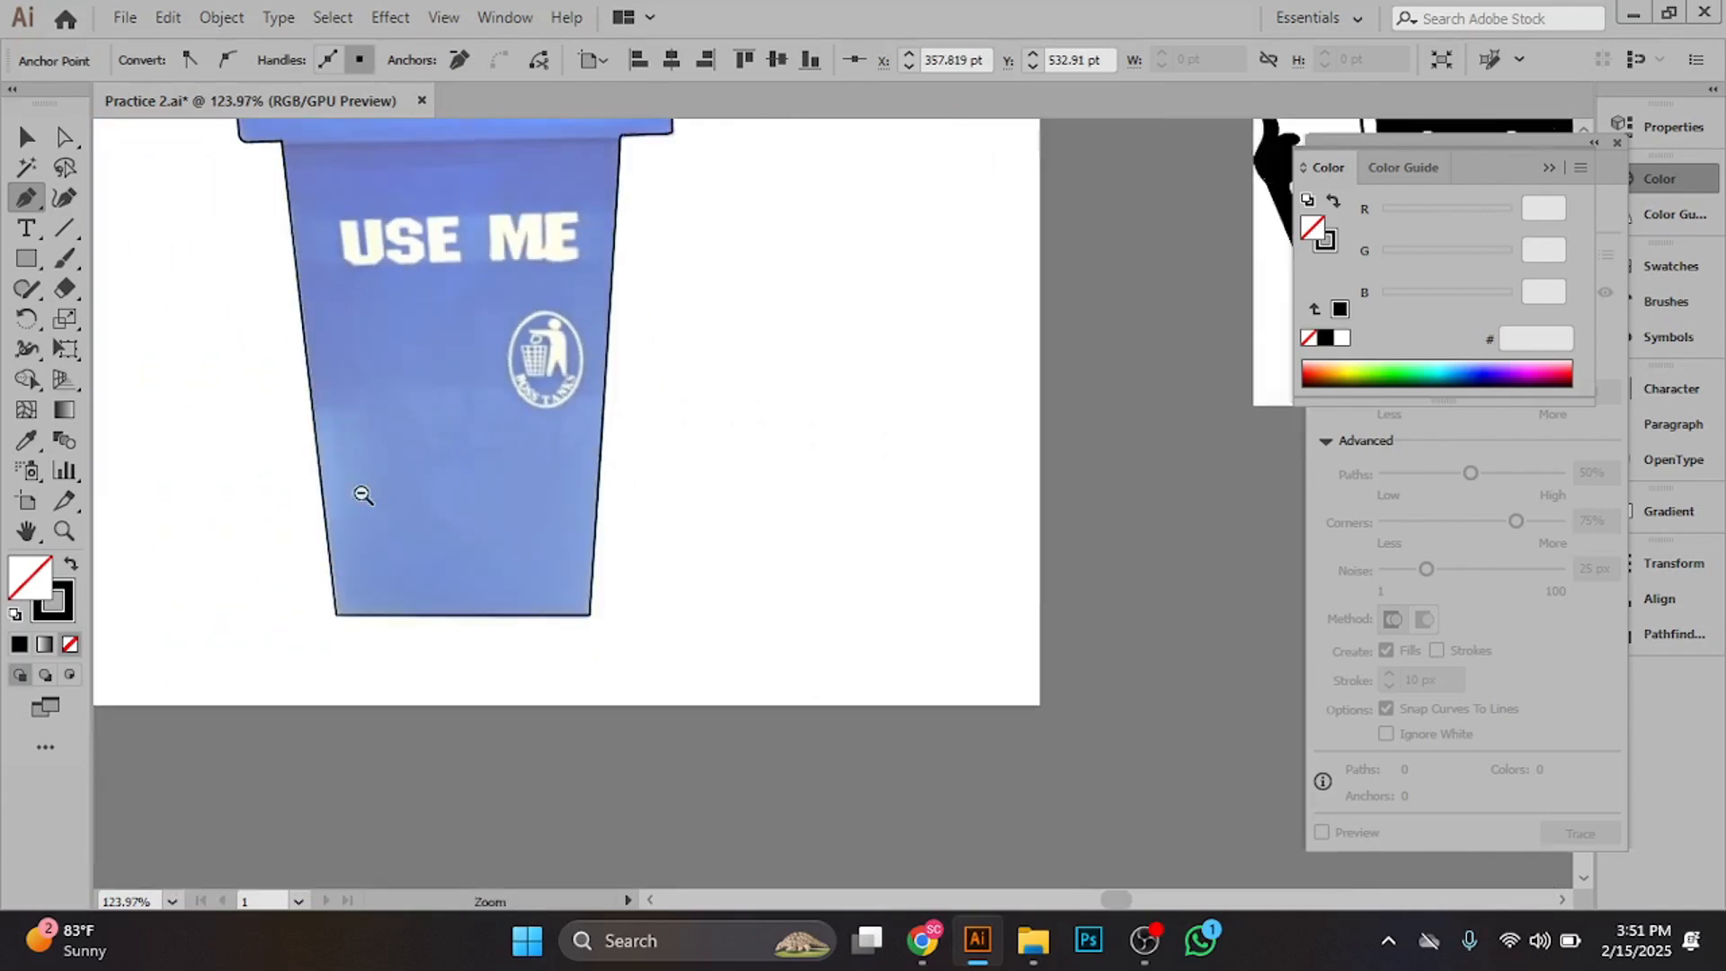
drag(362, 494, 687, 559)
ctrl+alt+click(633, 565)
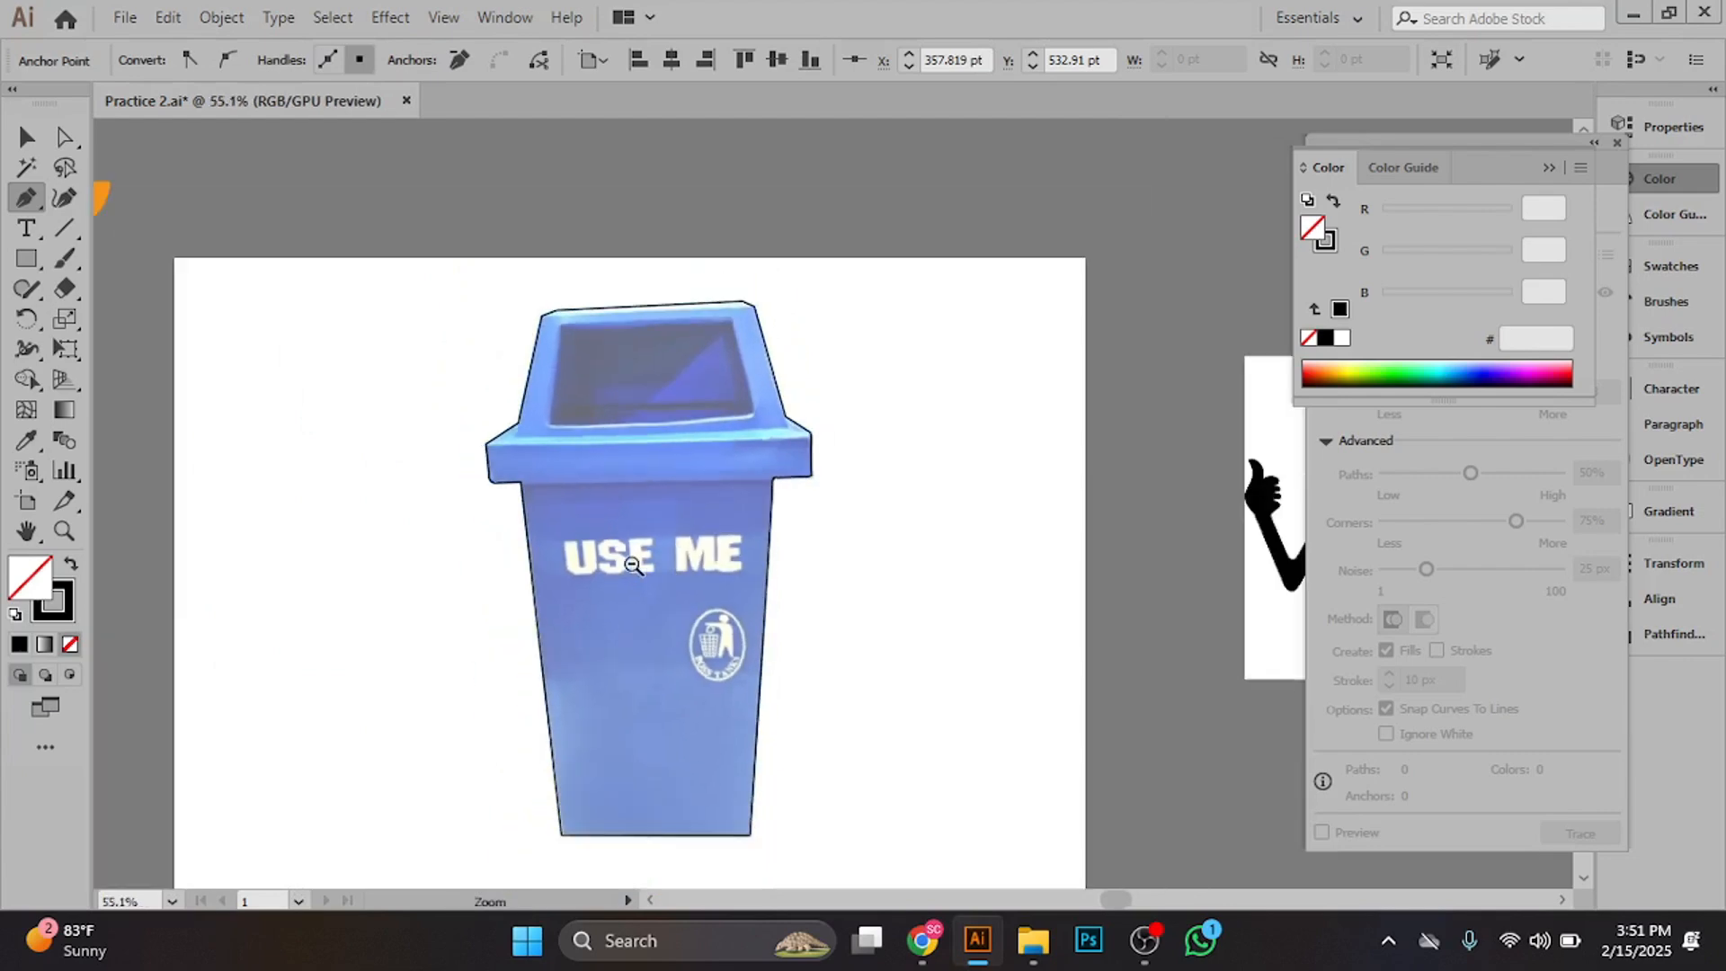
scroll(742, 556, up, 2)
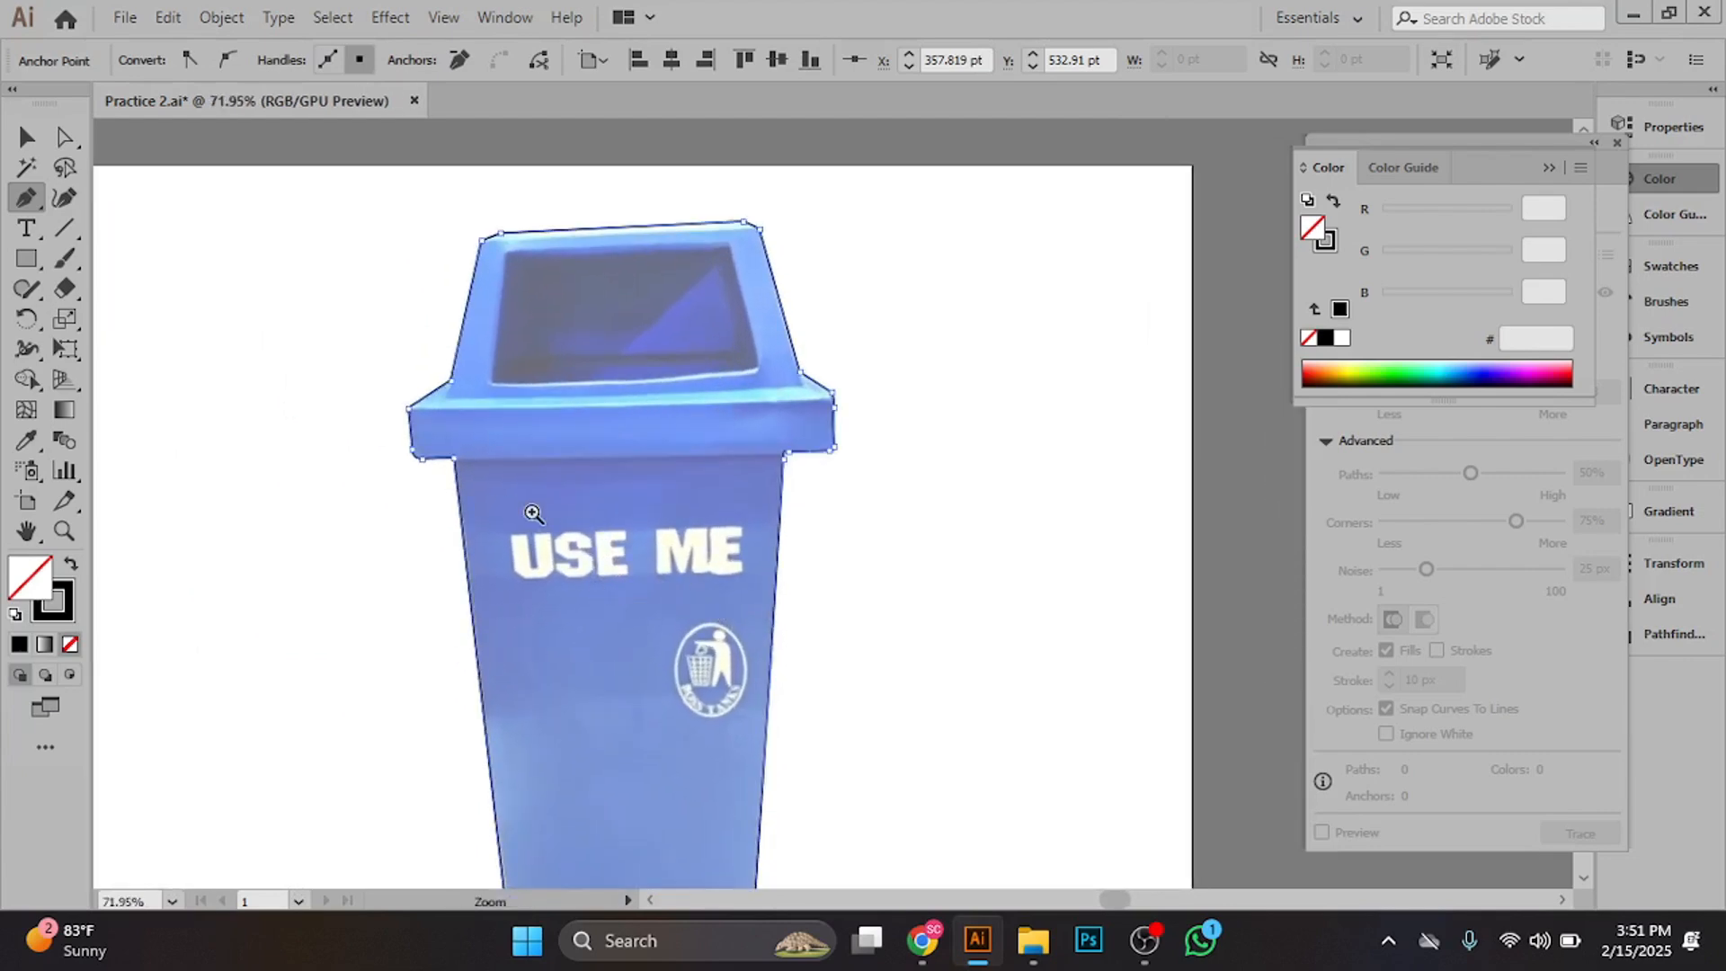
scroll(533, 513, up, 2)
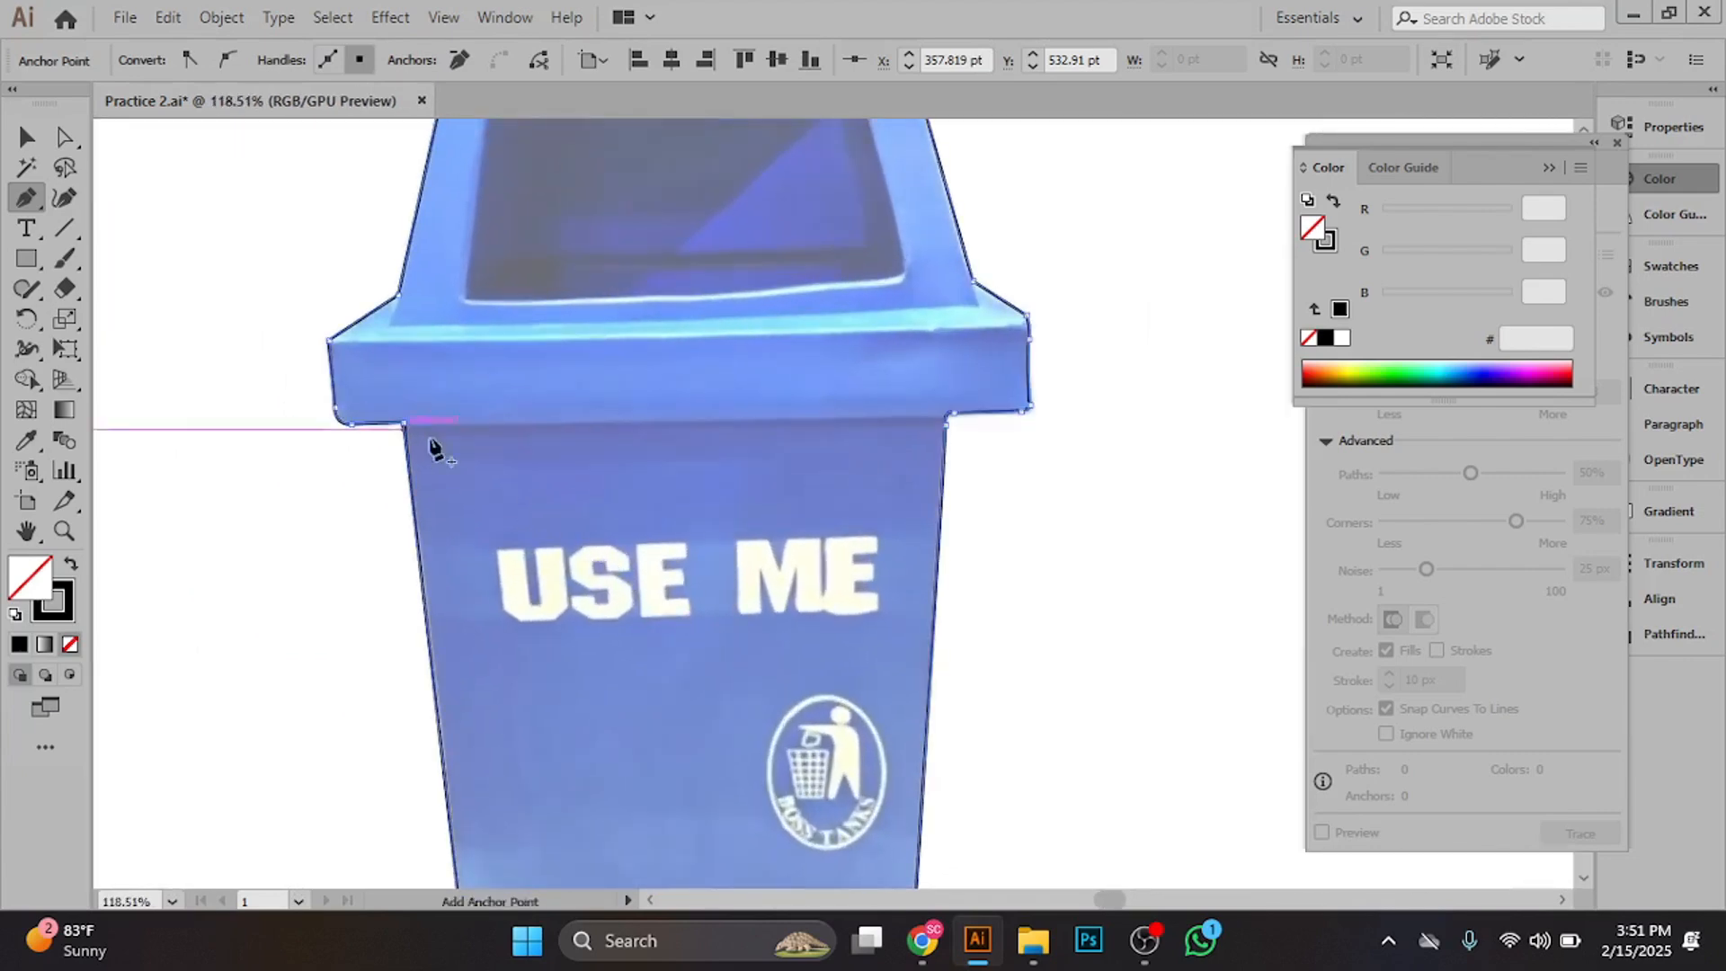
scroll(791, 629, up, 4)
scroll(782, 520, up, 2)
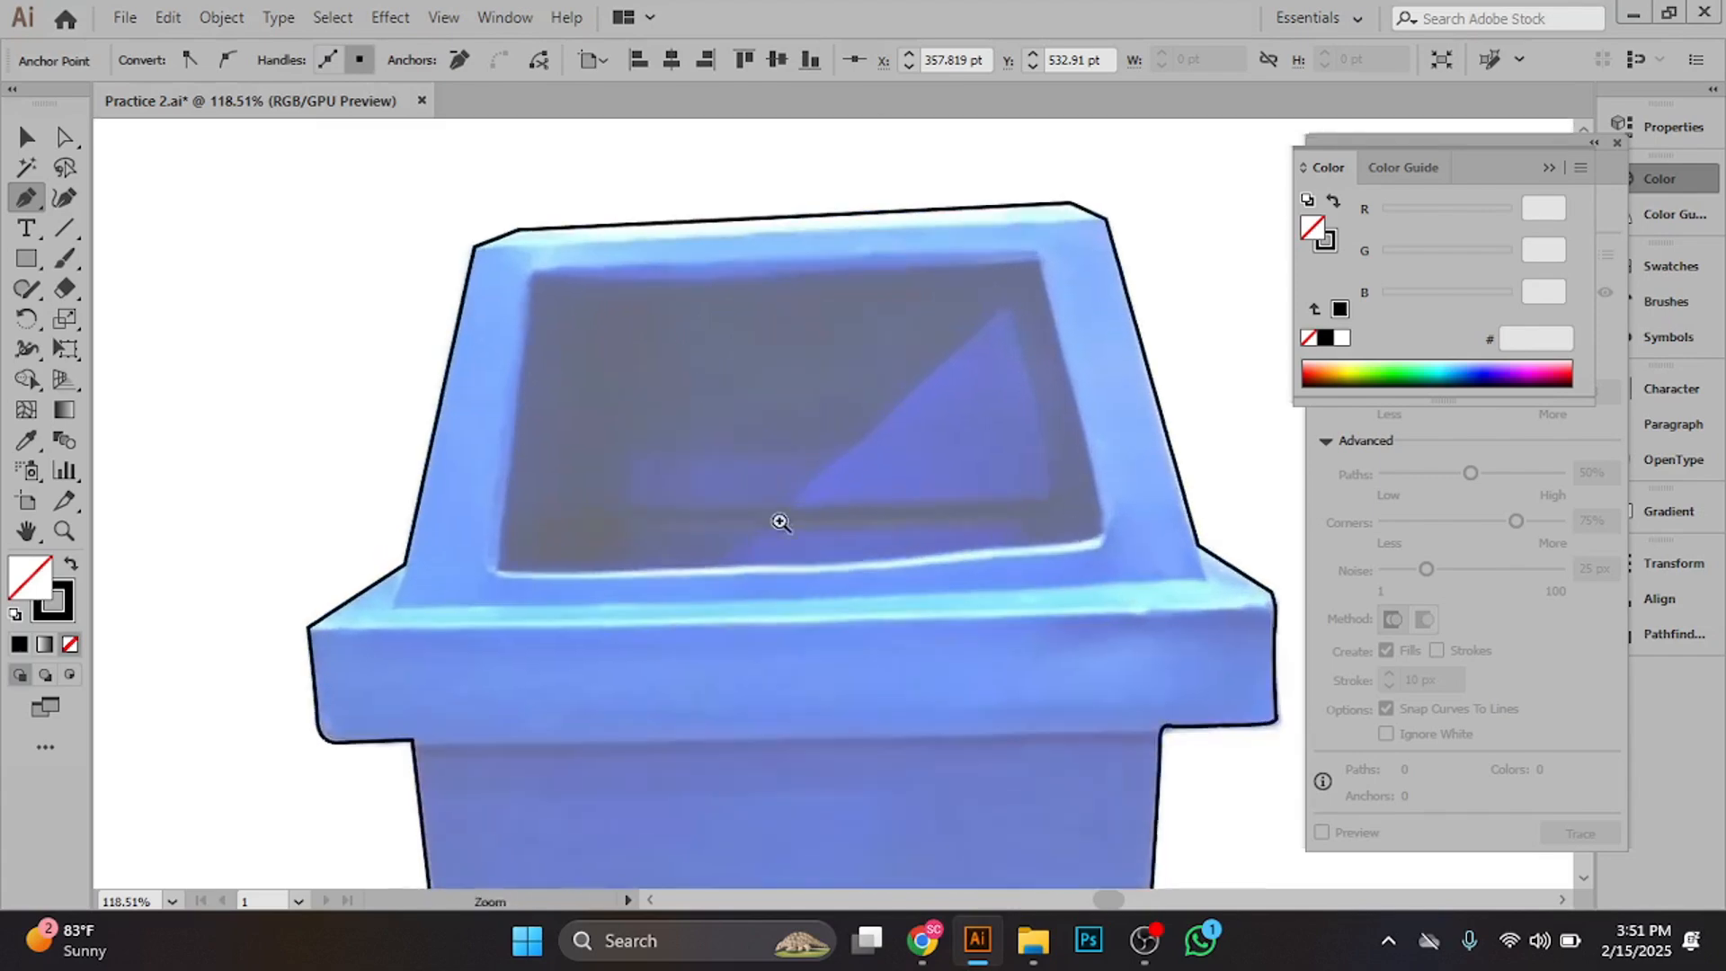
scroll(454, 524, up, 2)
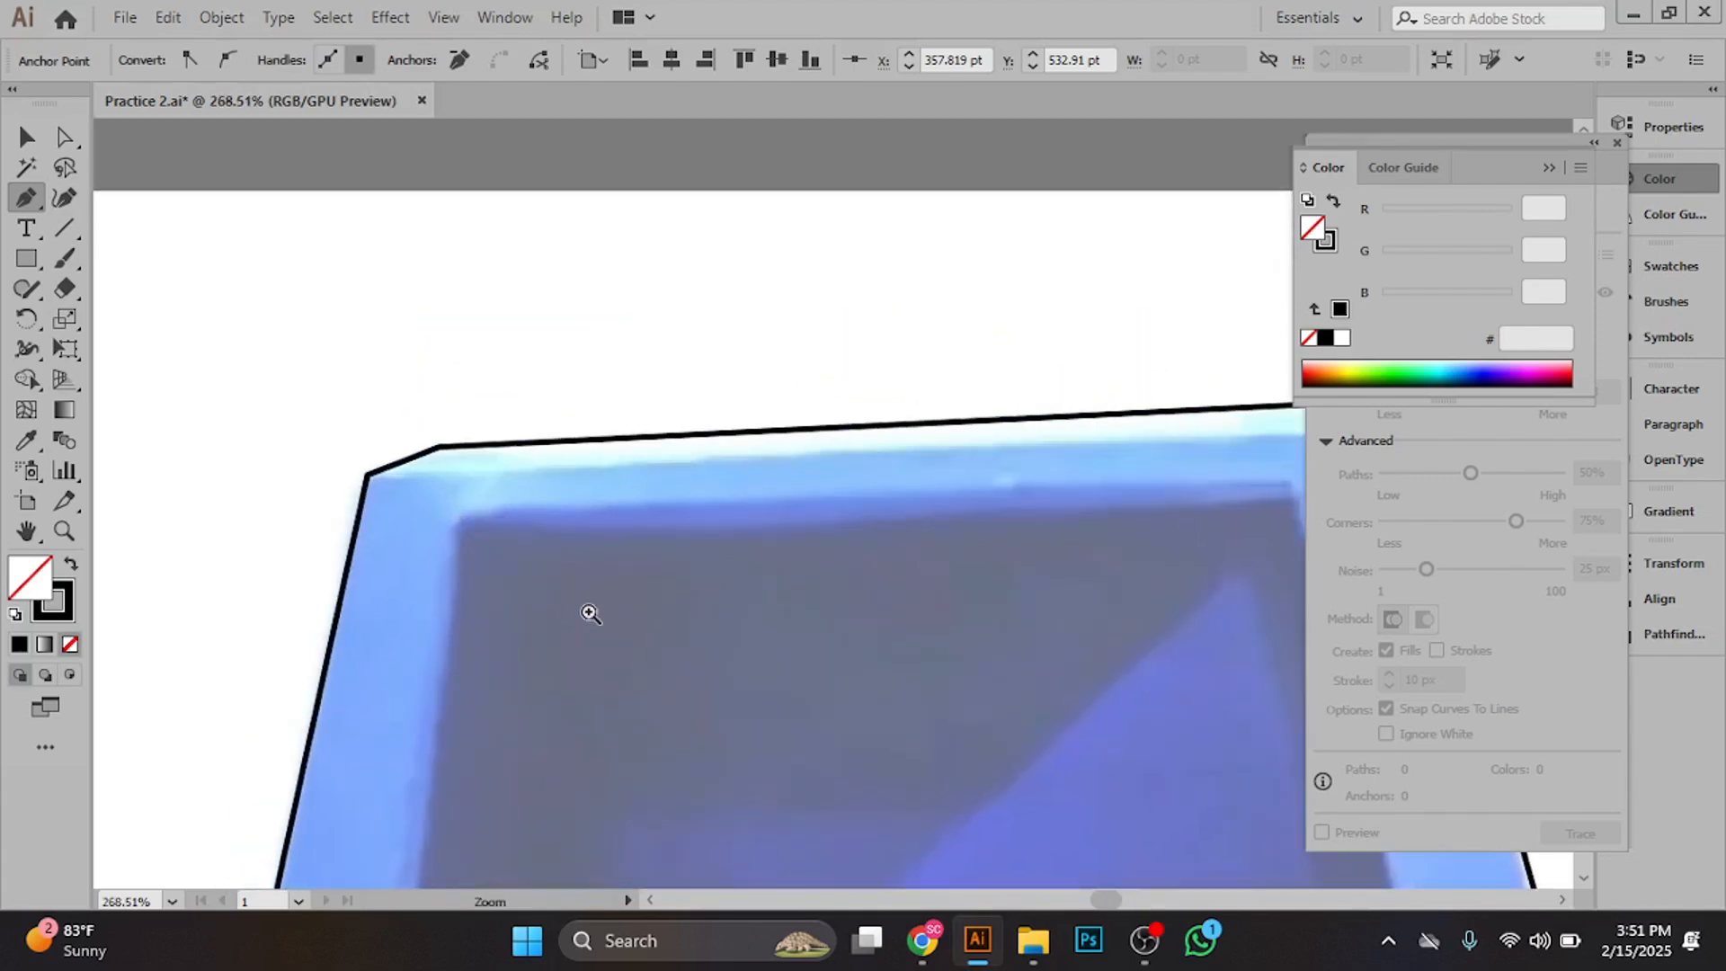
scroll(310, 503, right, 3)
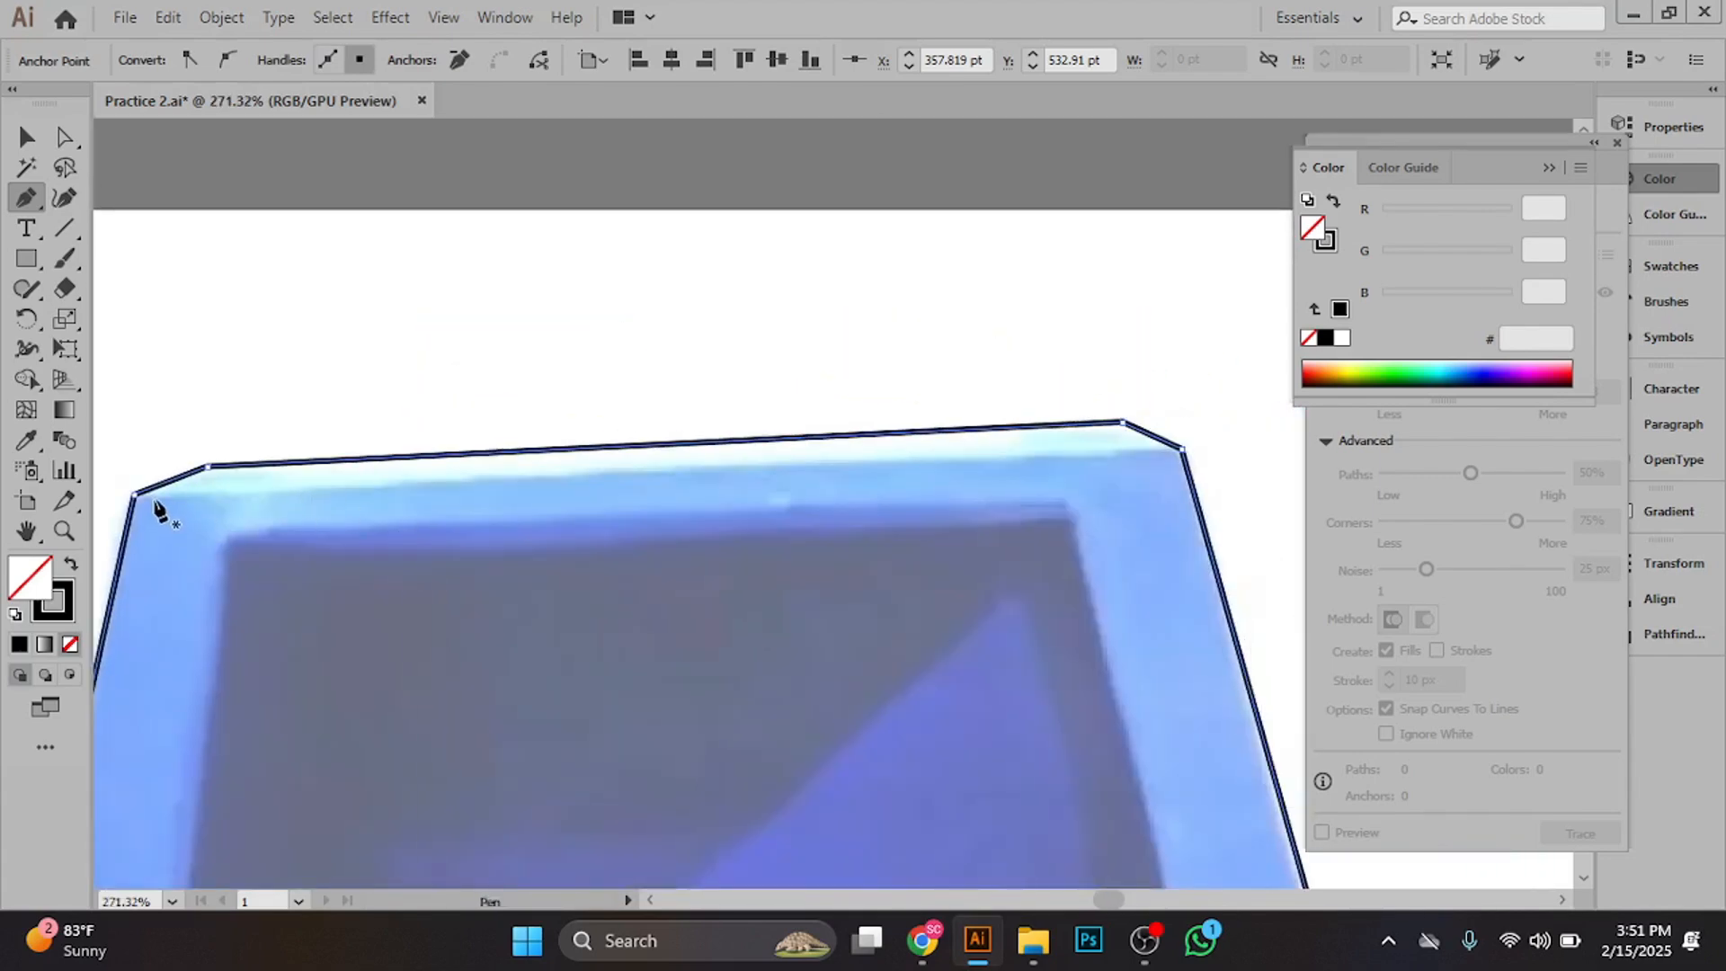
ctrl+click(241, 500)
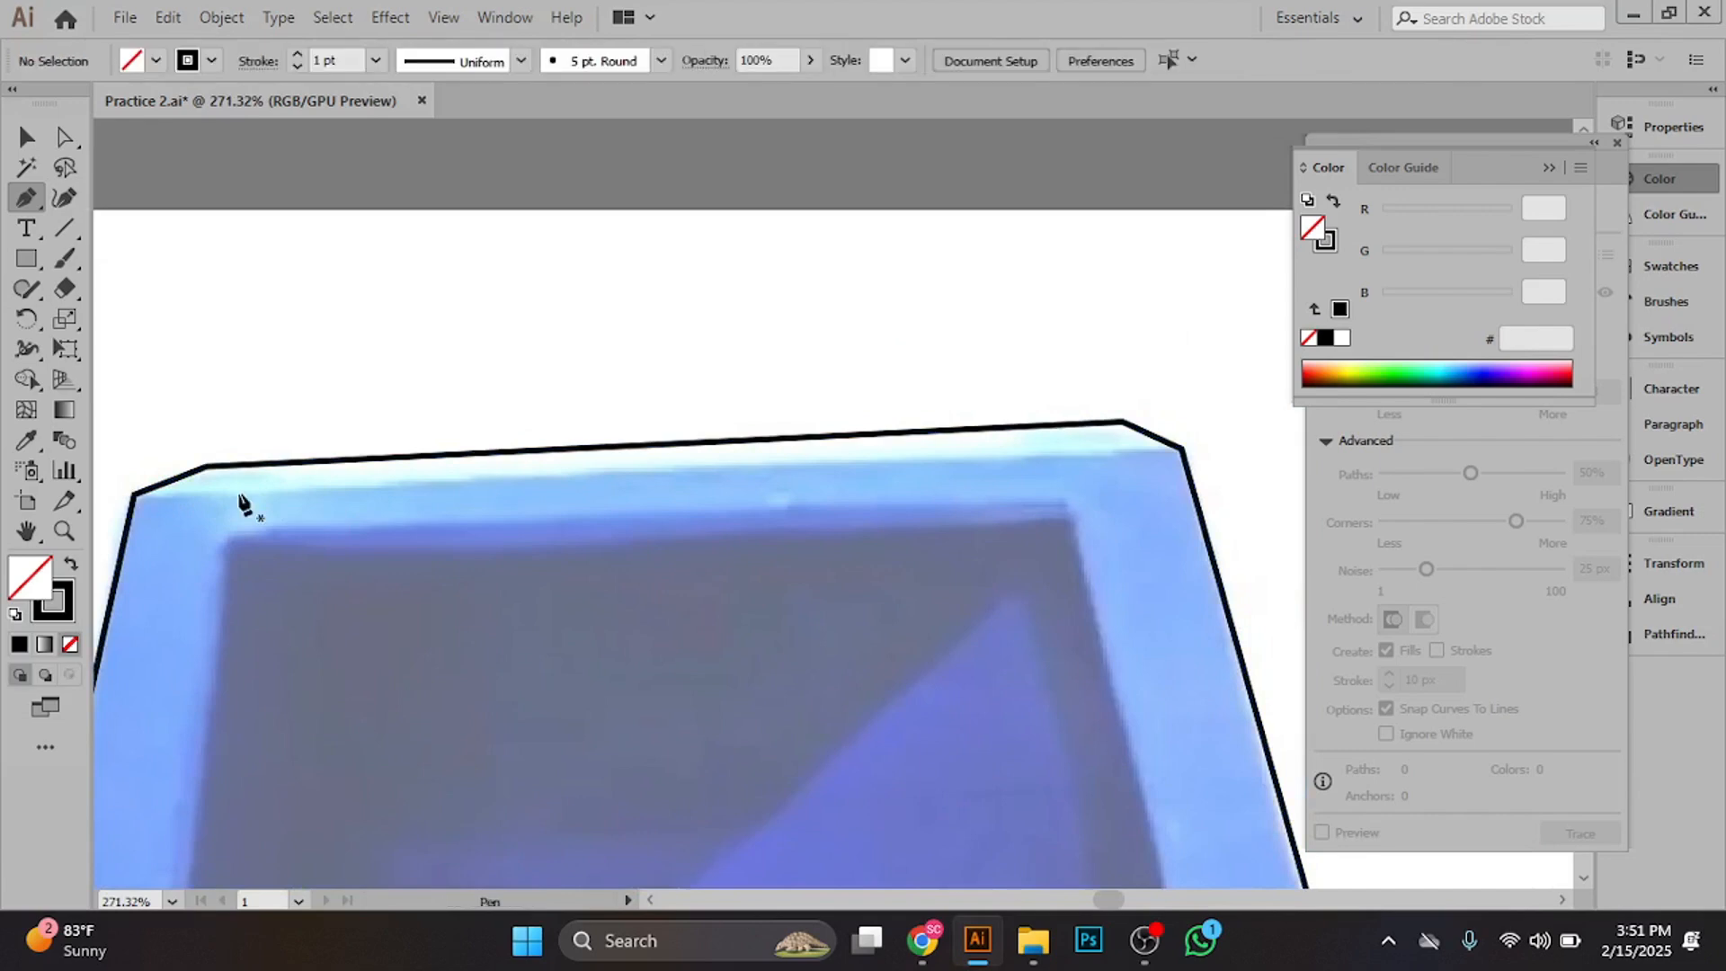
- Review the outline around the rim, body and base, and leave the path deselected
drag(200, 501, 265, 550)
scroll(261, 550, down, 5)
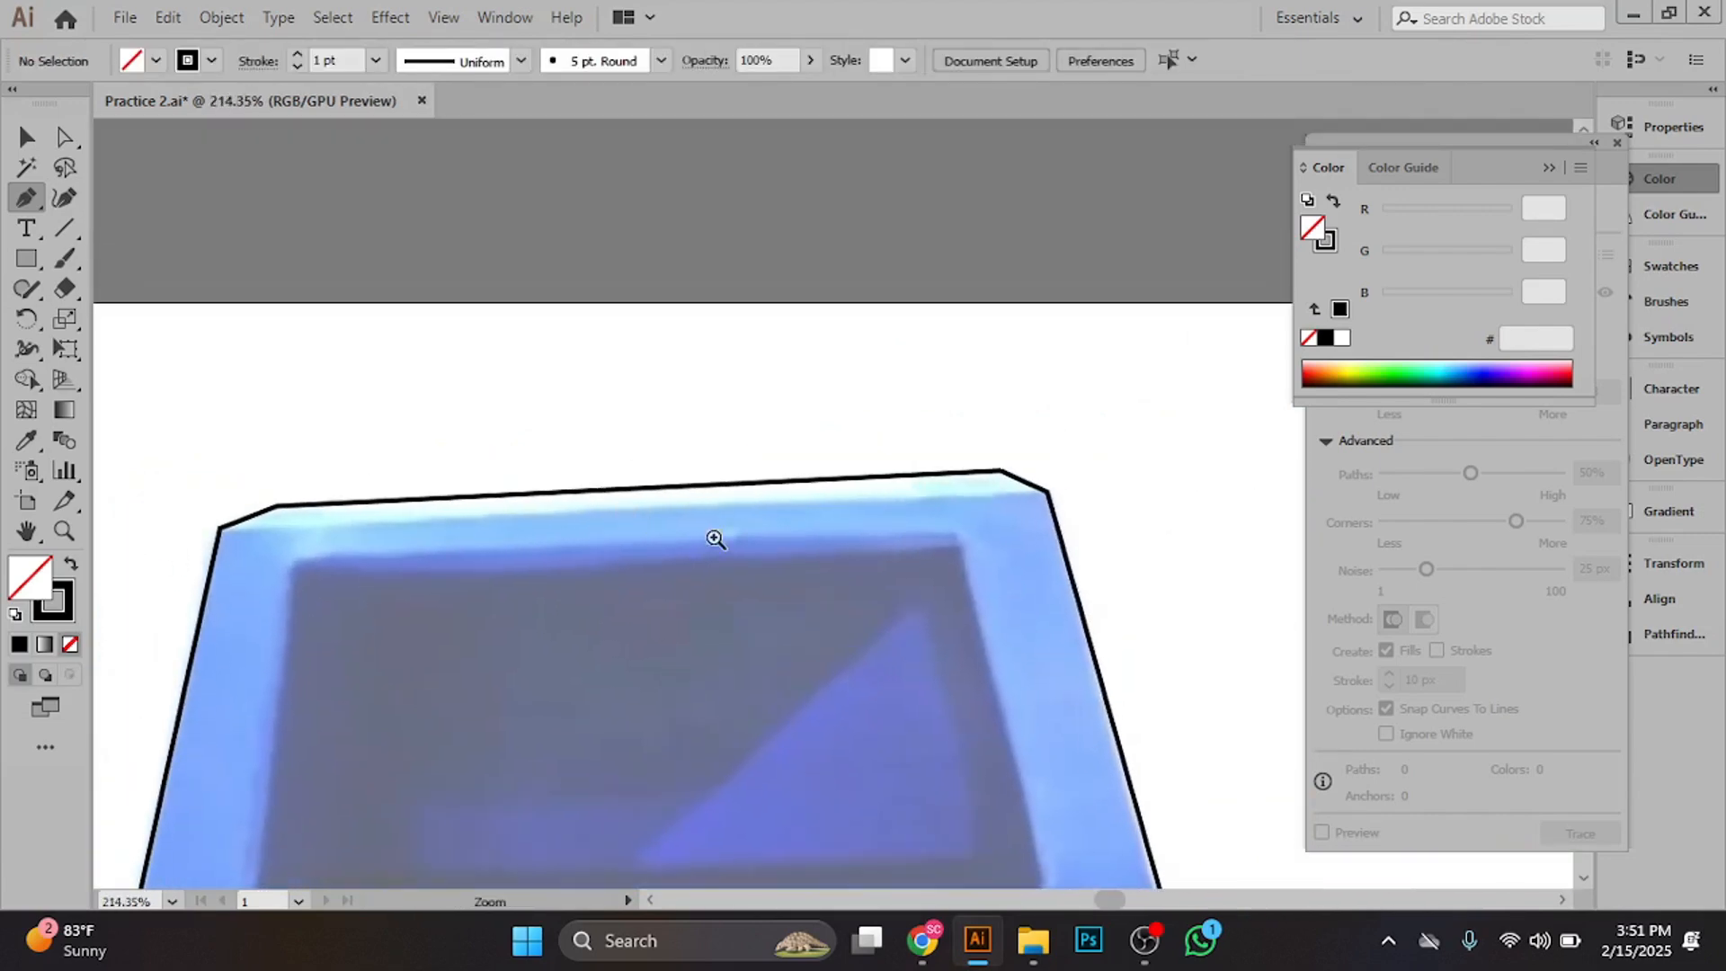
scroll(598, 617, down, 4)
scroll(598, 617, down, 5)
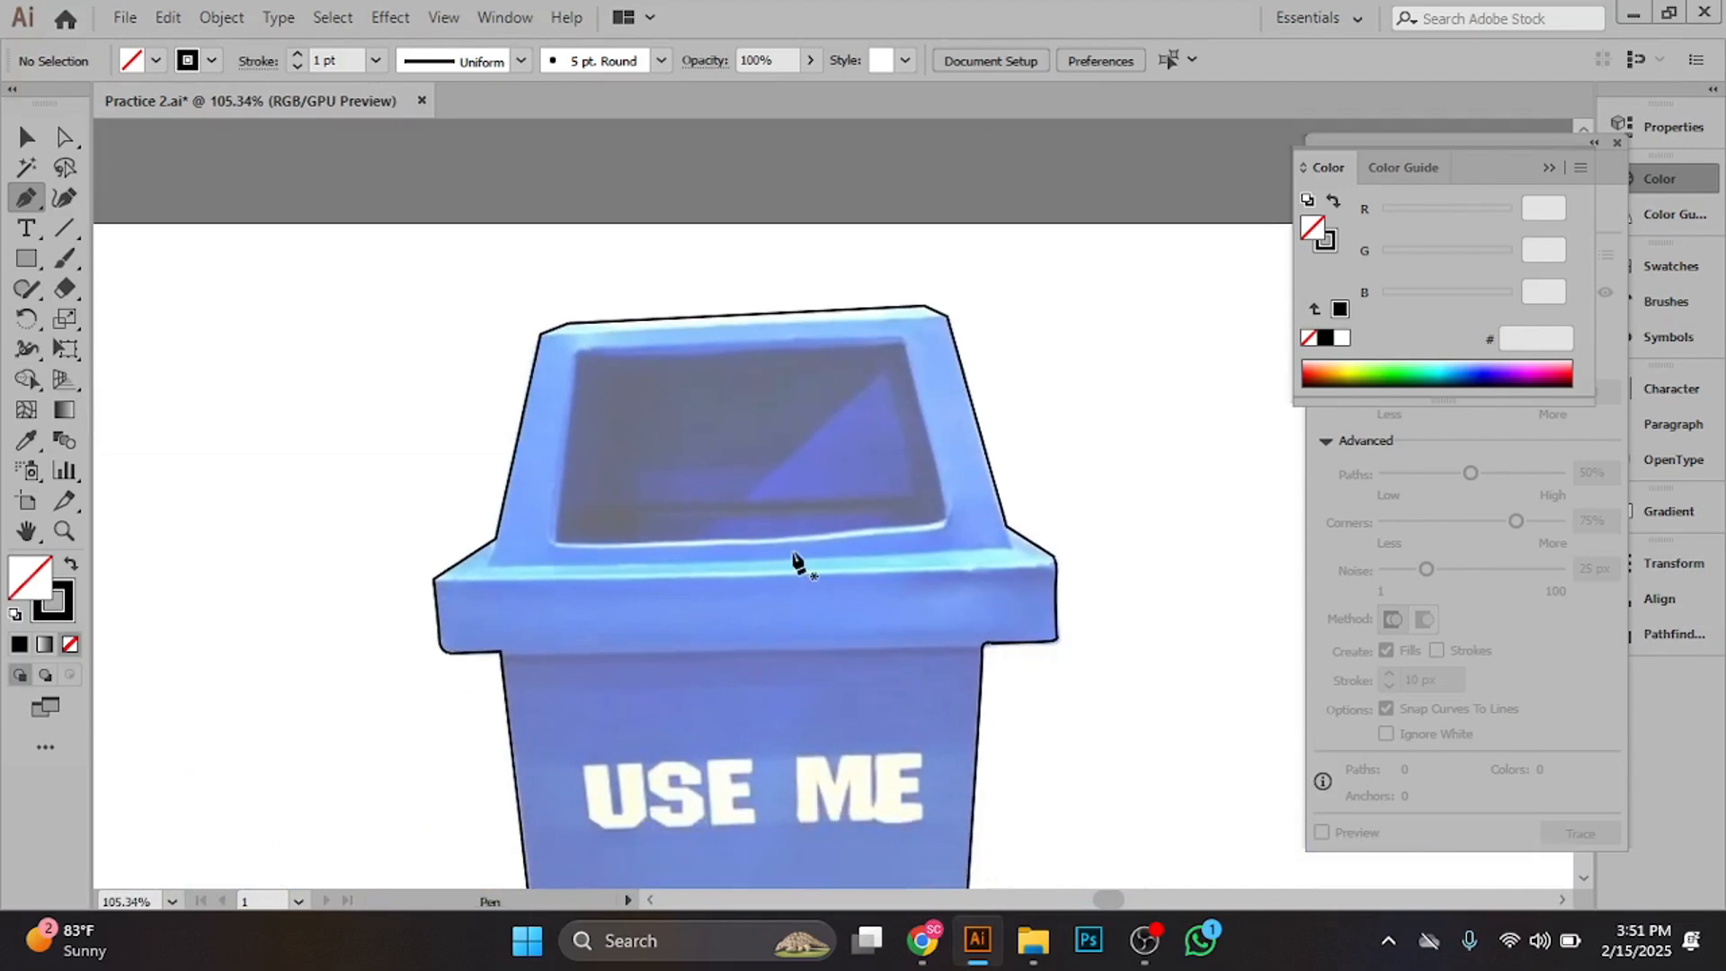
drag(755, 601, 770, 531)
scroll(756, 537, down, 3)
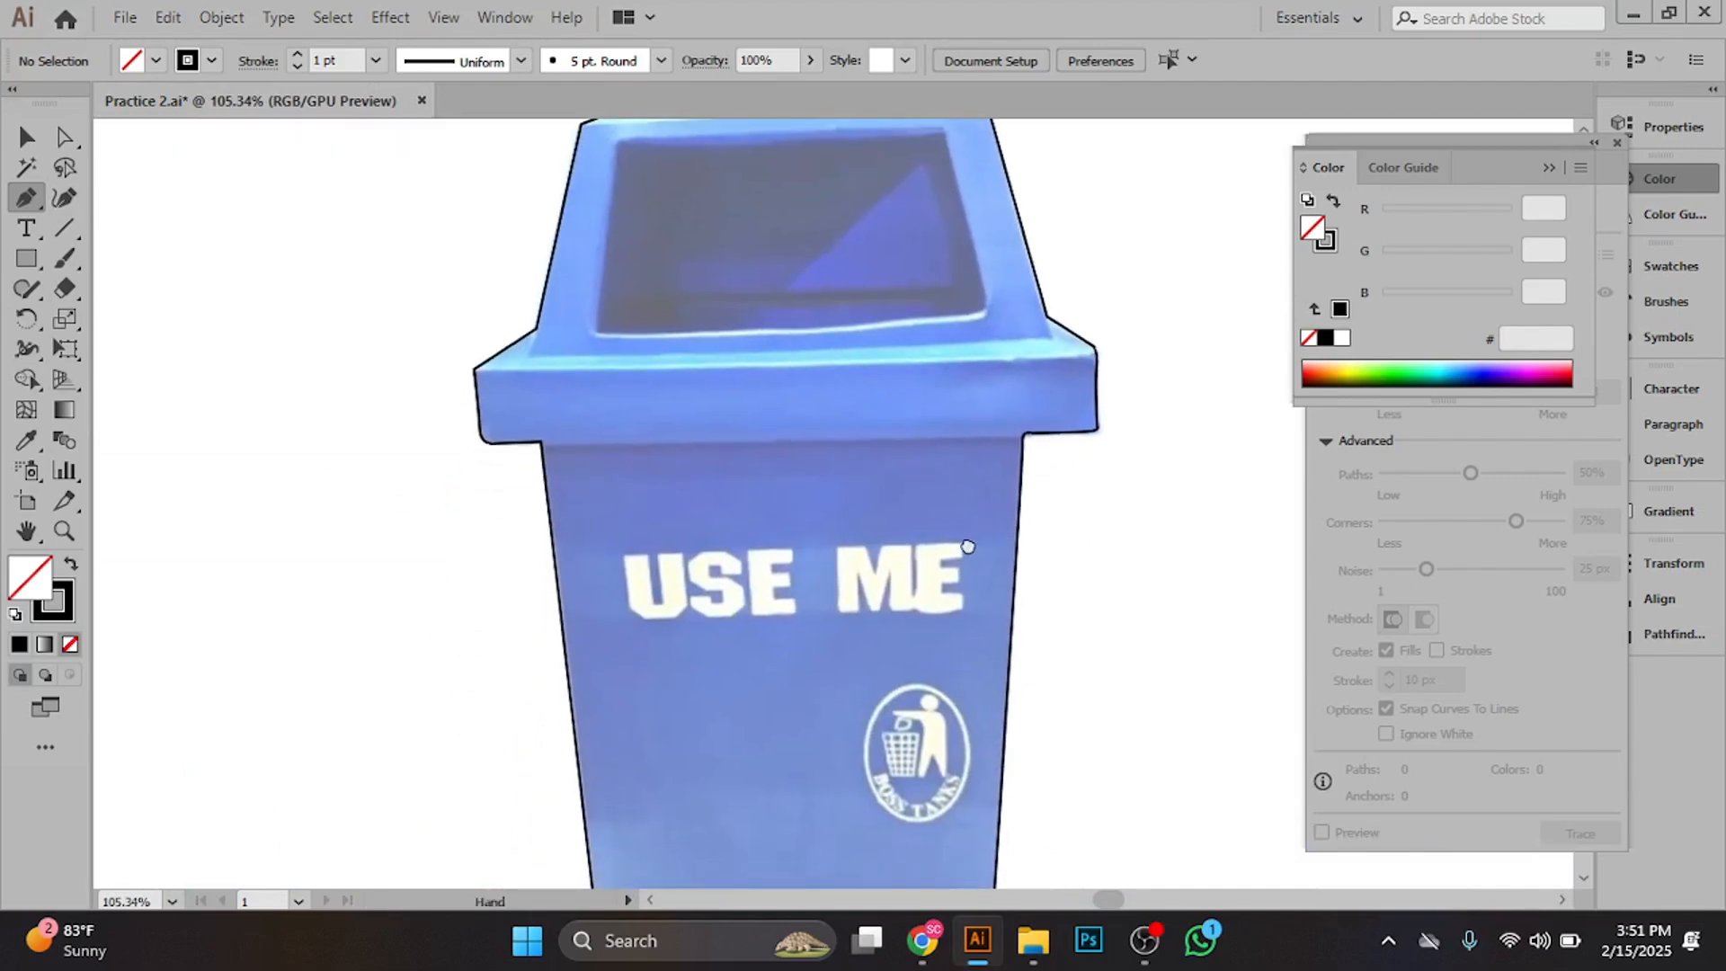
drag(968, 547, 990, 403)
ctrl+click(893, 567)
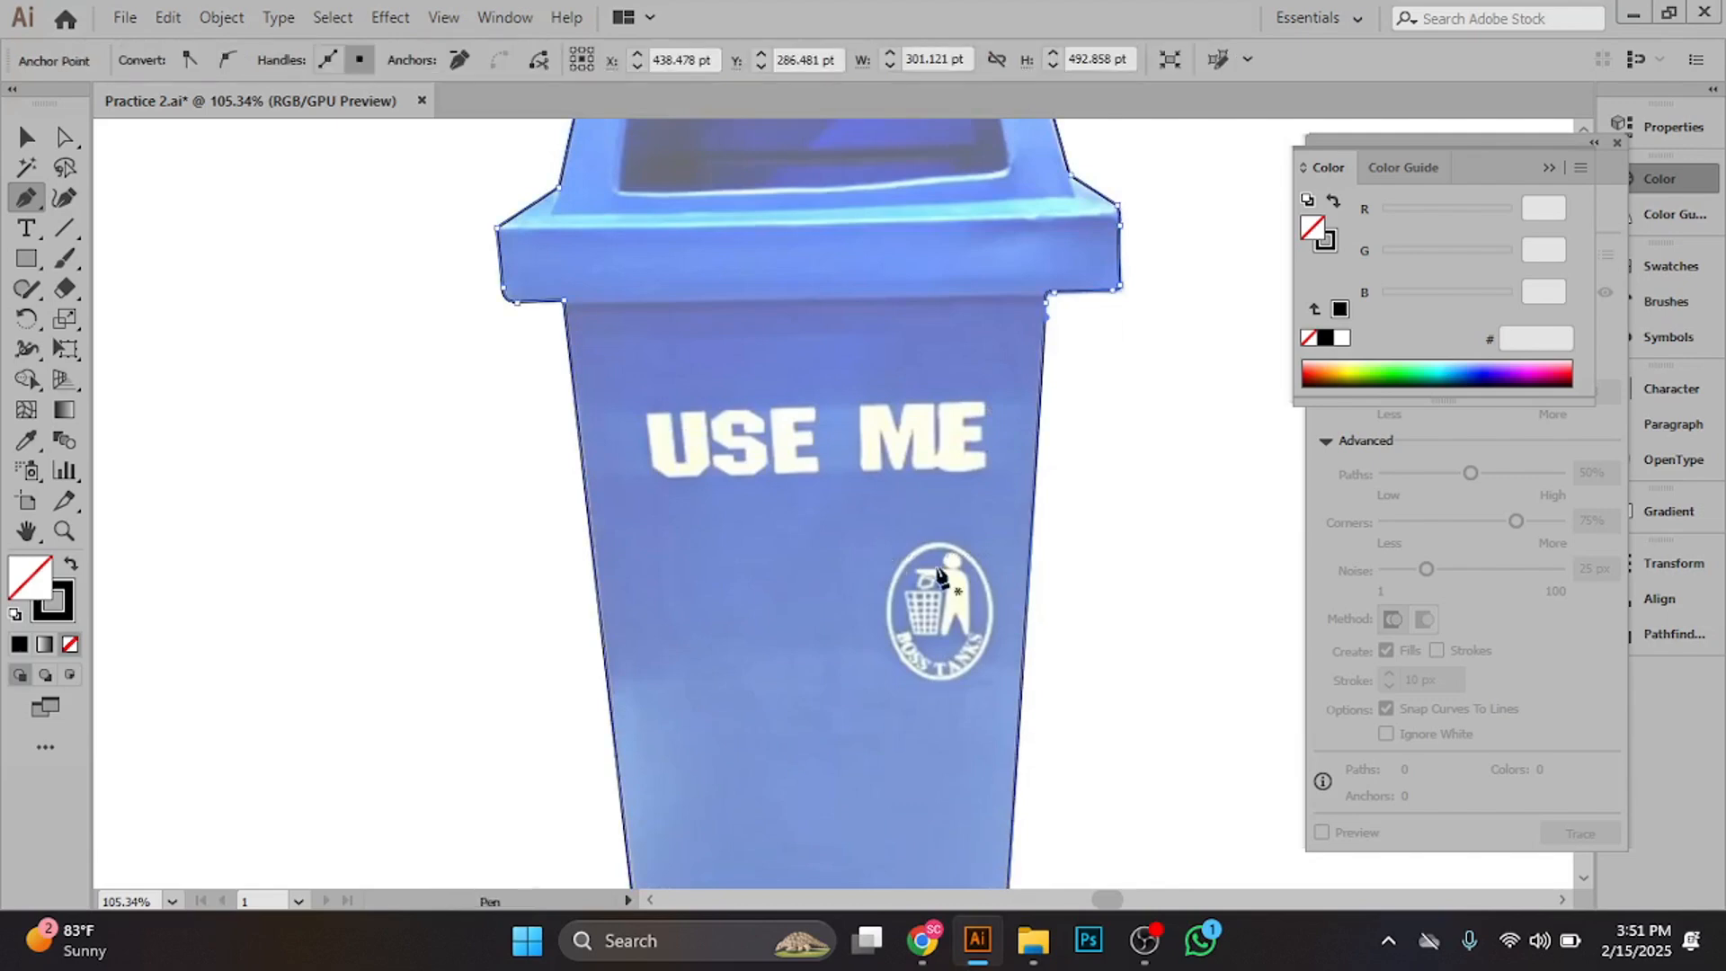
scroll(1019, 580, down, 2)
drag(883, 552, 824, 515)
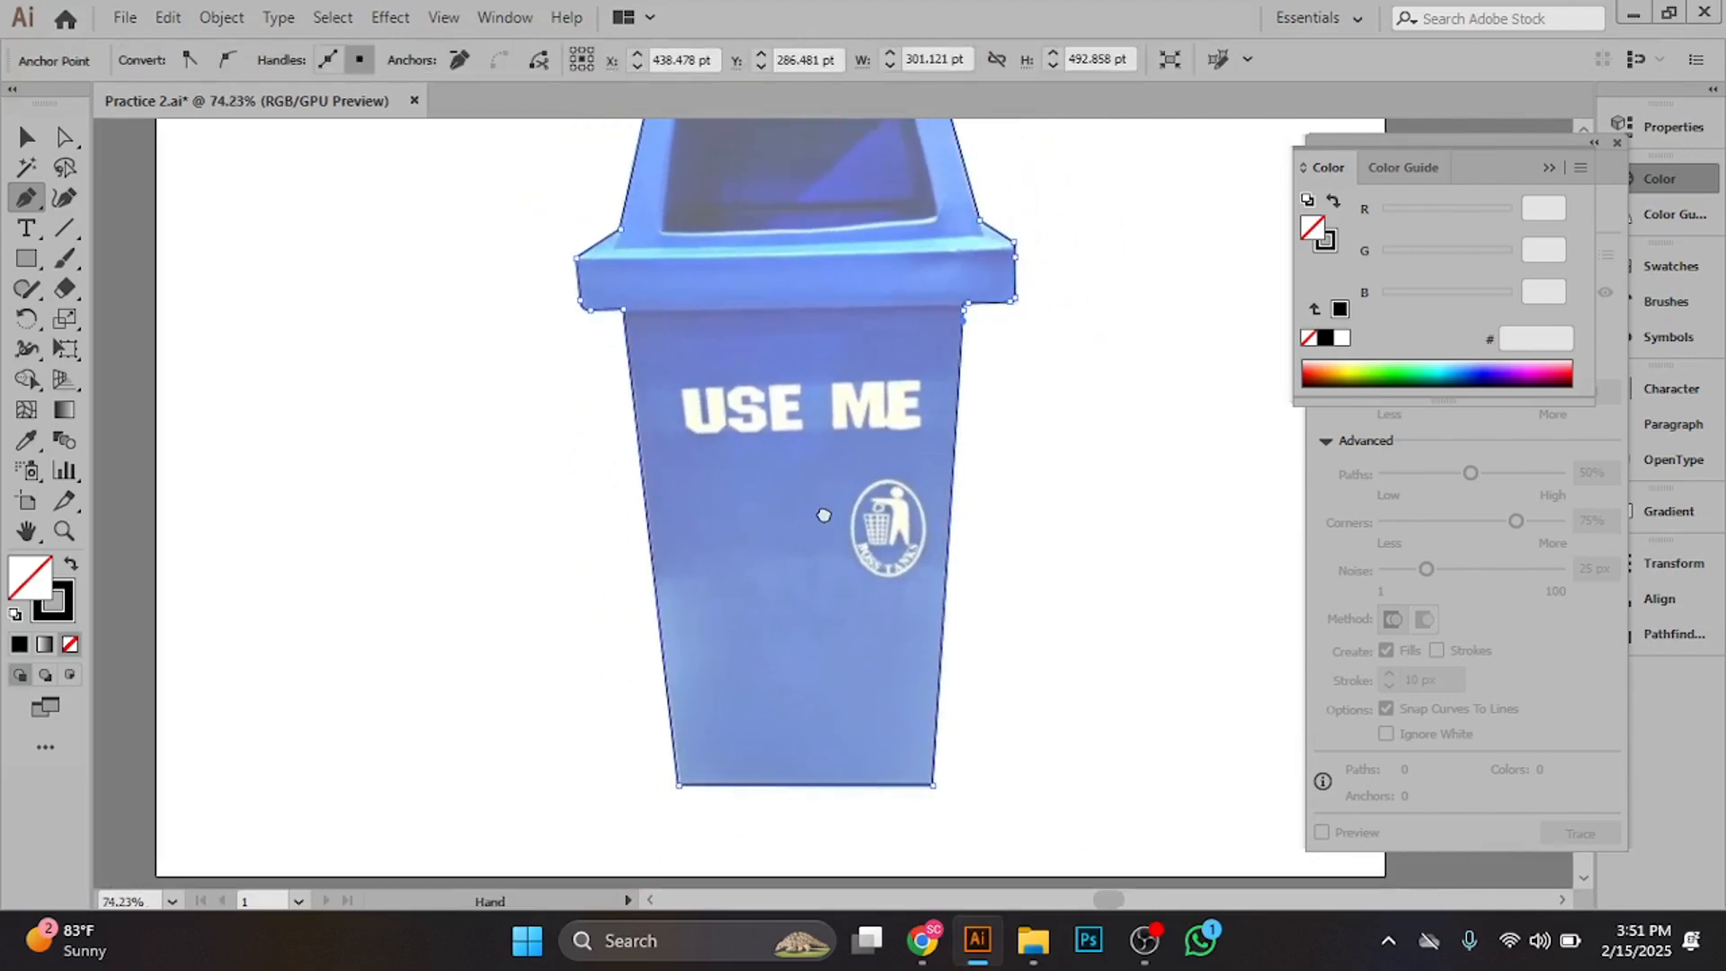
ctrl+click(743, 460)
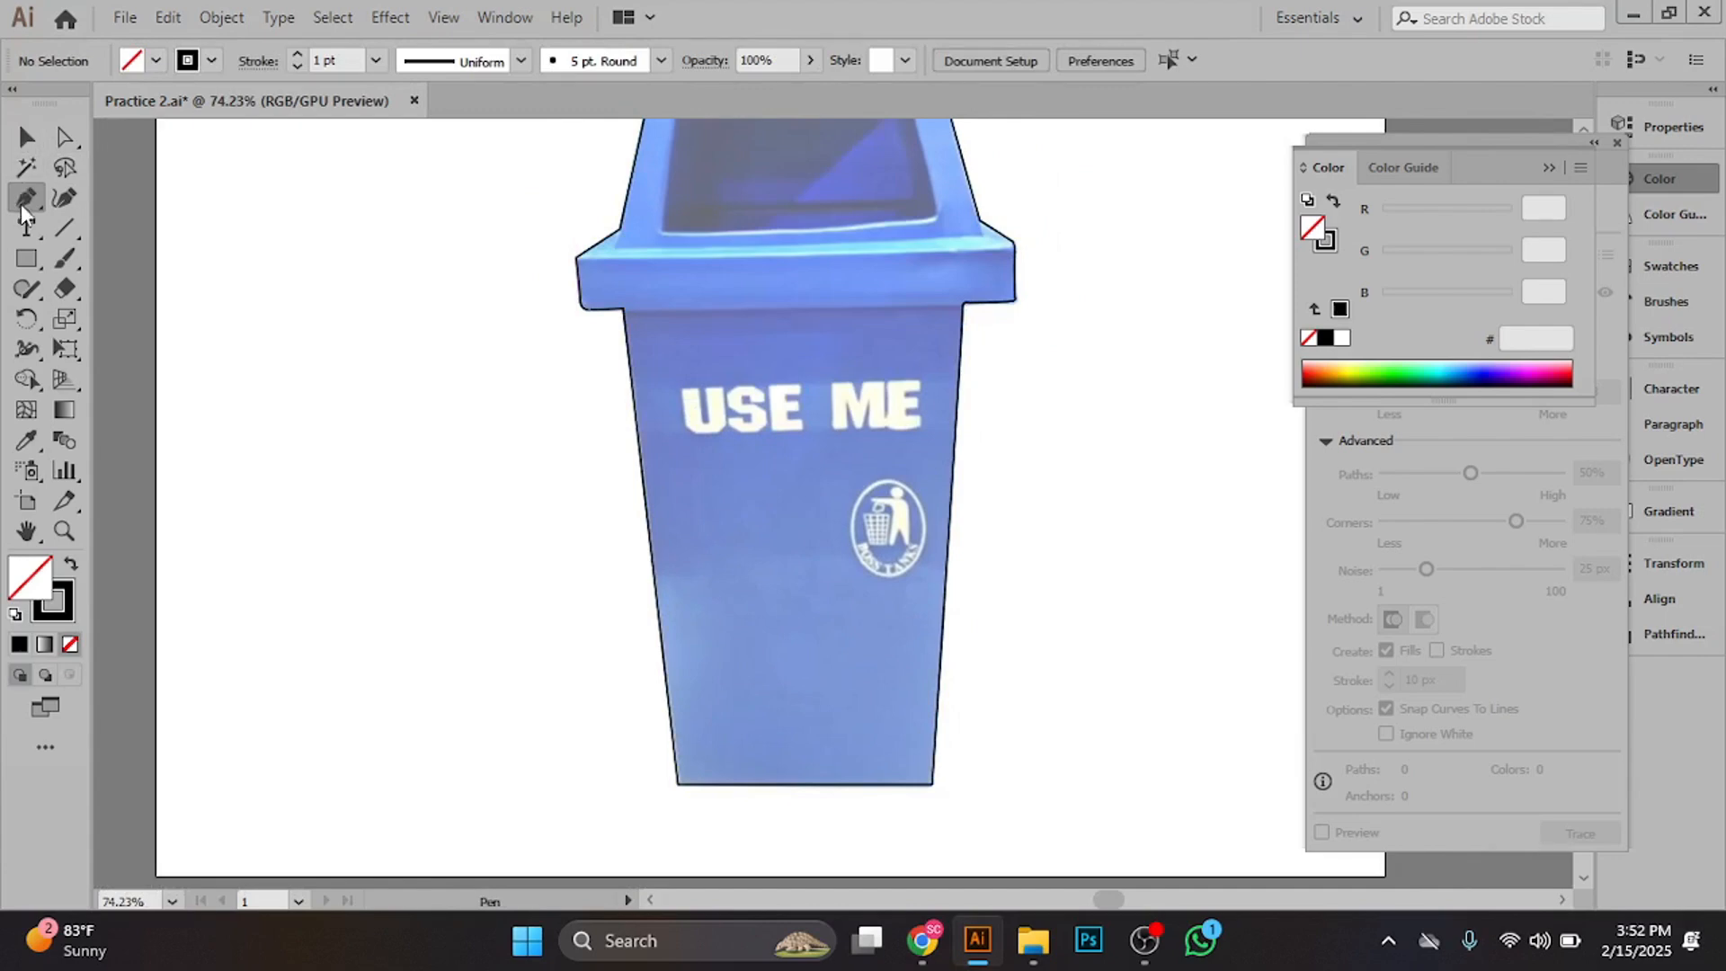
- Draw a straight line about 235 pt long with the Pen tool along the seam between rim and body, and end the path
click(681, 367)
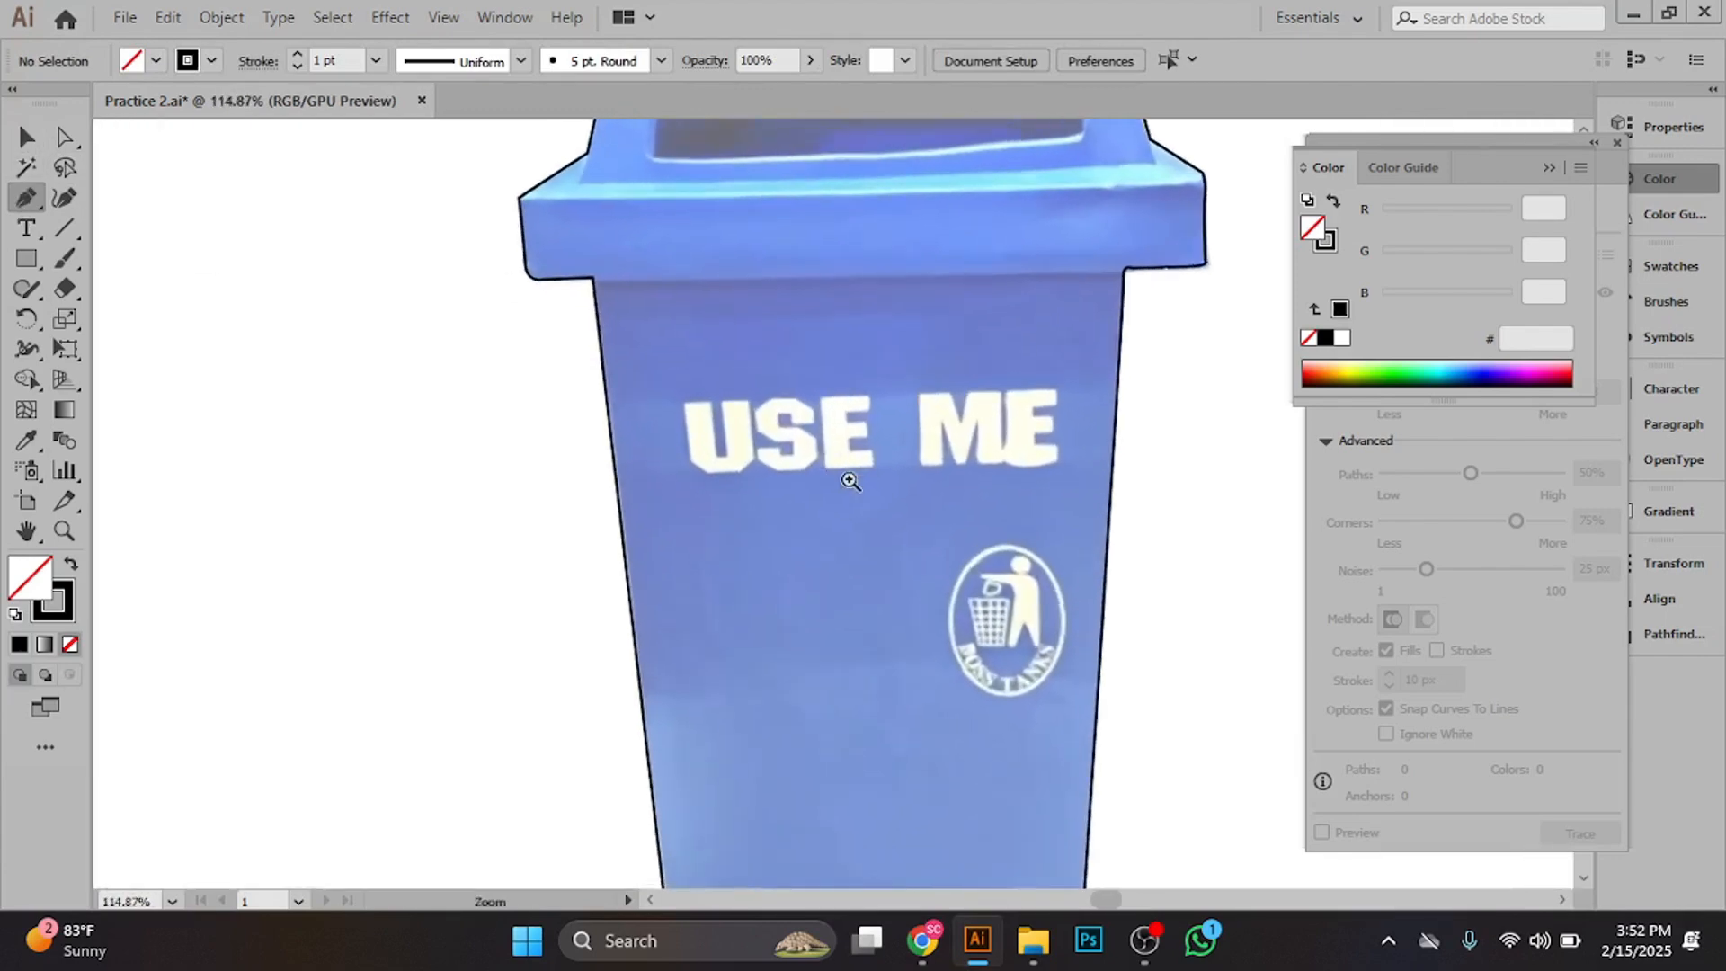
click(584, 269)
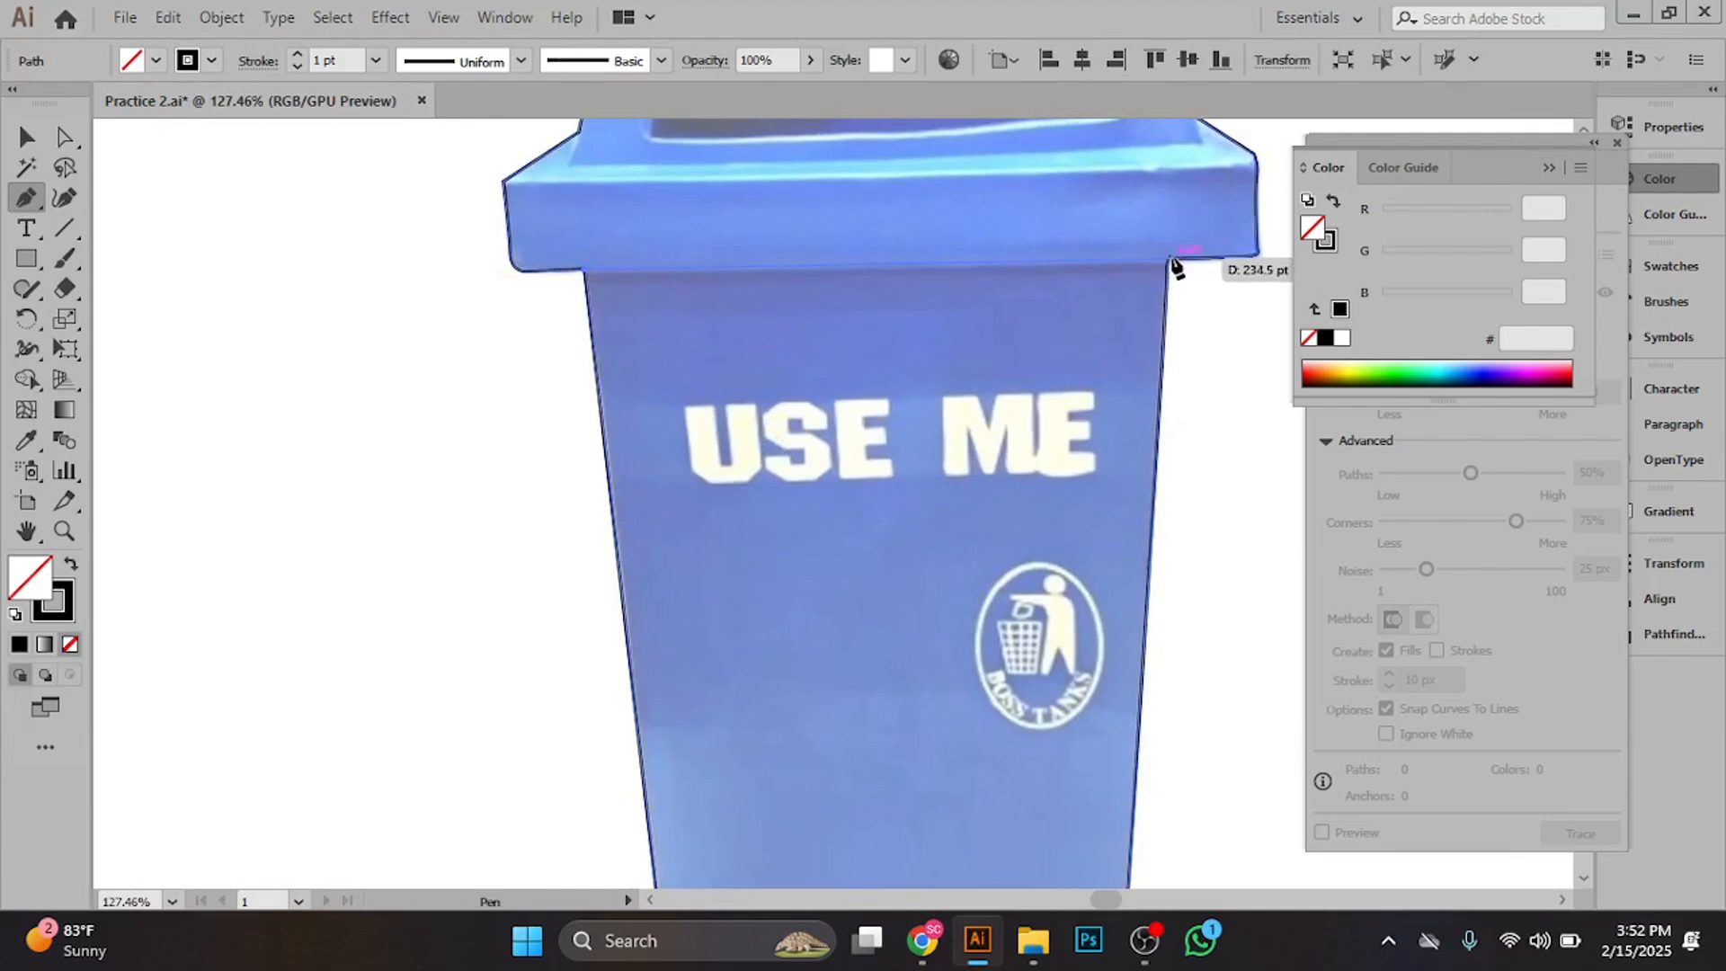
click(1175, 261)
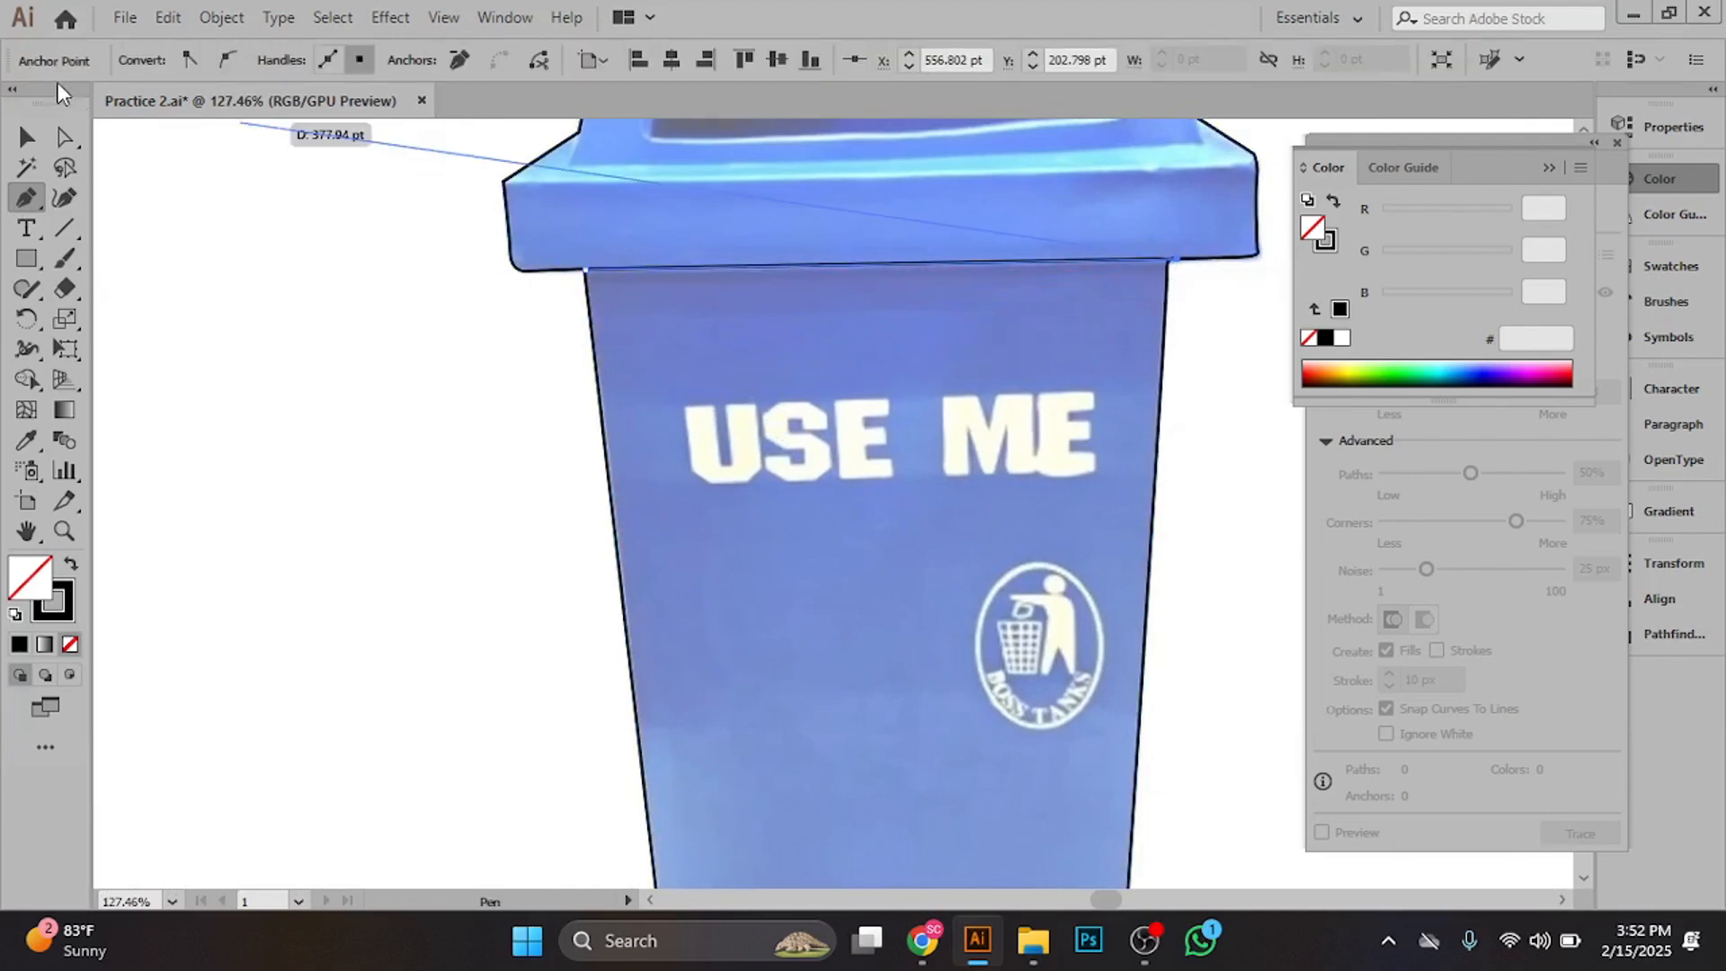
click(24, 139)
drag(950, 425, 922, 546)
drag(680, 358, 637, 393)
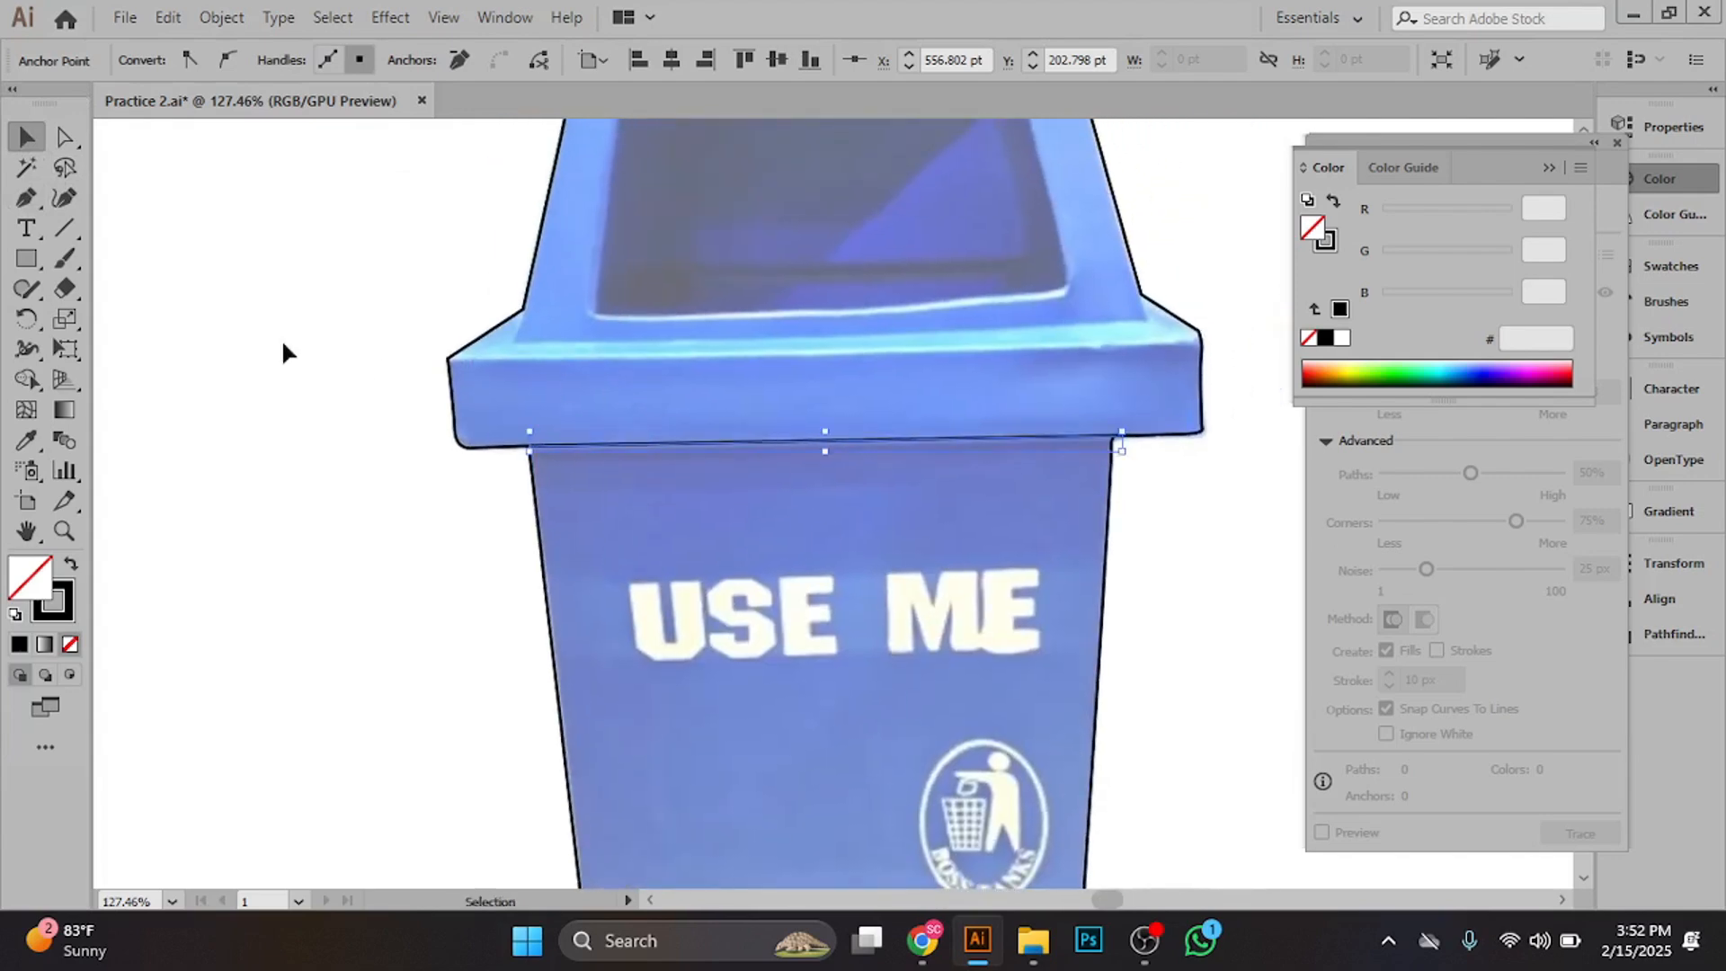
- Draw a straight Pen line across the top of the rim's front face, from its upper-left corner to its upper-right corner
click(24, 198)
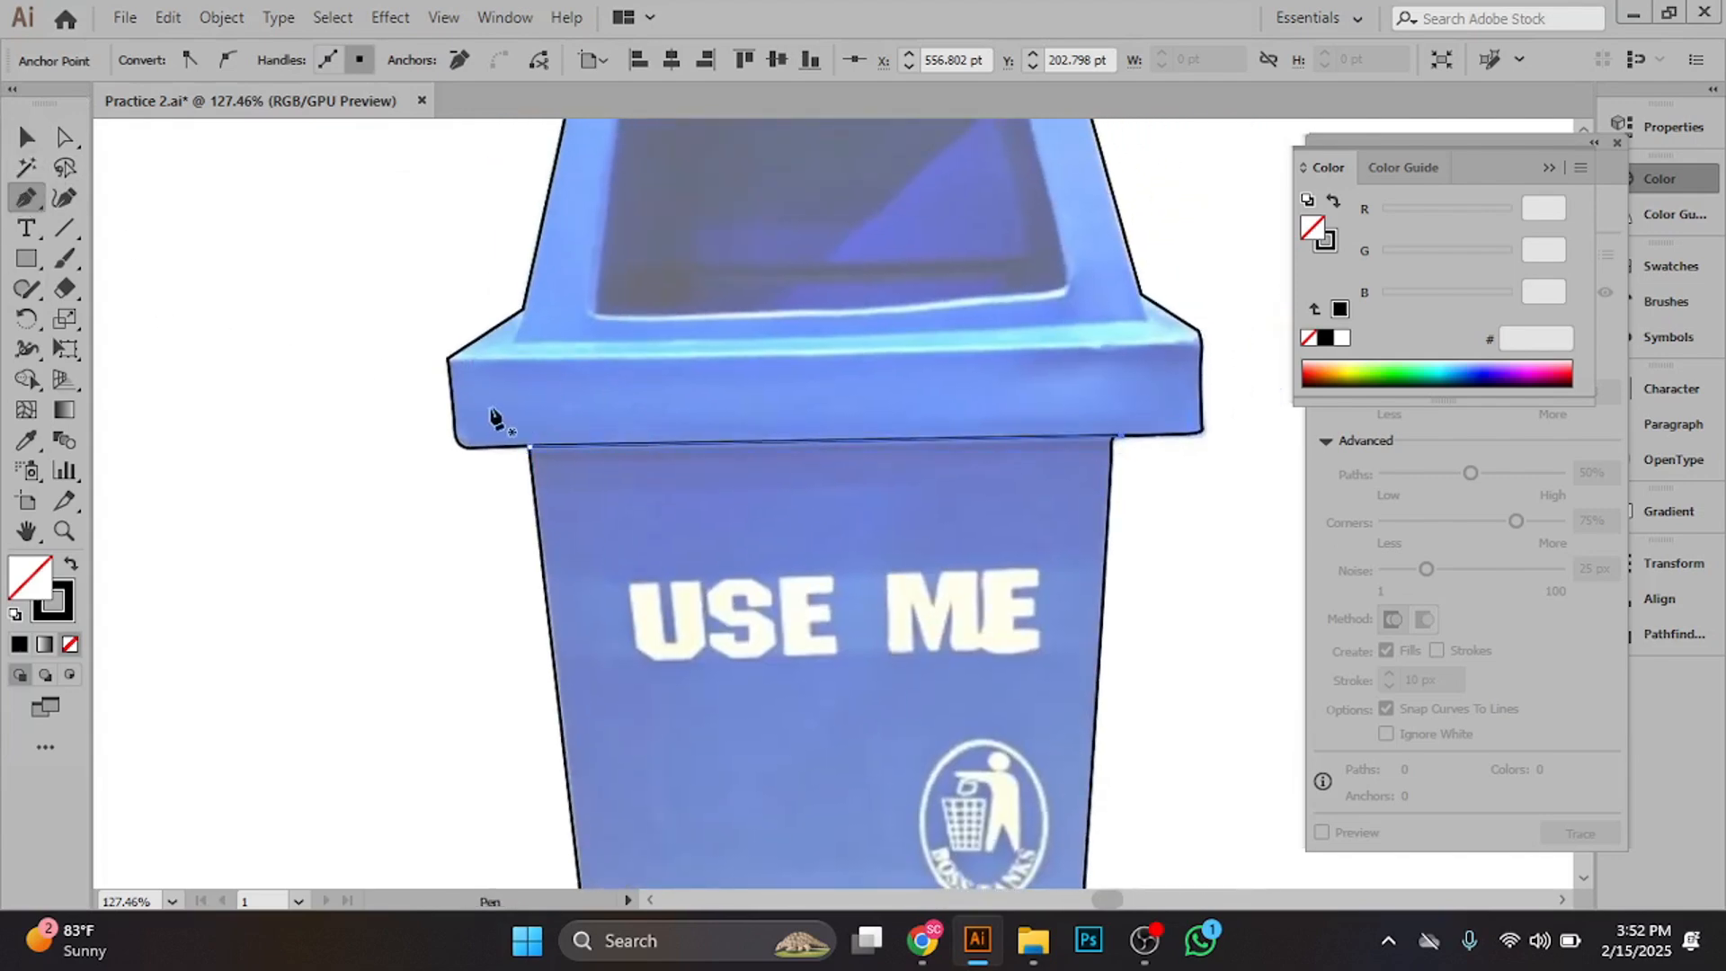
click(447, 360)
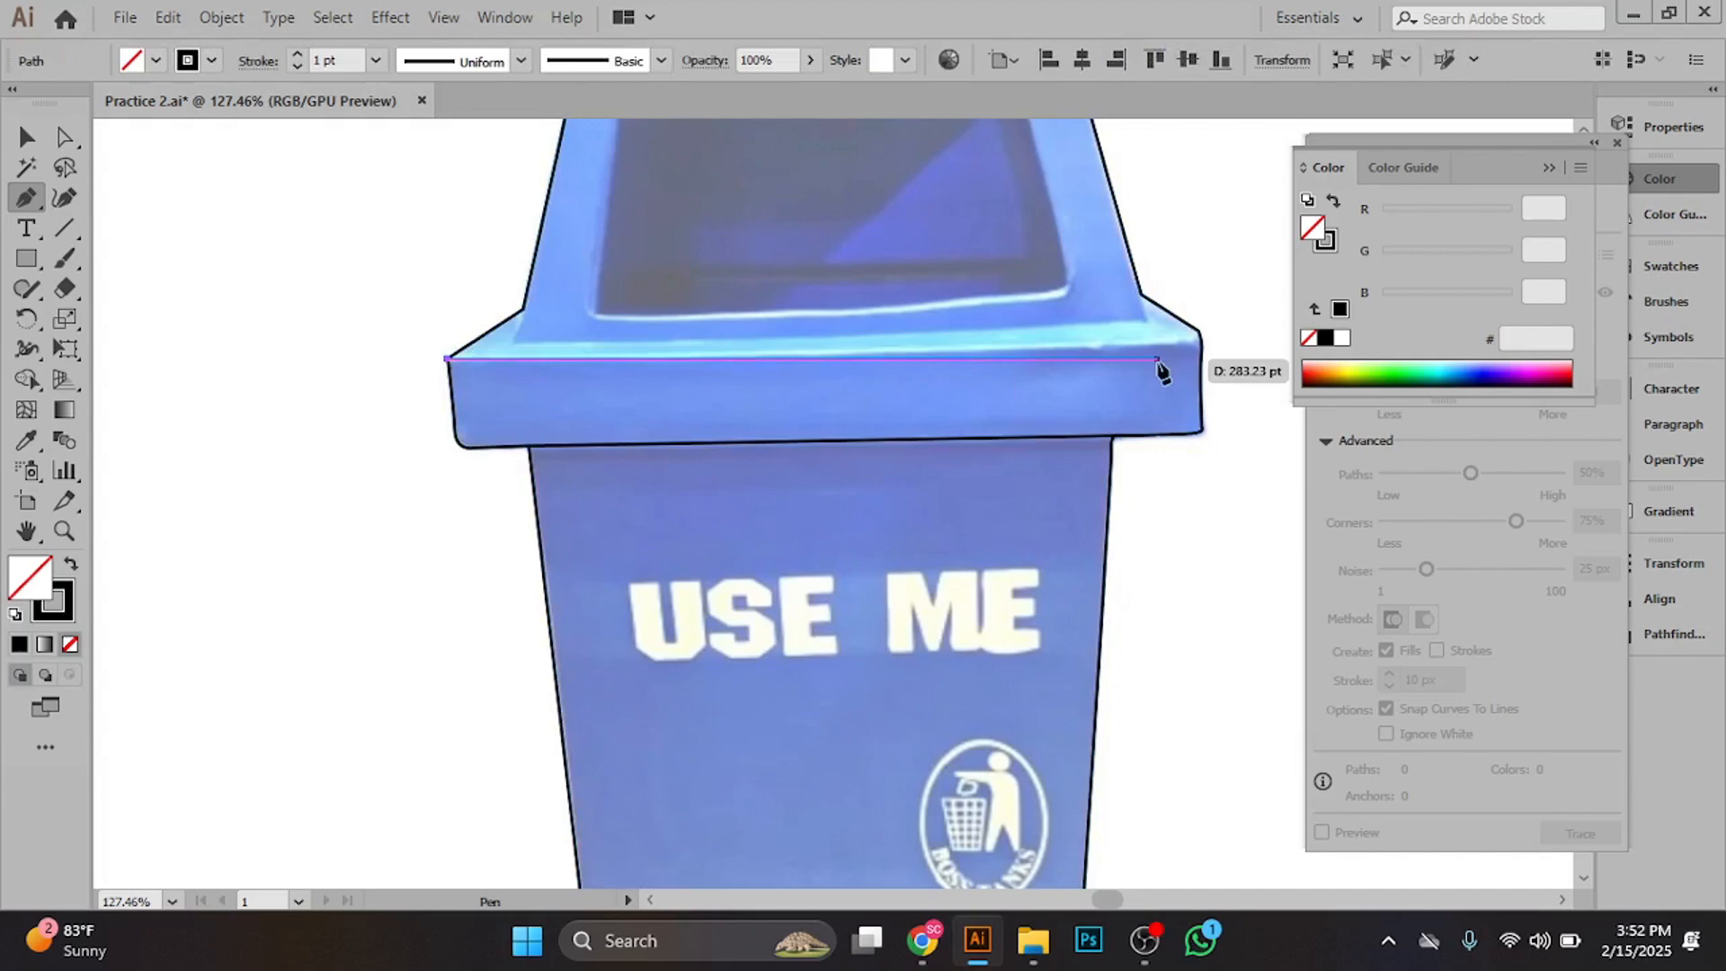
click(1205, 351)
drag(899, 299, 918, 461)
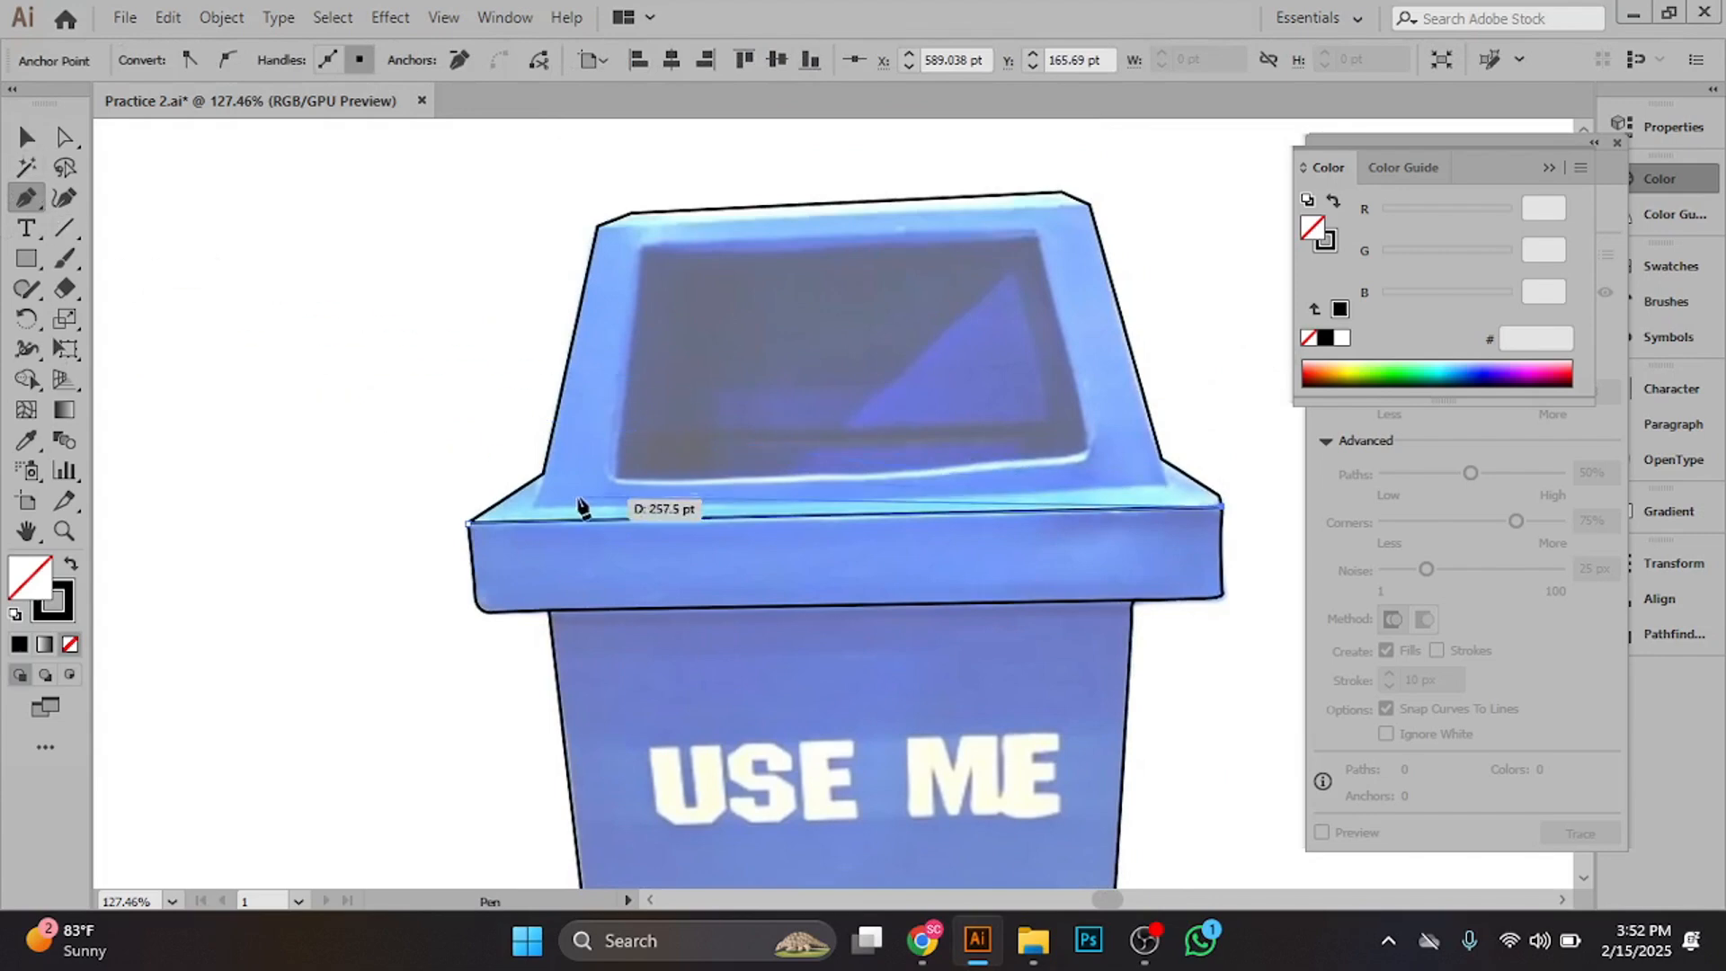
- Finish the Pen line along the rim's top edge at its upper-left corner
click(468, 522)
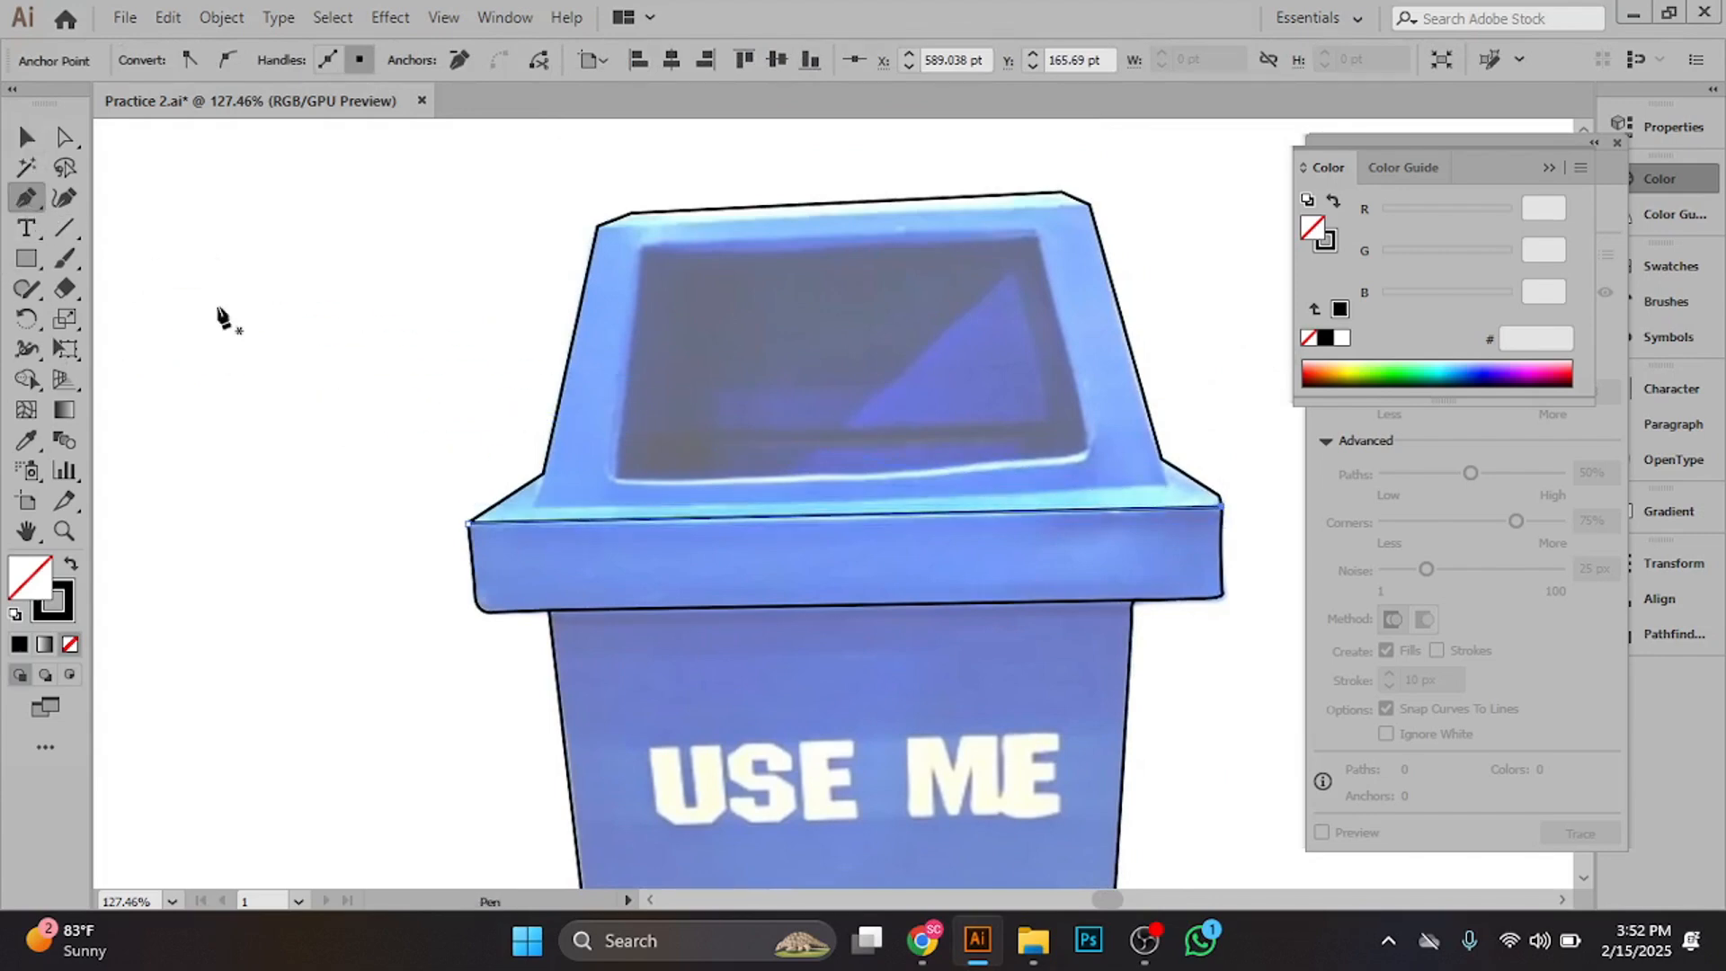
scroll(632, 532, up, 4)
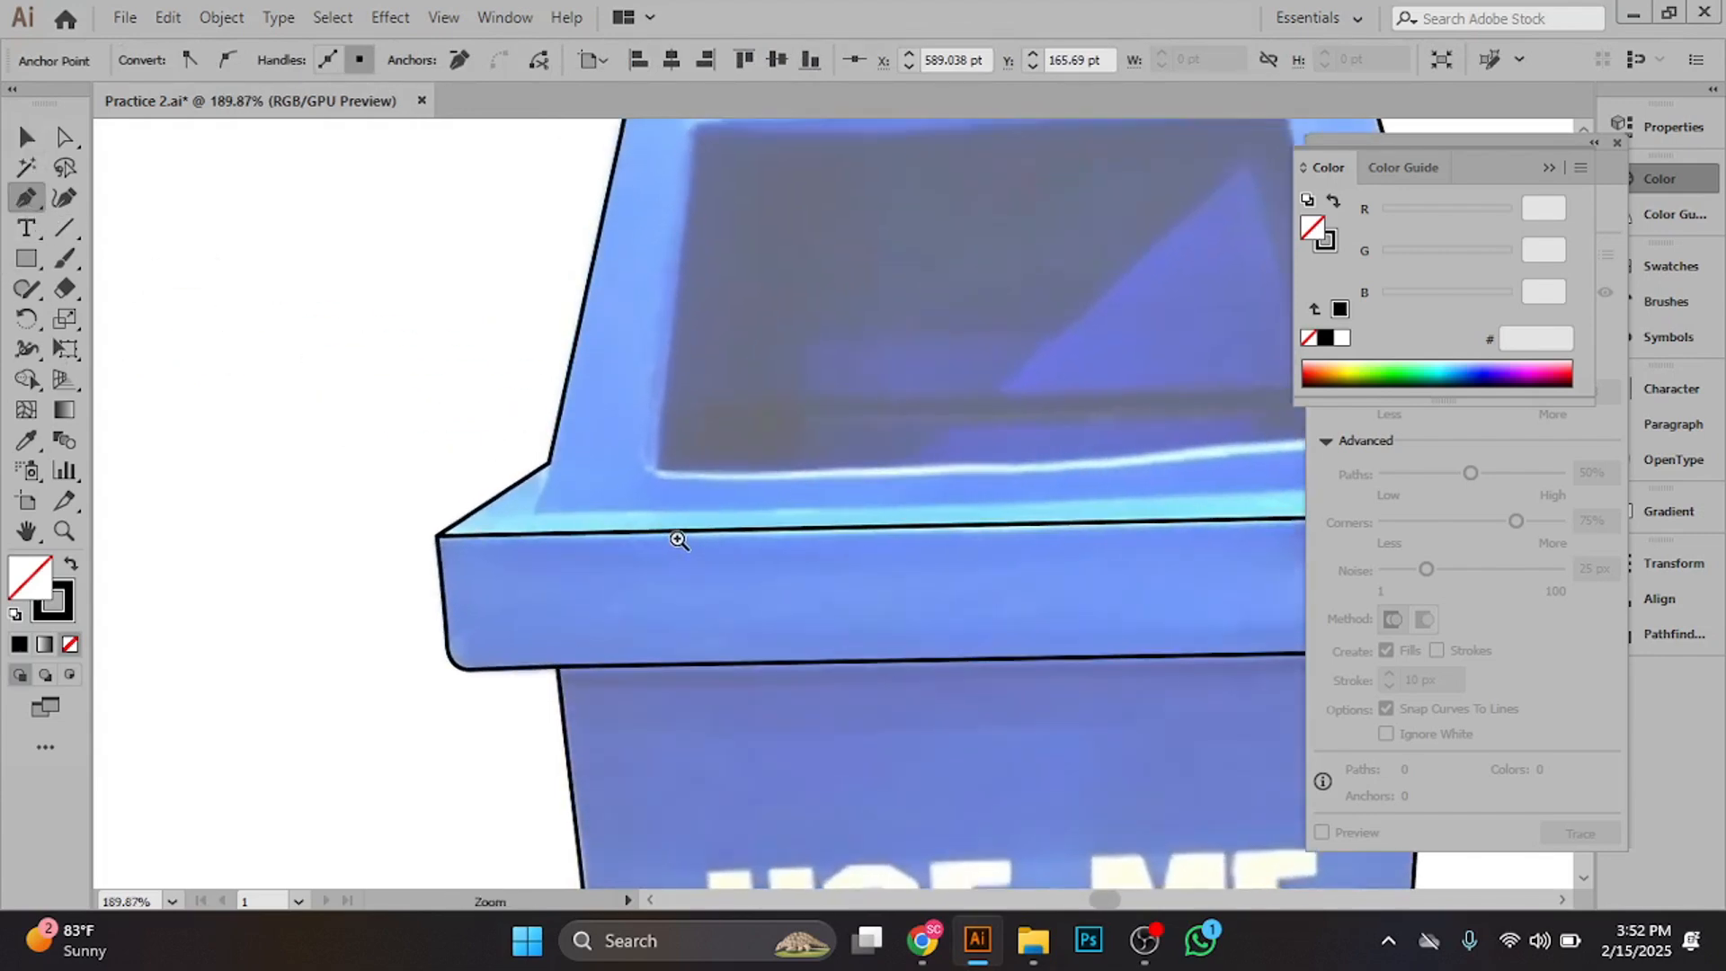
scroll(640, 563, down, 1)
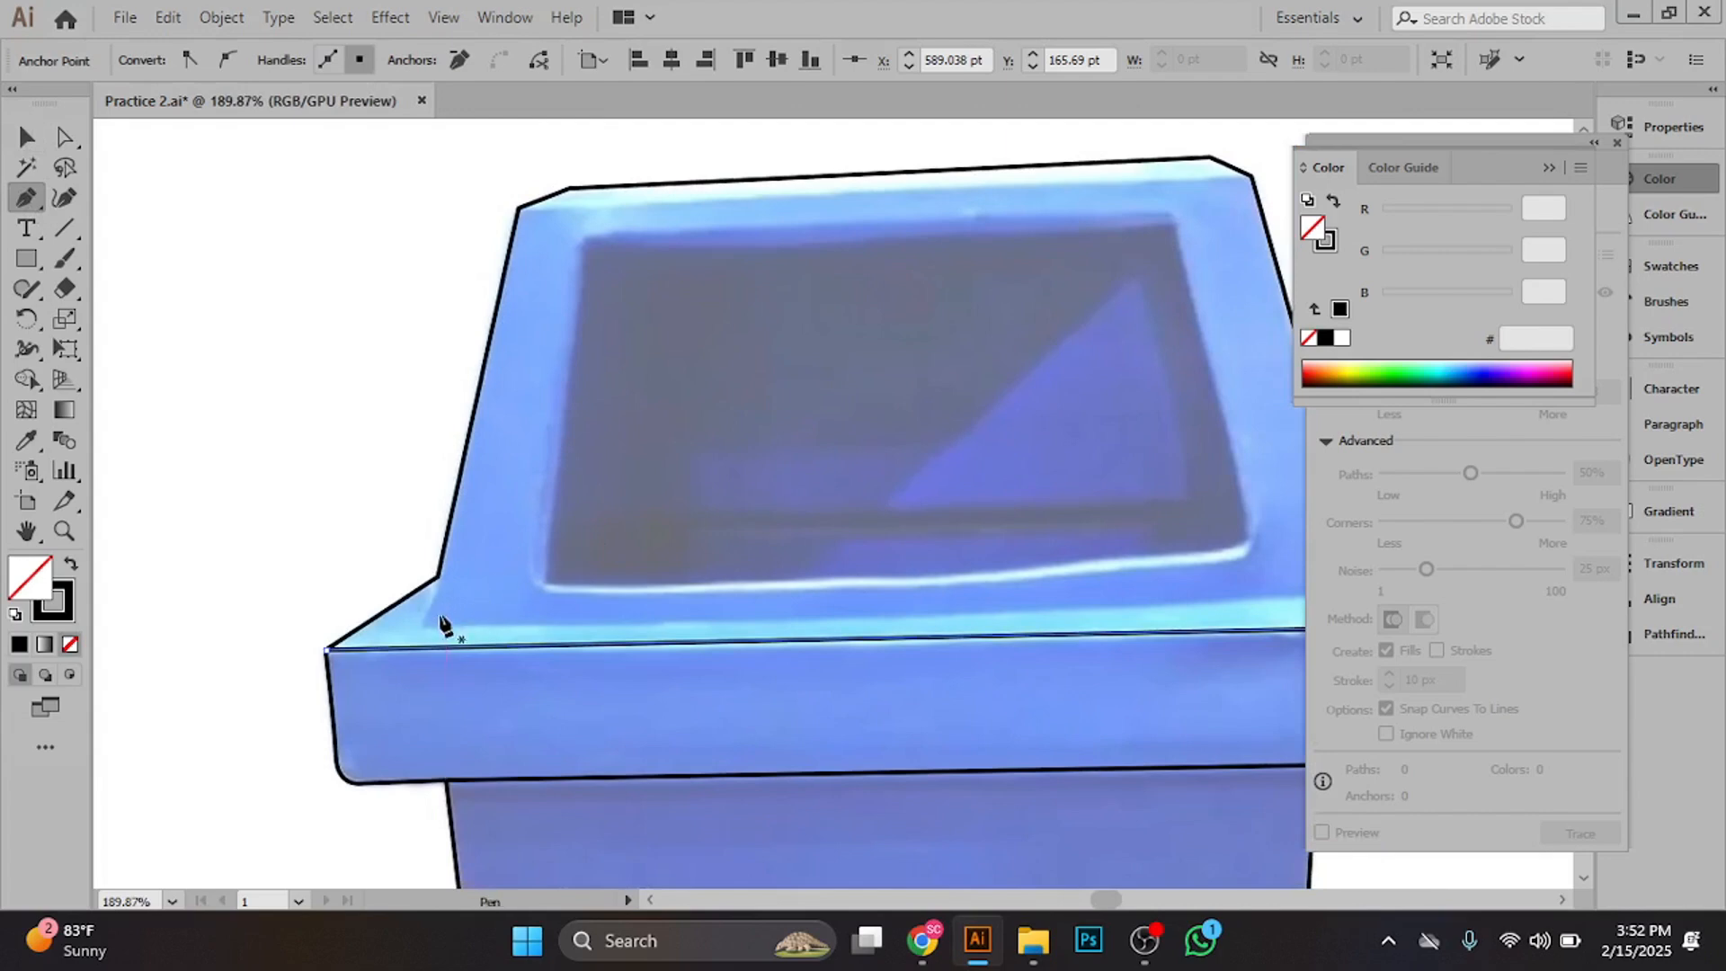
- Trace the lid's sloped front face as a closed four-sided Pen path, with a left edge about 115 pt long
click(423, 625)
click(519, 209)
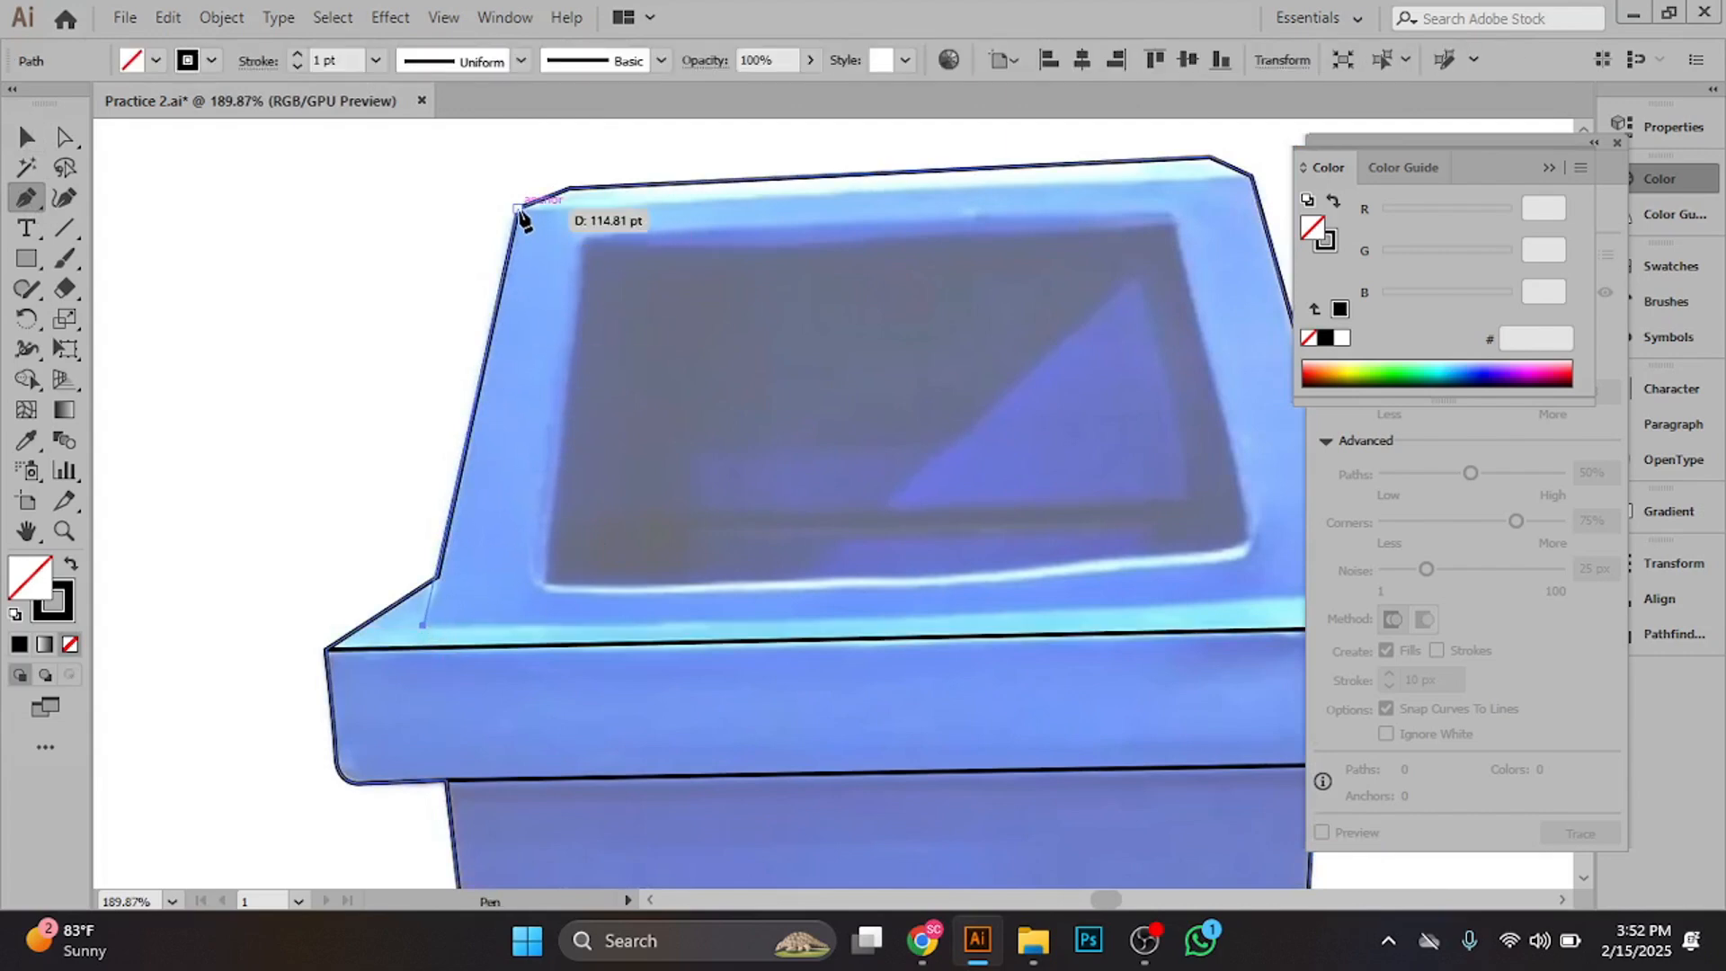
click(520, 211)
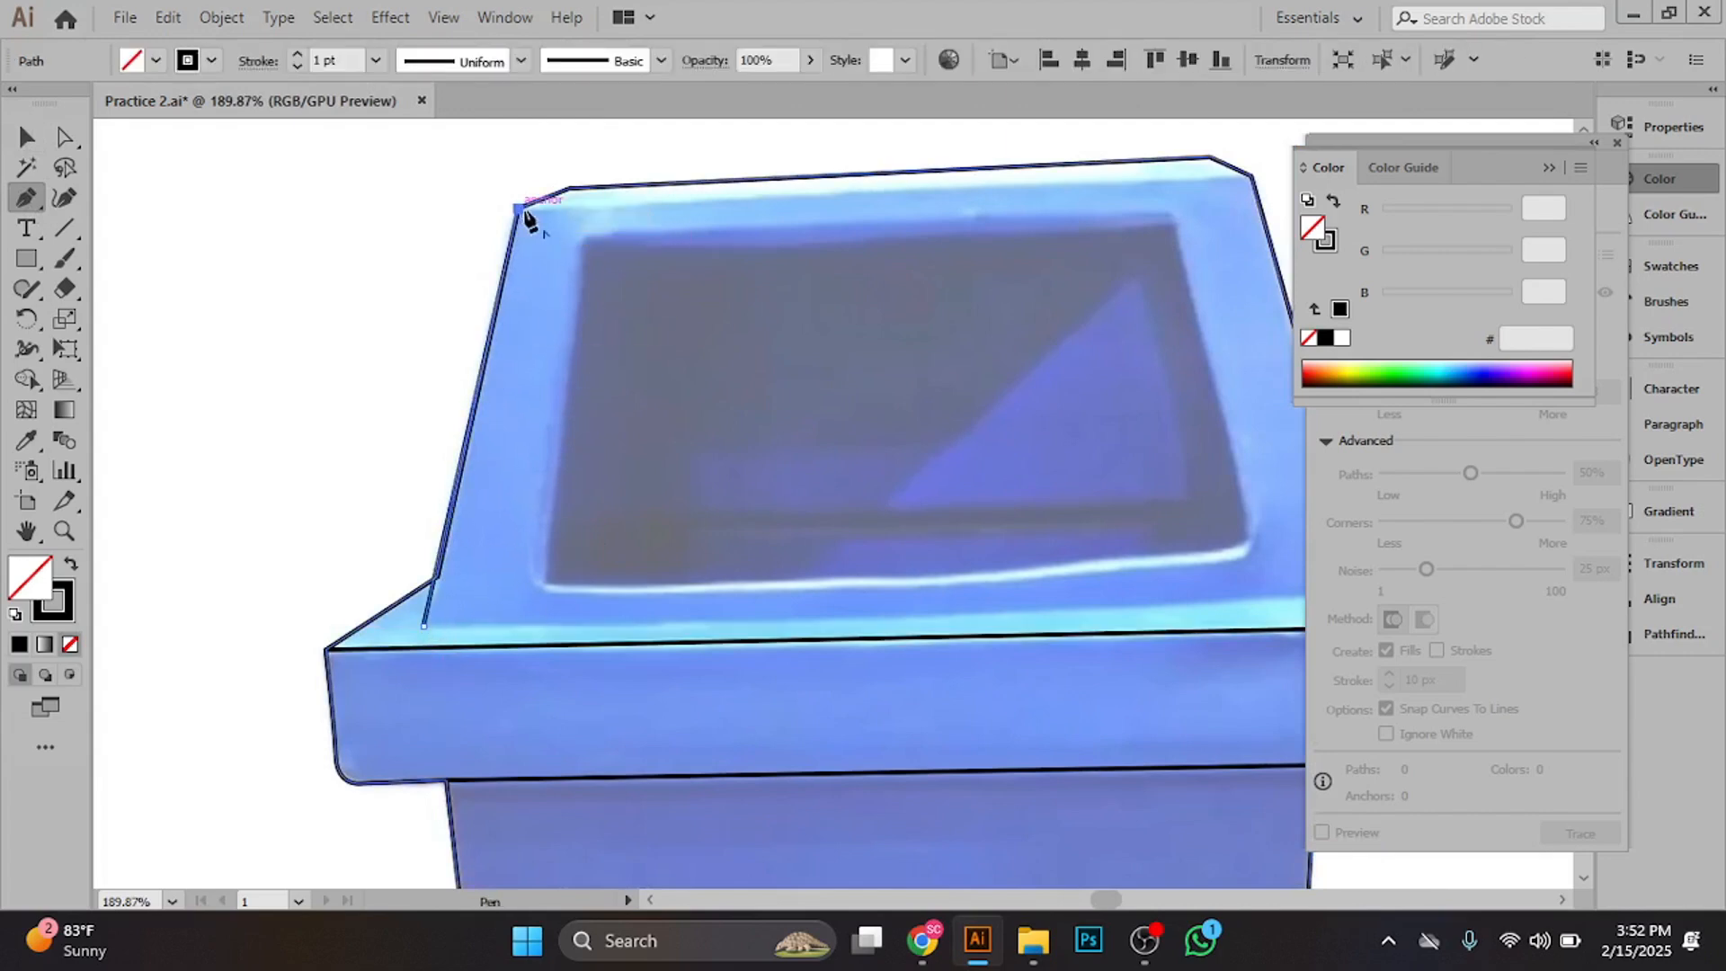
click(1255, 179)
drag(1256, 351, 973, 235)
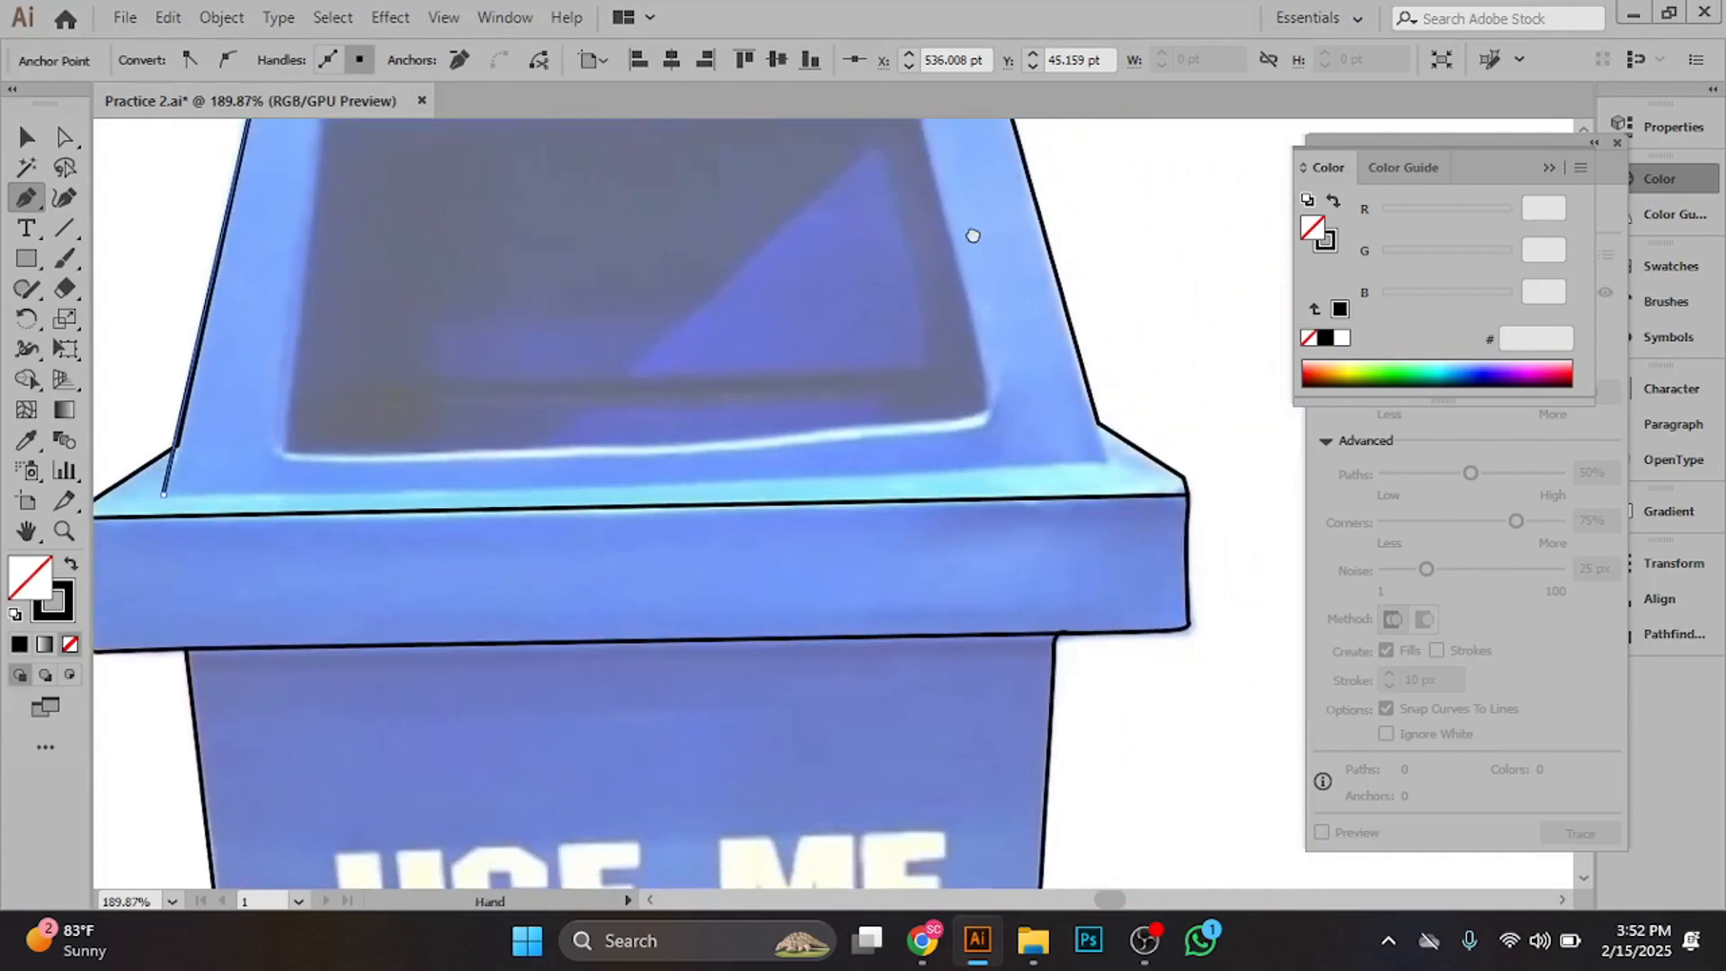
click(1103, 460)
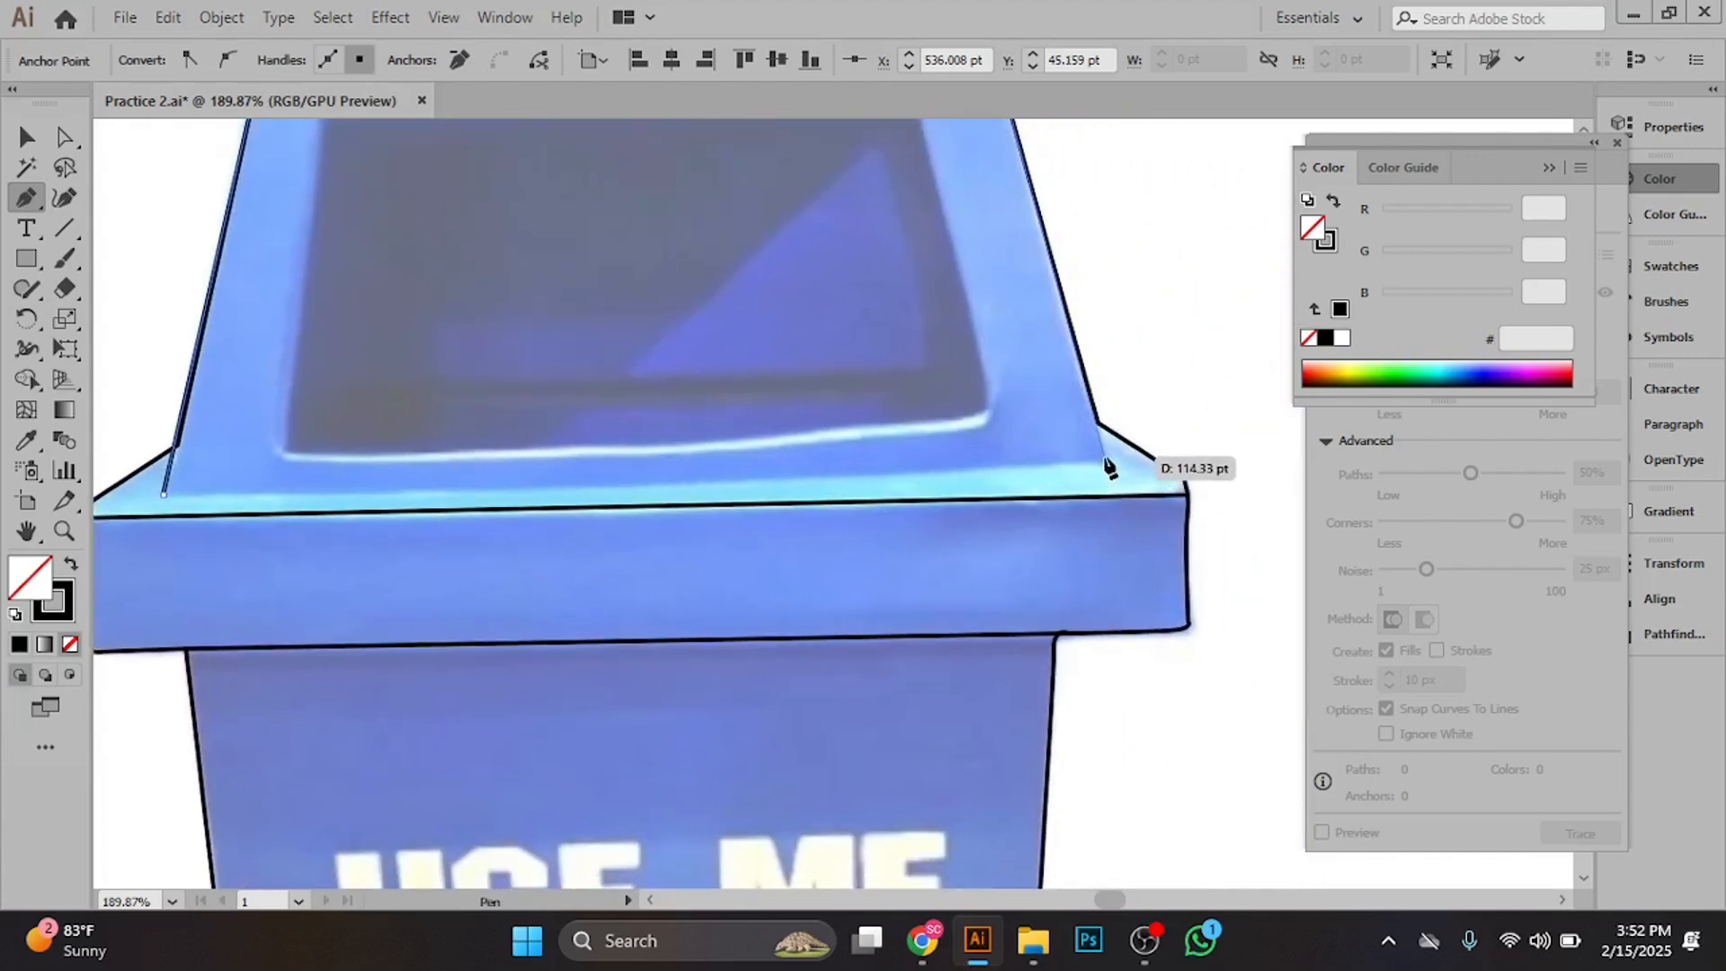
click(161, 495)
scroll(75, 467, left, 5)
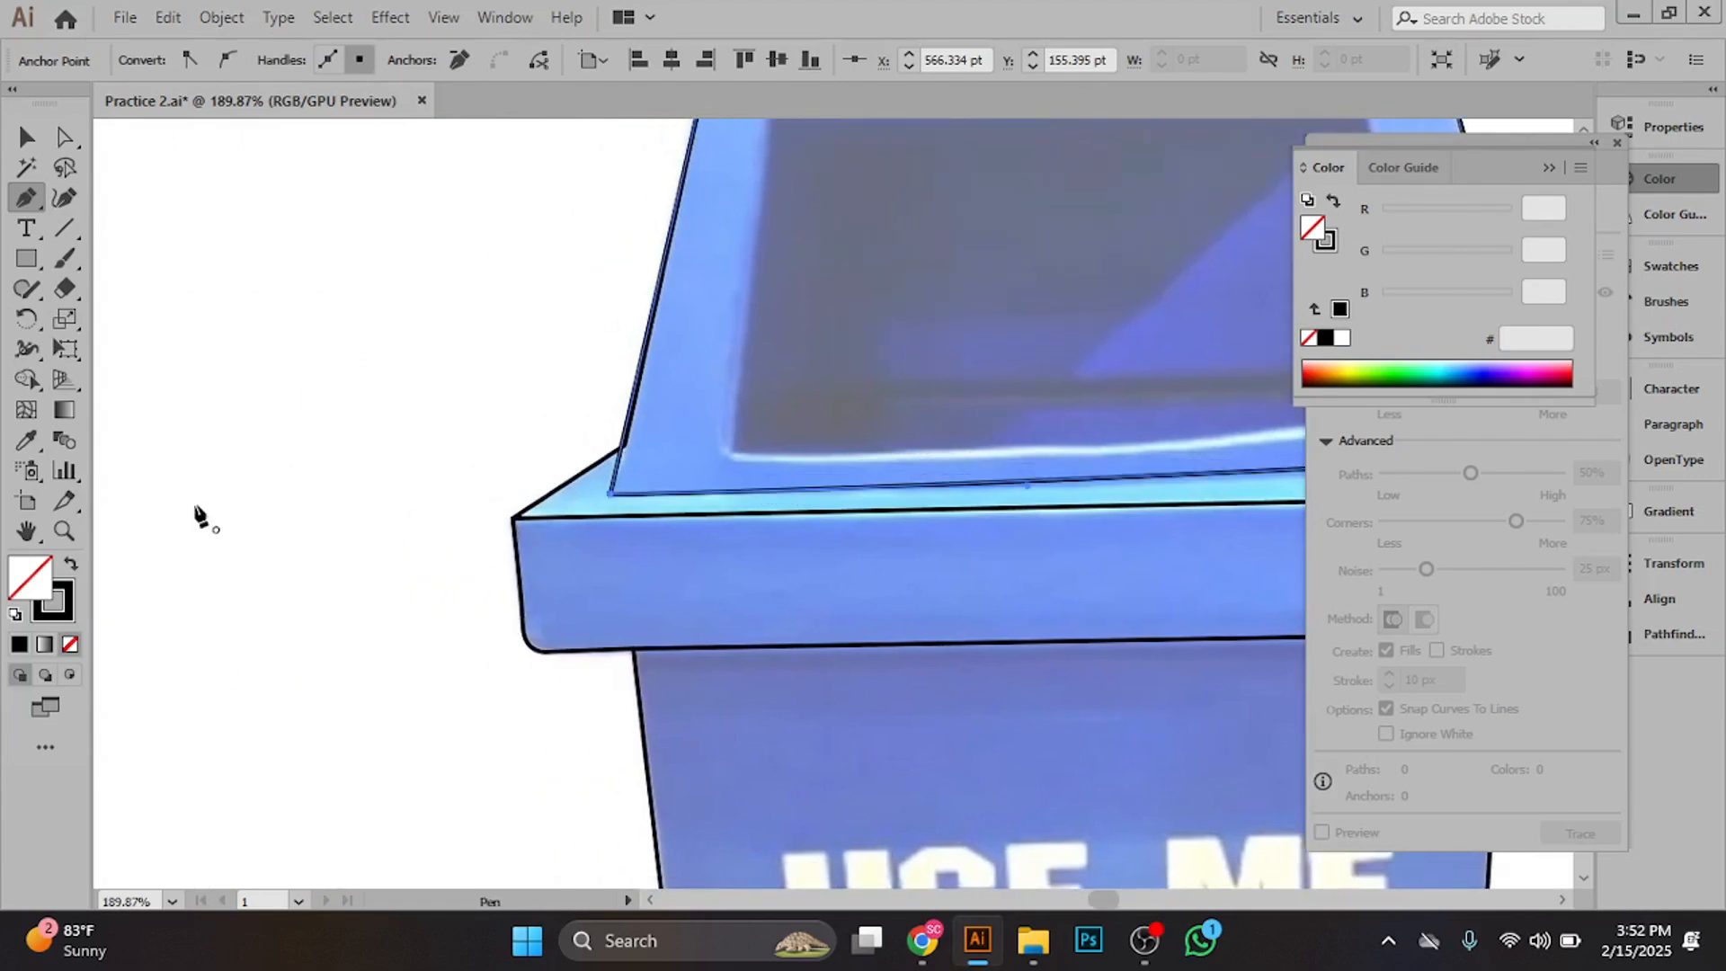
- Trace the lid's dark opening as a closed Pen path, left edge about 92 pt, with a rounded lower-right corner and curved bottom edge
drag(910, 521, 527, 642)
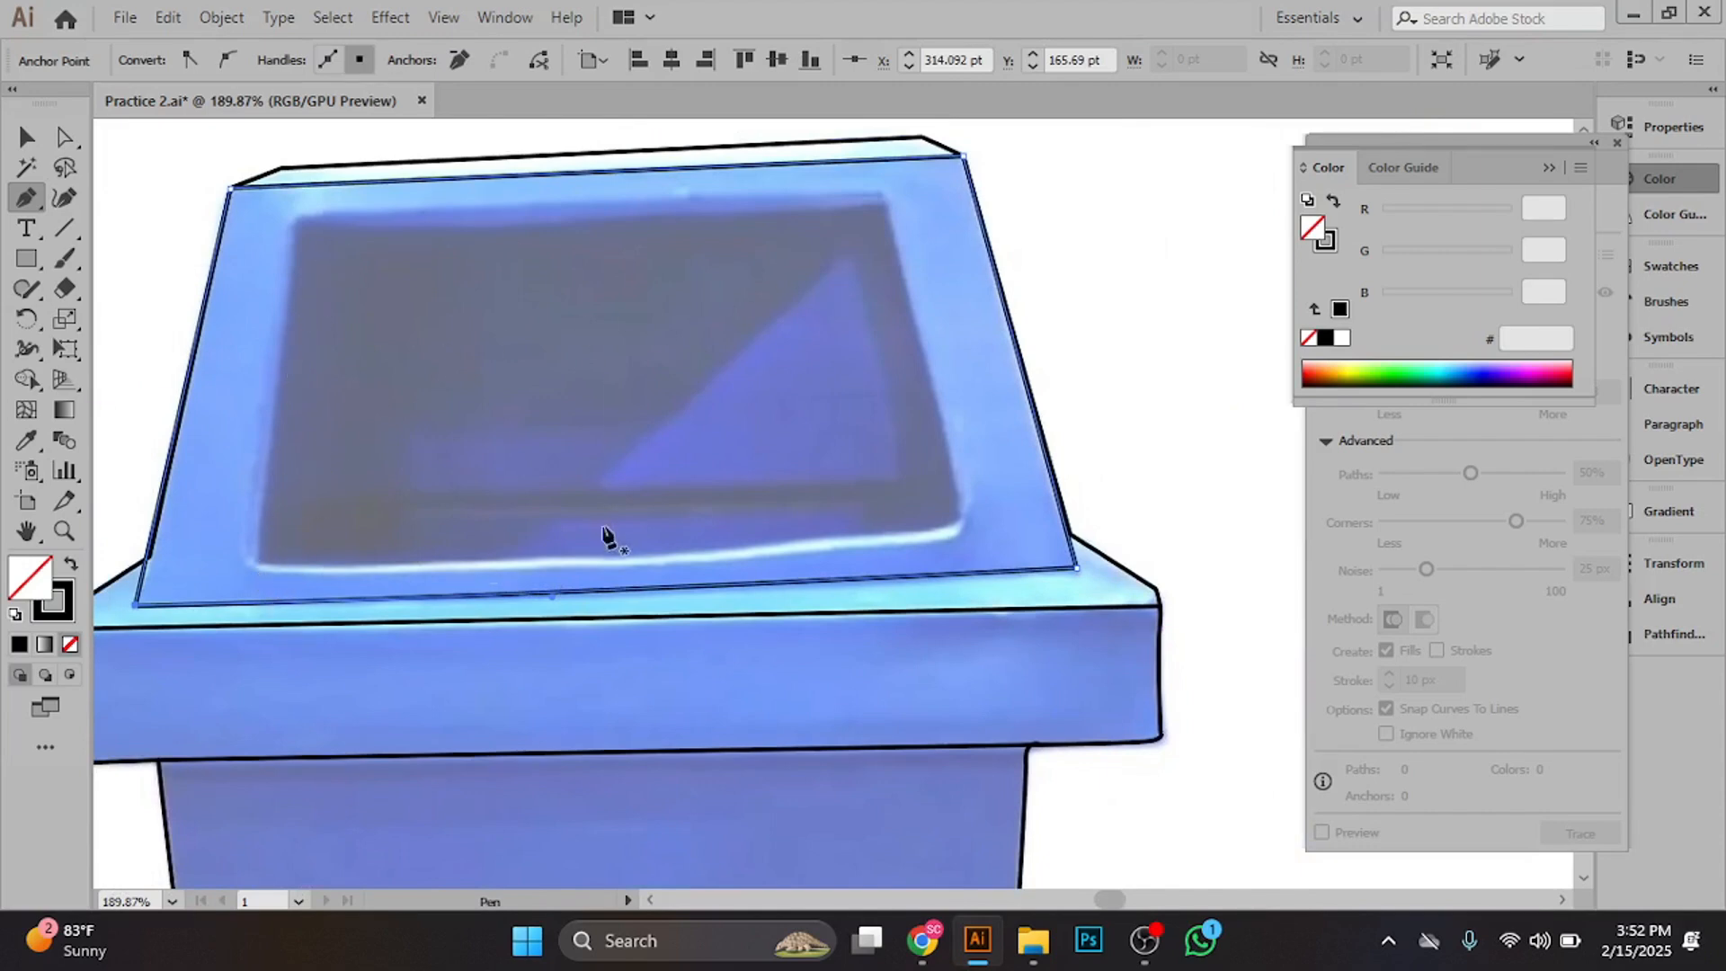
scroll(603, 535, up, 3)
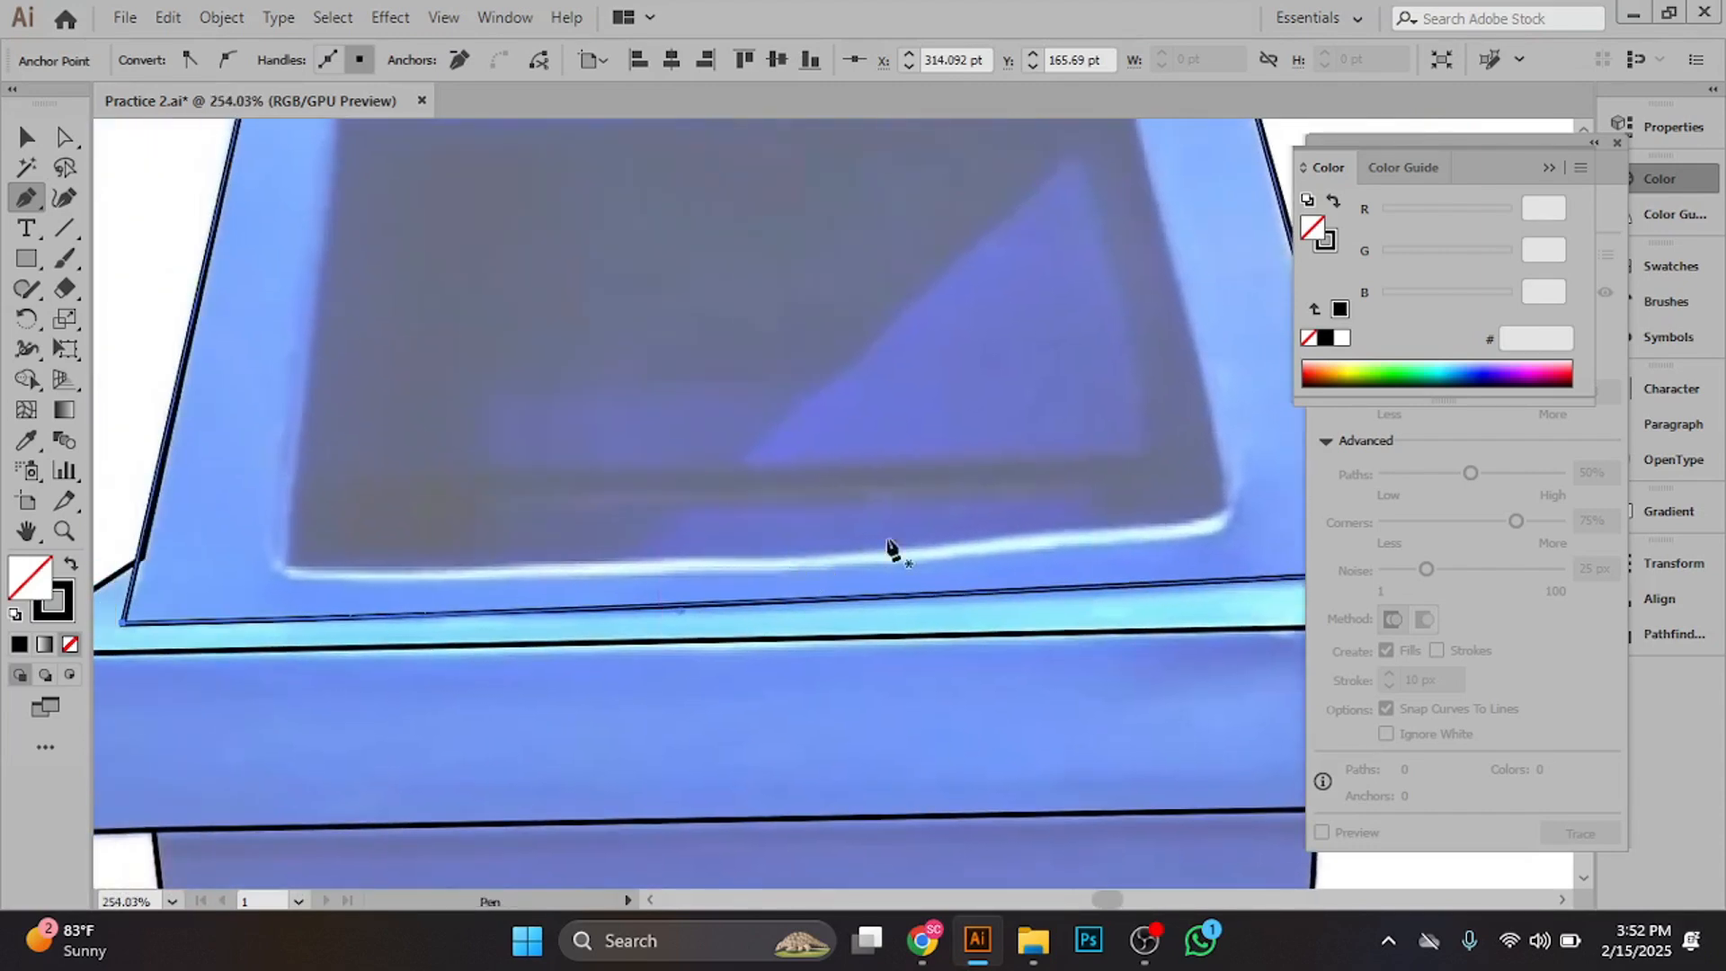
drag(890, 551, 749, 525)
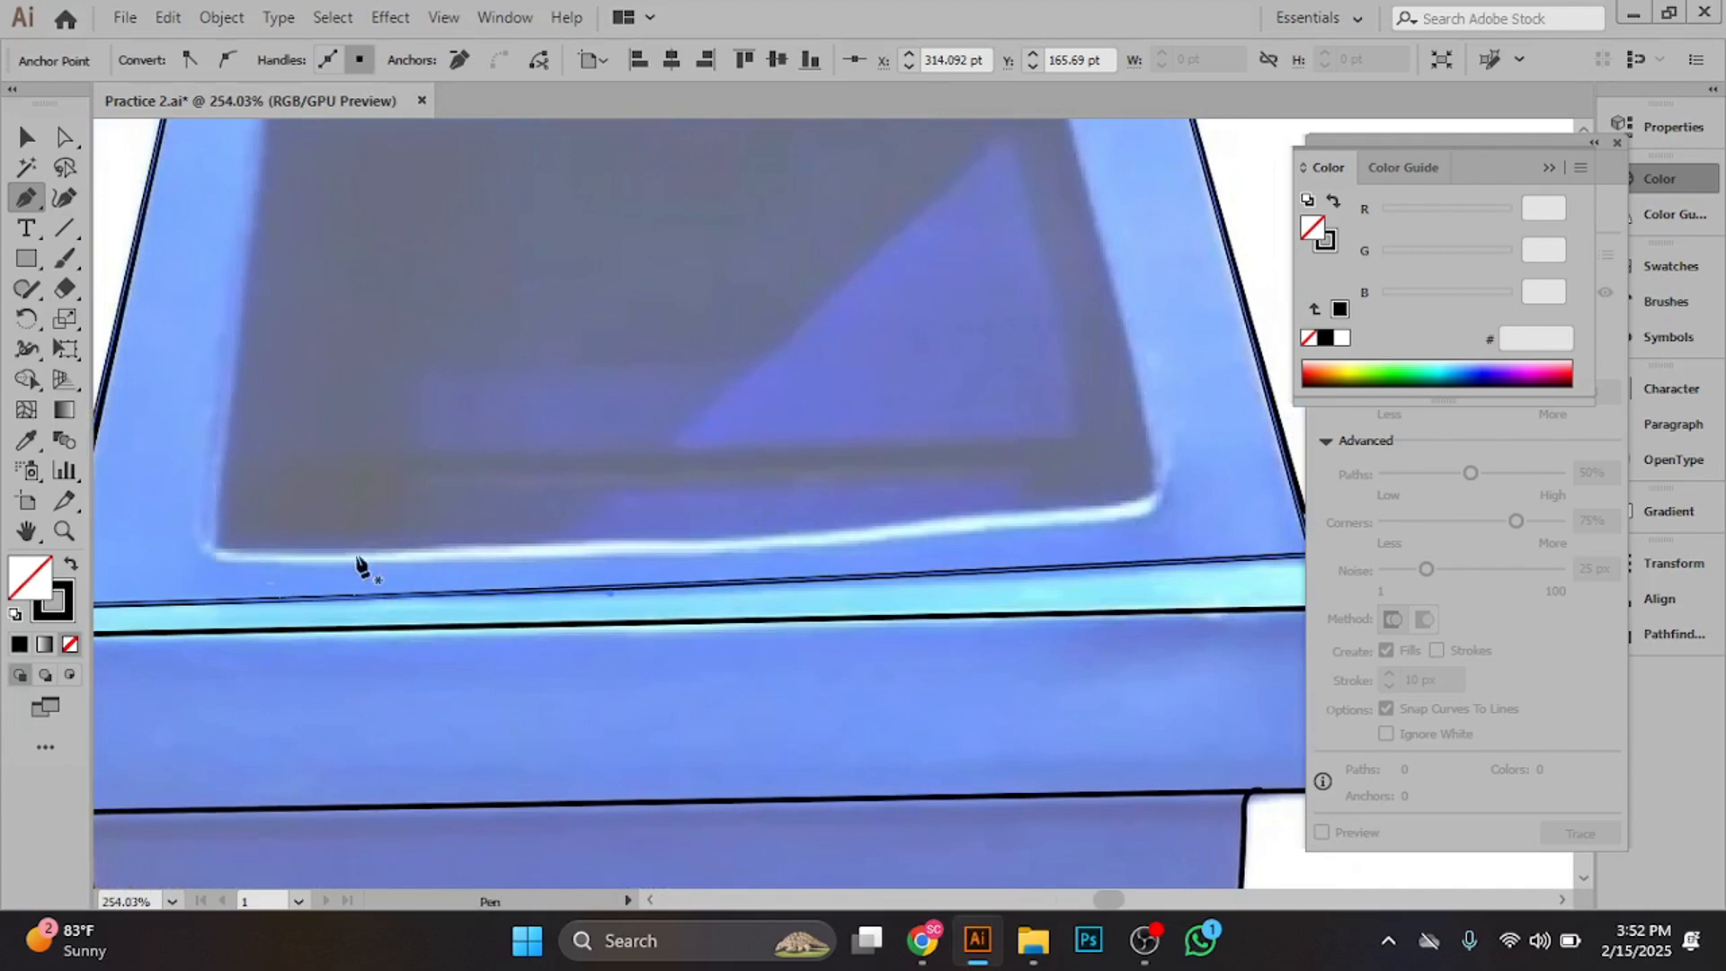
drag(358, 565, 556, 644)
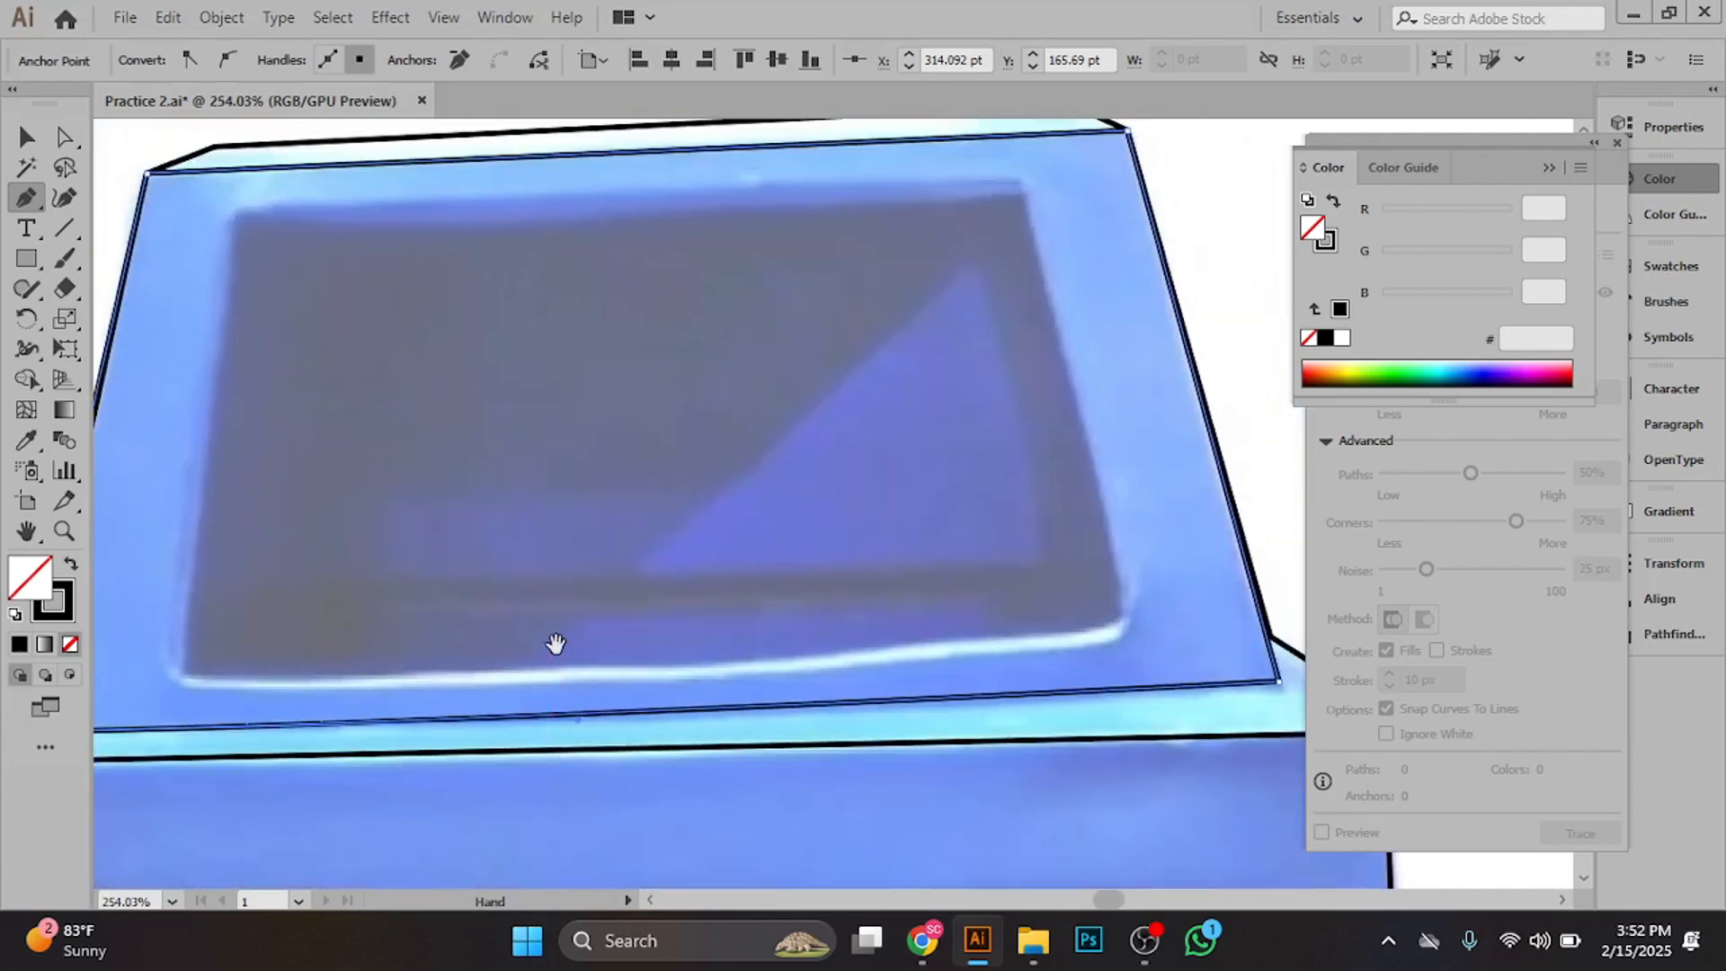
click(176, 674)
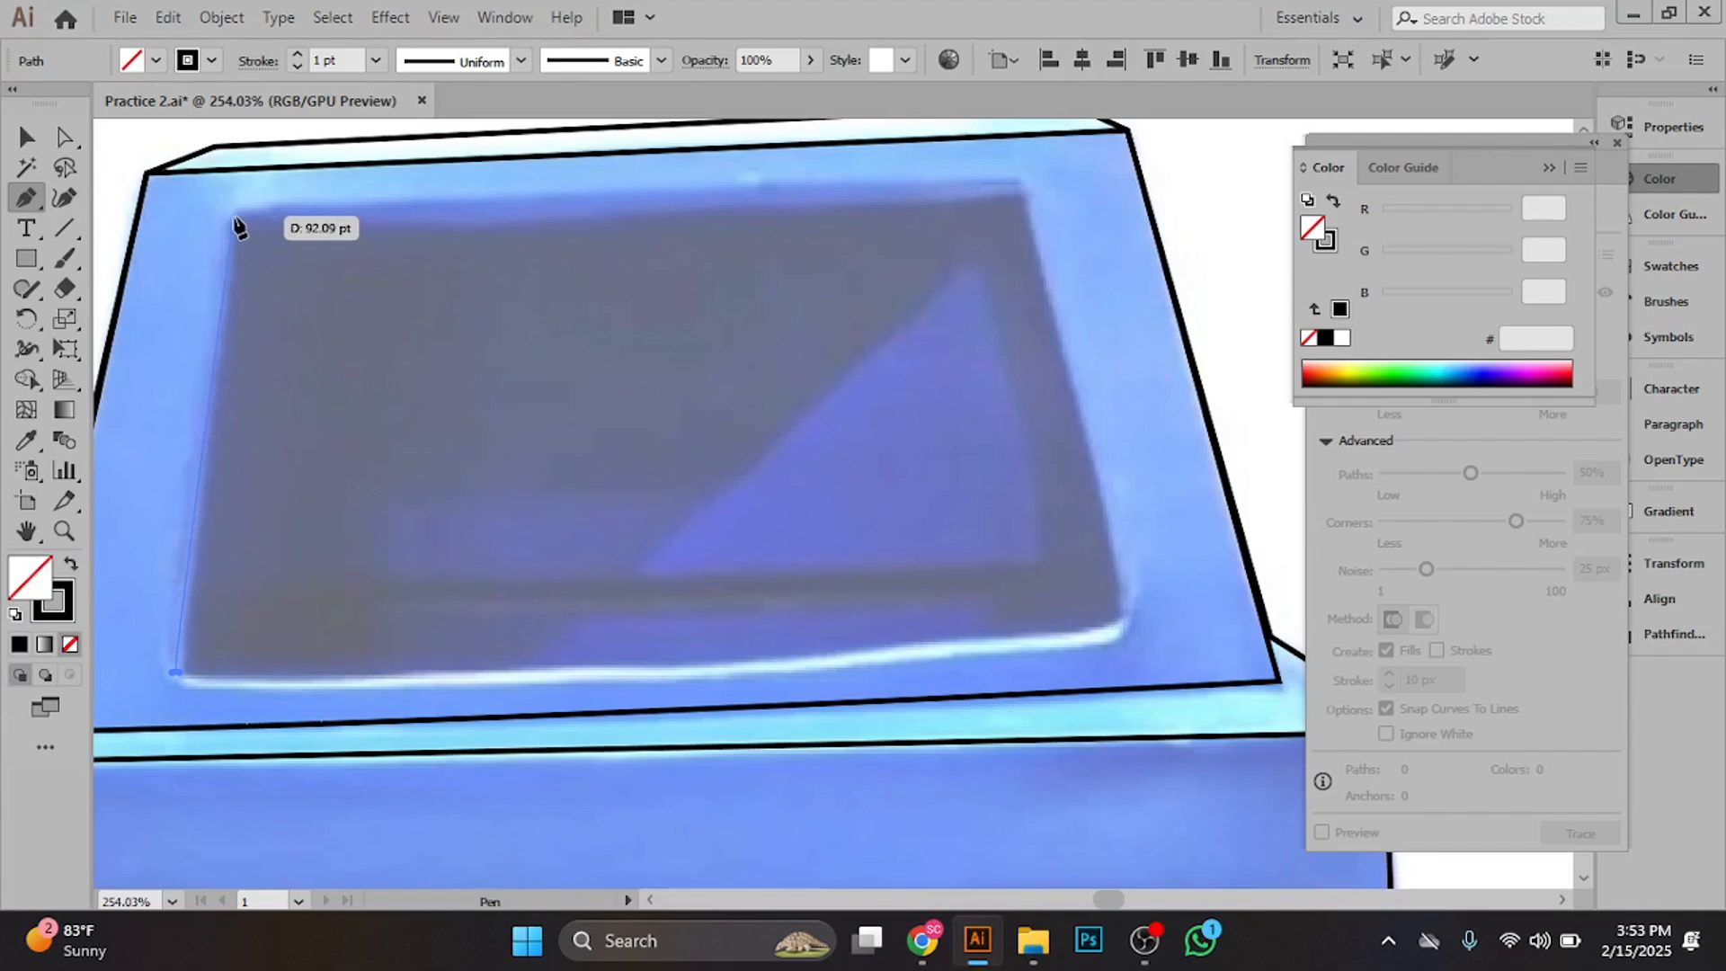
click(235, 219)
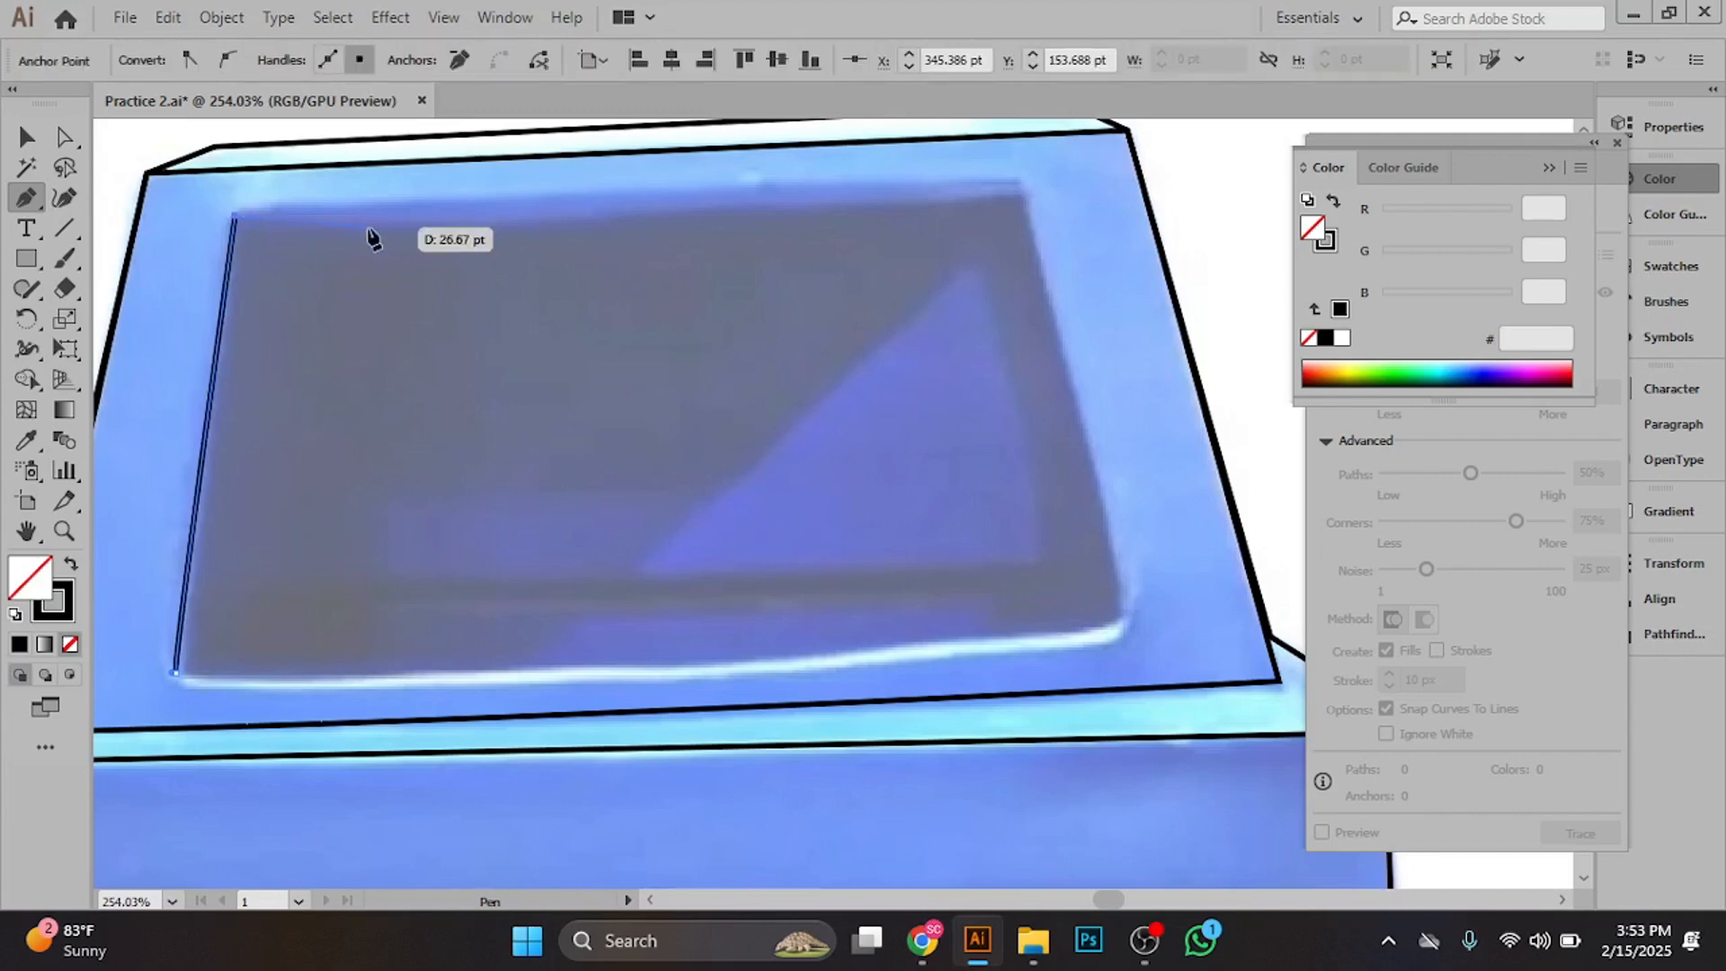
click(1021, 184)
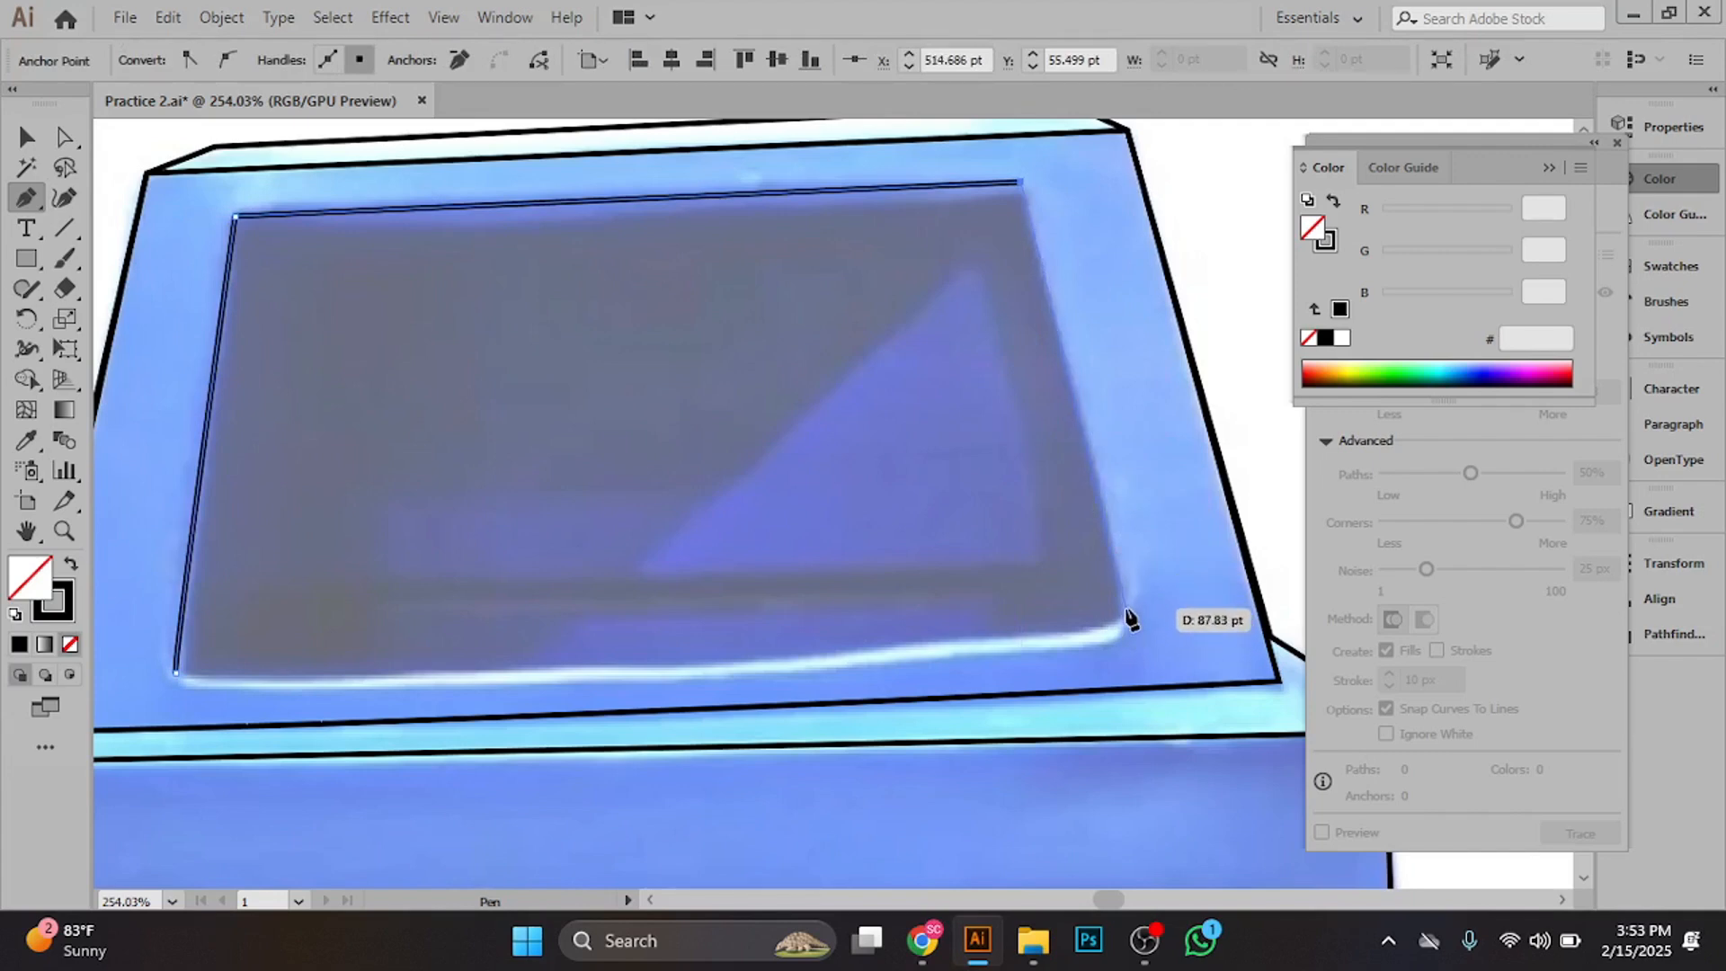
click(1129, 617)
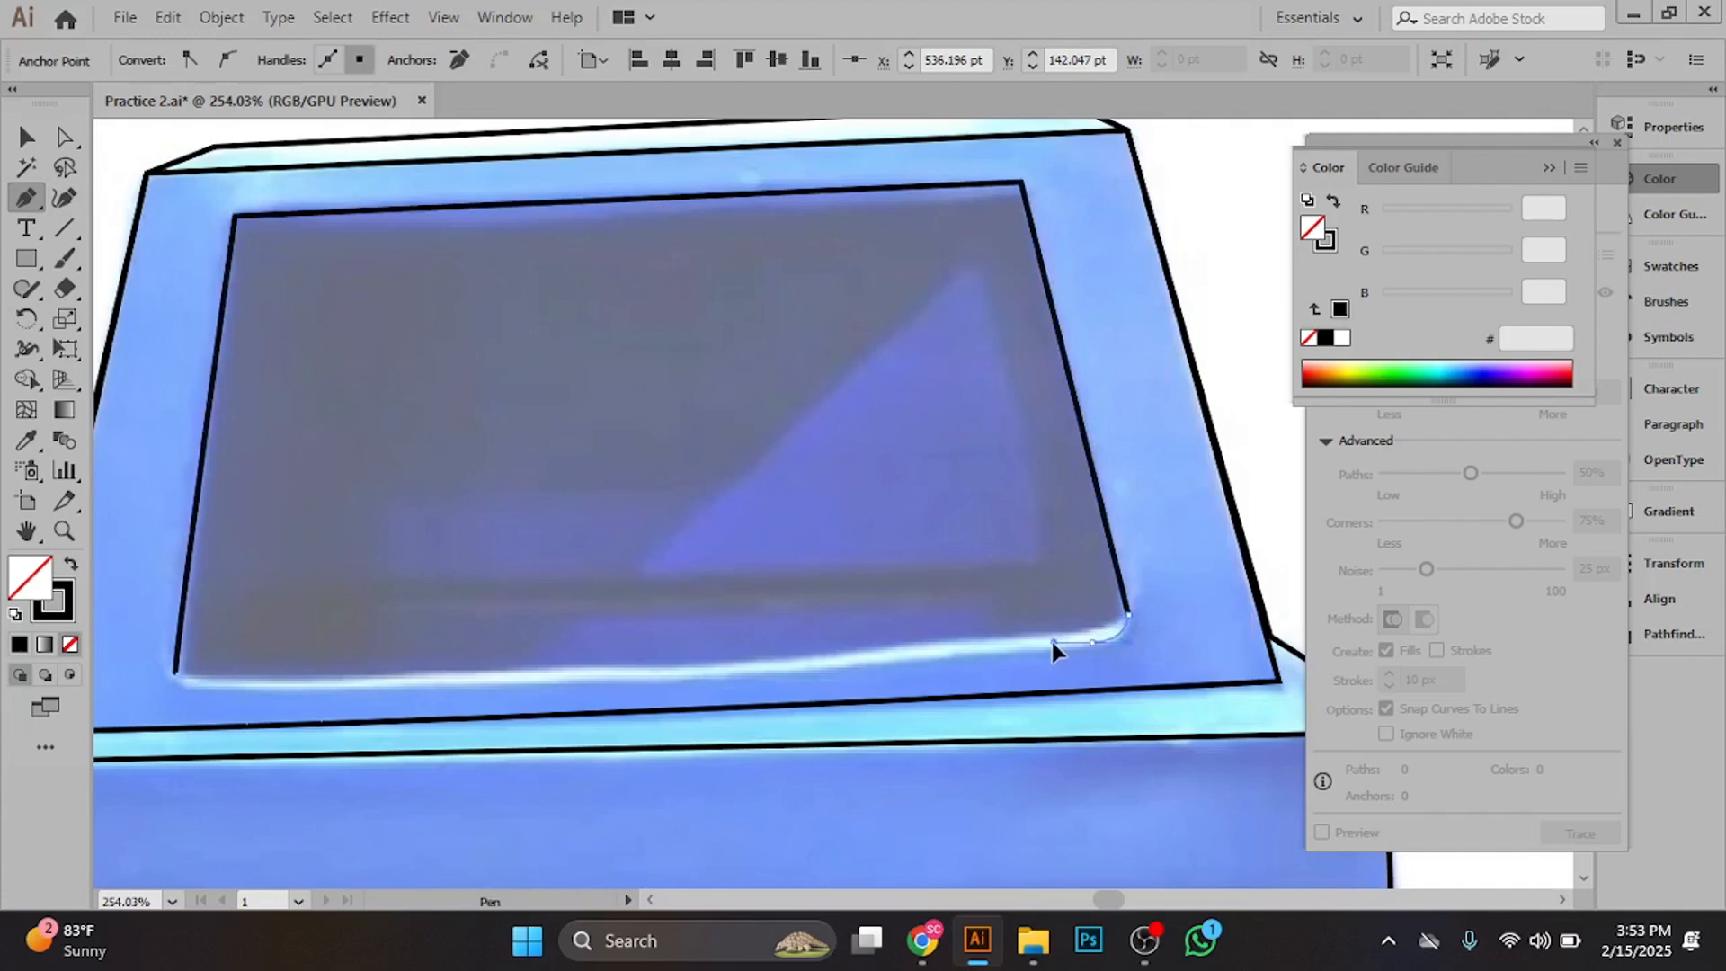
click(1037, 646)
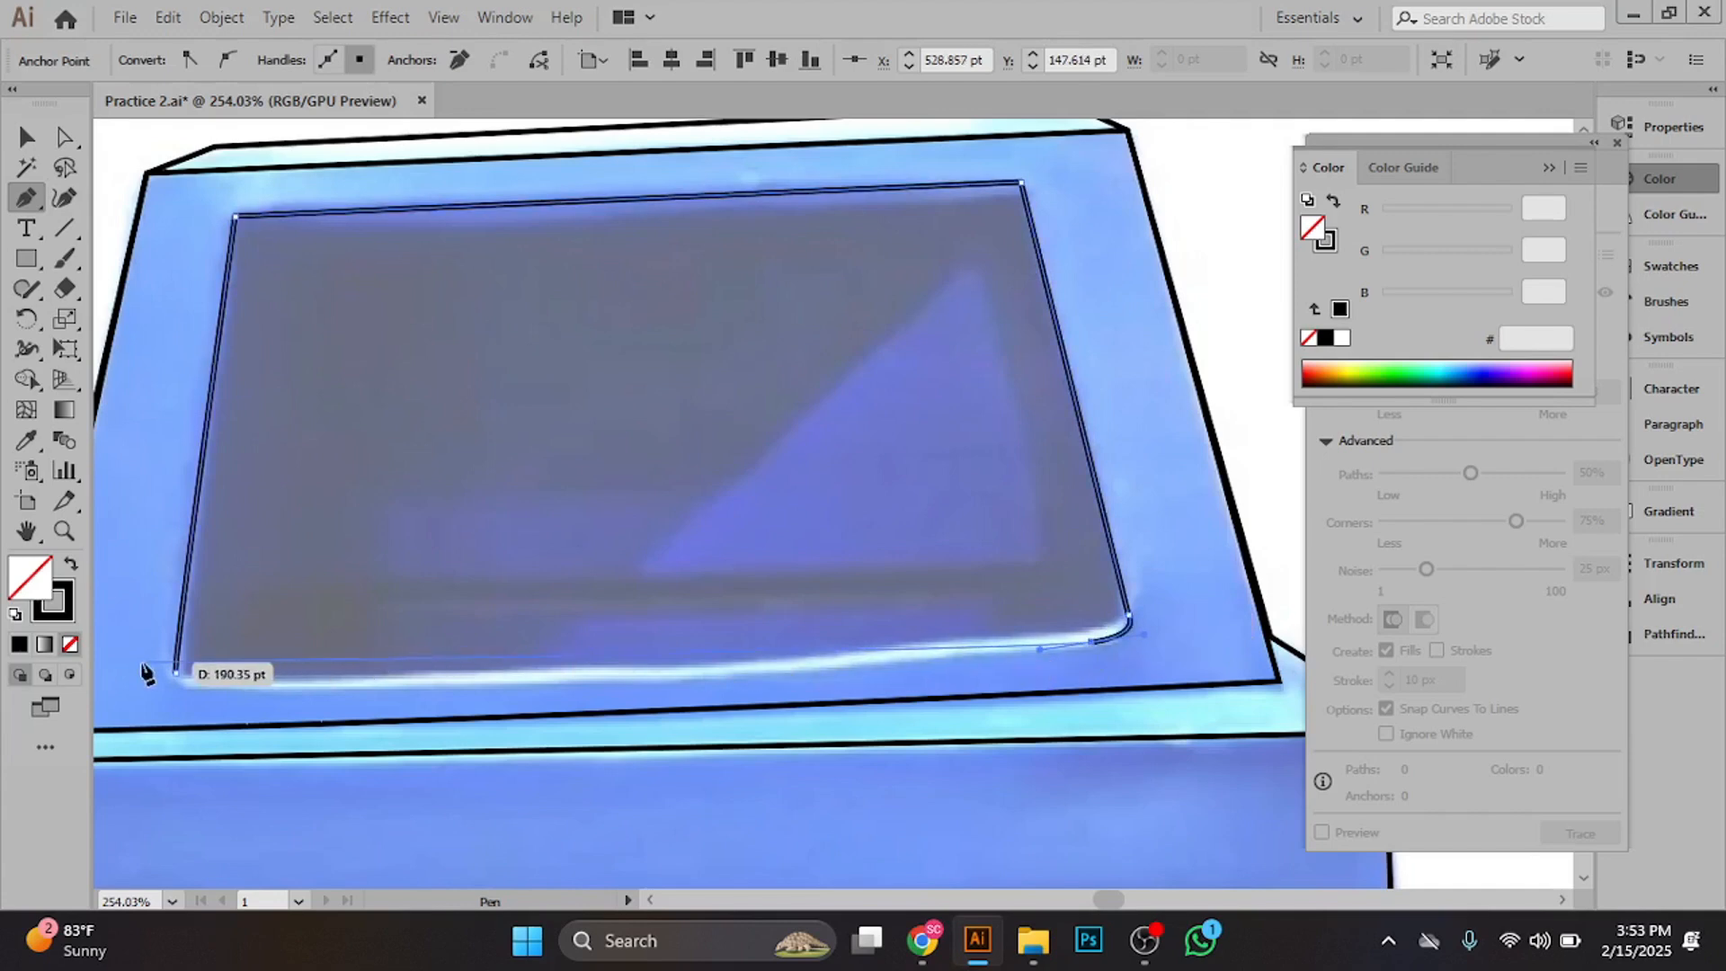
drag(175, 672, 132, 634)
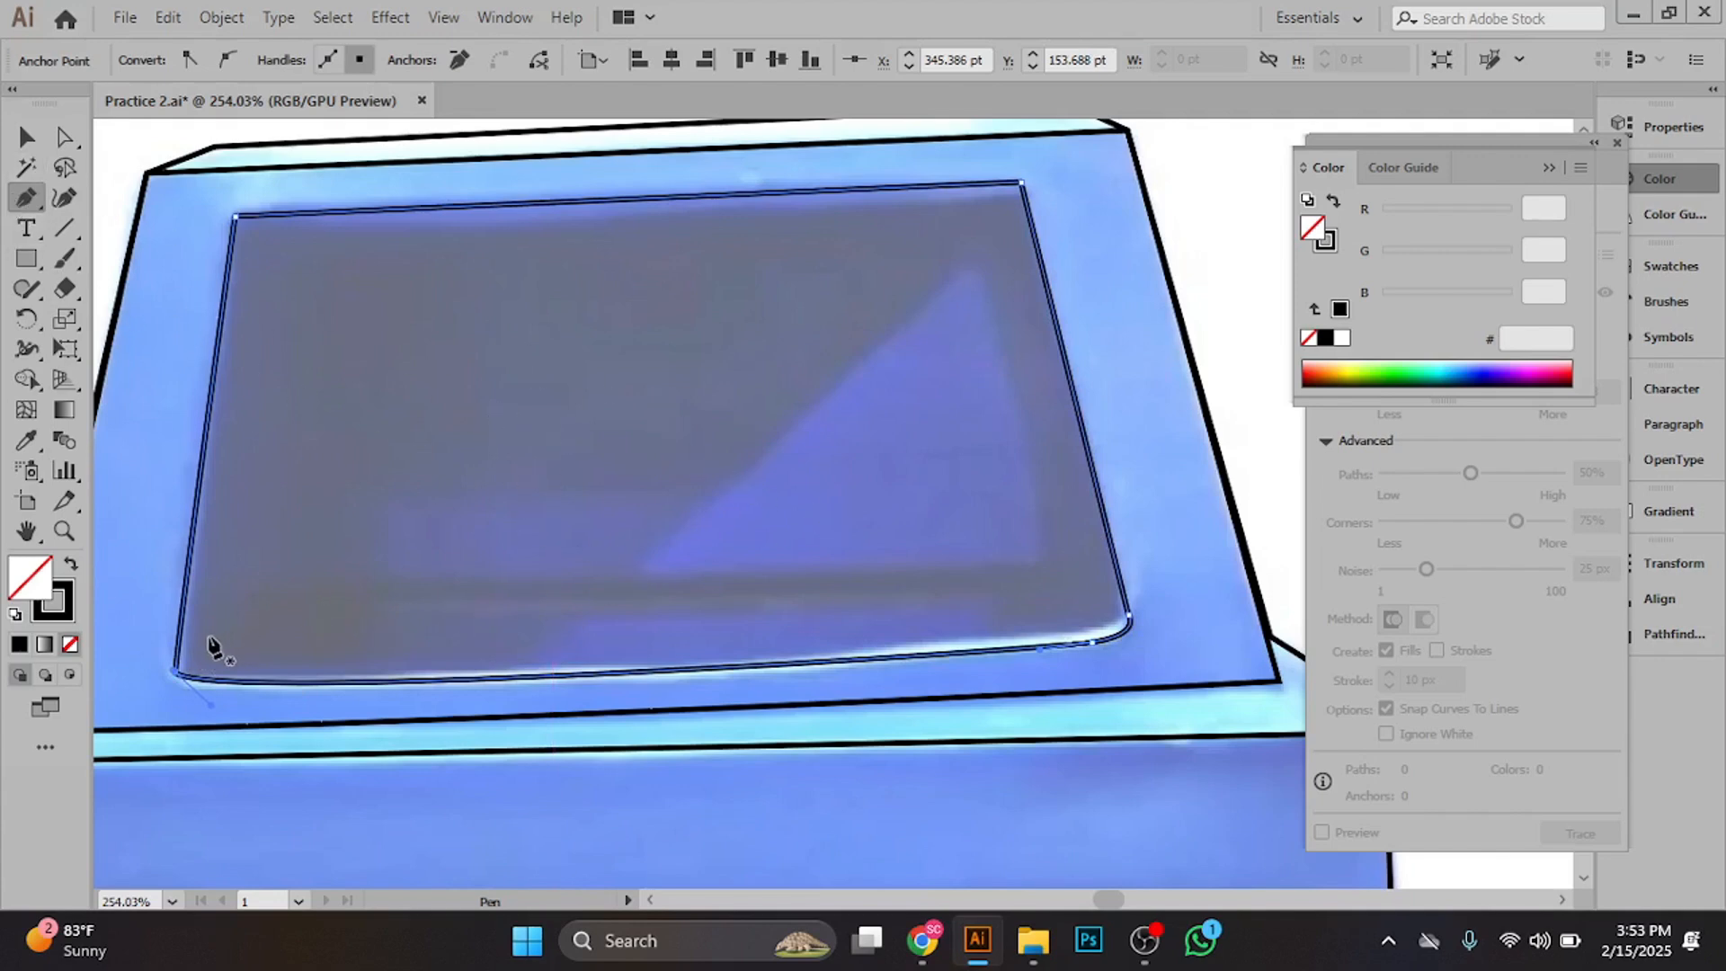
- Draw a closed four-sided ledge about 187 pt wide along the bottom of the opening, slanting inward at both ends
drag(187, 665, 260, 593)
click(261, 590)
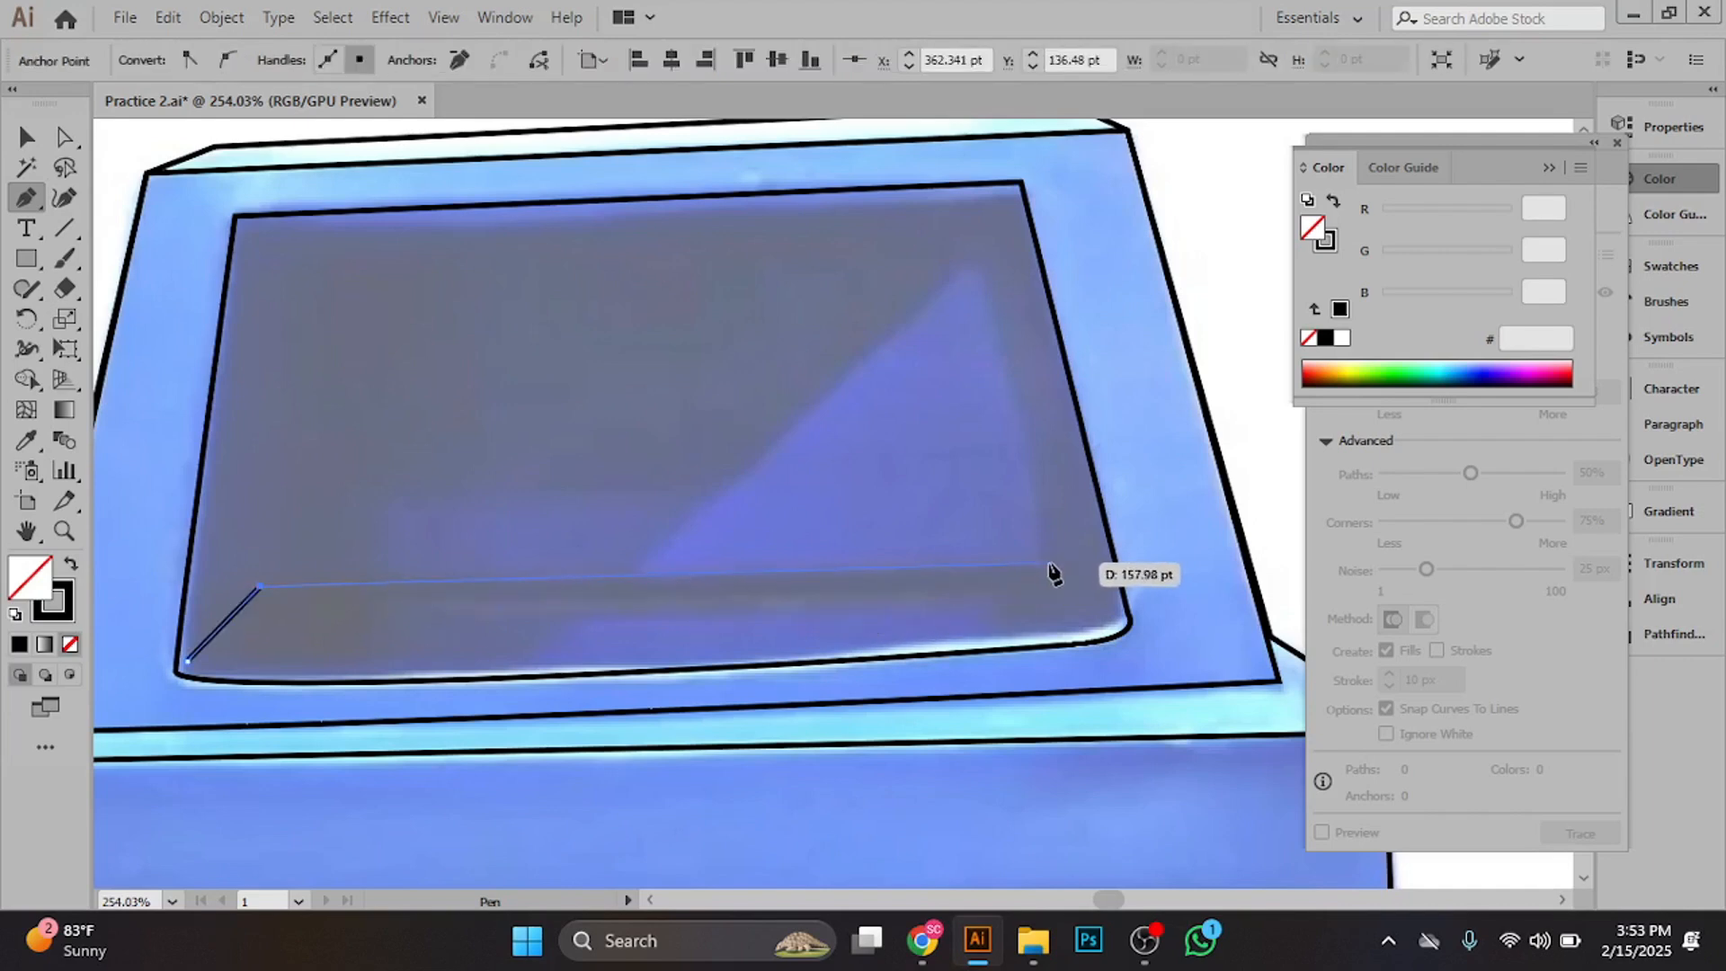
click(1046, 564)
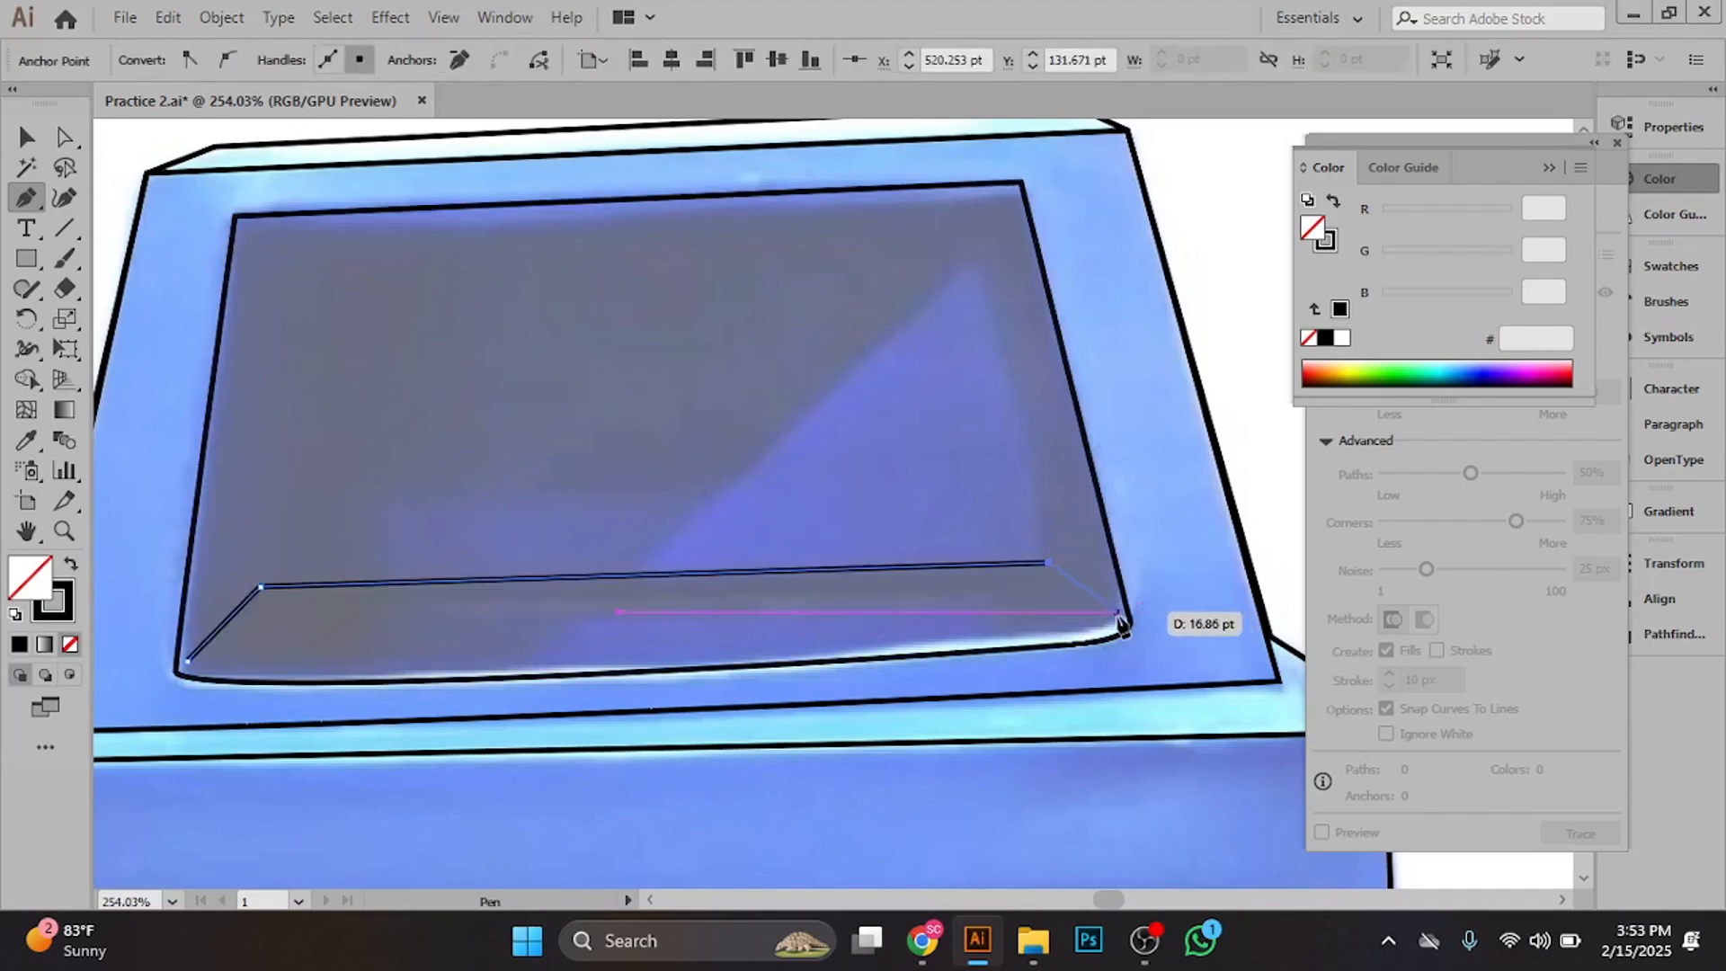
click(1123, 617)
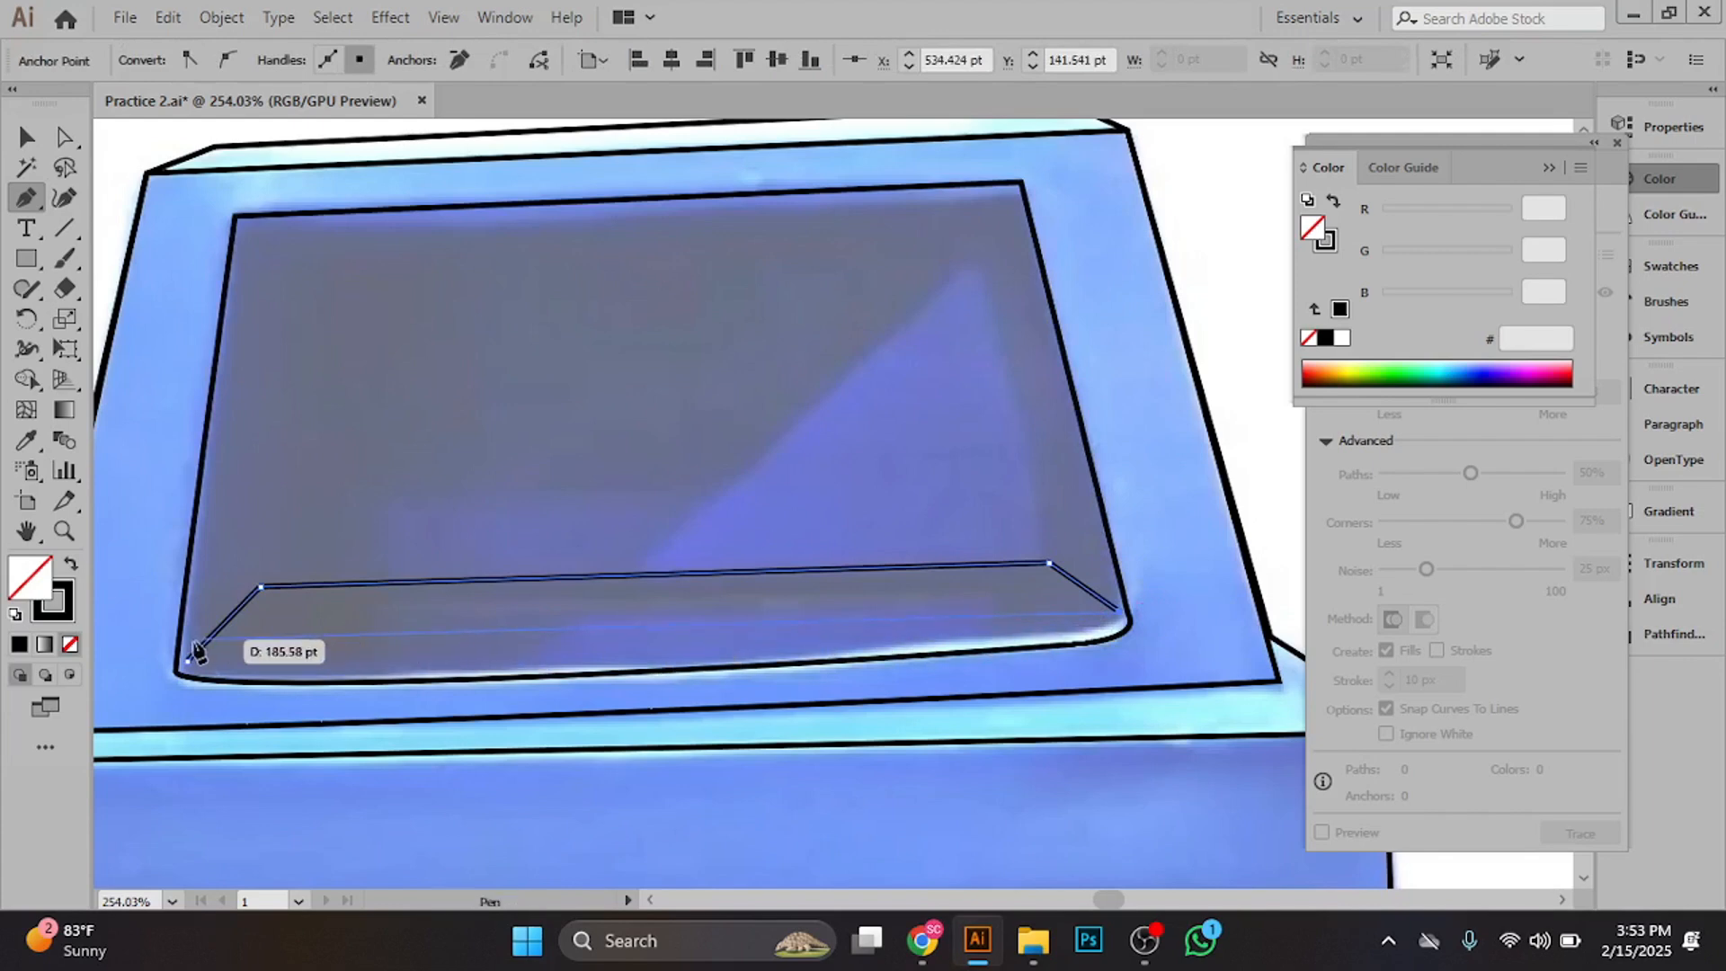
click(189, 663)
scroll(104, 637, left, 3)
scroll(103, 636, left, 9)
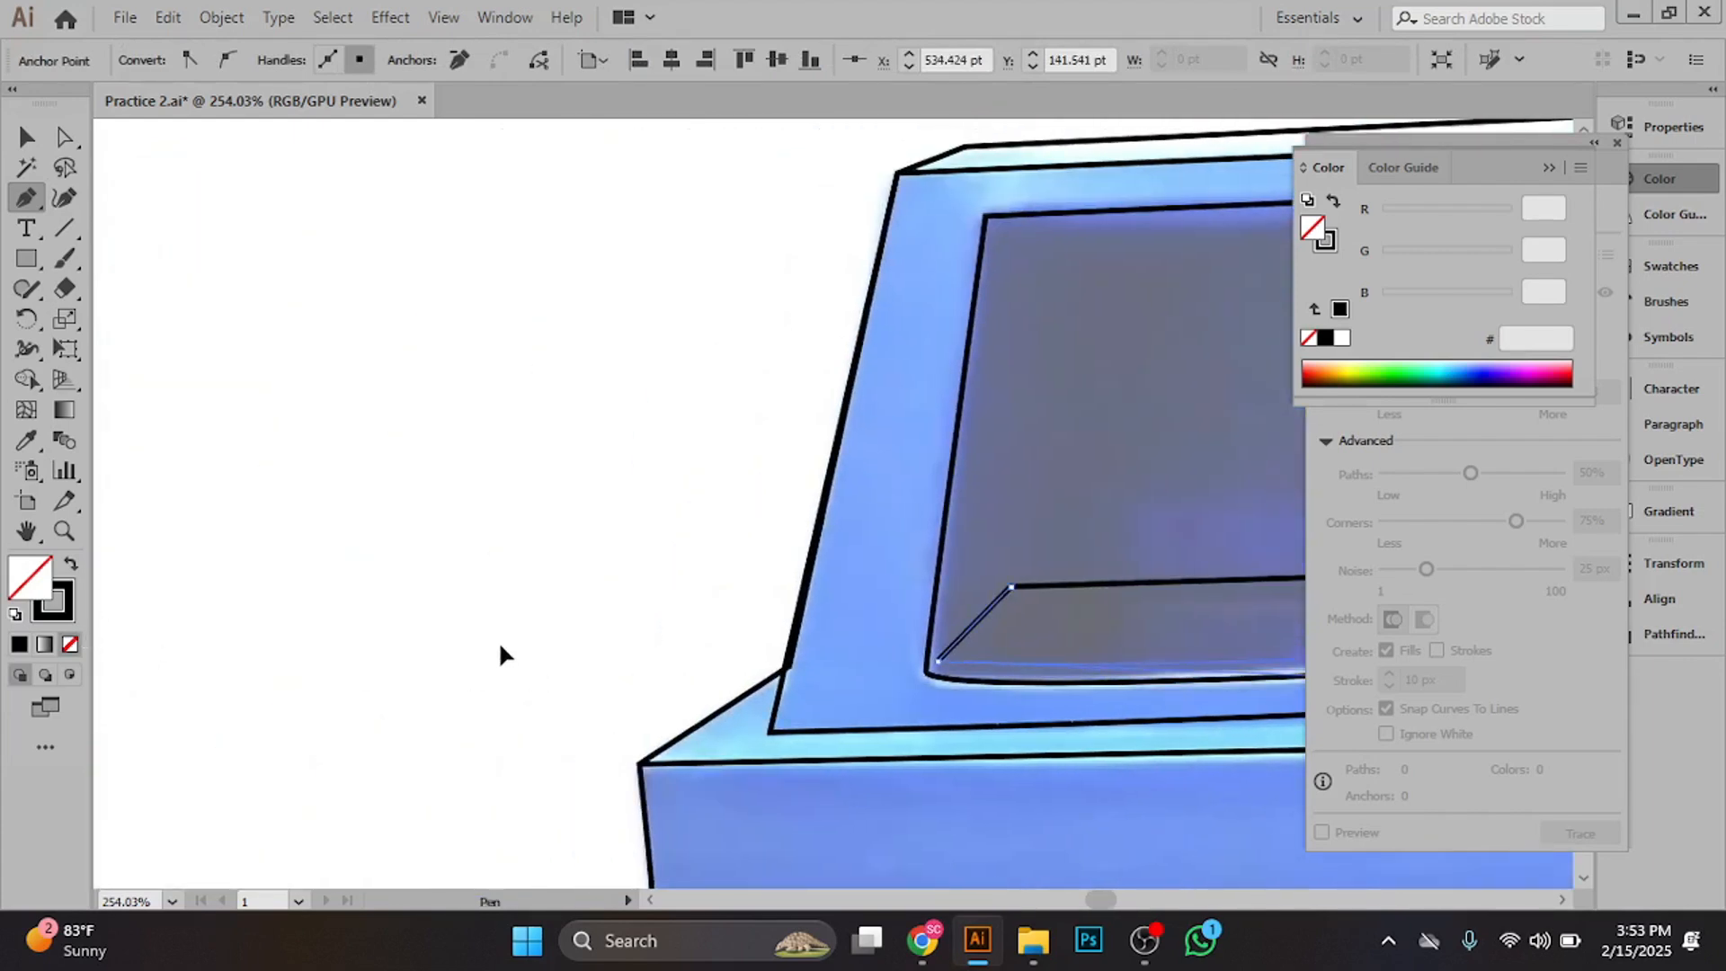
click(937, 663)
- Bend the ledge's bottom edge downward with the Anchor Point tool to follow the opening's curved lower edge
drag(1024, 560, 235, 378)
drag(25, 197, 136, 286)
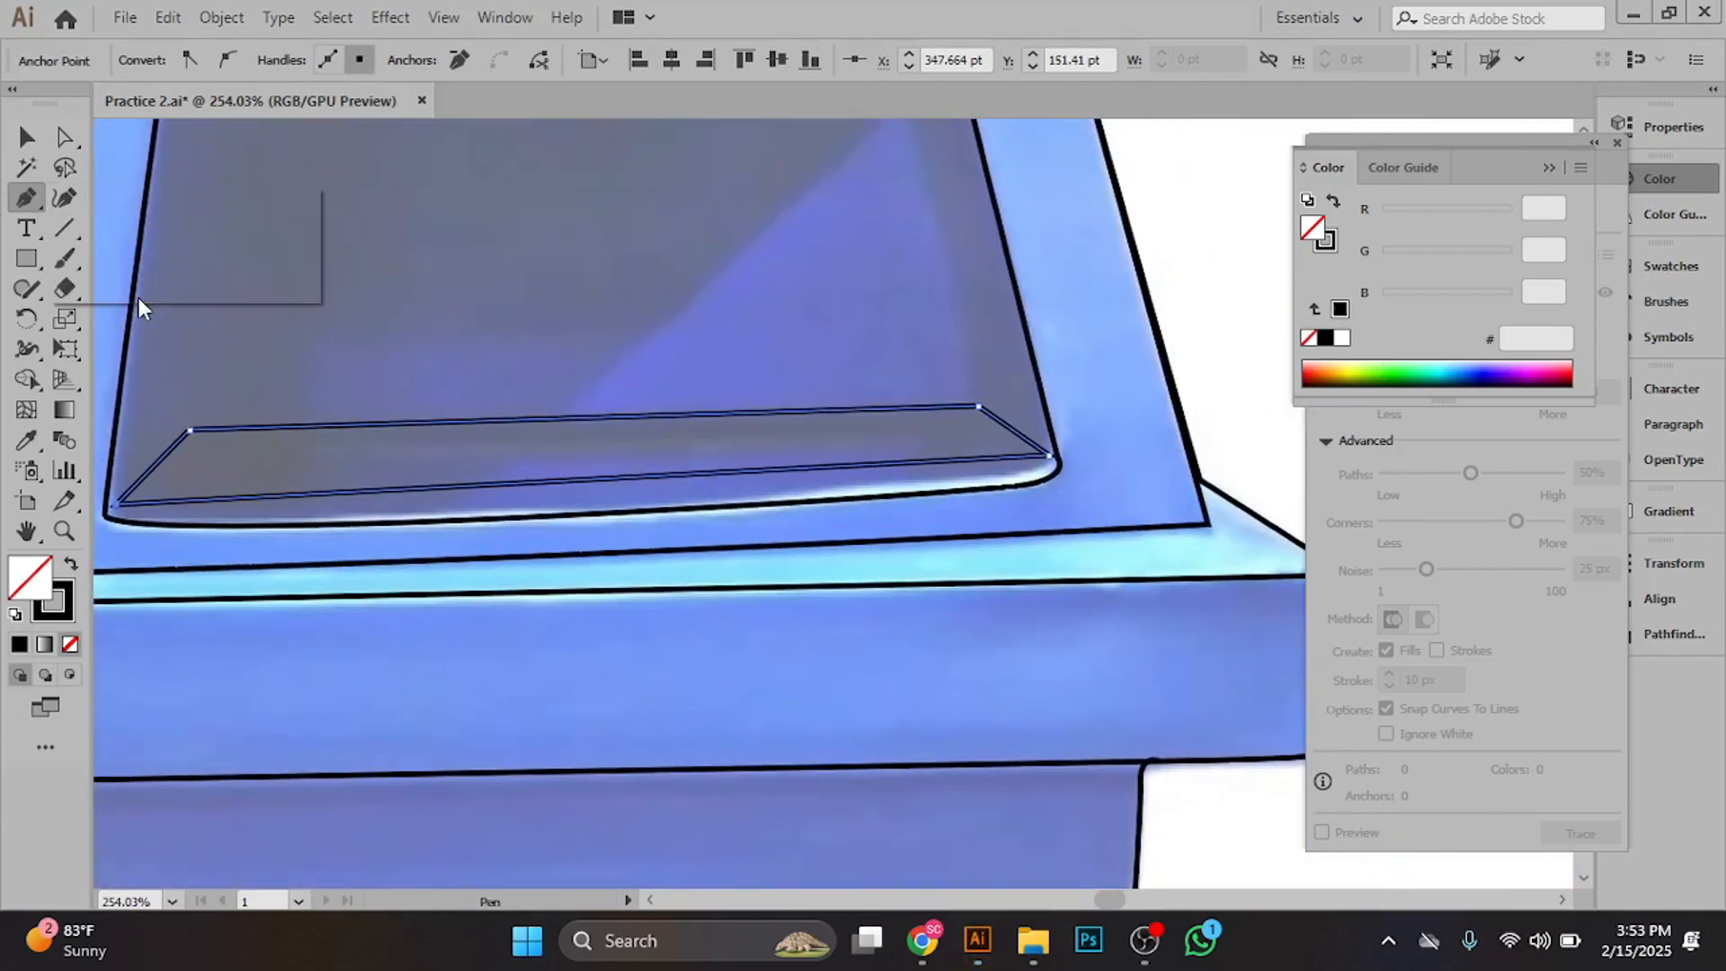
drag(565, 483, 570, 504)
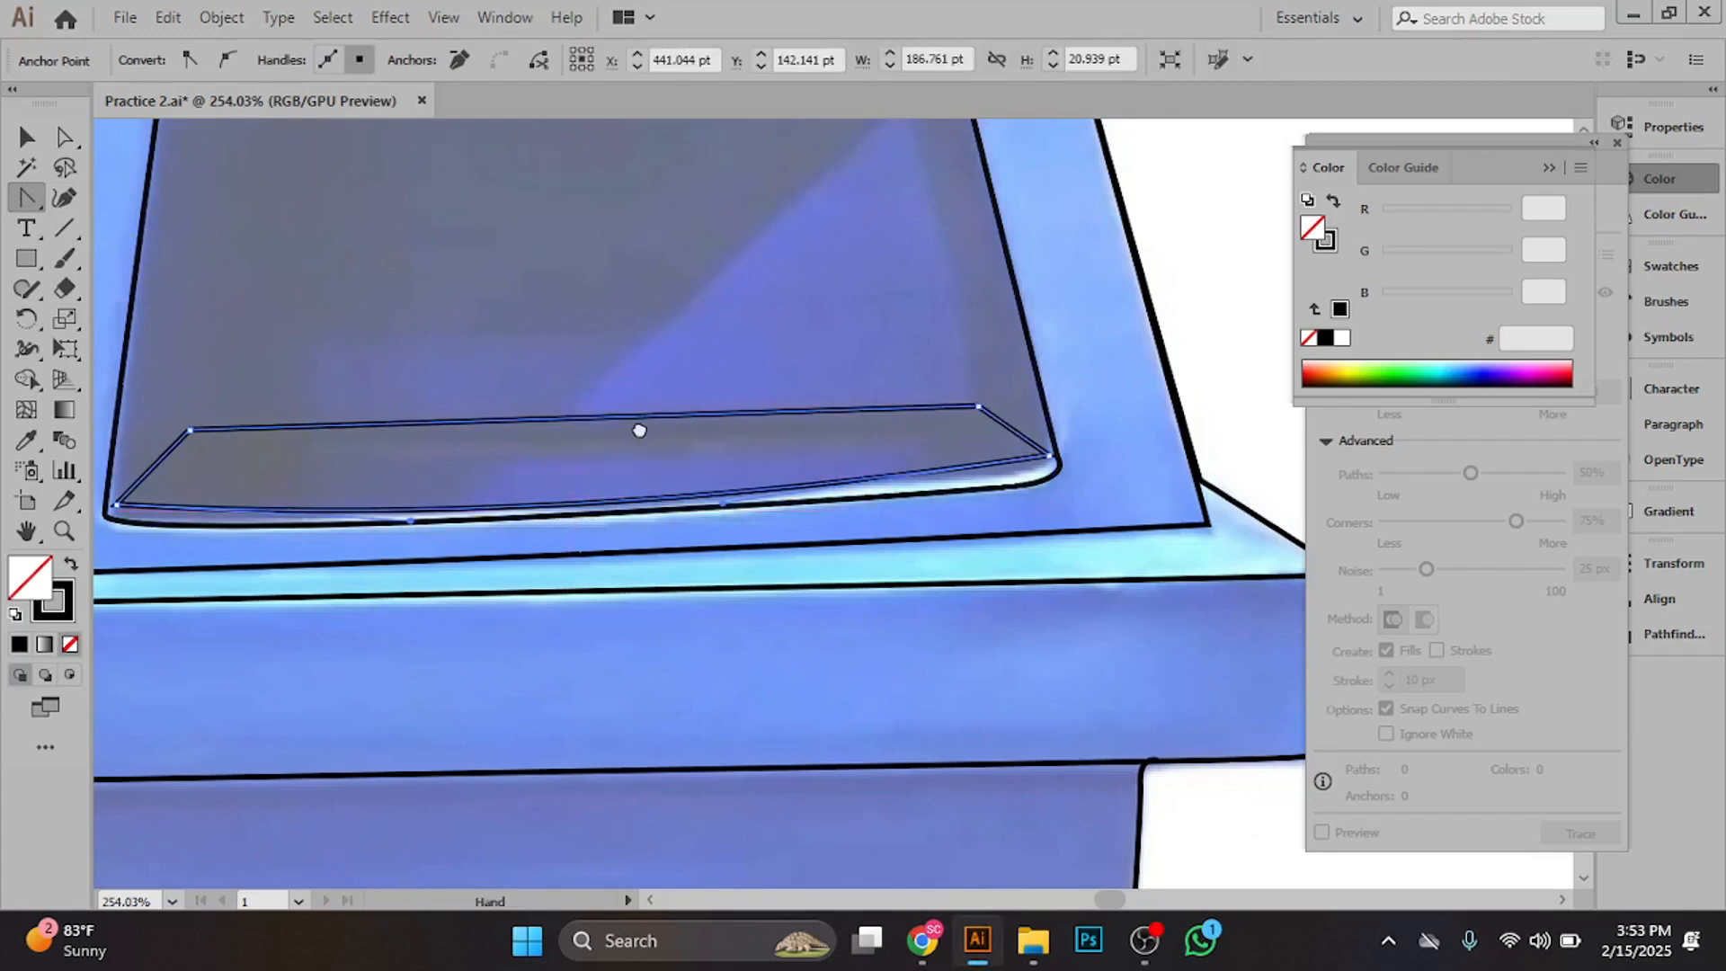
- Trace the lighter triangular area inside the opening as a closed Pen path with four corners, extending down to the ledge's bottom edge
drag(639, 430, 692, 531)
click(26, 137)
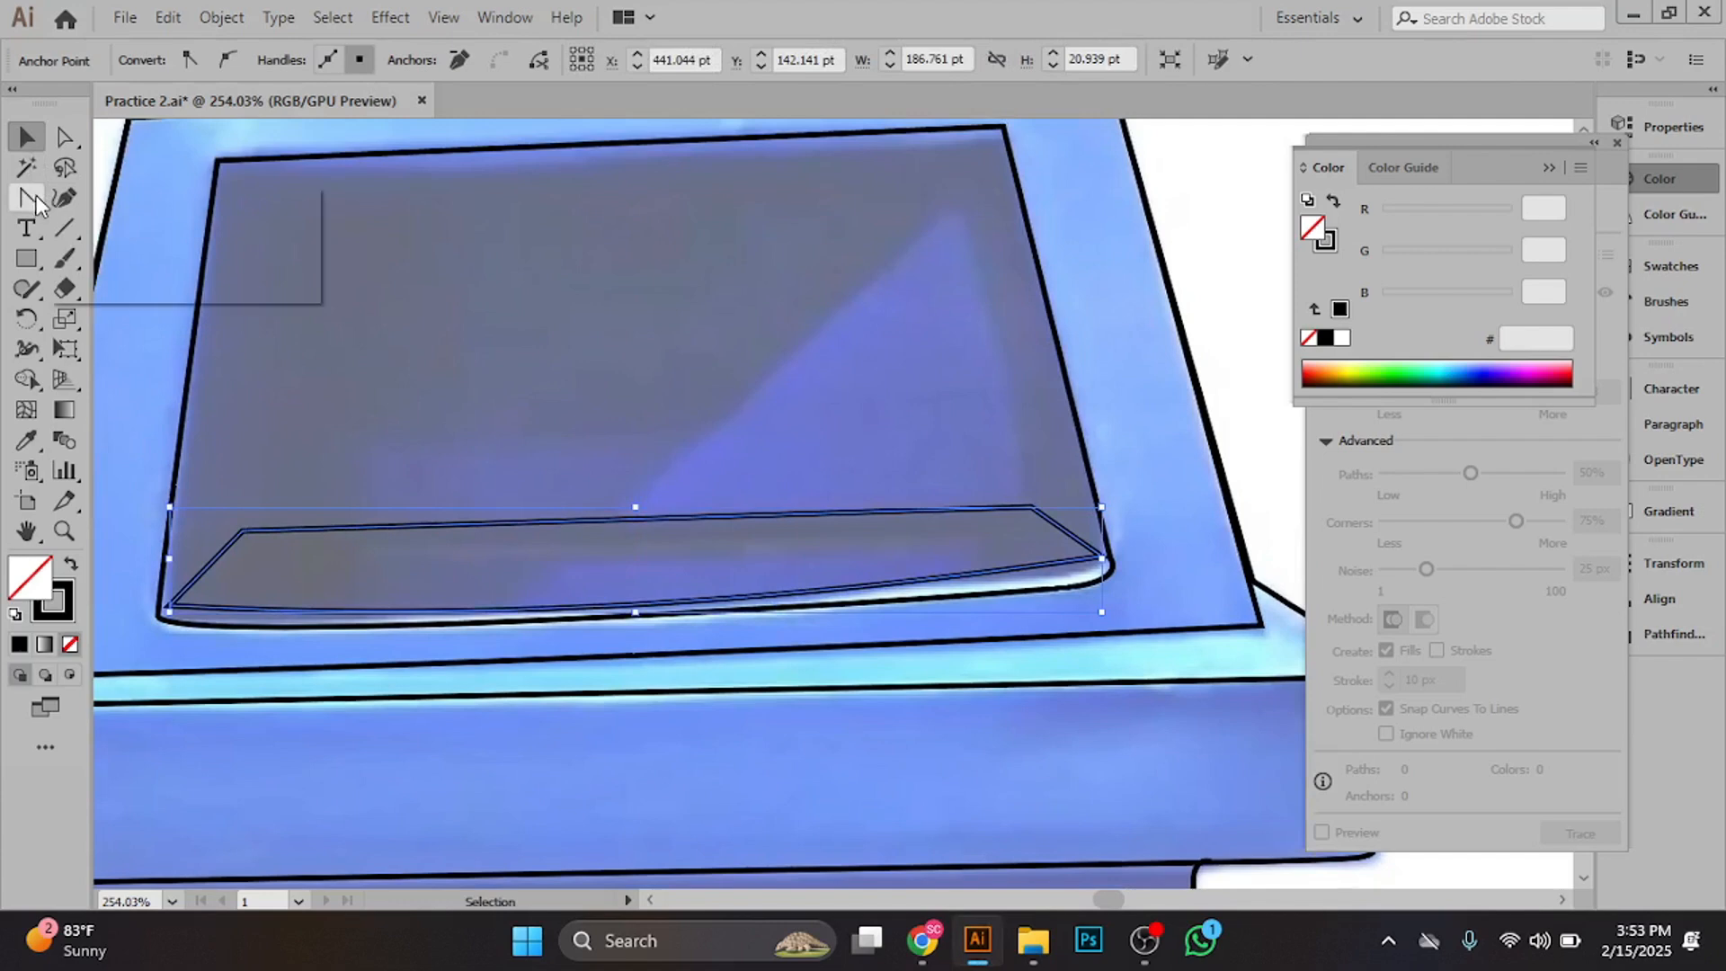
drag(36, 196, 101, 190)
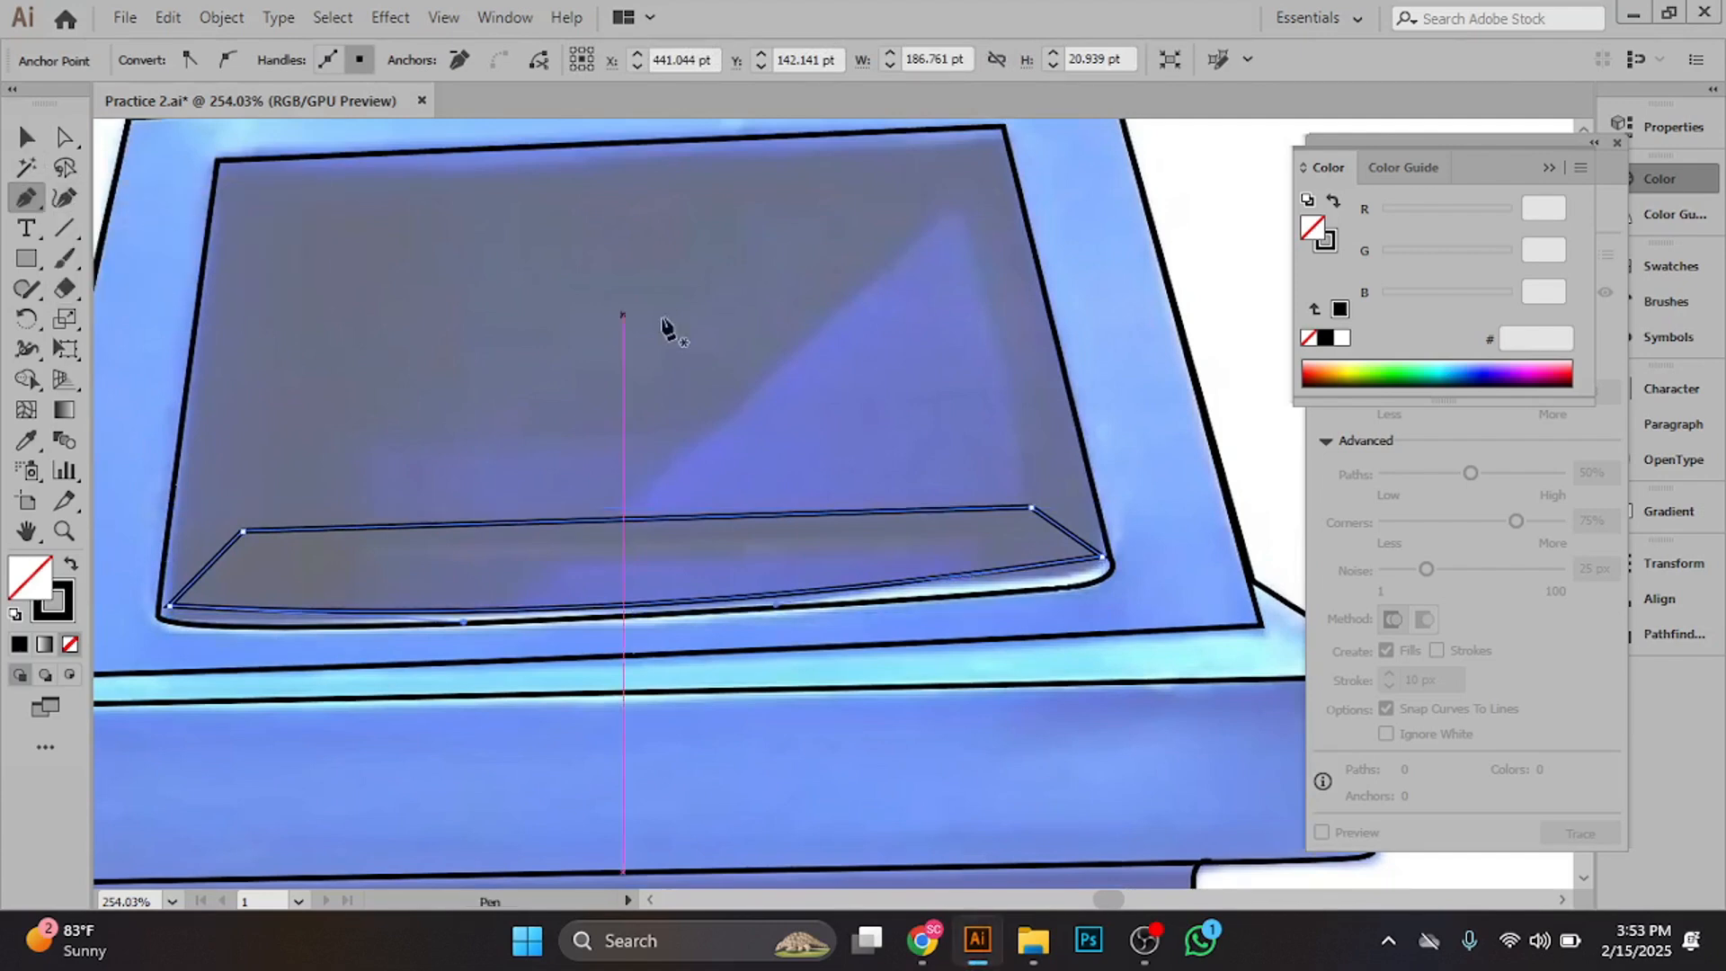
click(957, 210)
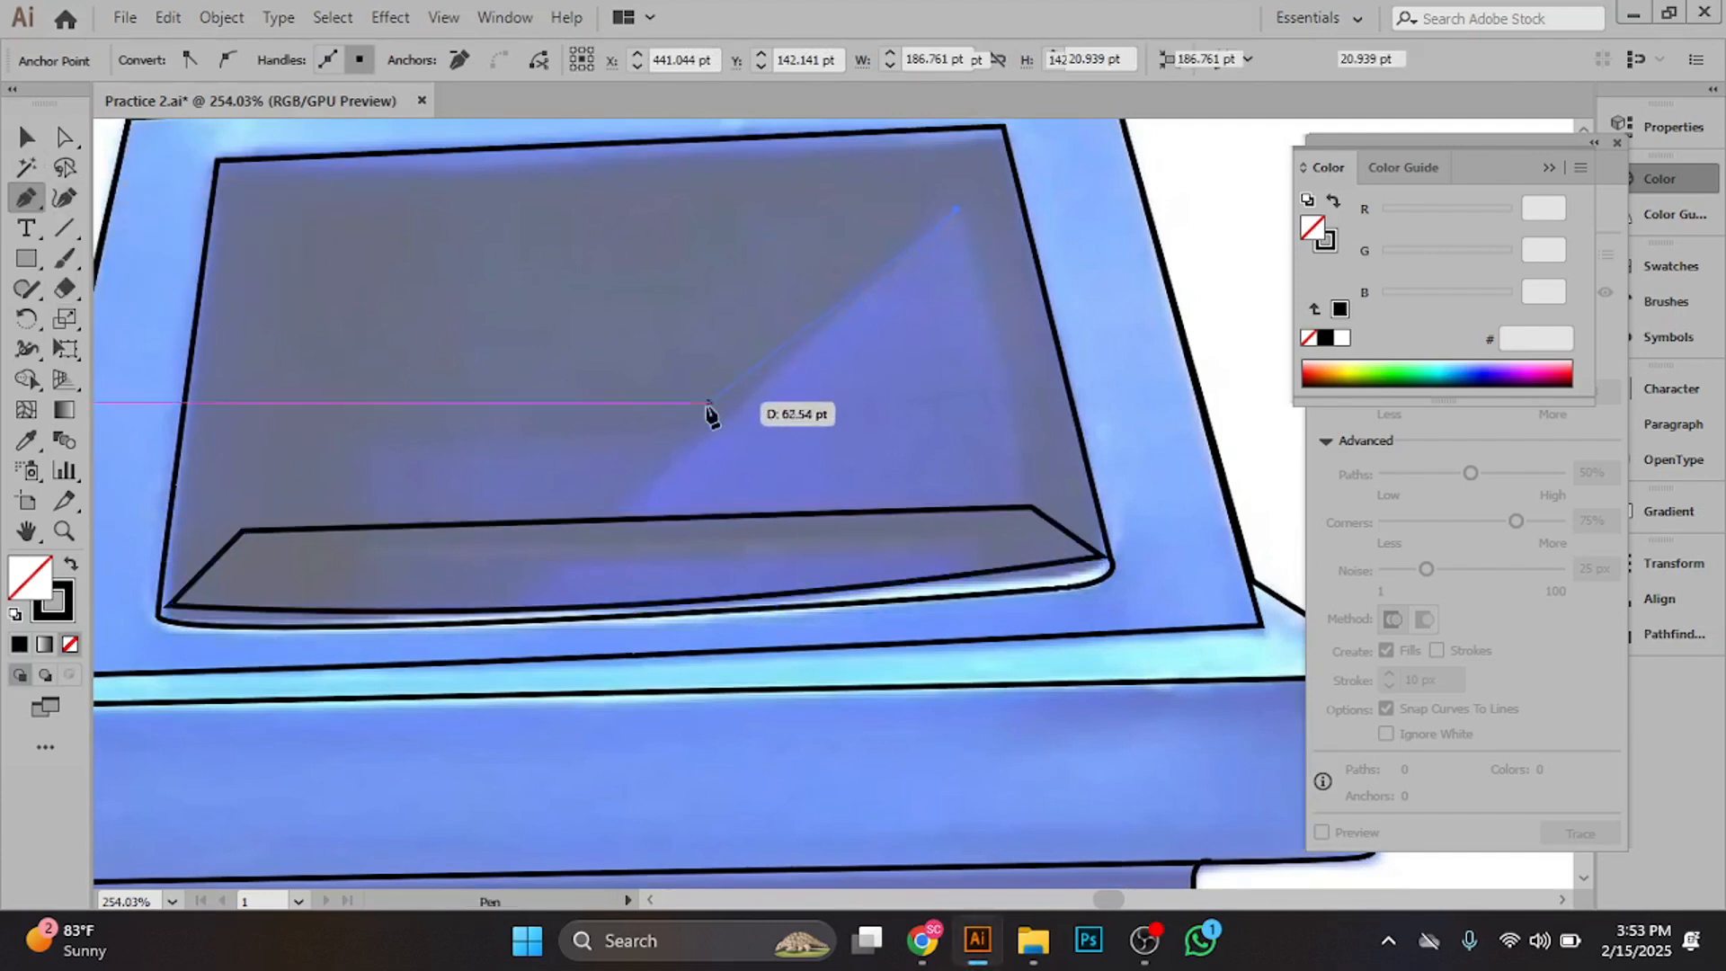
click(521, 598)
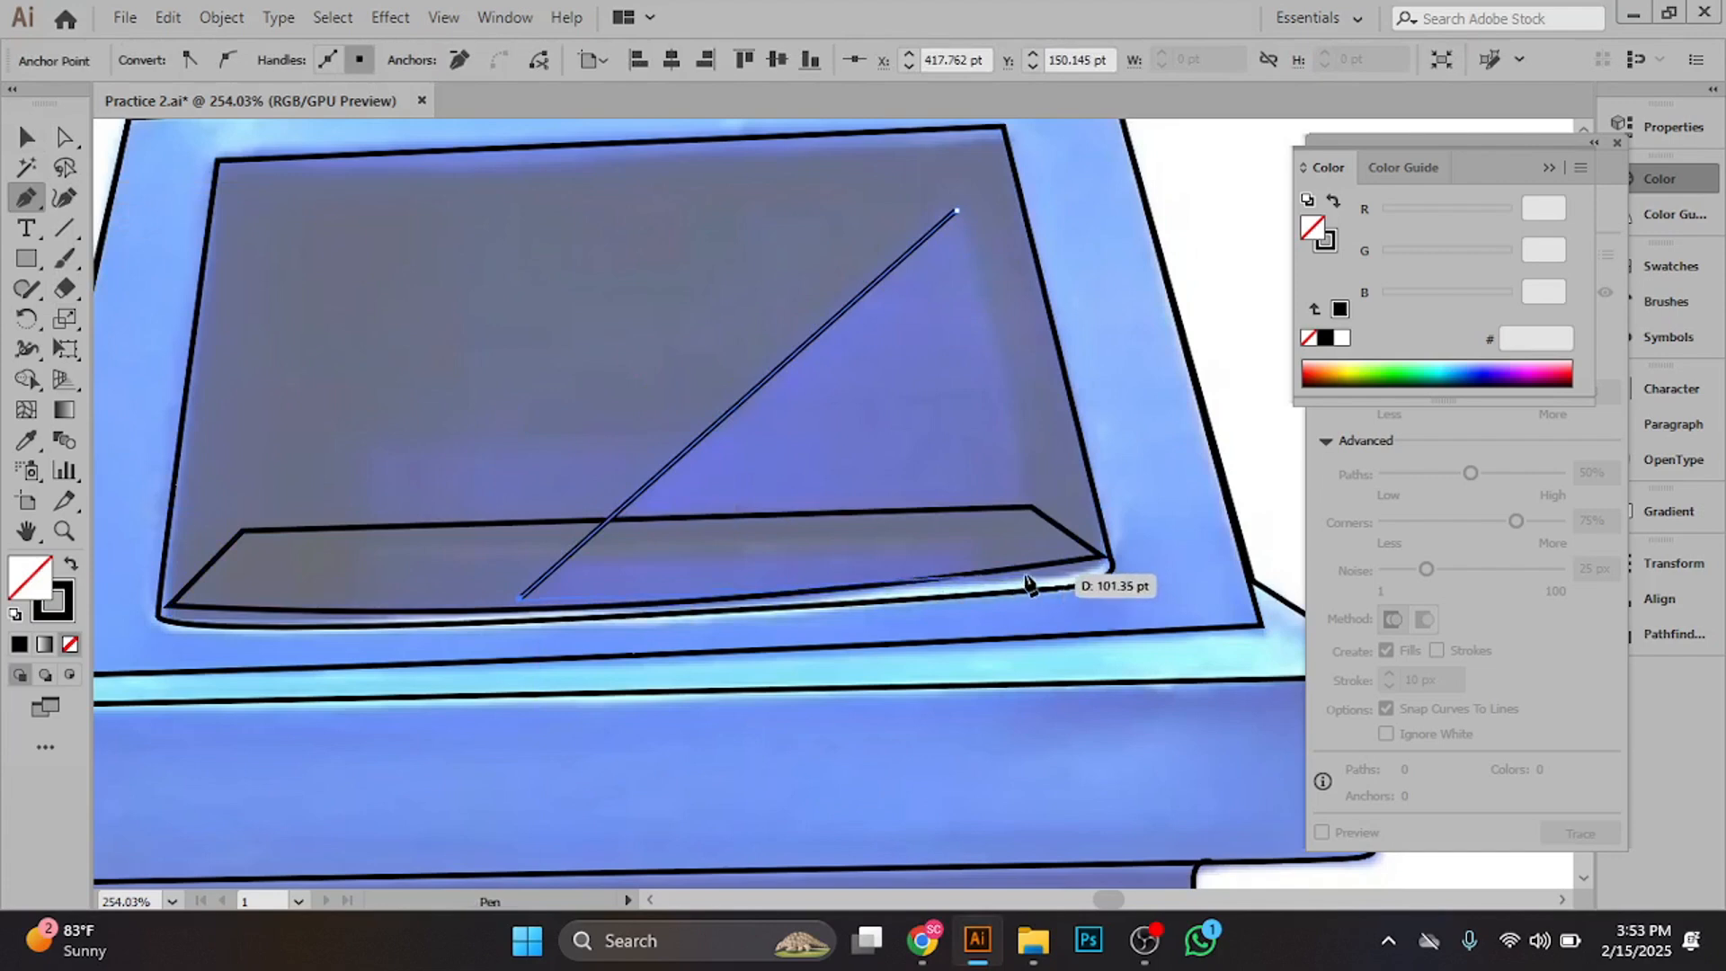
click(973, 573)
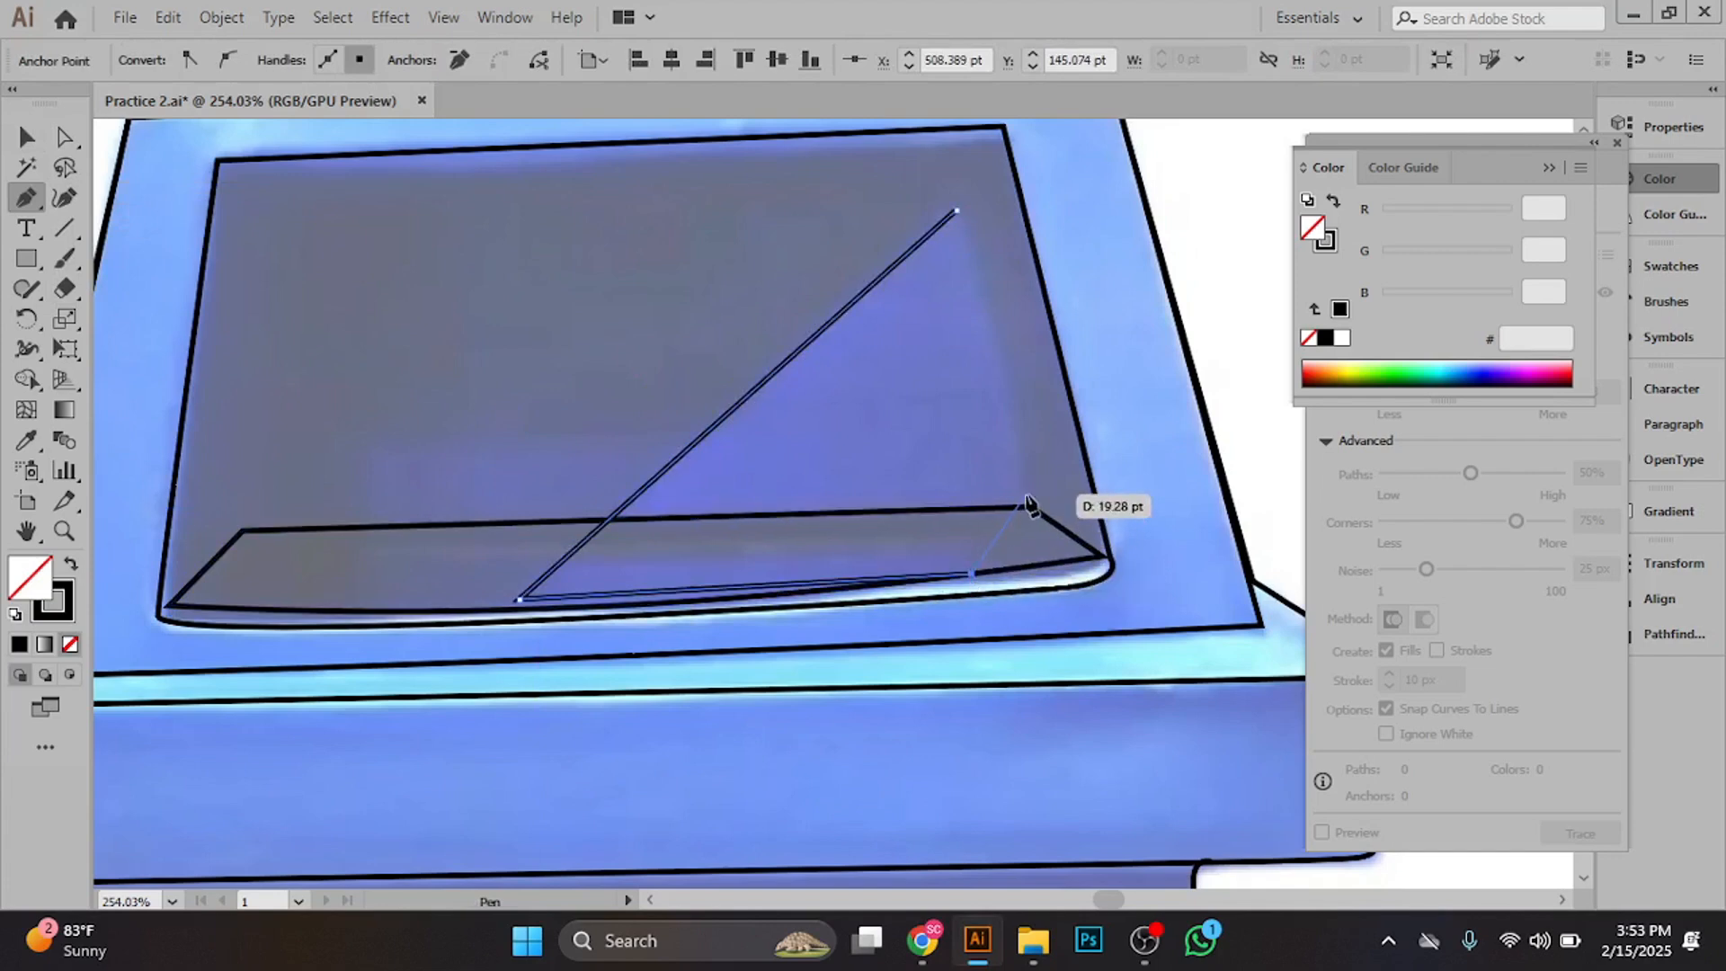
click(1025, 497)
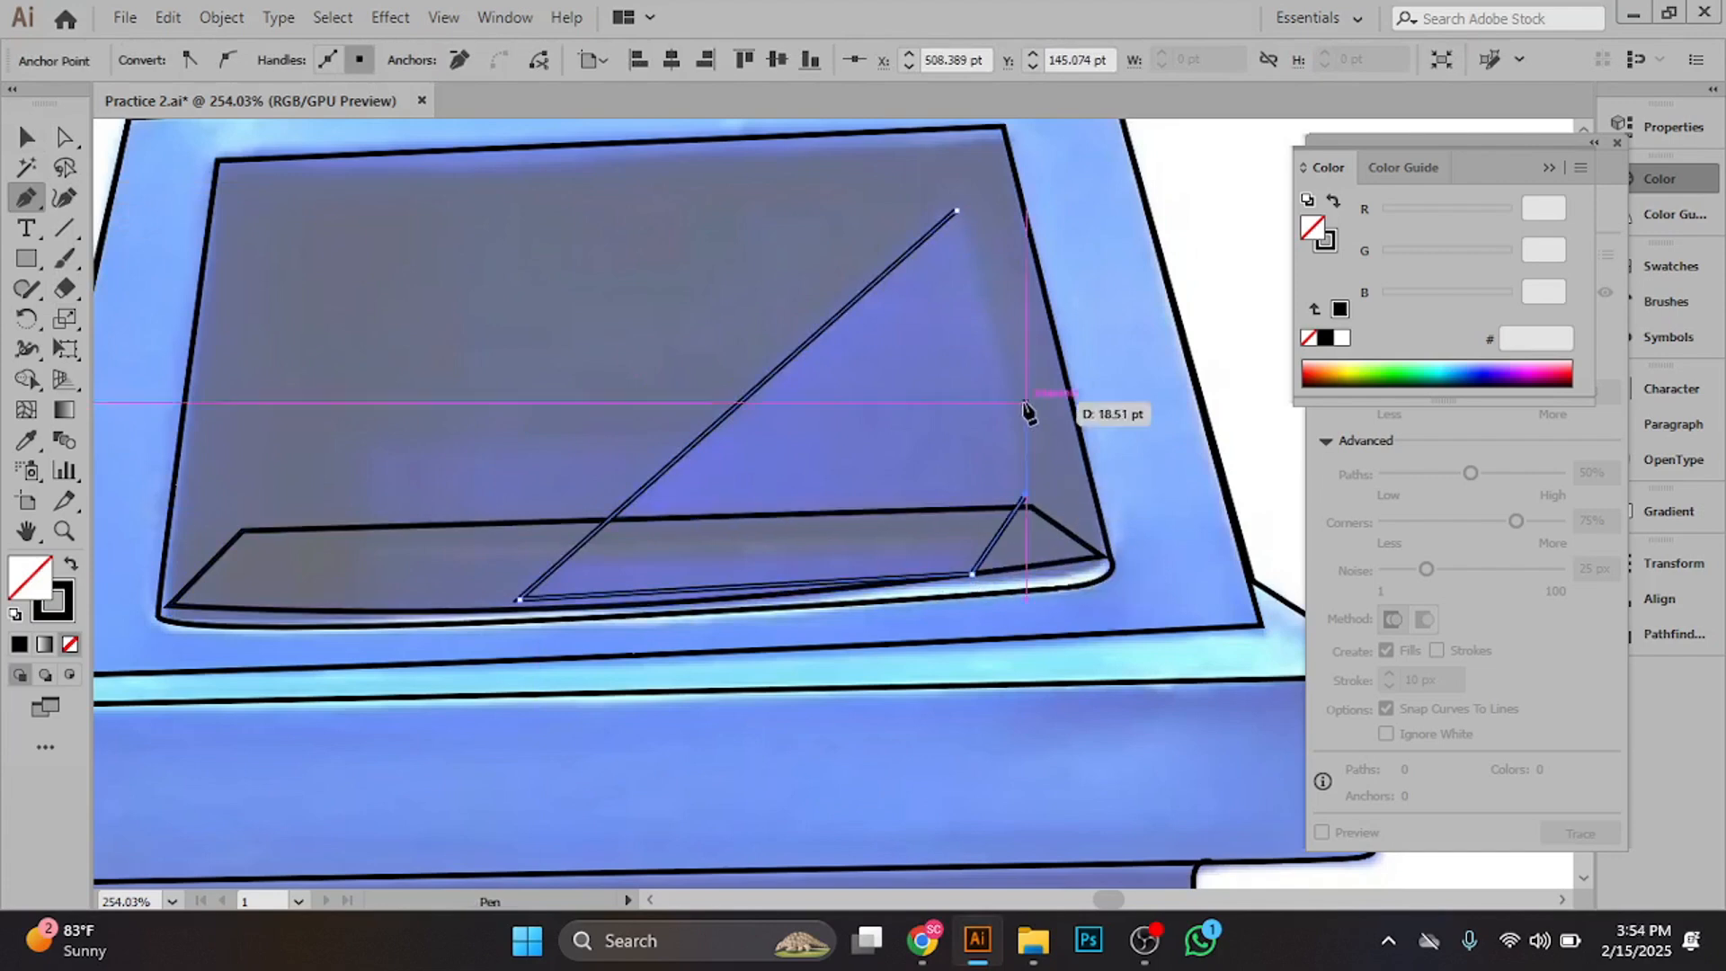
click(957, 210)
ctrl+click(940, 176)
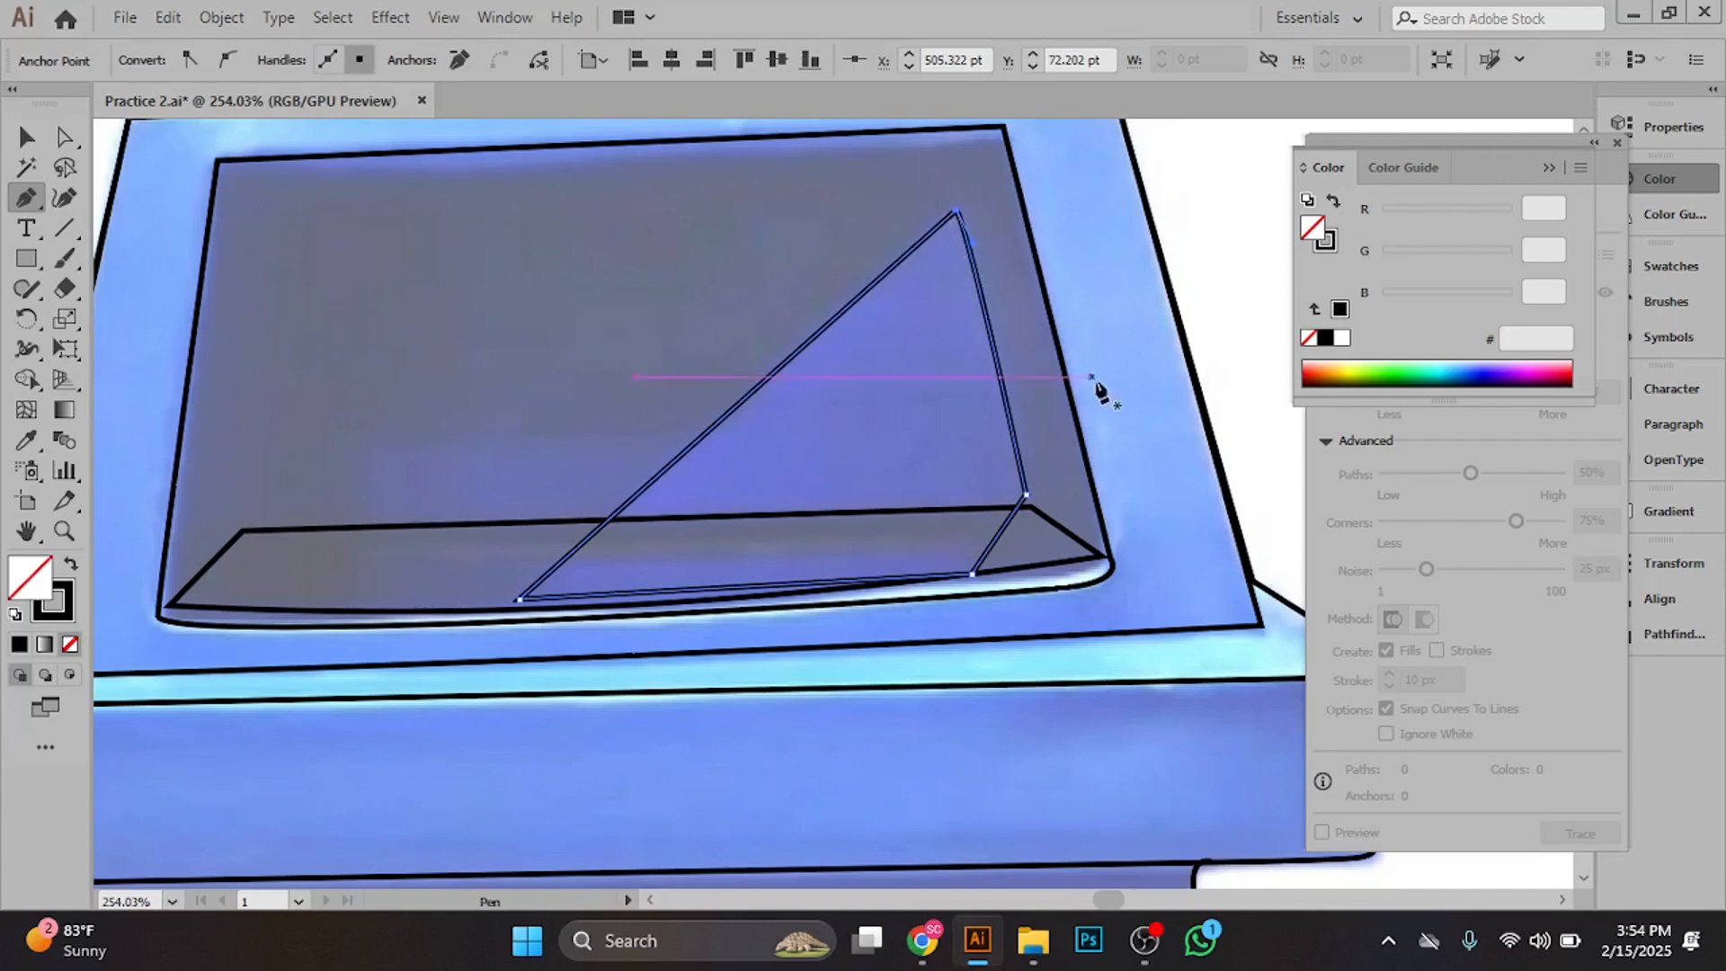
ctrl+alt+click(1050, 392)
- Deselect the triangular path and review the traced lines over the whole bin
drag(892, 395, 847, 466)
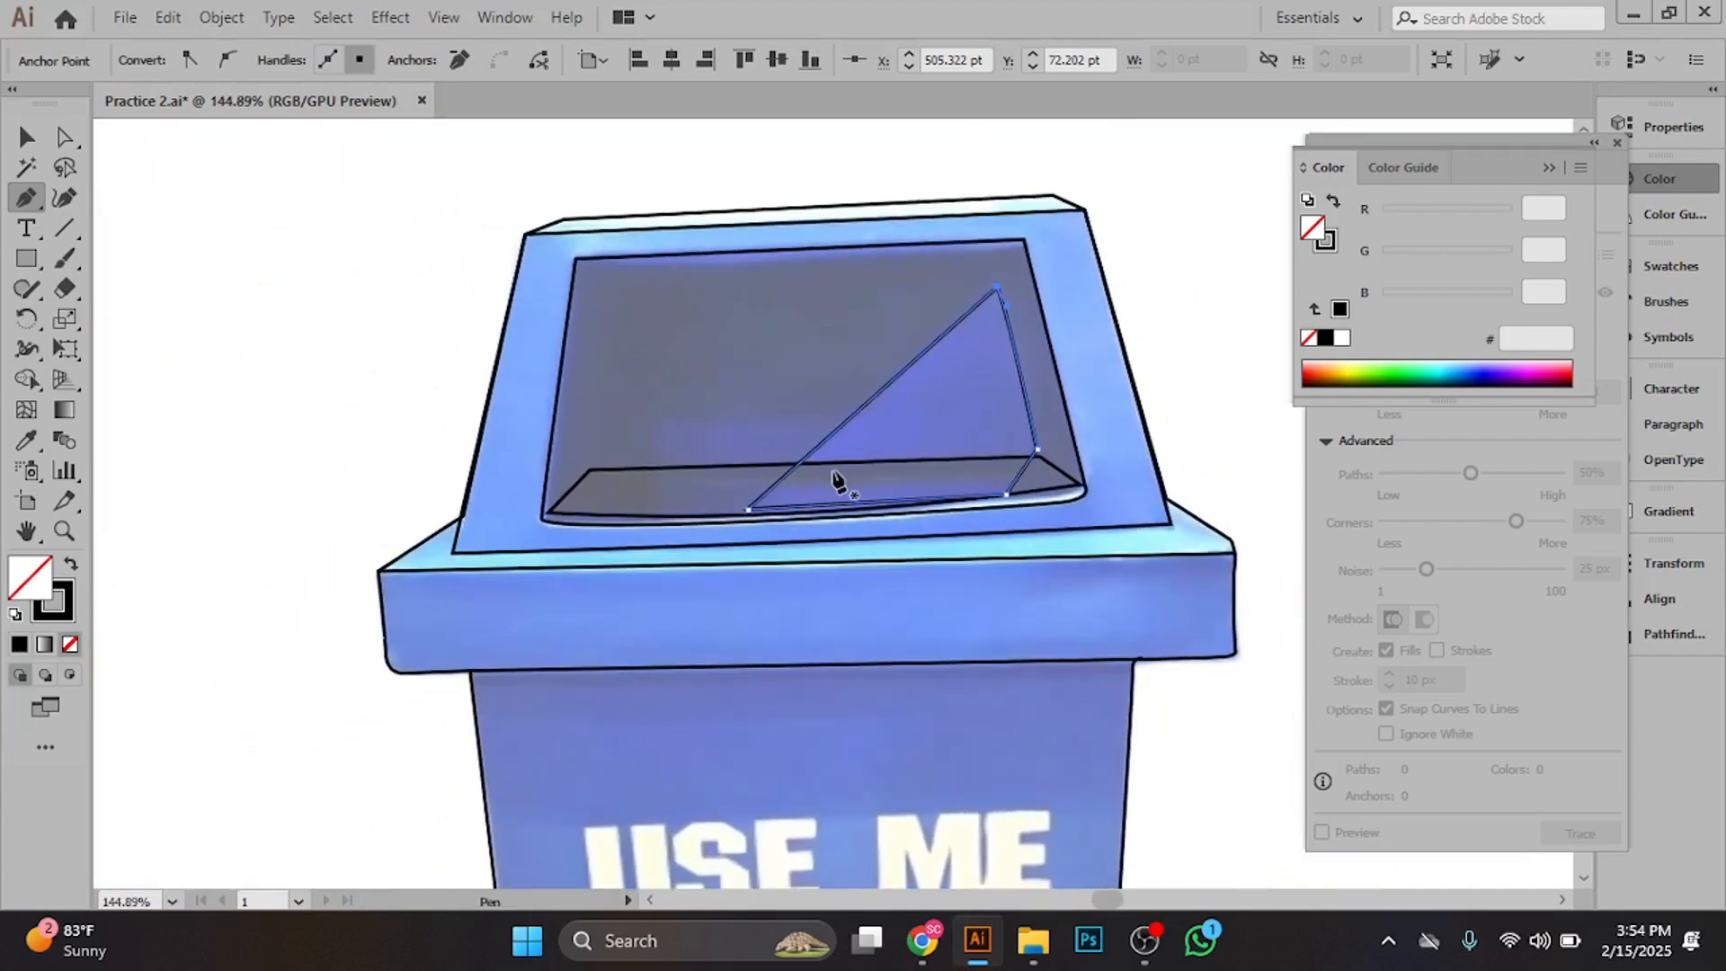
click(26, 137)
click(1266, 490)
drag(1221, 470, 995, 377)
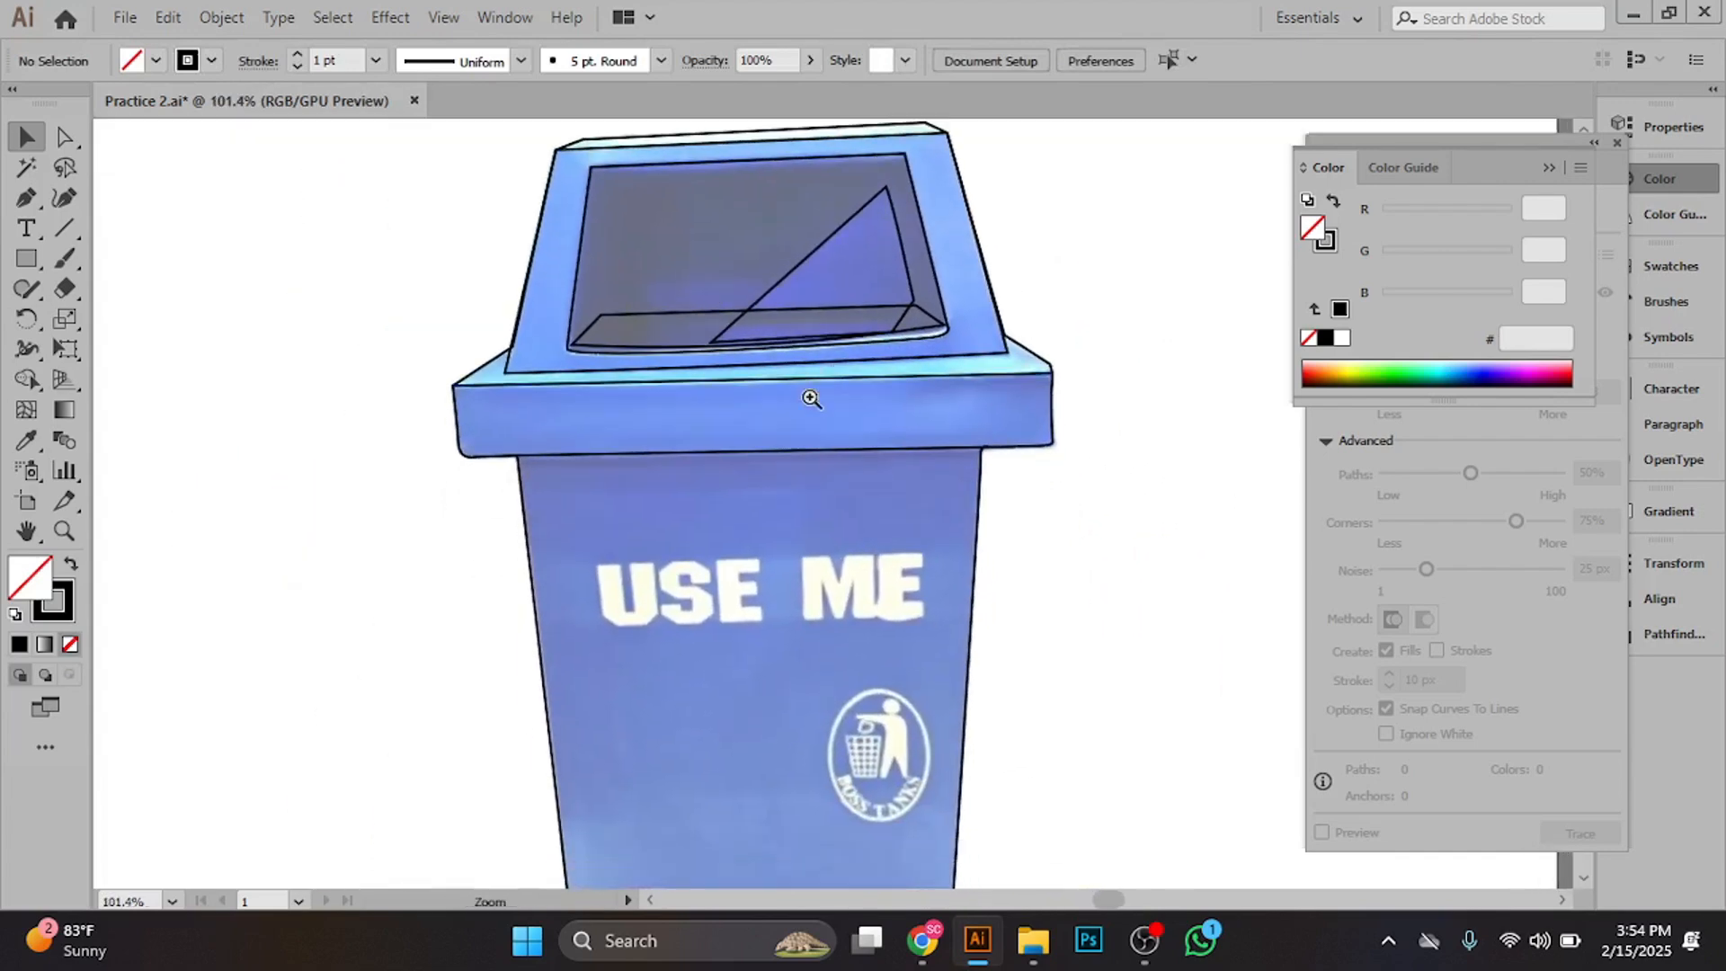
drag(809, 393, 813, 435)
scroll(1112, 576, down, 3)
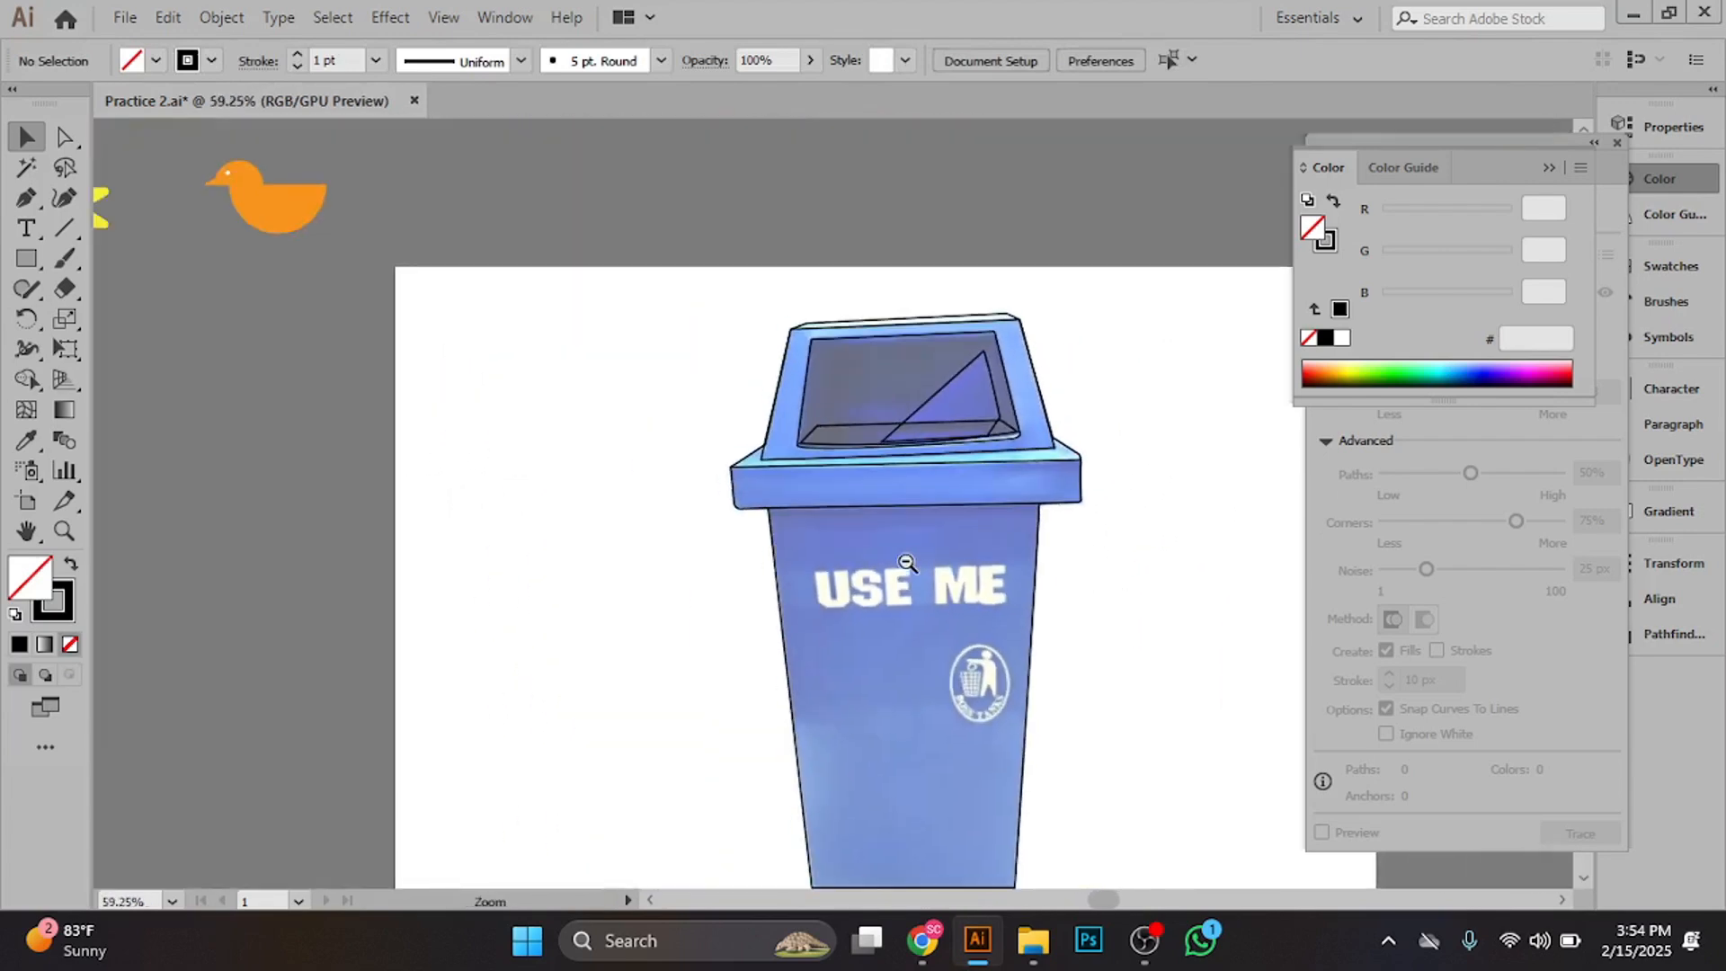
drag(1037, 678, 731, 545)
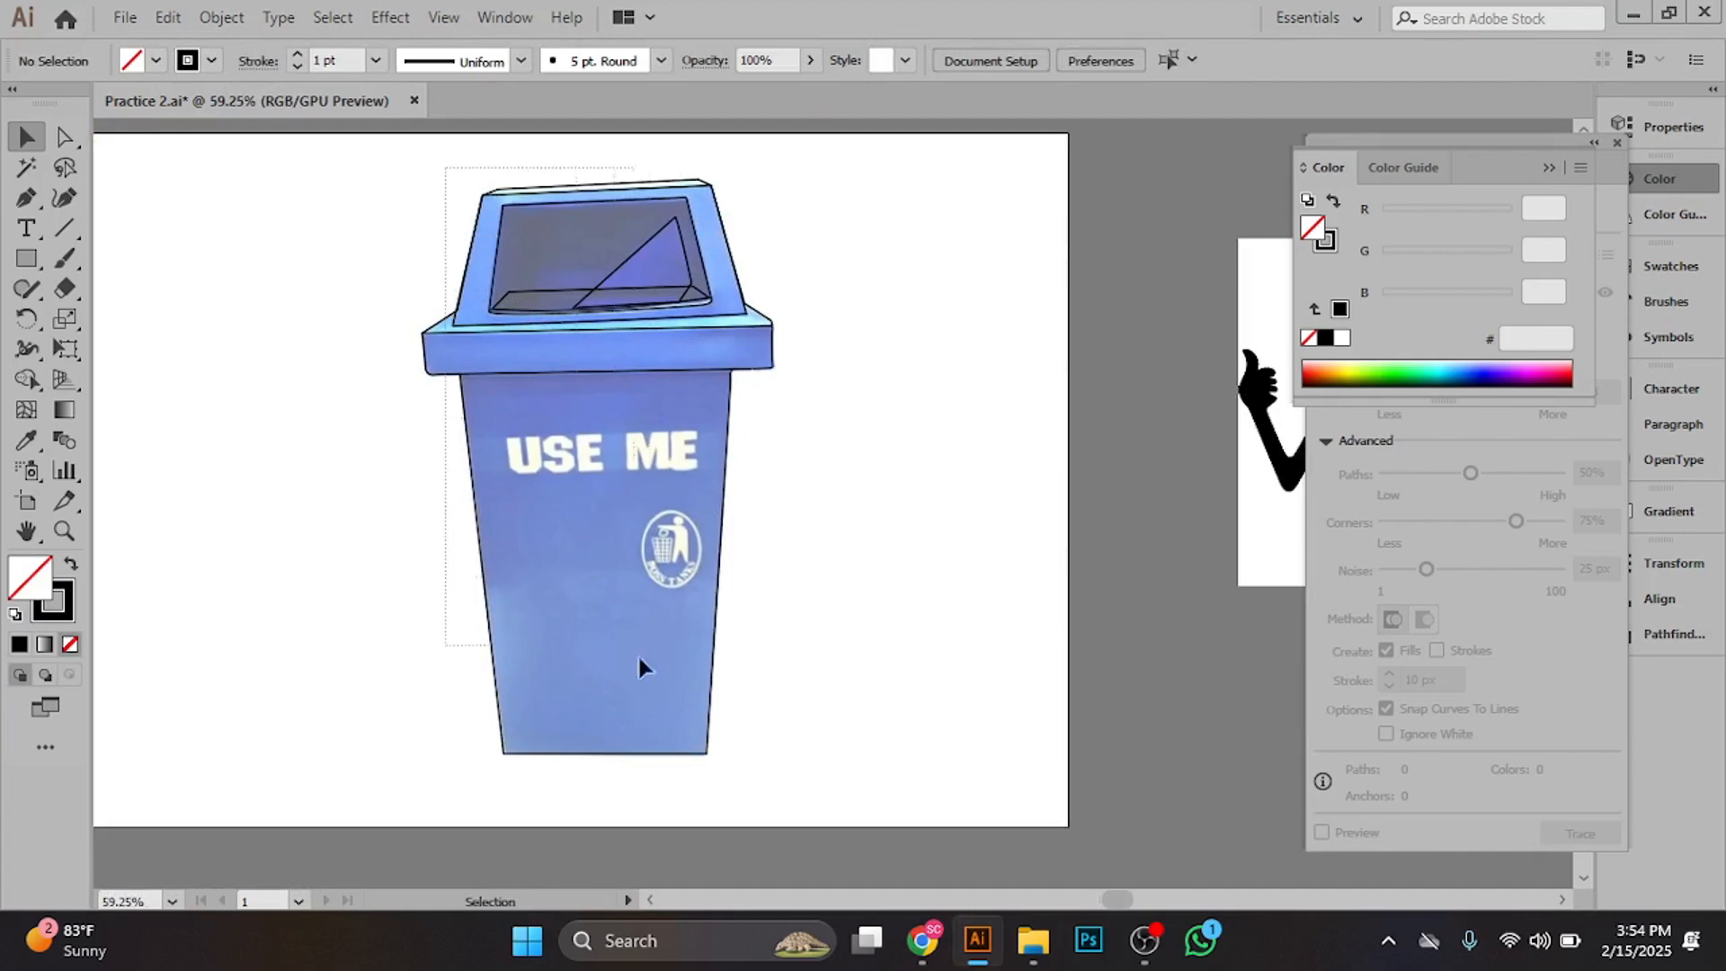
- Select all the traced dustbin paths and move them sideways off the photo, placing the line drawing directly beside it
click(641, 667)
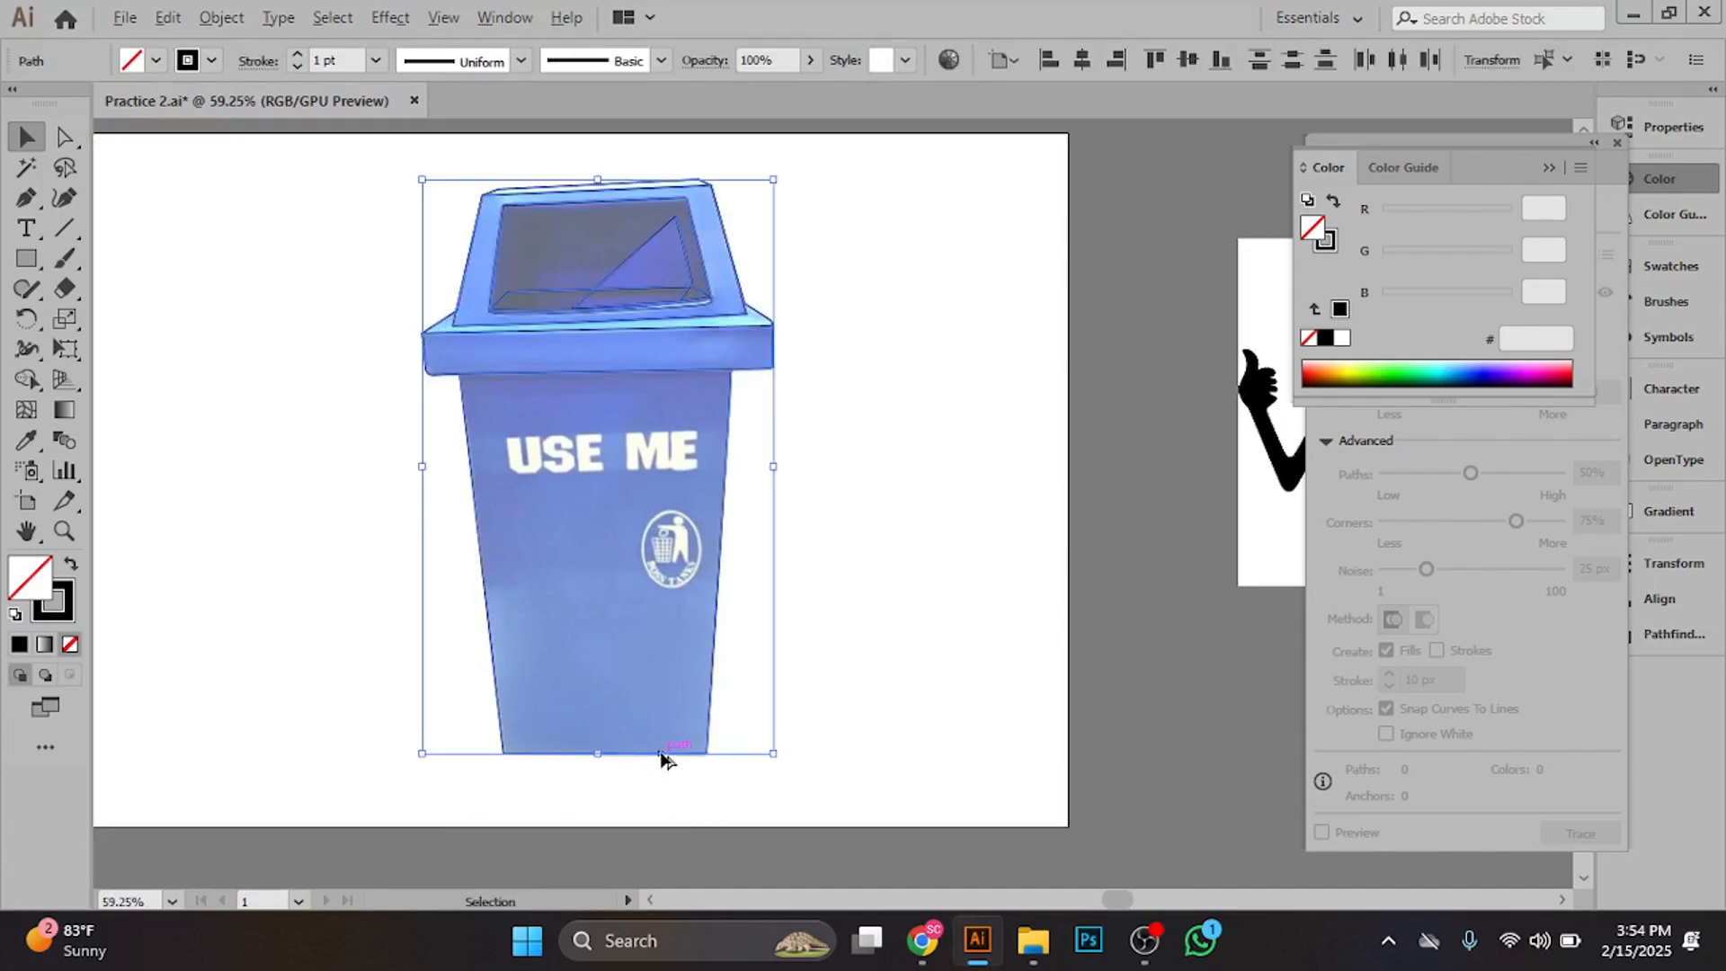
drag(663, 755, 1088, 725)
key(ctrl+z)
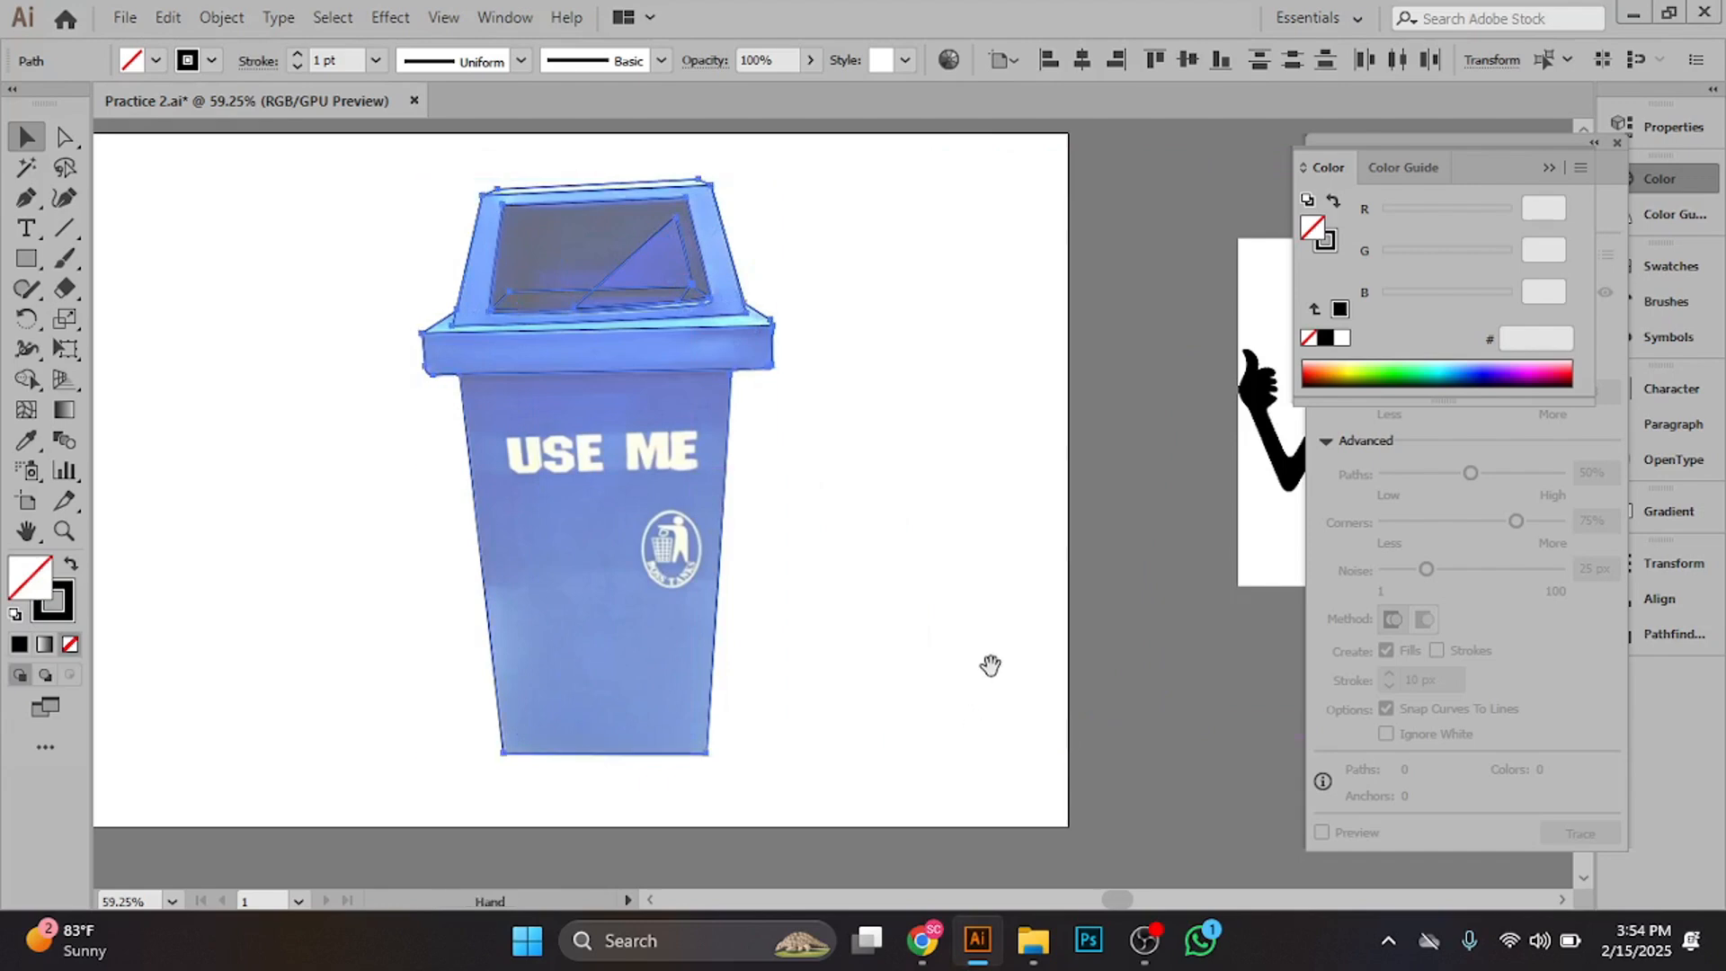
scroll(990, 665, down, 2)
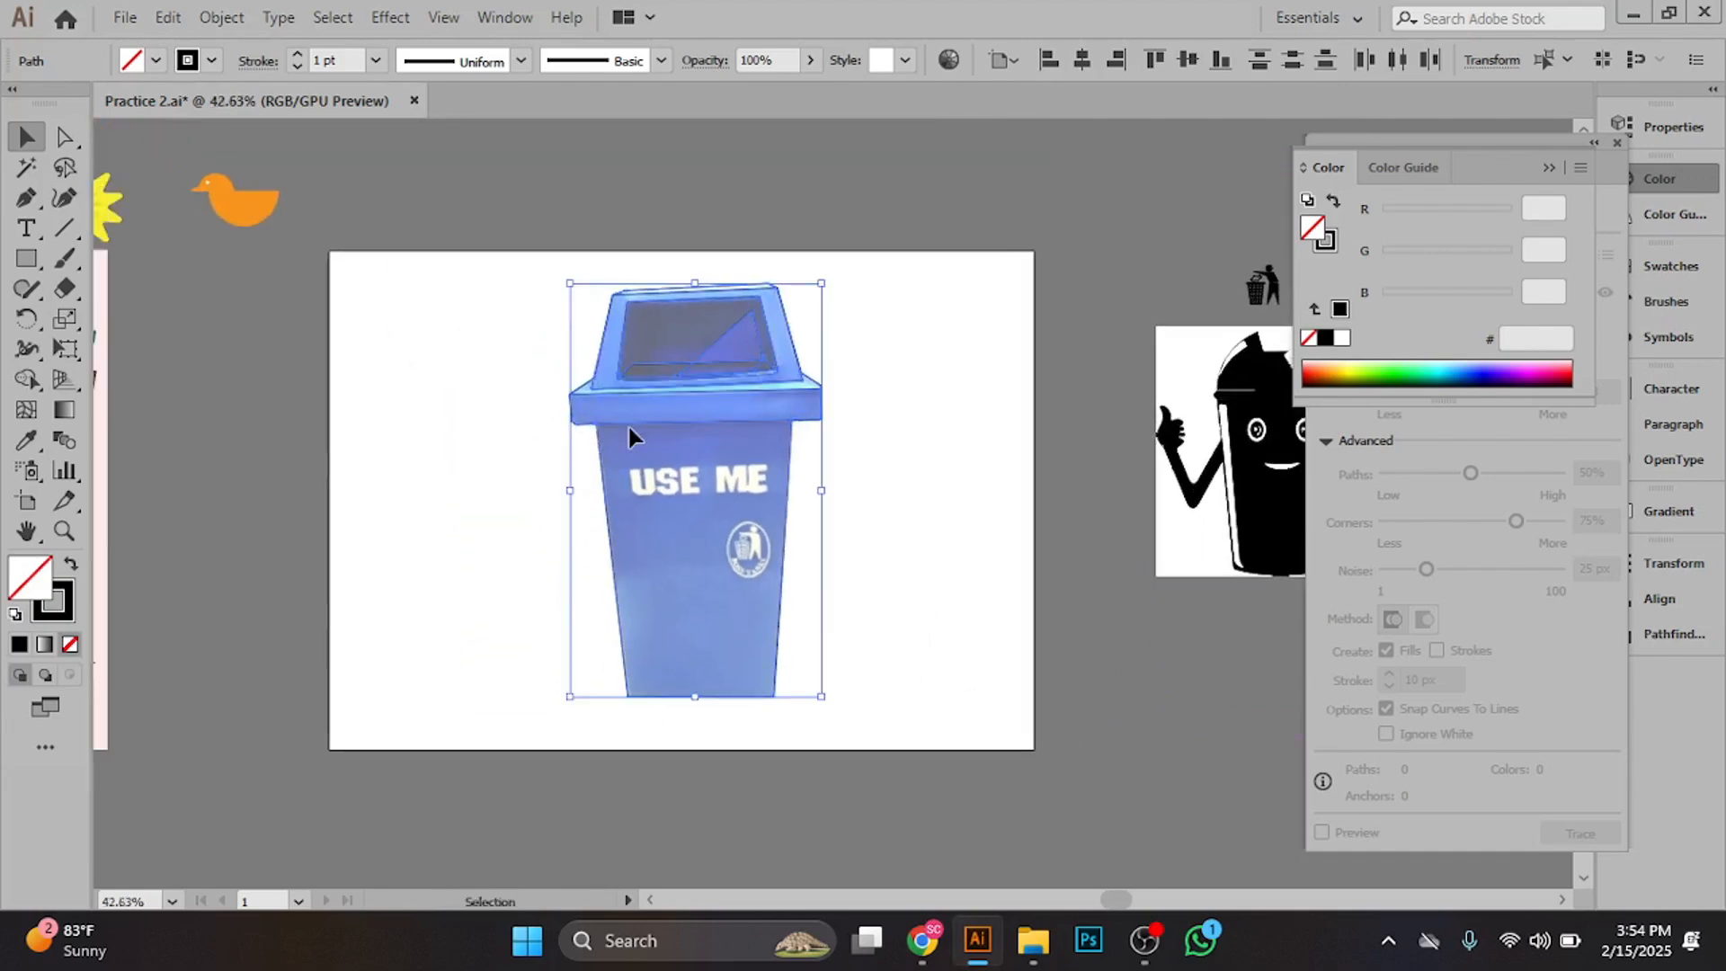
drag(499, 301, 1013, 684)
click(463, 571)
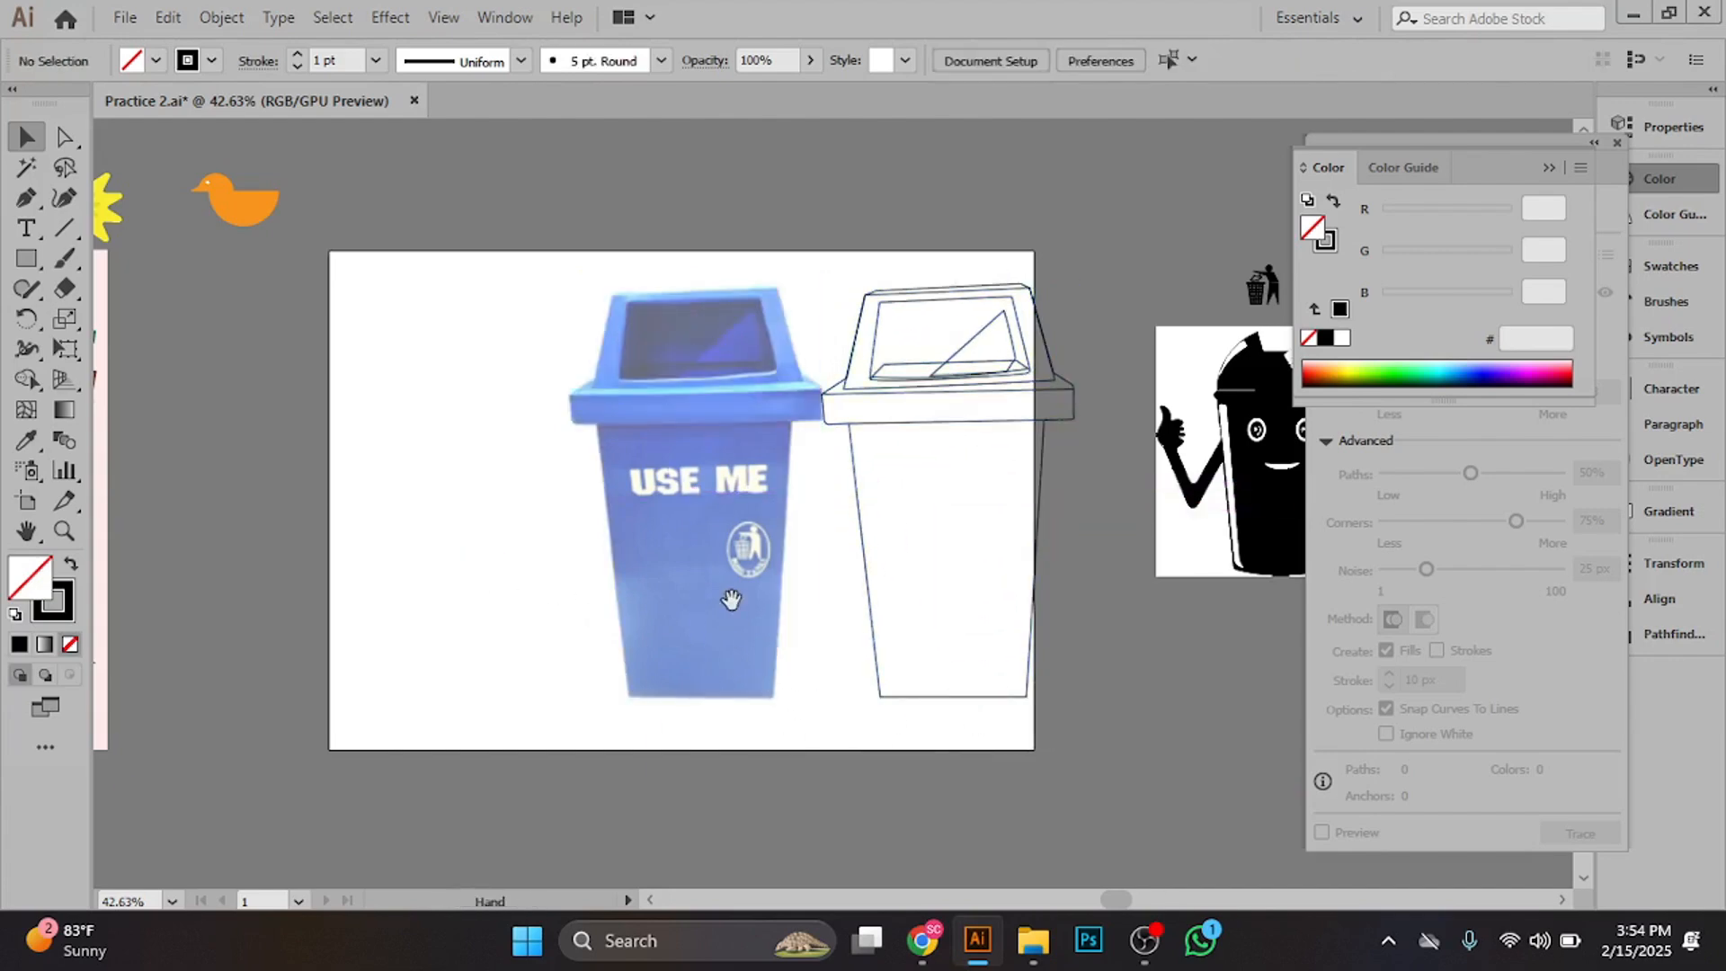
scroll(717, 486, up, 5)
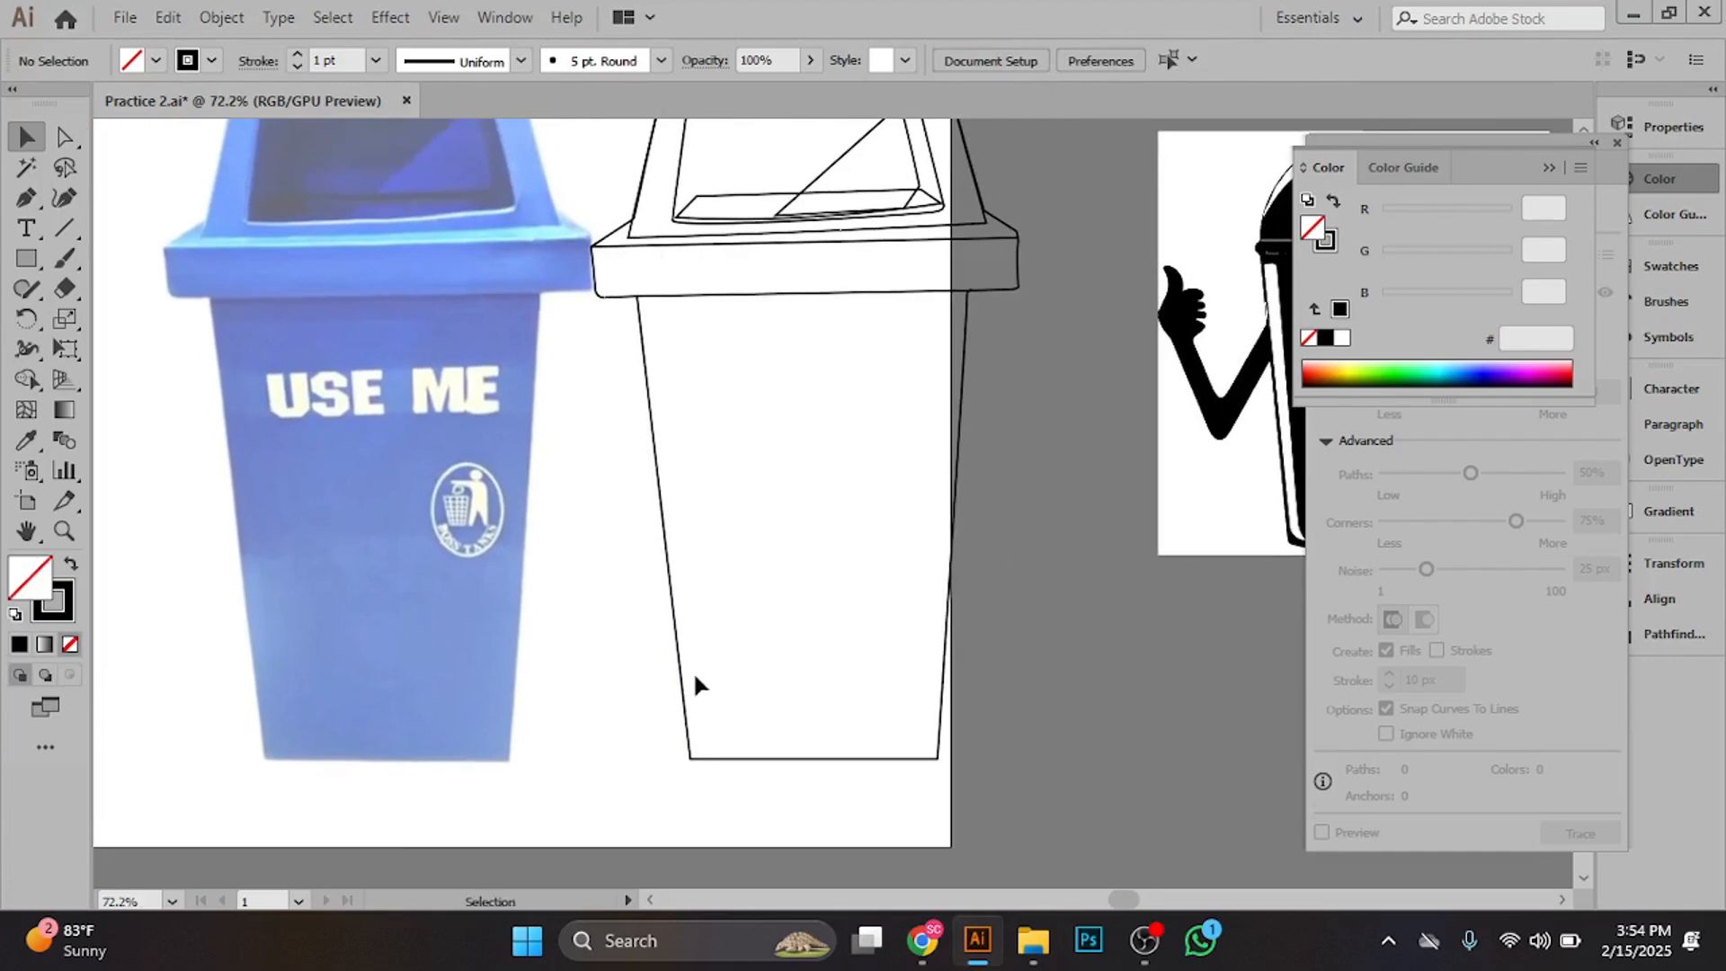
click(678, 671)
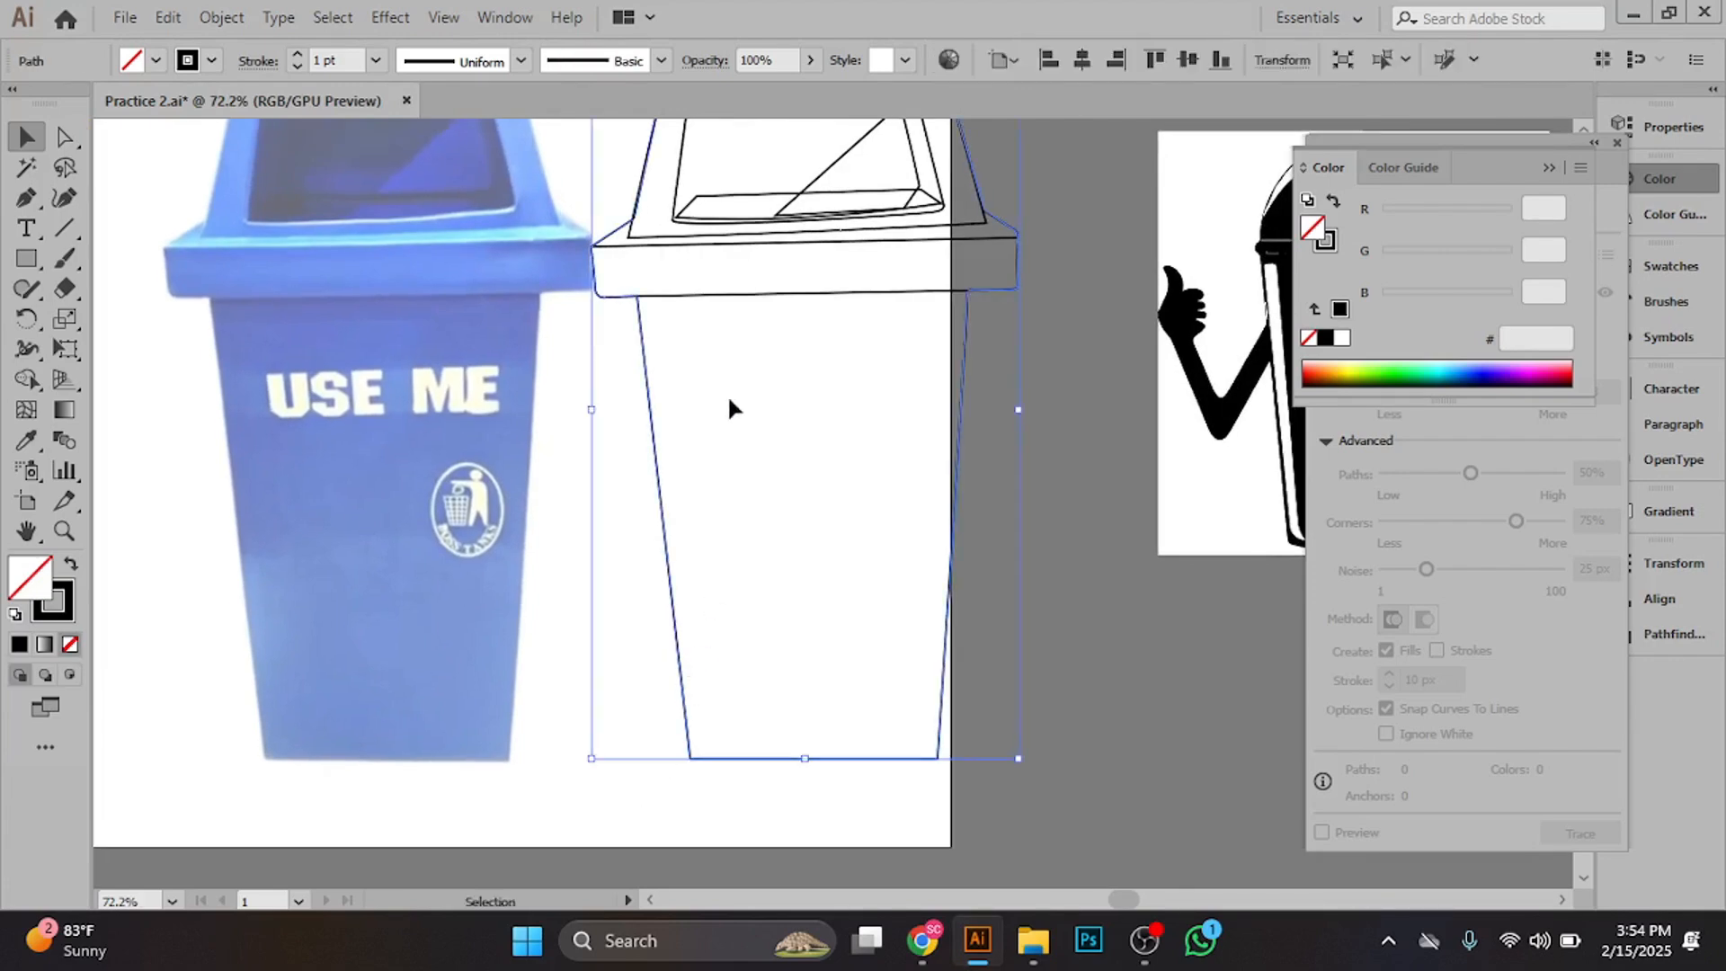
click(660, 354)
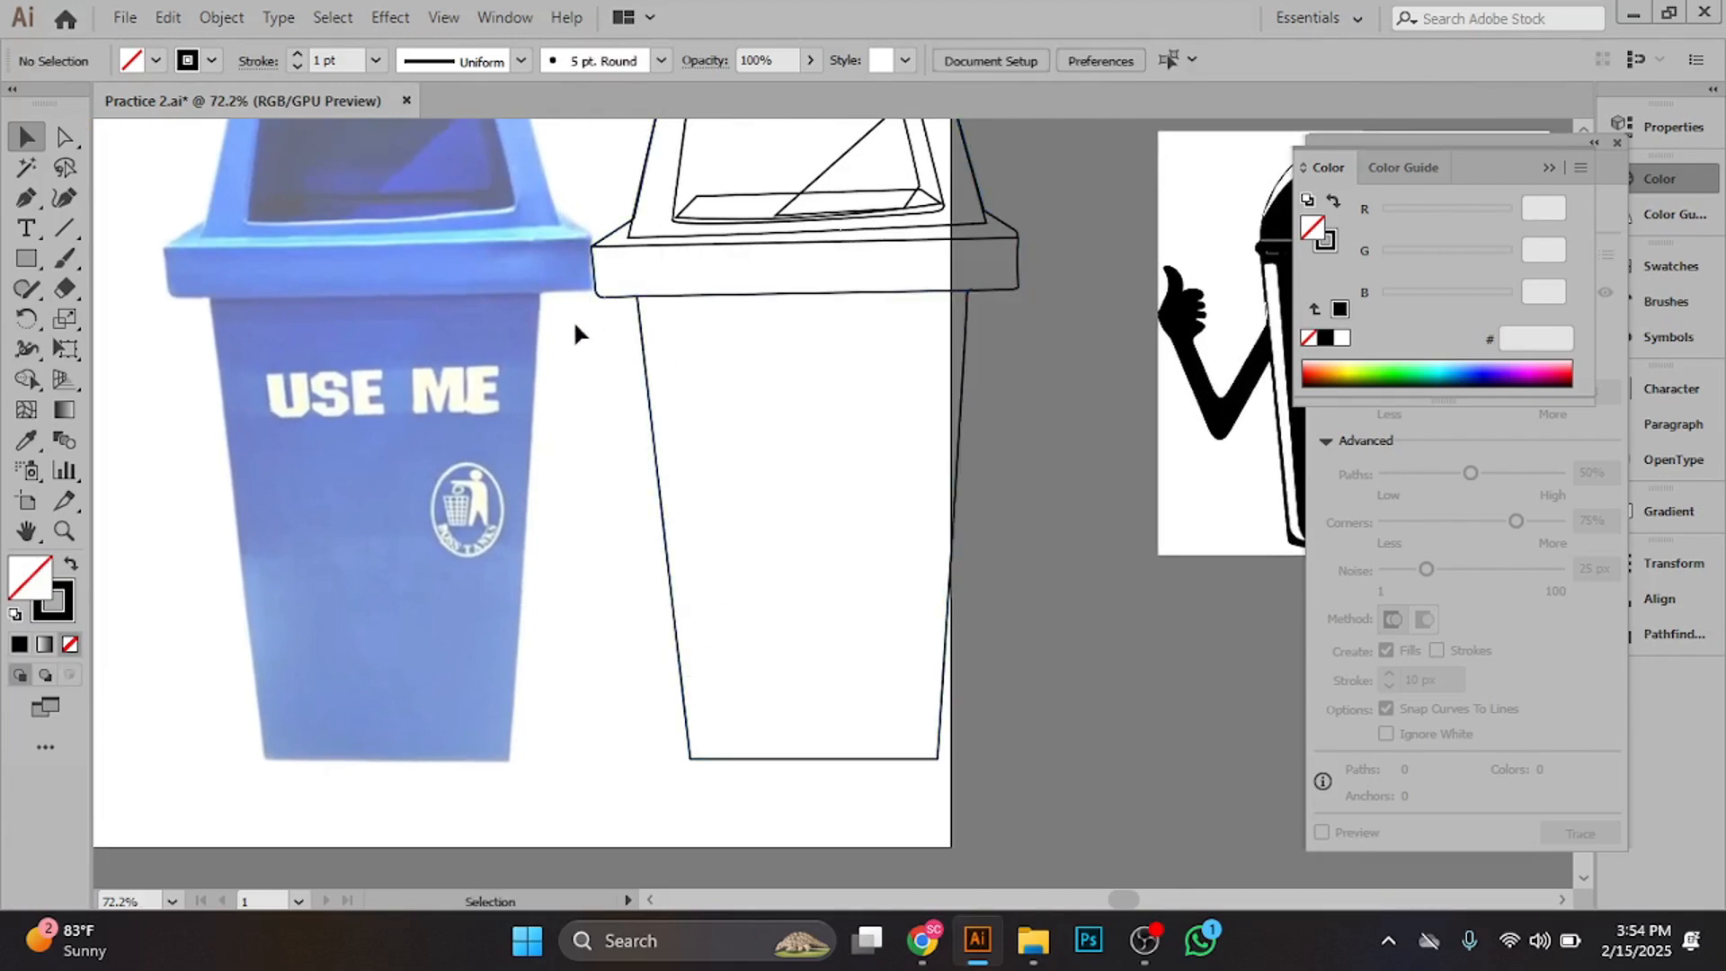
scroll(899, 395, down, 4)
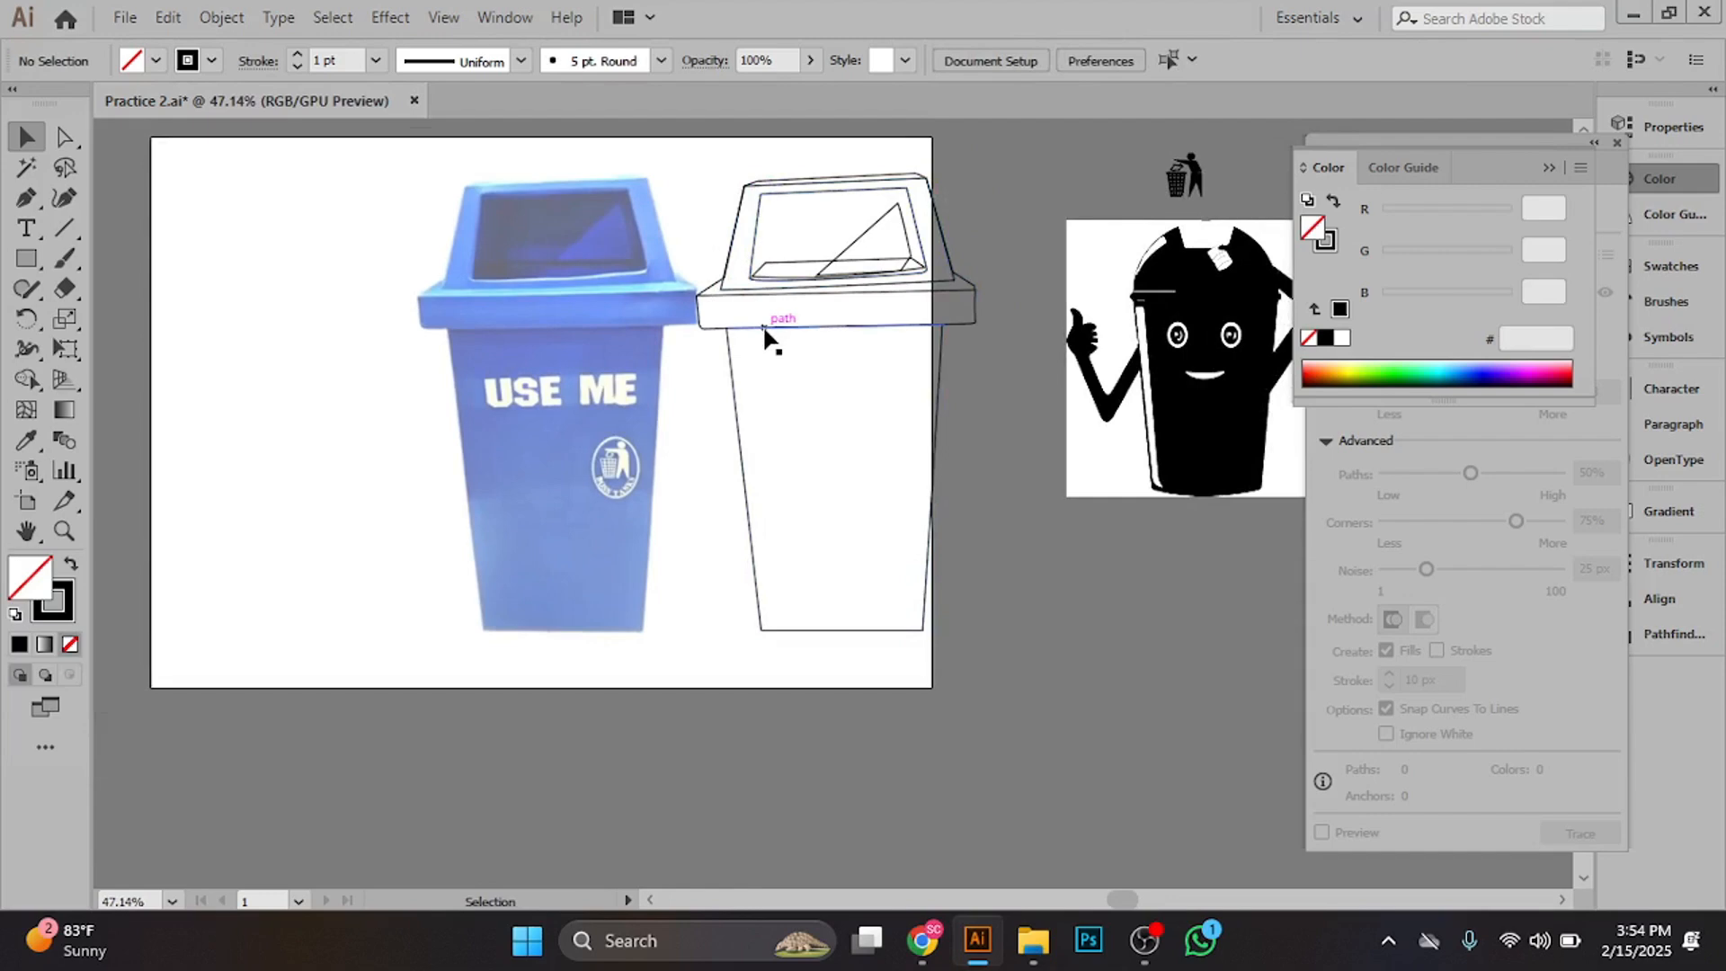
- Build separate regions from the whole line drawing with the Shape Builder tool, working on the lid and the opening's ledge areas
click(724, 454)
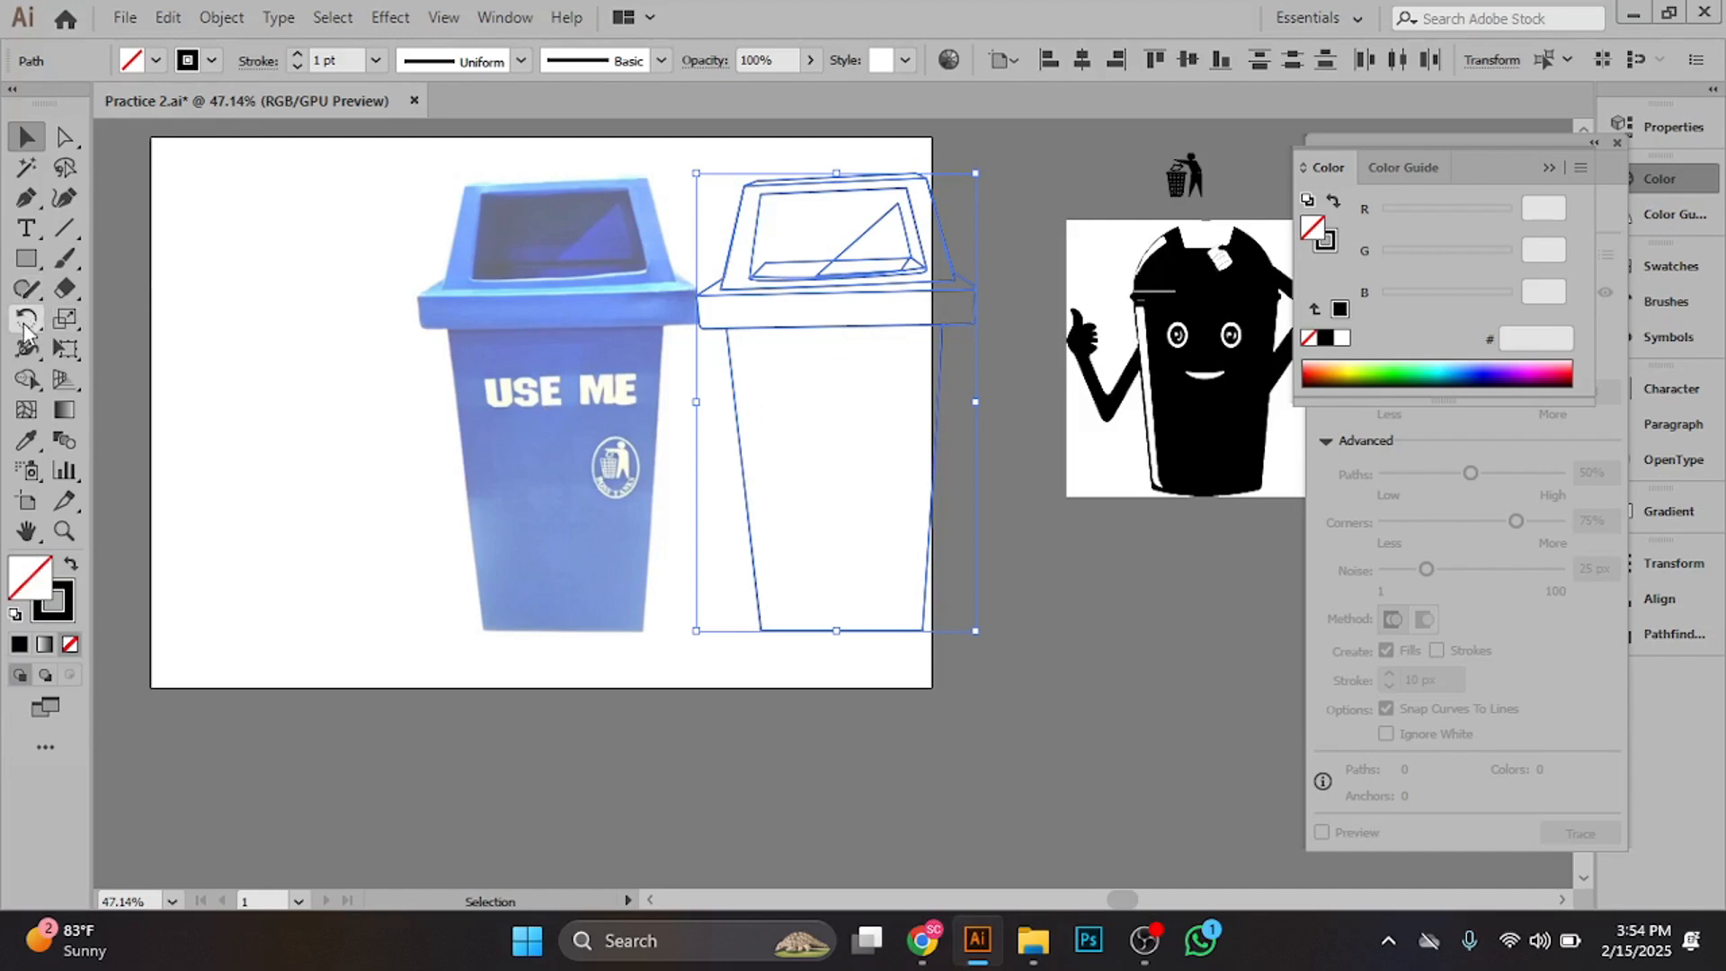
click(27, 380)
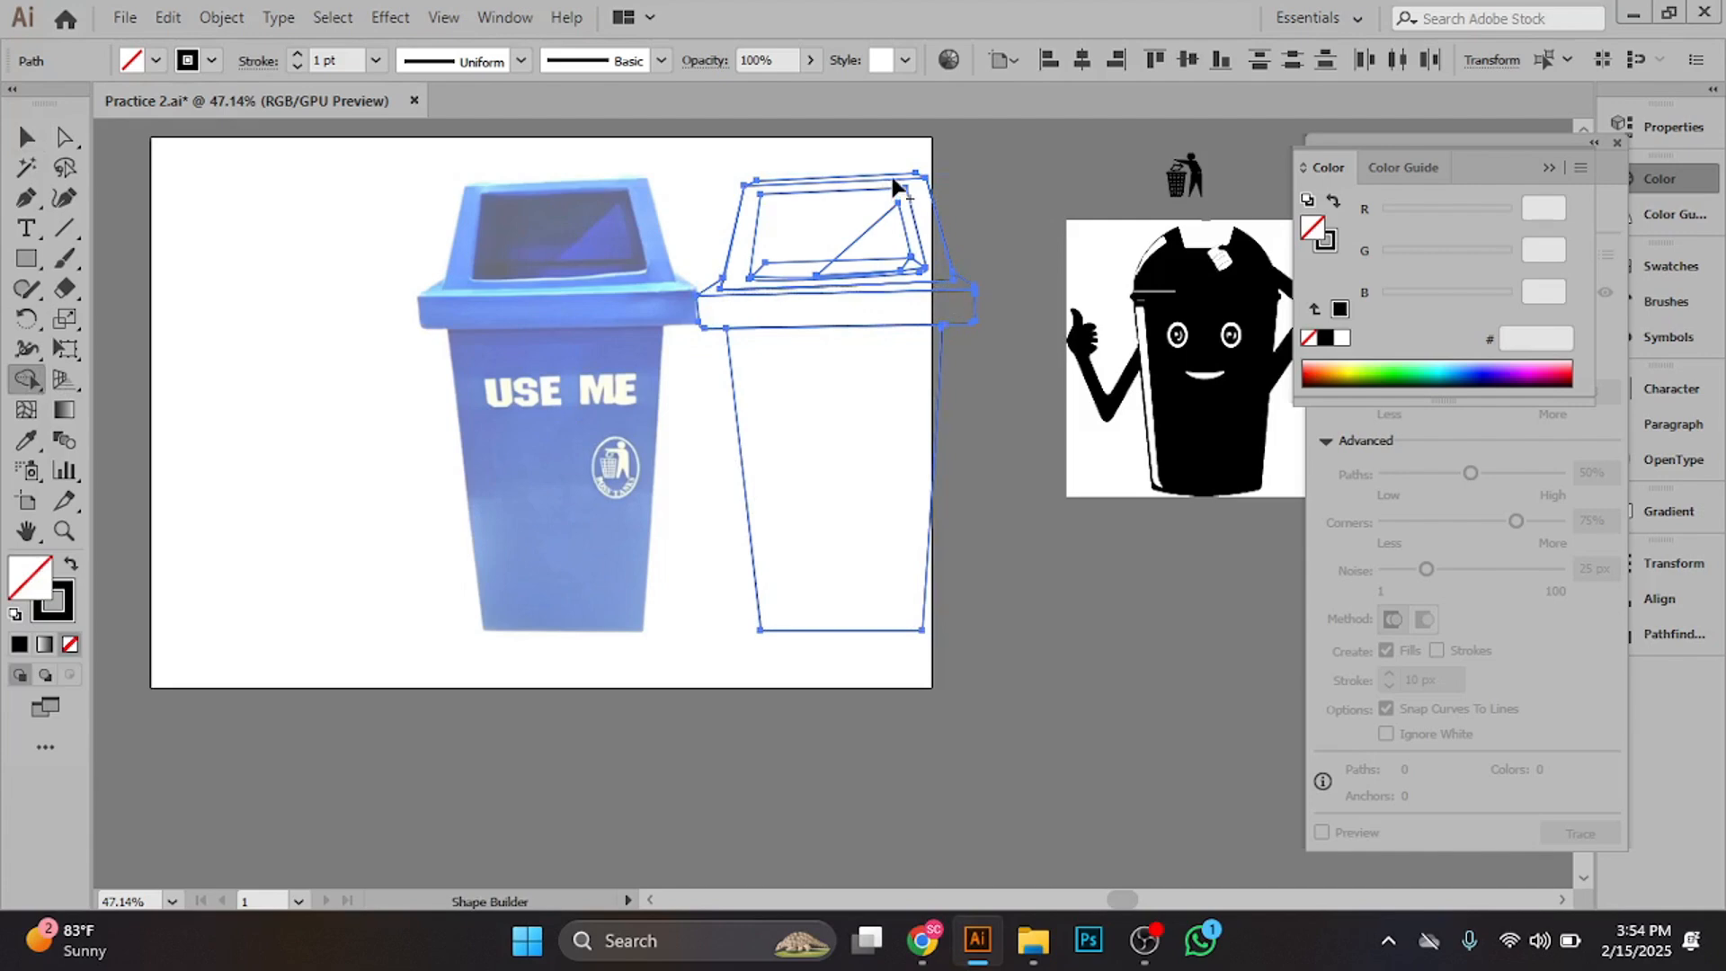
alt+scroll(789, 153, up, 4)
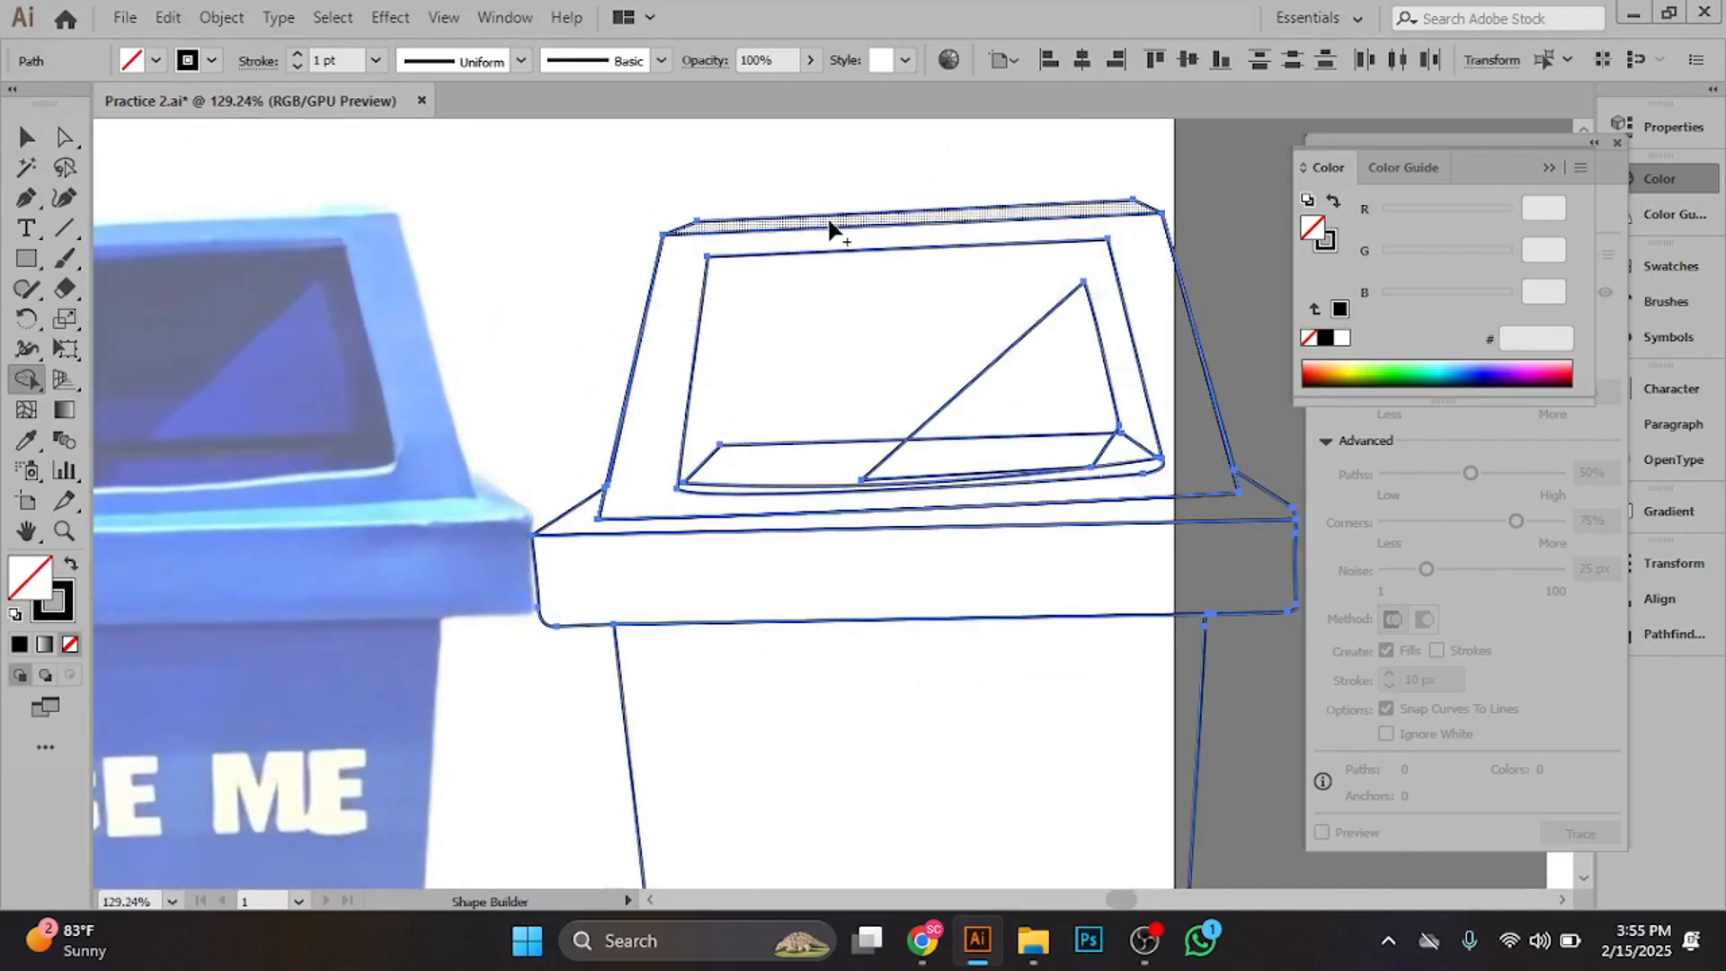
drag(831, 231, 833, 263)
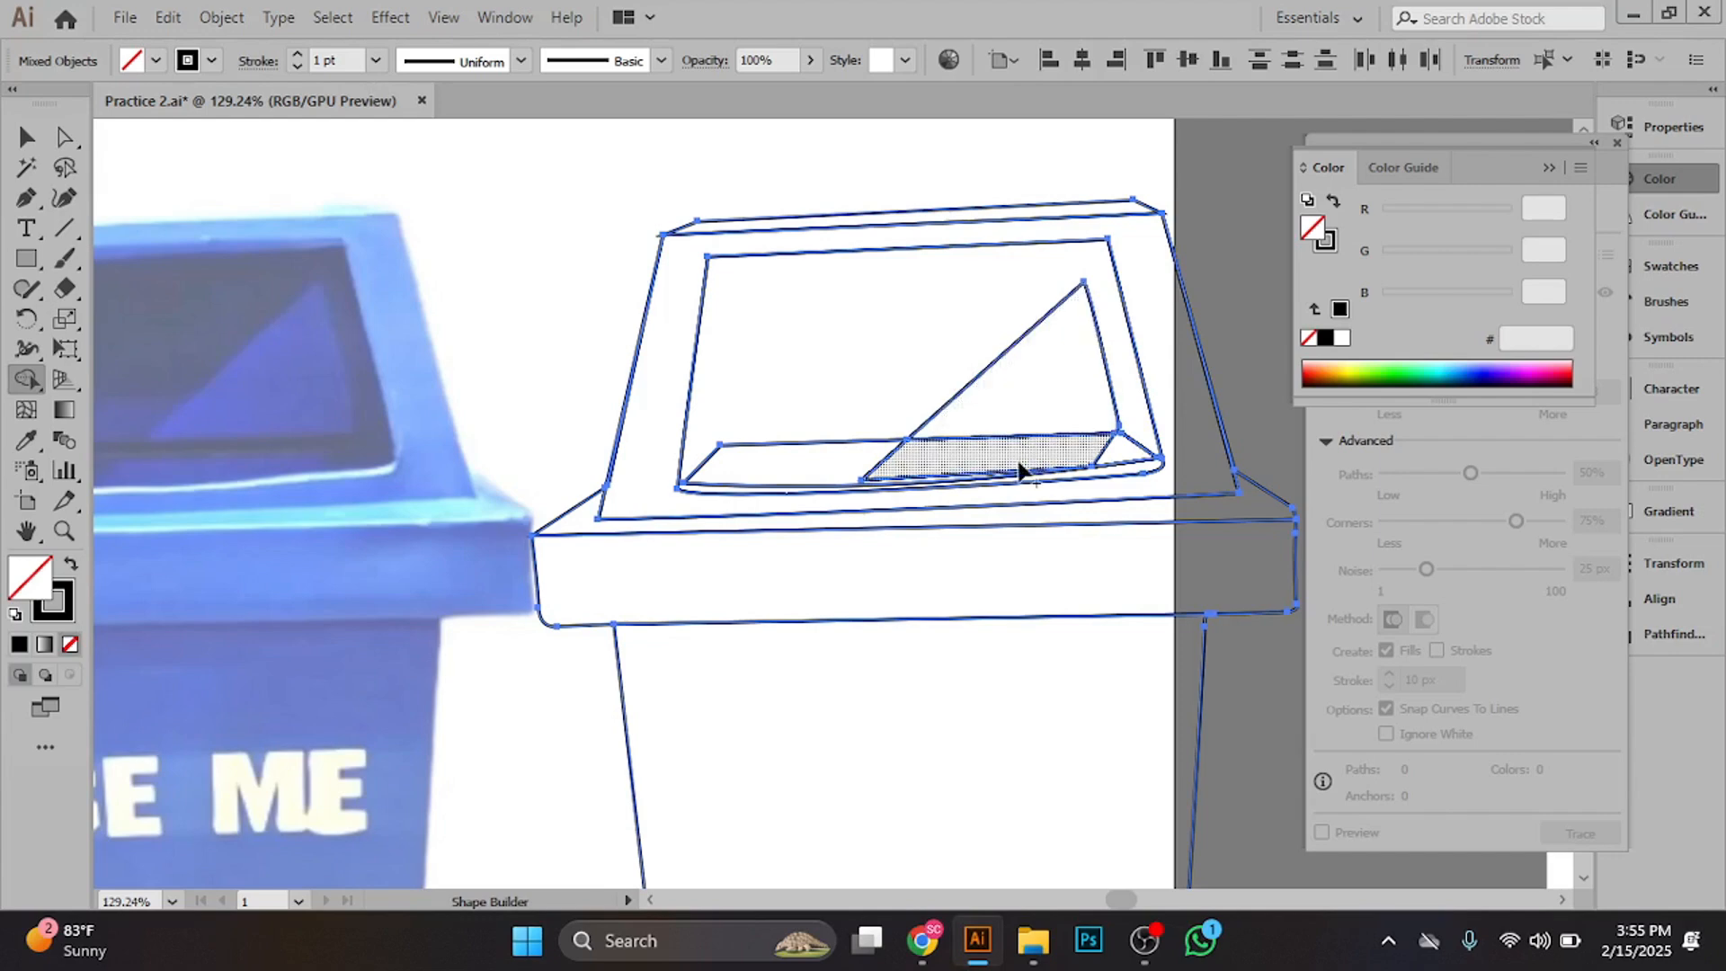
mouse_move(1022, 467)
mouse_down()
mouse_move(986, 560)
mouse_move(860, 628)
mouse_move(717, 533)
mouse_up()
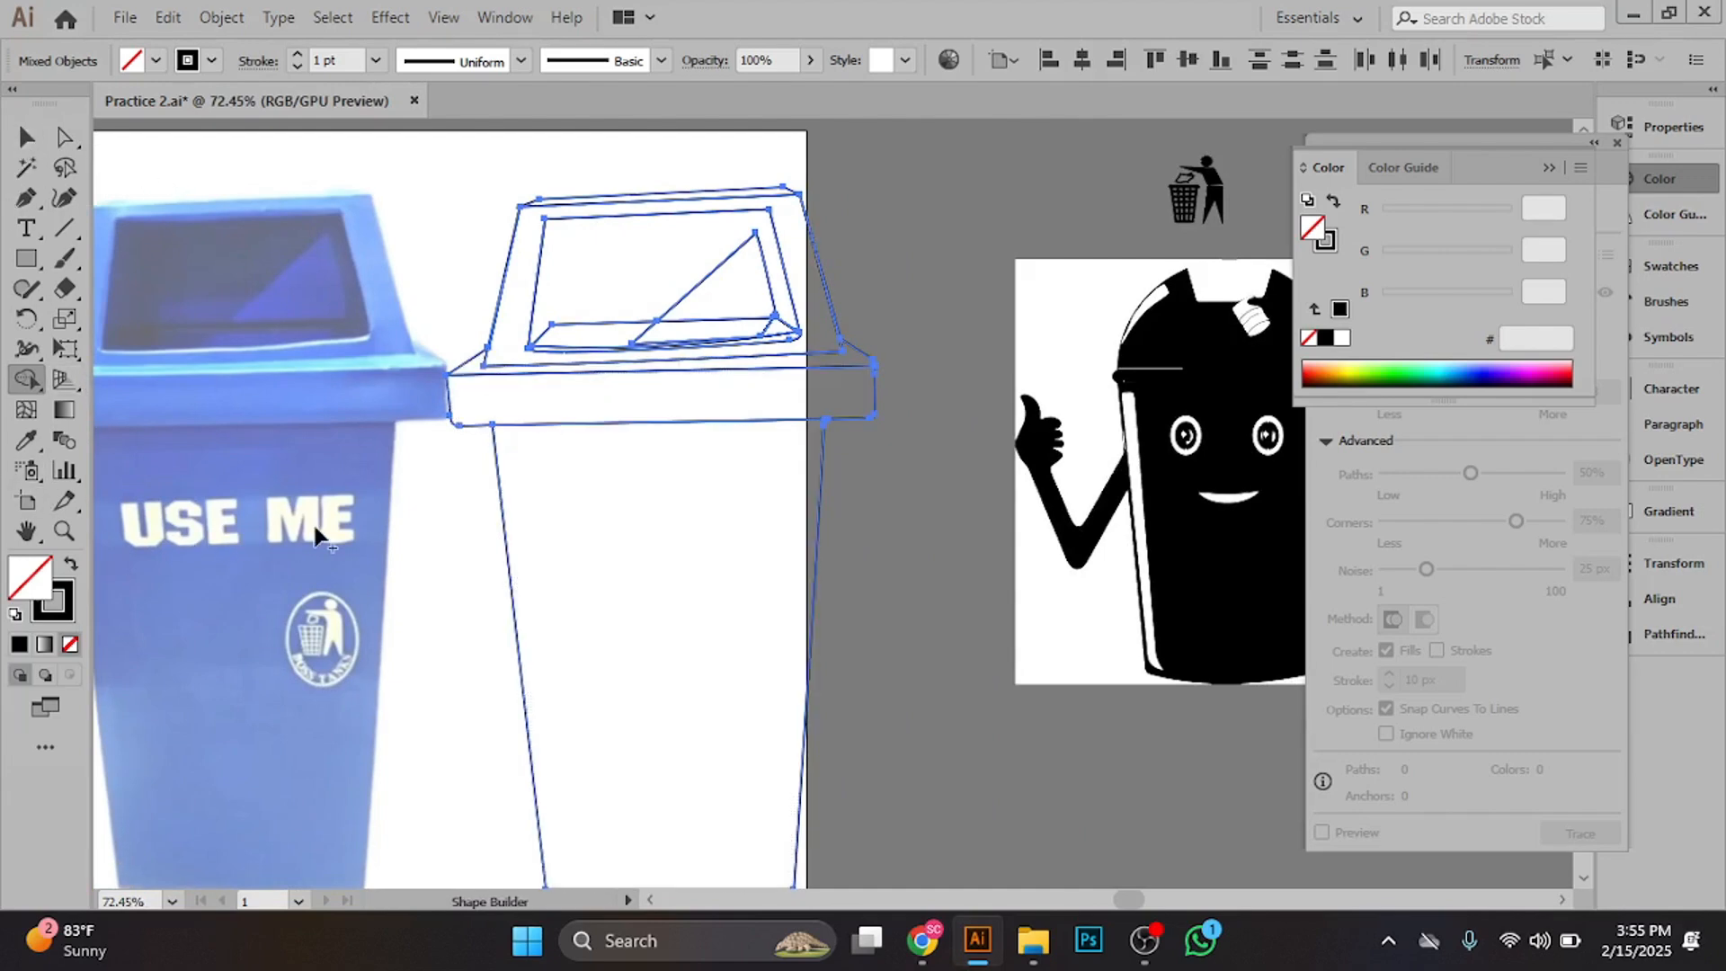
click(27, 142)
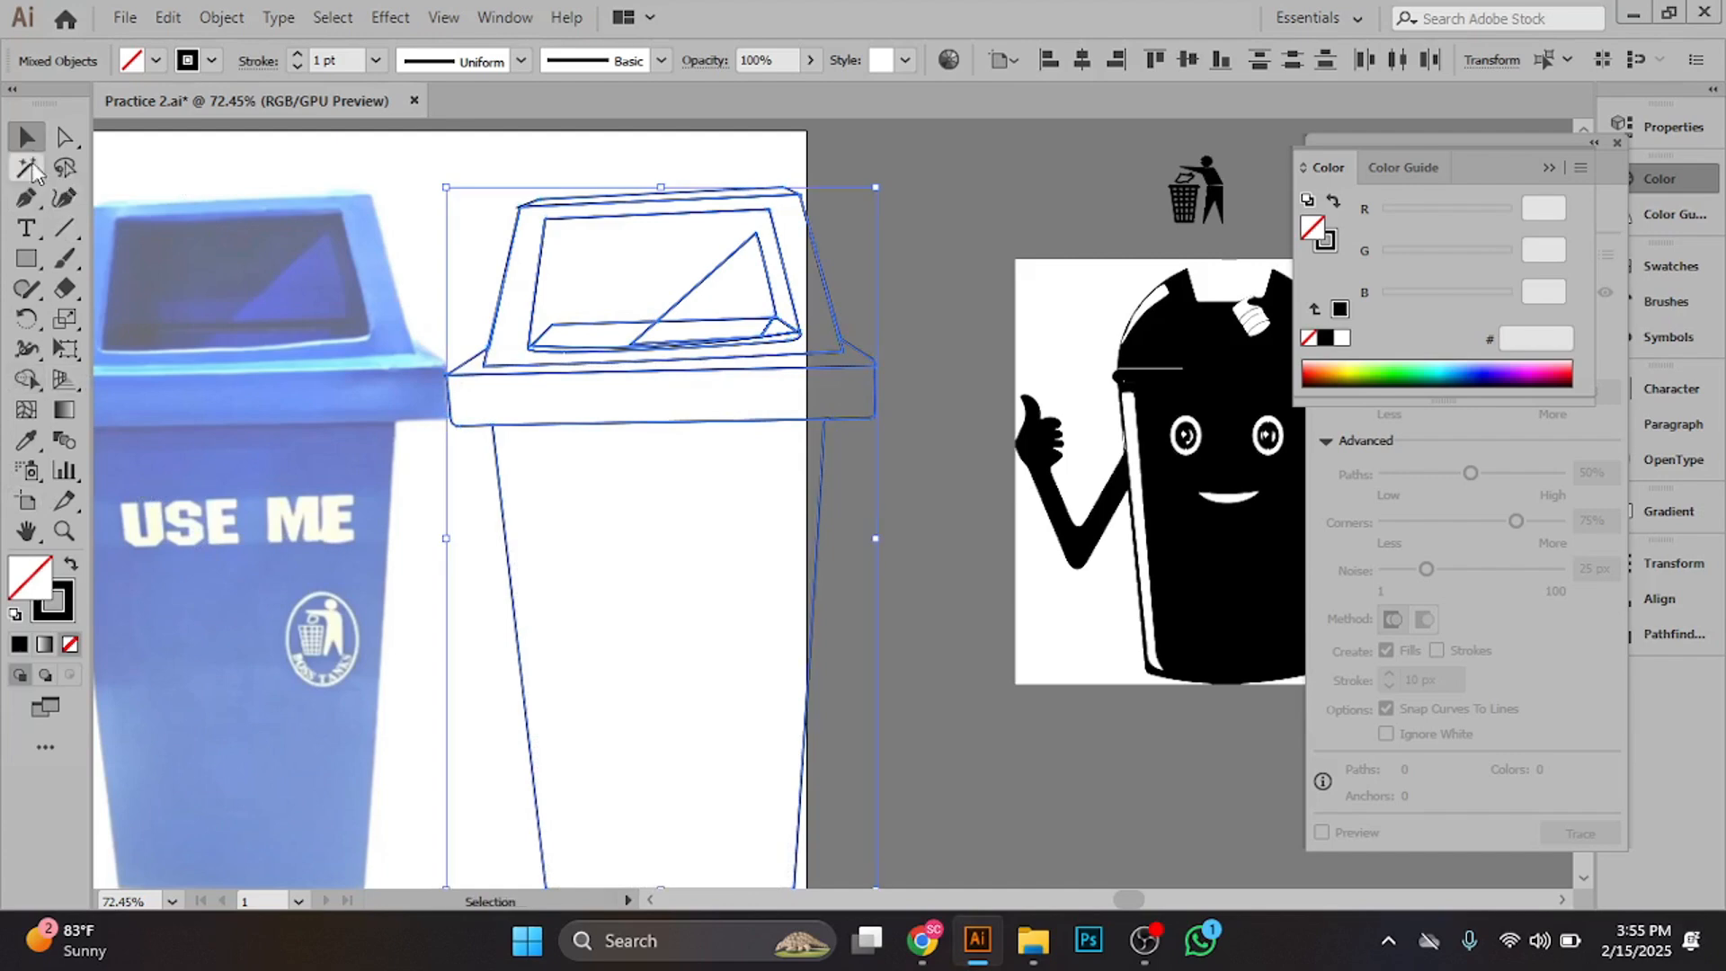
click(903, 512)
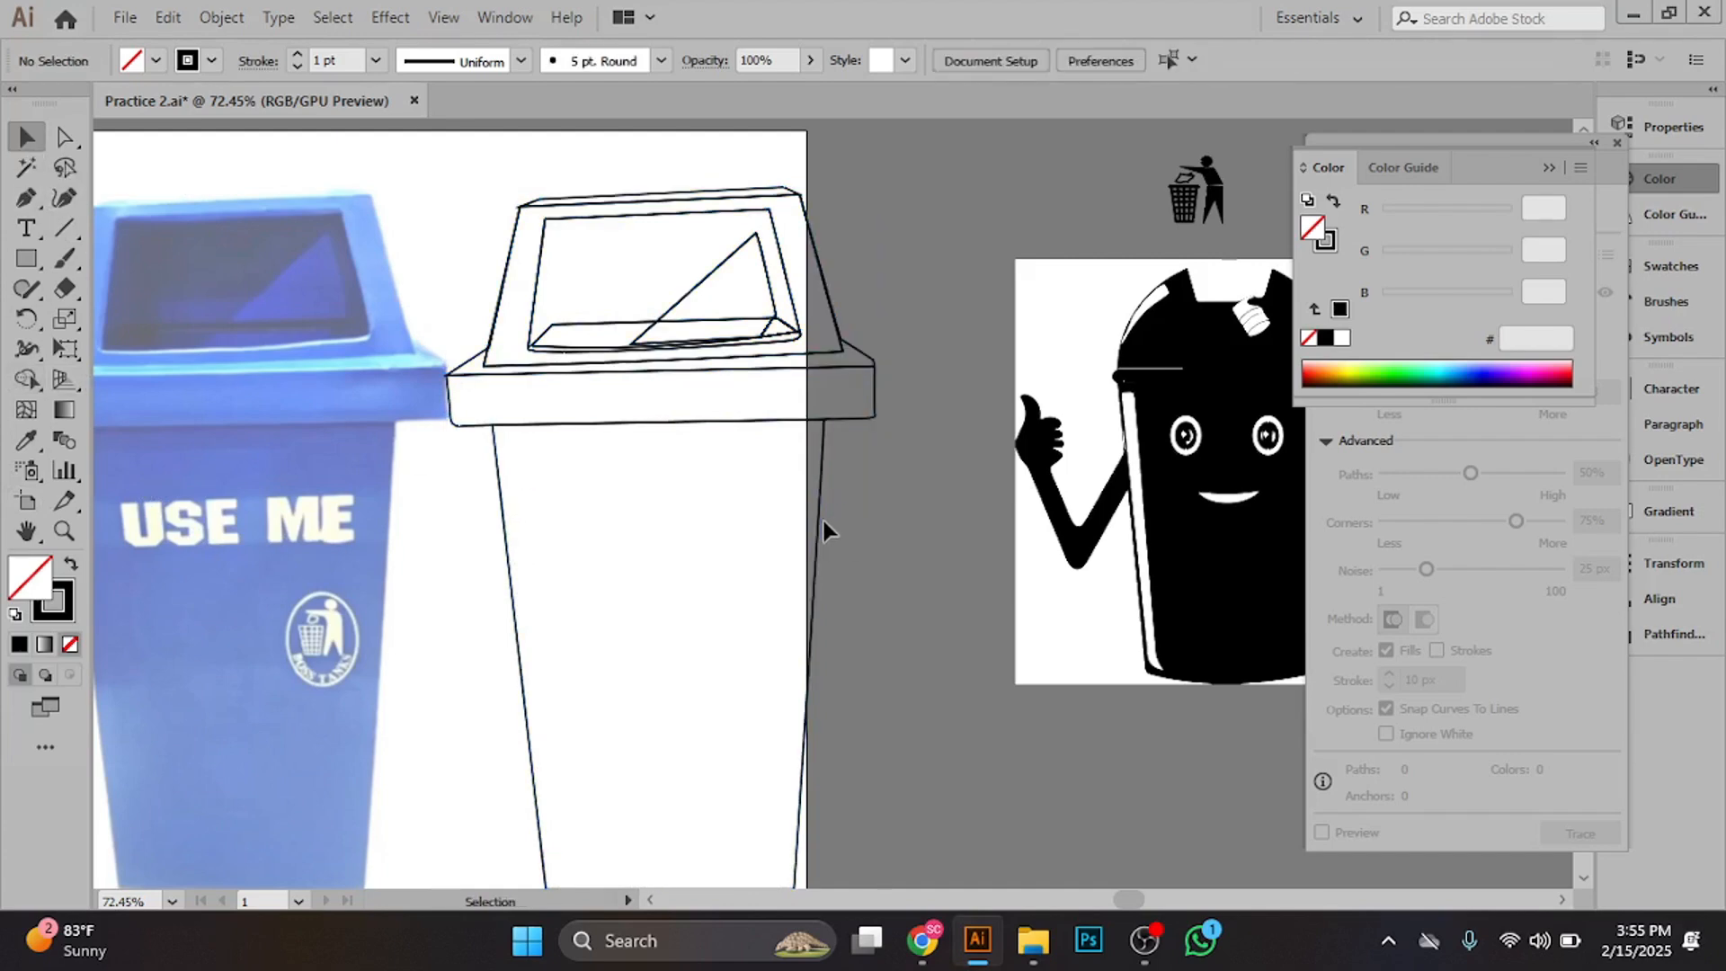
- Fill the line drawing's body shape with the blue sampled by Eyedropper from the photo bin's upper body
click(825, 531)
drag(735, 540, 617, 473)
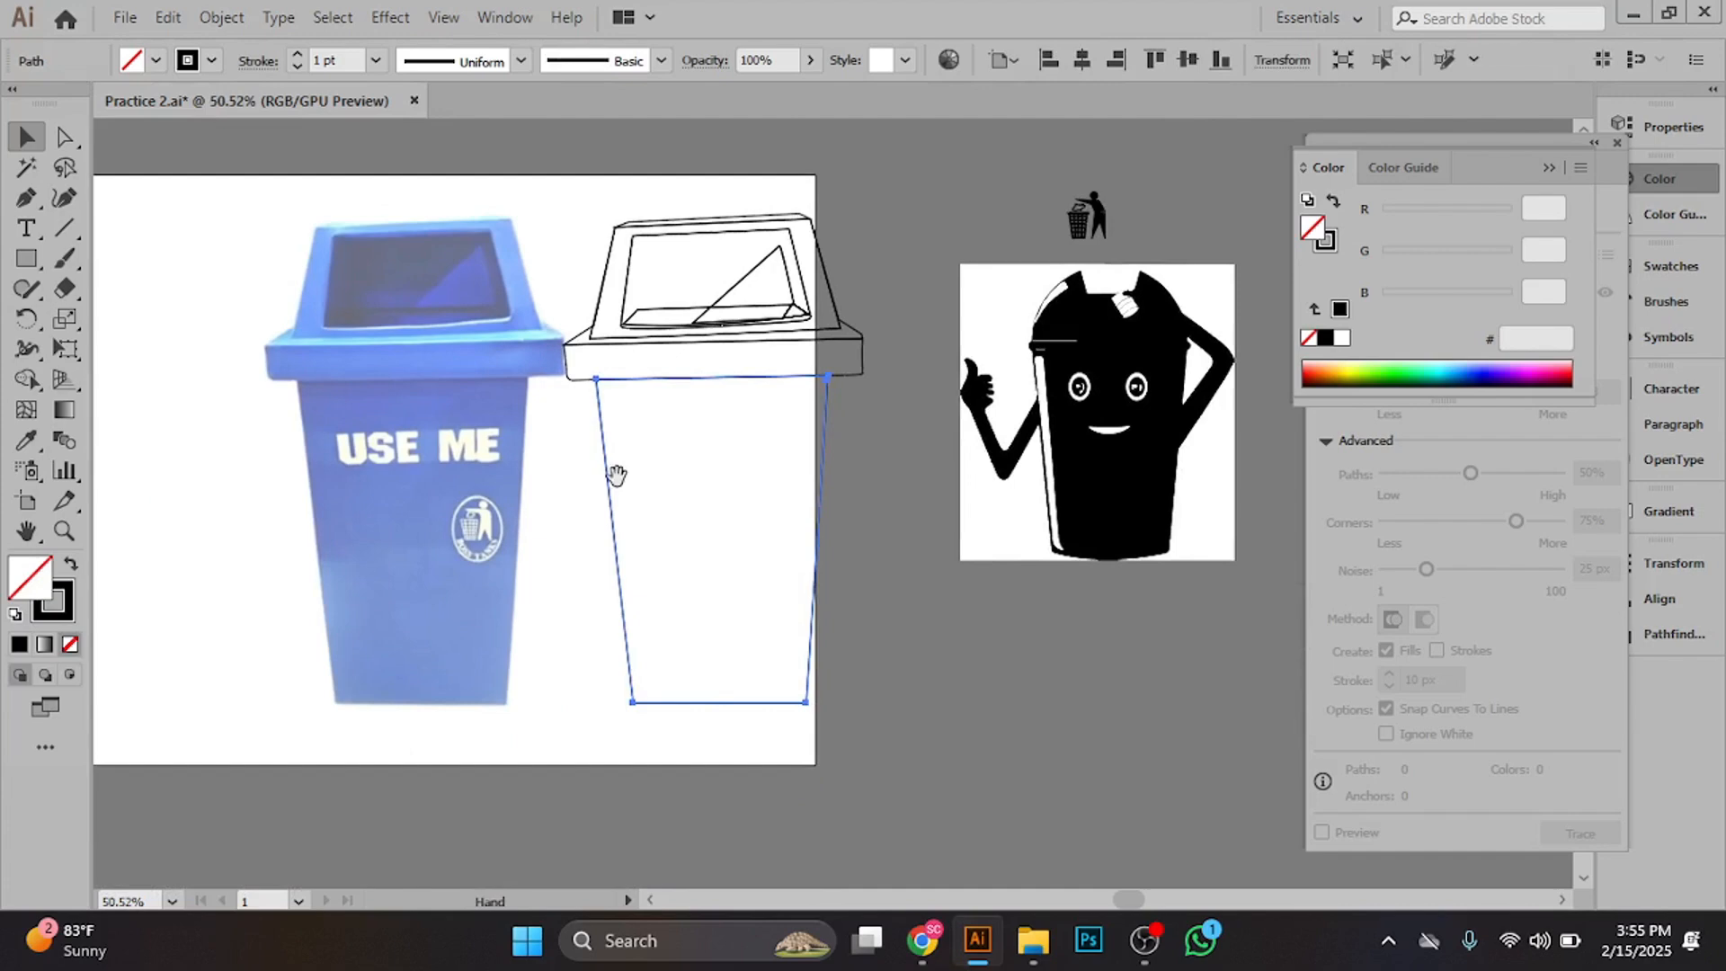
click(27, 442)
click(343, 413)
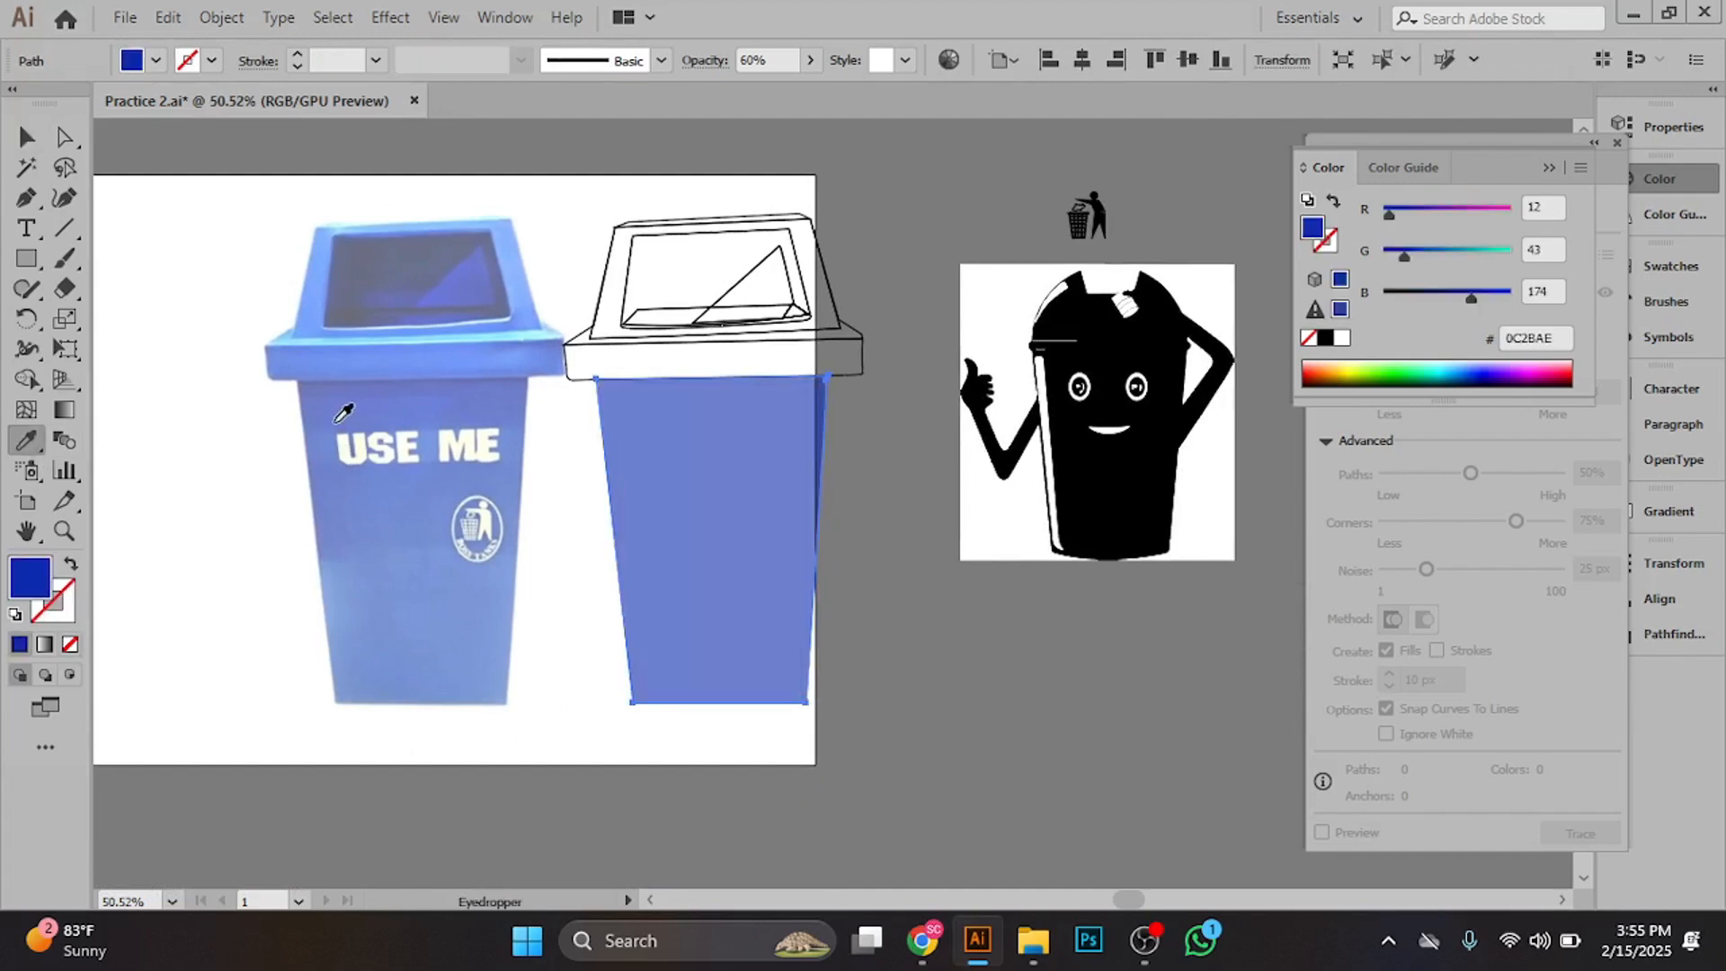
key(ctrl+space)
drag(703, 476, 732, 585)
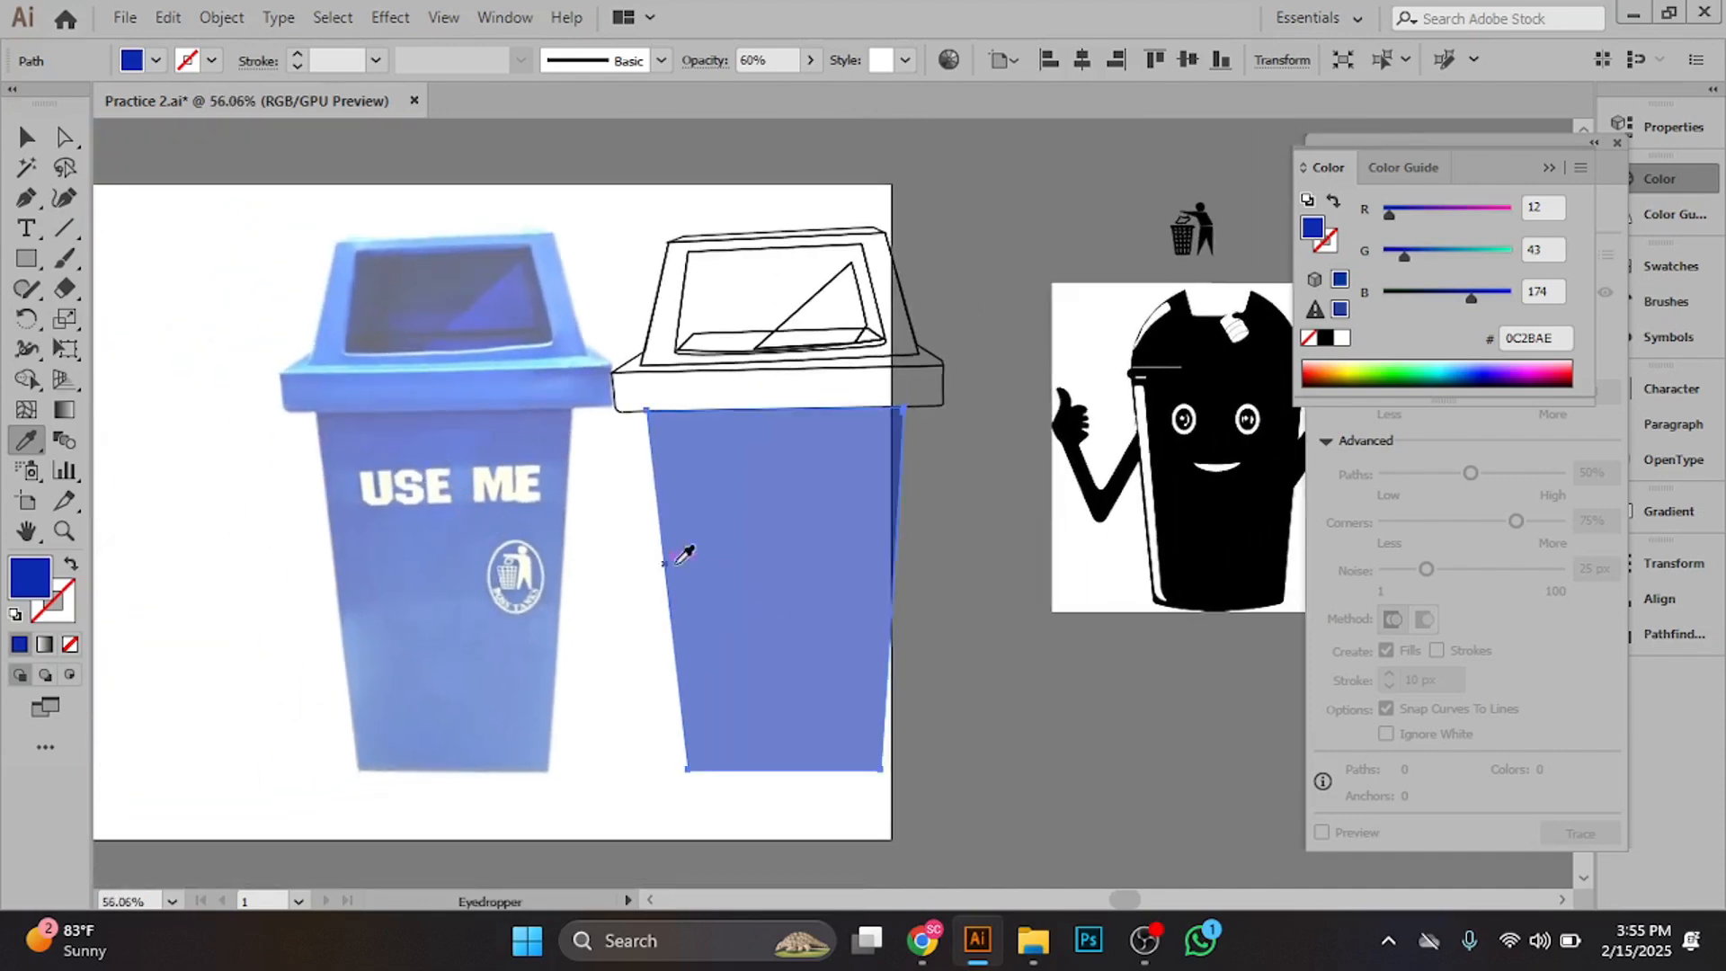
key(ctrl+space)
drag(902, 535, 663, 501)
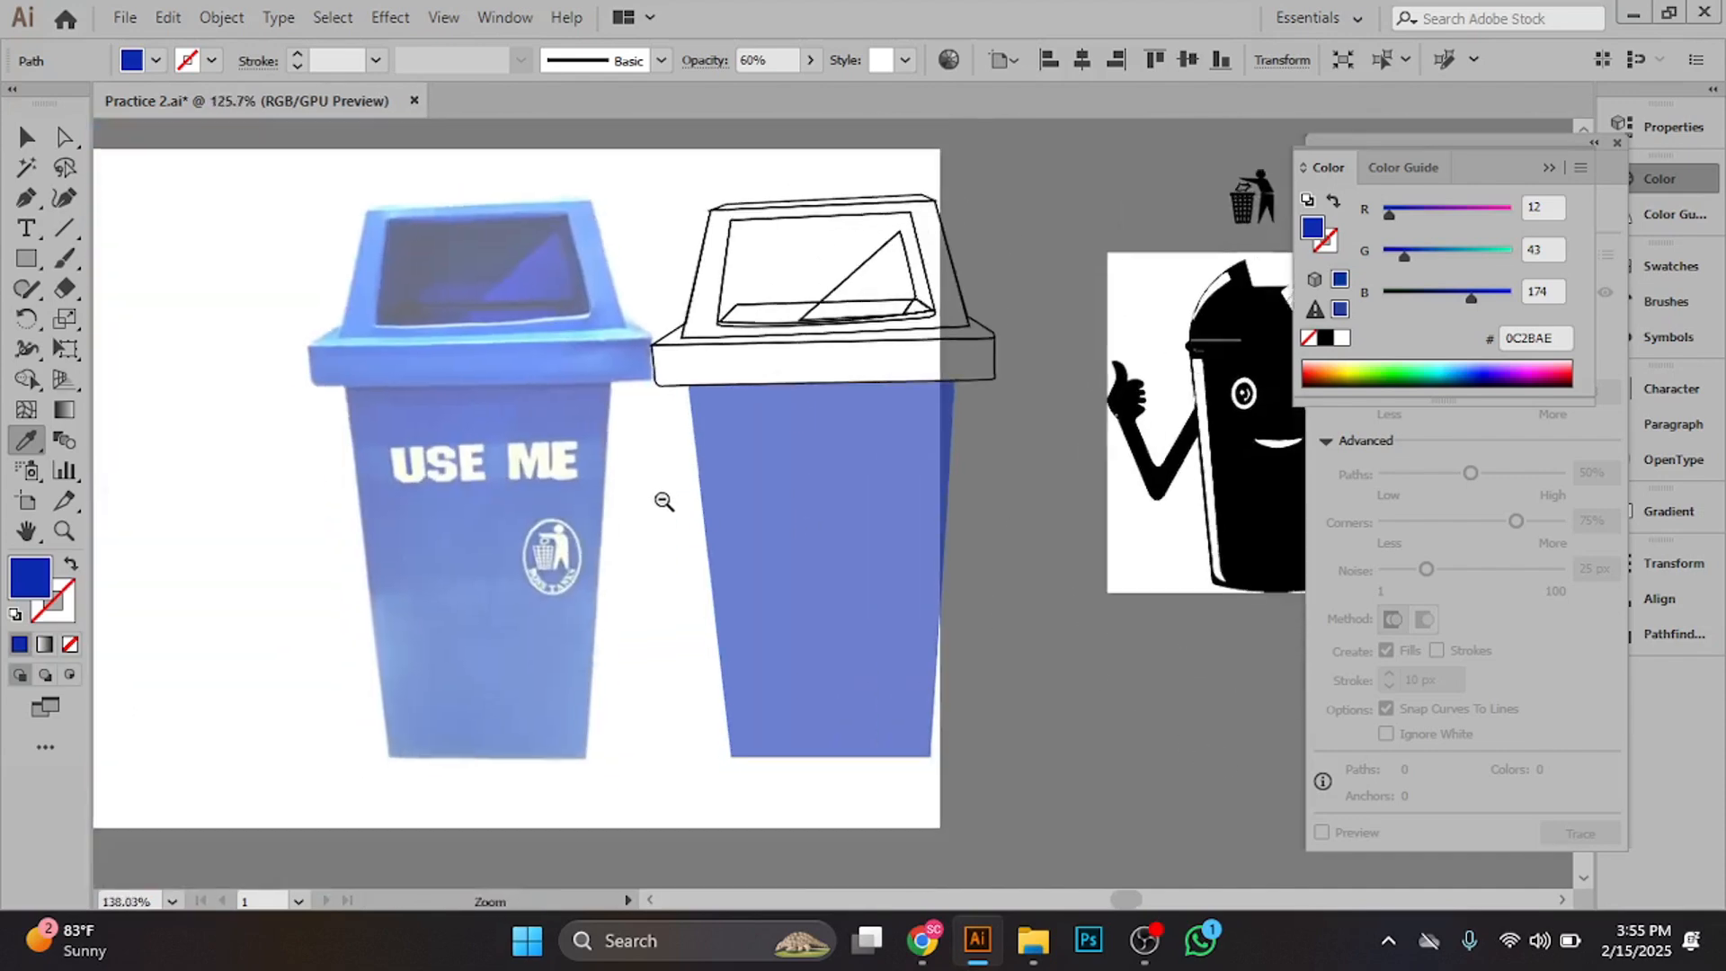
click(26, 137)
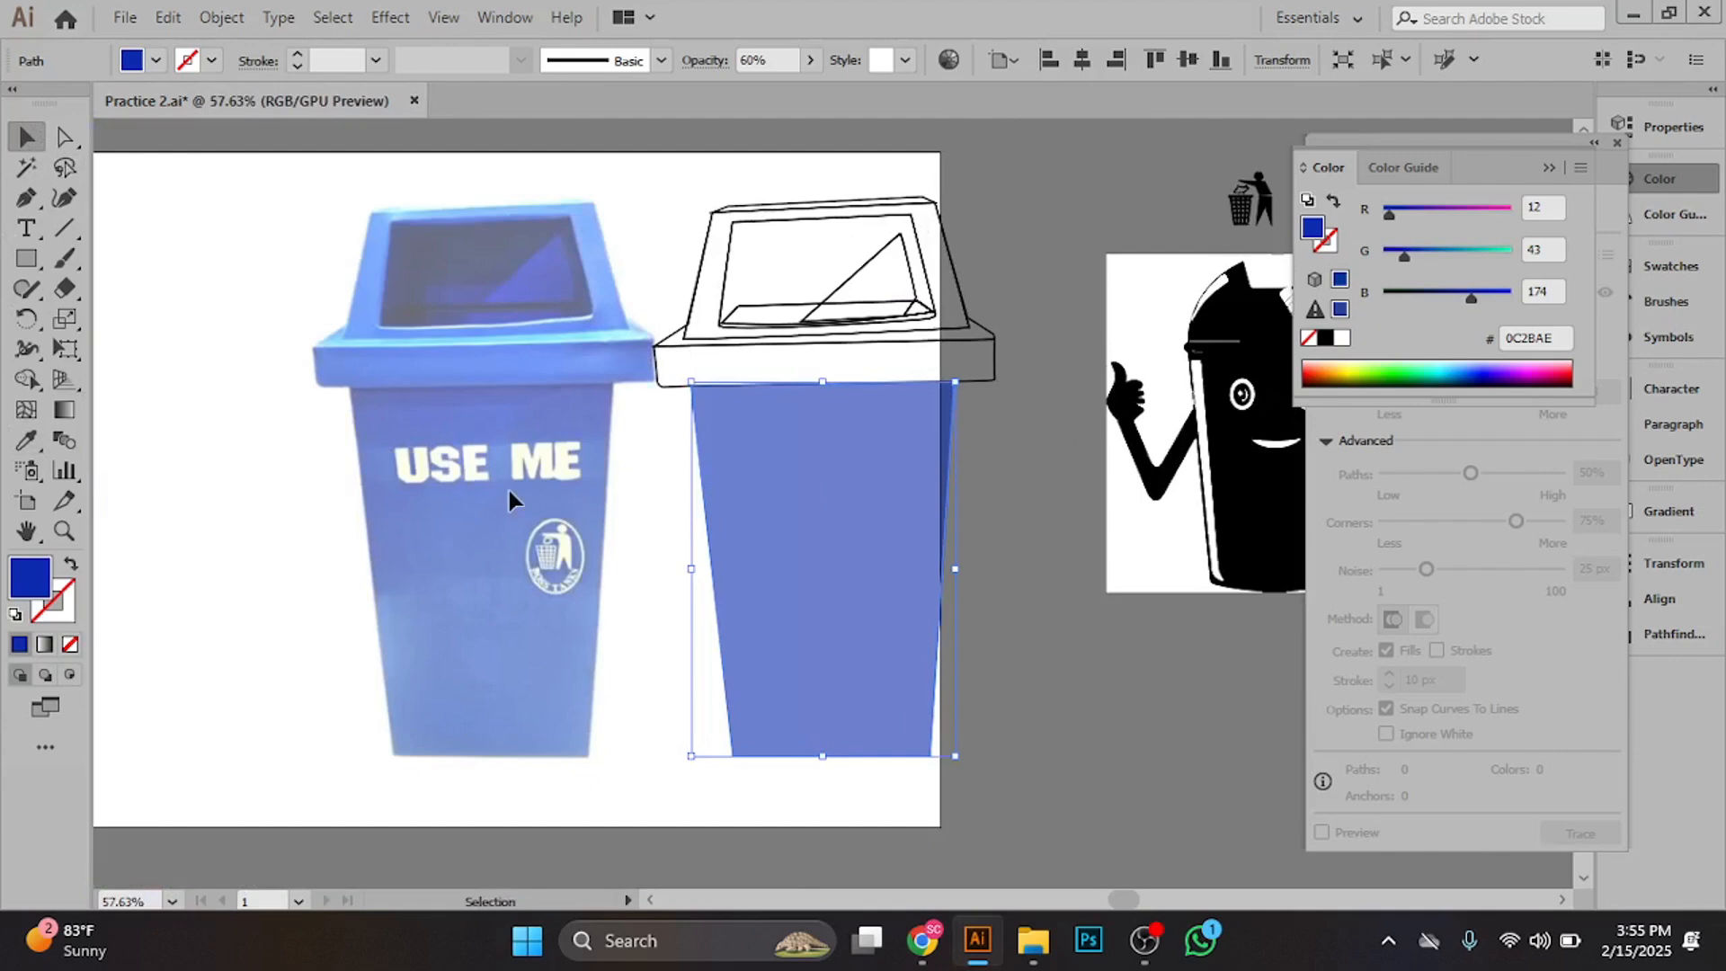
click(989, 592)
- Move the dustbin photo farther away from the line drawing and set its opacity to 100%
key(ctrl+space)
drag(989, 592, 726, 582)
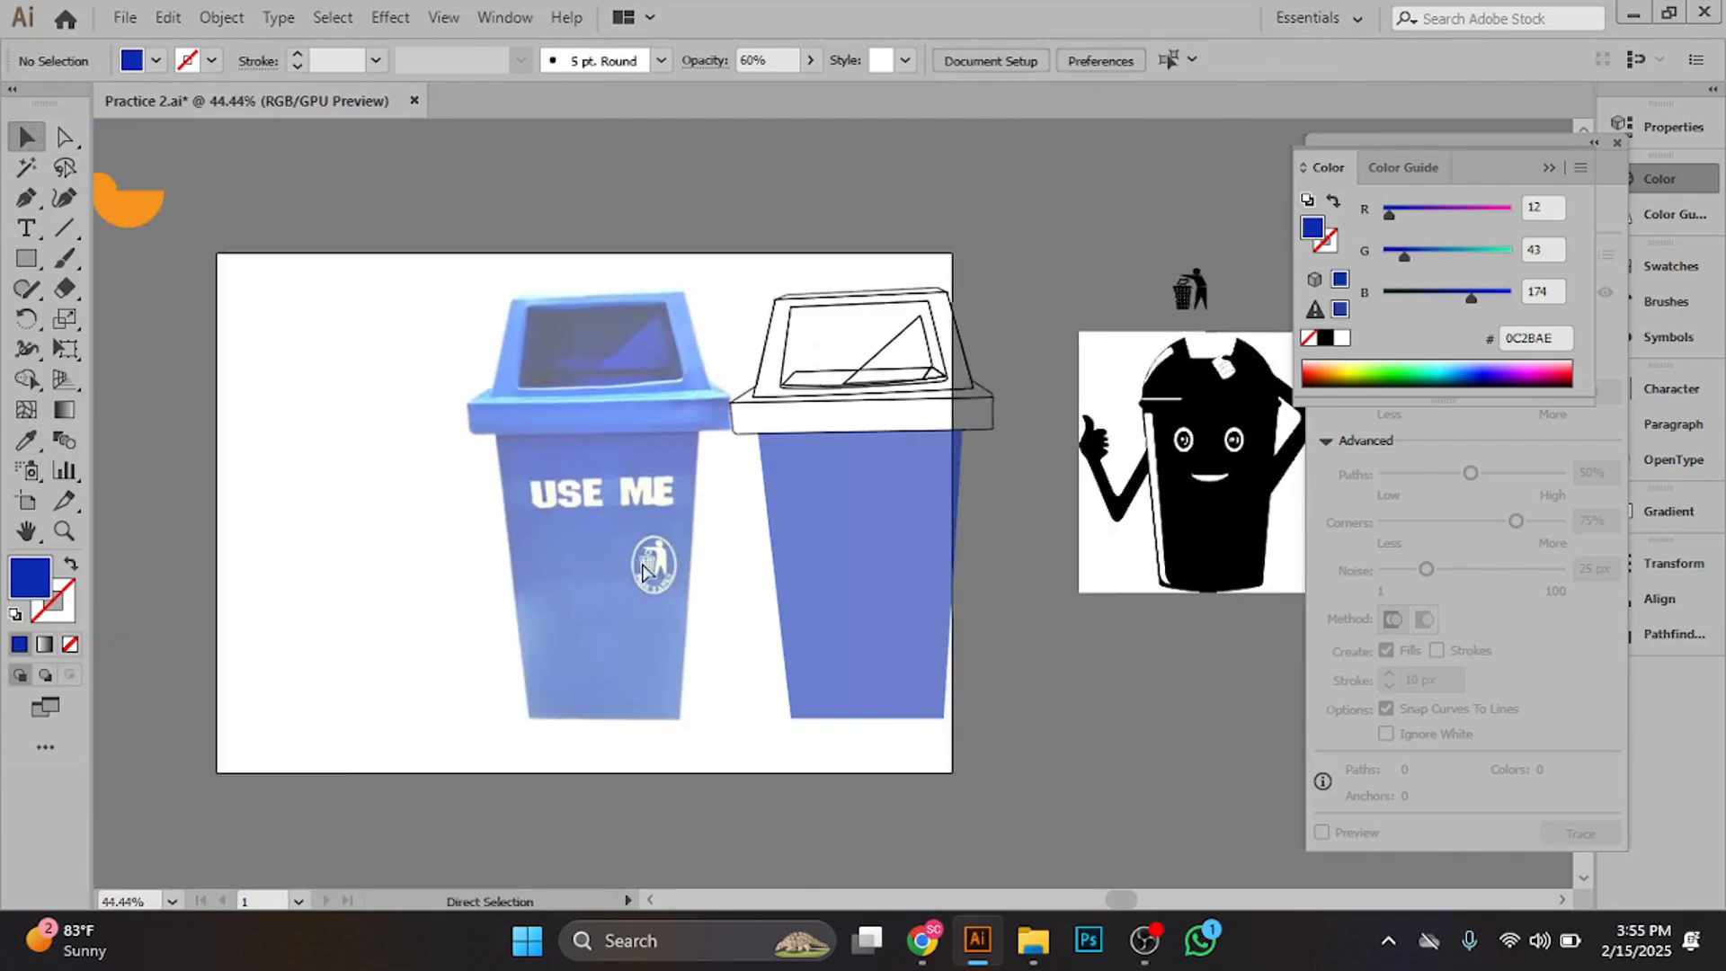
click(657, 573)
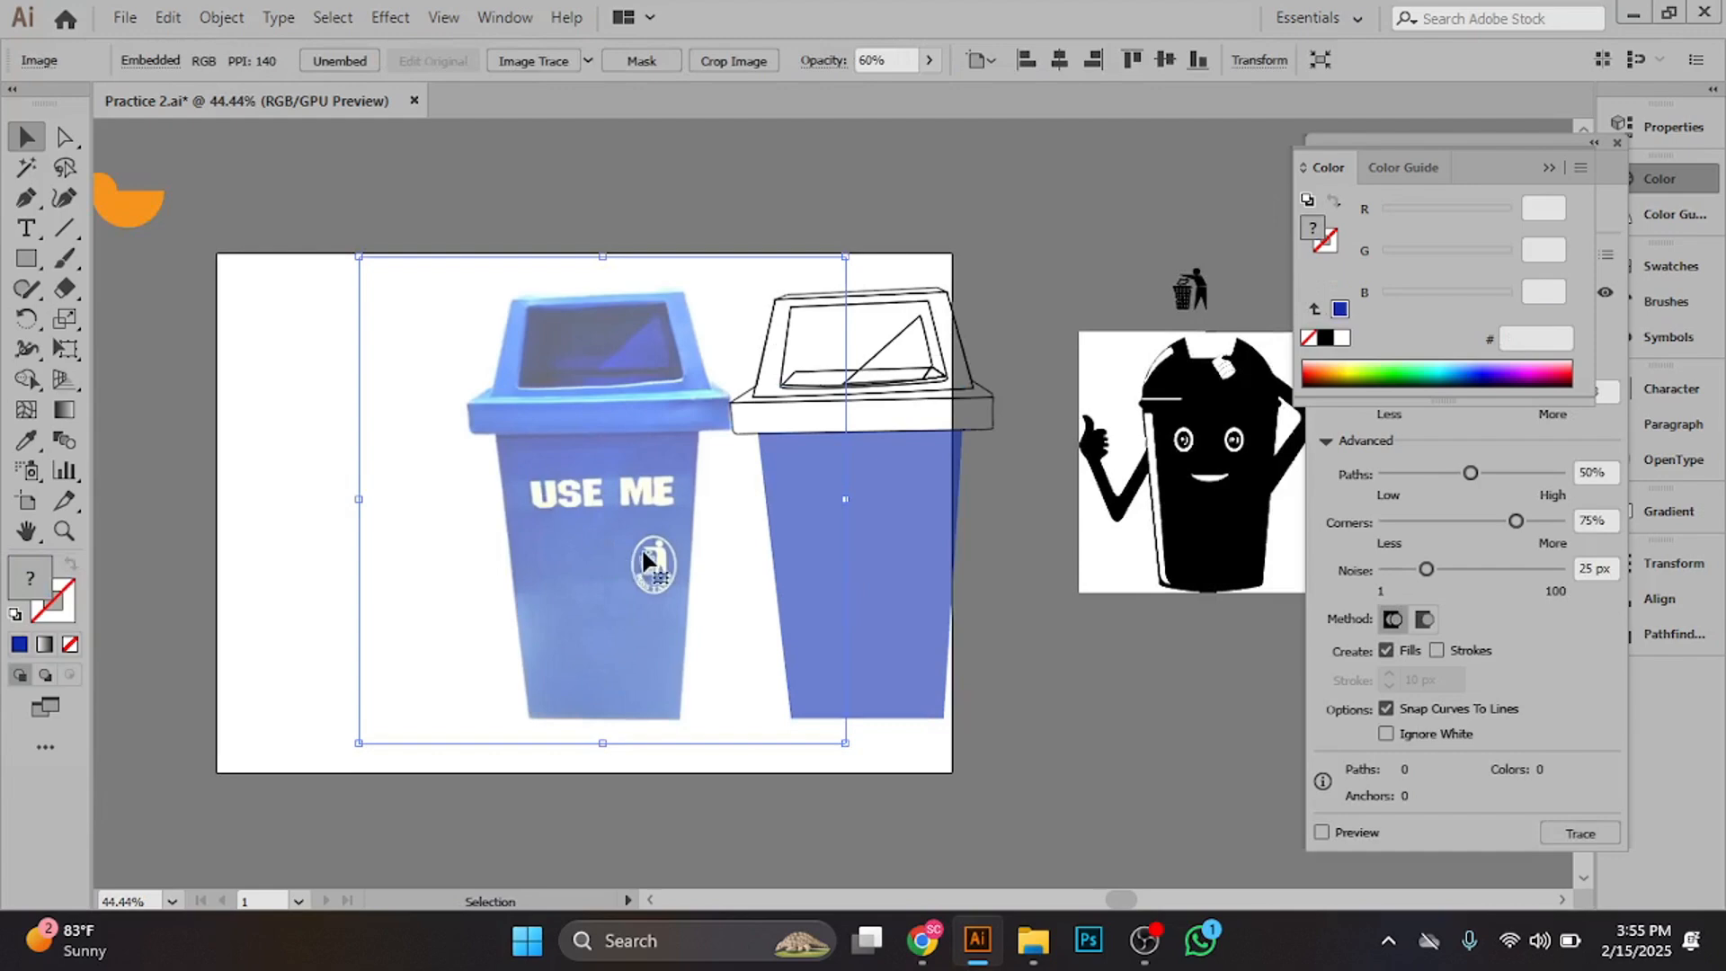
drag(656, 567, 459, 566)
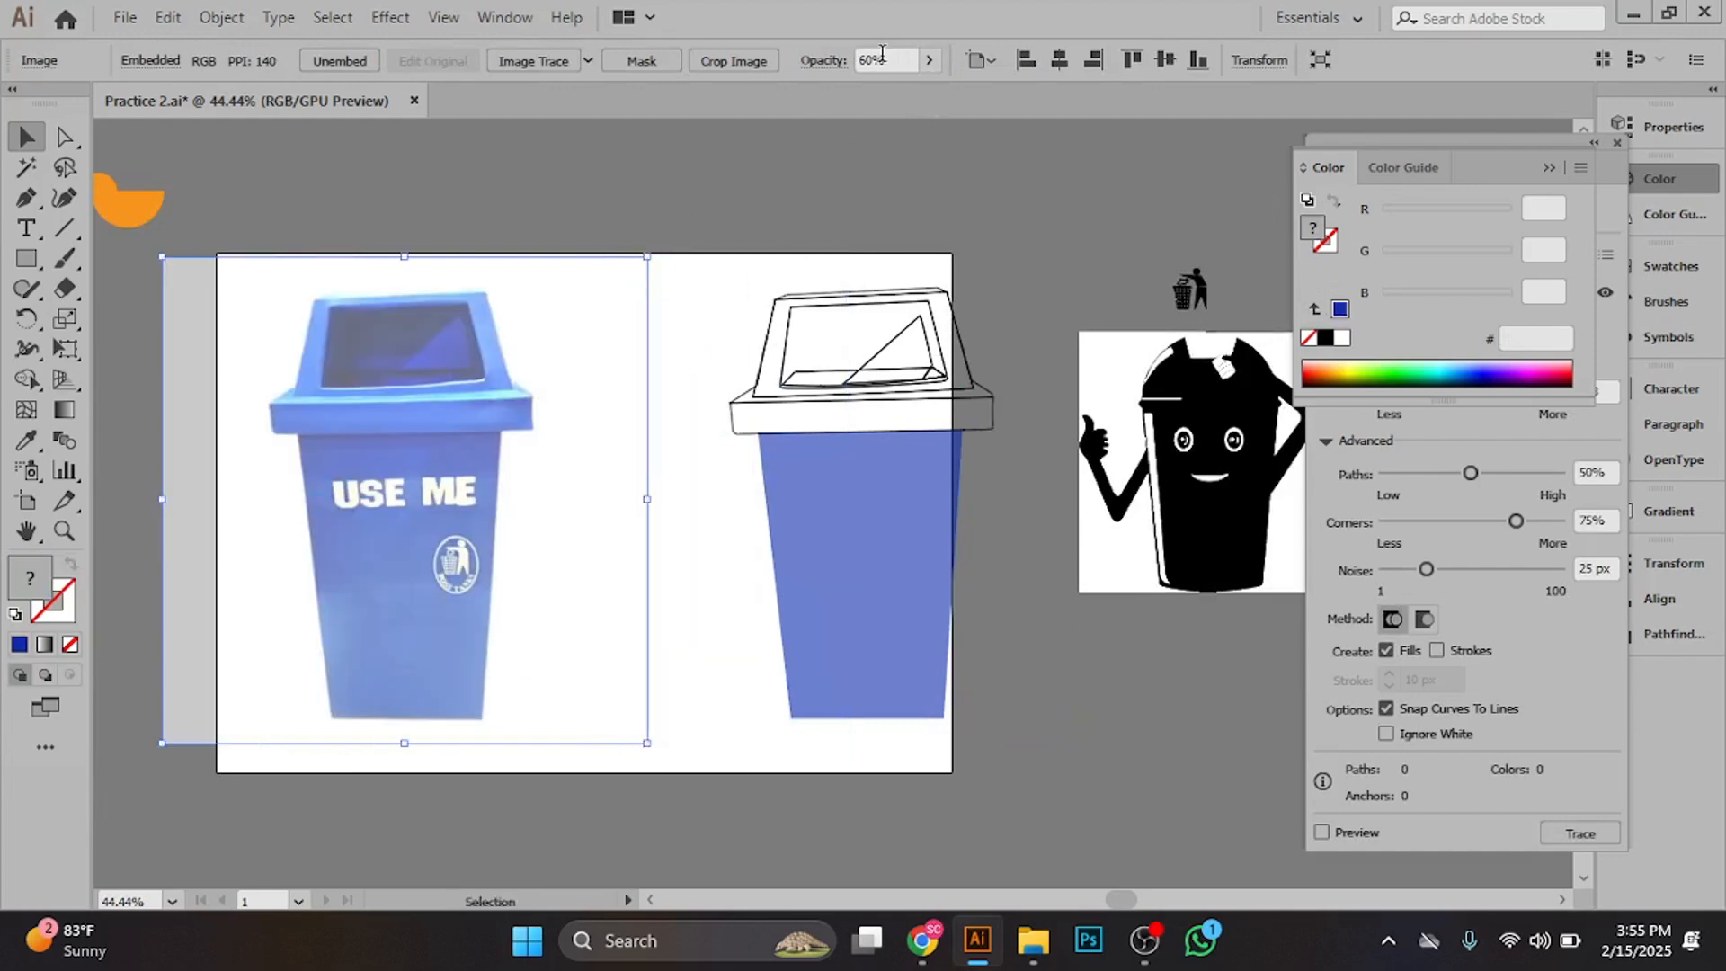
click(930, 61)
drag(887, 94, 1054, 117)
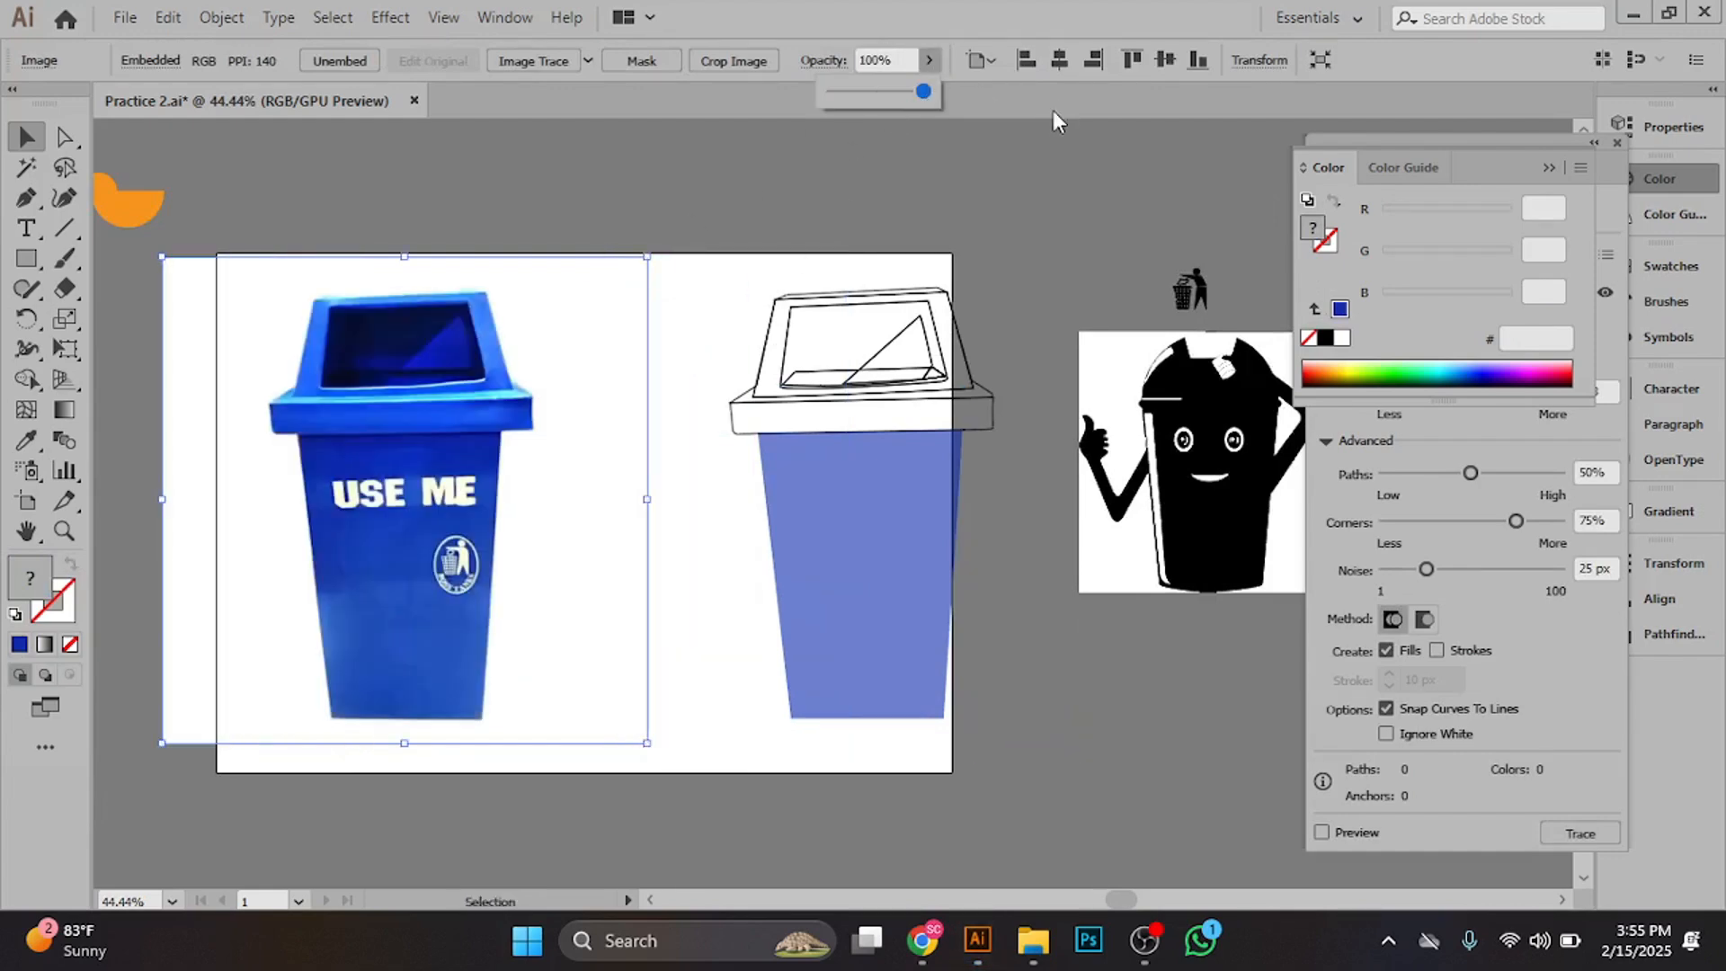
click(661, 379)
- Set the opacity of the drawing's blue body shape to 100%
click(769, 481)
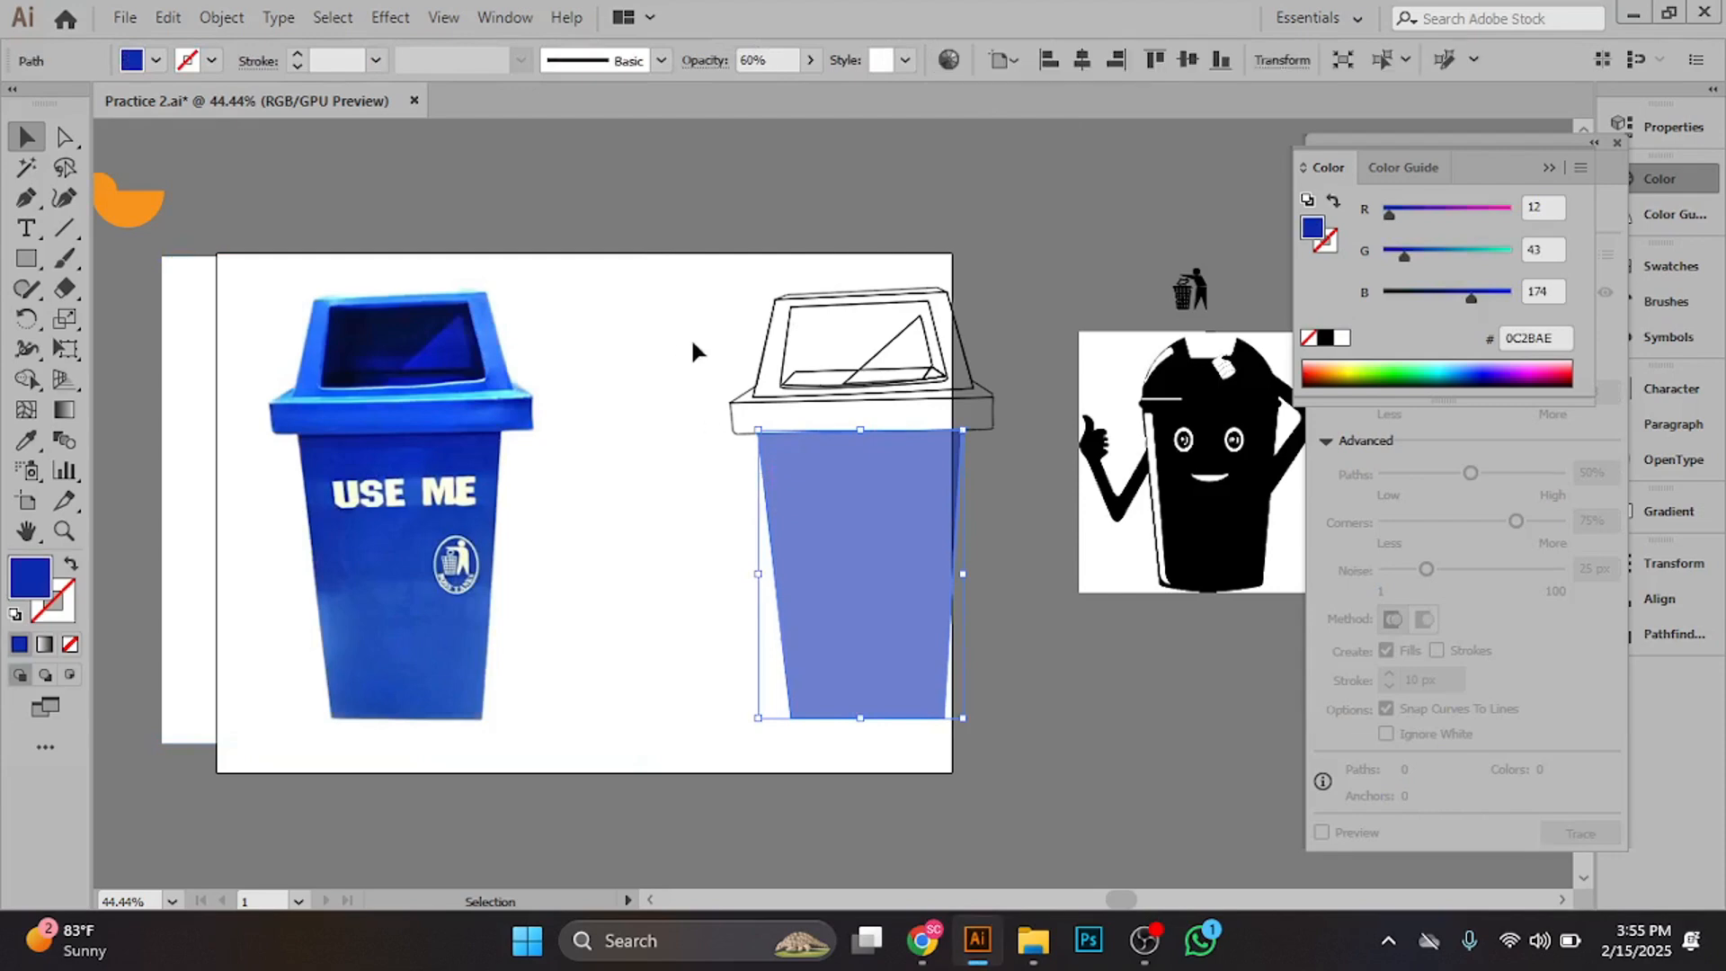
click(810, 60)
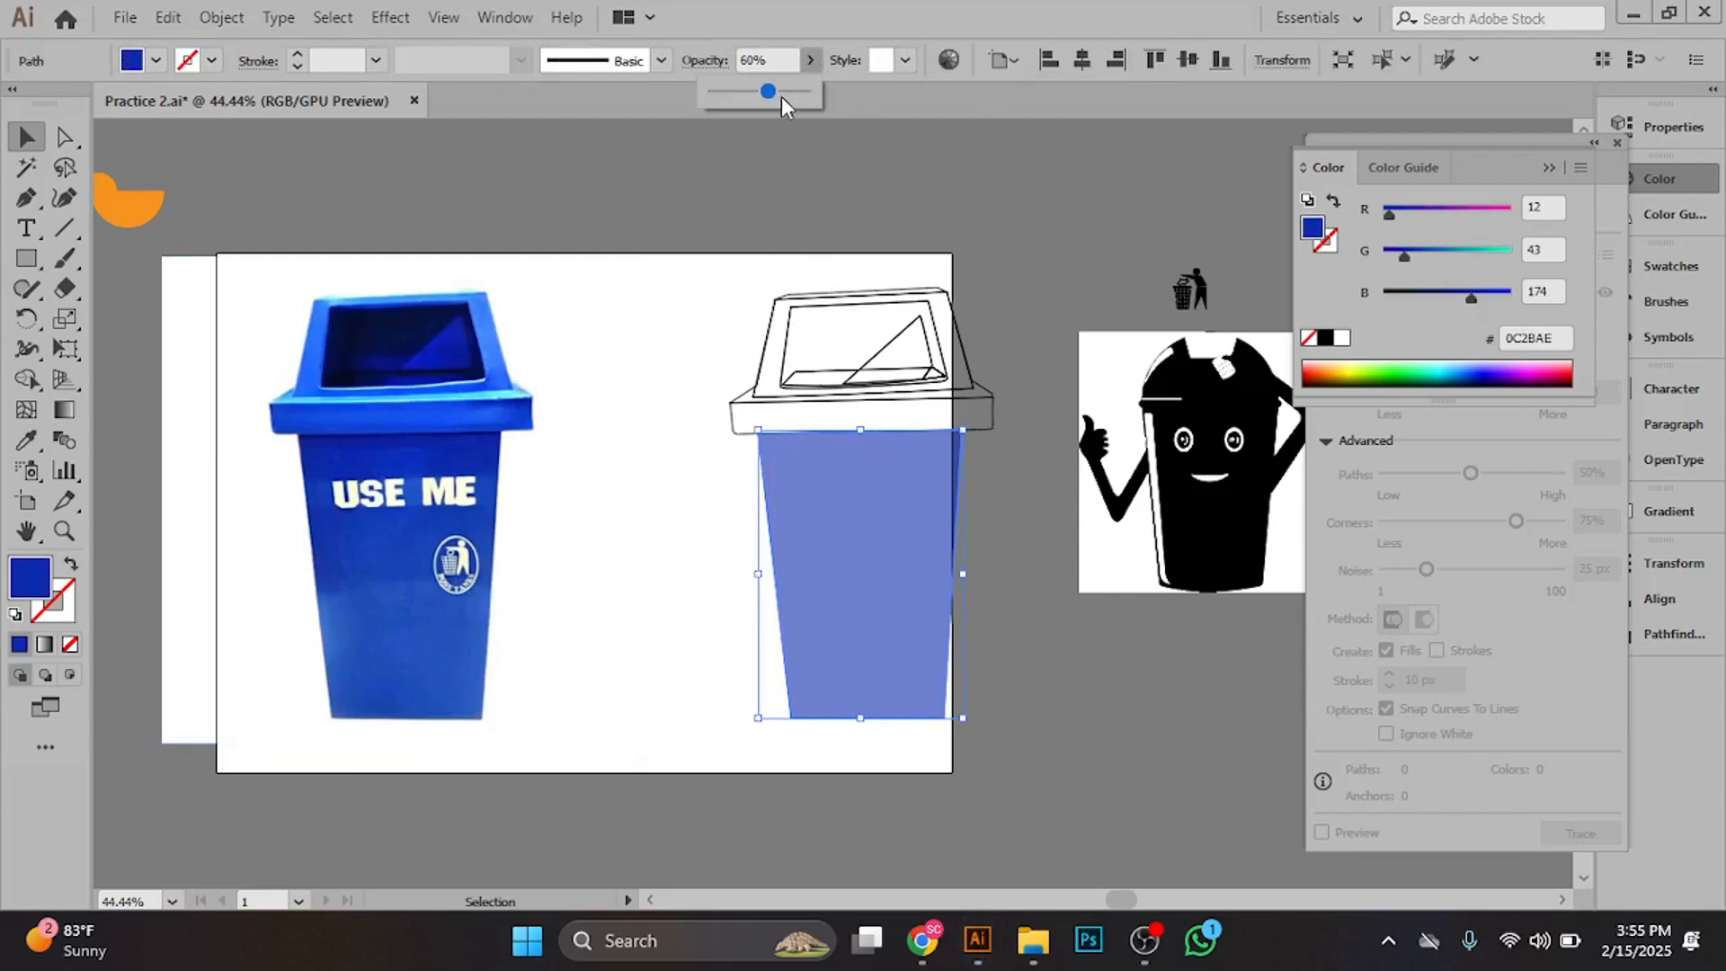
drag(779, 92, 806, 91)
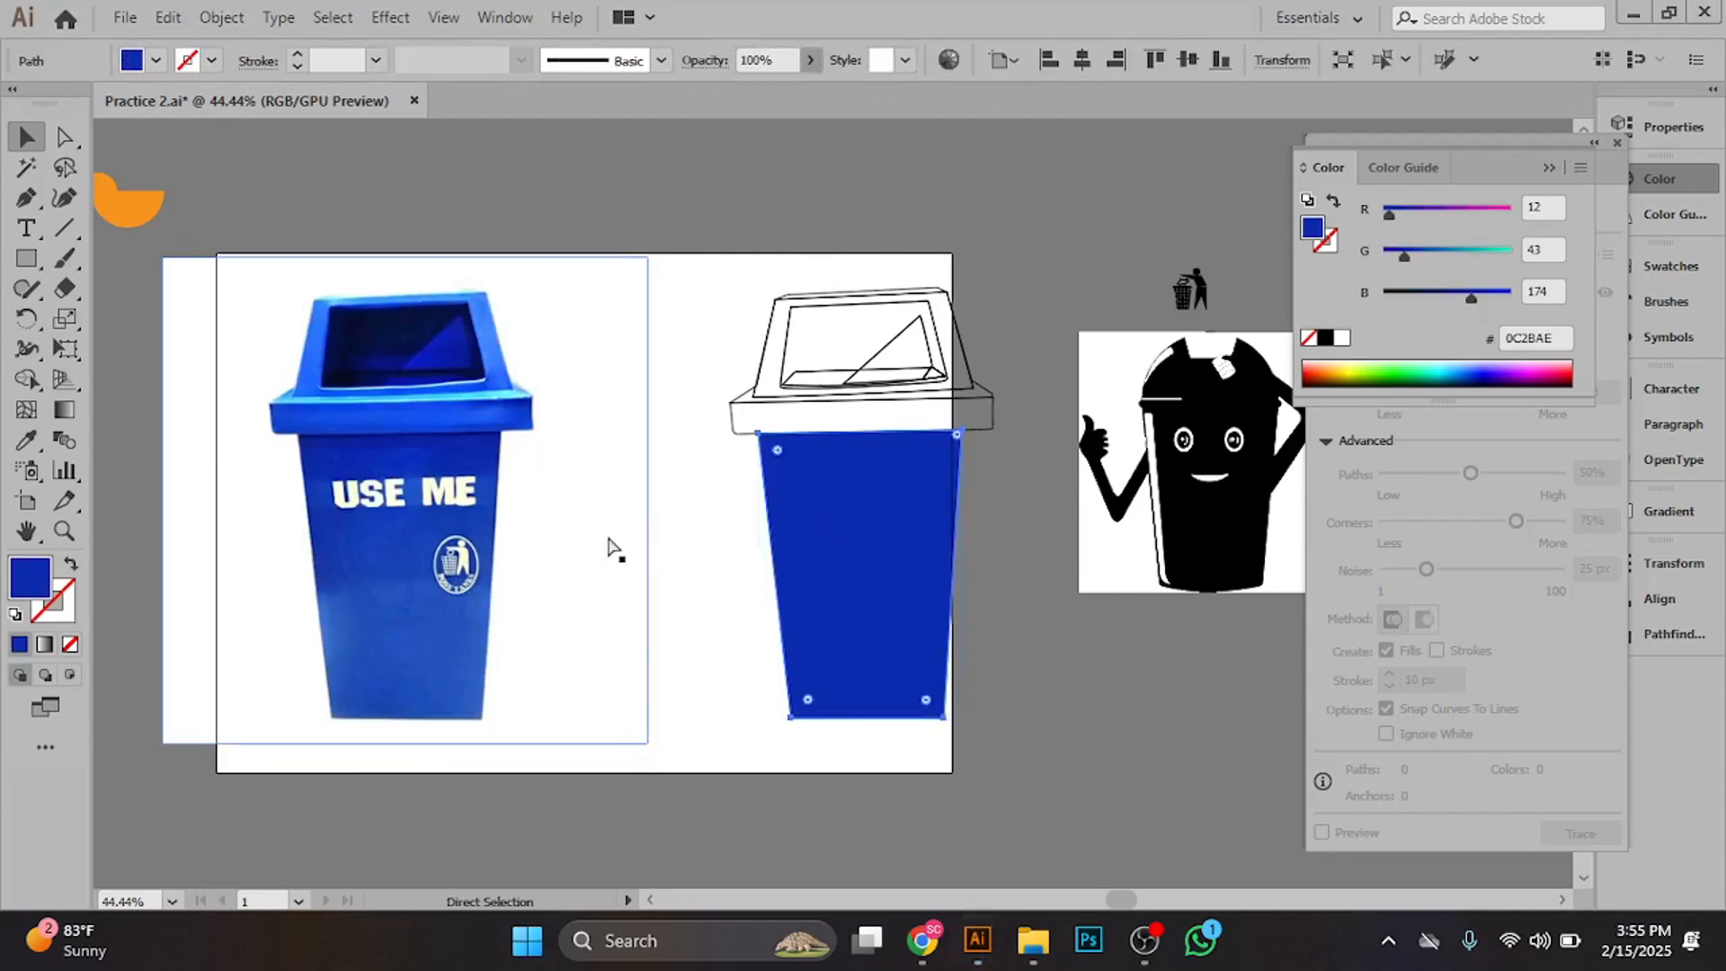
- Select the drawing's shapes together and move them slightly toward the photo so the body lies fully on the artboard
alt+scroll(605, 547, up, 2)
drag(836, 674, 820, 620)
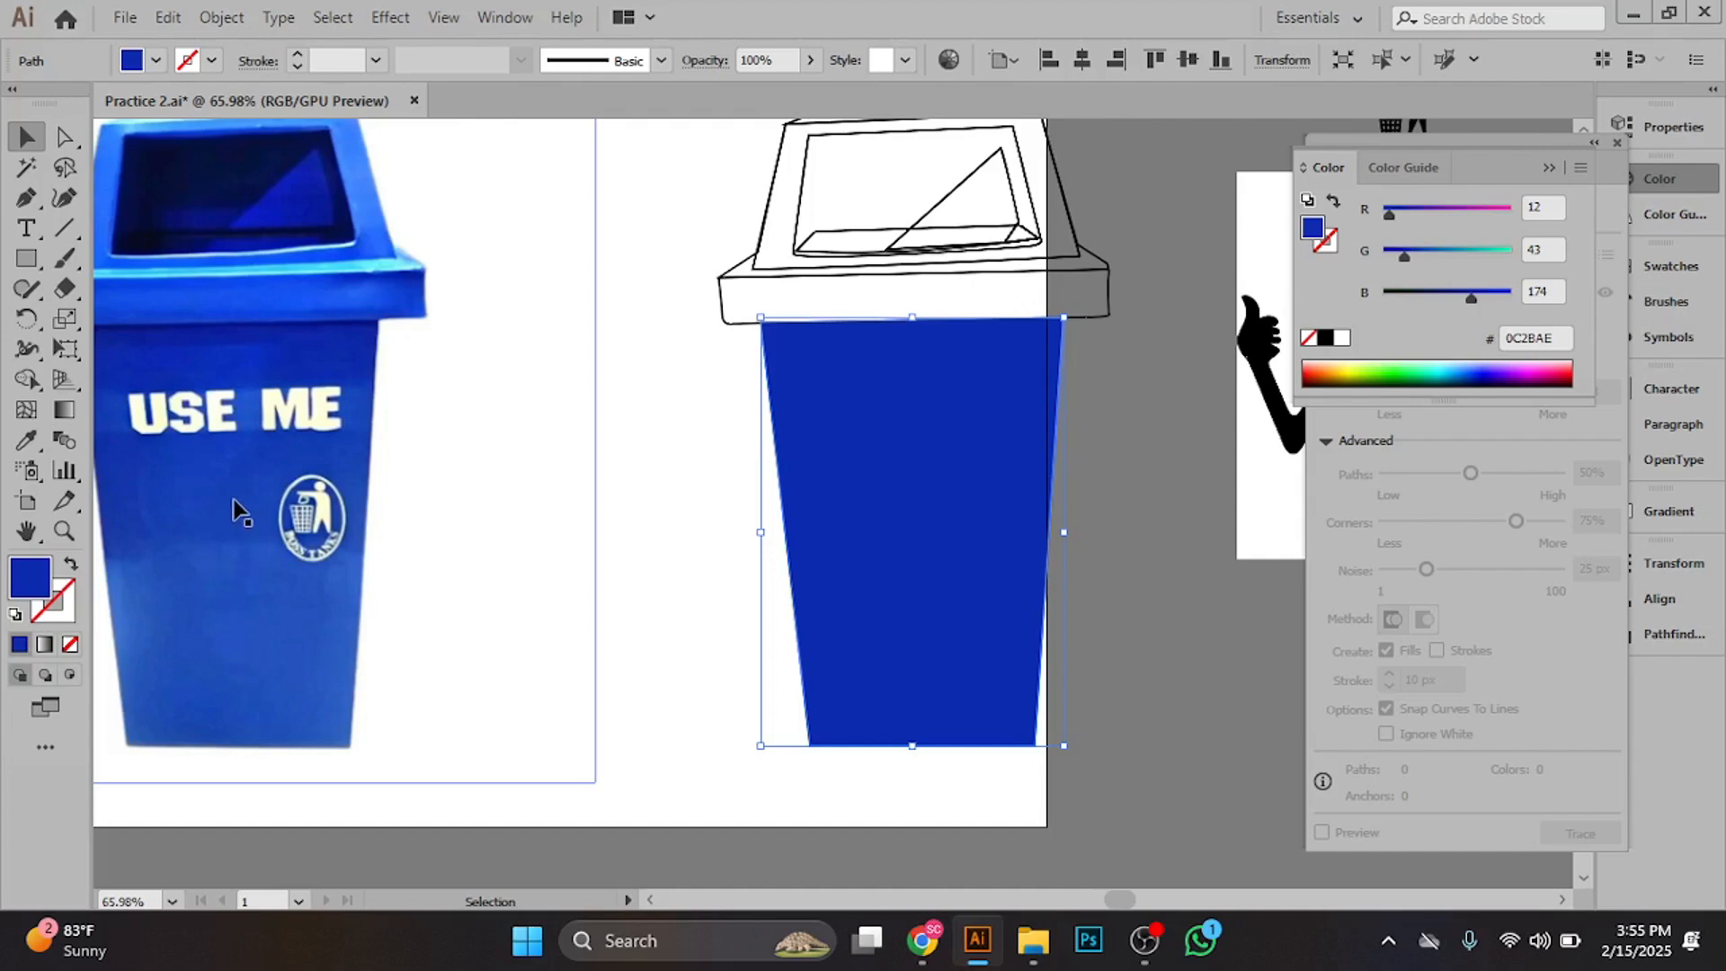
drag(1022, 509, 874, 504)
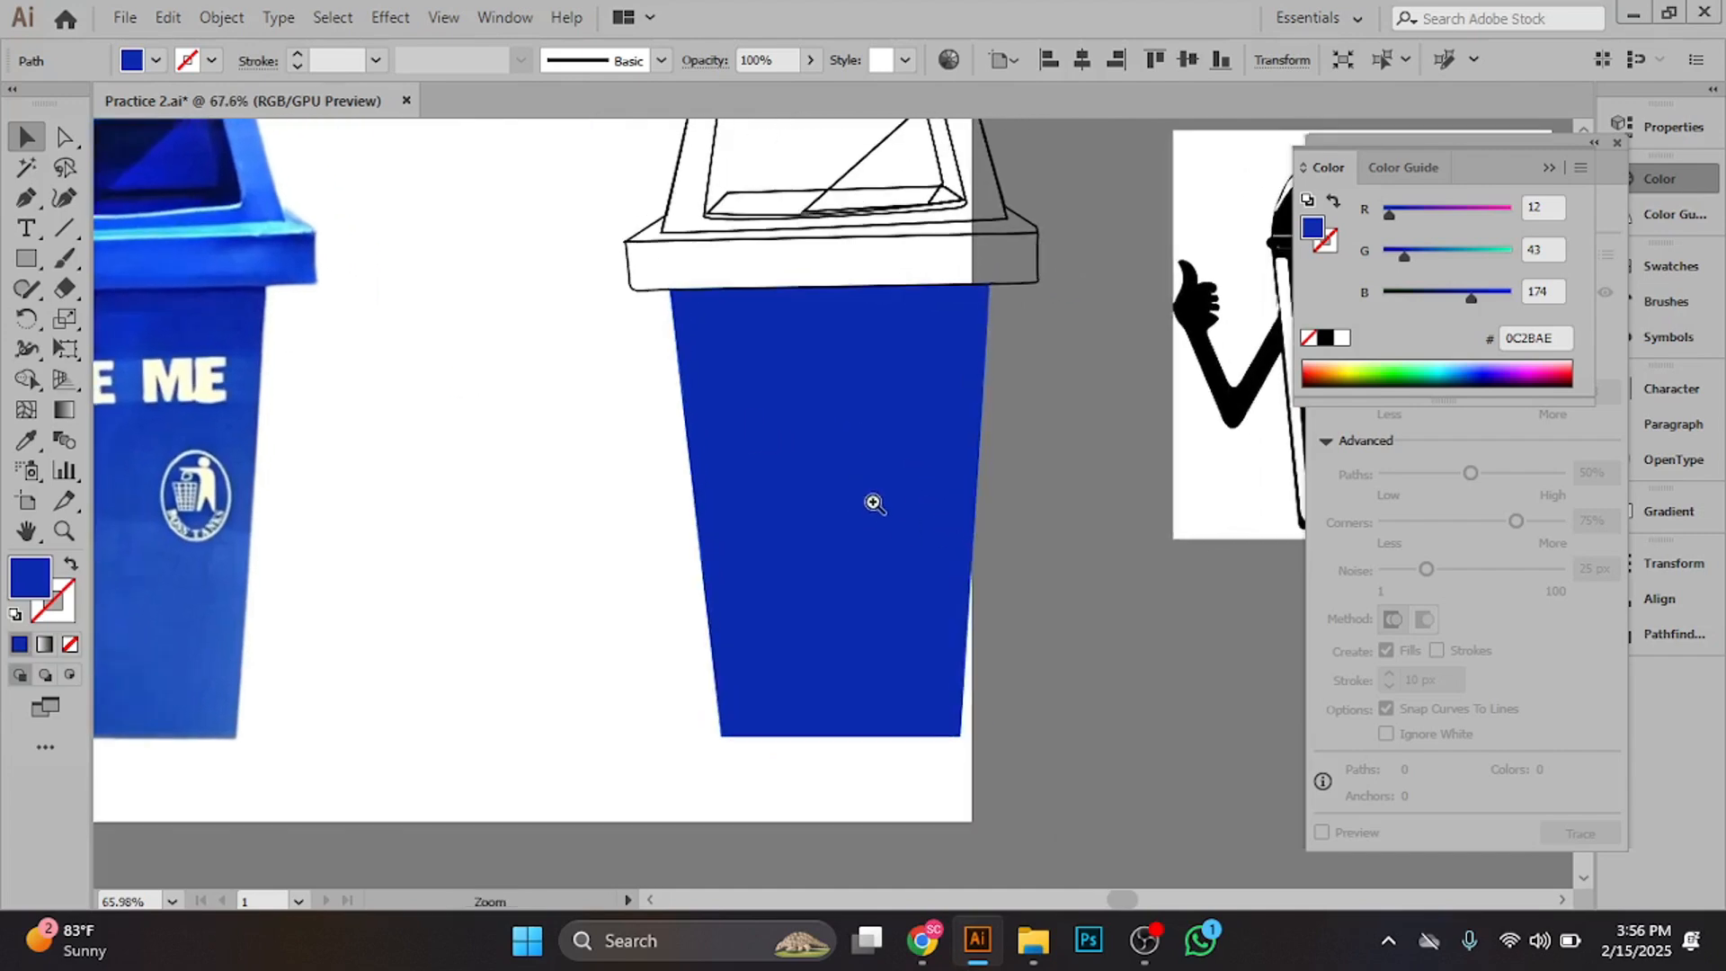
scroll(1152, 590, down, 2)
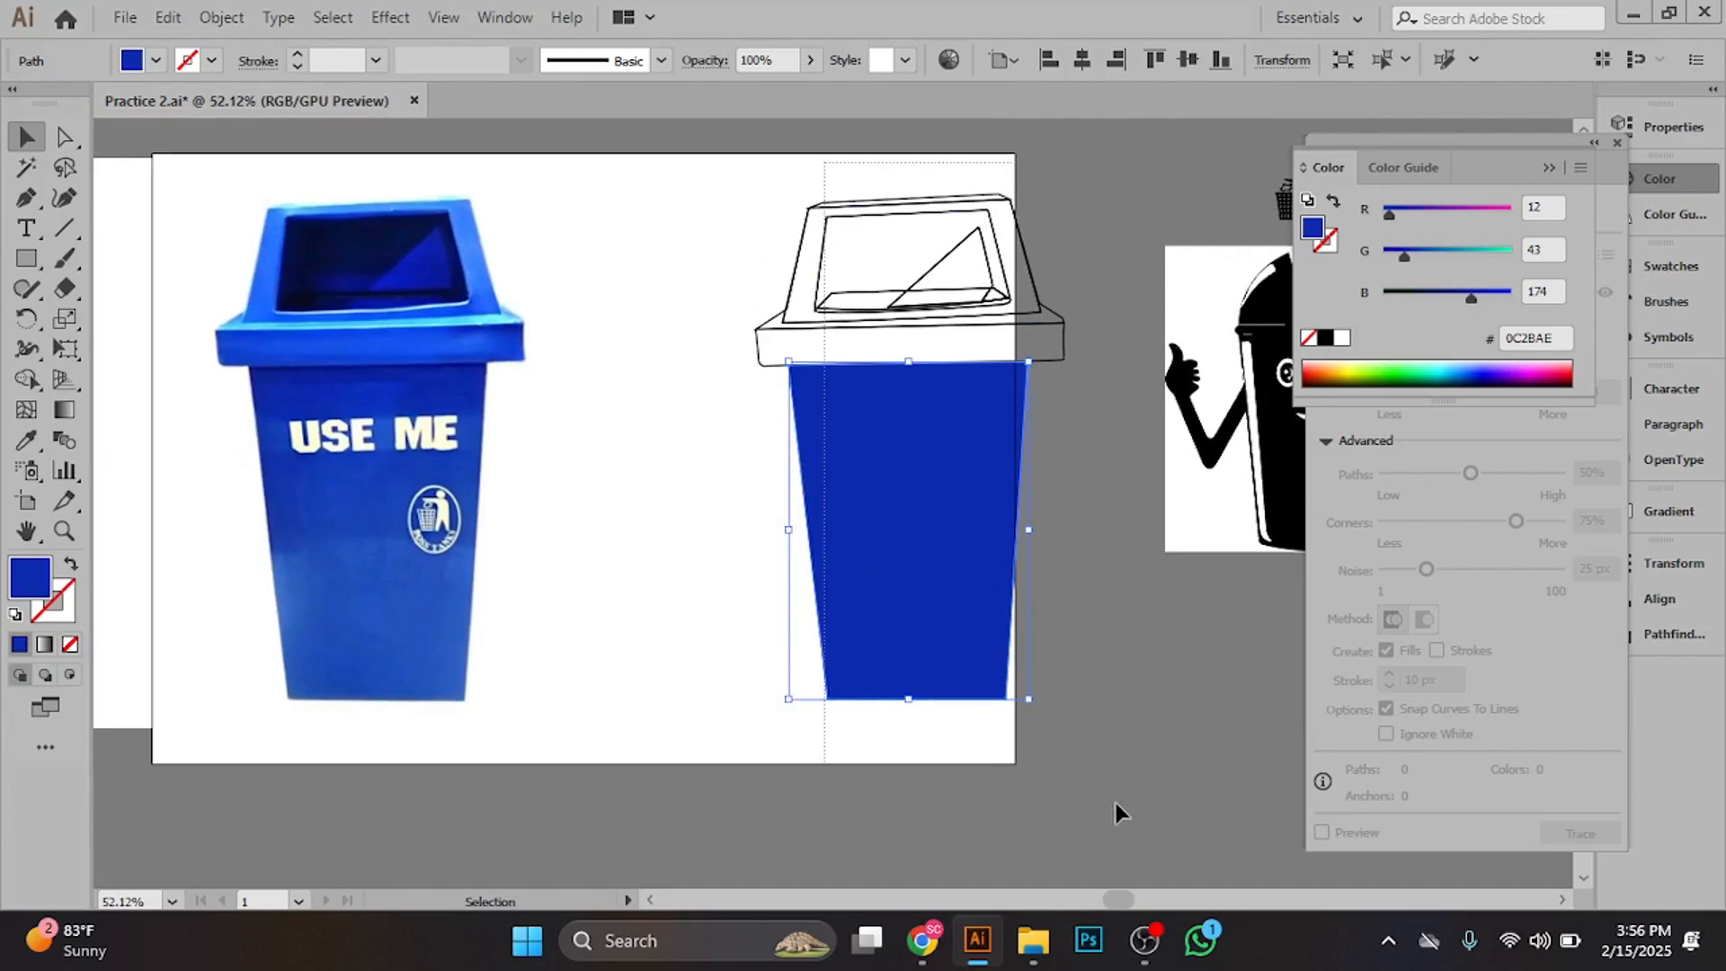
drag(1115, 812, 1034, 342)
drag(953, 648, 919, 643)
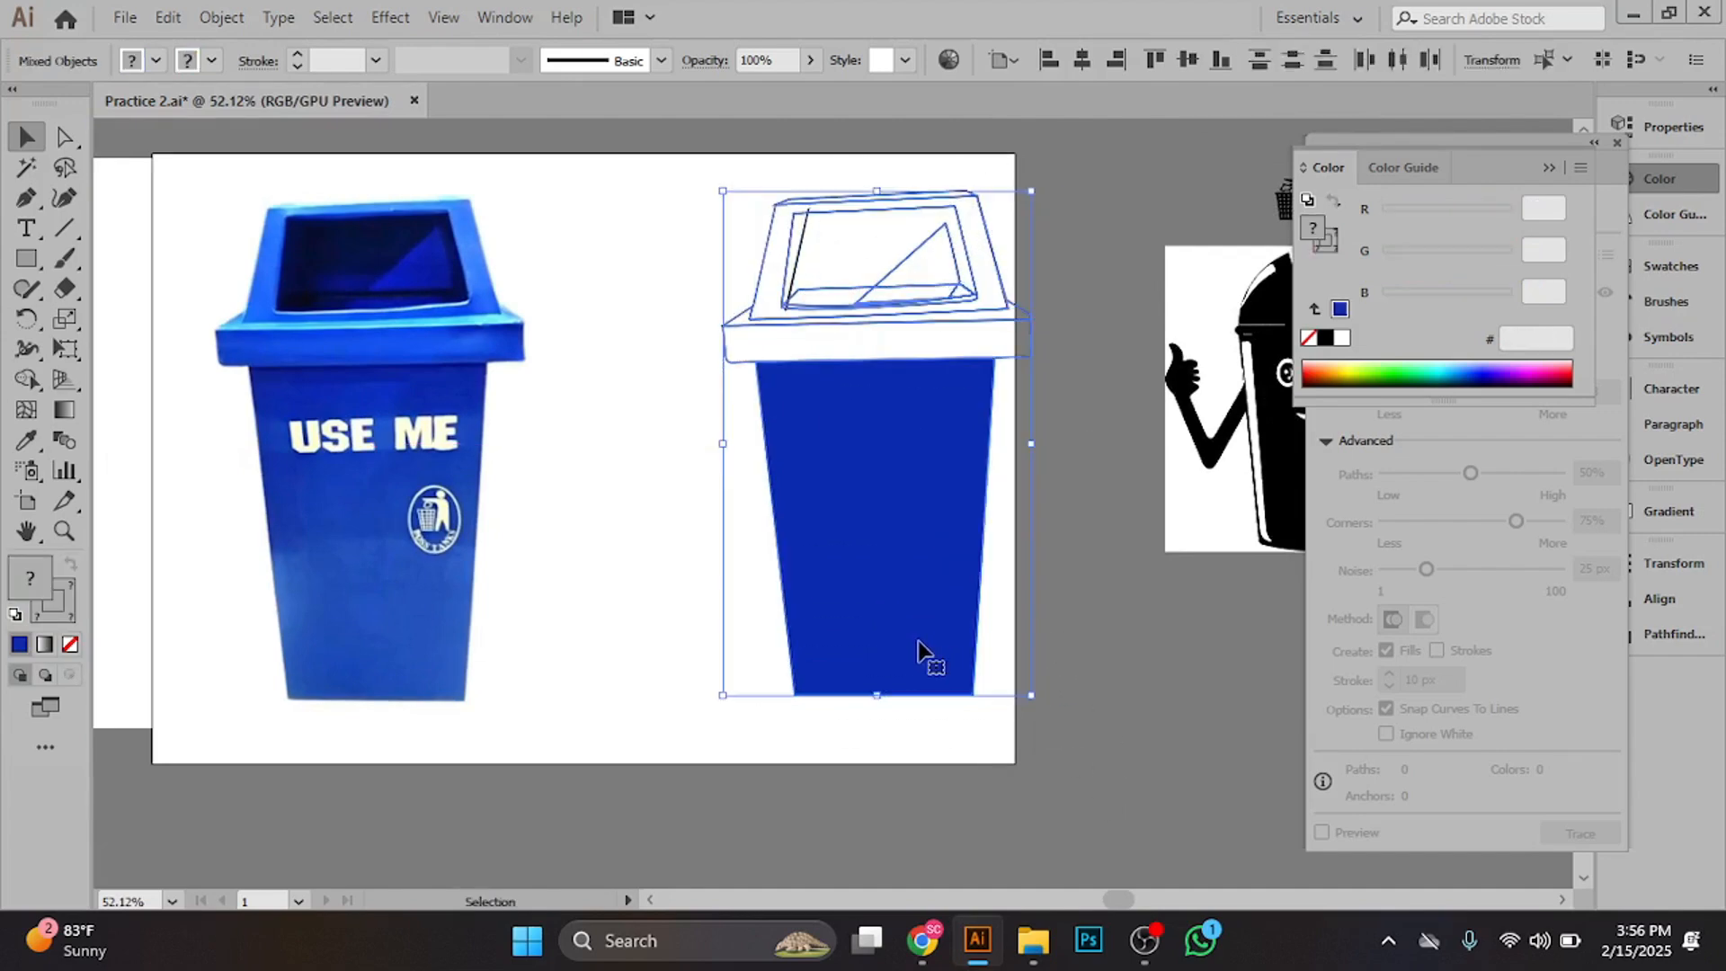
click(1057, 604)
- Apply a white-to-black linear gradient to the bin body and redirect it vertically, from white at mid-body to black above the rim
drag(923, 551, 1046, 626)
click(1008, 633)
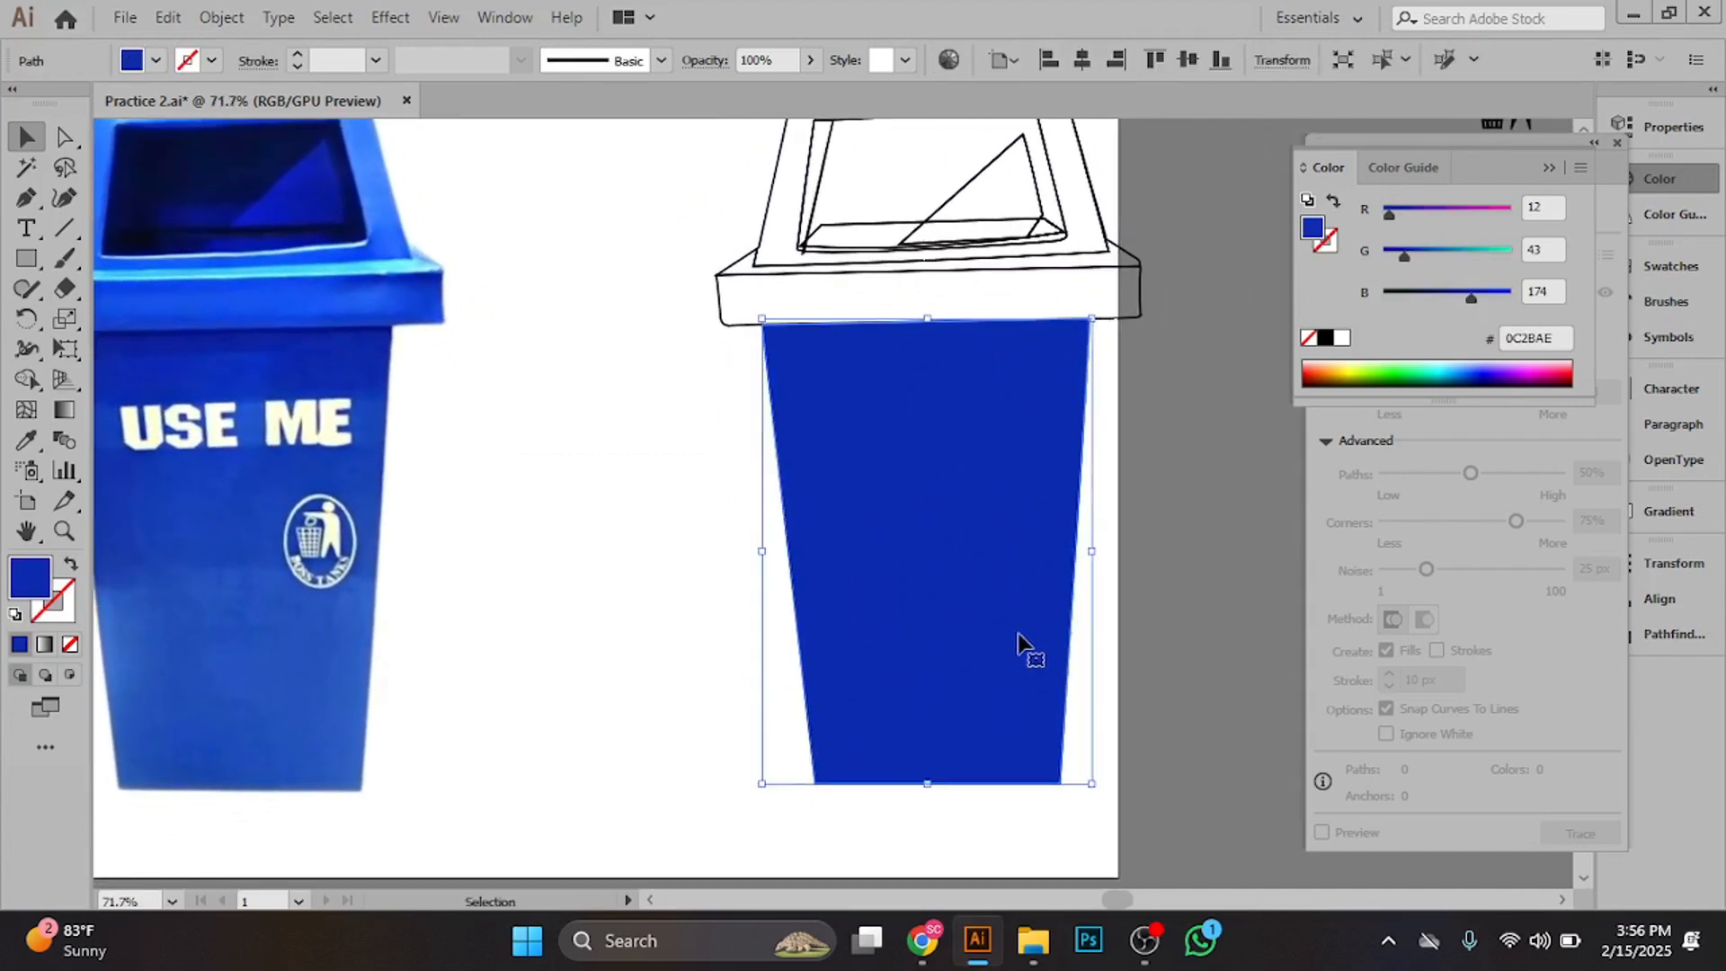
click(64, 411)
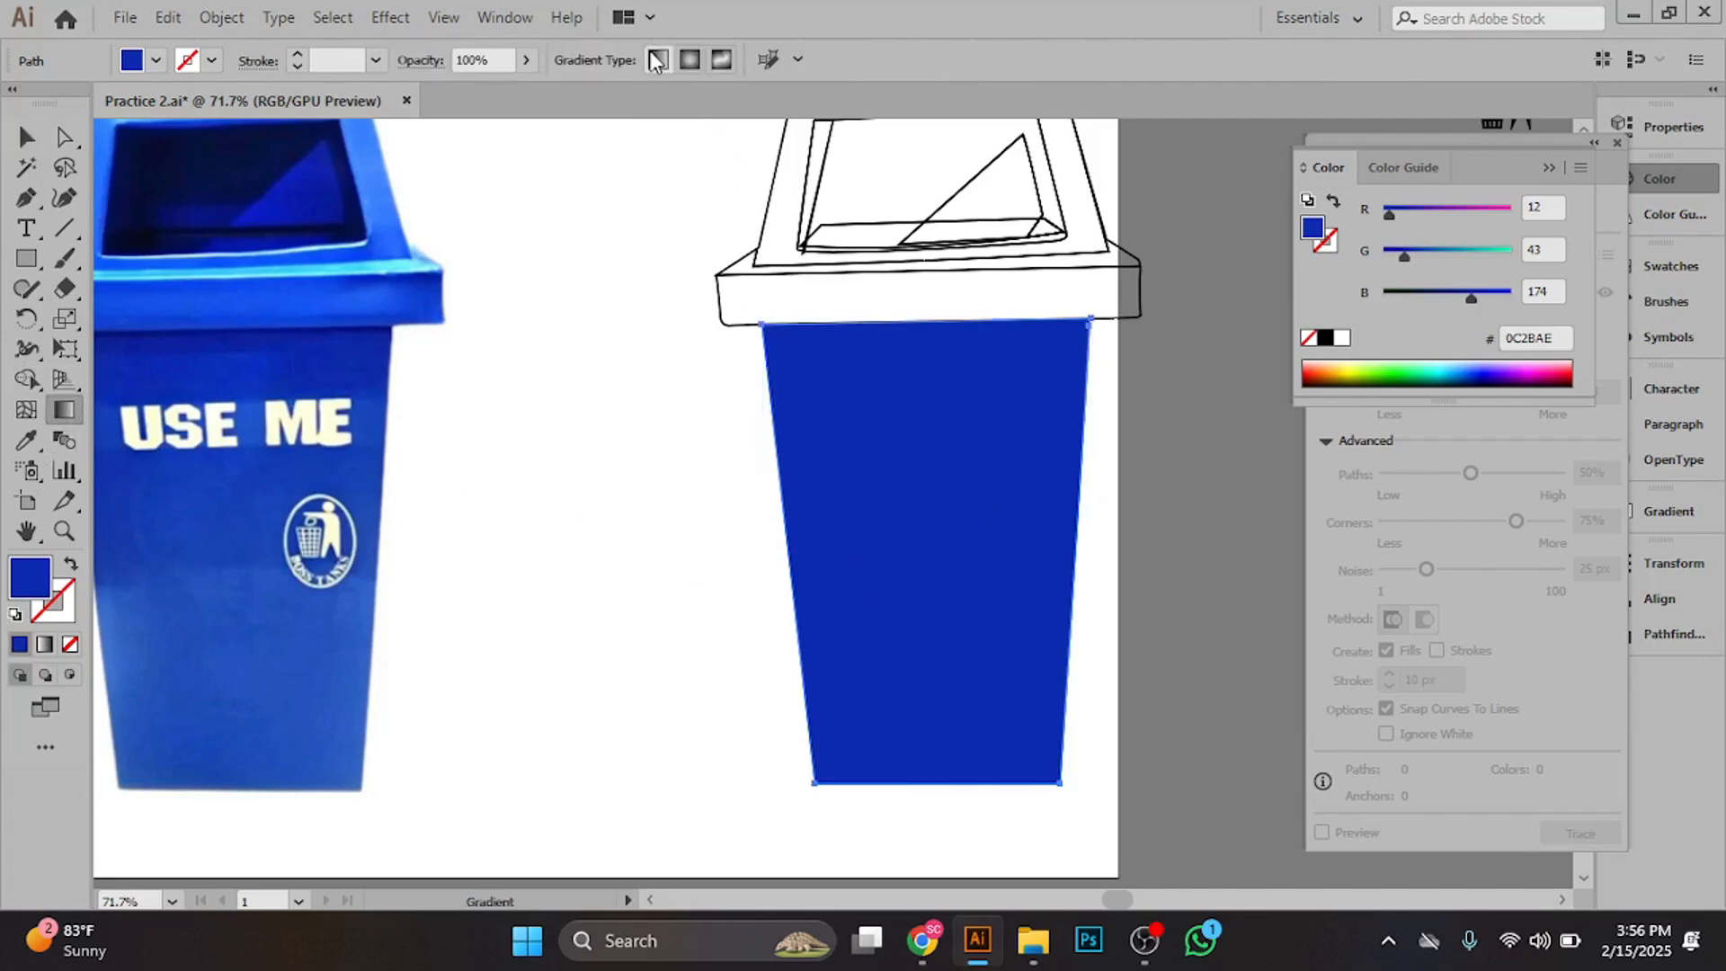
key(period)
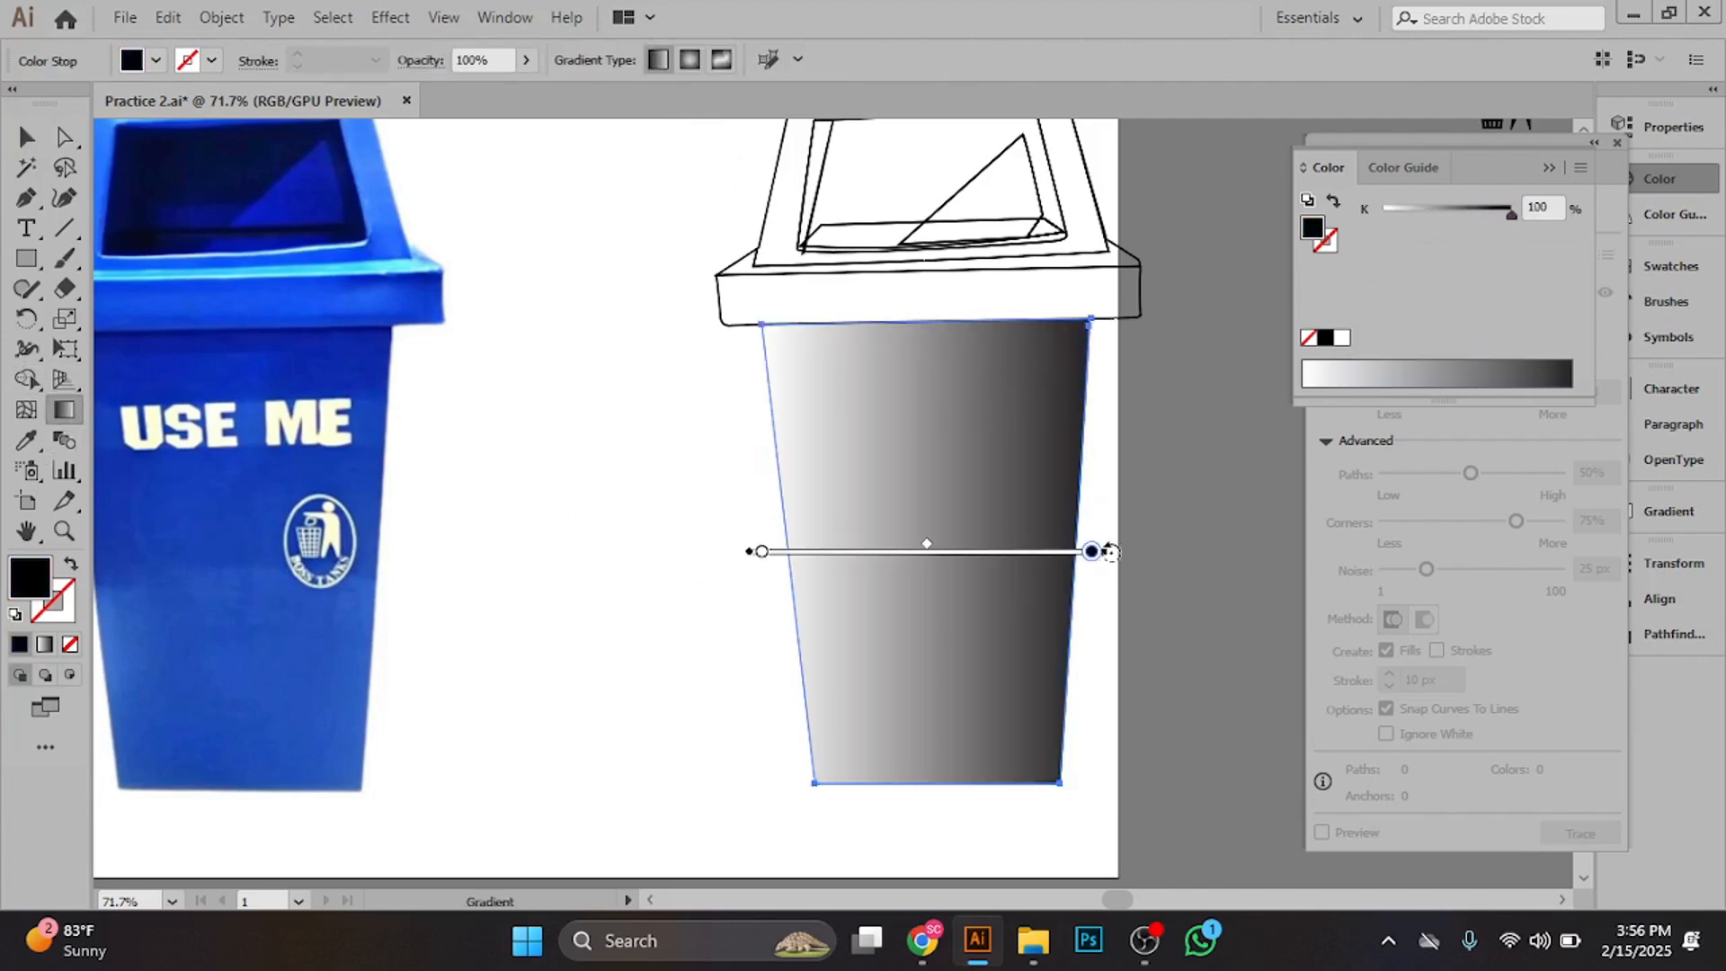
mouse_move(1111, 552)
mouse_down()
mouse_move(998, 386)
mouse_move(754, 376)
mouse_up()
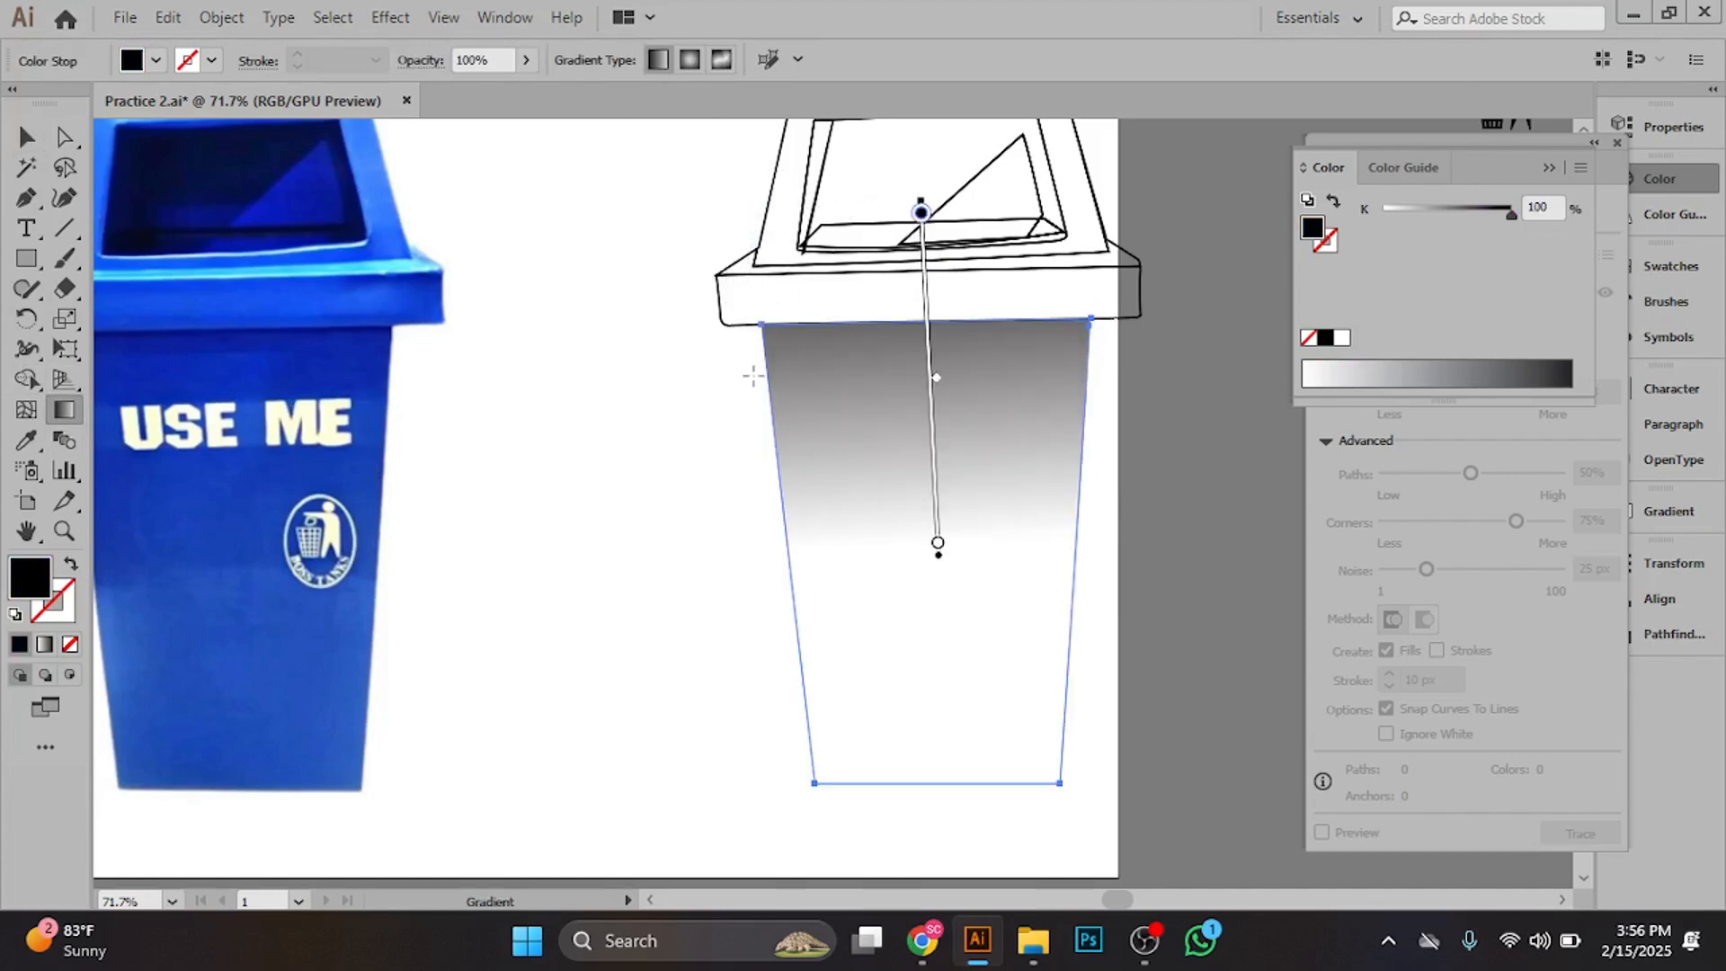
- Stretch the body gradient from the bin's base to above the rim and colour its upper stop with dark blue 0E1FA0 sampled from the photo
mouse_move(939, 447)
mouse_down()
mouse_move(955, 710)
mouse_move(950, 684)
mouse_up()
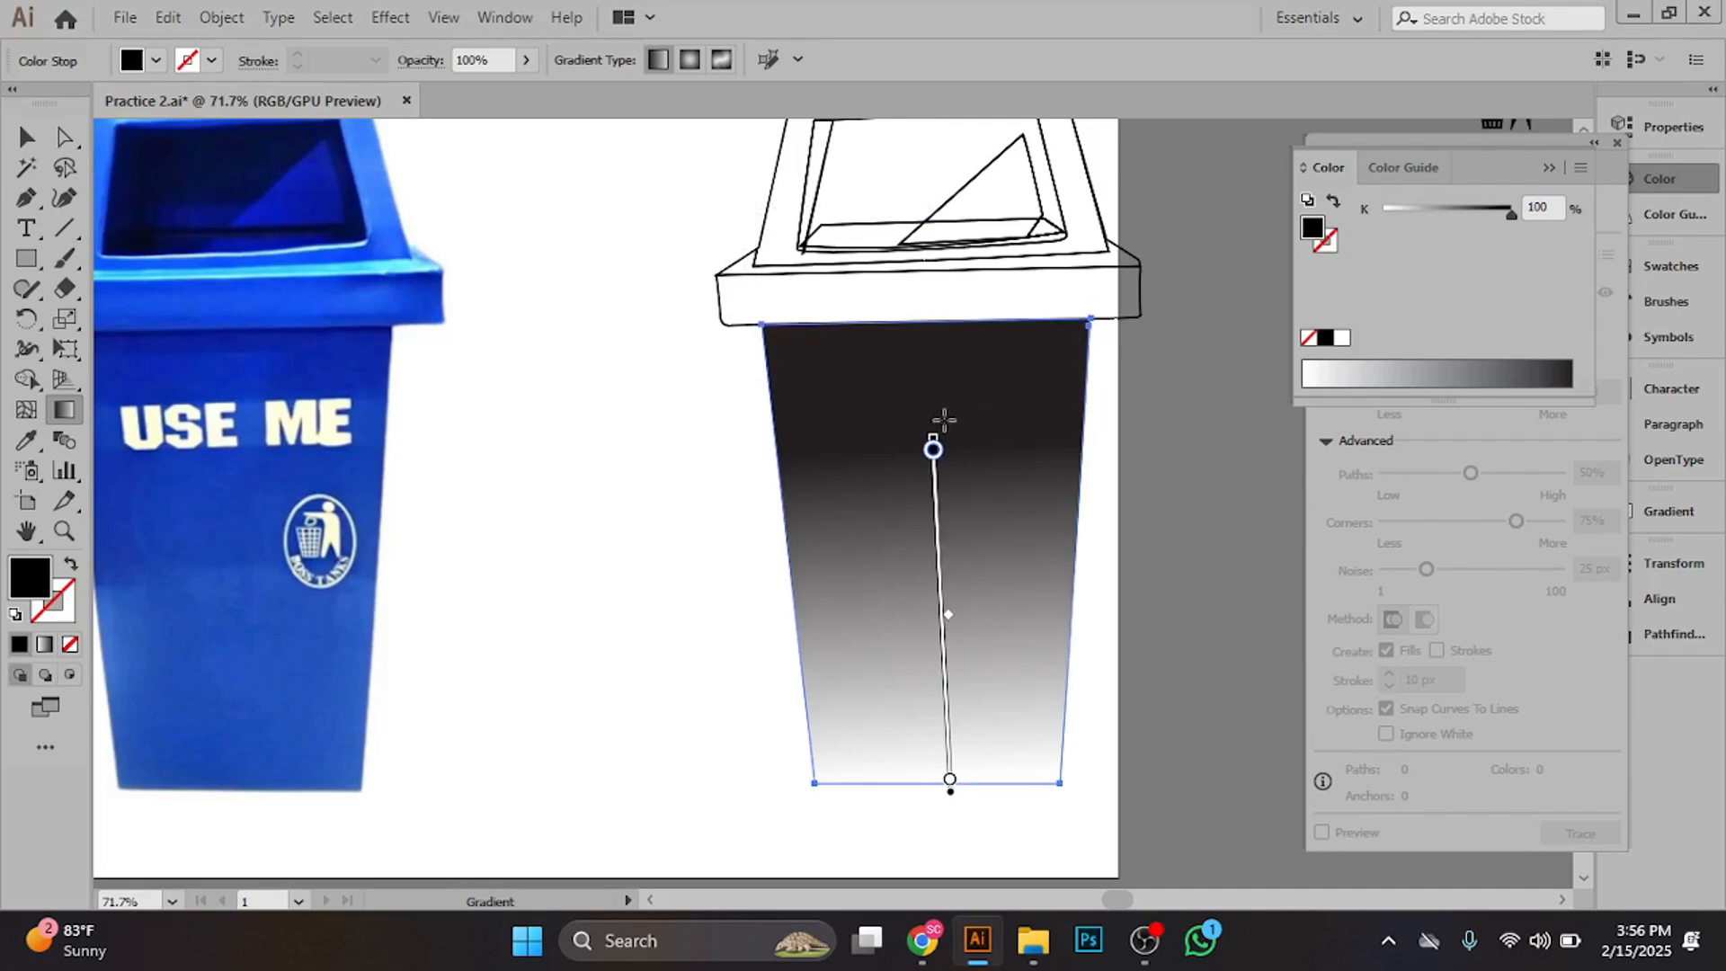
drag(934, 446, 926, 250)
double_click(924, 249)
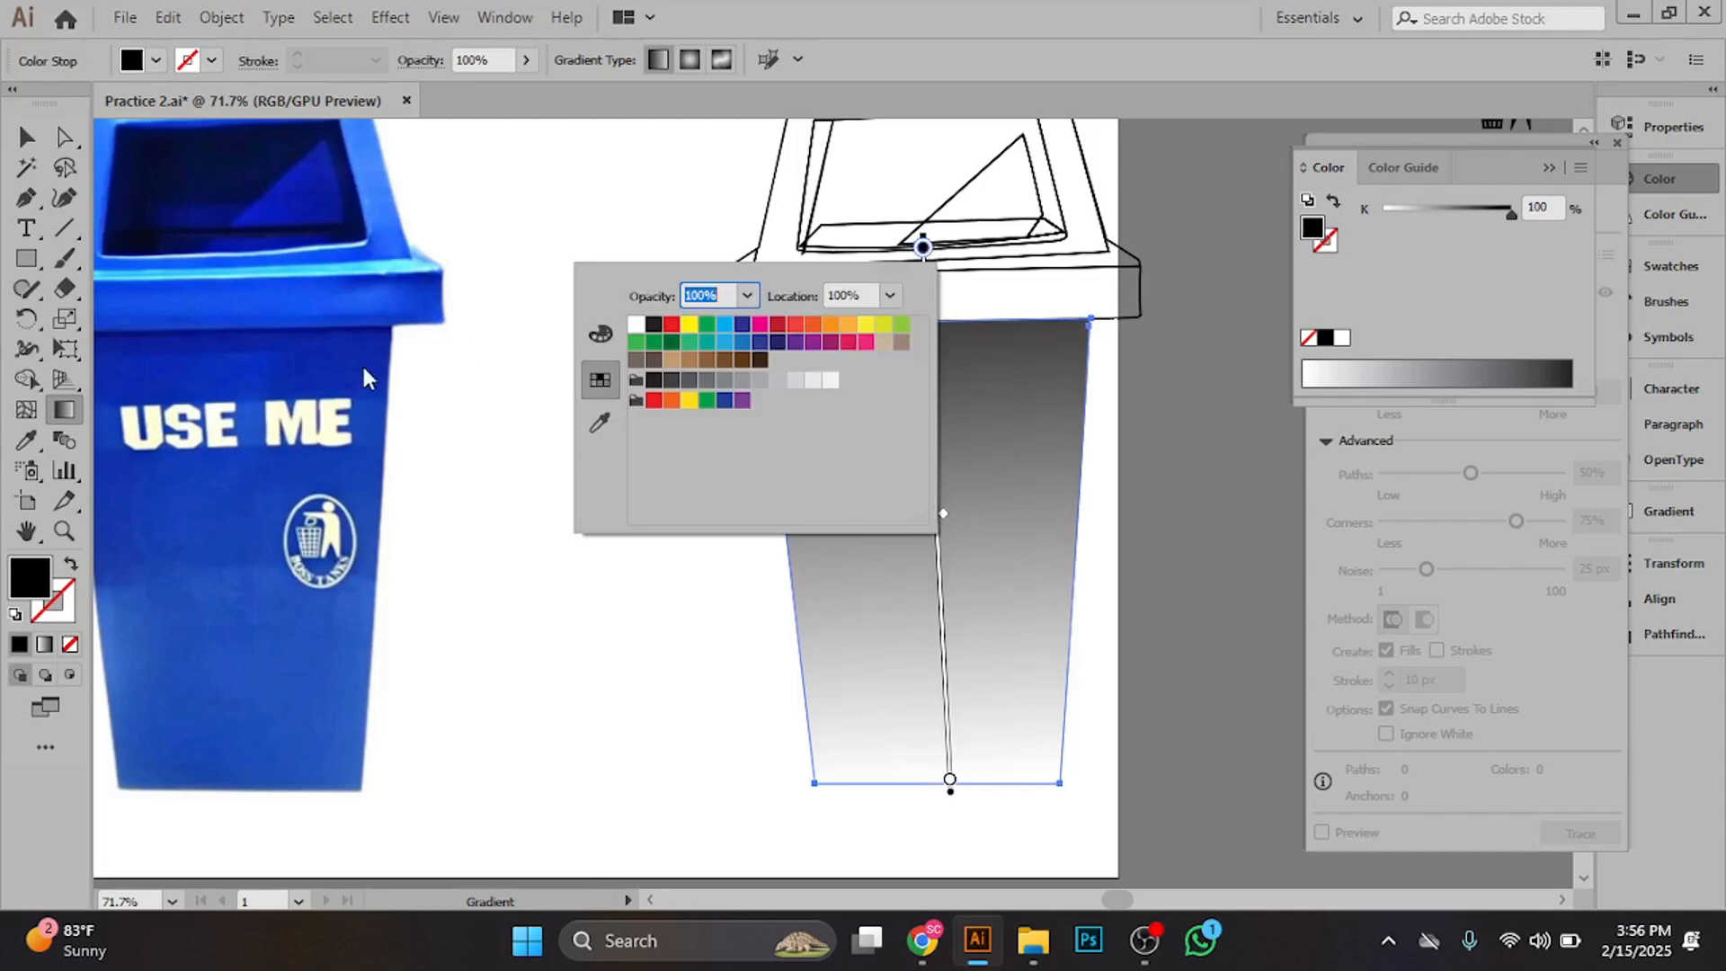
click(599, 425)
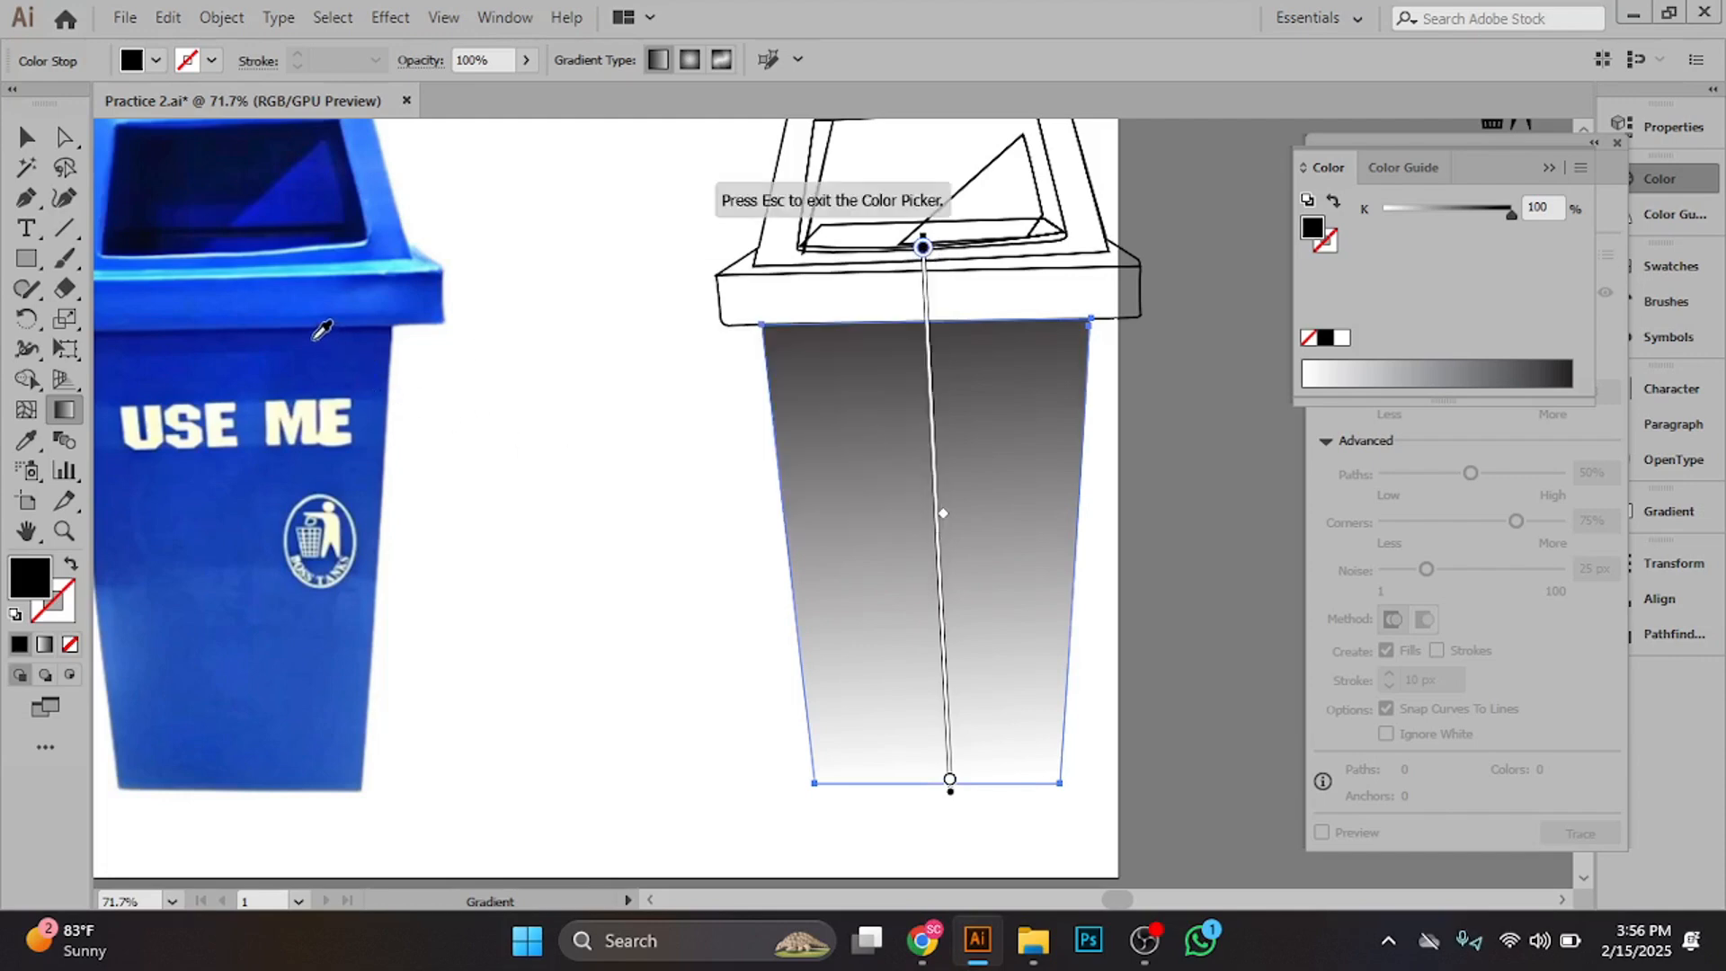
click(318, 329)
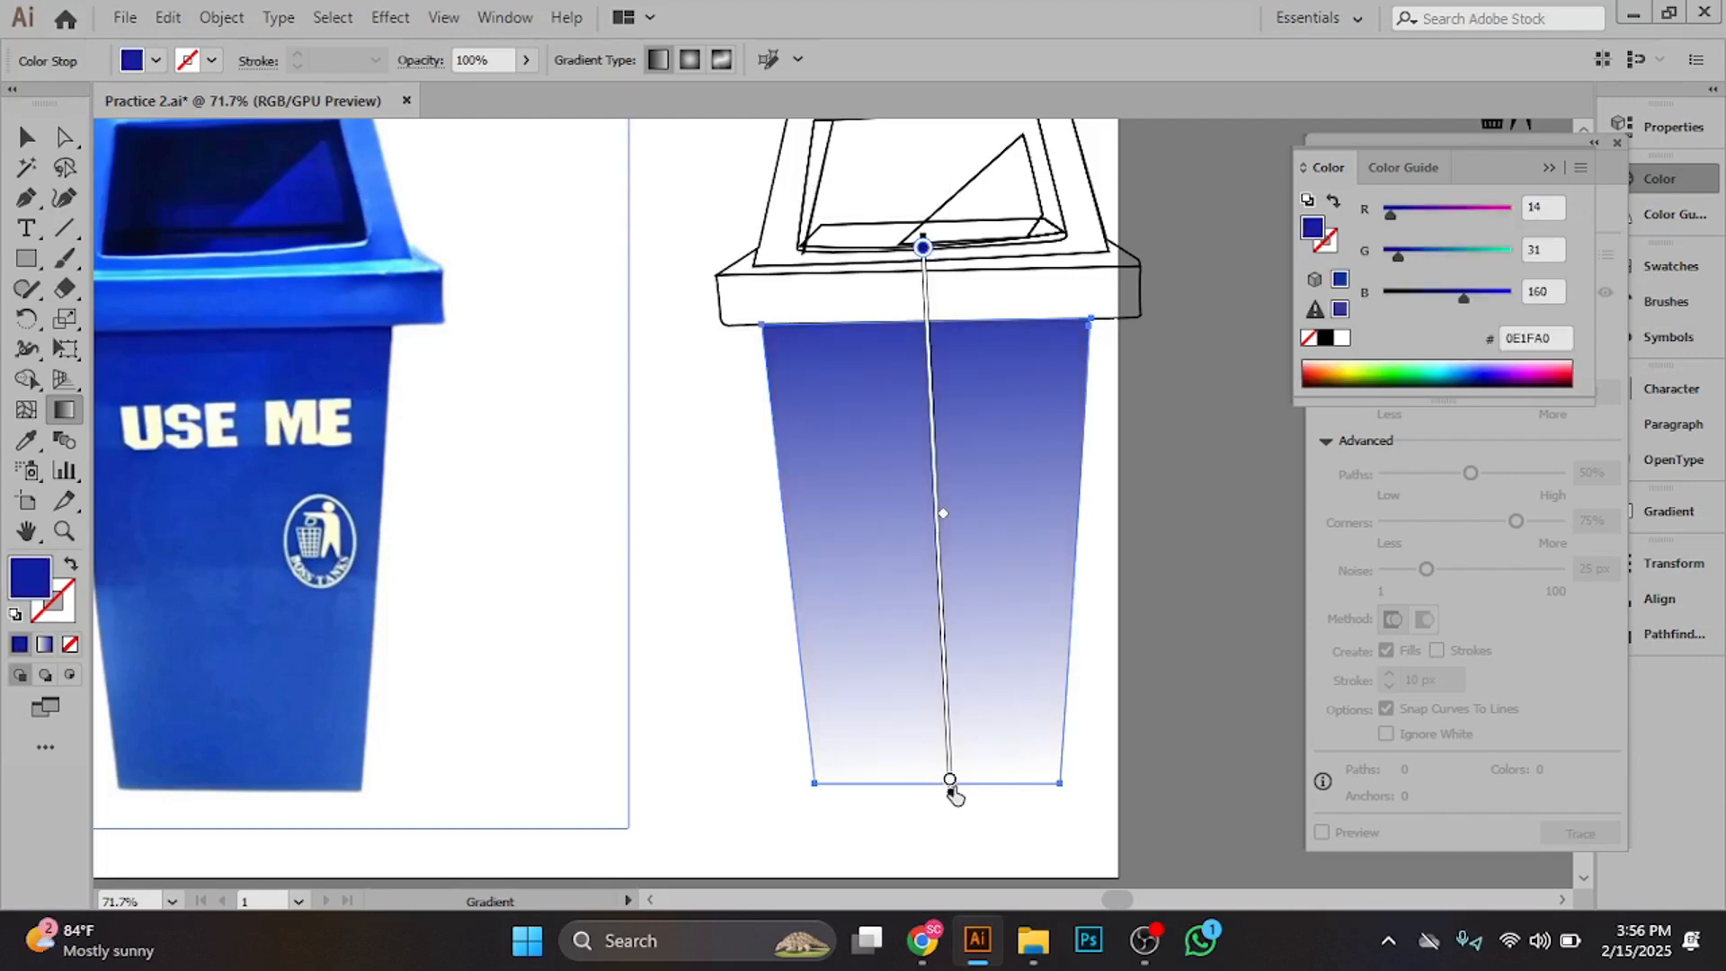
- Colour the body gradient's lower stop with the lighter blue 2A56C0 sampled near the base of the photographed bin
click(950, 782)
double_click(948, 781)
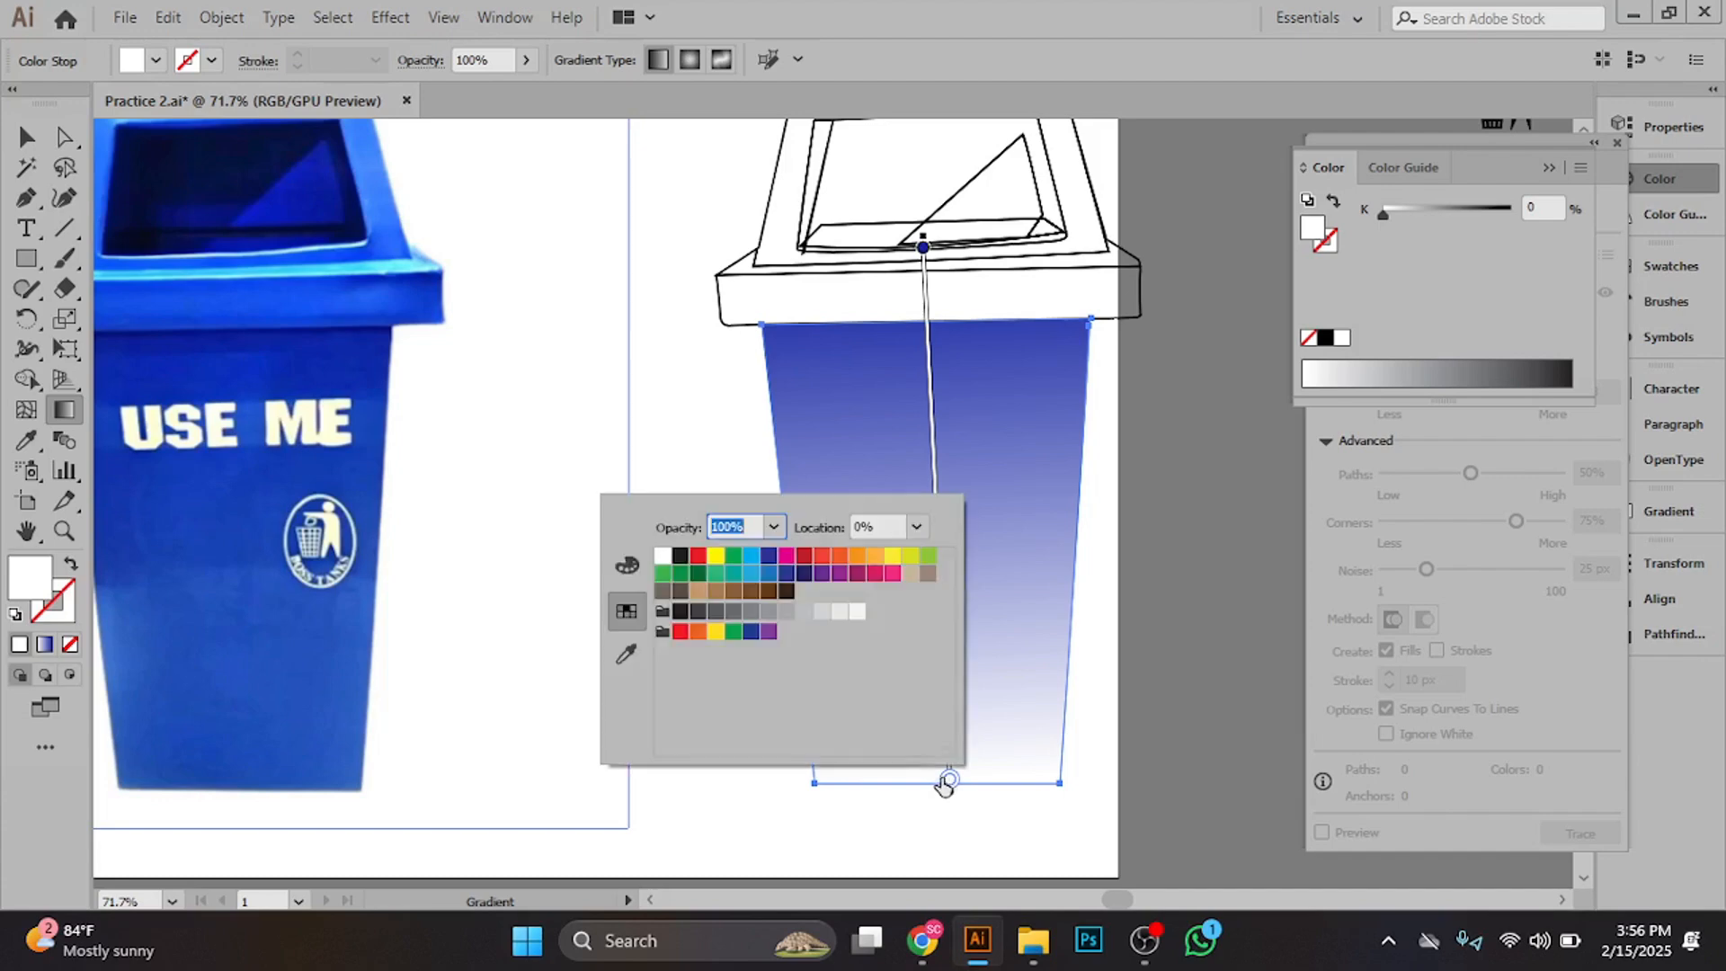
click(626, 654)
click(329, 739)
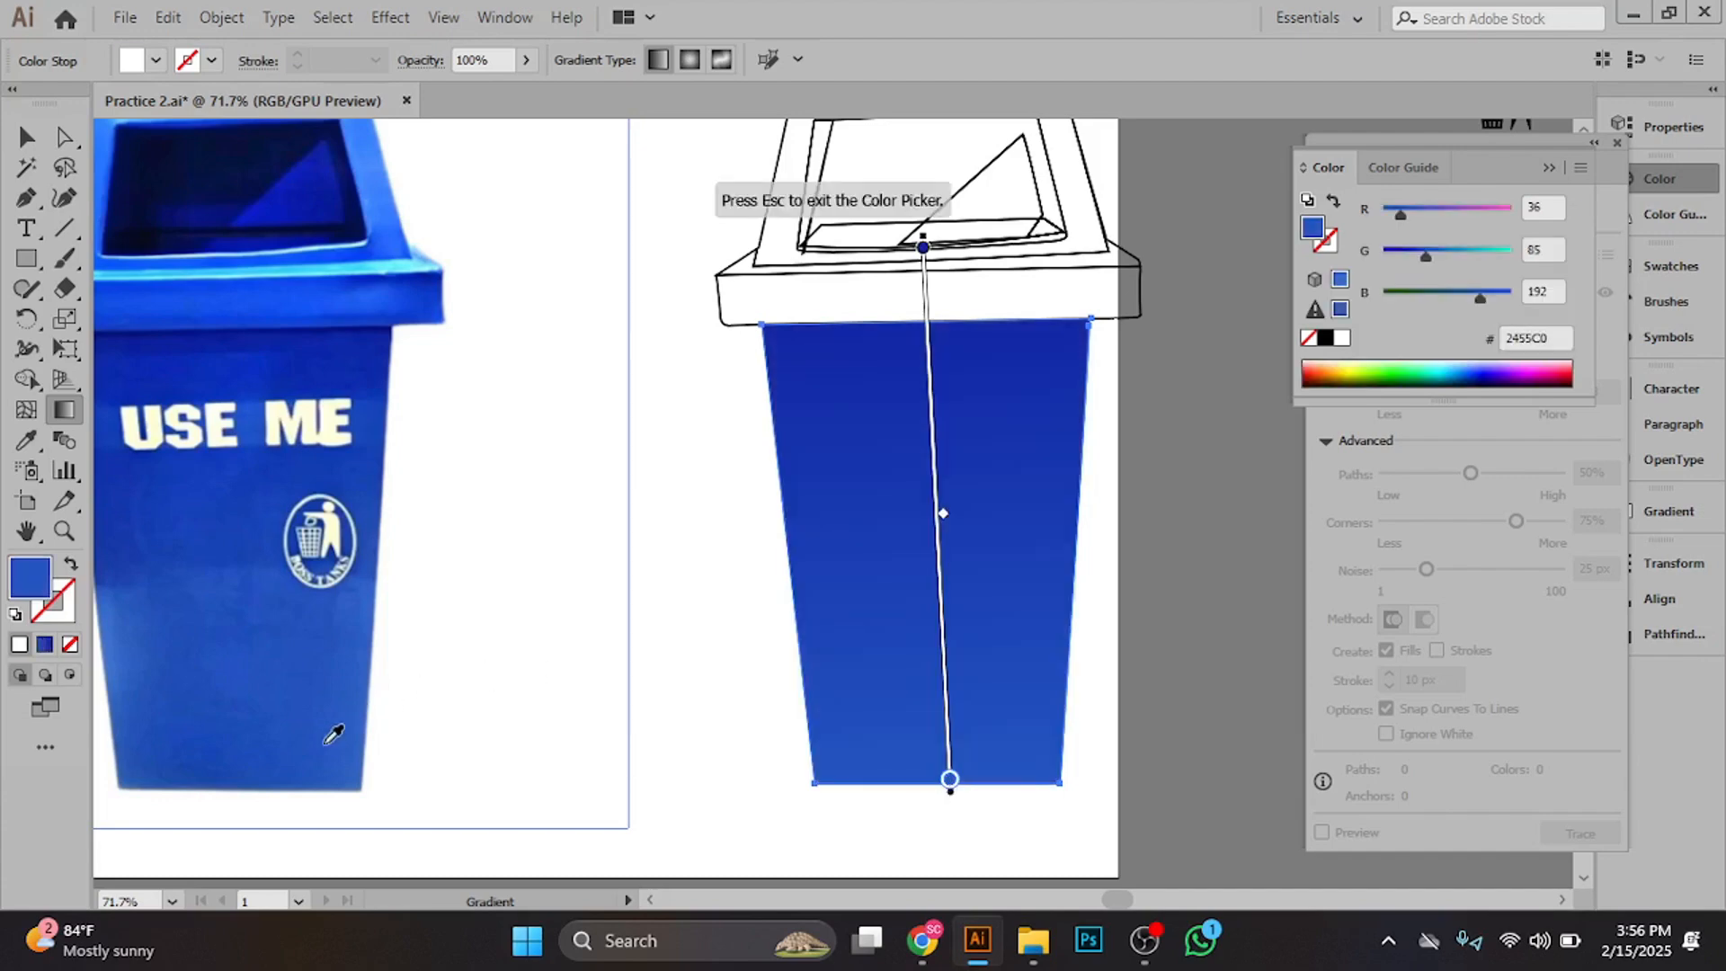
key(Escape)
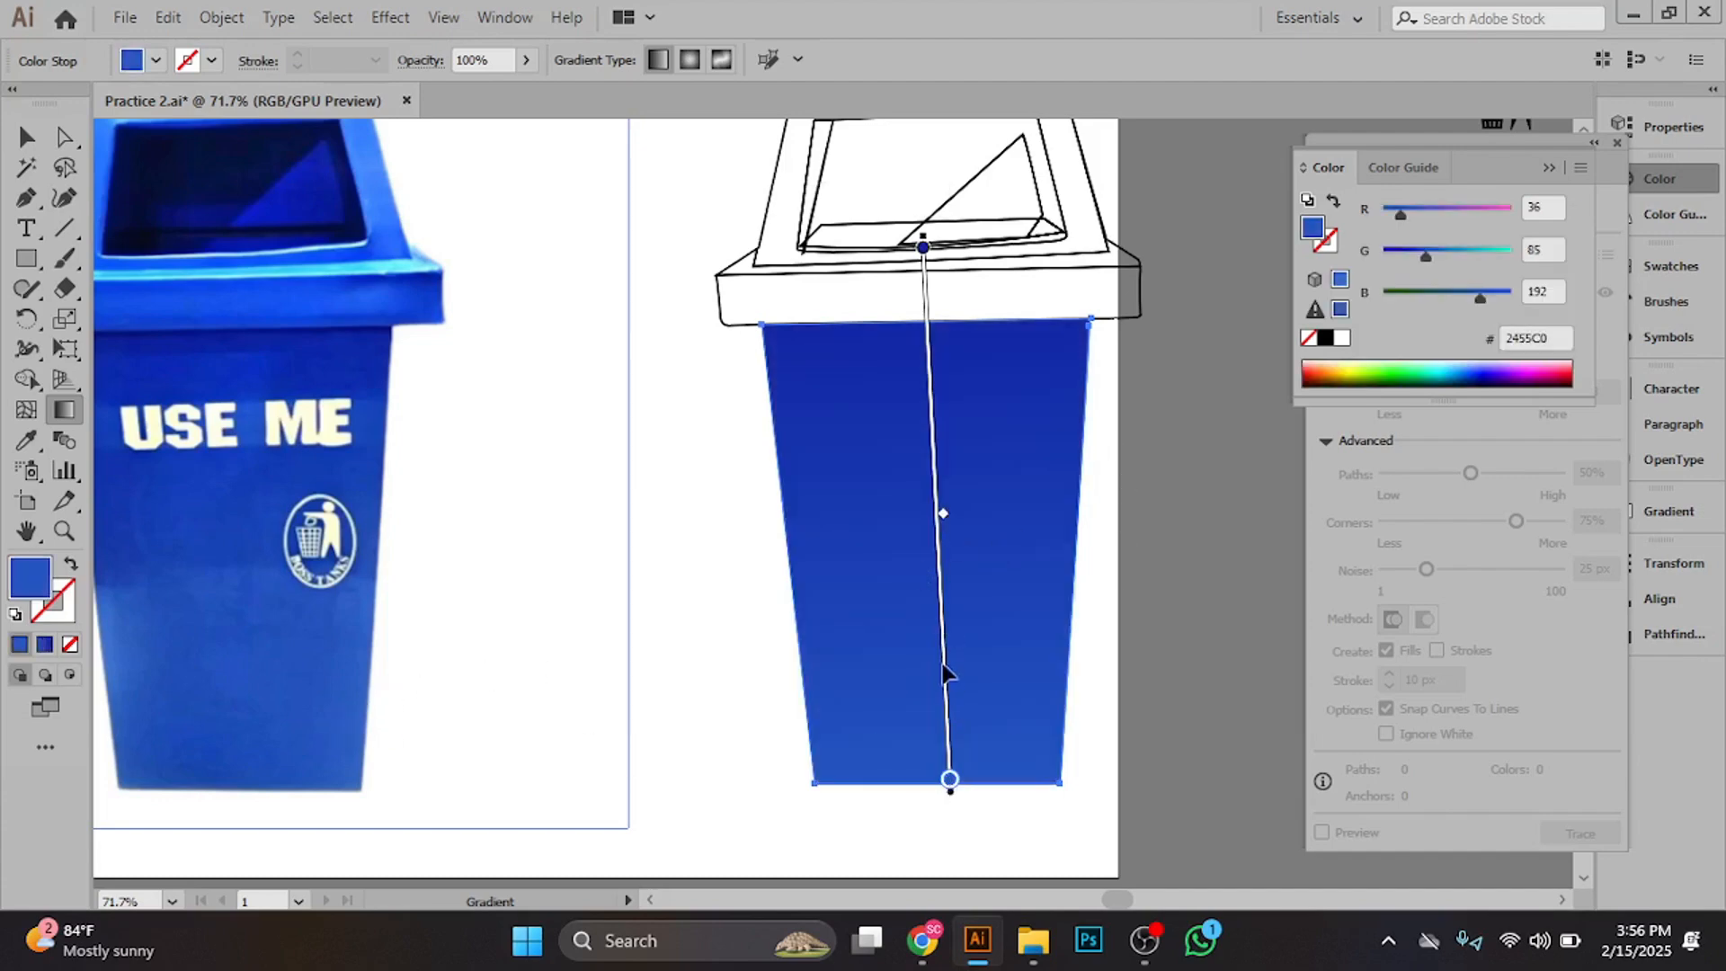
click(327, 725)
click(26, 137)
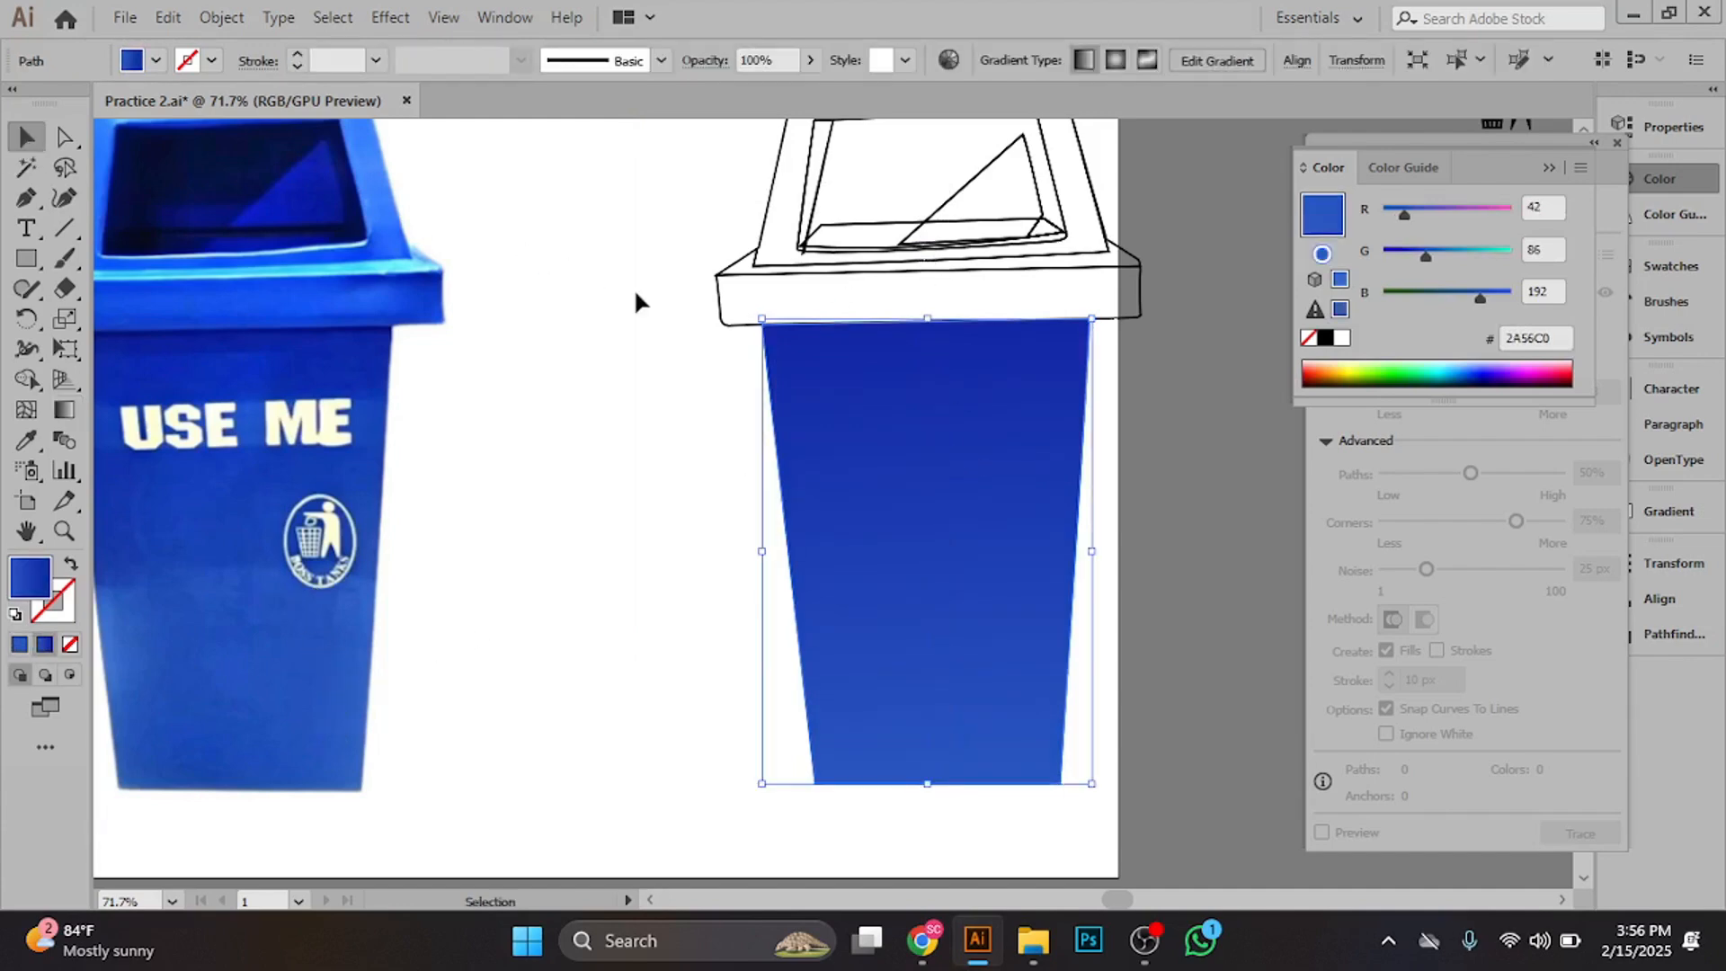
- Fill the outlined rim band above the body with bright blue 1551F1 sampled from the photo's rim, without a stroke
key(space)
drag(762, 393, 759, 466)
click(921, 356)
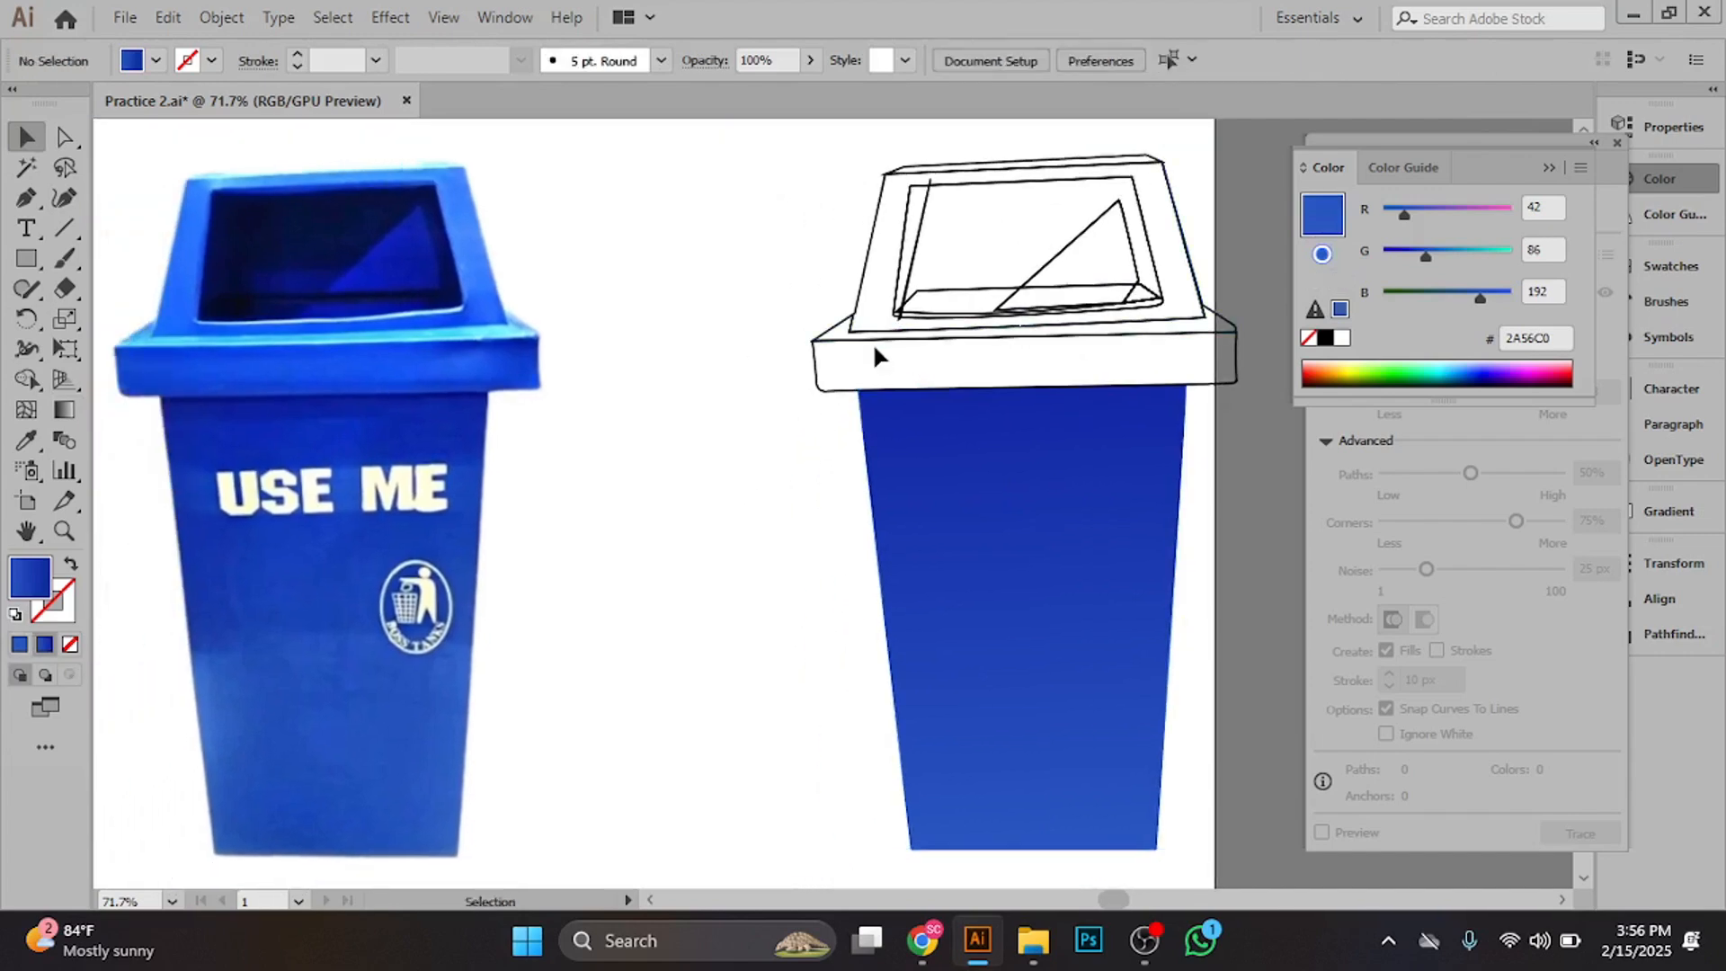
click(814, 366)
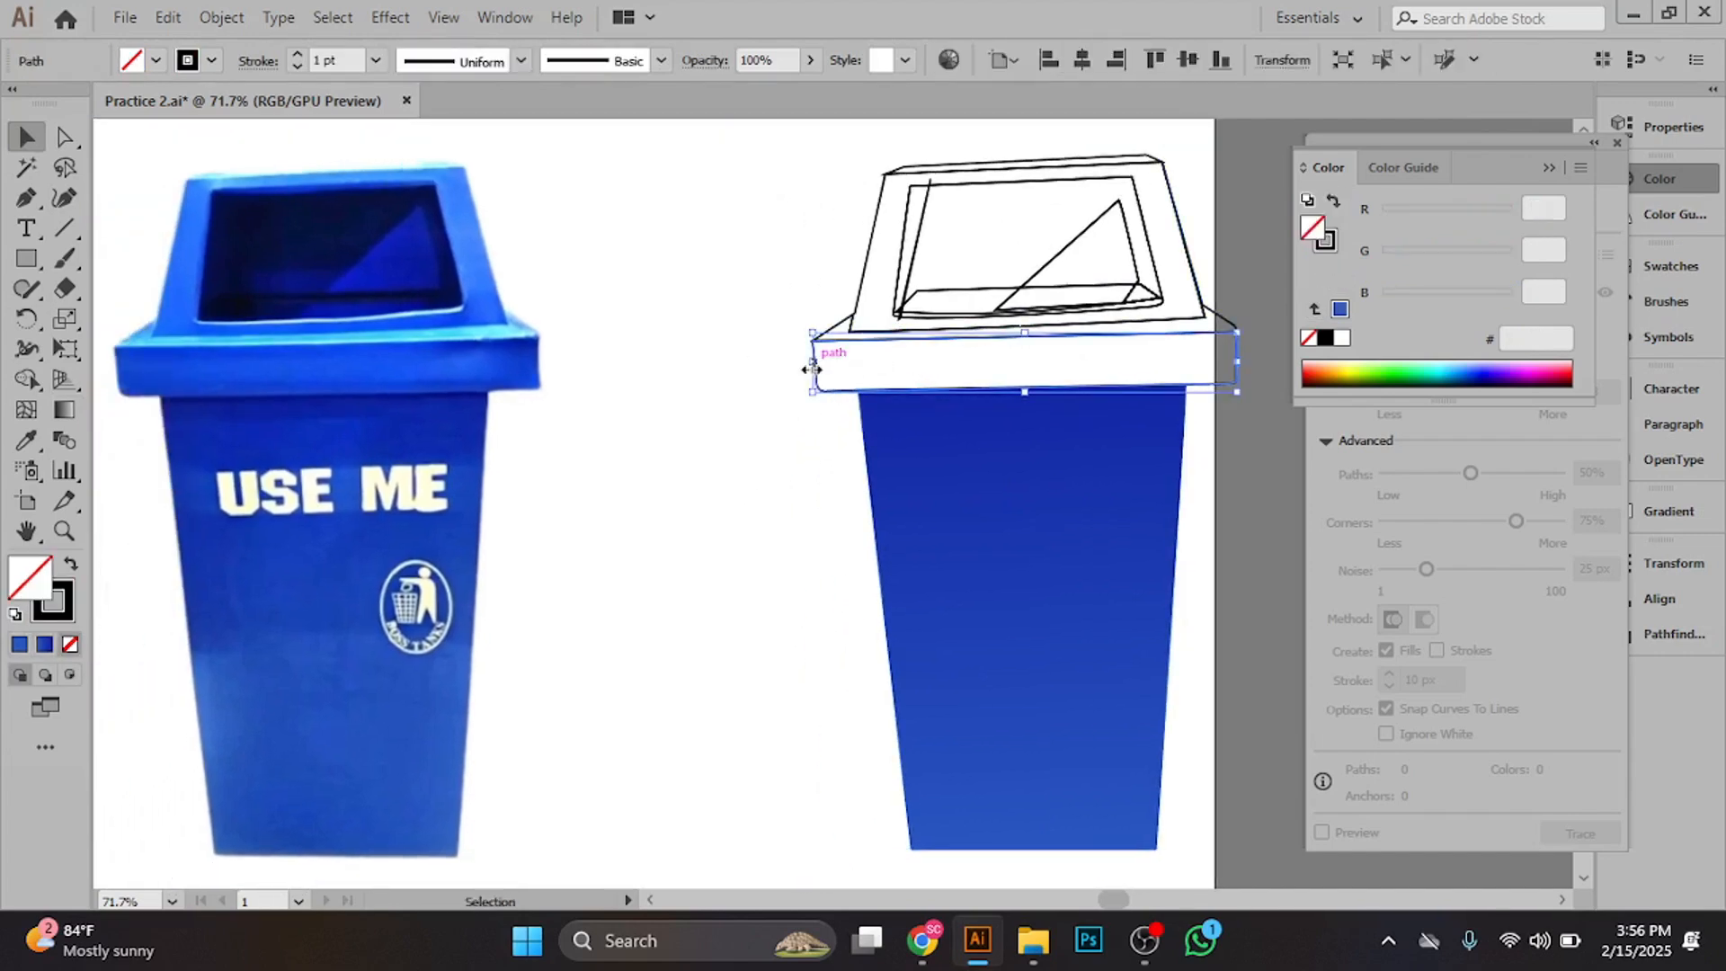
click(38, 437)
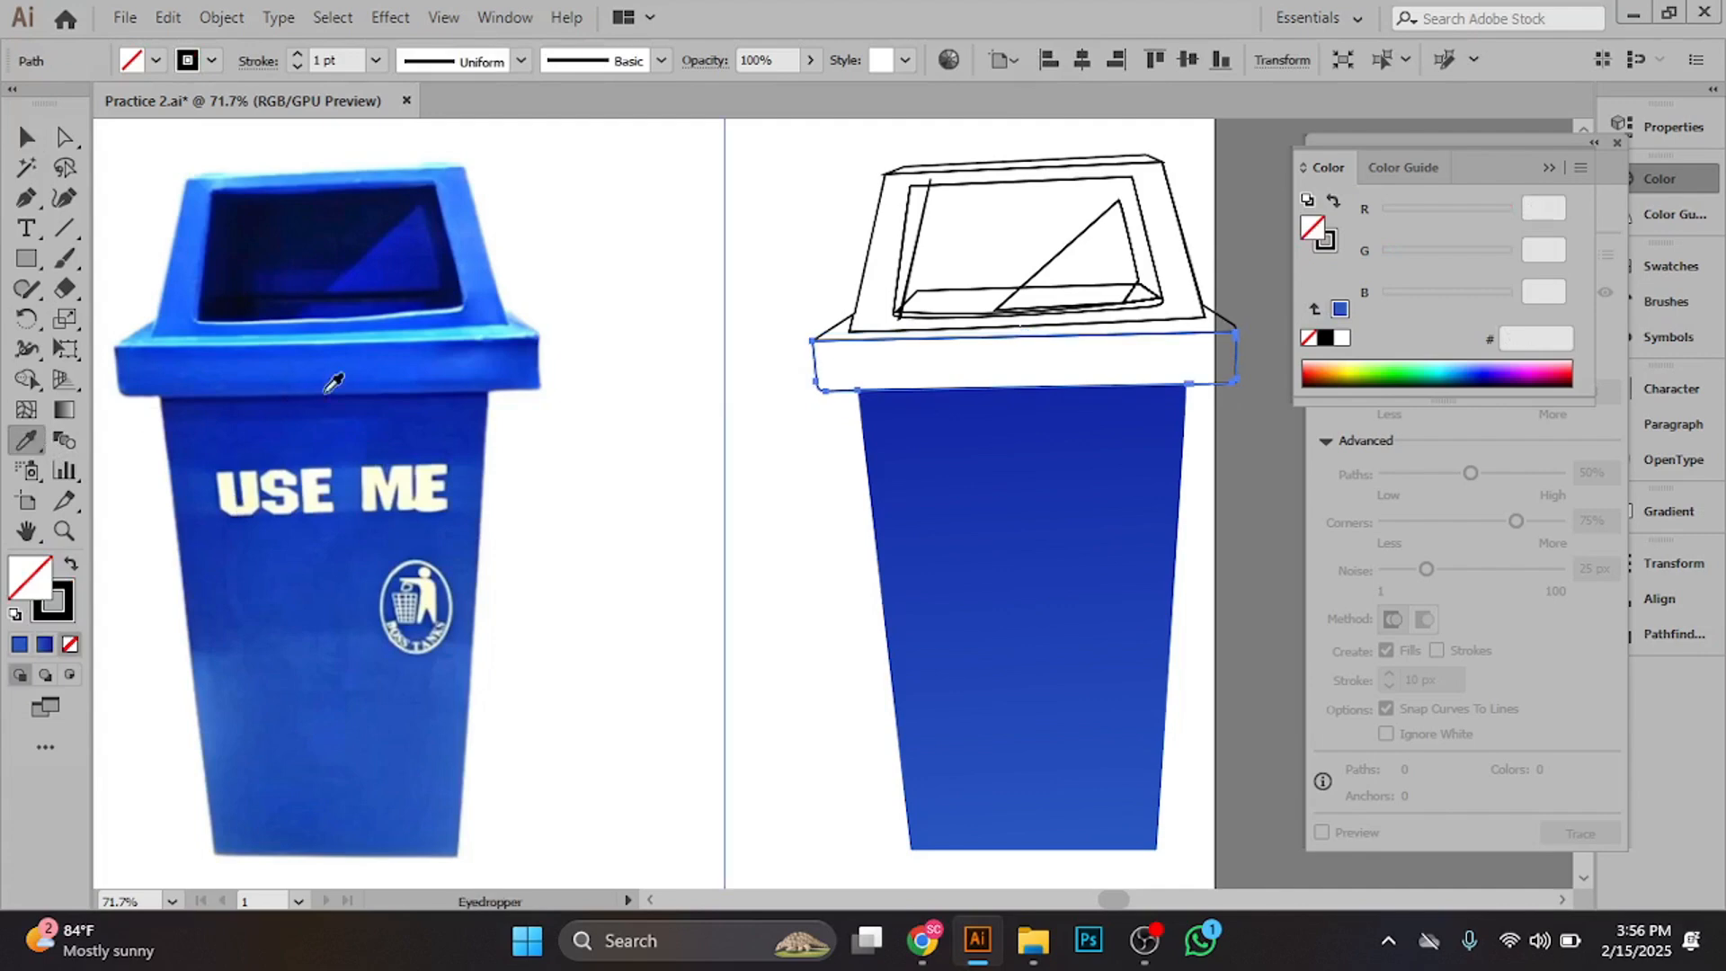
click(362, 381)
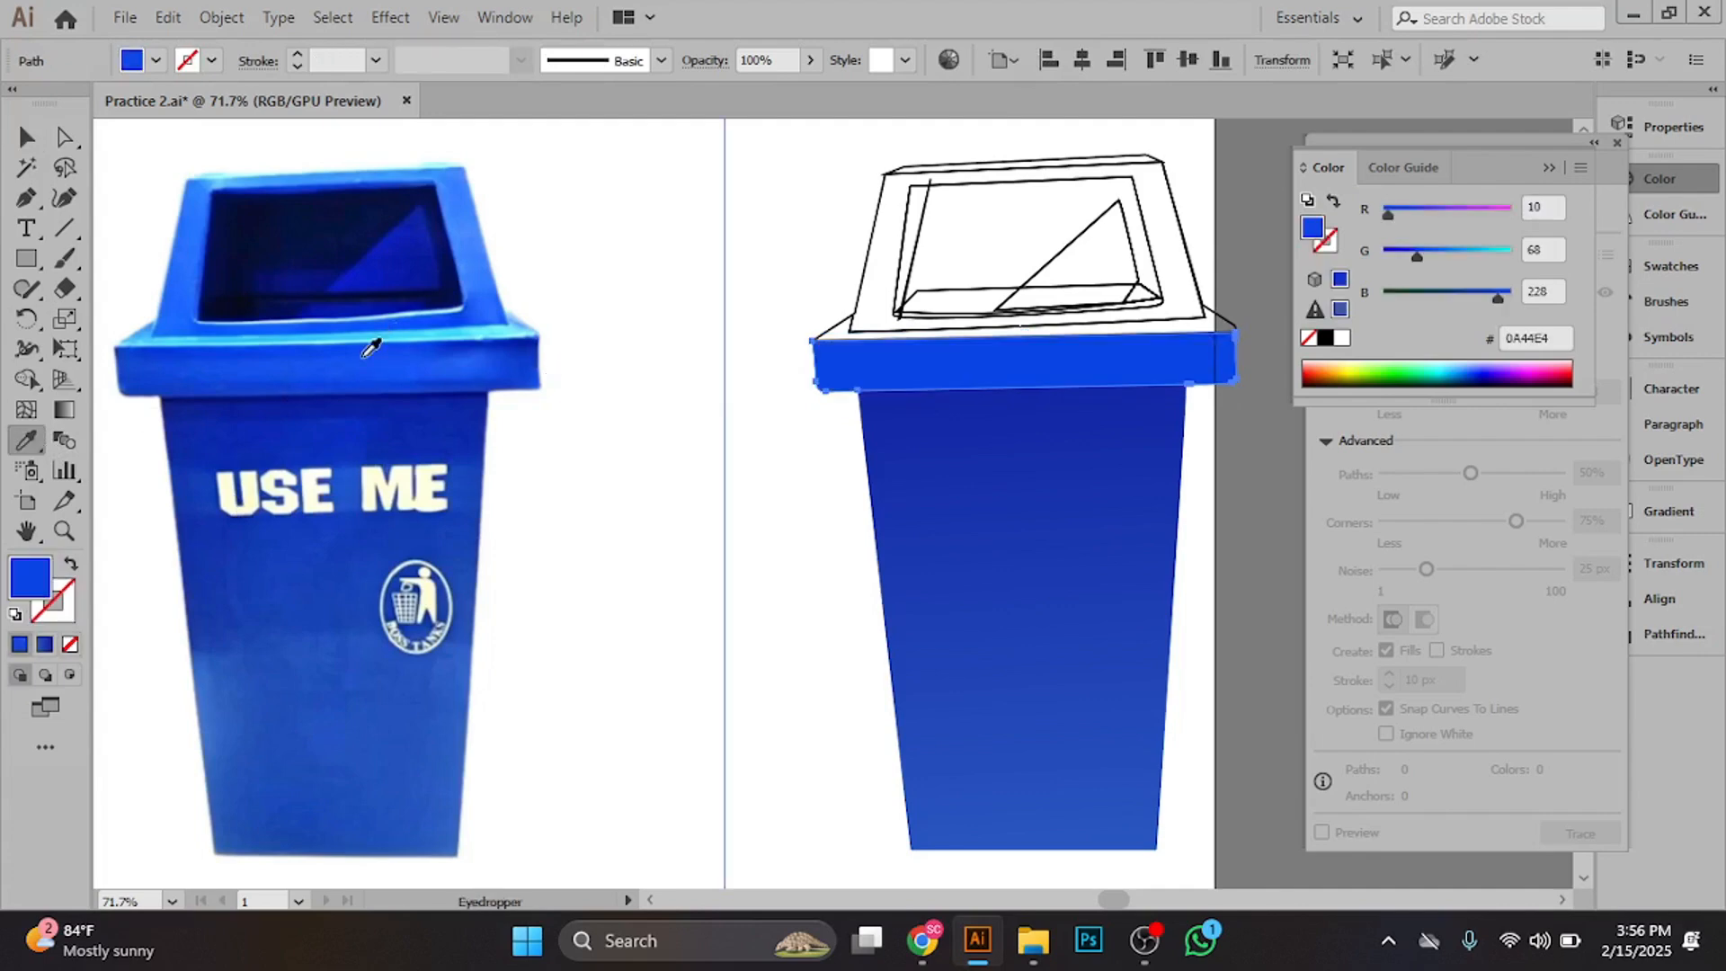
click(371, 349)
- Apply a linear gradient to the rim band and colour its left stop with blue 0C2FBA sampled from the photo's rim
drag(671, 428, 393, 432)
drag(536, 423, 512, 578)
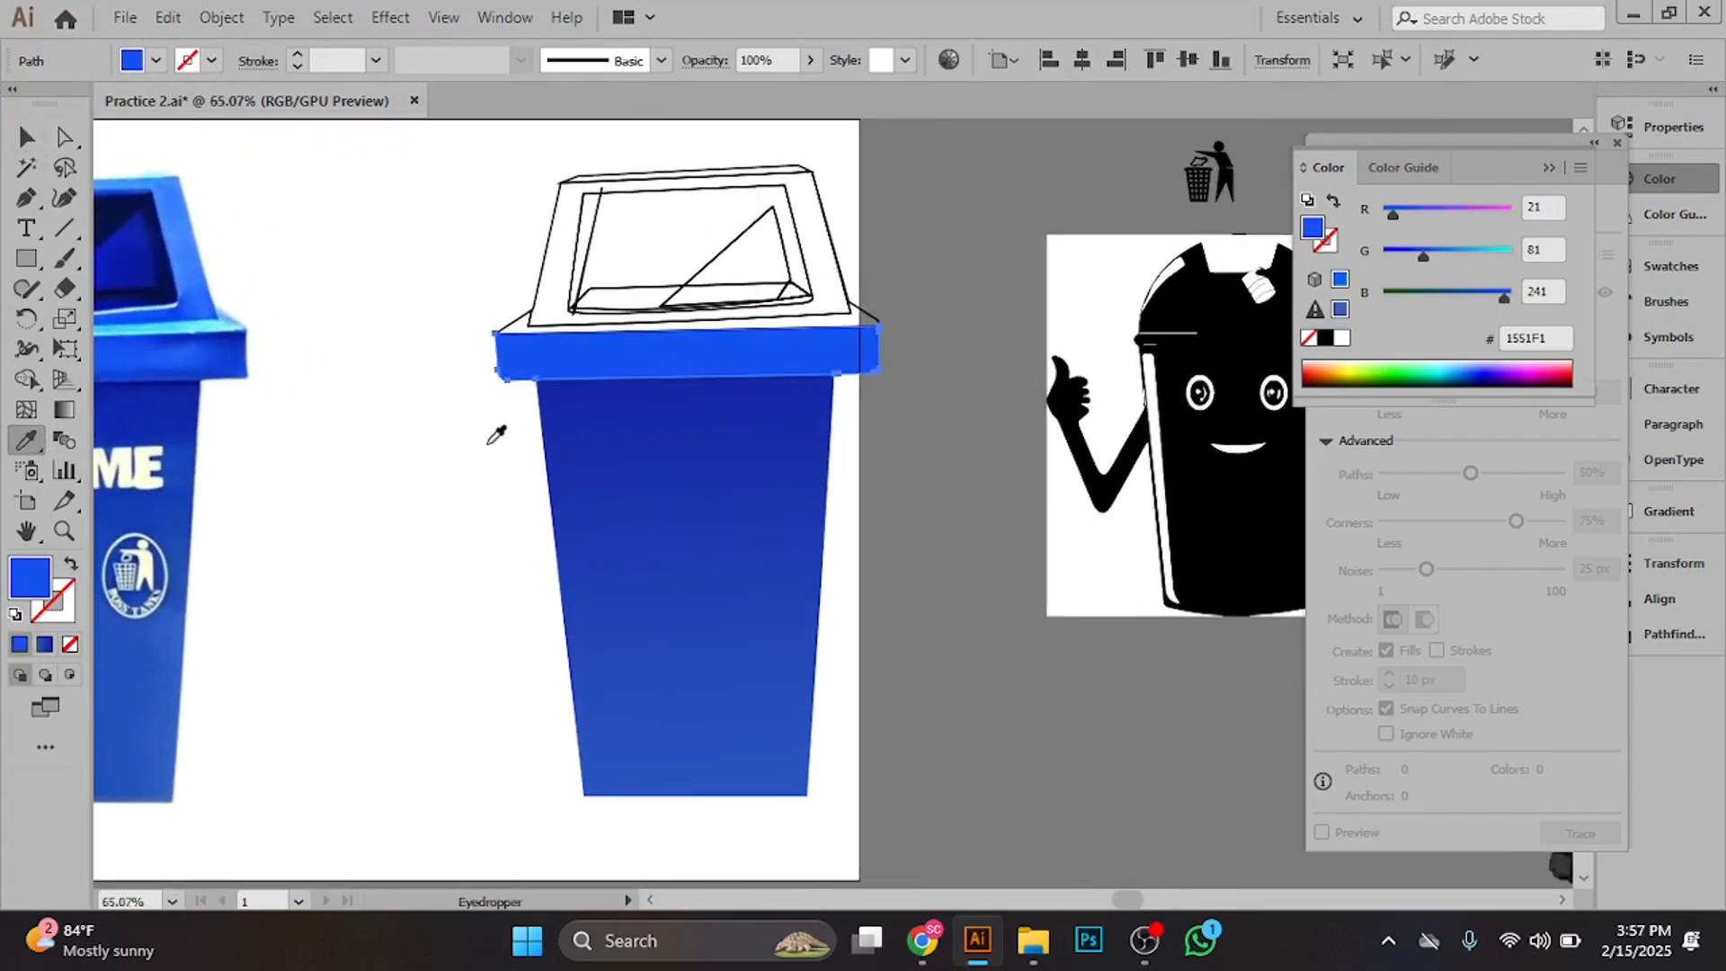
drag(397, 357, 573, 367)
drag(462, 351, 529, 347)
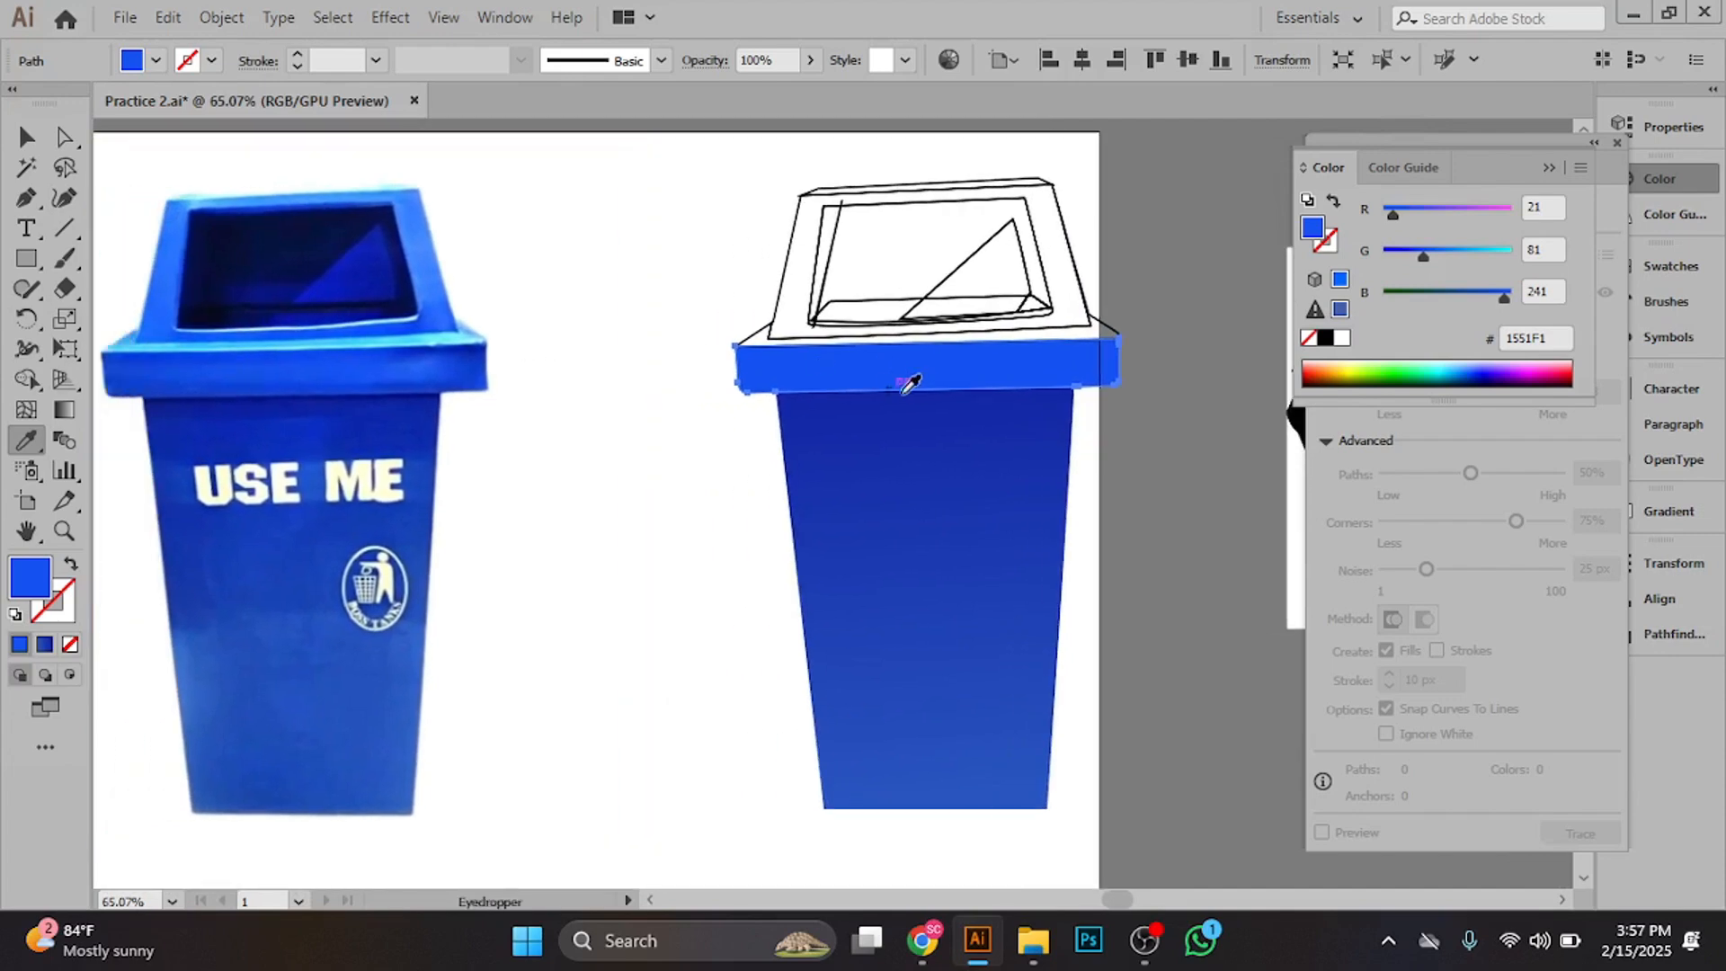
drag(715, 378, 555, 367)
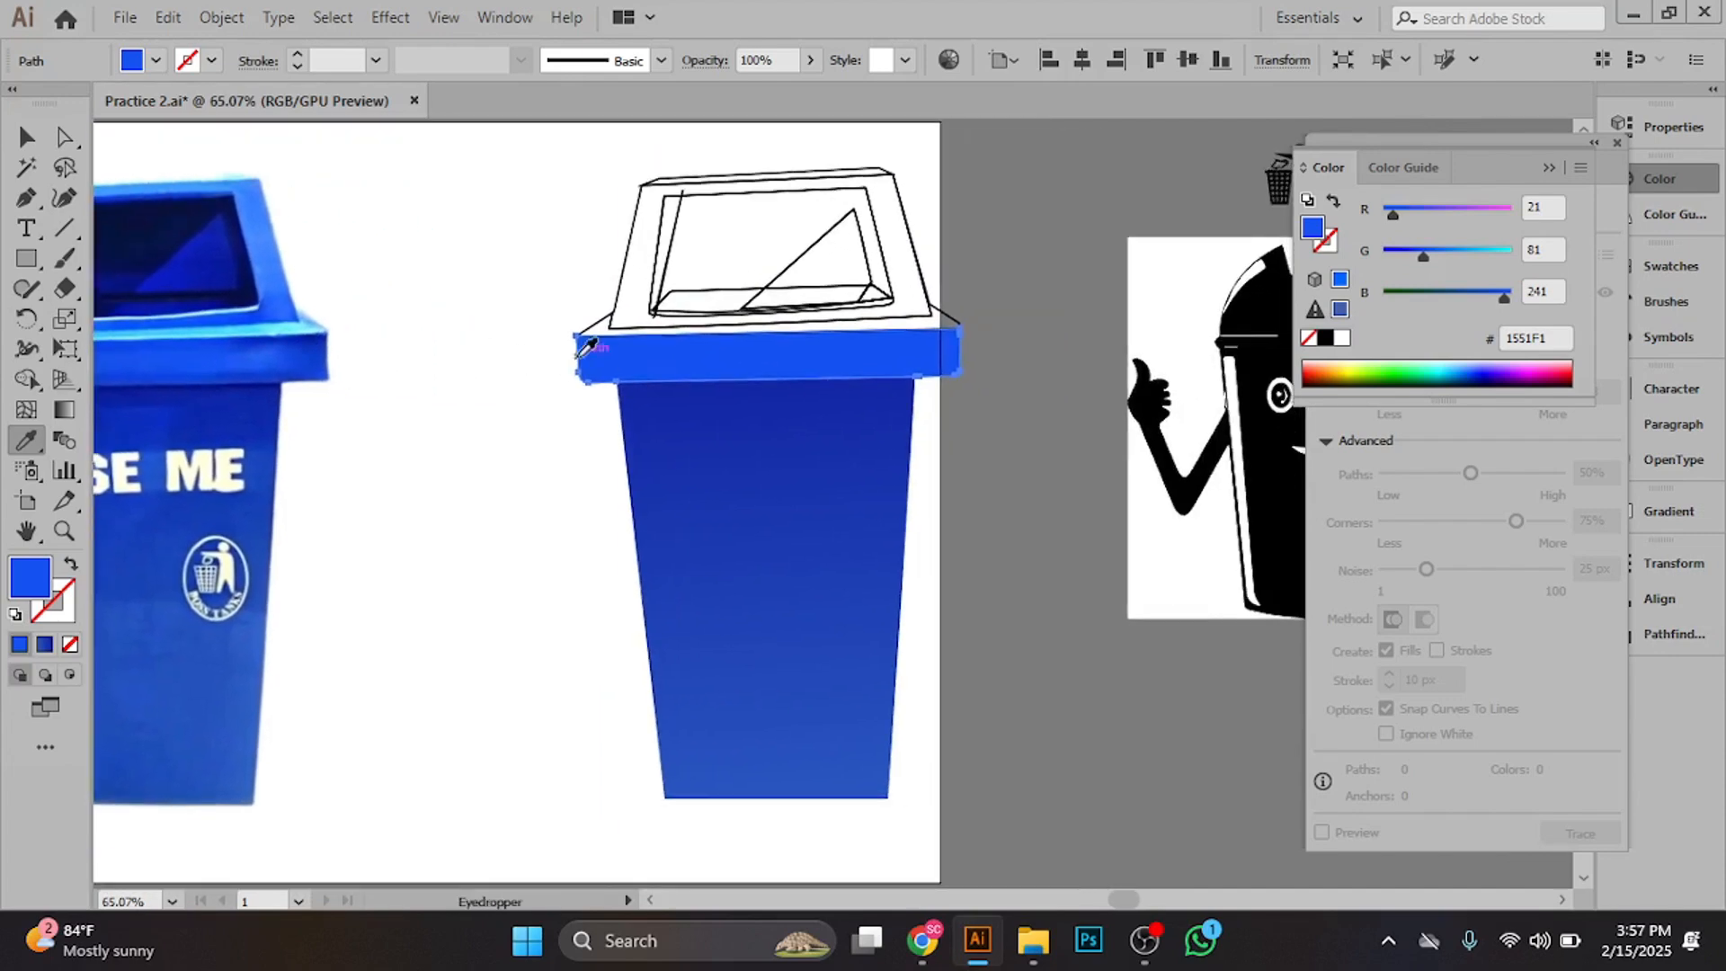
scroll(555, 368, up, 1)
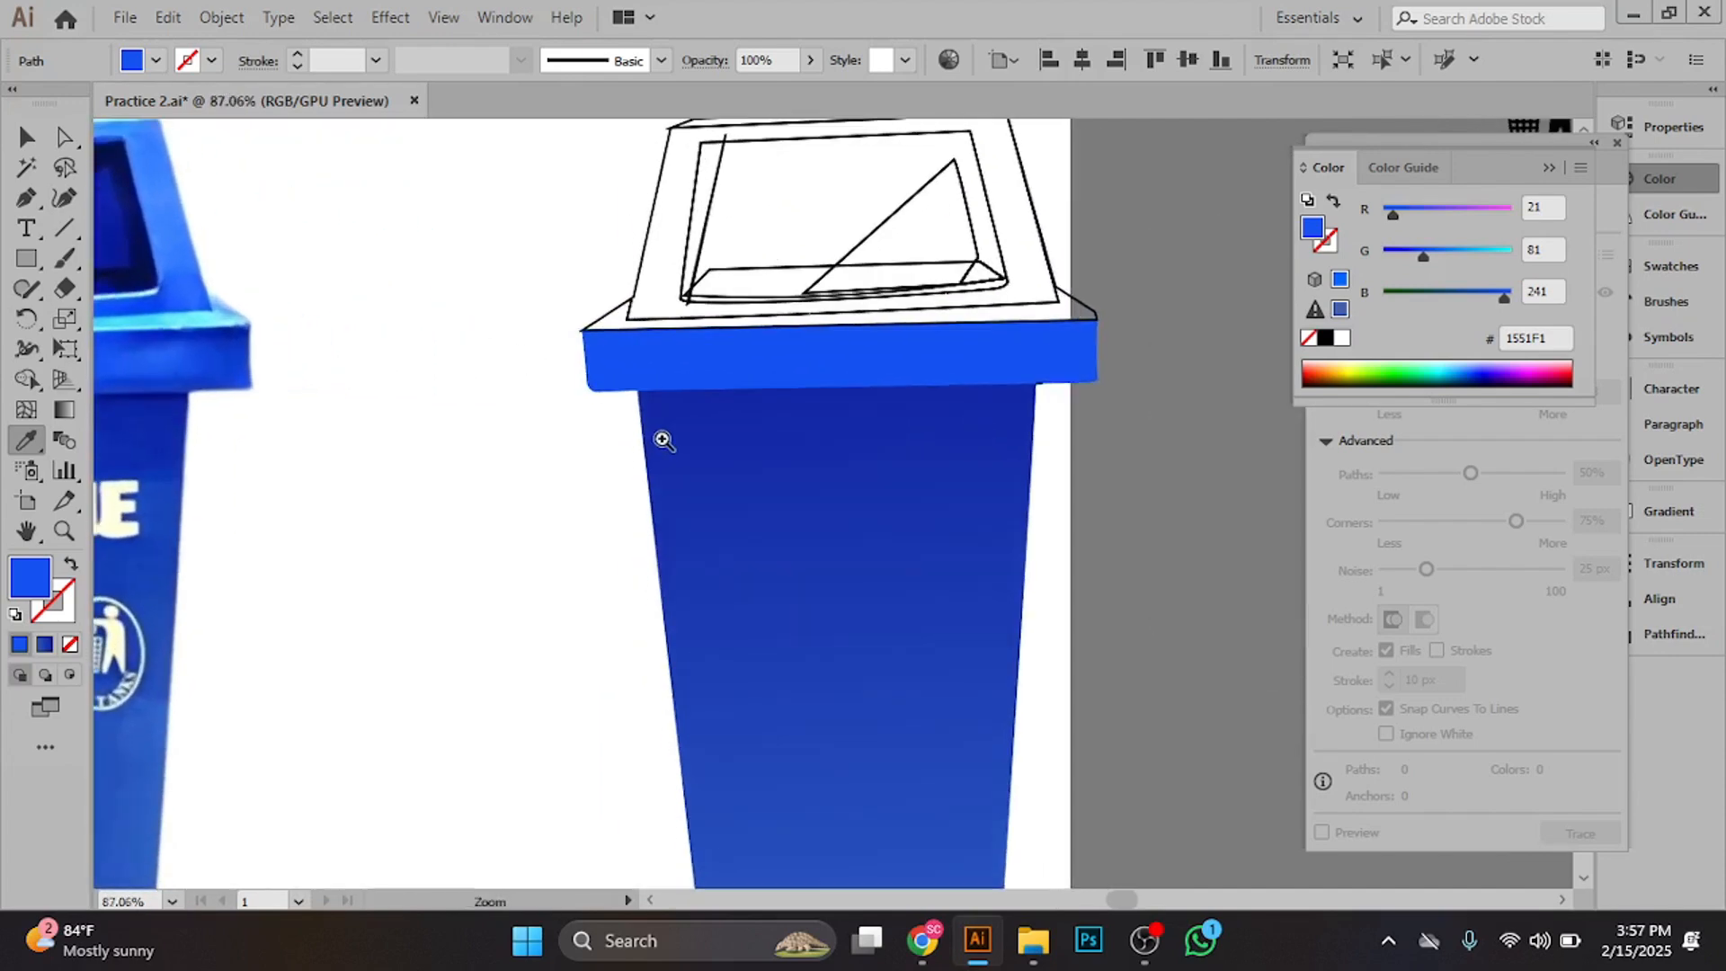
click(65, 411)
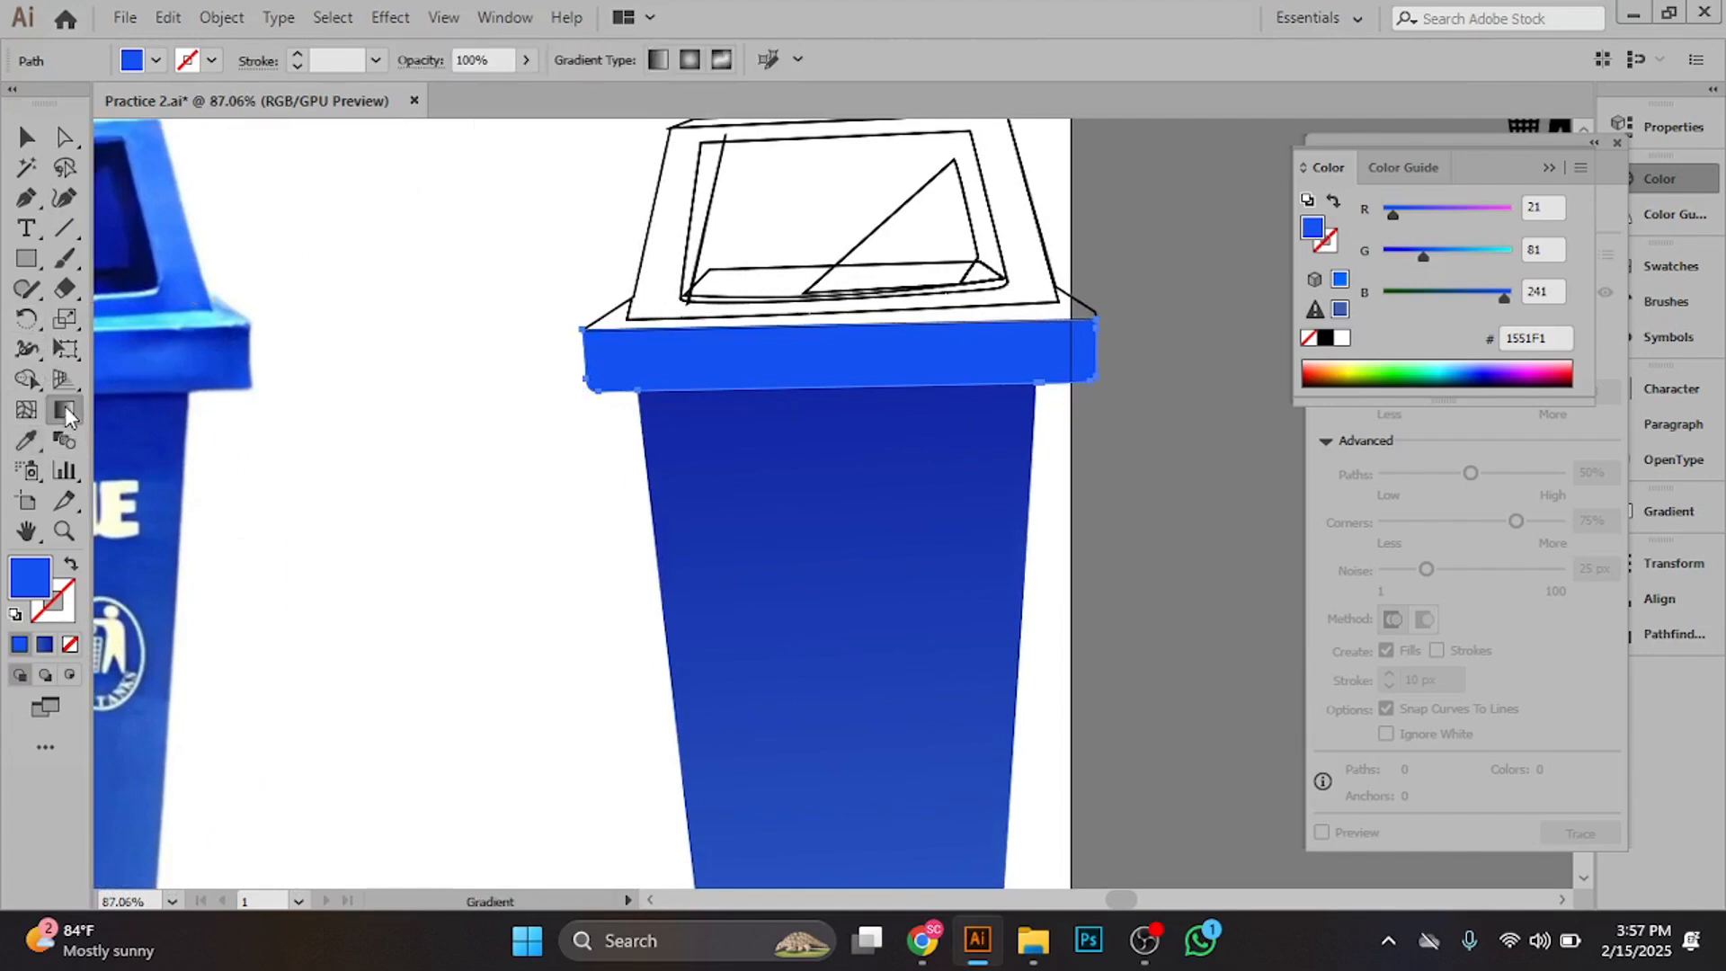
click(651, 64)
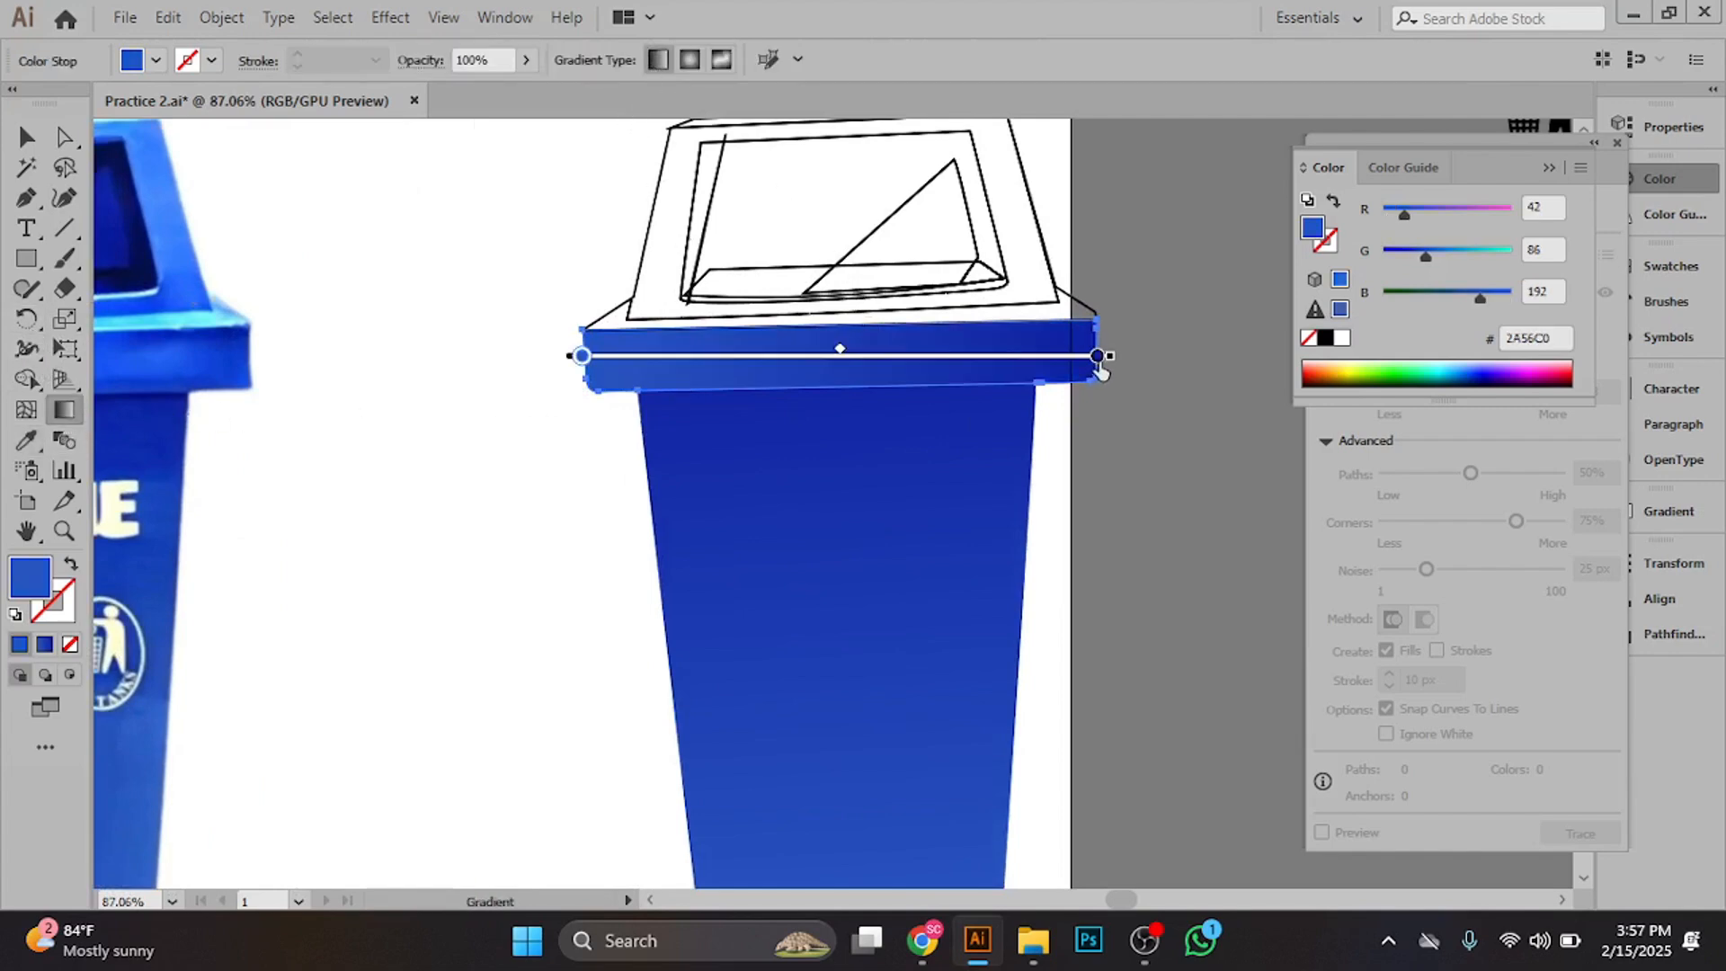
double_click(581, 357)
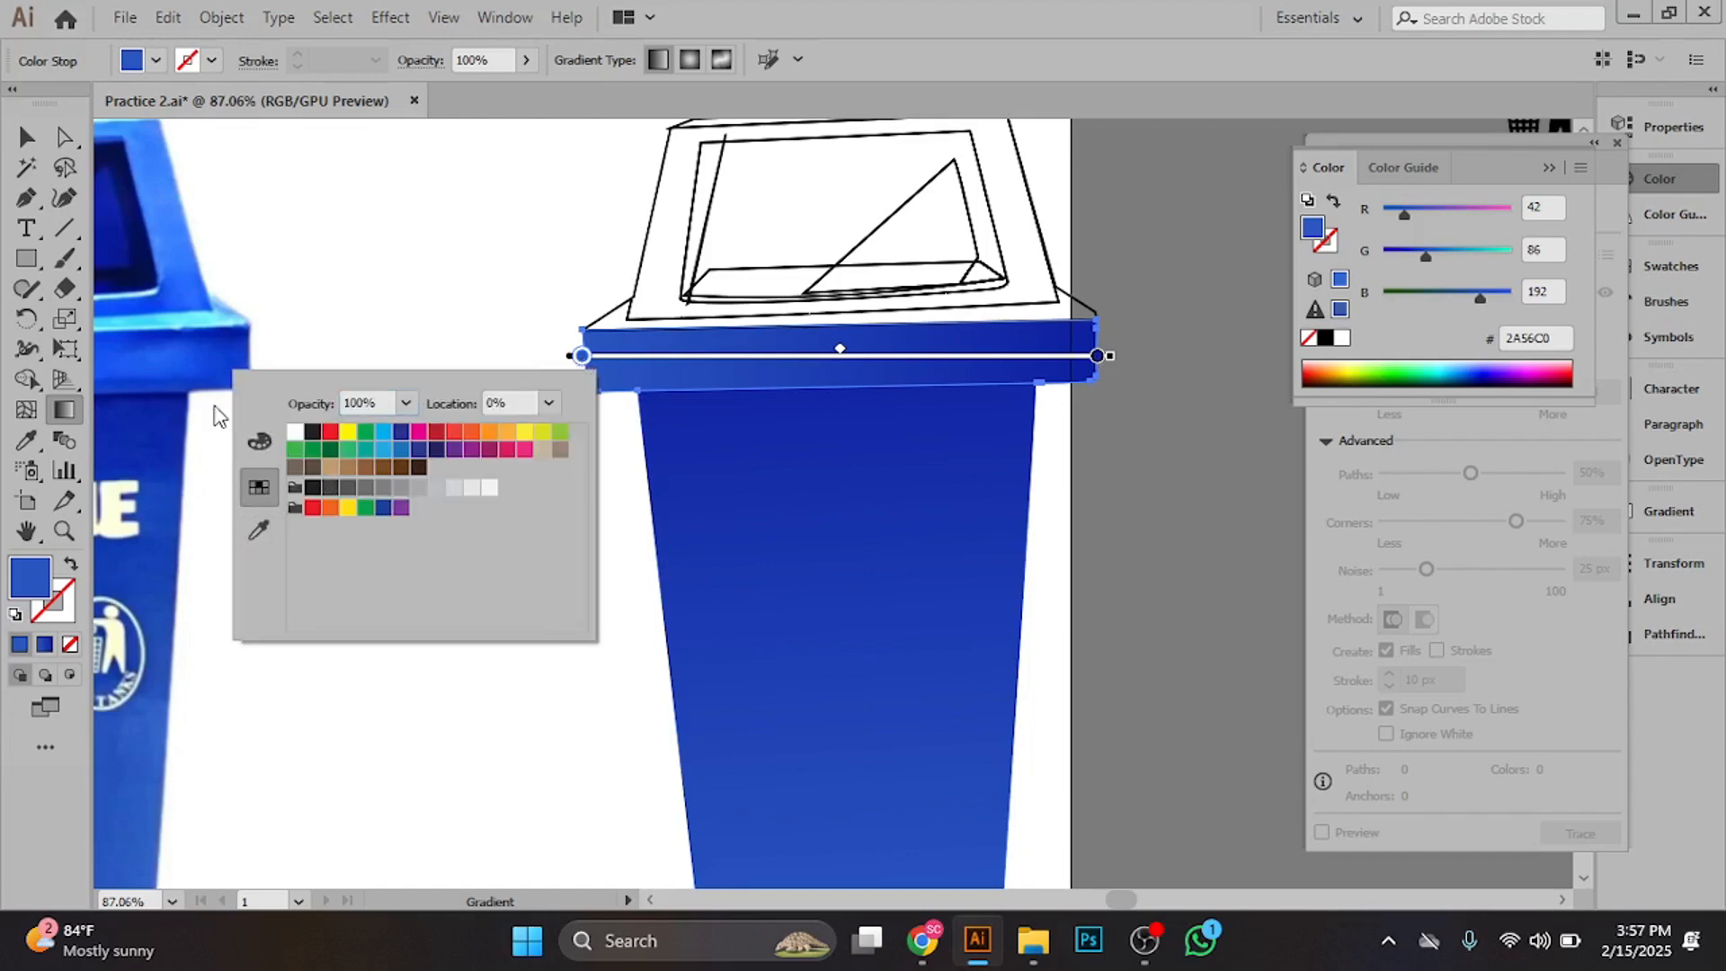
click(259, 530)
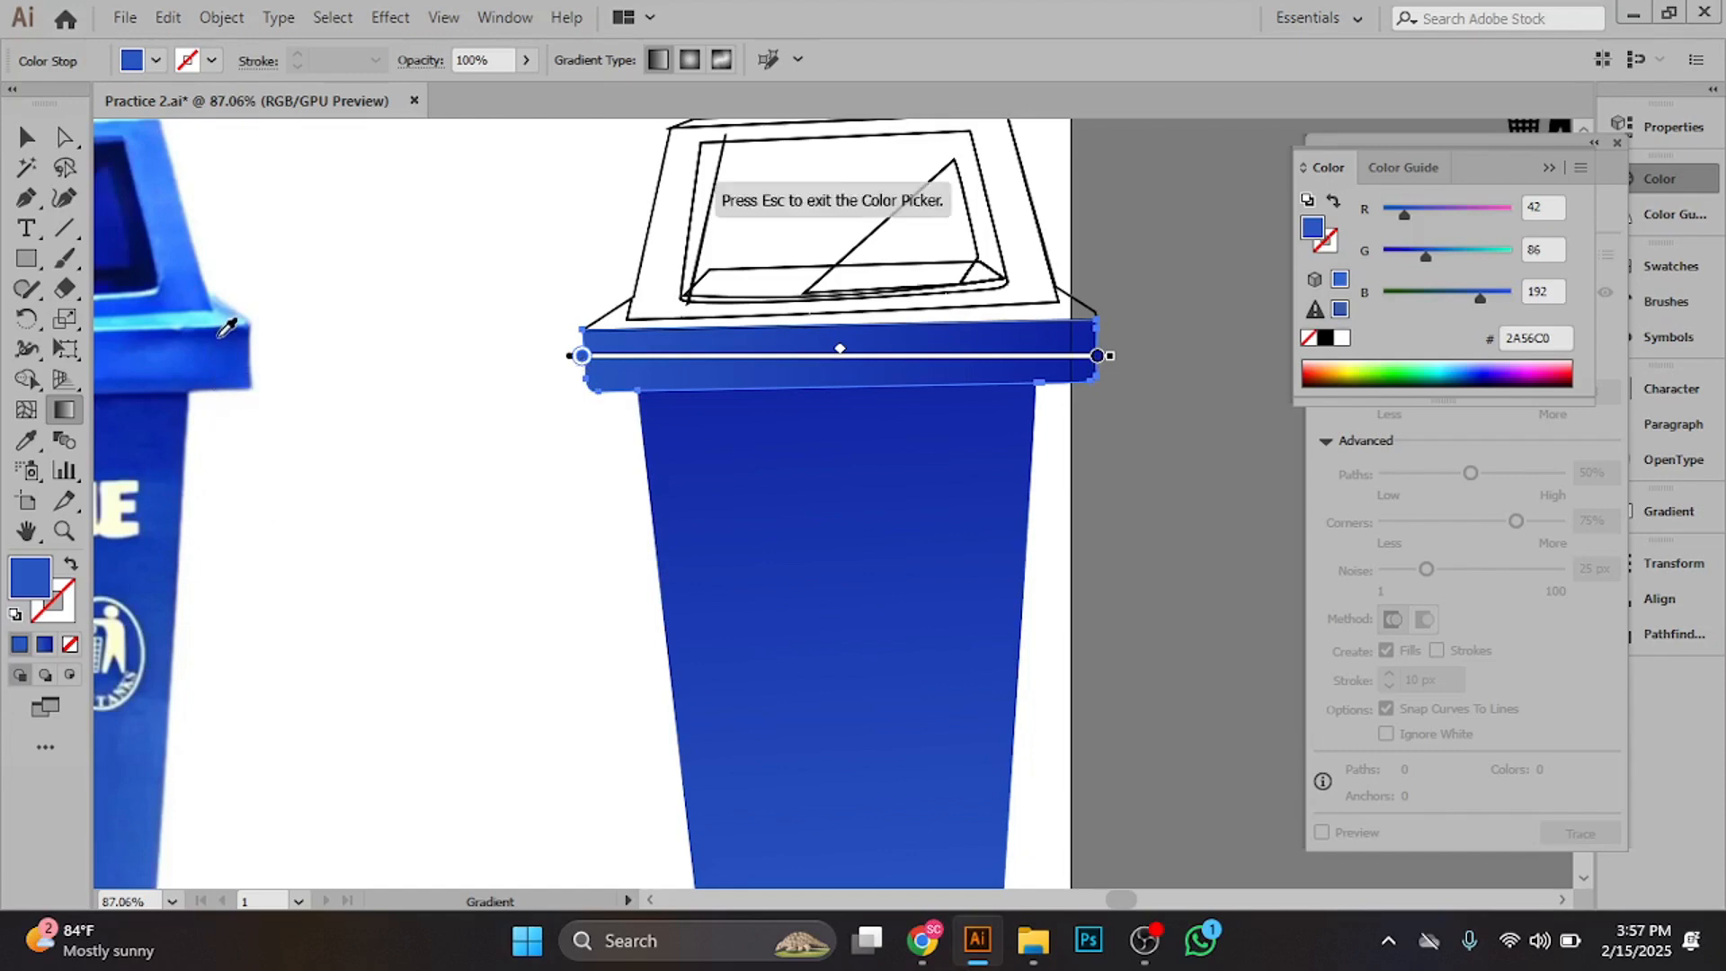
click(221, 339)
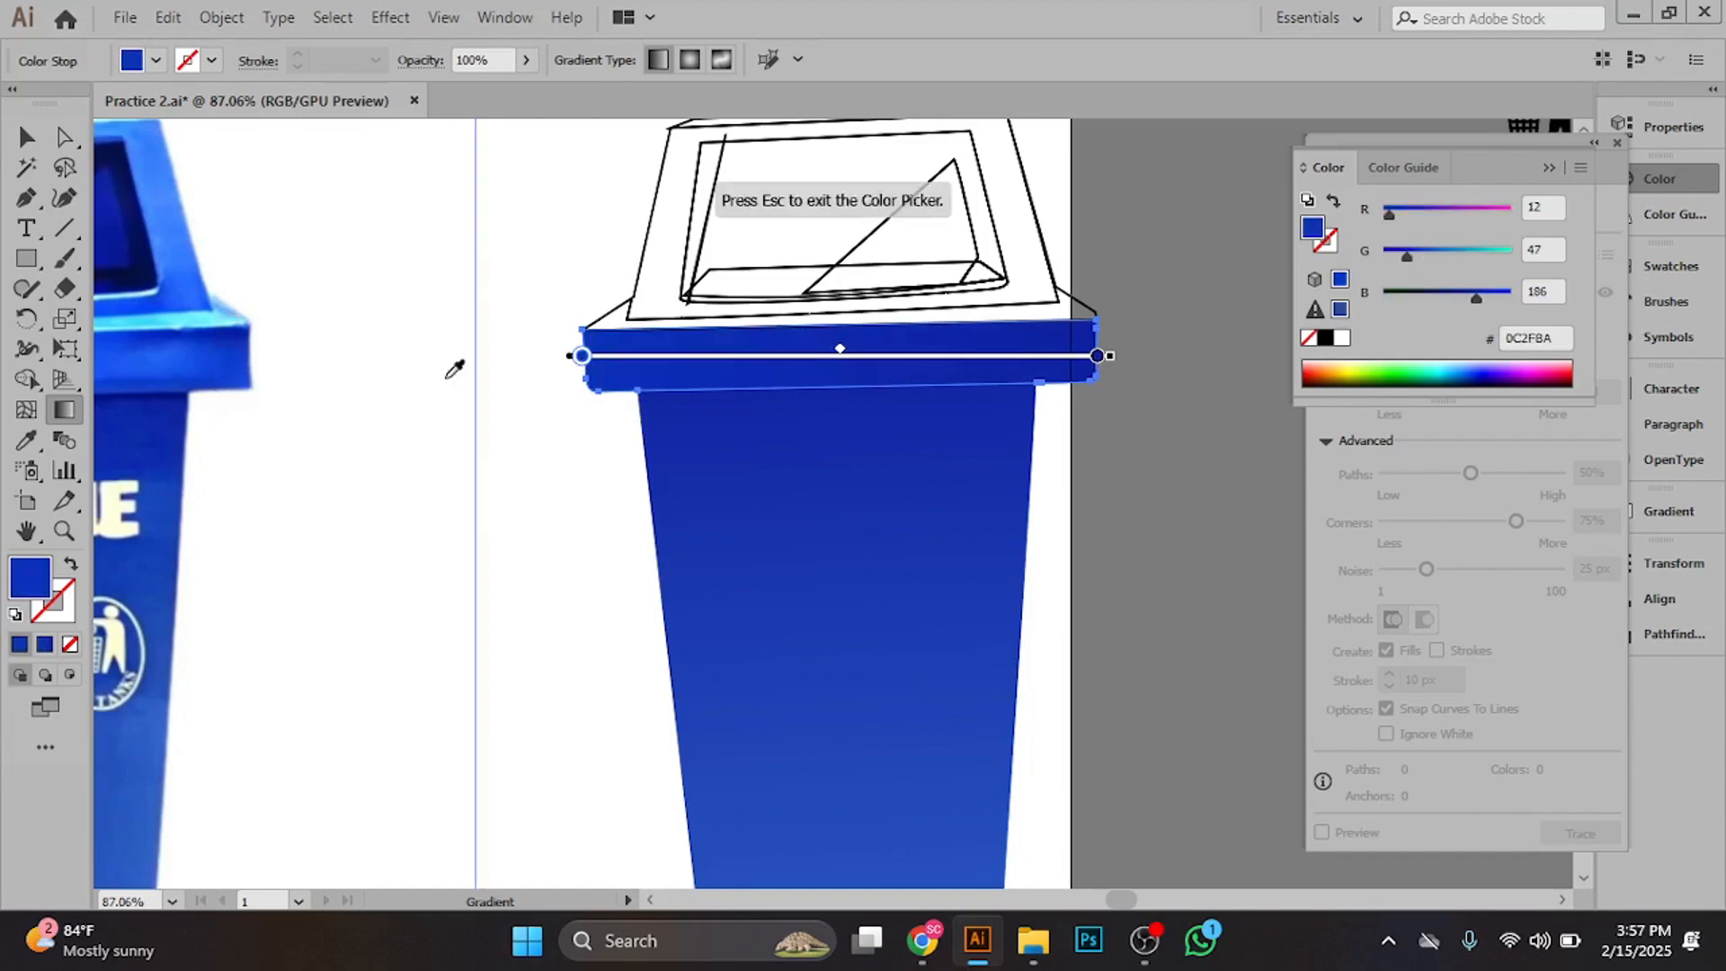
- Add a stop at the middle of the rim gradient and colour it with bright blue 1C5AEE sampled from the photo's rim
click(836, 375)
key(Delete)
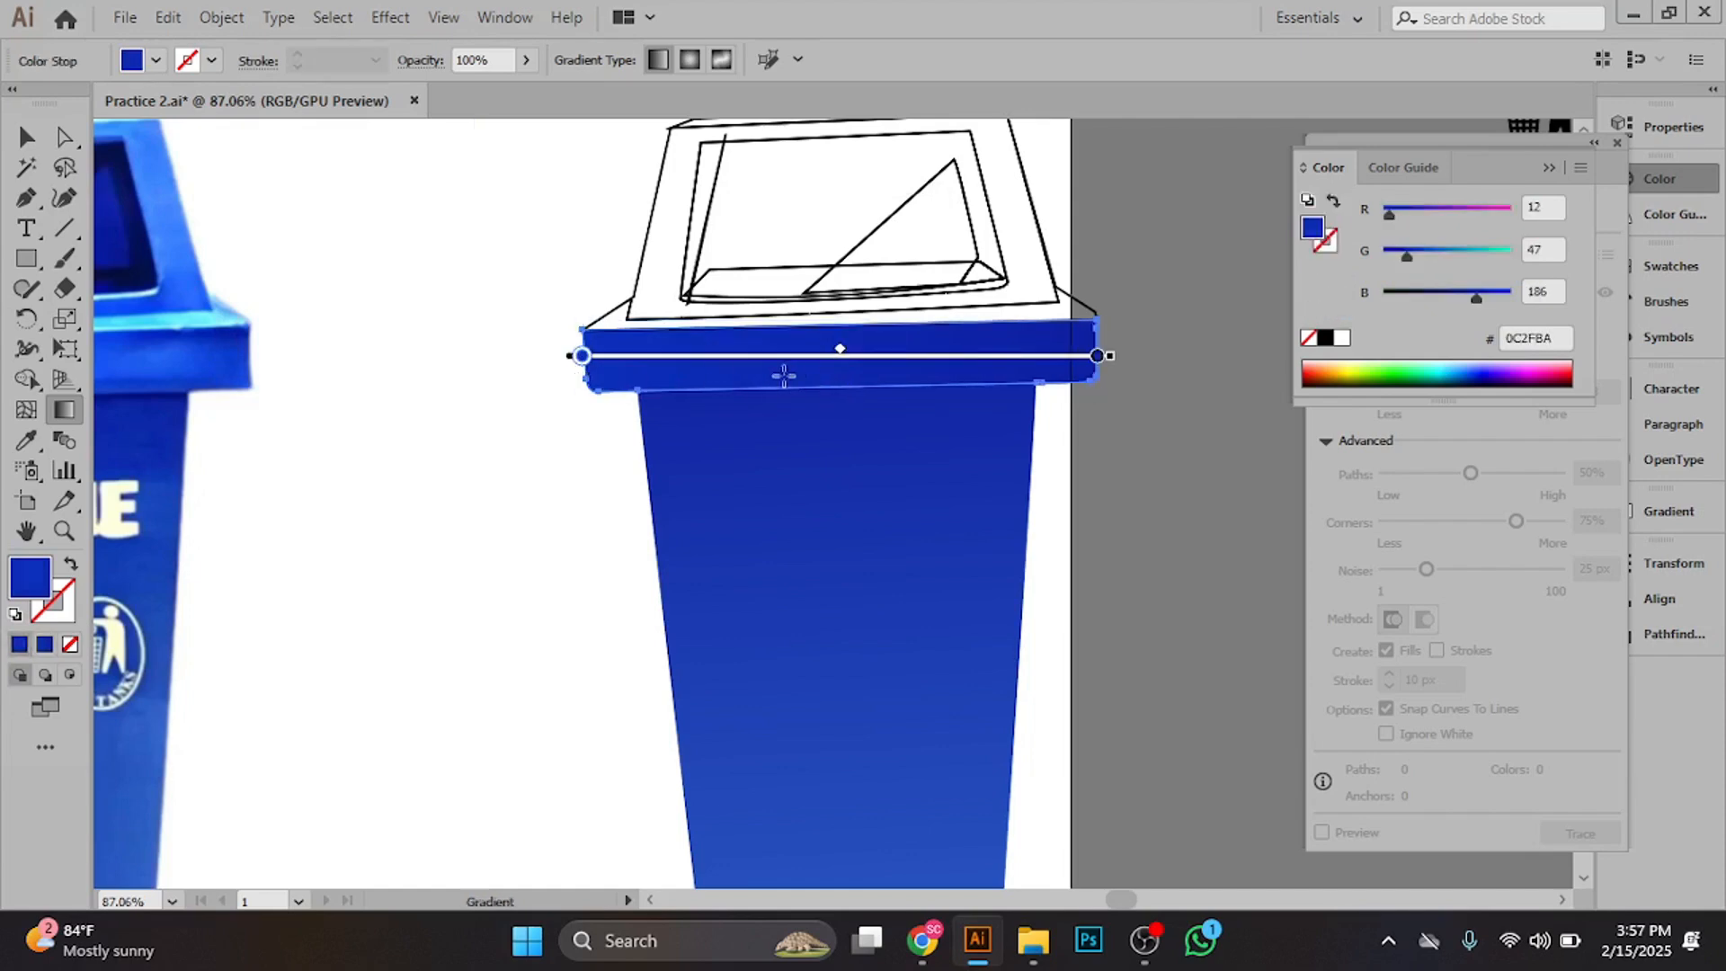
click(839, 376)
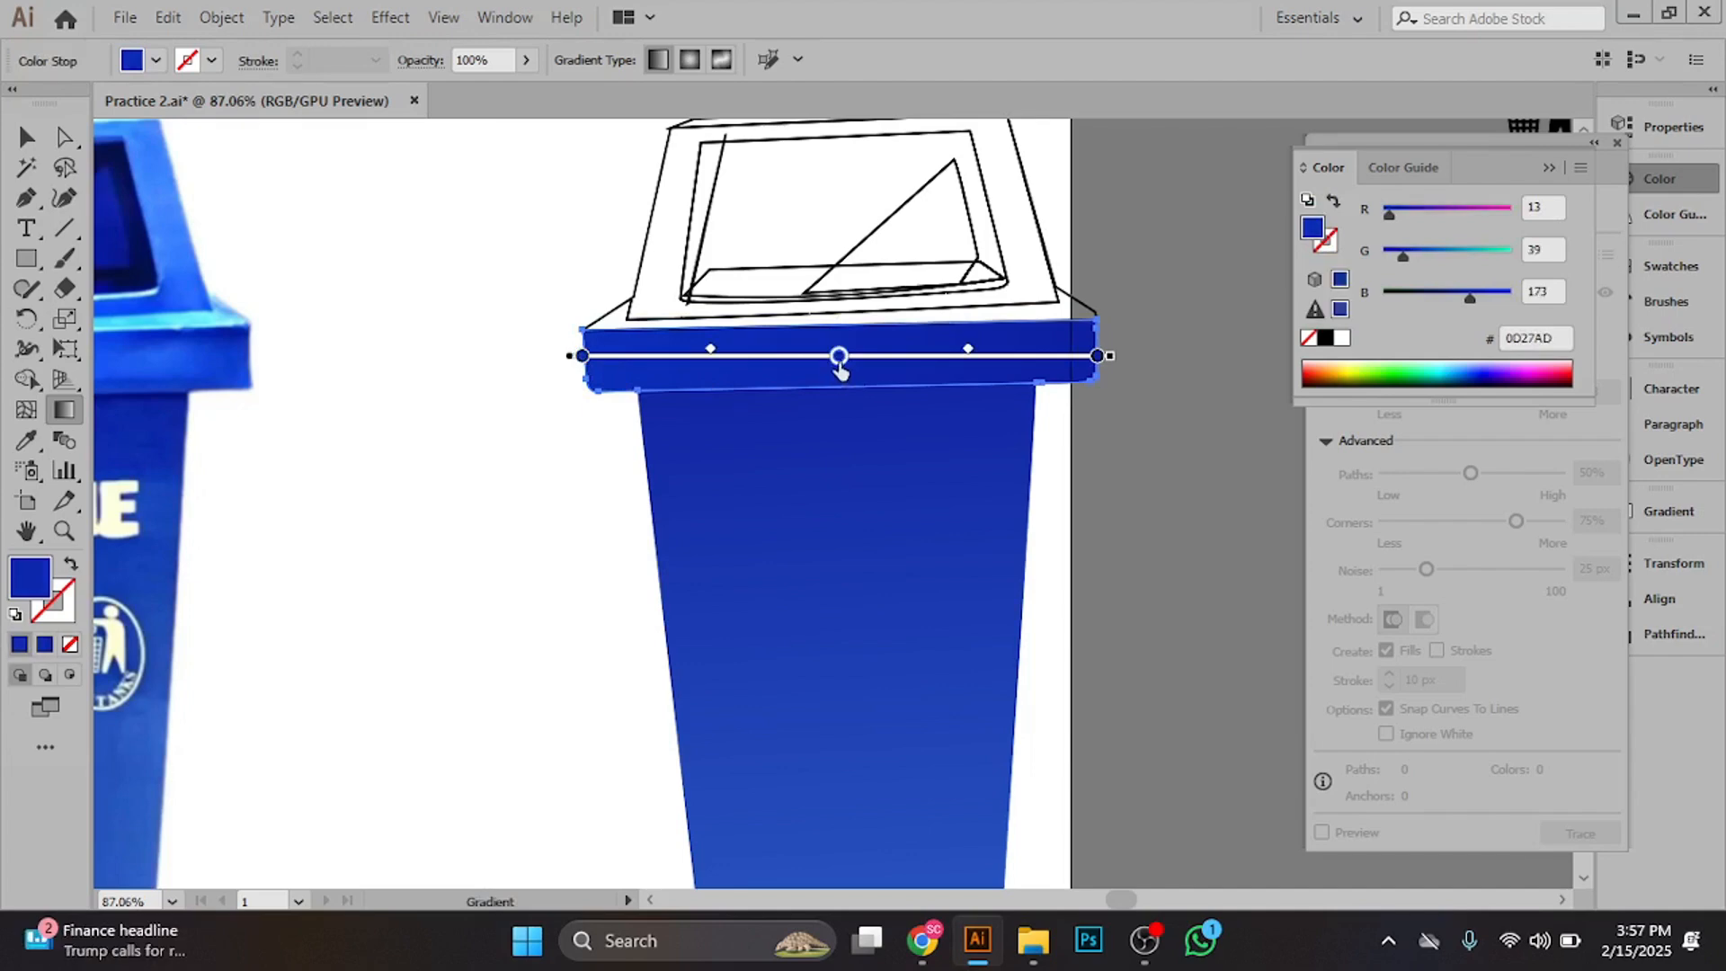
double_click(839, 358)
click(516, 531)
click(178, 359)
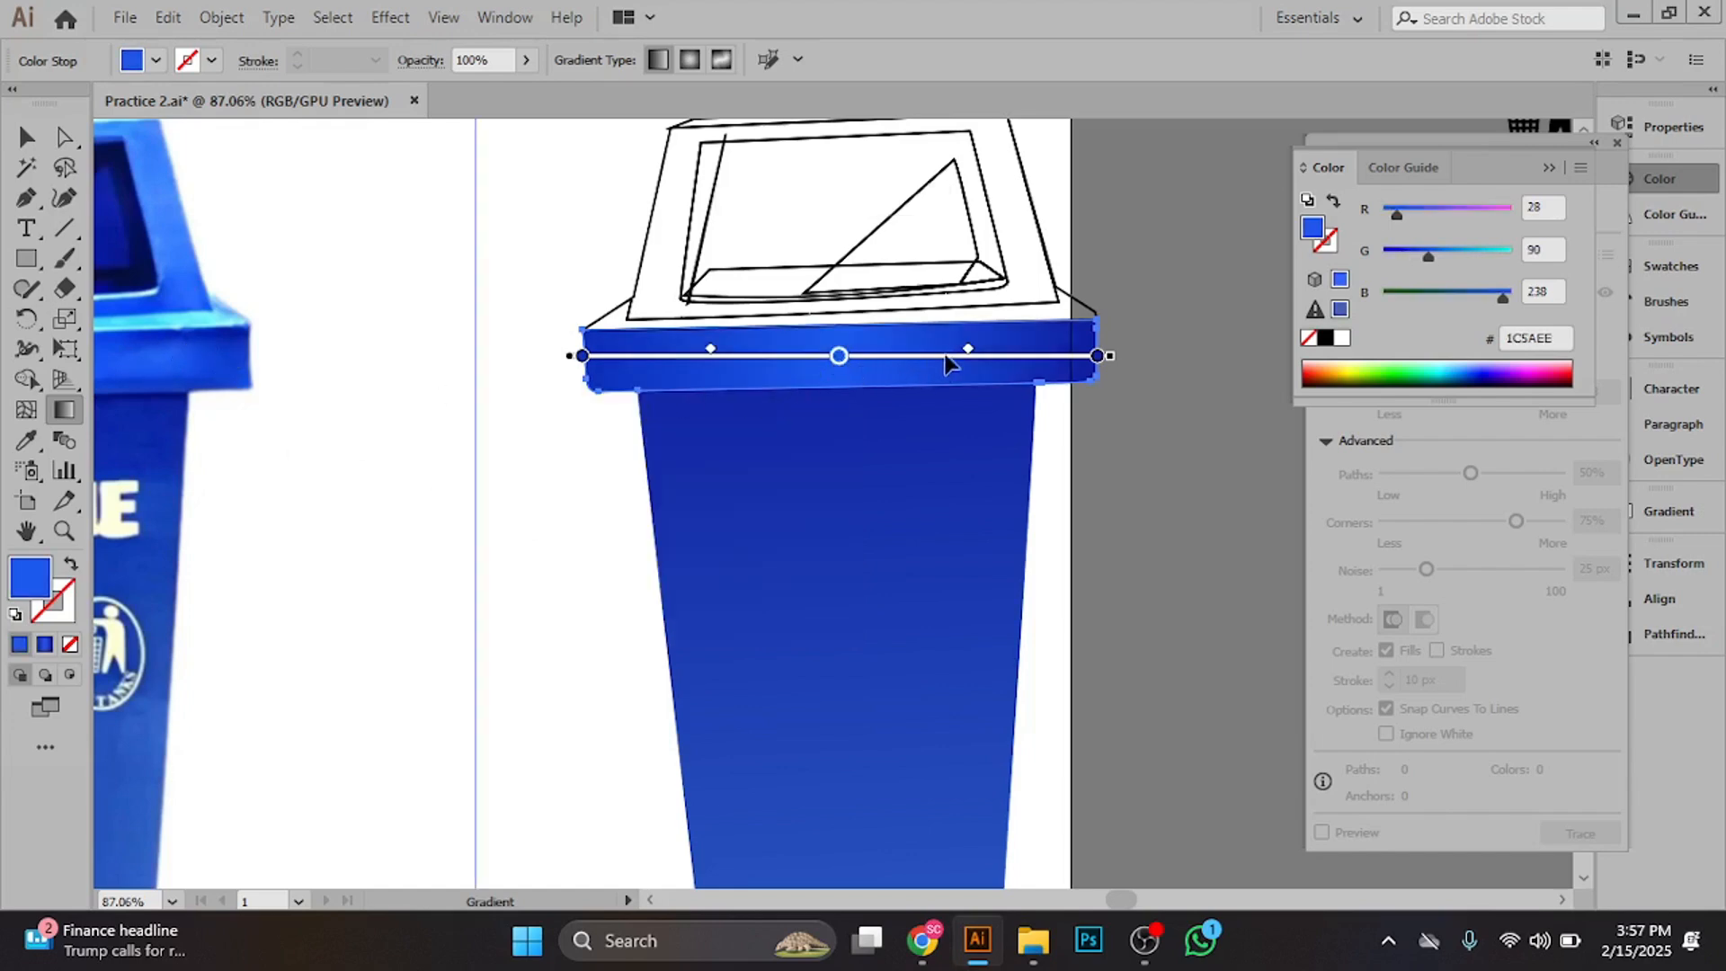
- Move both midpoints of the rim gradient outward toward its ends to widen the bright middle area
drag(969, 359, 1010, 358)
drag(711, 351, 659, 354)
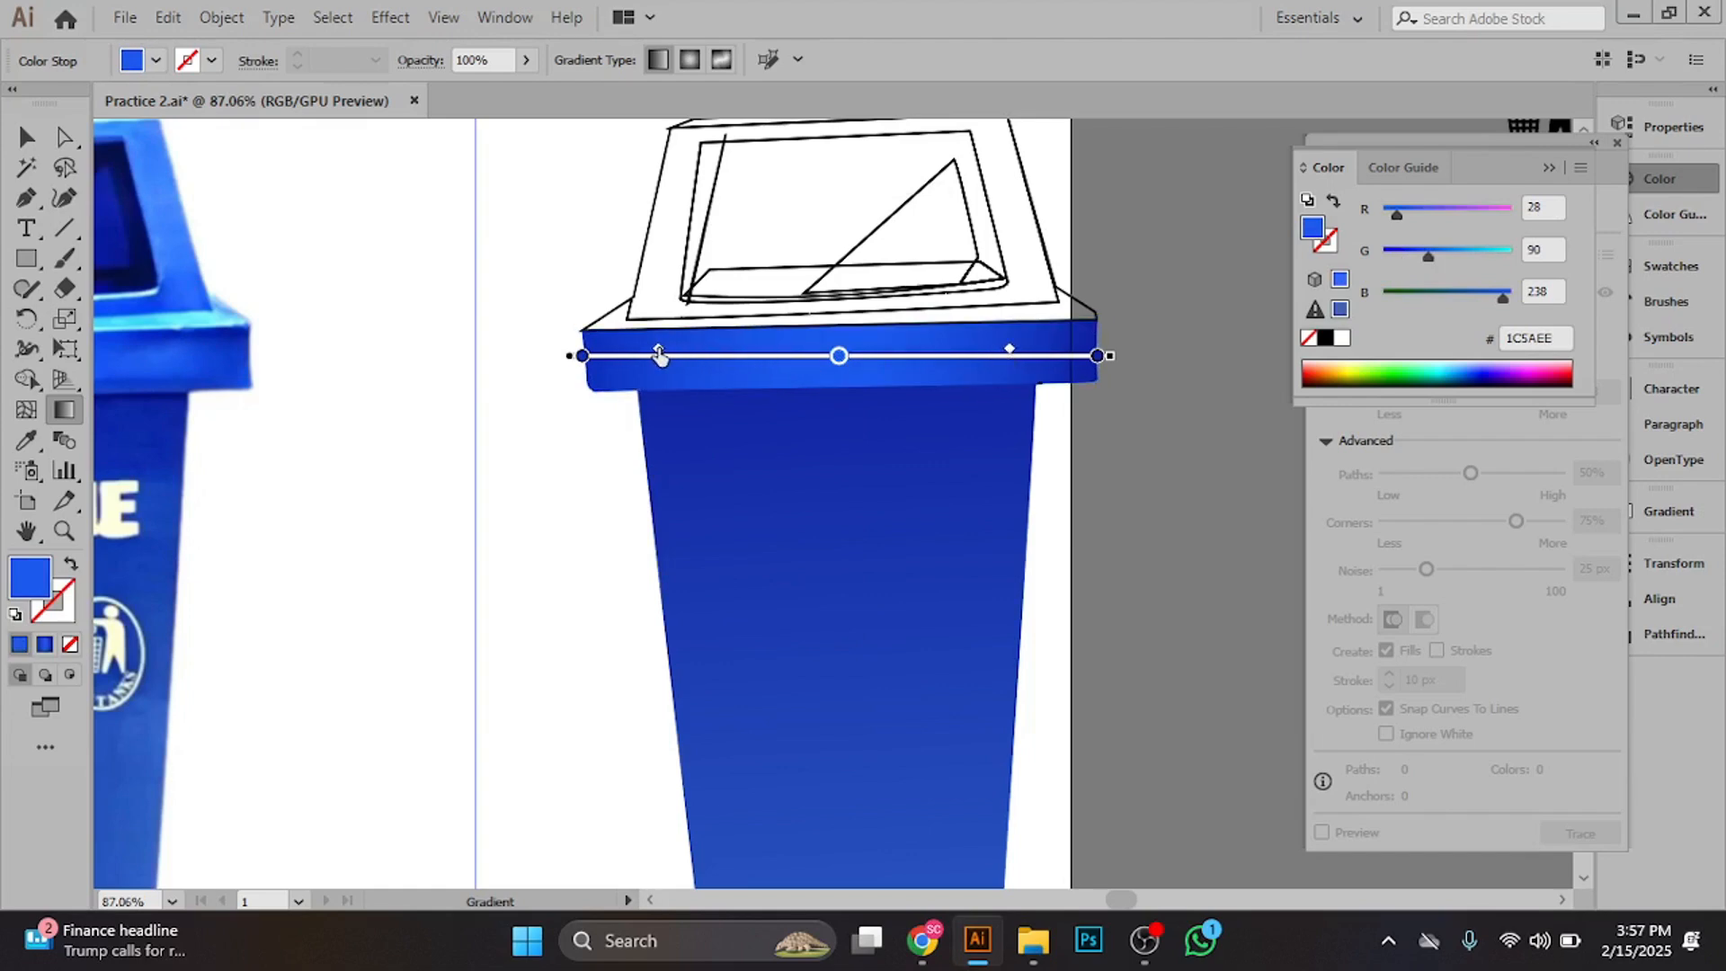
drag(1011, 351, 1022, 352)
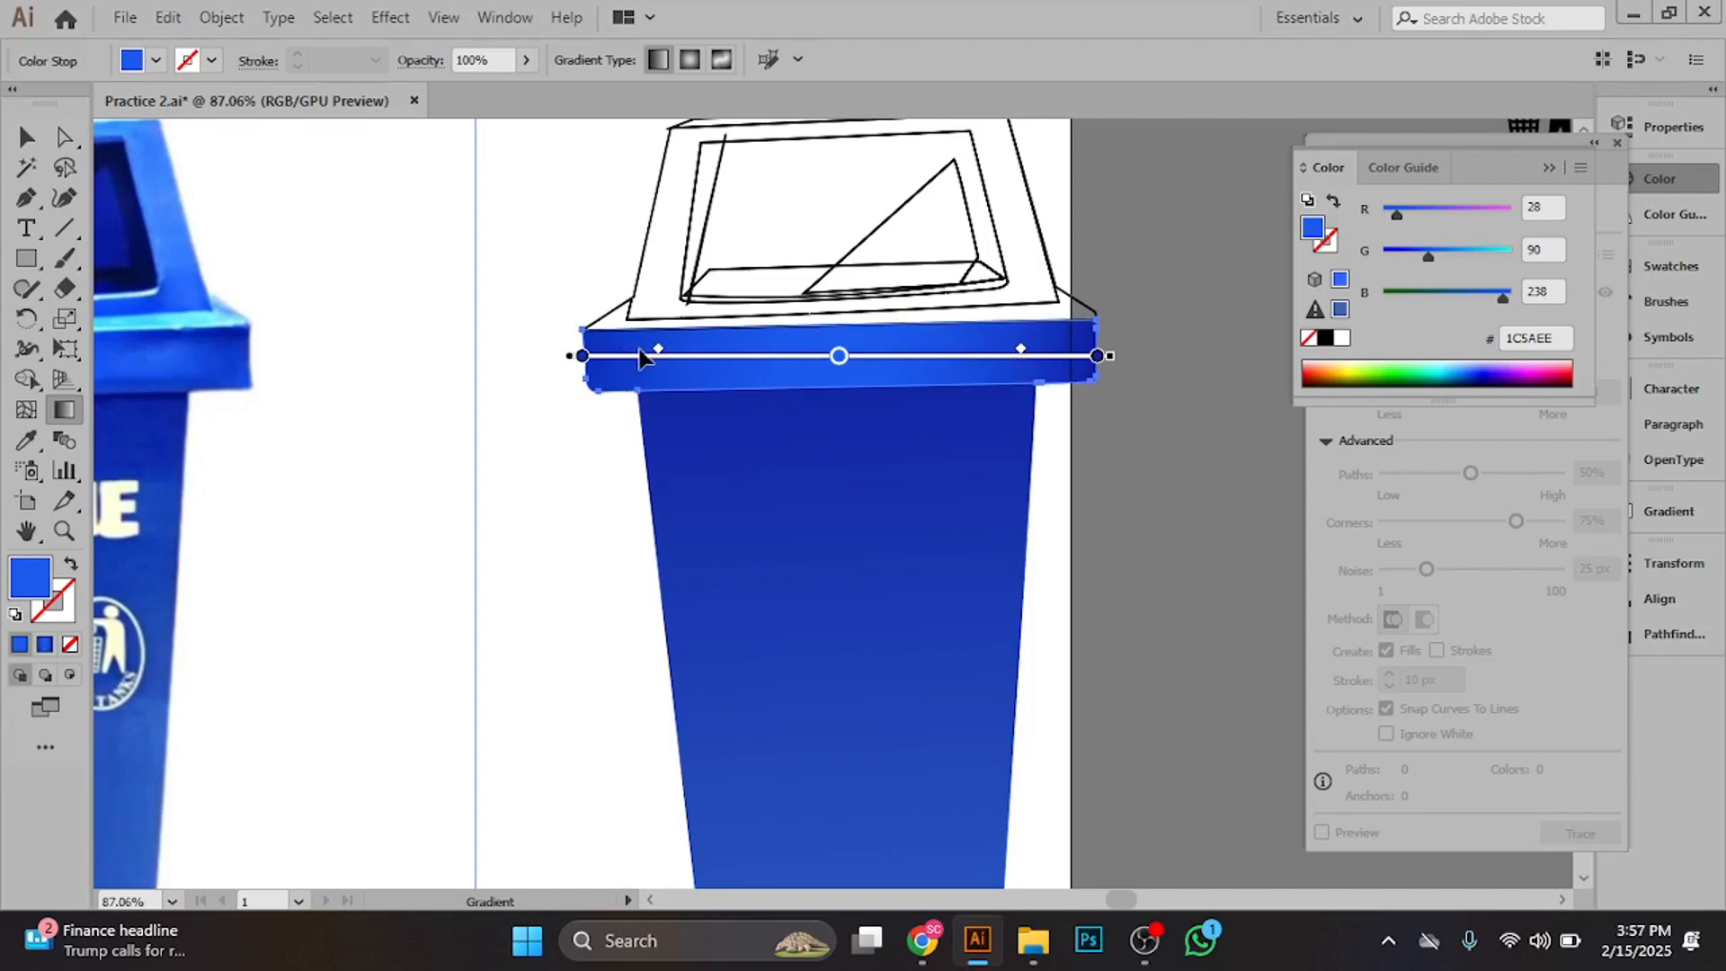
drag(659, 353, 637, 353)
key(v)
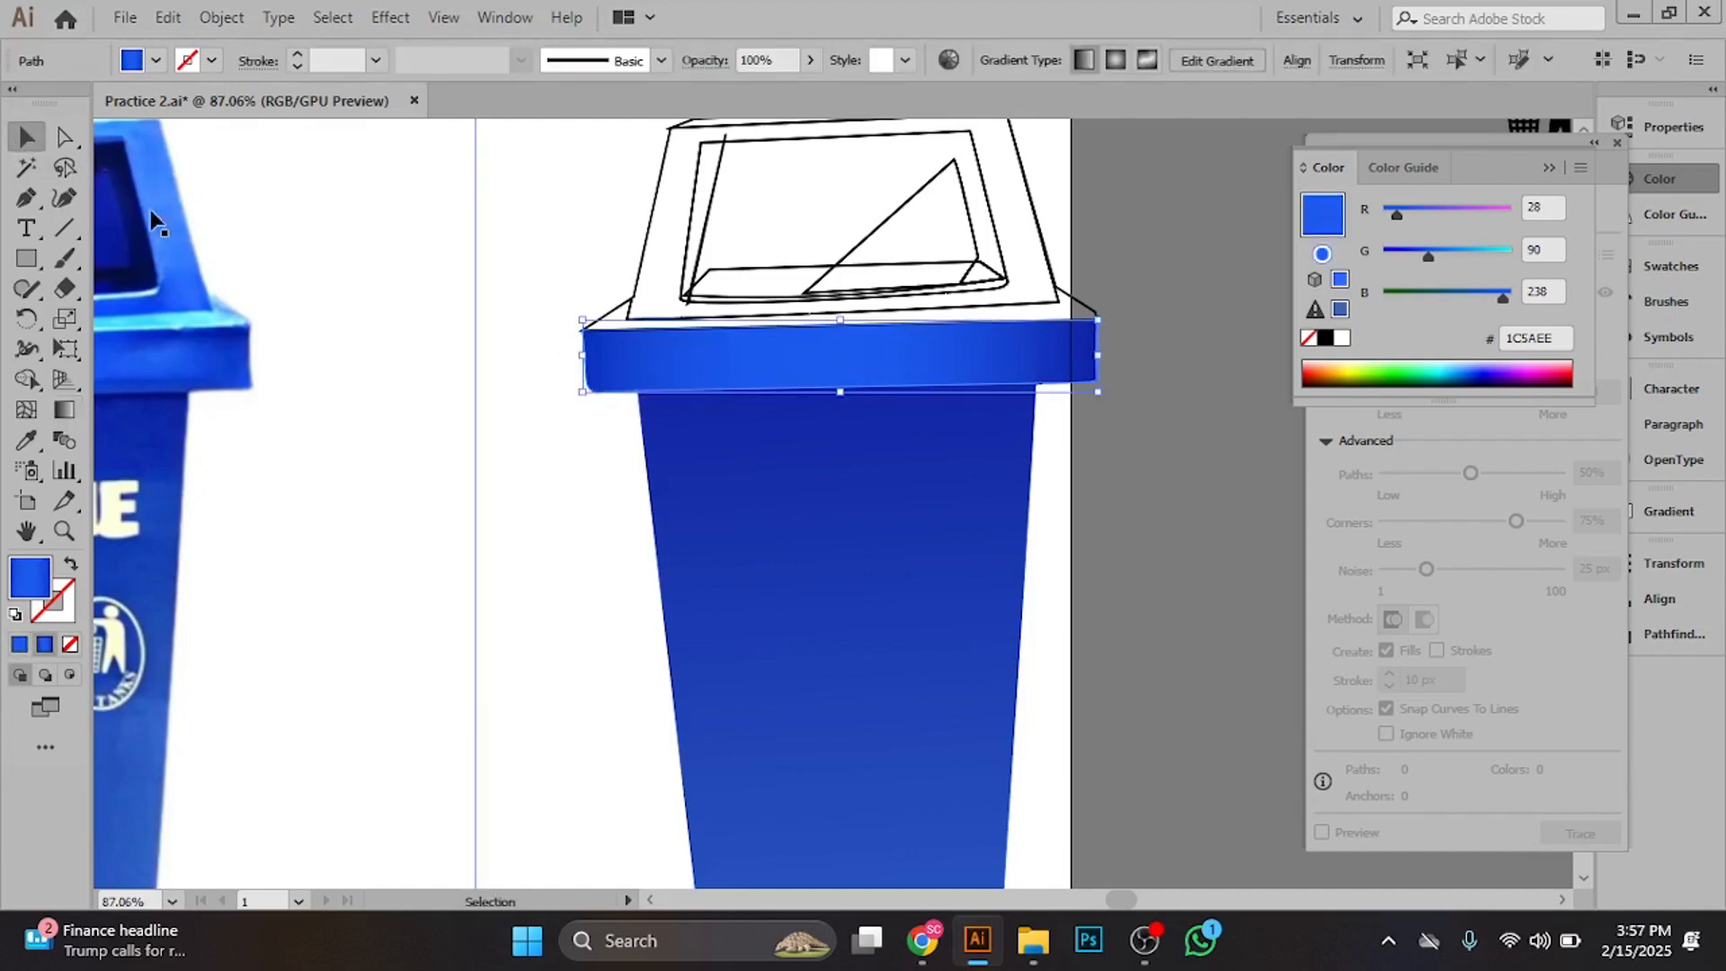
click(527, 397)
- Fill the ledge shape between the lid and the rim with light blue 3ED6F7 sampled from the photo's ledge highlight
scroll(527, 397, down, 3)
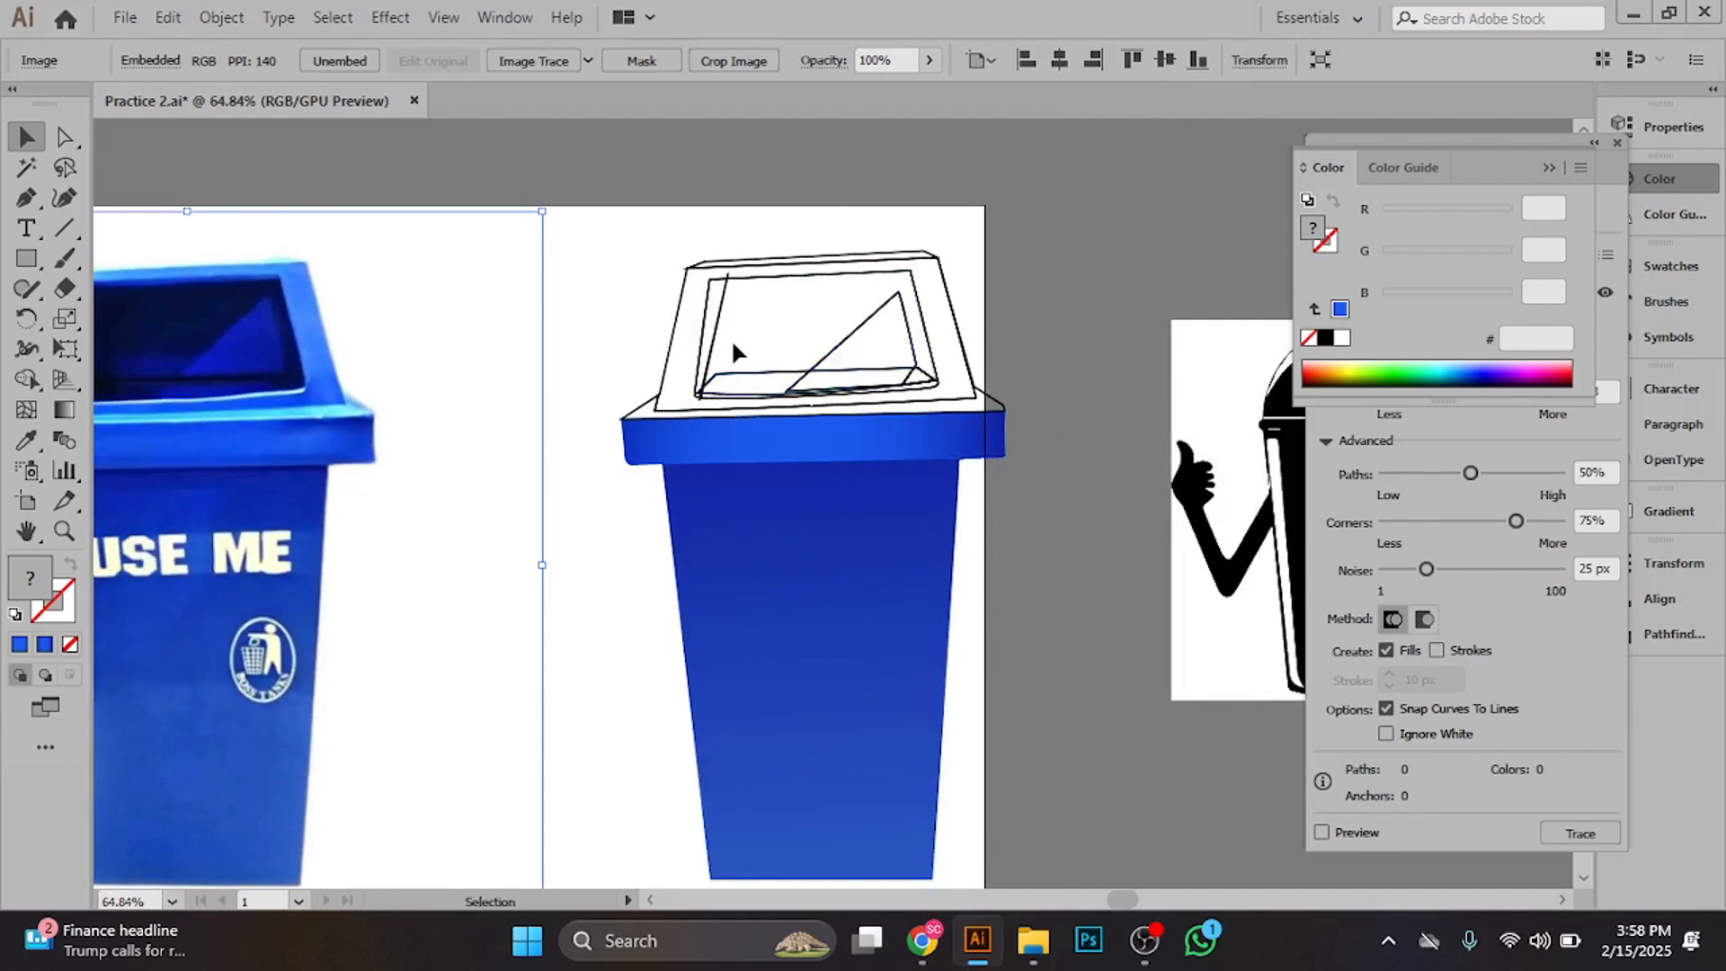
click(637, 413)
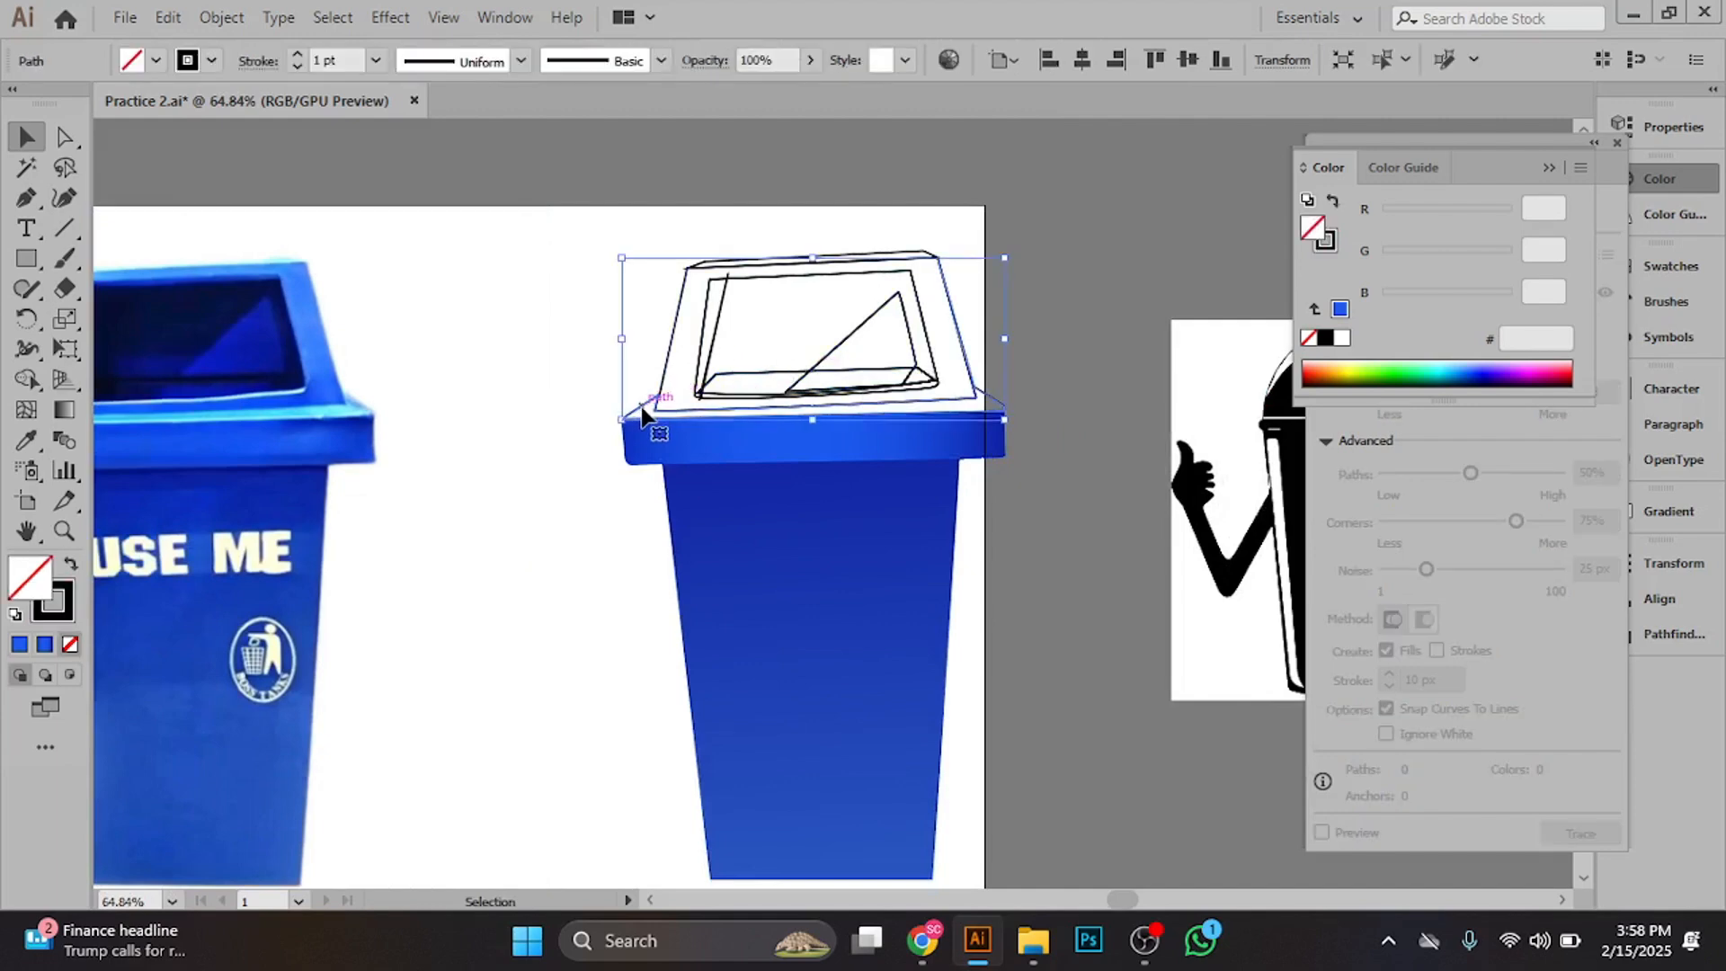
click(26, 439)
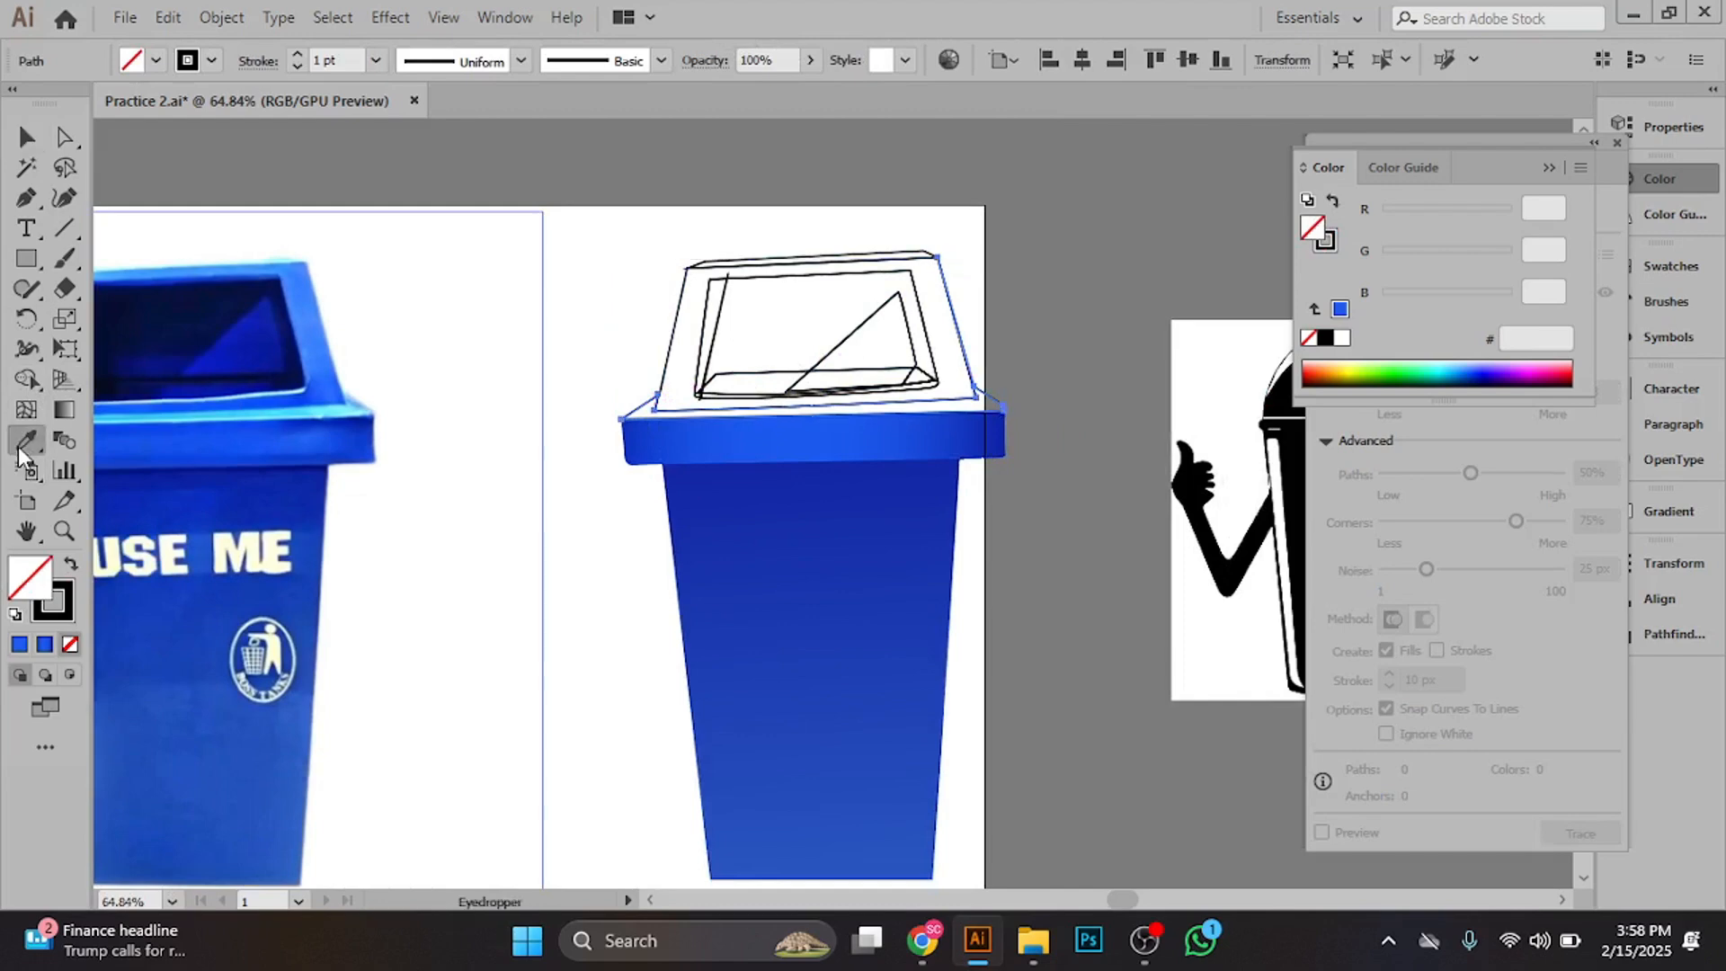
click(314, 403)
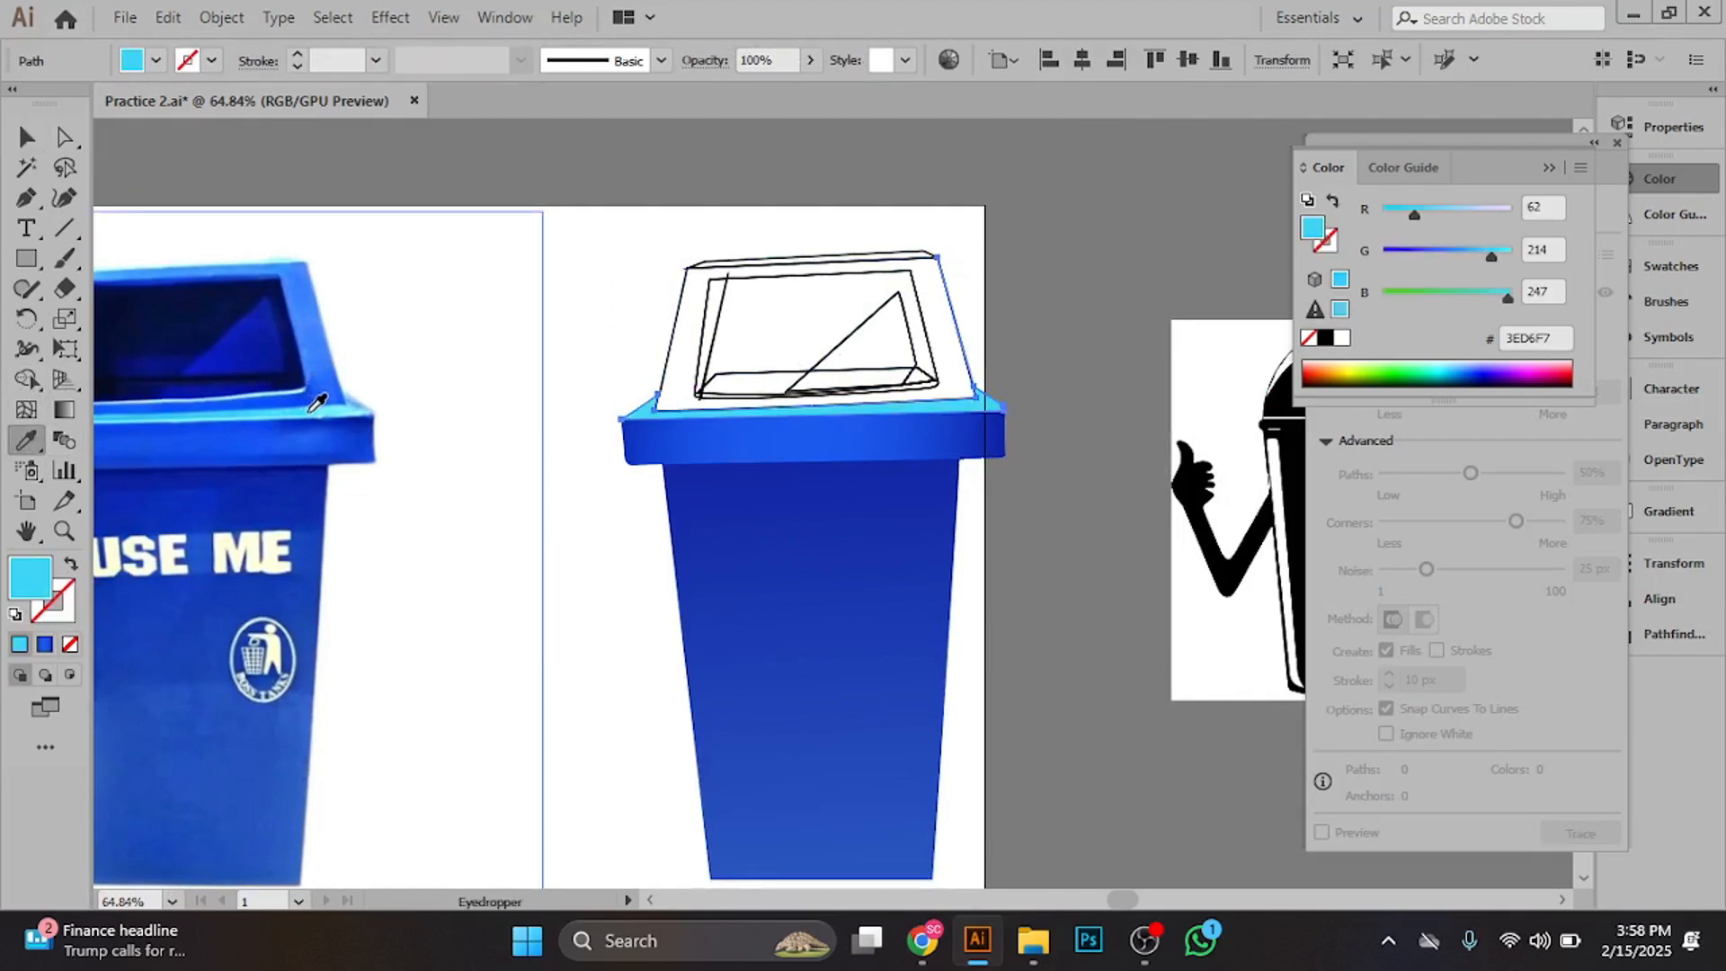
click(26, 137)
- Select the compound path of the lid frame around the opening and clear the floating colour and tracing settings off the canvas
drag(342, 356, 310, 324)
drag(597, 385, 683, 409)
drag(342, 386, 502, 448)
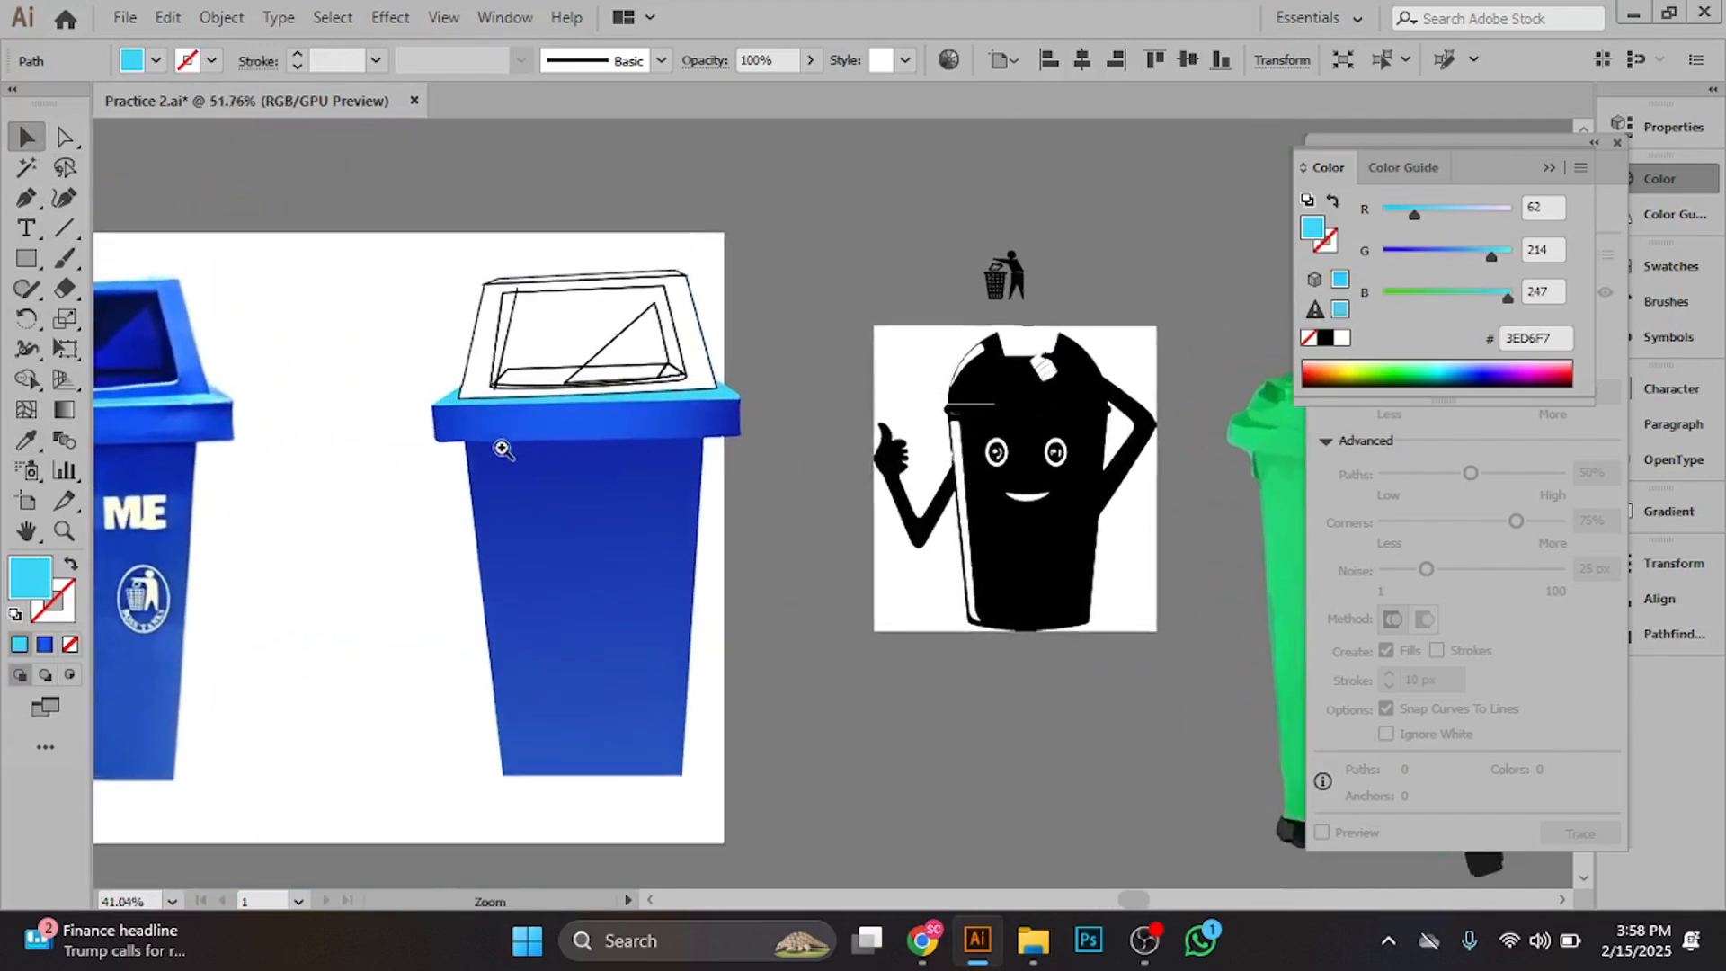
ctrl+click(864, 308)
drag(675, 319, 618, 338)
click(607, 371)
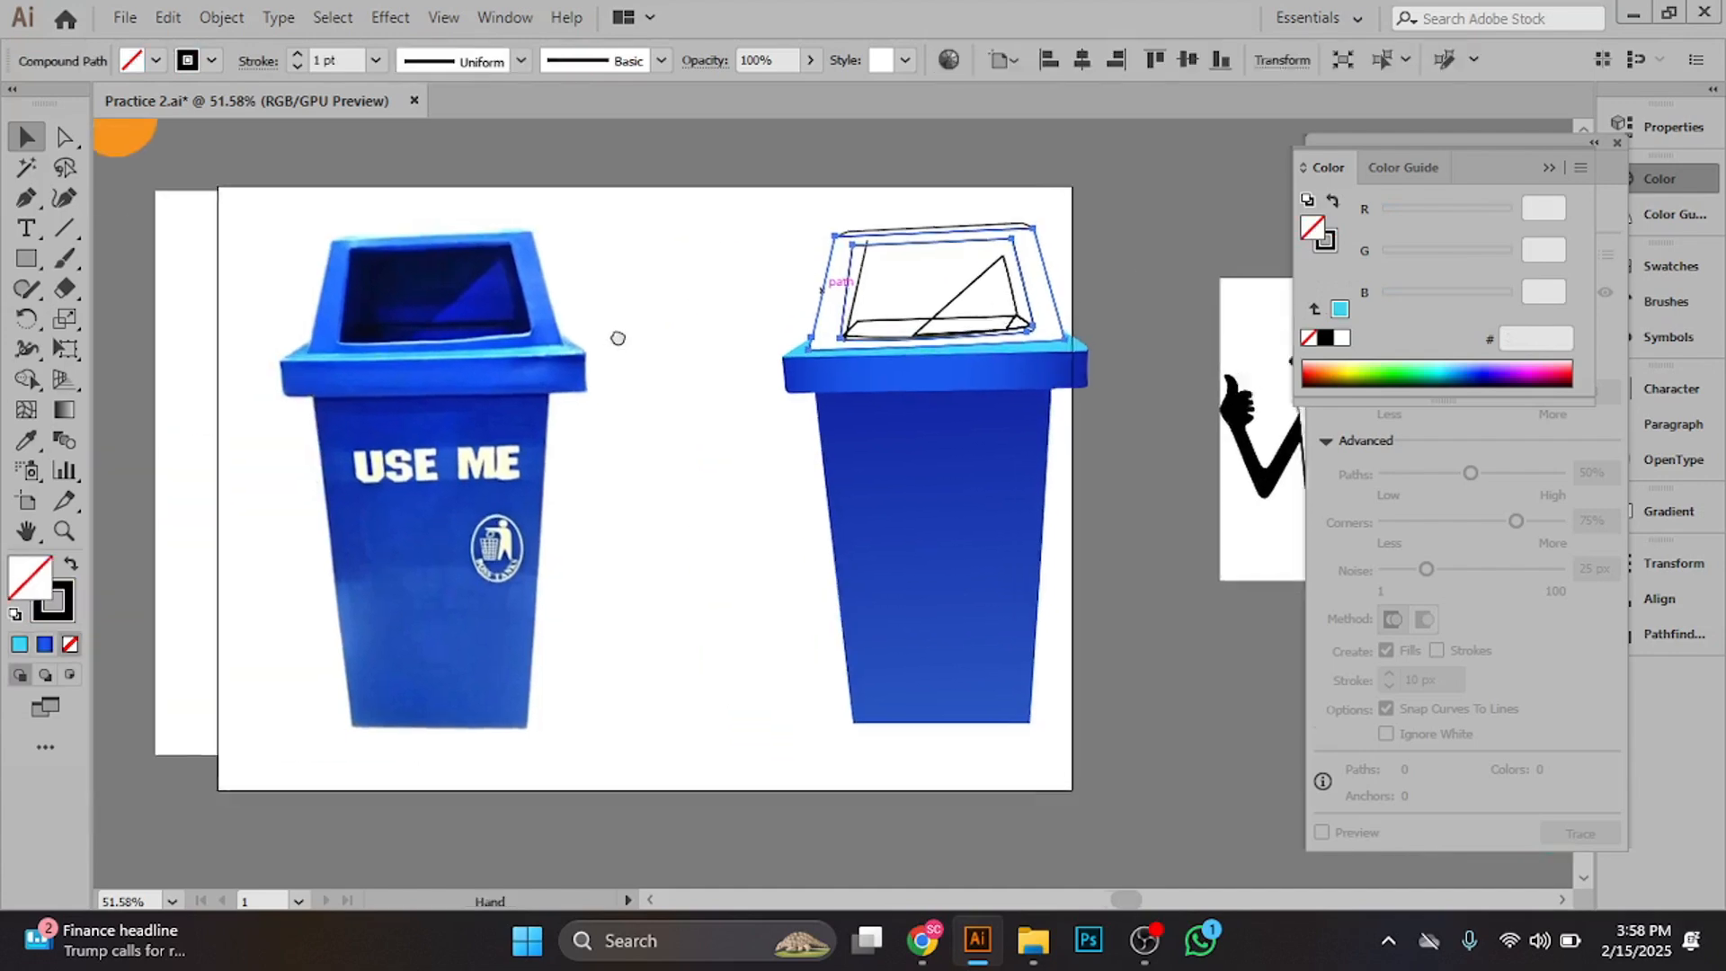
scroll(503, 348, up, 2)
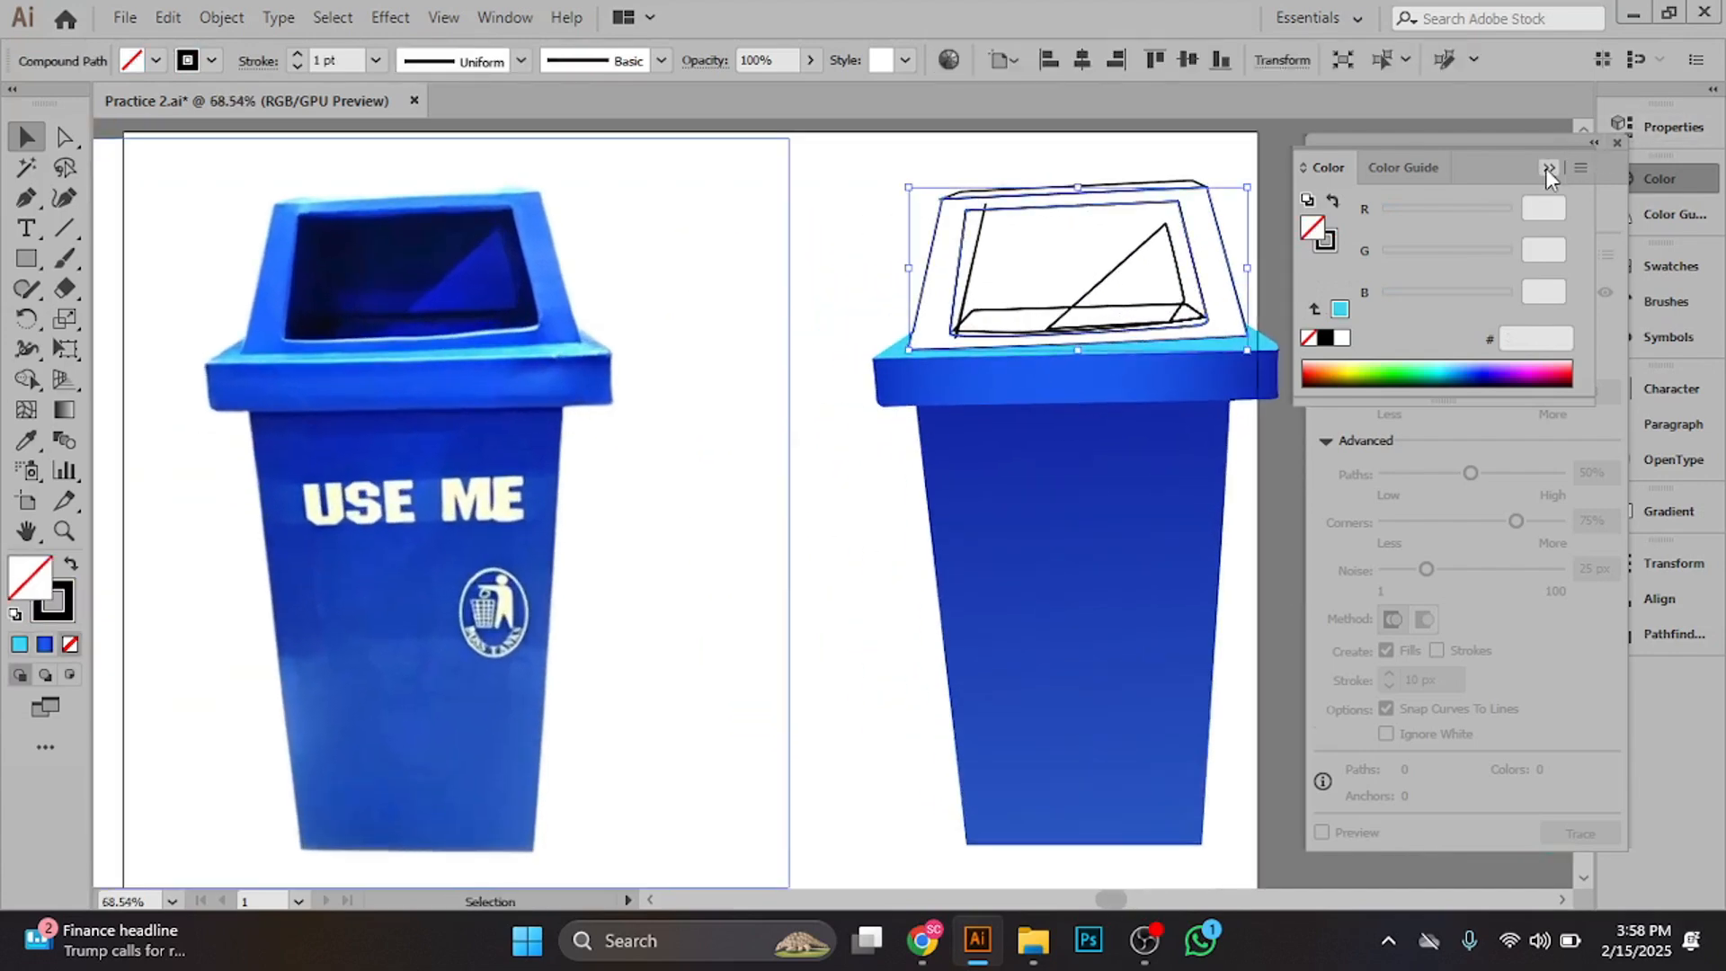
click(1546, 169)
click(1618, 143)
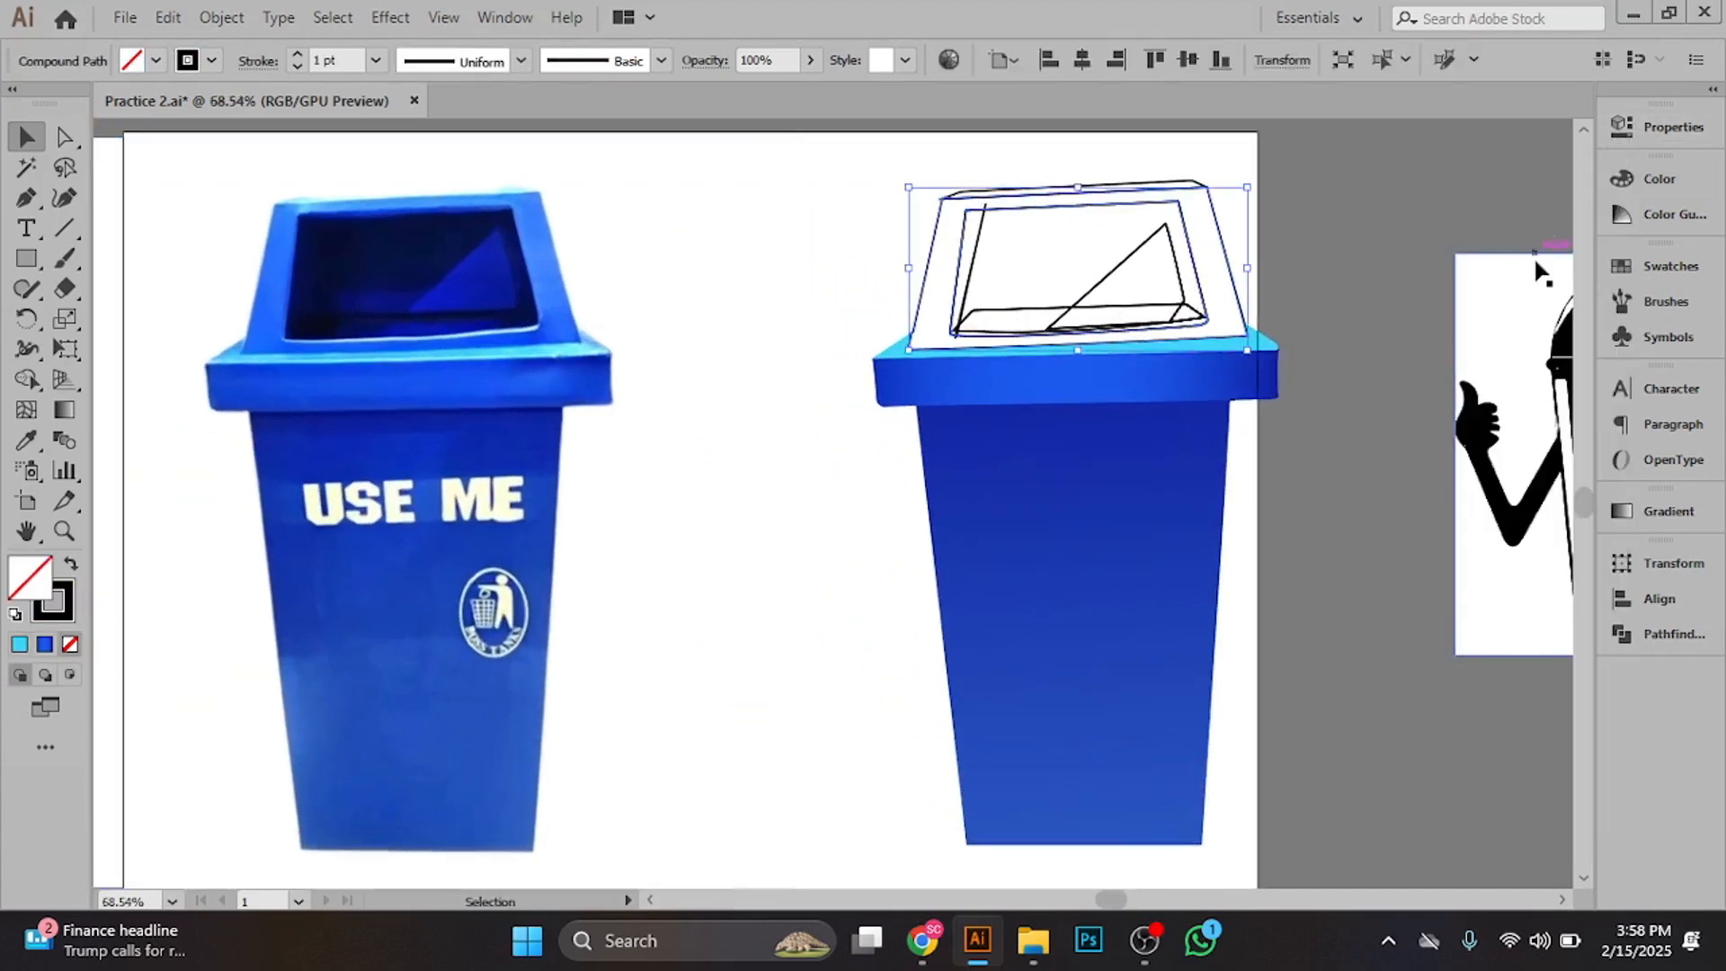
- Fill the lid frame around the opening with bright blue sampled from the left side of the photo's lid frame
scroll(794, 351, up, 2)
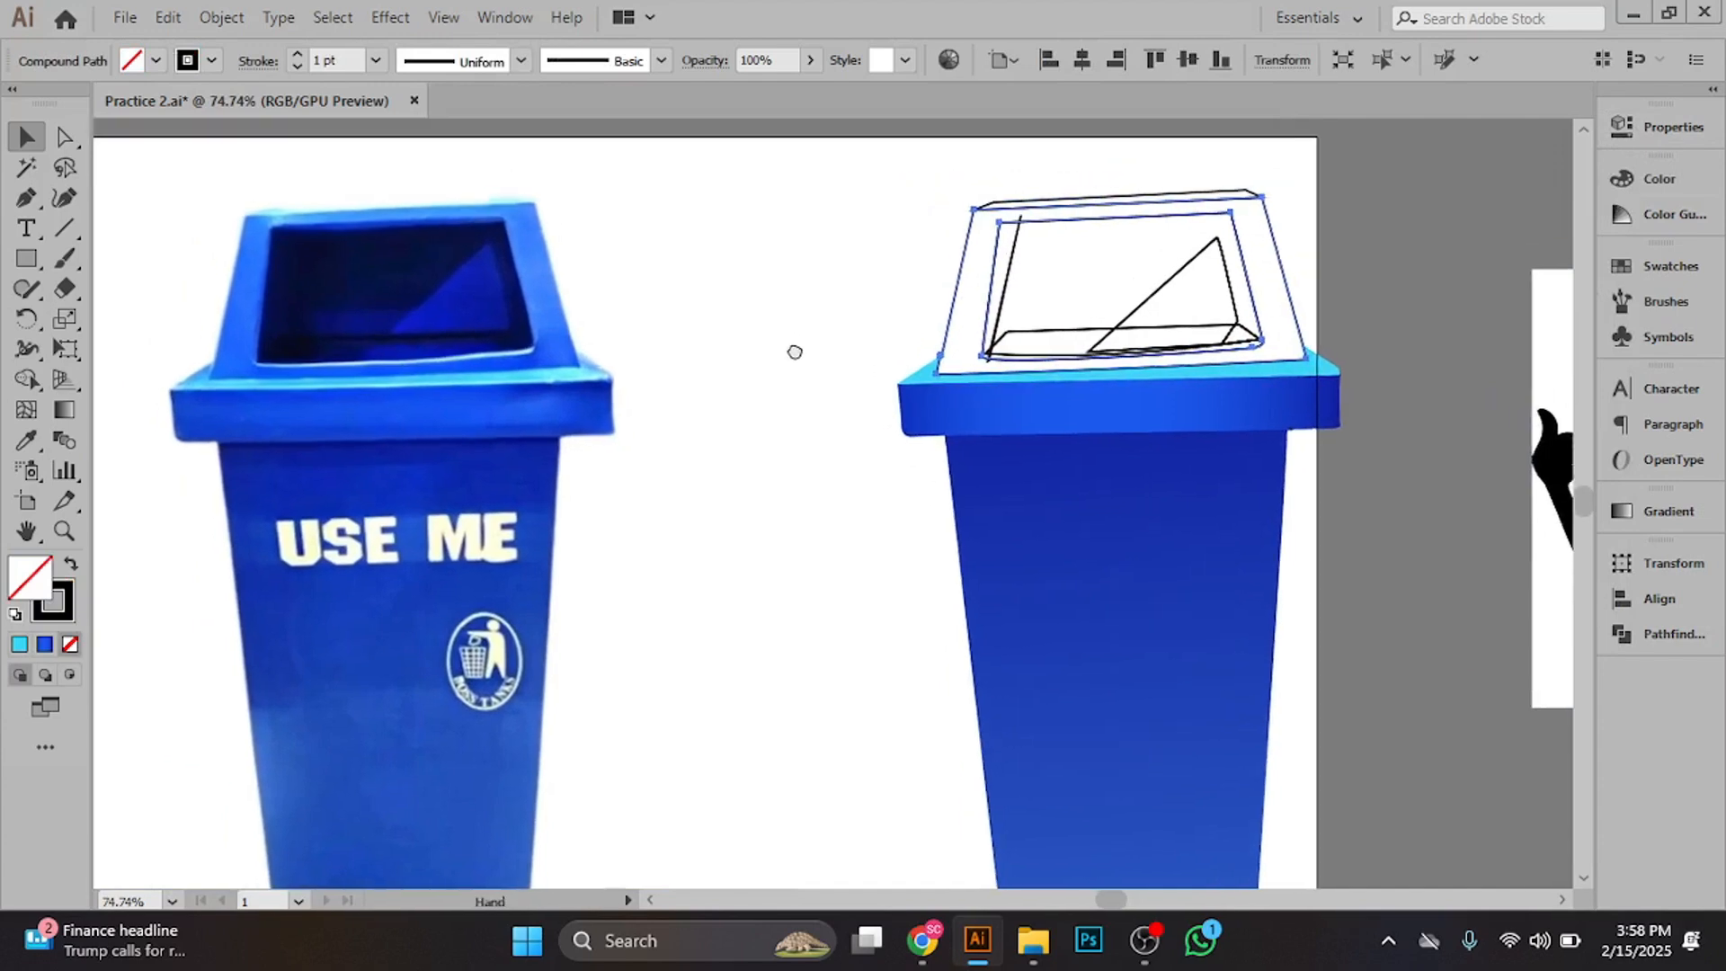
scroll(699, 292, up, 2)
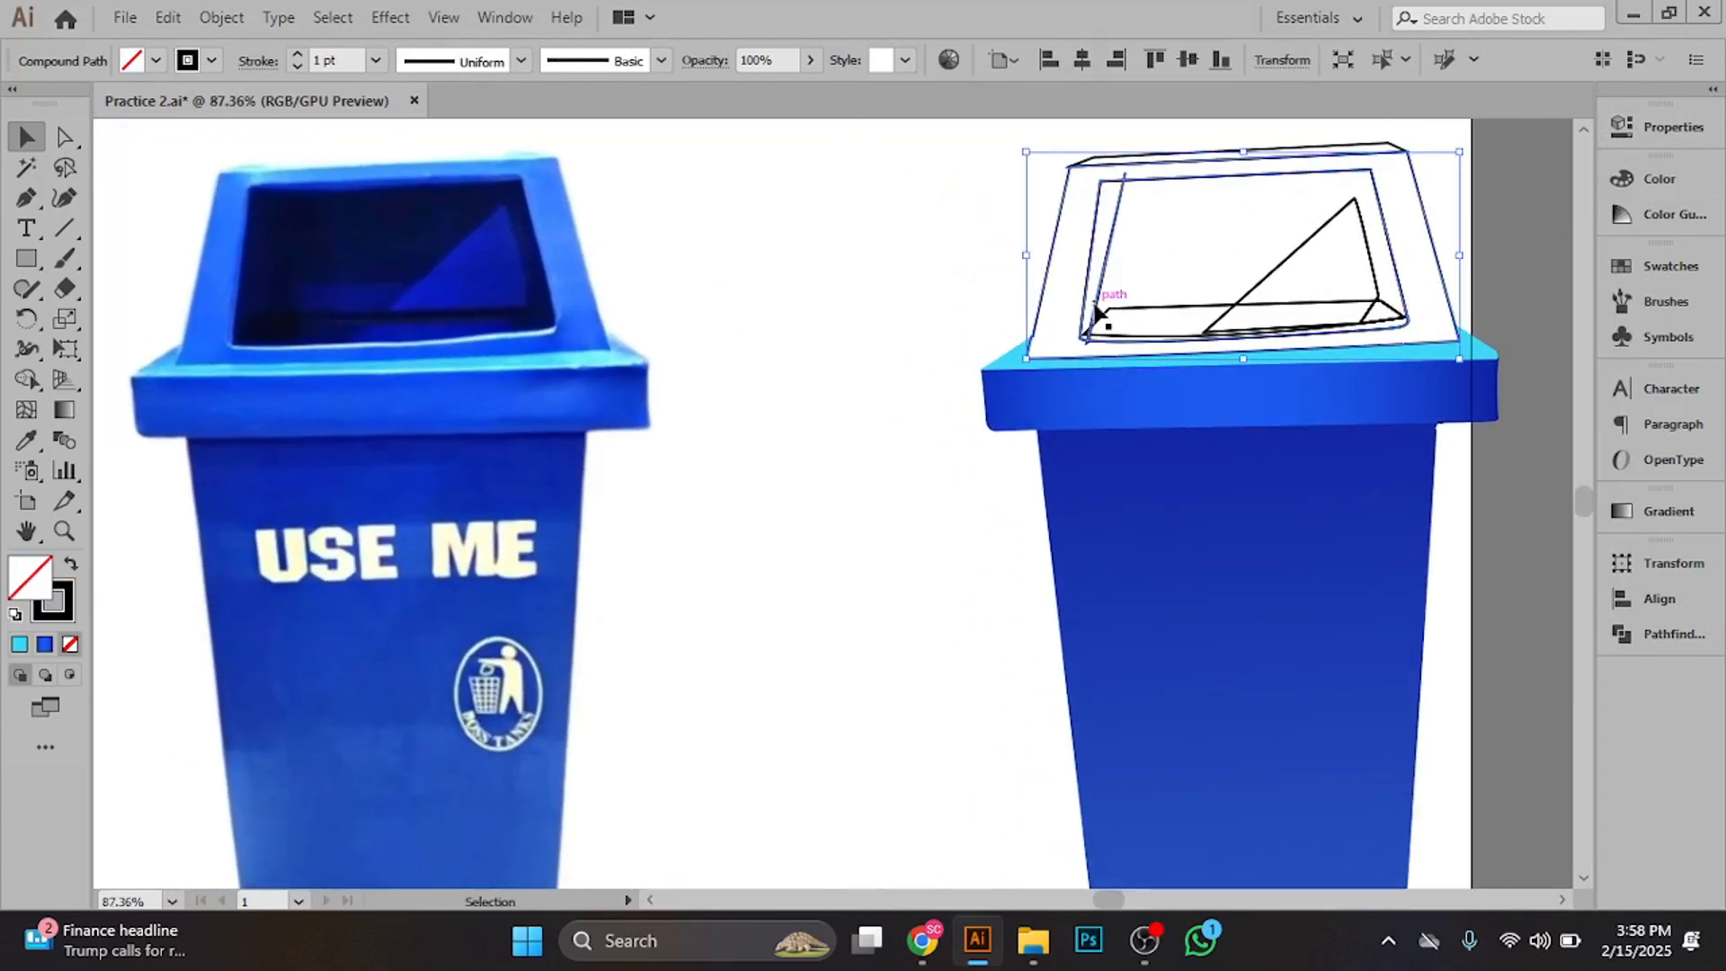
click(1040, 340)
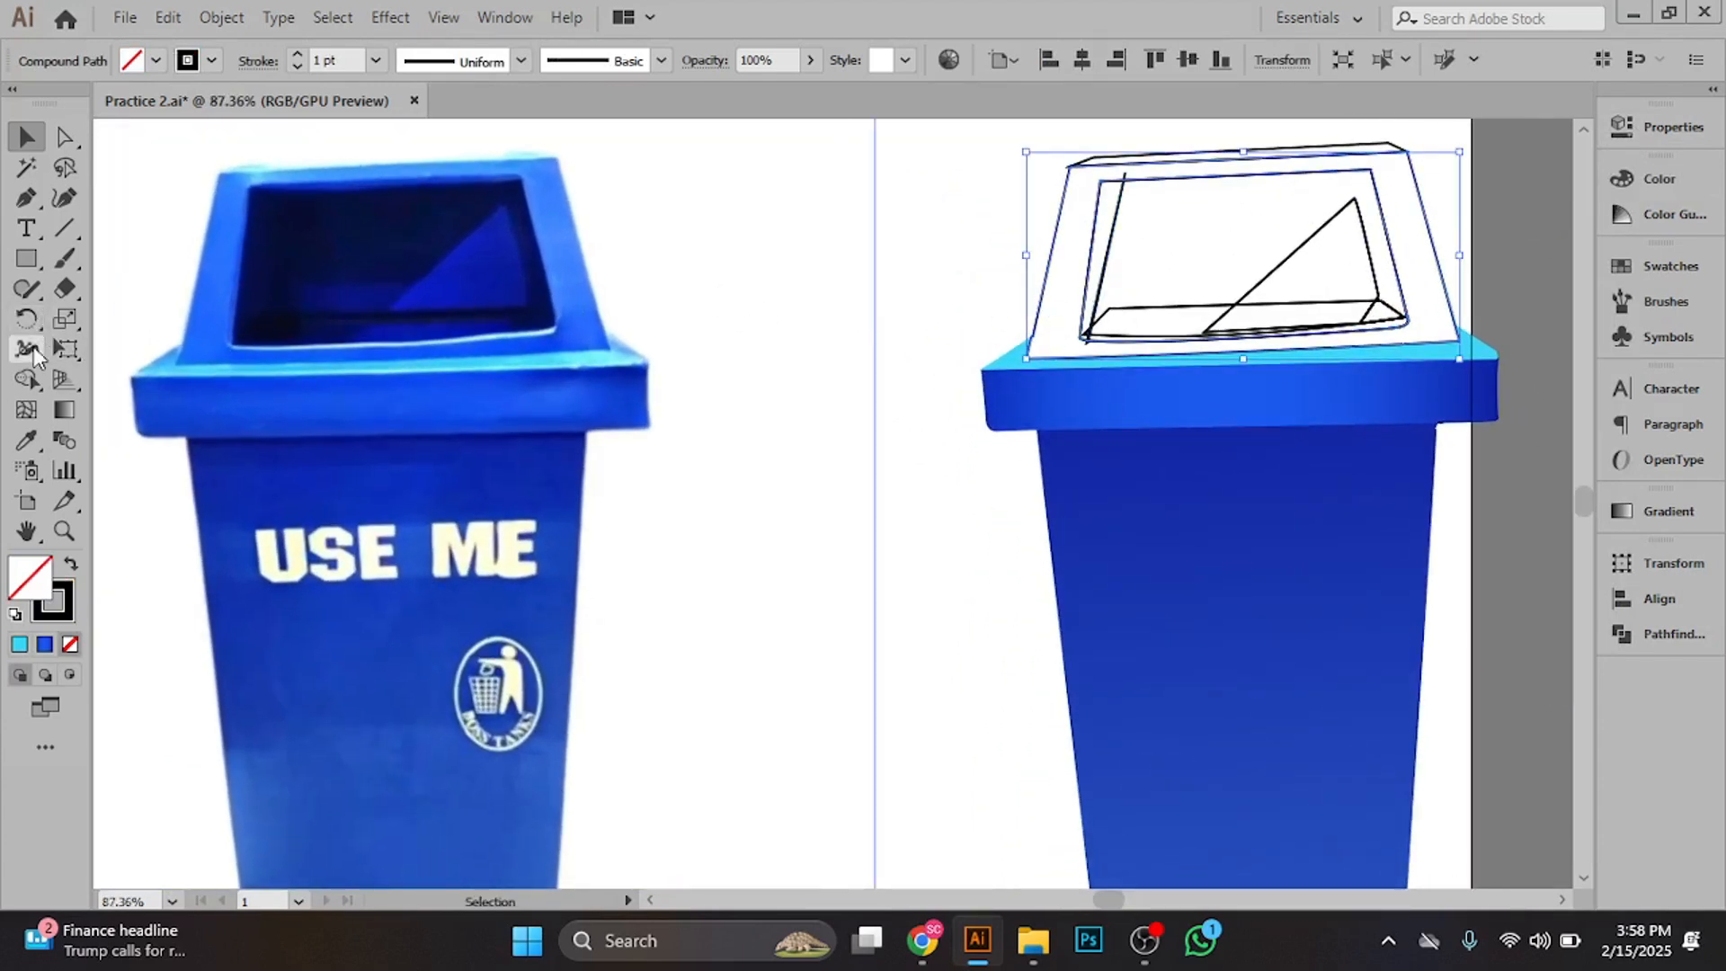
click(25, 441)
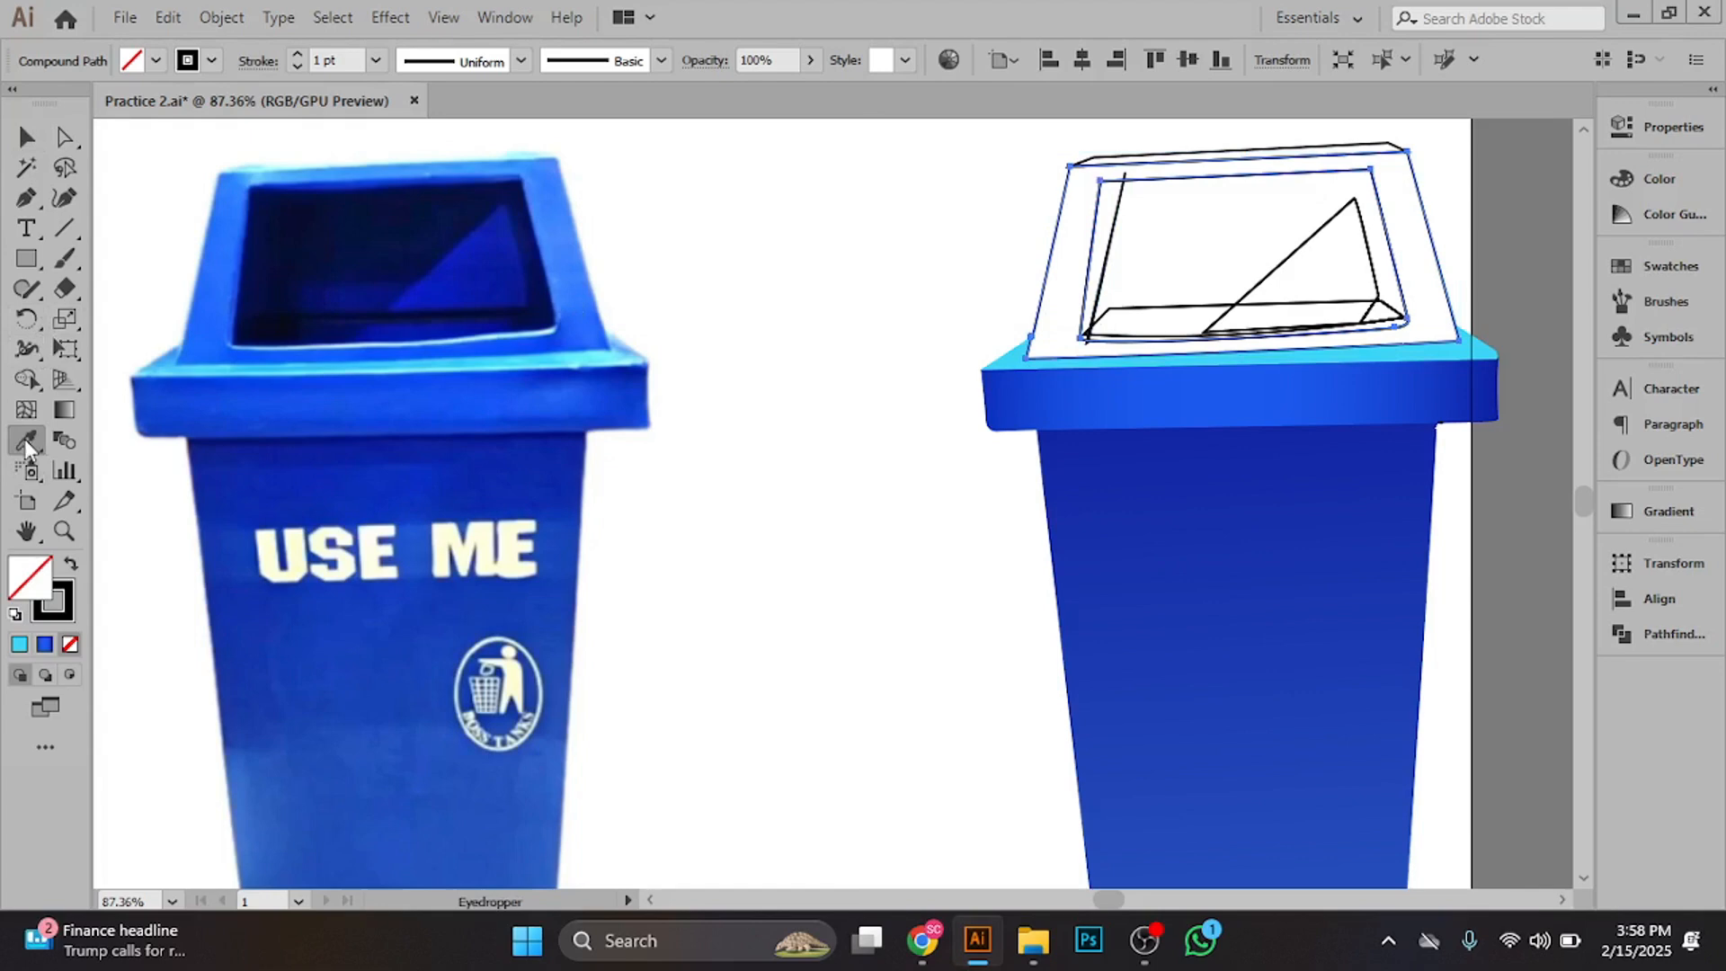
click(227, 255)
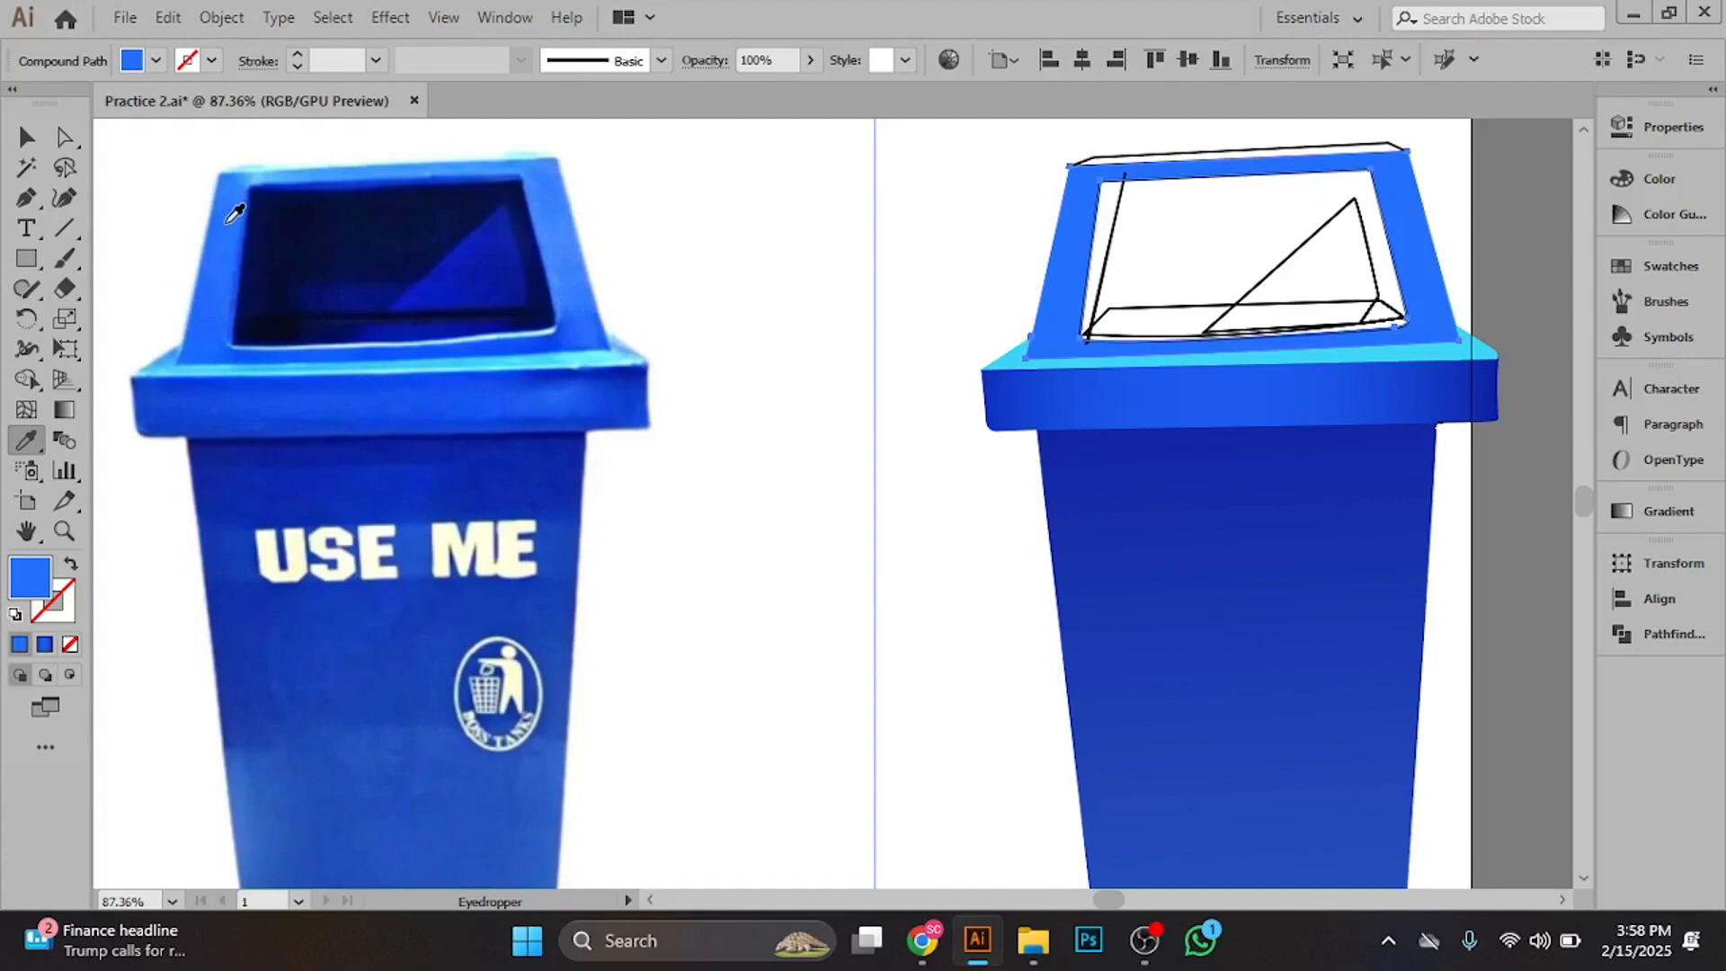
click(572, 225)
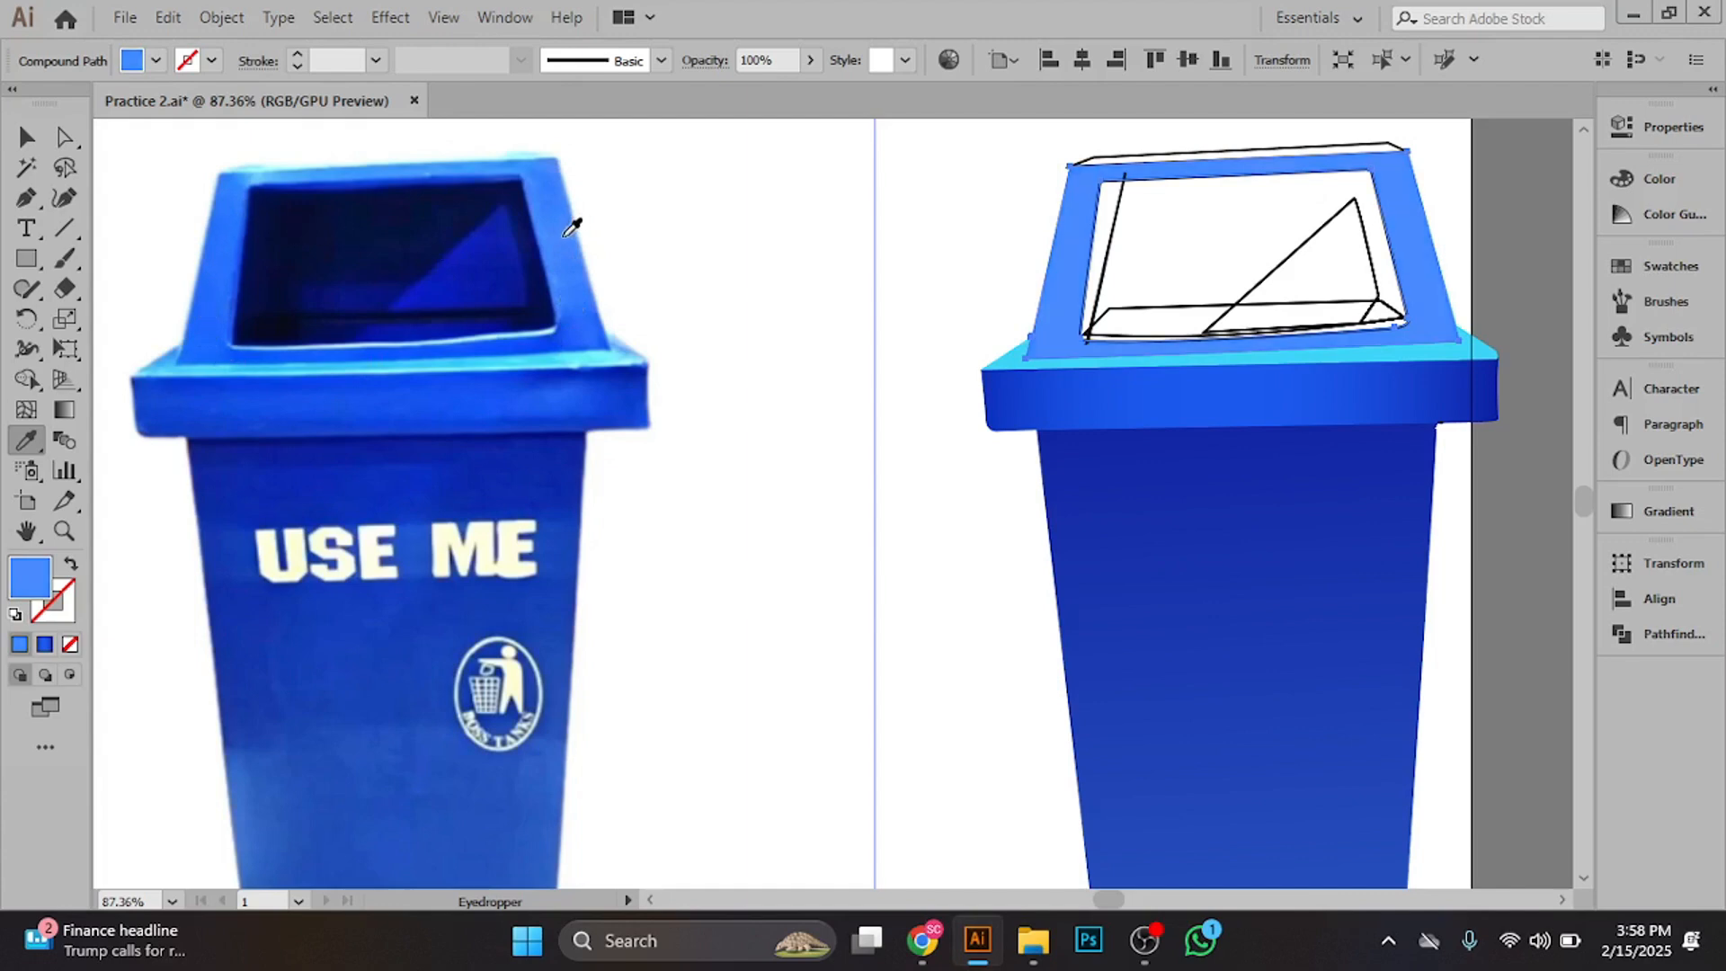
click(554, 178)
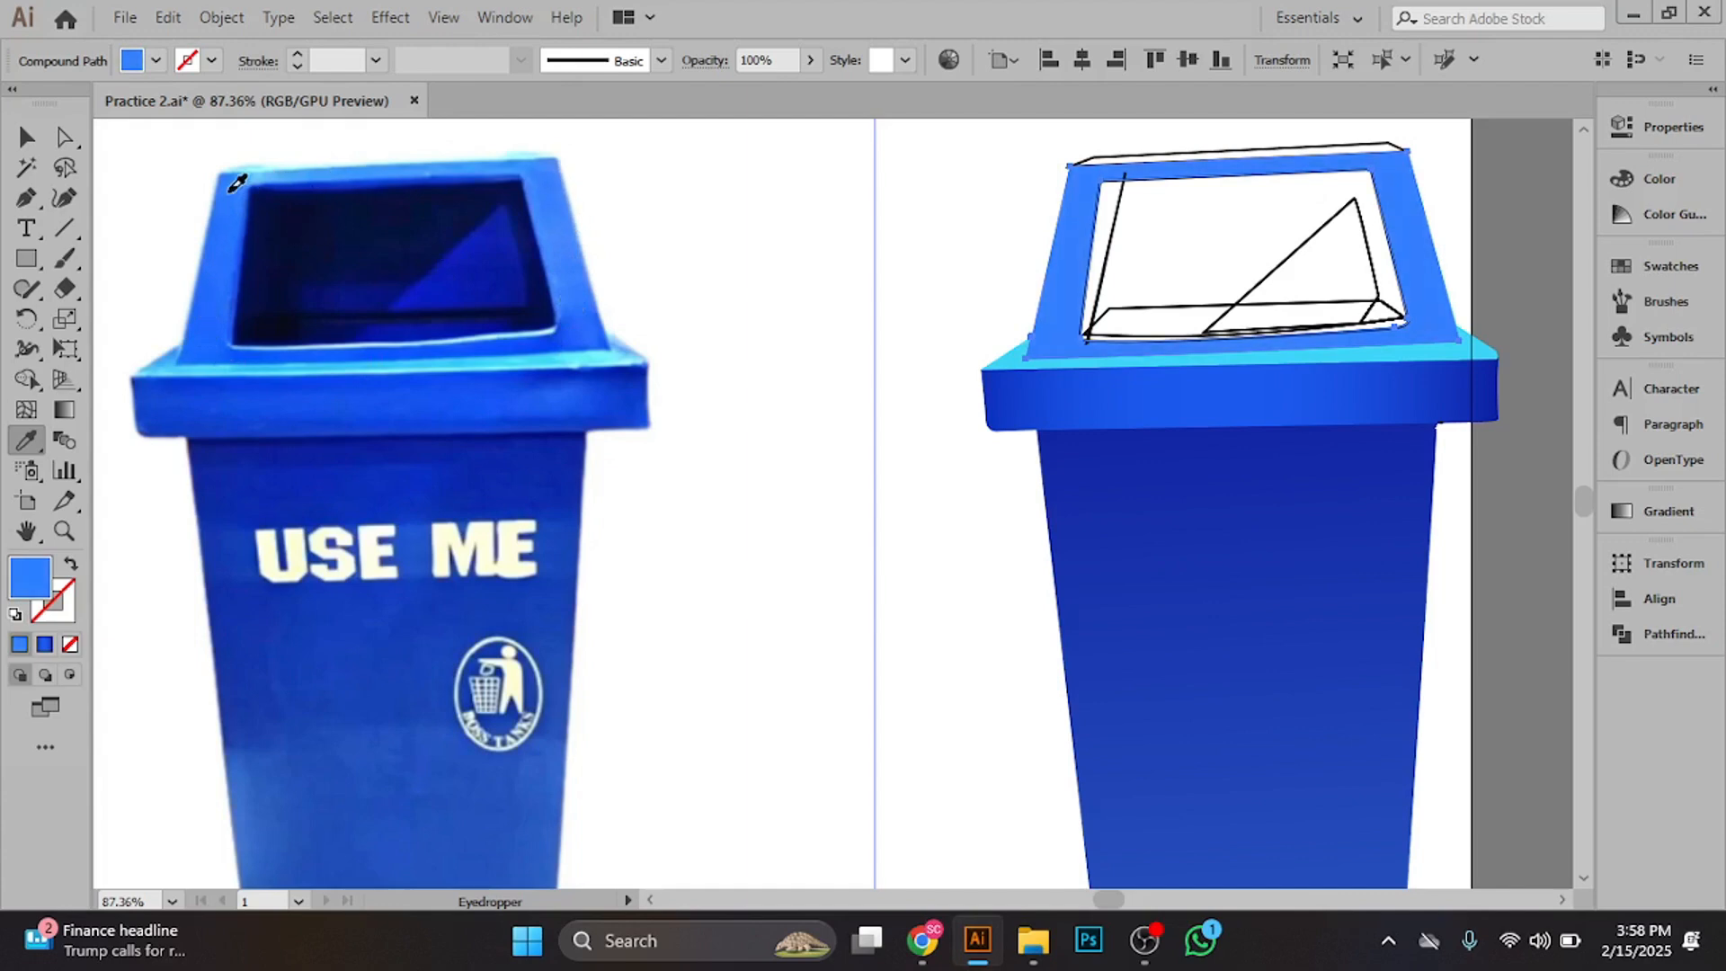
click(220, 237)
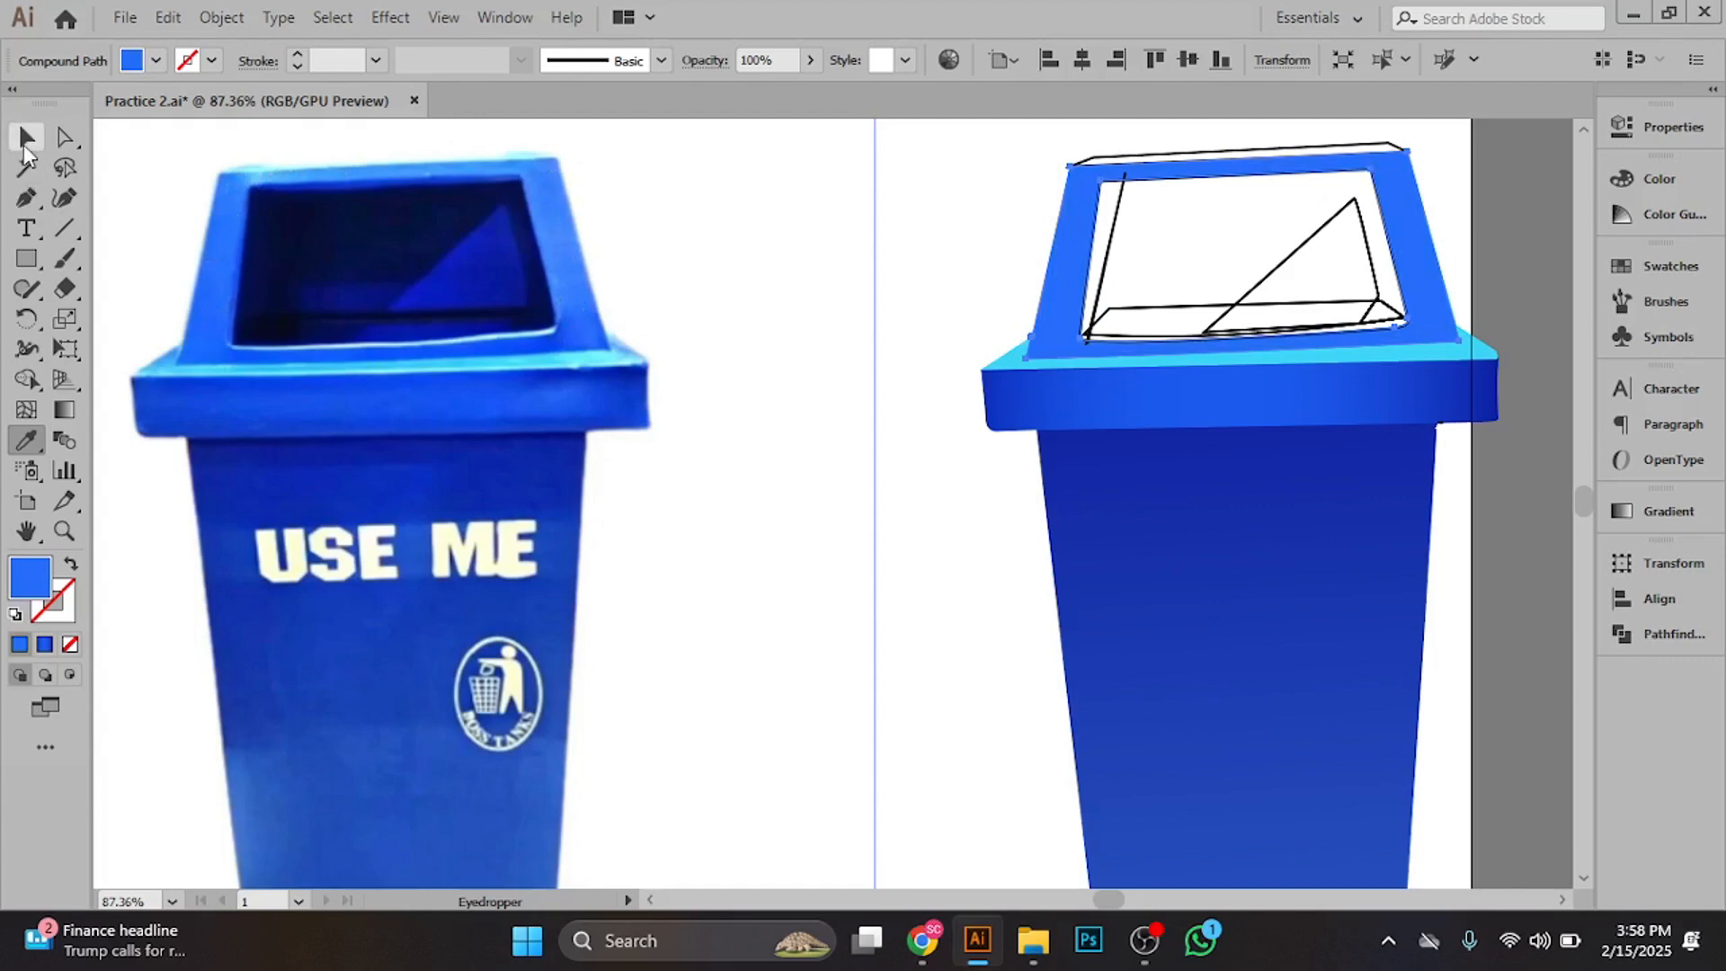
click(25, 151)
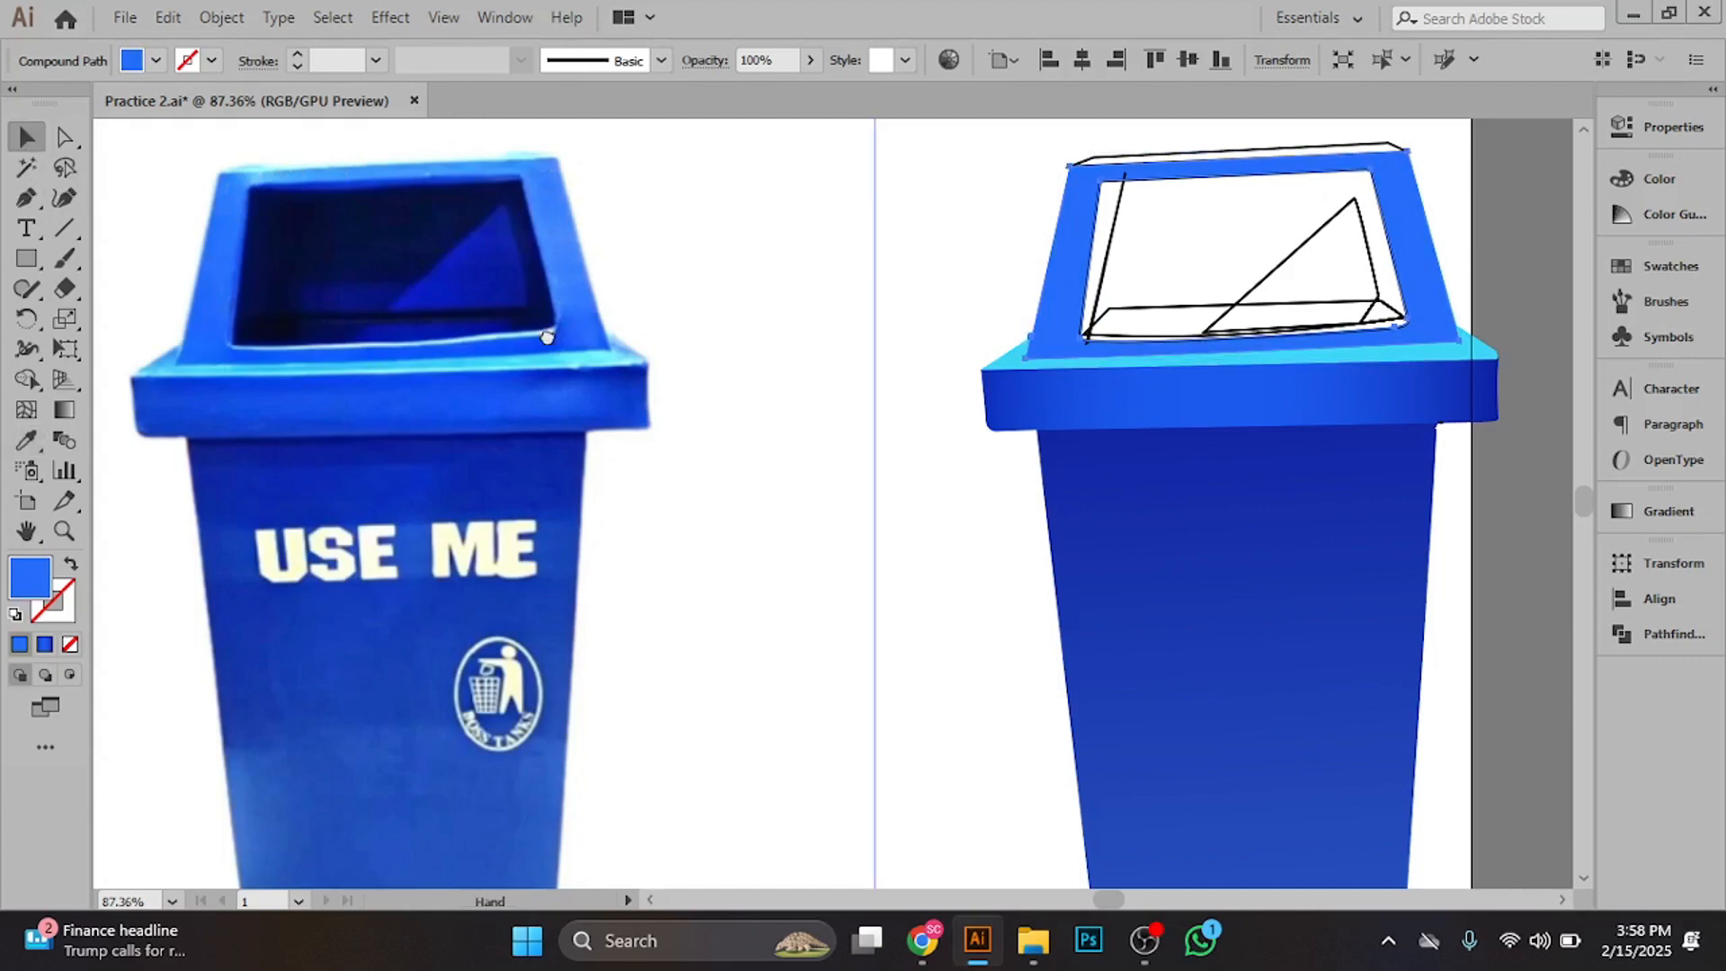
- Move the slanted line at the opening's left side inward so its lower end meets the back corner of the inner floor
drag(1210, 240, 1111, 212)
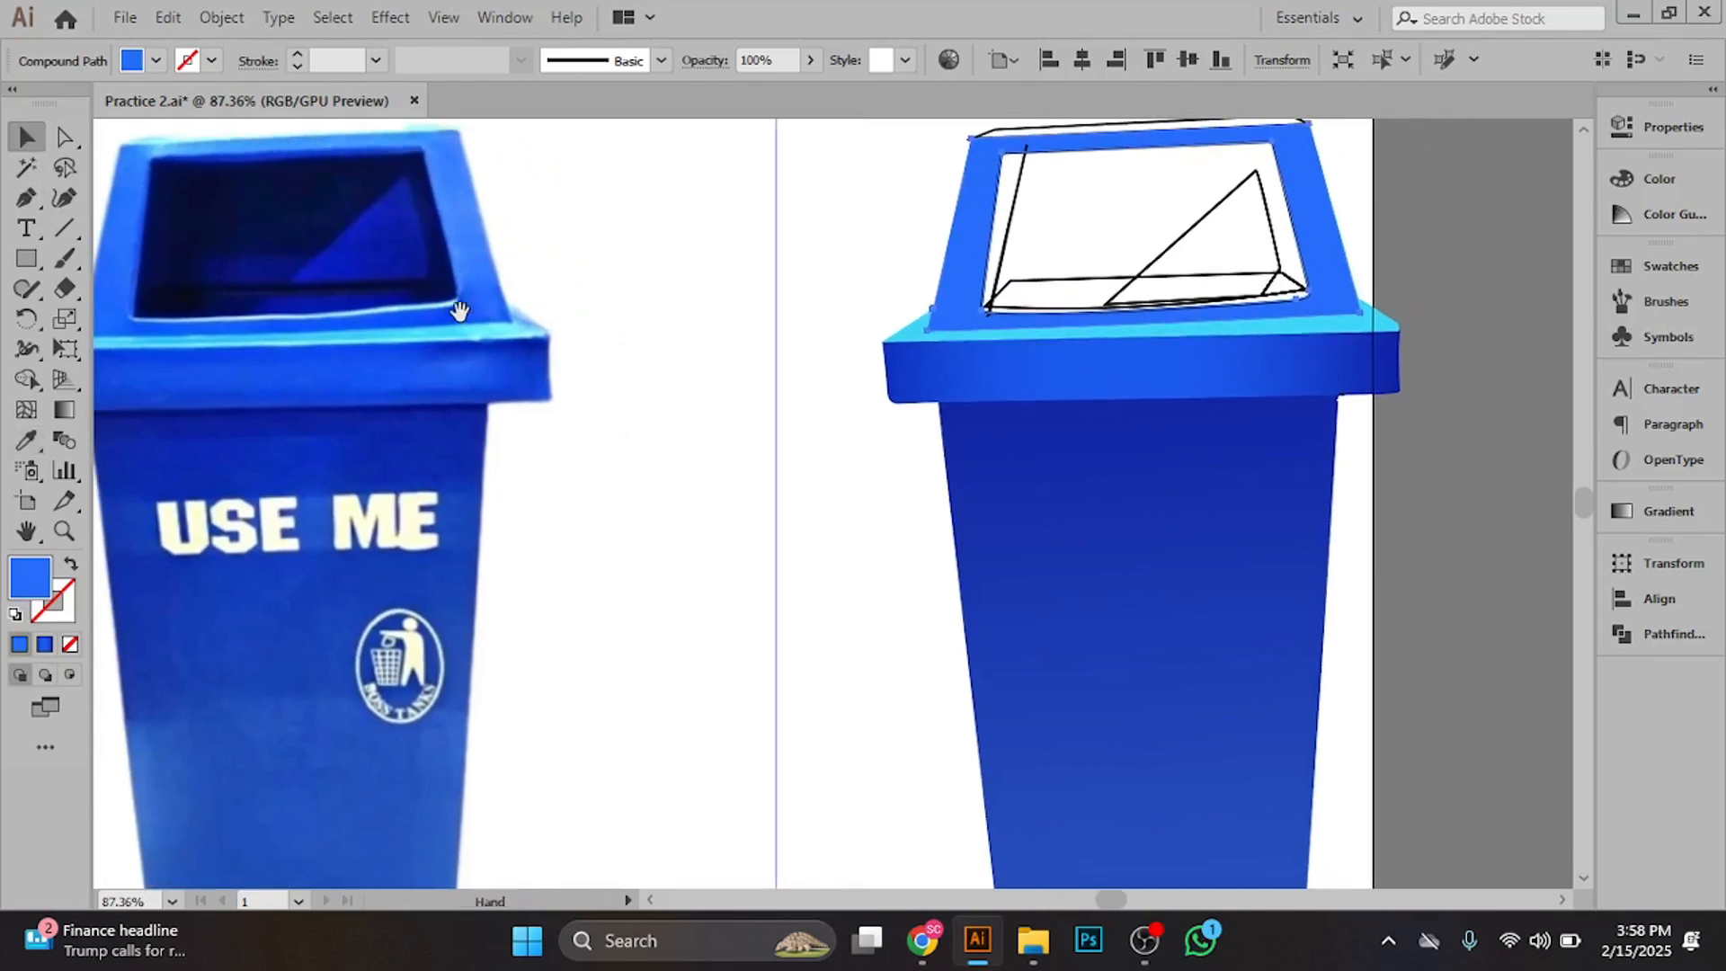
click(1016, 194)
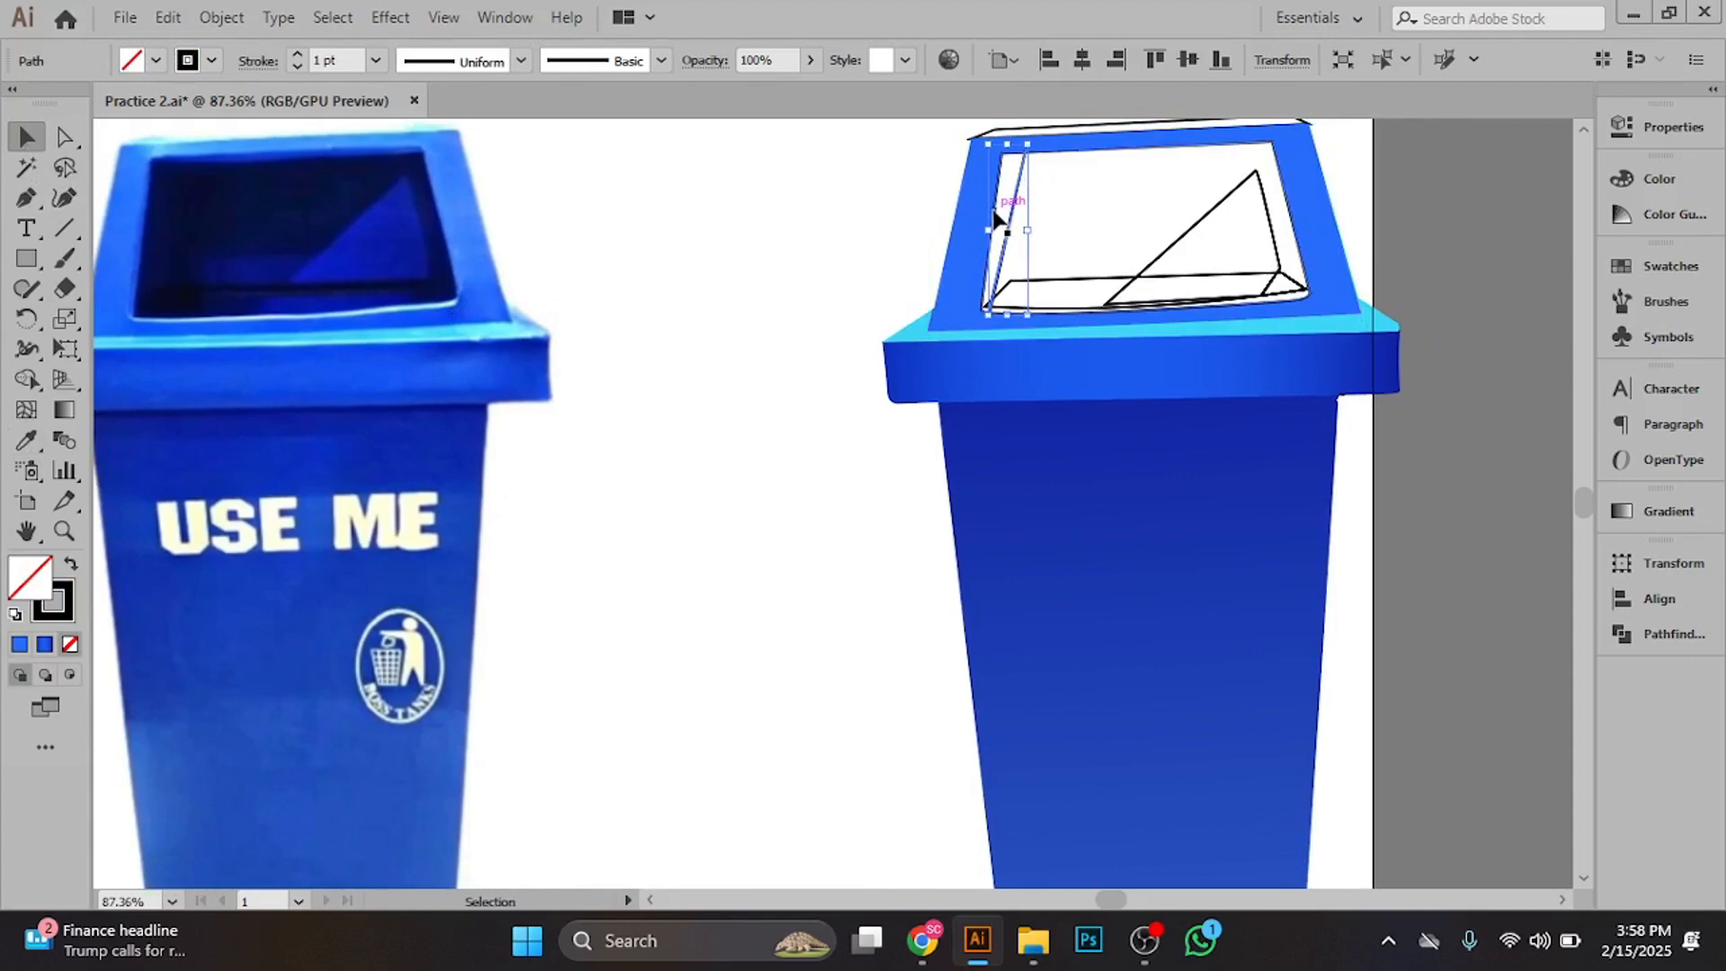
click(1000, 214)
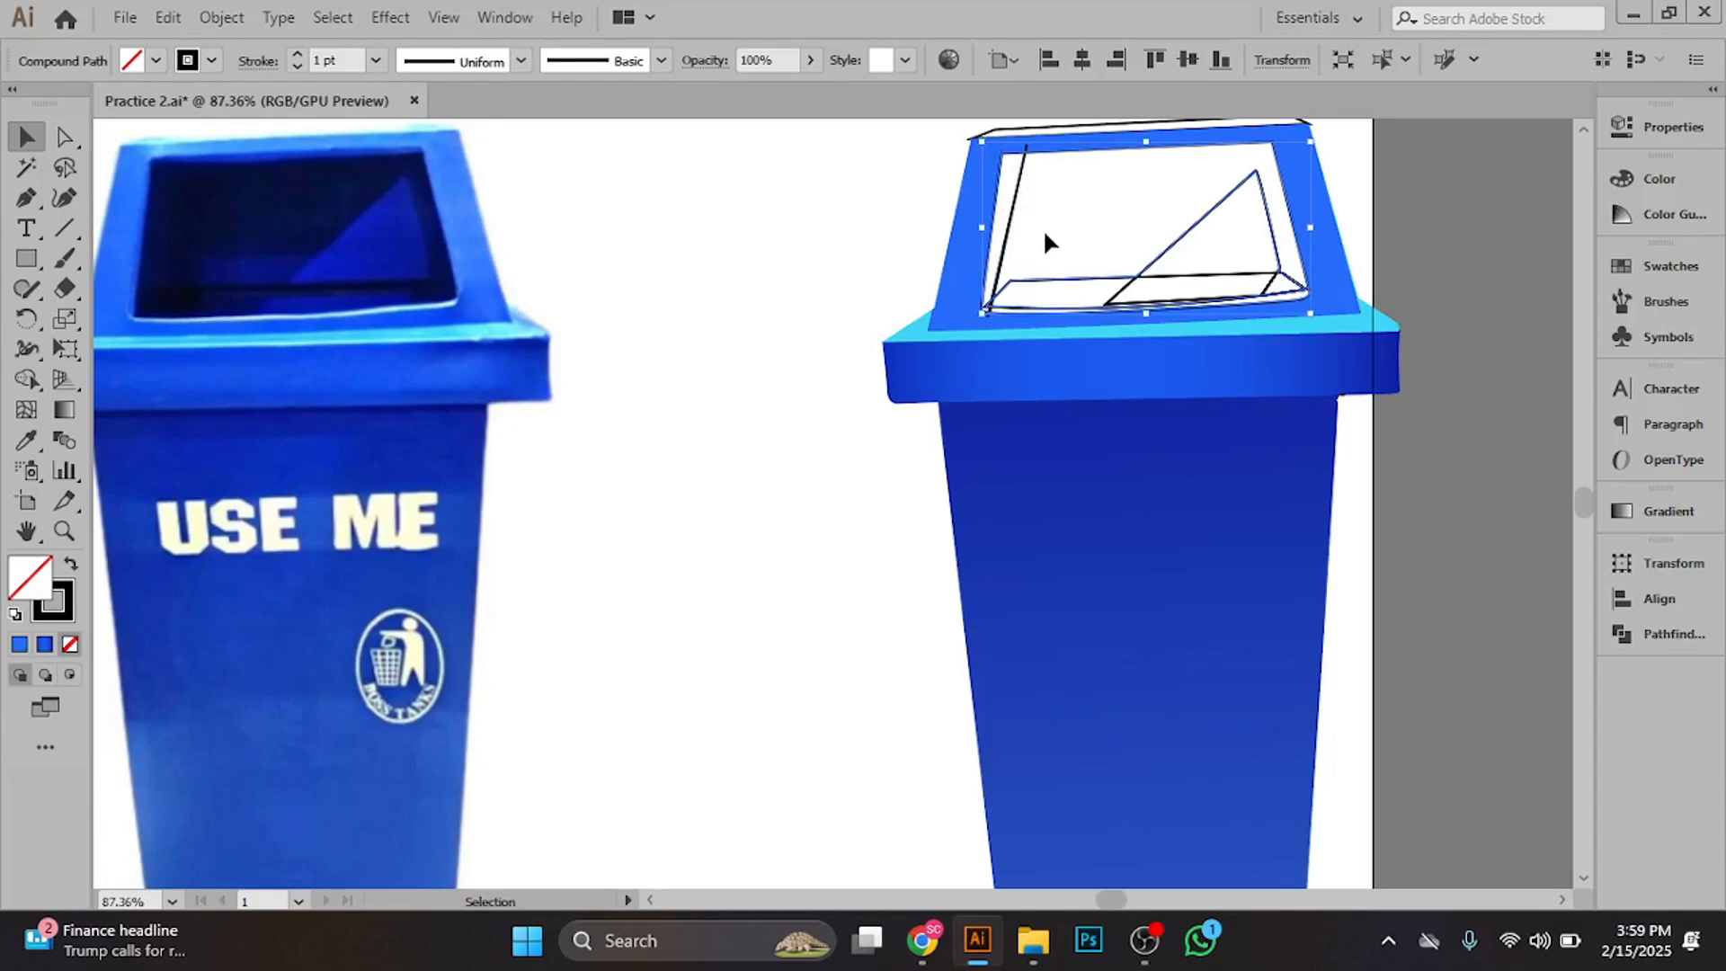
drag(1001, 270, 1142, 246)
key(ctrl+space)
scroll(1190, 261, down, 2)
scroll(1156, 431, up, 2)
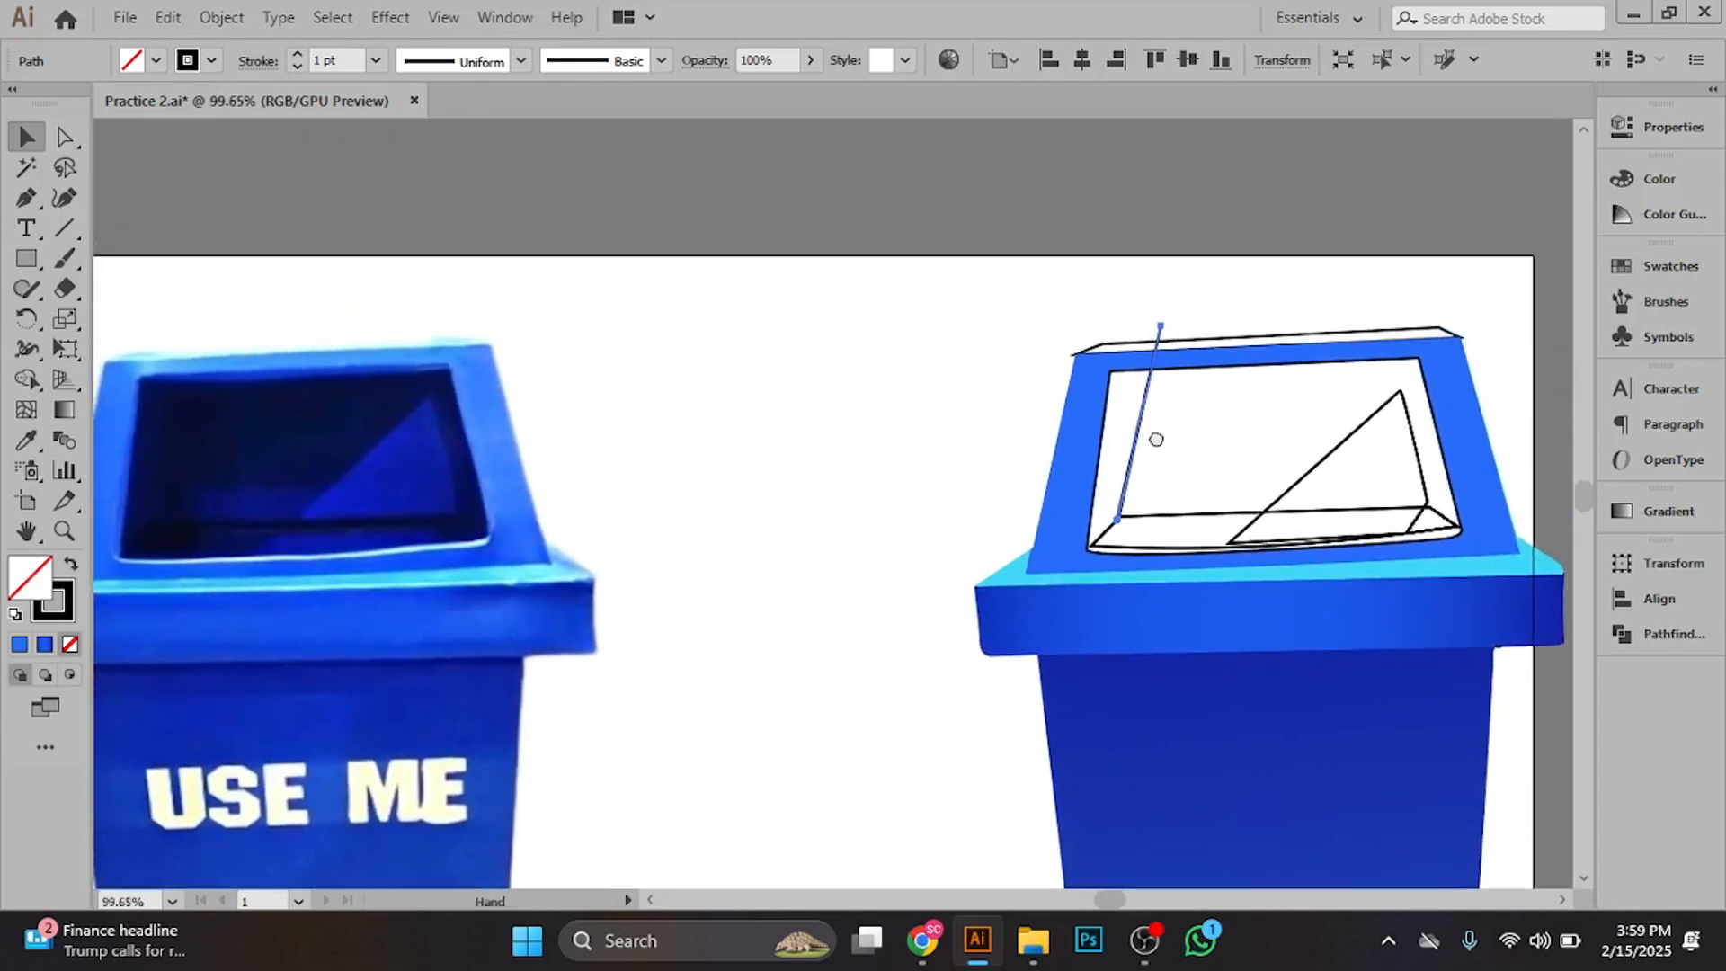
- Reposition the upper anchor of the inner left line onto the top edge of the opening and deselect the line
click(1157, 334)
click(63, 137)
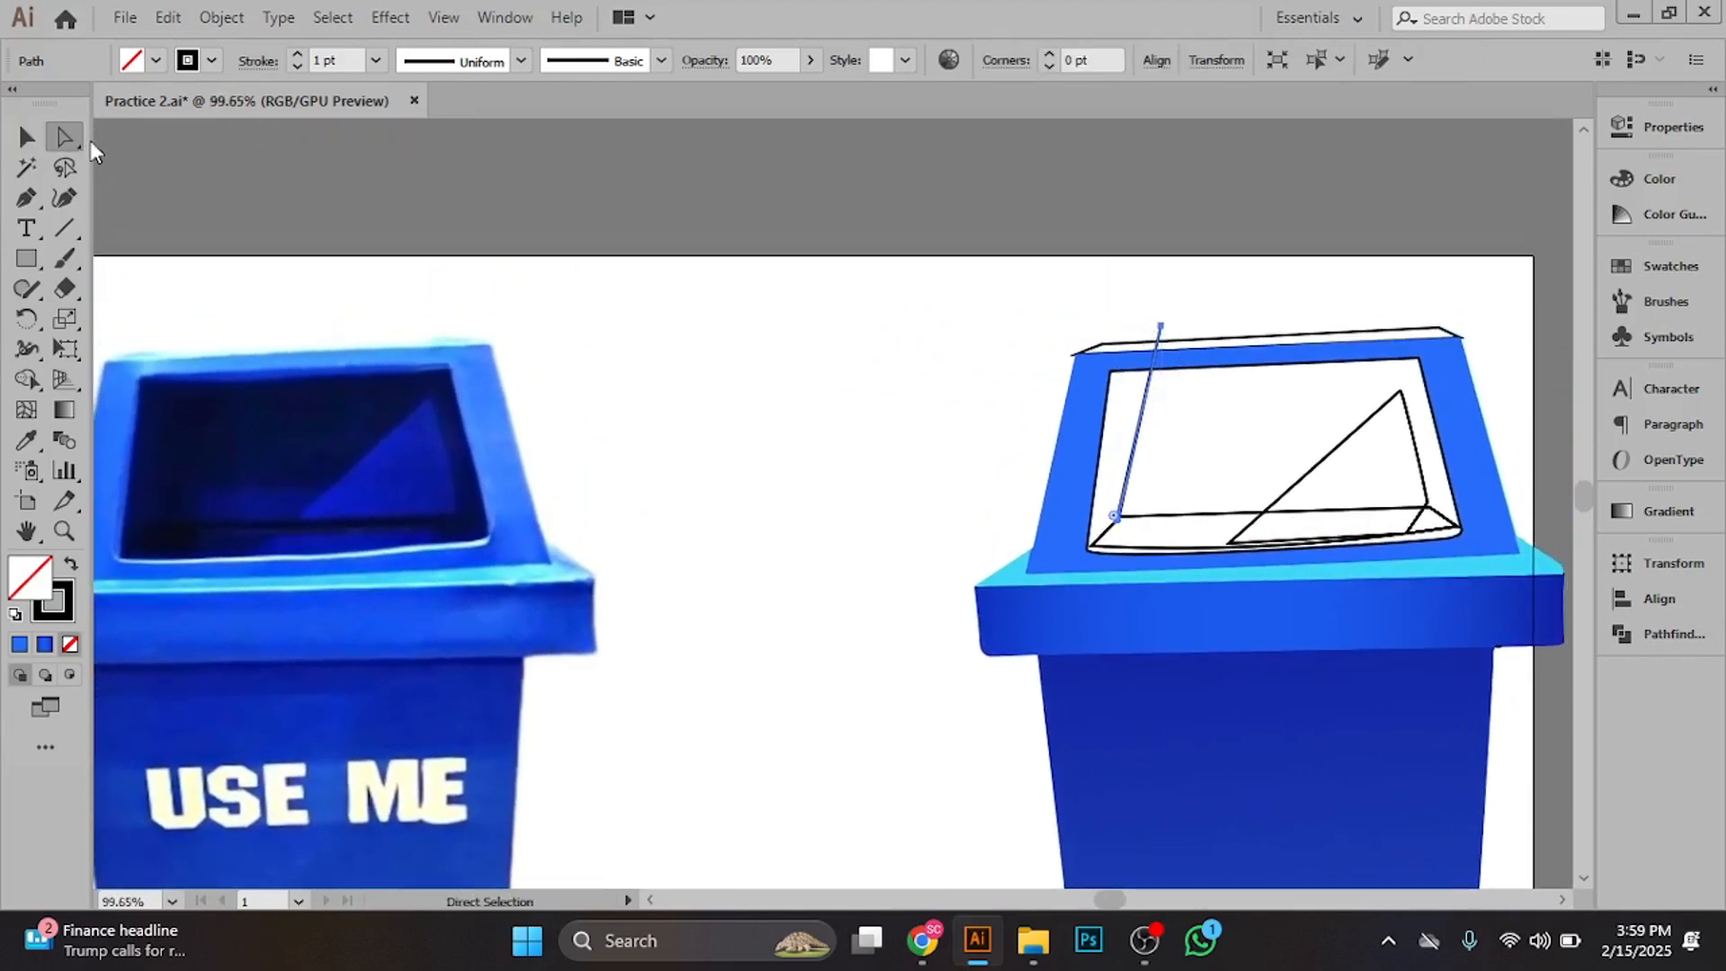
click(1161, 328)
drag(1161, 332, 1135, 371)
click(1203, 390)
- Select the lid, opening and rim shapes together and build the opening's dark interior region with Shape Builder
scroll(1241, 366, down, 2)
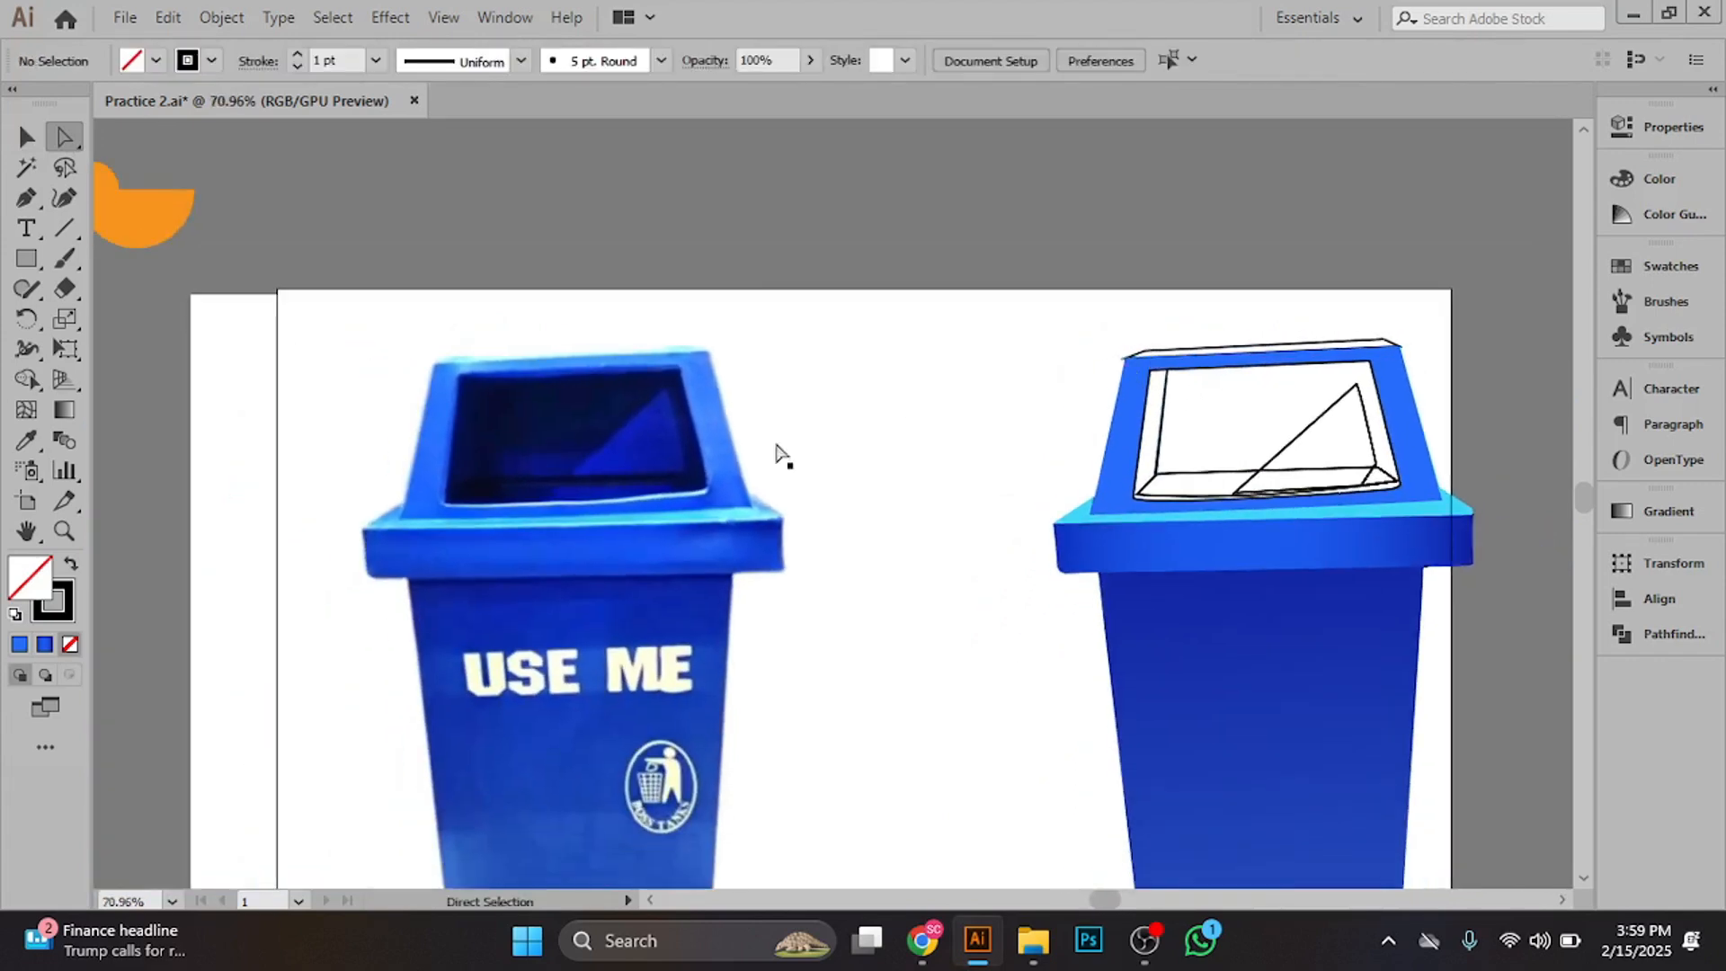
scroll(539, 434, up, 3)
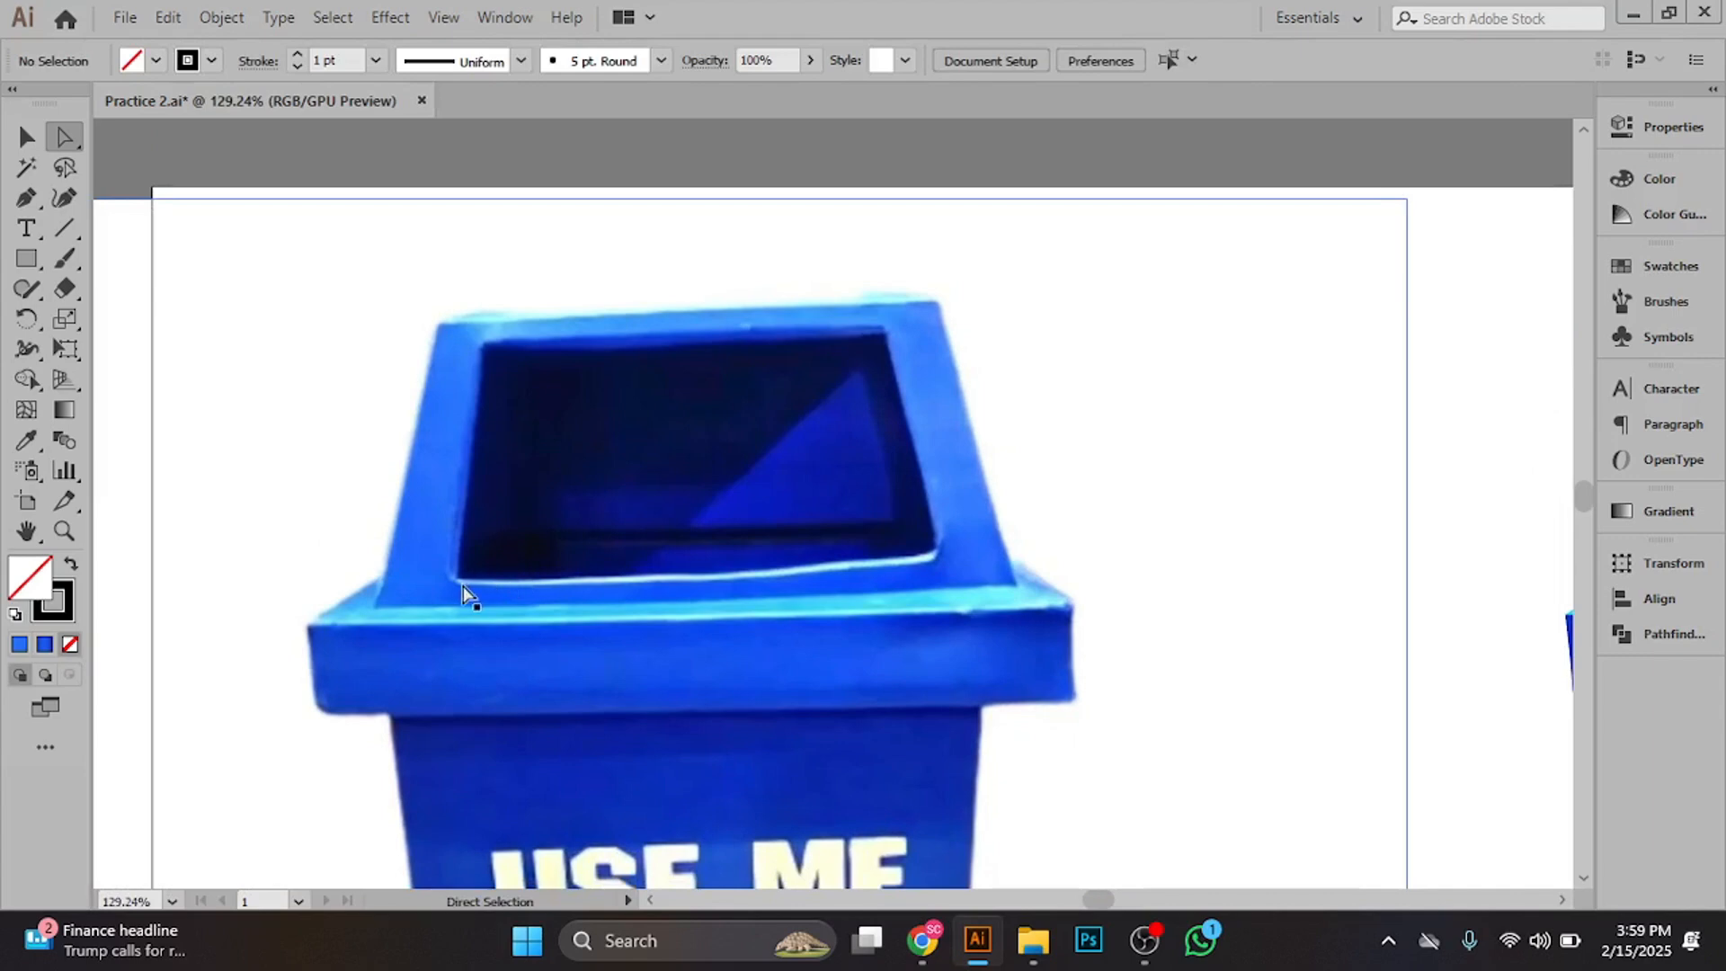
scroll(782, 450, right, 3)
scroll(959, 444, down, 2)
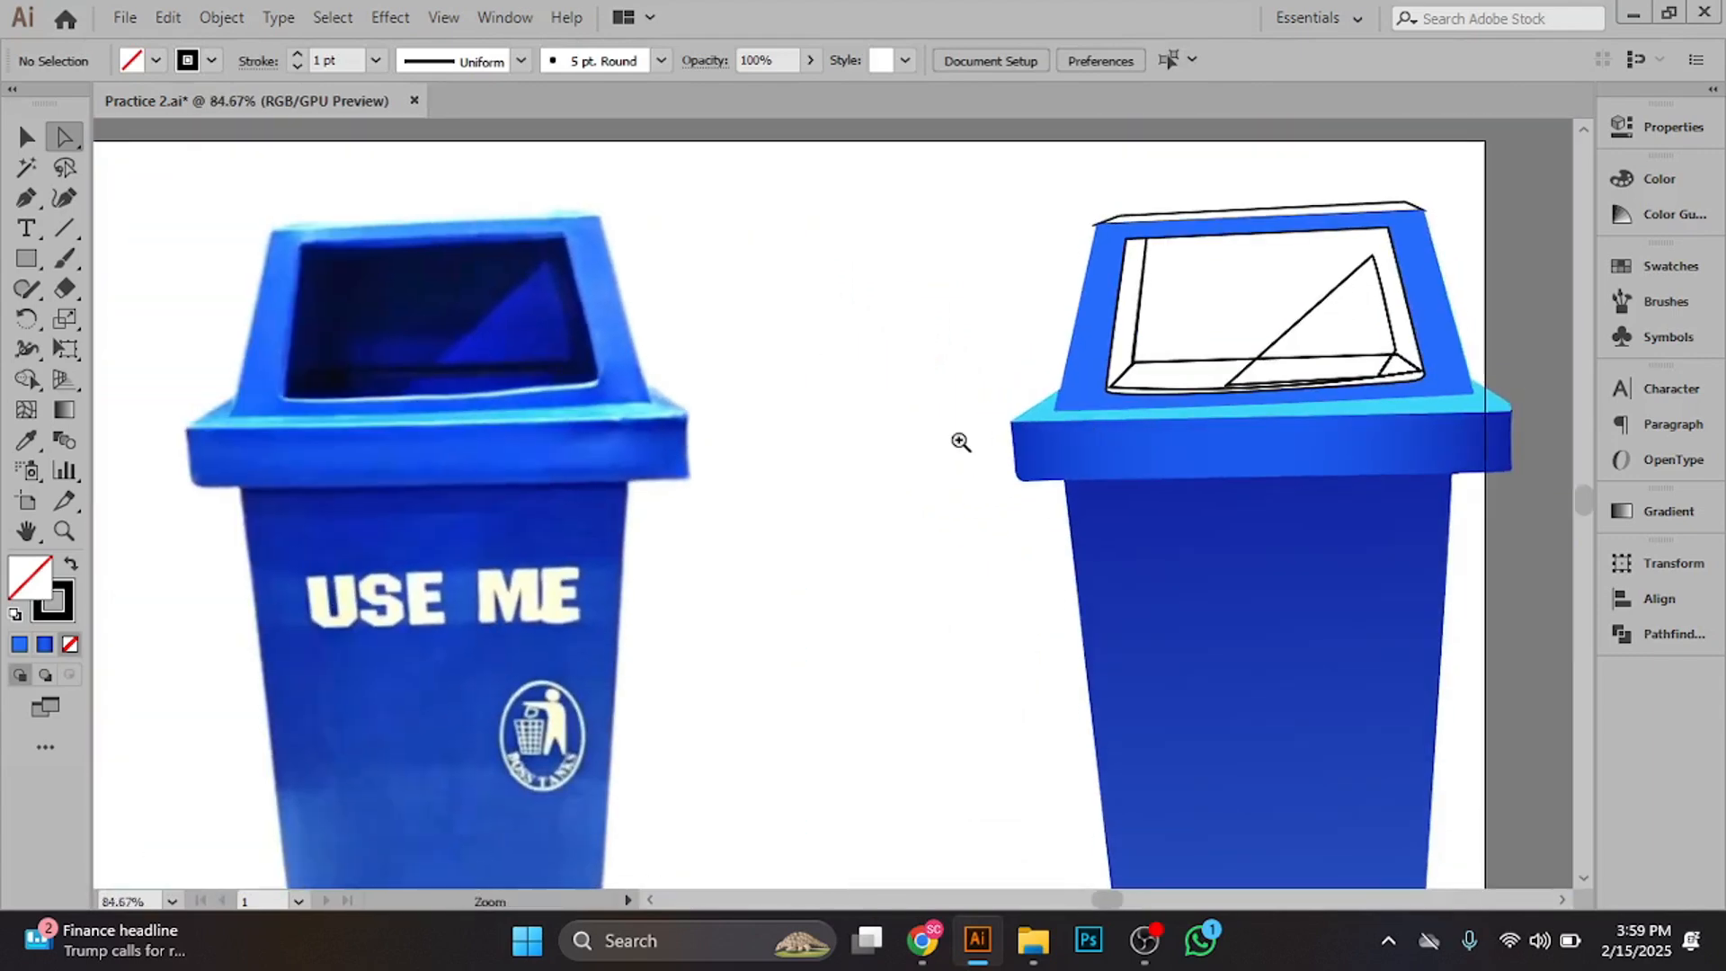
scroll(1279, 328, up, 1)
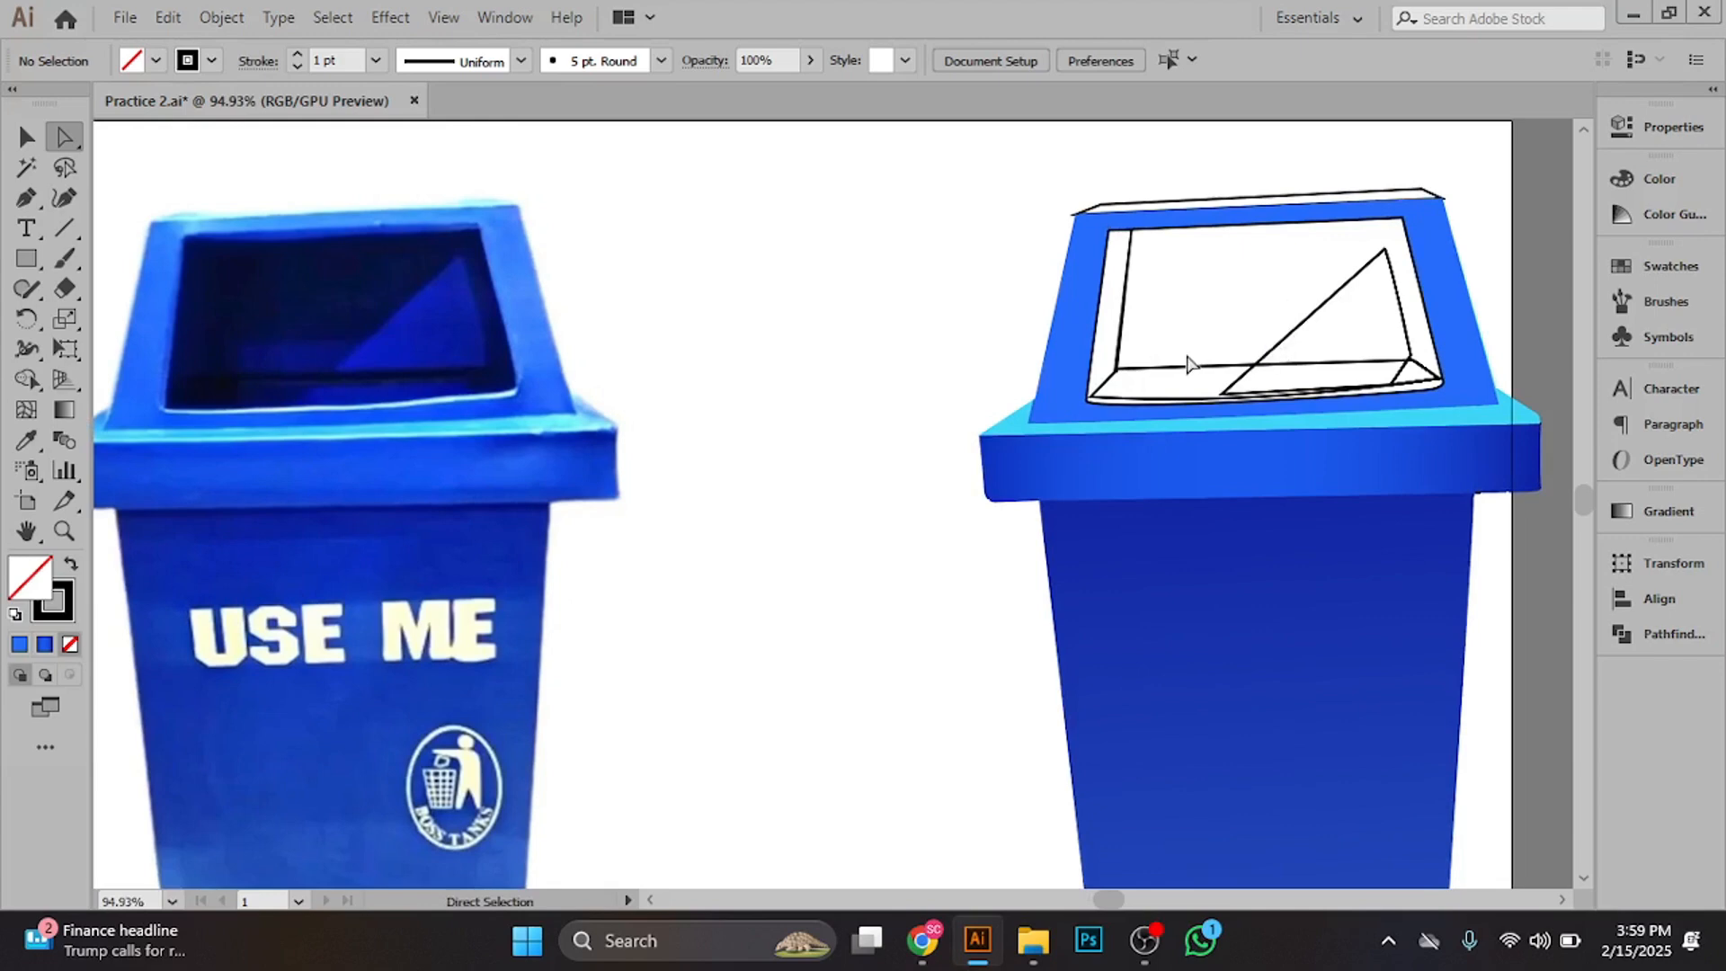
click(1129, 290)
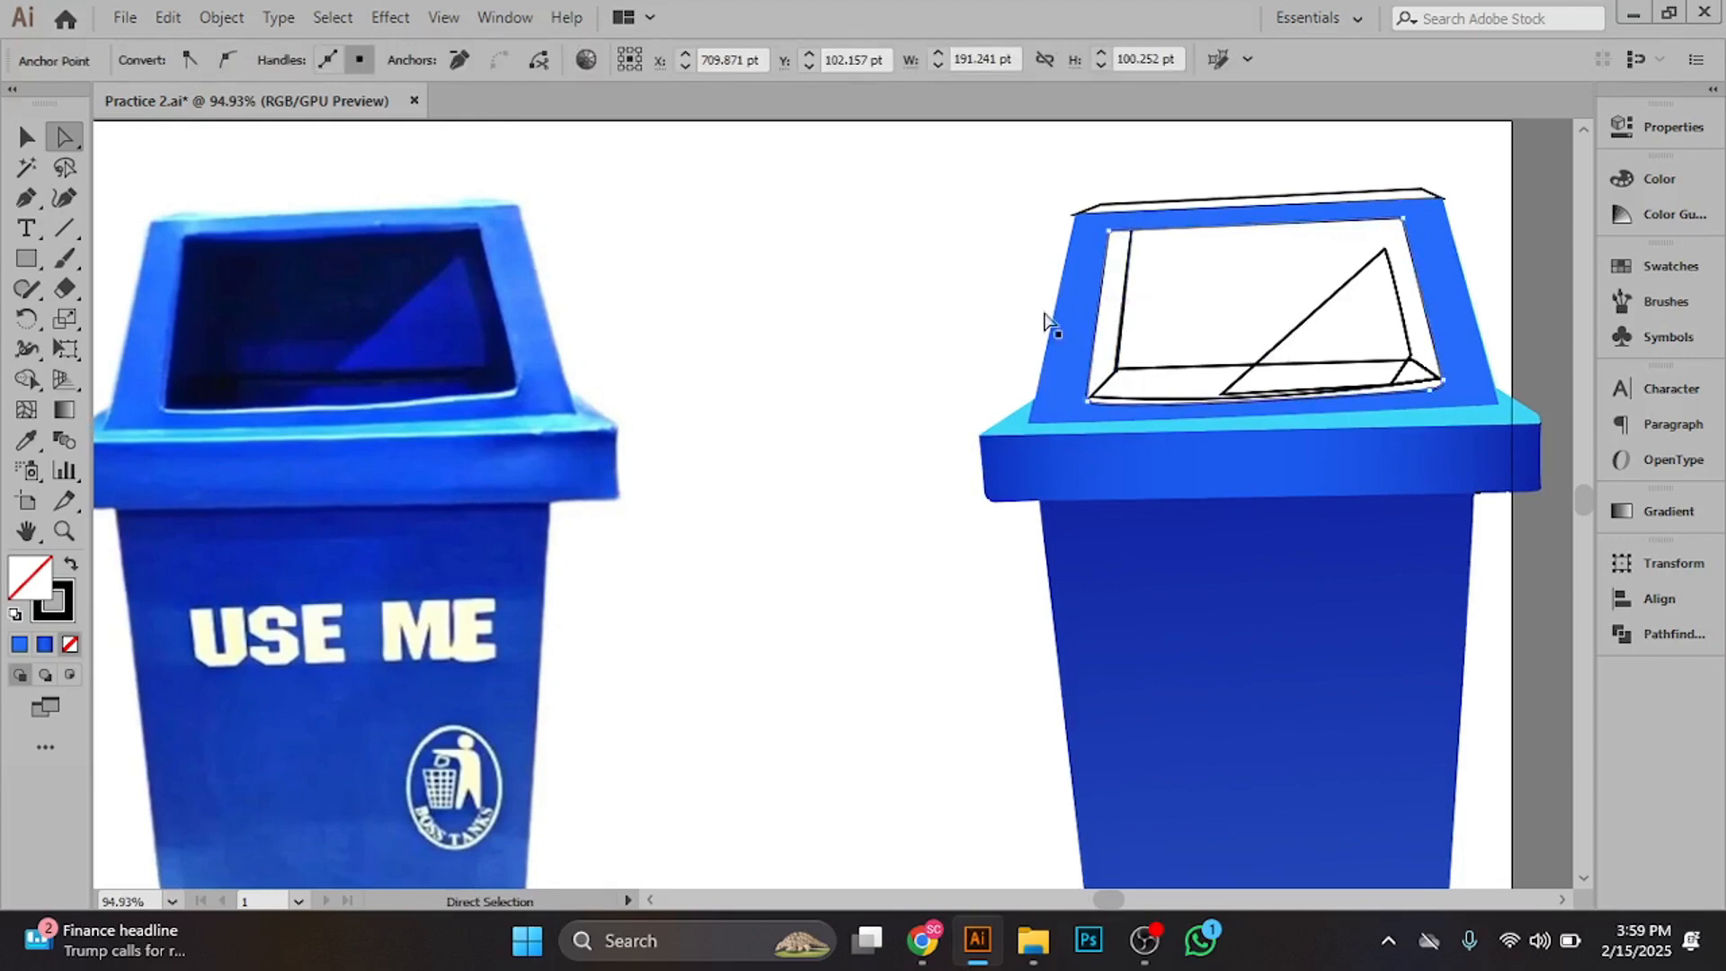
click(26, 136)
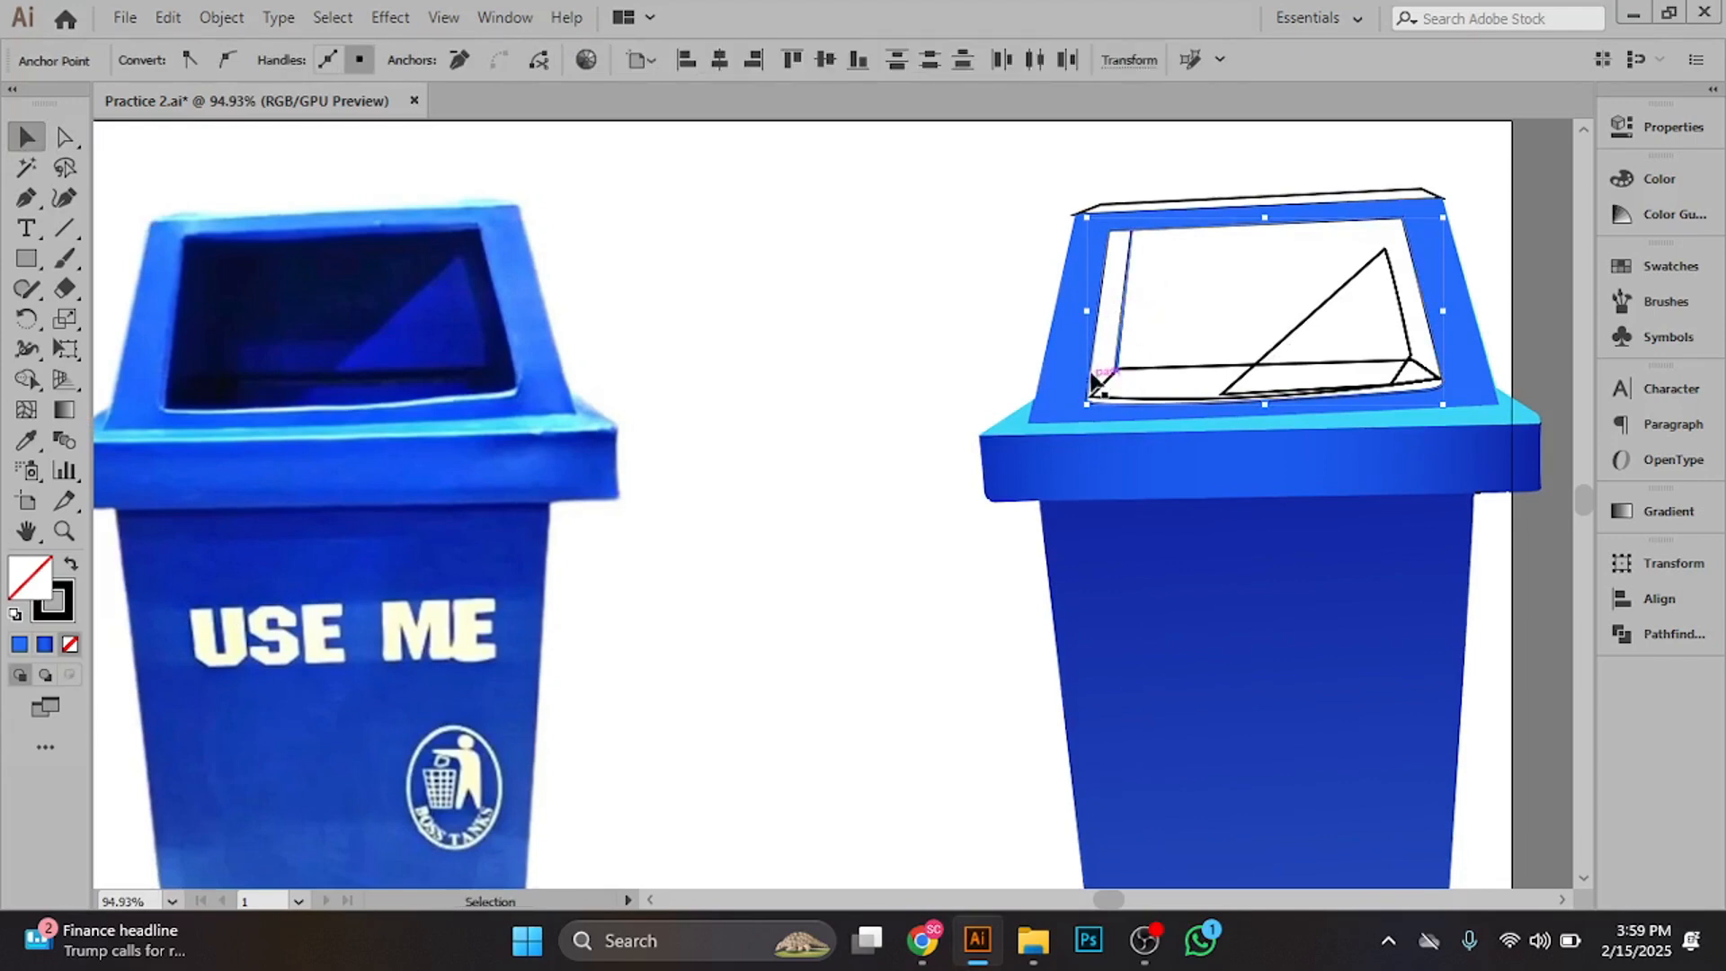
drag(1010, 142, 1329, 452)
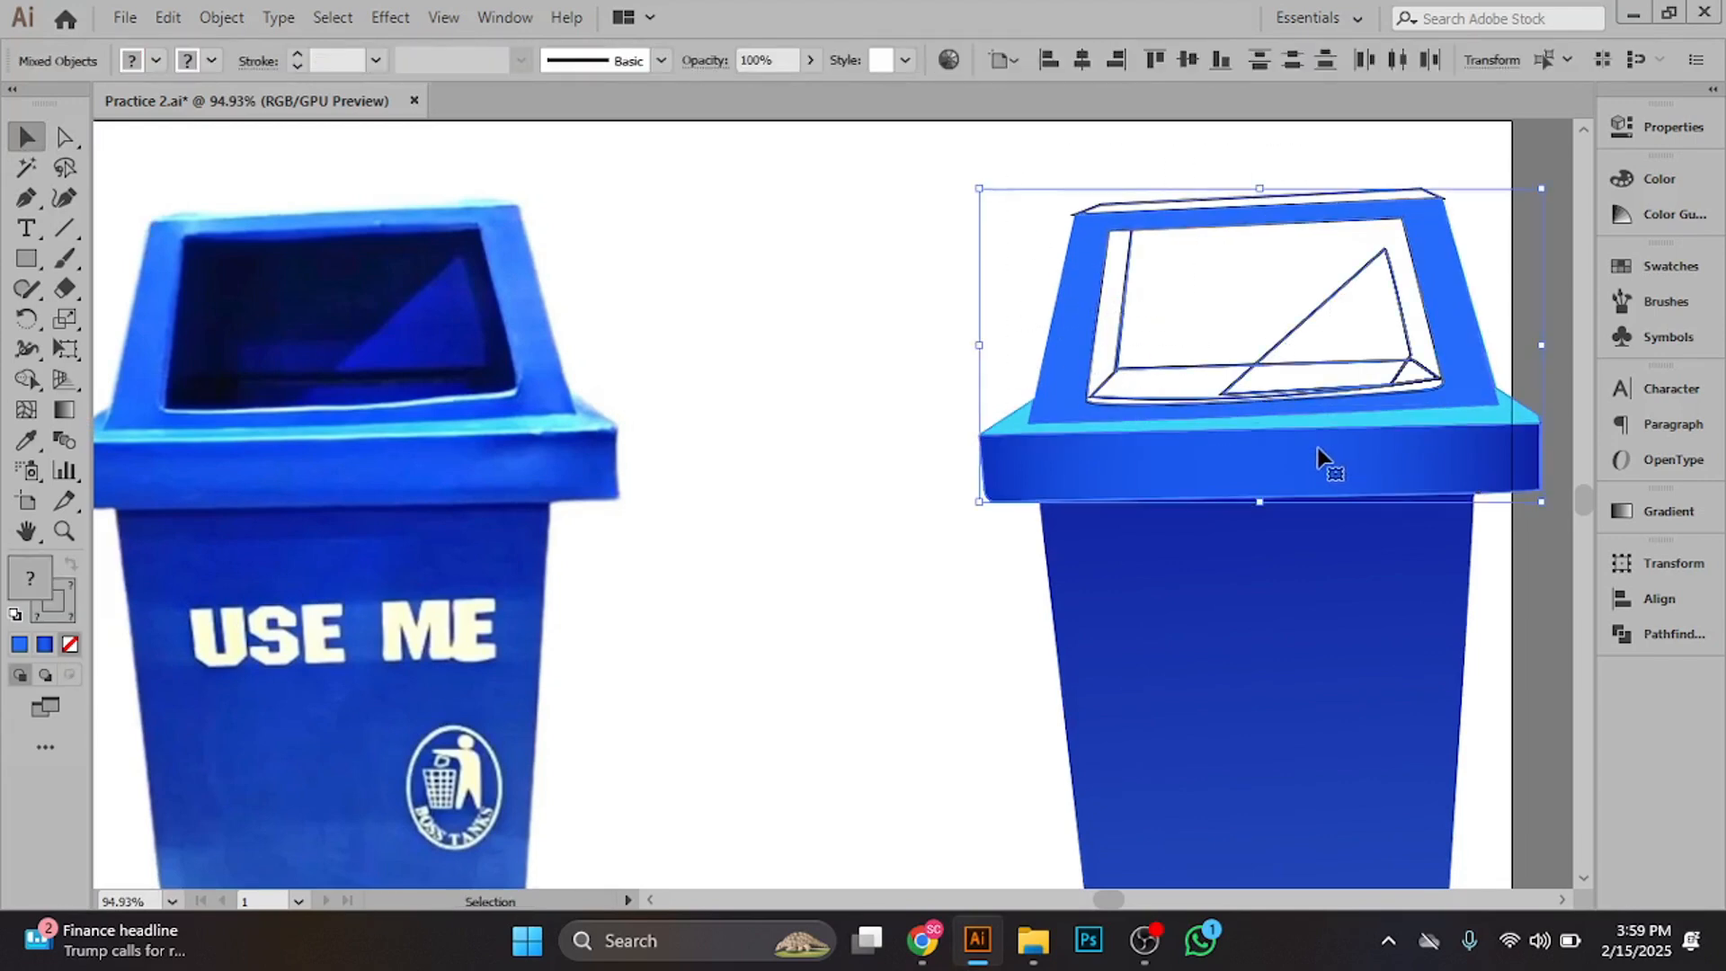
click(27, 379)
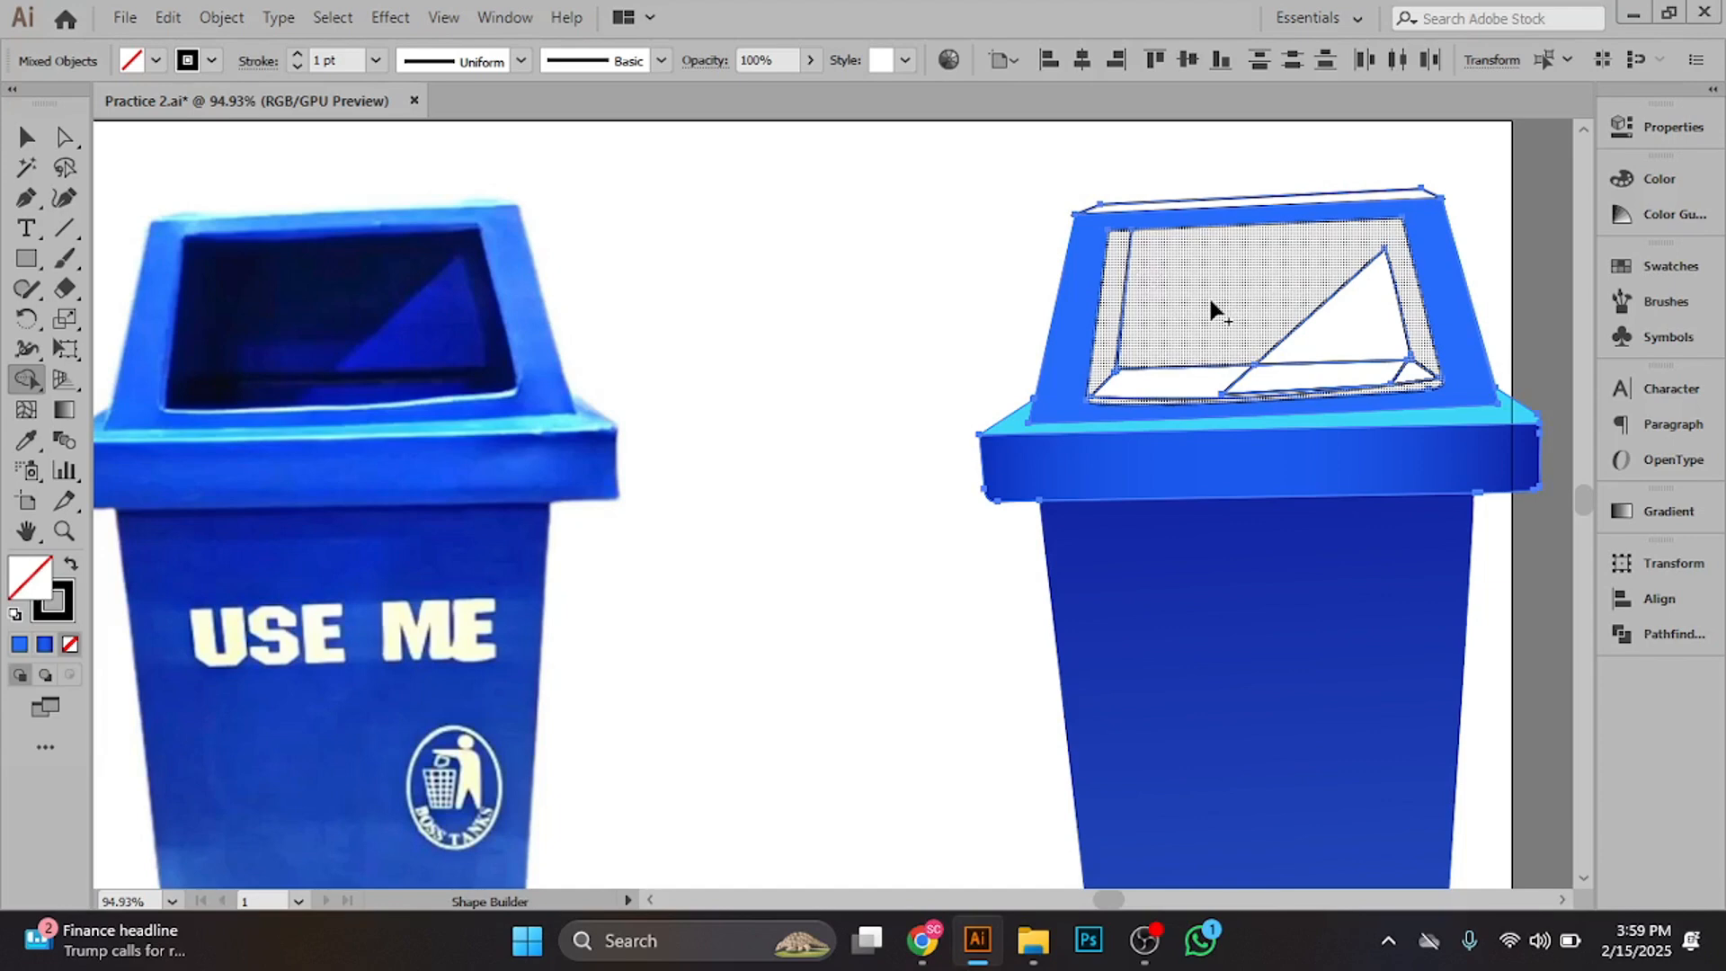
click(26, 136)
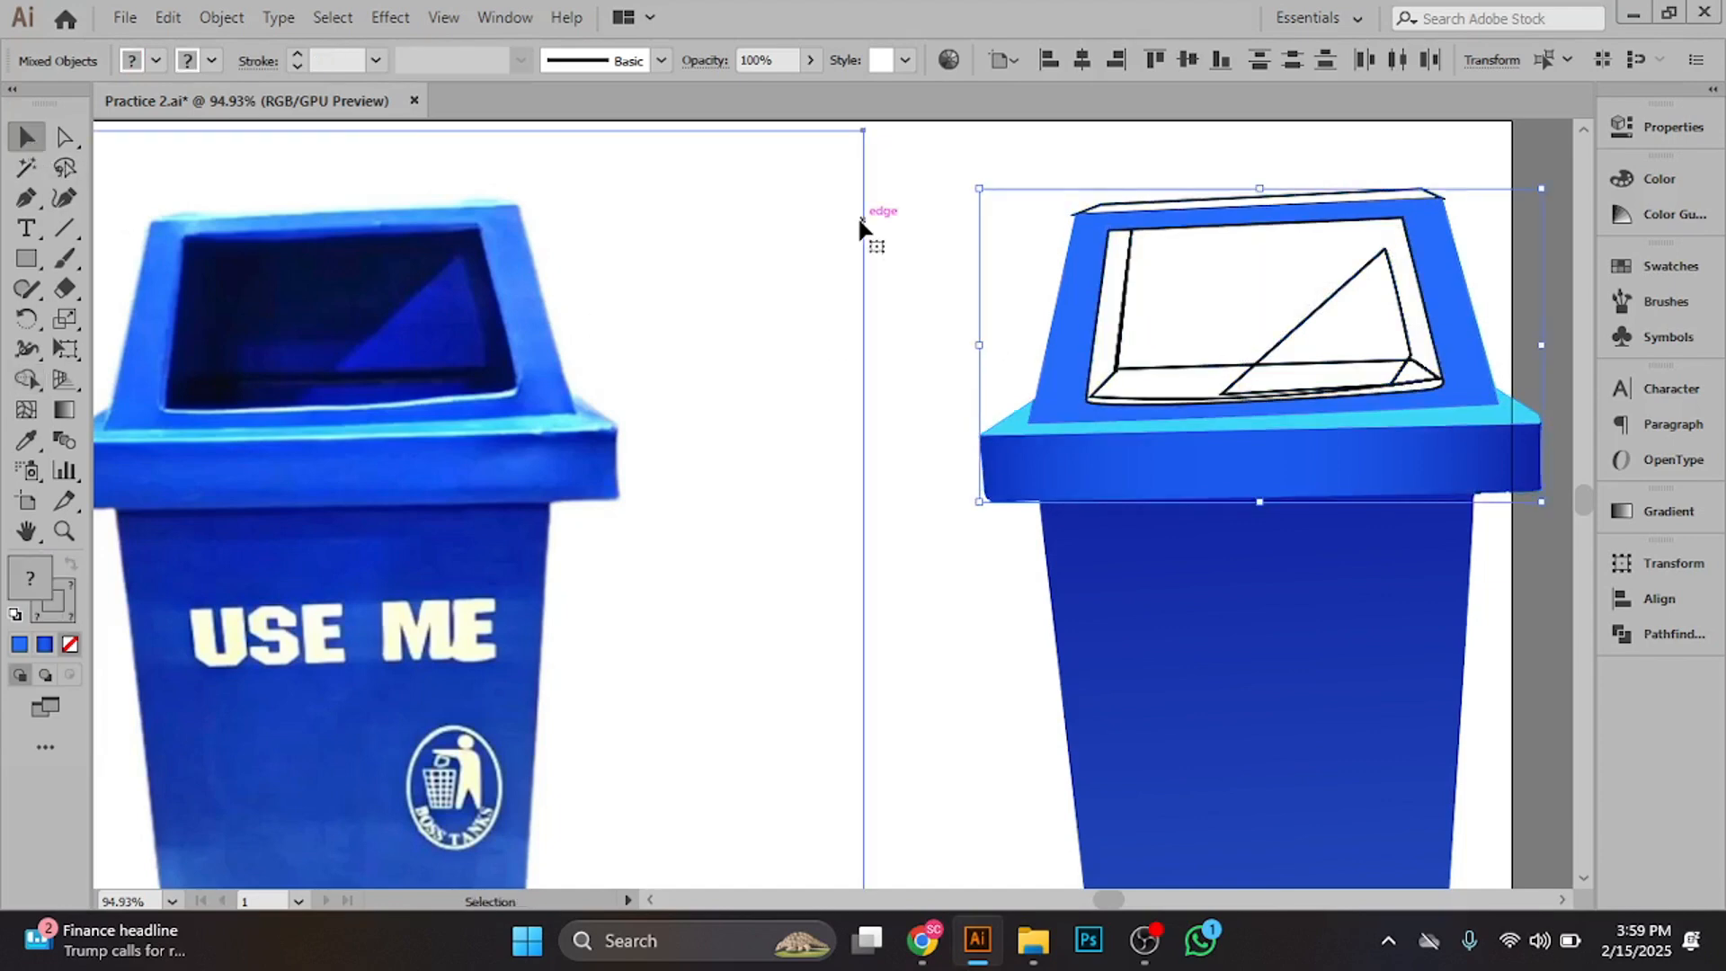
- Fill the interior compound path of the opening with dark navy sampled from the shadowed inside of the photo's lid
click(861, 222)
drag(1094, 295, 1514, 471)
drag(1318, 482, 1154, 459)
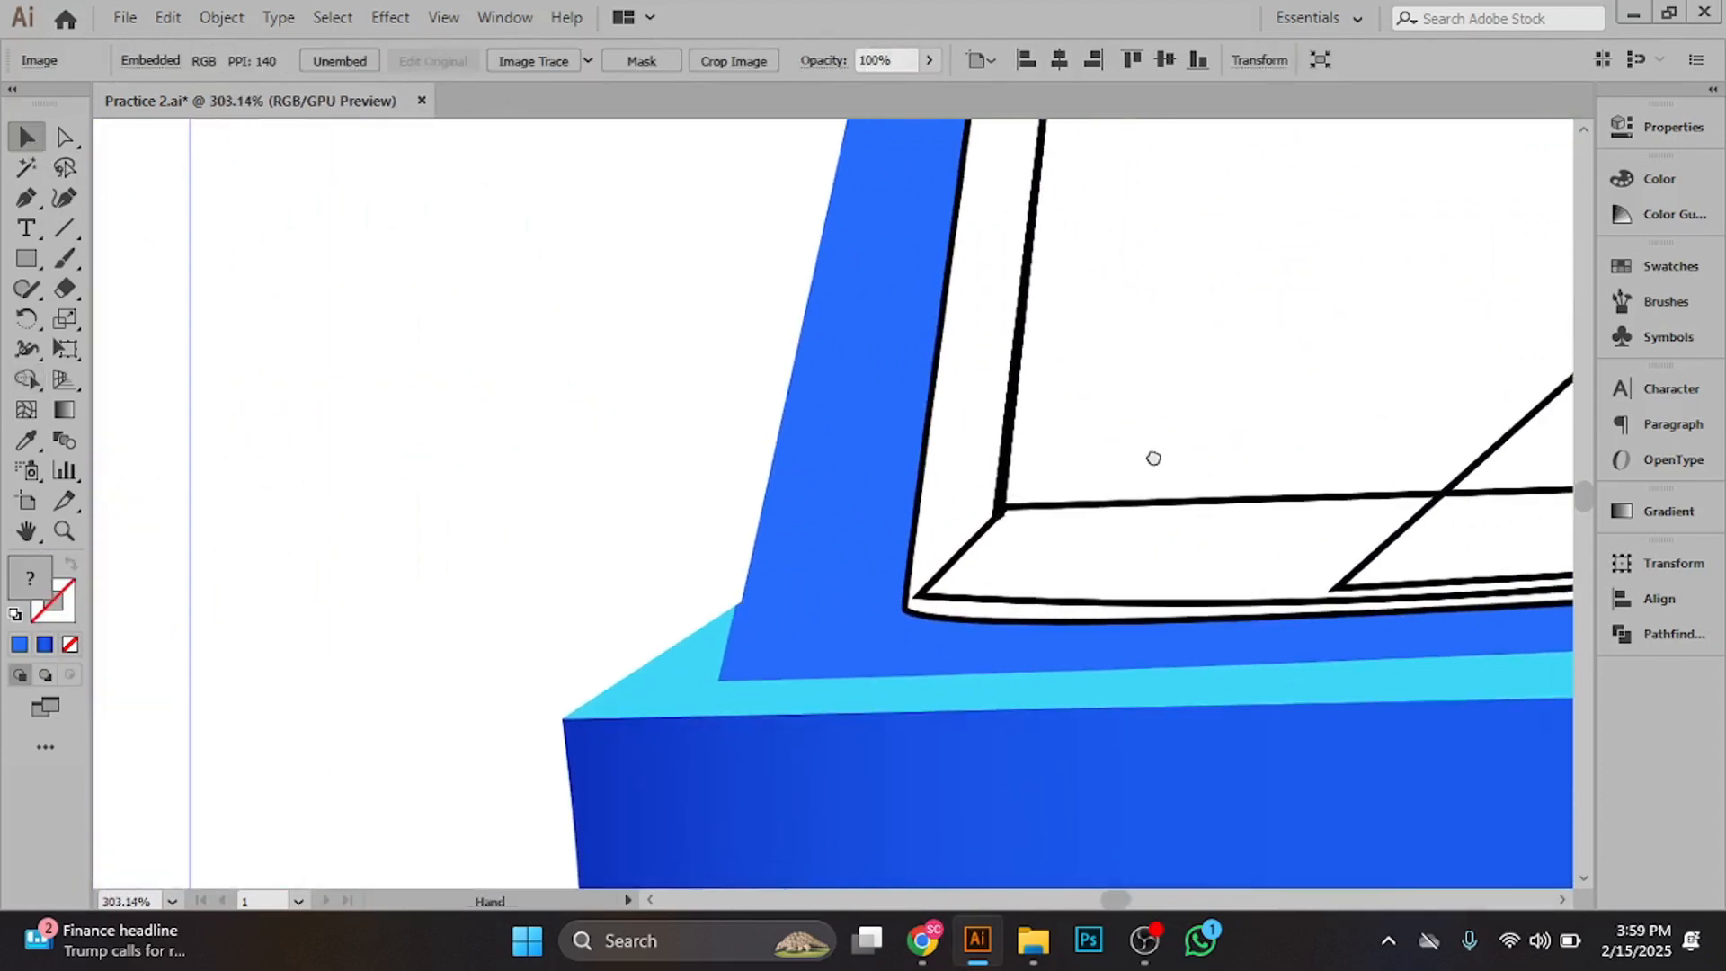
scroll(1153, 459, down, 6)
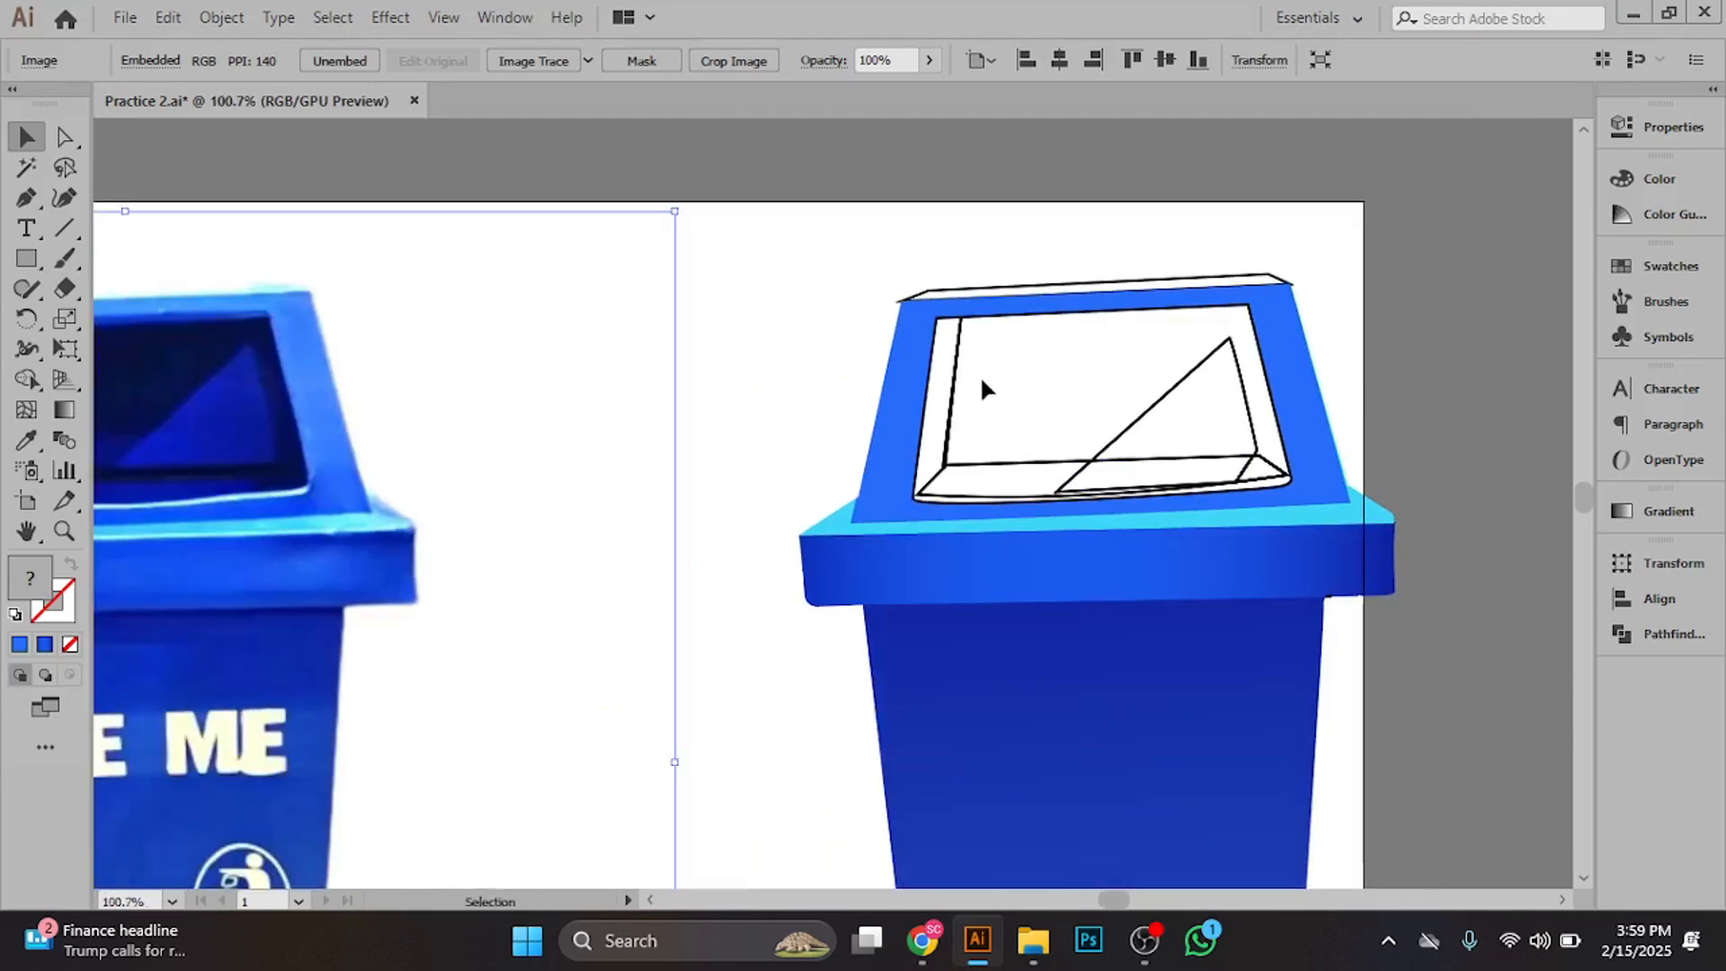
click(938, 384)
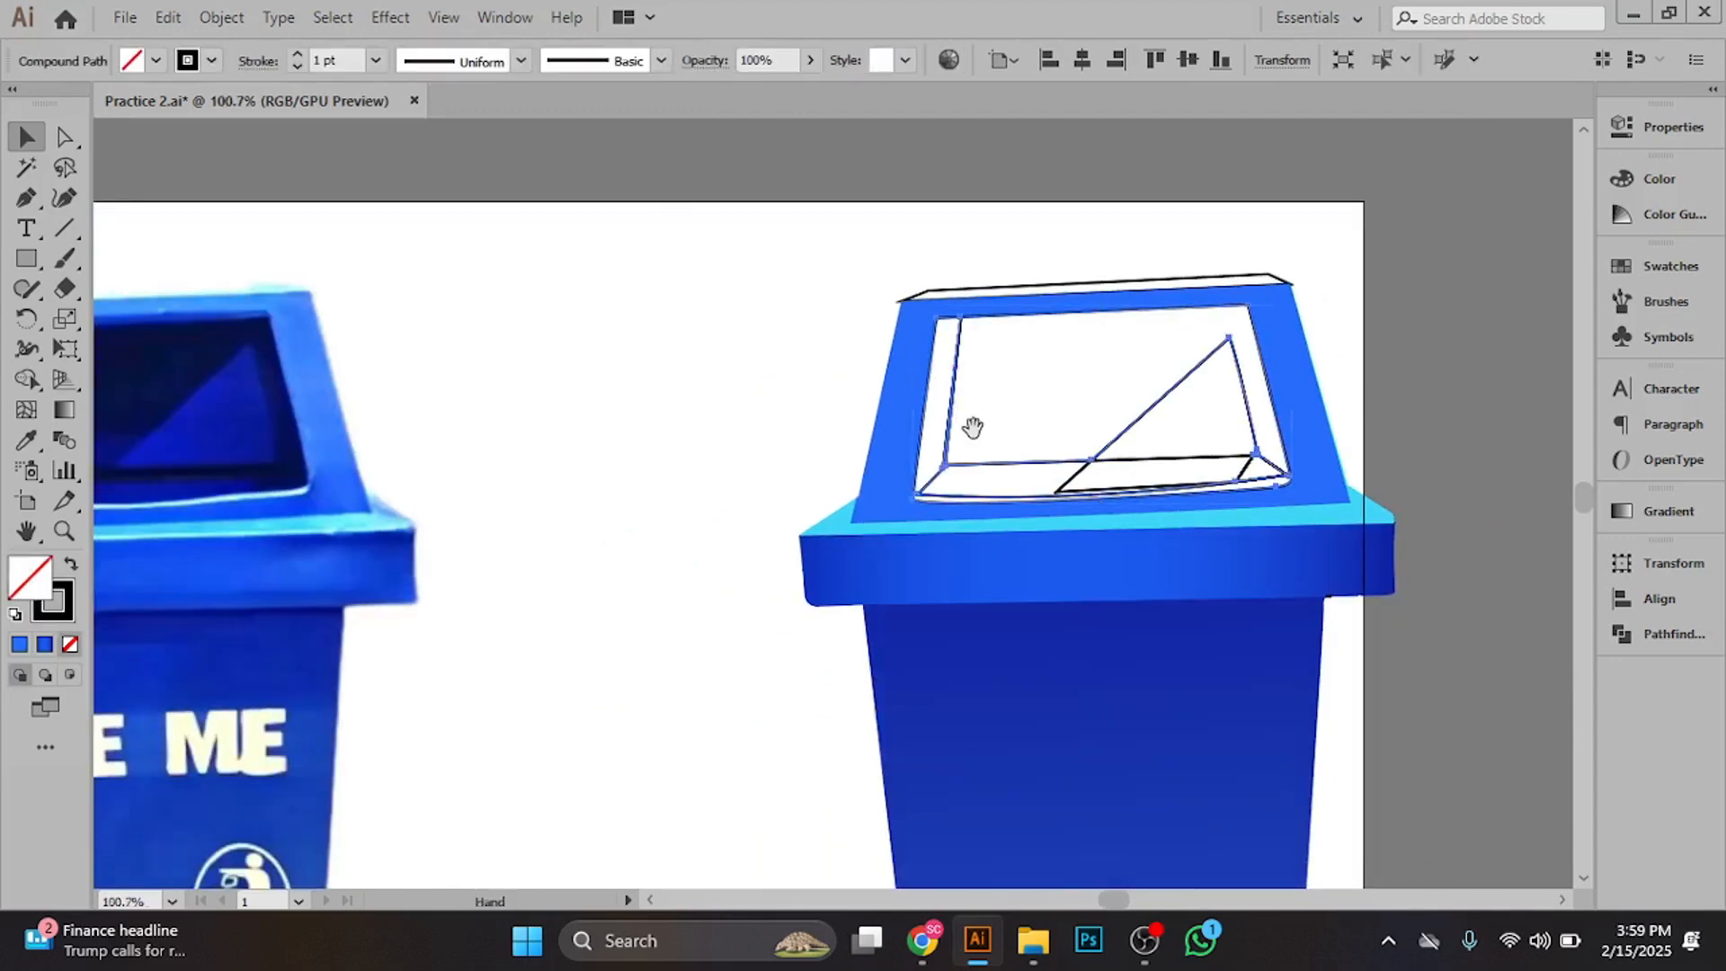
drag(975, 428, 1098, 339)
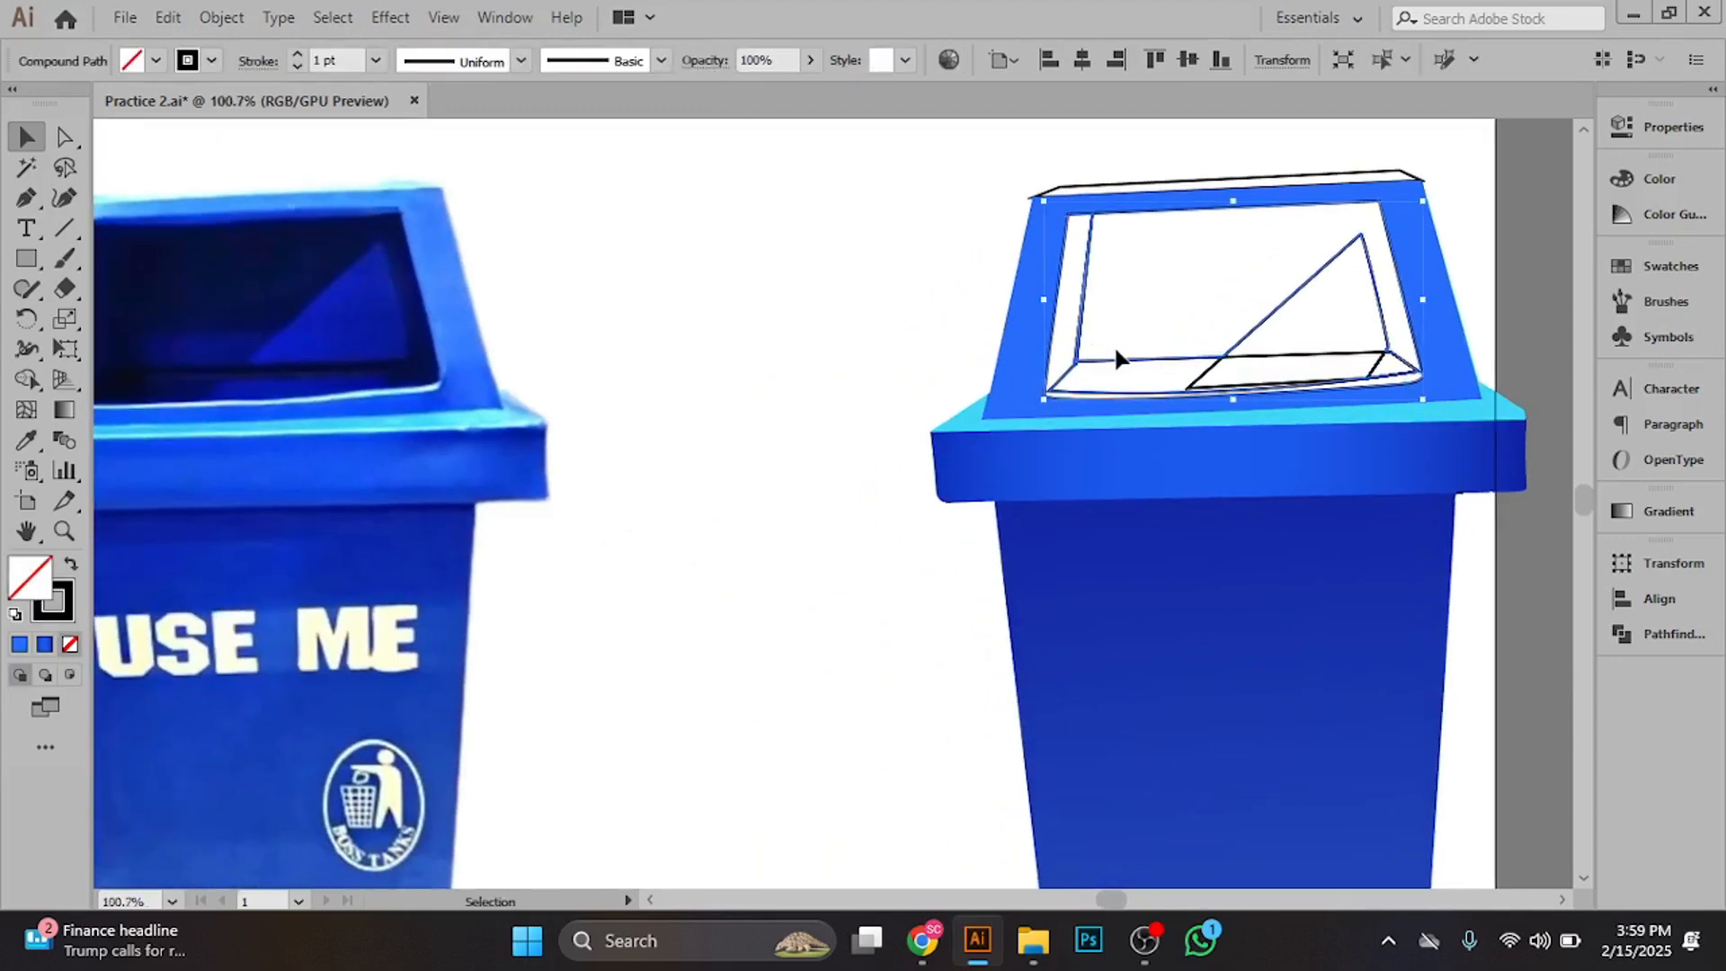
click(31, 436)
click(194, 332)
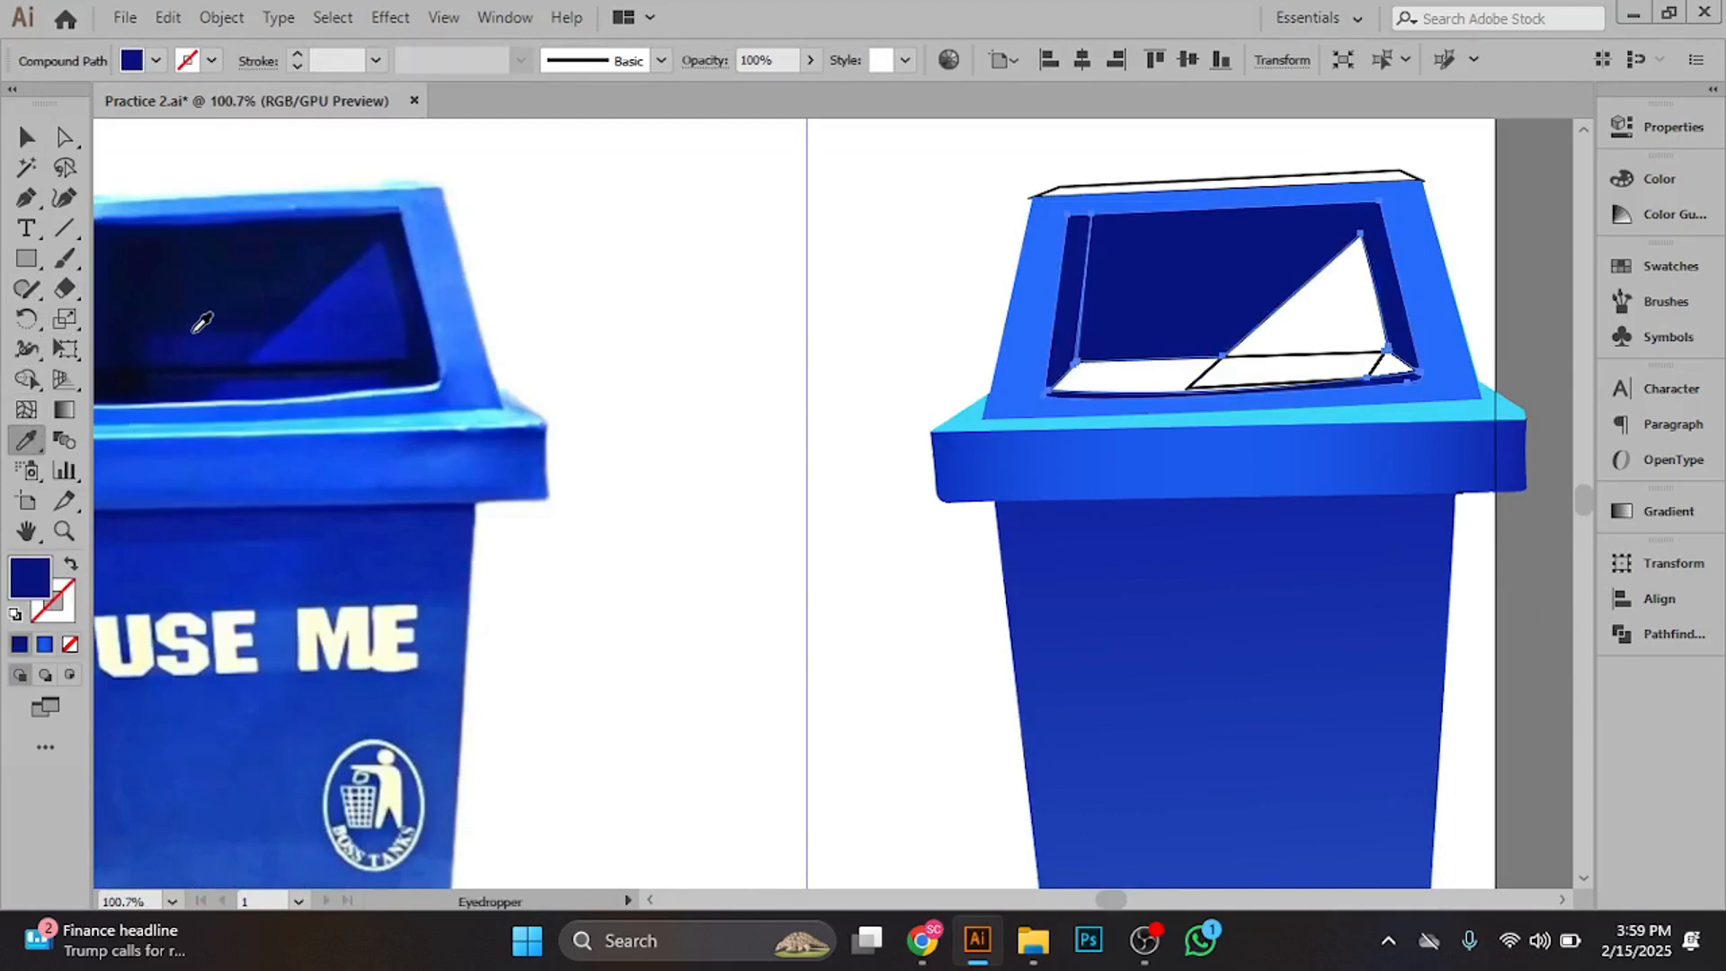
scroll(628, 319, down, 3)
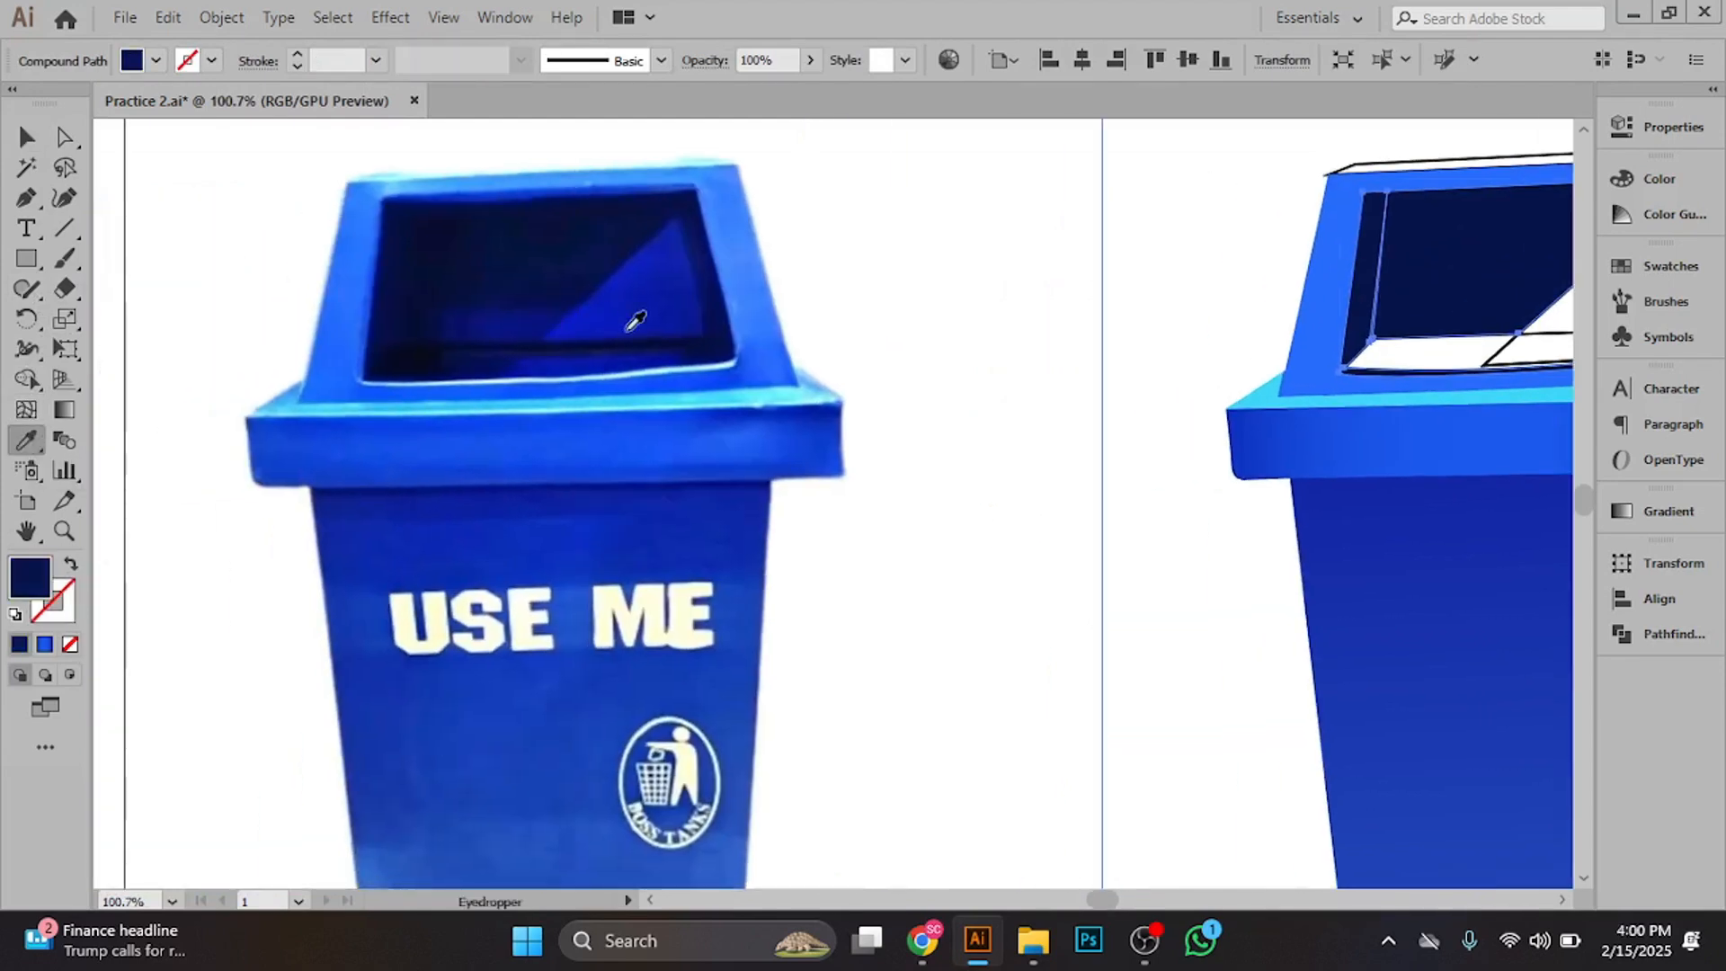
drag(628, 319, 909, 397)
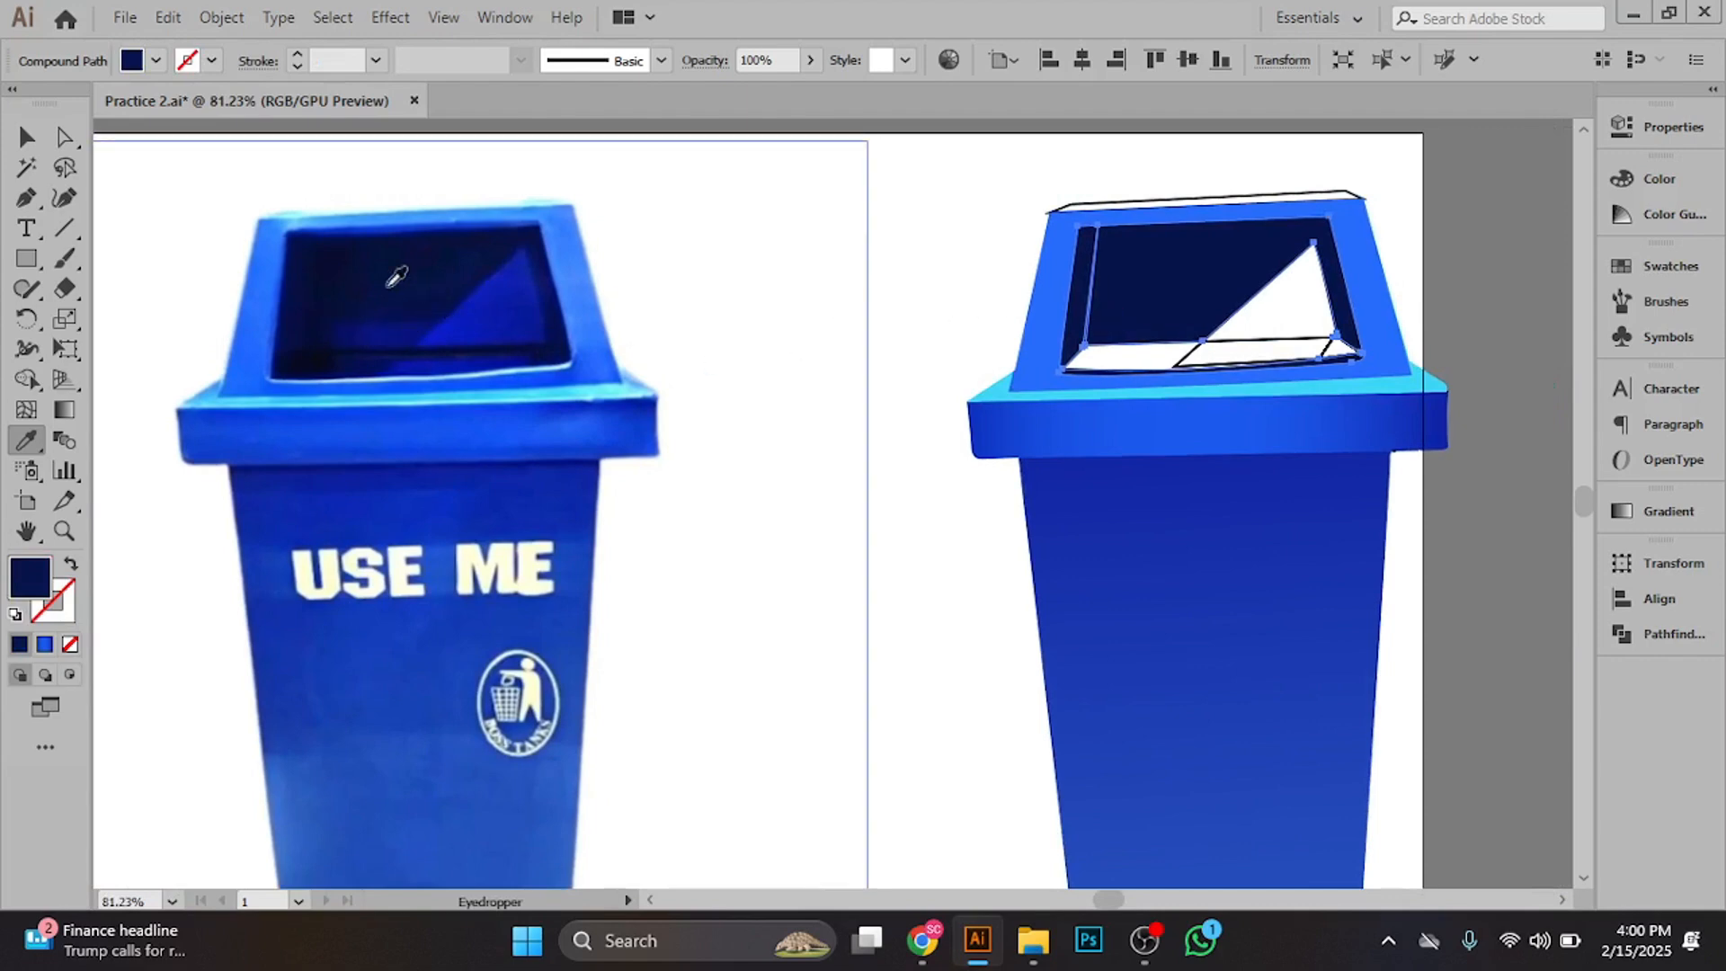
- Apply a freeform points gradient to the dark interior compound path of the traced lid opening
scroll(1106, 308, up, 4)
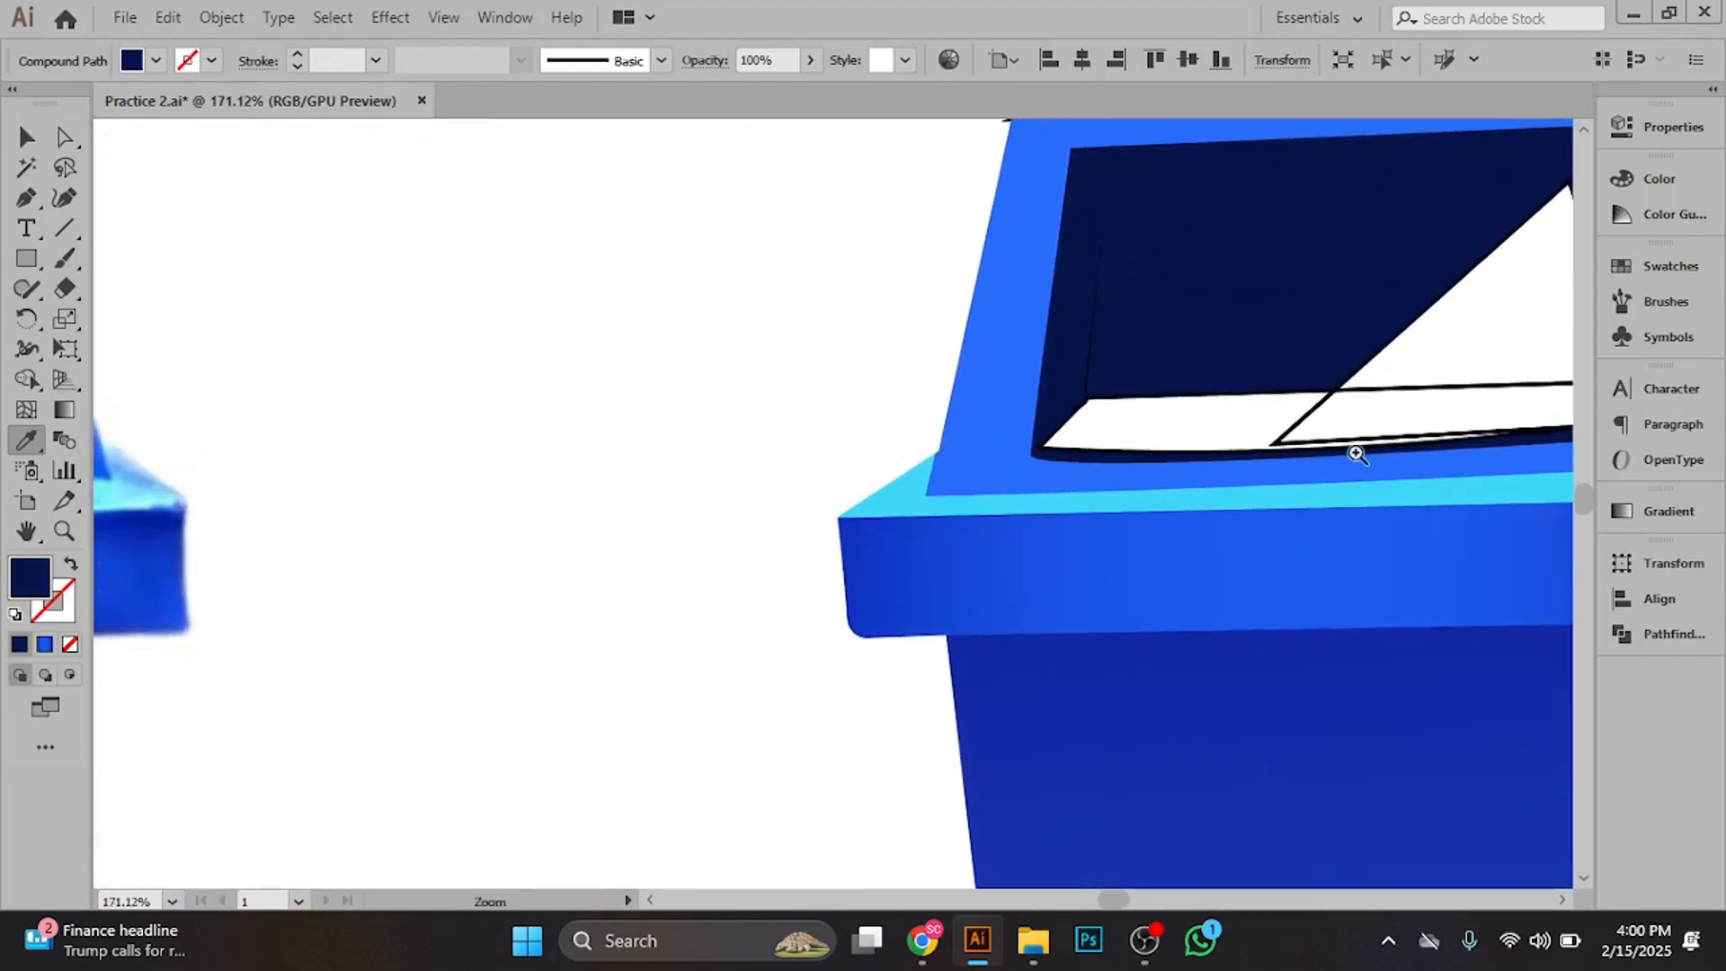
drag(1257, 332, 1033, 281)
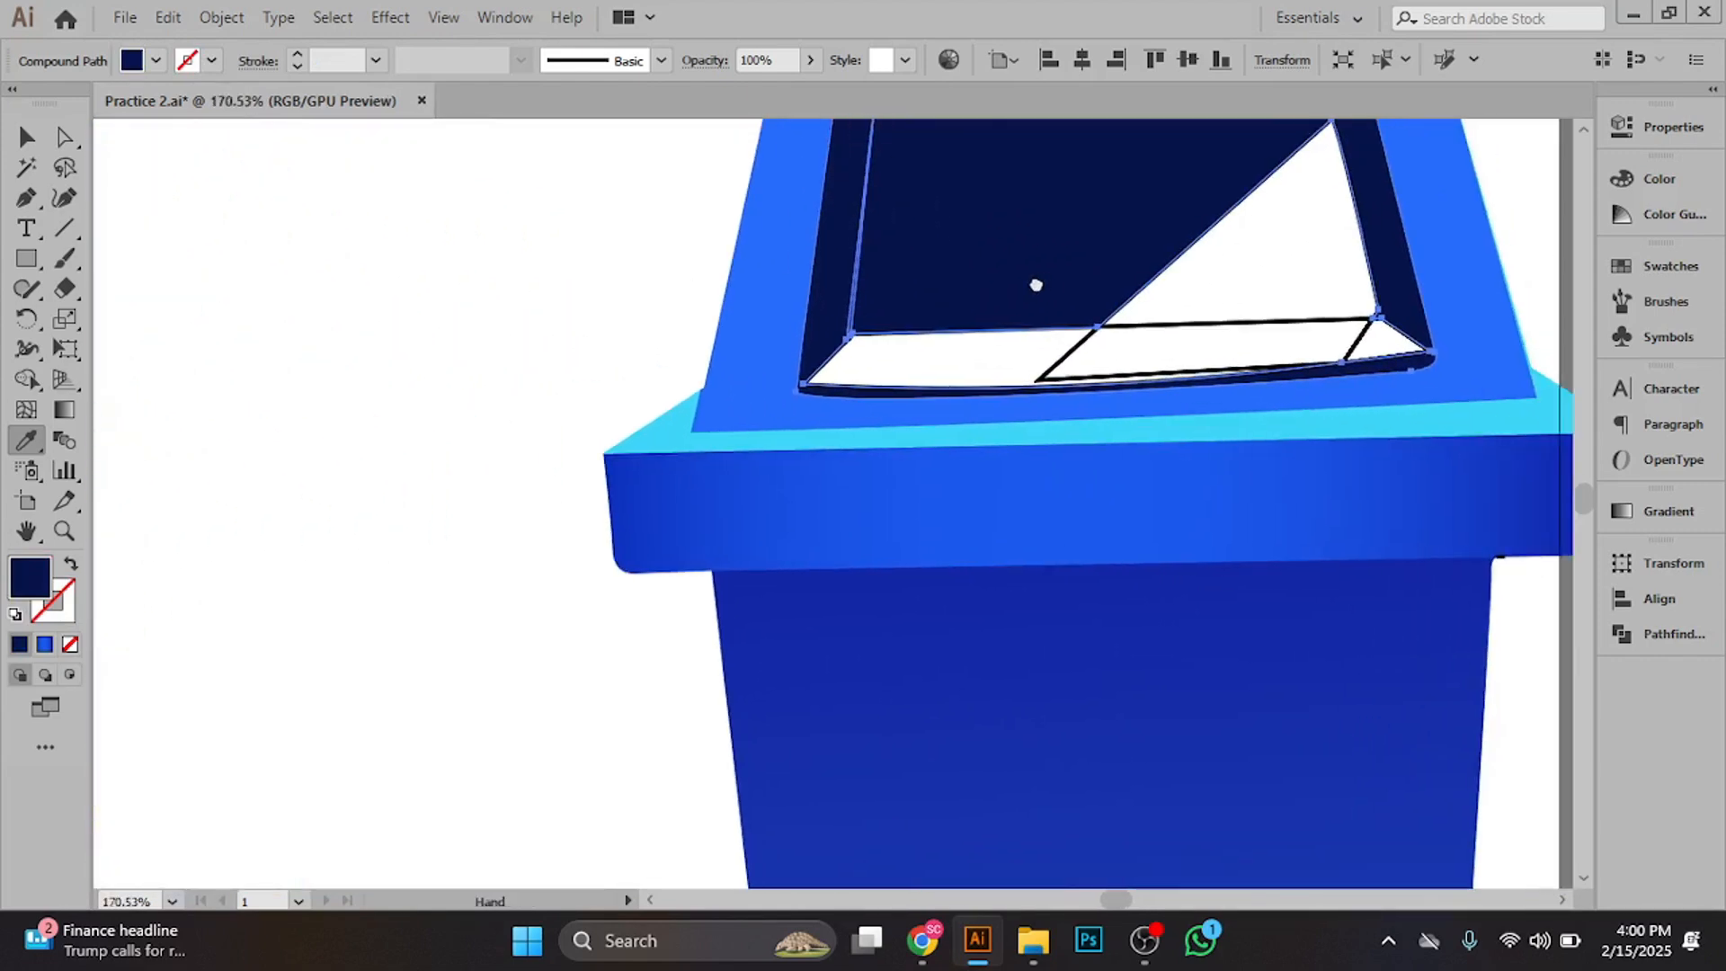
click(65, 411)
drag(1110, 347, 828, 489)
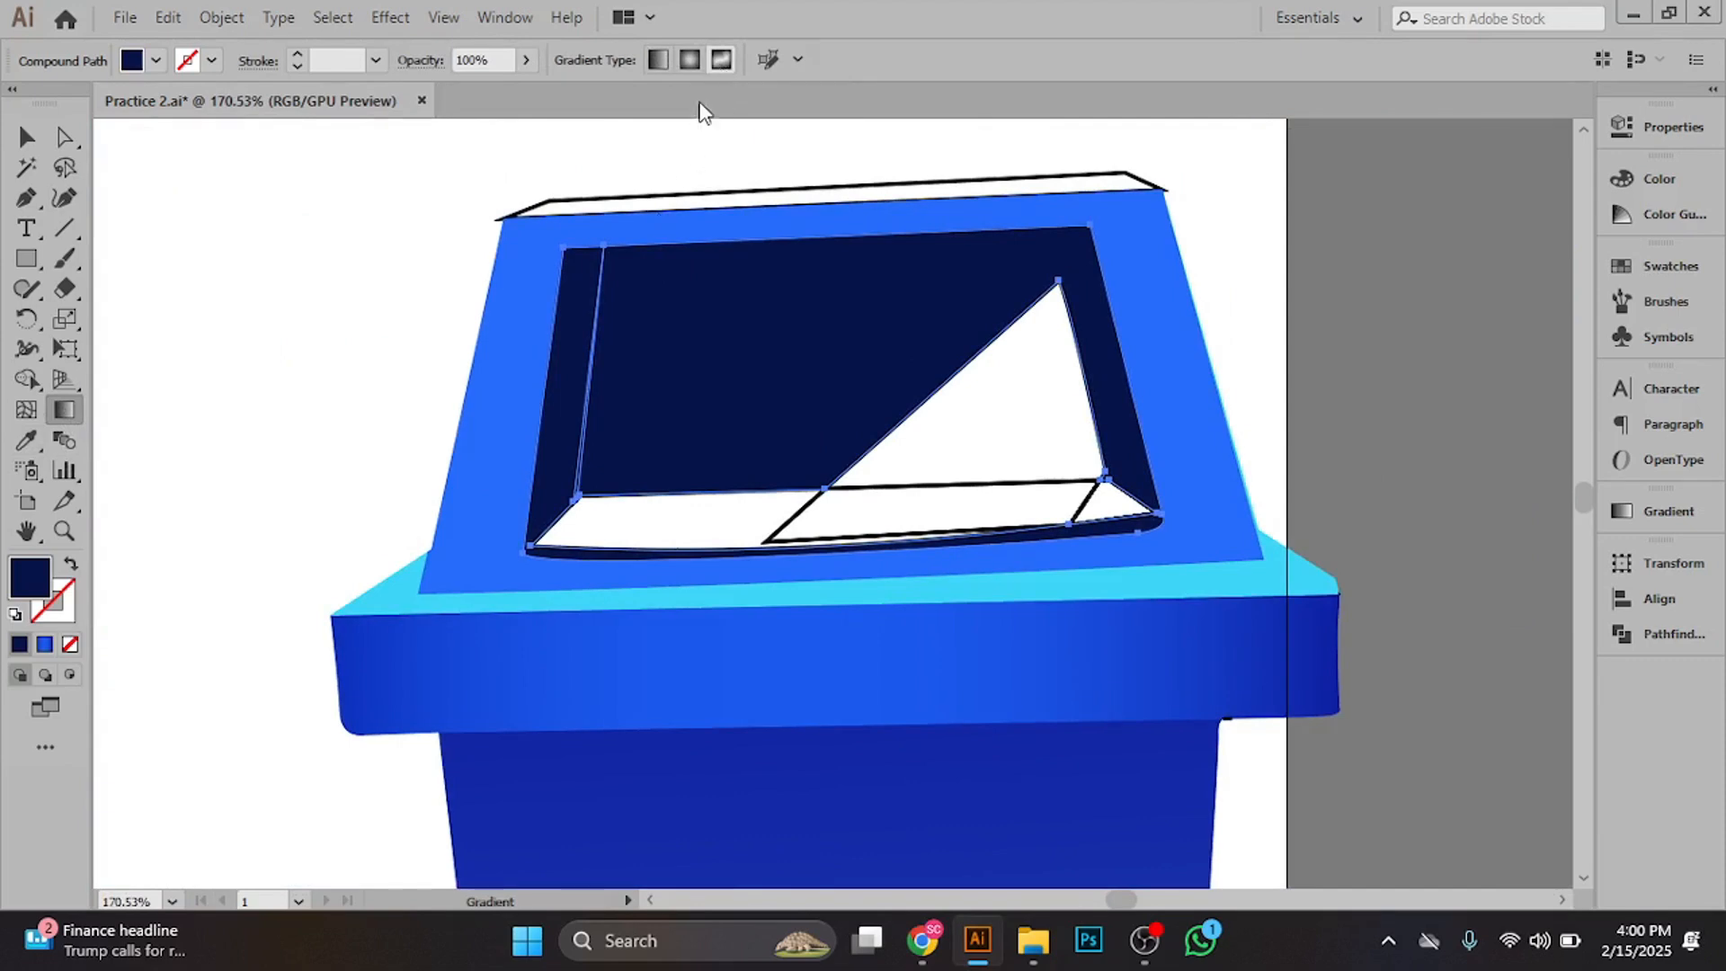
click(722, 59)
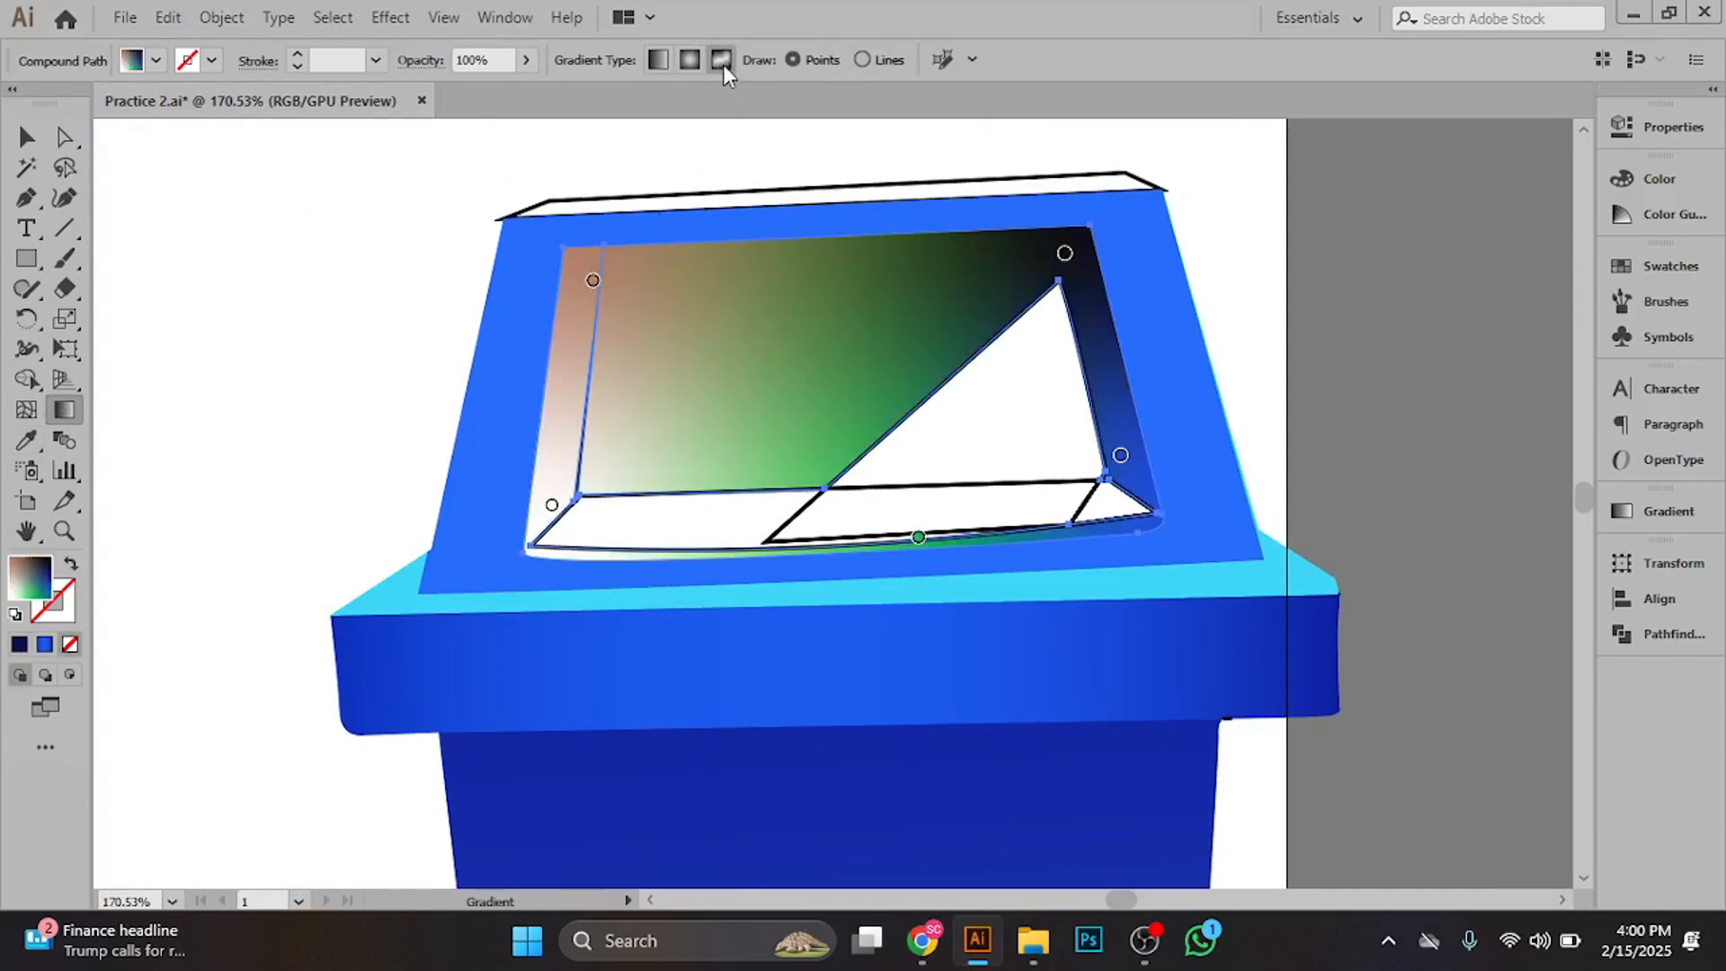
- Move the gradient's lower-left colour stop closer to the opening's corner and recolour it with dark navy sampled from the photo's opening
drag(551, 508, 542, 514)
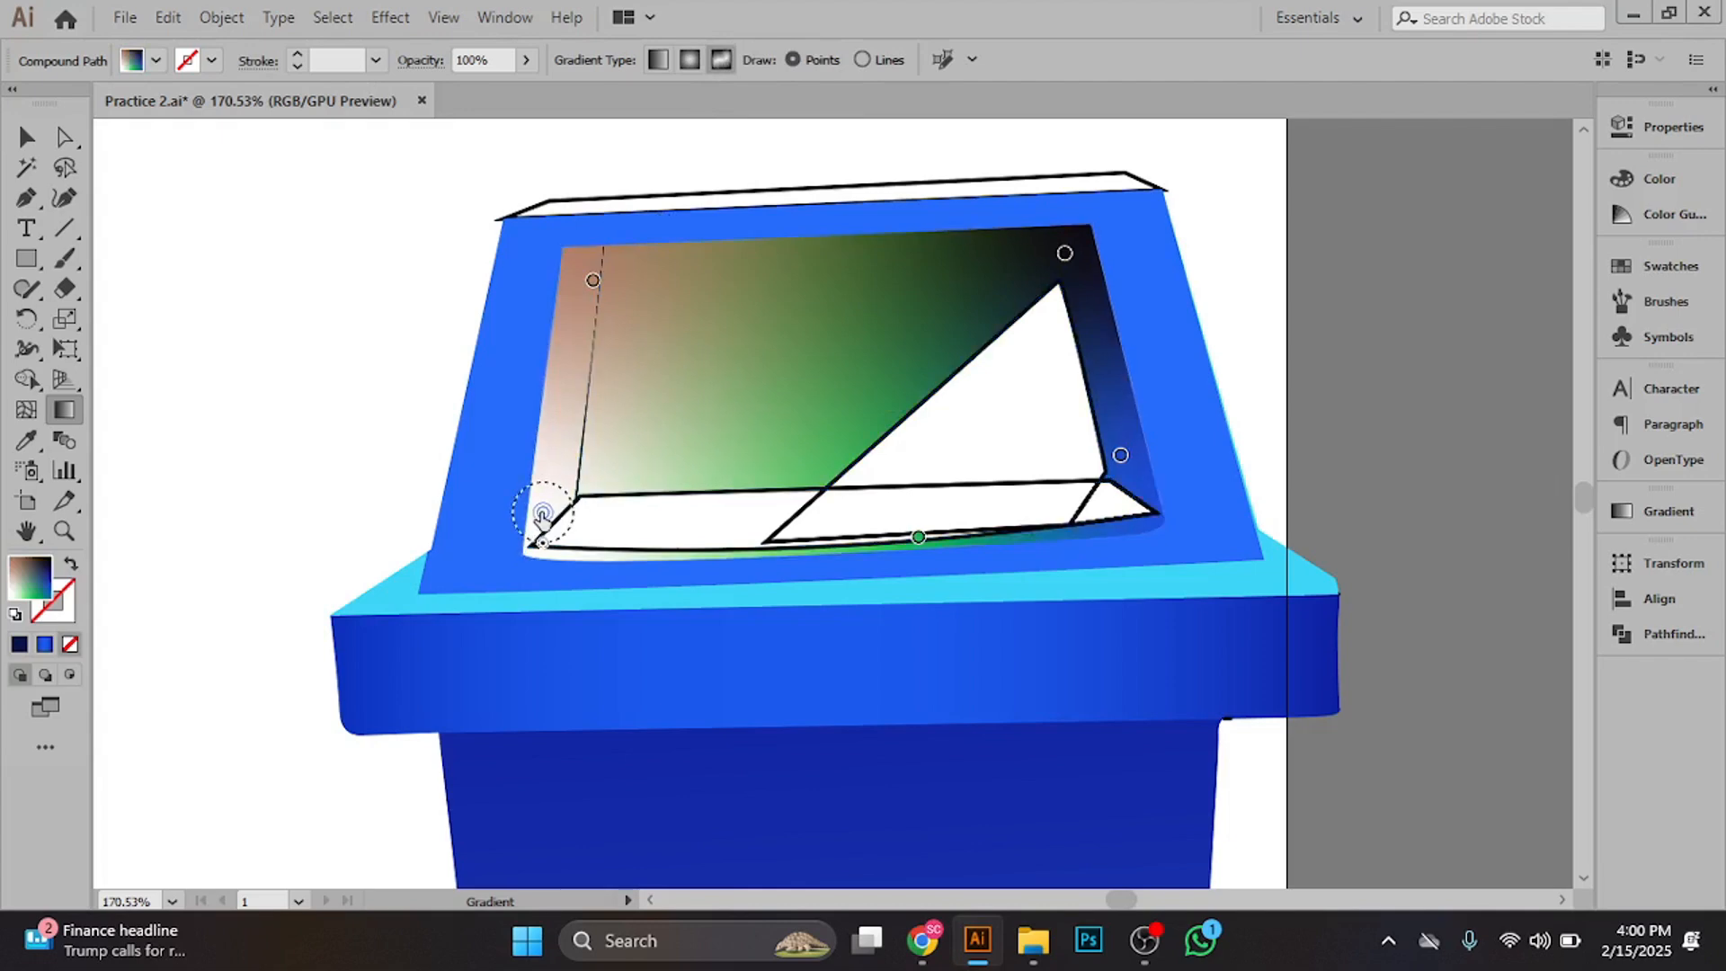
double_click(542, 515)
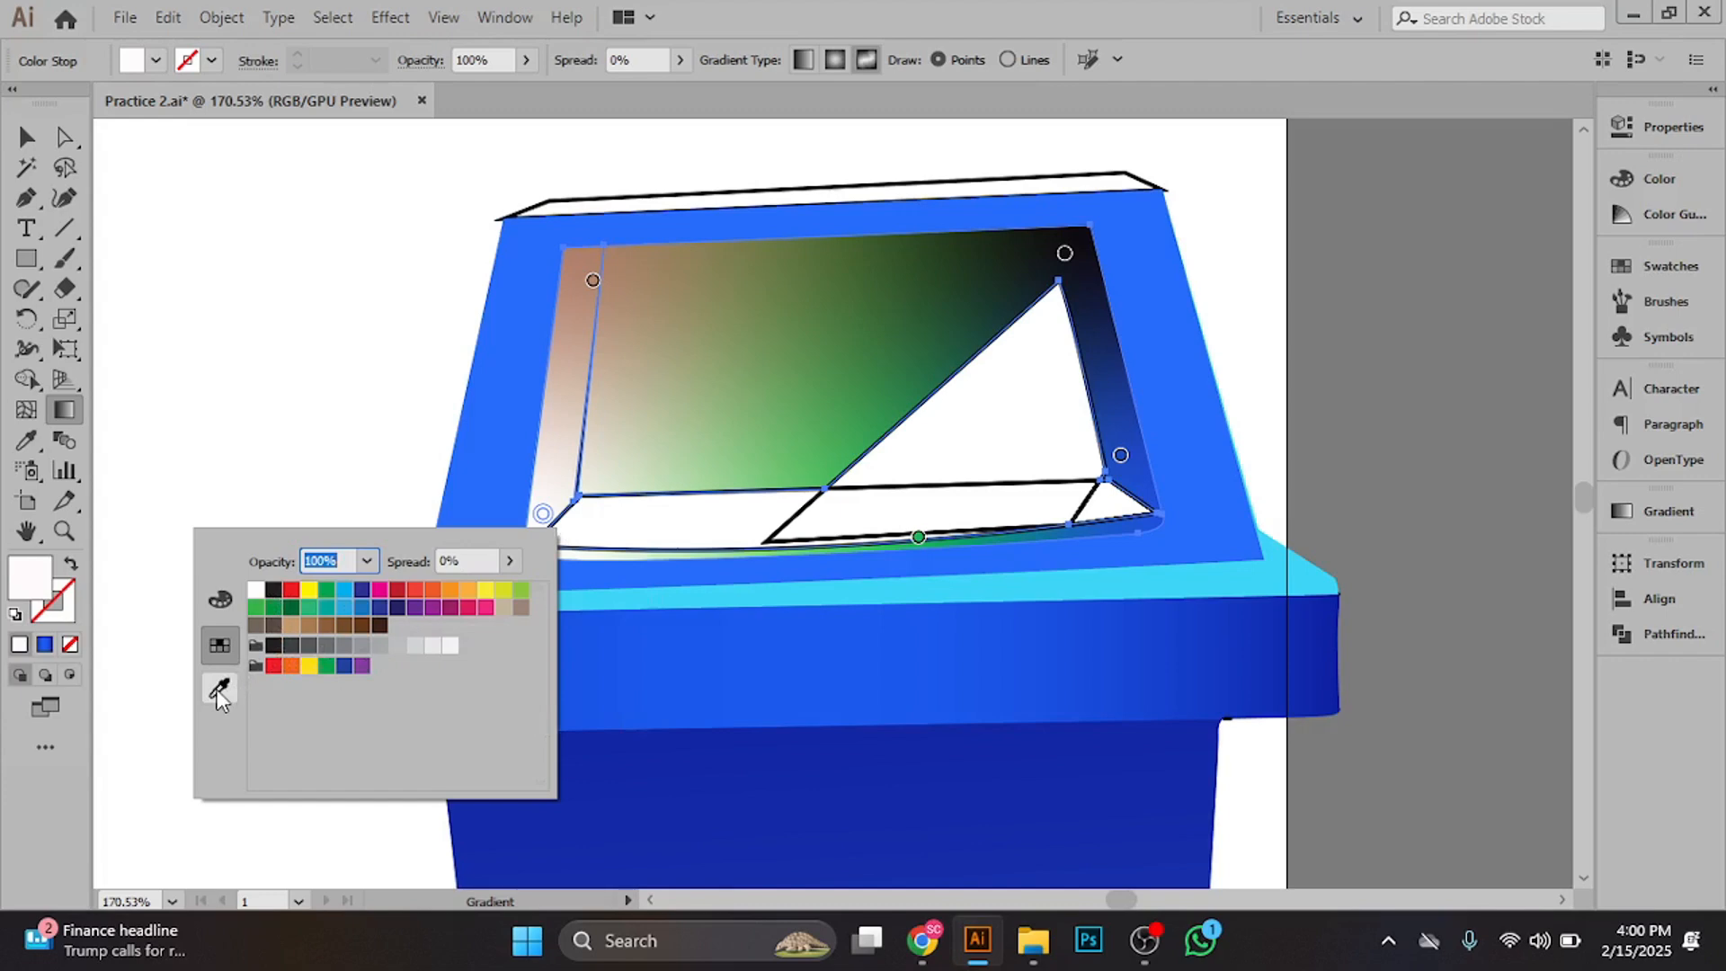
key(BackSpace)
click(566, 467)
scroll(444, 499, down, 3)
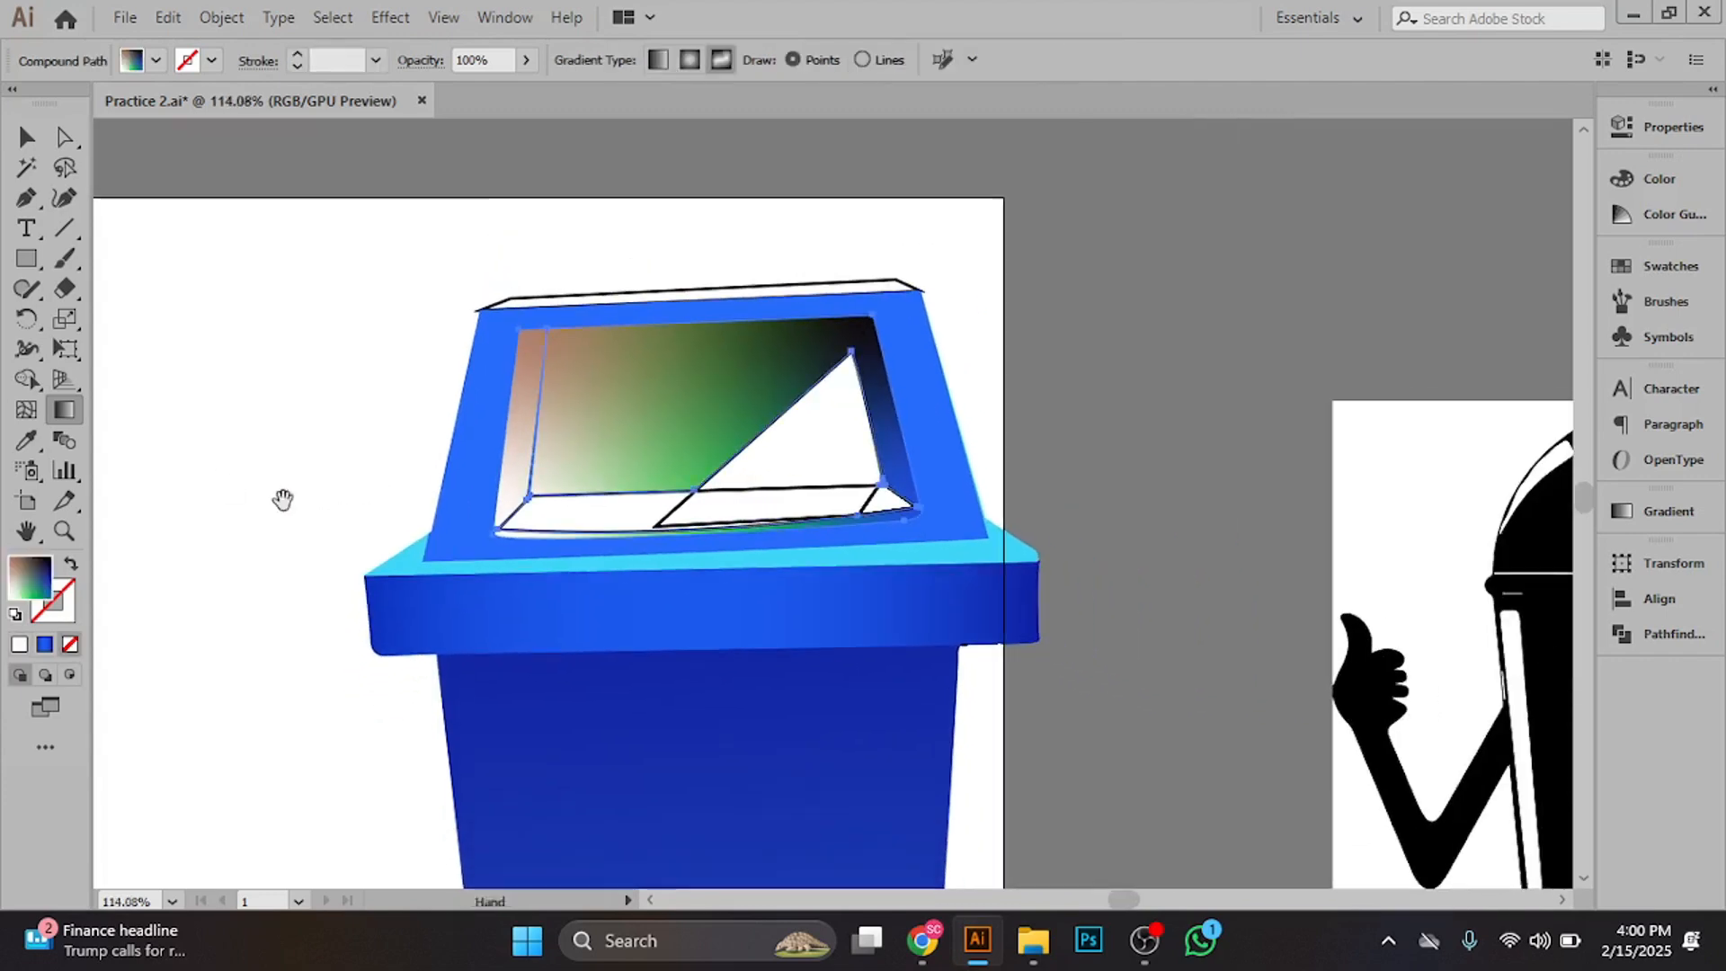
drag(258, 520, 866, 485)
drag(744, 424, 809, 416)
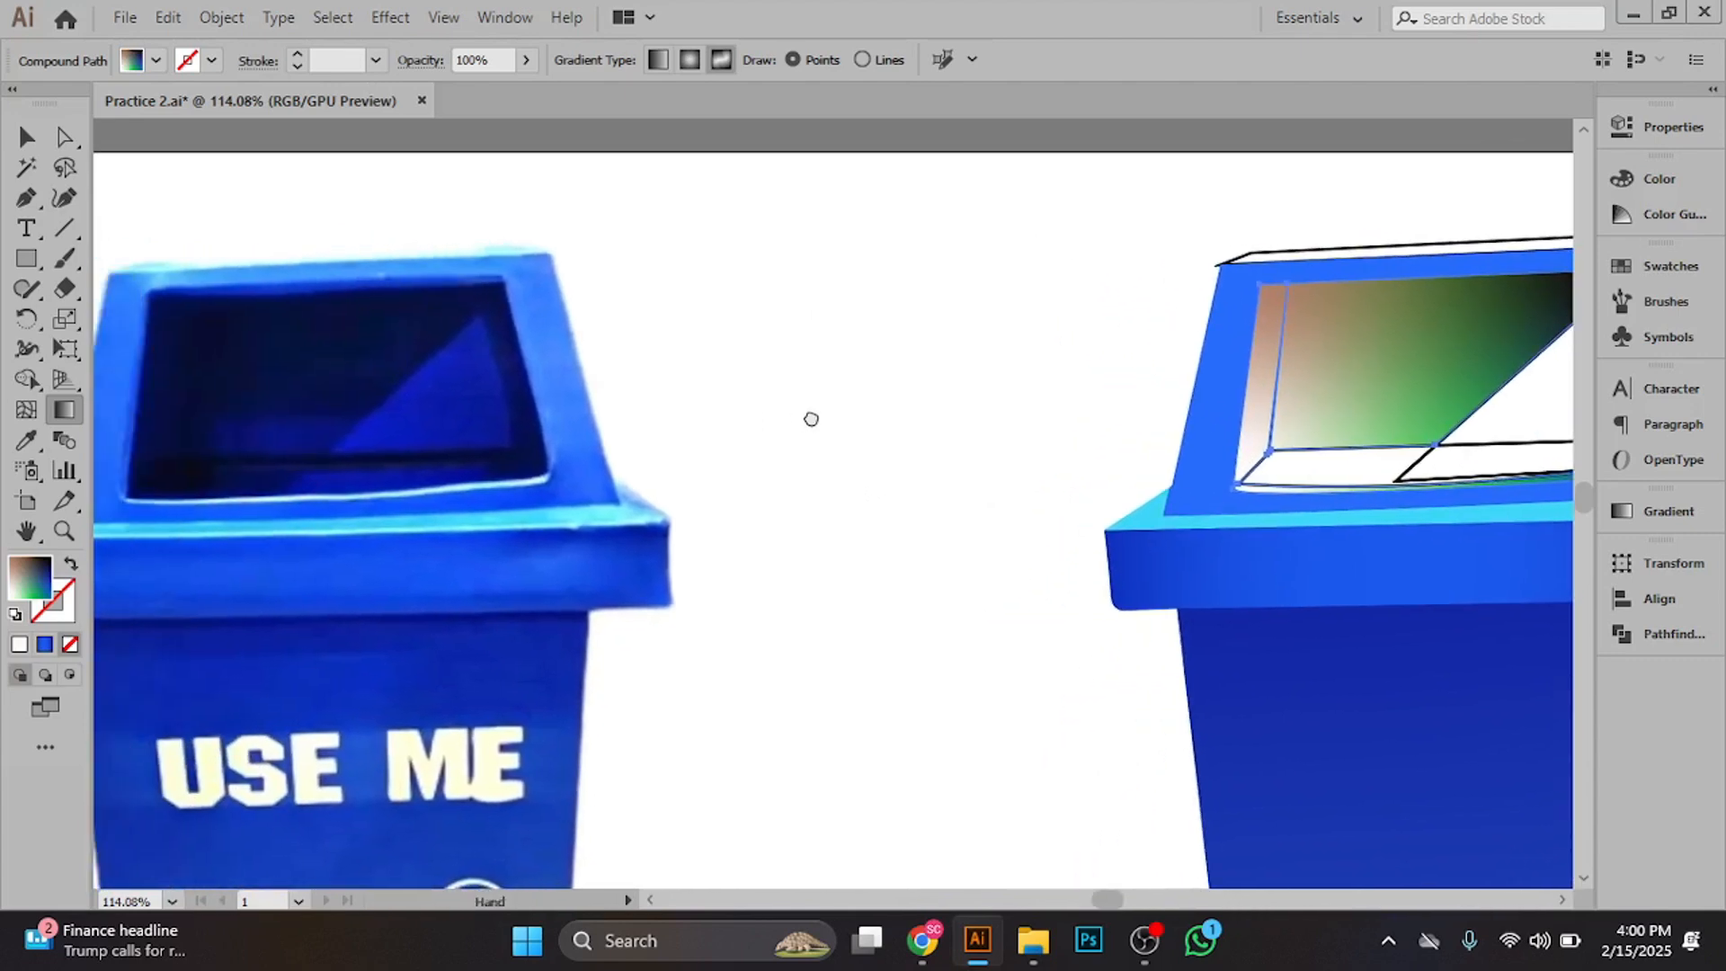
drag(952, 401, 989, 457)
double_click(1283, 470)
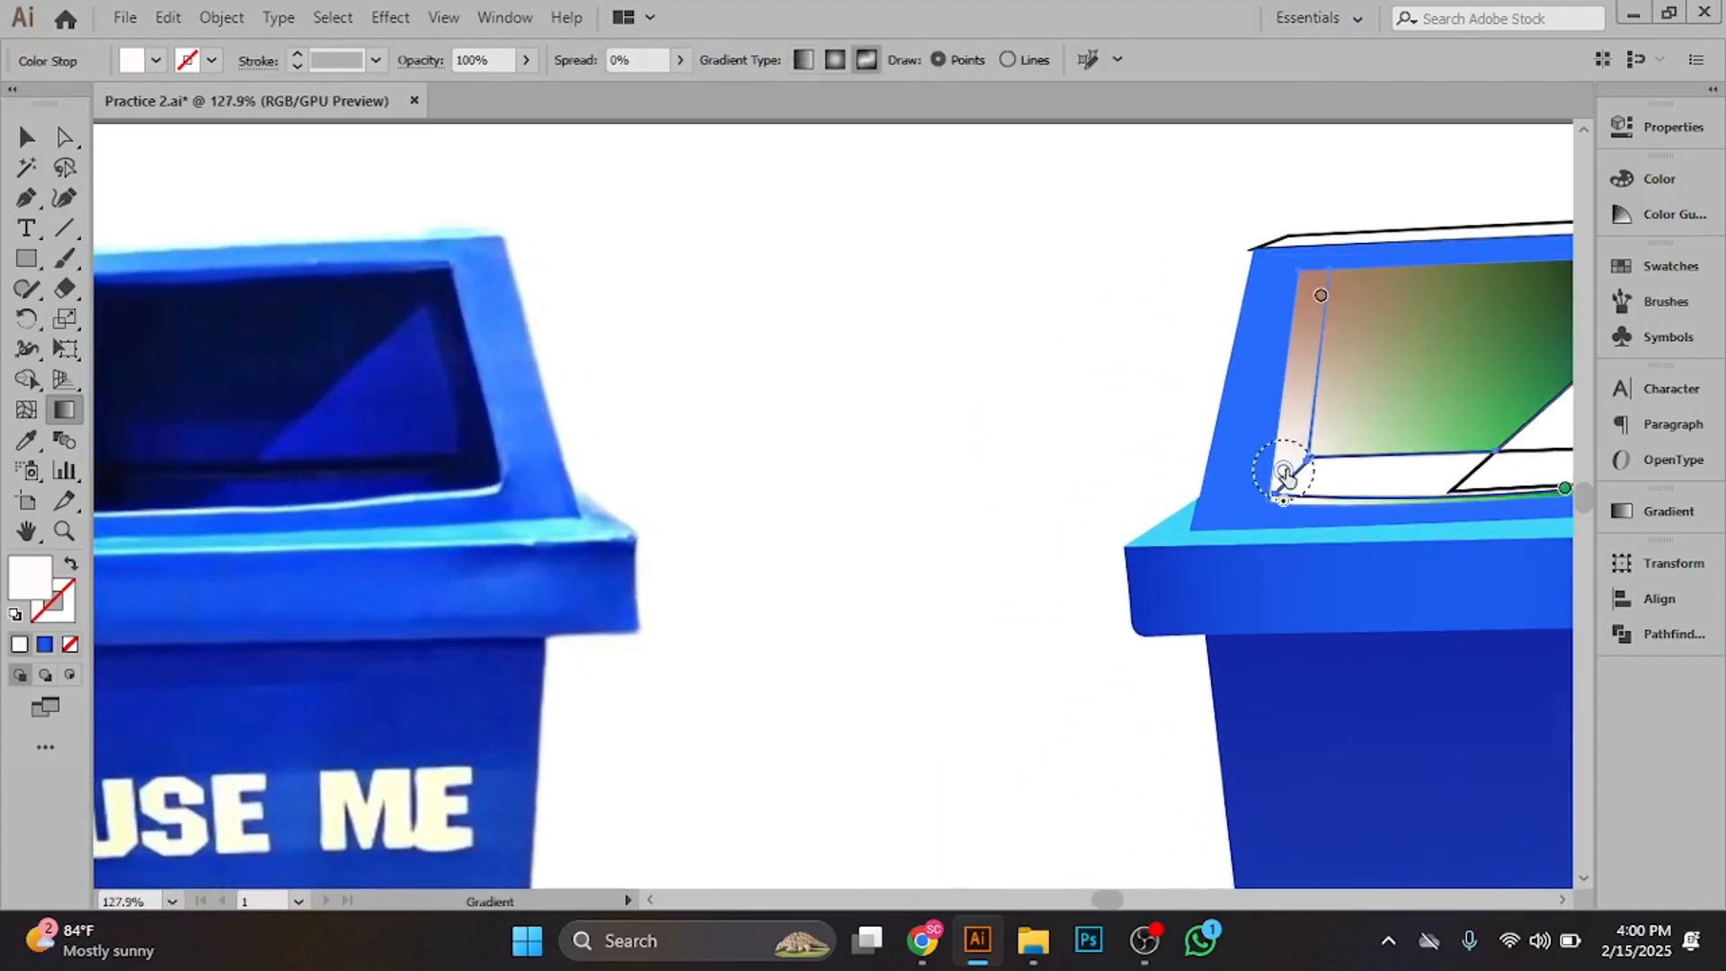
click(966, 646)
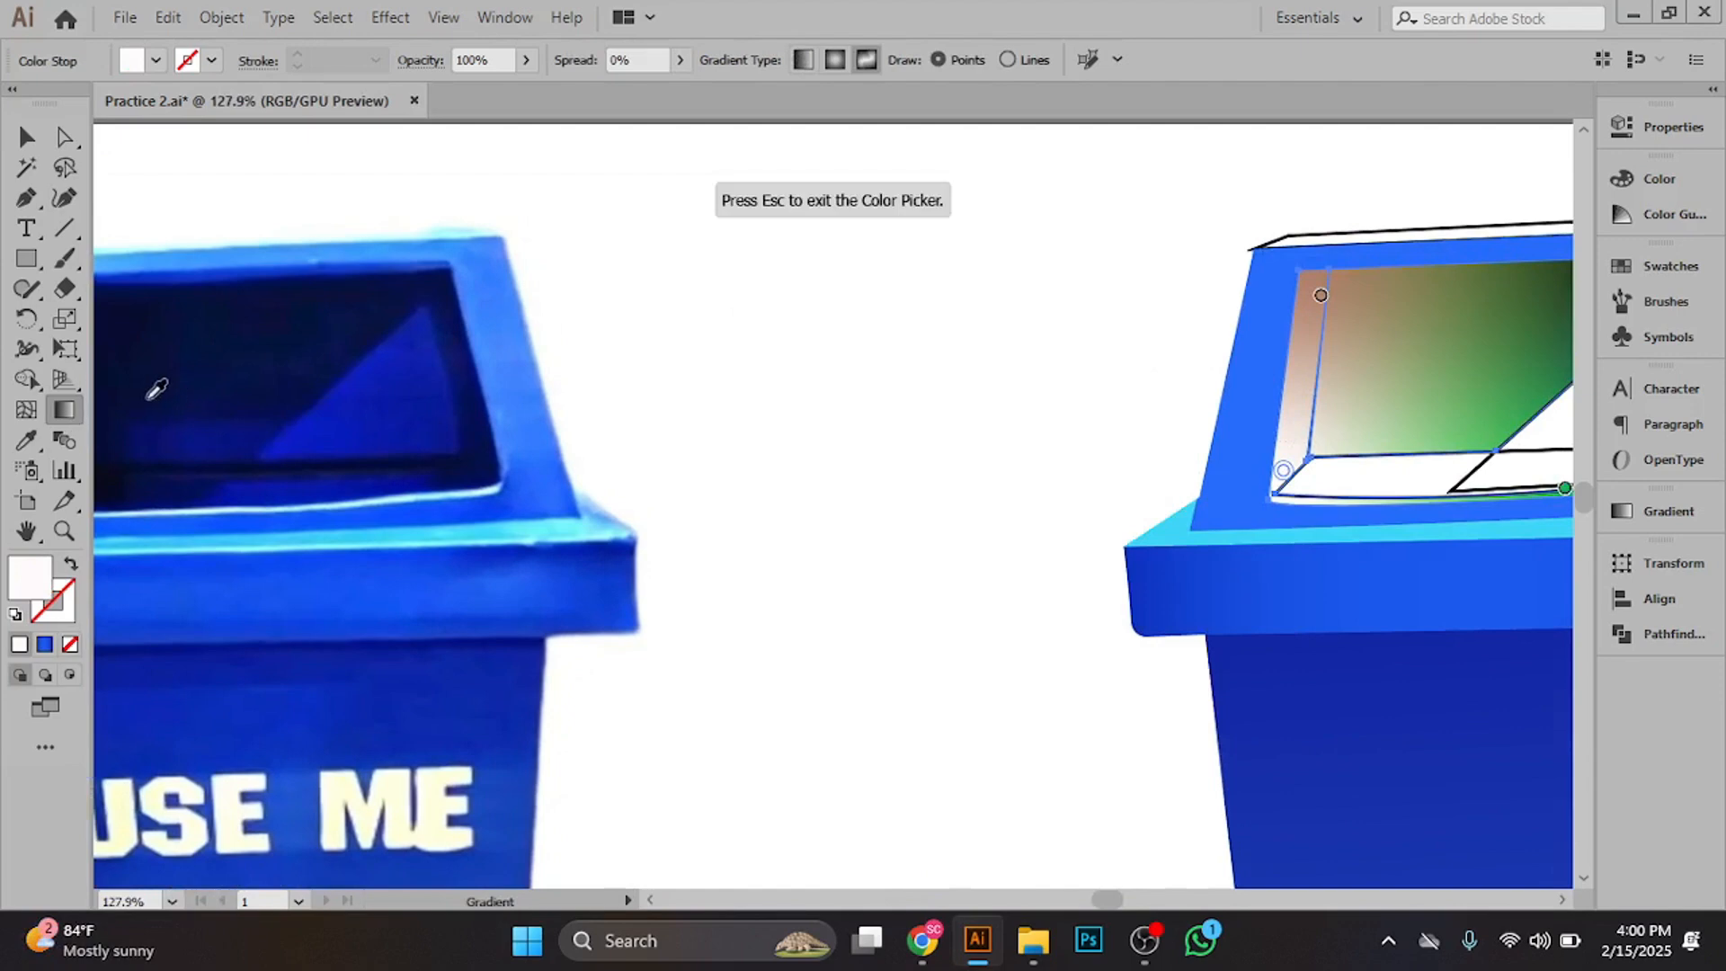
click(154, 329)
- Shift the upper-left colour stop into the opening's corner and give it dark navy sampled from the photo's shadowed interior
drag(1320, 297, 1312, 286)
double_click(1311, 286)
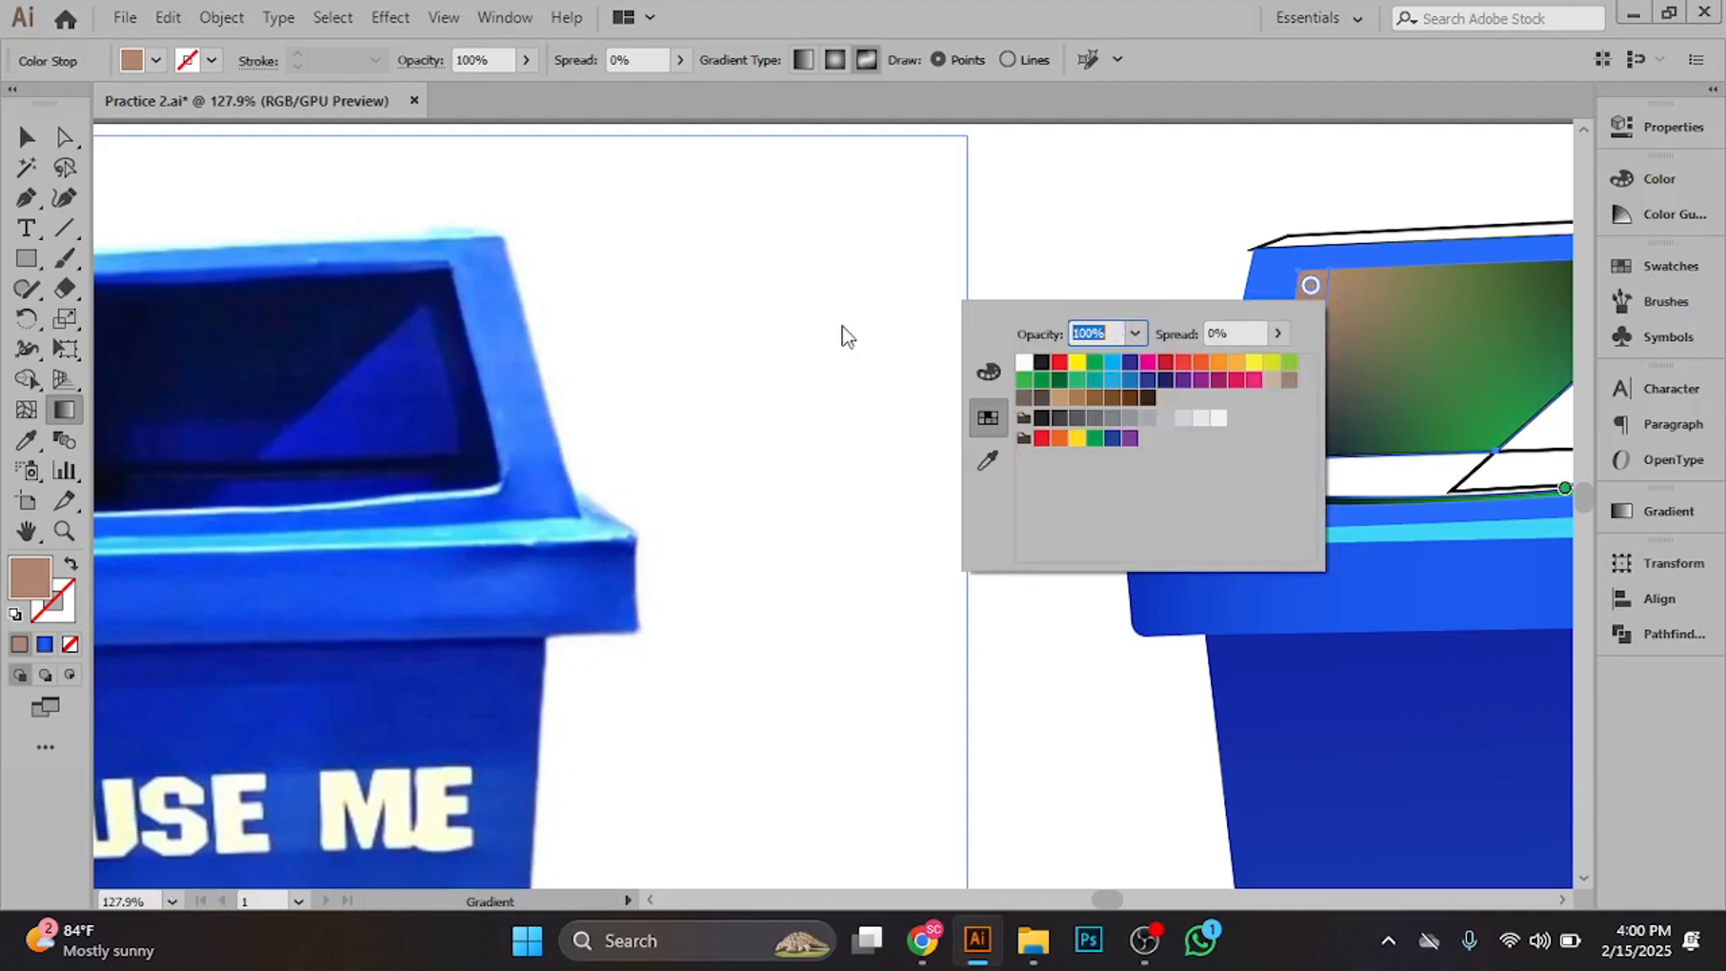
click(990, 461)
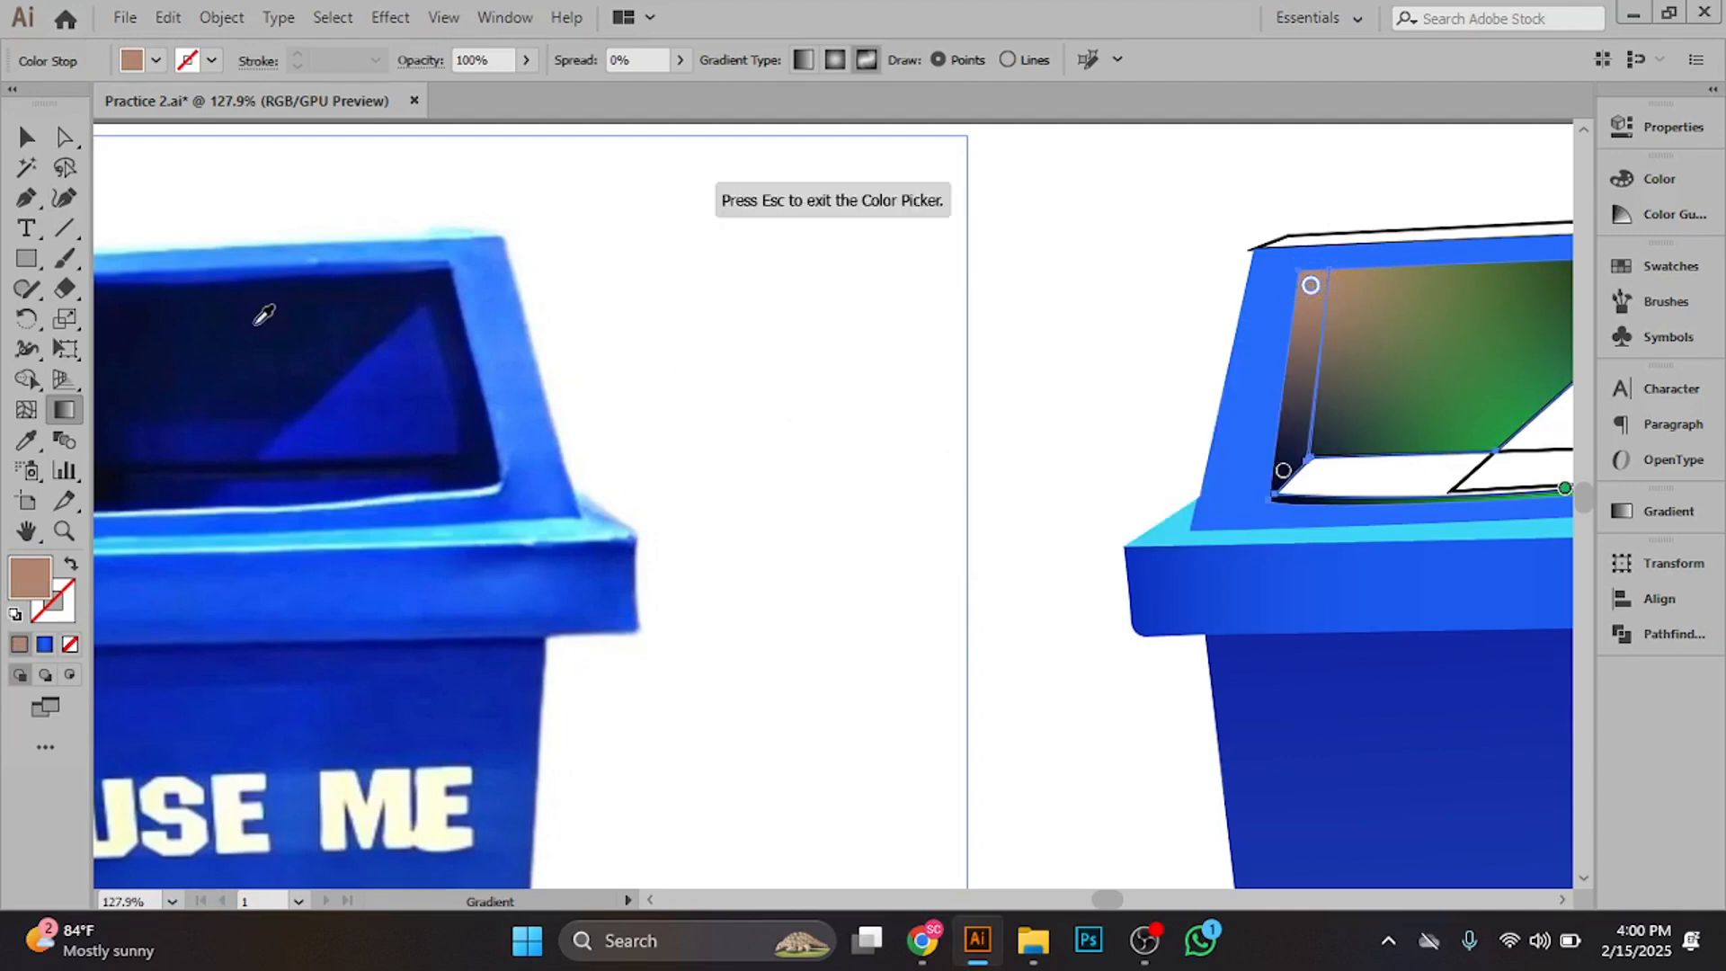
click(265, 315)
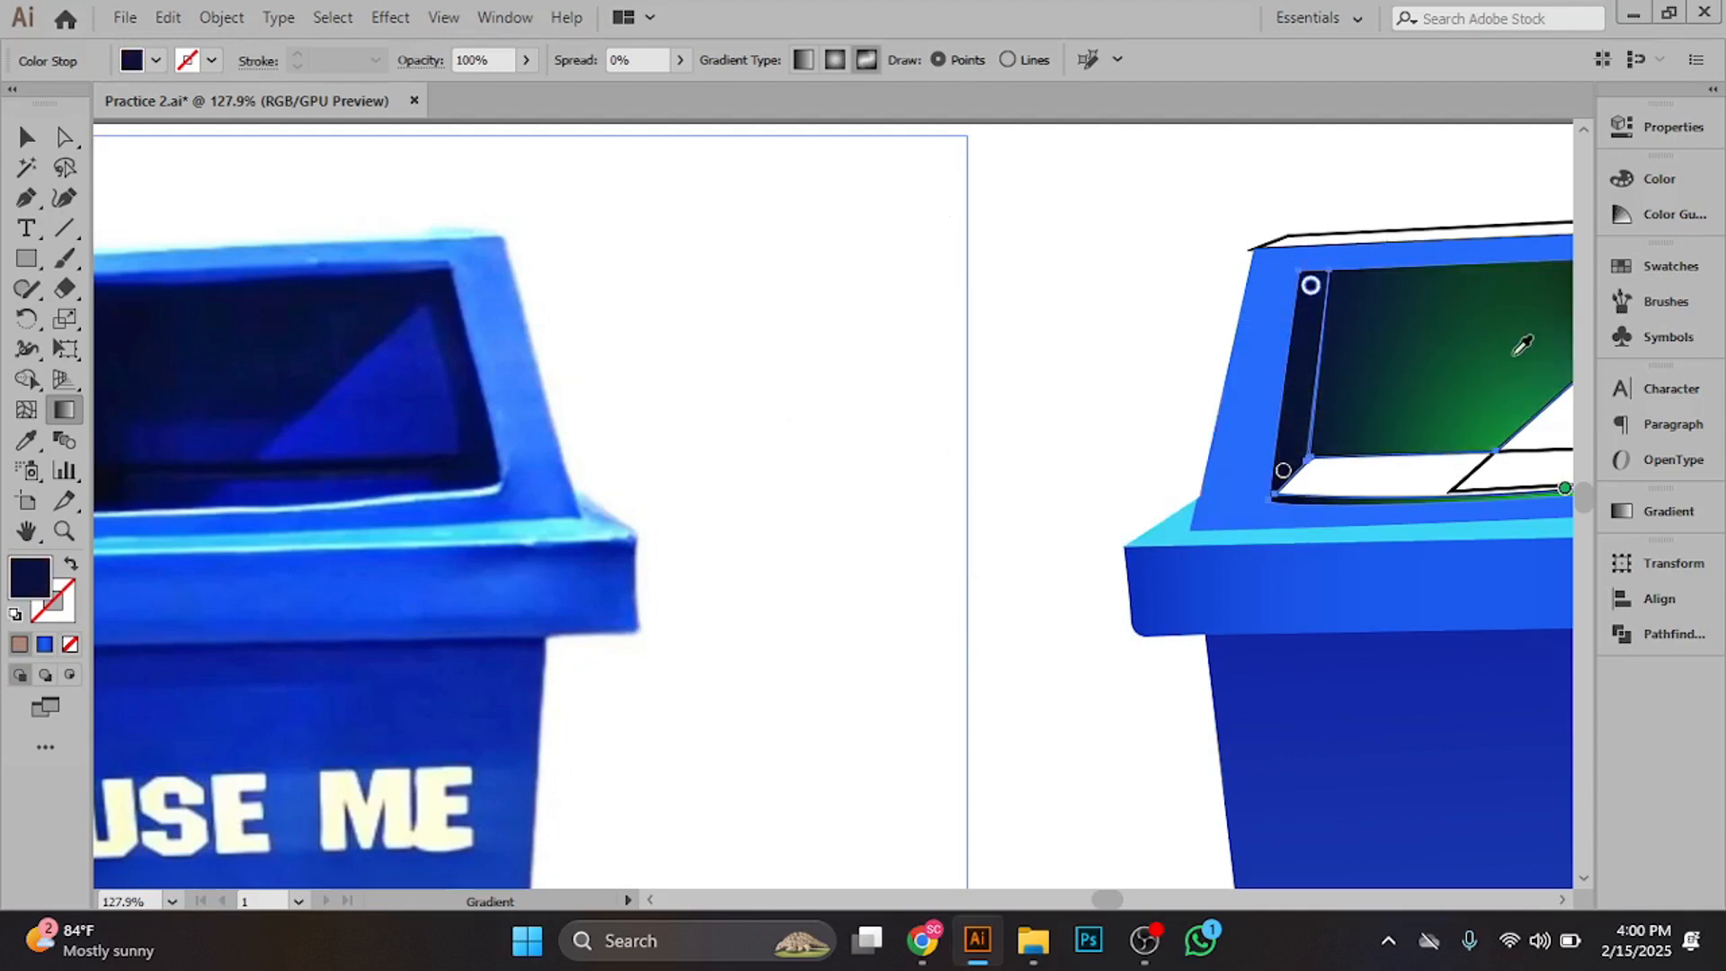
key(Escape)
- Move the upper-right colour stop inward and colour it dark navy sampled from the photo's opening
drag(1512, 355, 1390, 302)
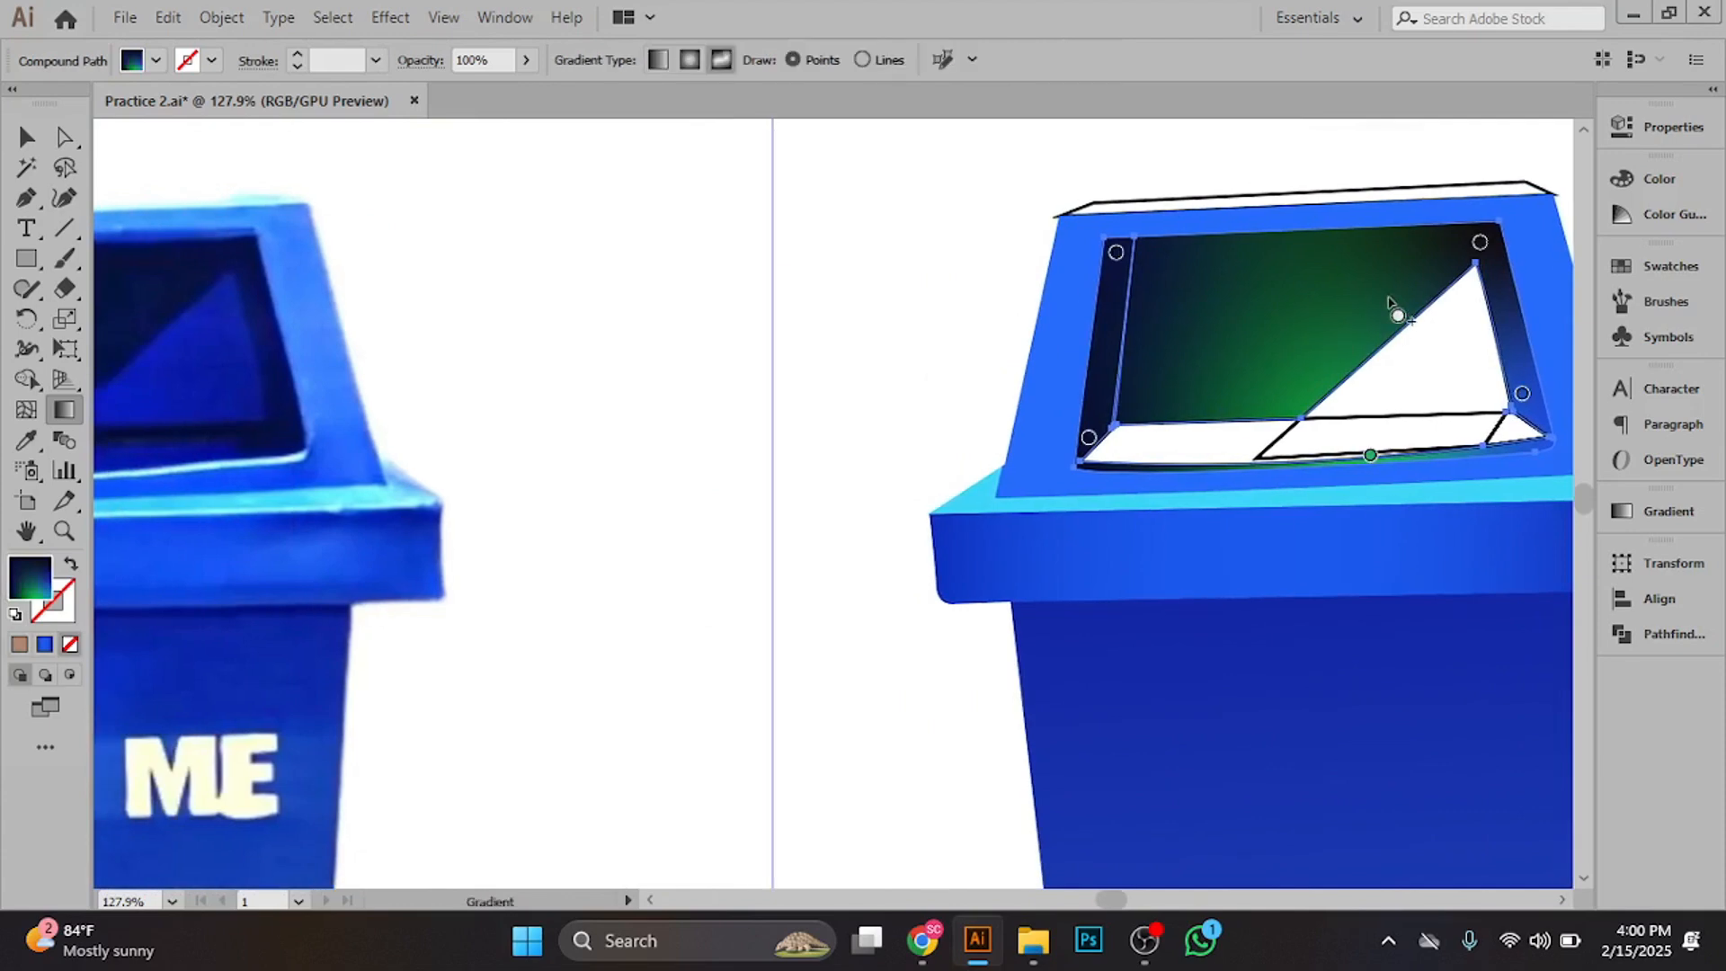
click(1480, 243)
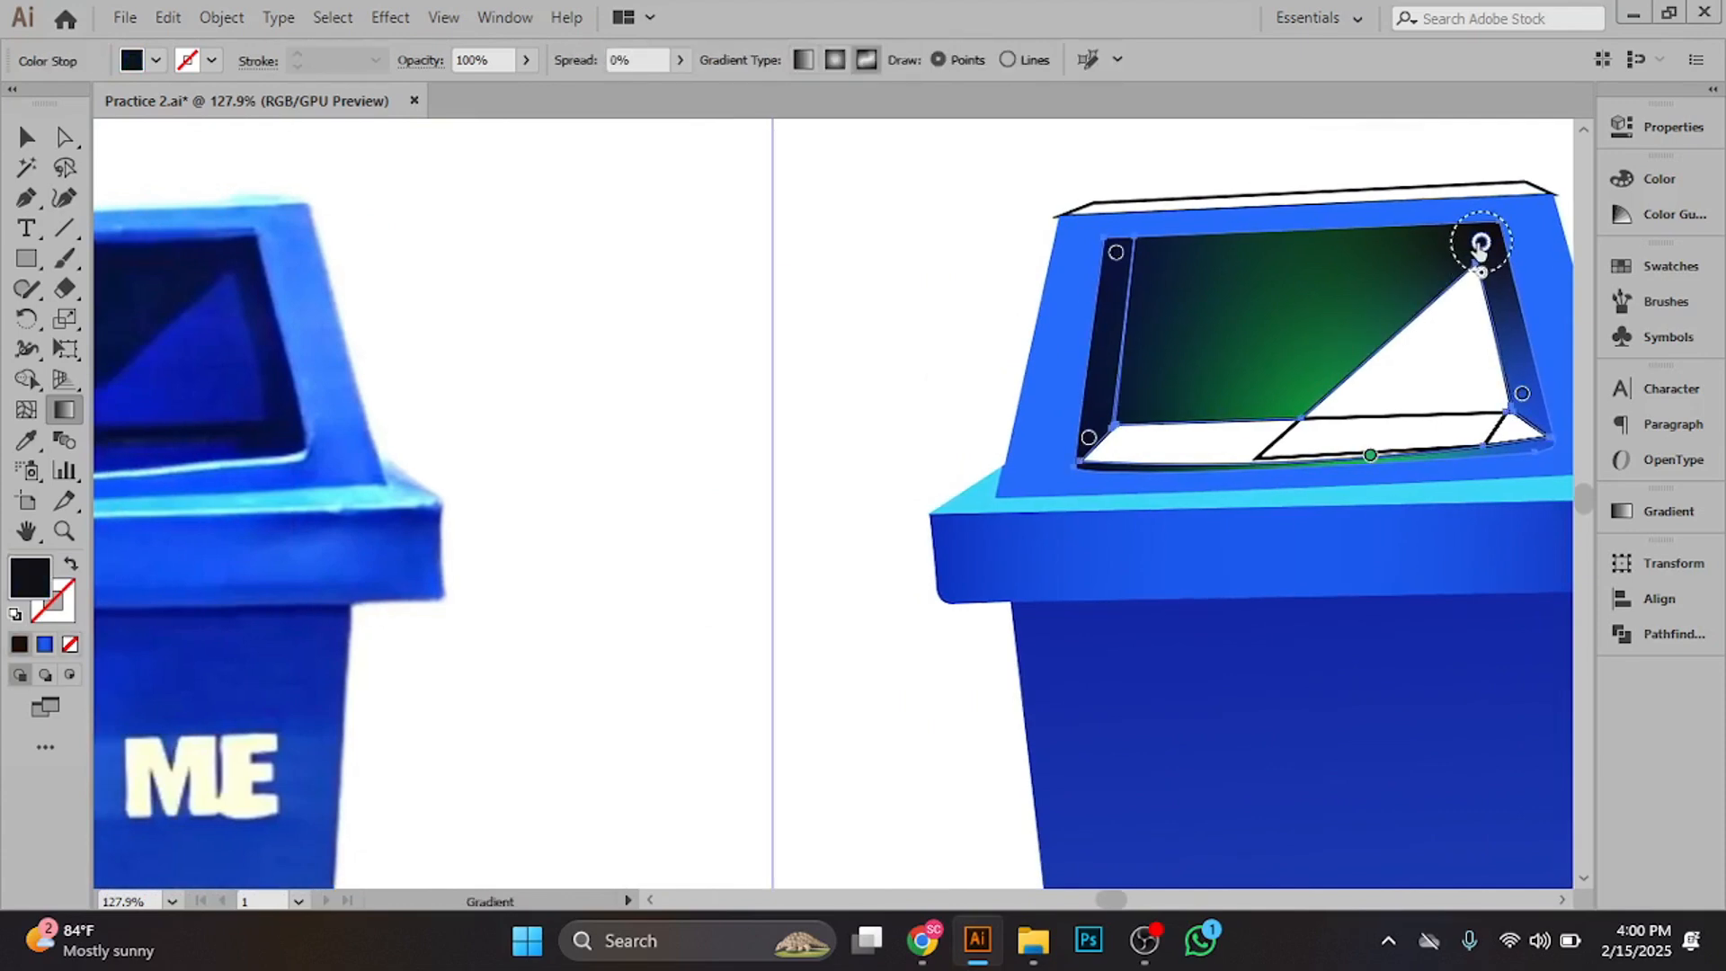
drag(1480, 242, 1435, 258)
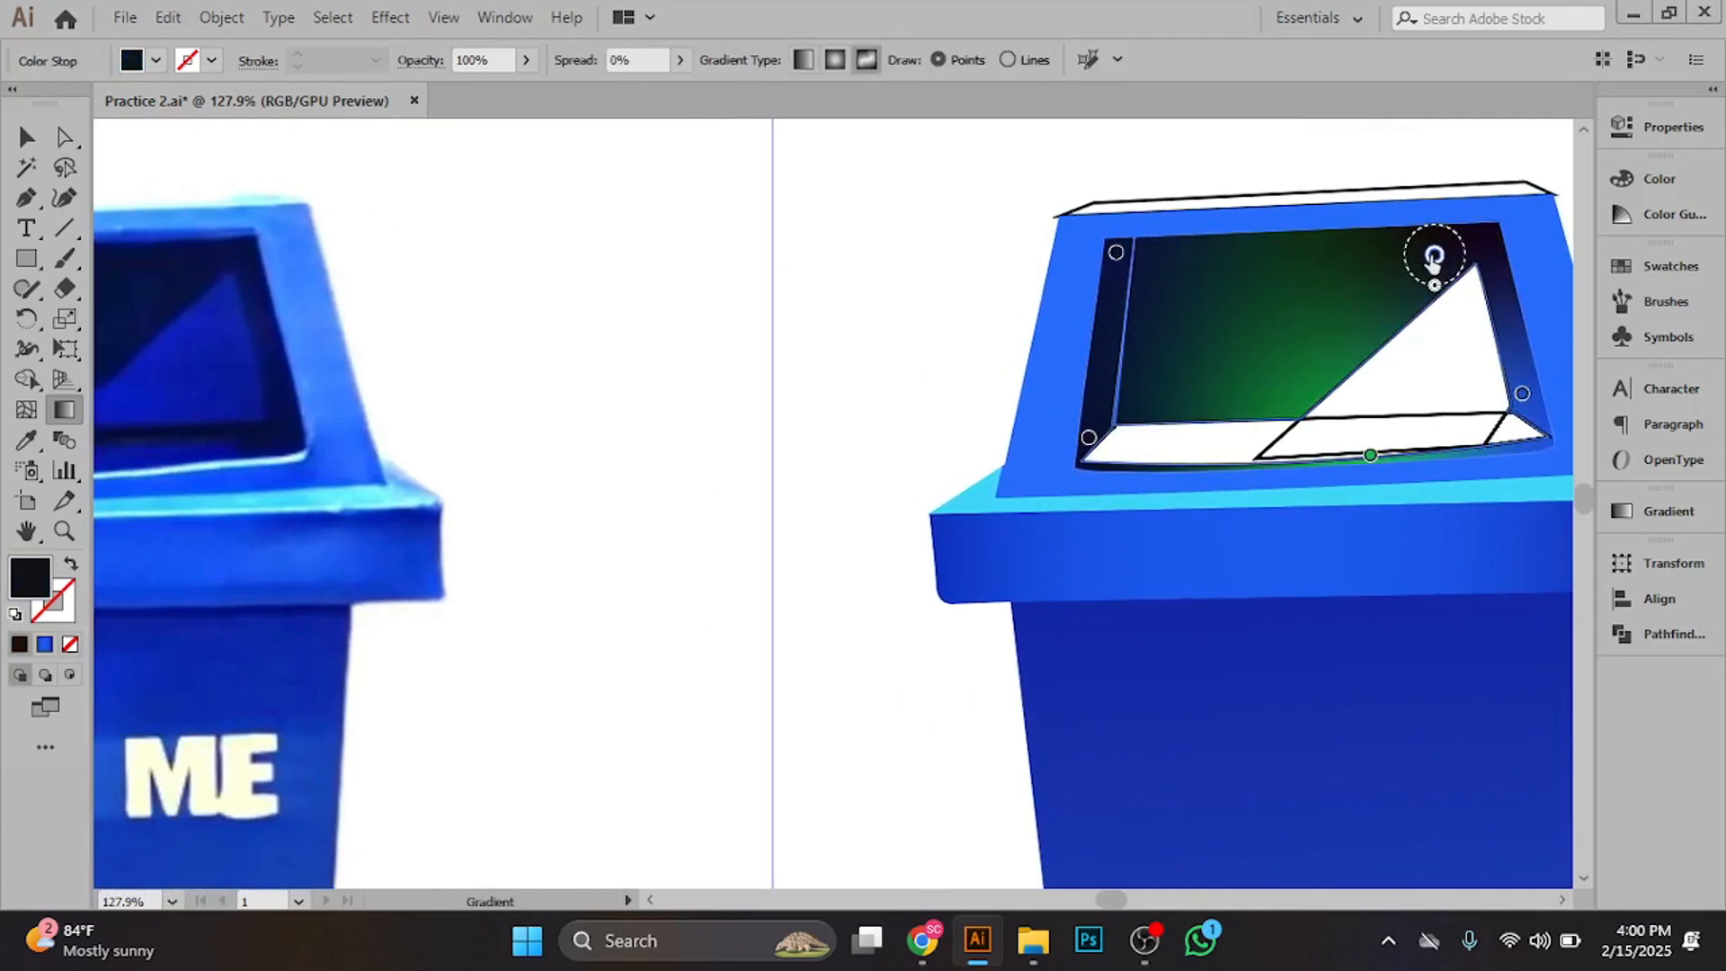
double_click(1435, 258)
click(1113, 431)
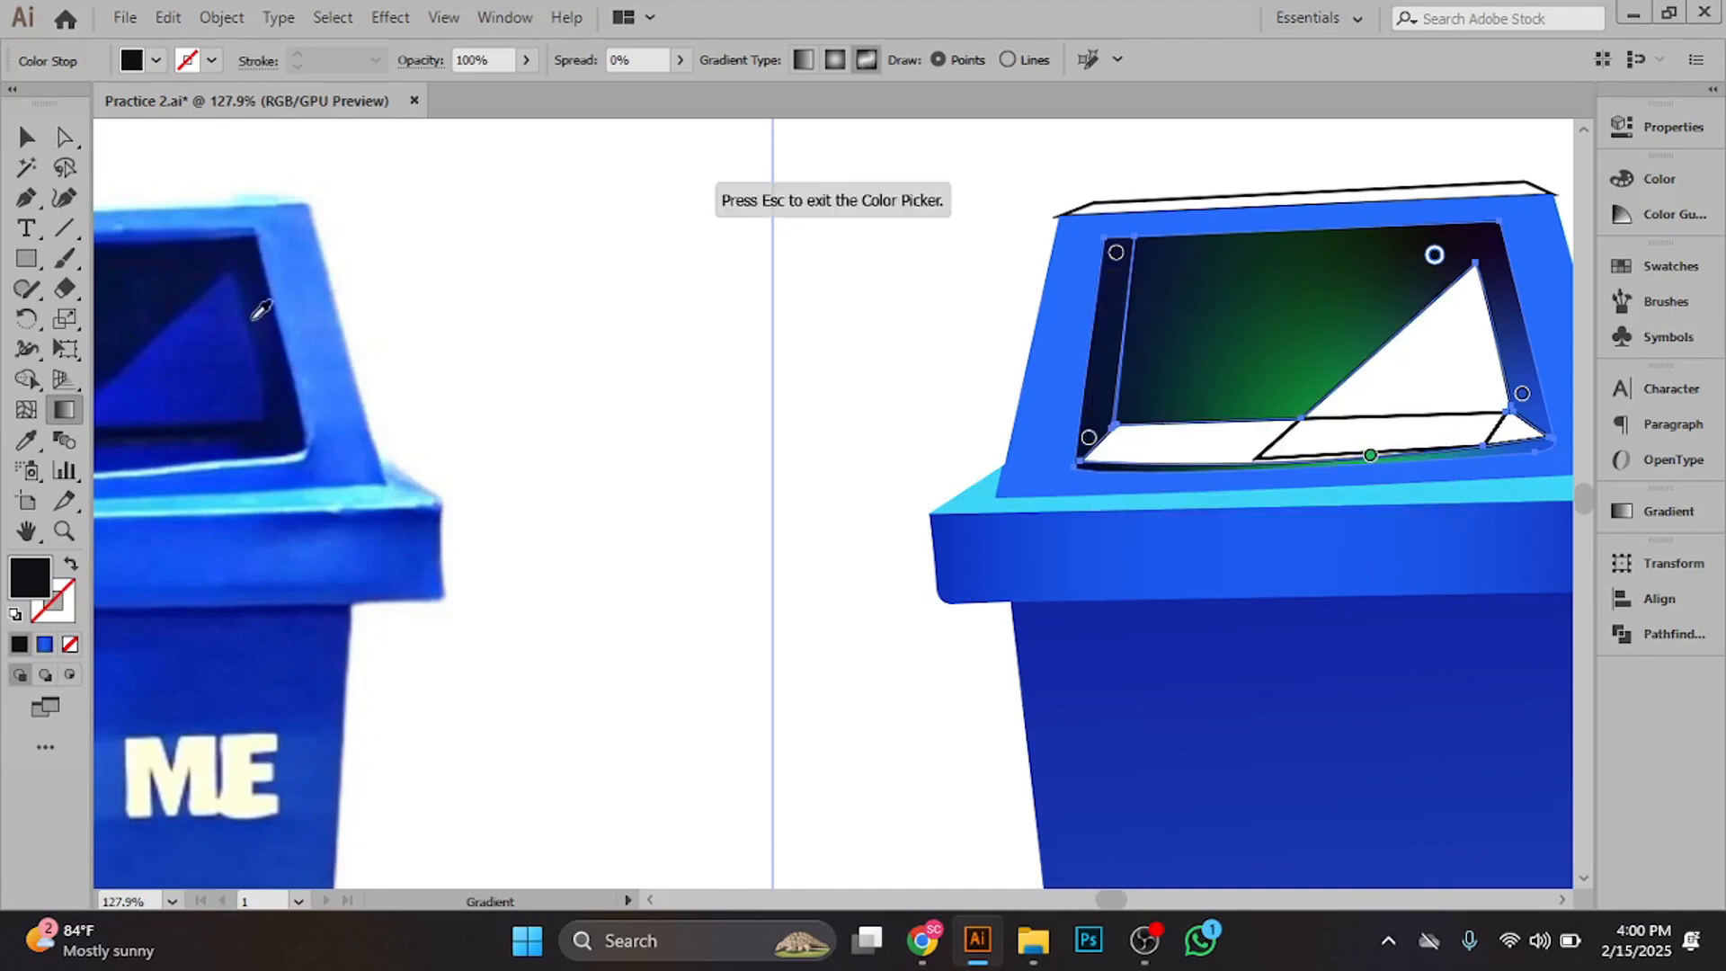
key(Escape)
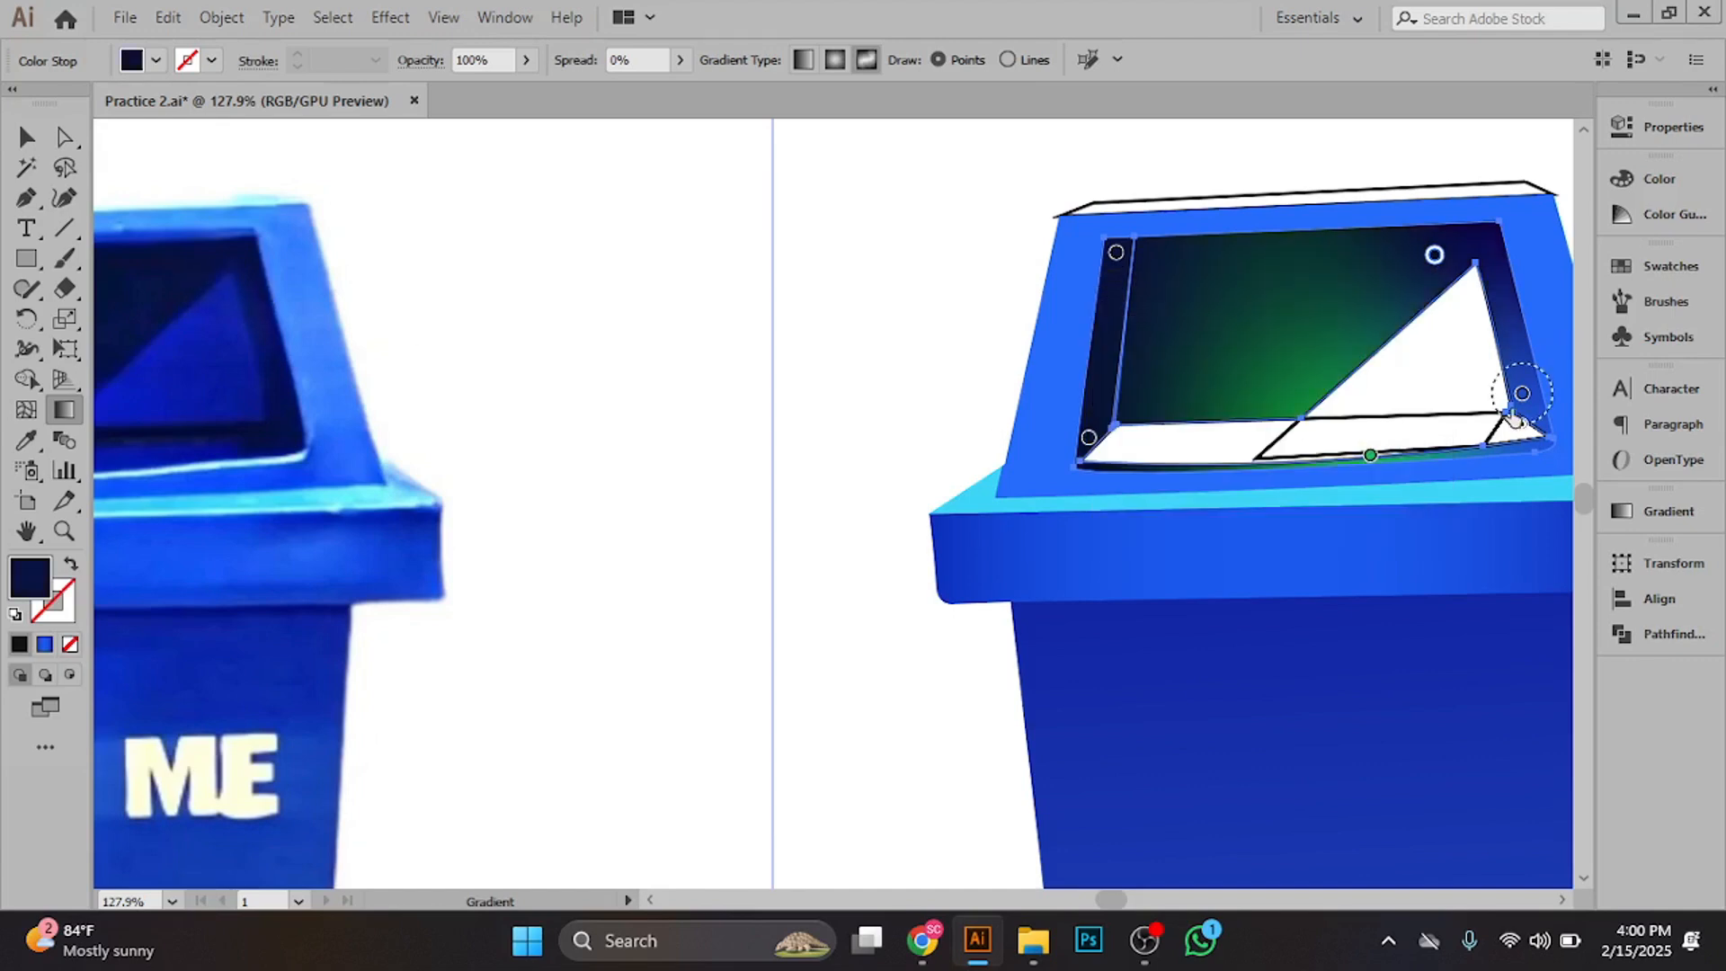
- Recolour the lower-right colour stop with dark navy sampled from the photo and place it on the opening's right inner side
drag(1517, 401, 1316, 394)
double_click(1318, 386)
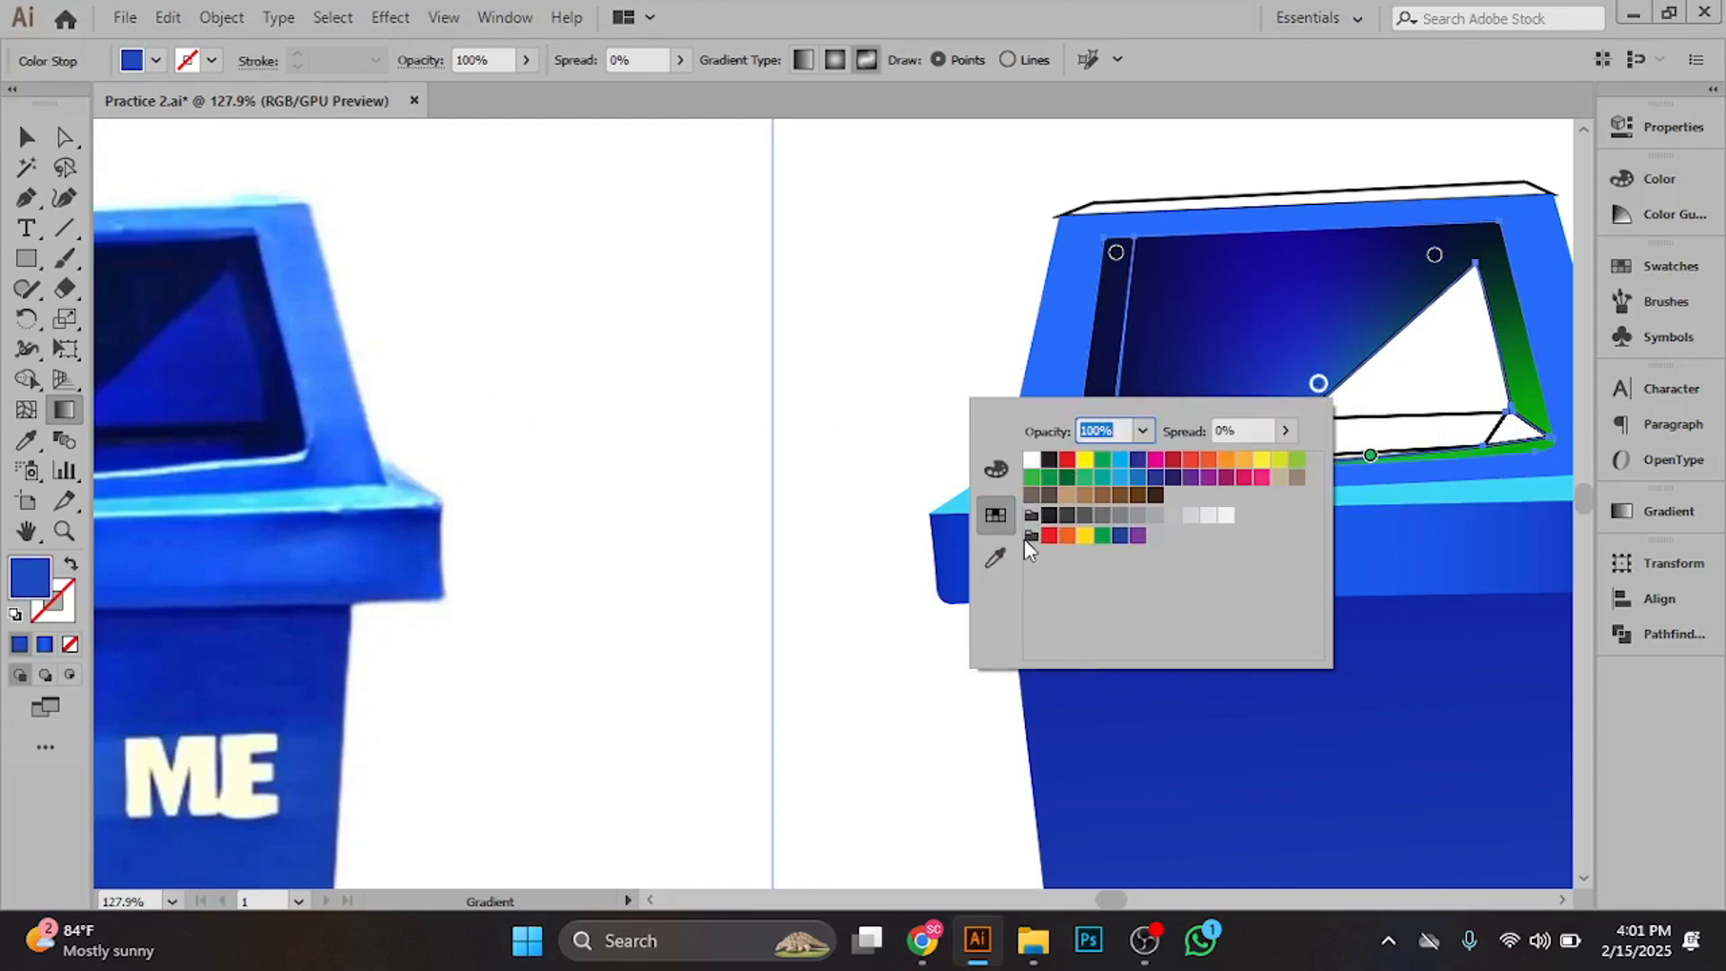
click(994, 557)
click(139, 321)
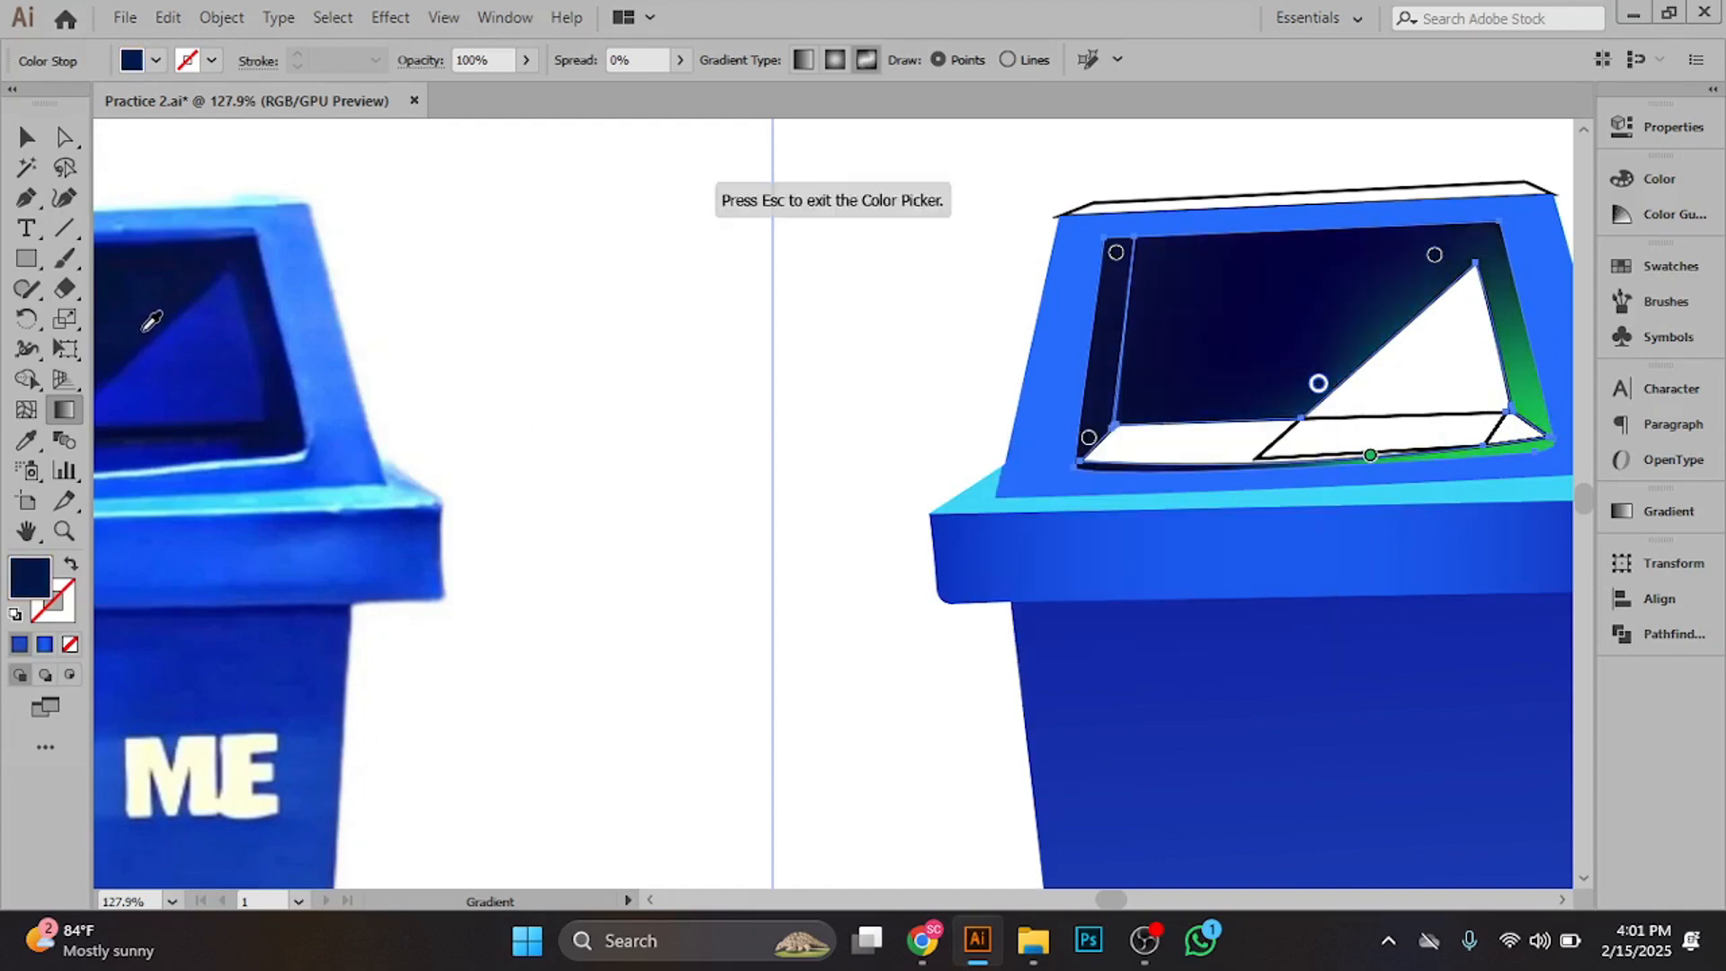
key(Escape)
drag(1329, 397, 1529, 412)
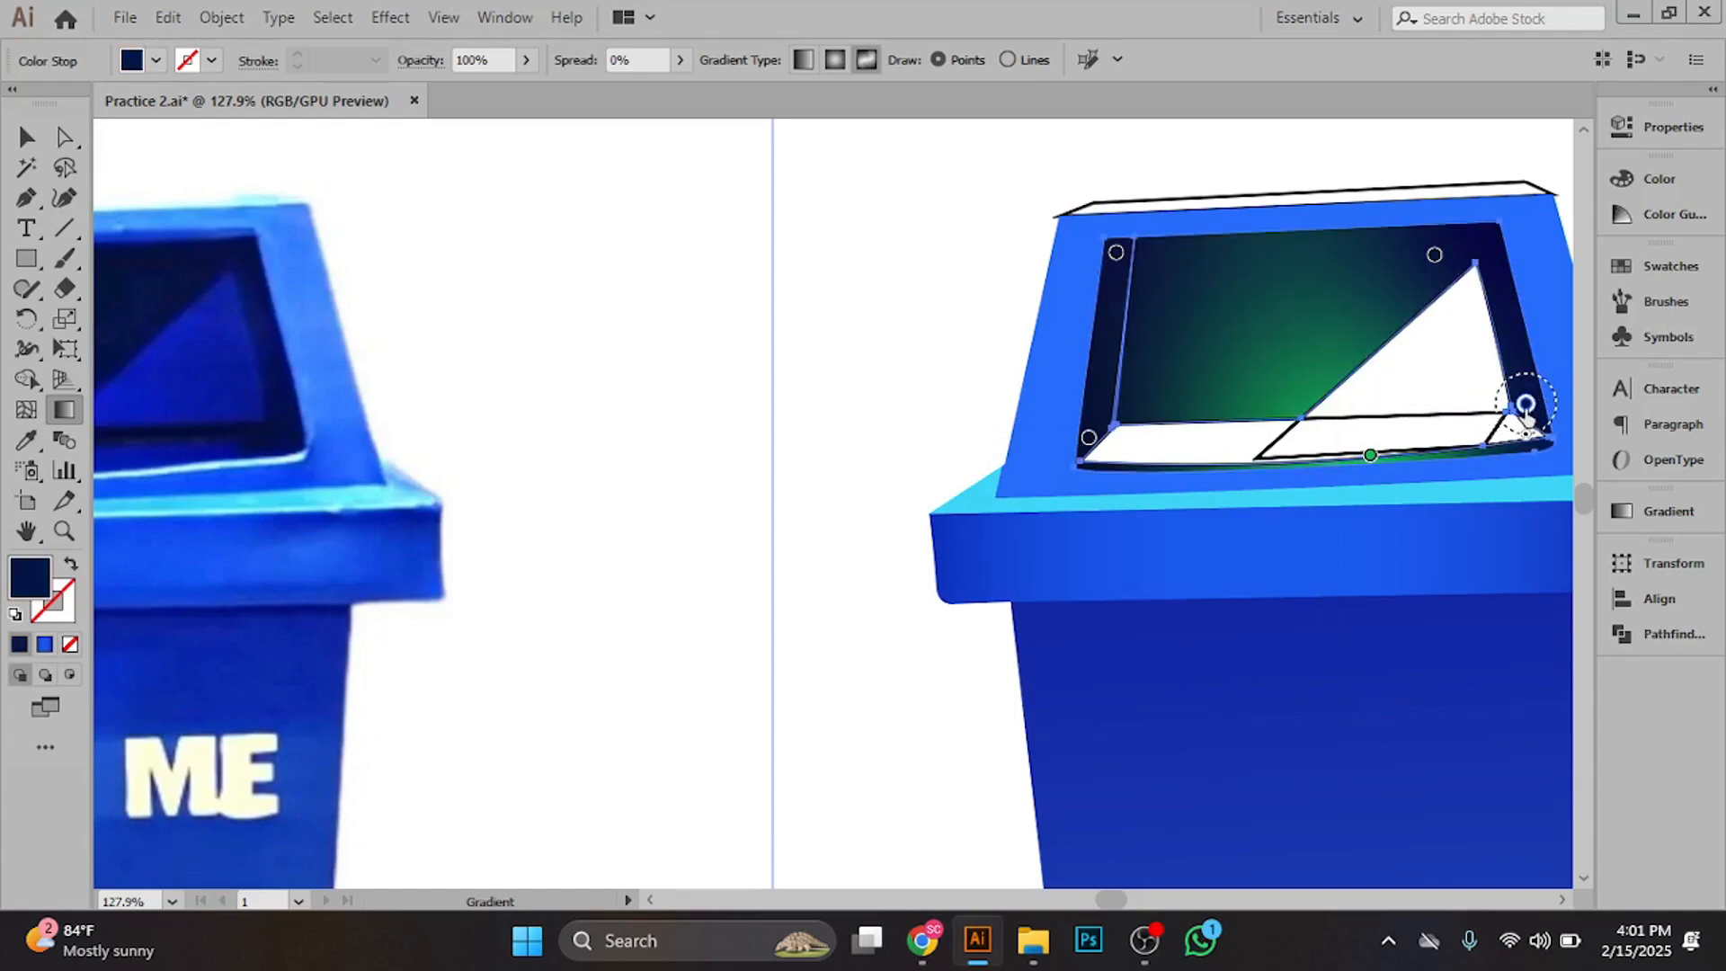
key(Escape)
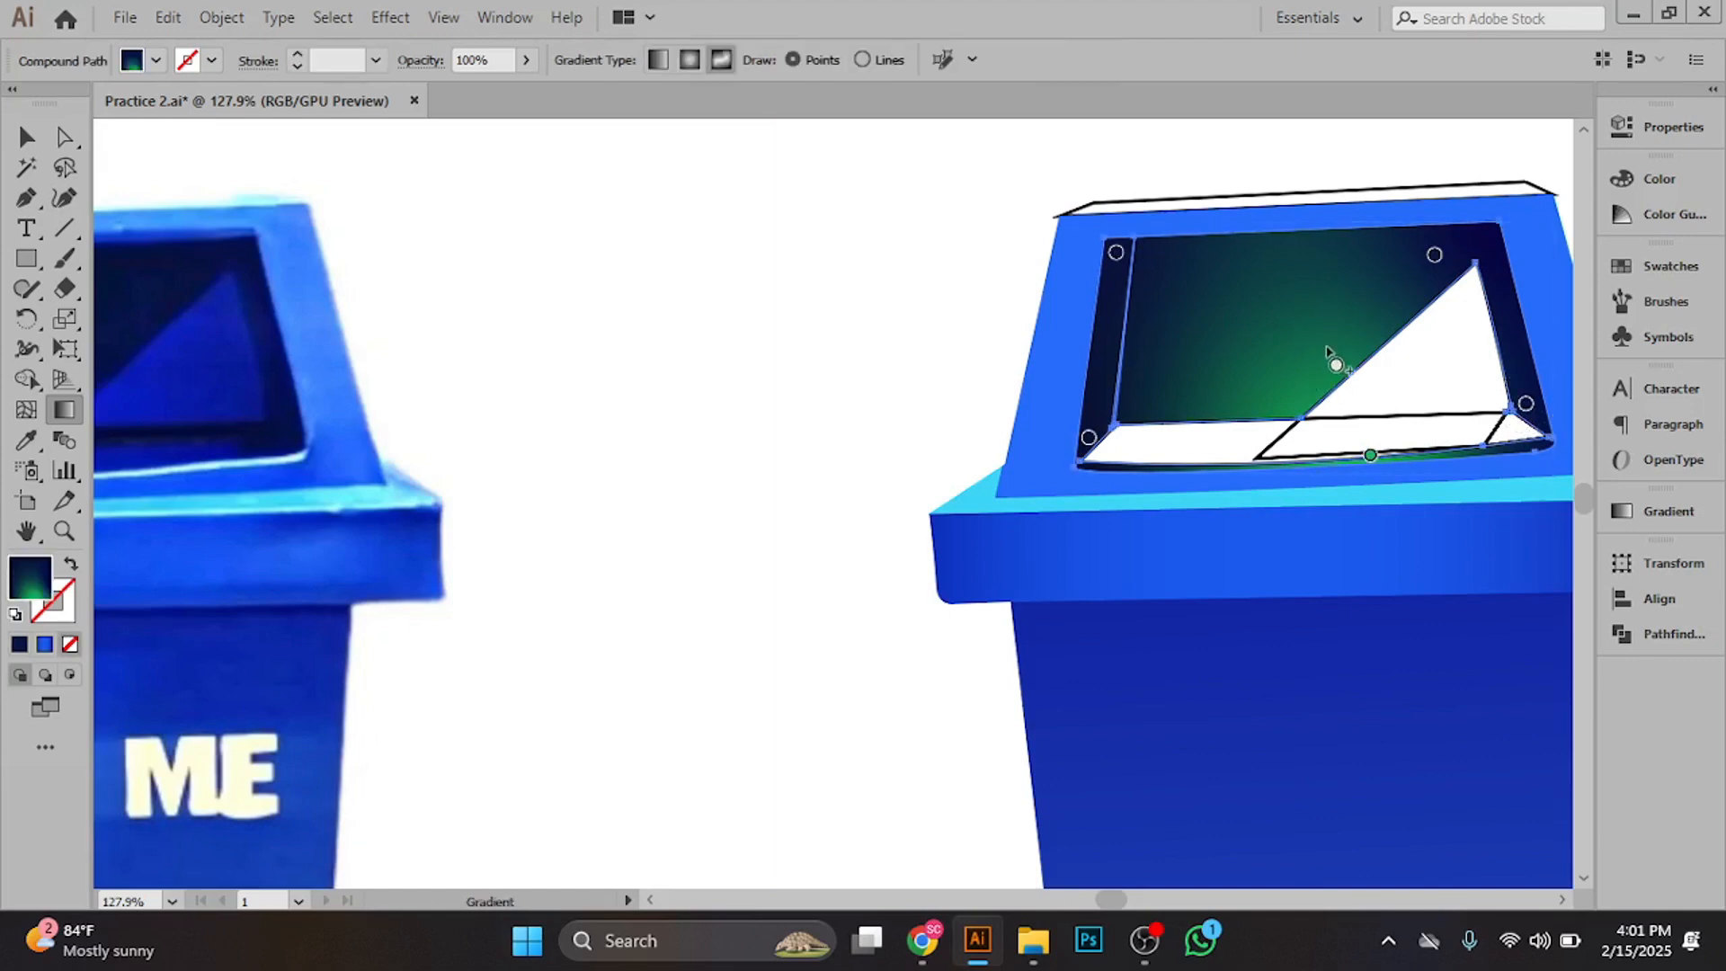
- Add a colour stop inside the opening, sample dark navy from the photo for it, and move it into the left half
click(1299, 357)
double_click(1299, 357)
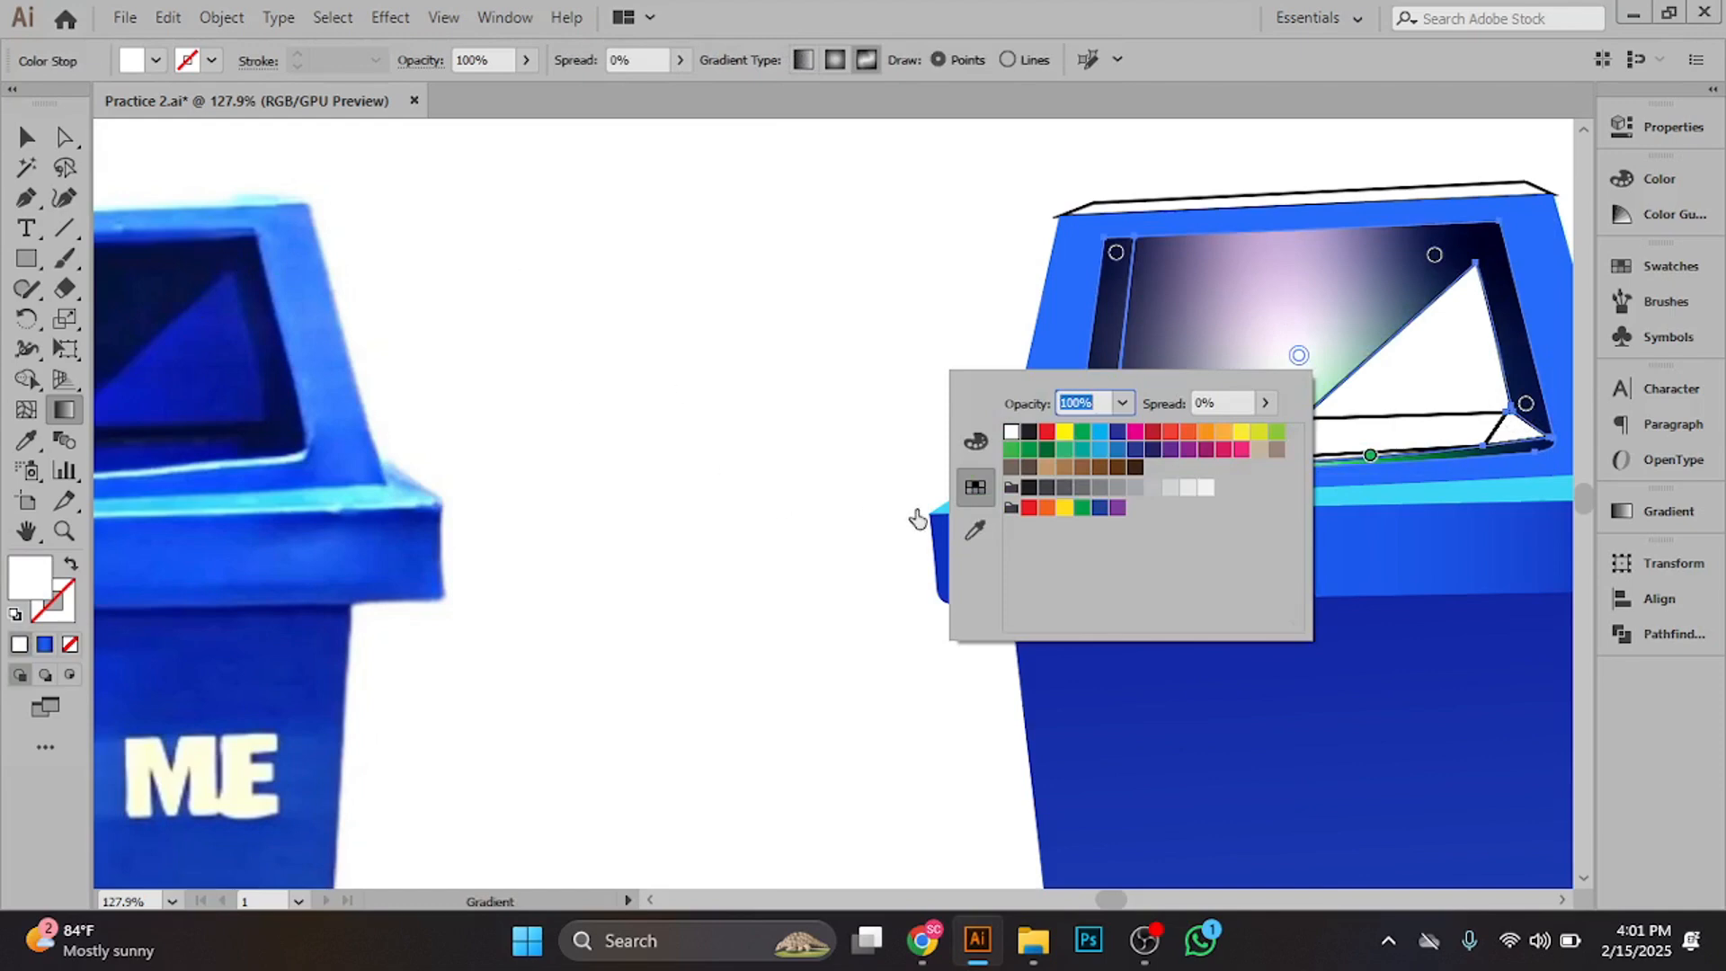
click(975, 530)
click(166, 297)
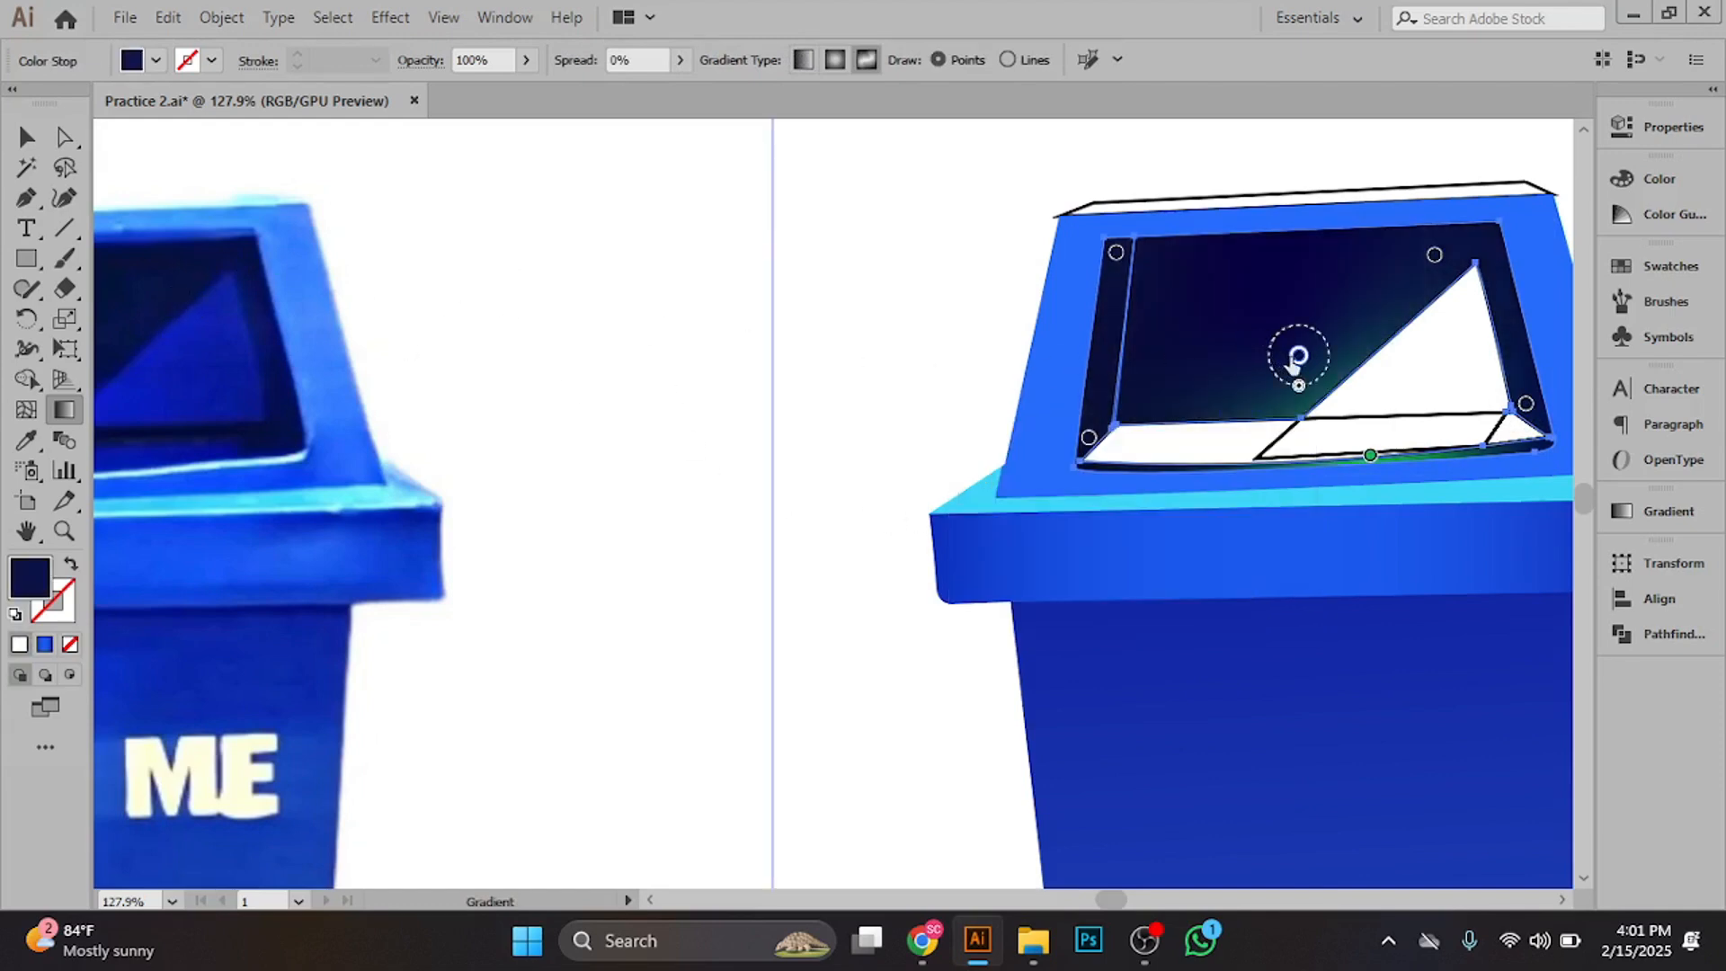
drag(1298, 359, 1186, 360)
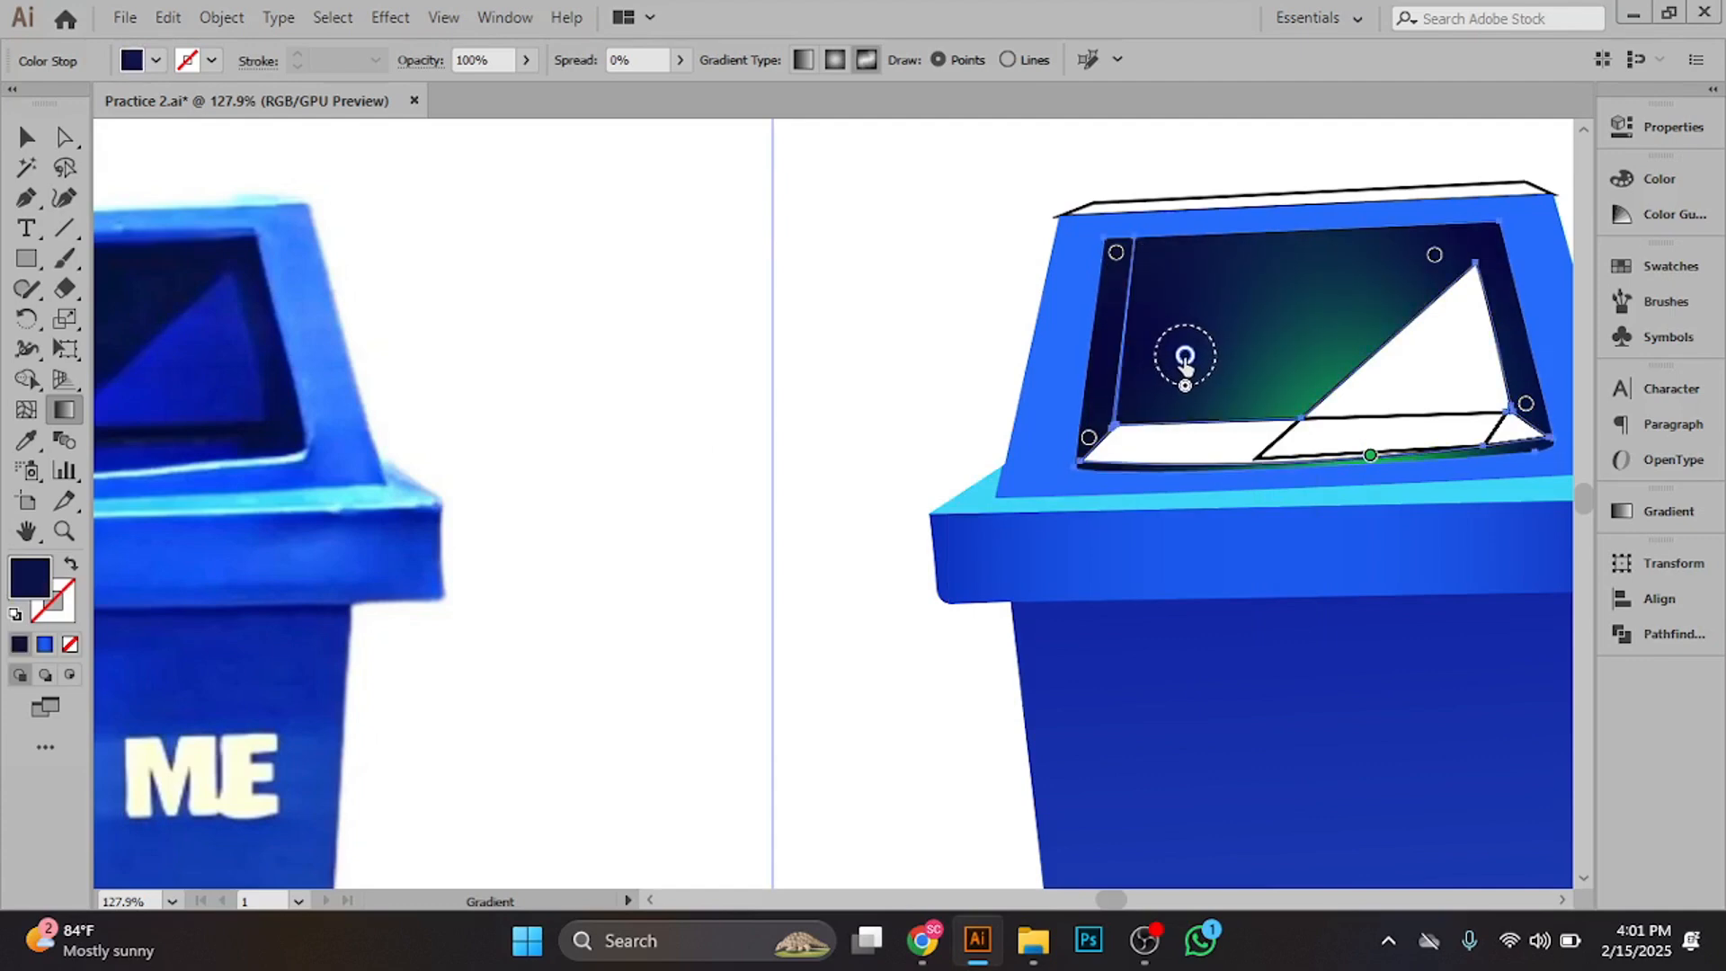
- Add another colour stop near the middle of the opening and colour it with navy sampled from the photo's interior
click(1264, 351)
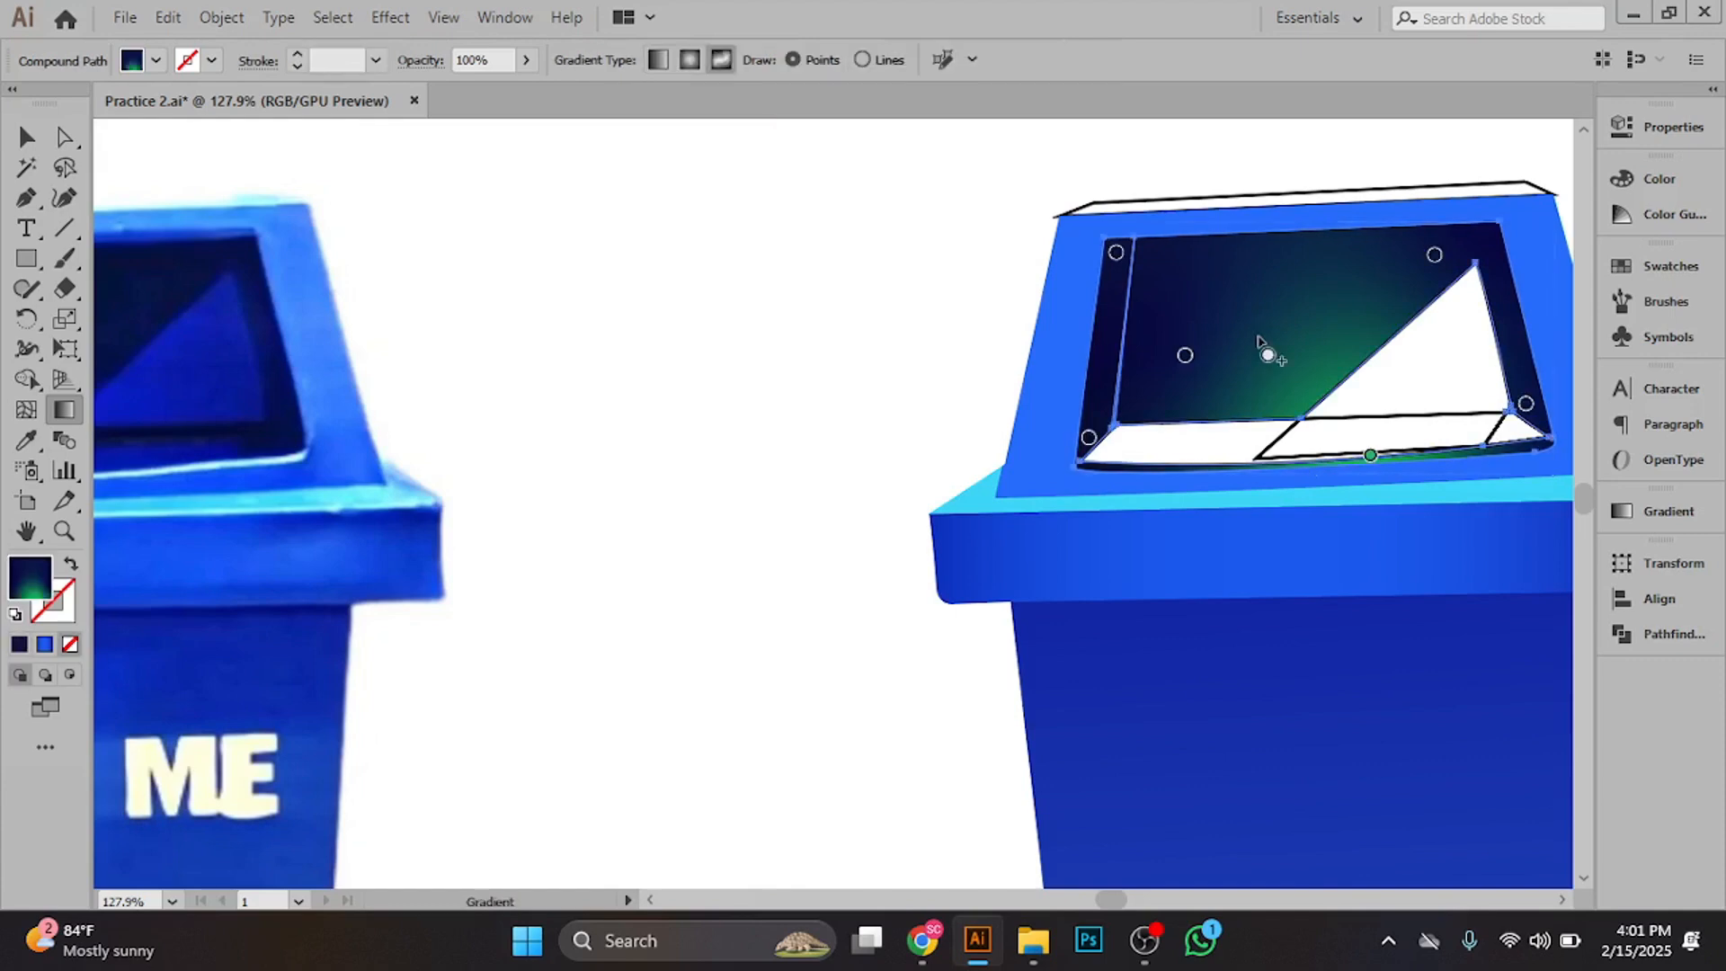
drag(1264, 350, 1314, 340)
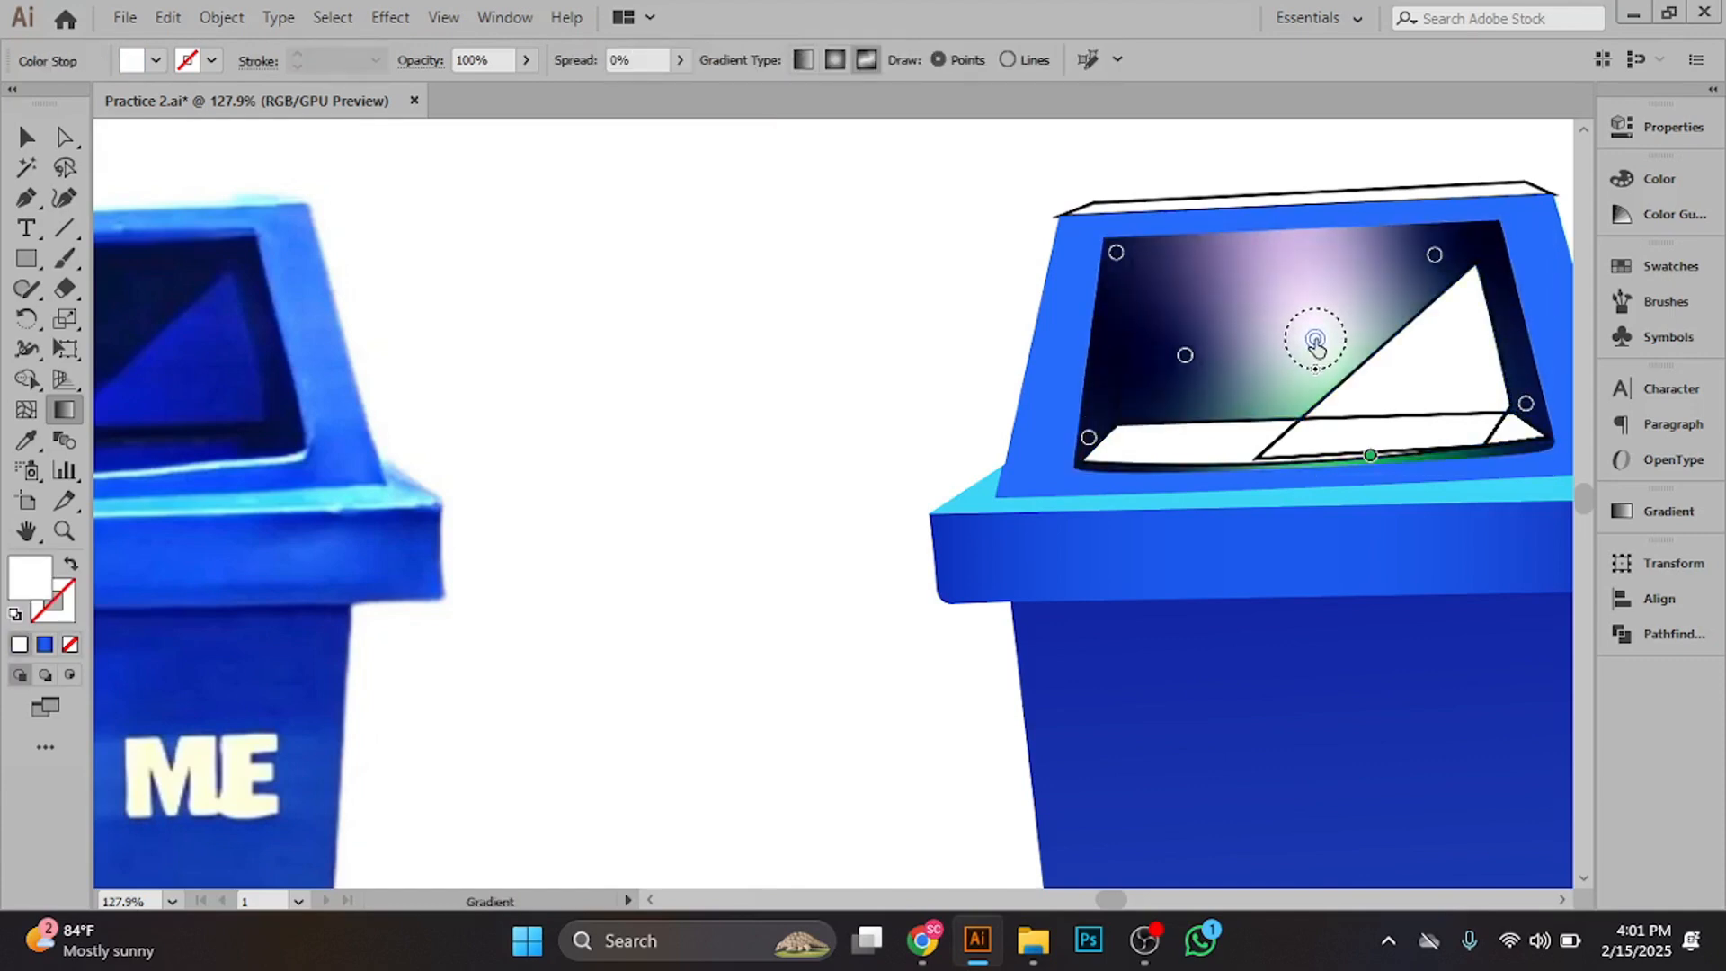
double_click(1313, 340)
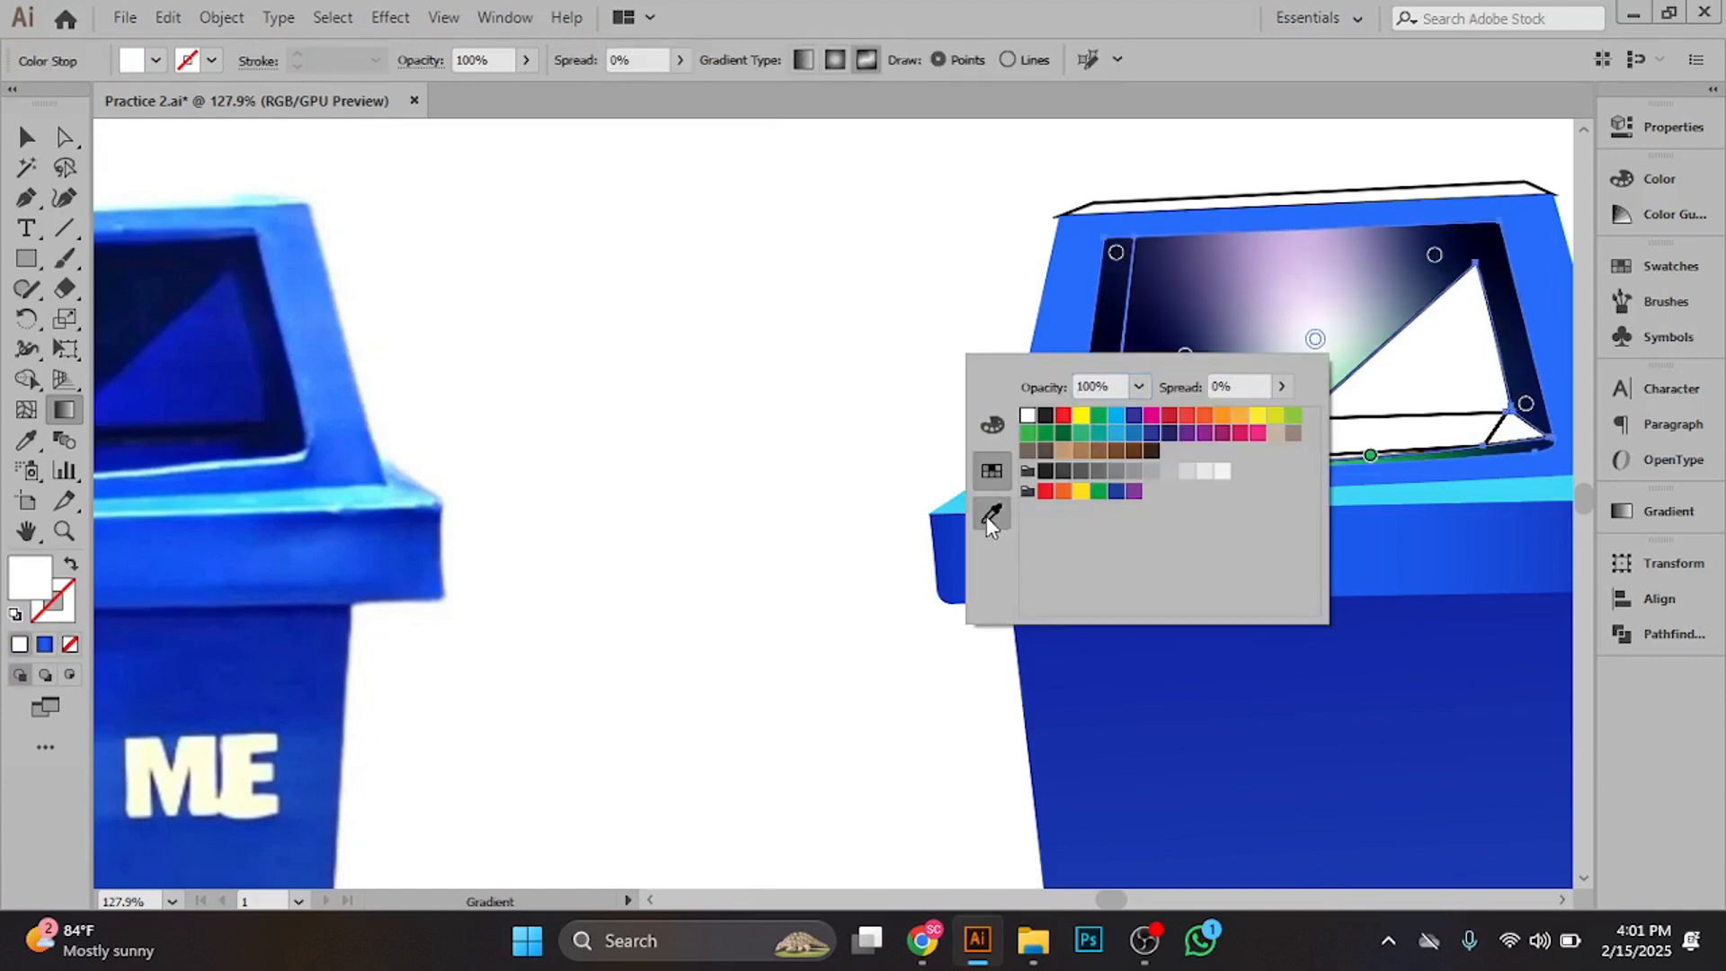
click(992, 513)
click(148, 324)
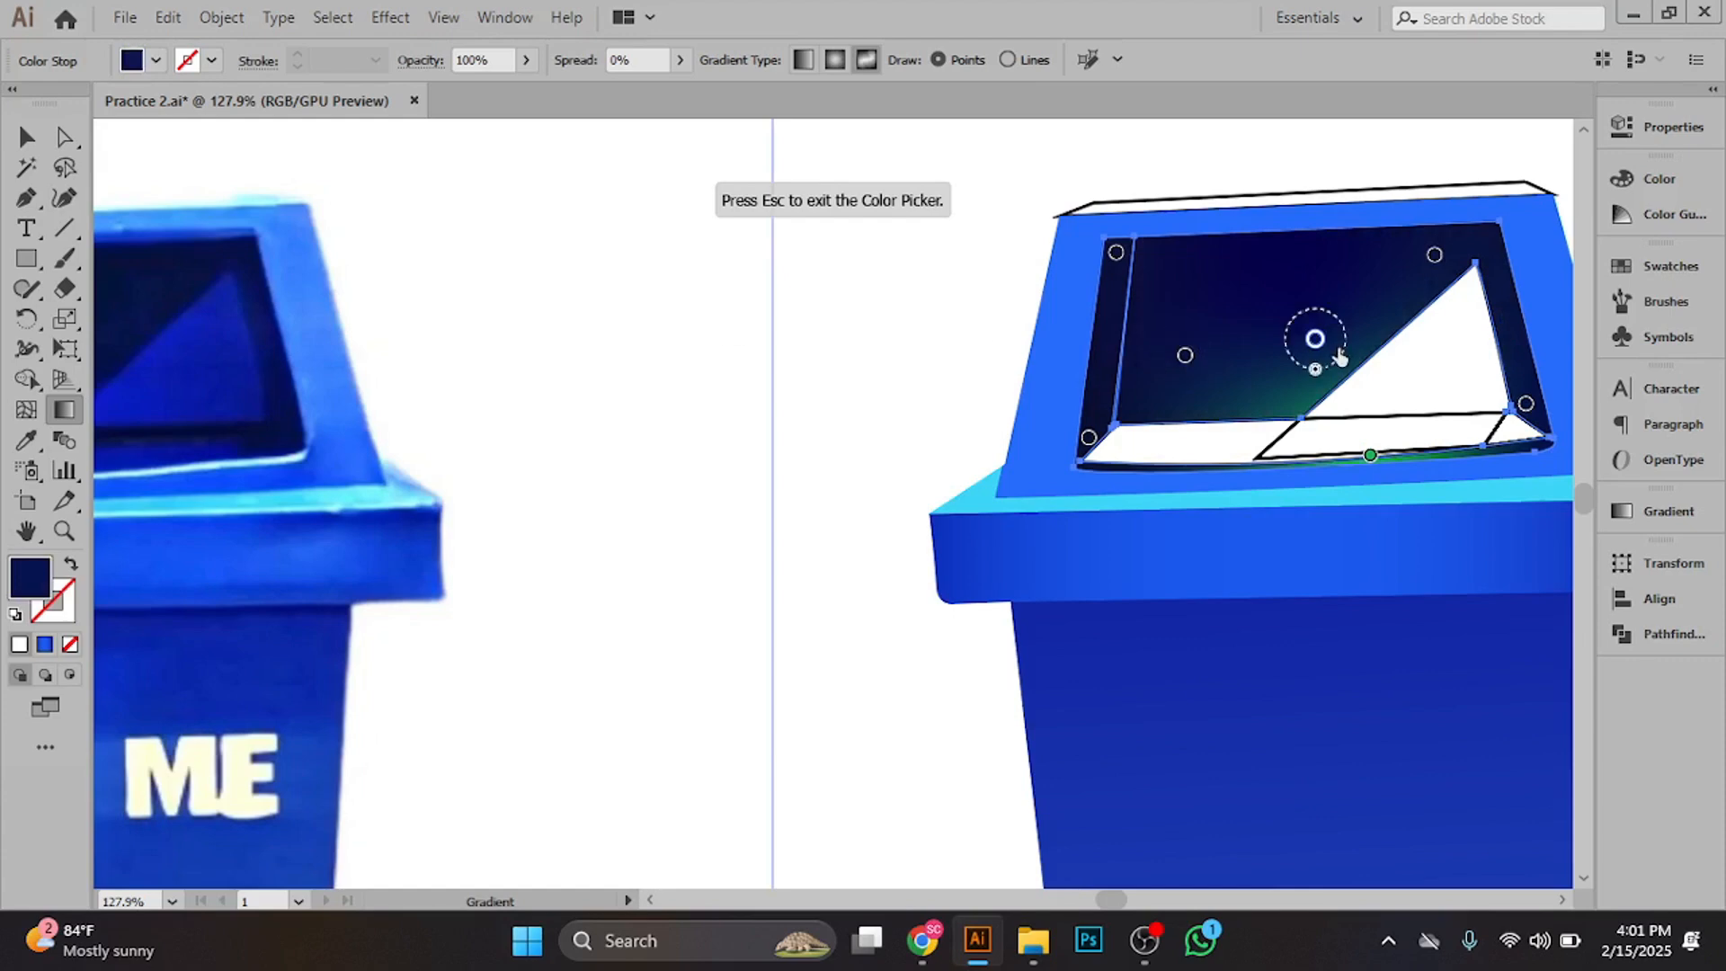
key(Escape)
- Move the middle colour stop down beside the diagonal edge and raise its blue value to 112
drag(1315, 340, 1326, 378)
double_click(1325, 377)
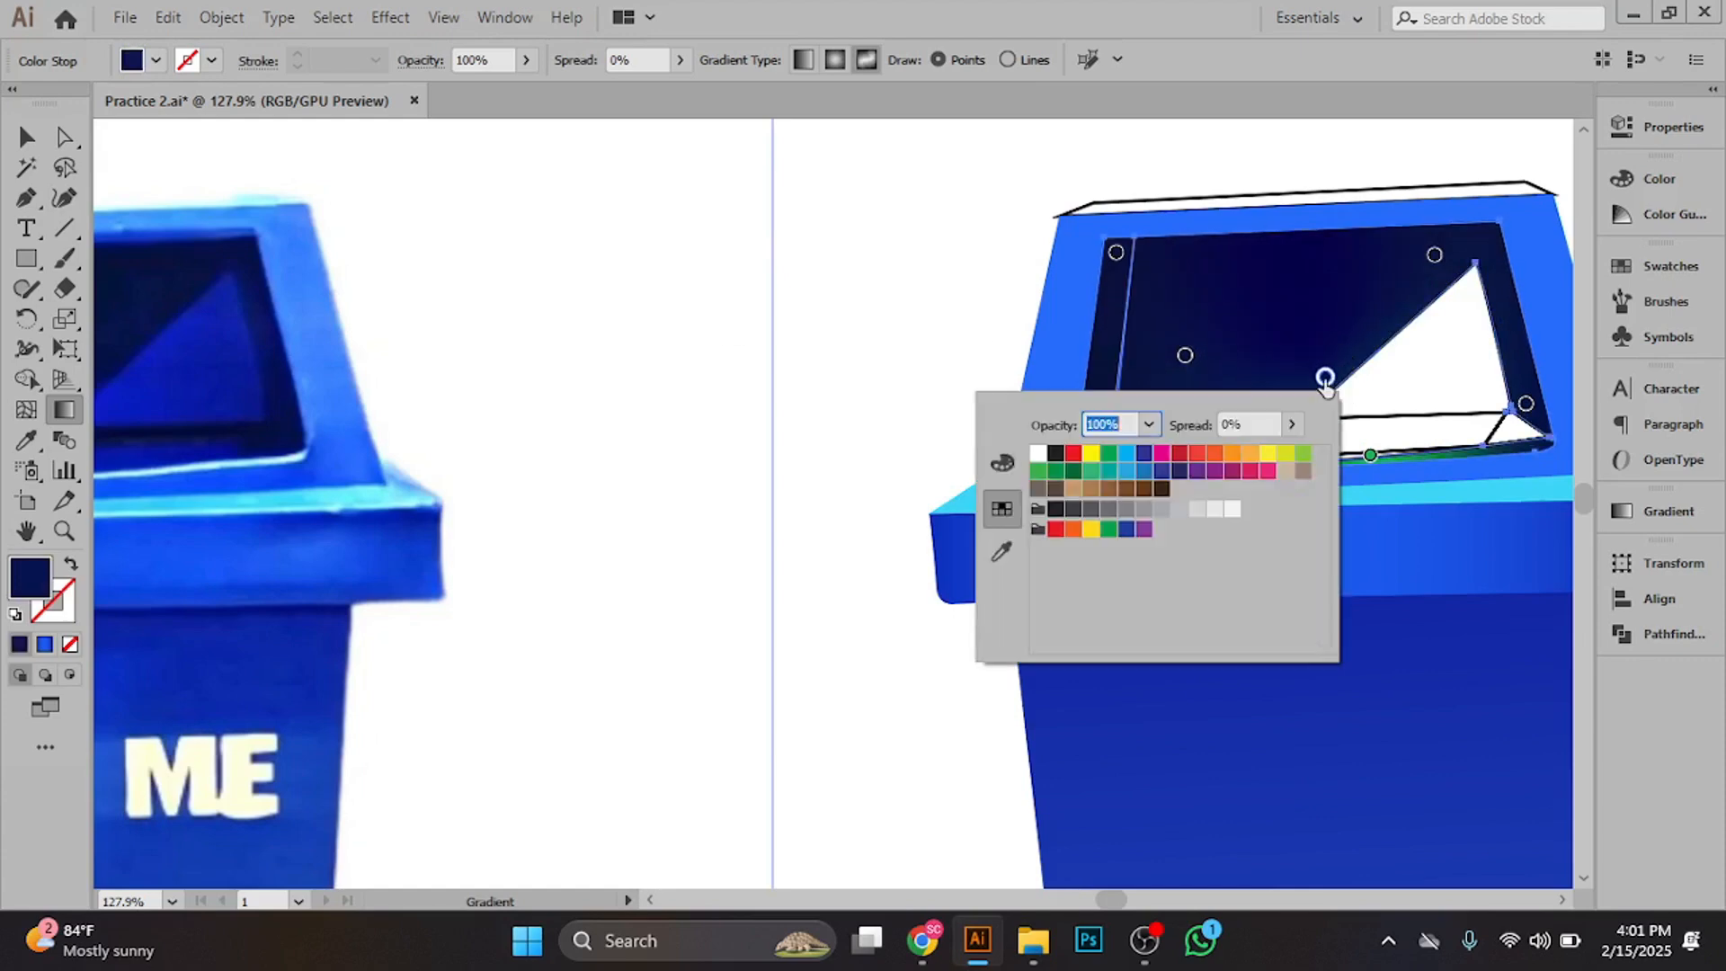
click(1003, 464)
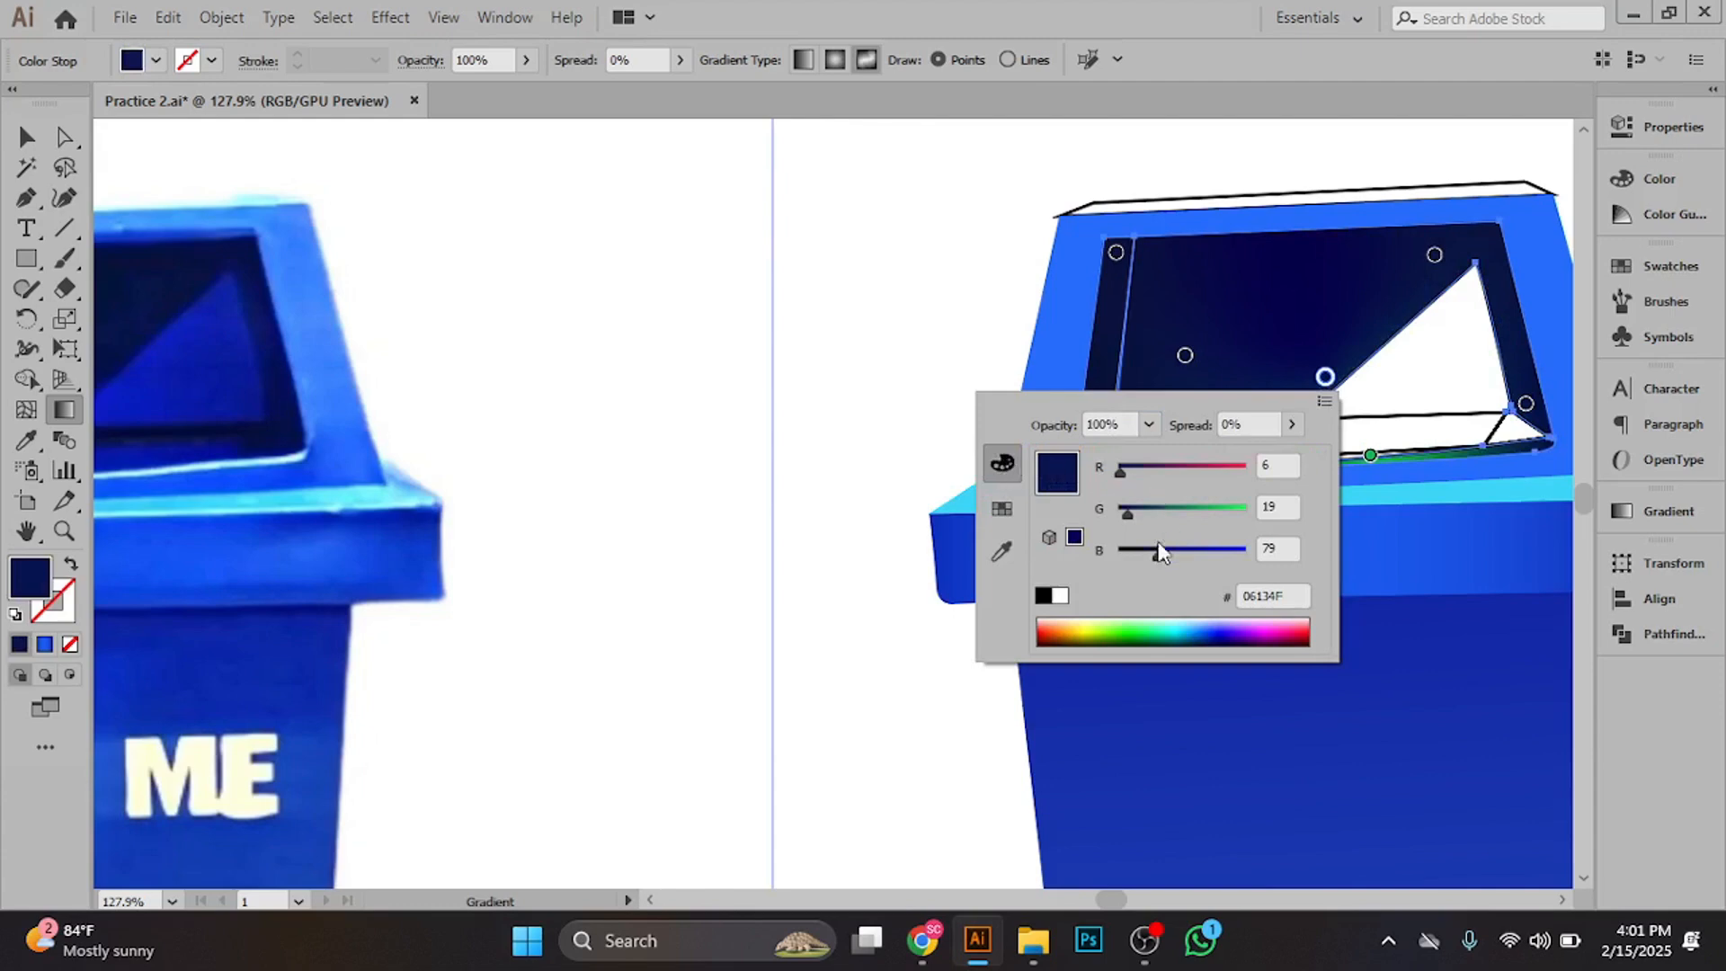
drag(1157, 554, 1174, 552)
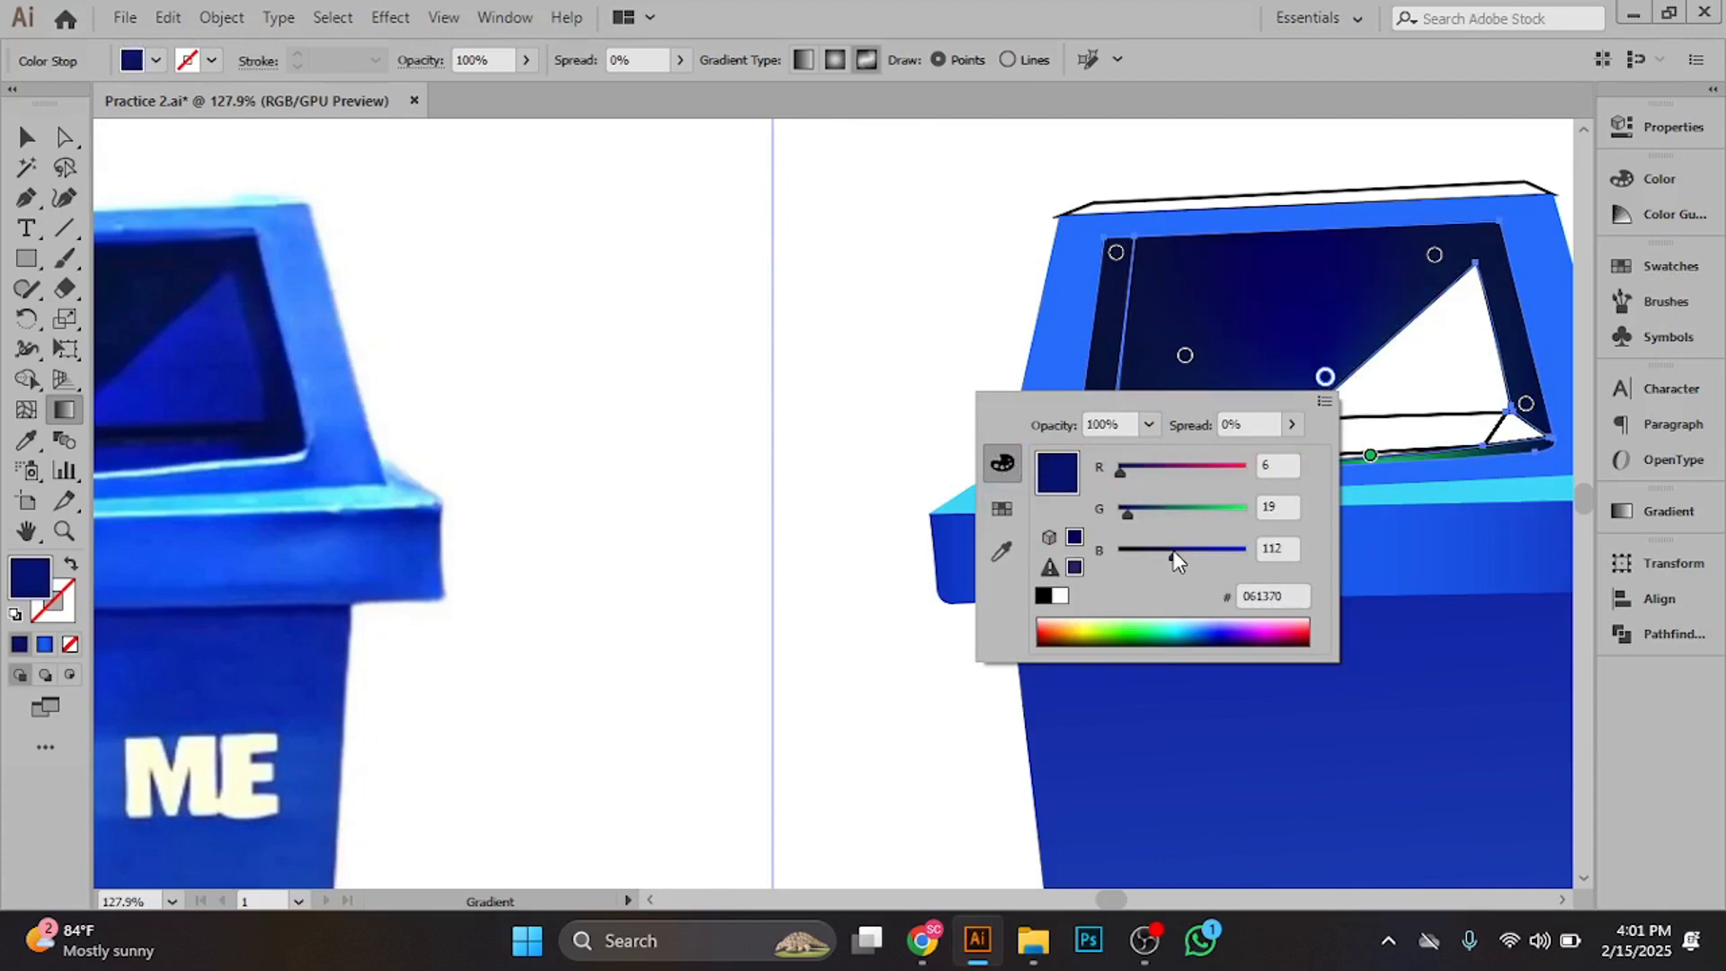
- Nudge the upper-right and left-half colour stops toward the centre and lower the left-half stop's blue value to 44
click(1429, 256)
drag(1433, 254, 1404, 271)
drag(1185, 355, 1205, 346)
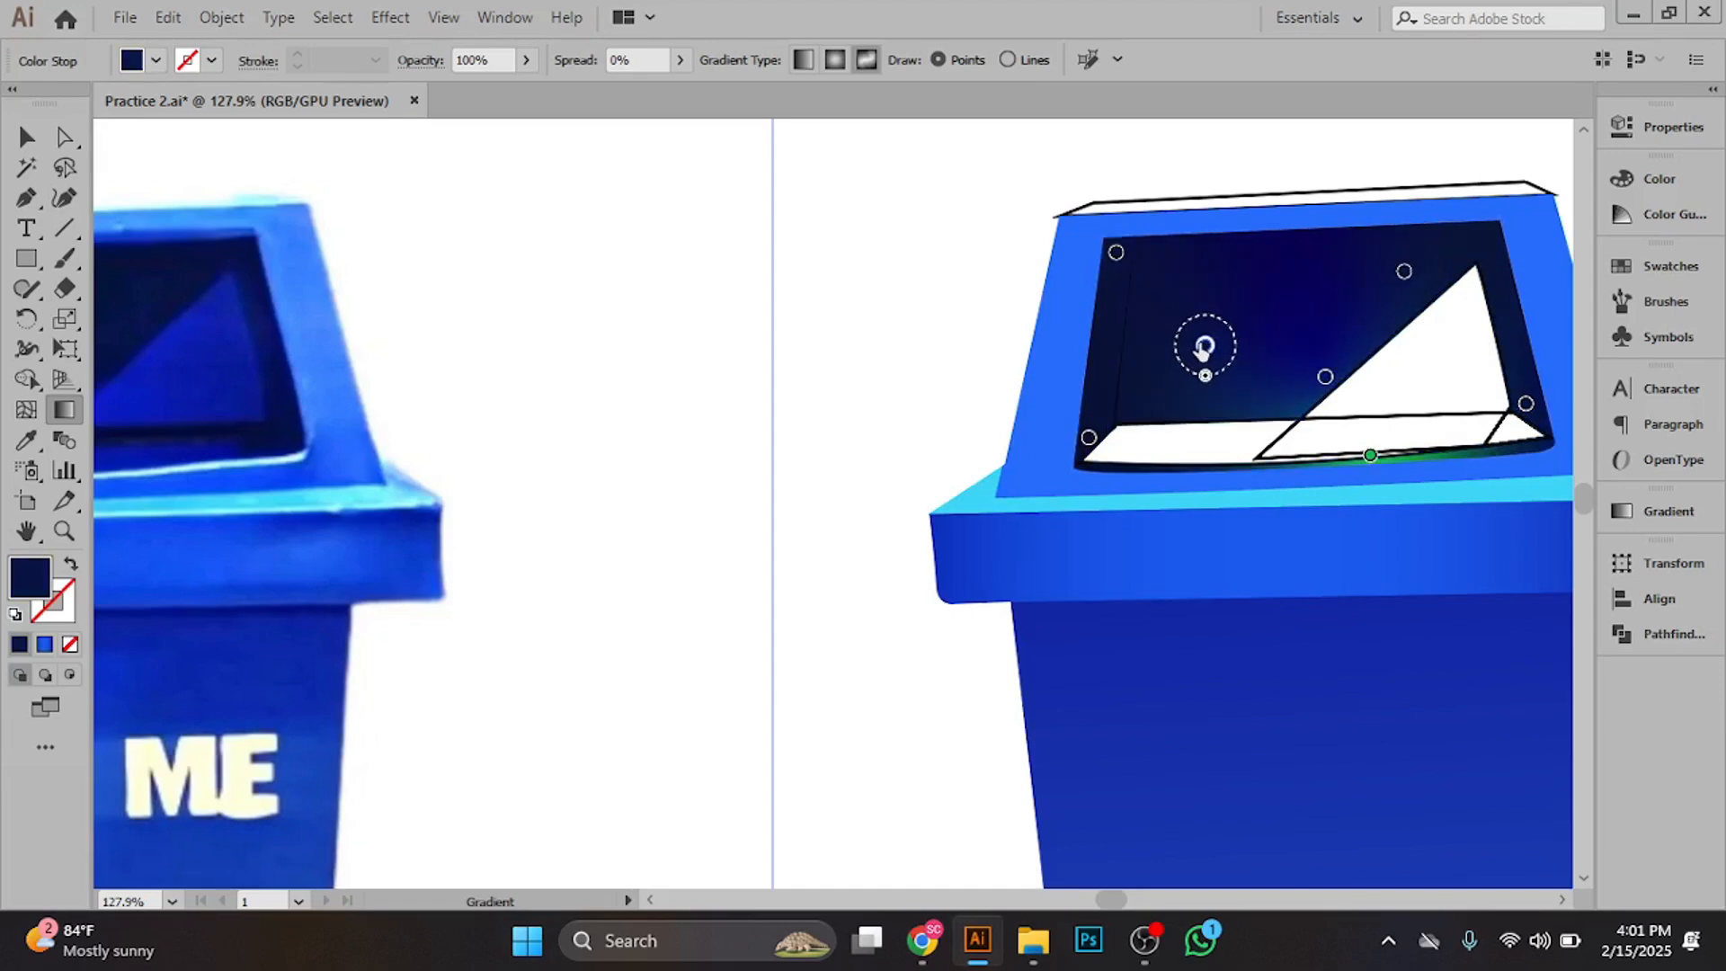
double_click(1205, 346)
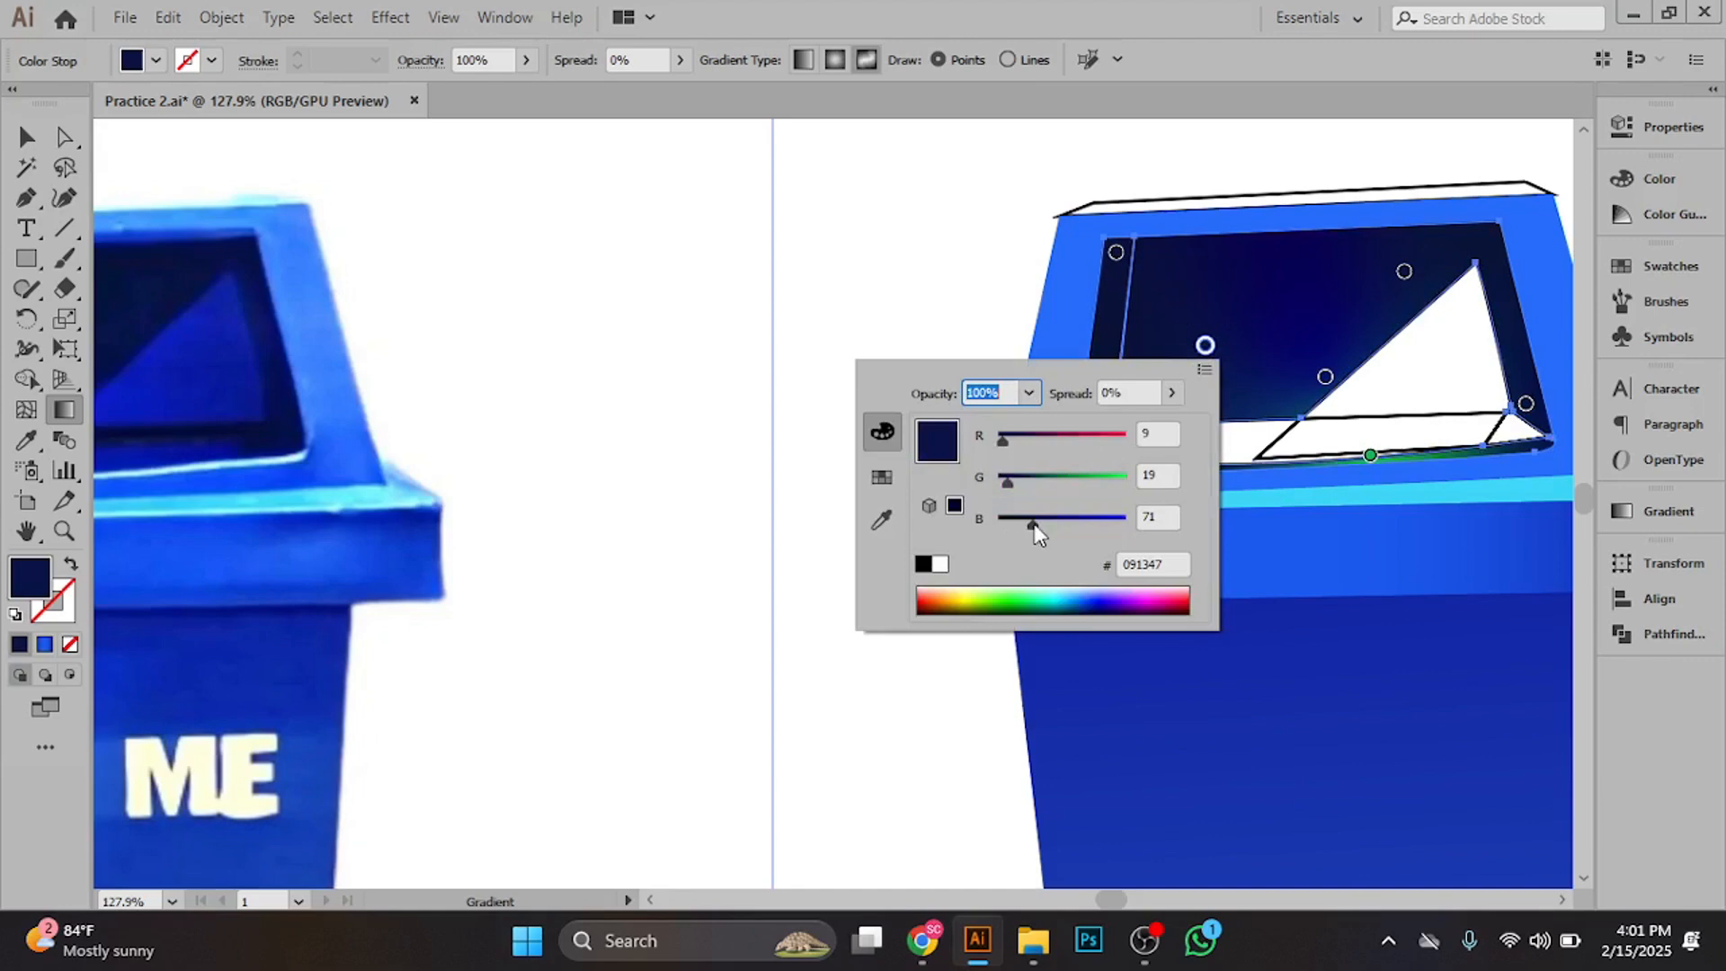
drag(1034, 524, 1024, 529)
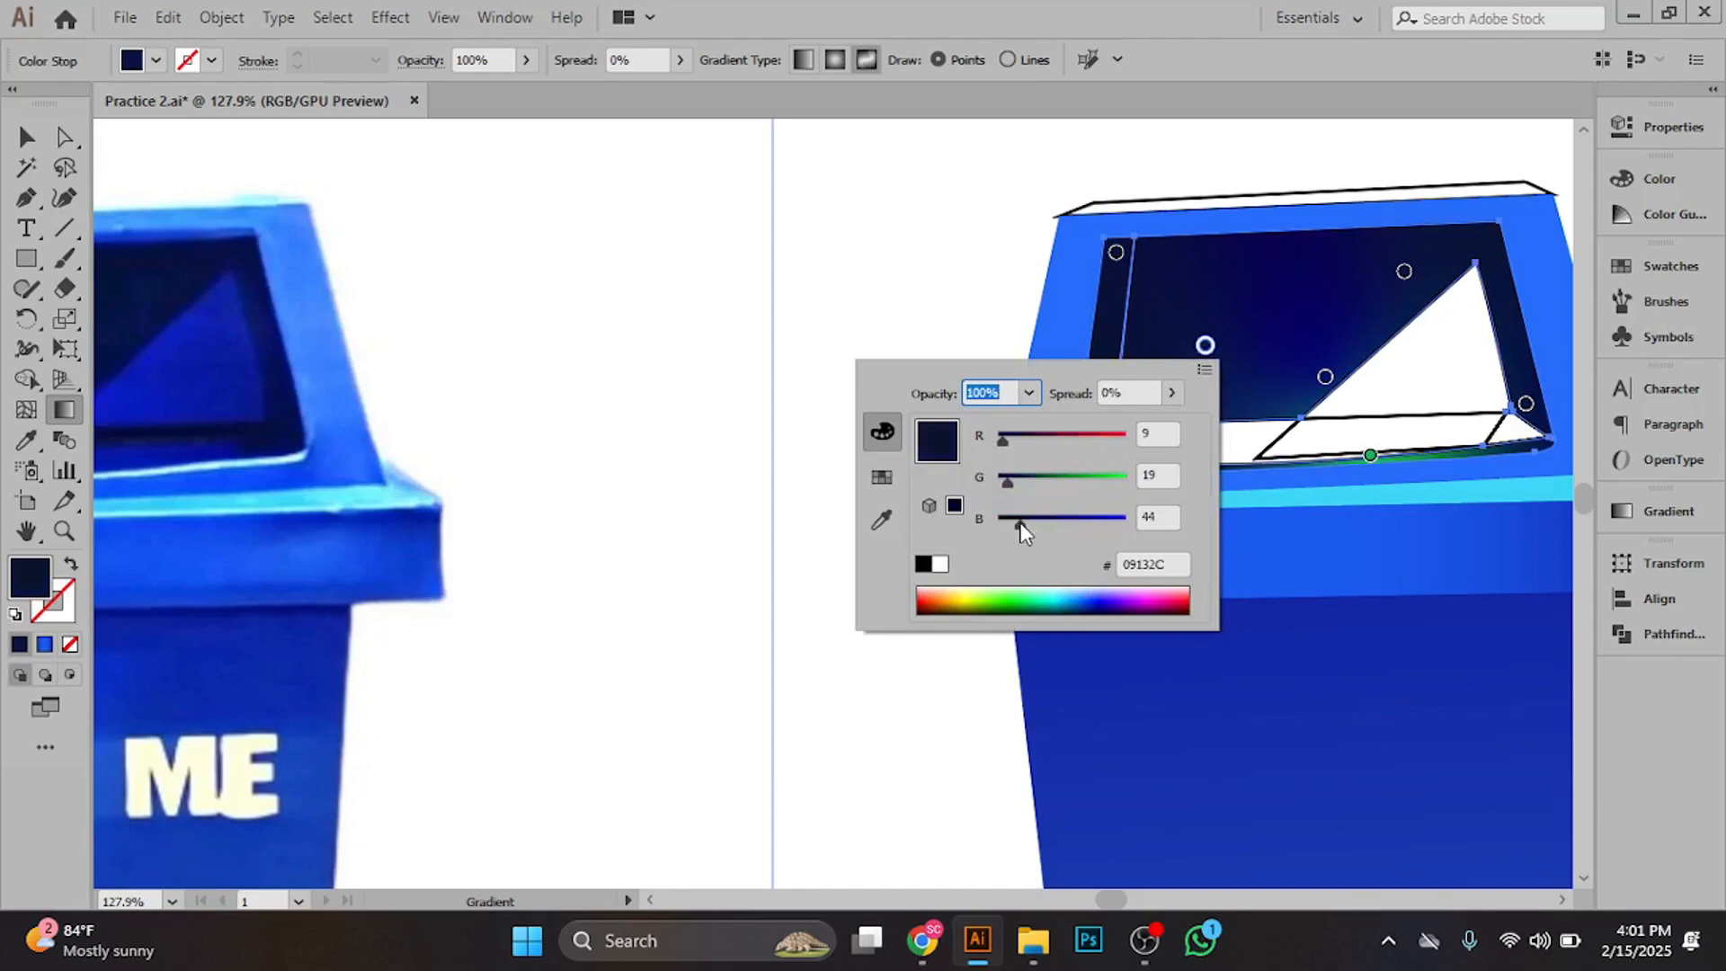
- Nudge the left-half colour stop slightly outward, finish editing the opening's gradient and deselect the shape
click(1209, 346)
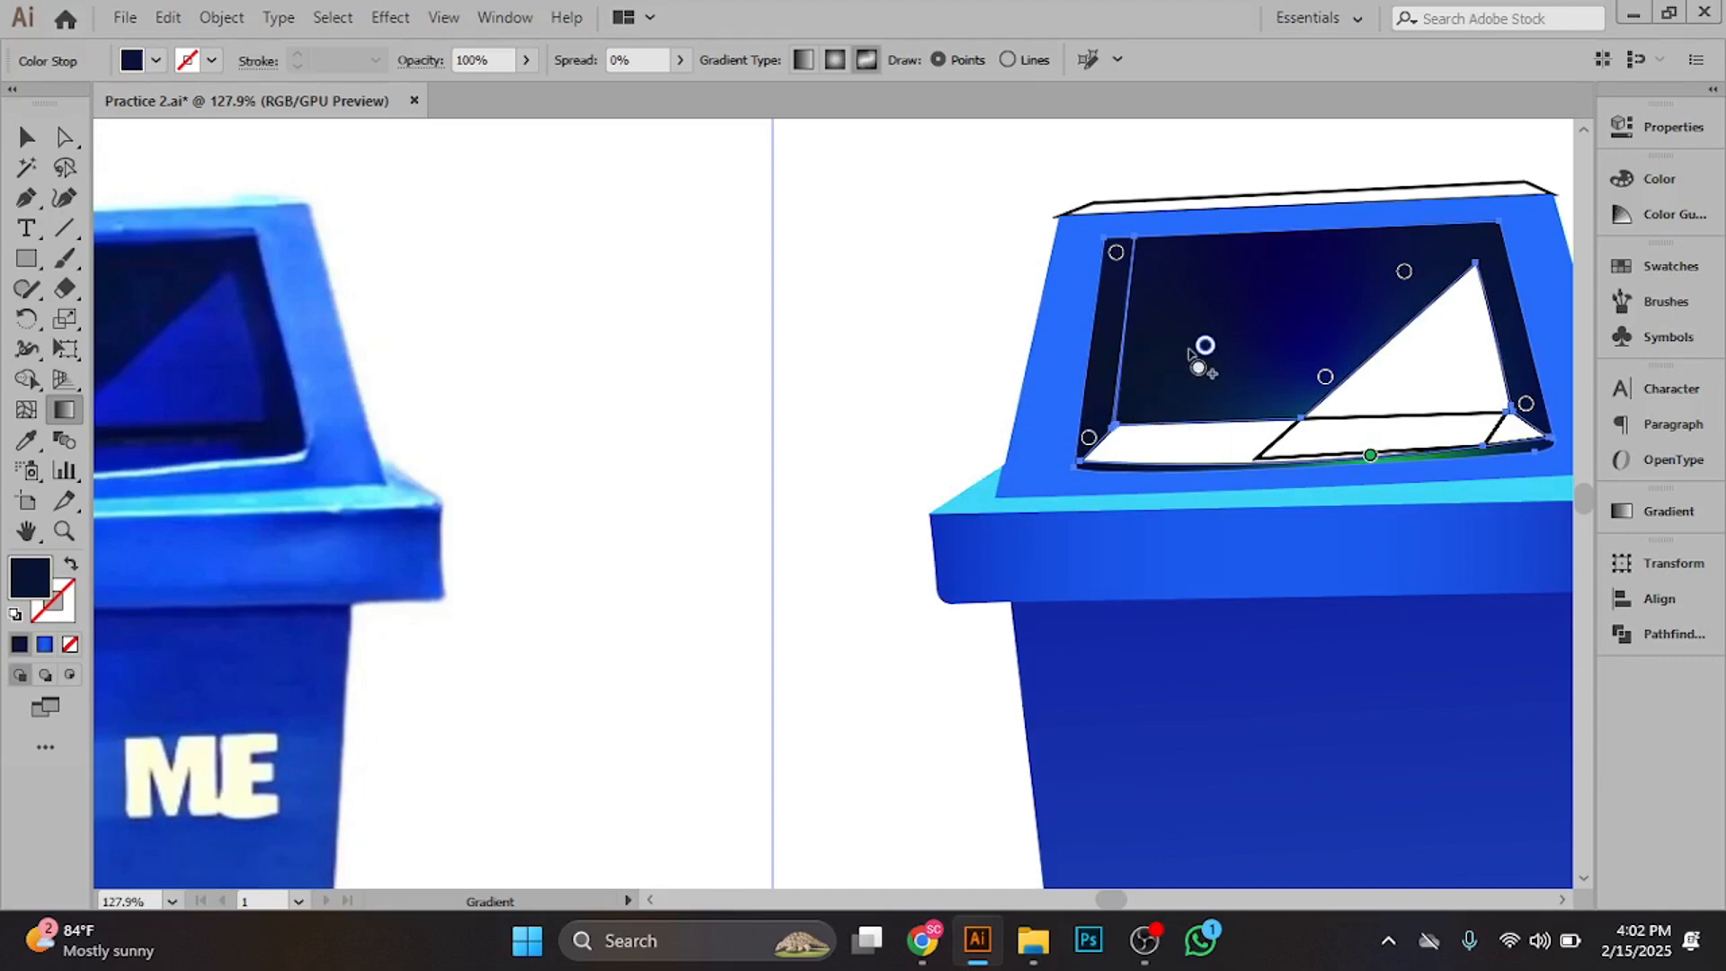
drag(1206, 346, 1203, 346)
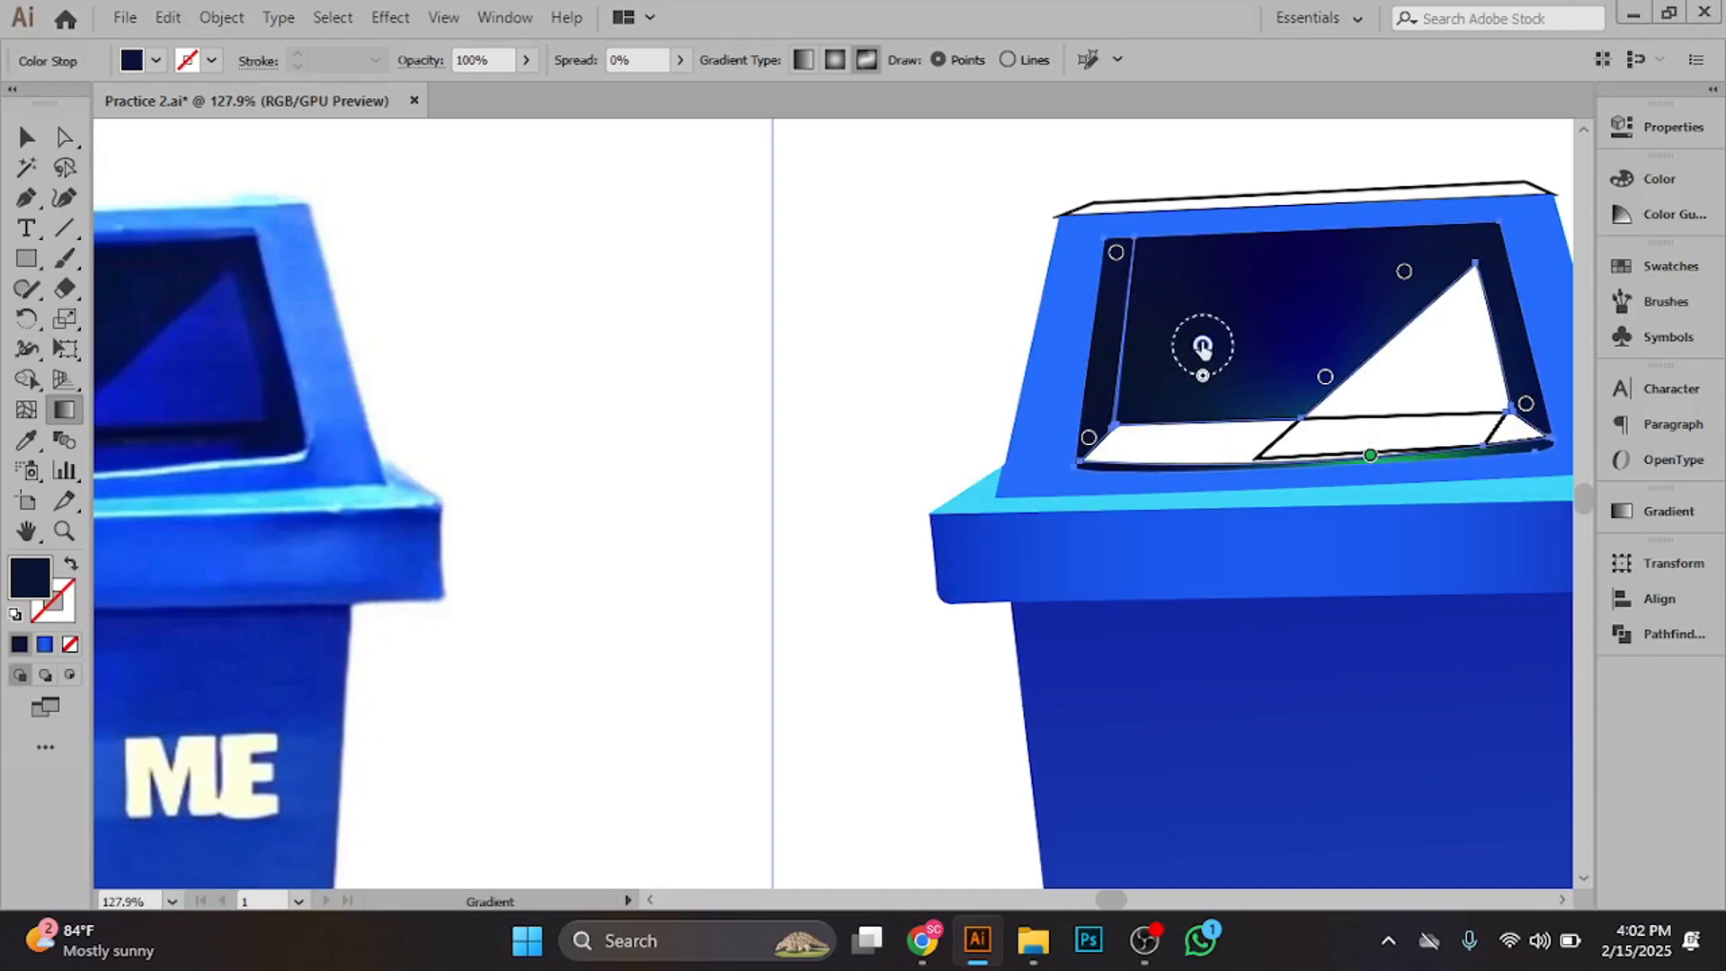
click(1338, 317)
key(Delete)
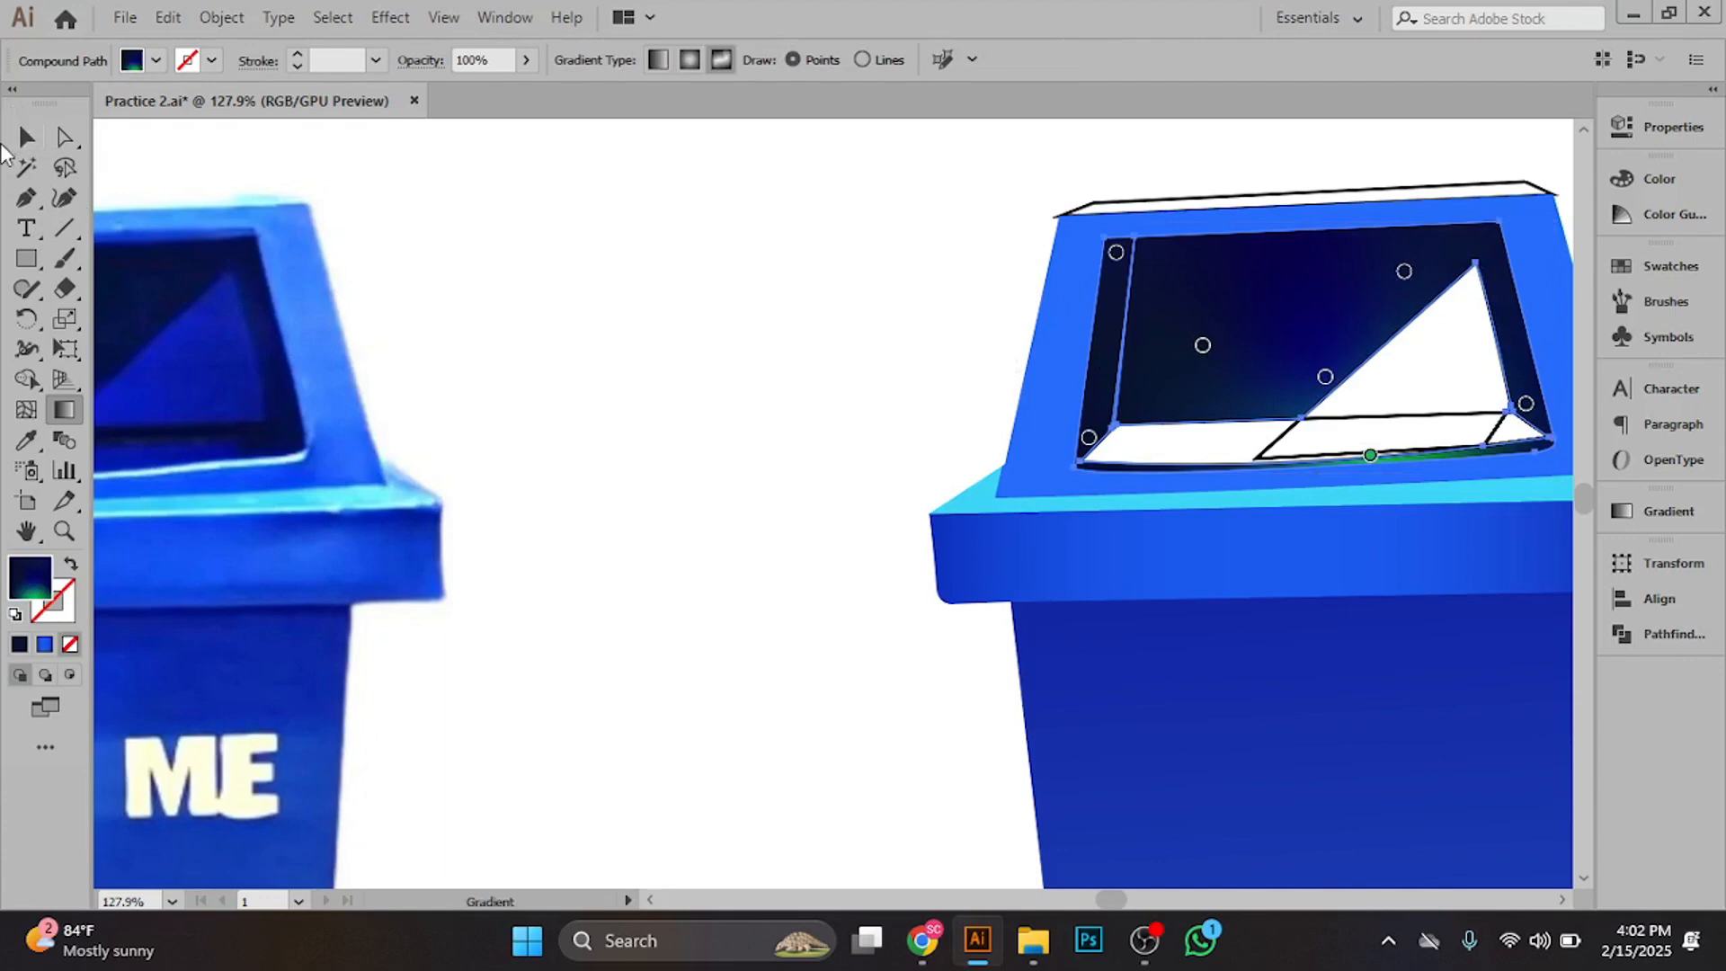
click(26, 137)
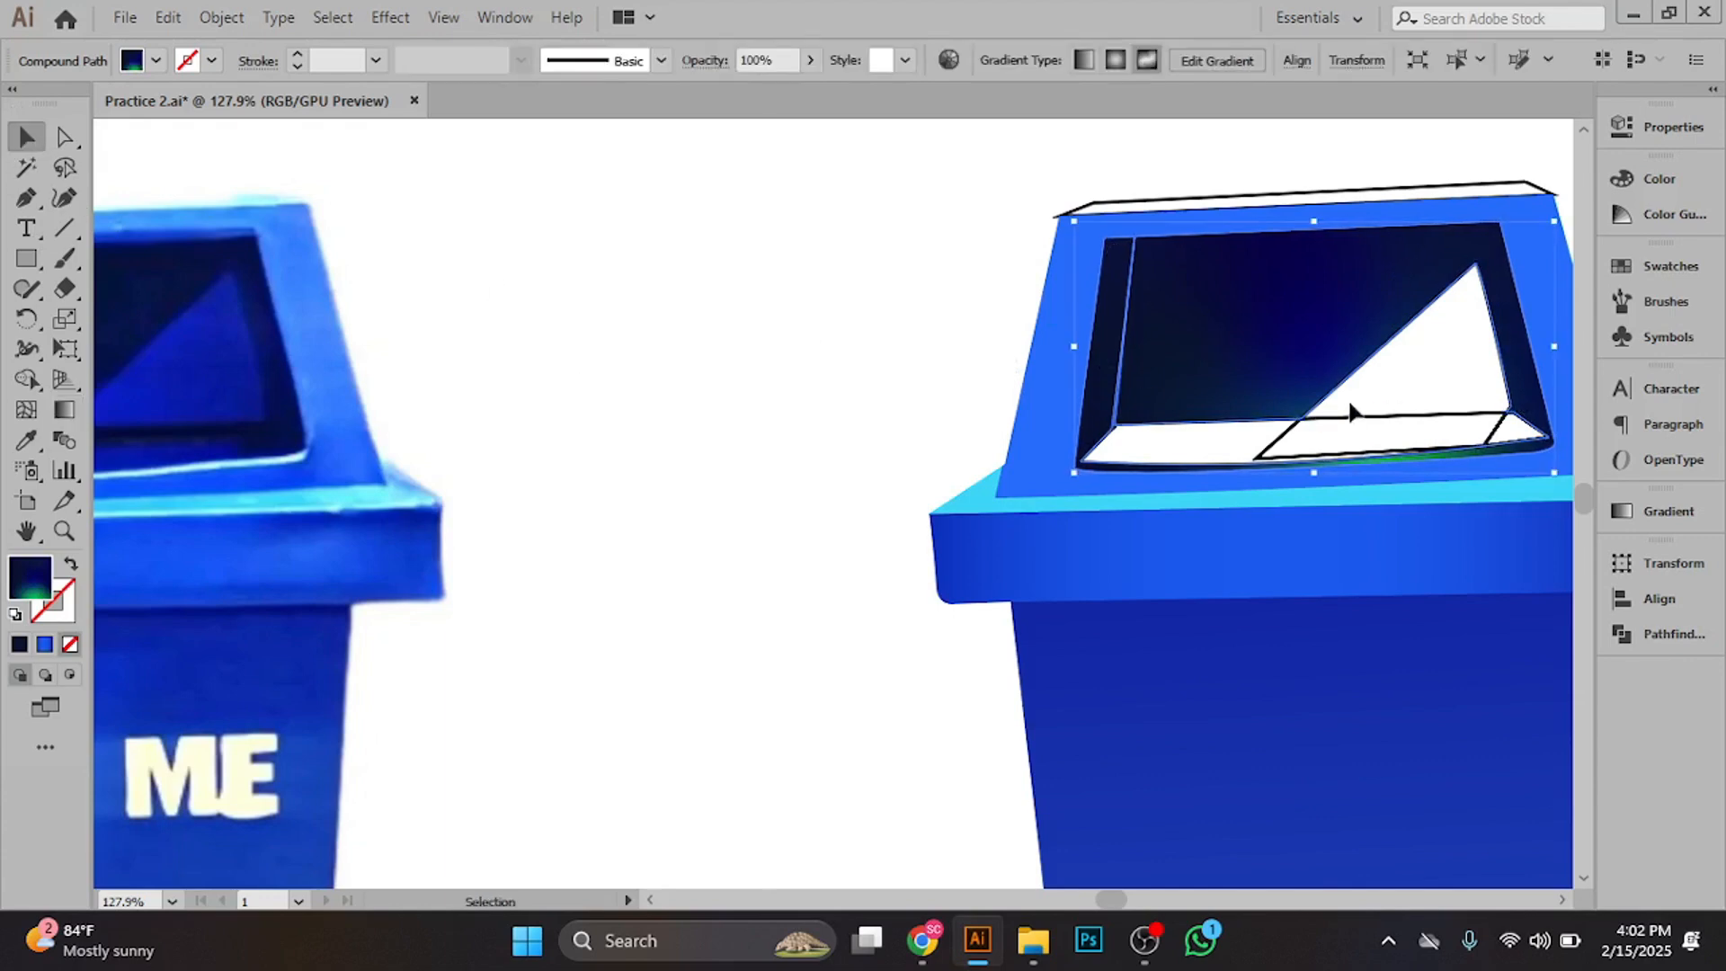
drag(648, 416, 873, 438)
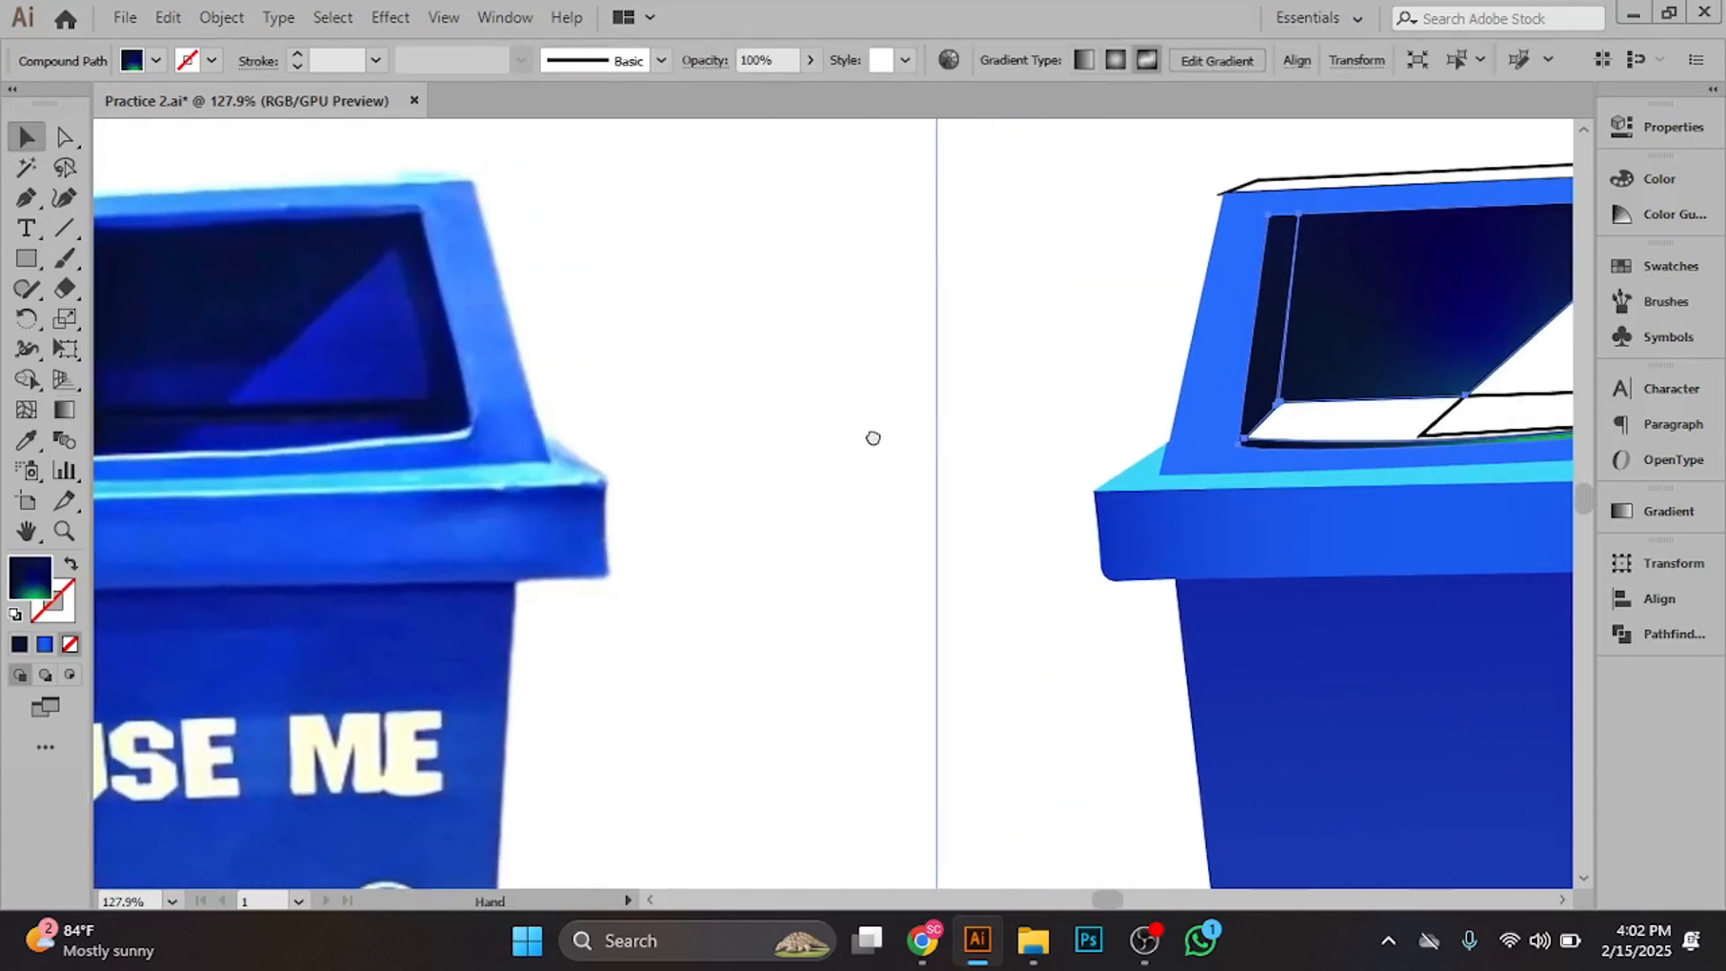
click(1010, 462)
- Fill the thin top face of the traced lid with light cyan sampled from the photo's upper rim
drag(1079, 455, 1189, 370)
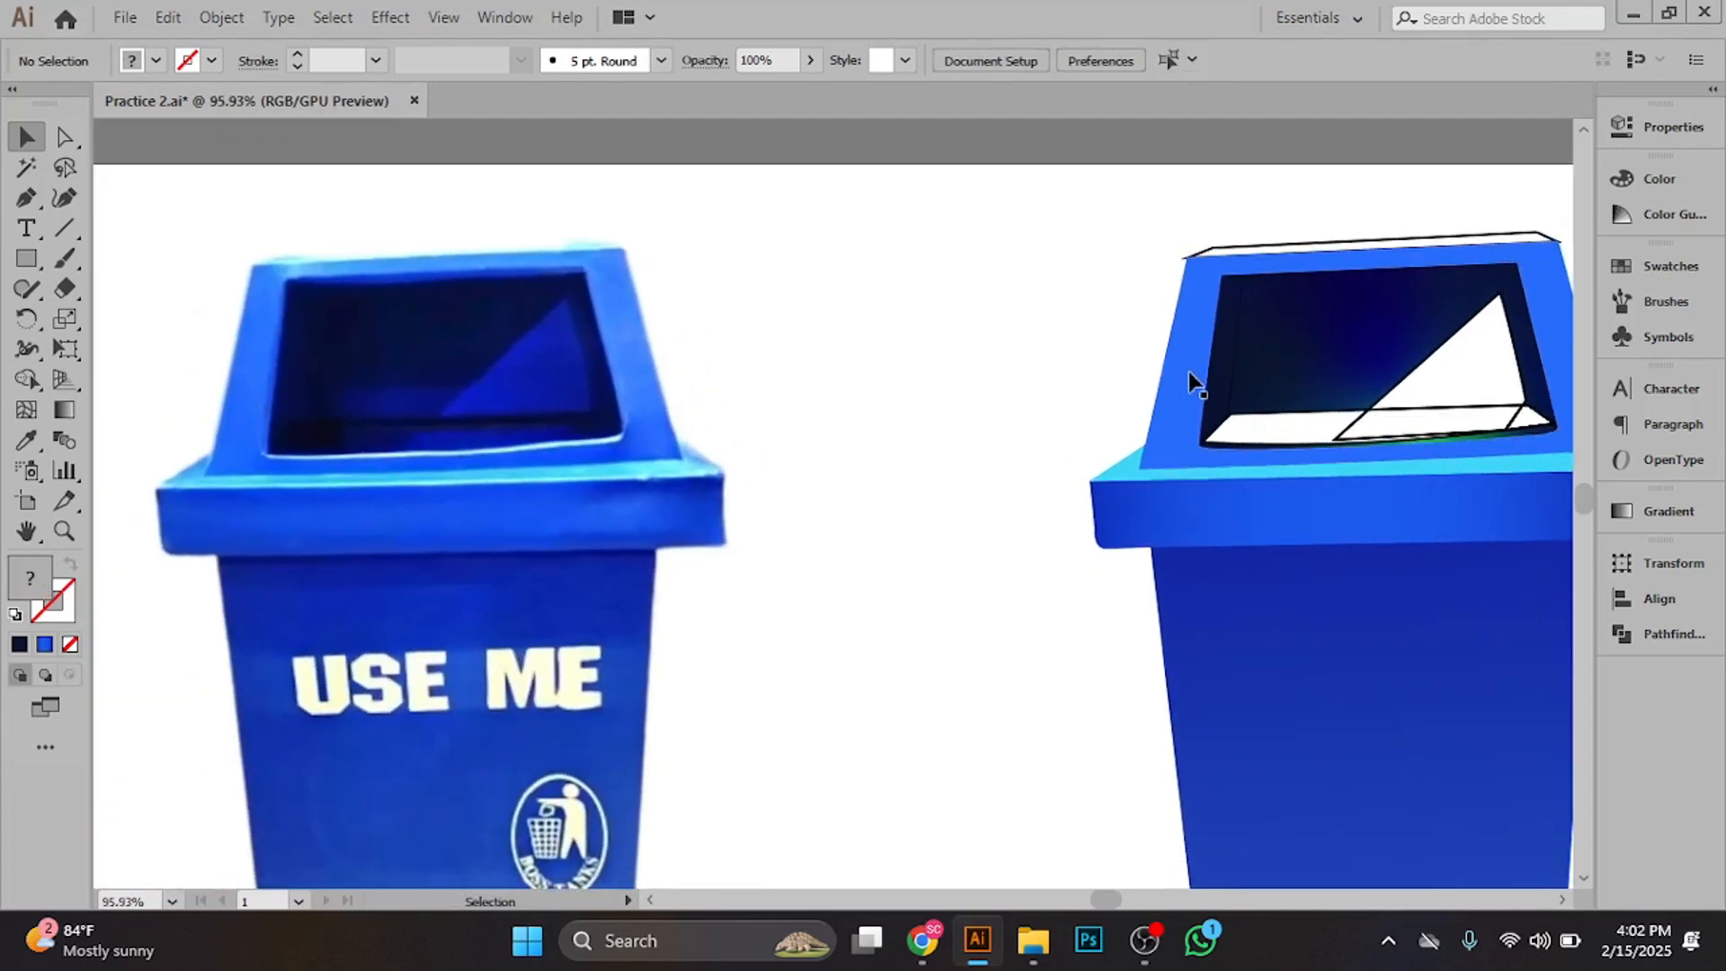
click(1338, 250)
key(i)
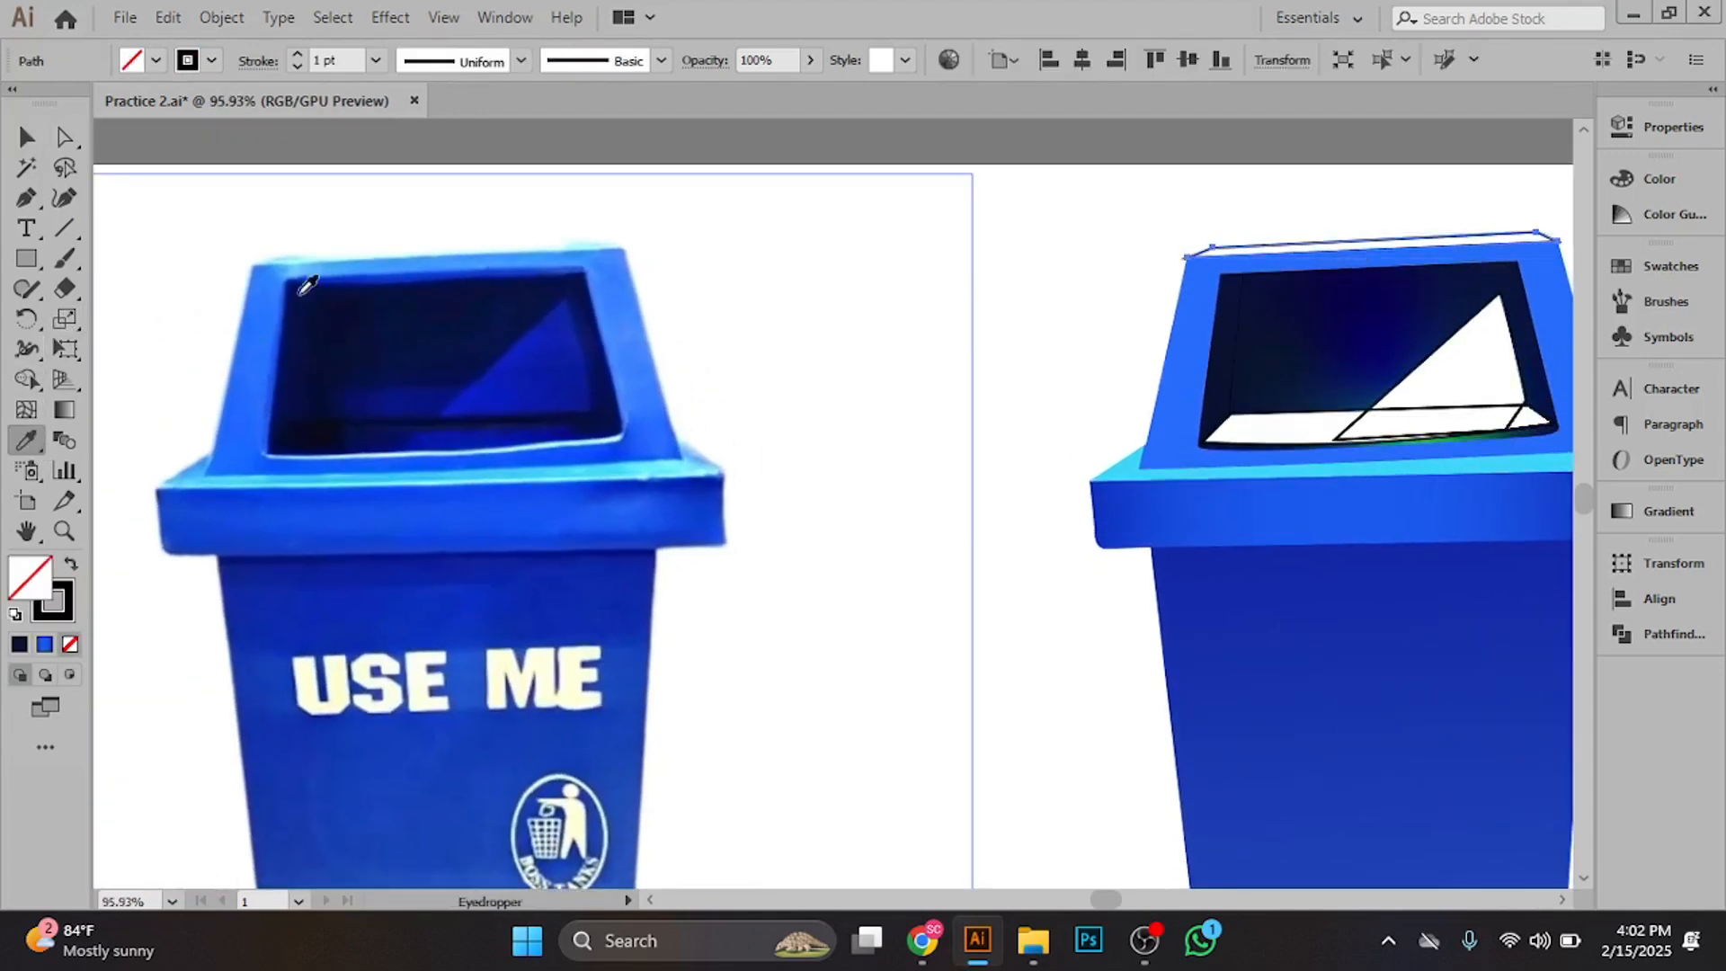
click(285, 257)
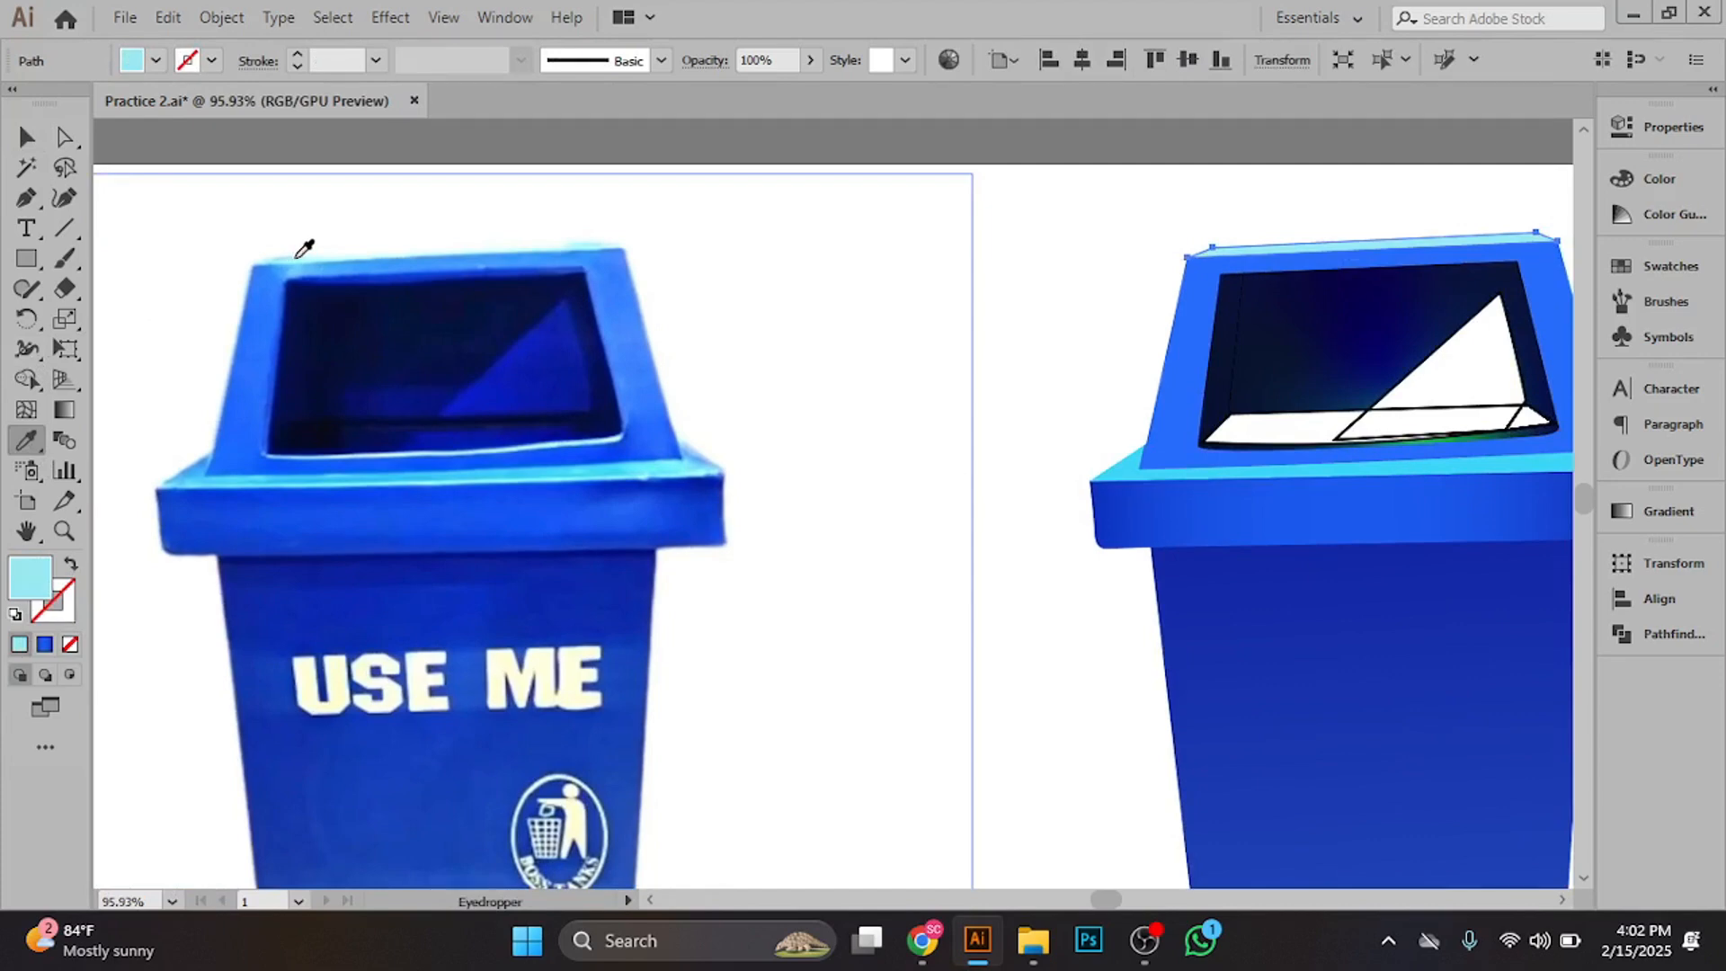
click(25, 137)
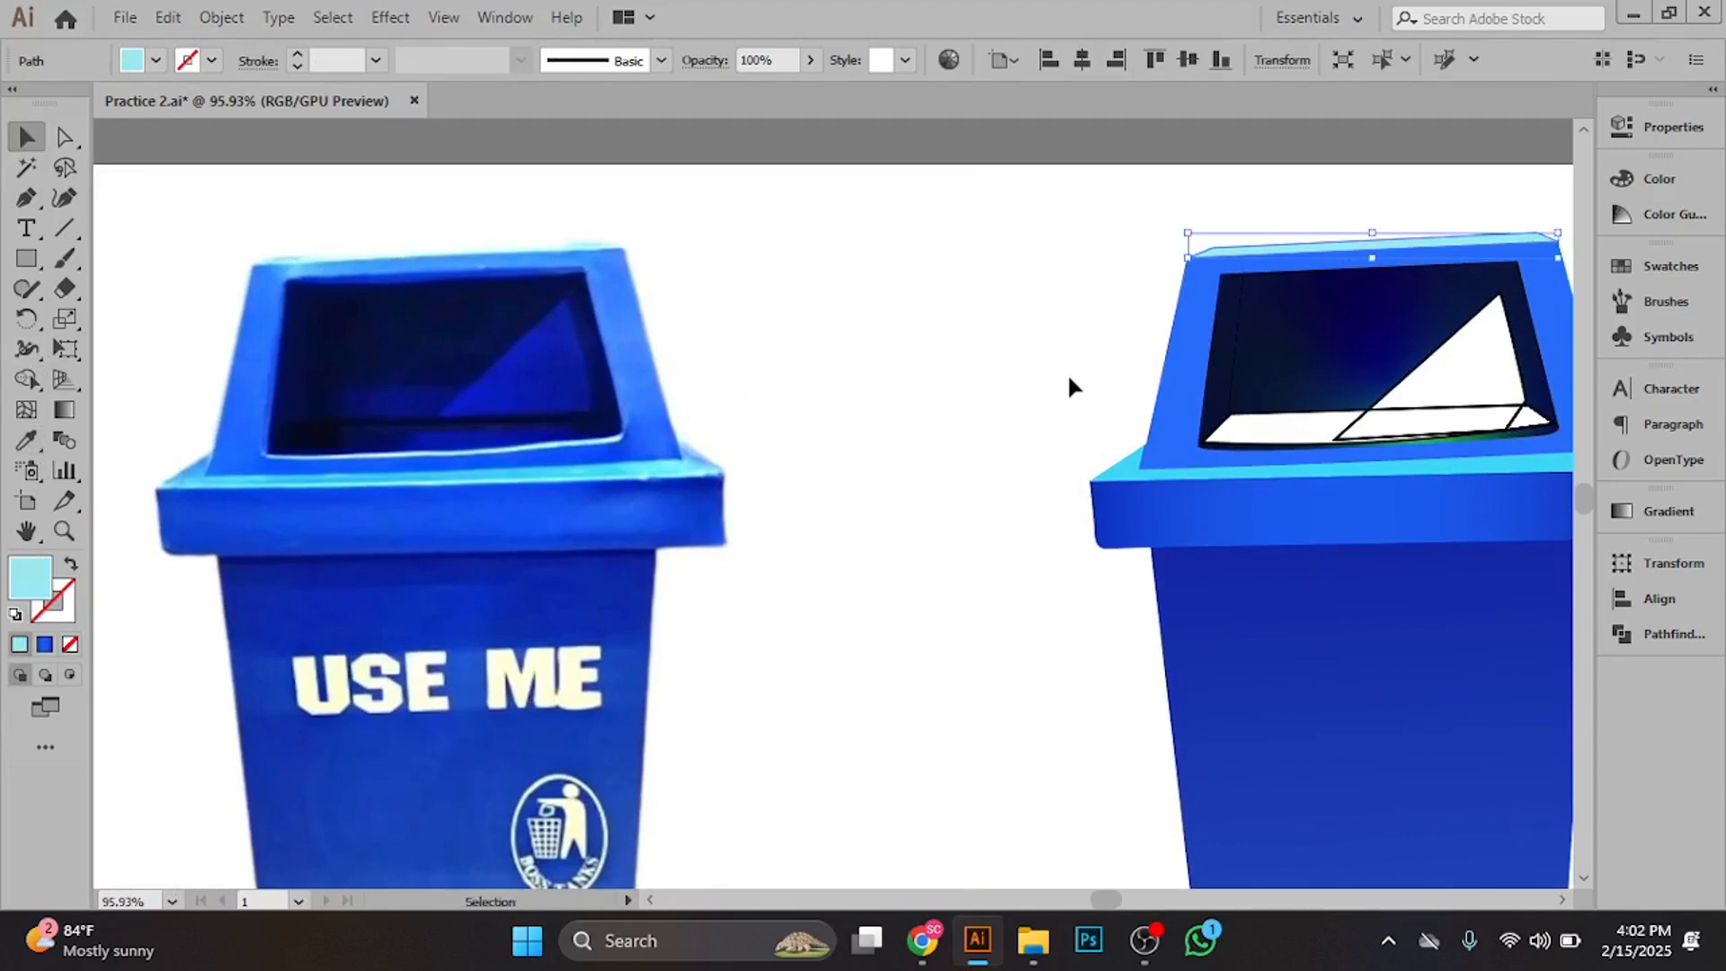
- Fill the left section of the floor strip inside the opening with dark navy sampled from the photo, then deselect it
drag(1071, 384, 985, 357)
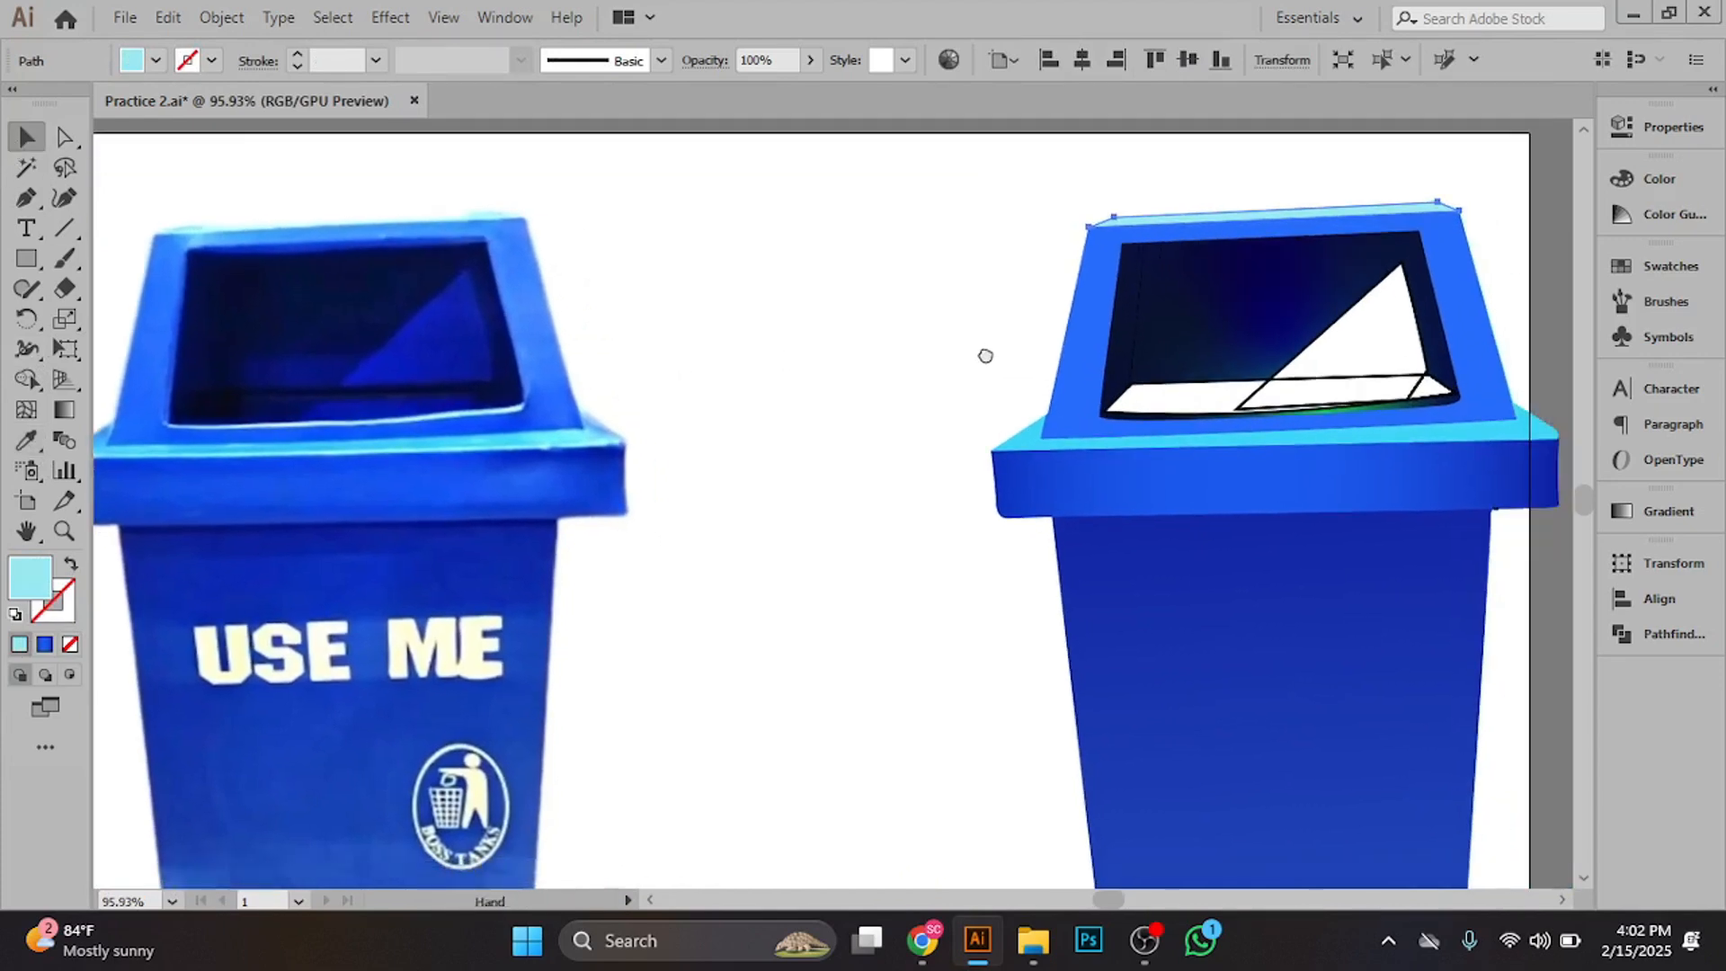
click(1151, 391)
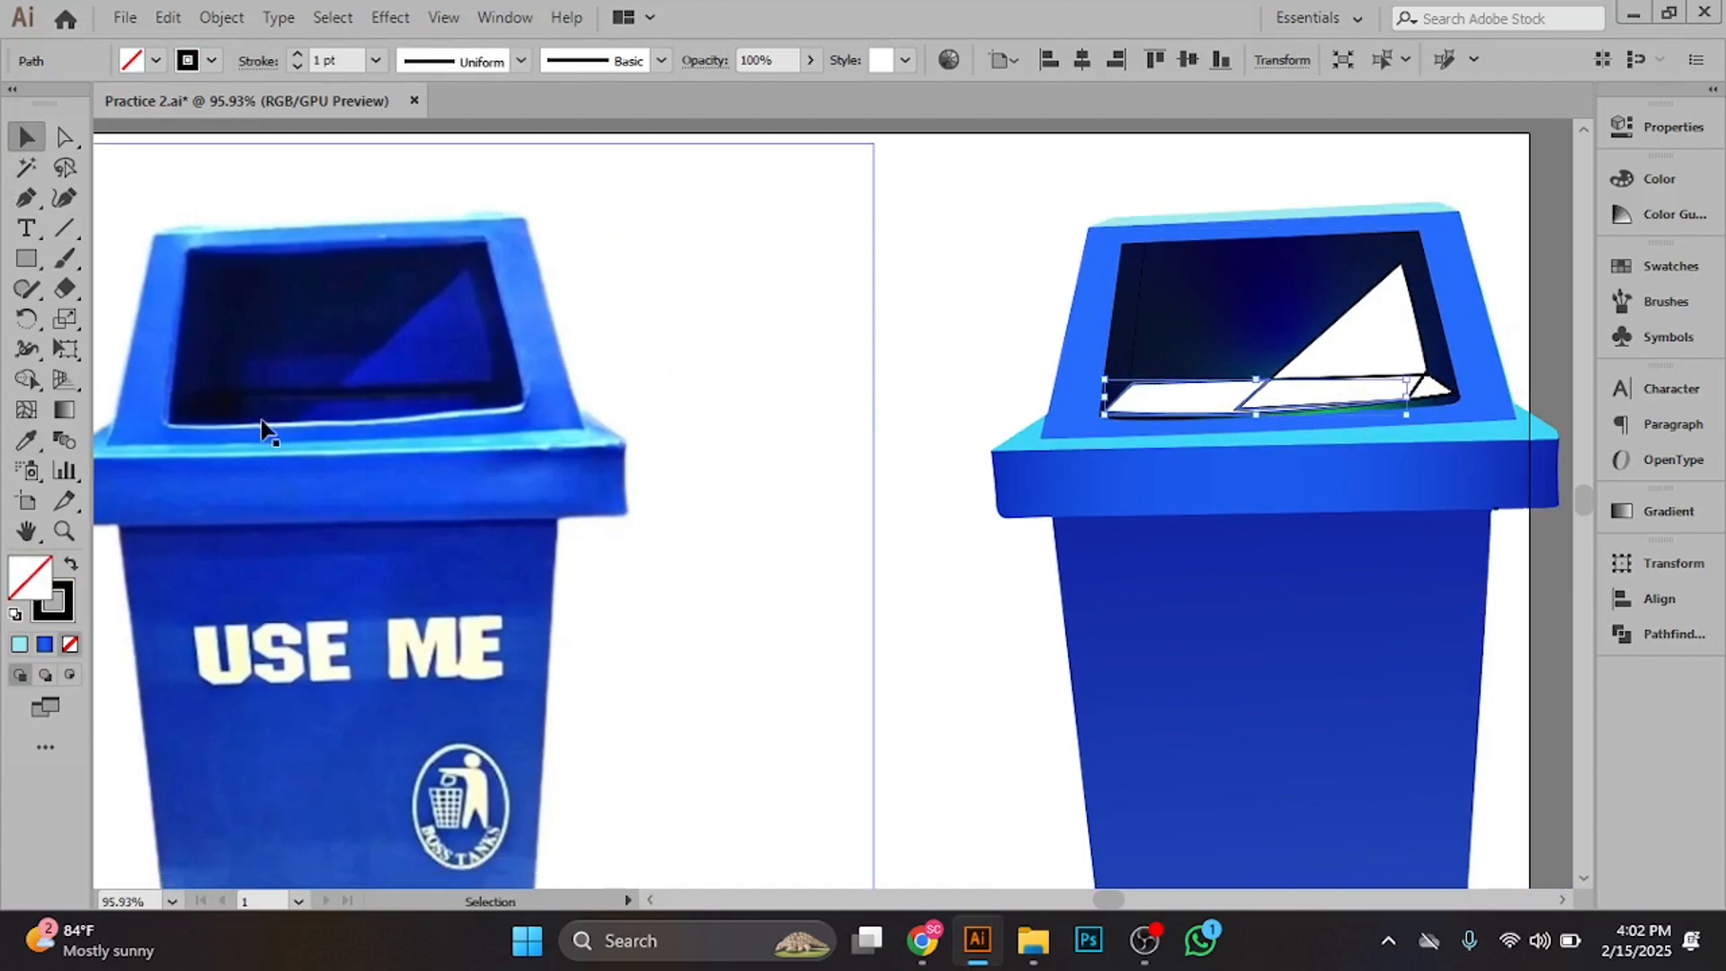
click(25, 439)
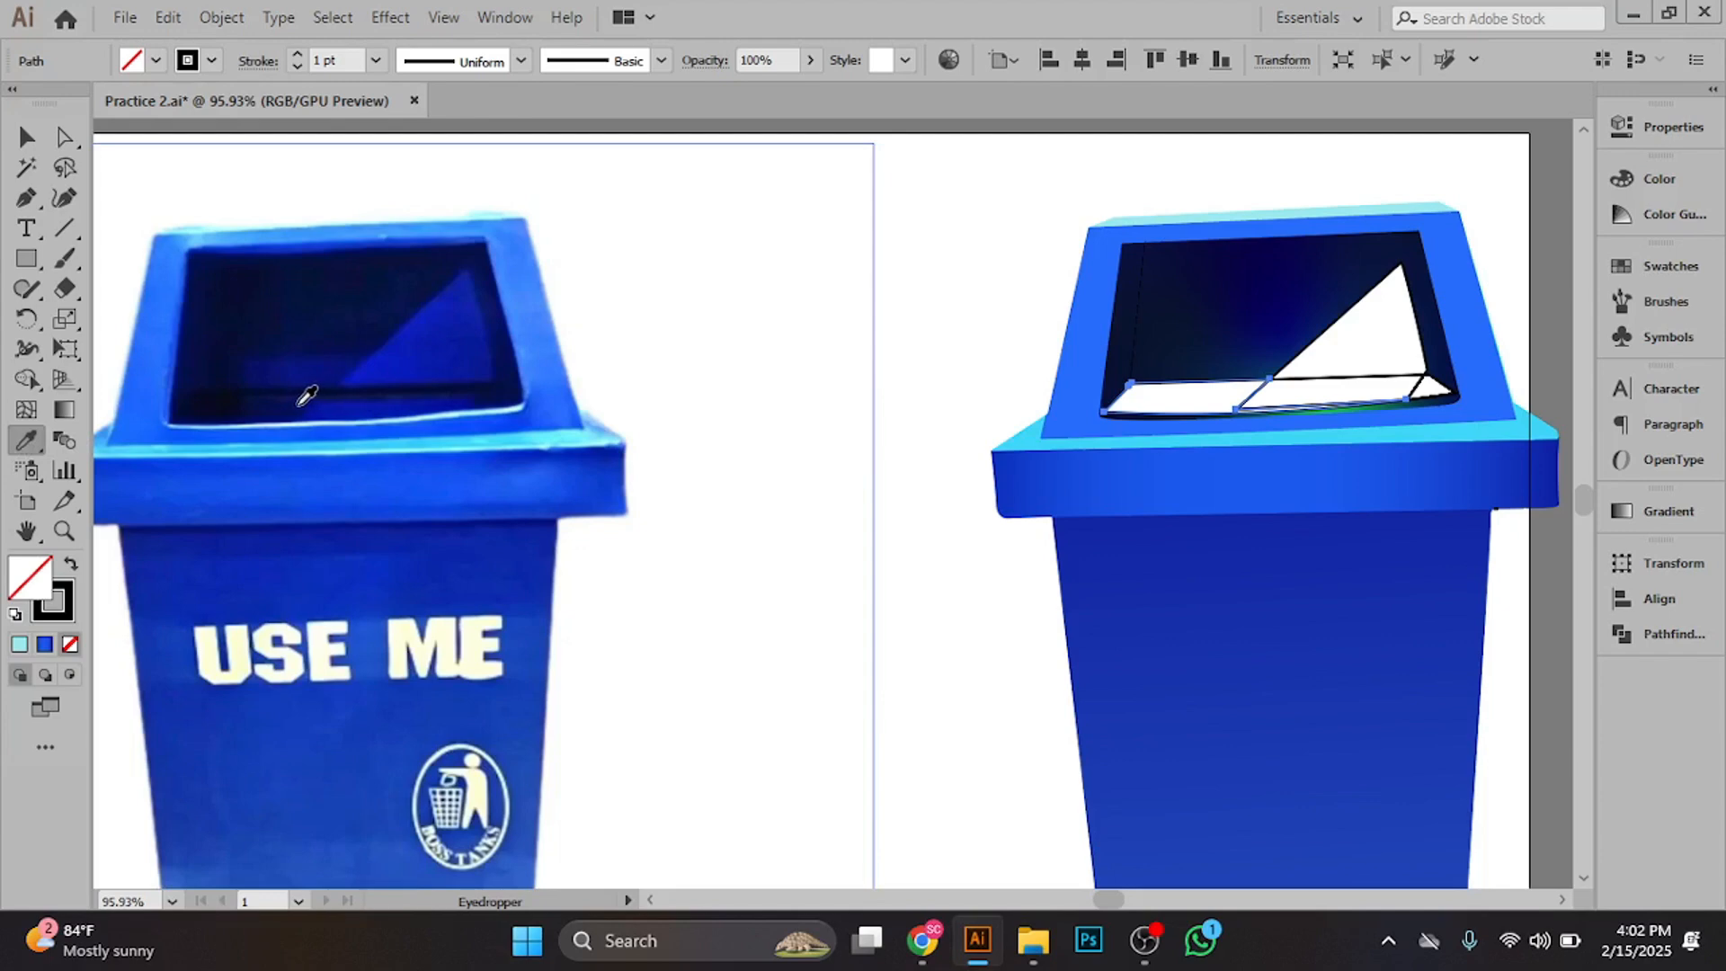
click(307, 397)
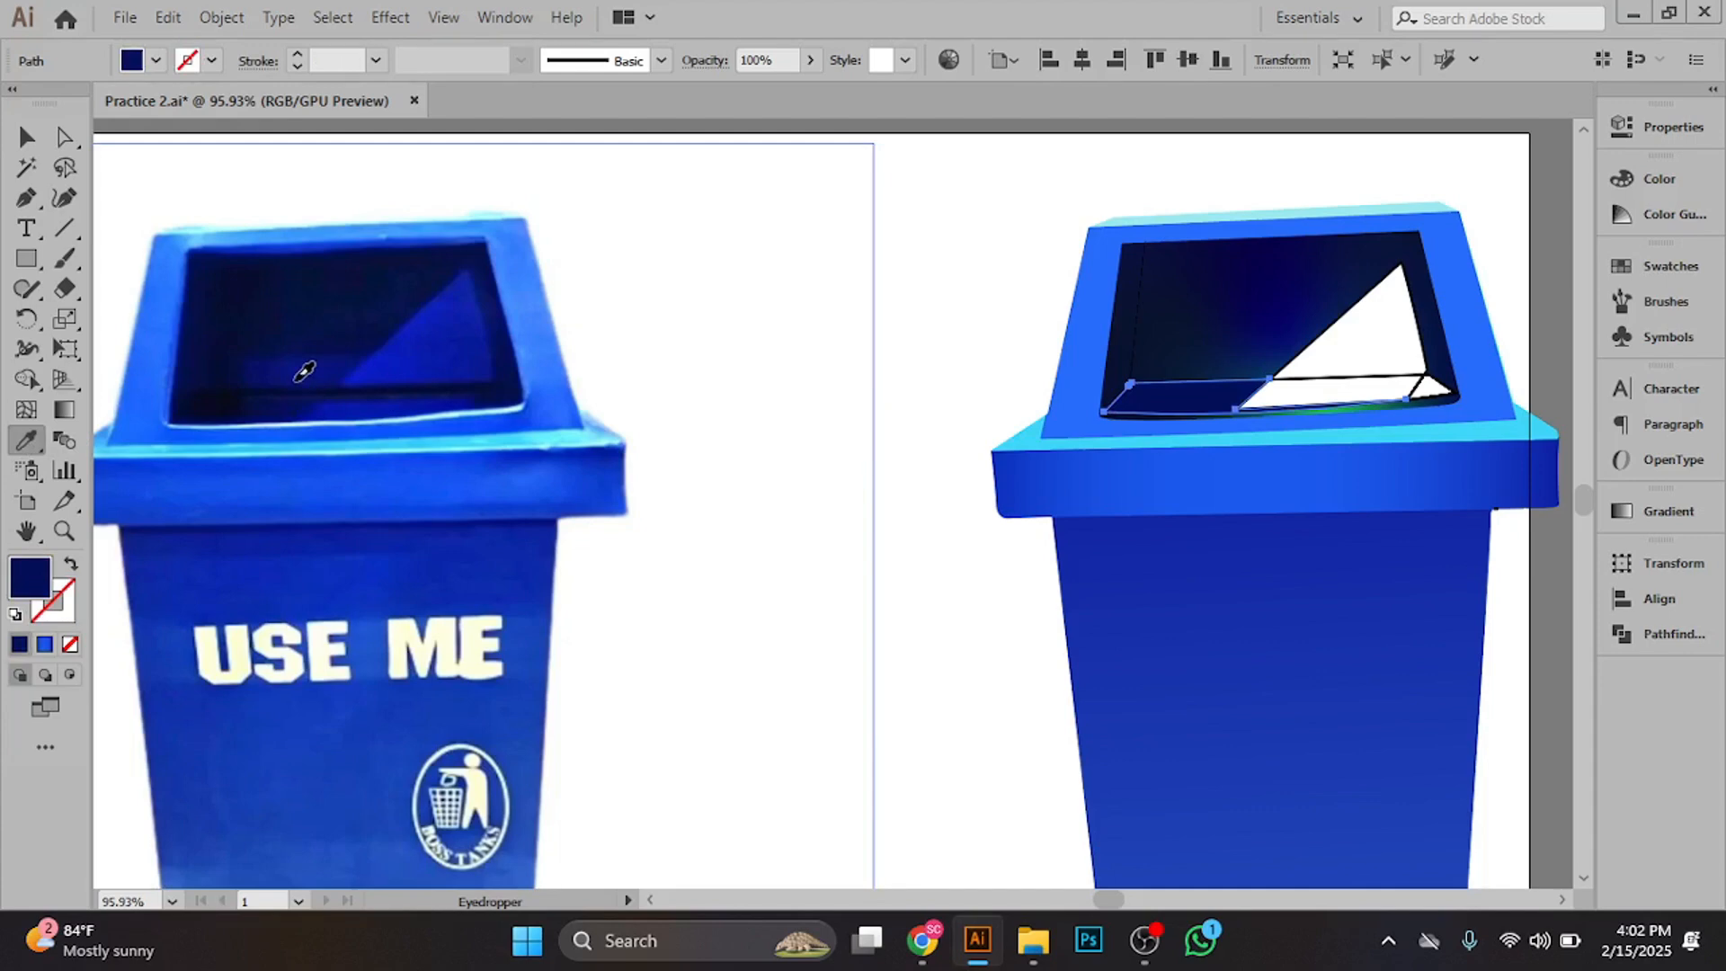
click(27, 136)
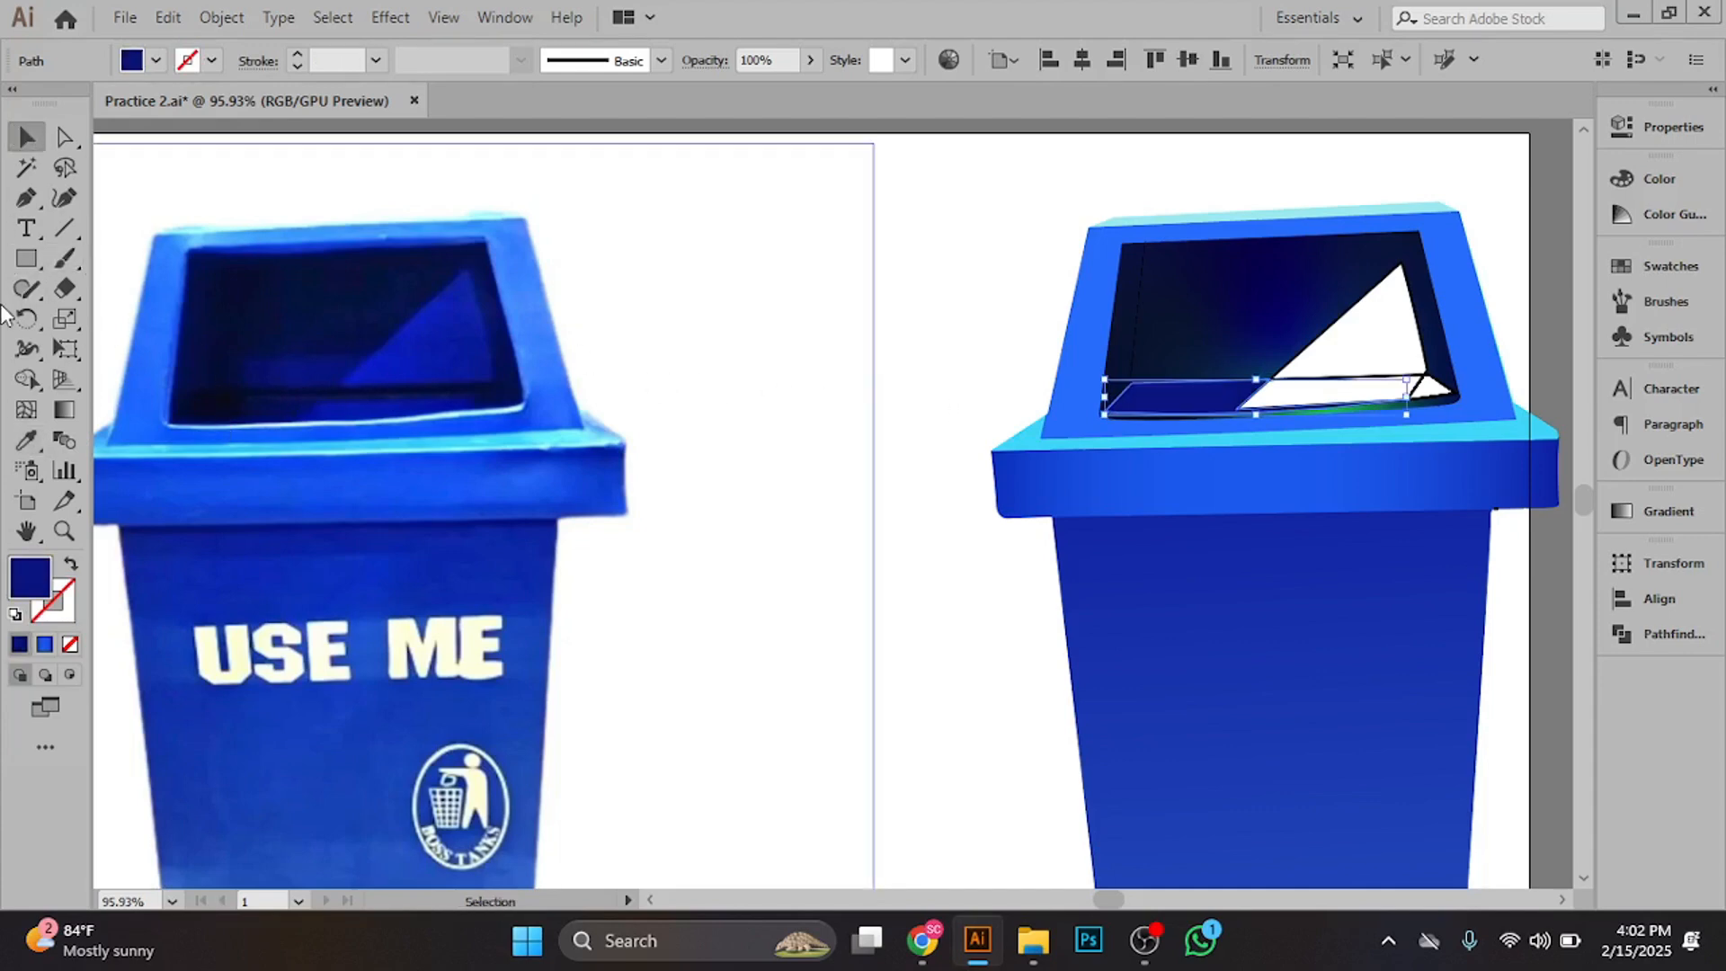
click(26, 440)
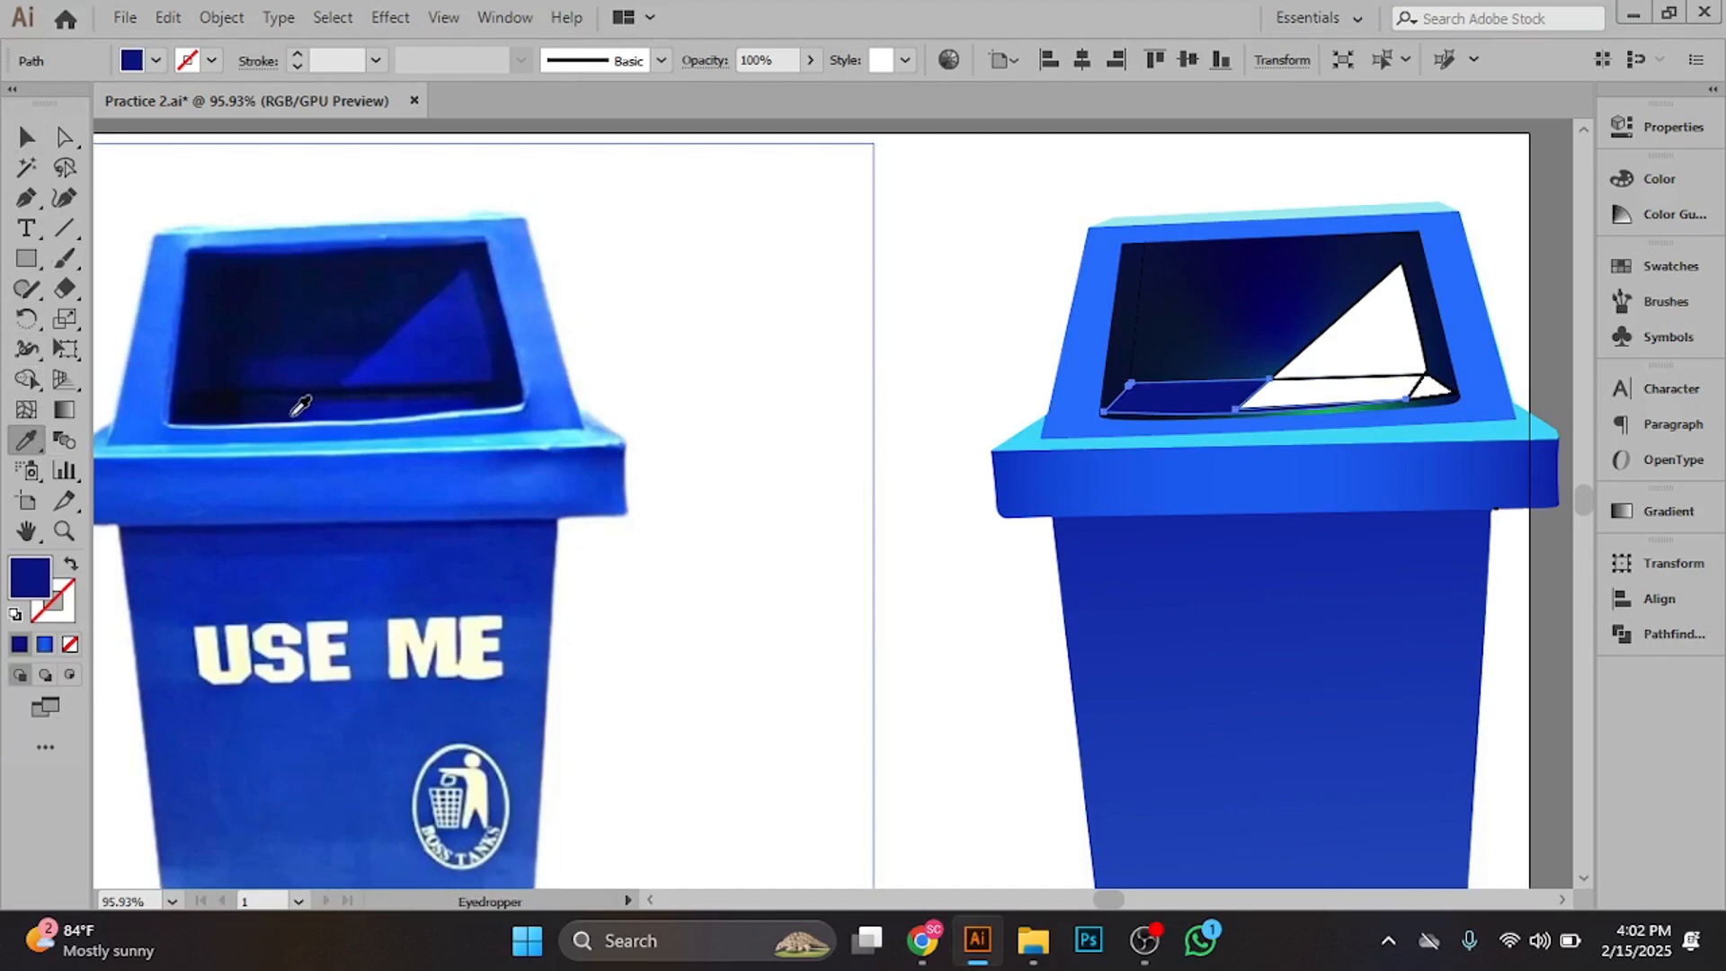
click(26, 137)
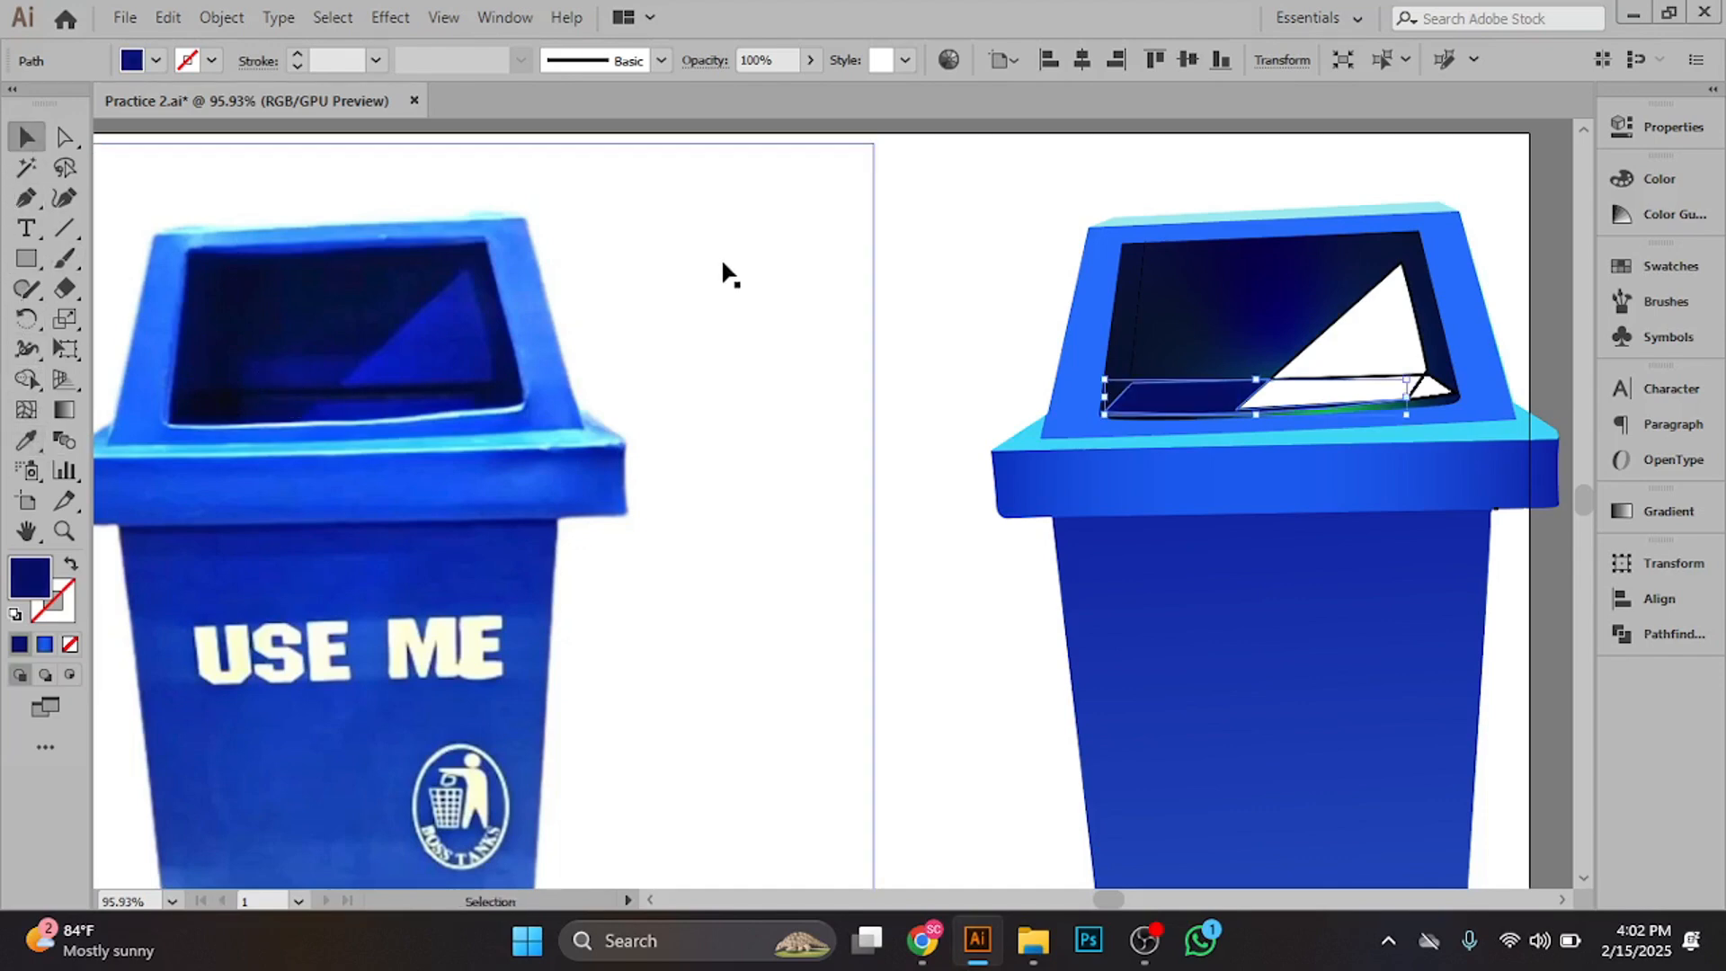
click(953, 259)
drag(985, 274, 926, 288)
scroll(927, 288, up, 5)
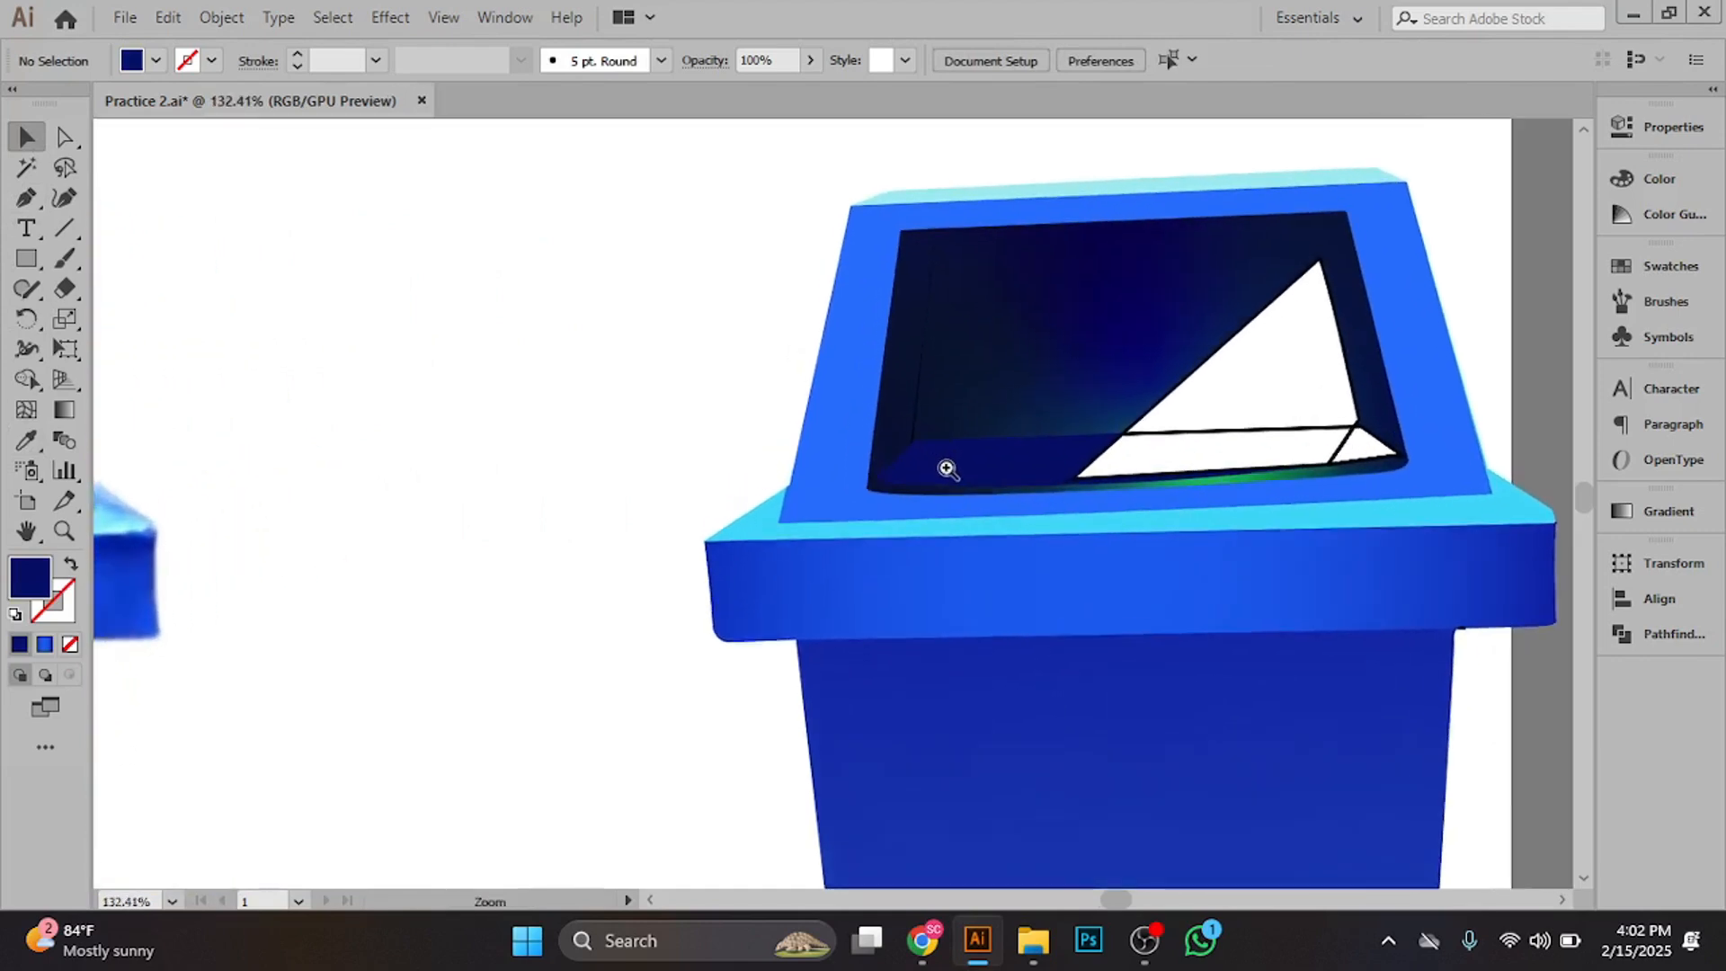
scroll(1145, 525, down, 5)
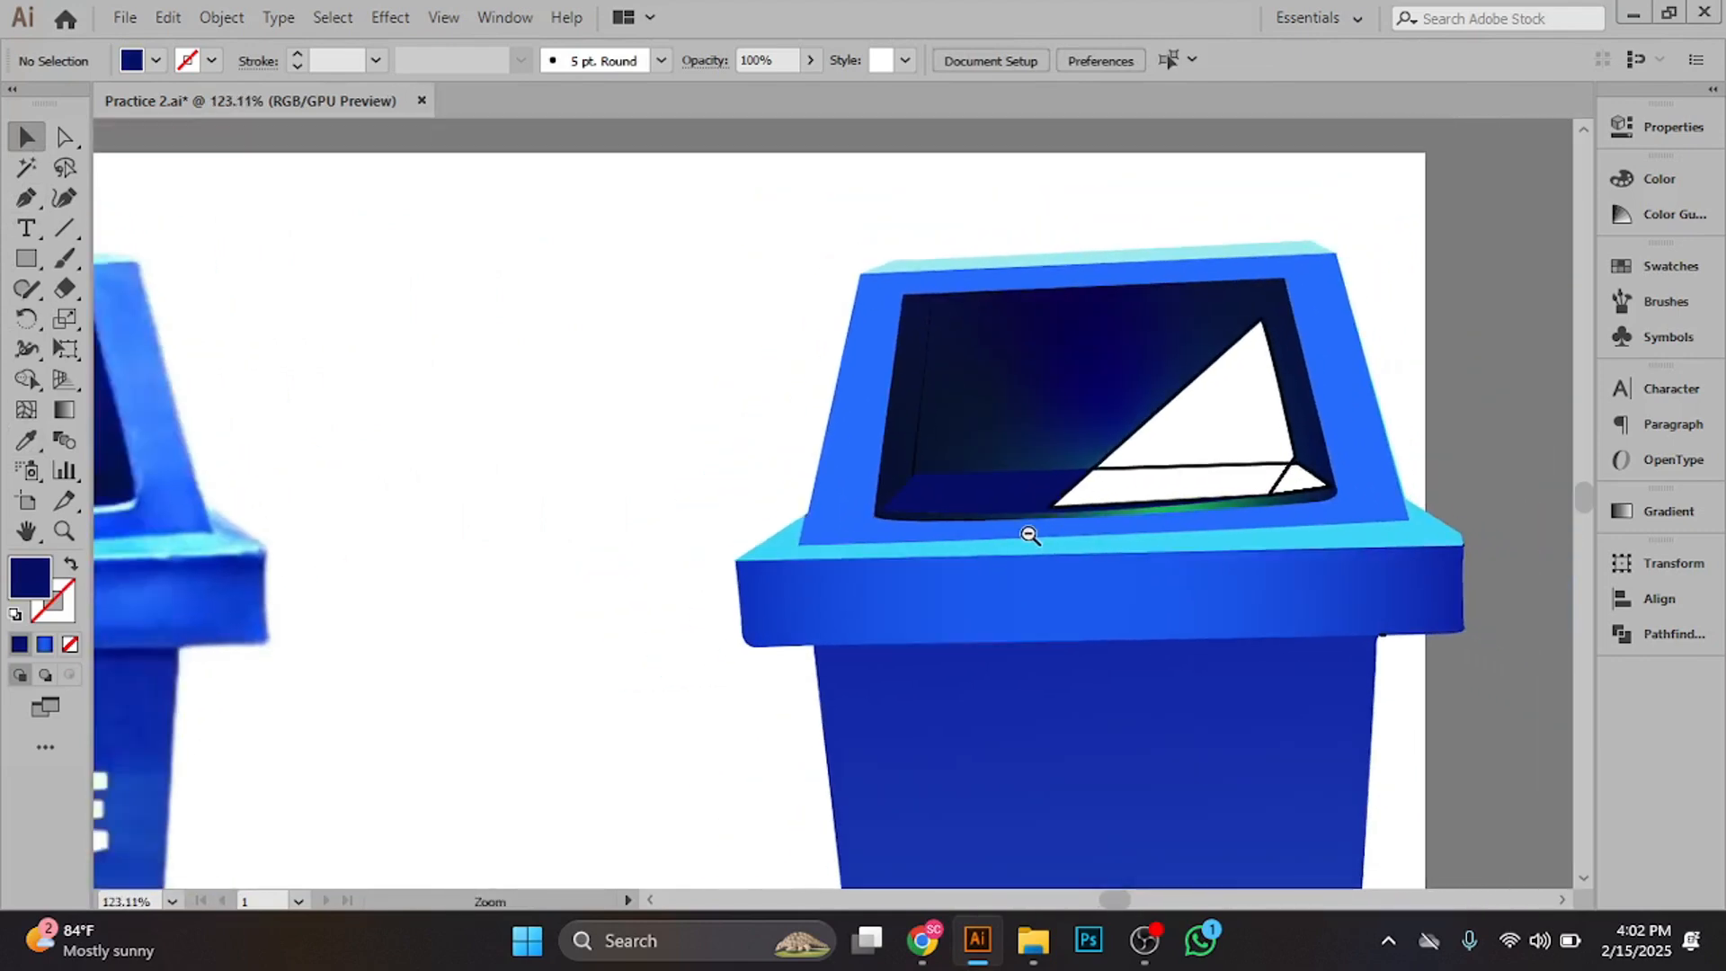
scroll(791, 526, down, 1)
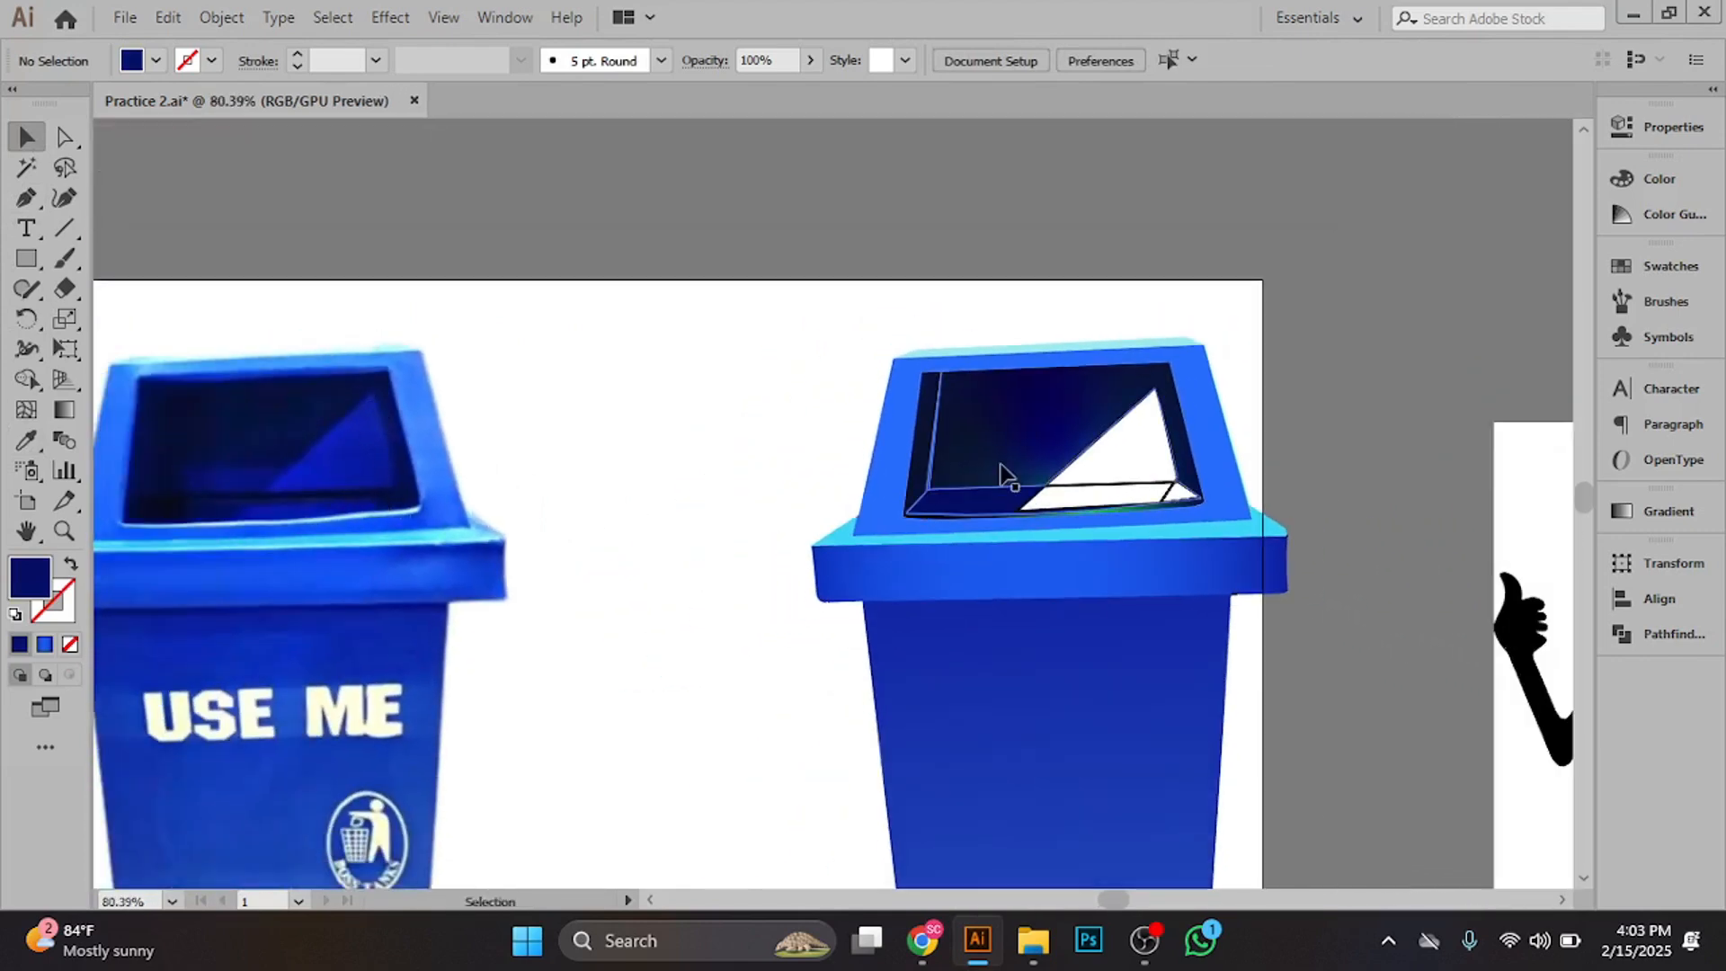
click(1081, 458)
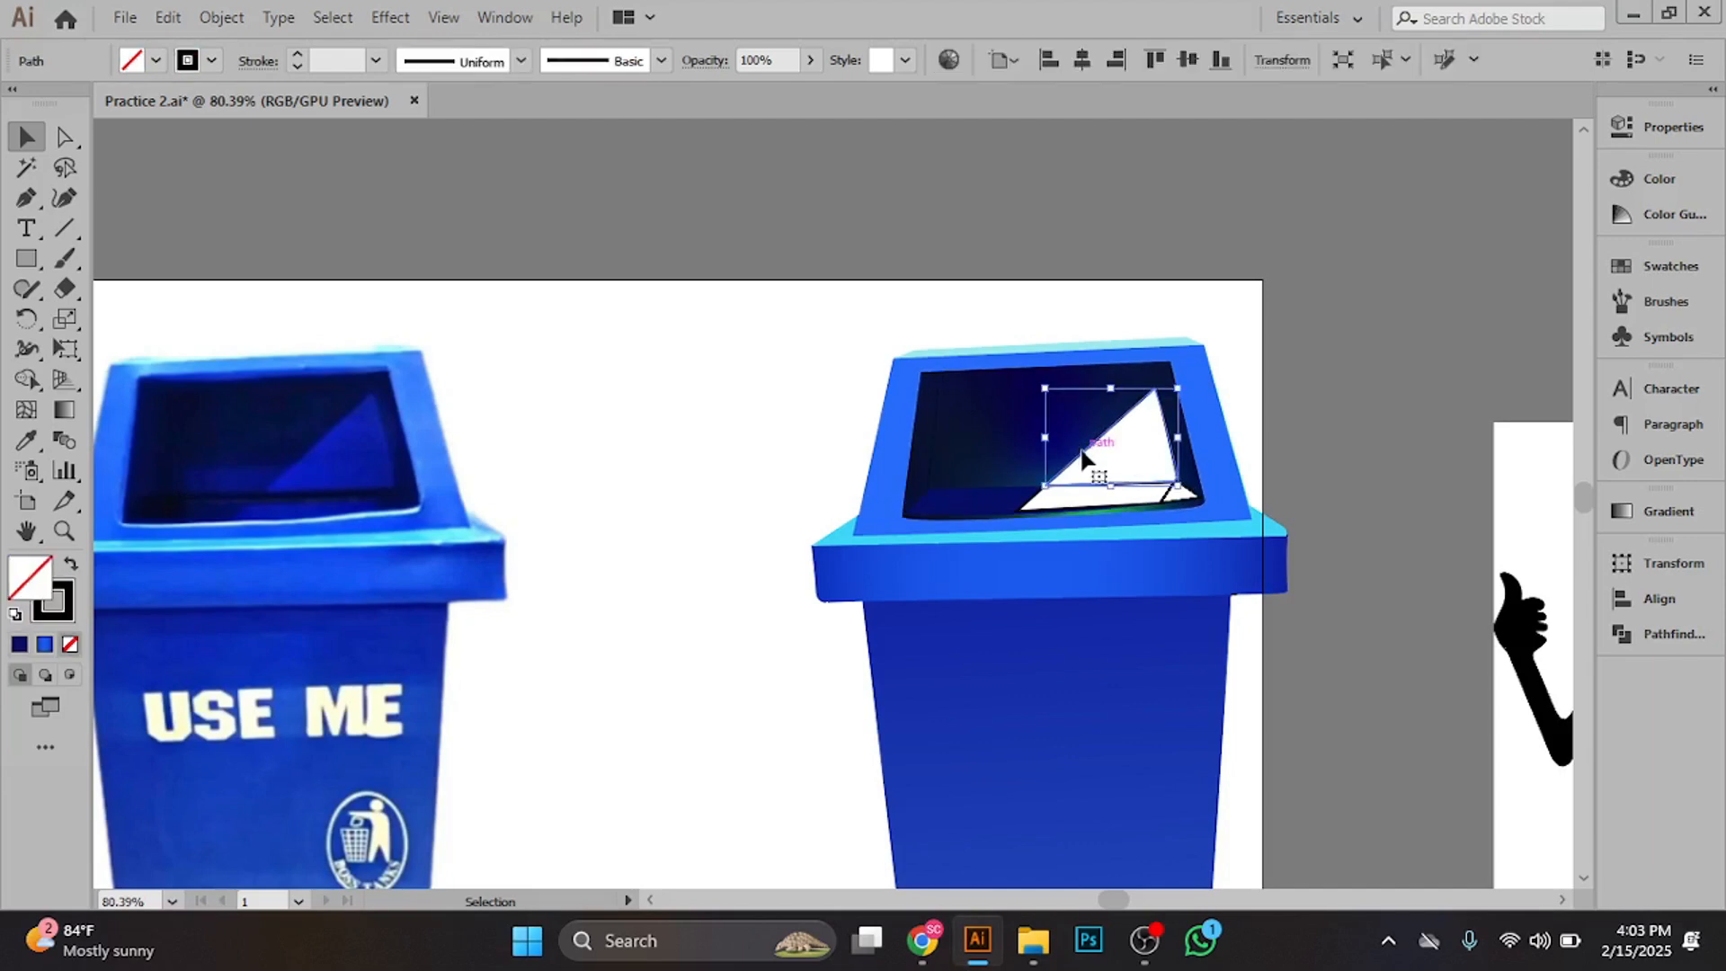
shift+click(1034, 515)
drag(1034, 516, 1303, 656)
key(ctrl+z)
ctrl+click(1131, 540)
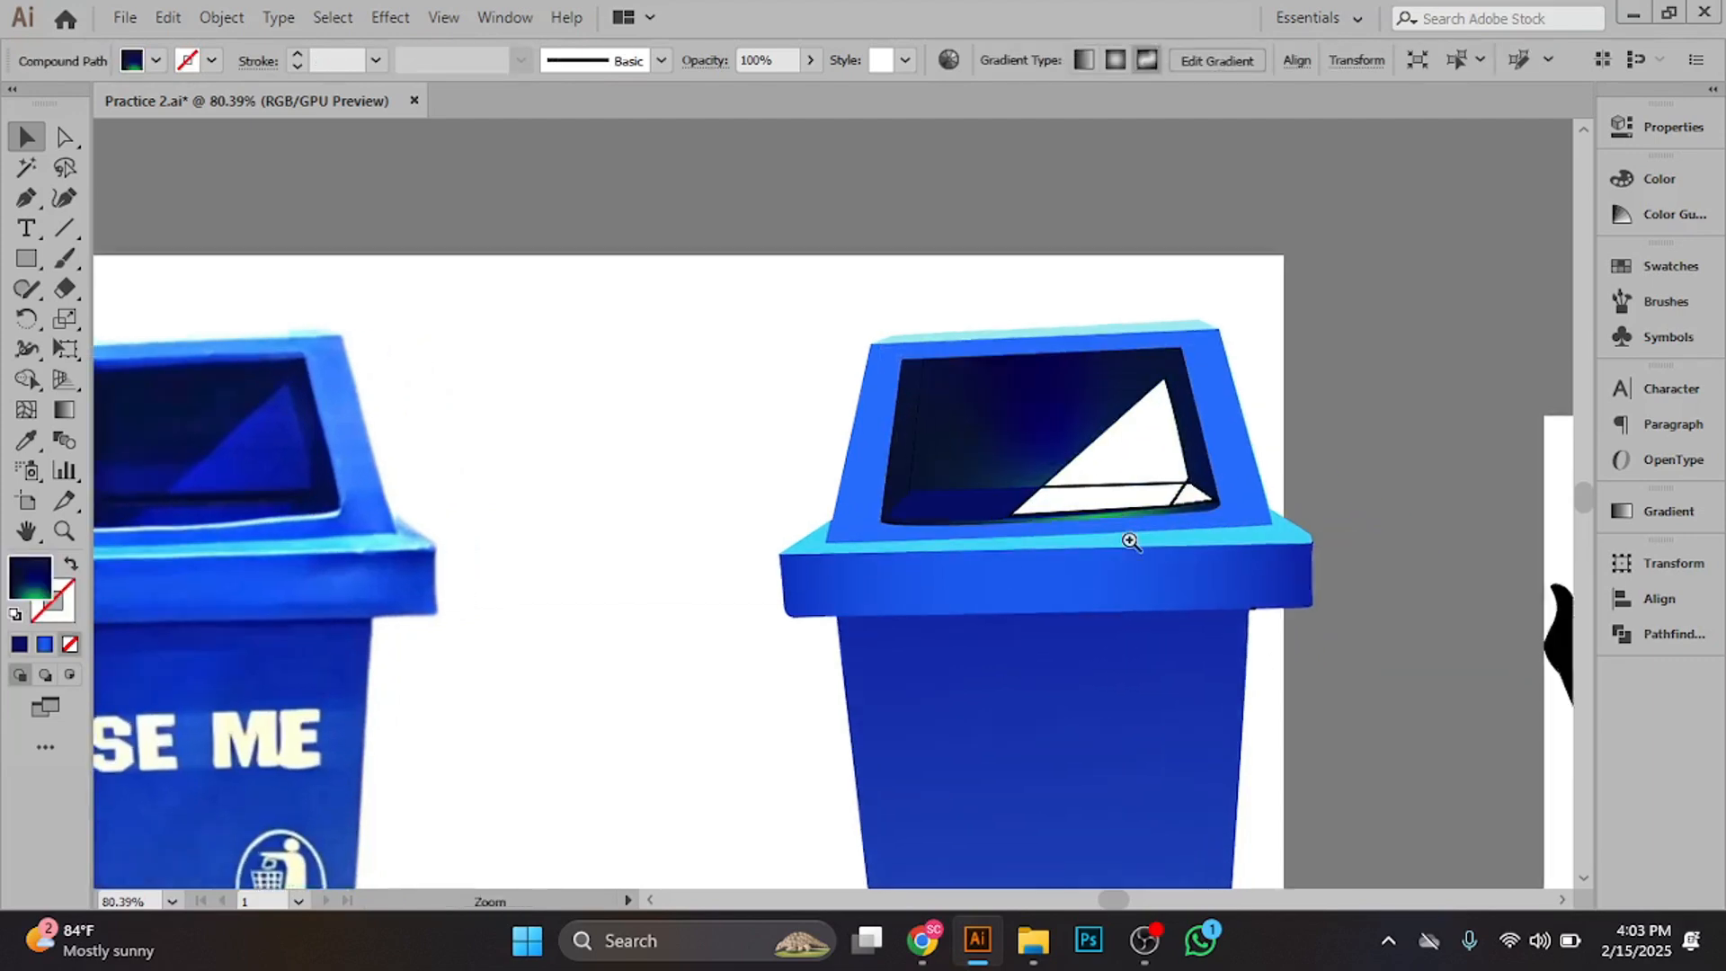
ctrl+click(1130, 541)
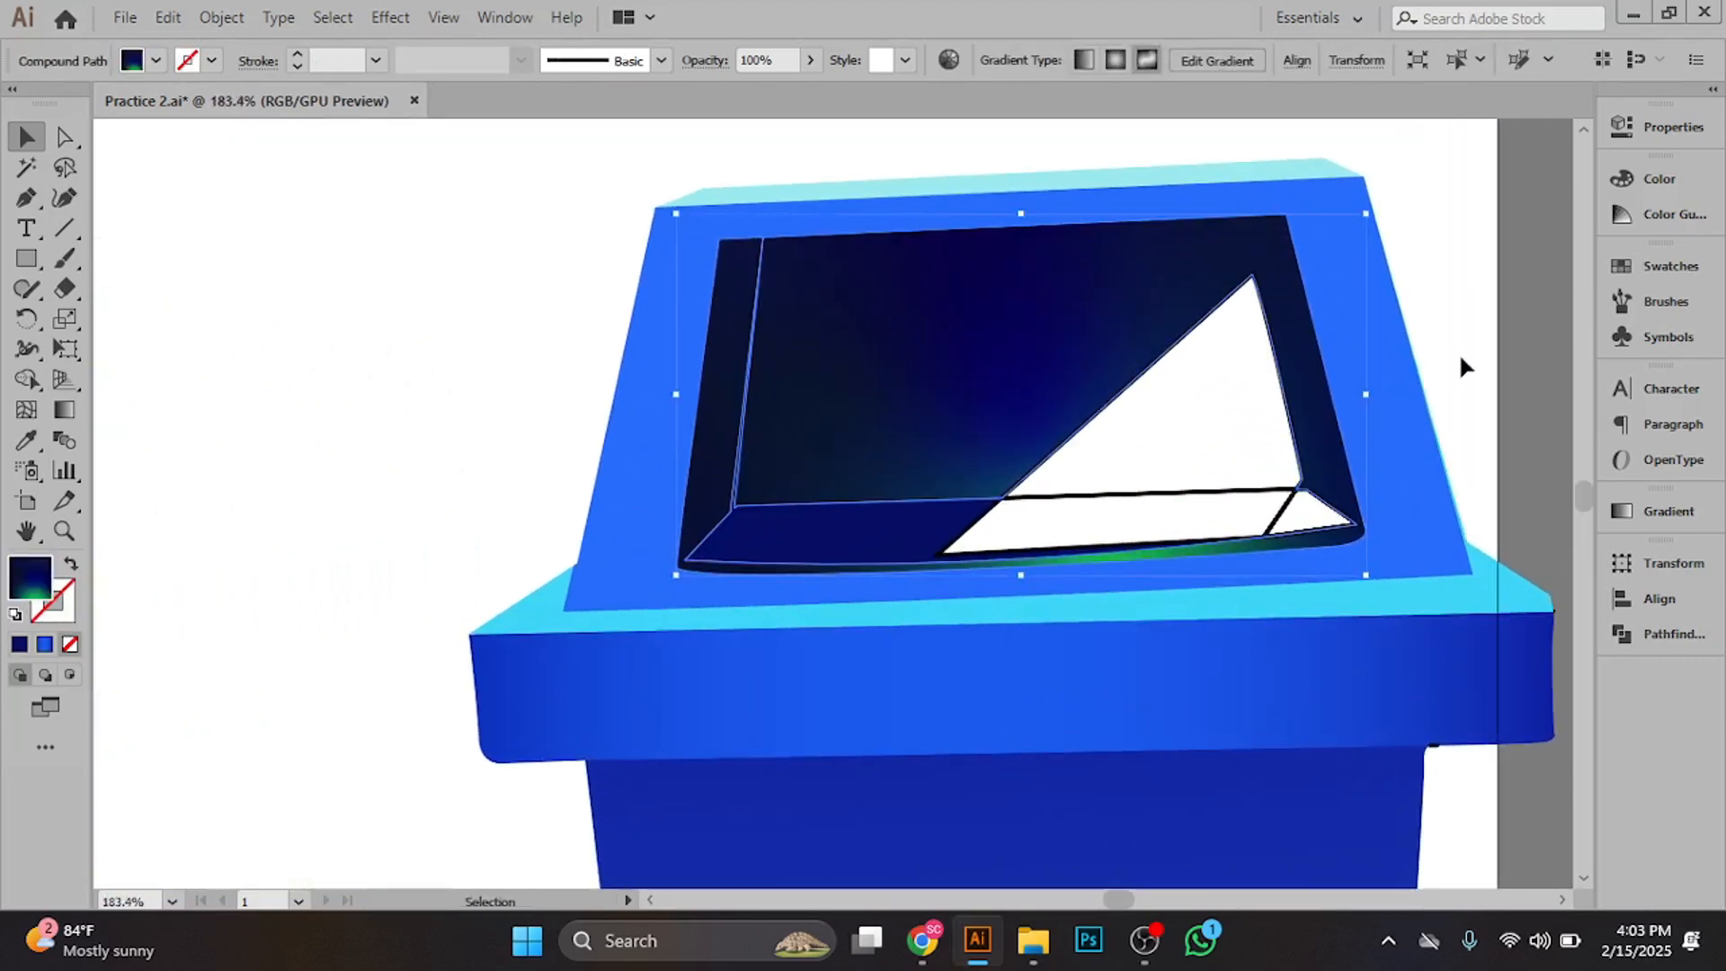
click(1461, 366)
- Fill the large triangle and the floor section beneath it with the blue sampled from the photo's lit triangle
click(1118, 408)
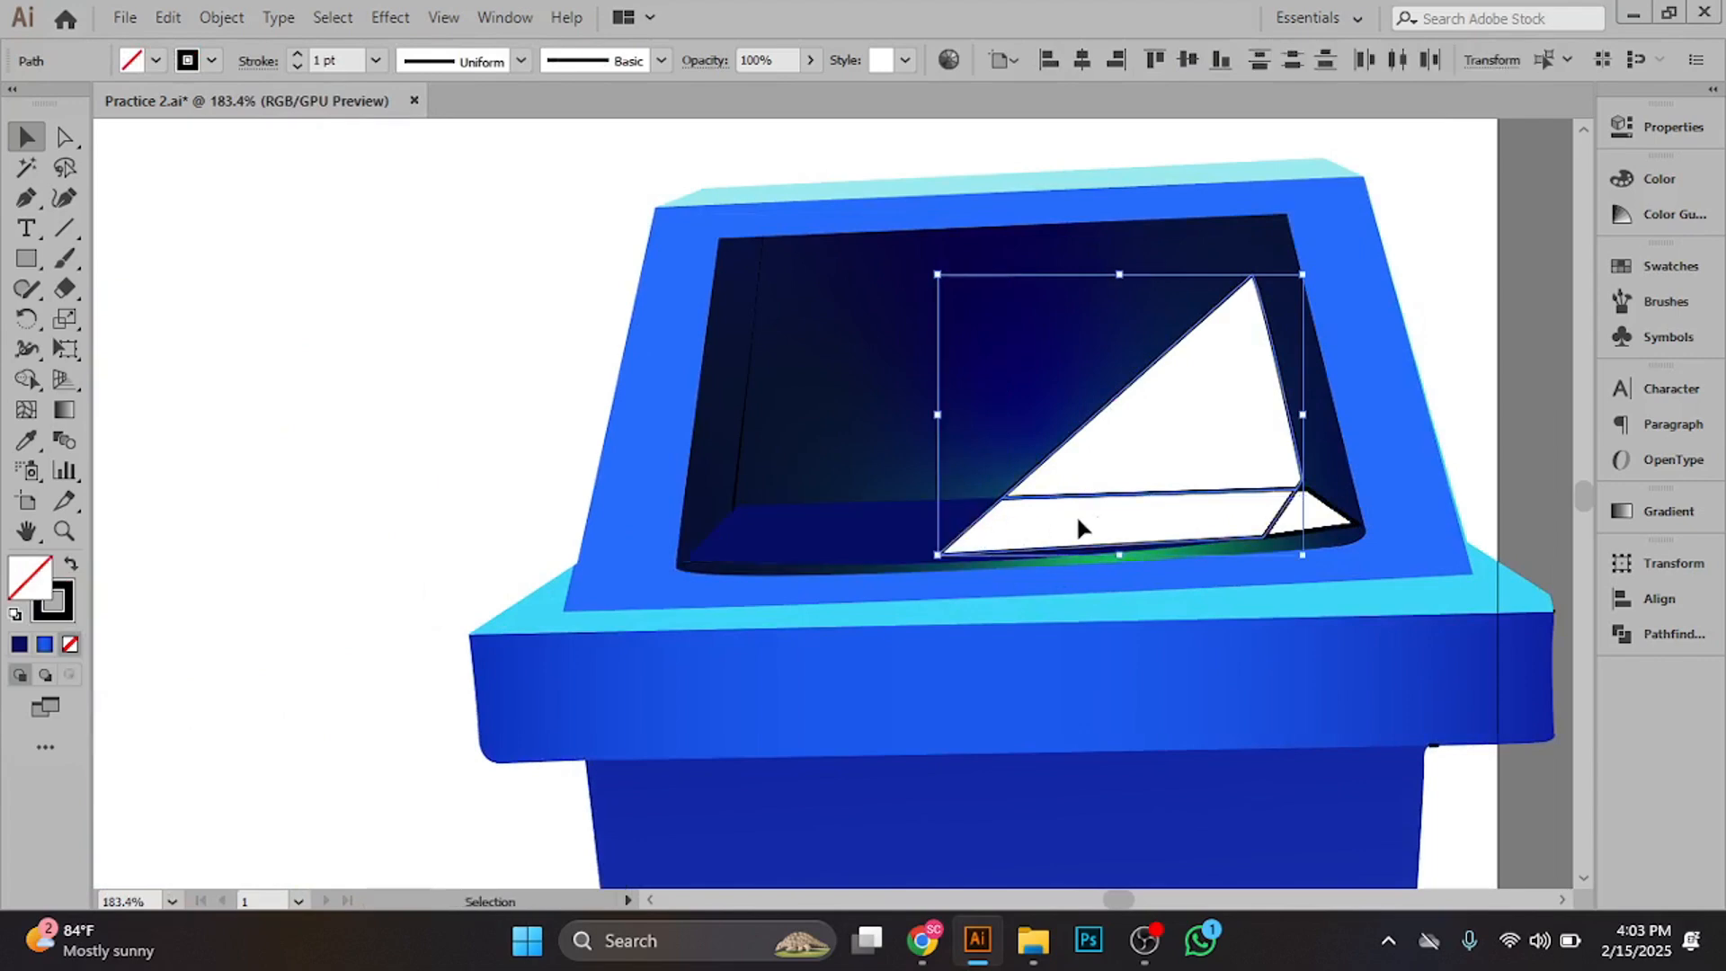
scroll(1129, 501, down, 5)
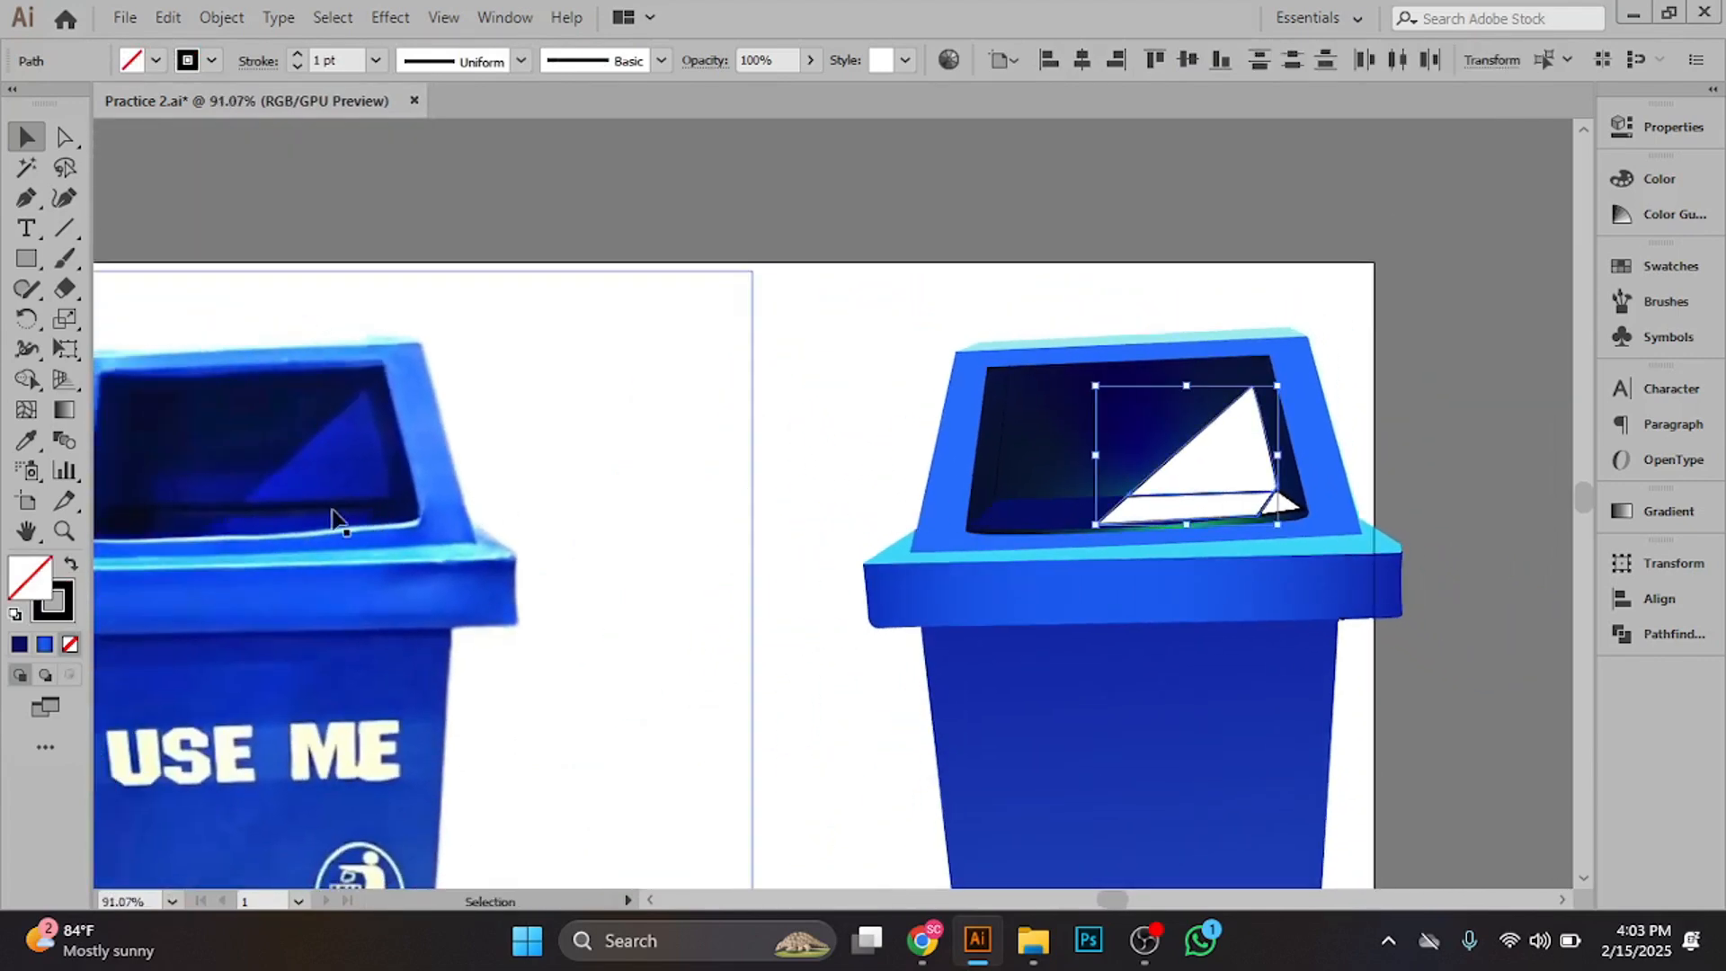
click(26, 439)
click(310, 471)
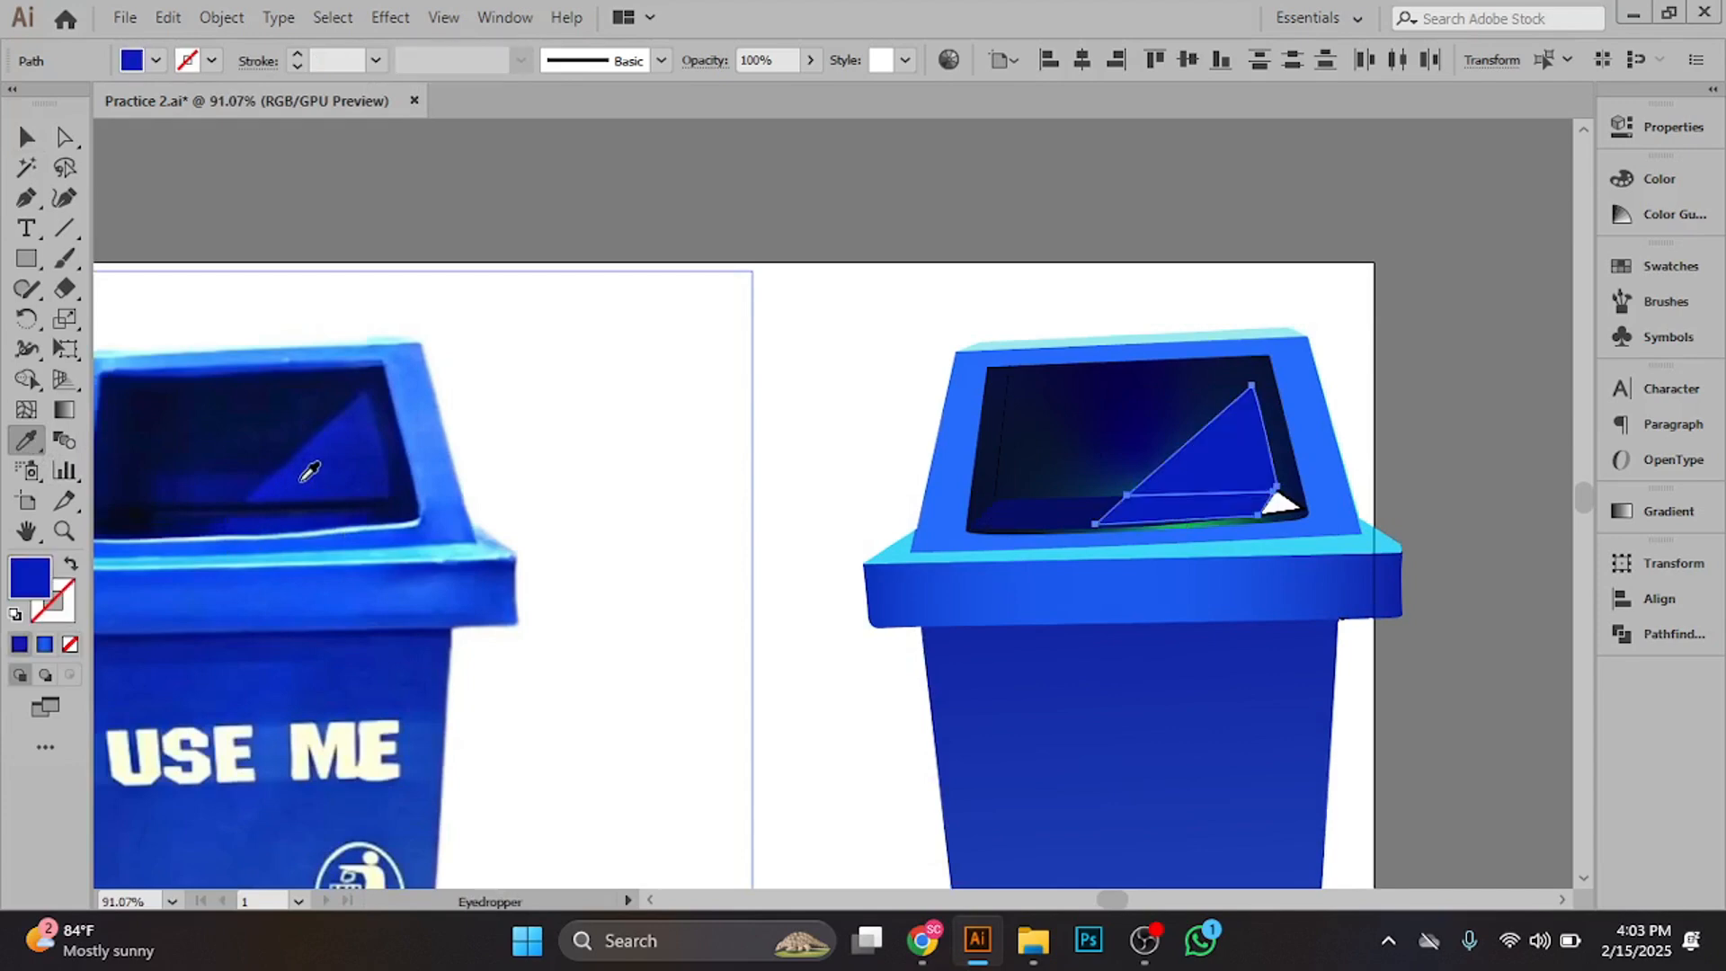
click(26, 137)
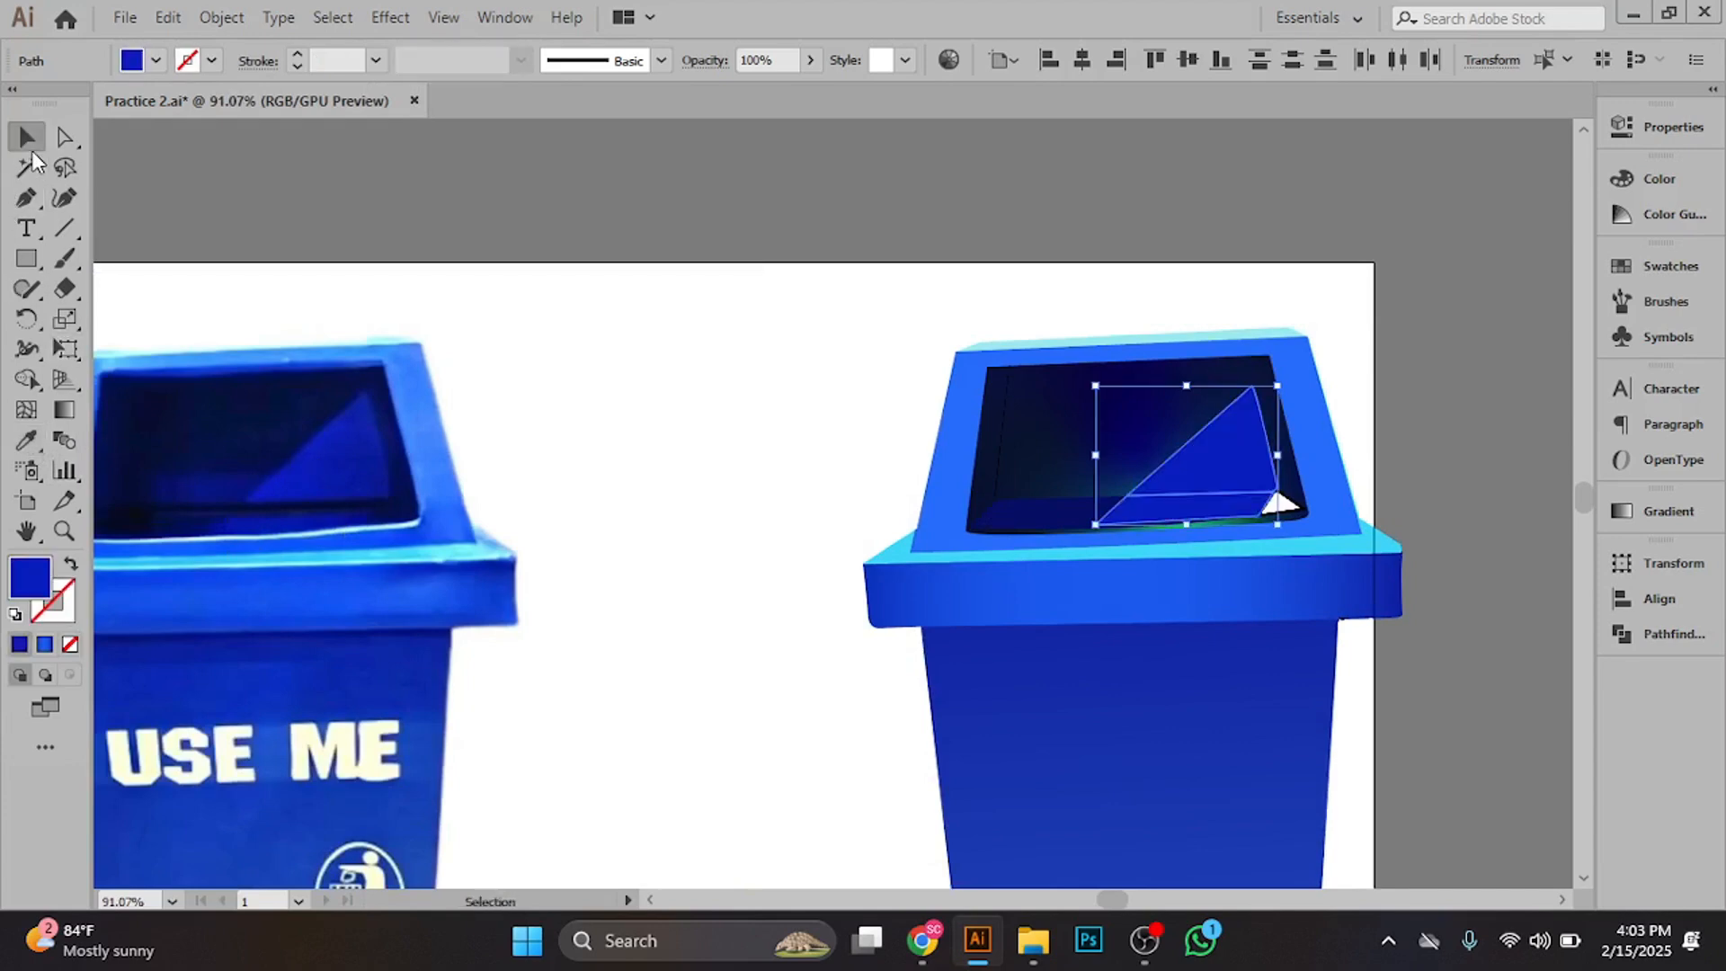
click(1460, 360)
- Fill the small white piece in the opening's lower-right corner with the navy of the left floor section
scroll(1445, 644, up, 3)
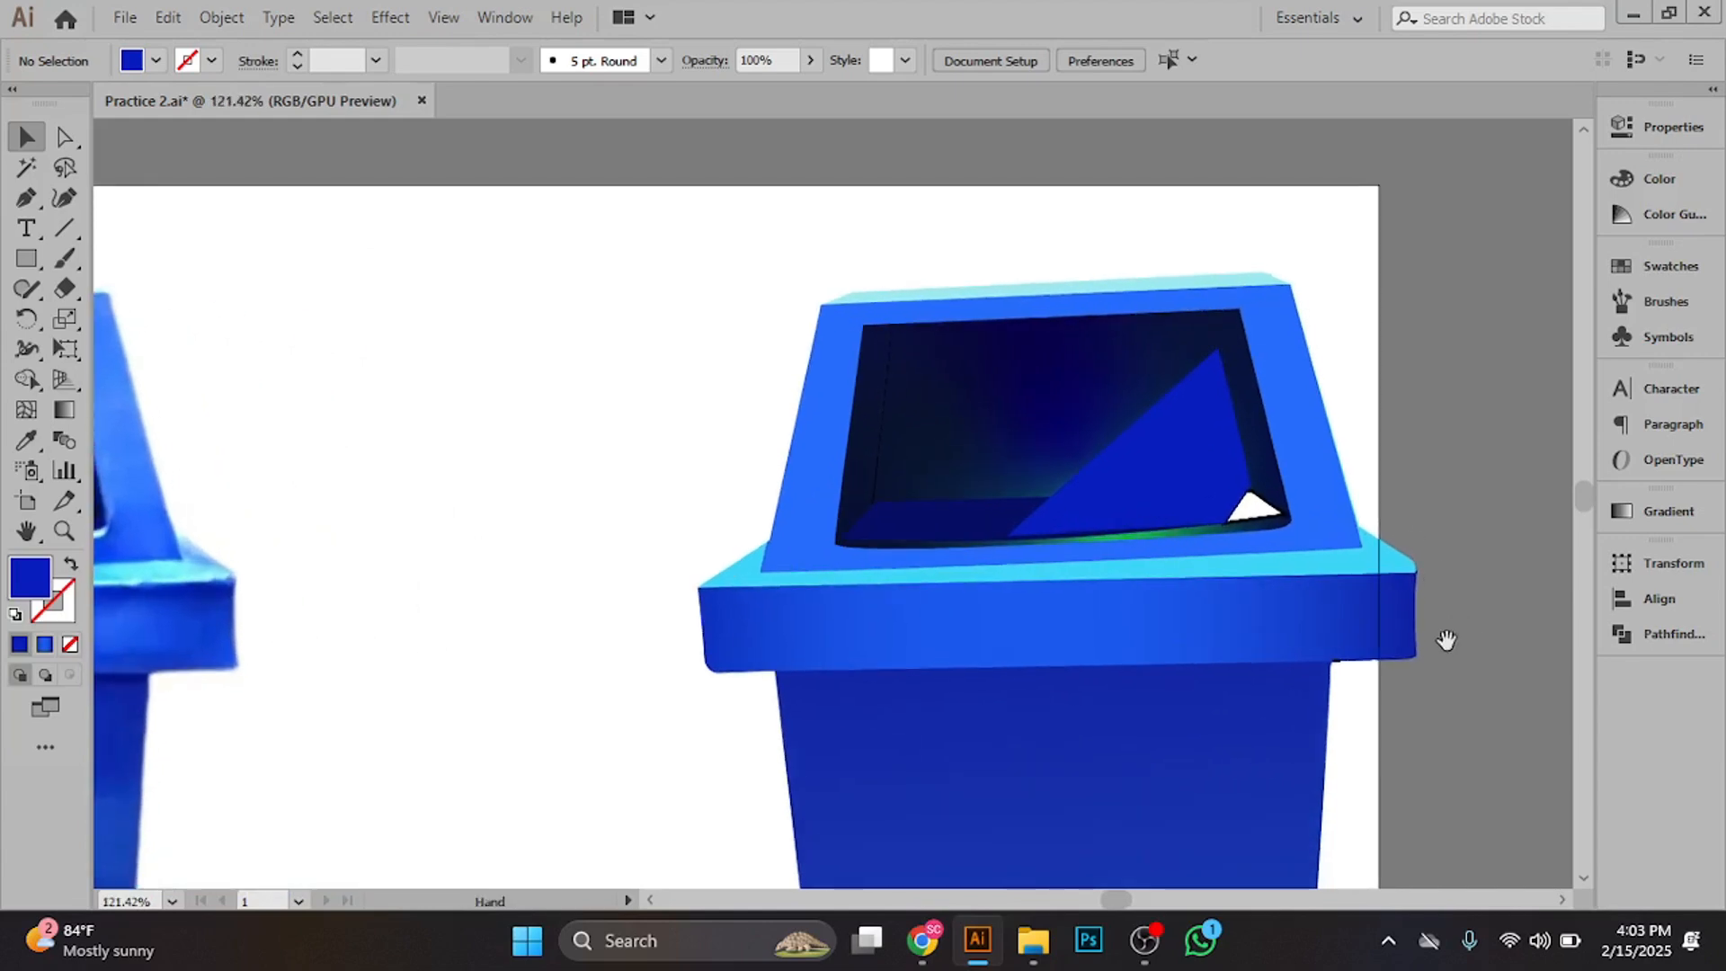
scroll(970, 414, down, 3)
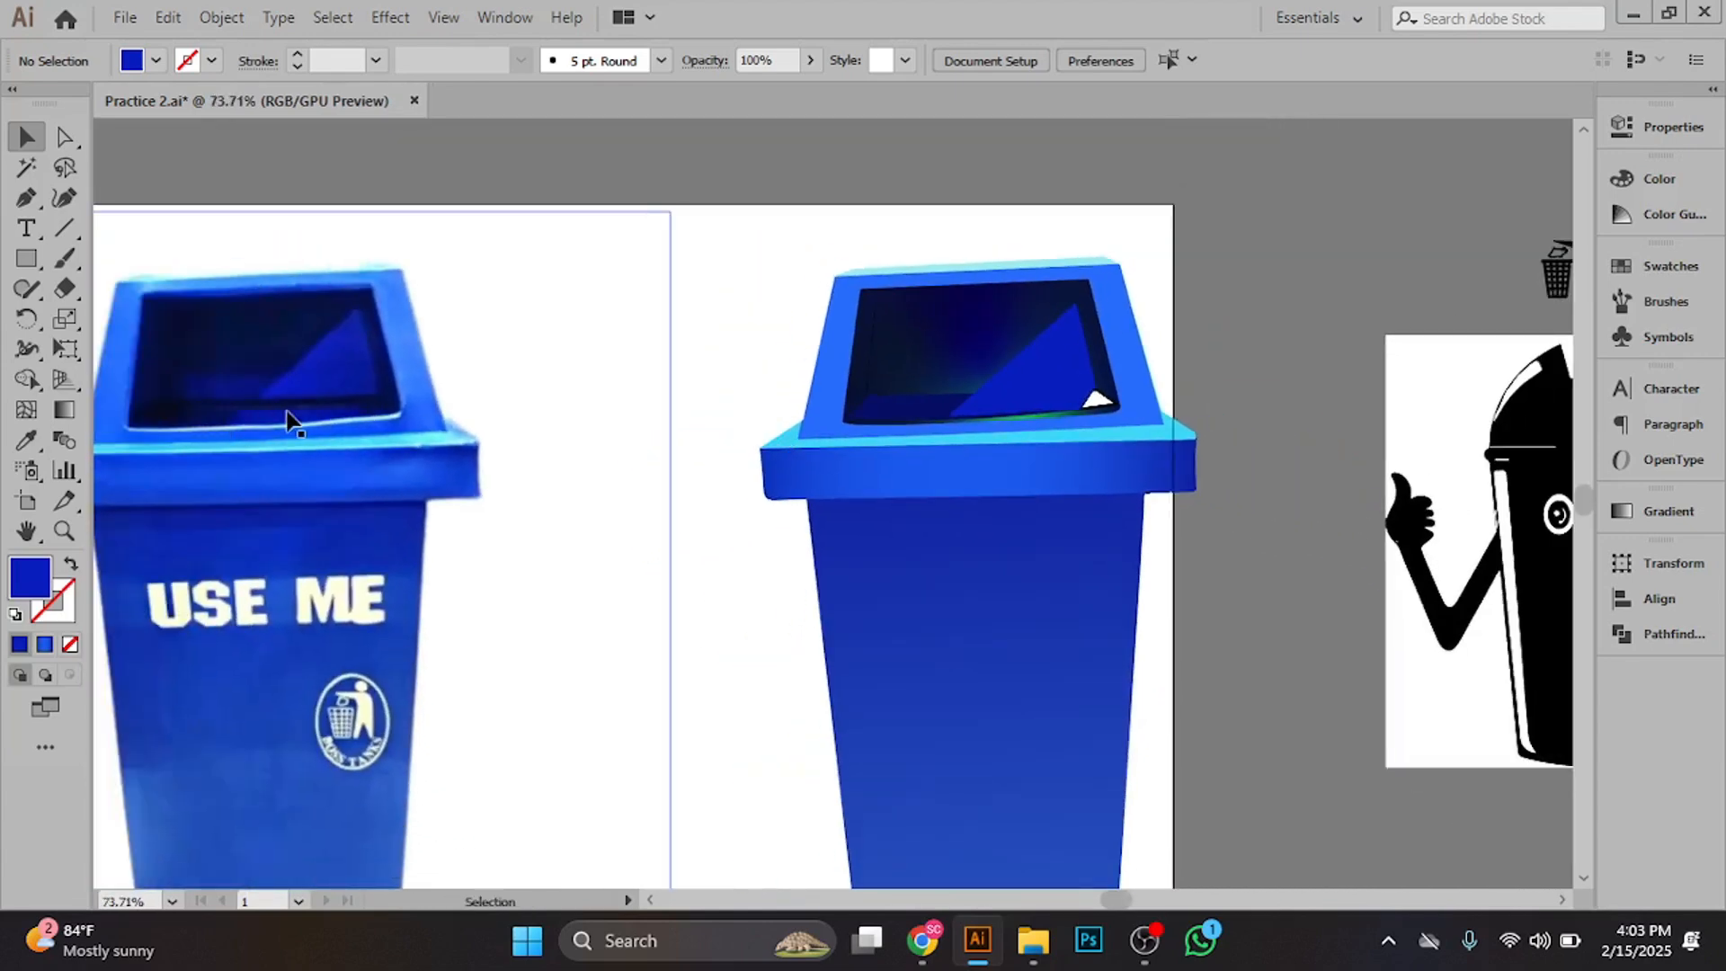
scroll(1125, 512, up, 4)
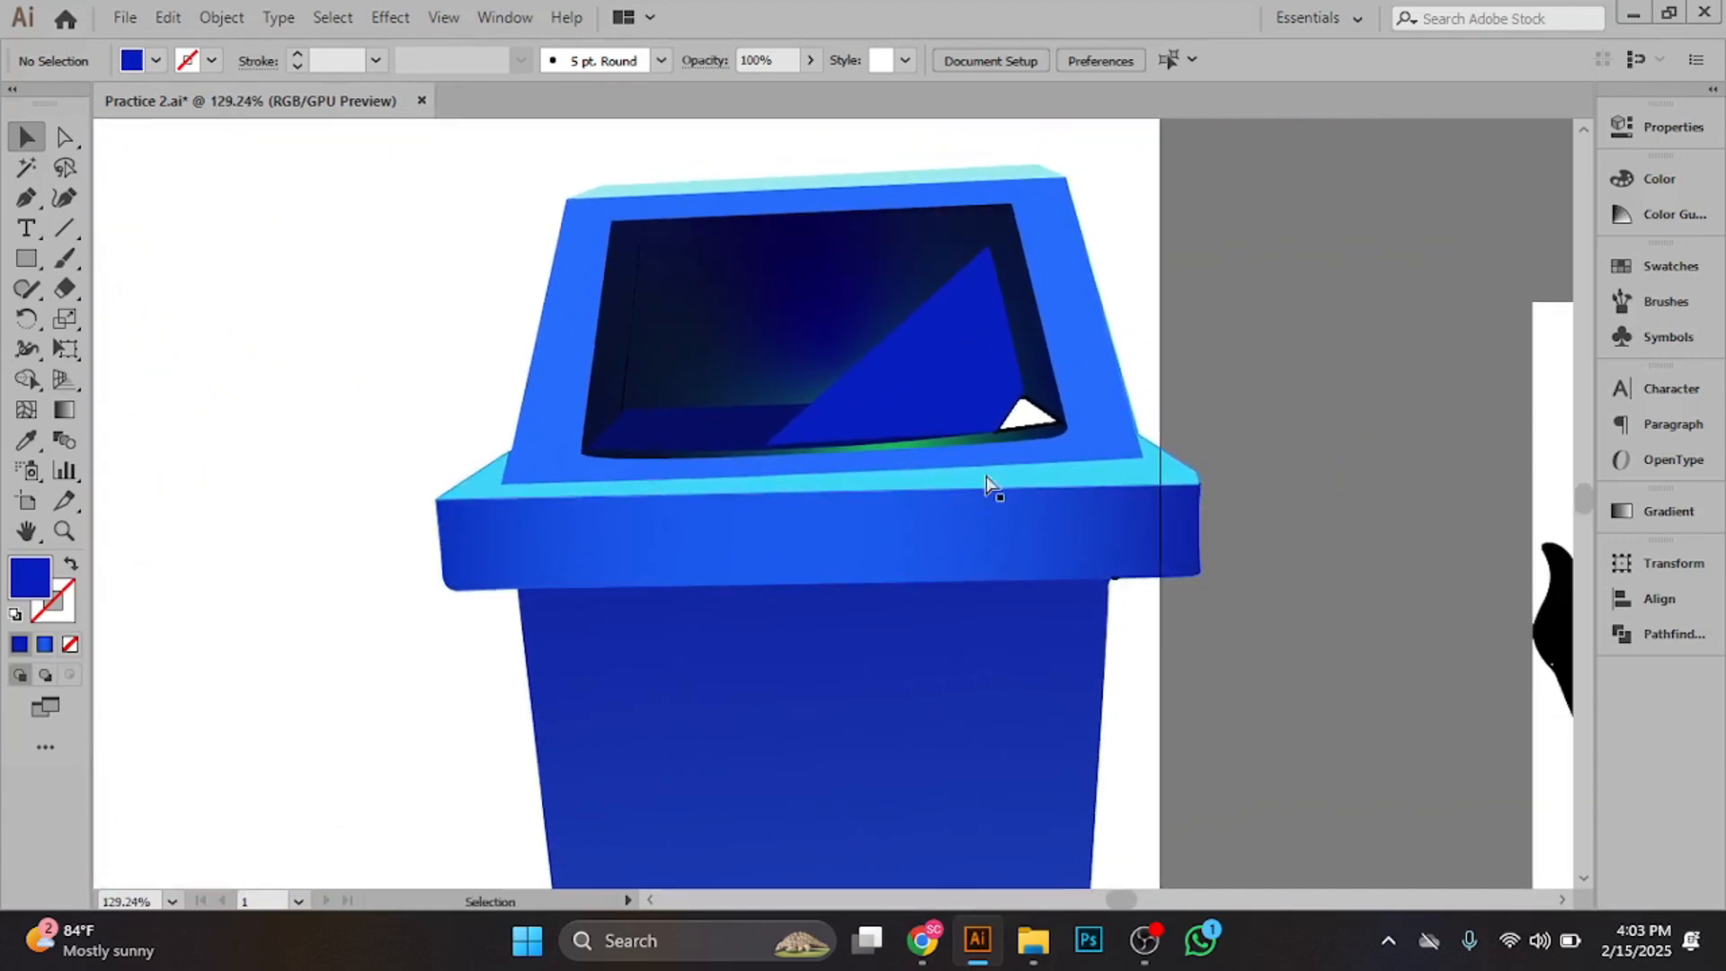
click(1039, 395)
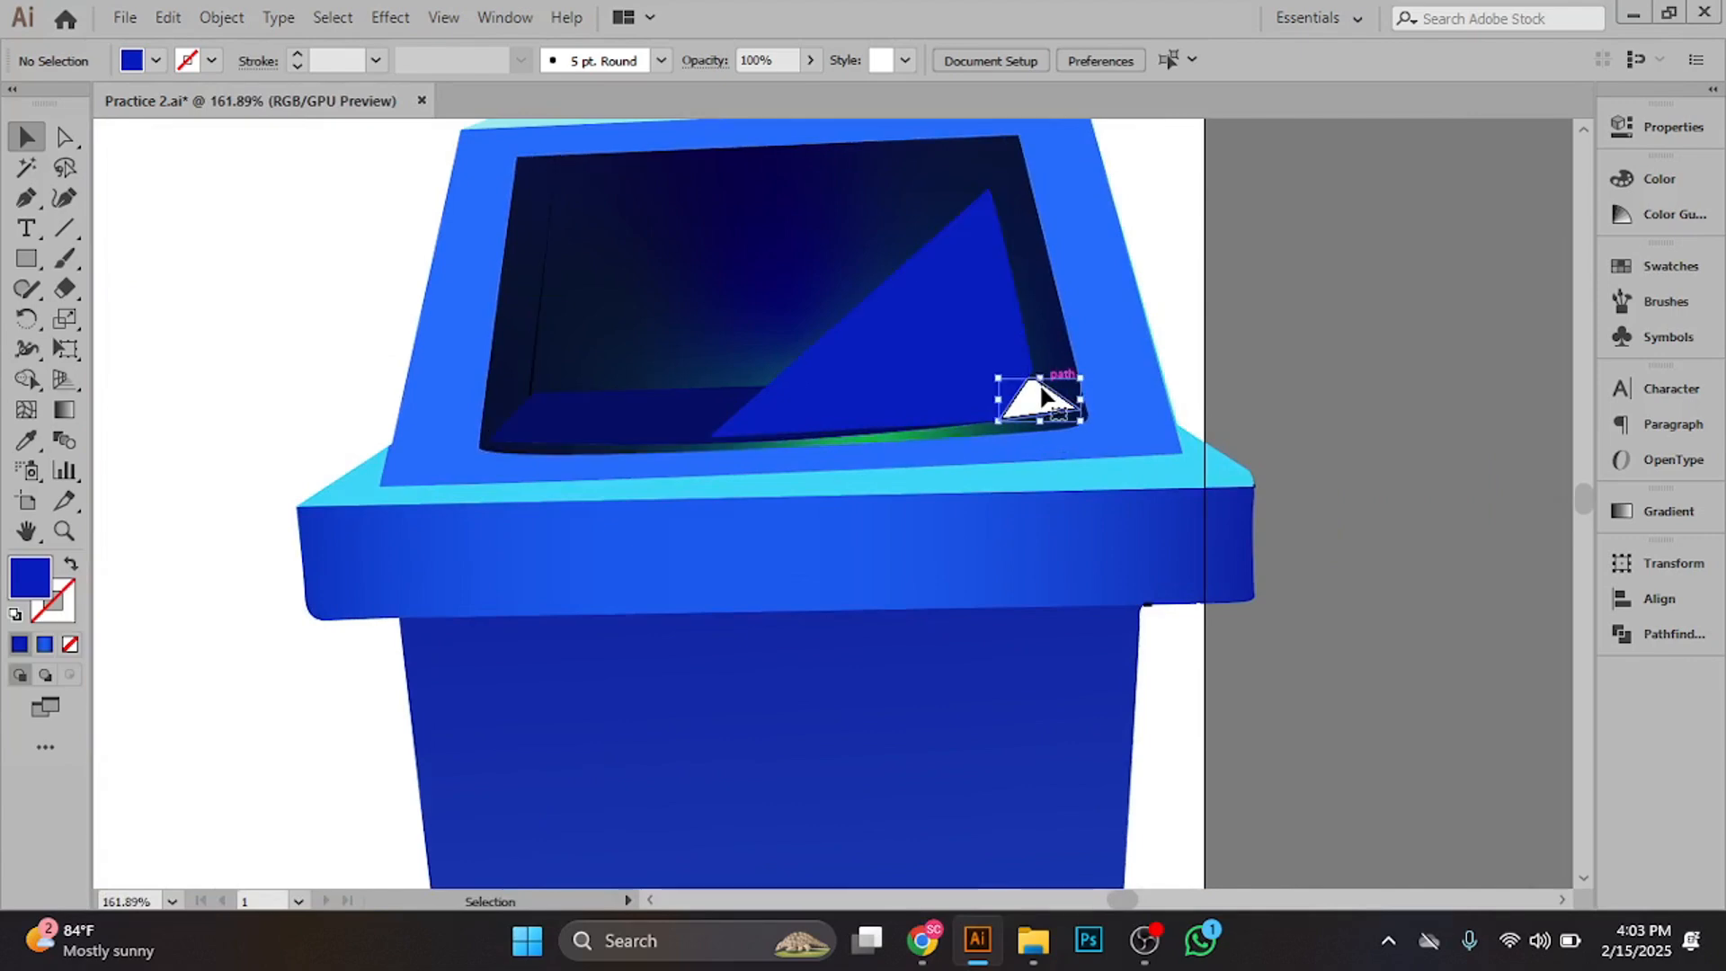
click(26, 439)
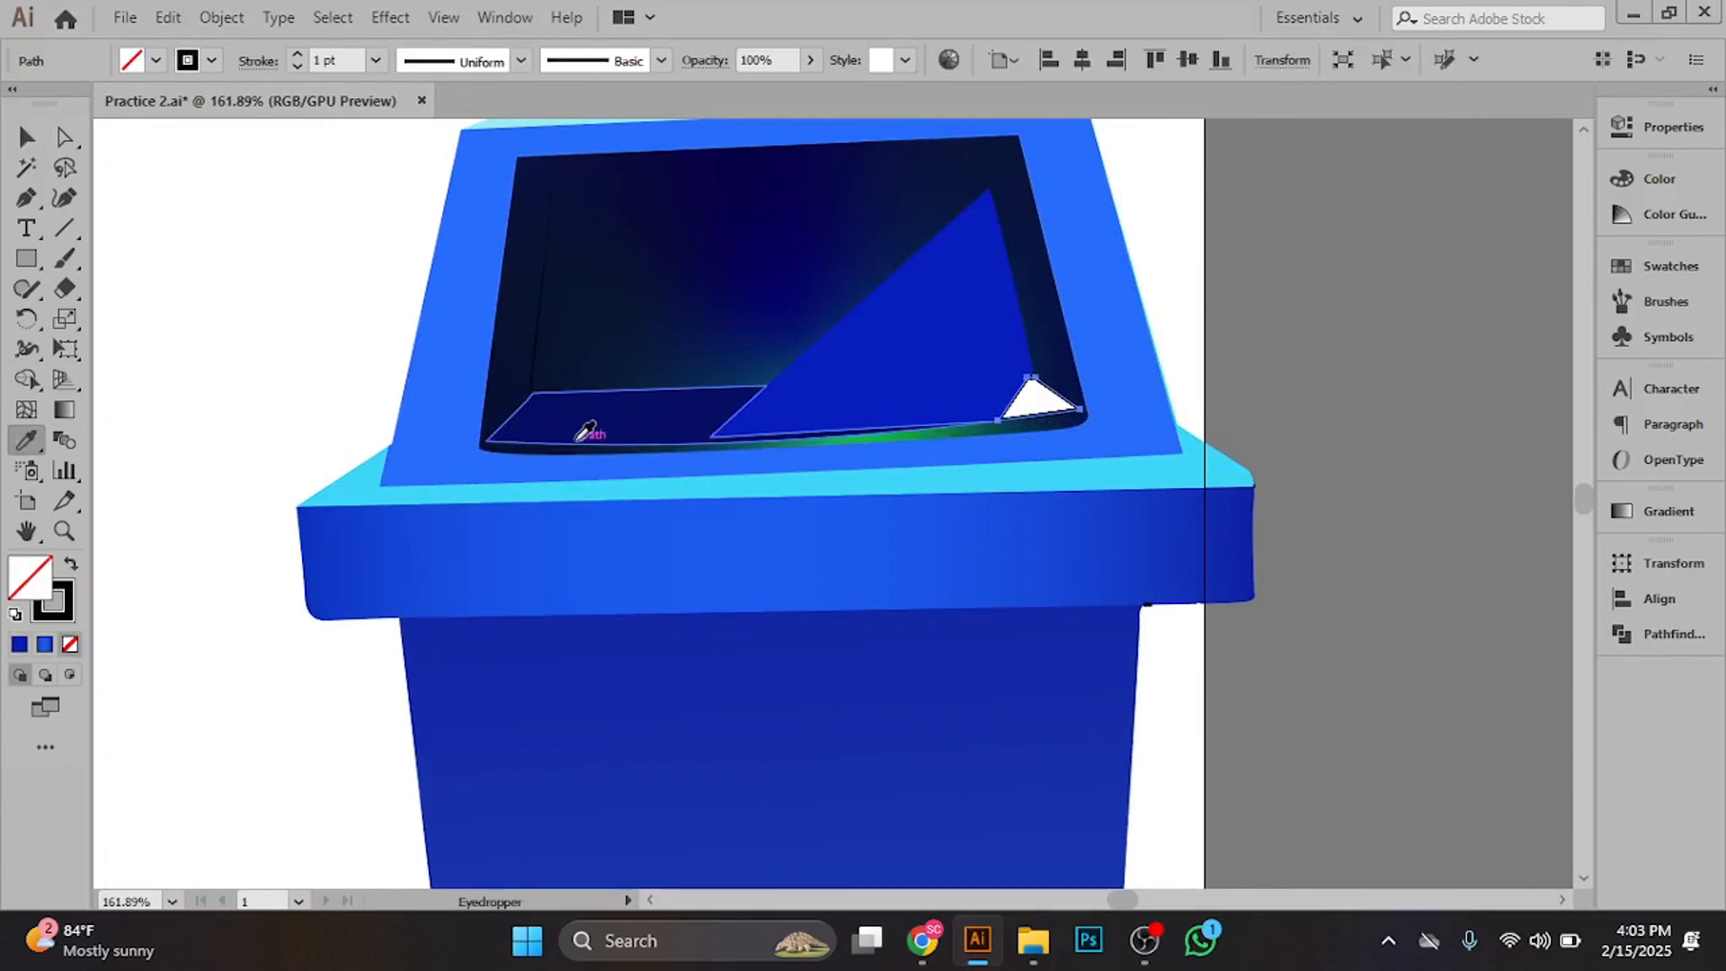
click(586, 432)
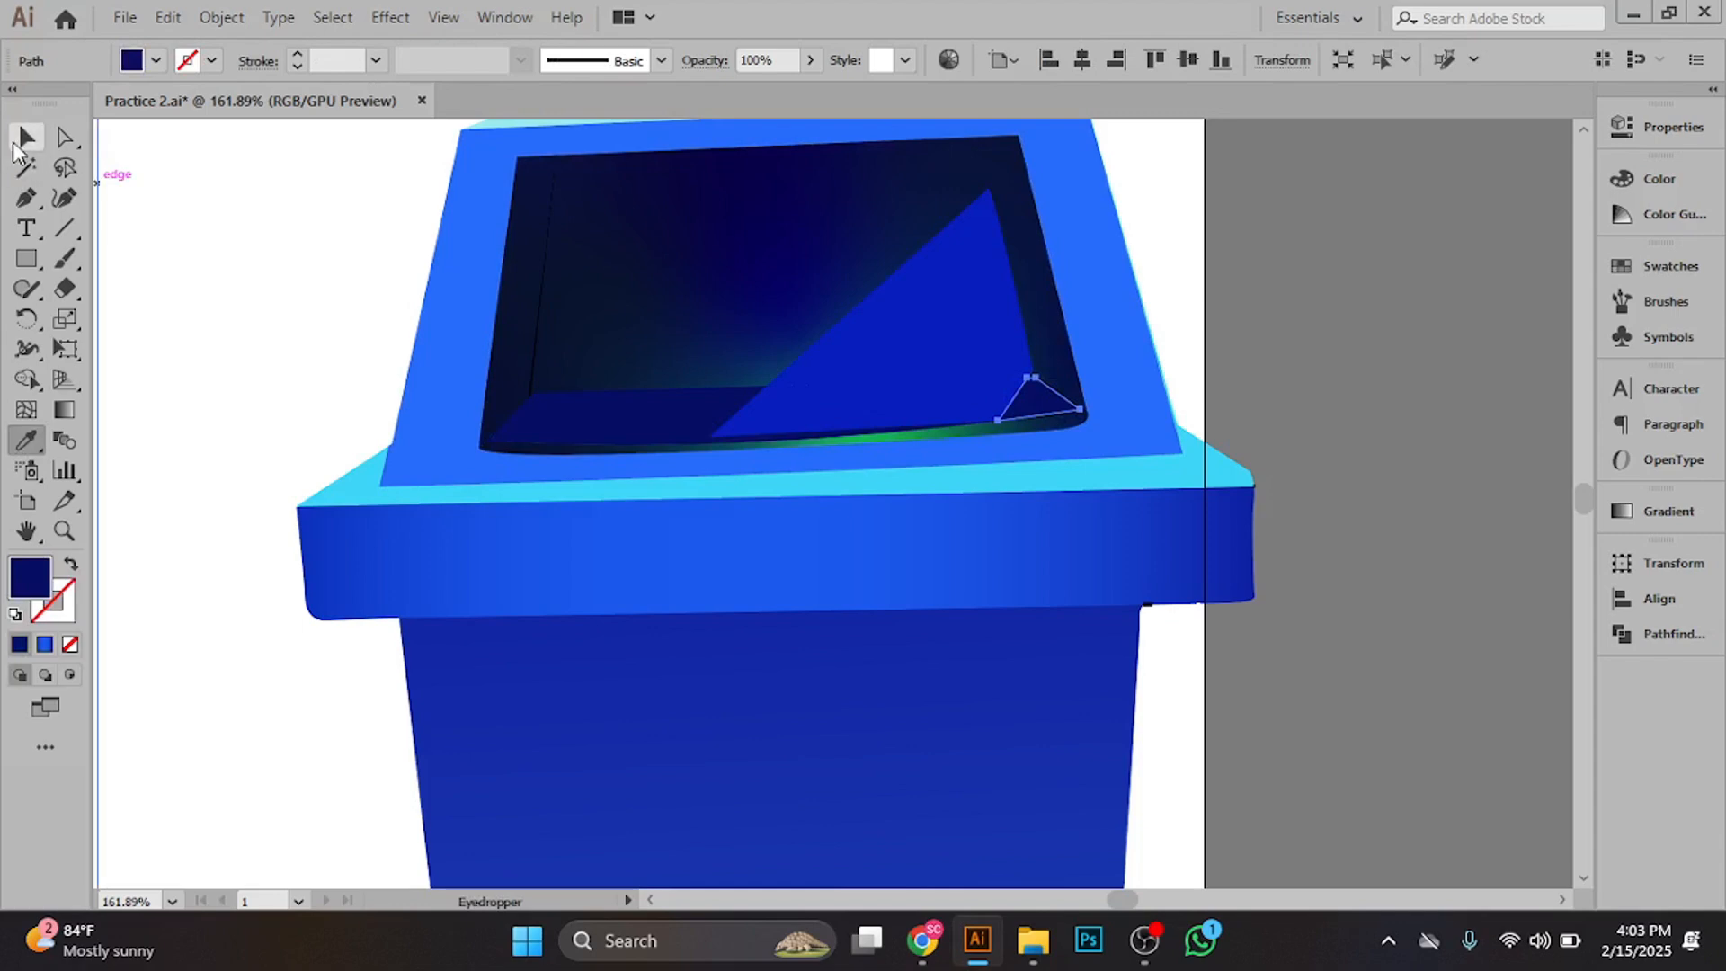
click(26, 137)
click(291, 218)
scroll(370, 293, down, 3)
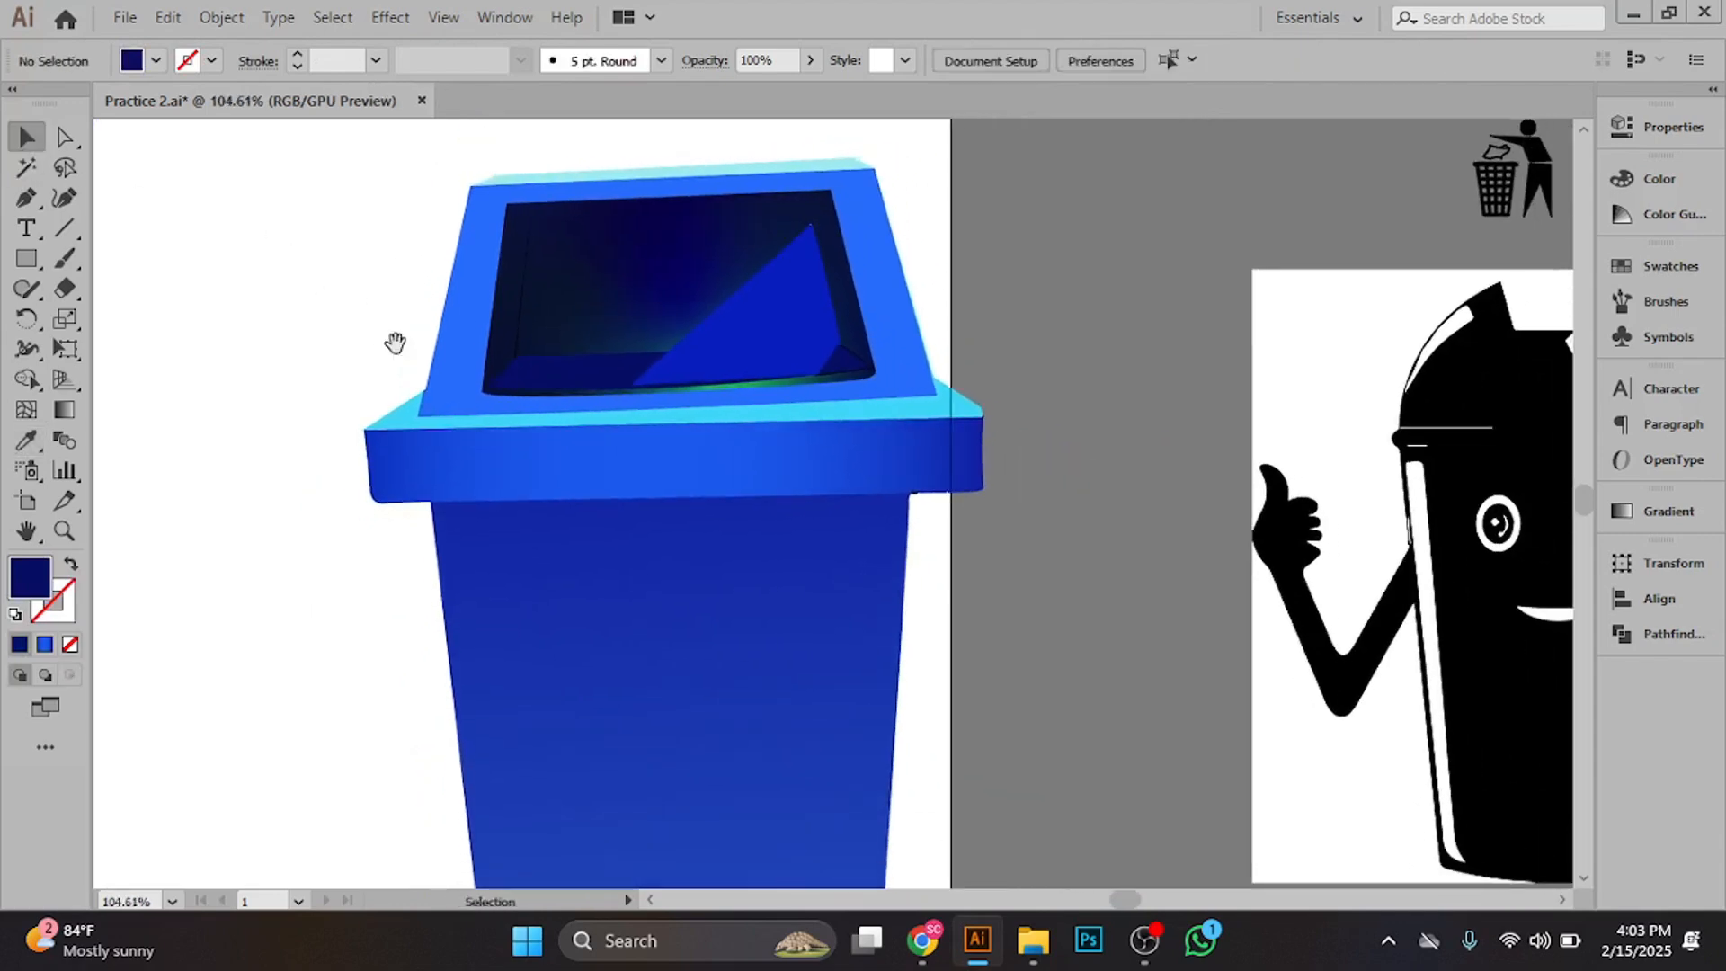
drag(395, 343, 863, 339)
scroll(855, 374, down, 1)
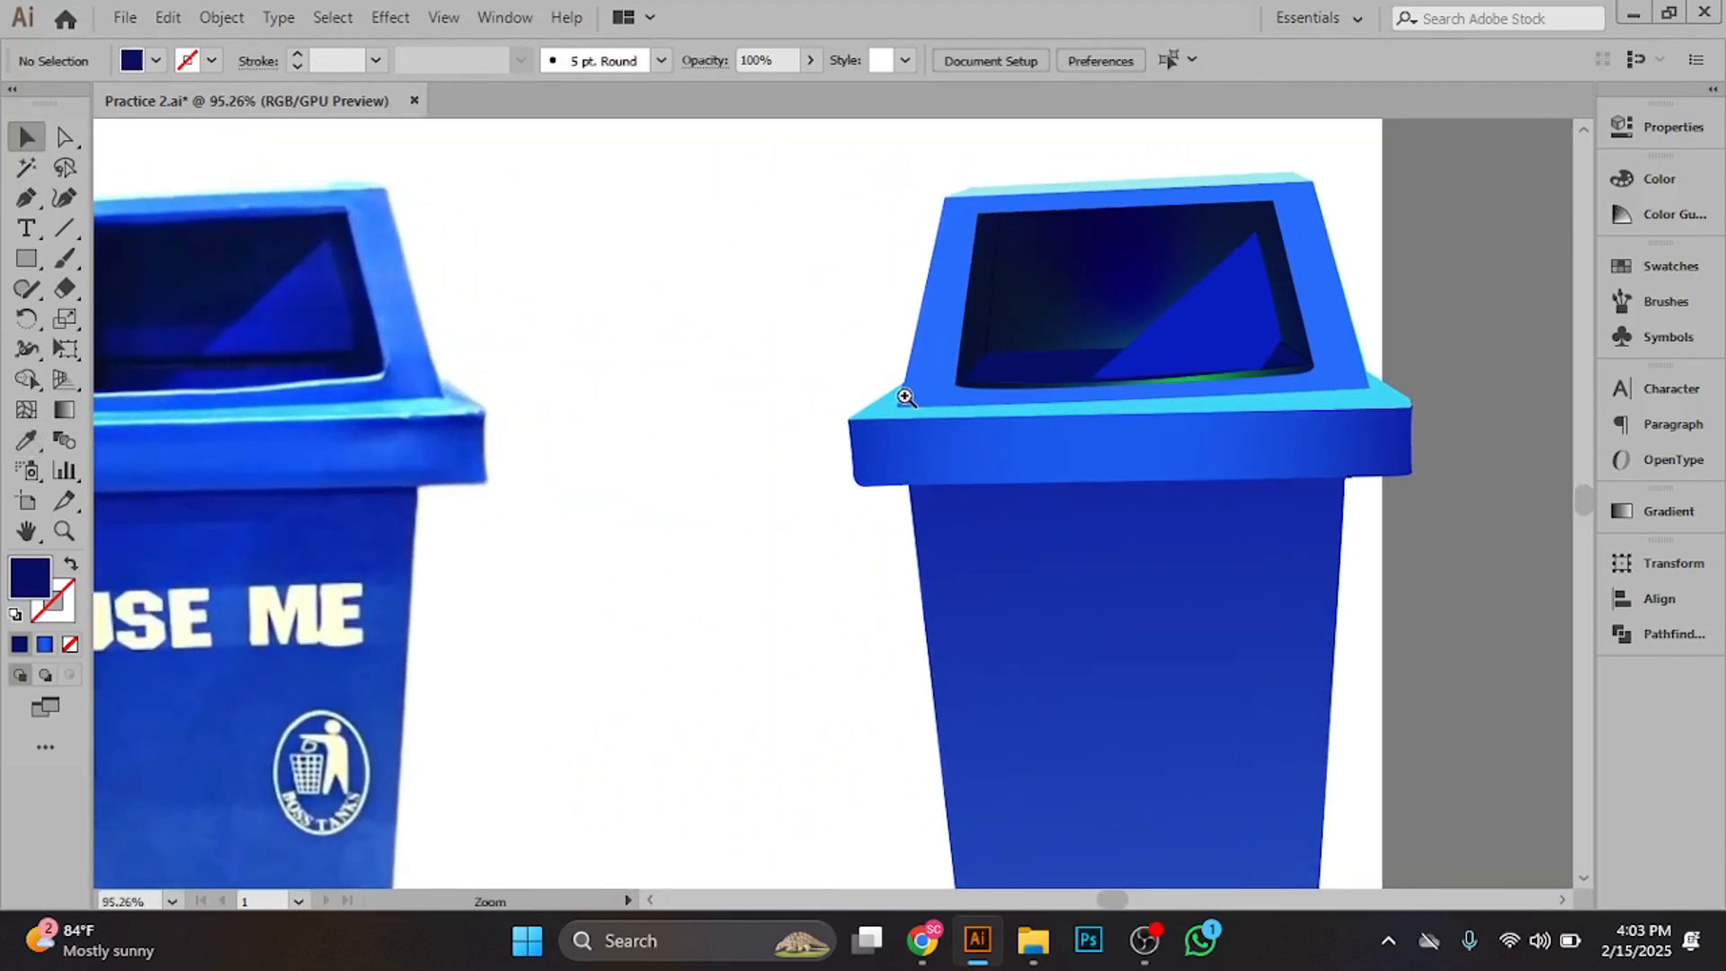
scroll(871, 393, down, 2)
scroll(906, 397, up, 3)
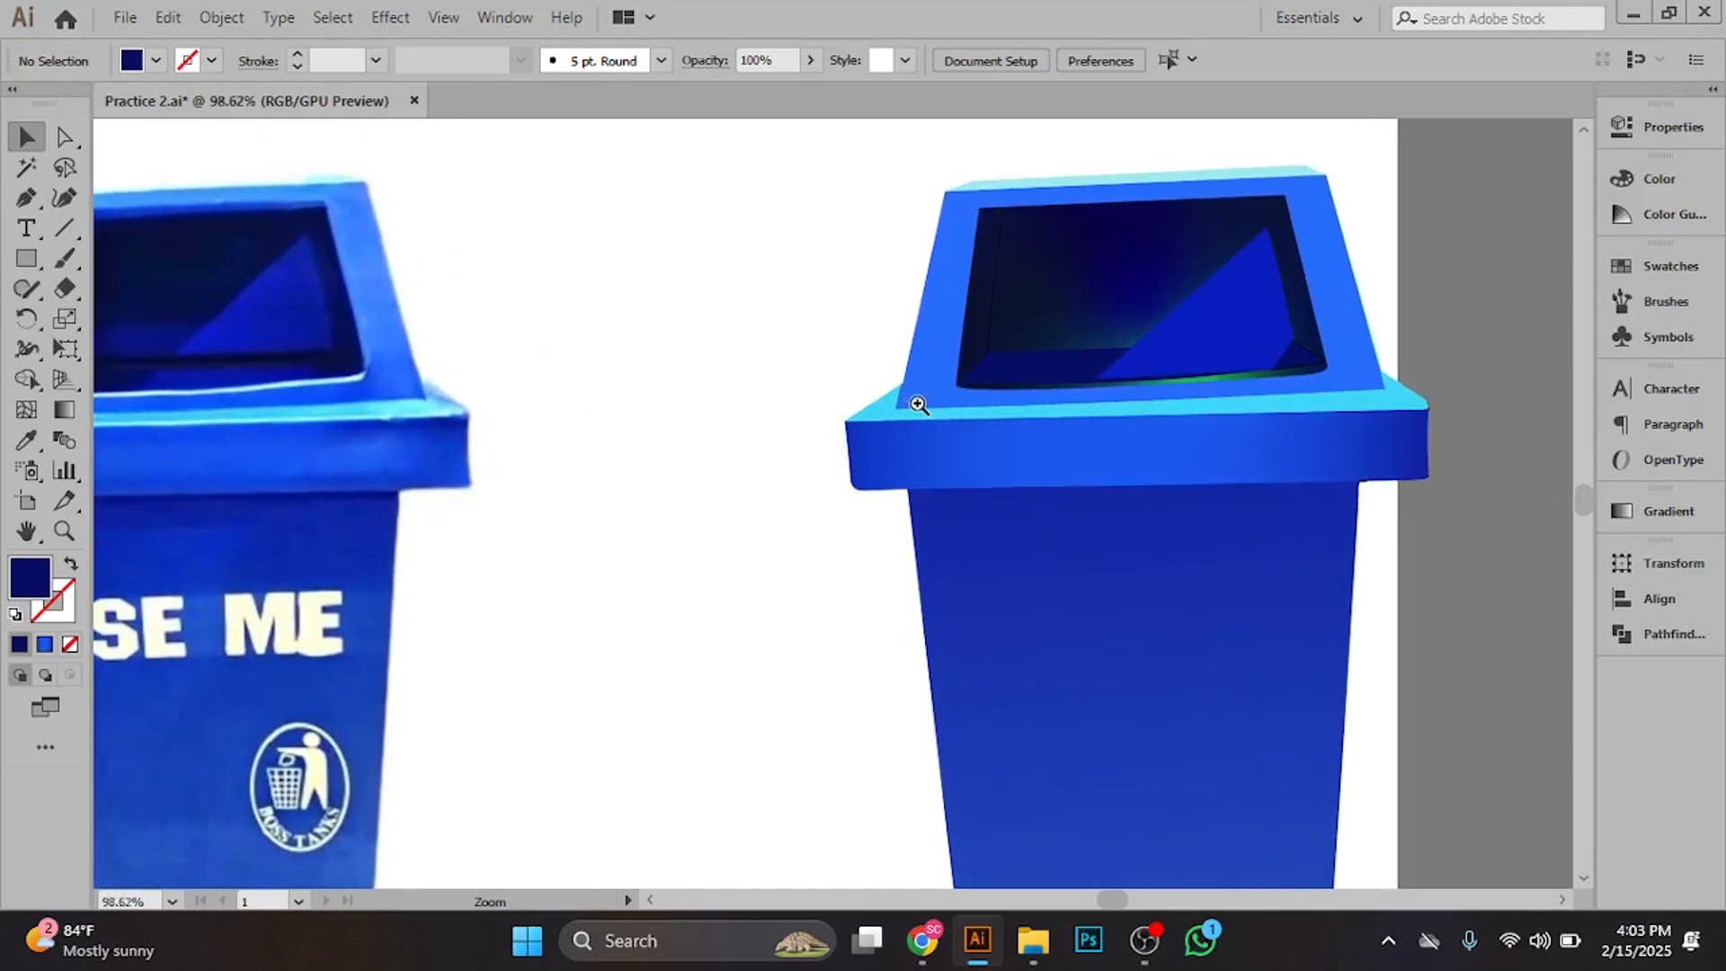
- Apply a linear gradient fill to the floor section beneath the large triangle inside the opening
scroll(918, 404, down, 1)
click(1187, 353)
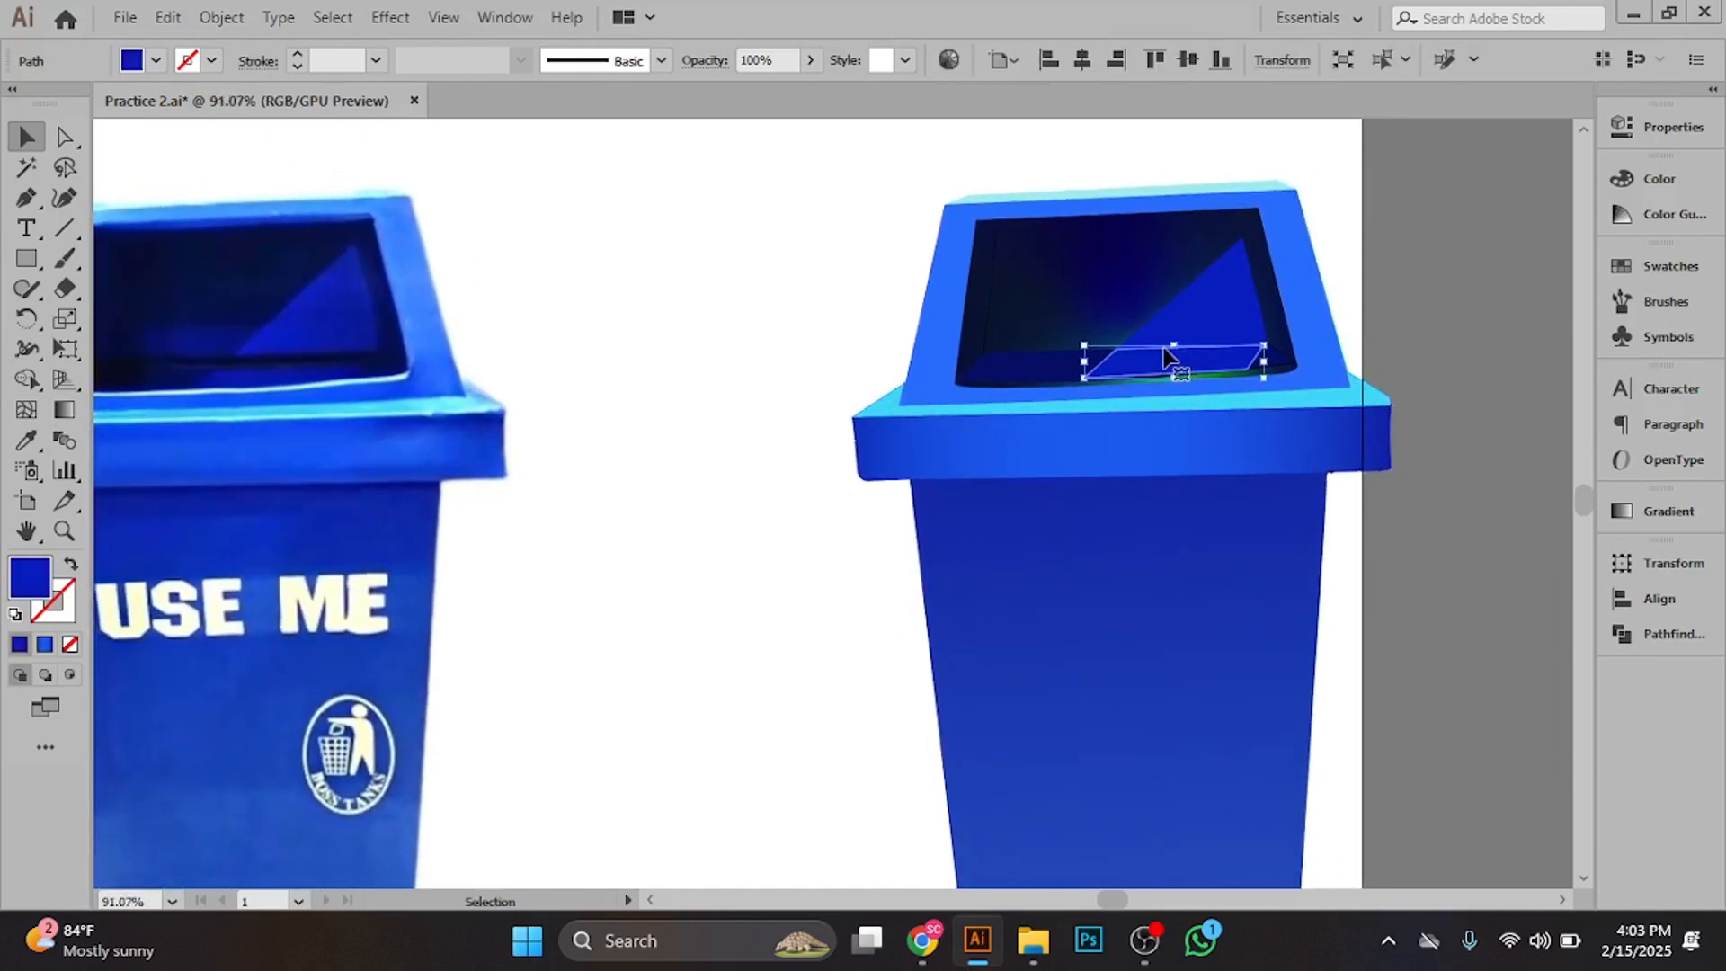
scroll(1040, 385, up, 1)
scroll(1230, 417, up, 1)
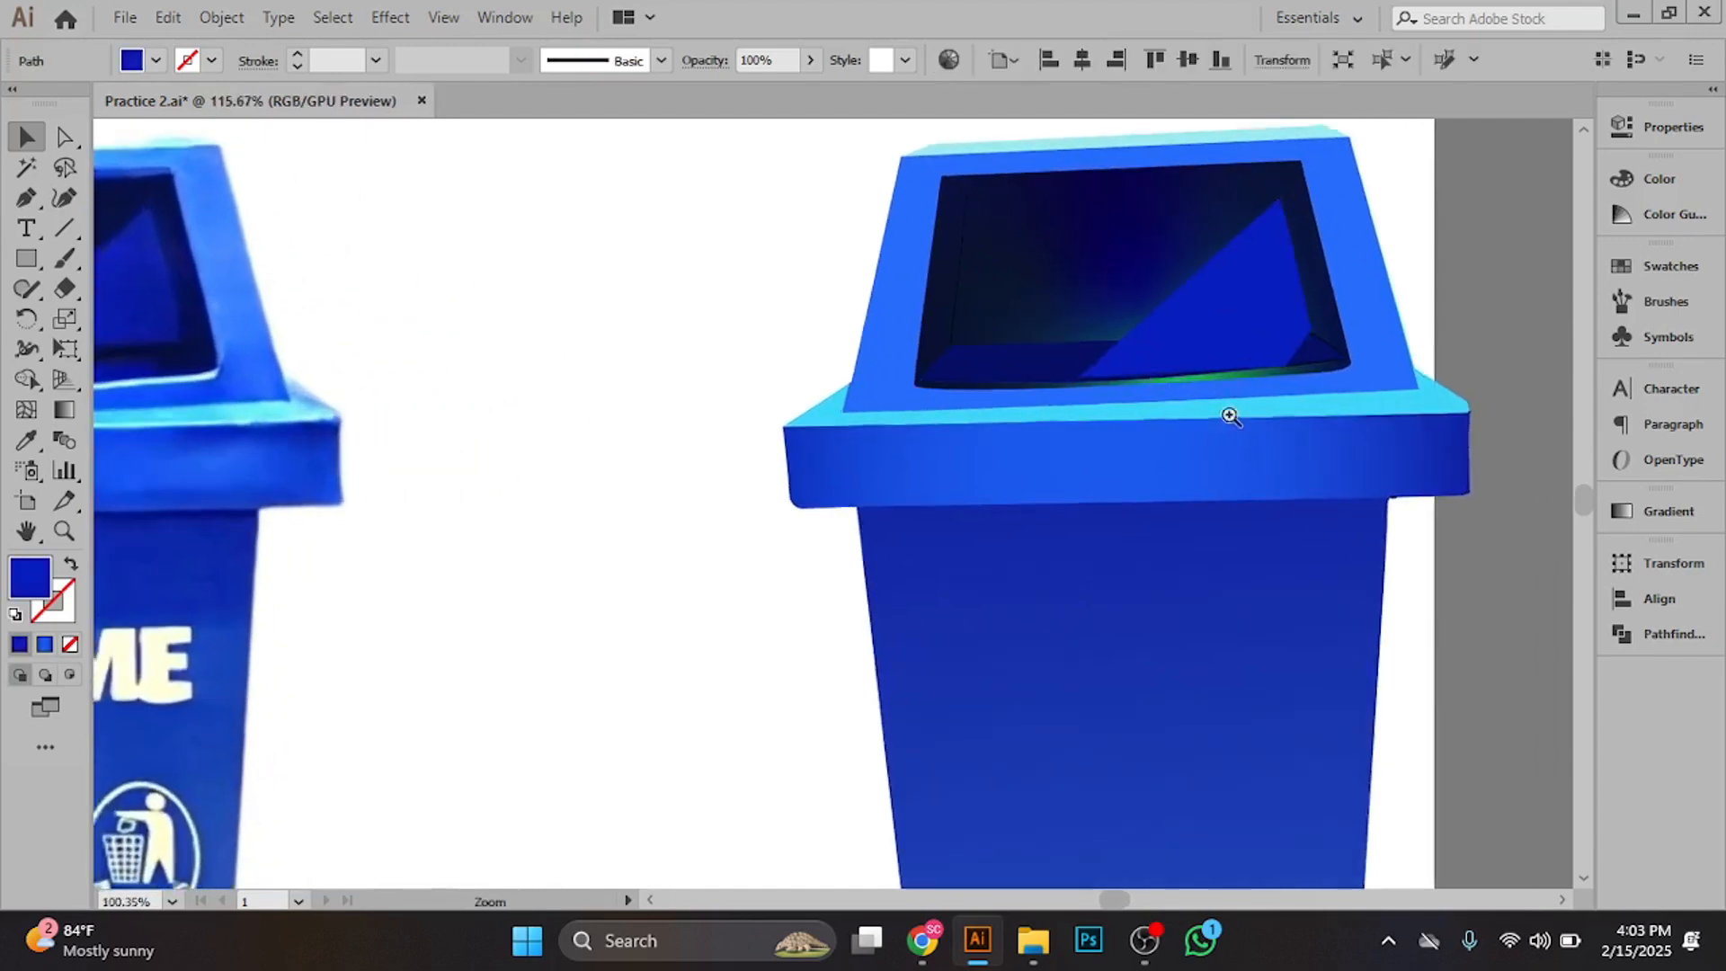
scroll(1230, 417, down, 3)
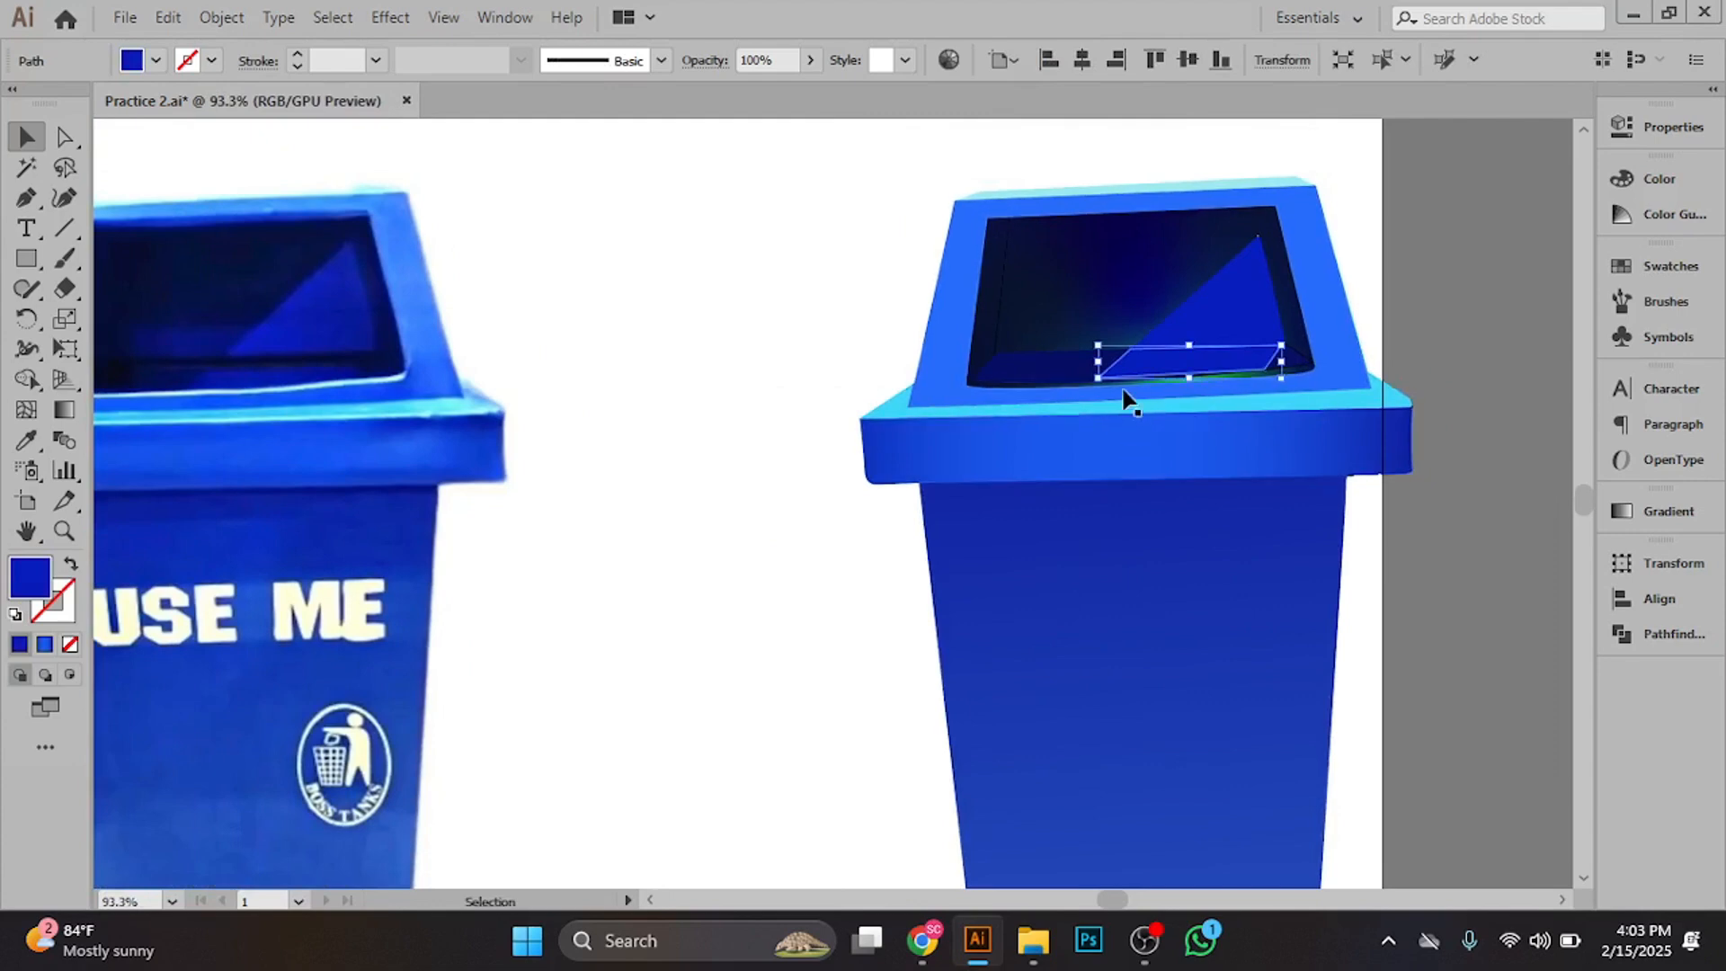
scroll(1160, 387, up, 4)
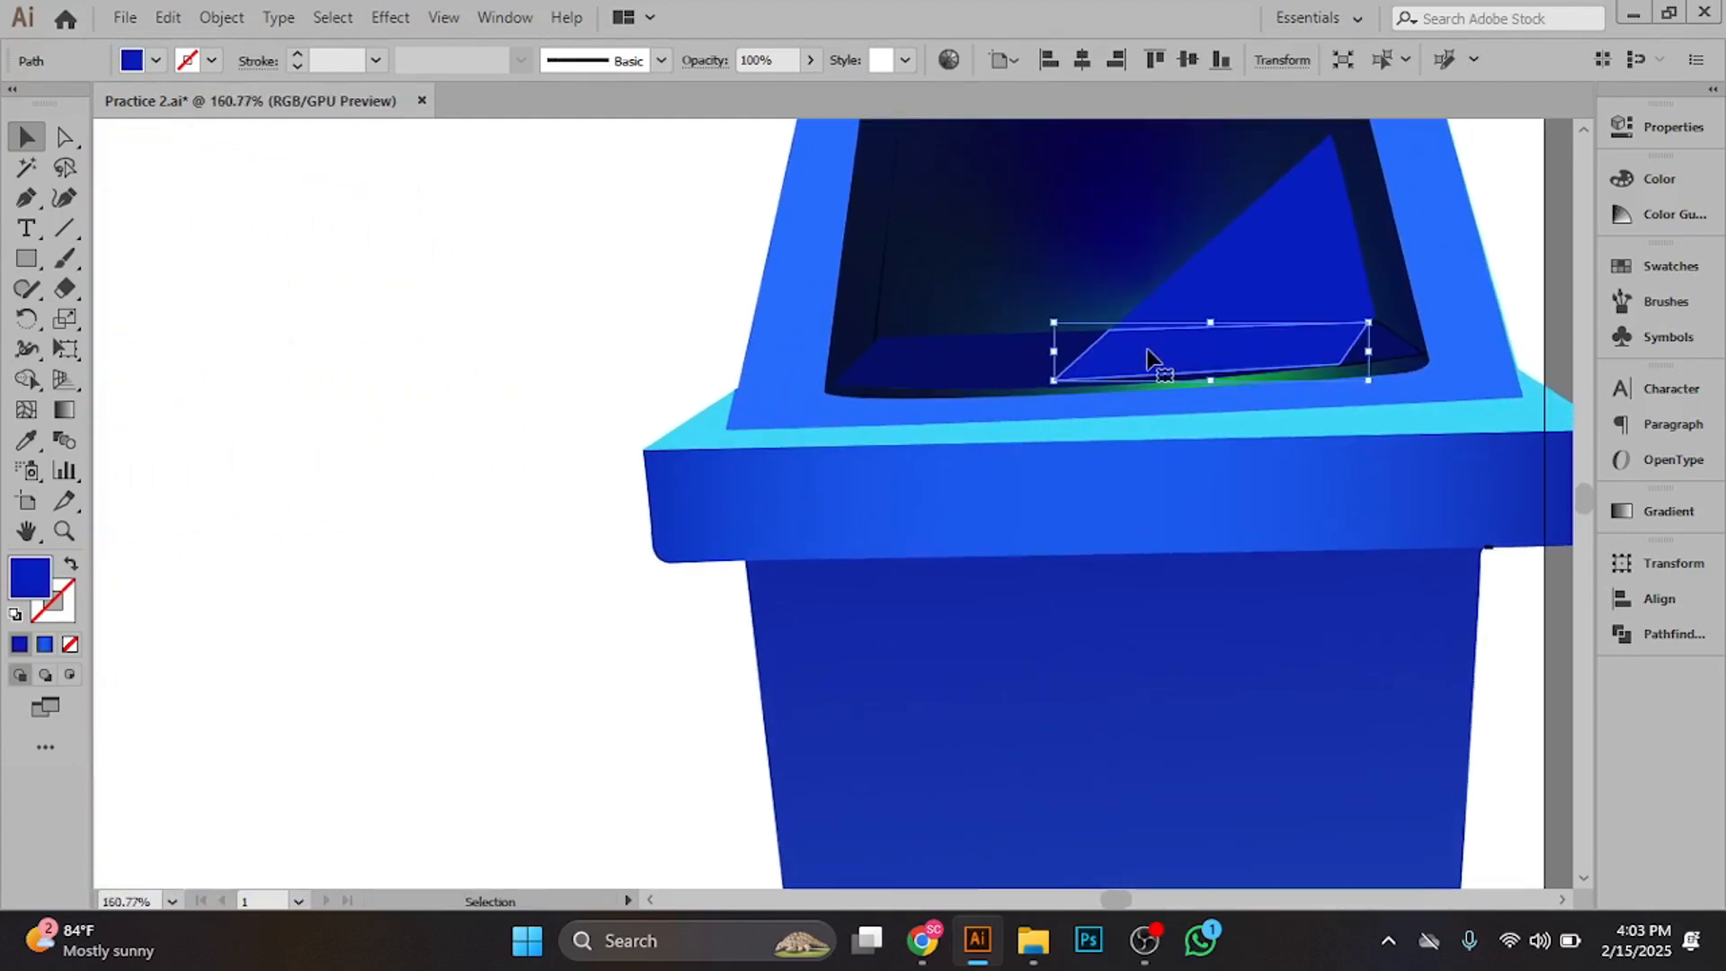
click(65, 412)
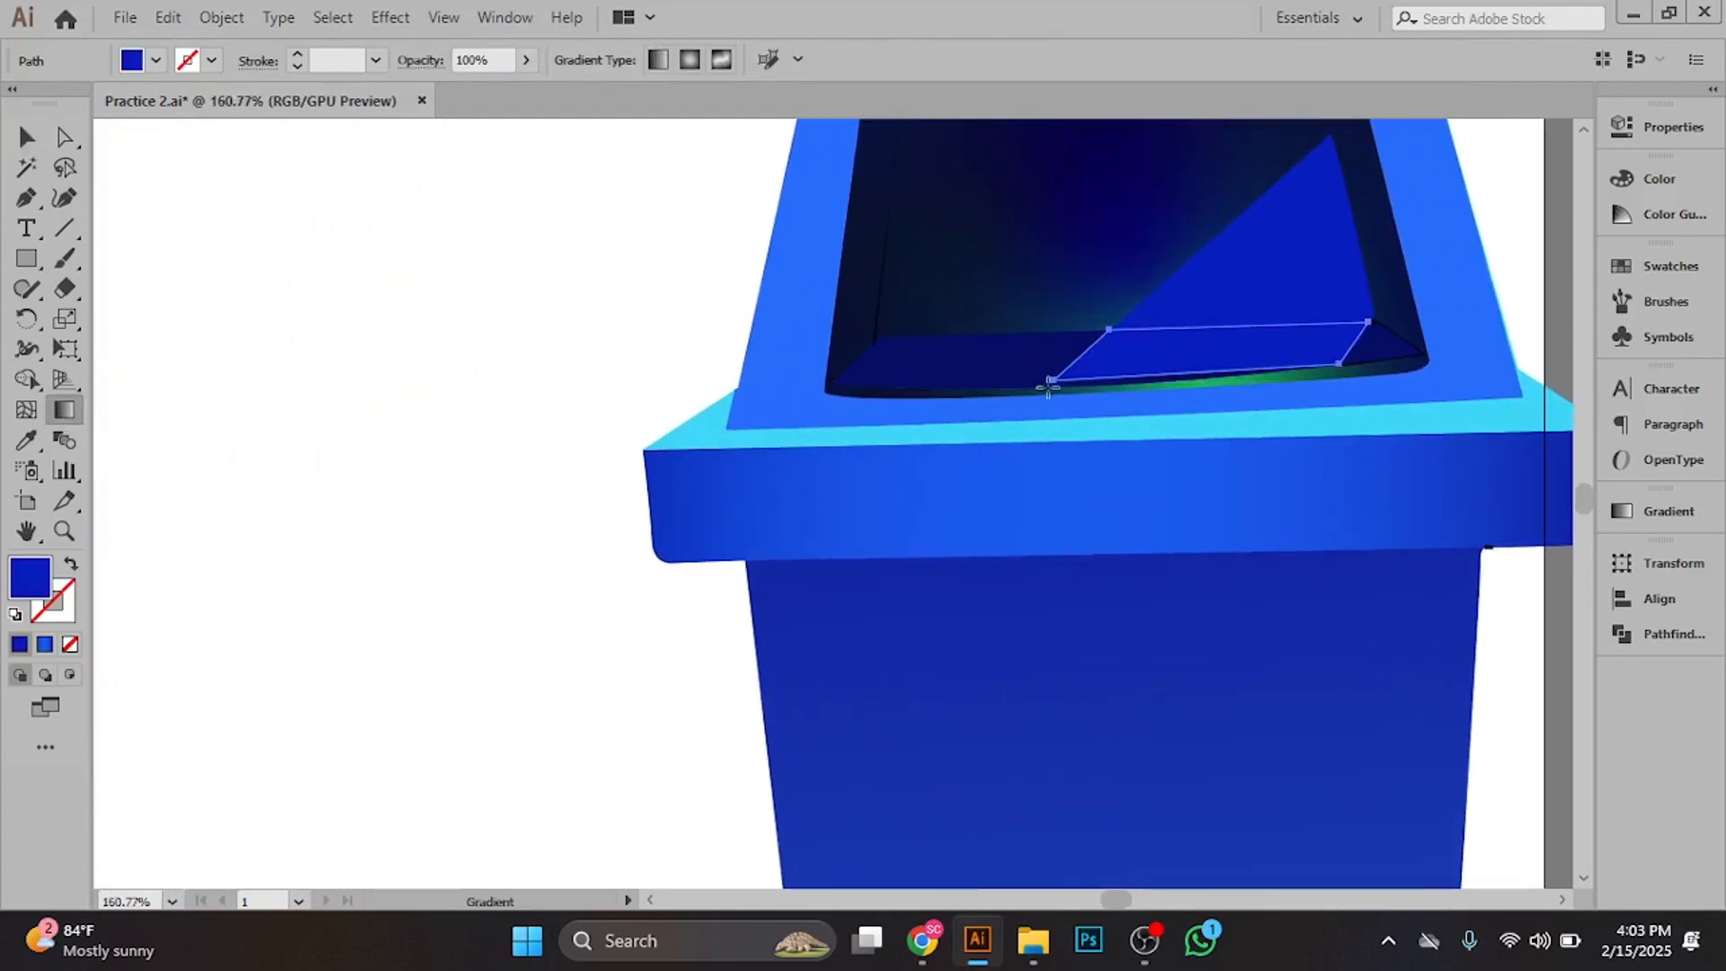
click(666, 60)
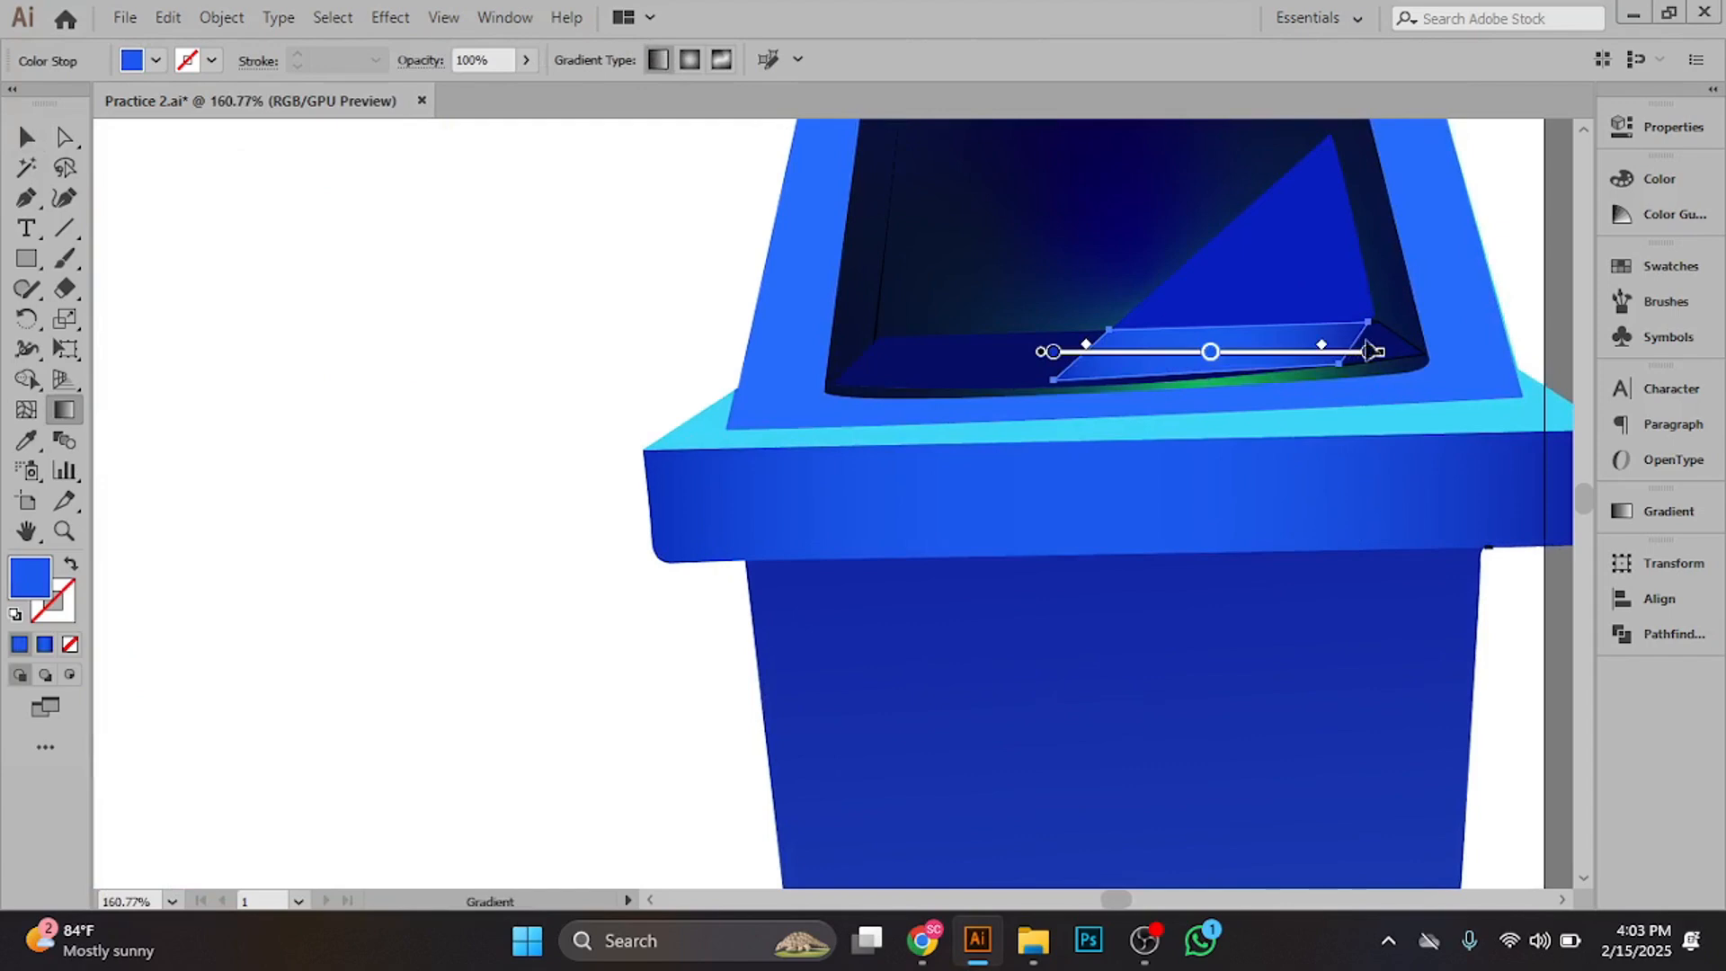
- Turn the floor section's gradient vertical, centre it on the section and shorten it to about the section's height
mouse_move(1392, 349)
mouse_down()
mouse_move(1313, 226)
mouse_move(993, 180)
mouse_move(1115, 230)
mouse_move(1050, 261)
mouse_up()
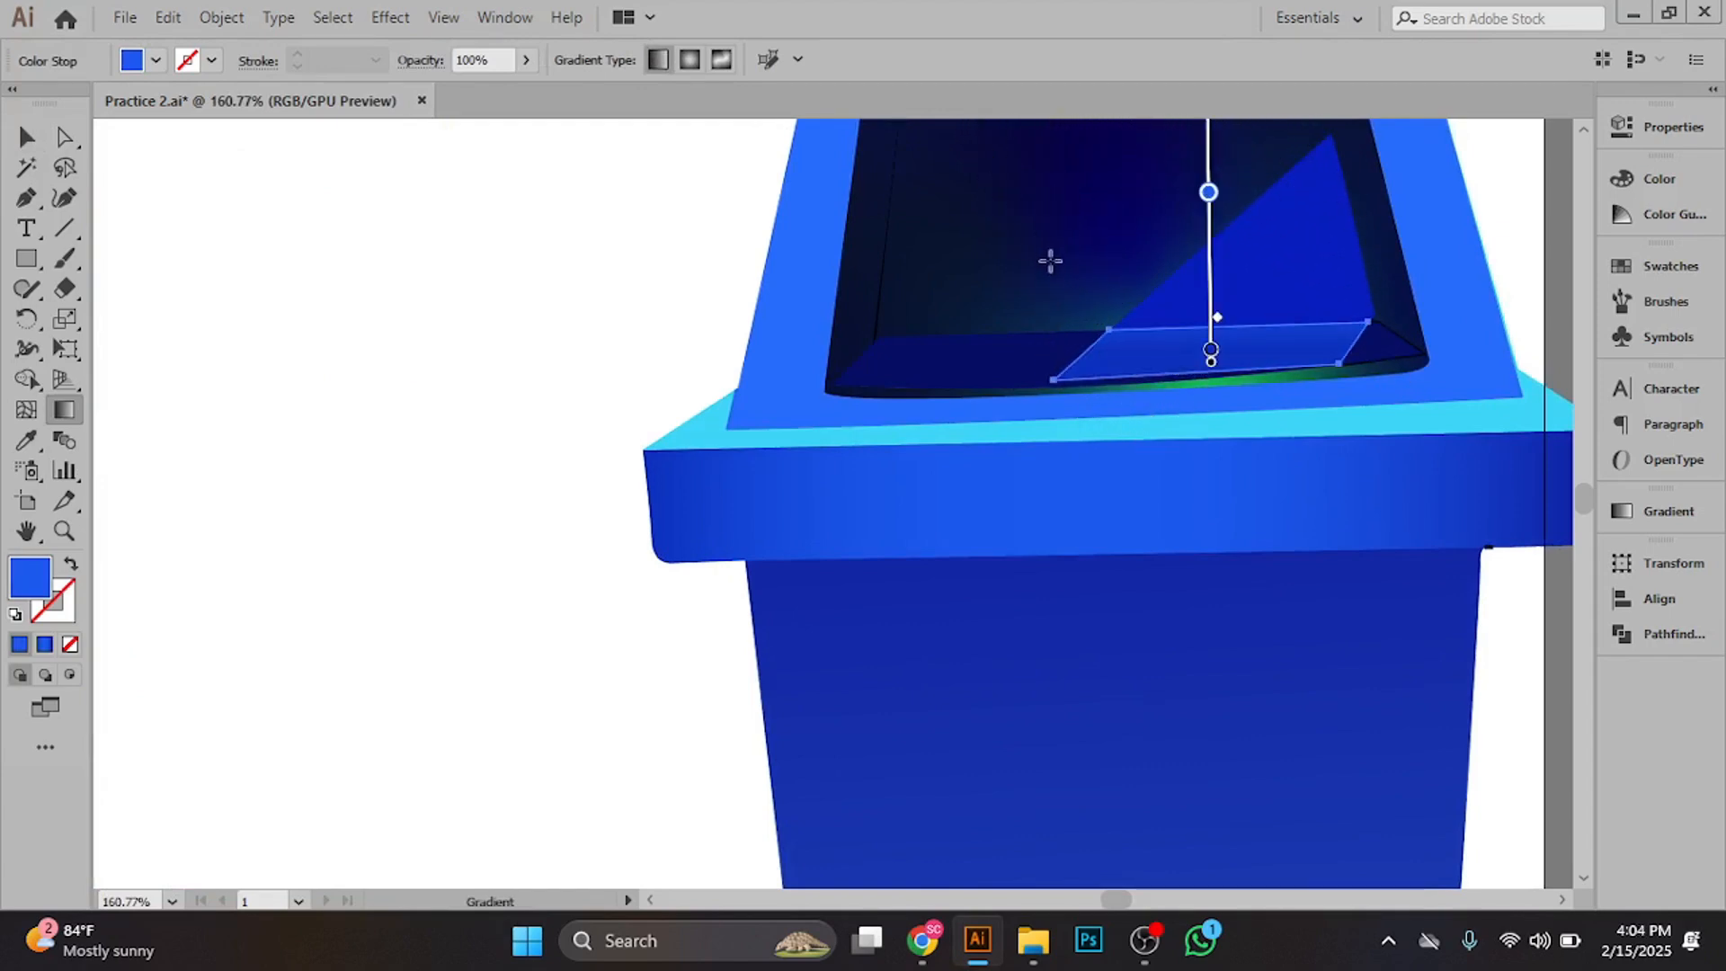
click(1210, 267)
key(Delete)
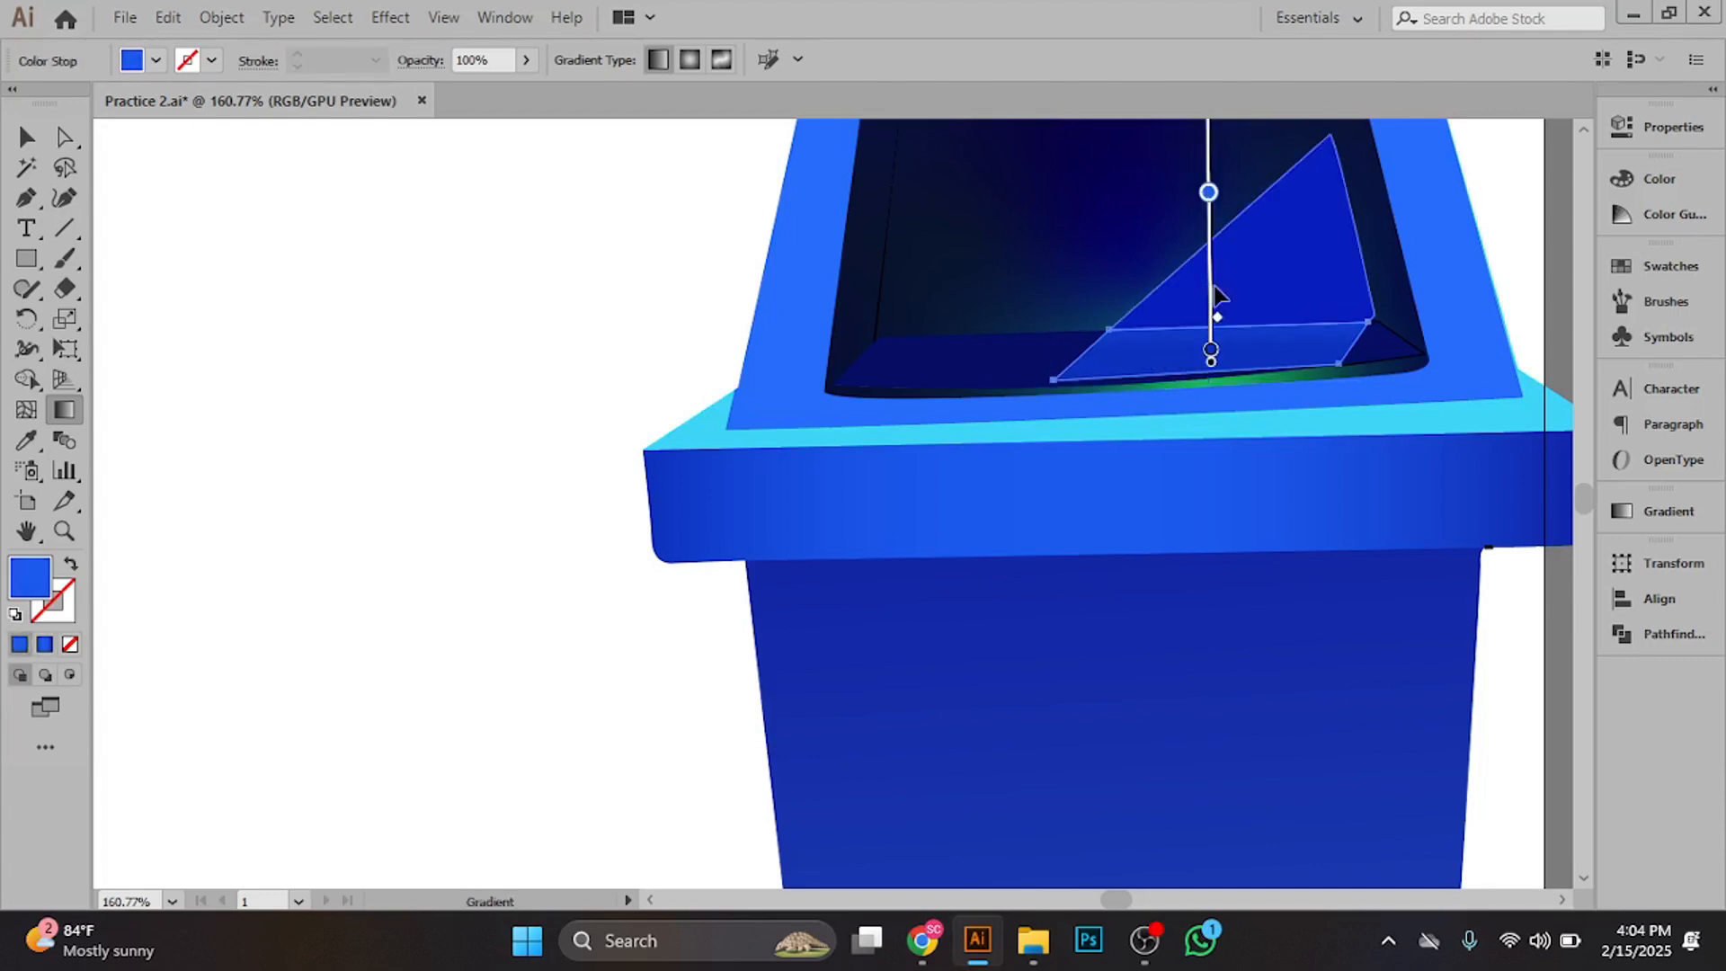
mouse_move(1218, 294)
mouse_down()
mouse_move(1217, 377)
mouse_move(1233, 332)
mouse_up()
scroll(1325, 301, down, 2)
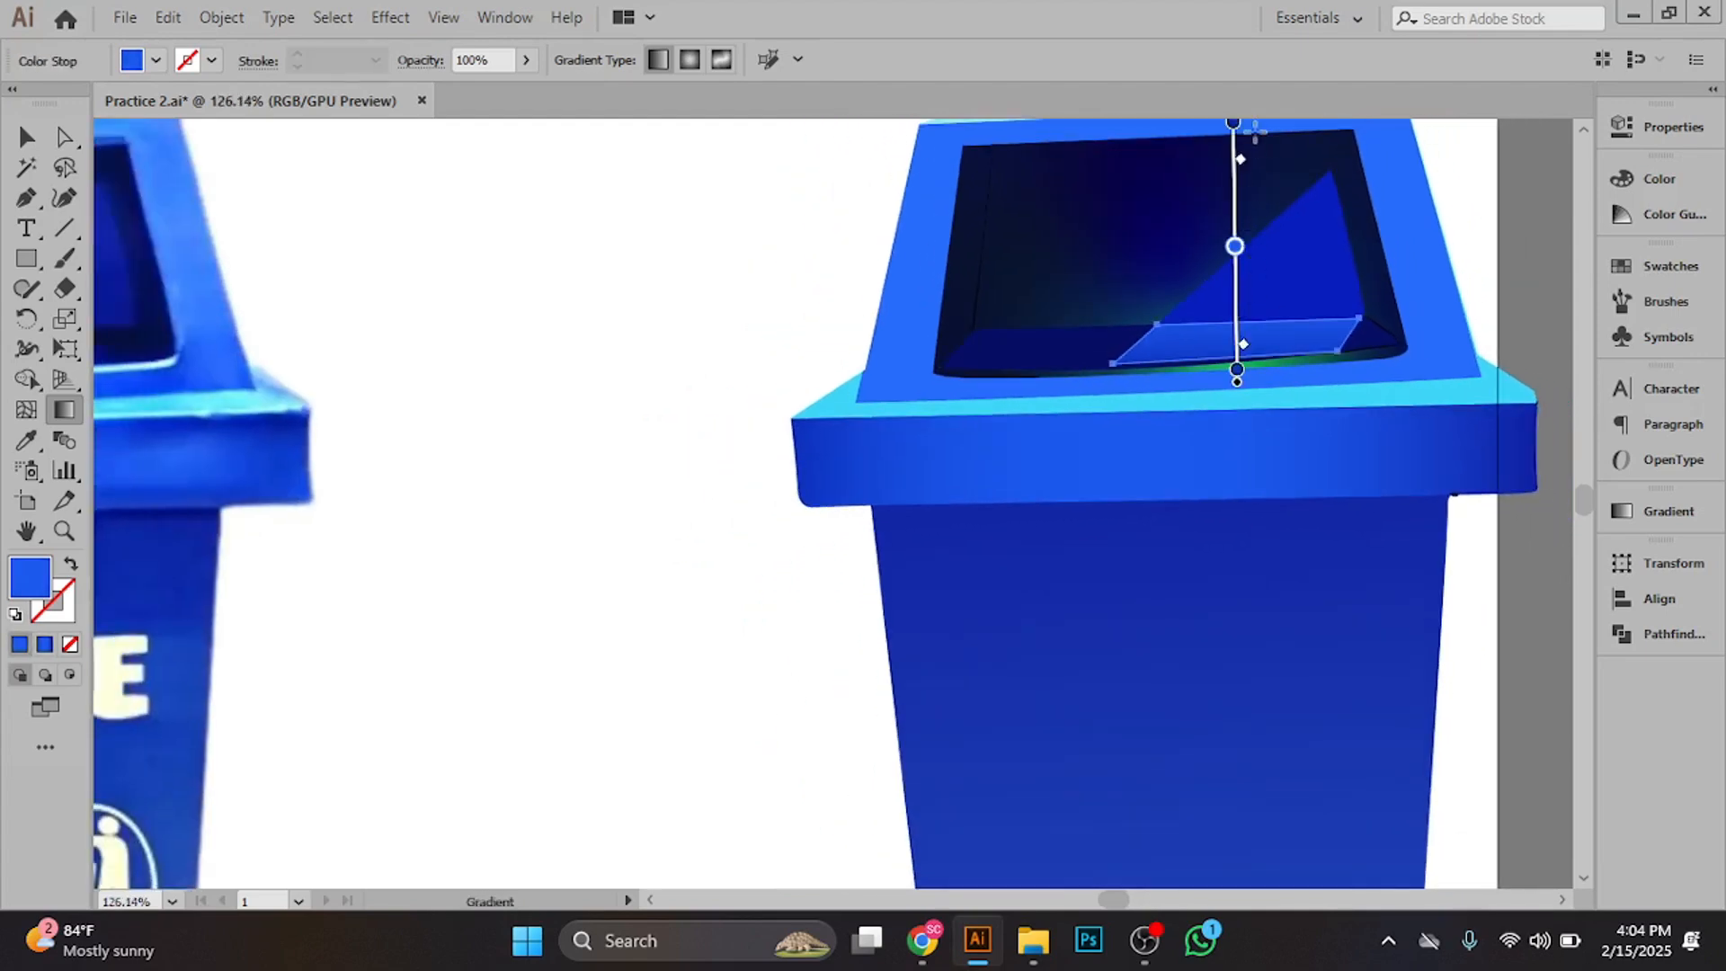
scroll(1283, 335, up, 3)
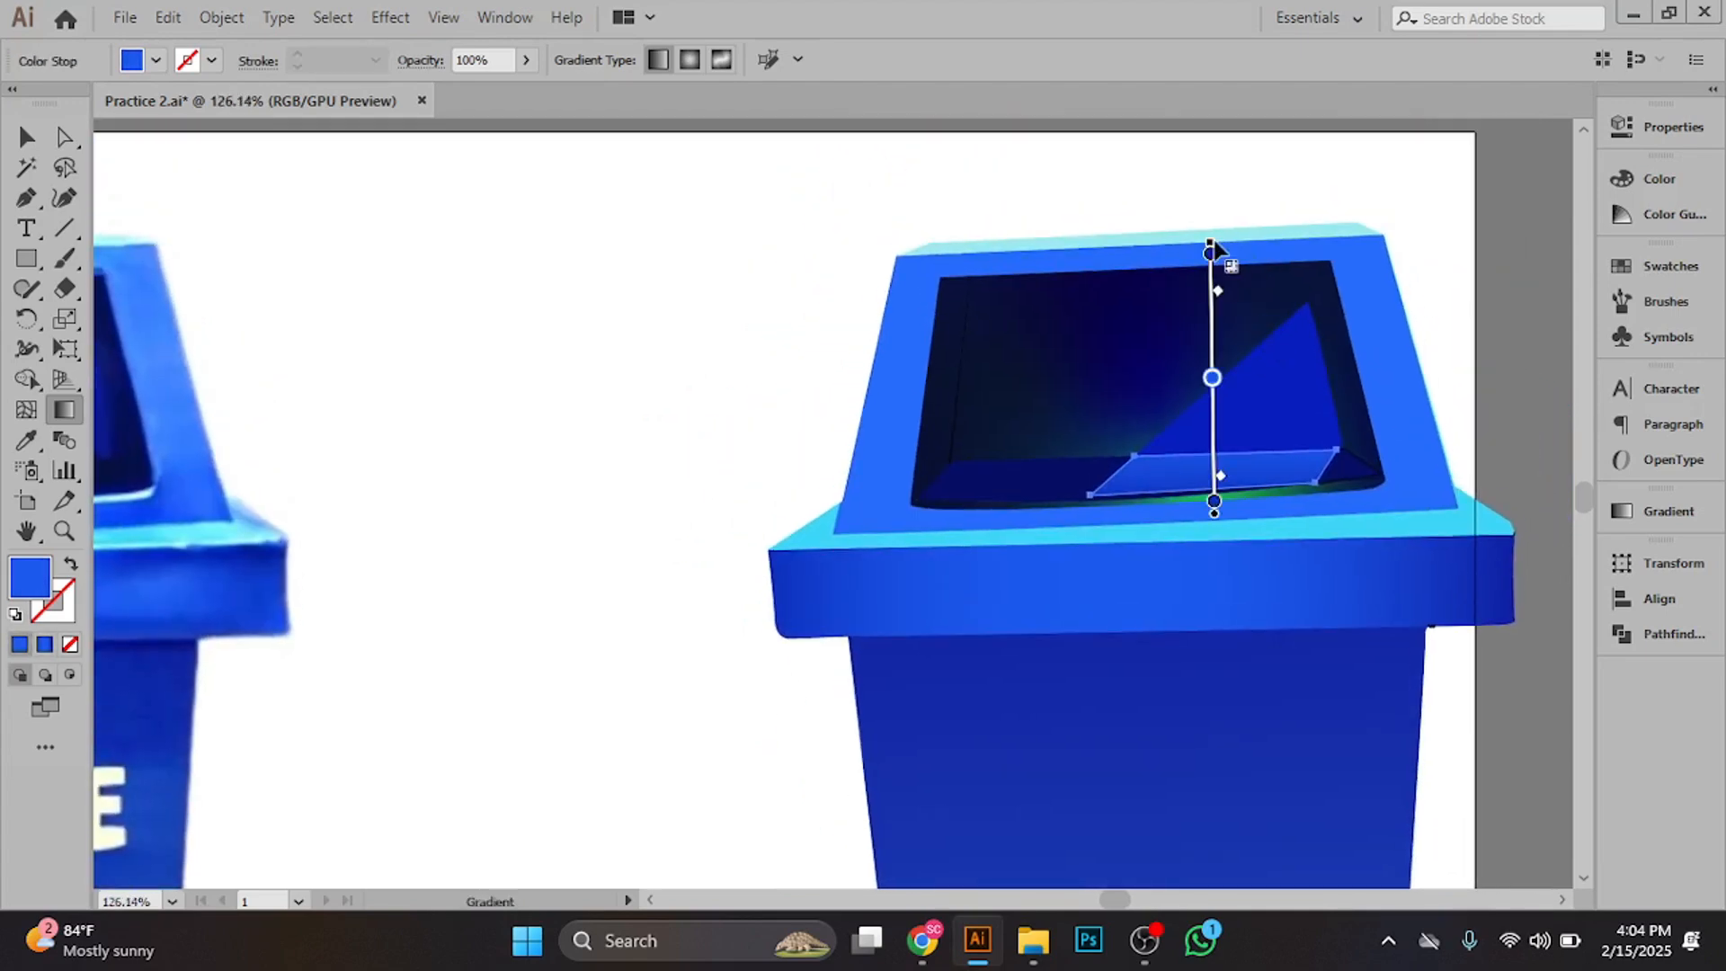
drag(1213, 243, 1214, 435)
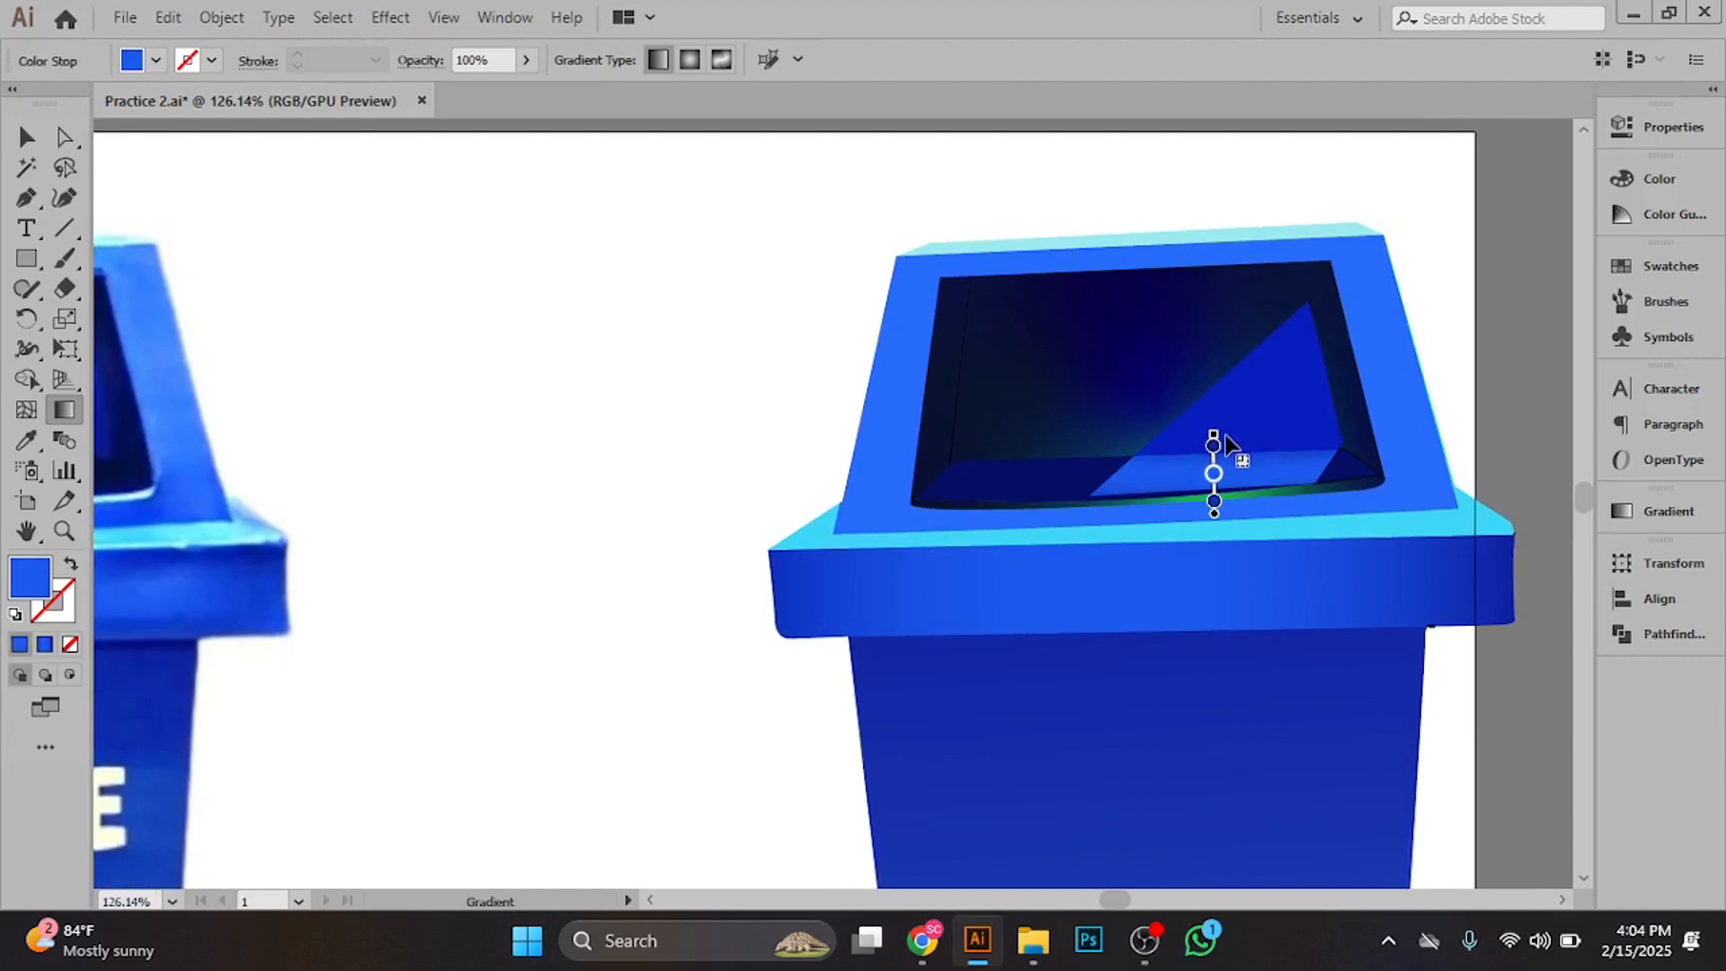
- Recolour the floor gradient's upper stop with the triangle's blue, and remove the middle colour stop
double_click(1214, 442)
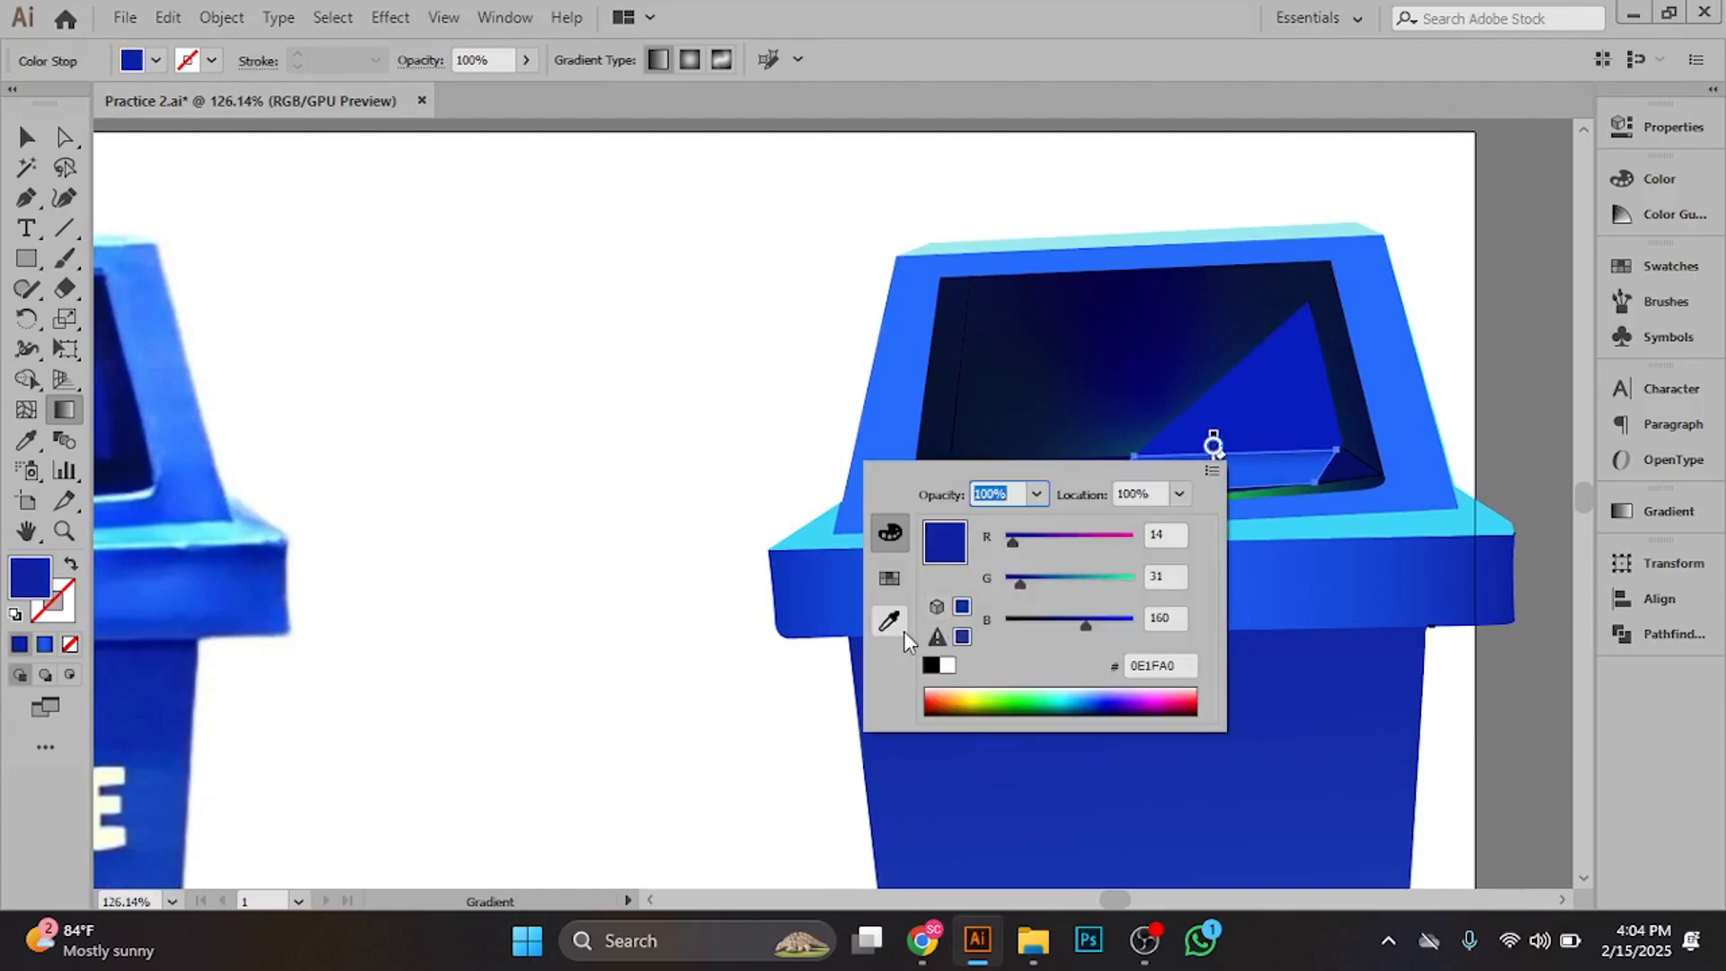
click(901, 628)
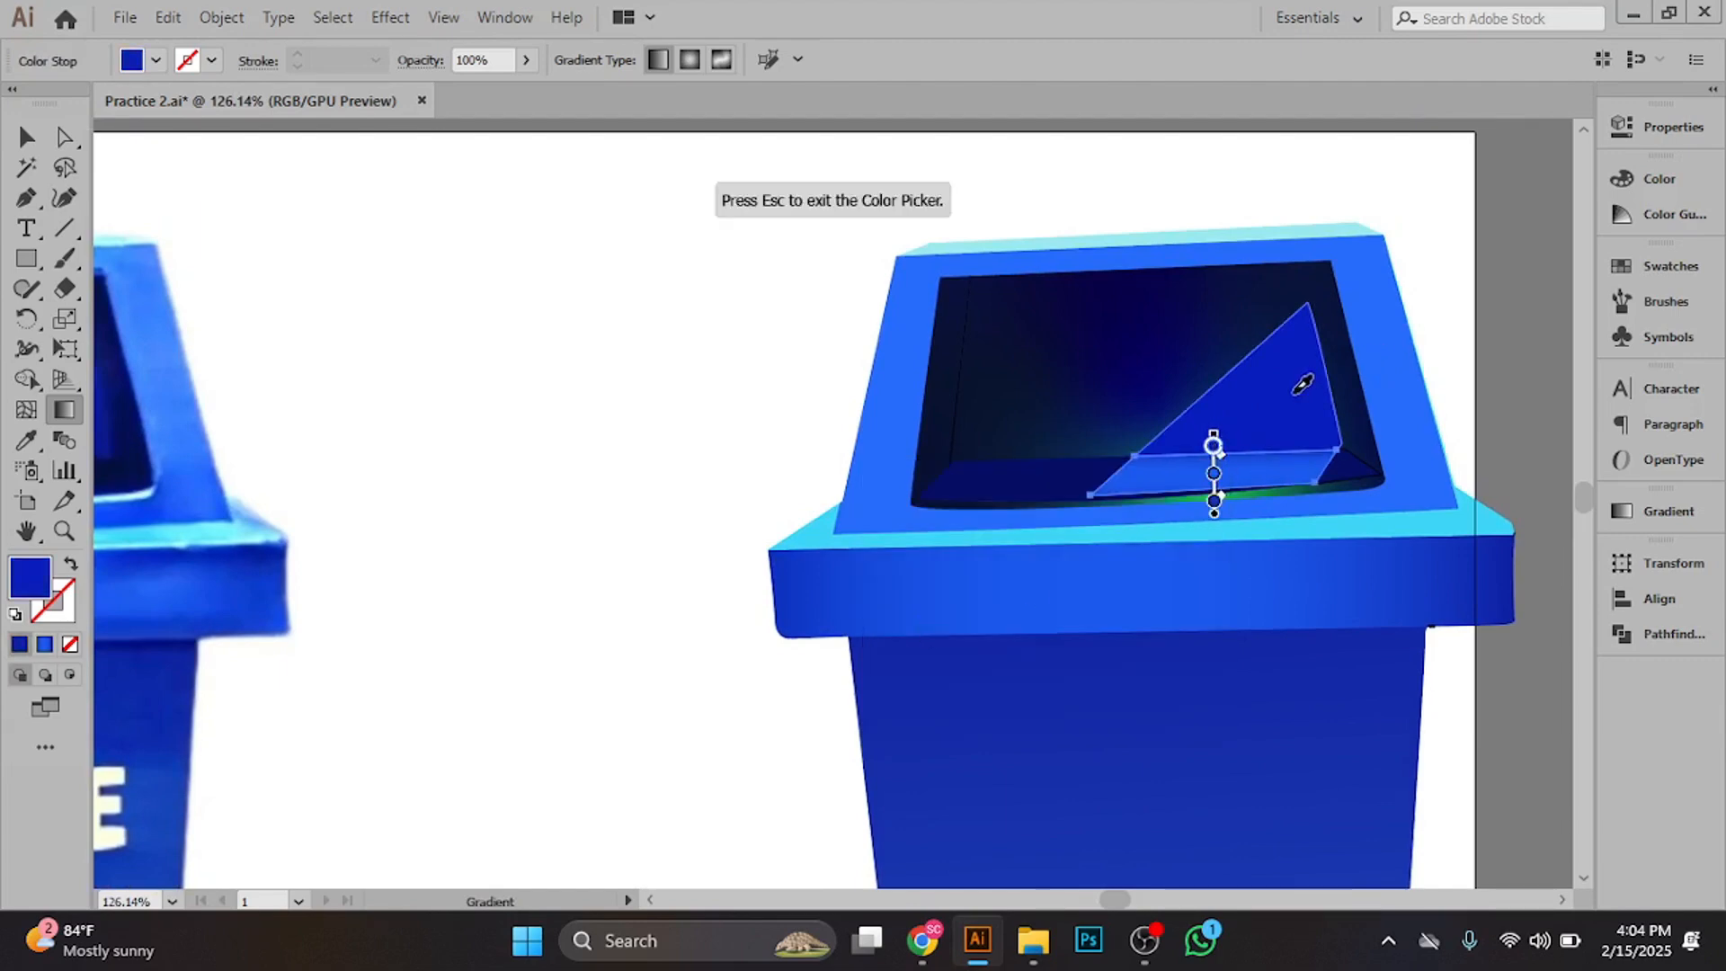
click(1216, 475)
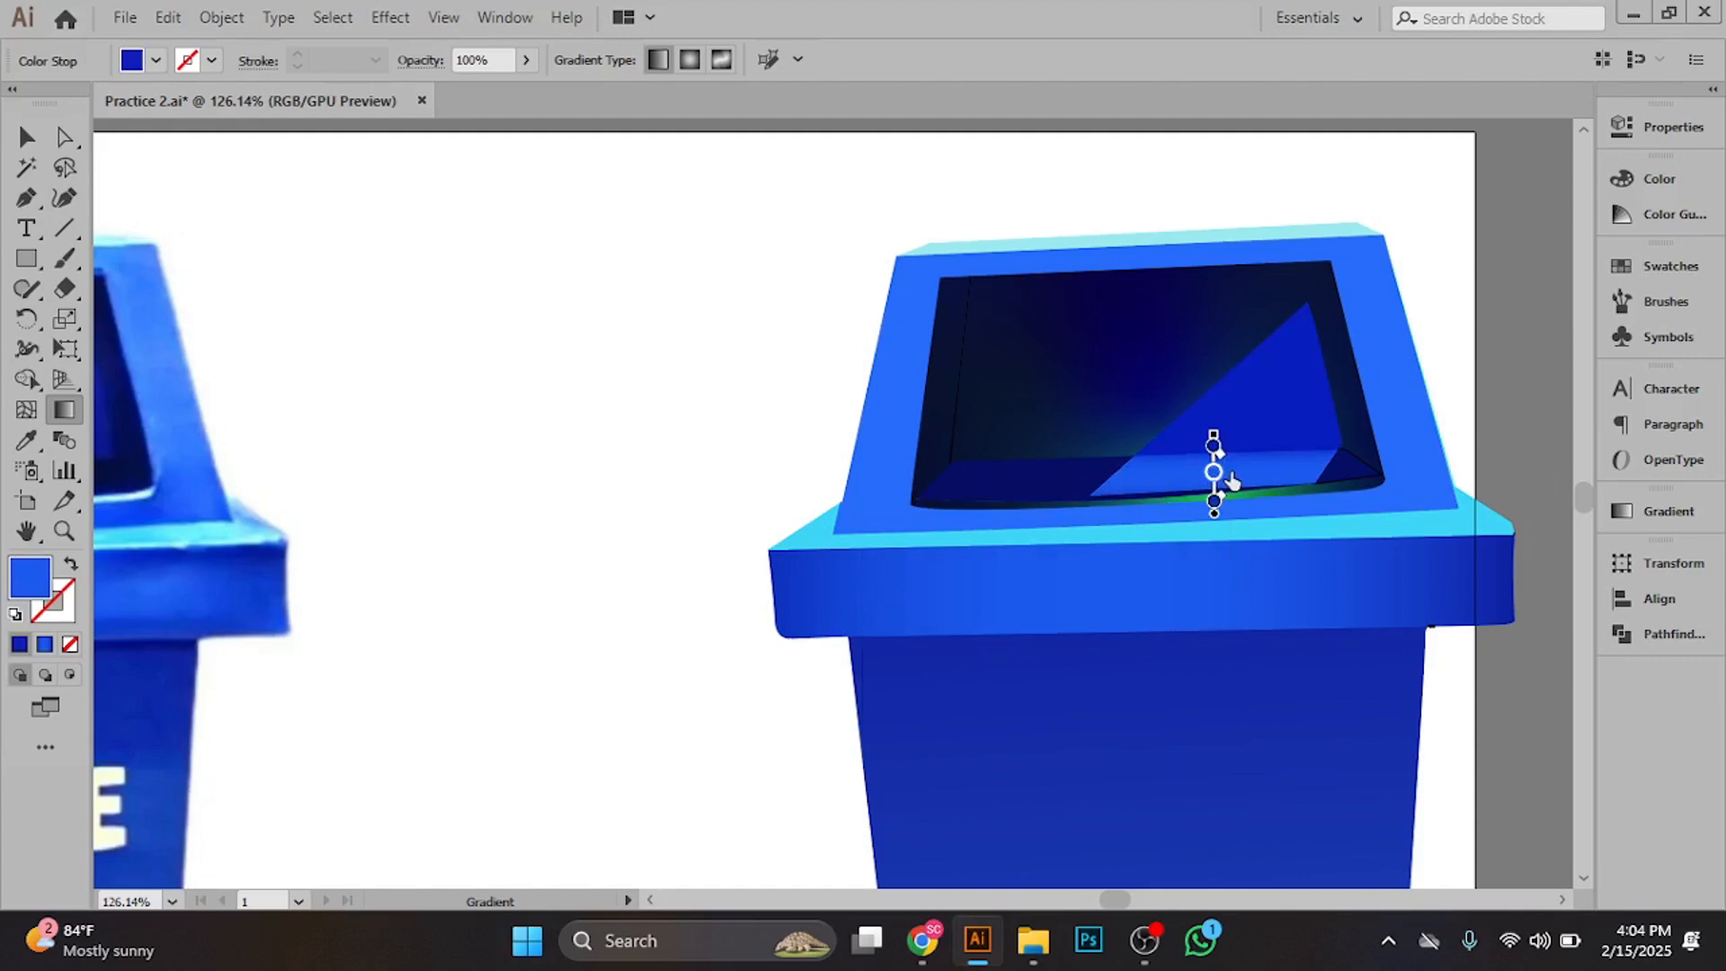
click(1284, 492)
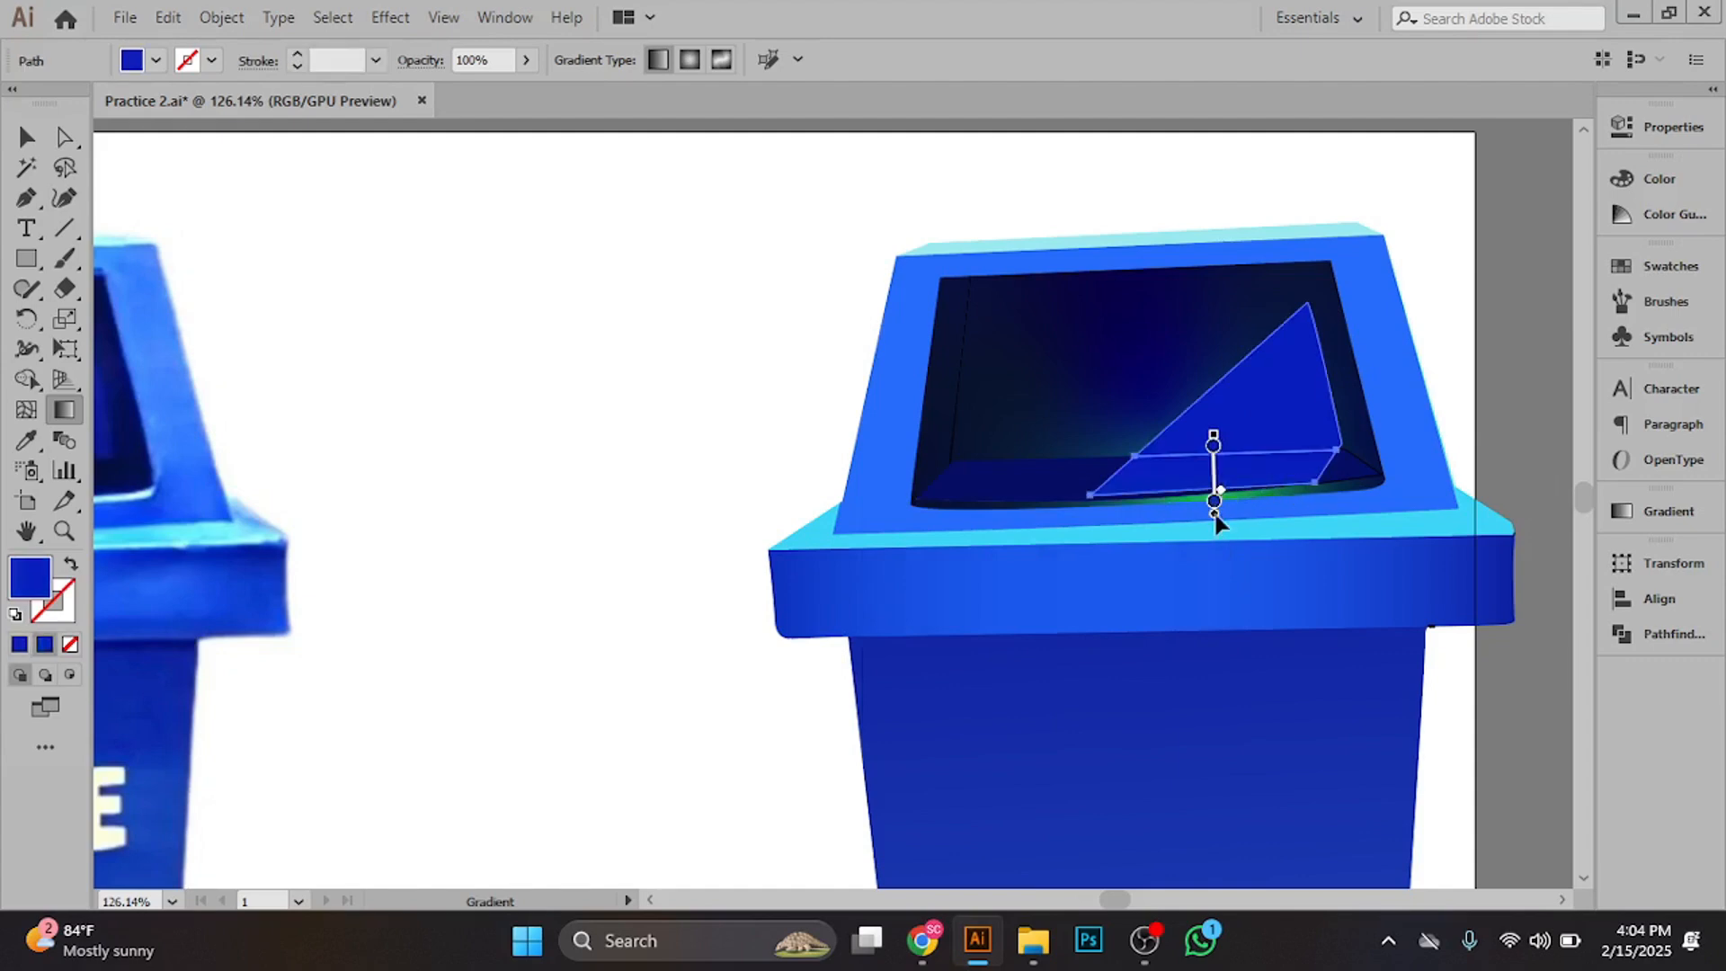
drag(1216, 518, 1217, 498)
- Try a lighter blue on the floor gradient's lower stop by setting its green value to 74
double_click(1214, 494)
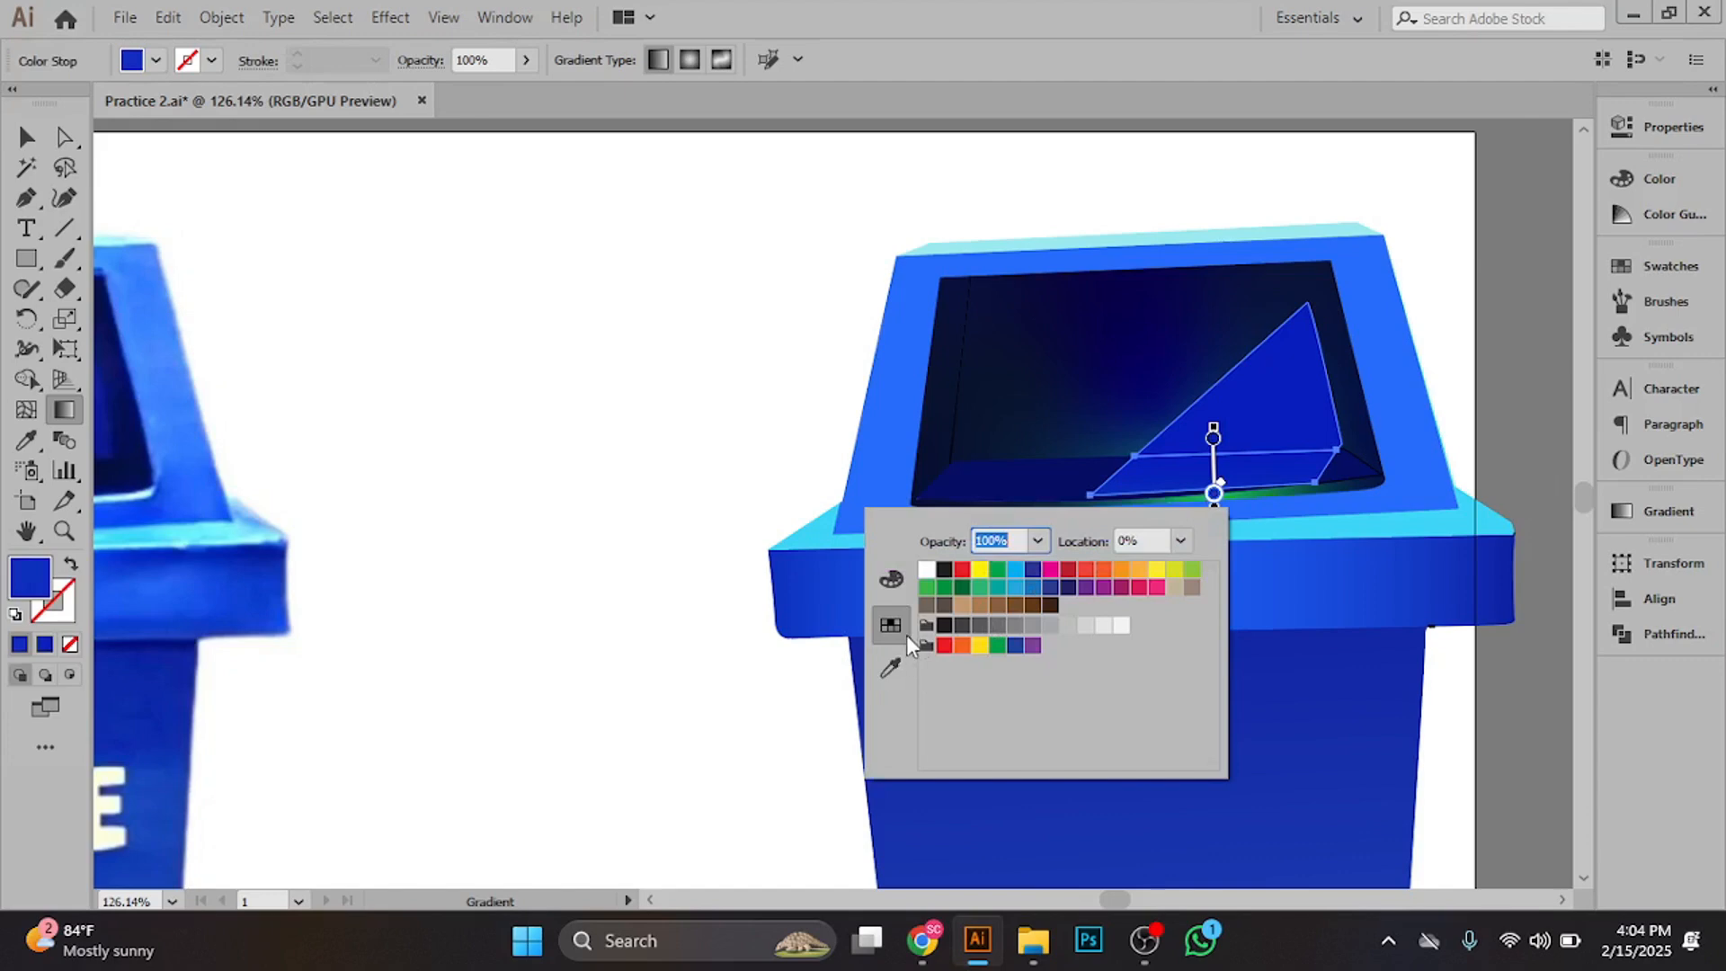
click(892, 581)
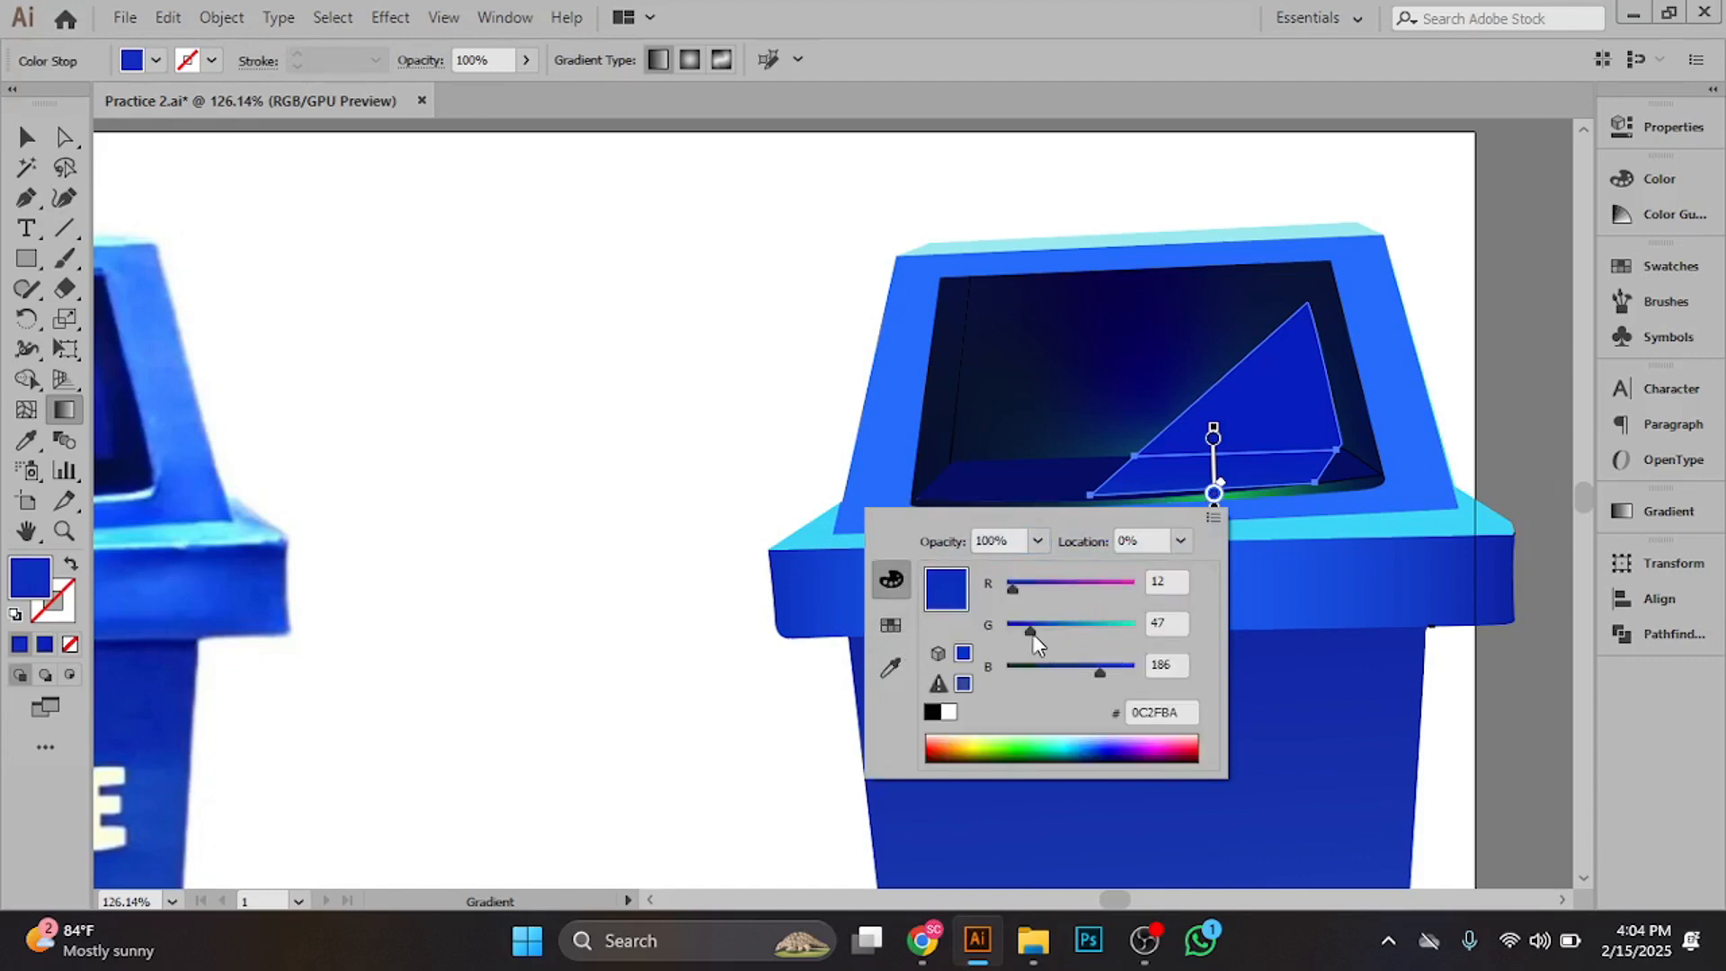
drag(1034, 634, 1067, 634)
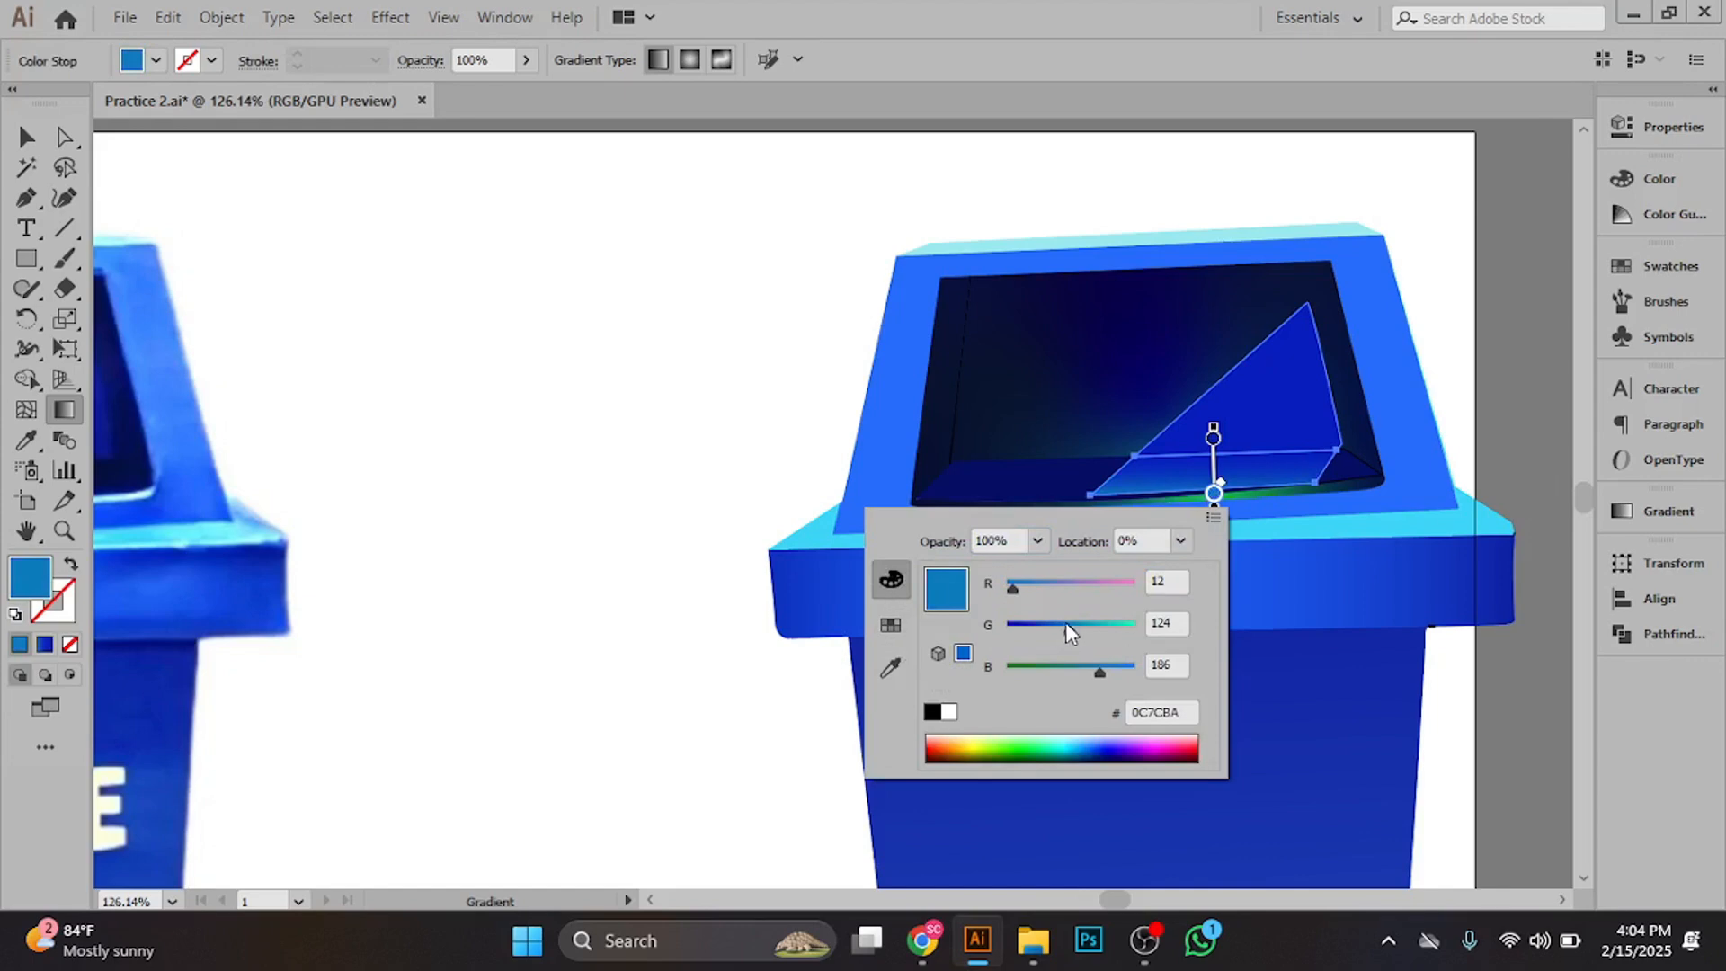
drag(1072, 638, 1049, 639)
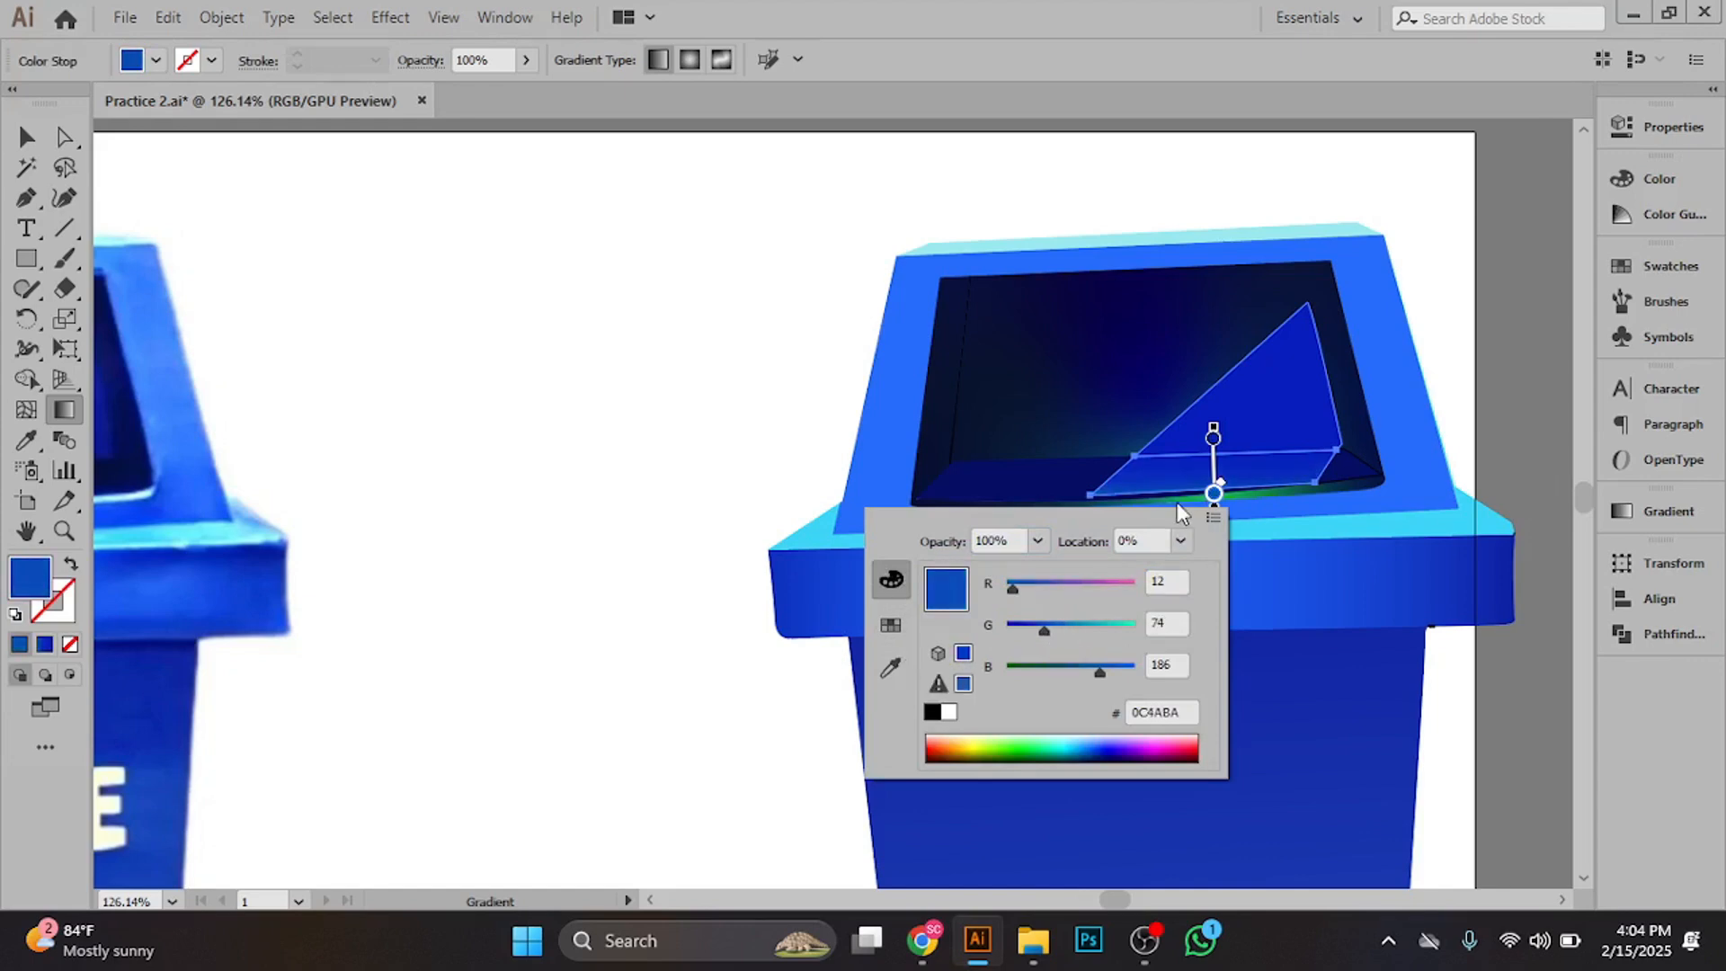
click(1215, 495)
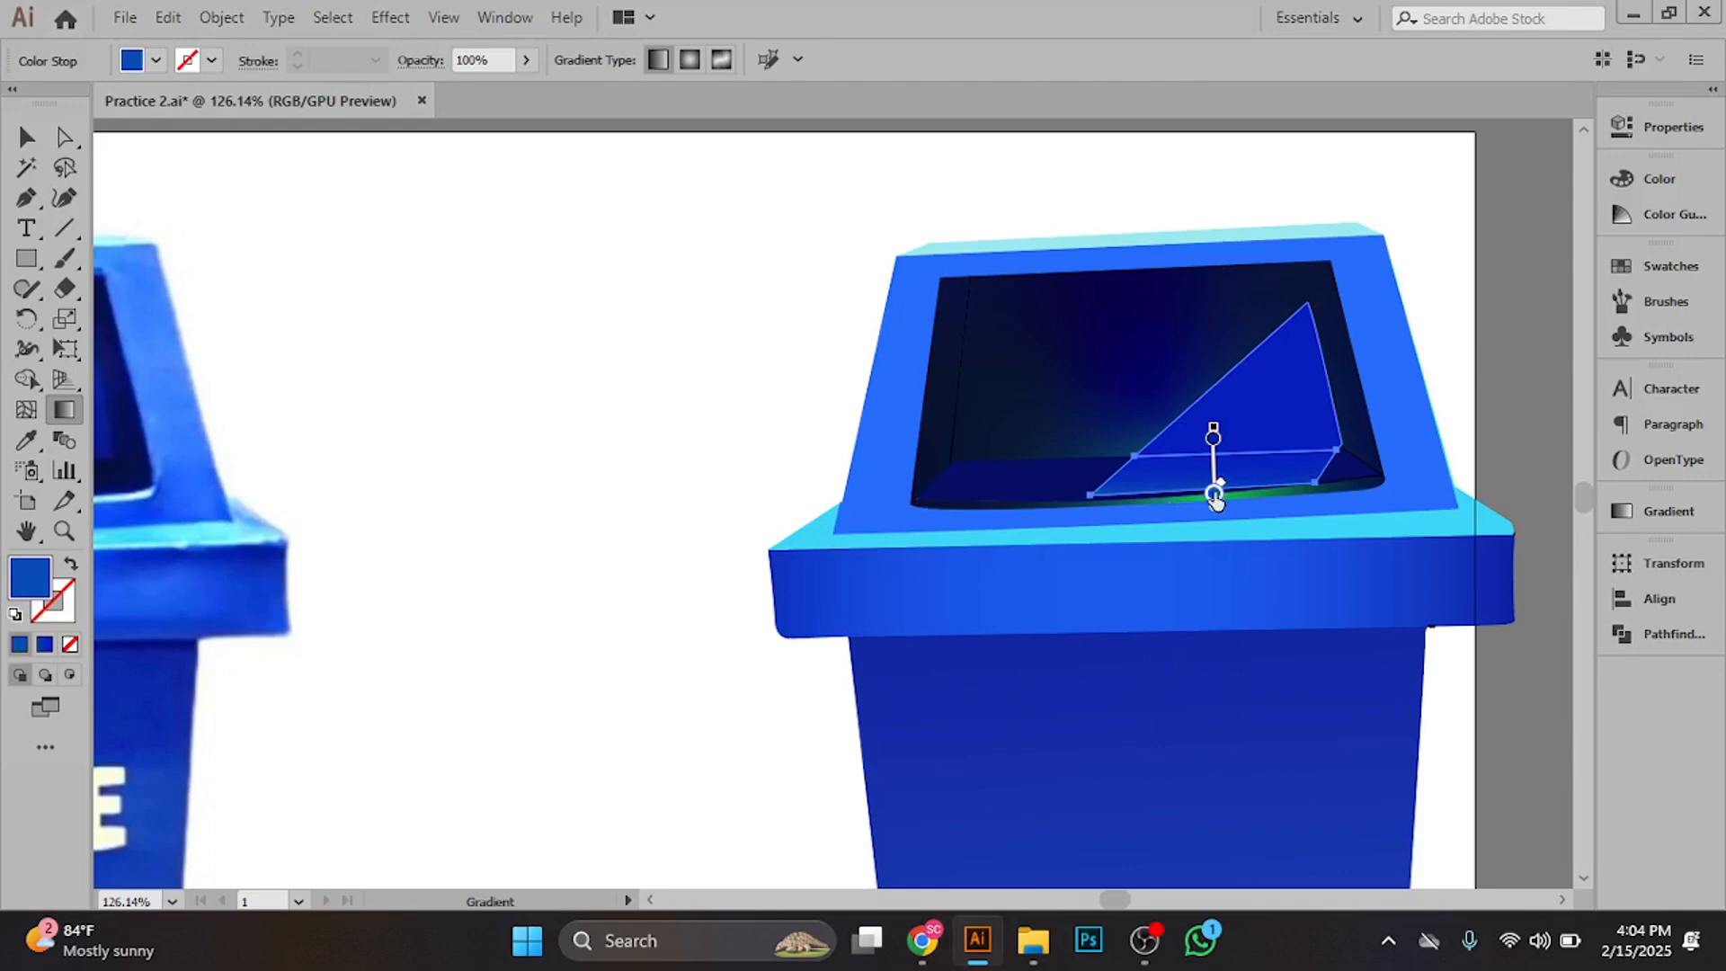
- Recolour the floor gradient's lower stop with the blue sampled from the large triangle
double_click(1215, 494)
click(902, 681)
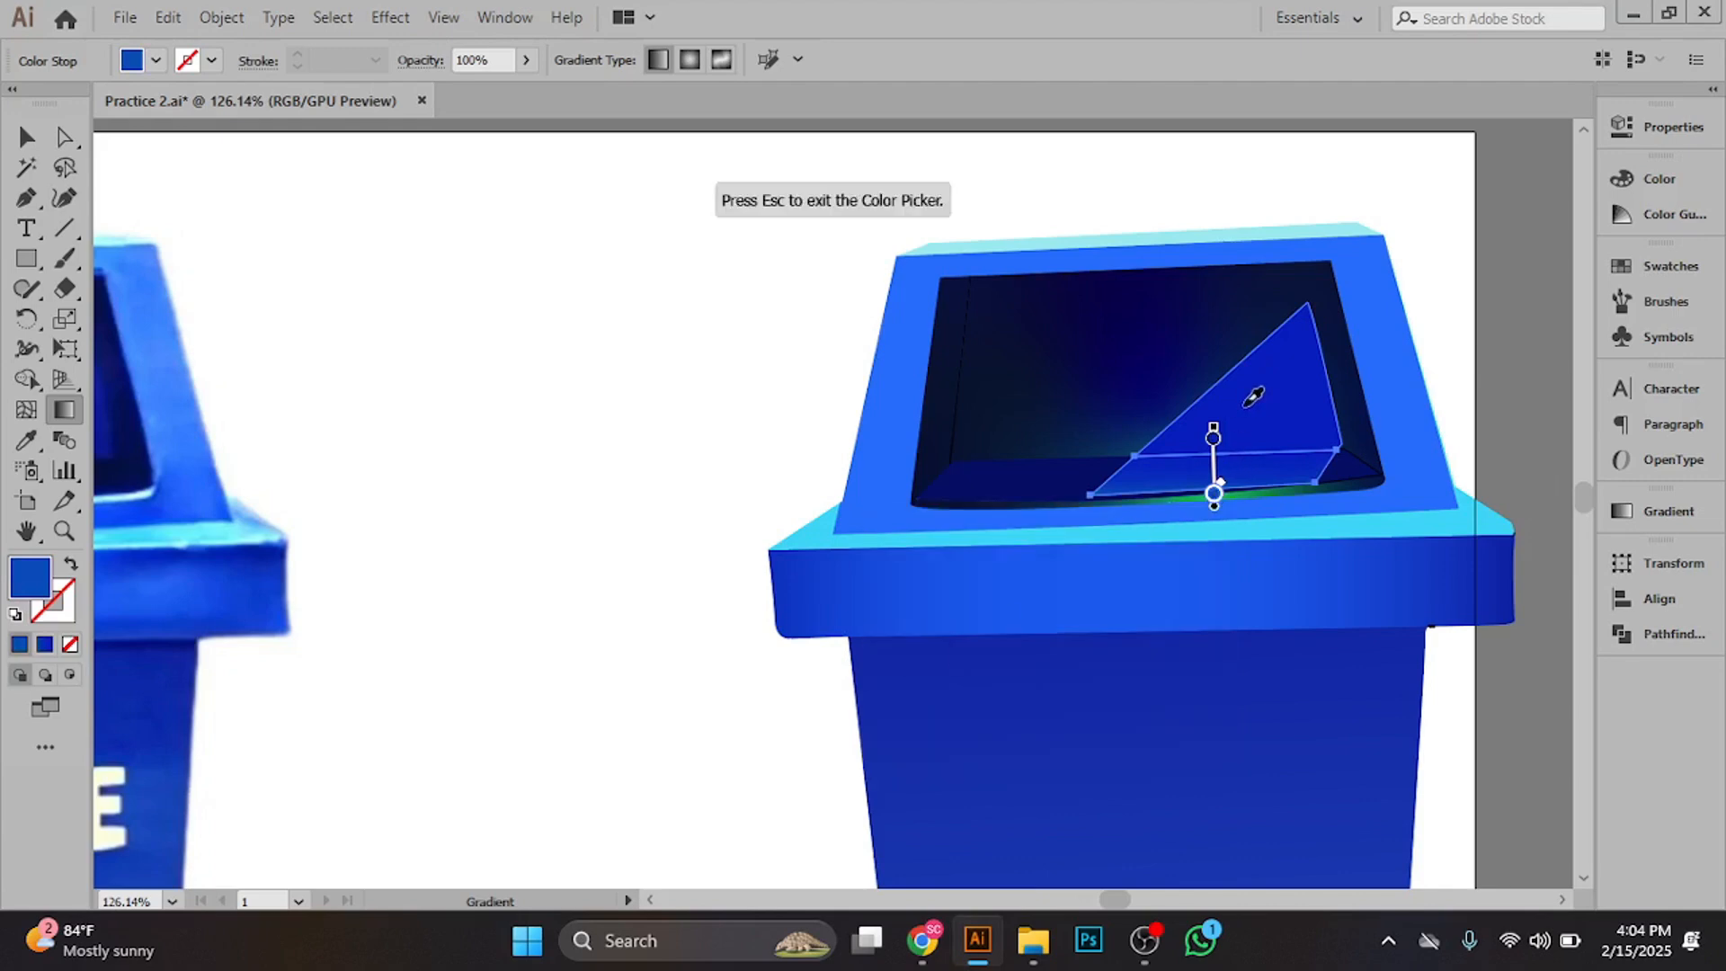
click(1247, 404)
key(Escape)
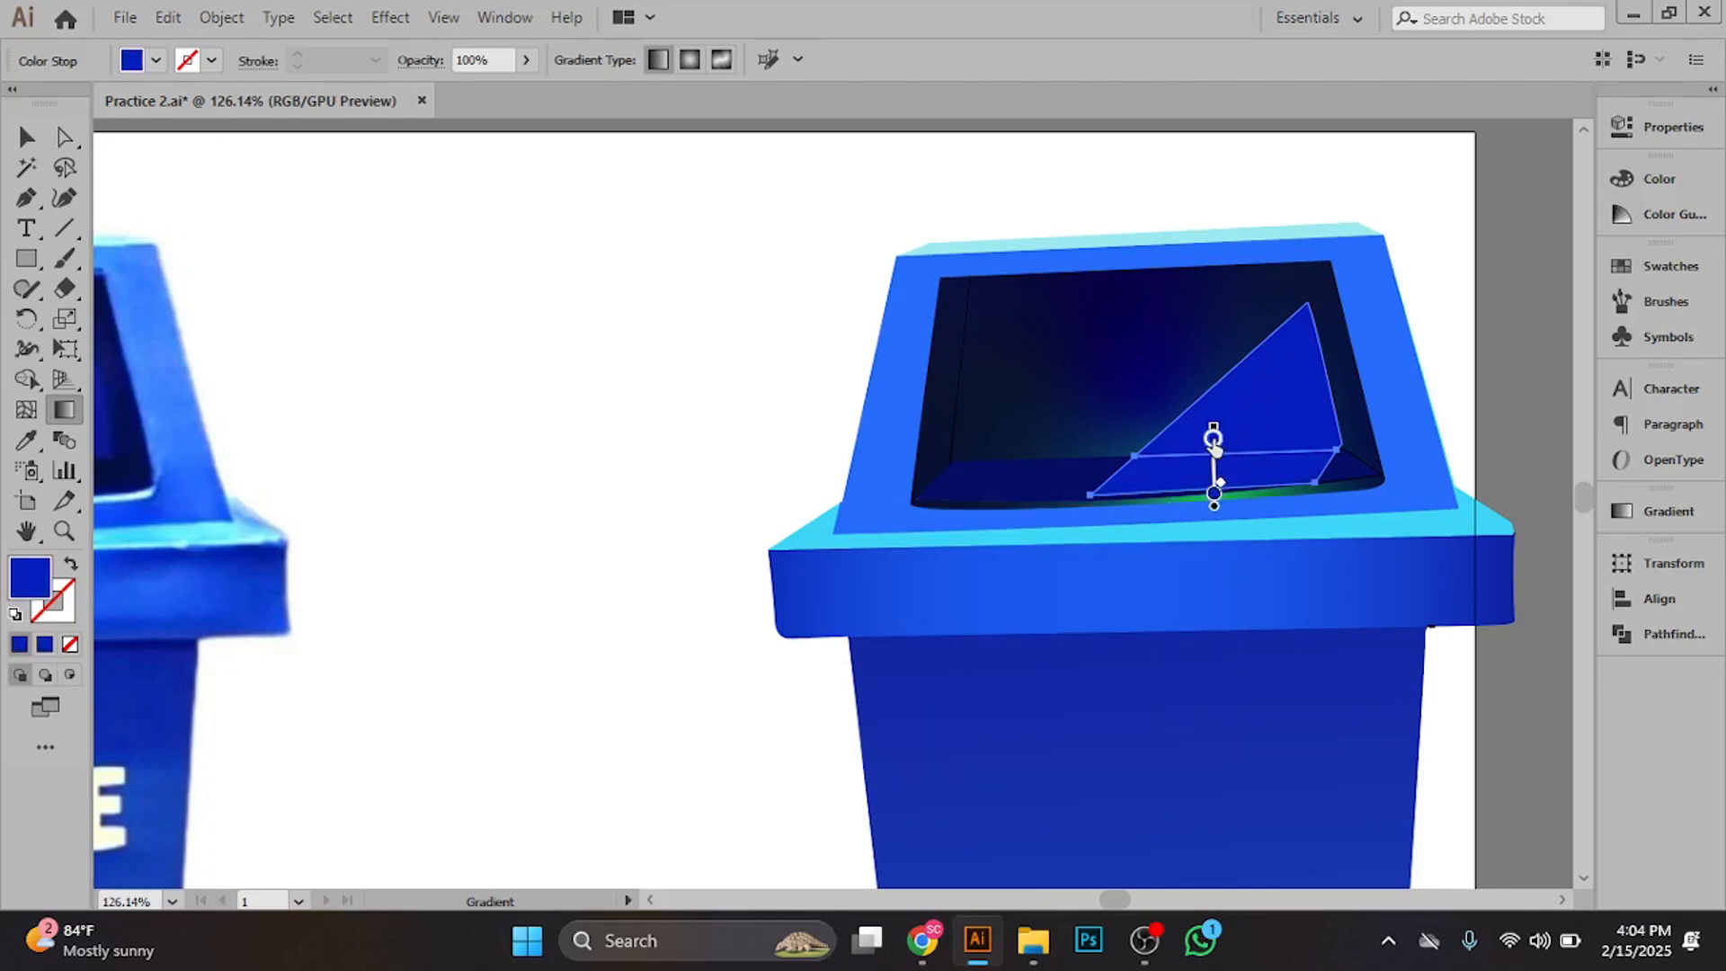
- Recolour the floor gradient's upper stop with dark navy sampled from the back wall's lower edge, then leave gradient editing
double_click(1214, 441)
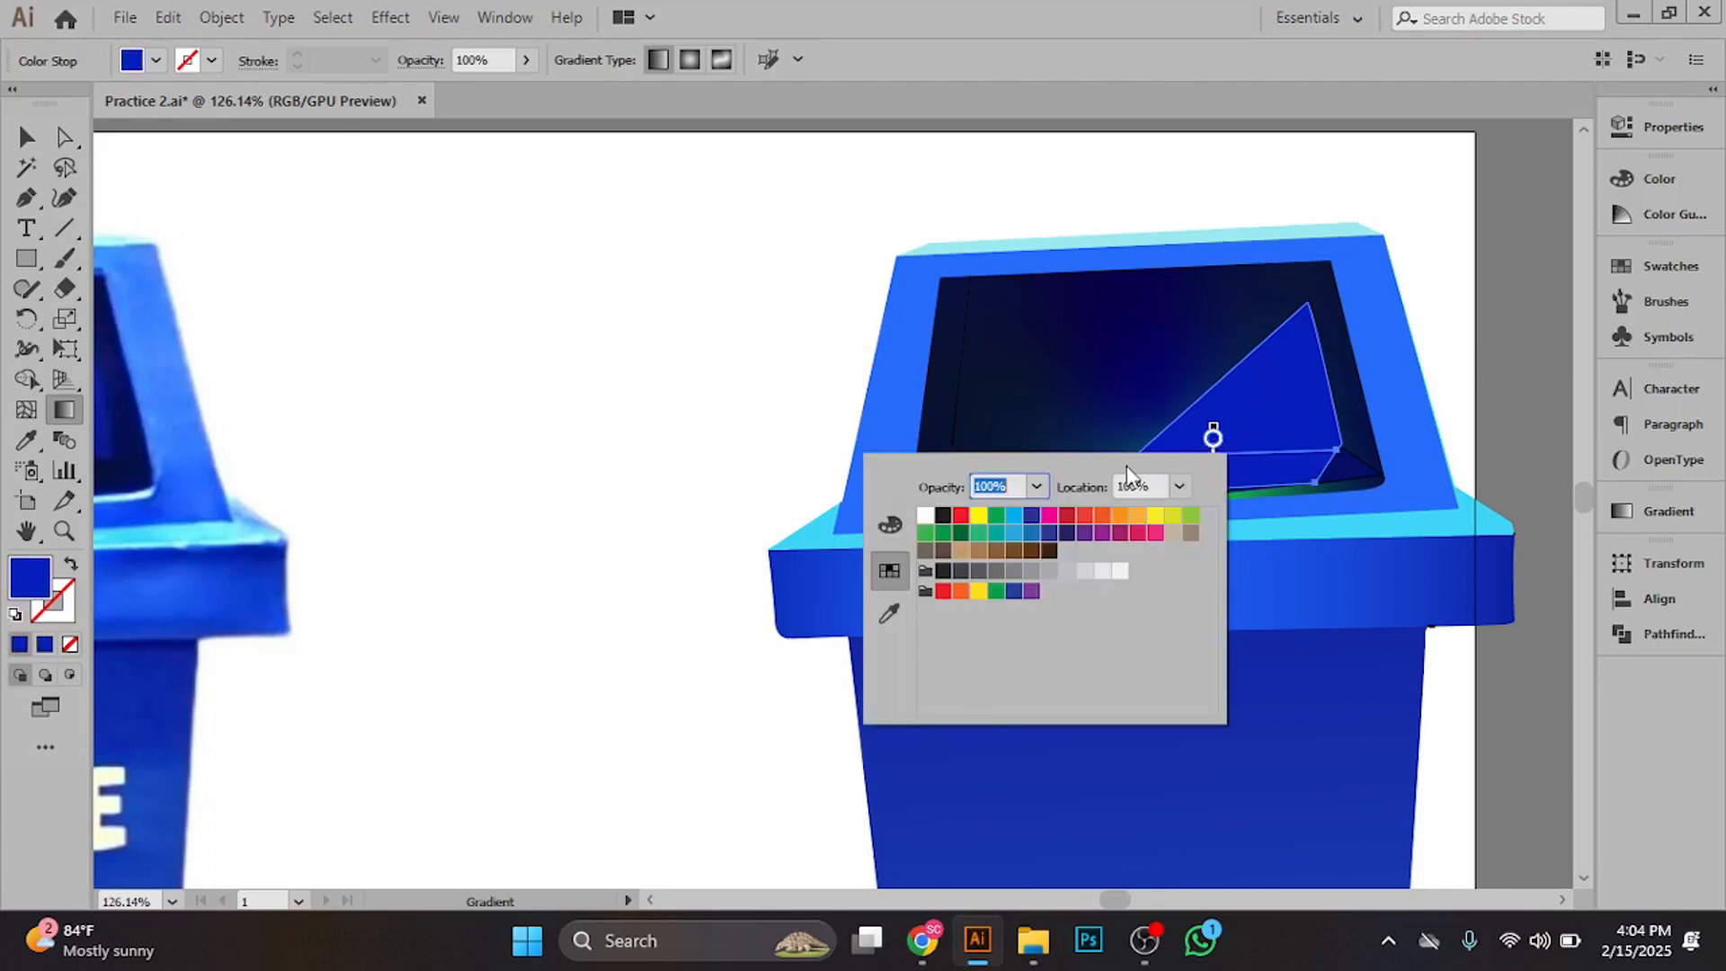
click(888, 615)
click(1063, 452)
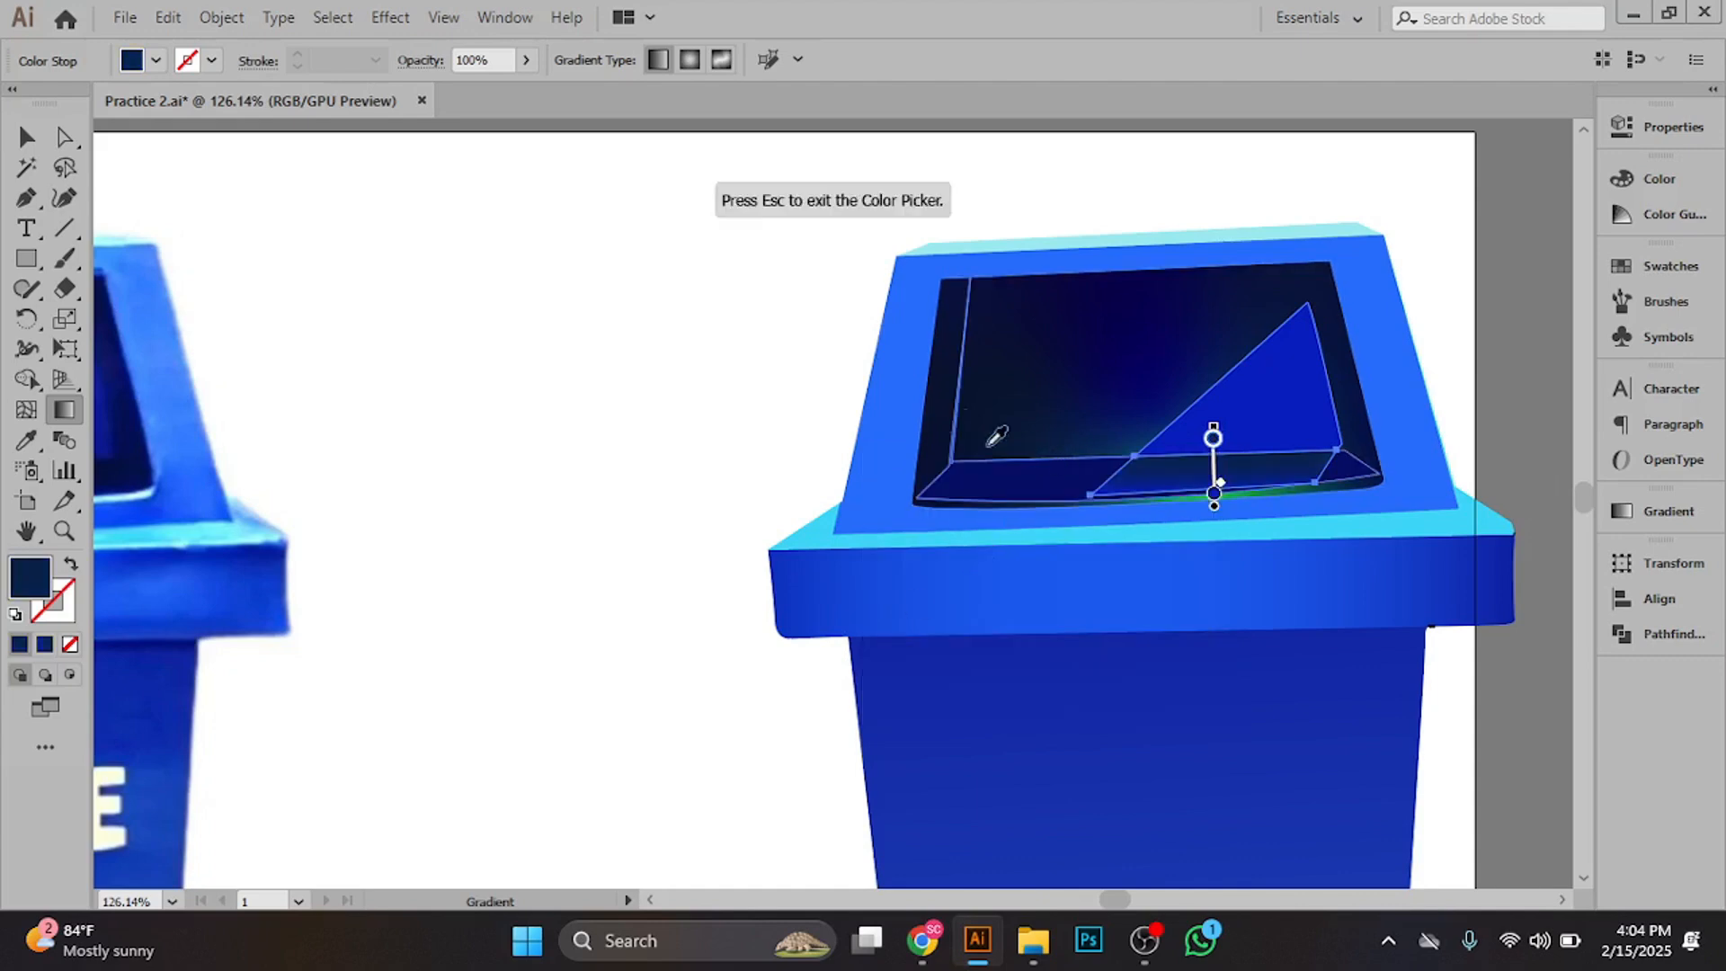
key(Escape)
click(28, 142)
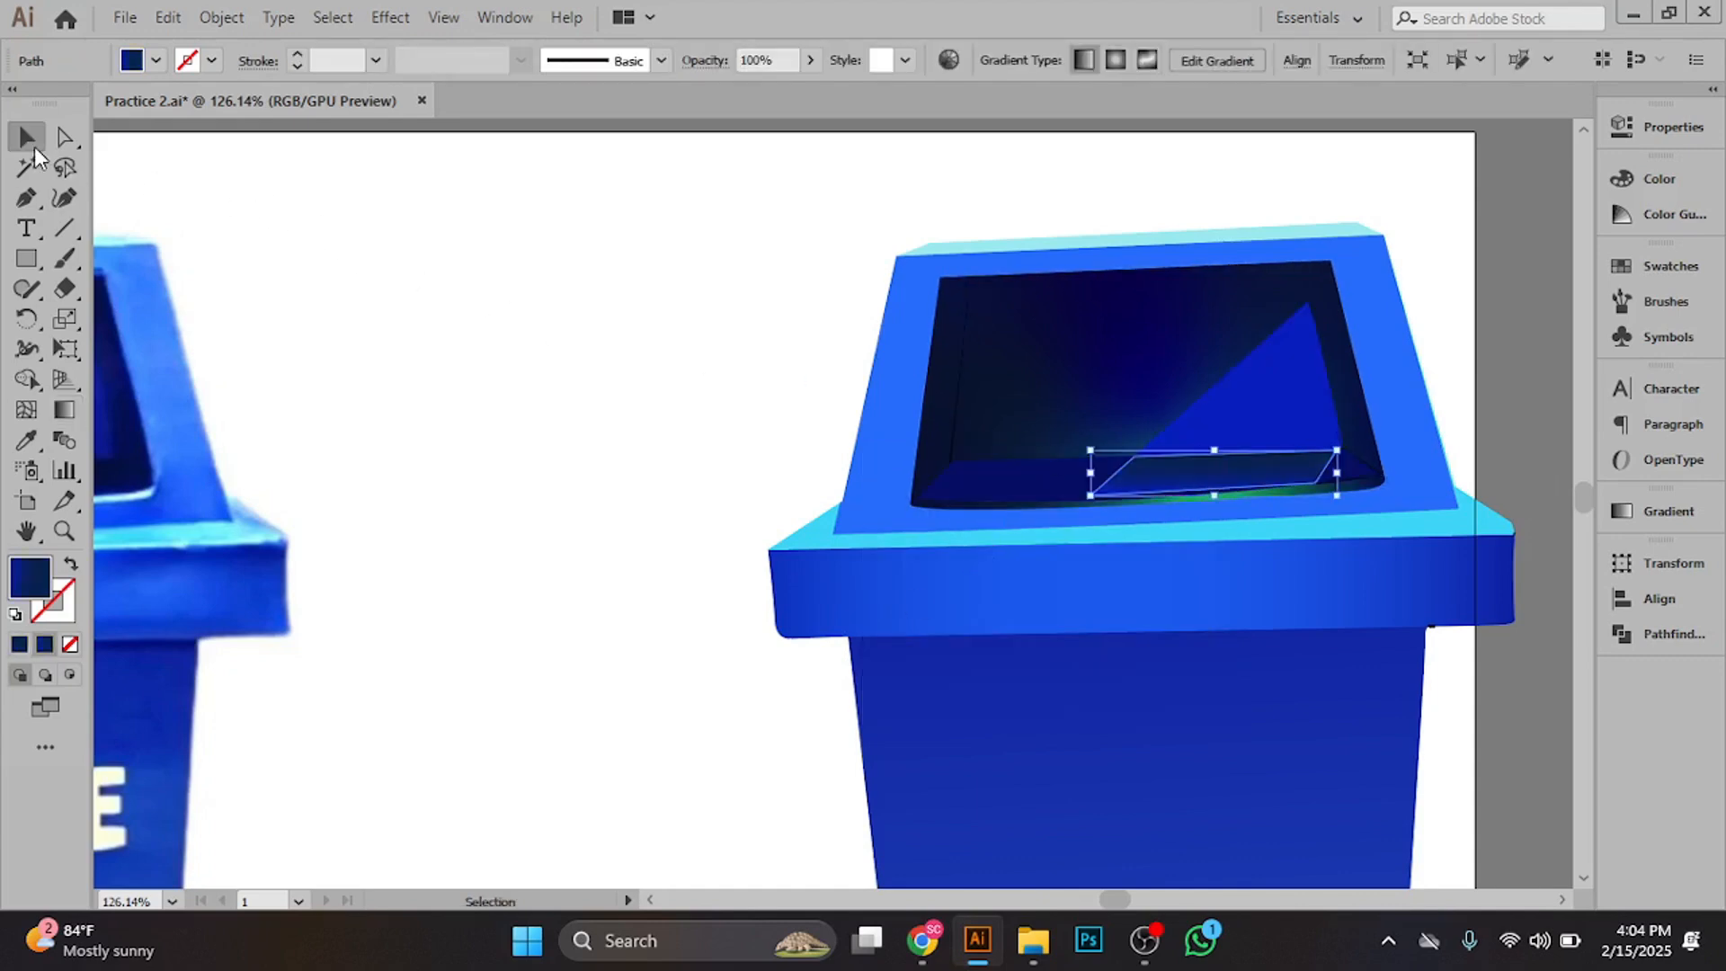
- Brighten the blue of the upper colour stop in the gradient on the parallelogram reflection inside the bin opening
key(ctrl+space)
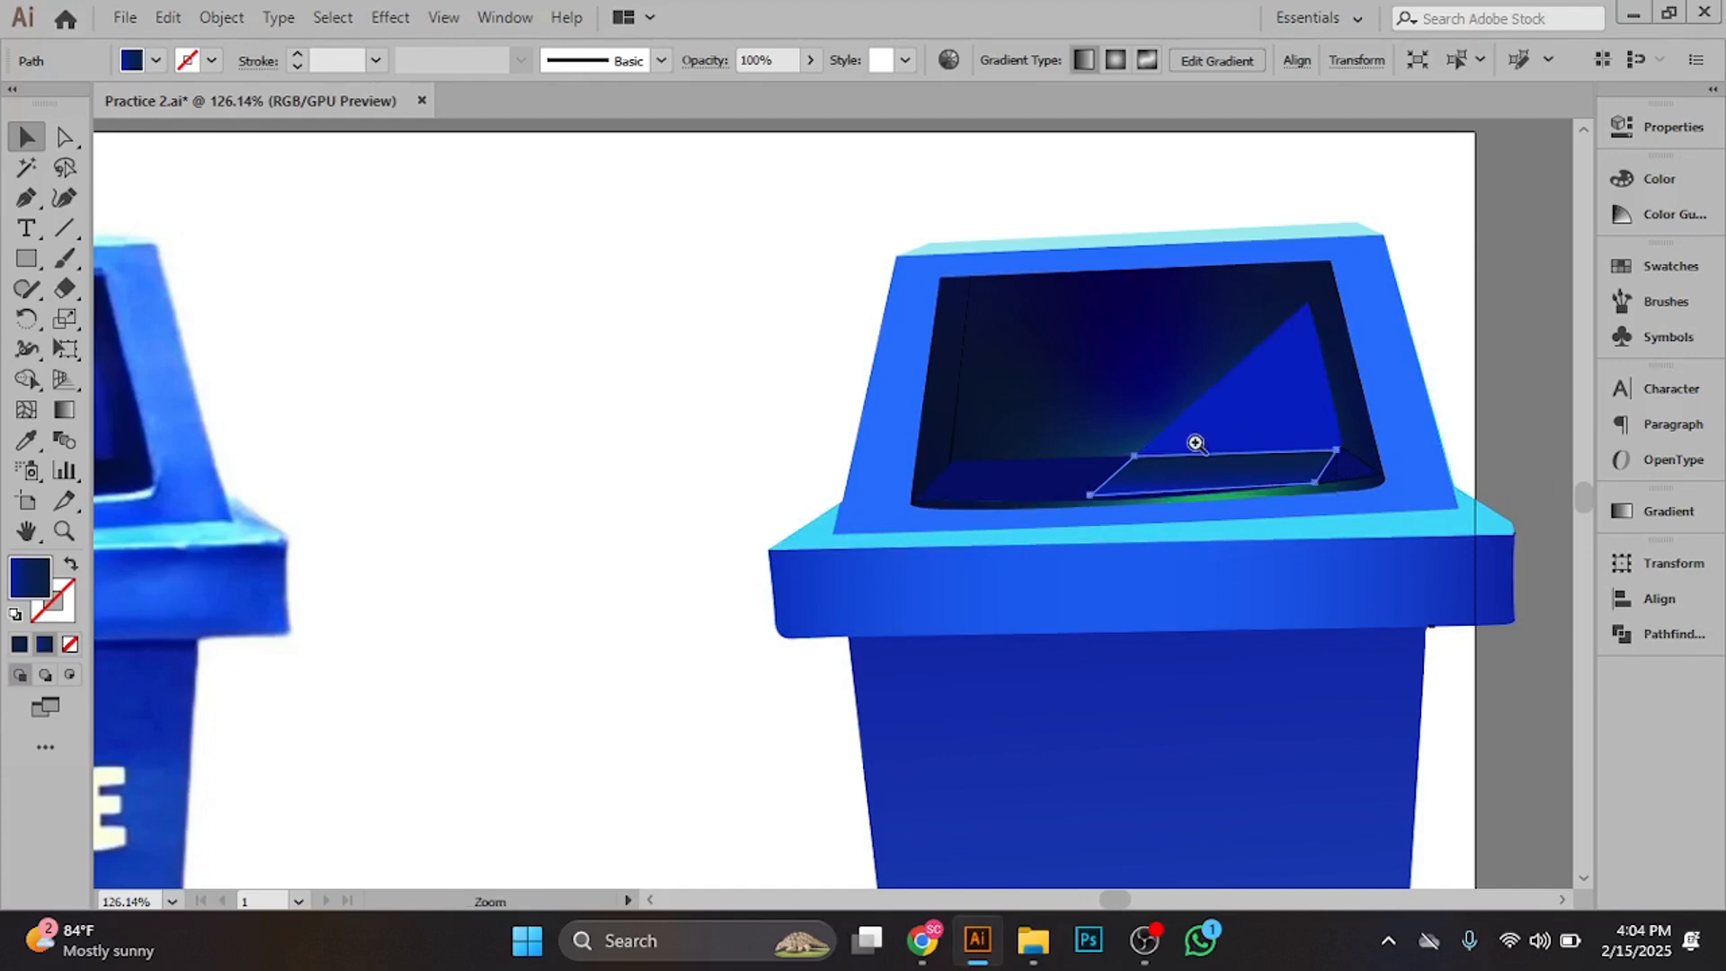
drag(1196, 443, 1345, 597)
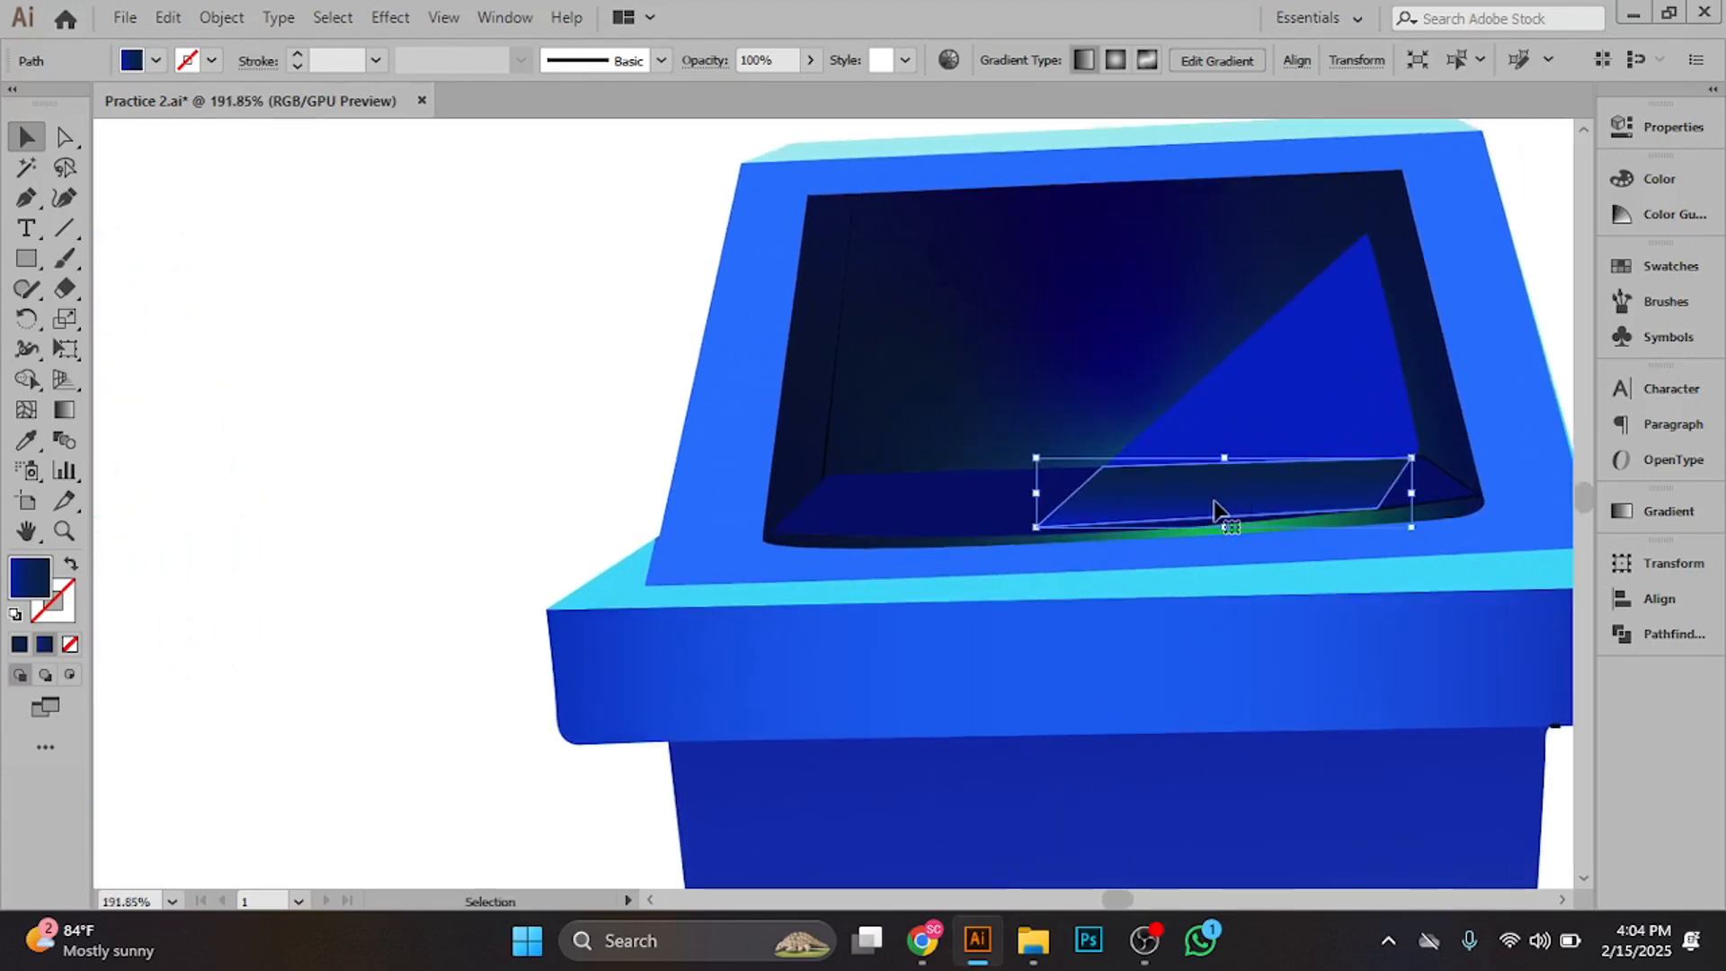
key(ctrl+space)
drag(1232, 509, 1376, 618)
key(ctrl+space)
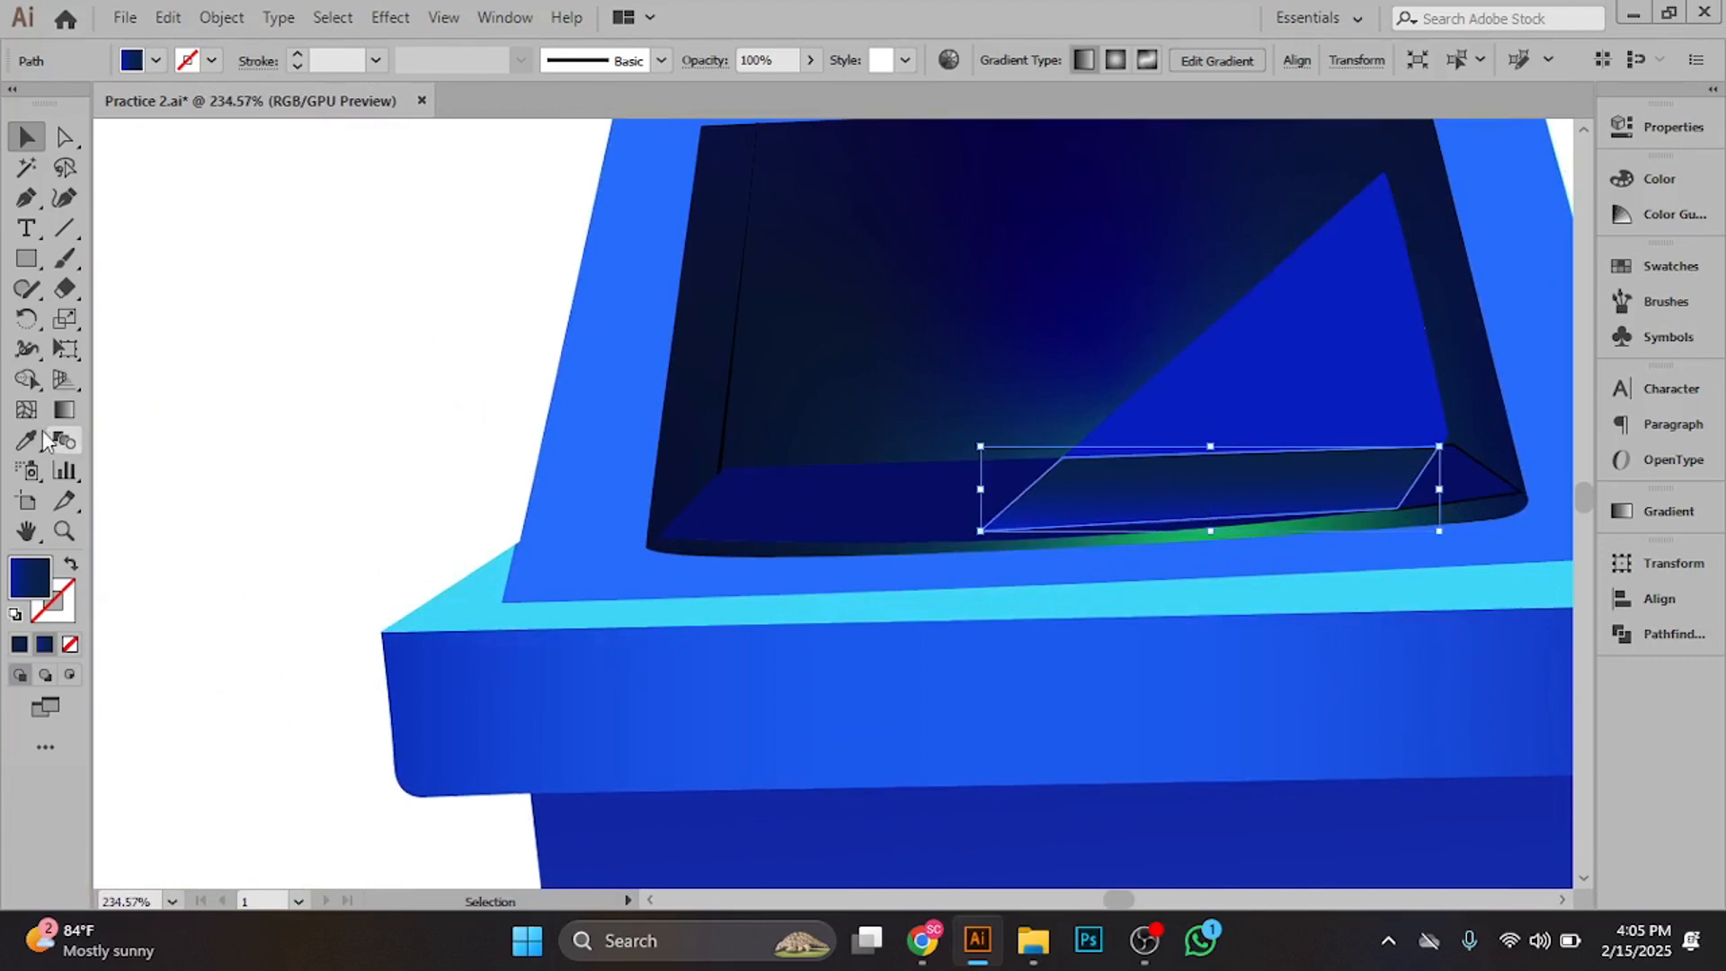
click(63, 409)
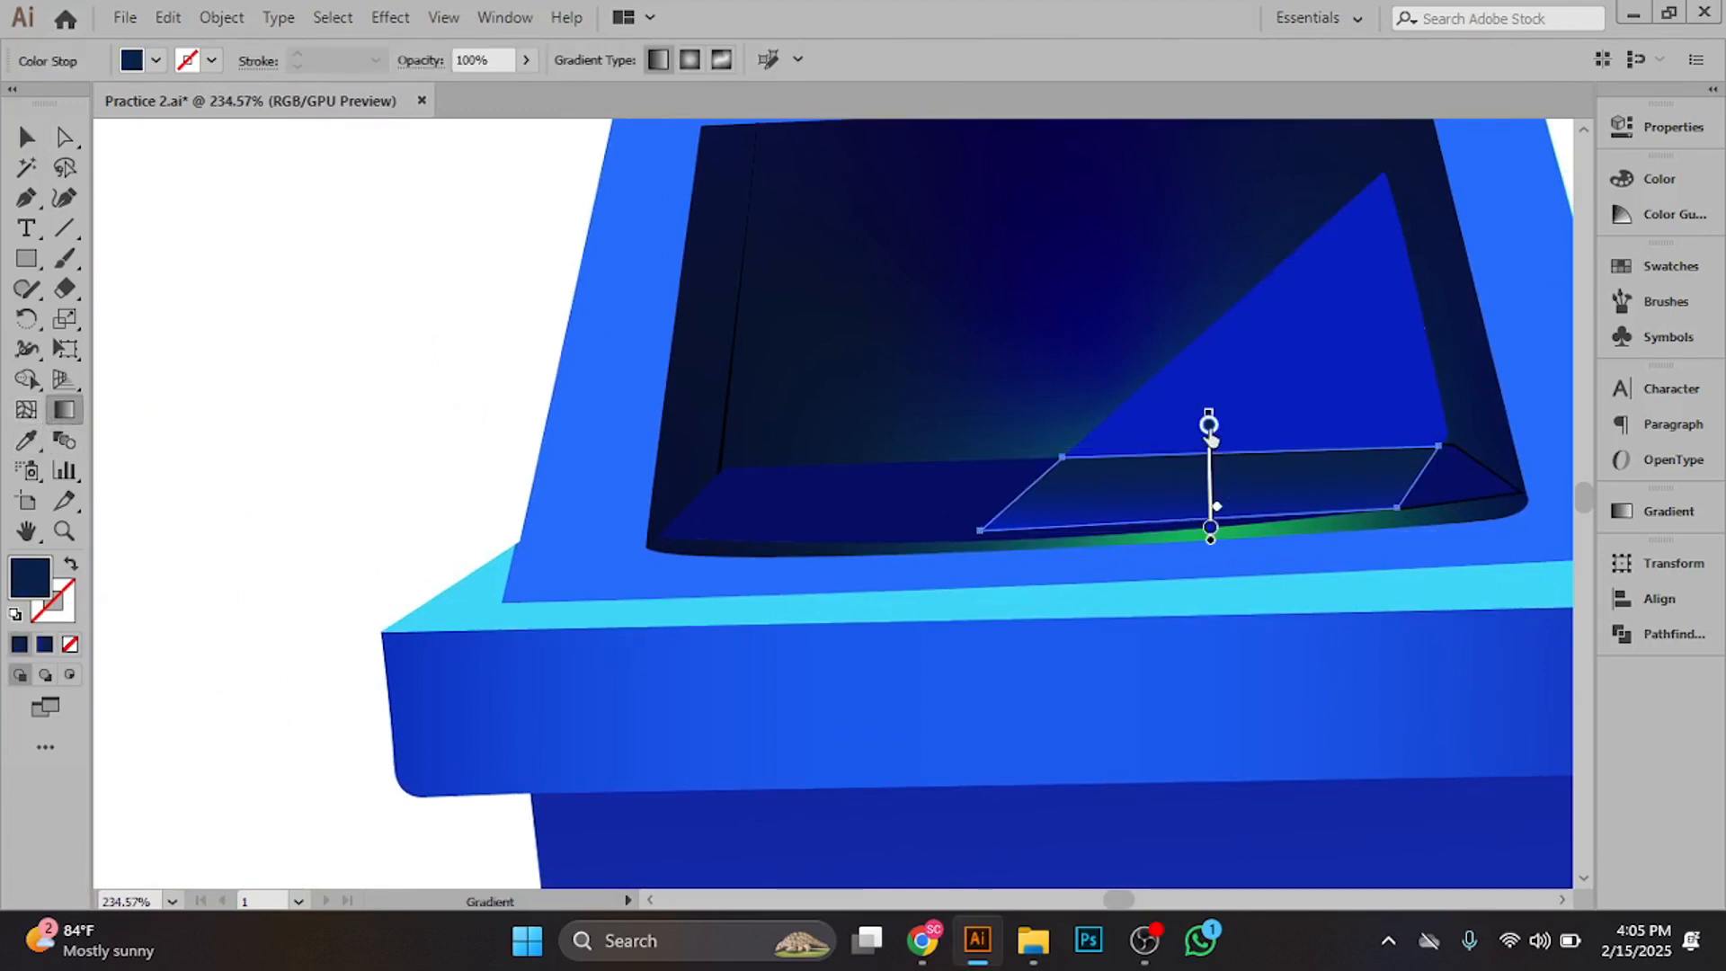
double_click(1209, 425)
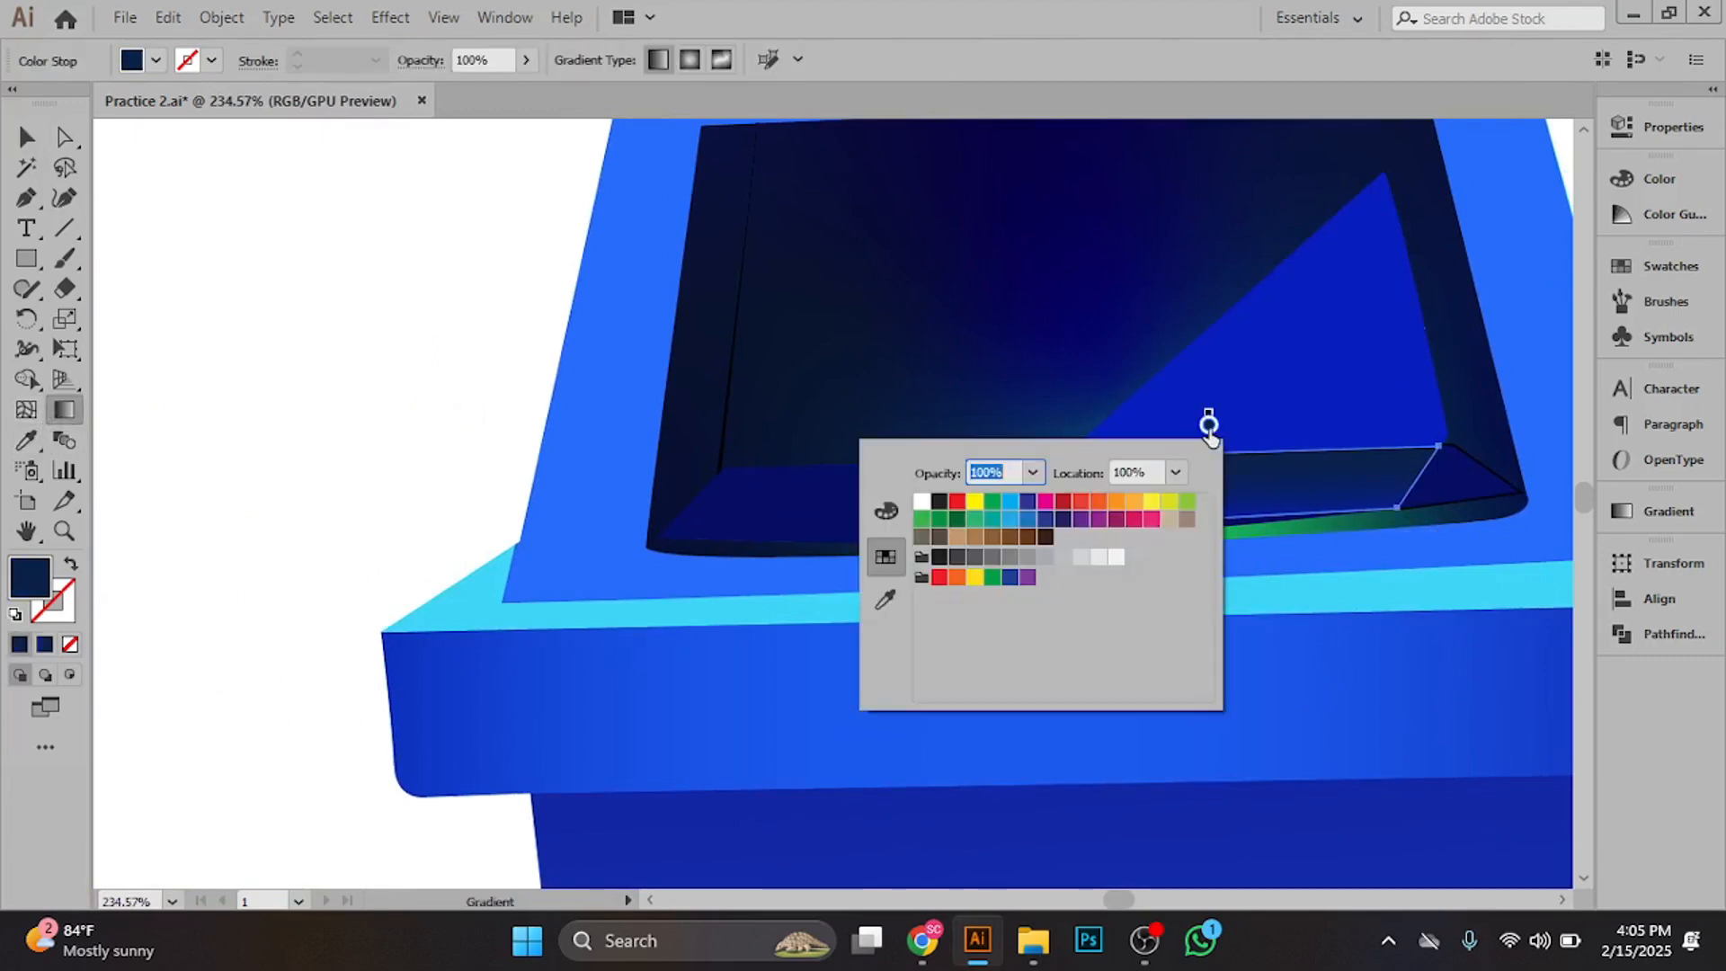
click(886, 512)
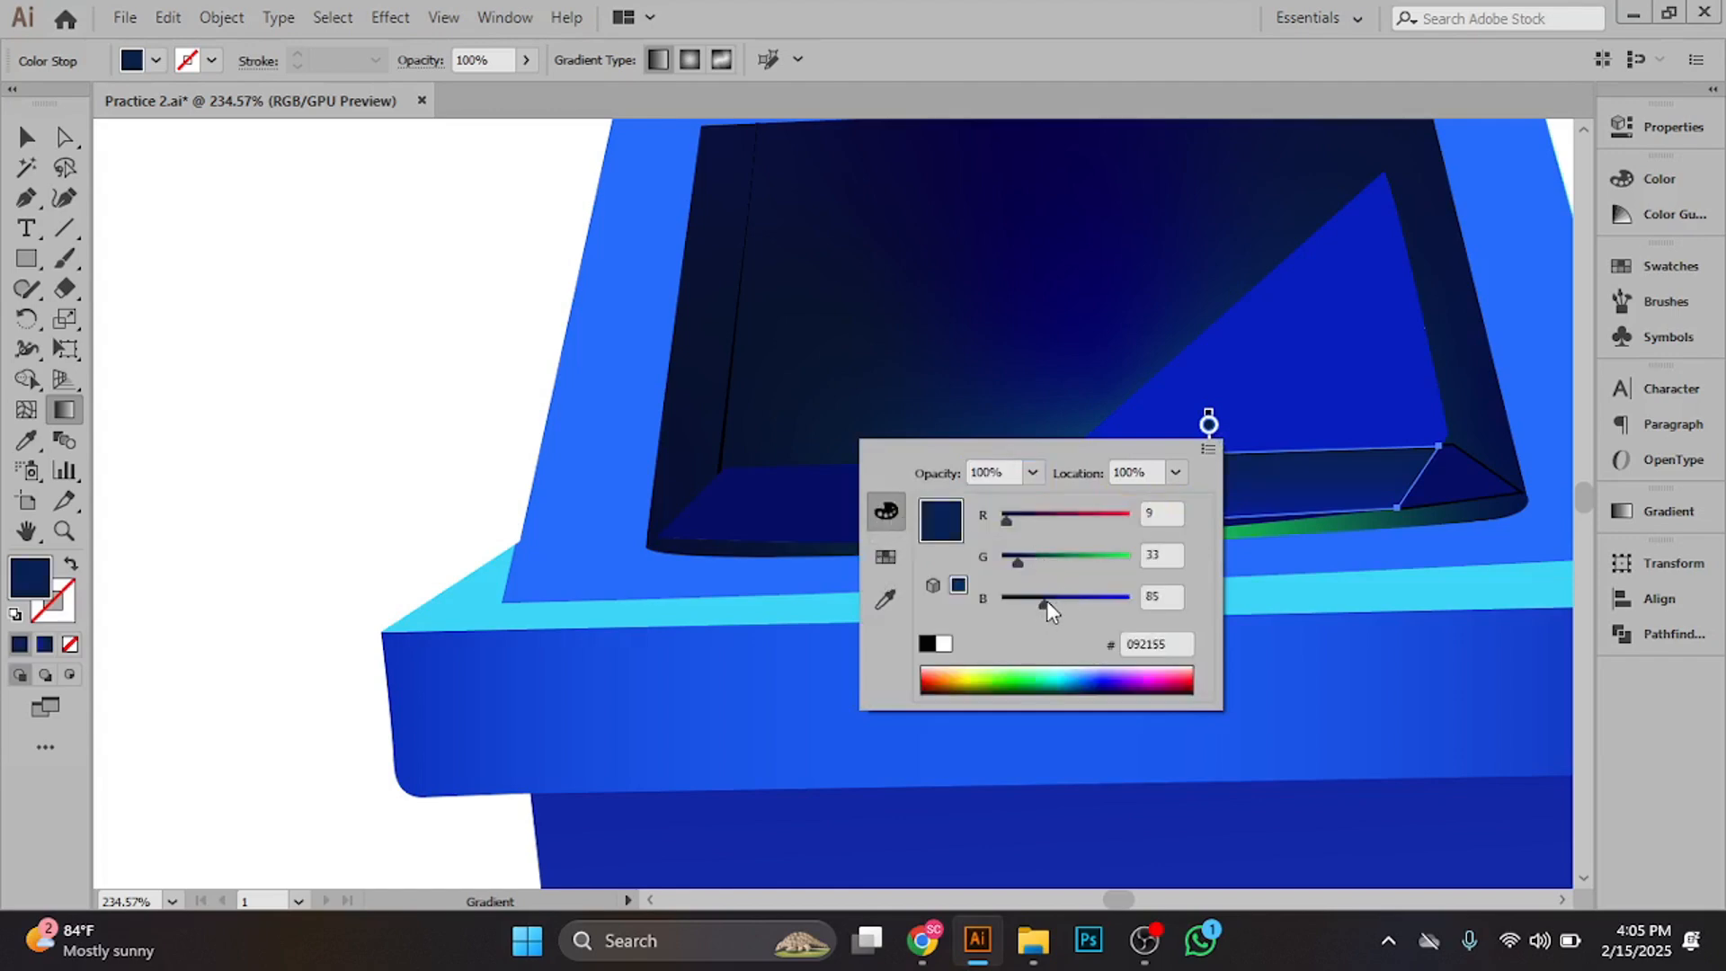
drag(1047, 603, 1052, 598)
click(1095, 385)
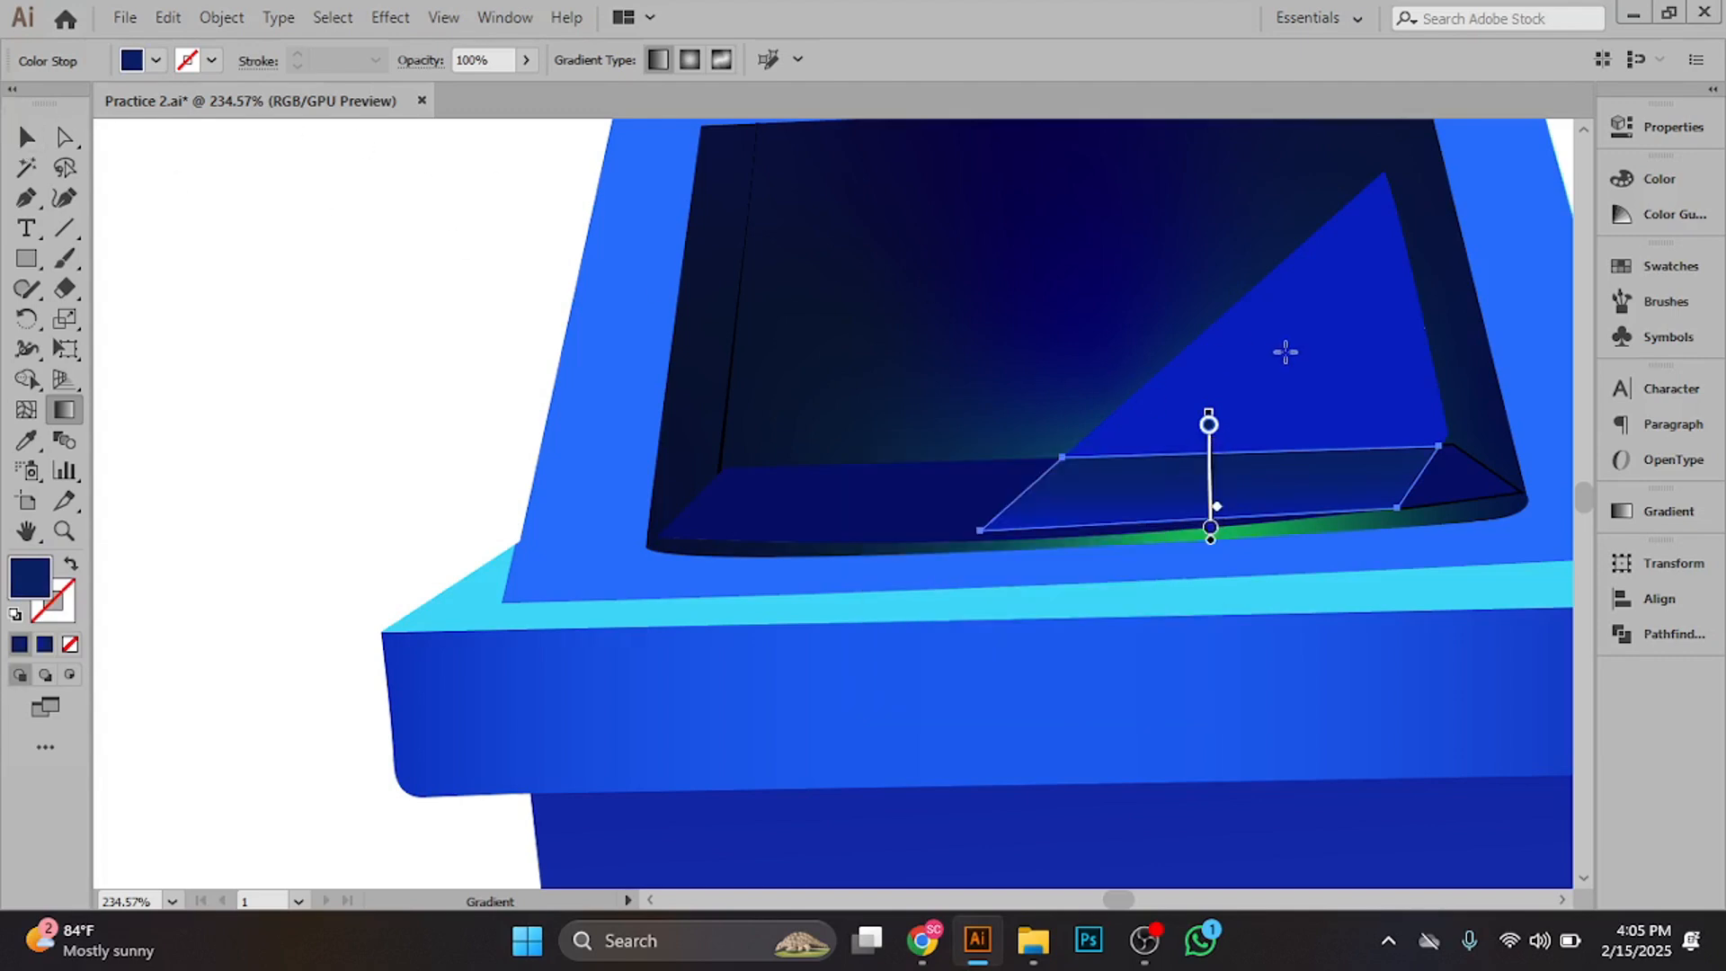
- Apply the parallelogram reflection's gradient fill to the blue triangle above it by sampling it with the Eyedropper
key(v)
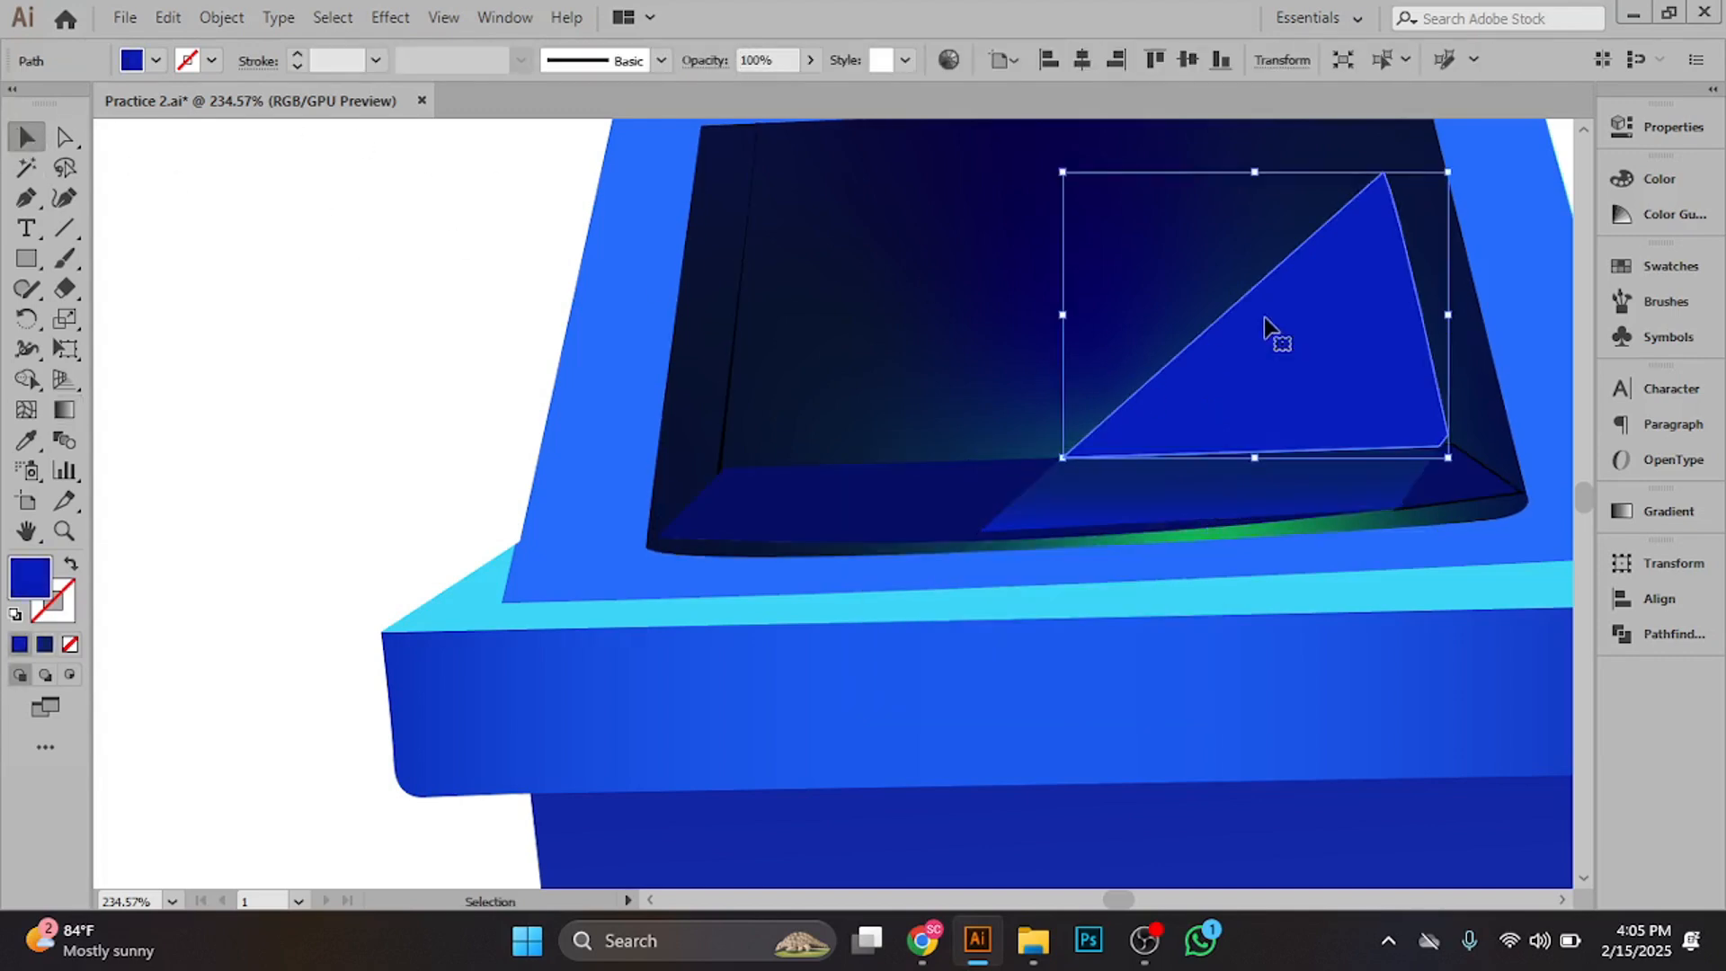
click(26, 440)
click(1262, 485)
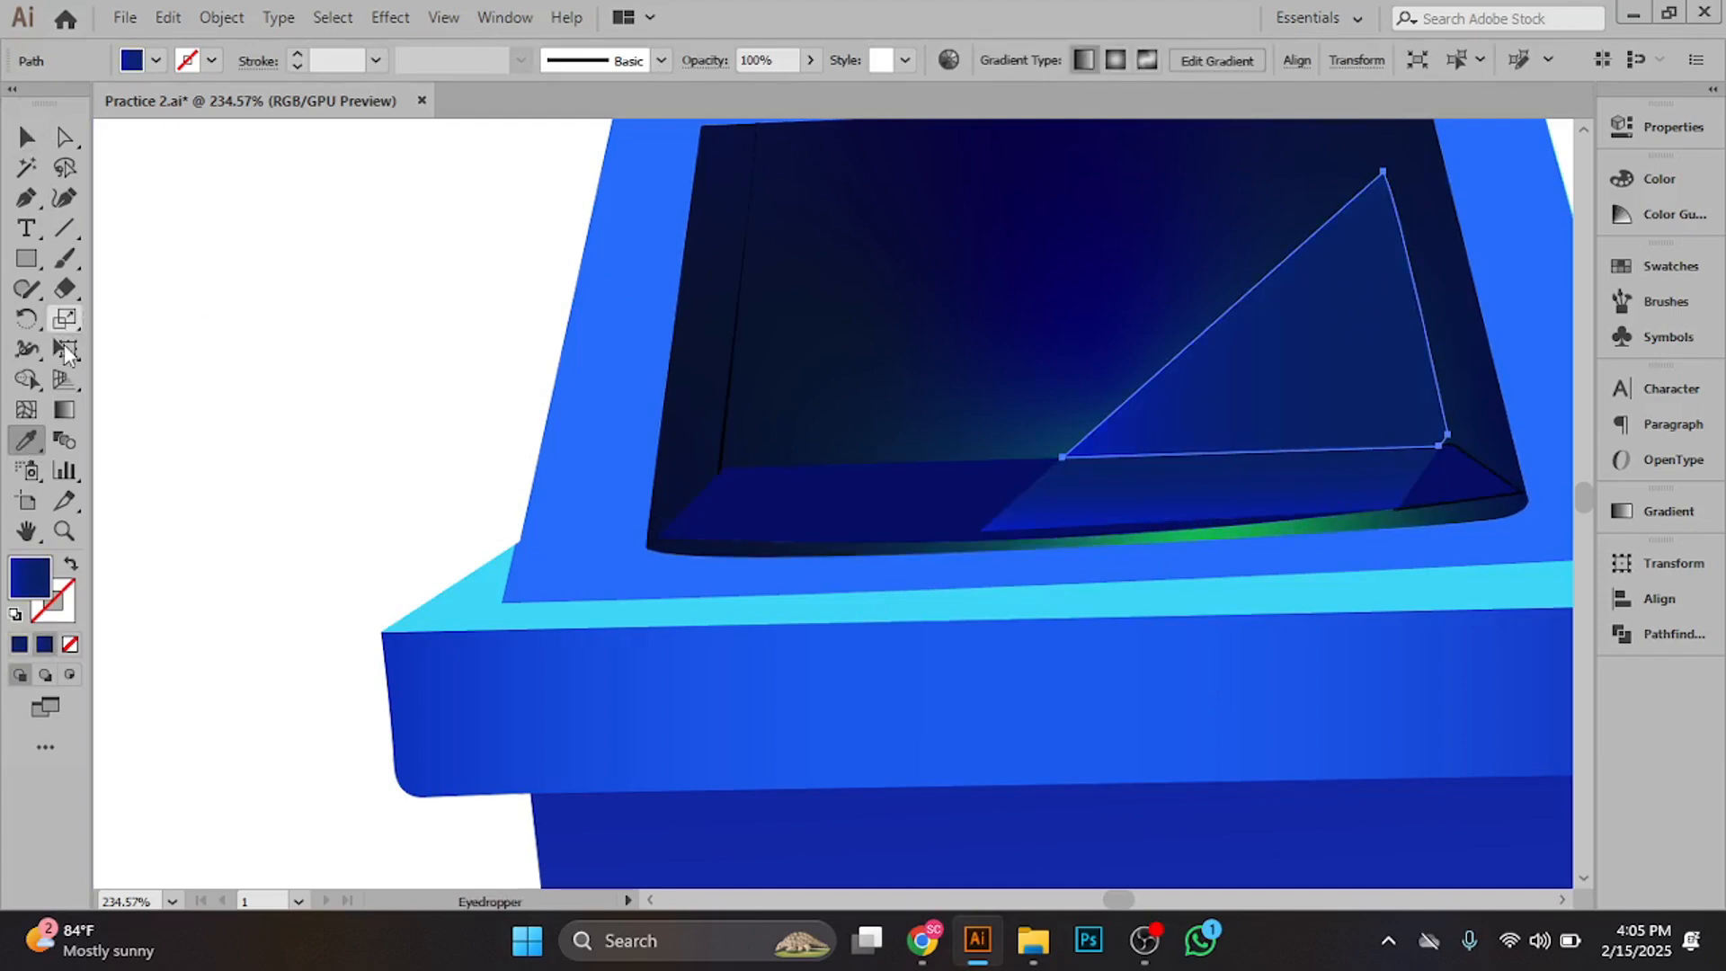
- Reorient the triangle's gradient vertically so it fades from bright blue at the tip to dark blue at its base, and deselect it
key(g)
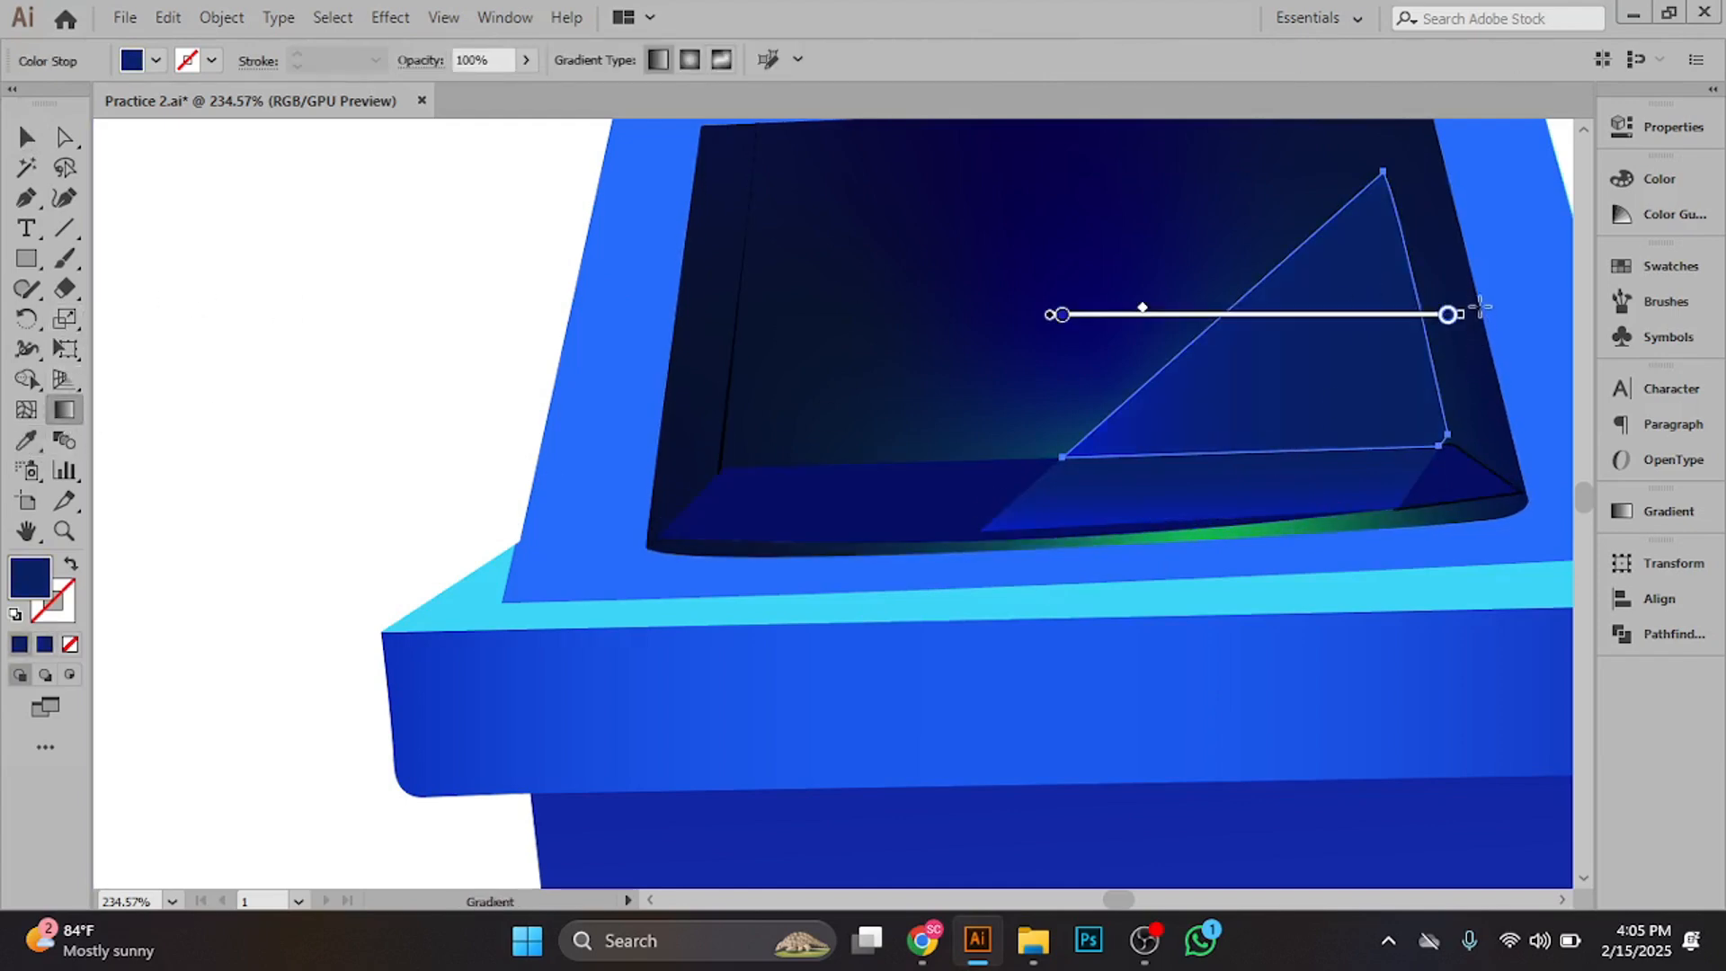
mouse_move(1449, 314)
mouse_down()
mouse_move(1098, 701)
mouse_move(817, 612)
mouse_move(904, 670)
mouse_up()
mouse_move(1012, 429)
mouse_down()
mouse_move(1081, 436)
mouse_move(1063, 424)
mouse_up()
mouse_move(1259, 463)
mouse_down()
mouse_move(1341, 353)
mouse_move(1321, 298)
mouse_move(1258, 270)
mouse_up()
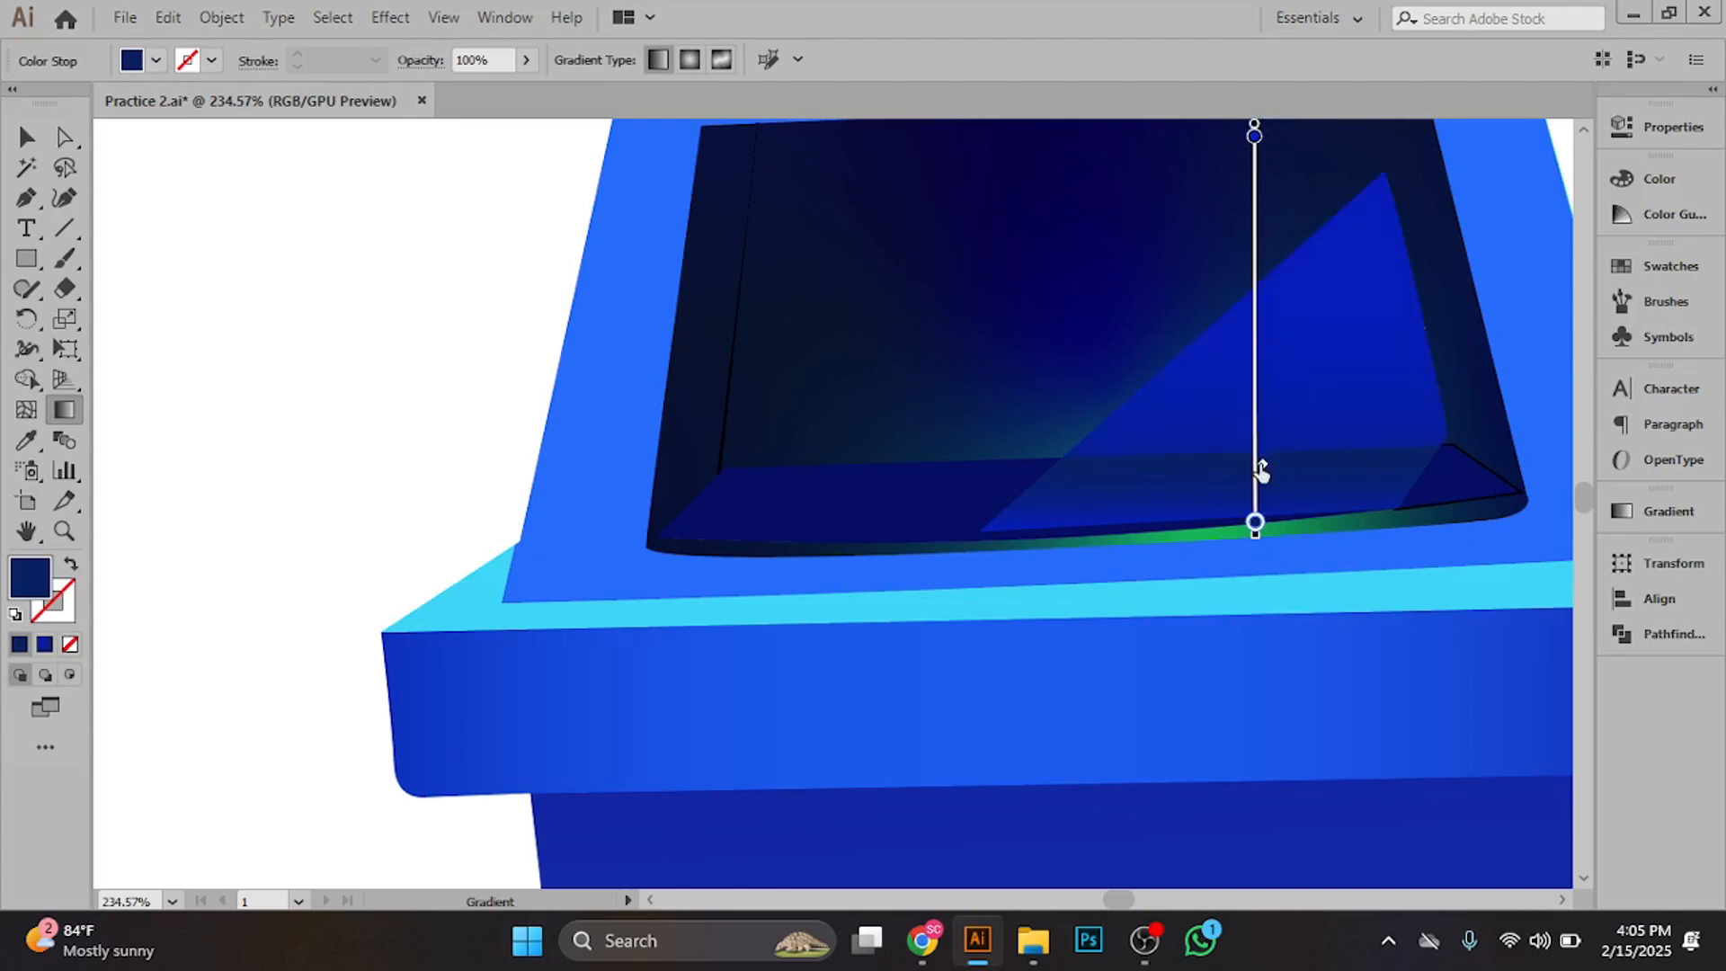
mouse_move(1258, 481)
mouse_down()
mouse_move(1268, 445)
mouse_move(1256, 455)
mouse_up()
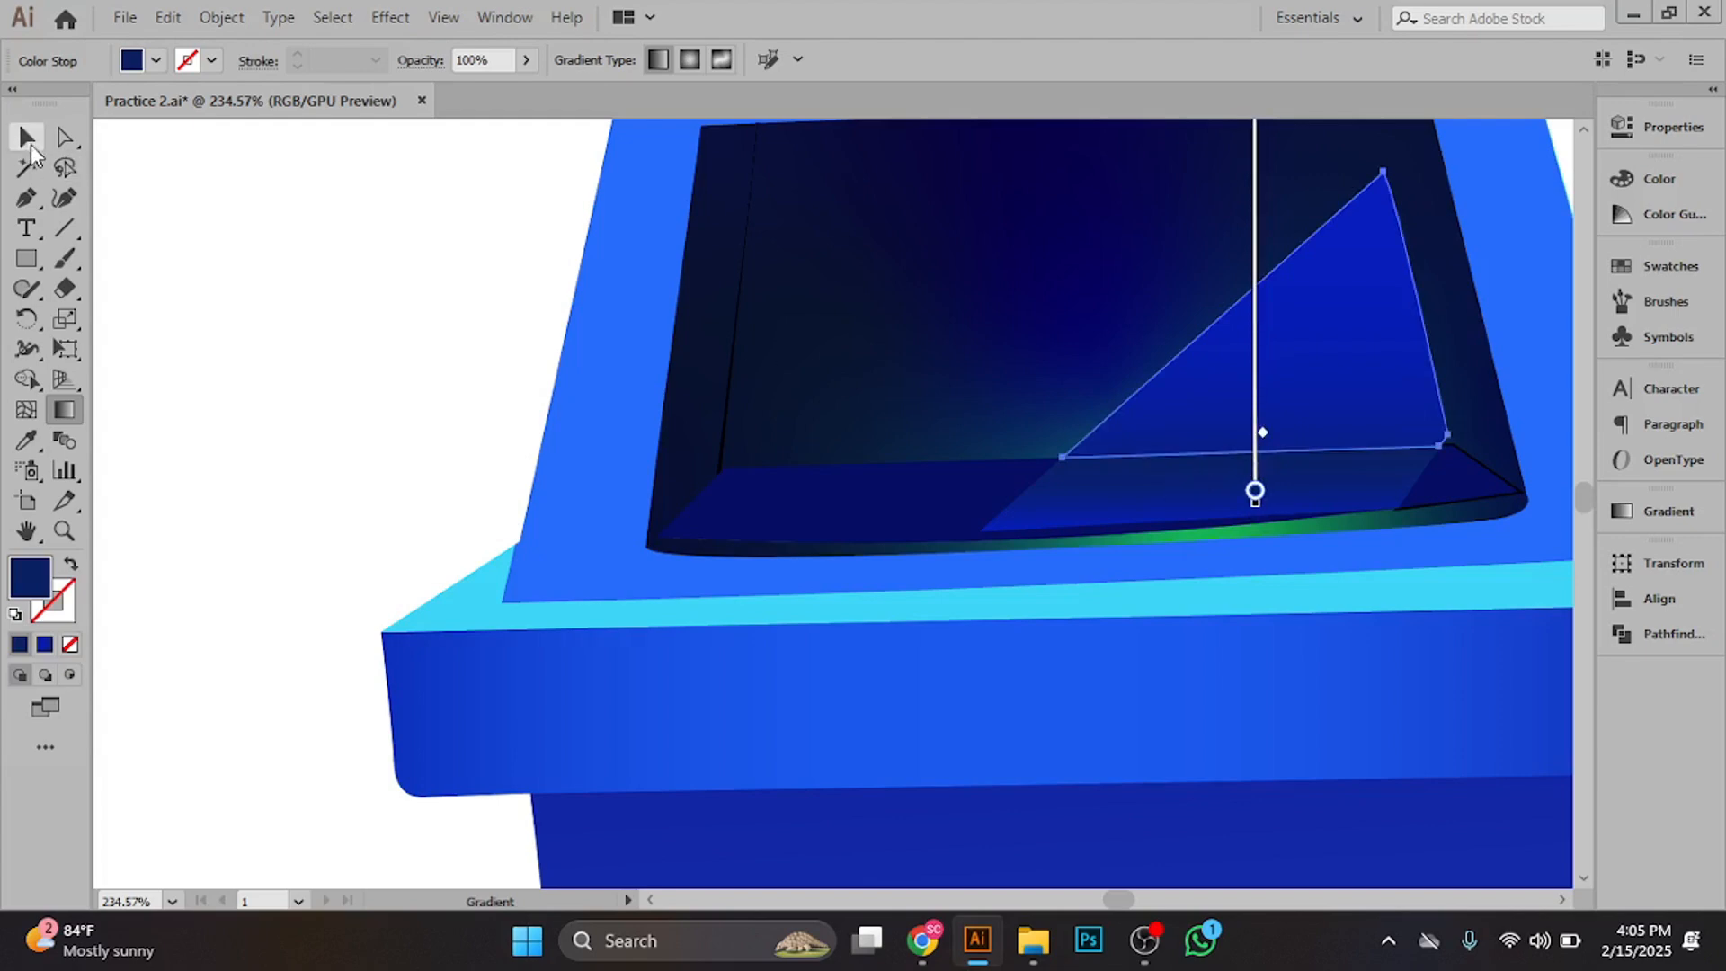
click(29, 144)
click(439, 385)
- Compare the drawn bin with the reference photo, examining the lid opening, the rim's corner and the overall body
ctrl+alt+click(785, 538)
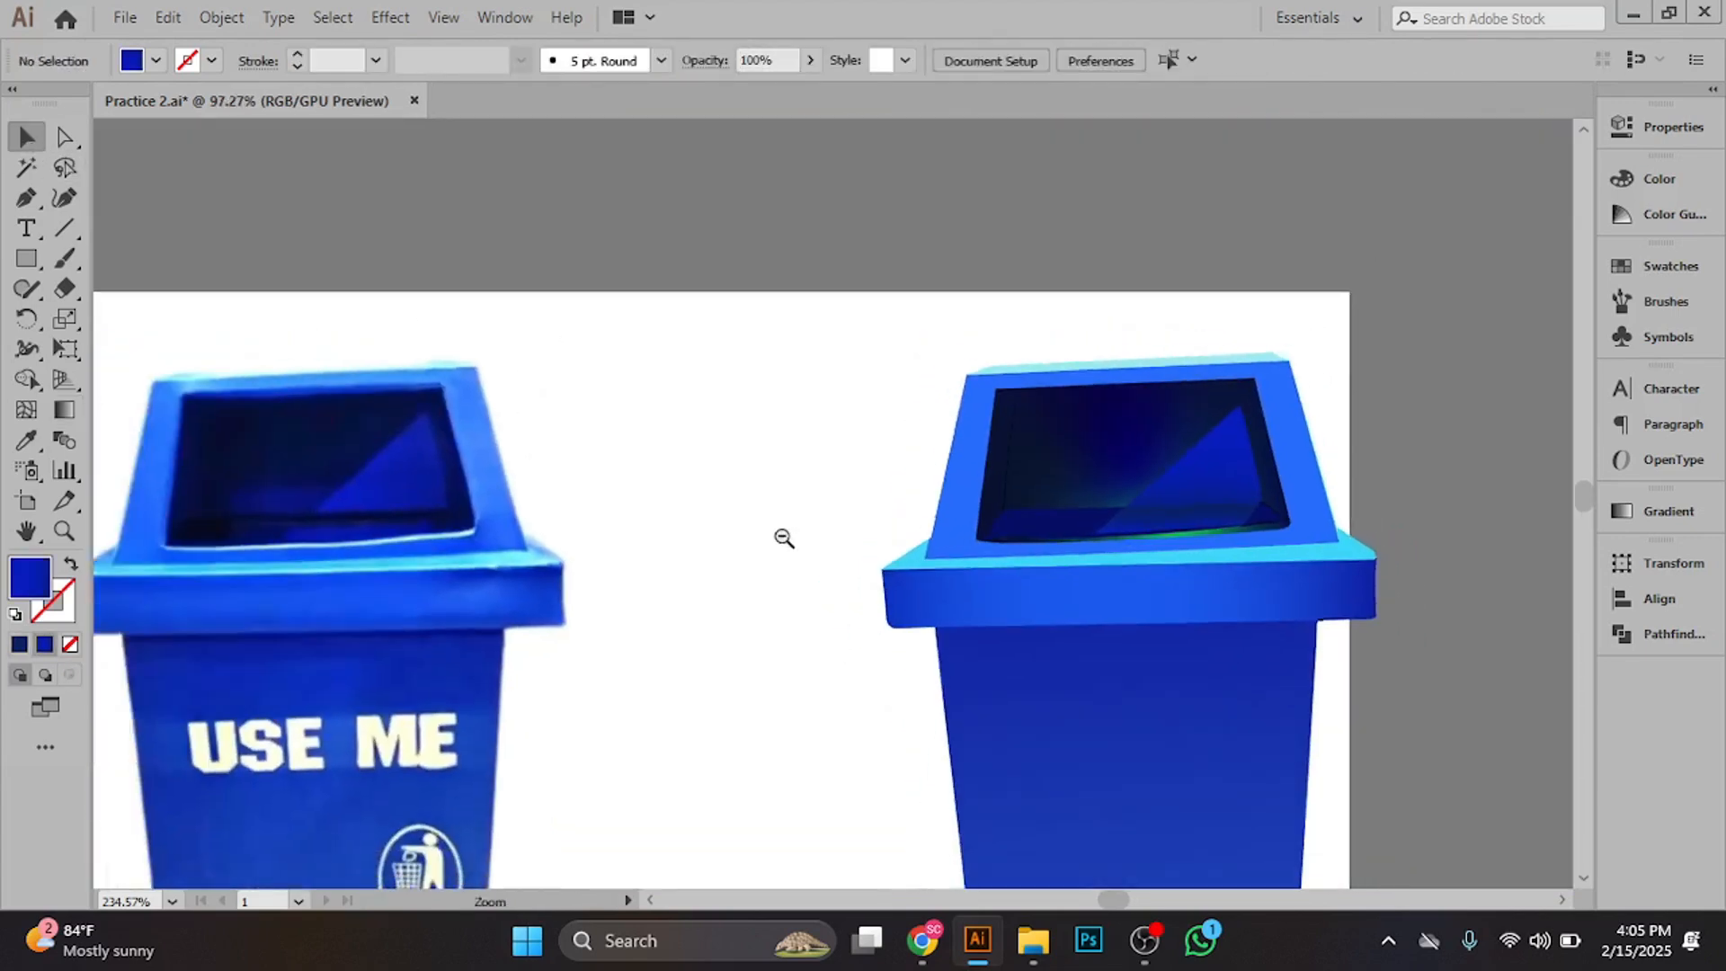
drag(784, 538, 702, 557)
drag(1164, 667, 927, 405)
drag(1214, 539, 1102, 524)
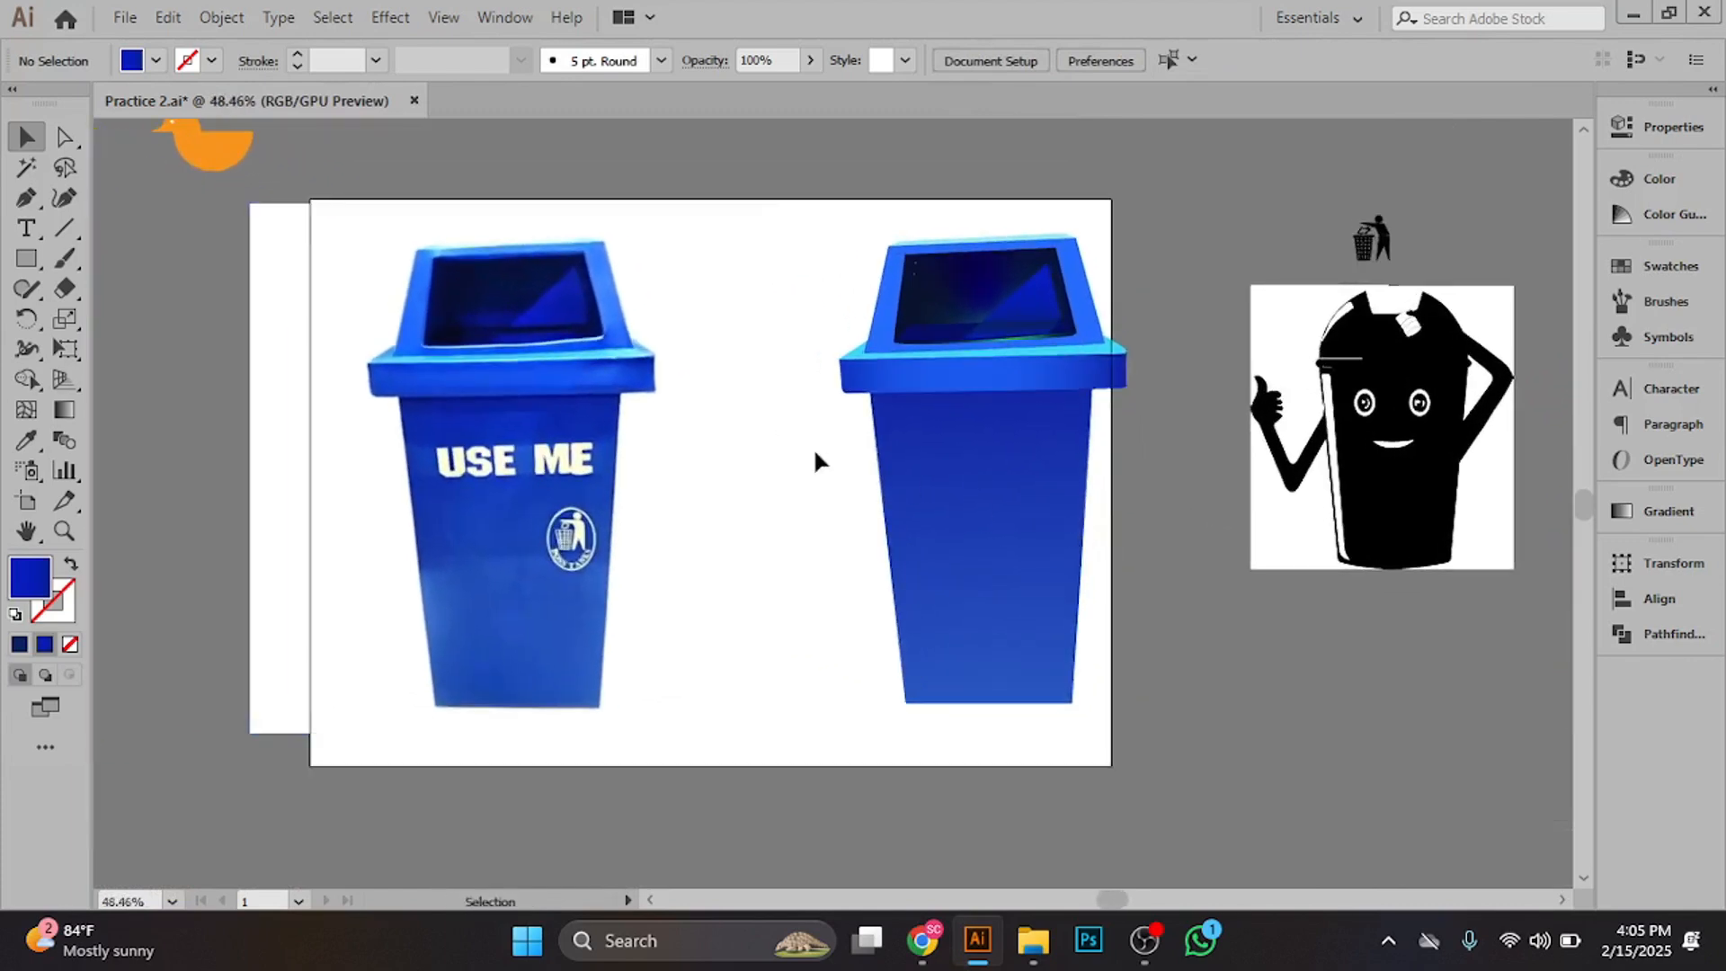
drag(813, 446, 1025, 513)
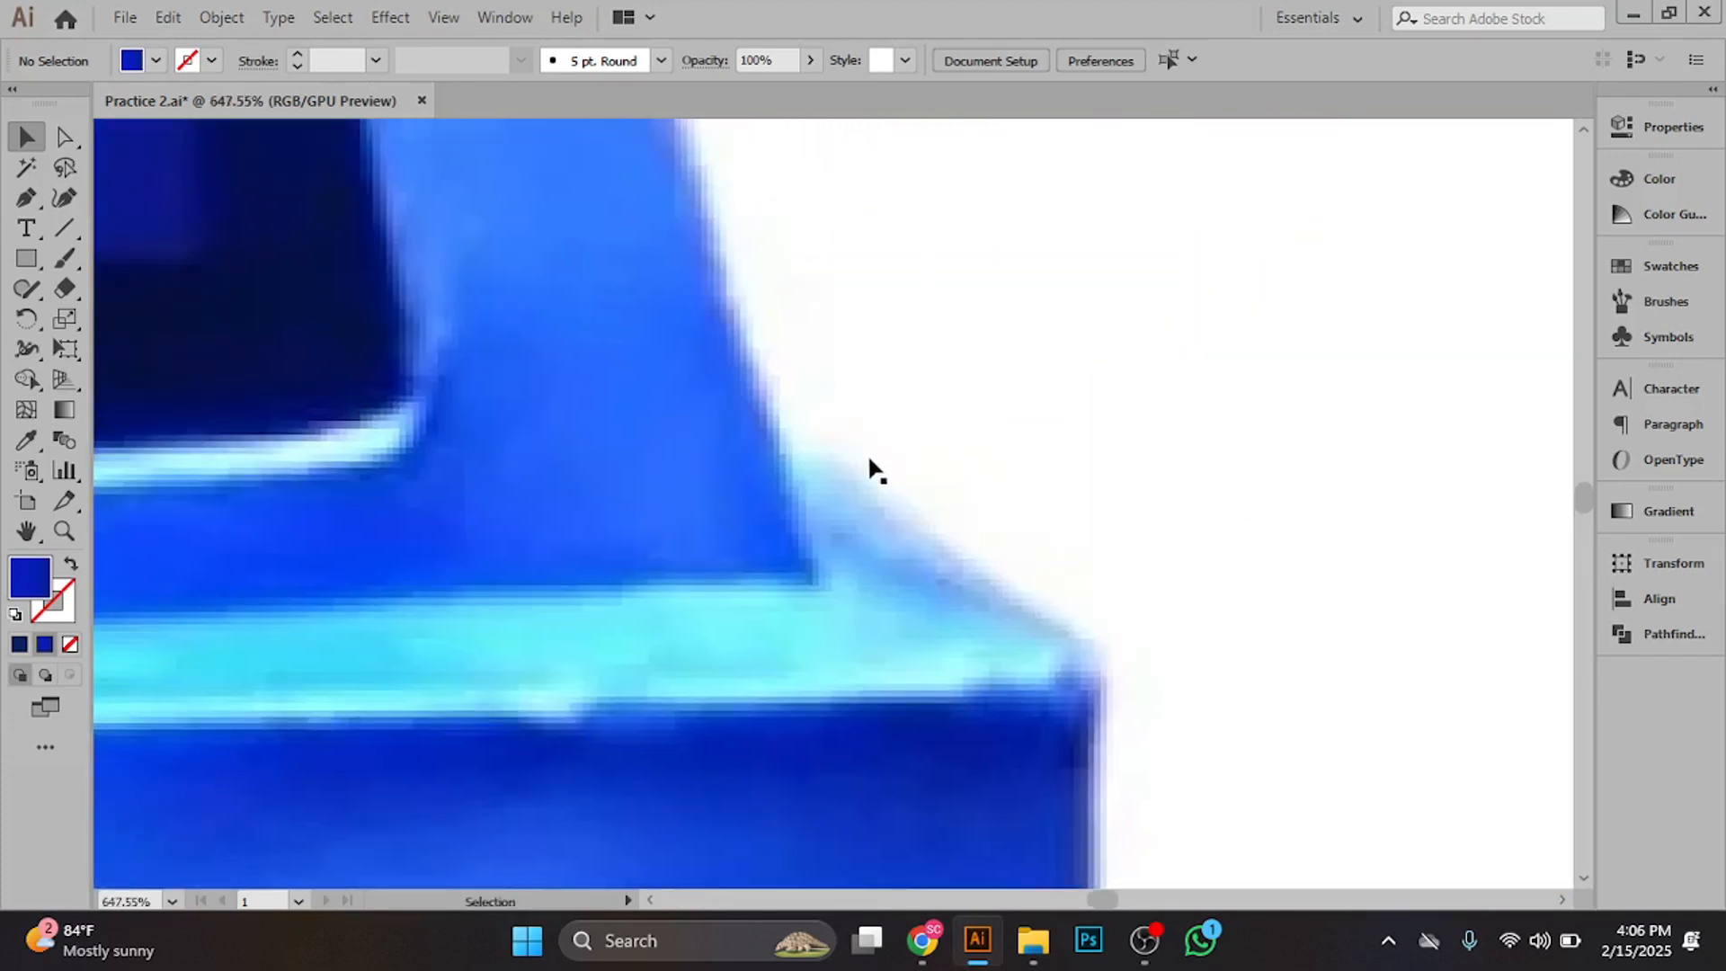
drag(1221, 667, 828, 589)
drag(1202, 605, 653, 451)
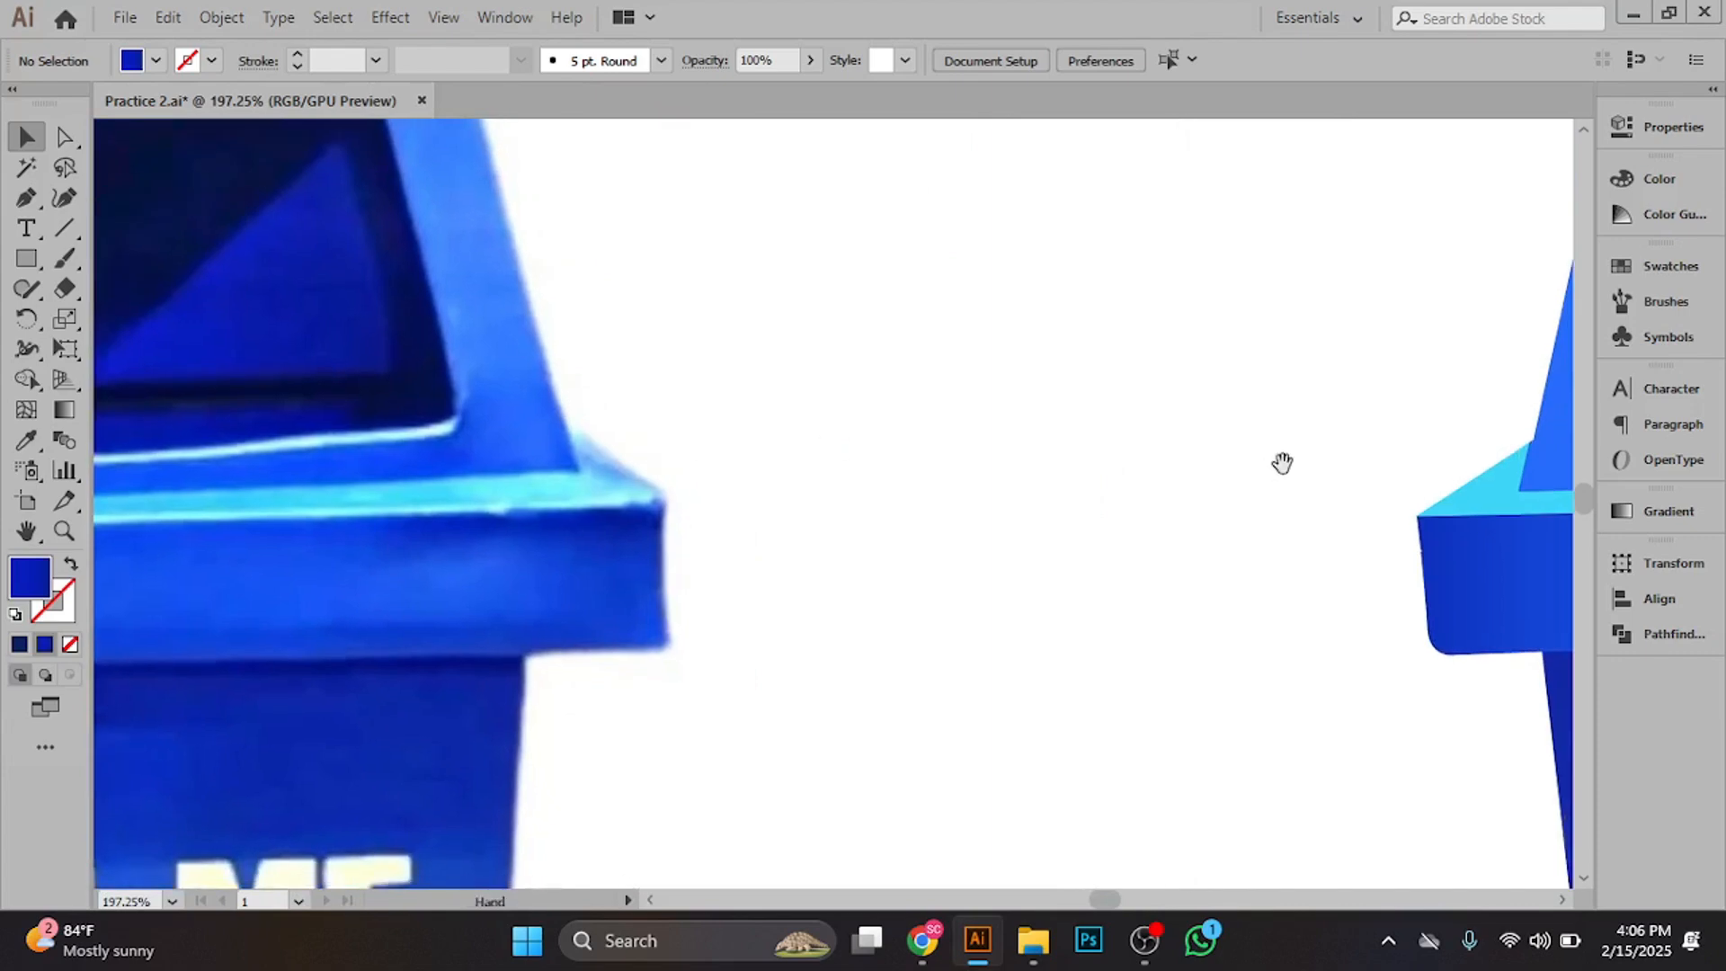
drag(1283, 462, 832, 444)
drag(1220, 486, 971, 463)
drag(1288, 550, 941, 508)
drag(1176, 524, 1029, 501)
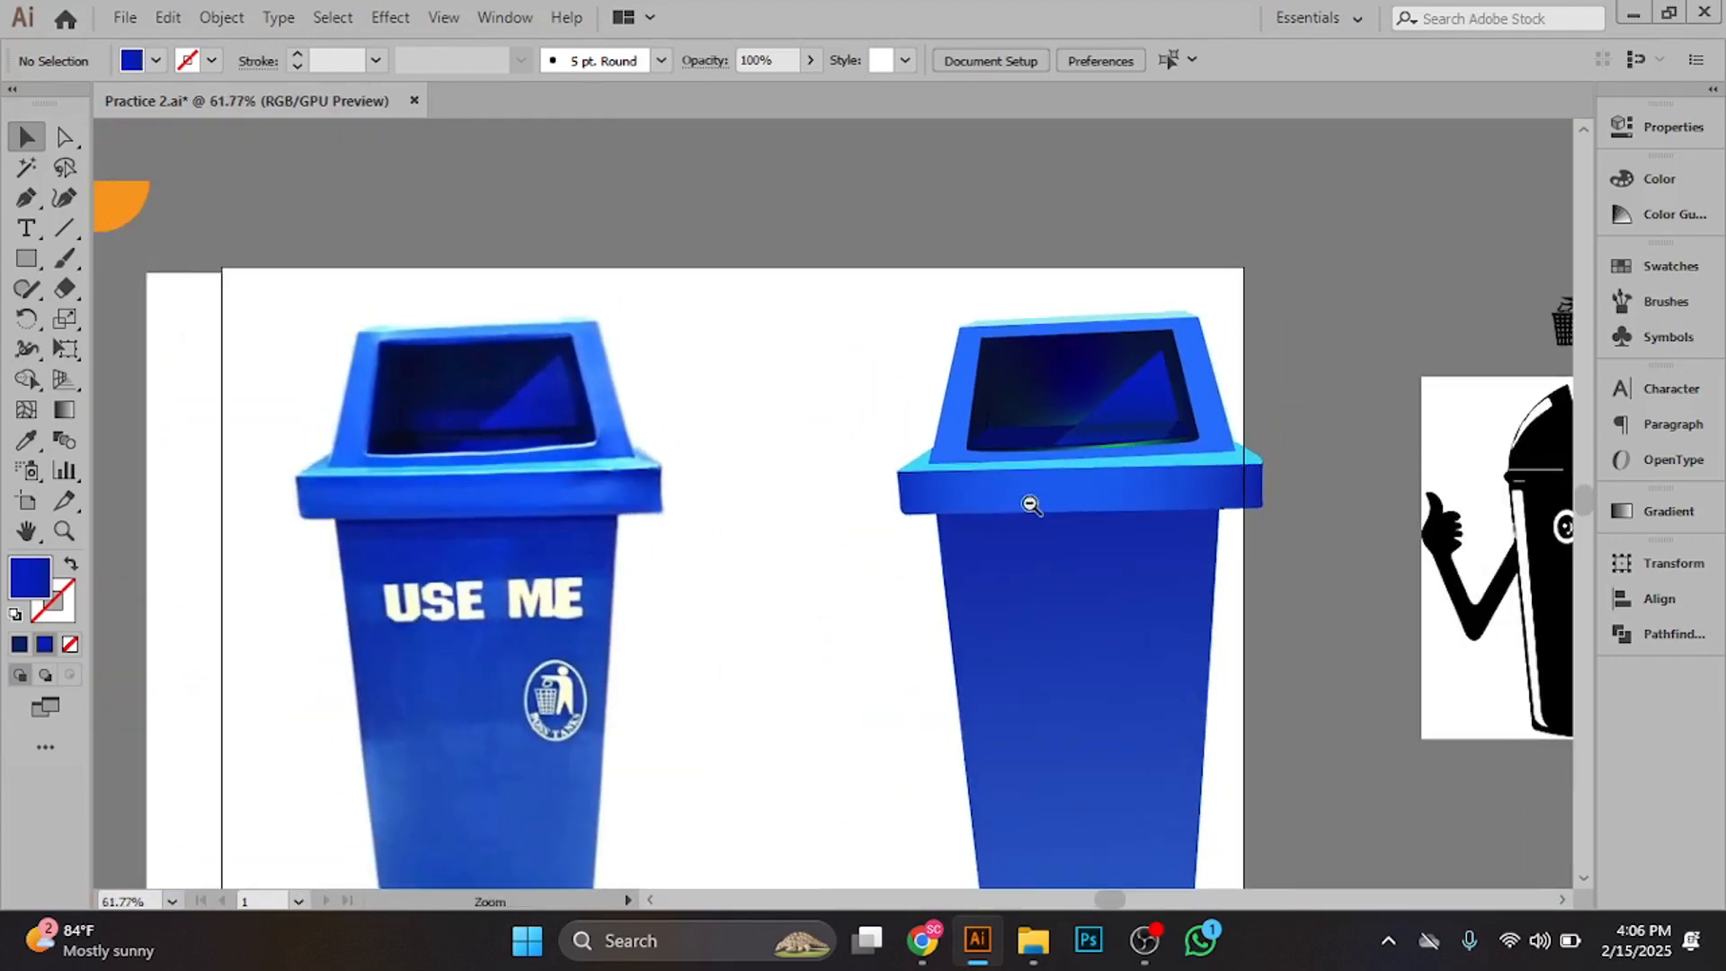
drag(1165, 567, 864, 509)
scroll(864, 510, down, 2)
scroll(864, 510, left, 2)
scroll(536, 521, down, 1)
scroll(536, 521, left, 2)
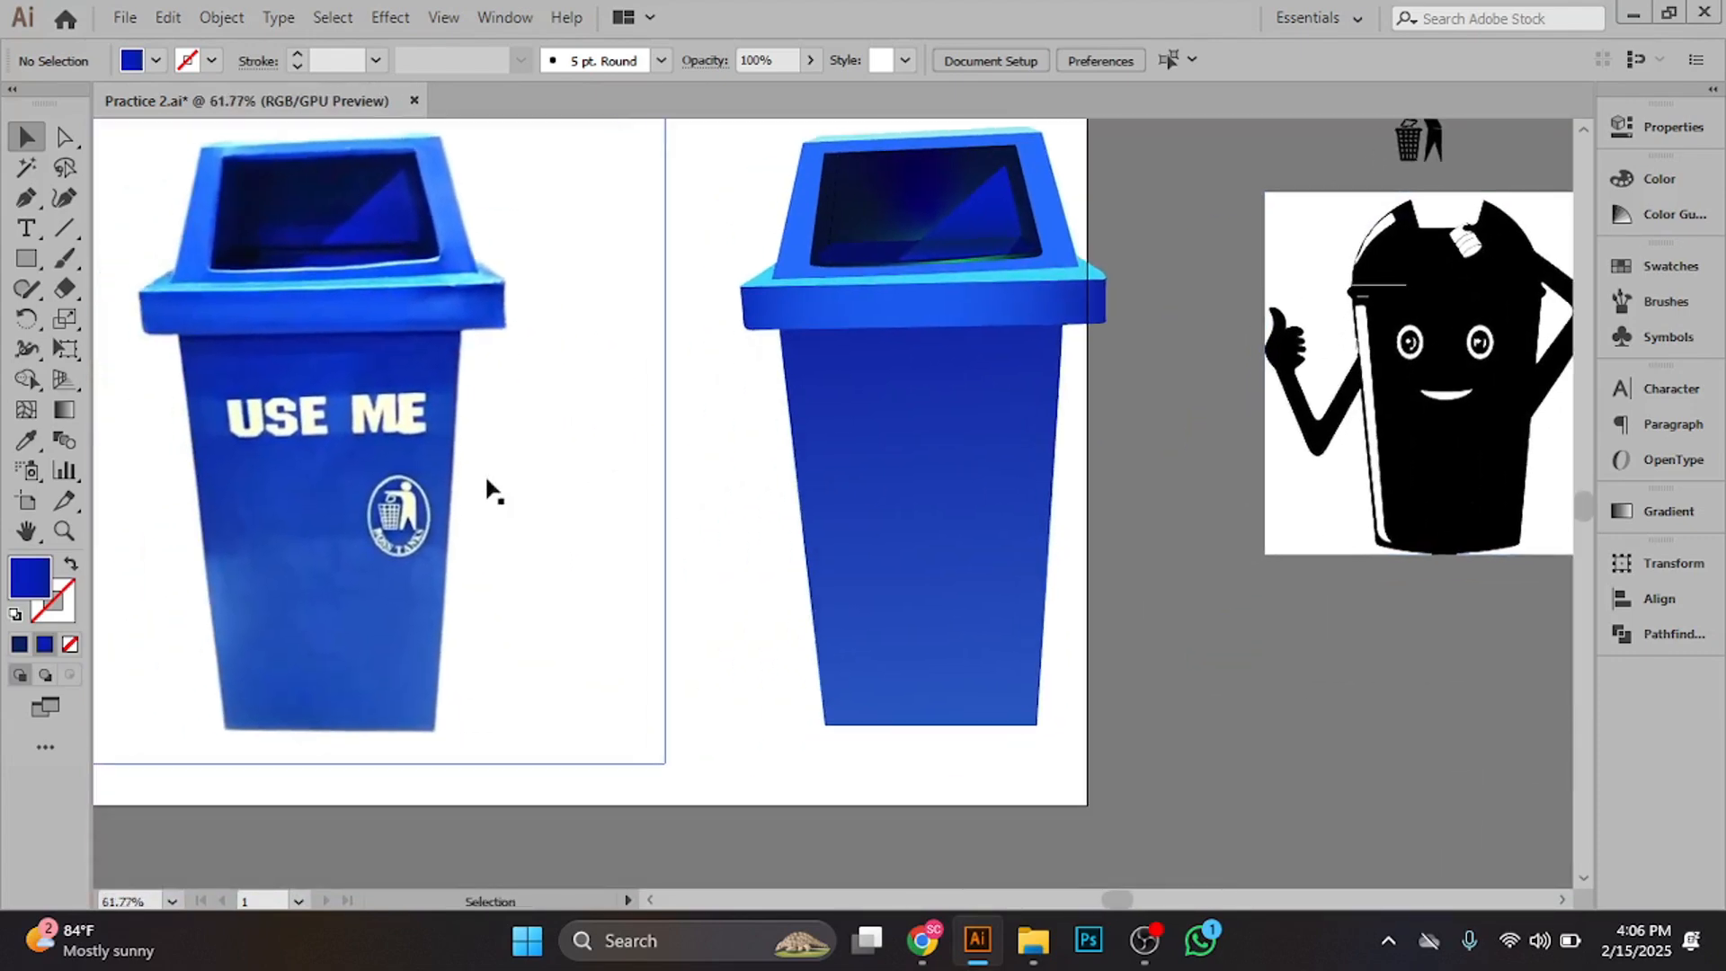
- Trace the outer contour of the letter U in the reference photo's USE ME lettering with the Pen tool
scroll(543, 467, up, 2)
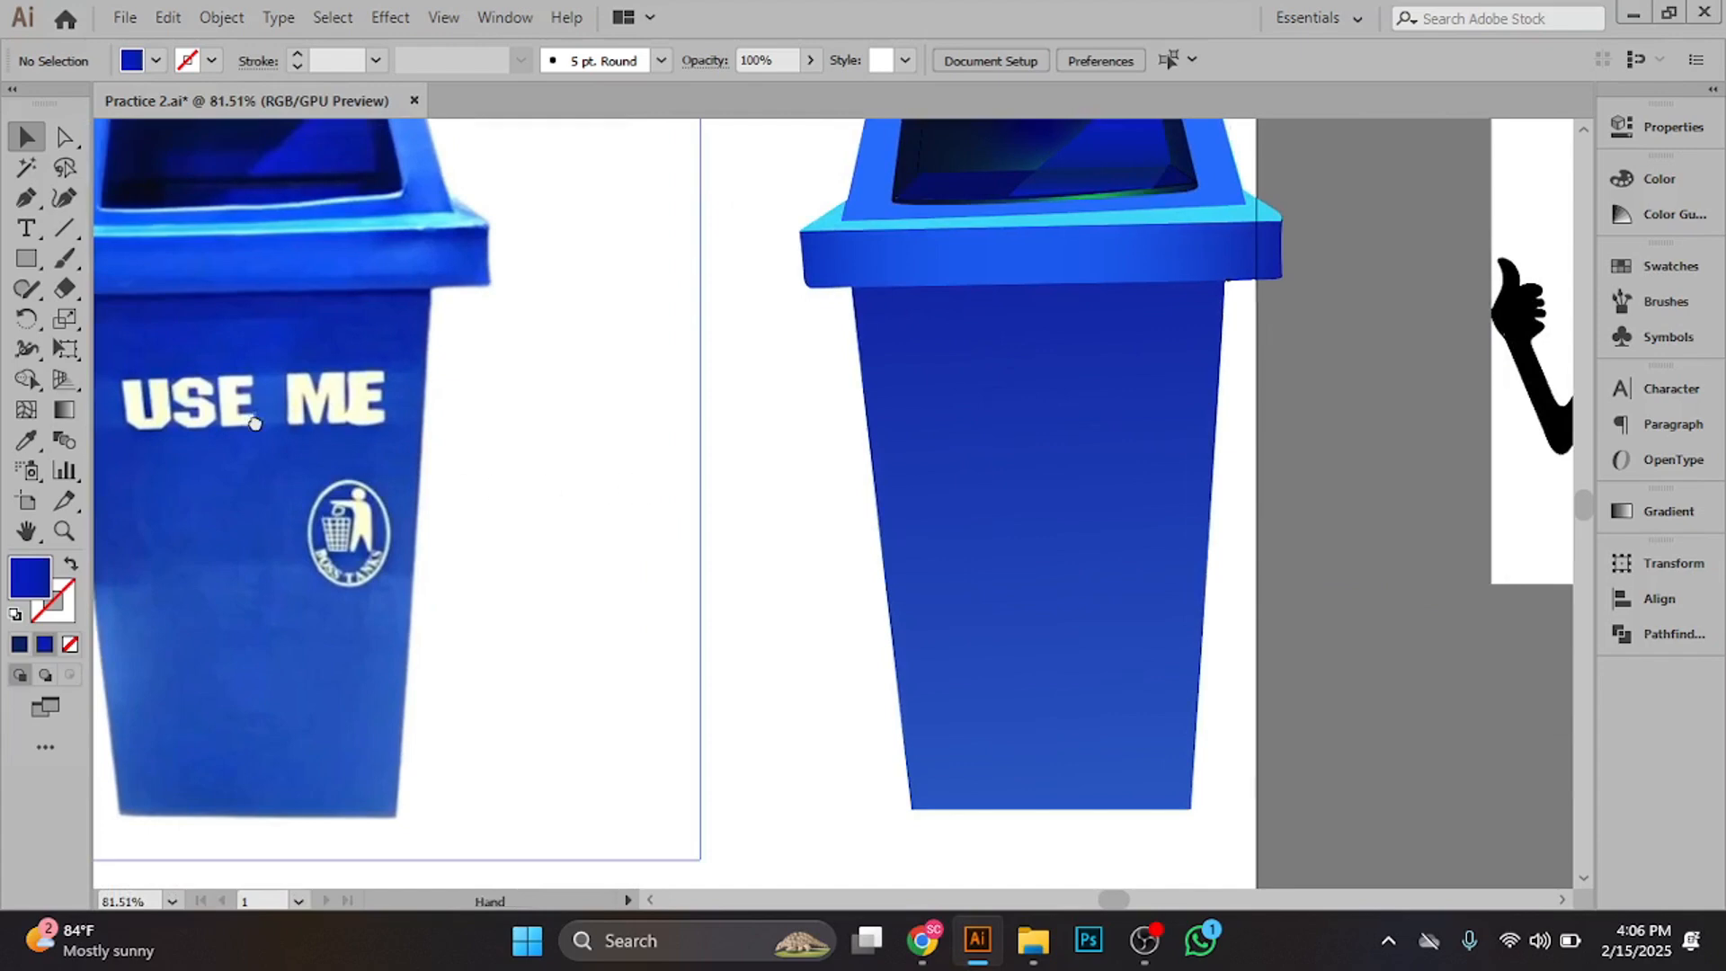
scroll(254, 422, down, 1)
scroll(255, 422, left, 2)
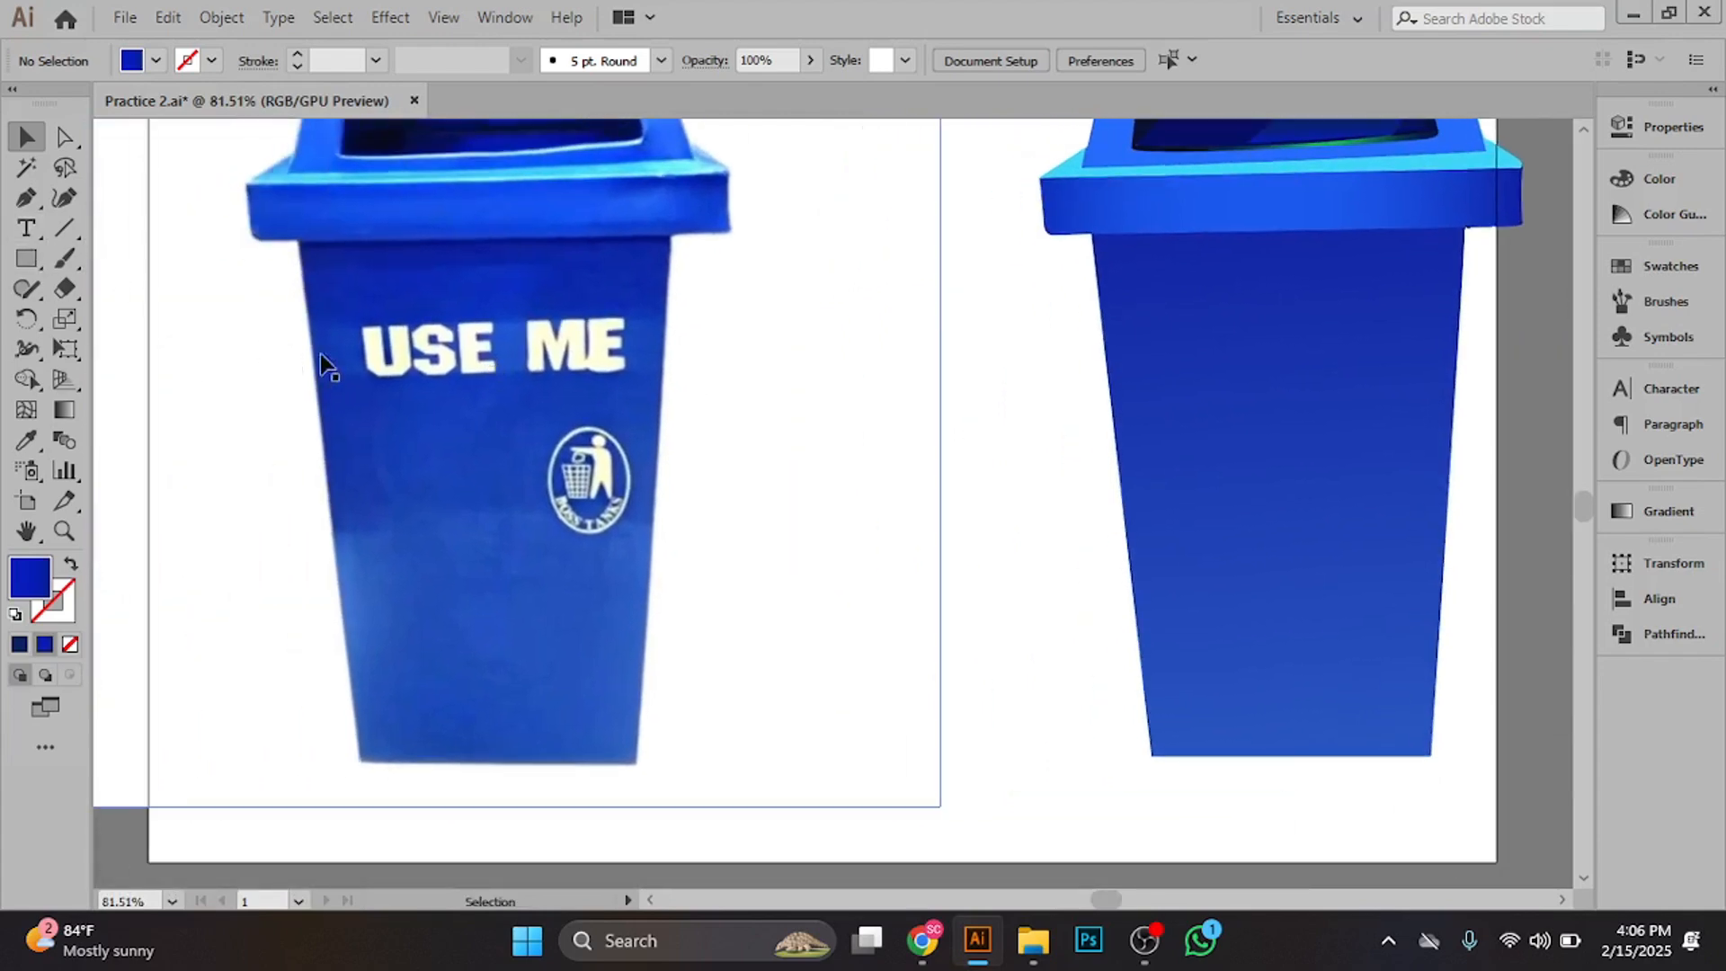
scroll(412, 375, up, 3)
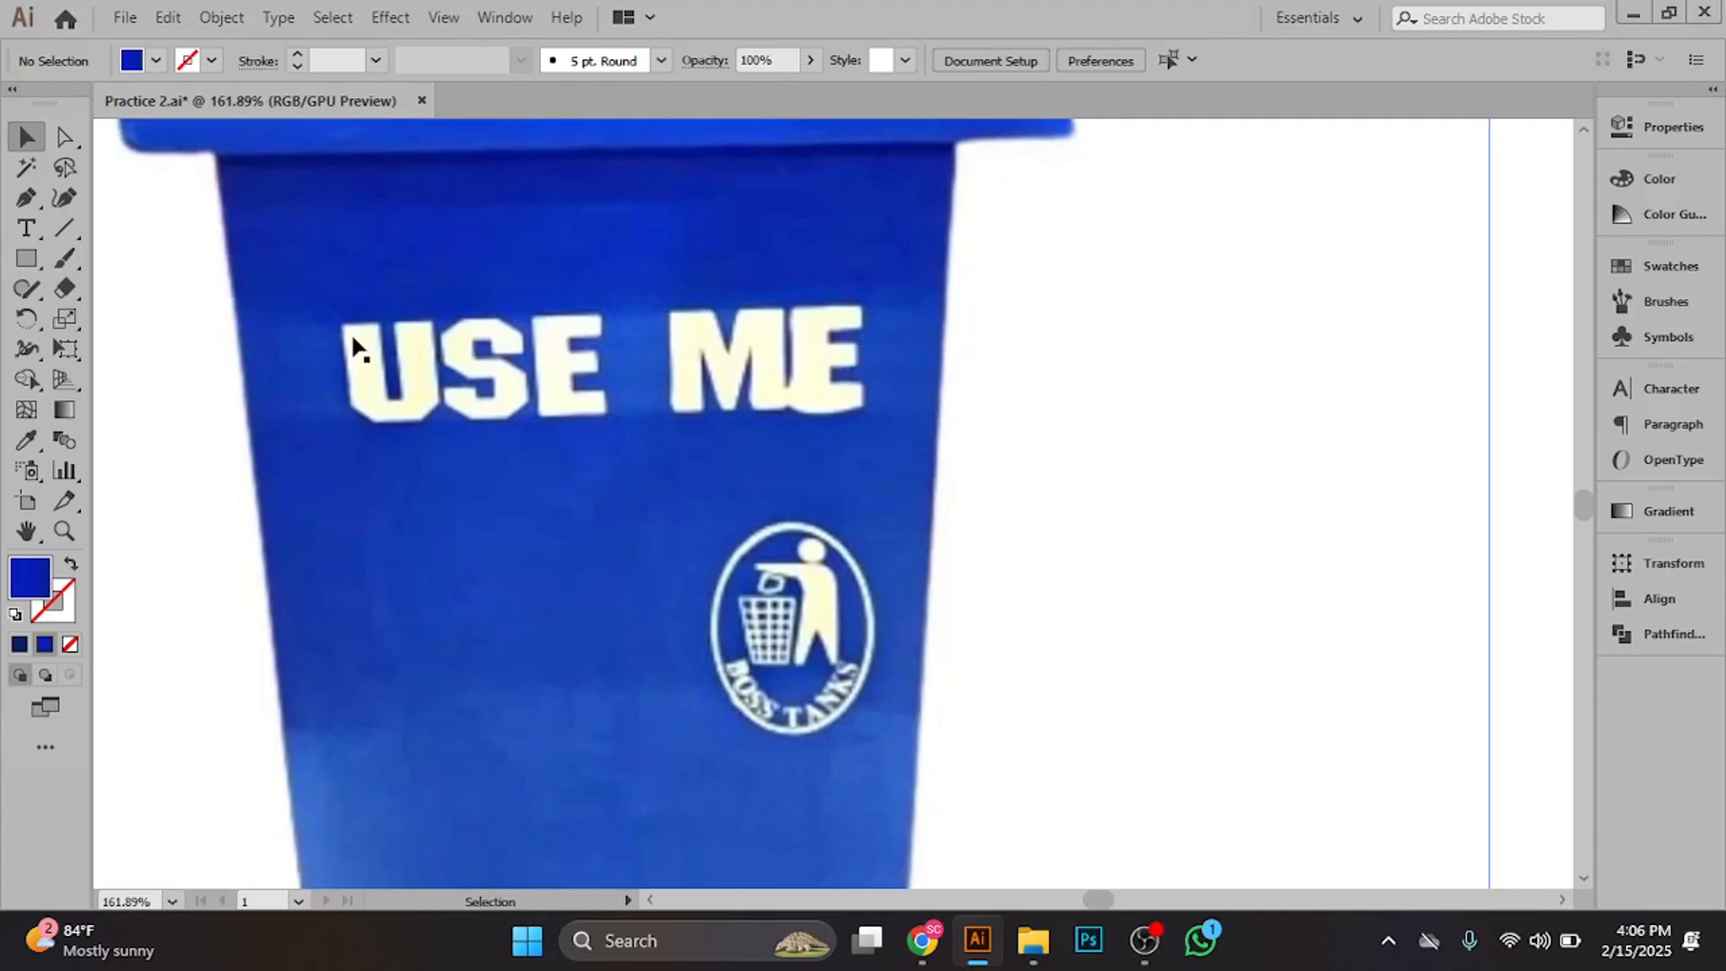
scroll(449, 351, up, 3)
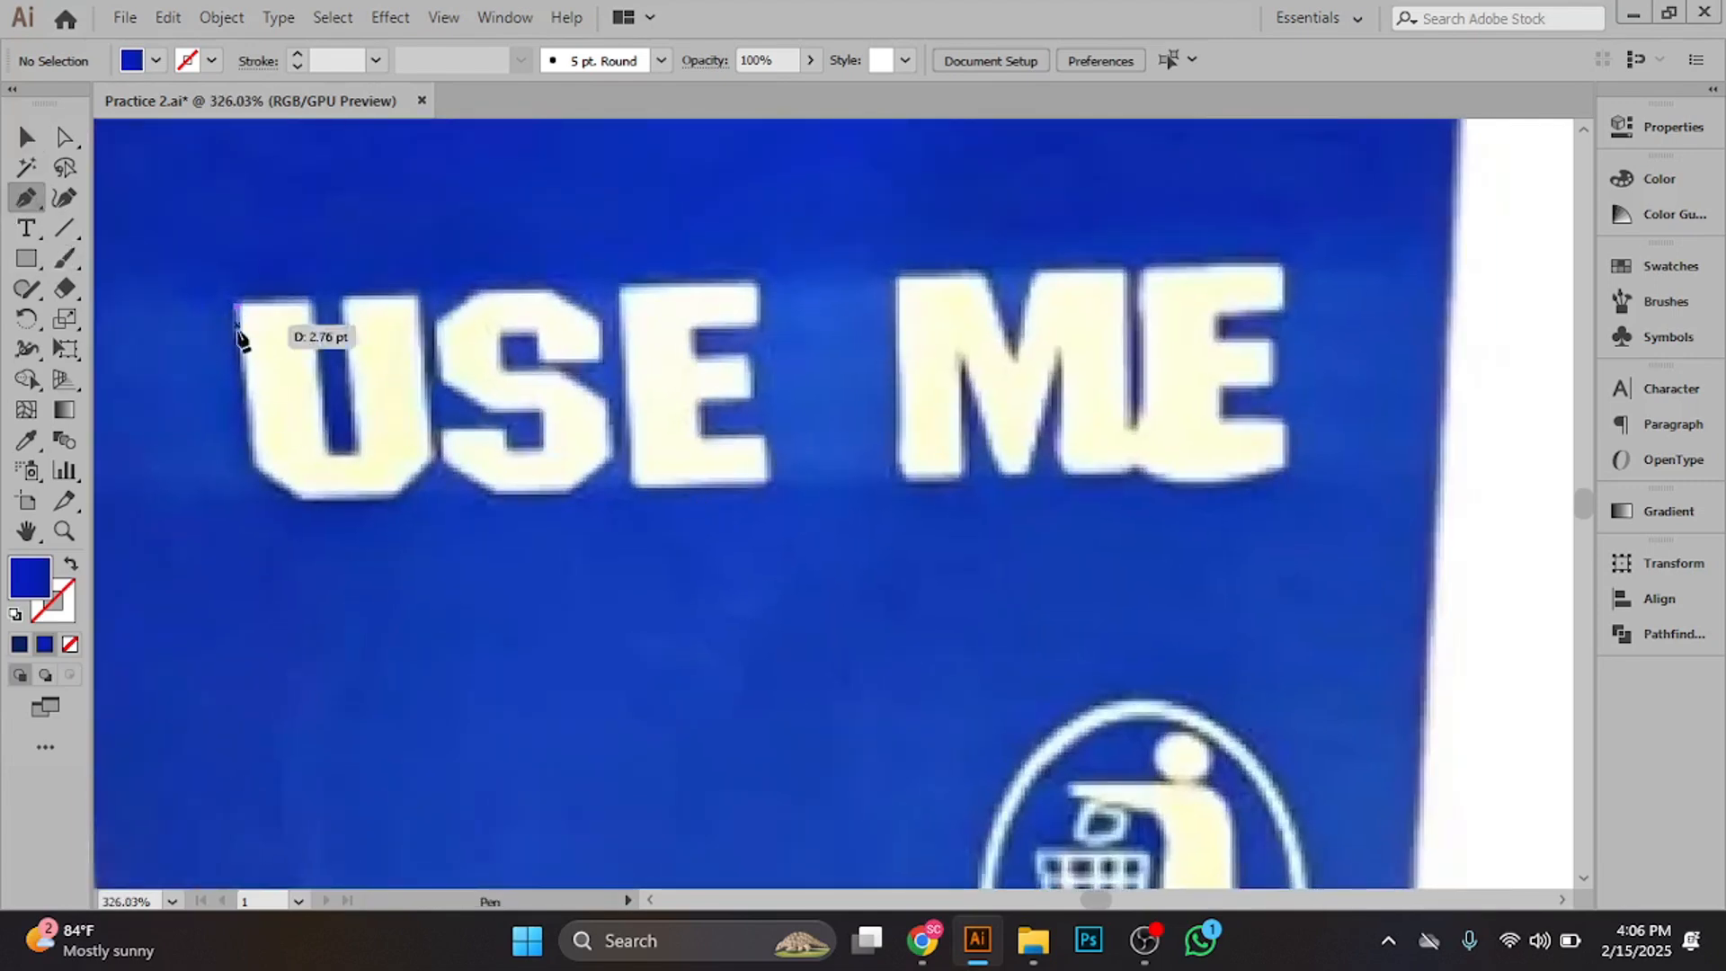
click(238, 308)
click(254, 465)
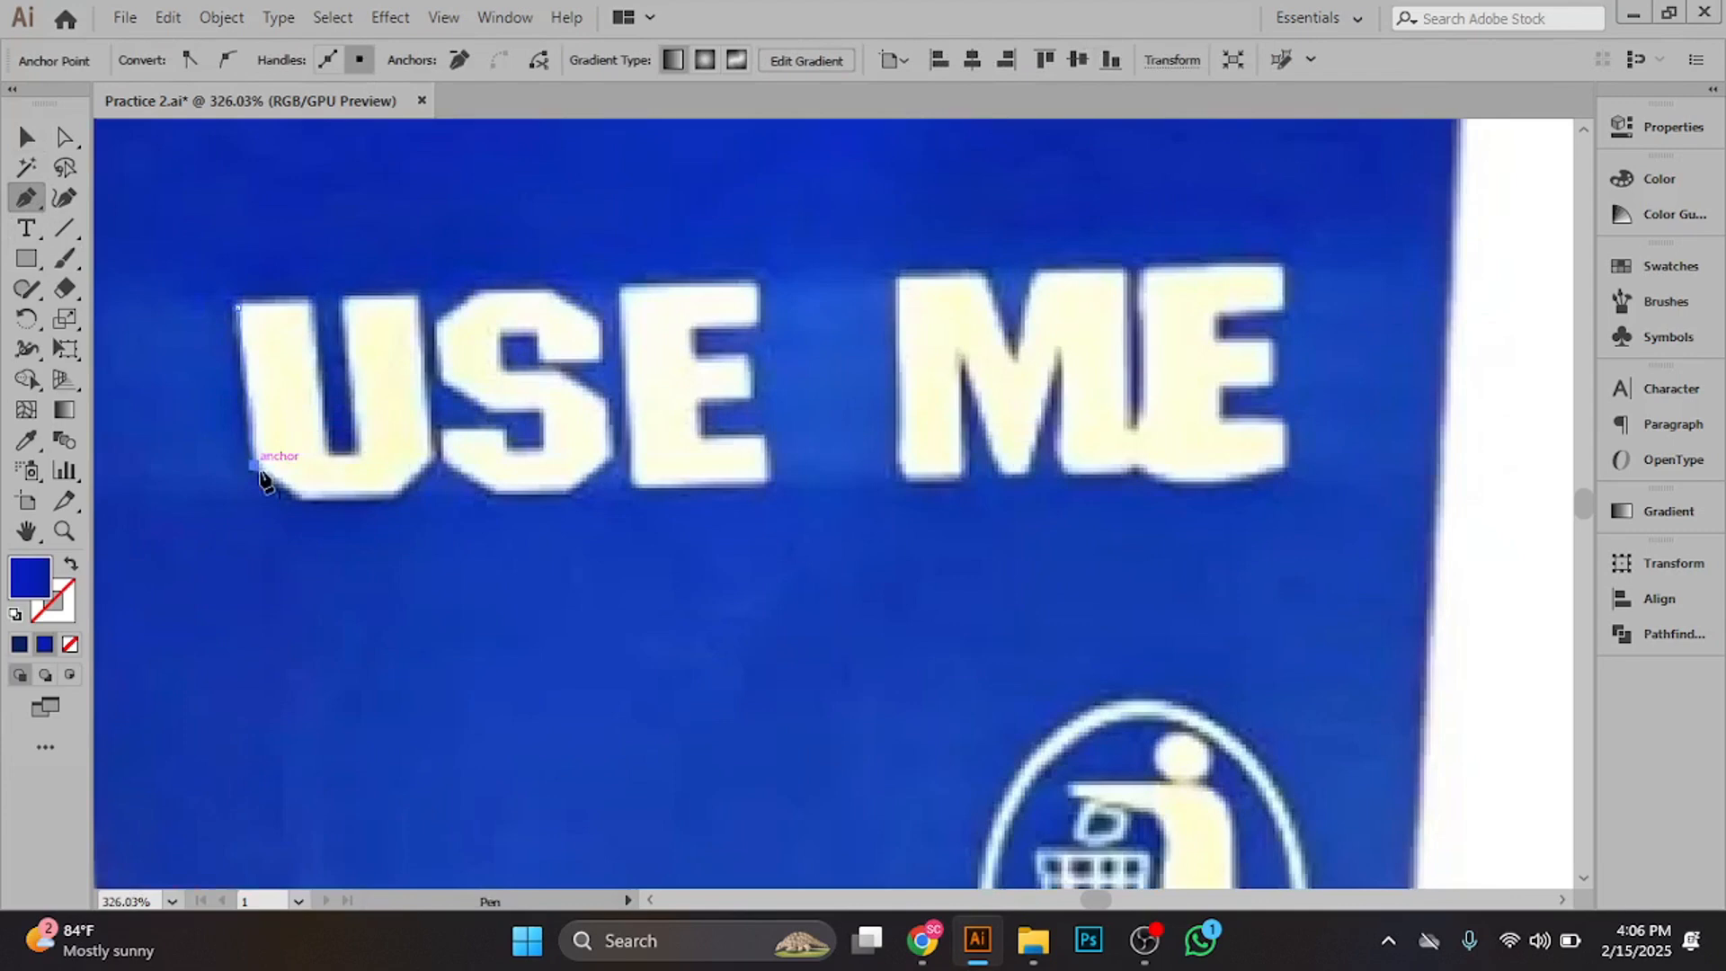
click(301, 500)
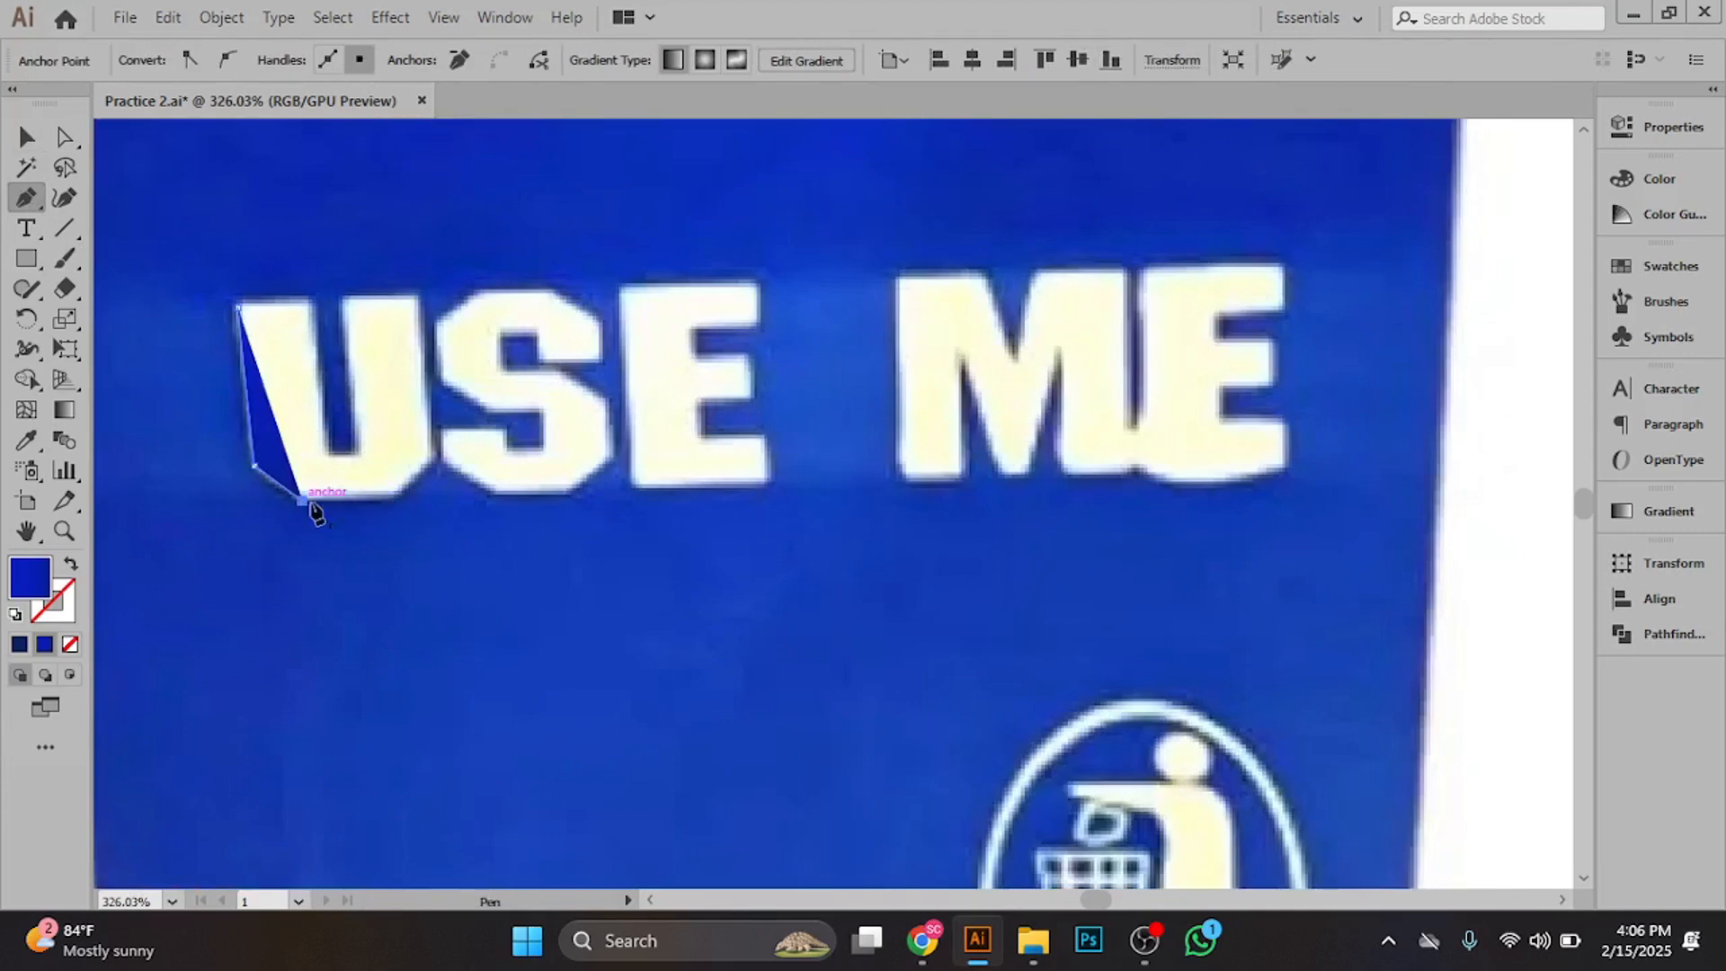
click(394, 500)
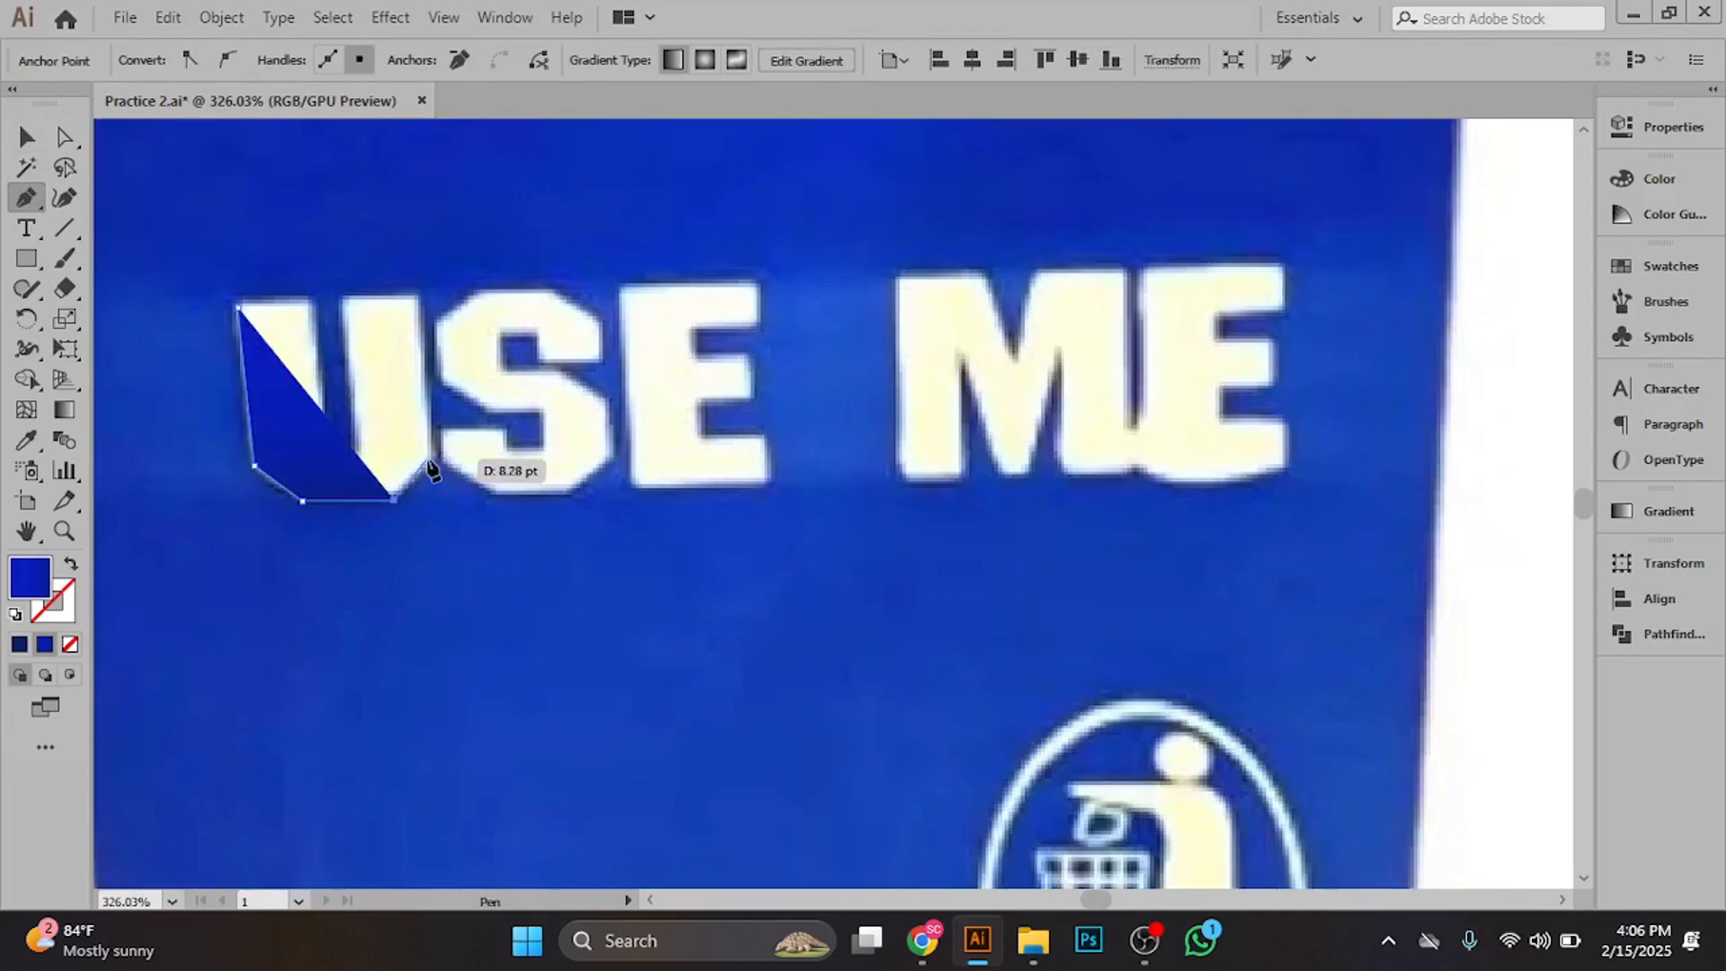
click(429, 464)
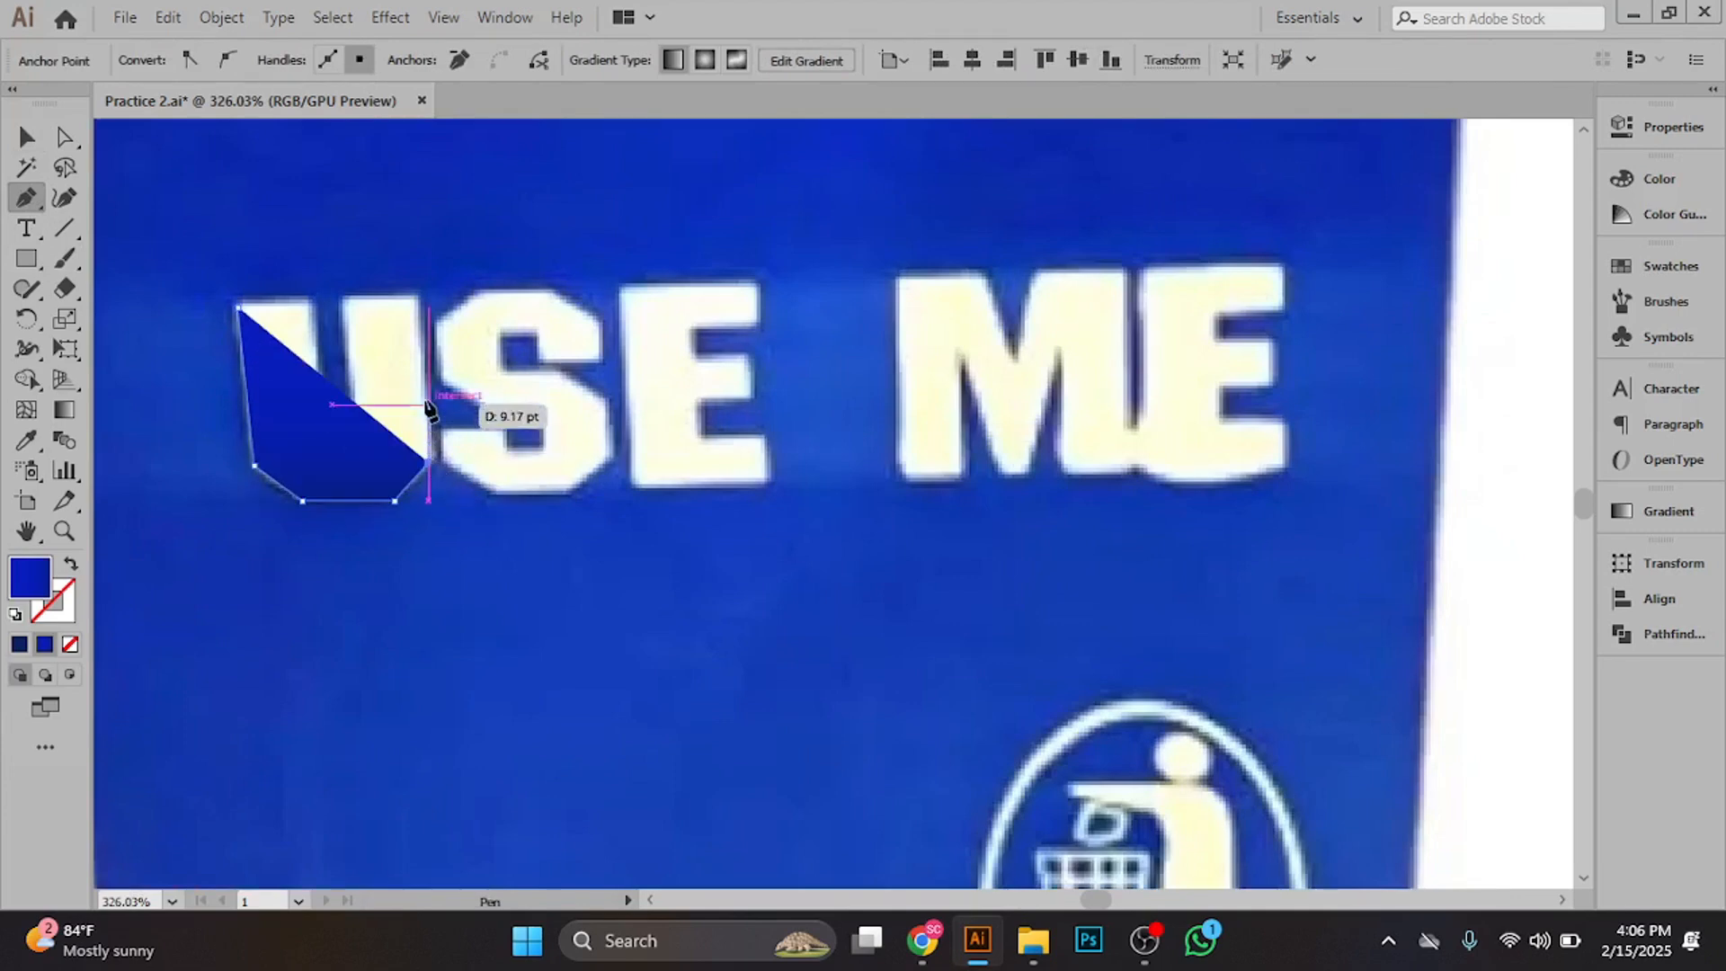
click(417, 296)
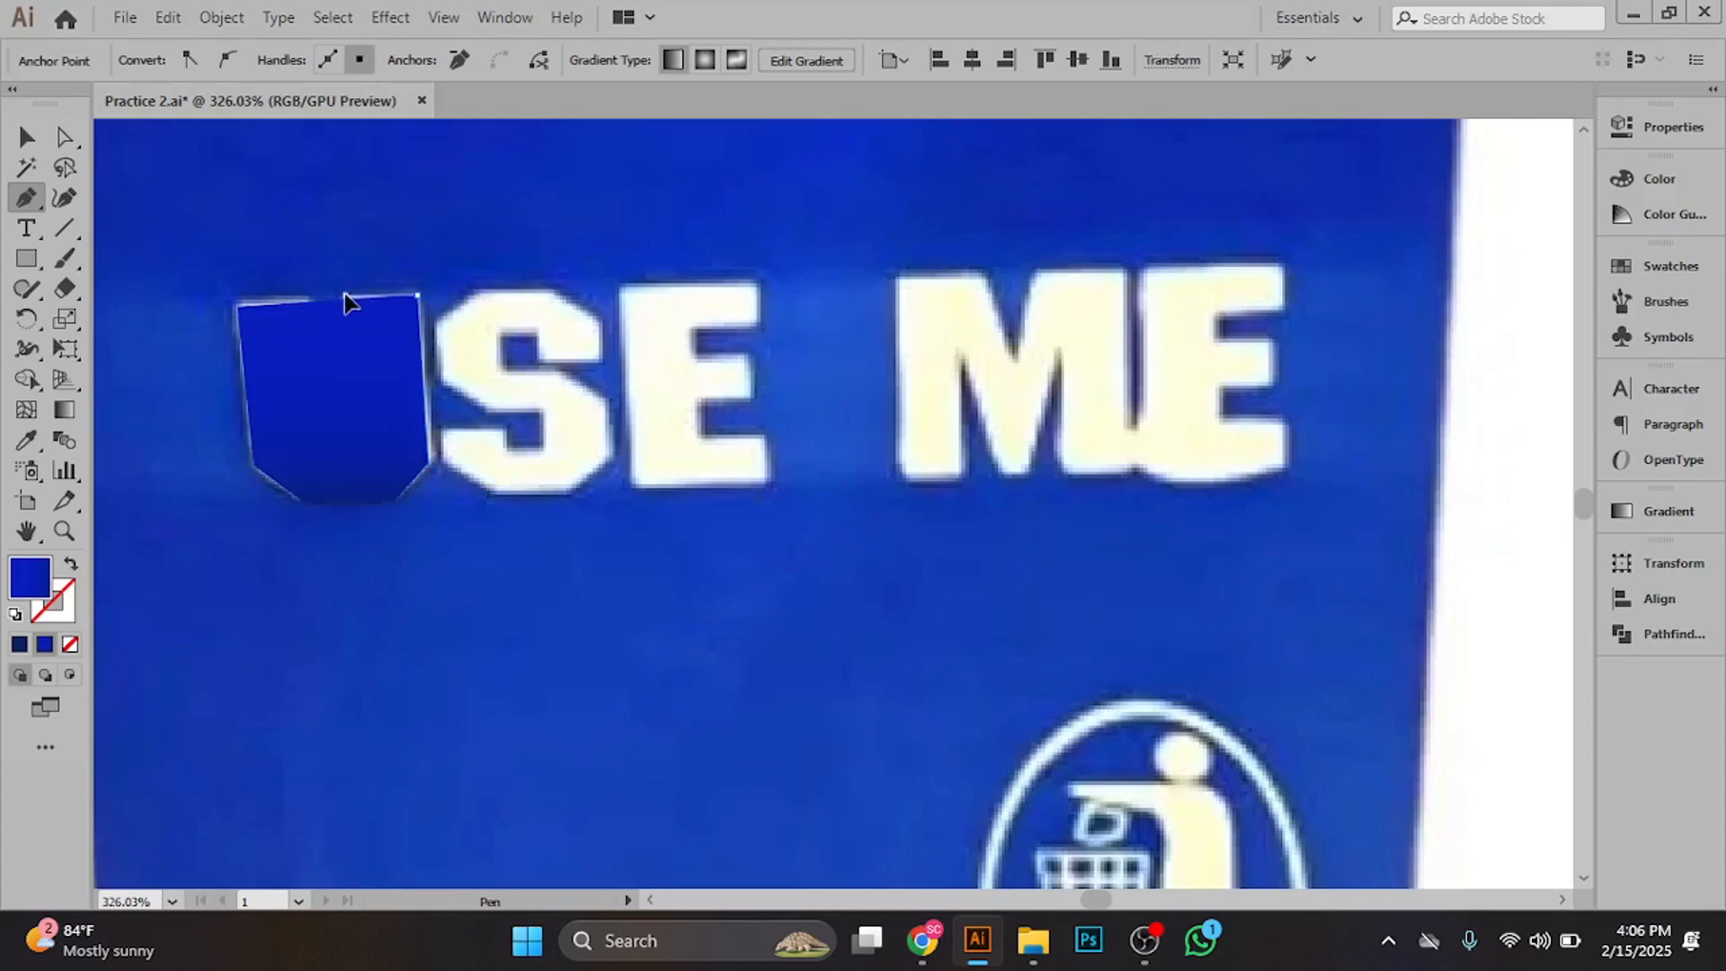
click(345, 295)
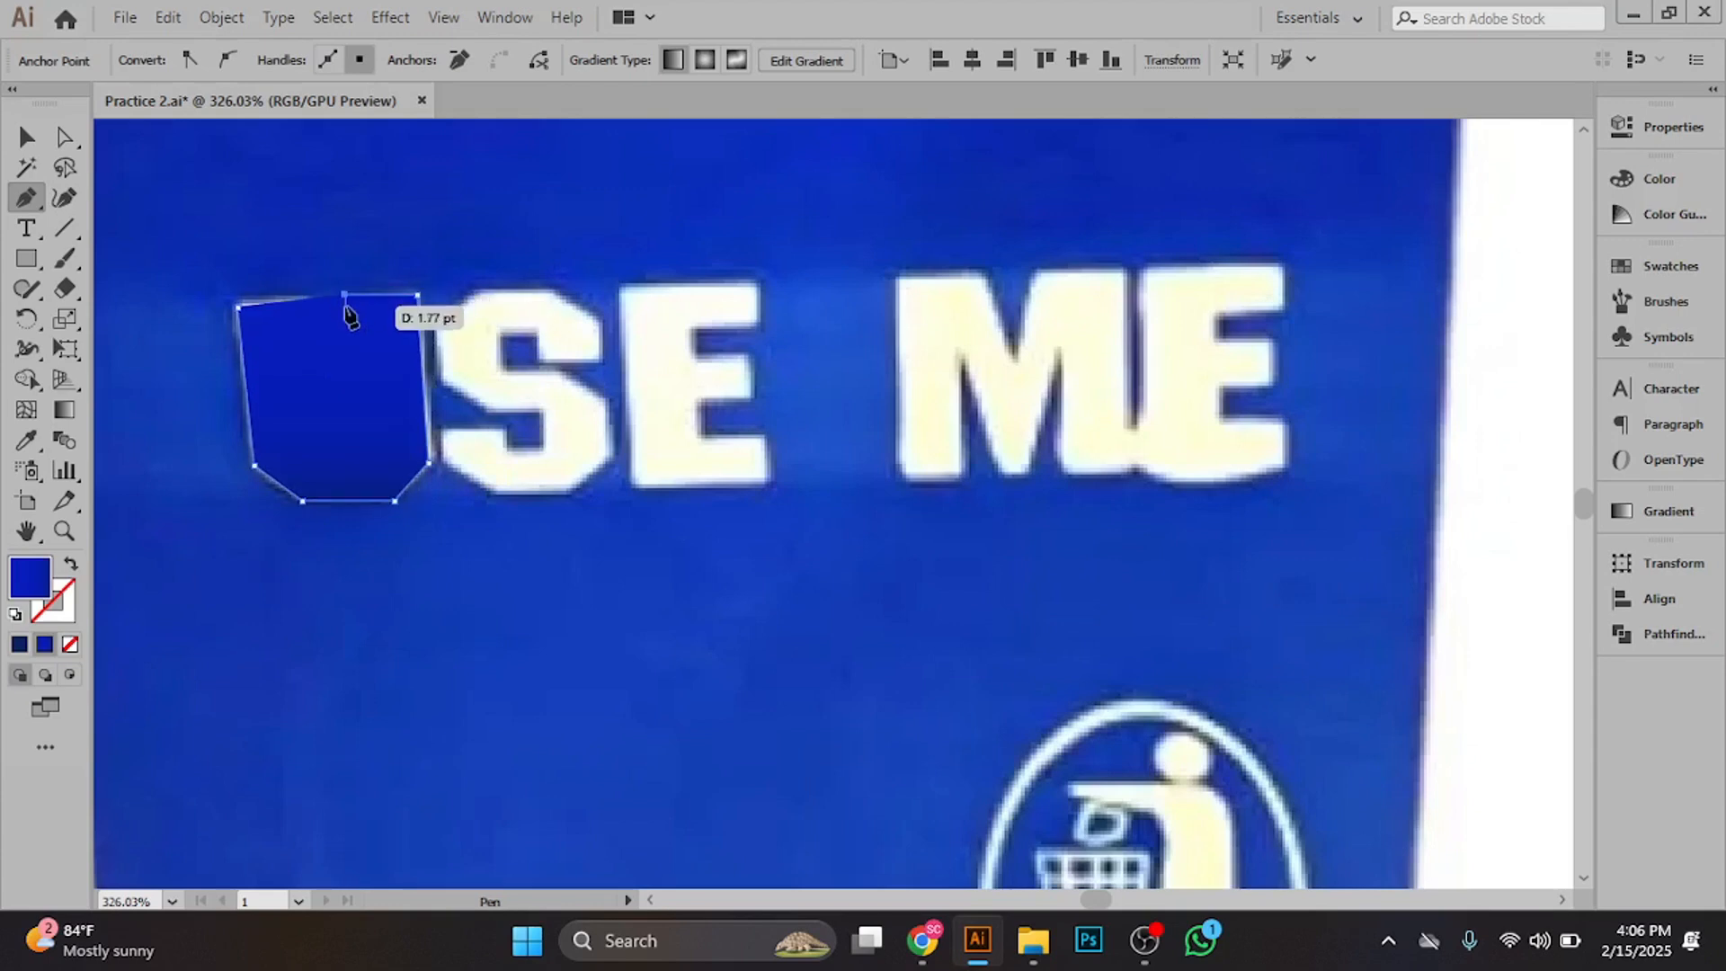
- Remove the U path's fill and trace the letter's inner notch to complete the closed outline
click(71, 644)
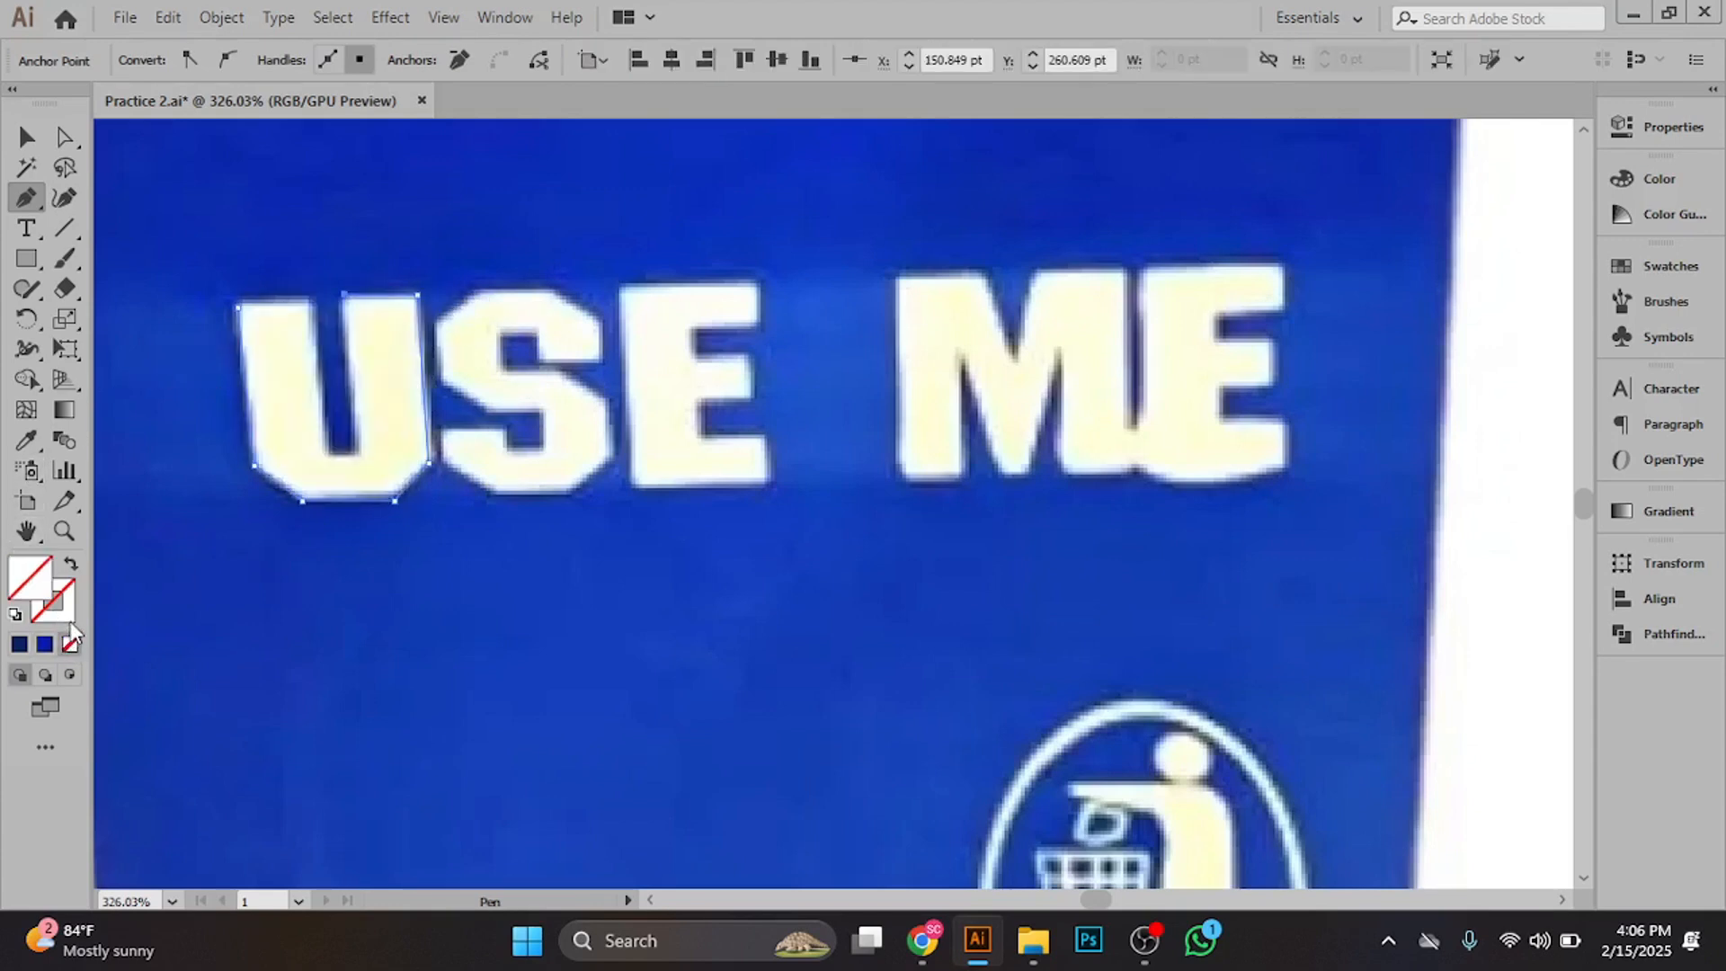
click(359, 453)
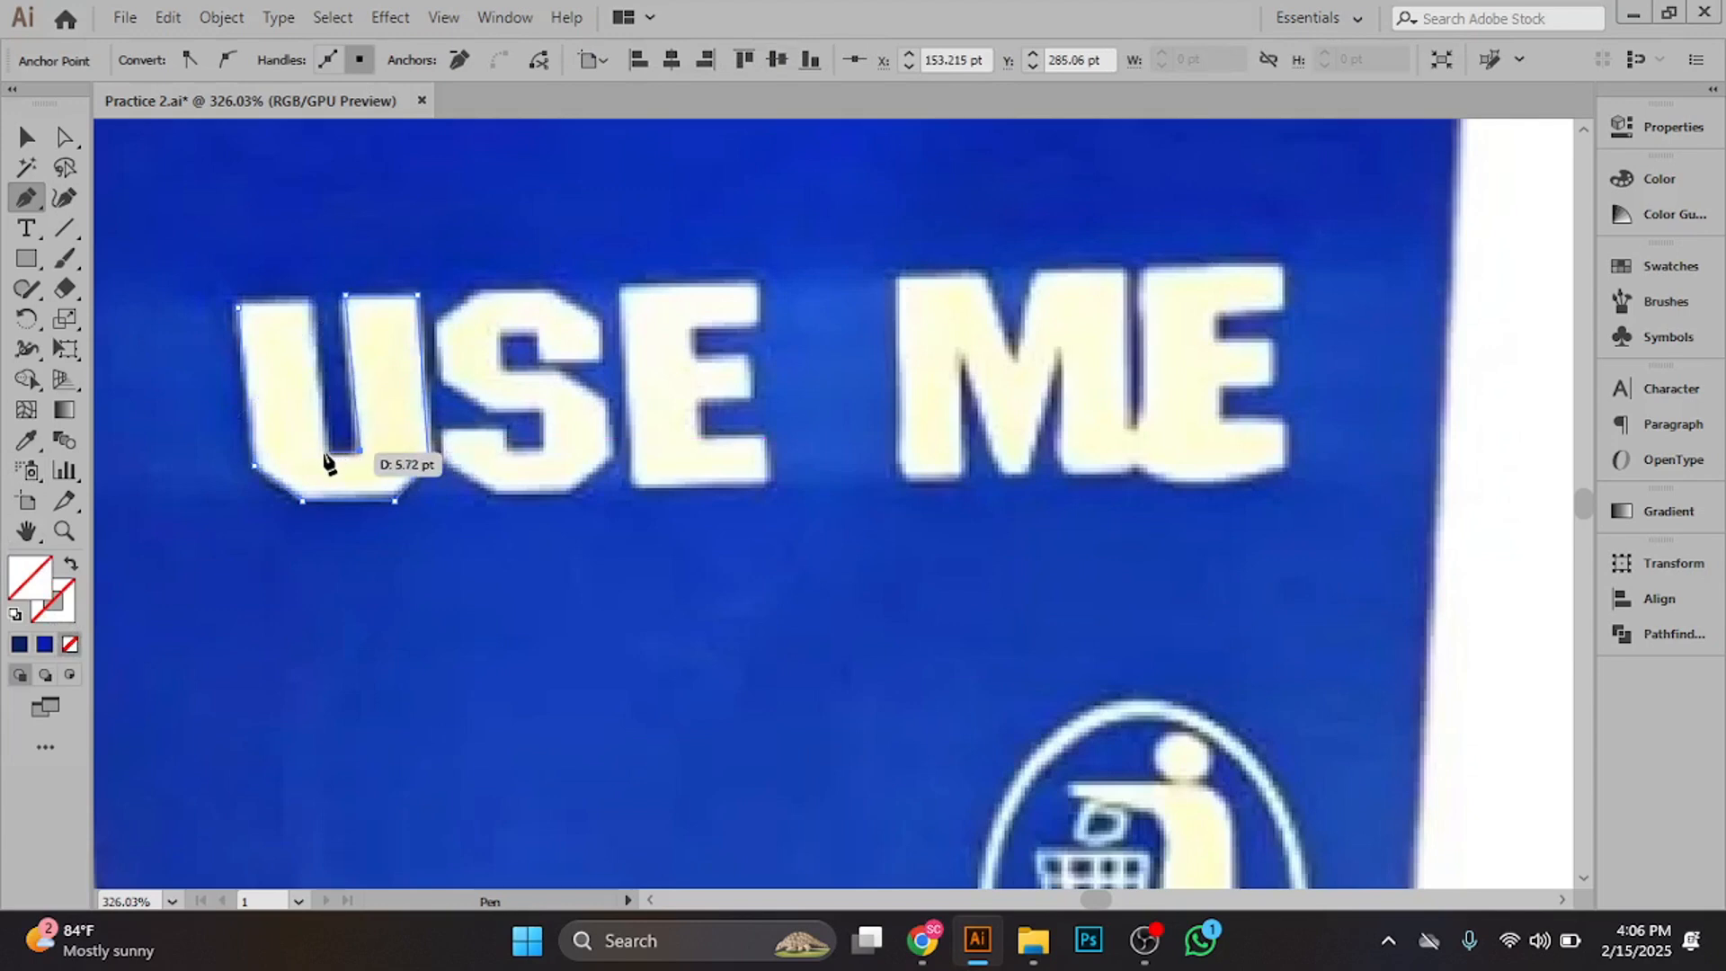
click(324, 453)
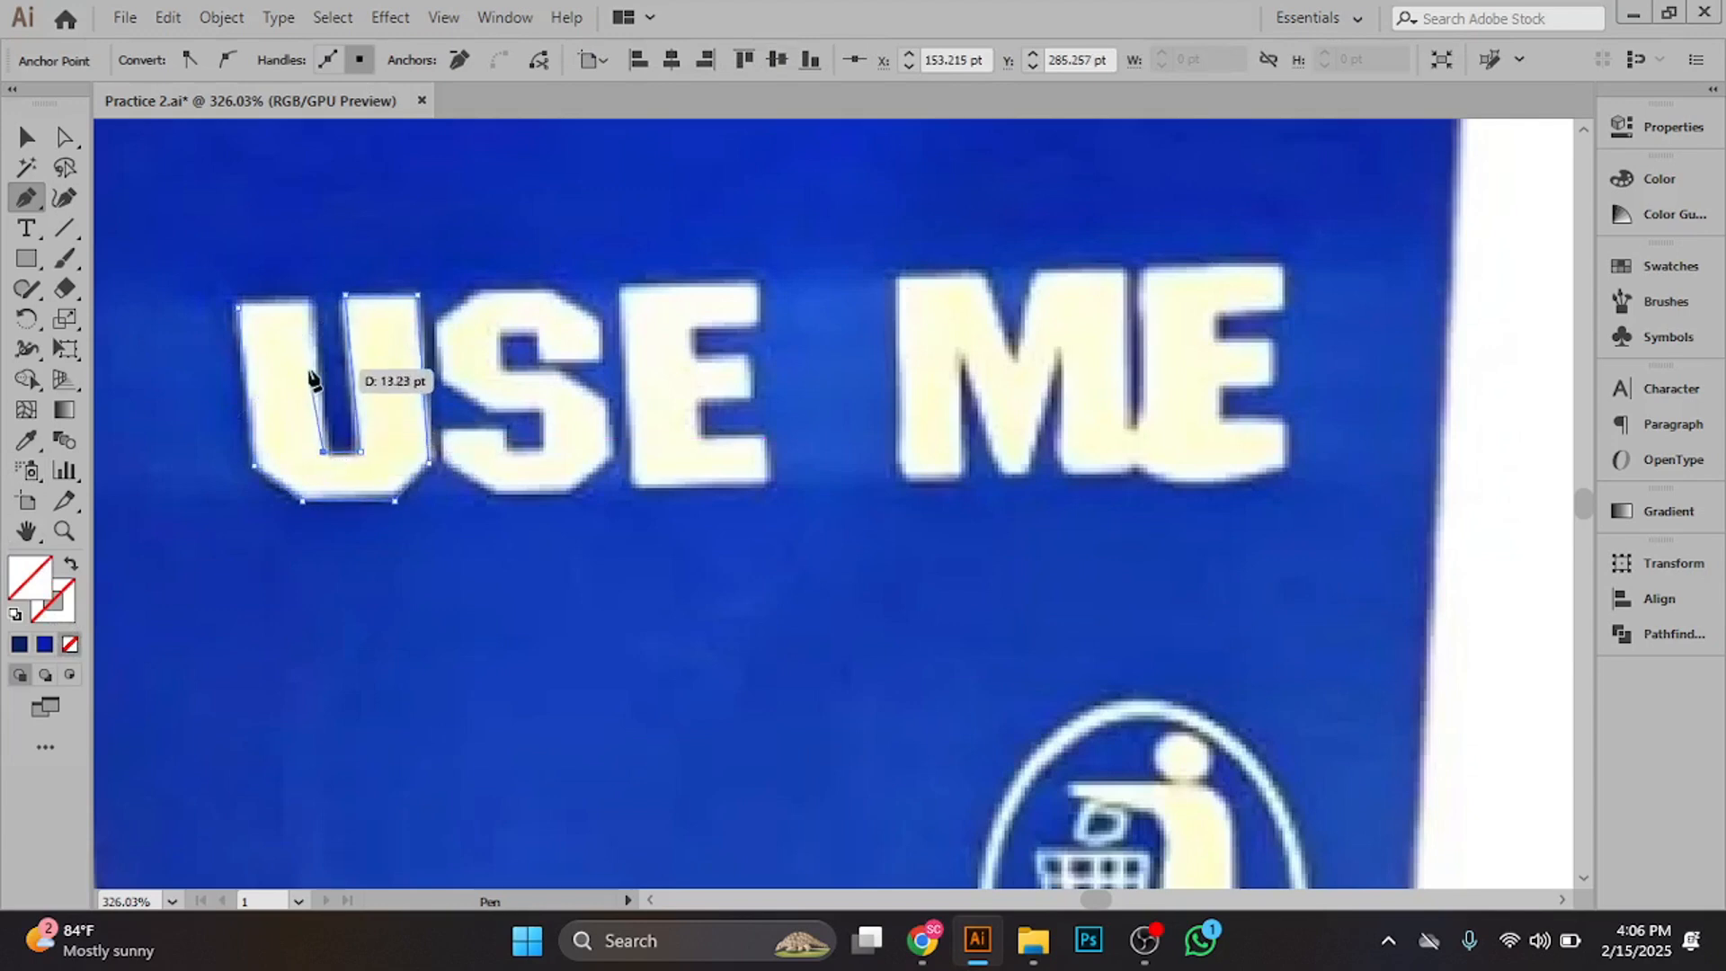
click(310, 305)
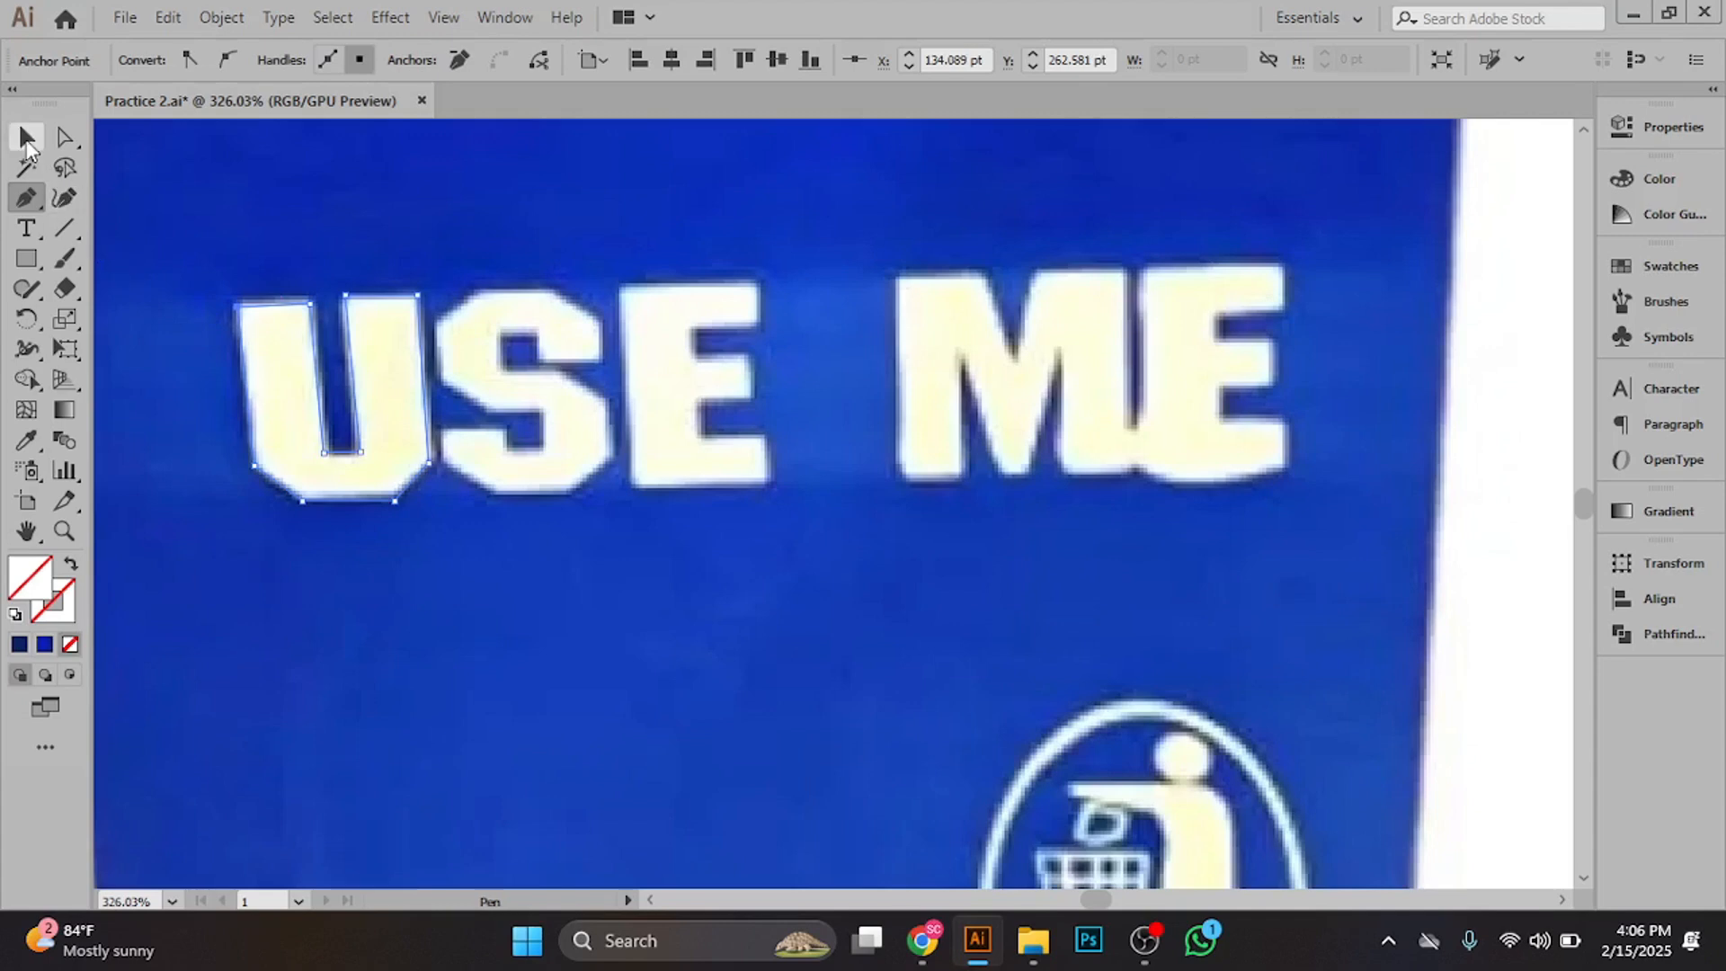
click(26, 142)
- Give the traced U outline a white (FFFFFF) stroke in place of no stroke
scroll(609, 417, down, 4)
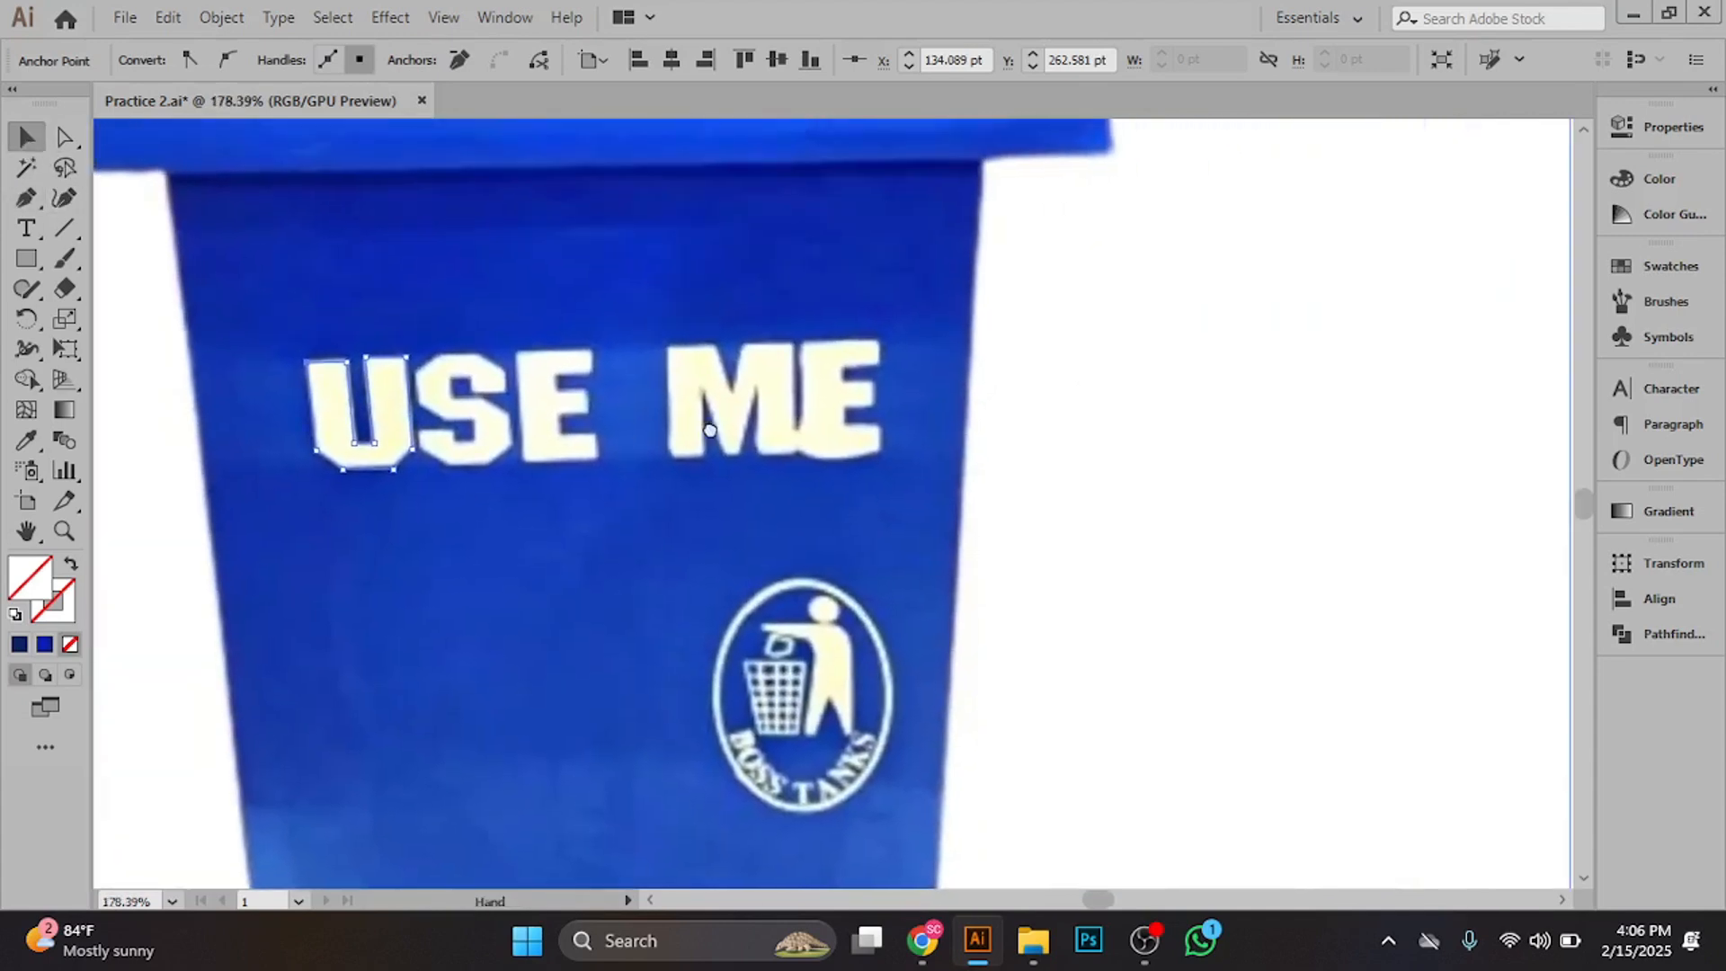
key(space)
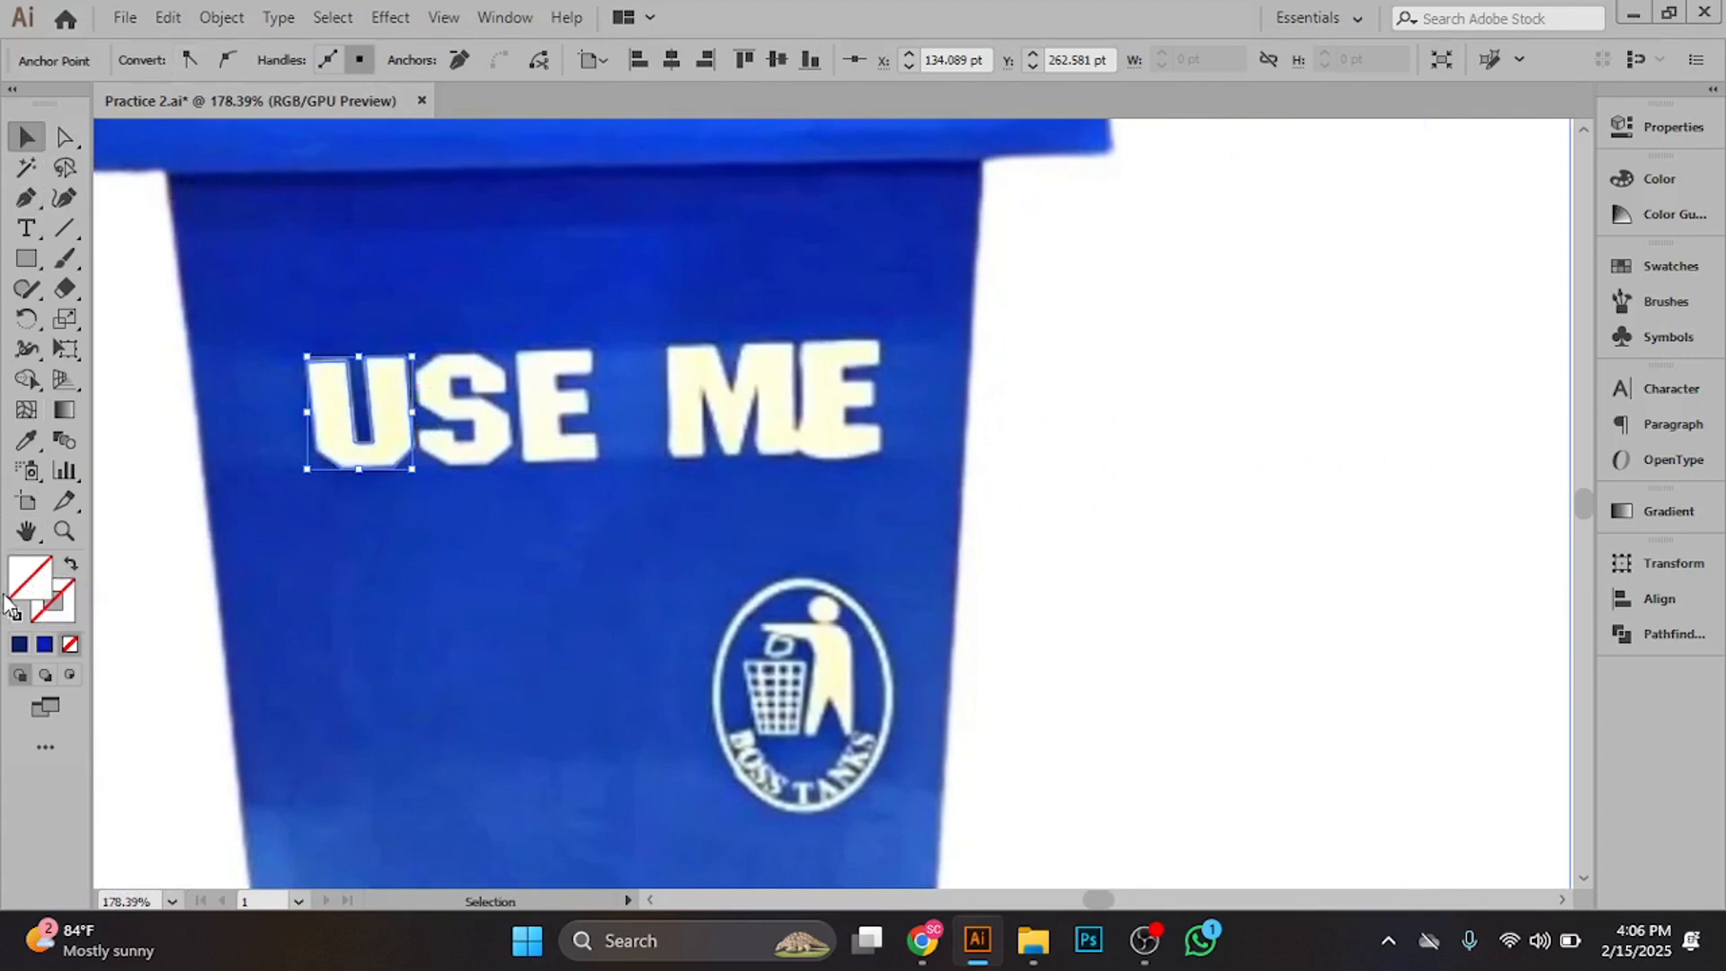
double_click(40, 592)
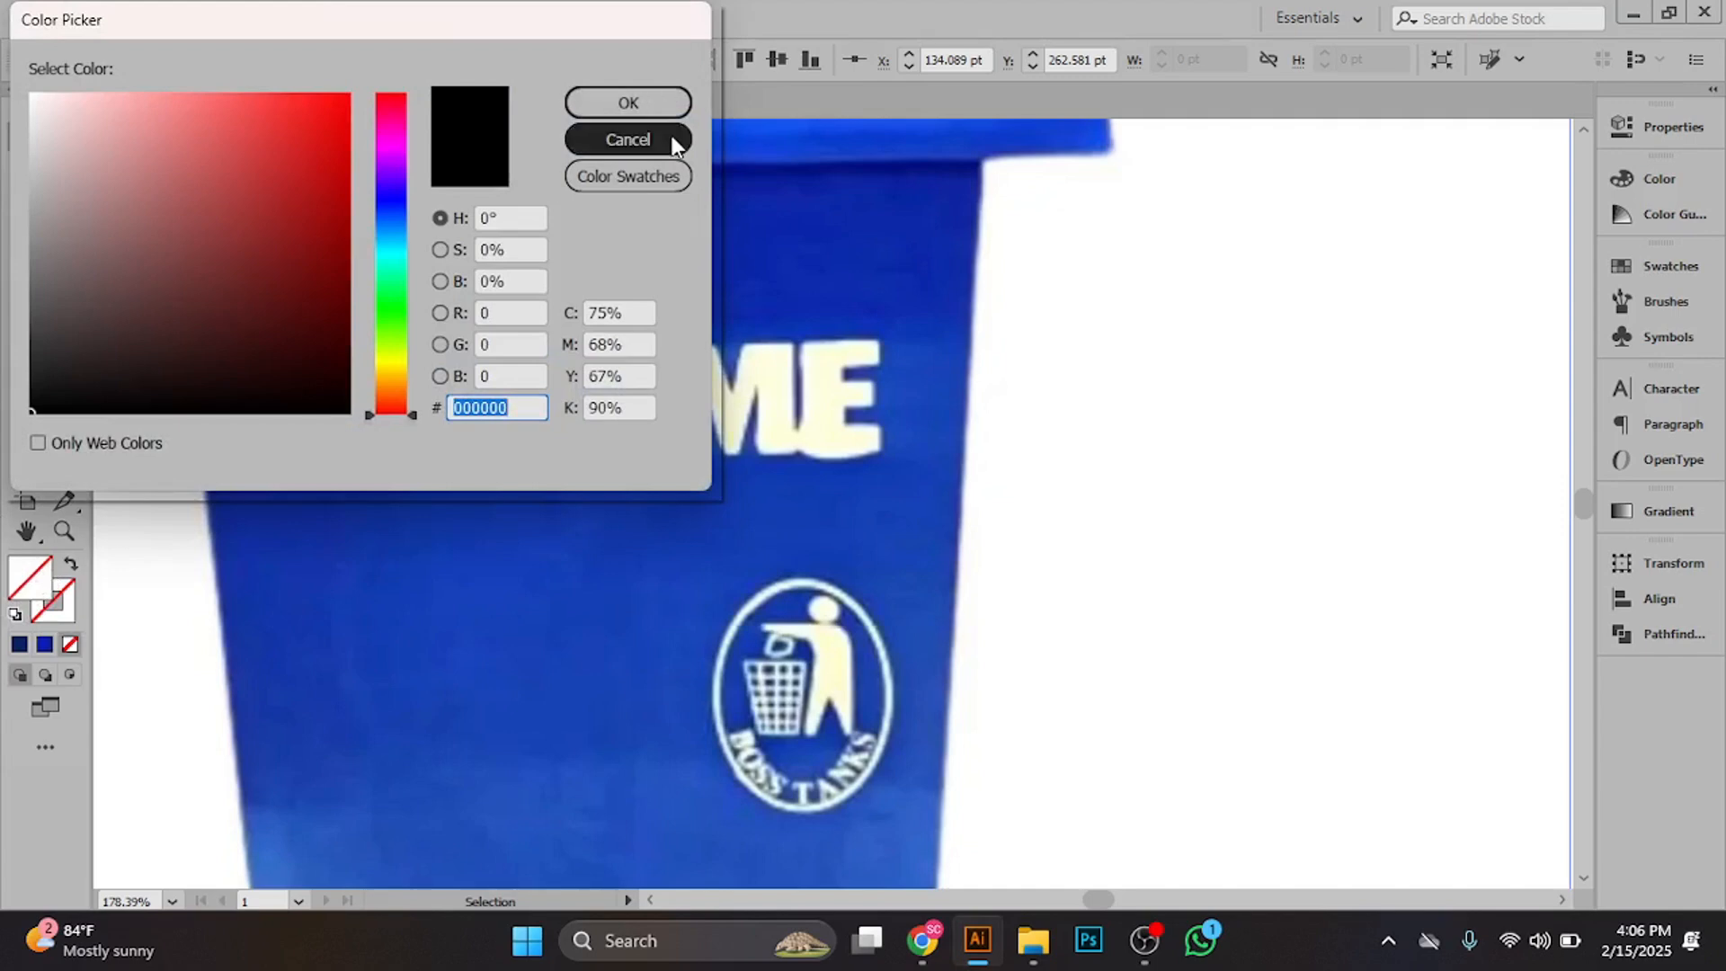
key(Escape)
double_click(67, 591)
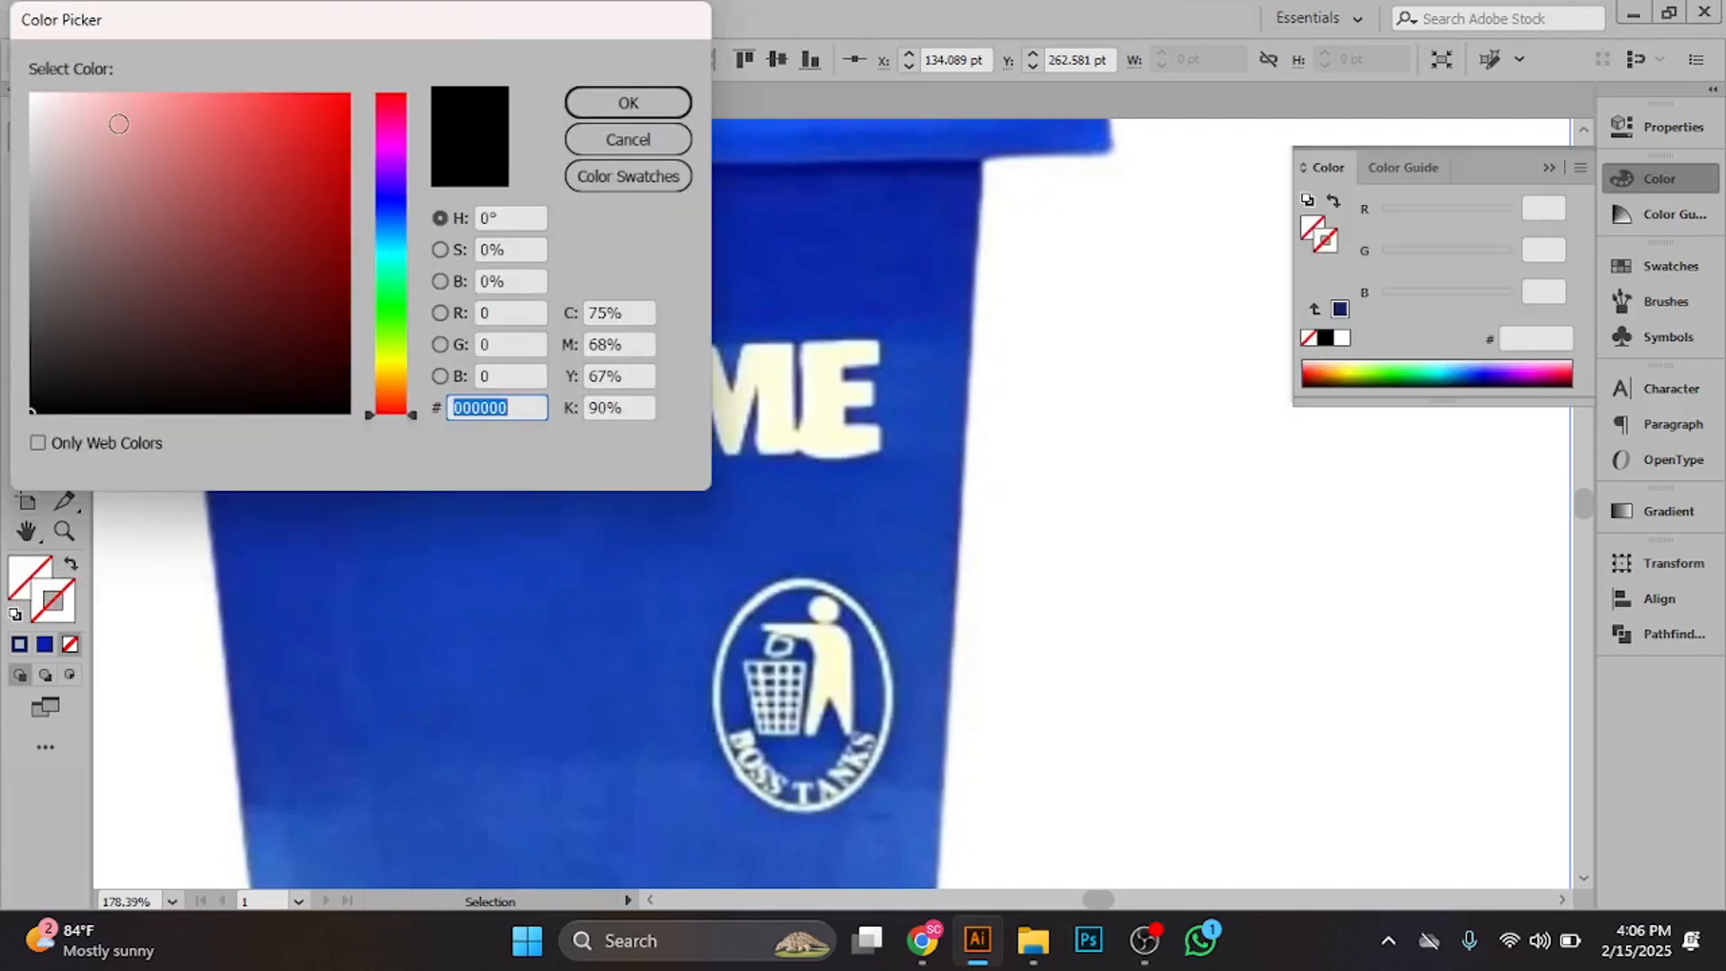
drag(119, 123, 27, 88)
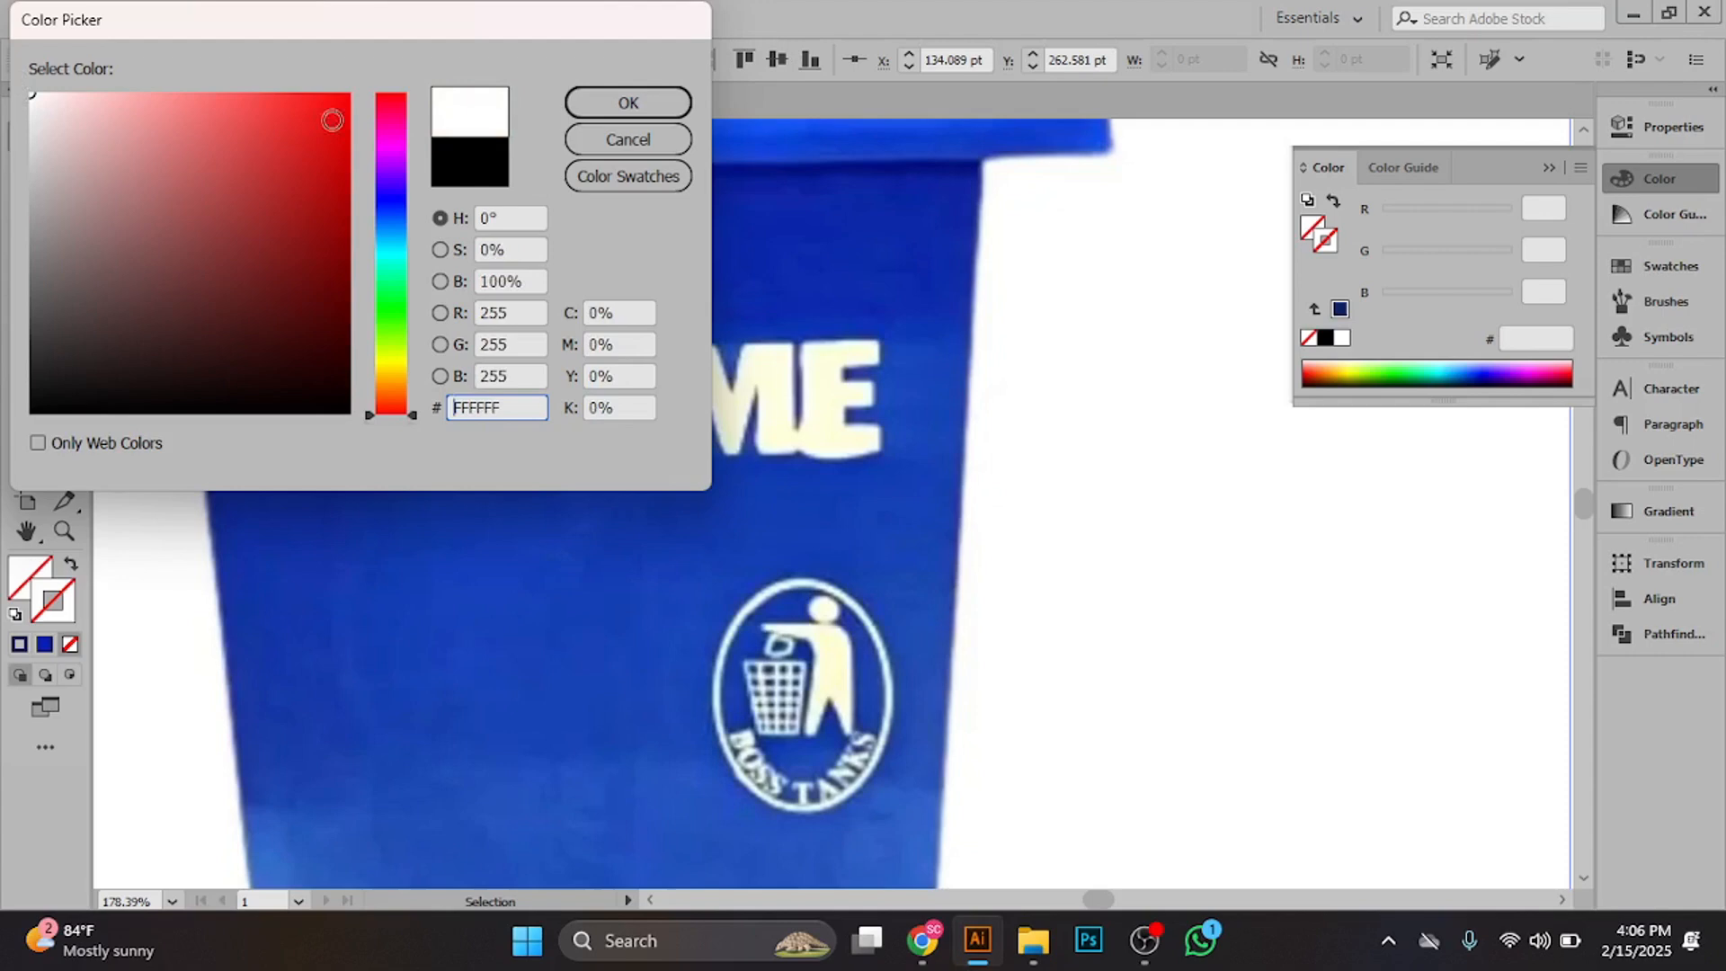
click(590, 104)
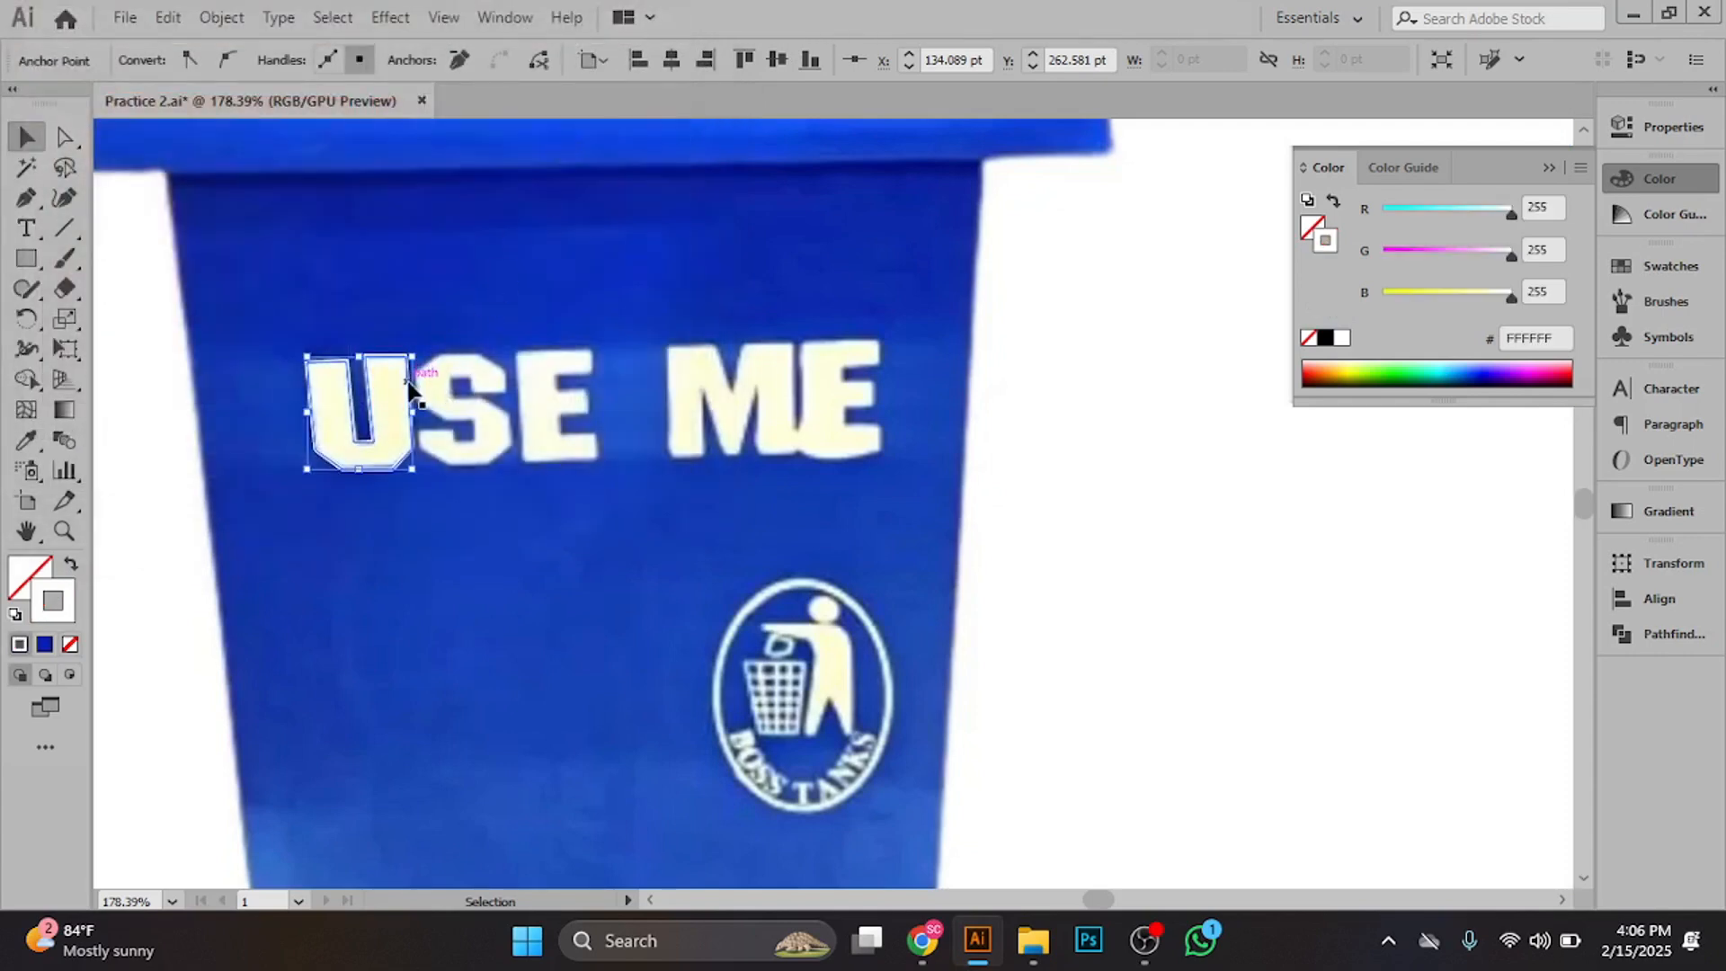
- Begin tracing the letter S in the reference lettering with the Pen tool, following the upper arm and the outer contour of its upper bowl
click(26, 200)
scroll(416, 368, up, 2)
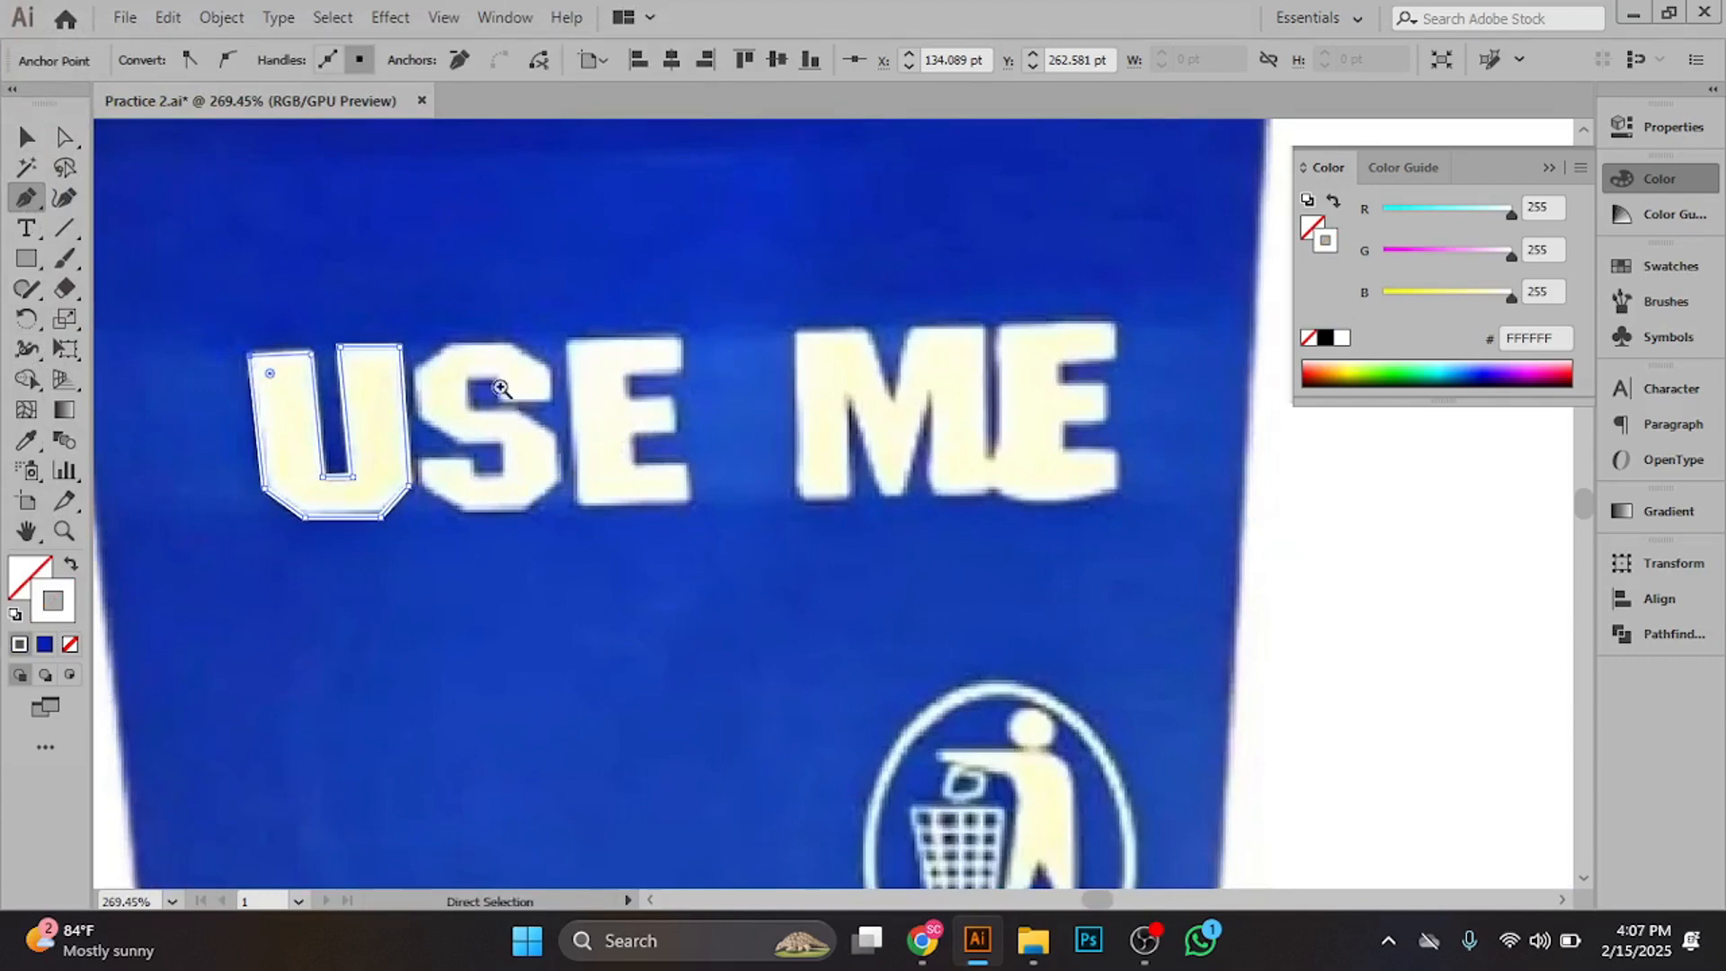
scroll(500, 389, up, 3)
click(499, 418)
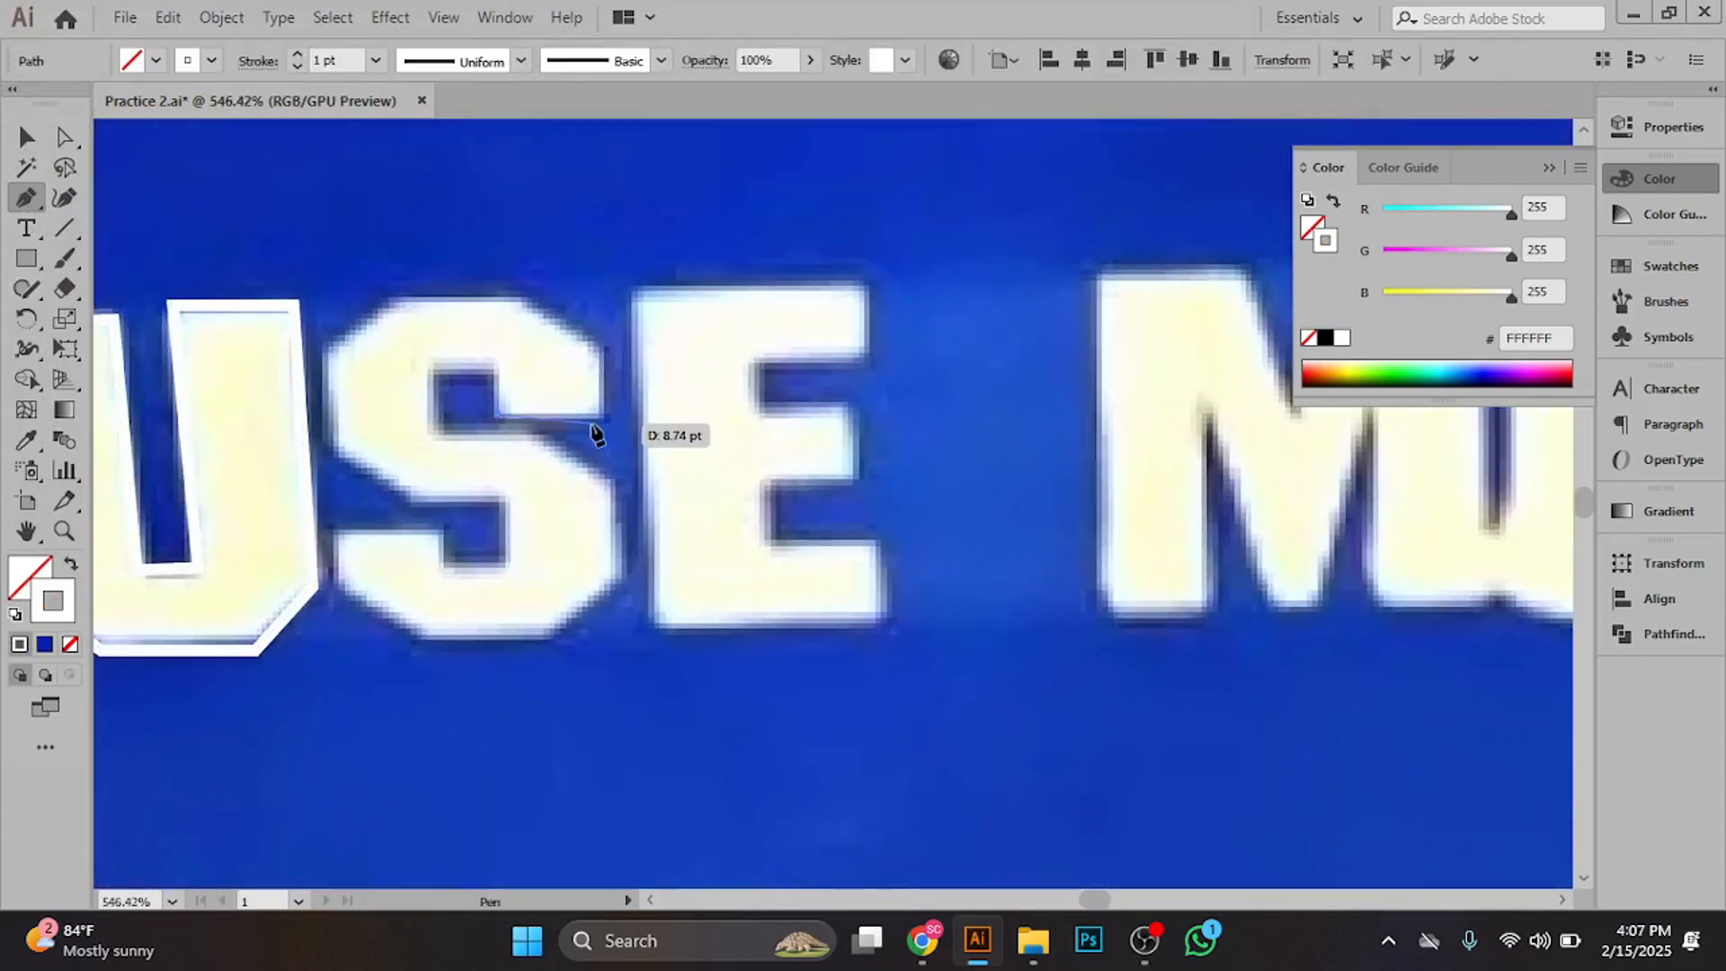
click(604, 417)
click(604, 357)
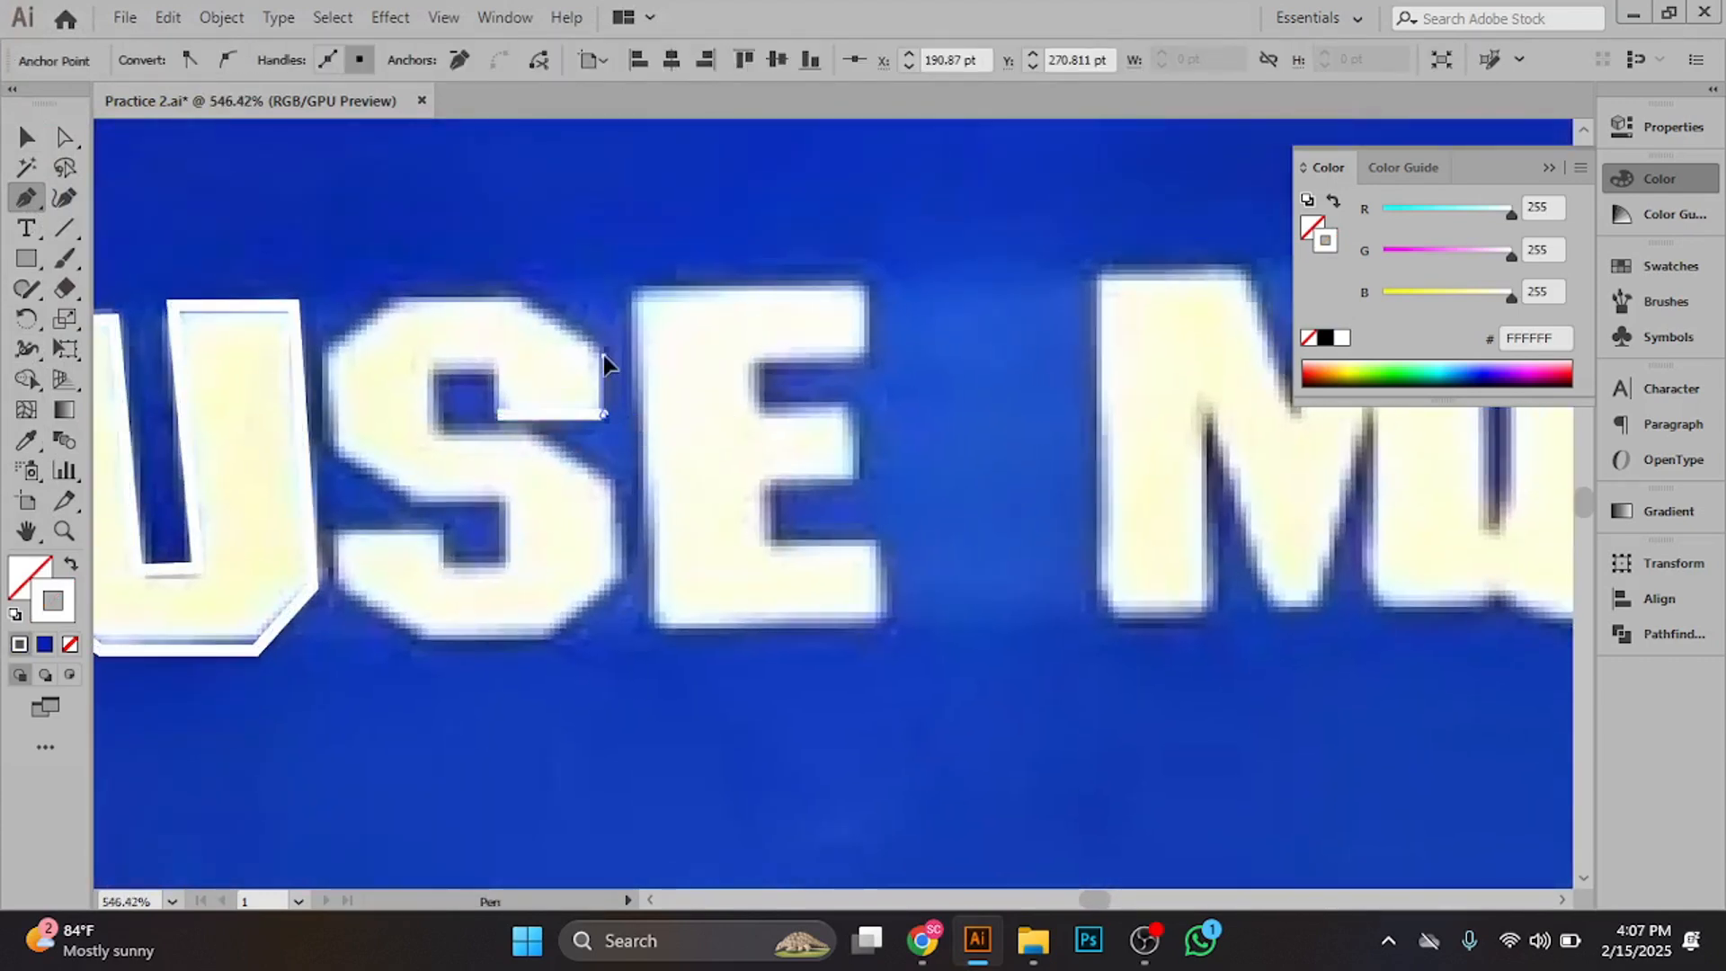
click(525, 306)
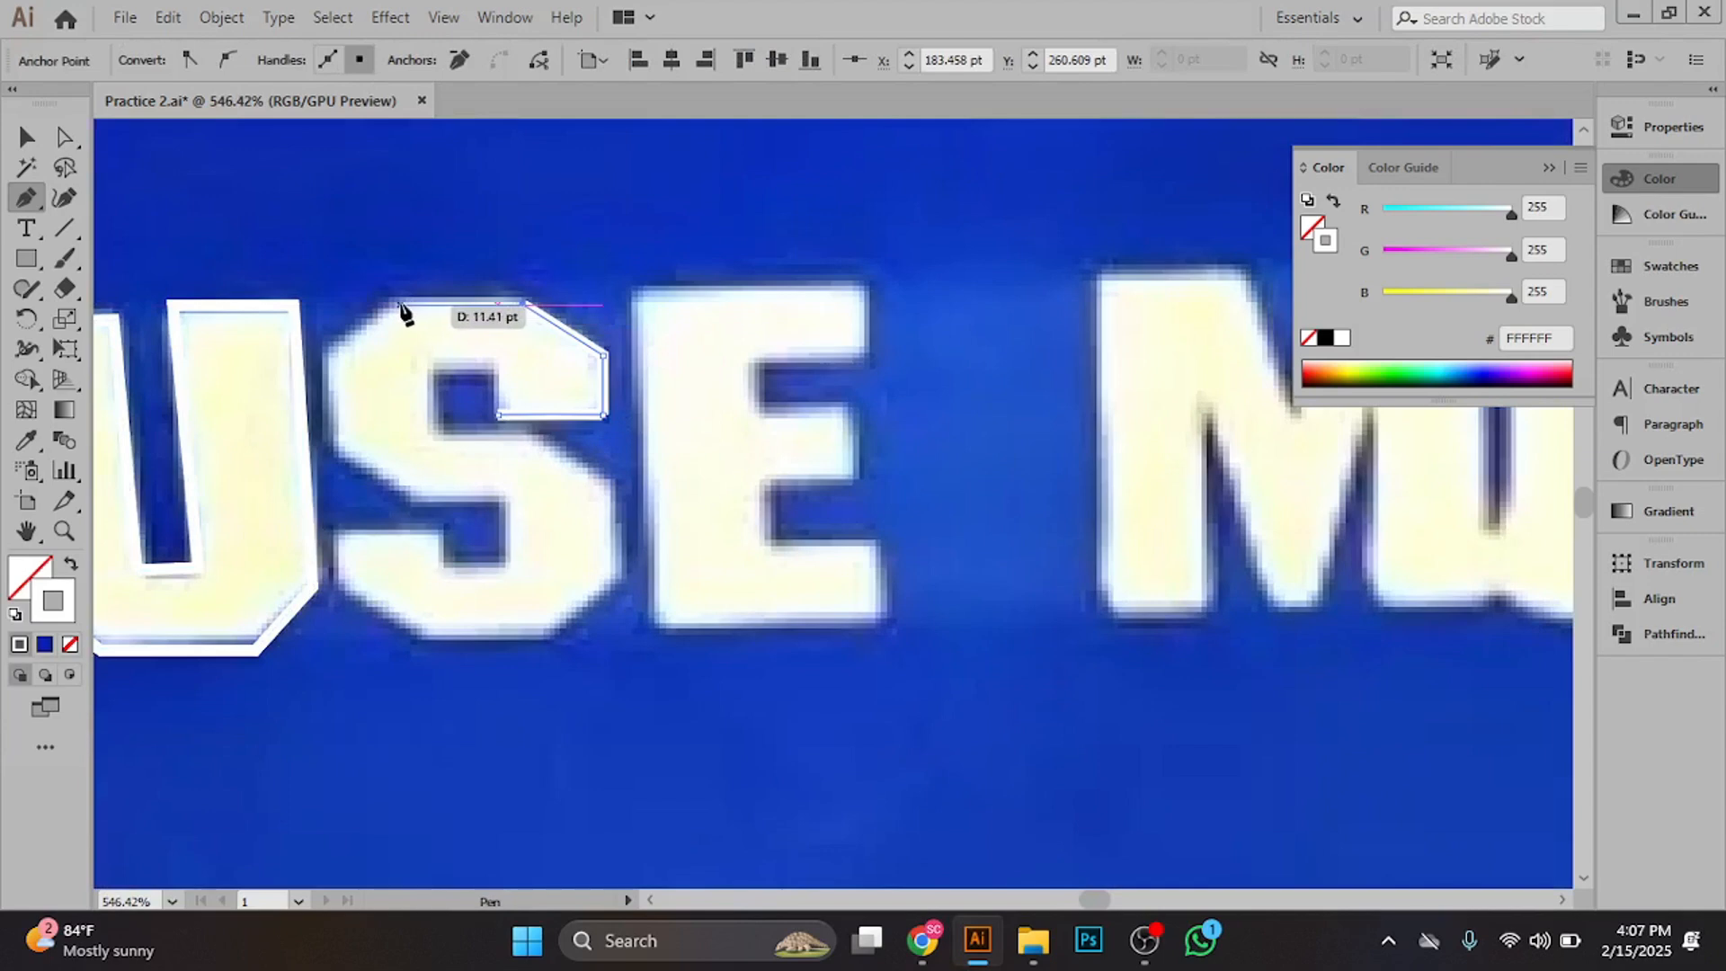
click(400, 306)
click(328, 346)
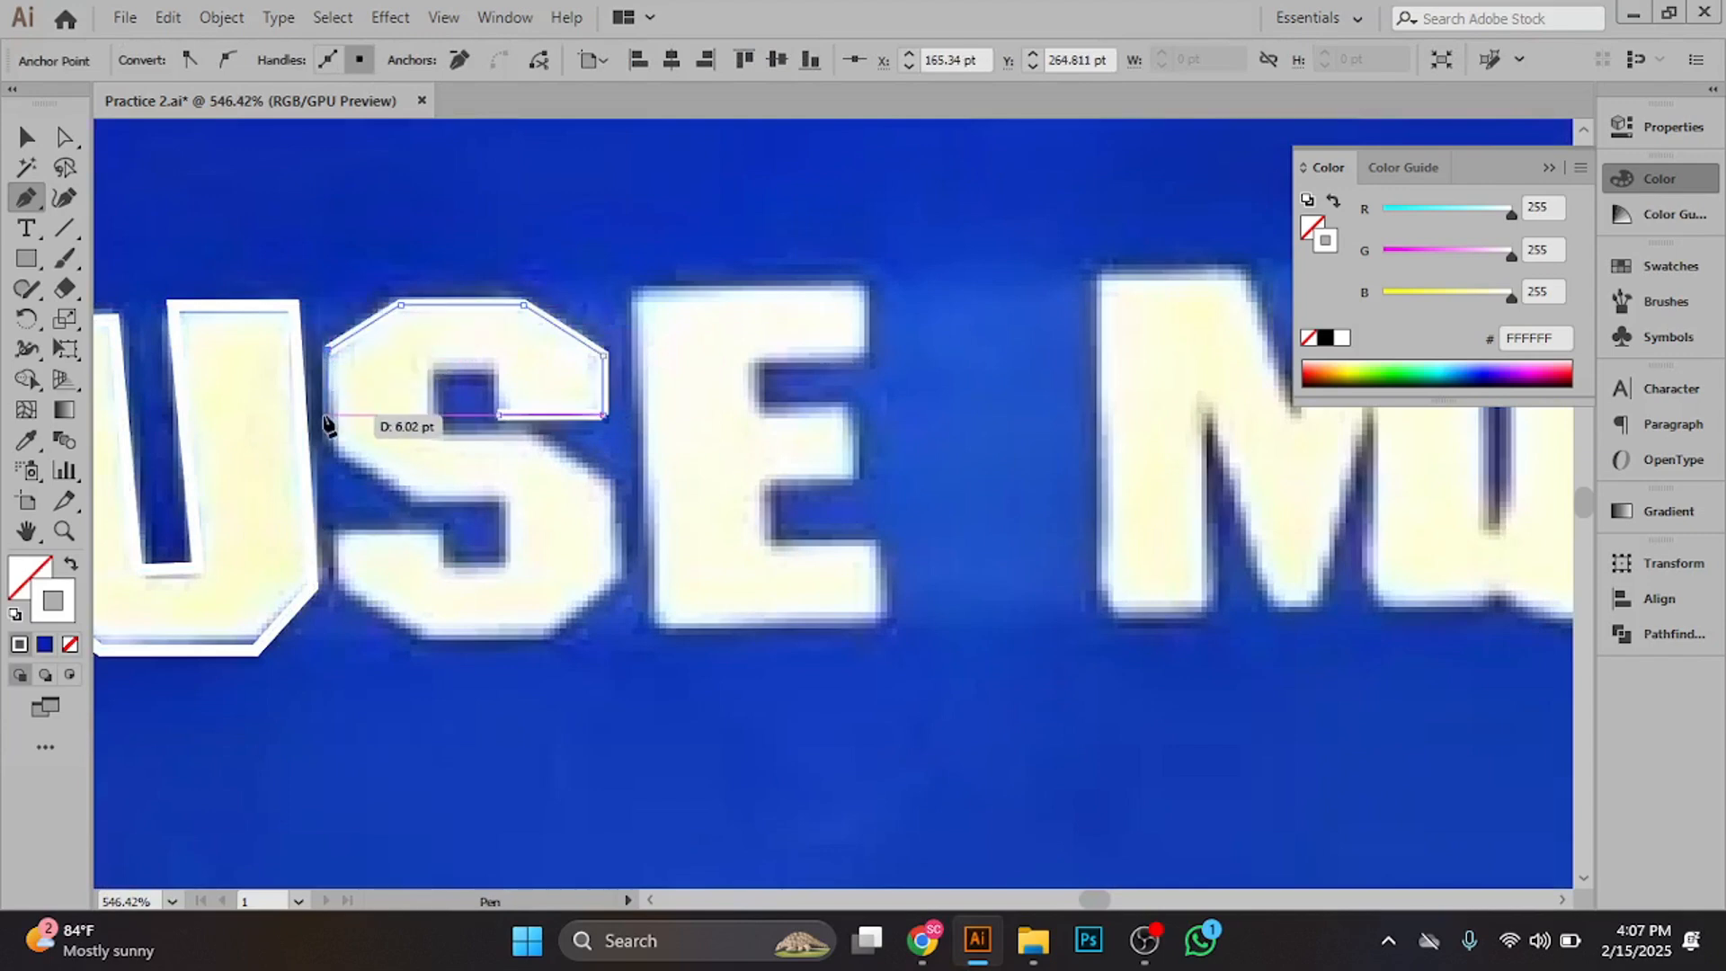
click(327, 443)
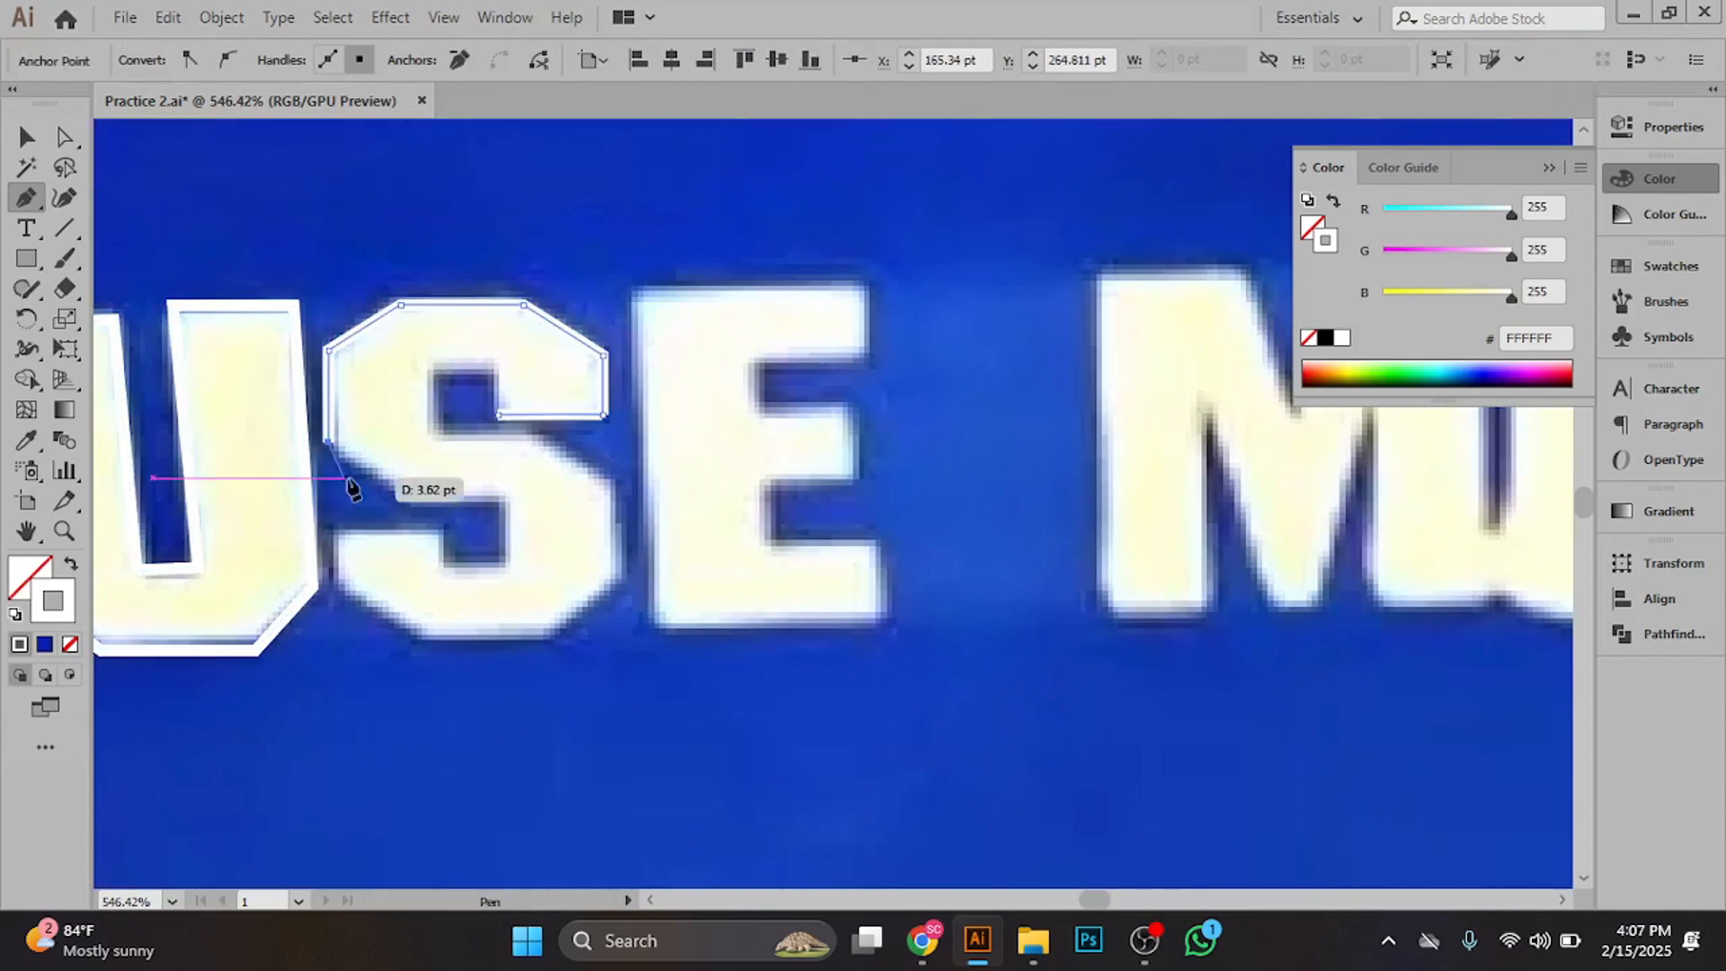
- Extend the S path along the lower inner notch and around the lower arm to the letter's base
click(403, 497)
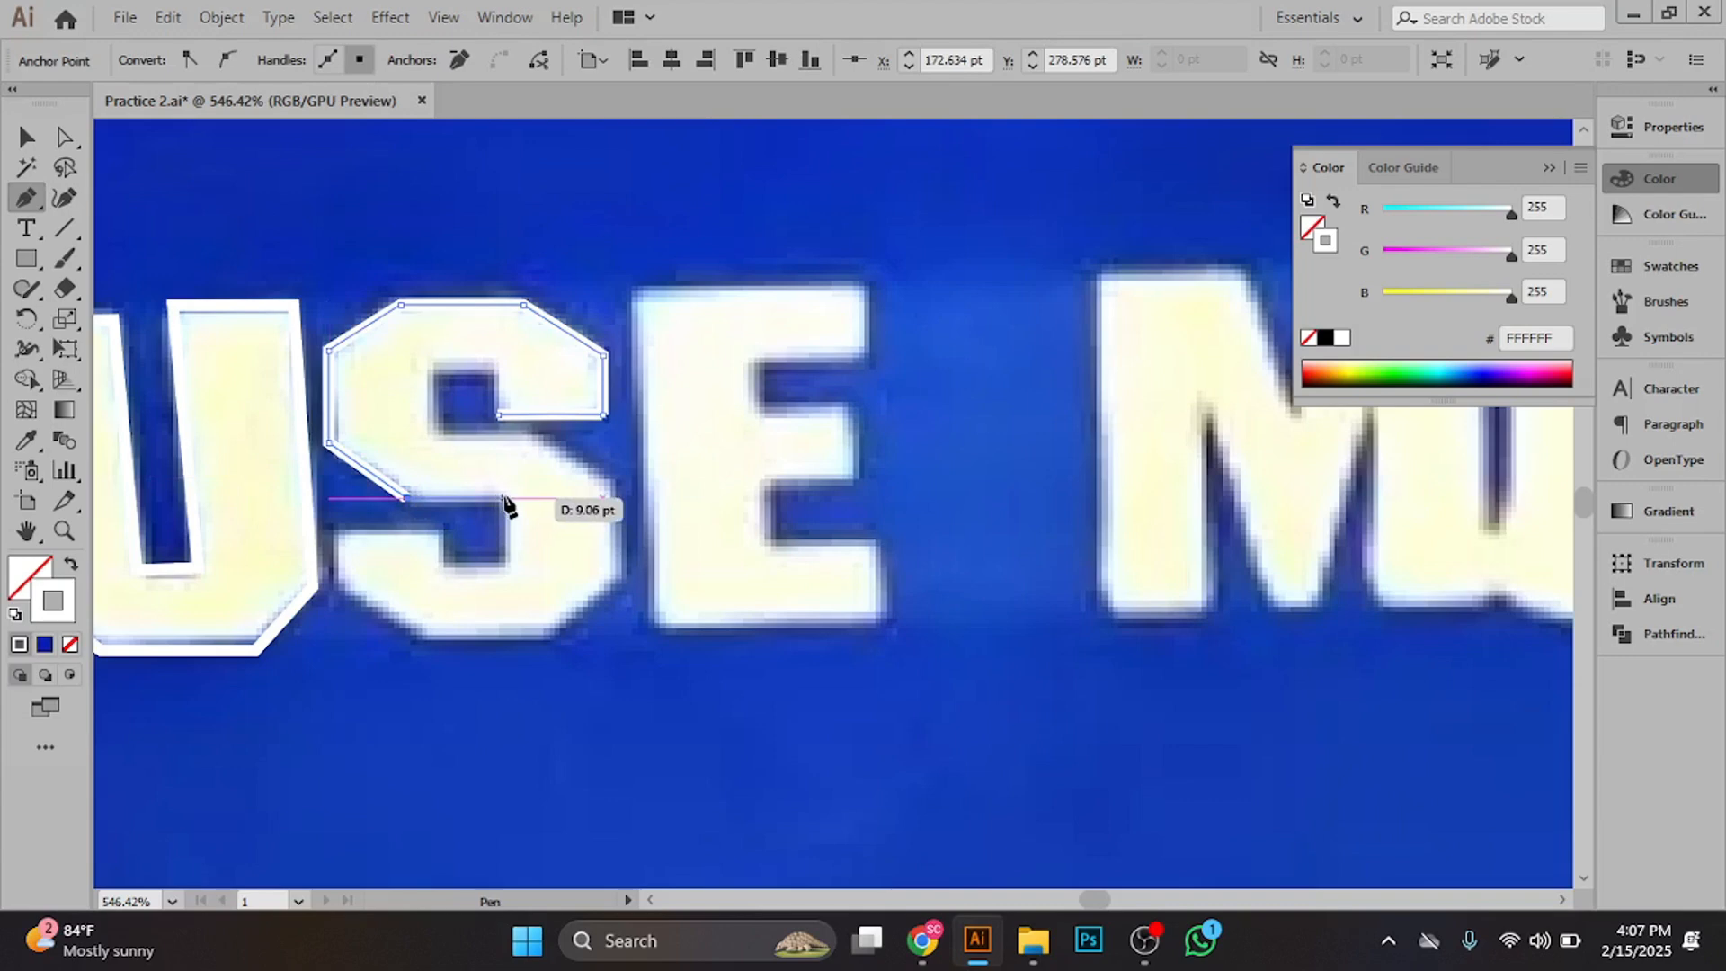
click(504, 497)
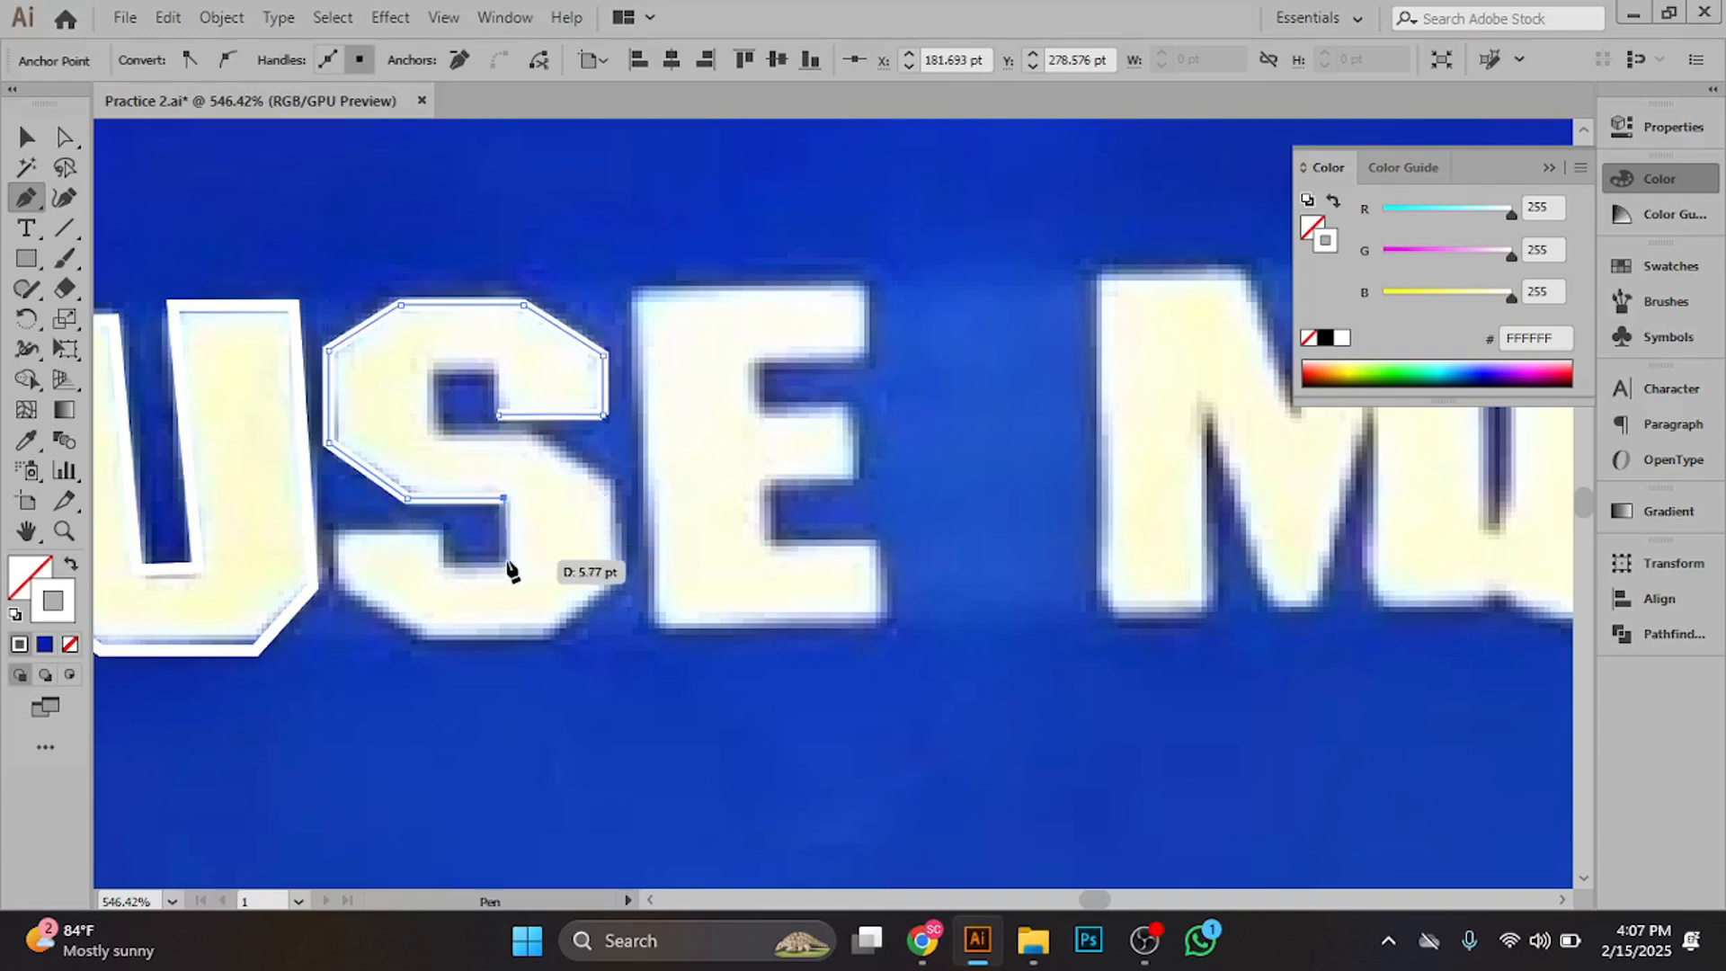
click(504, 558)
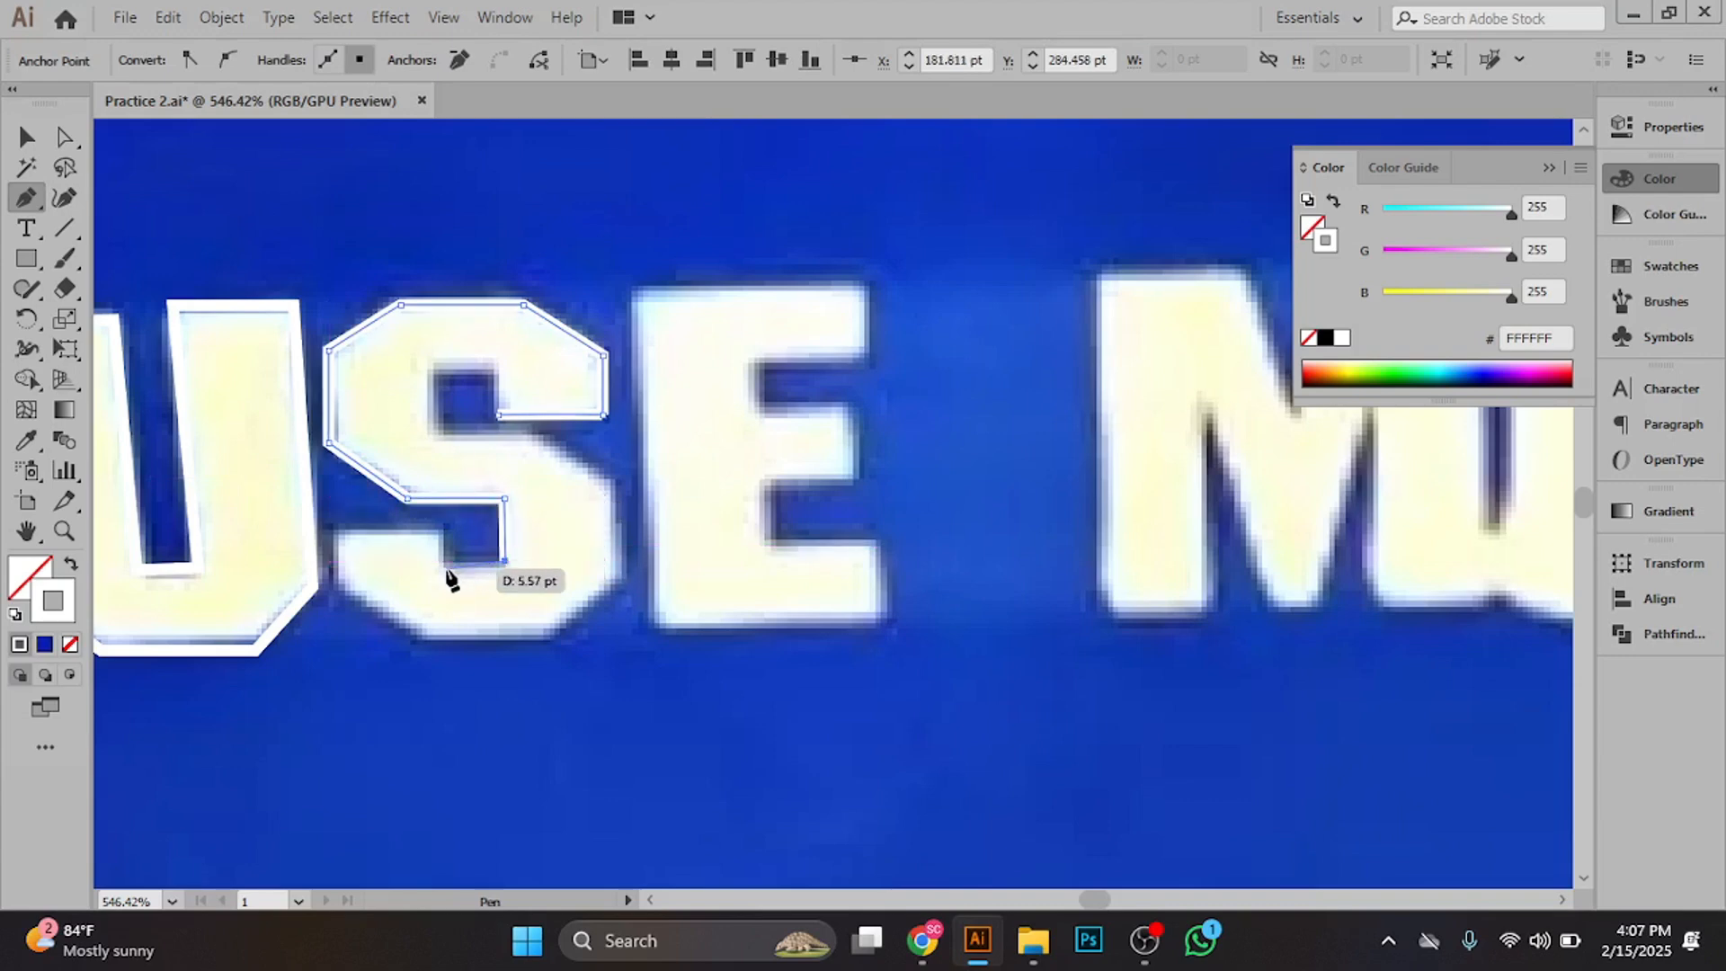
click(447, 566)
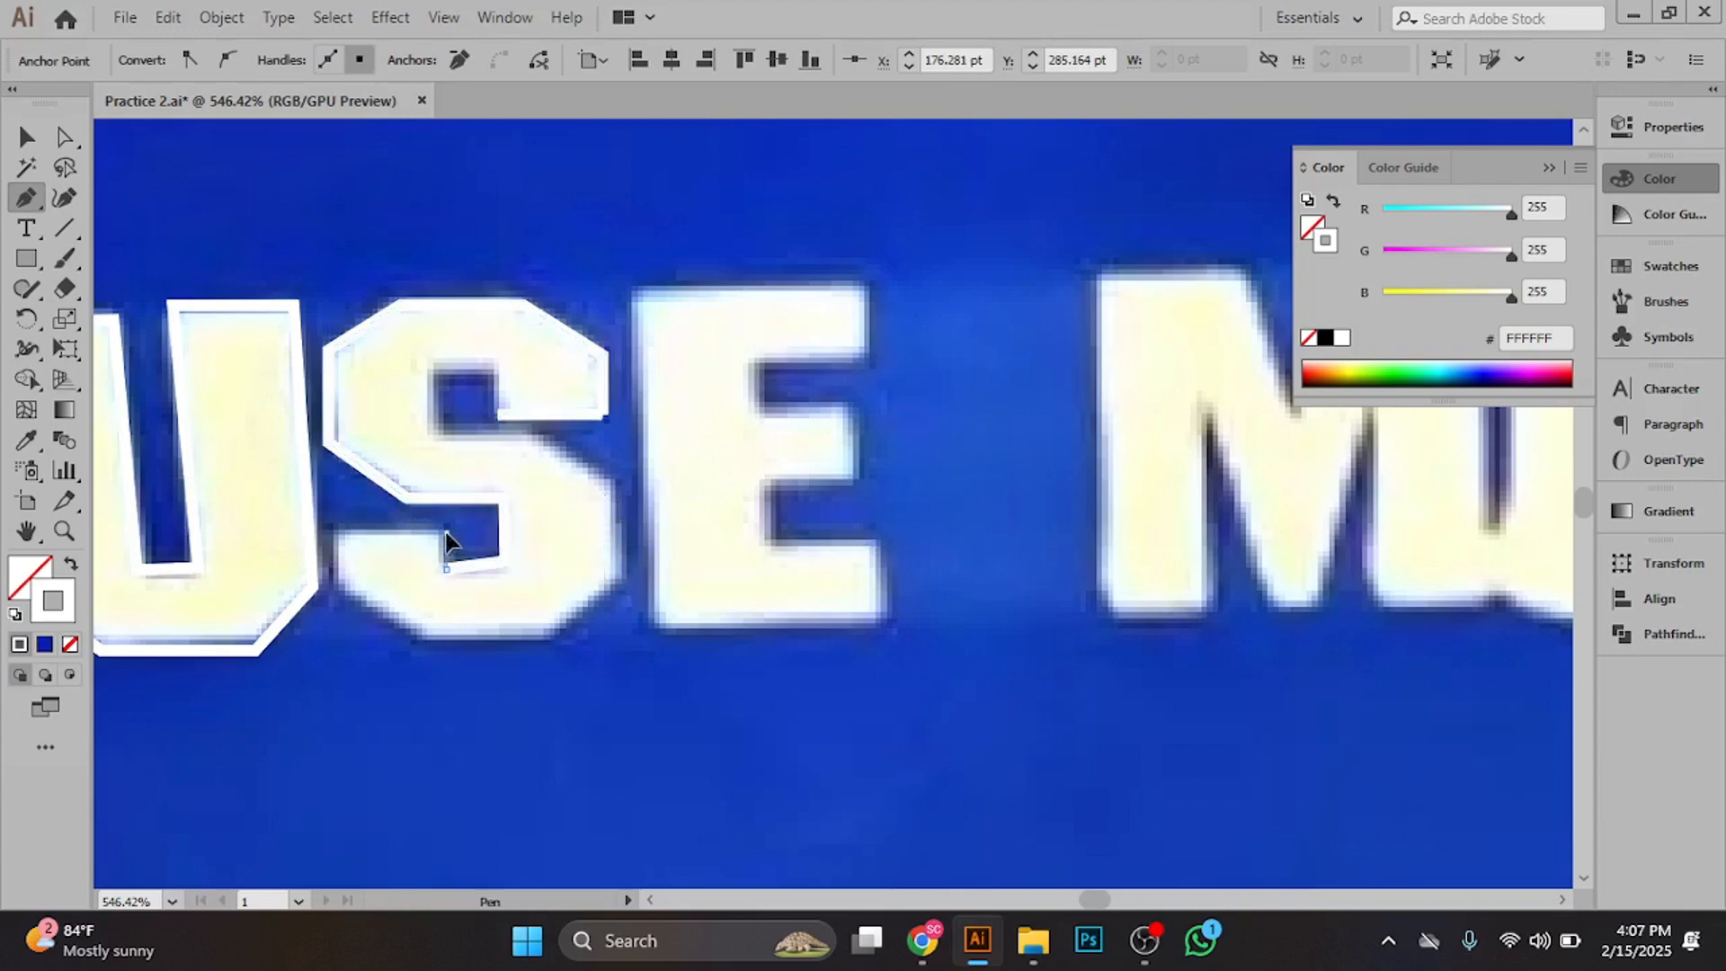
click(337, 531)
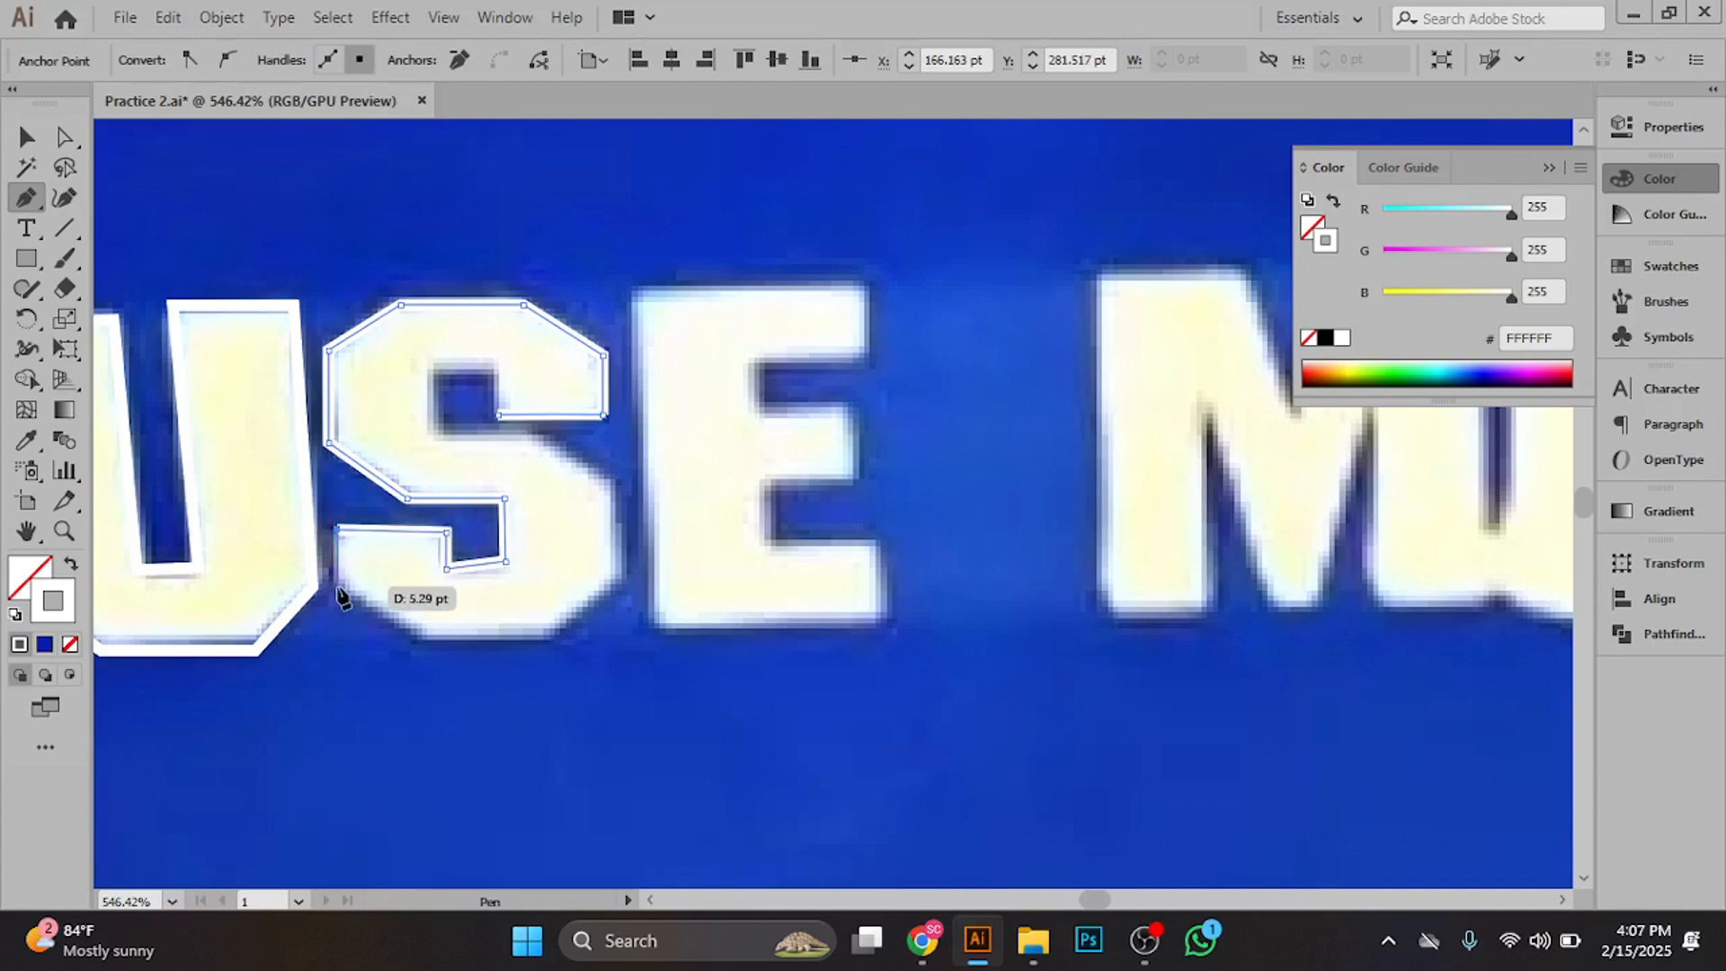
click(337, 586)
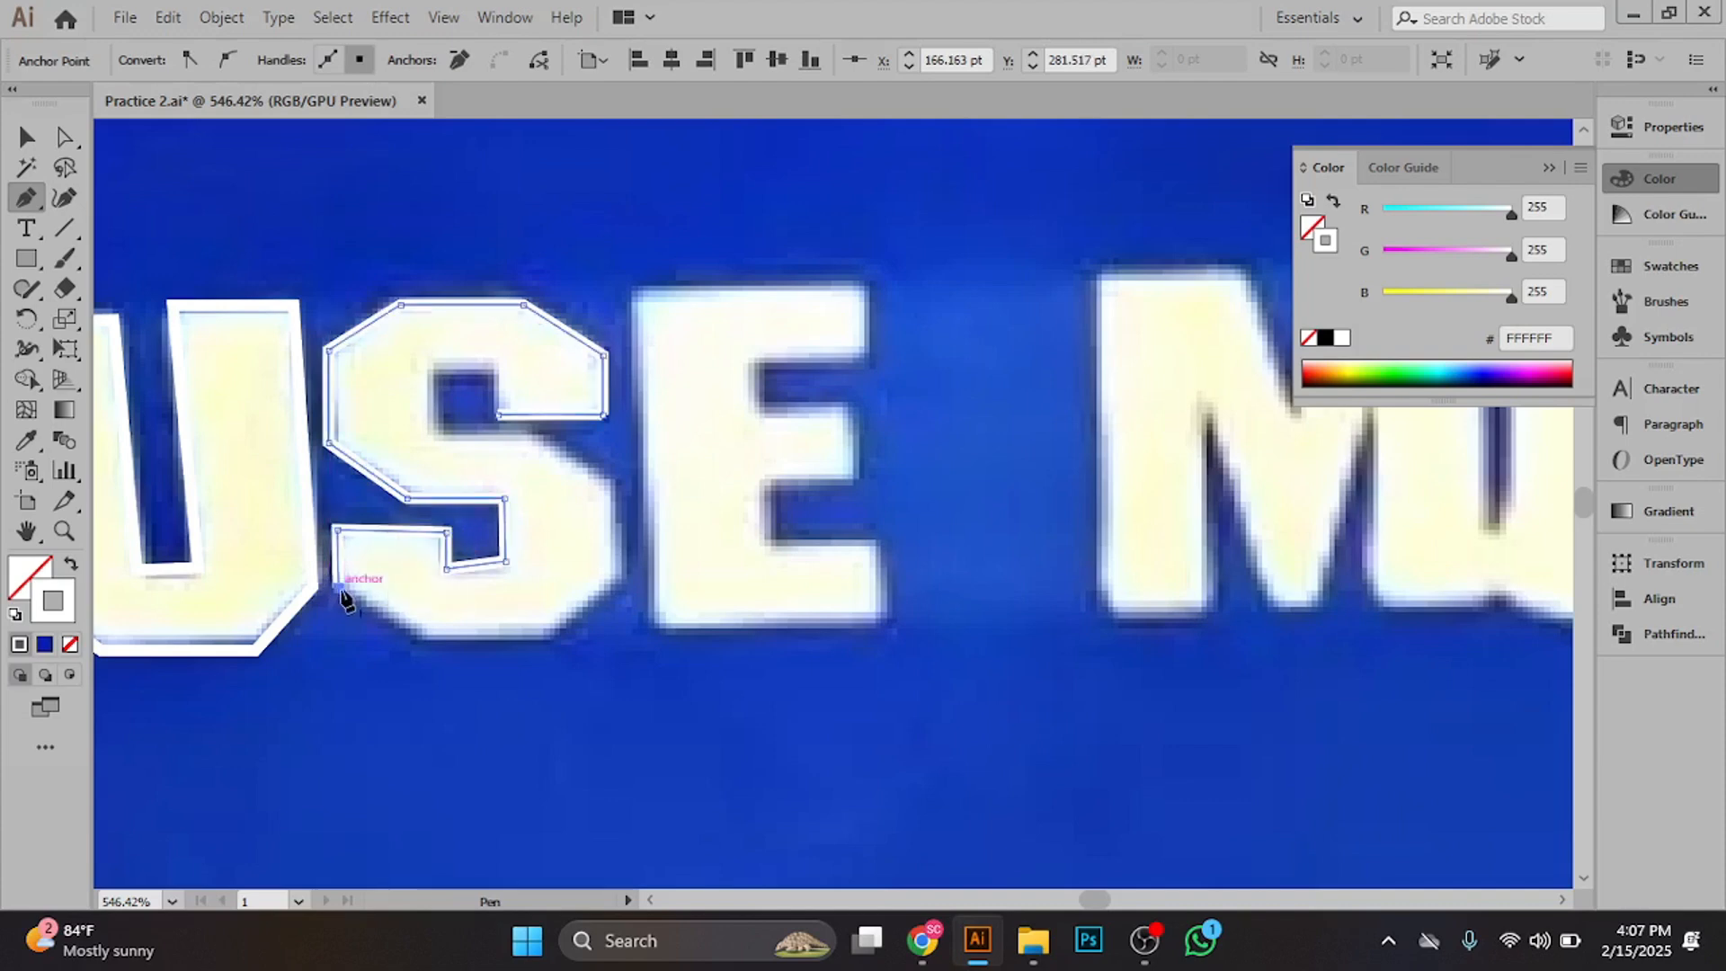
click(418, 636)
click(548, 635)
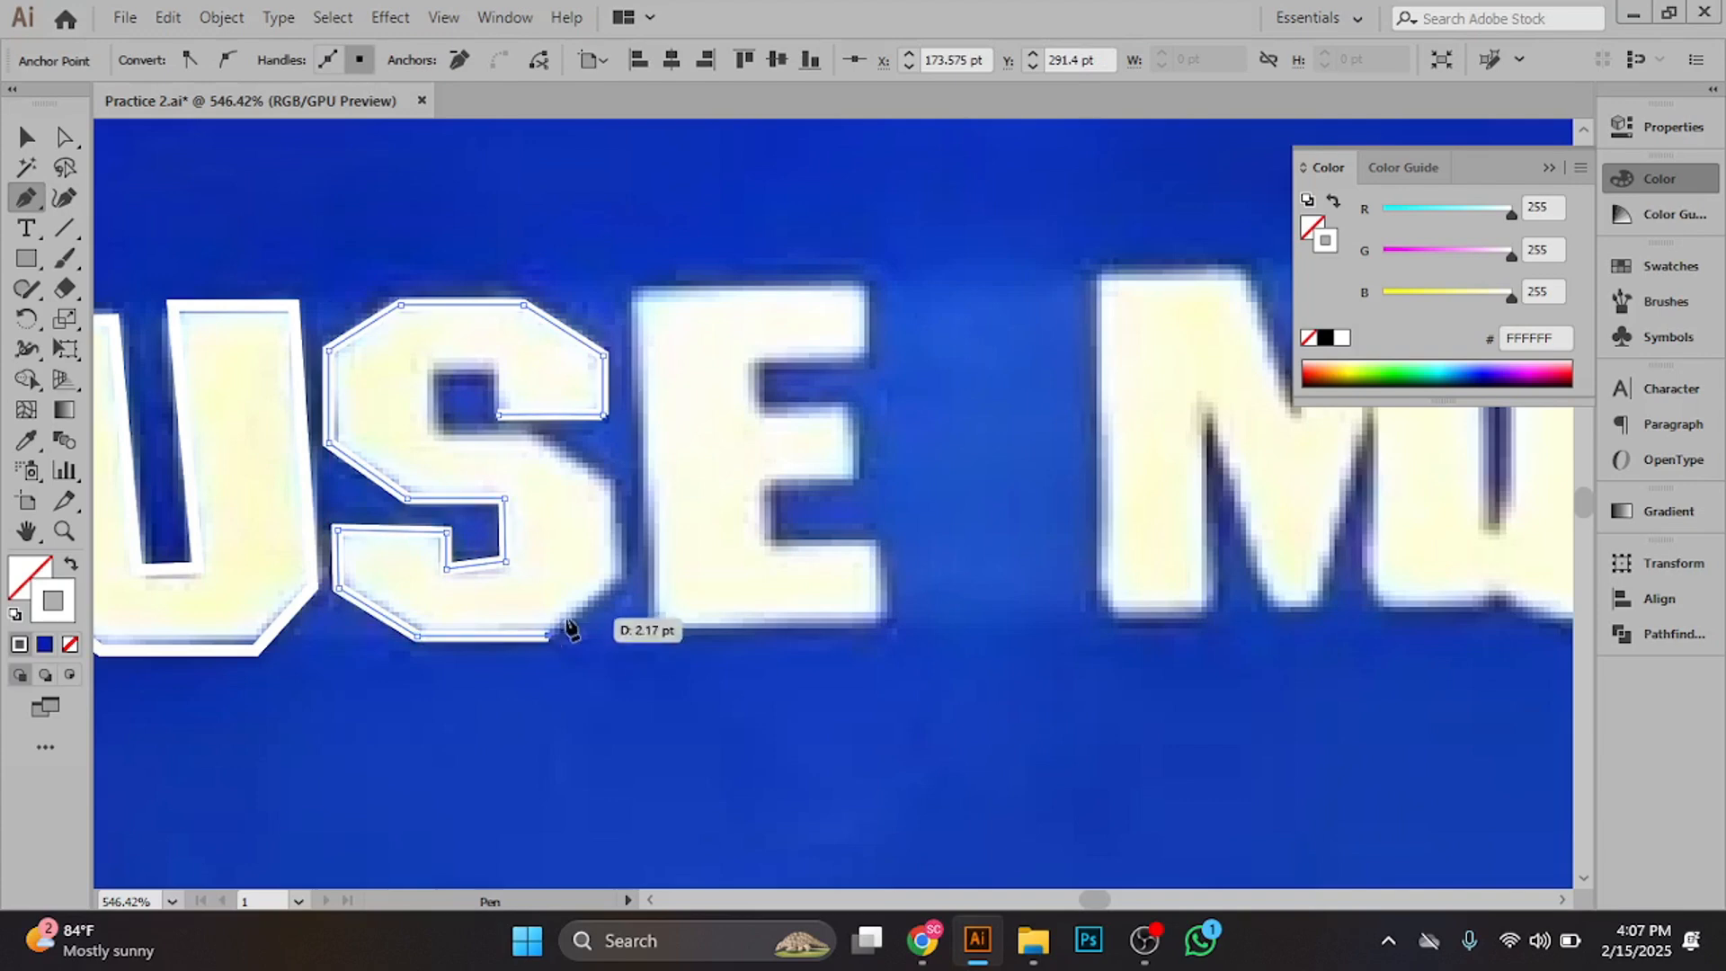
- Trace the S's lower-right side and upper inner notch back to the starting anchor to close the outline
click(618, 586)
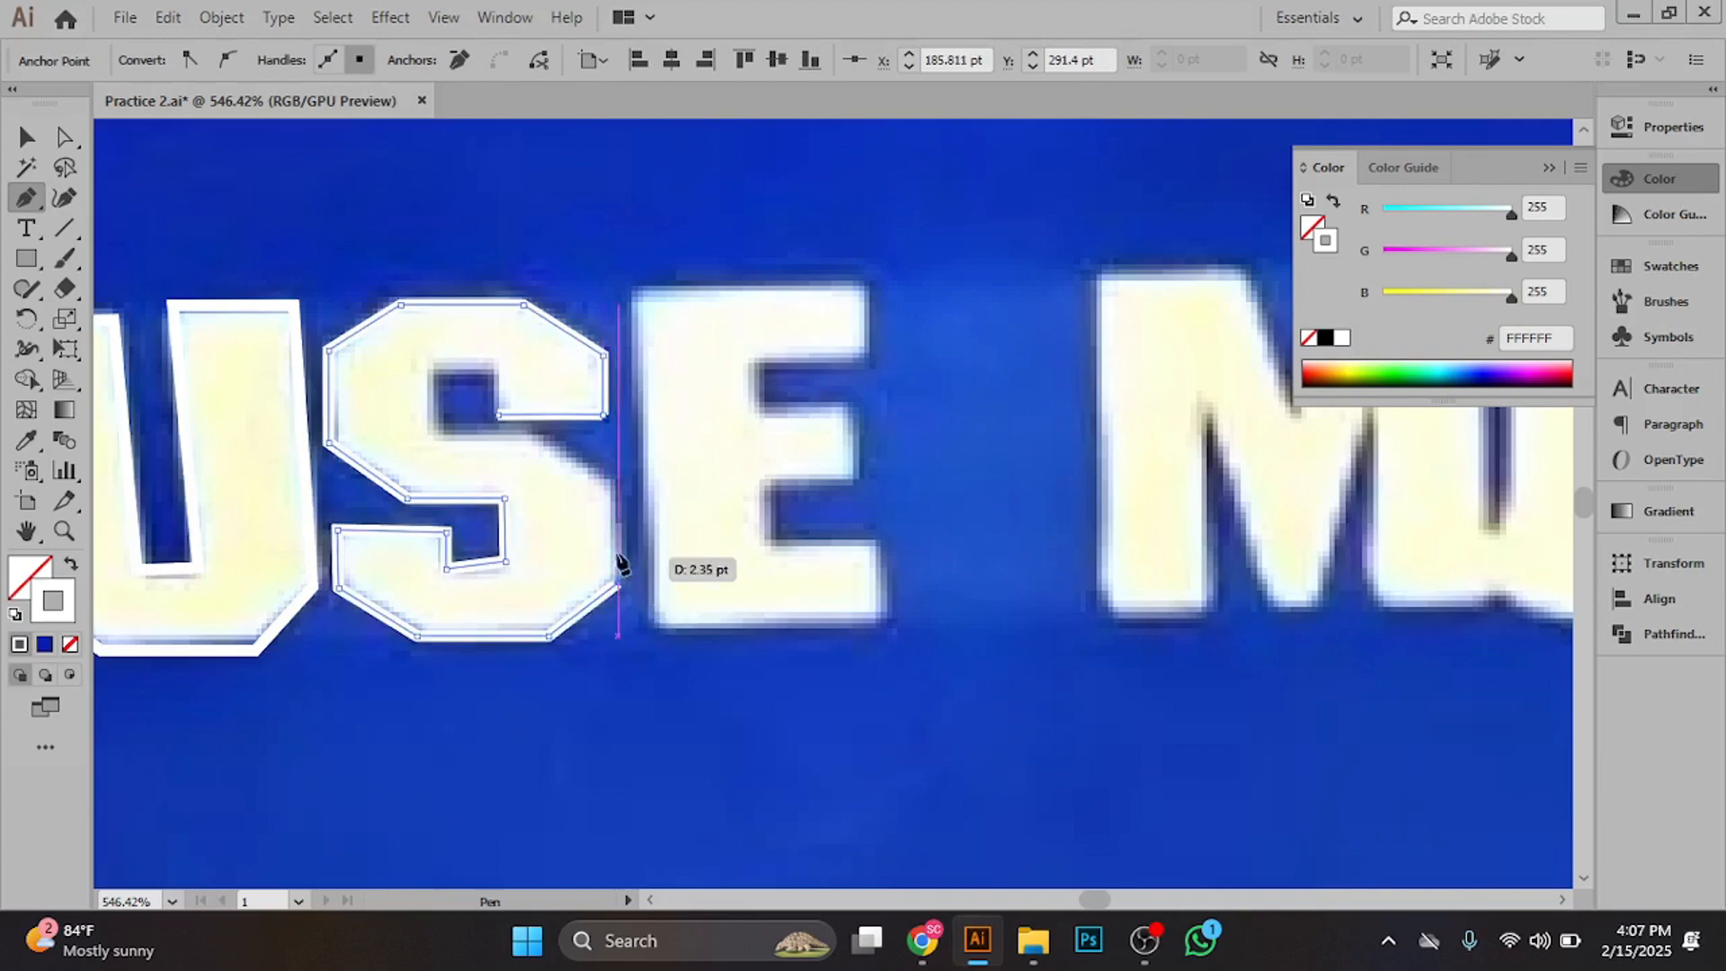
click(613, 492)
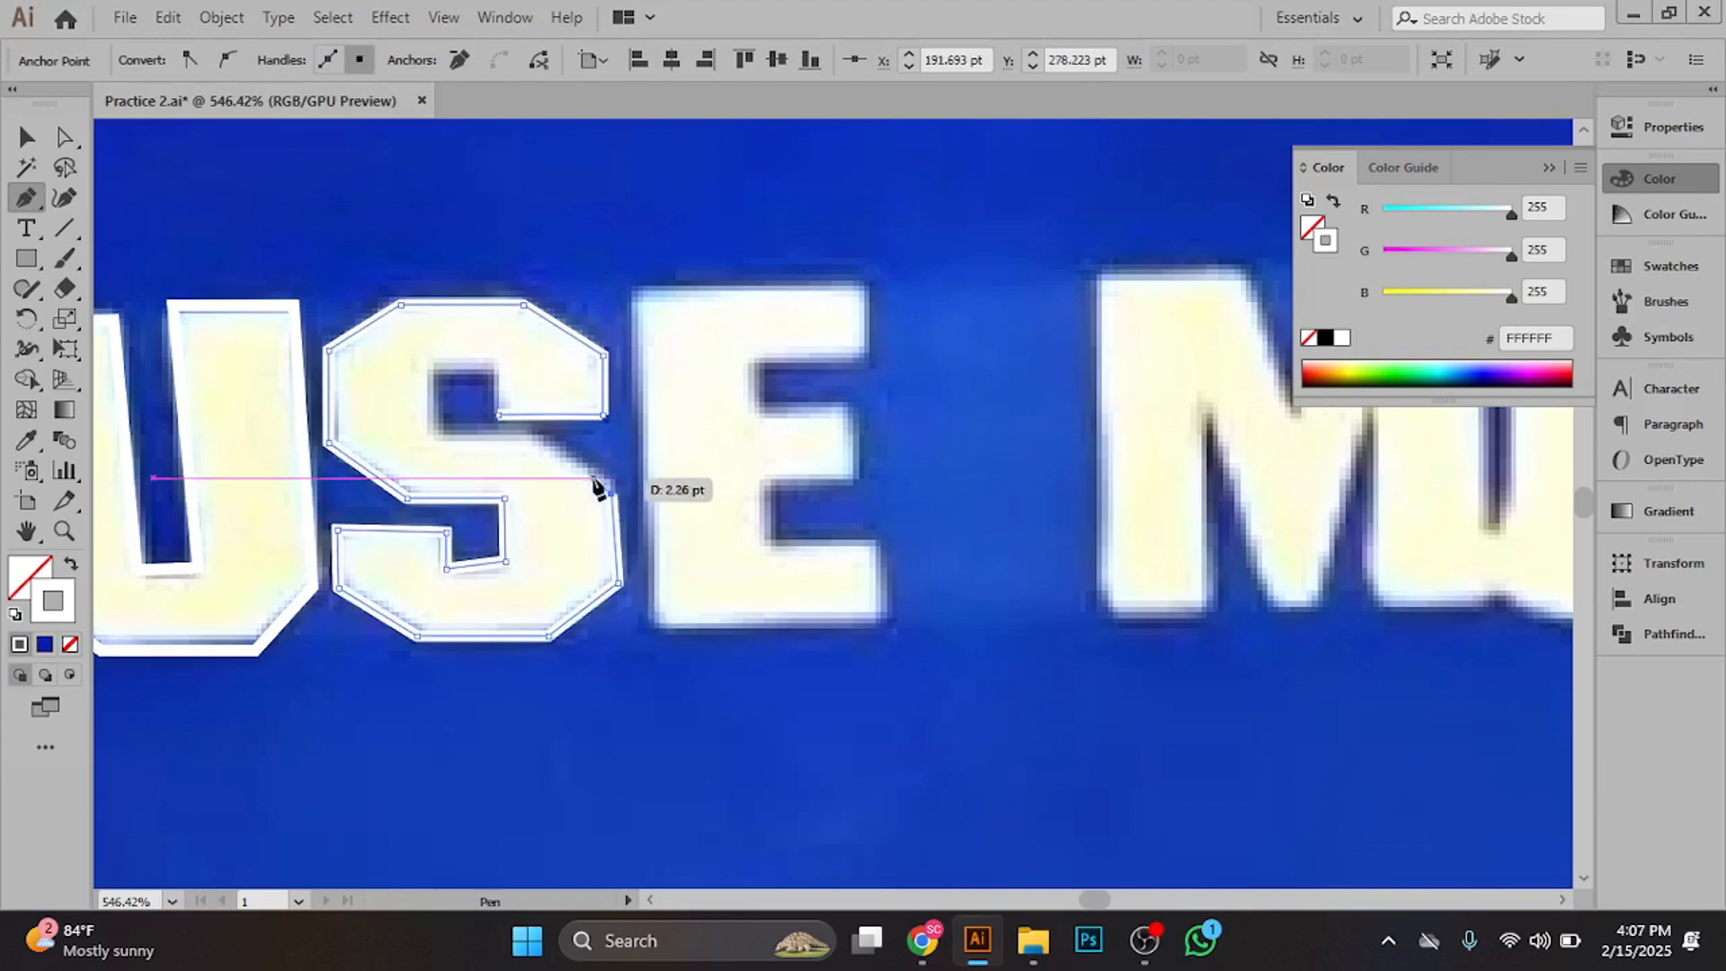
click(538, 441)
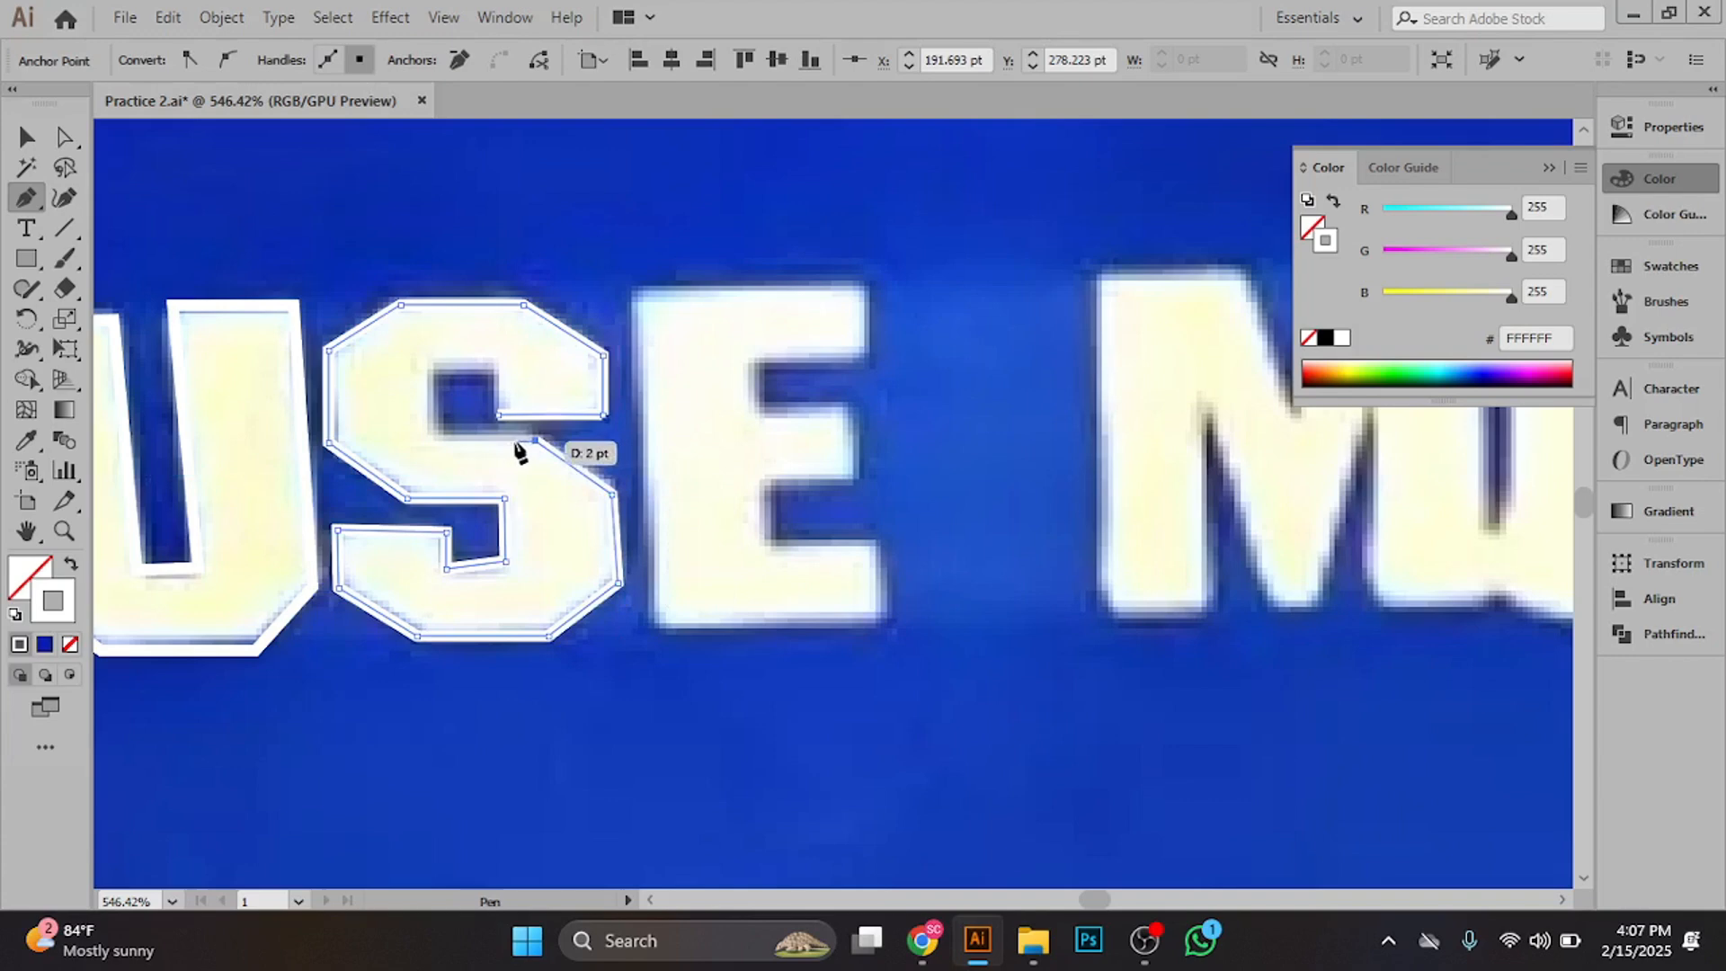
click(434, 436)
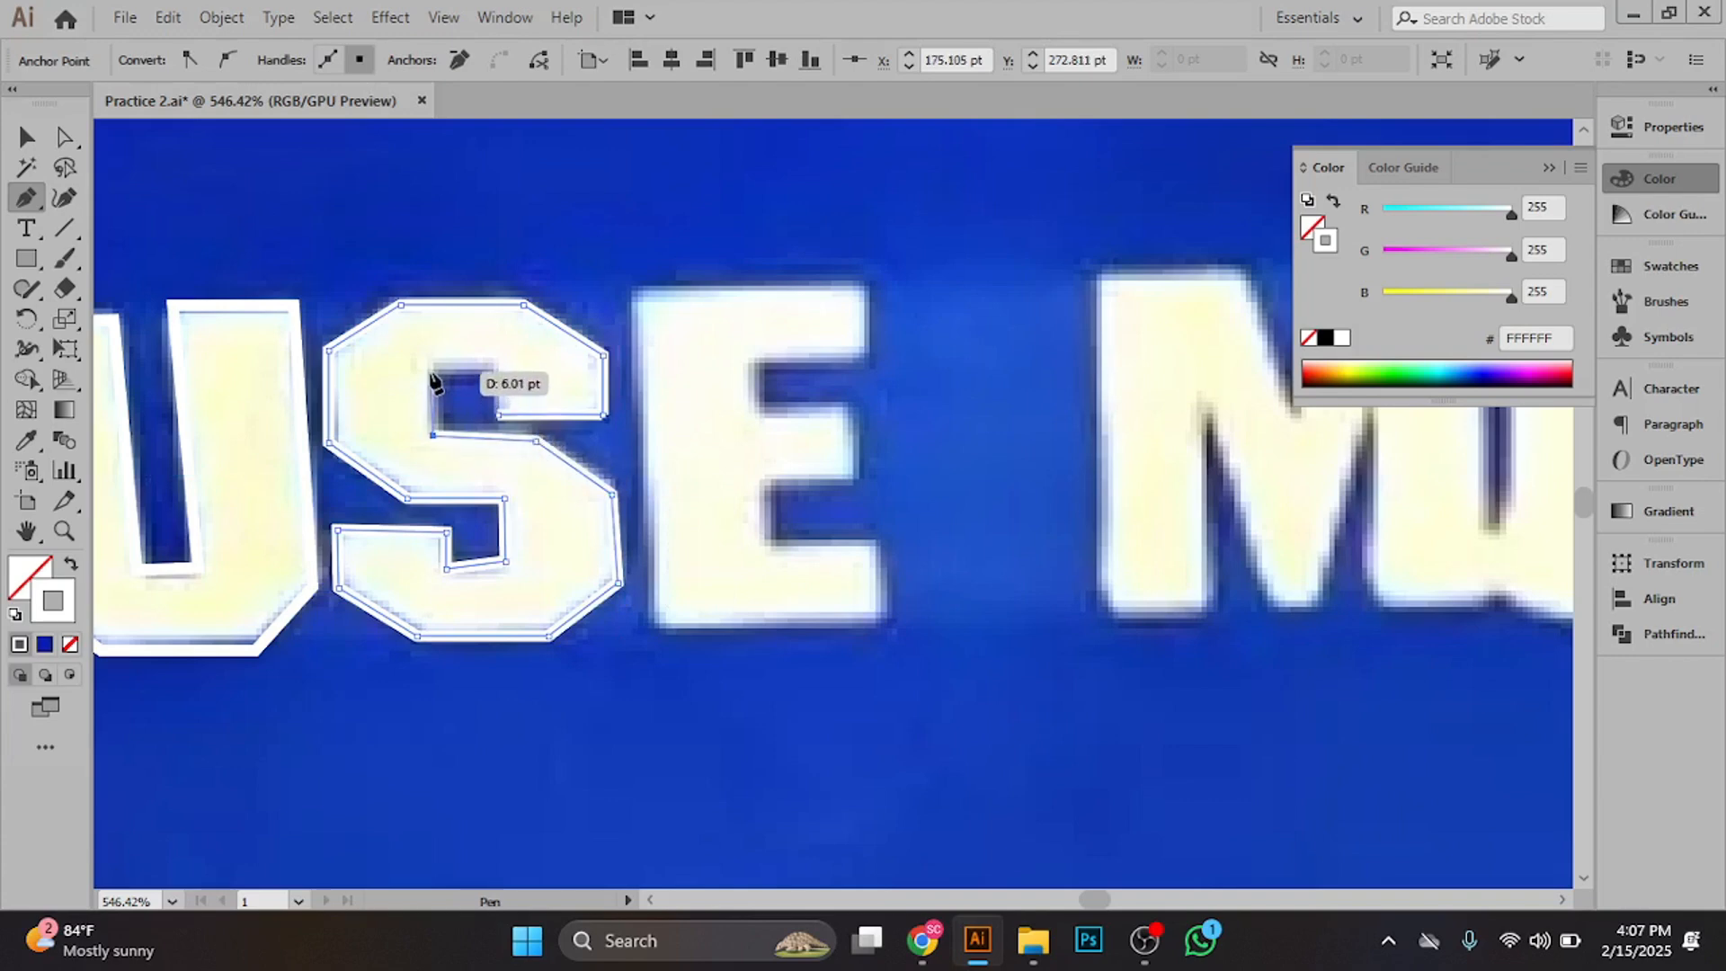
click(429, 370)
click(496, 369)
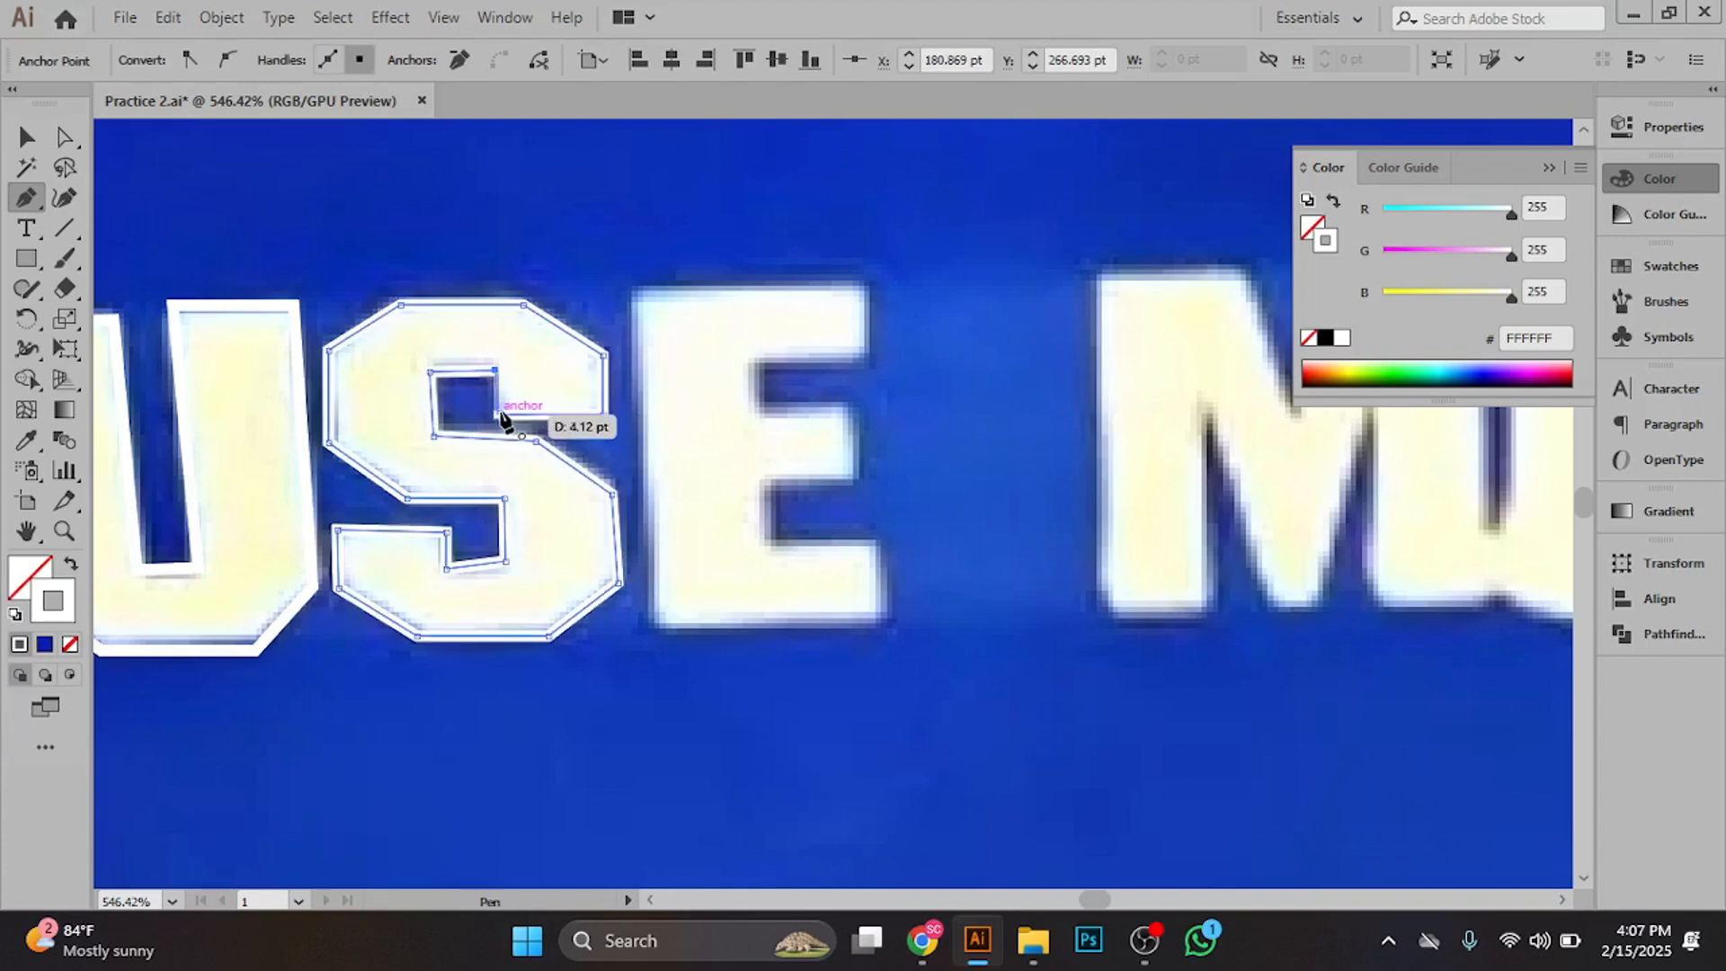
scroll(705, 412, down, 5)
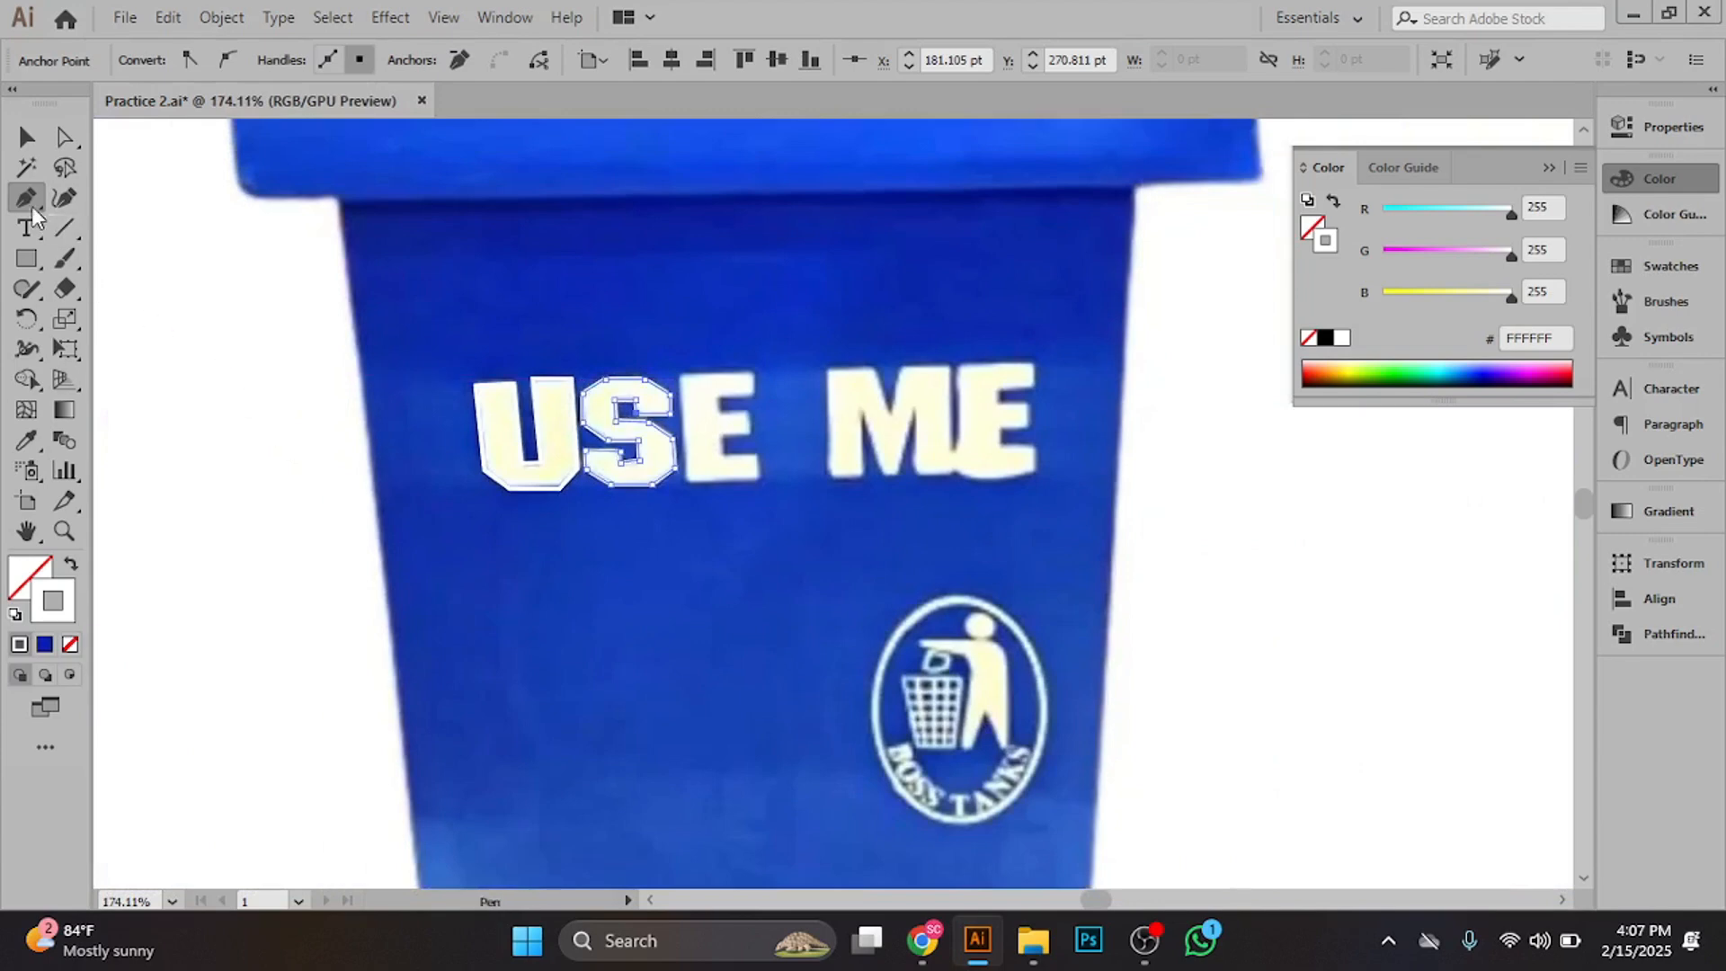
- Move the traced S onto the drawn bin's front and swap its stroke and fill for a solid white letter
click(27, 139)
drag(493, 489, 528, 493)
scroll(733, 540, down, 3)
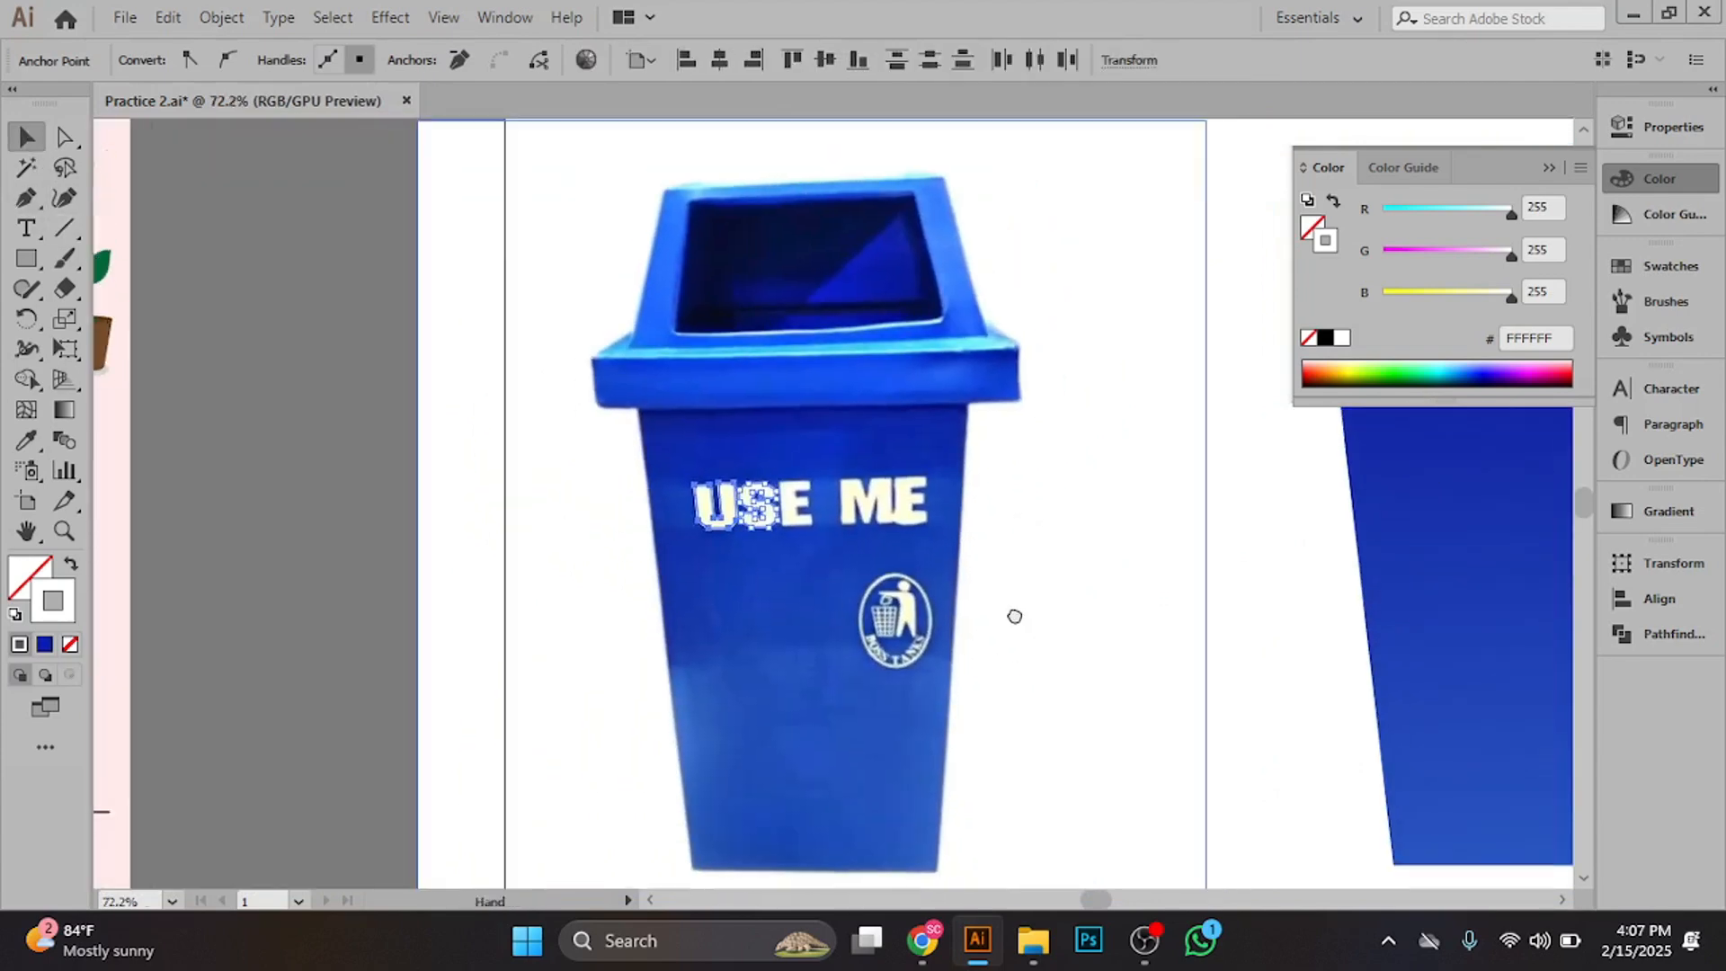
drag(1015, 613, 753, 418)
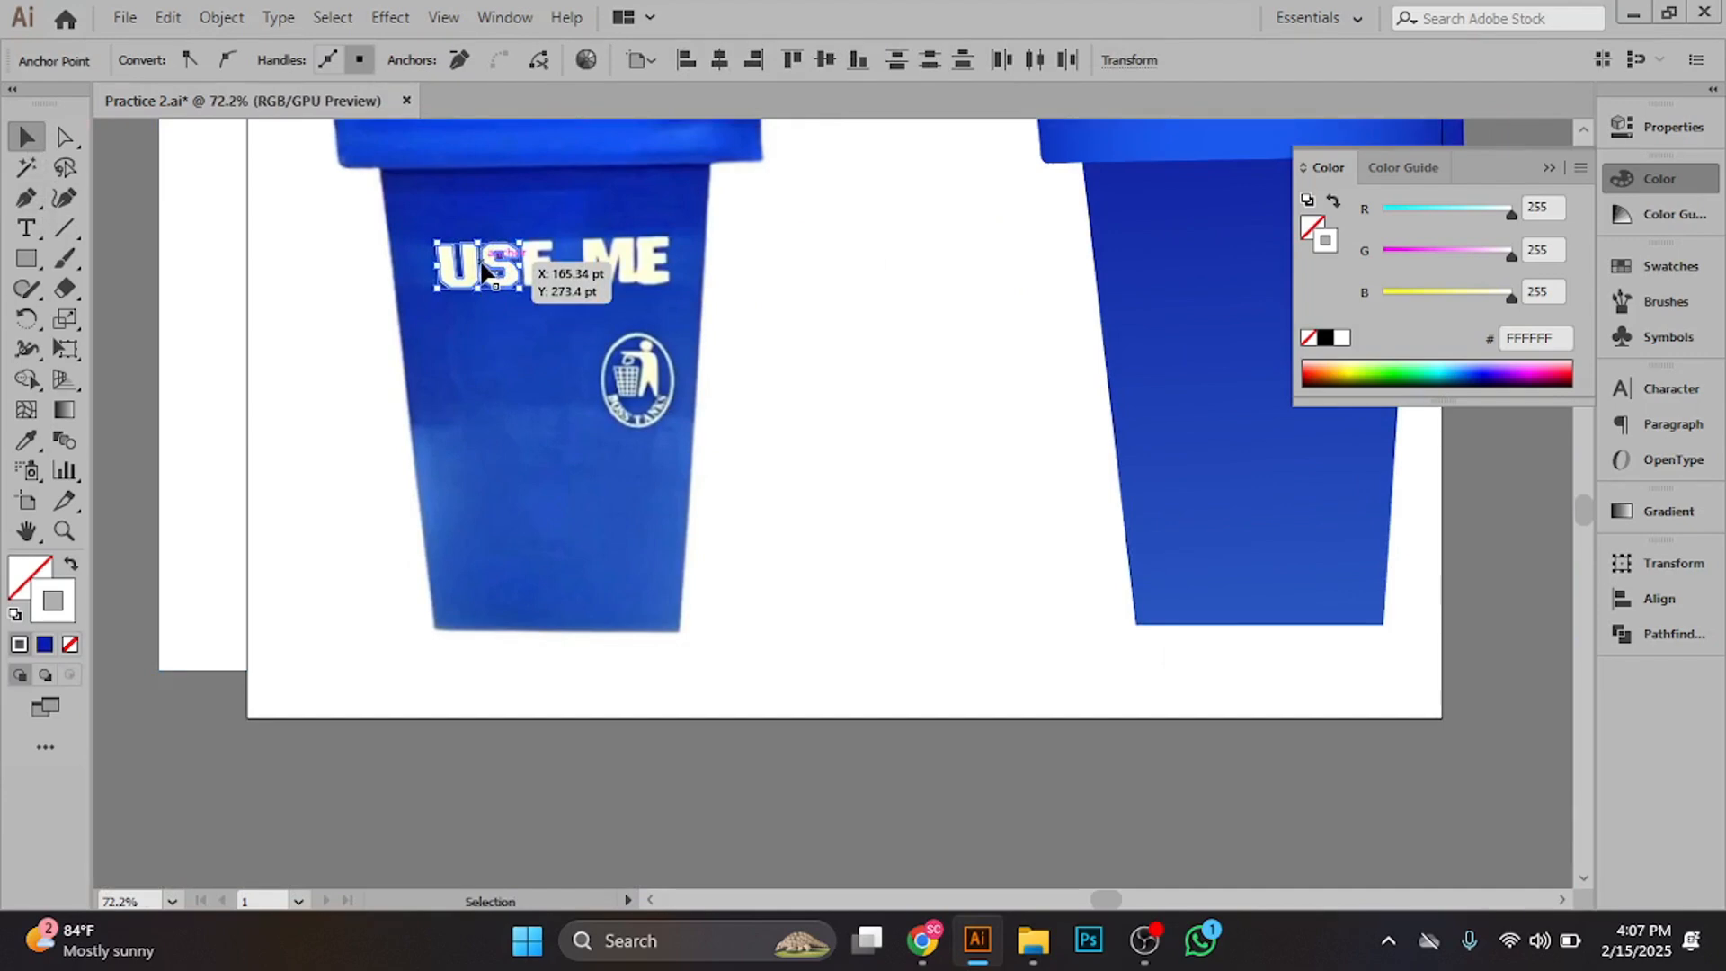
drag(485, 270, 1212, 270)
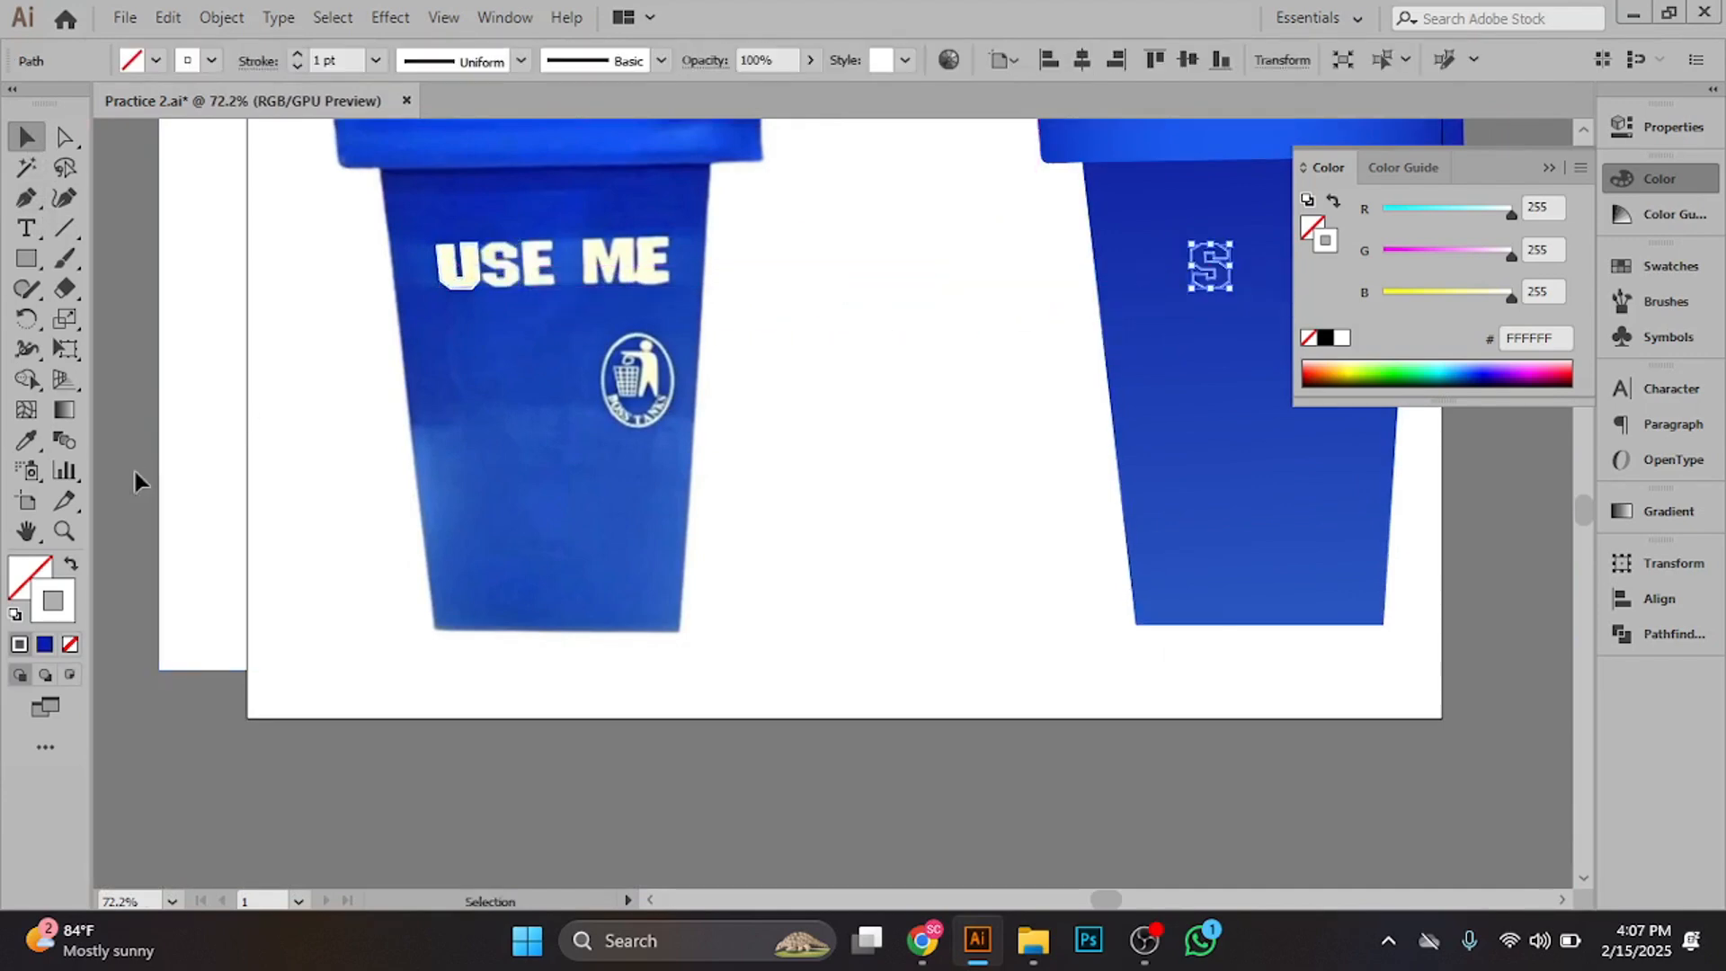
click(71, 564)
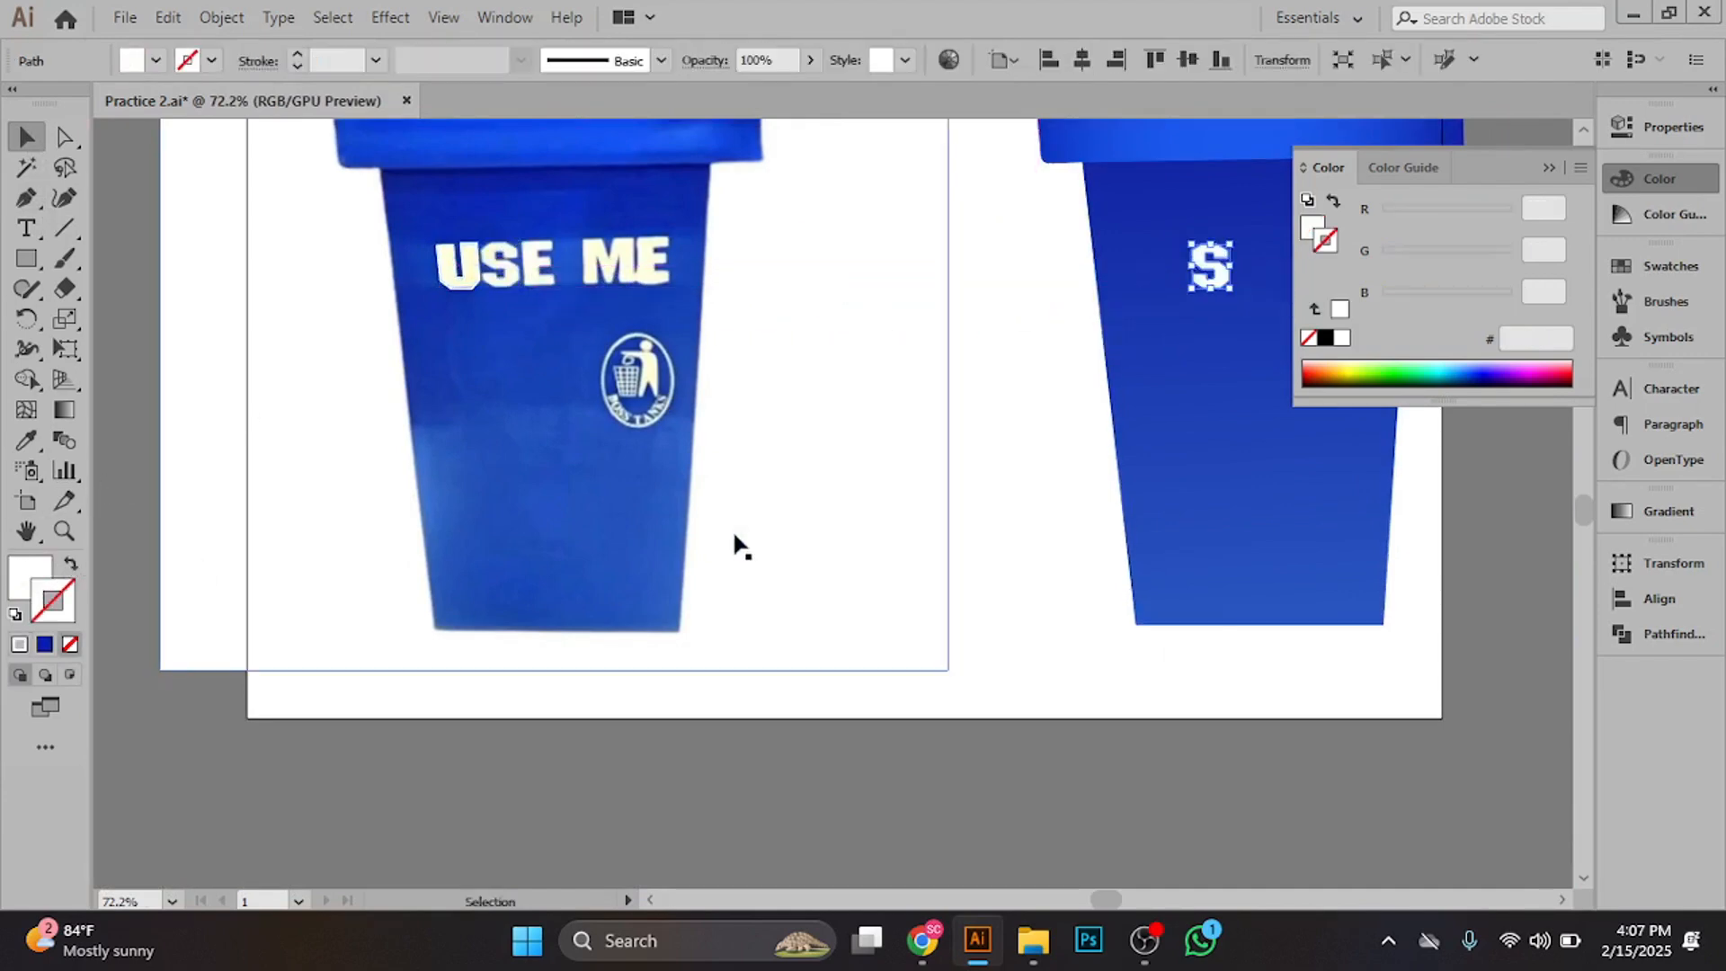
- Move the white S off the drawn bin into the blank area beside the reference bin
click(952, 434)
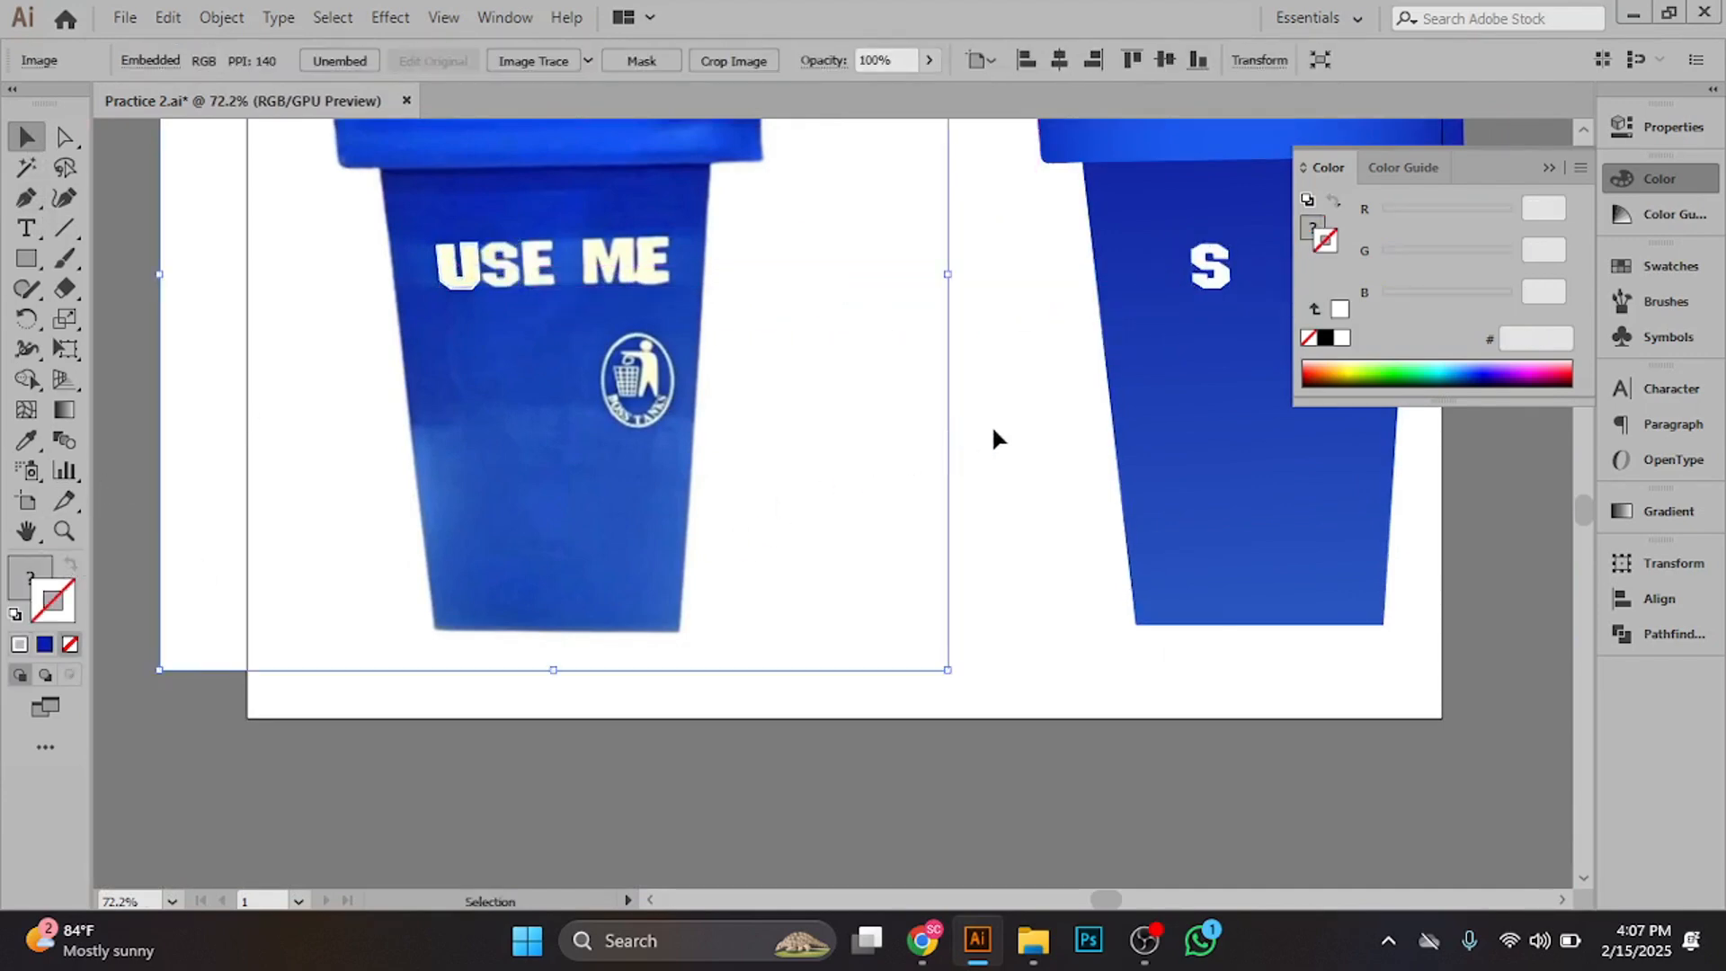
click(1548, 171)
drag(1207, 270, 844, 444)
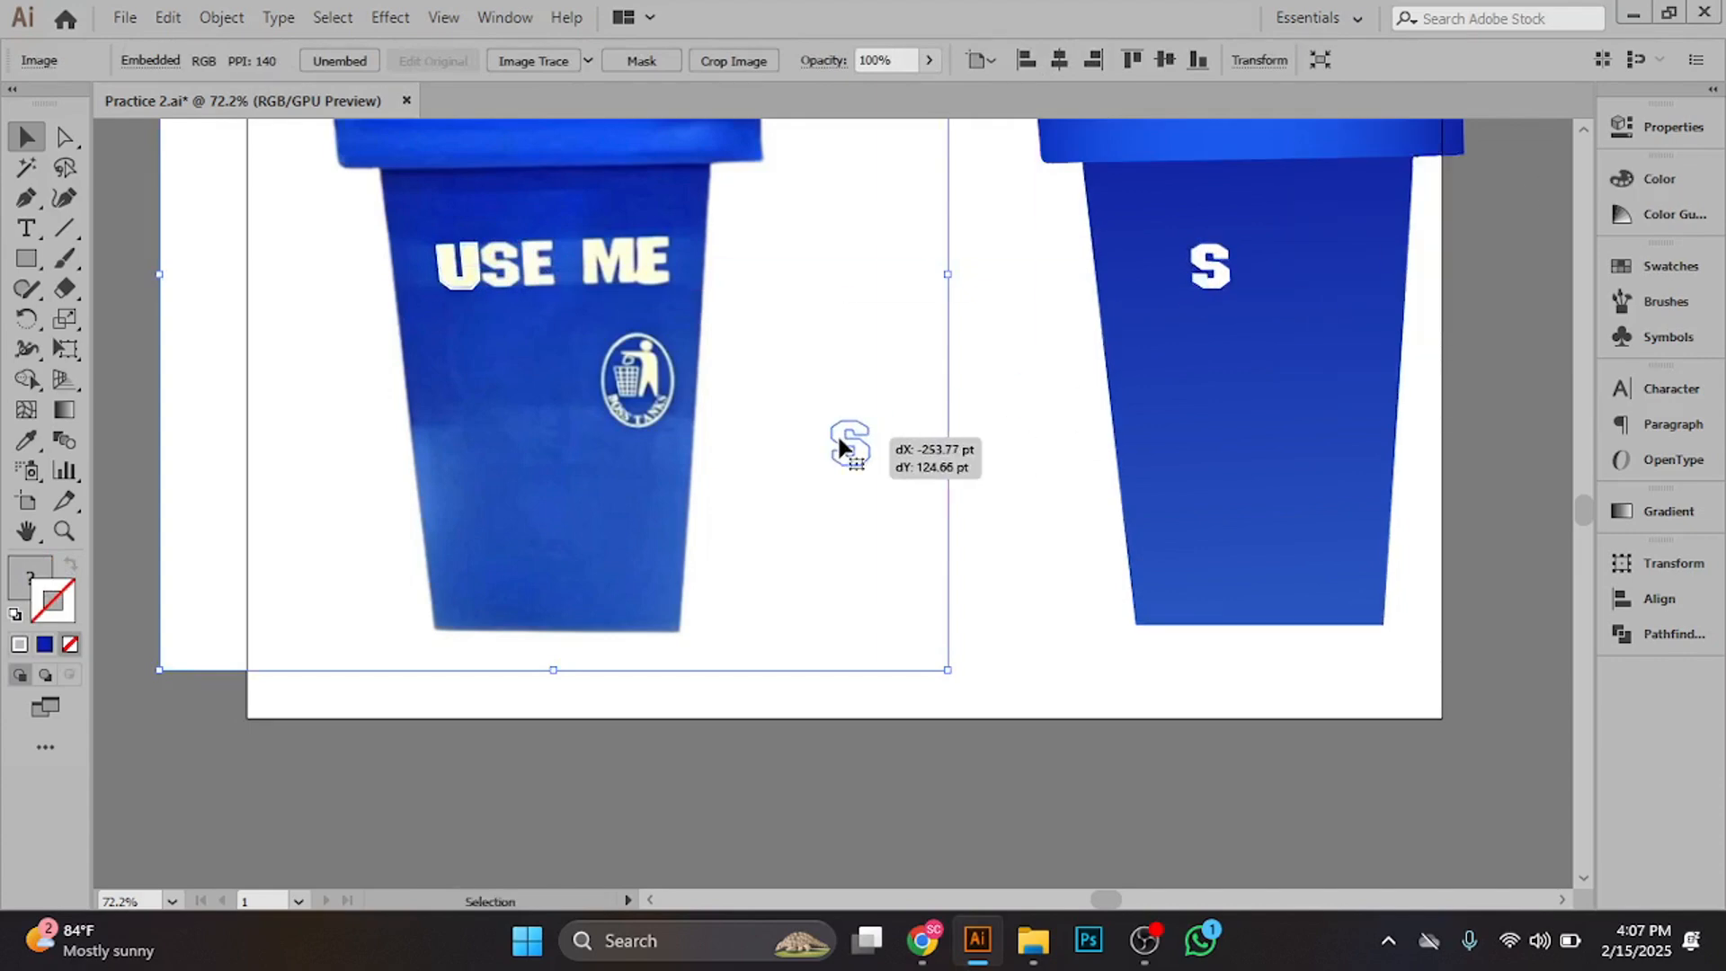
- Add a USE ME text object in the blank space between the two bins with the Type tool
click(20, 231)
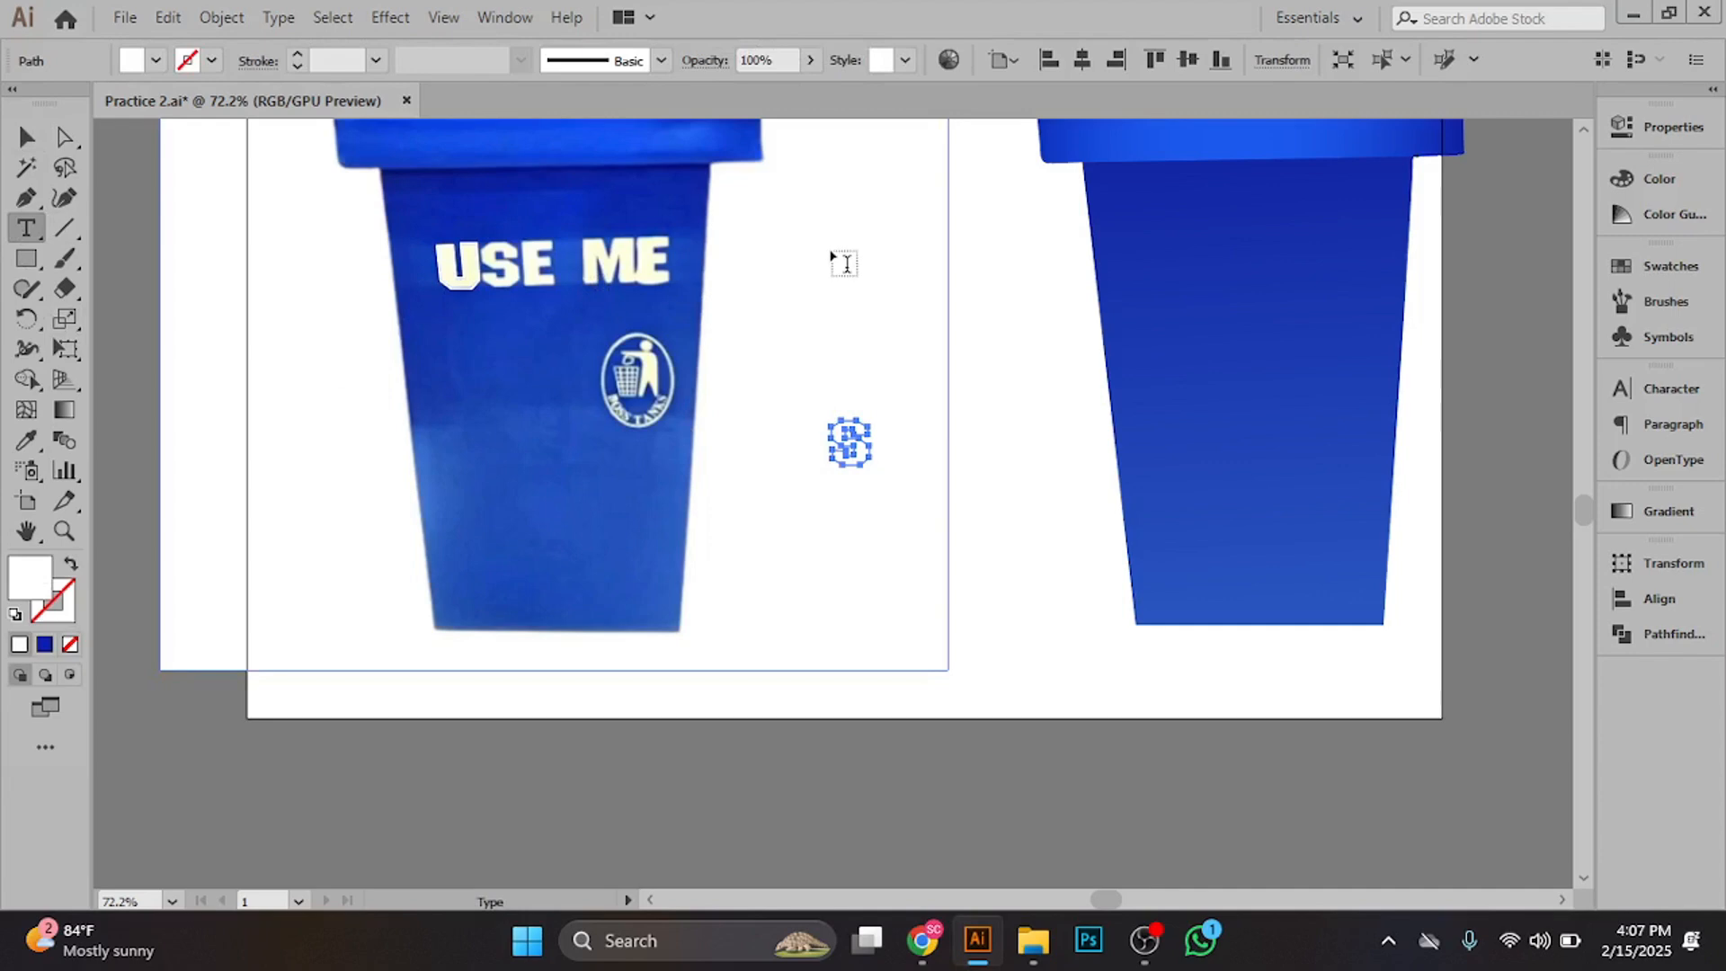
click(974, 280)
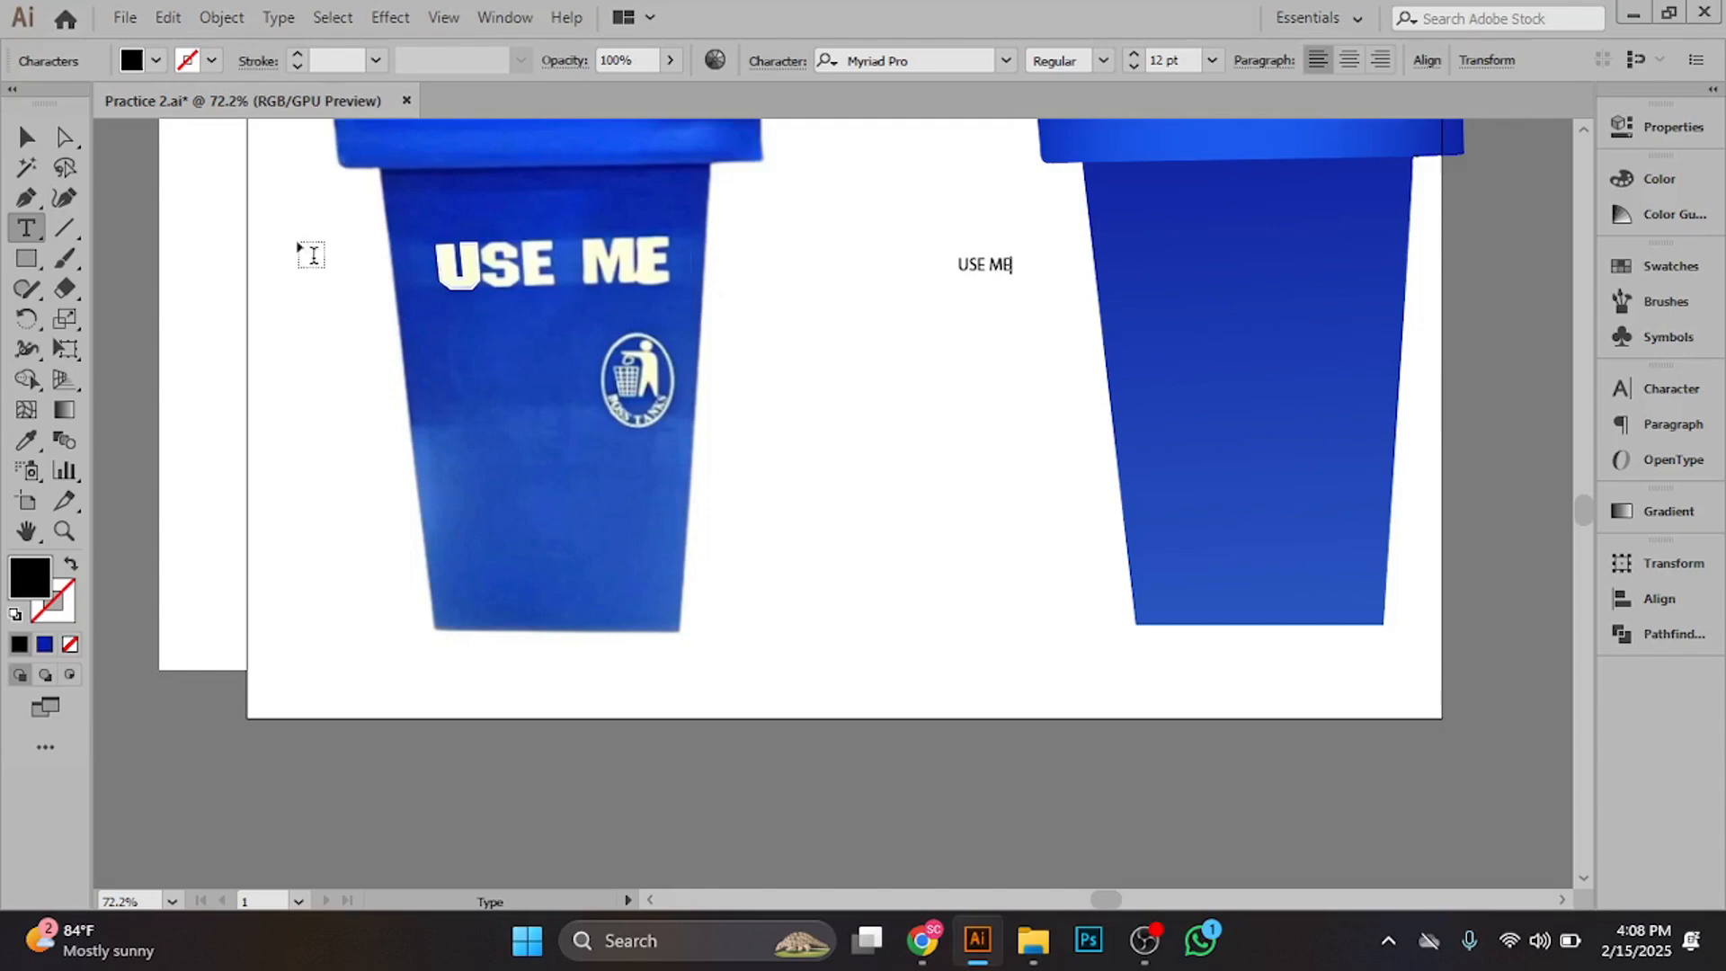
click(27, 136)
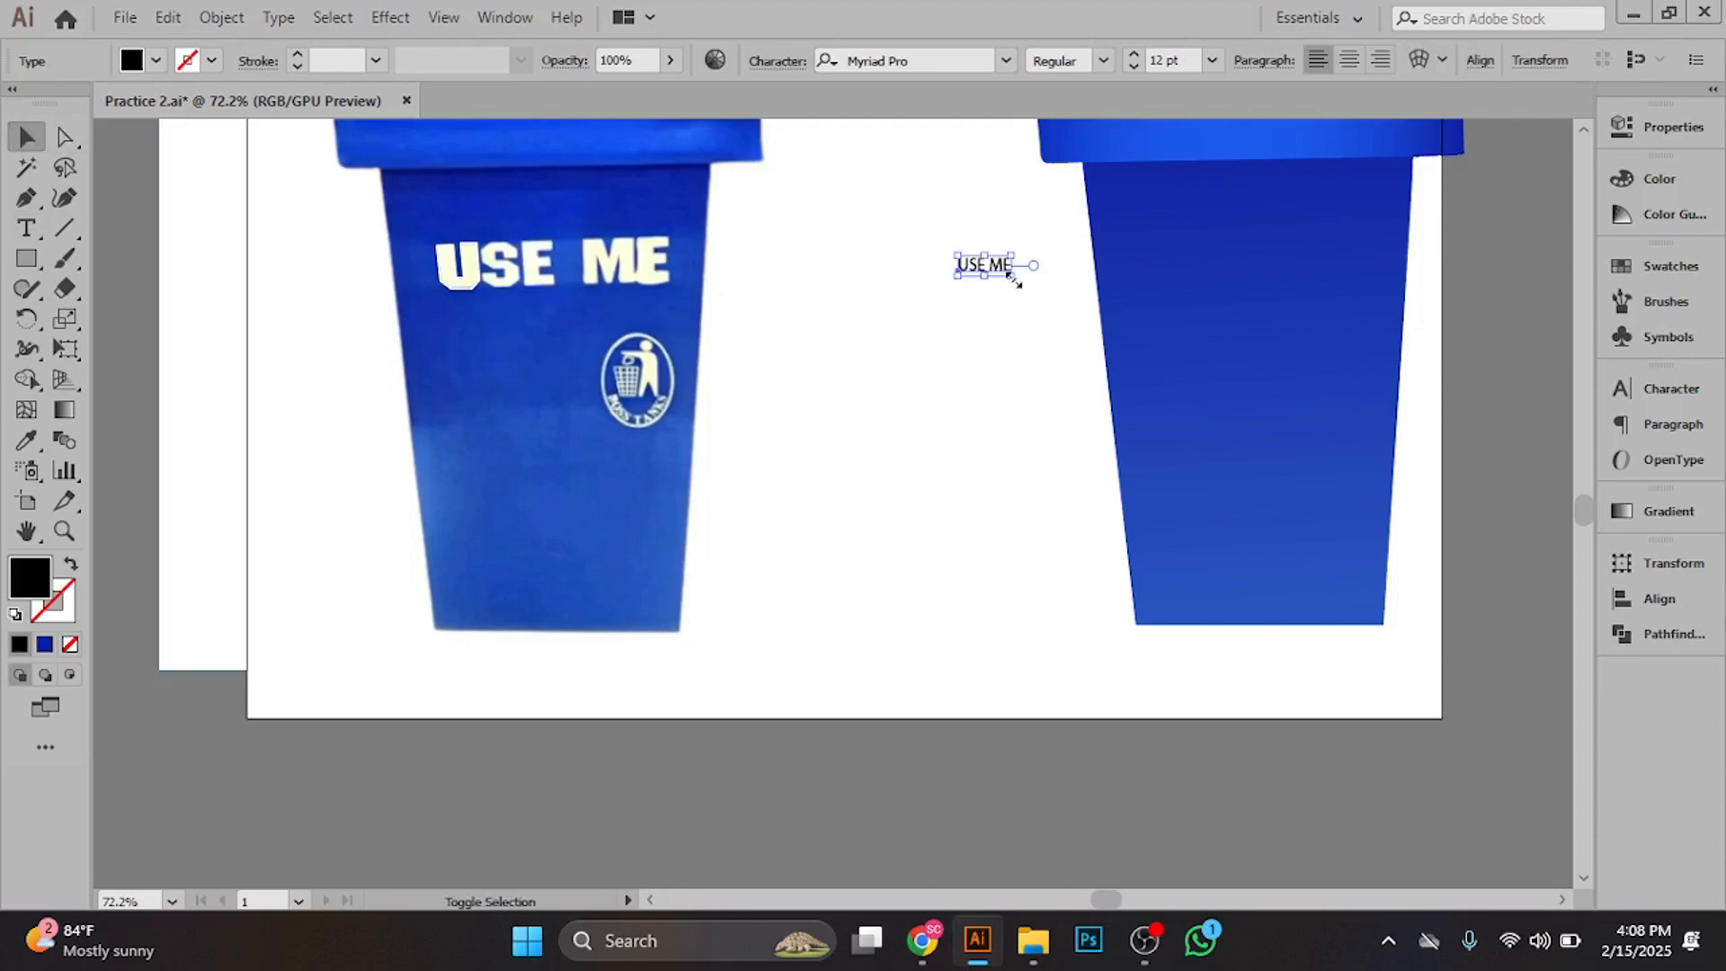
- Enlarge the USE ME text to about 48 pt and position it right beside the reference photo's lettering
drag(1012, 274, 1162, 328)
drag(1045, 313, 761, 290)
drag(873, 301, 811, 270)
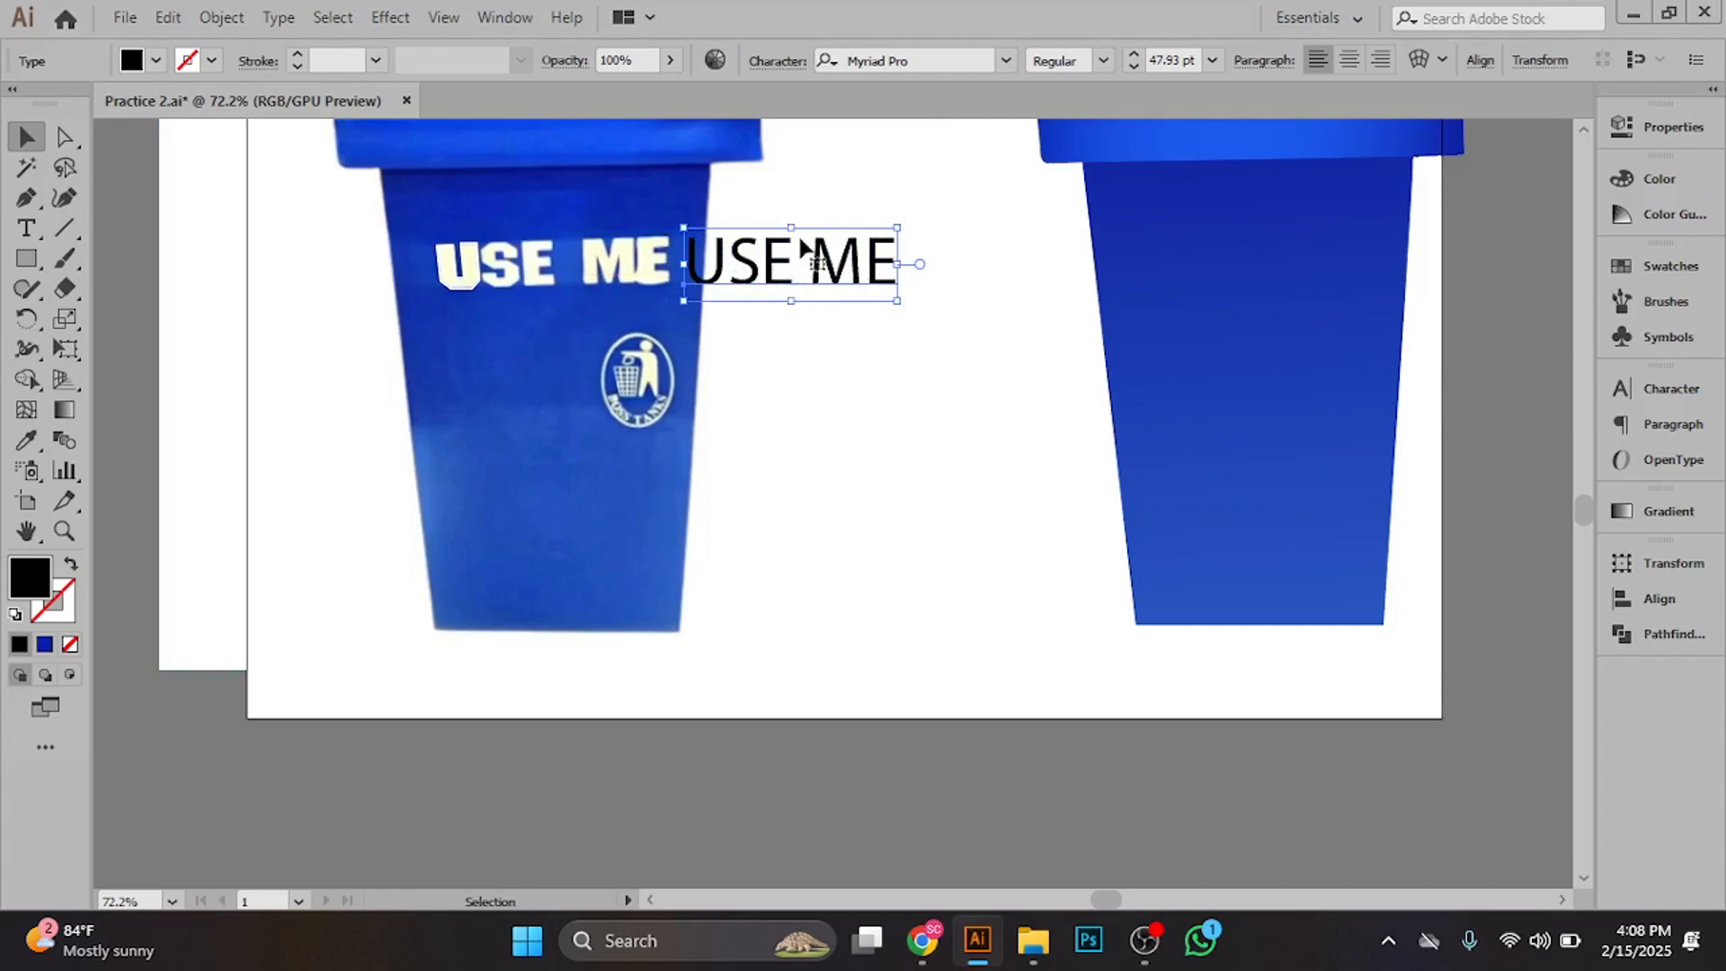
- Skim the font previews for the USE ME text down to the Eras family, looking for a match to the photo's bold lettering
click(1009, 58)
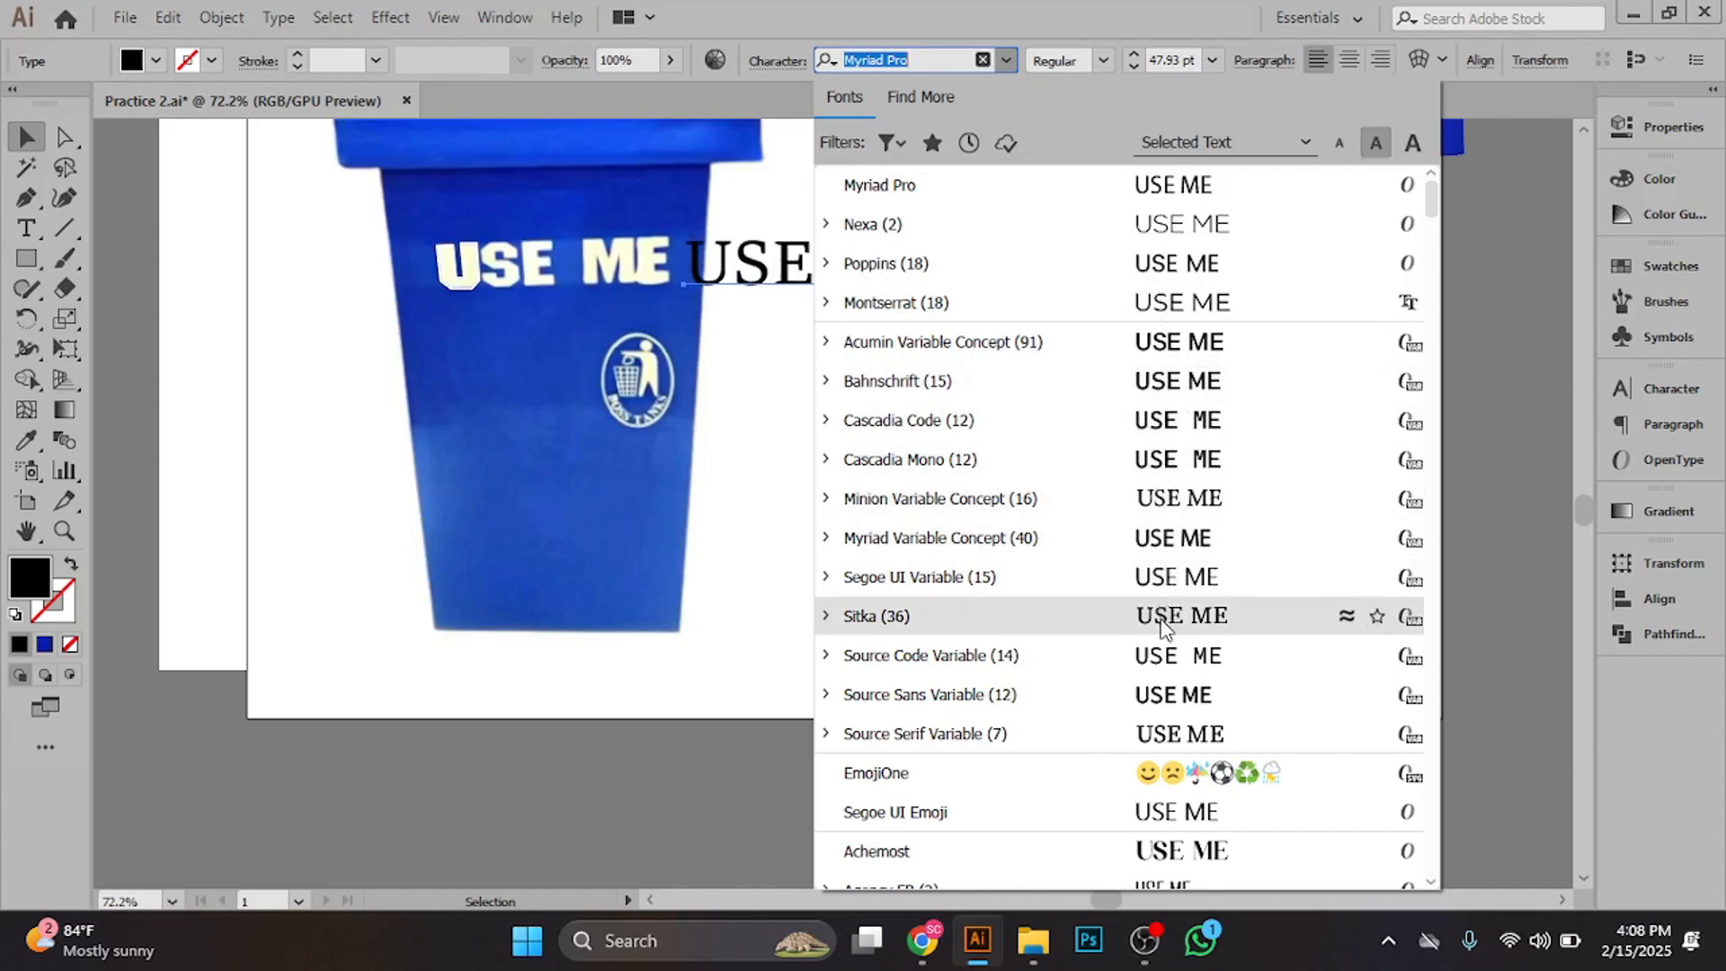
scroll(1167, 706, down, 3)
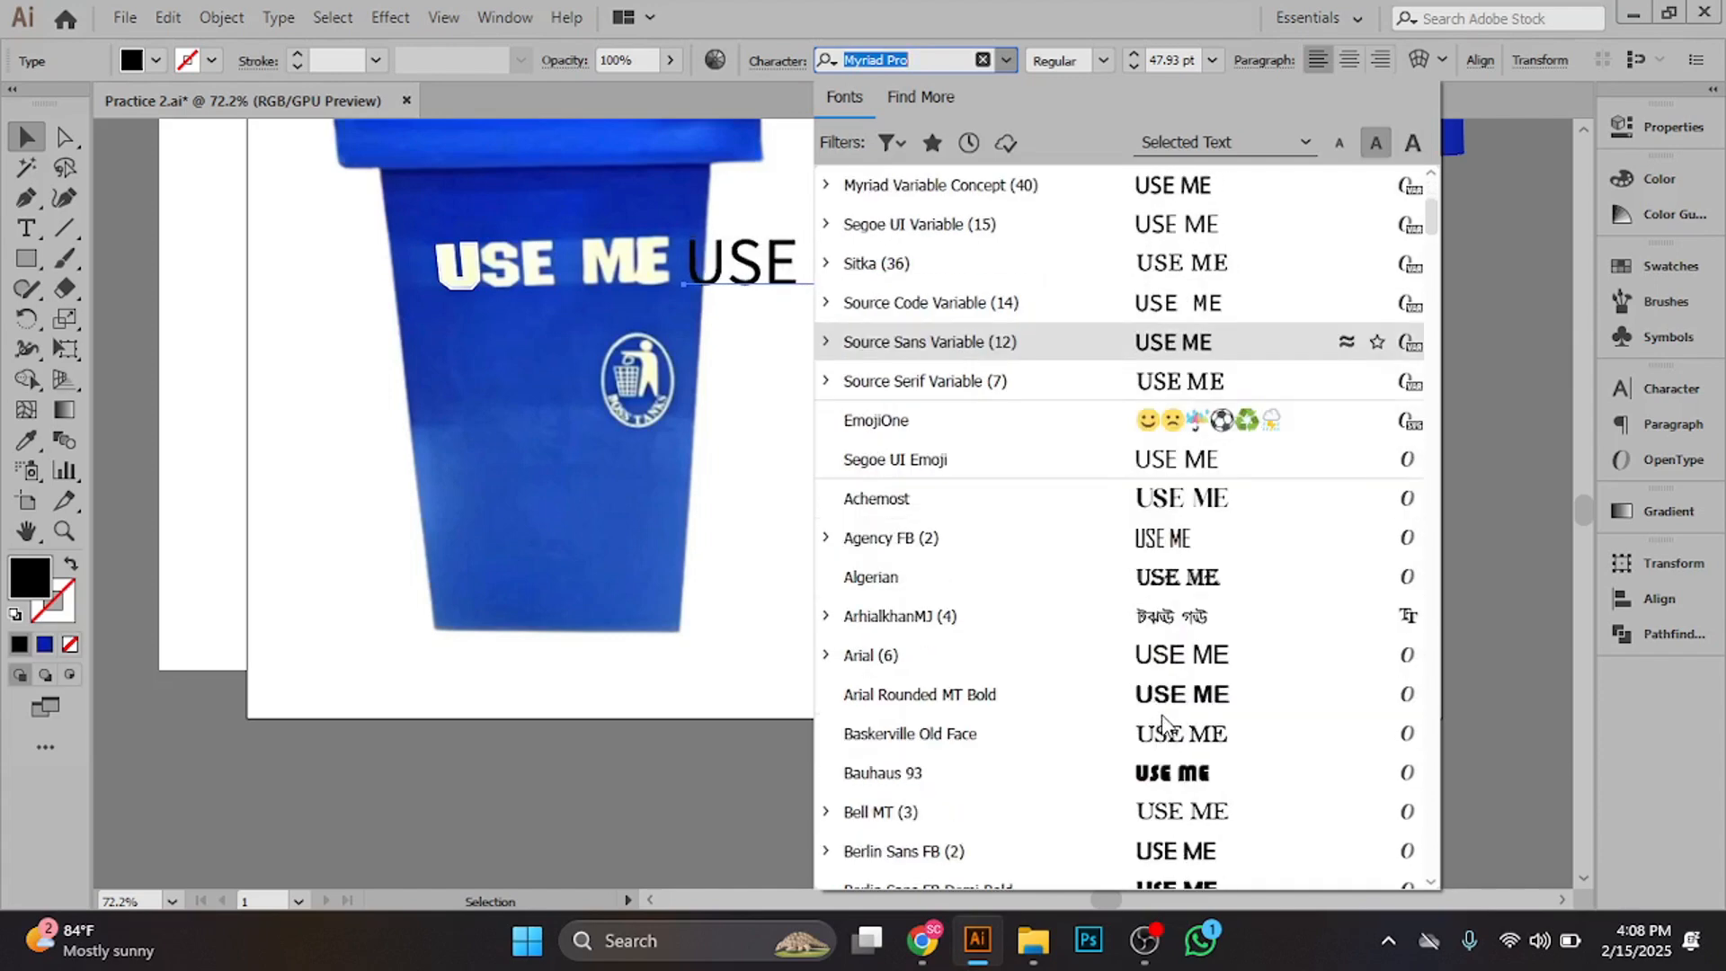
scroll(1179, 494, down, 1)
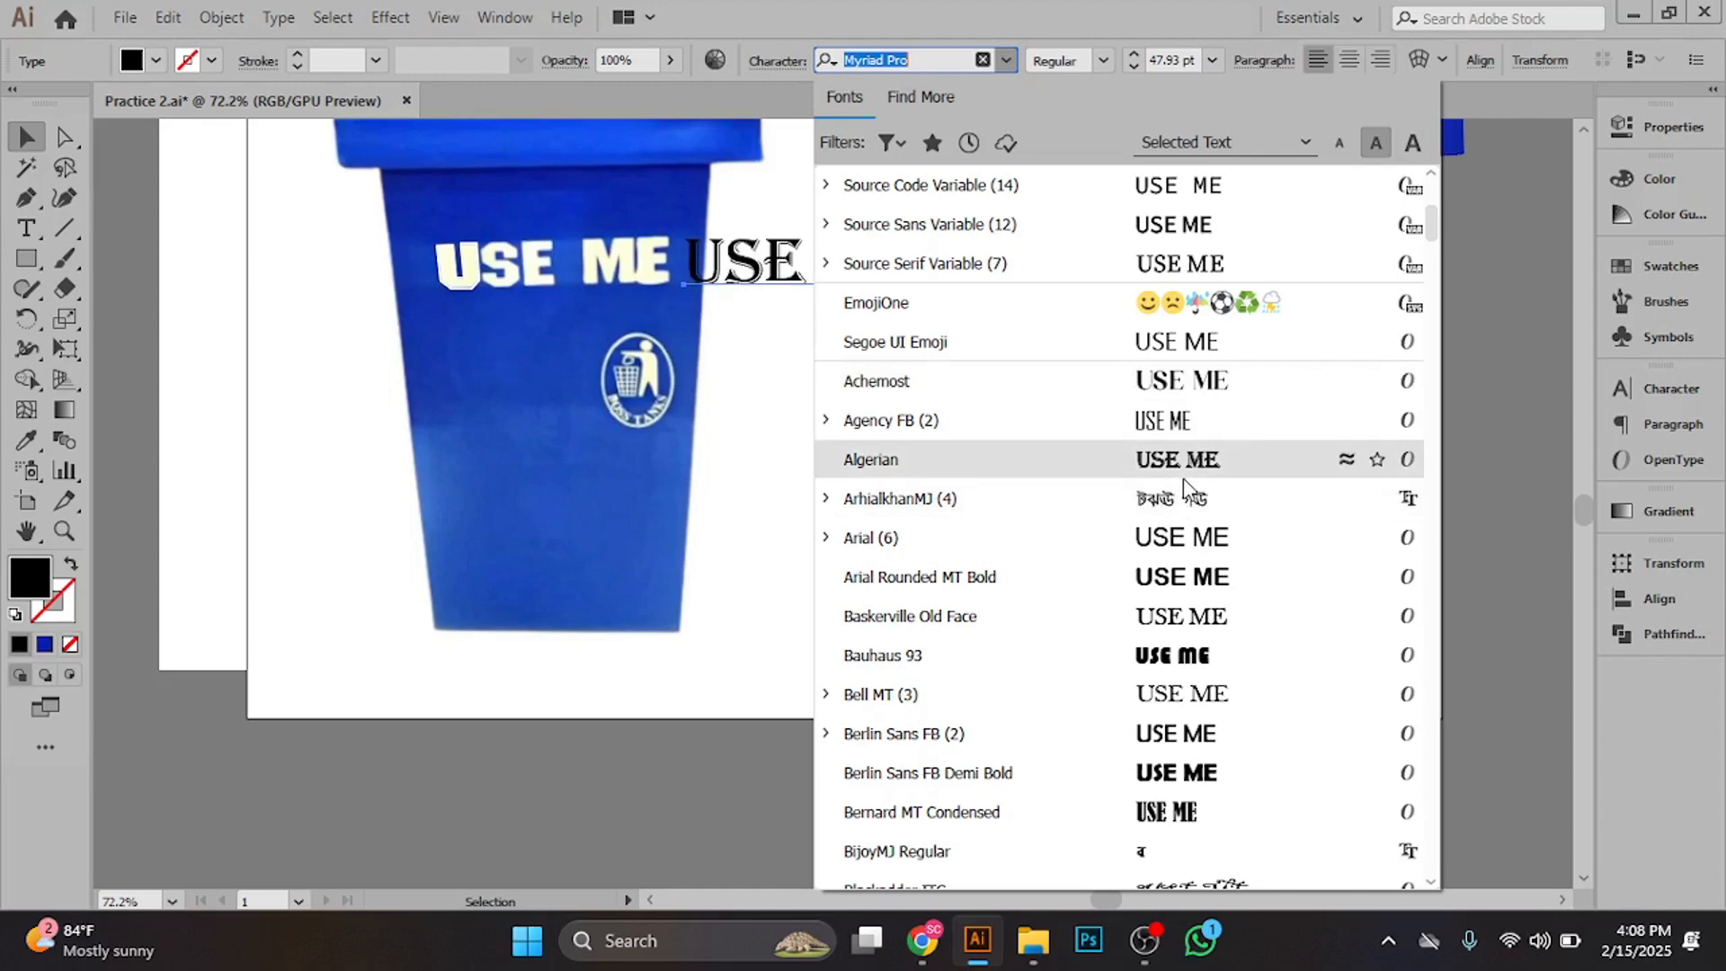
scroll(1183, 479, down, 1)
scroll(1186, 472, down, 1)
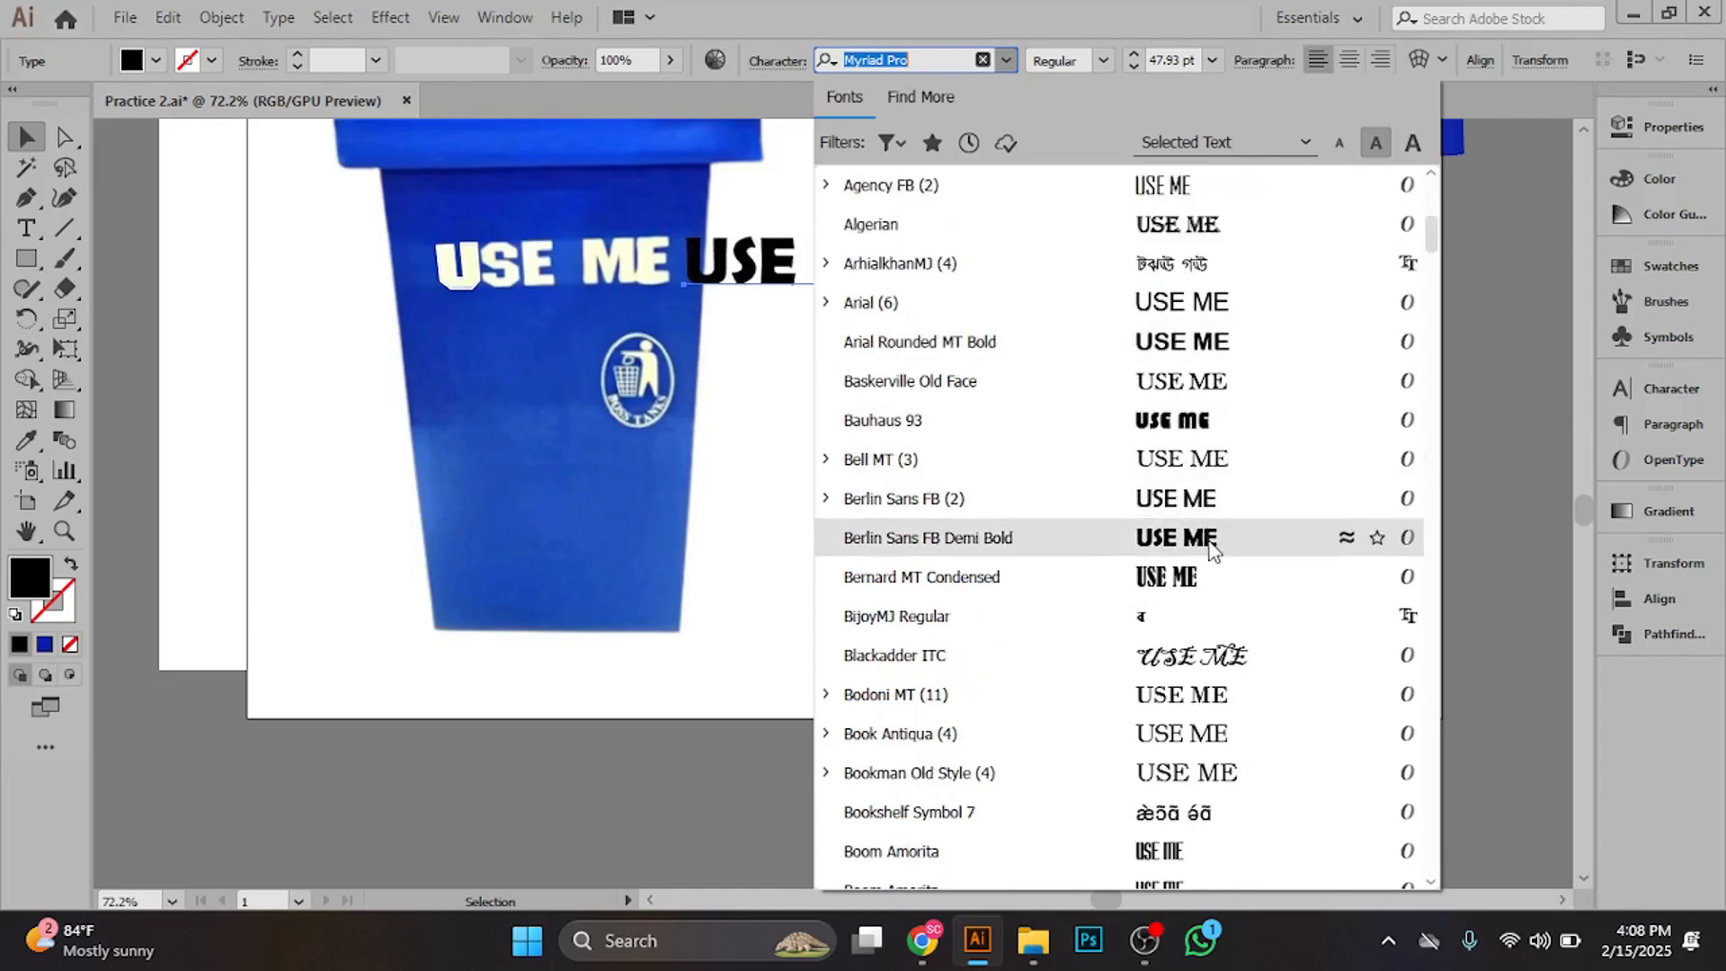
scroll(1207, 601, down, 3)
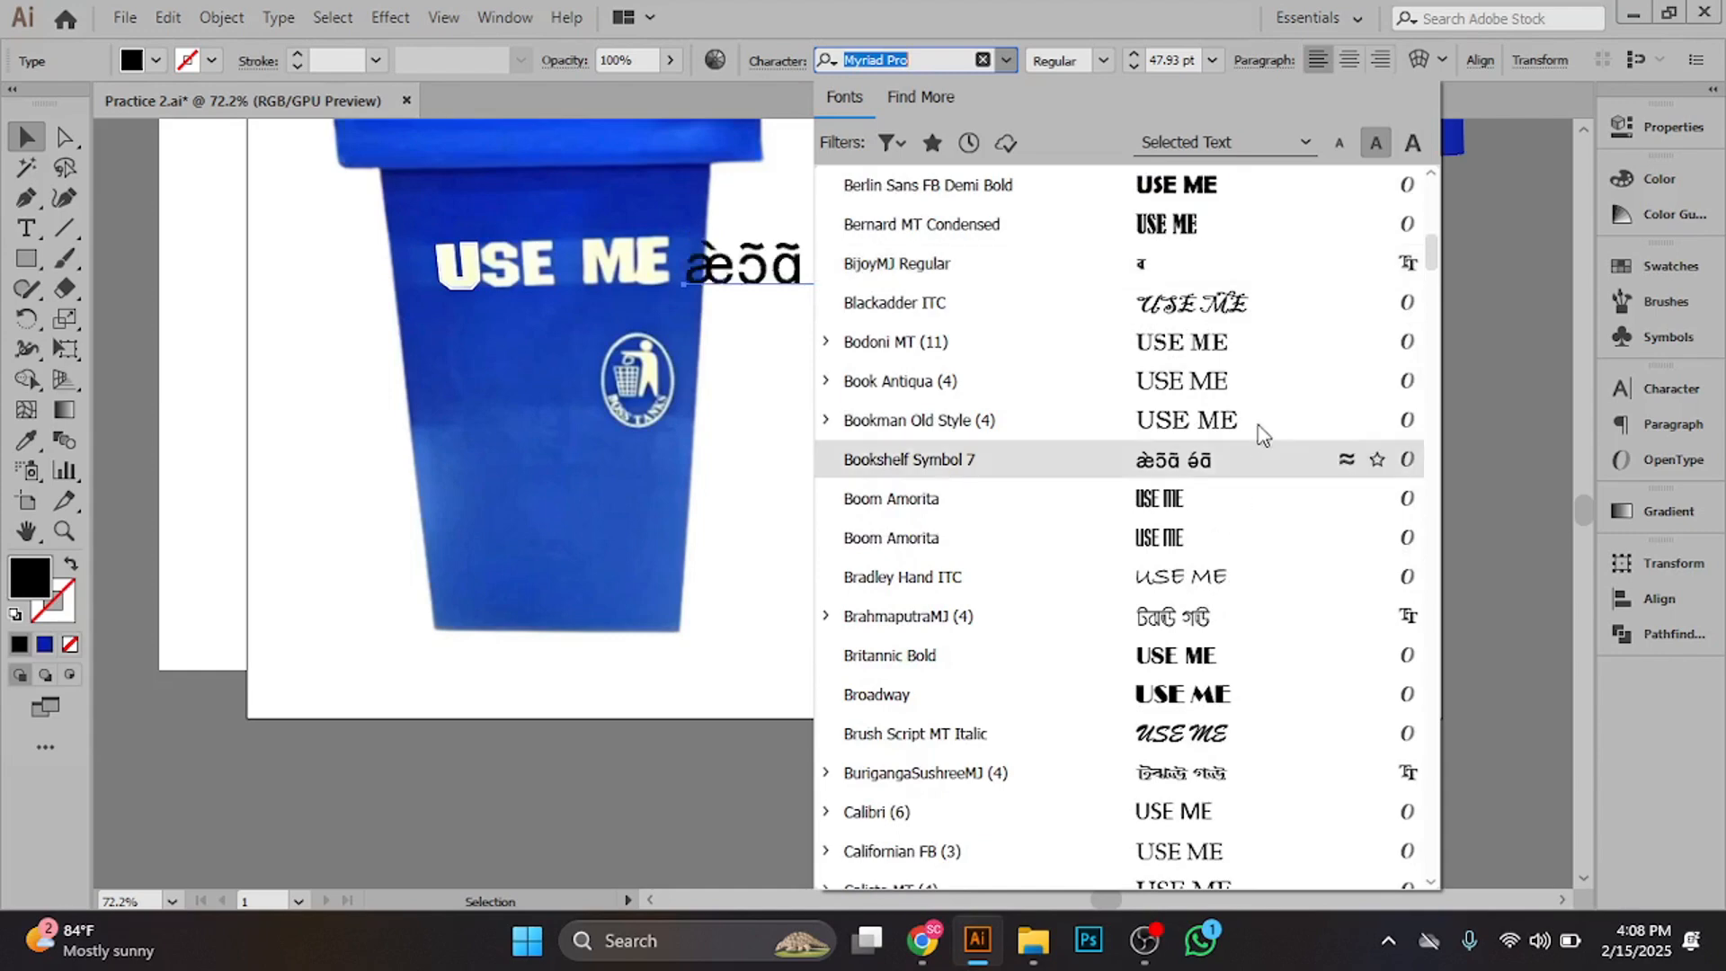
scroll(1241, 531, down, 2)
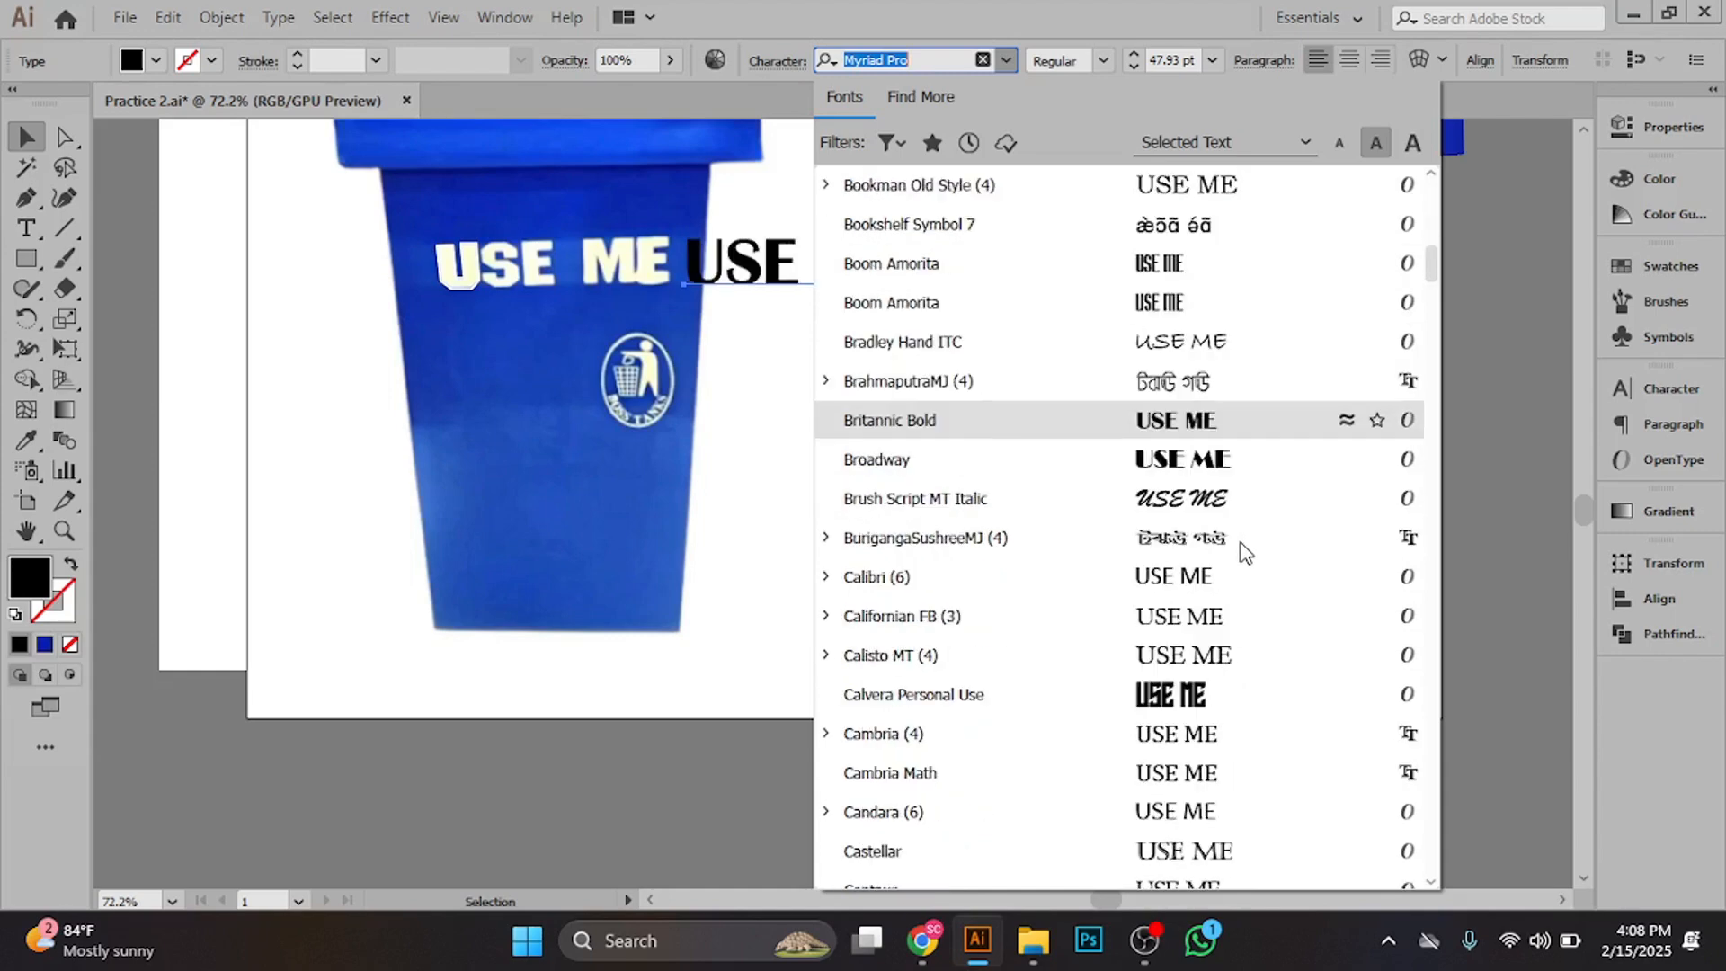
scroll(1207, 468, down, 3)
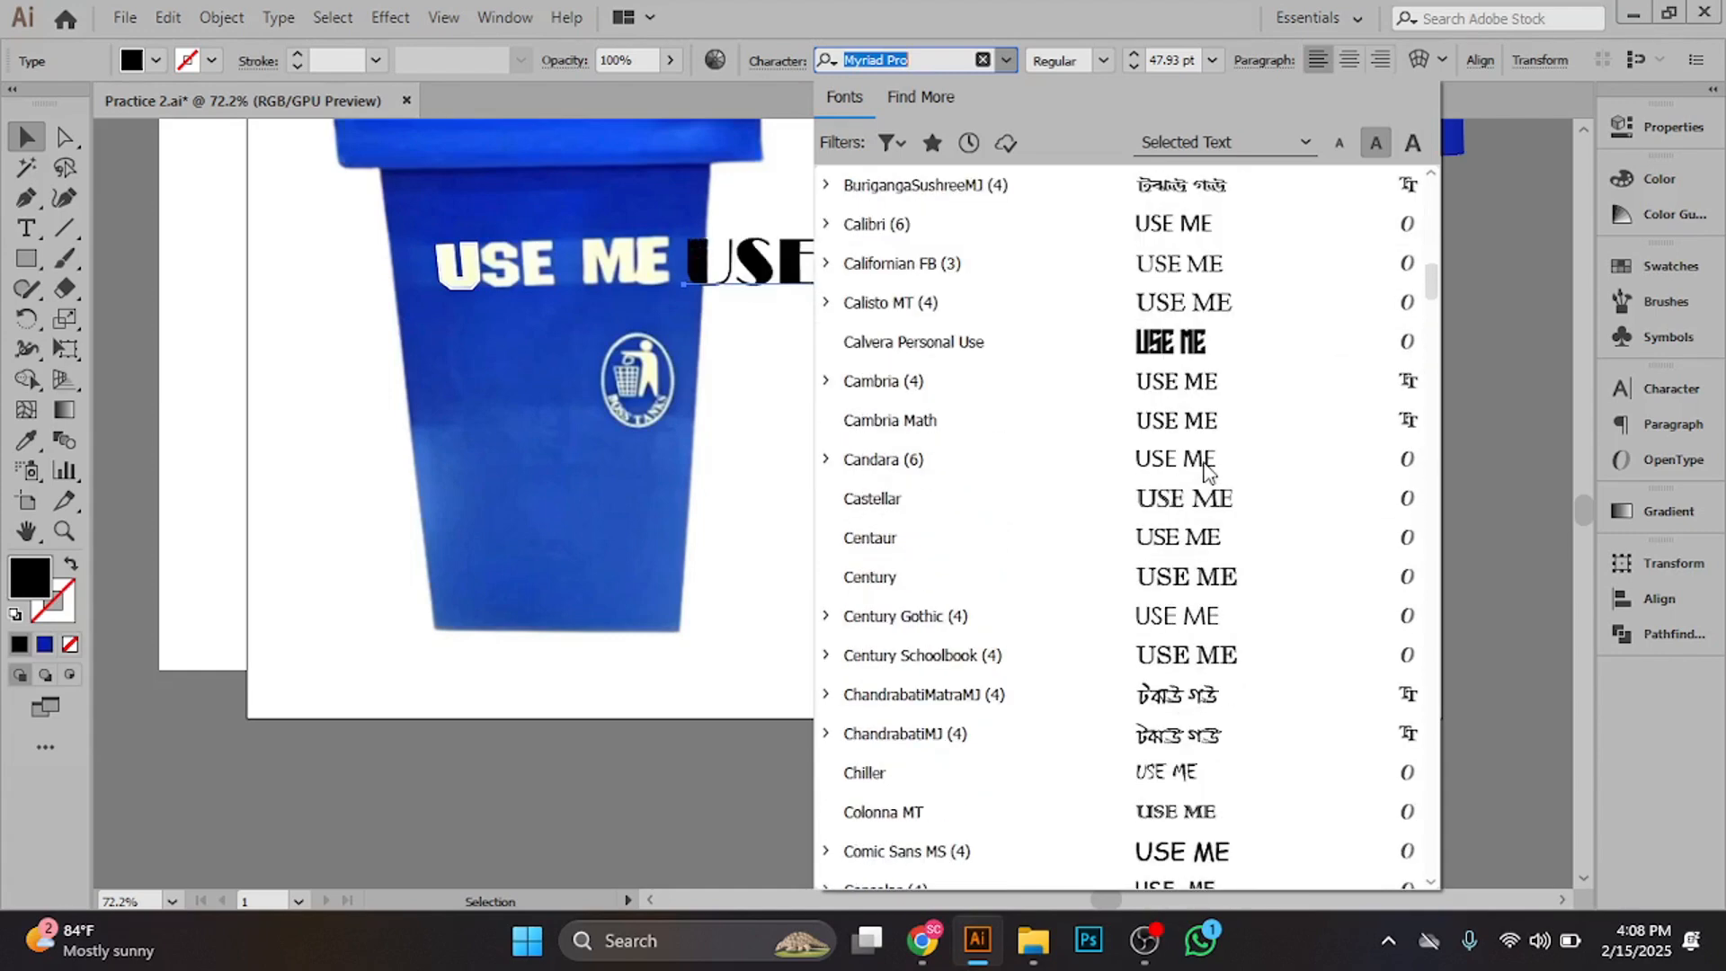
scroll(1178, 445, down, 1)
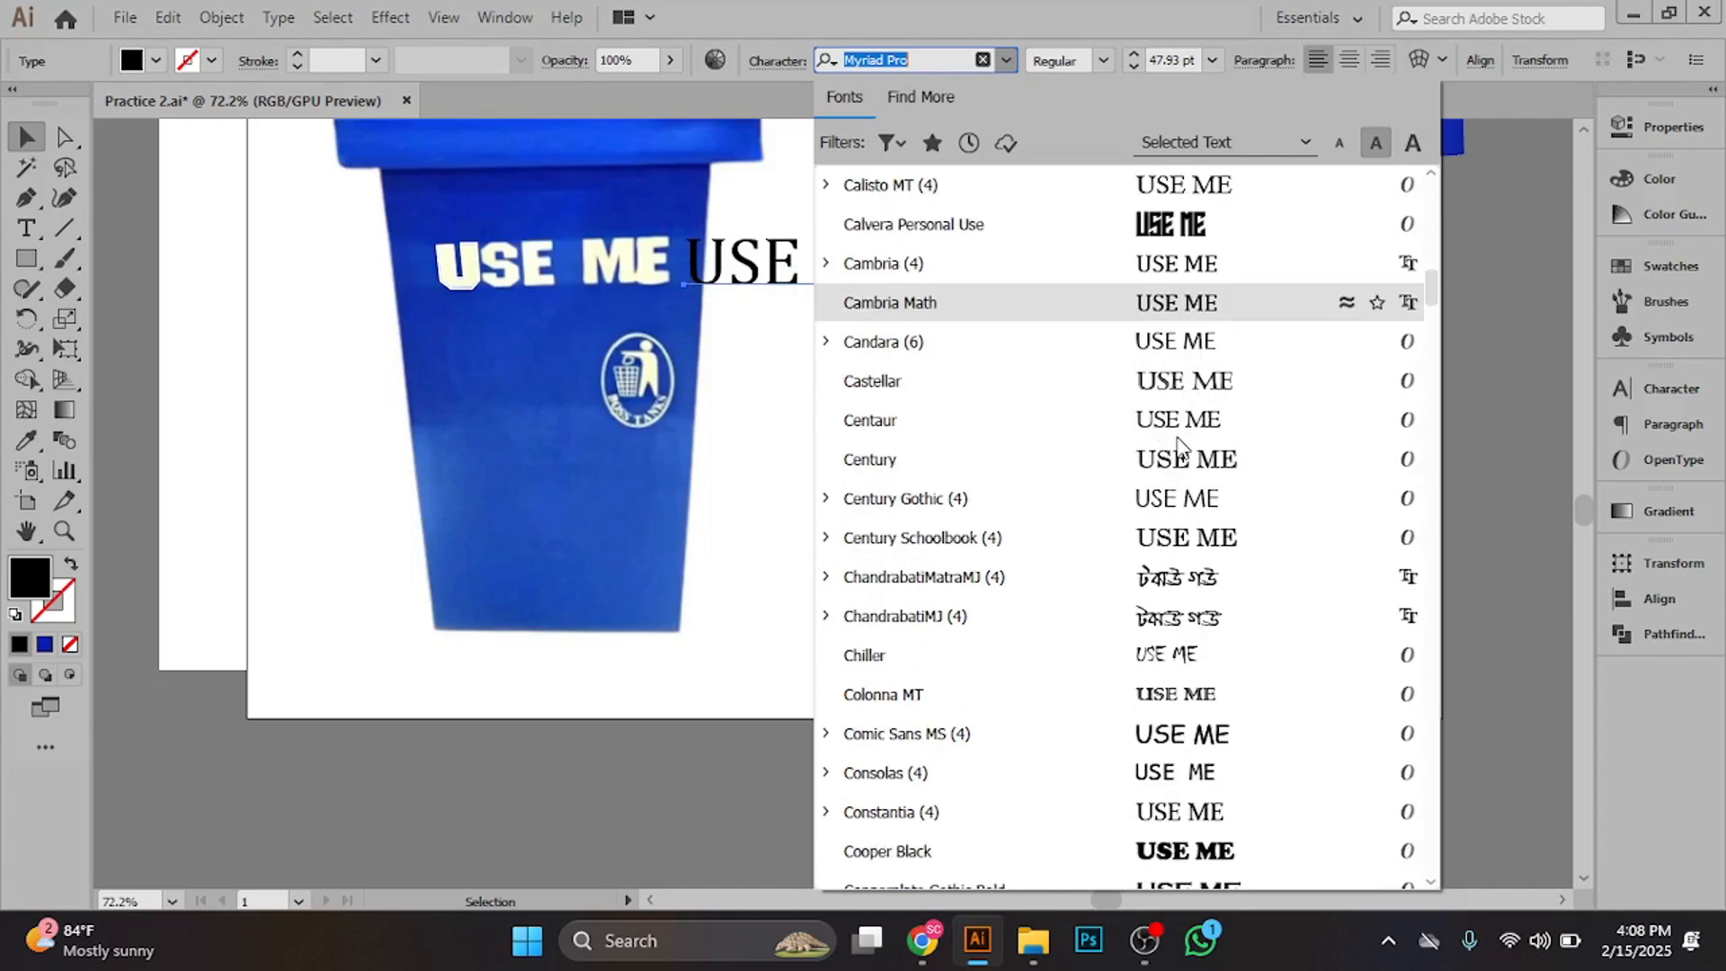
scroll(1214, 548, down, 2)
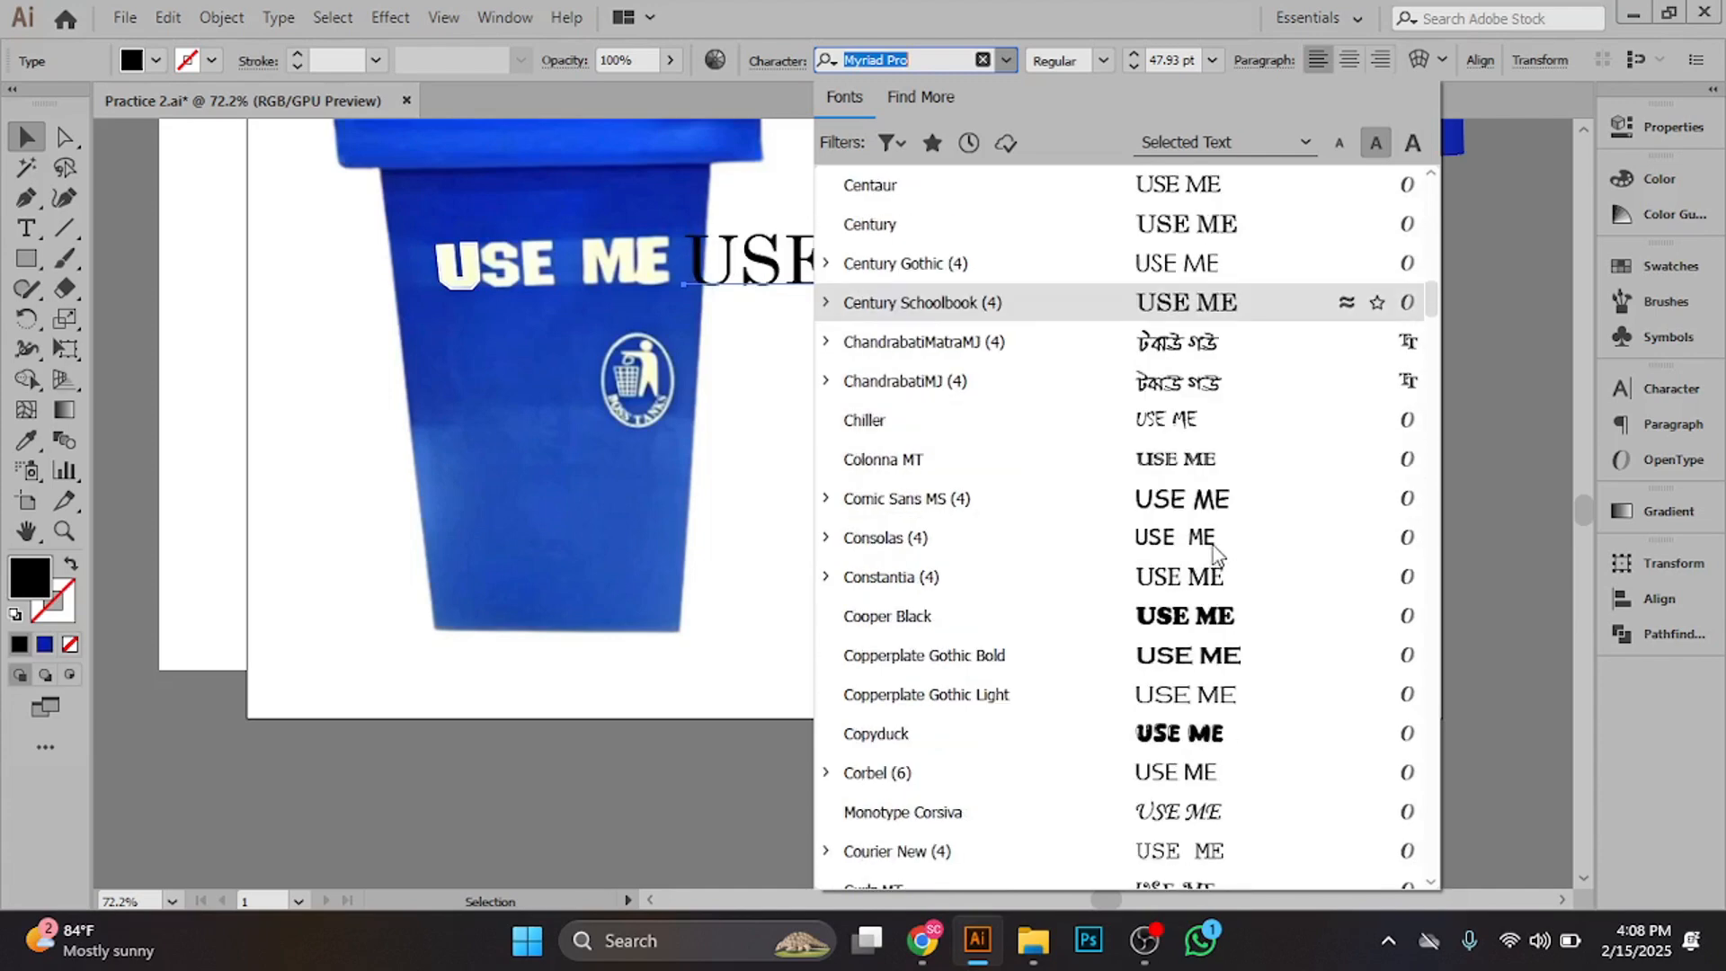
scroll(1221, 526, down, 1)
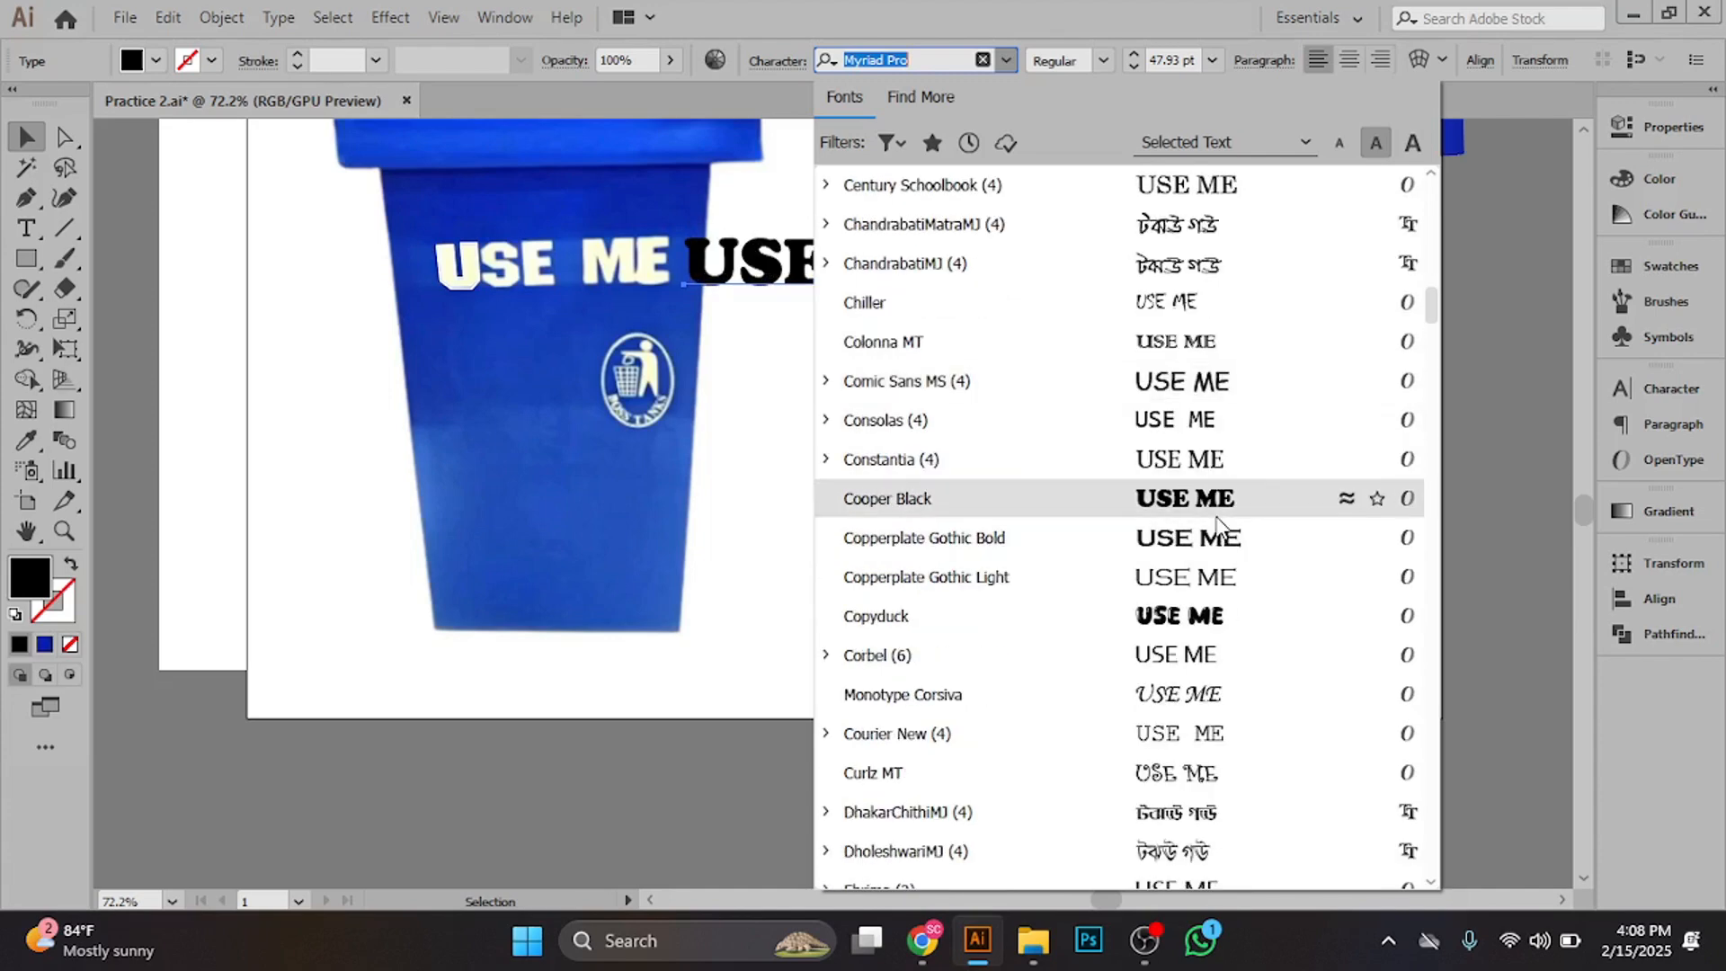
scroll(1219, 533, down, 3)
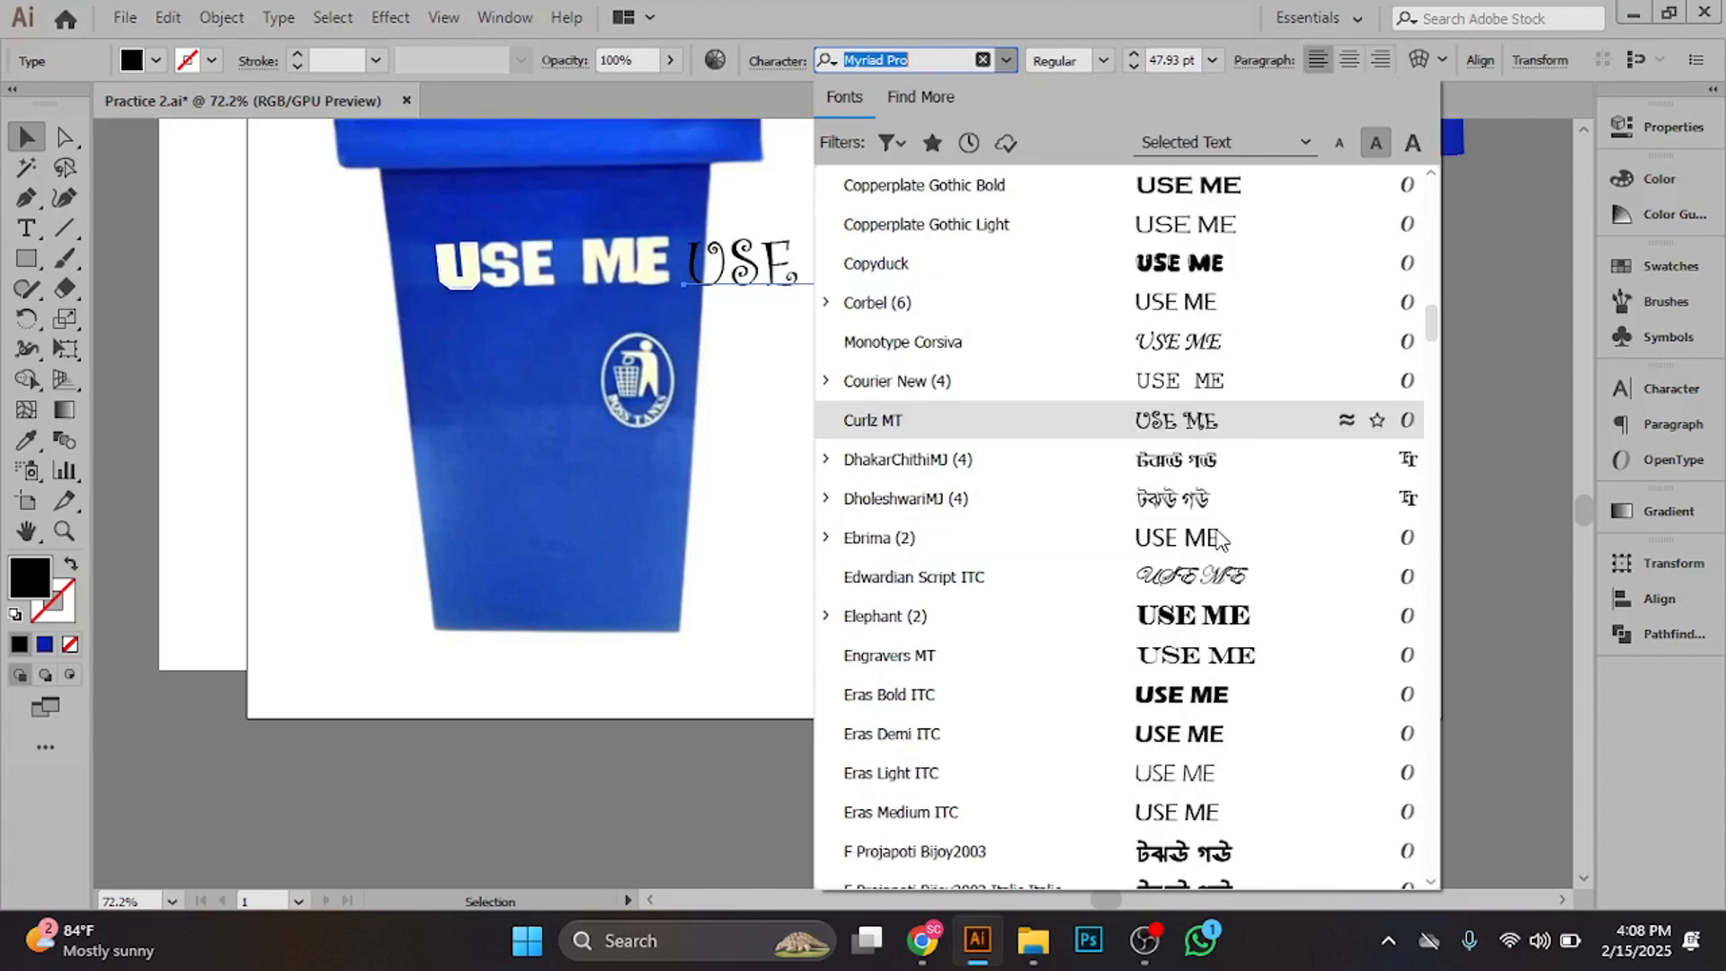
scroll(1220, 537, down, 1)
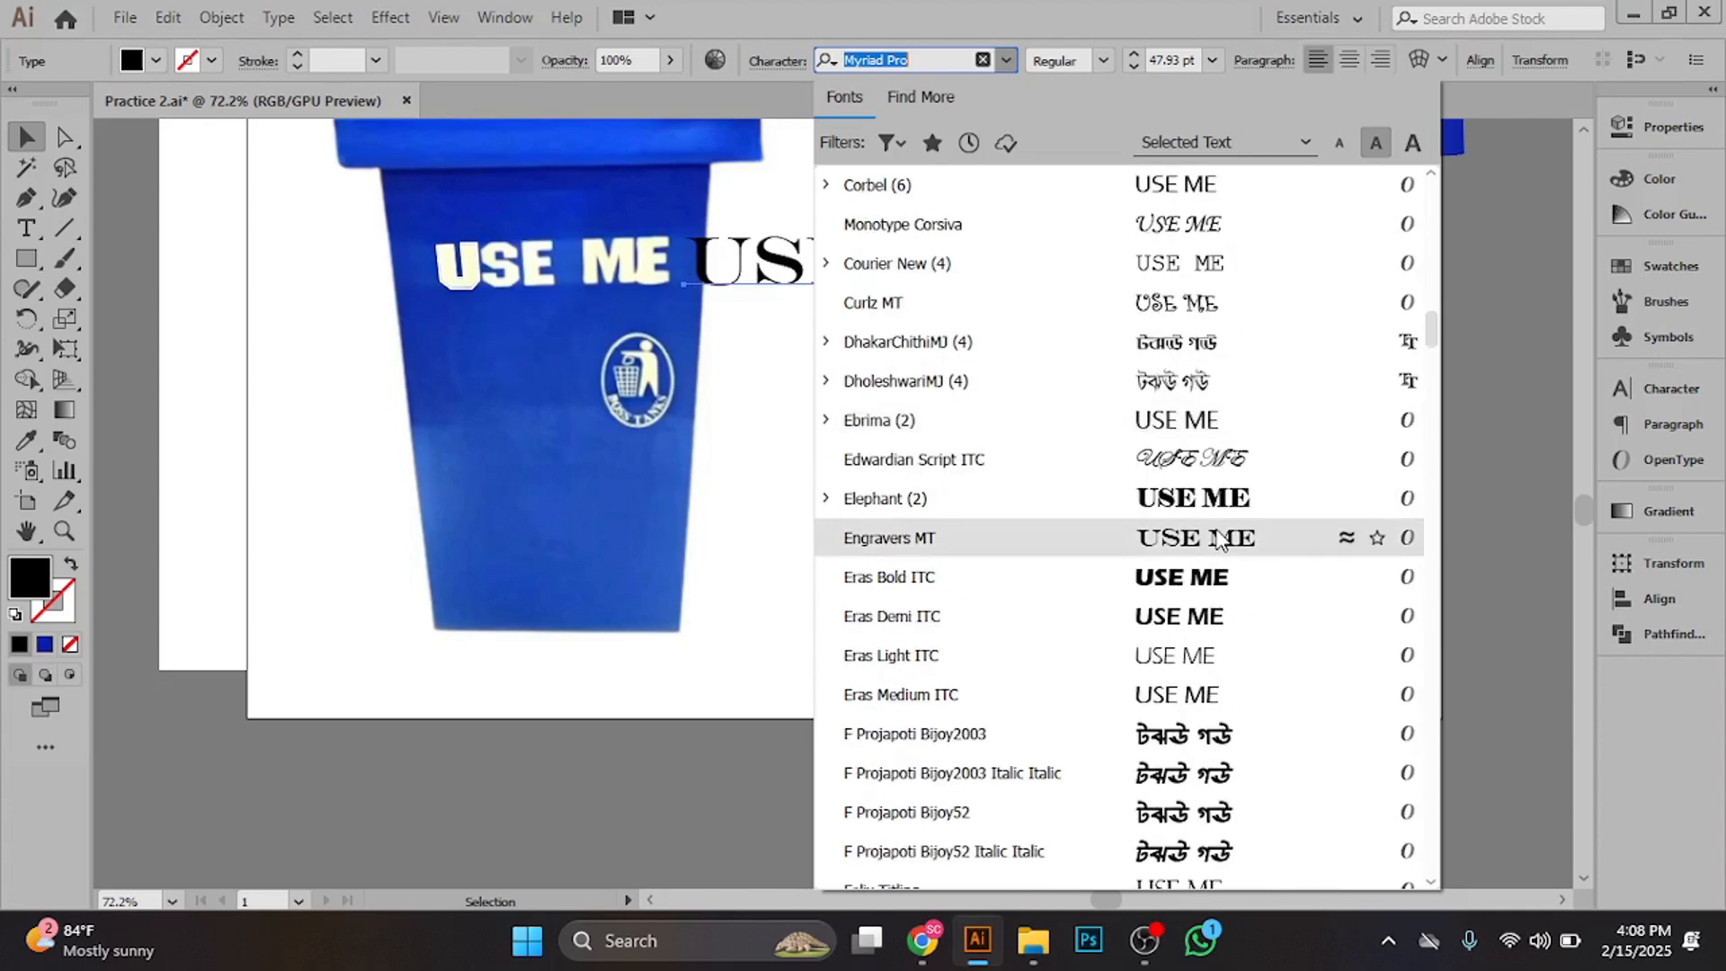
scroll(1221, 560, up, 15)
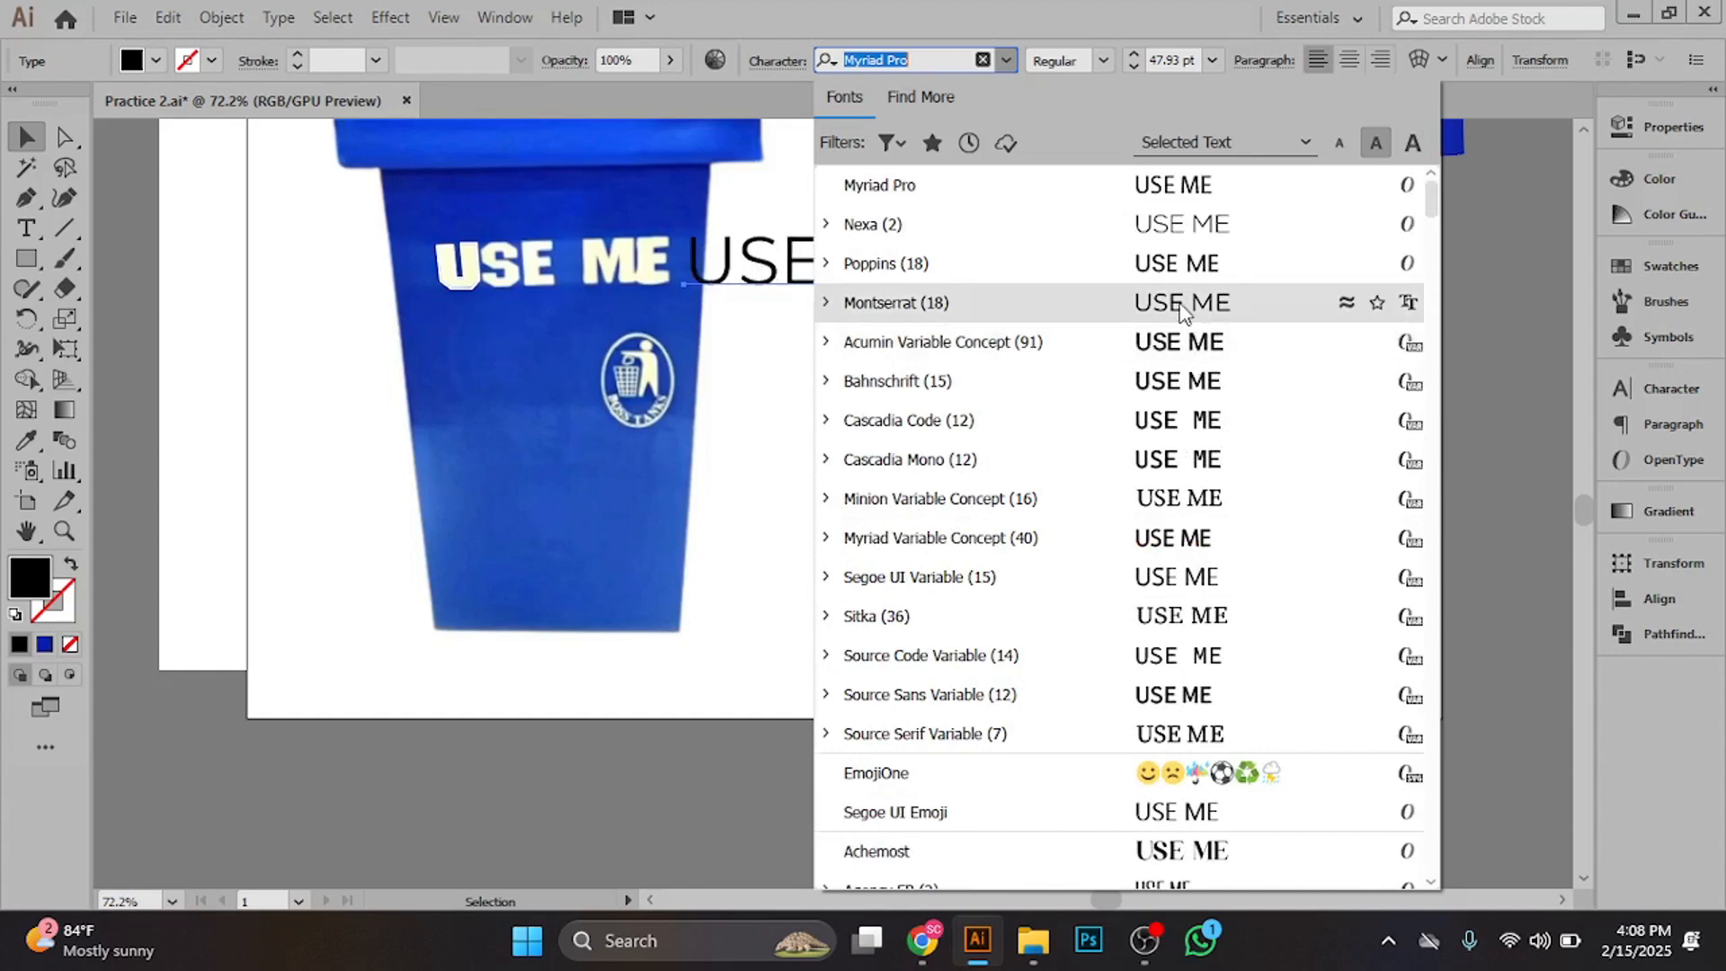
- Preview successive fonts on the USE ME text from the start of the list through Eras Demi ITC, comparing each with the photo's lettering
scroll(1172, 583, down, 2)
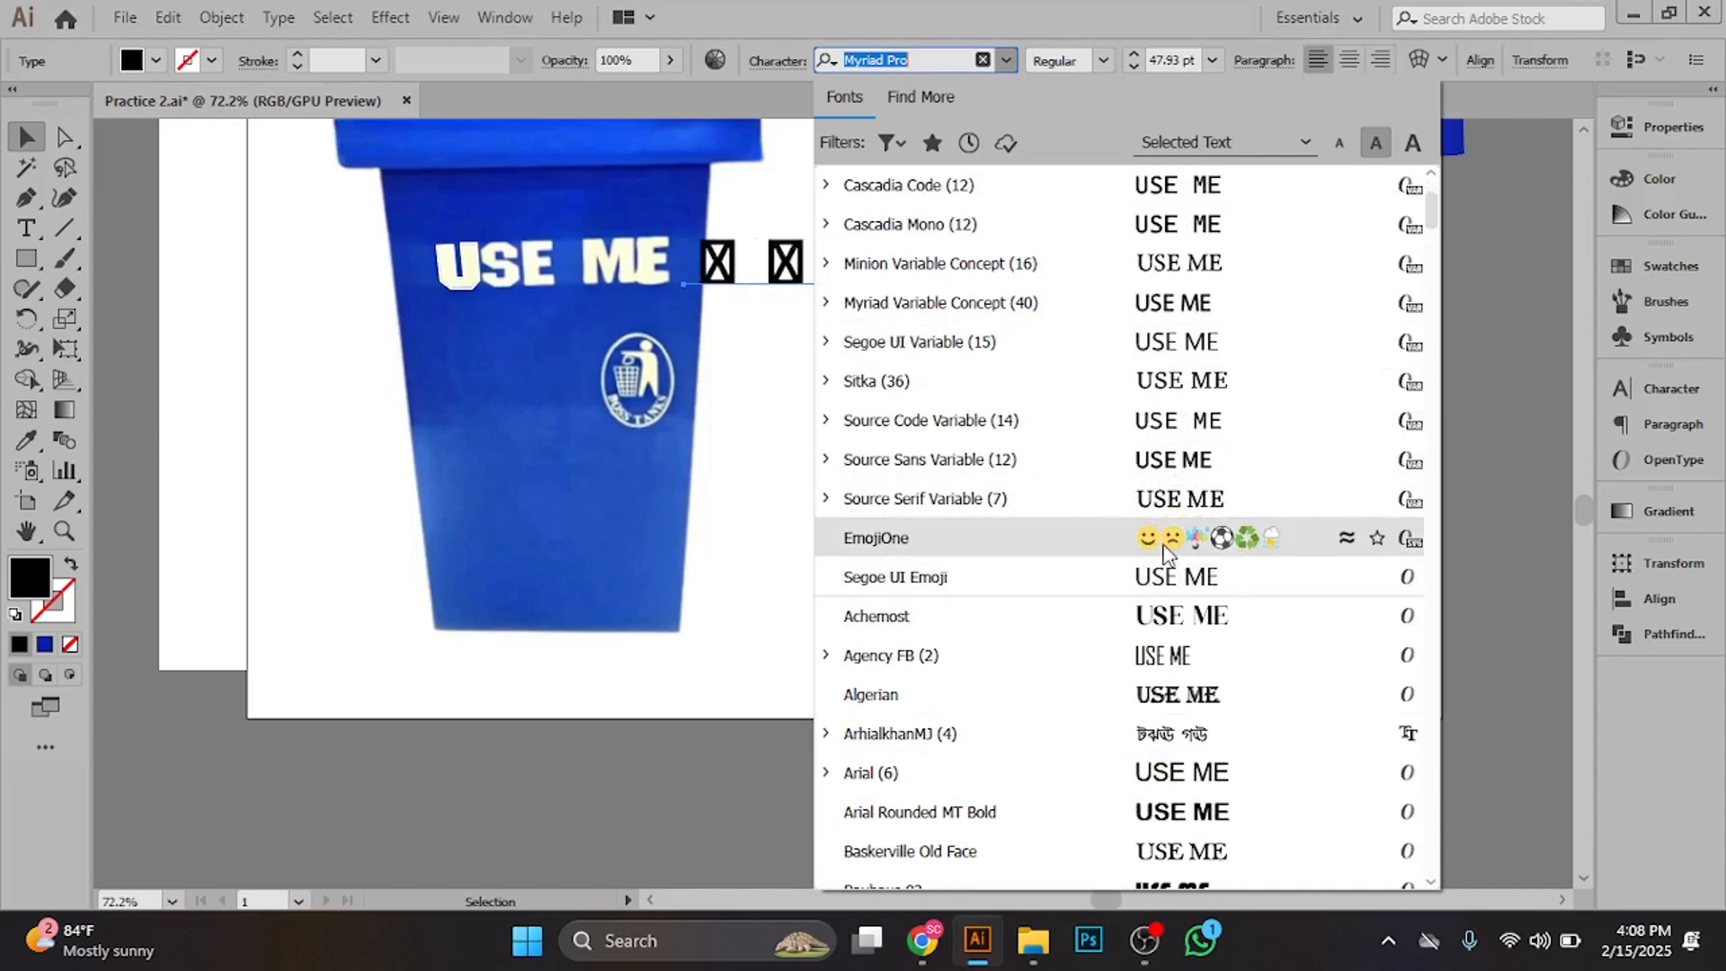
key(Down)
key(Down)
key(Down)
key(Down)
key(Down)
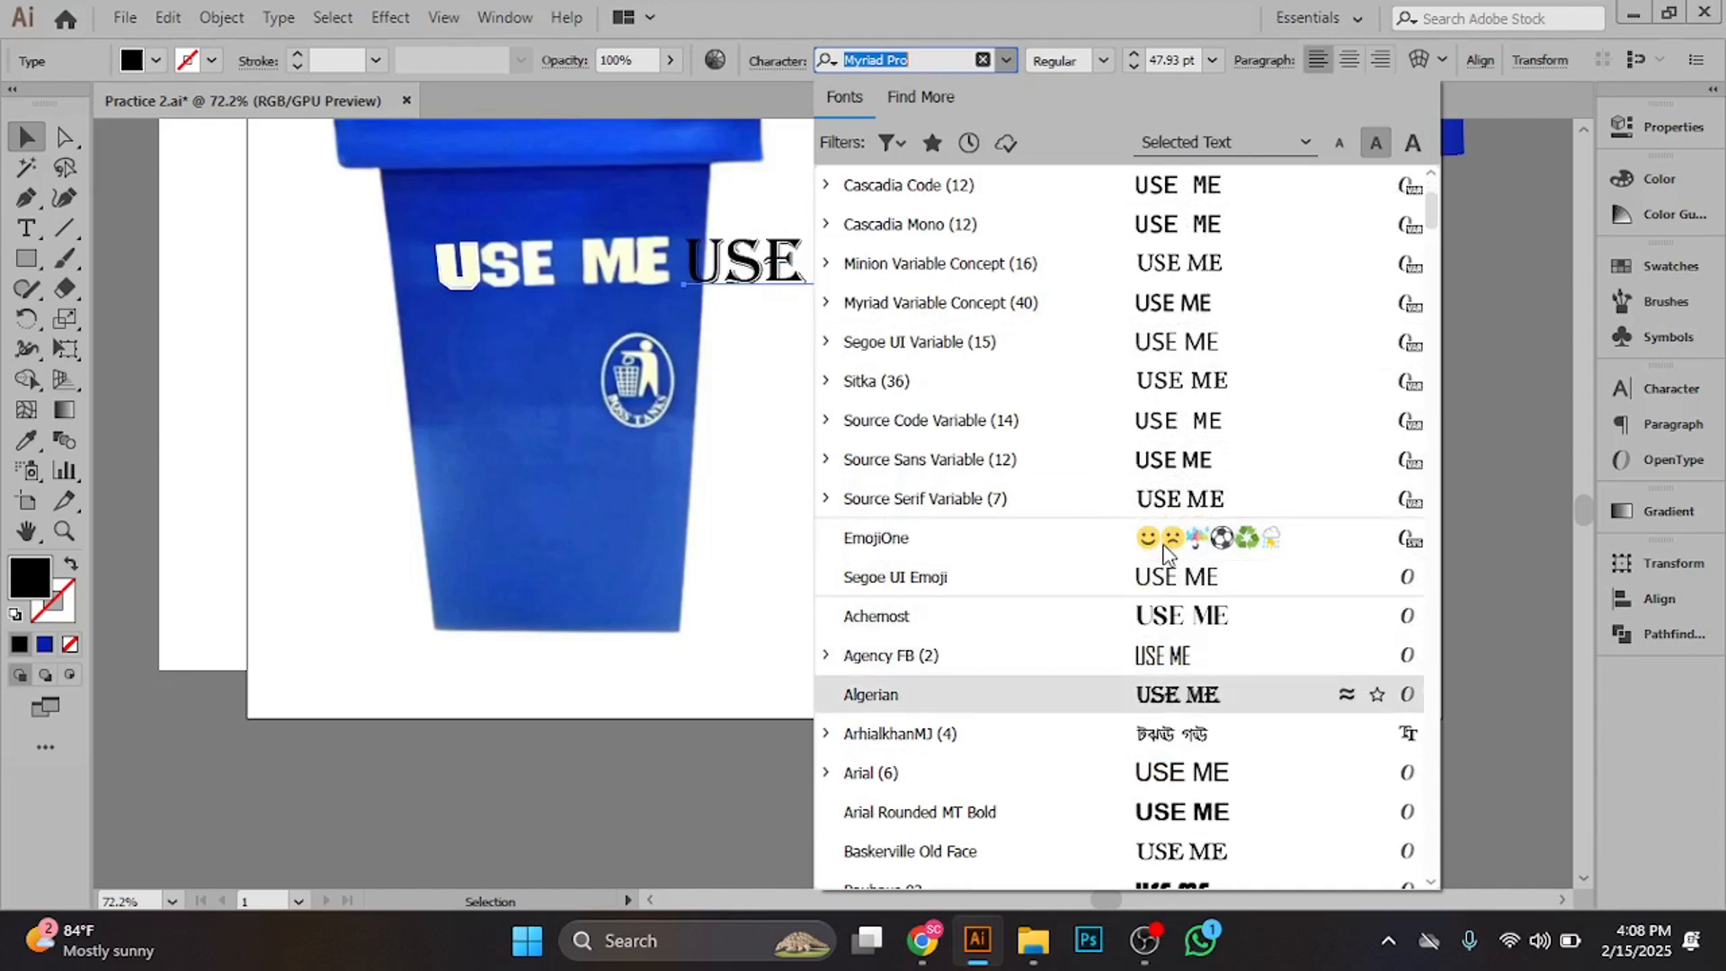
key(Down)
key(Down)
key(Down)
key(Down)
key(Down)
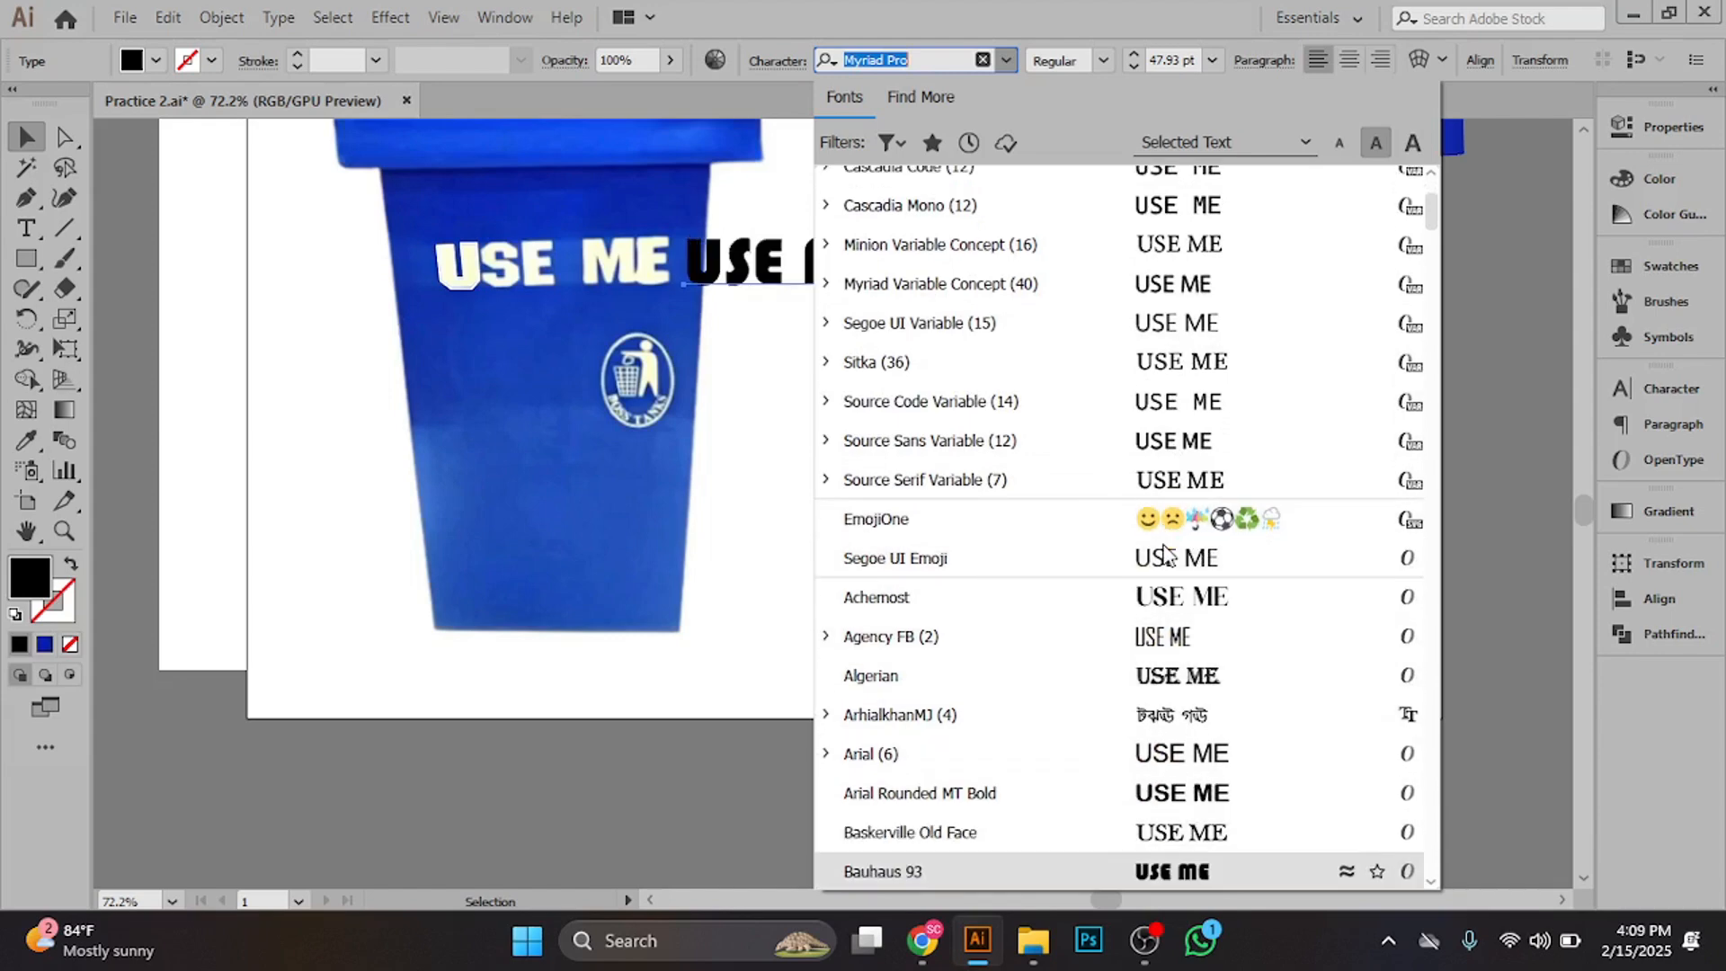
key(Down)
scroll(1165, 551, down, 2)
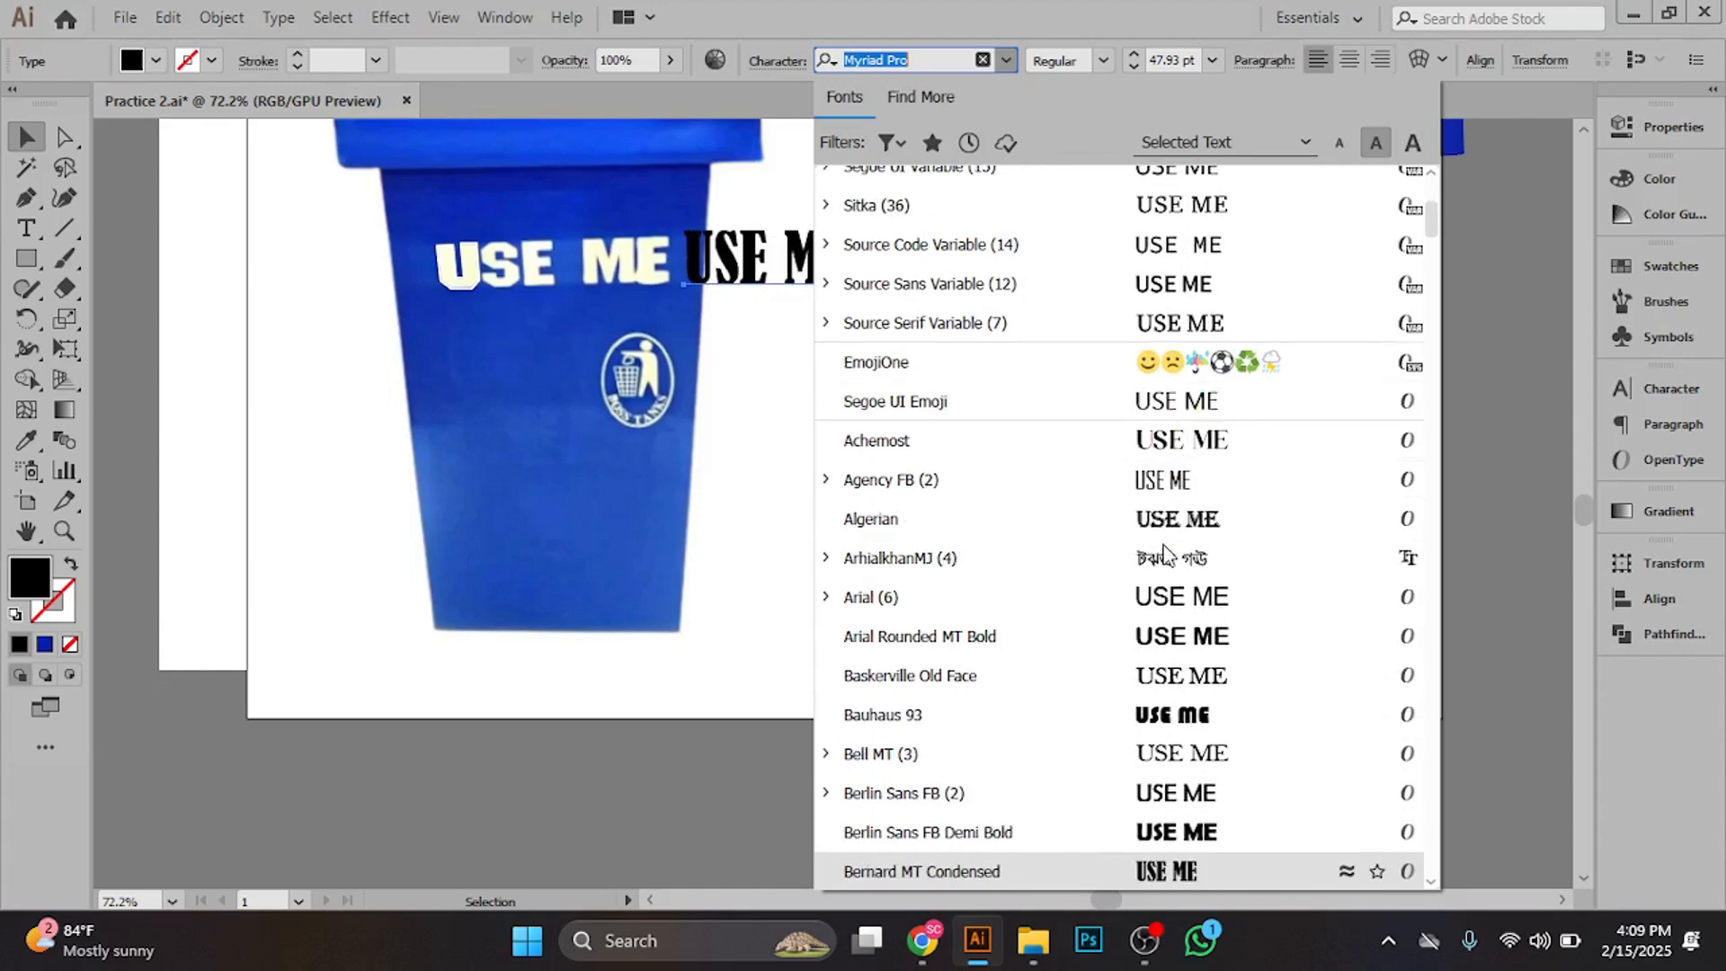
scroll(1166, 550, down, 4)
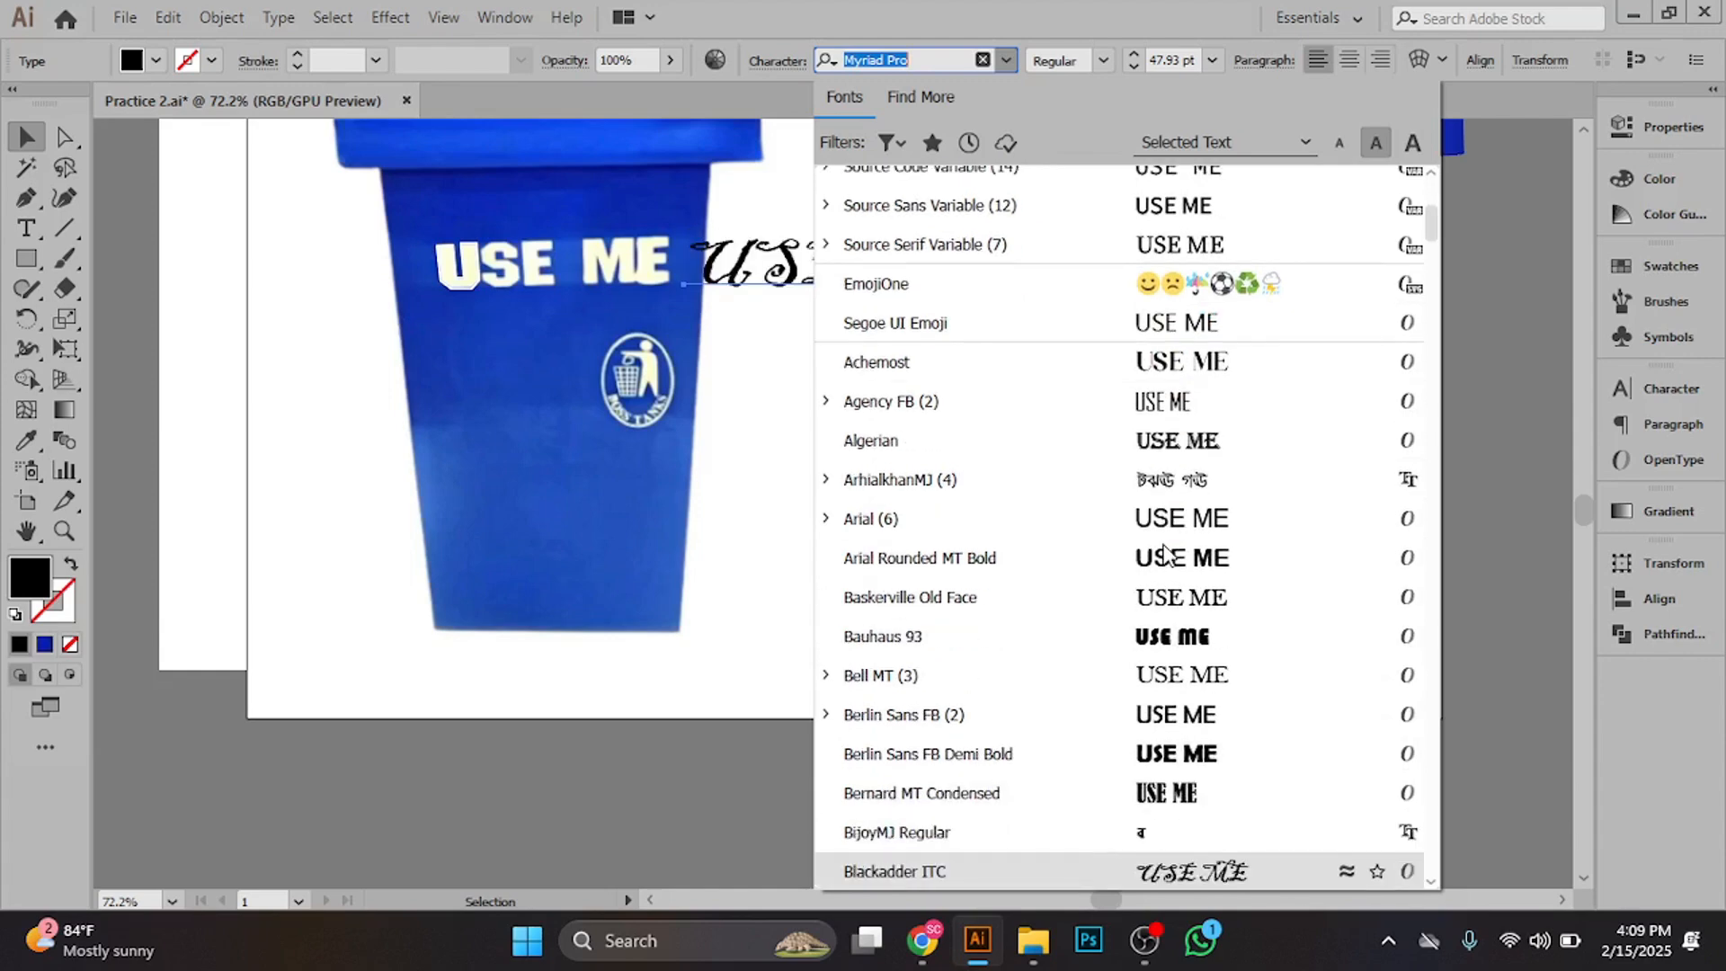
scroll(1165, 550, down, 4)
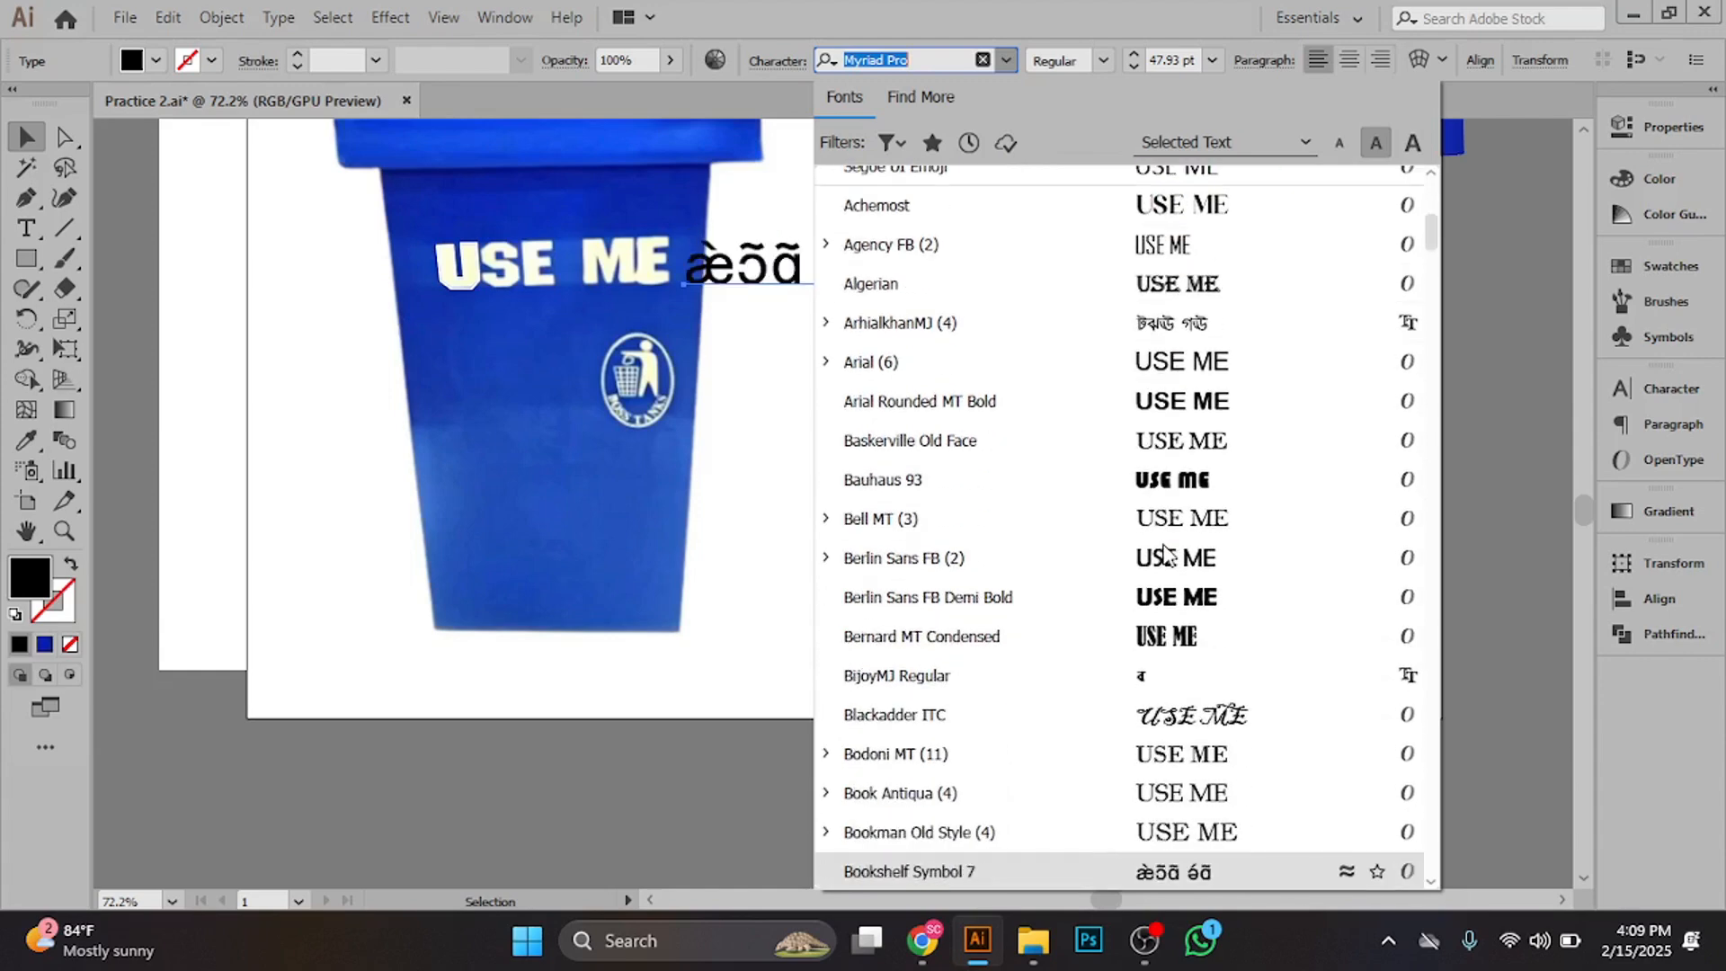
scroll(1166, 554, down, 5)
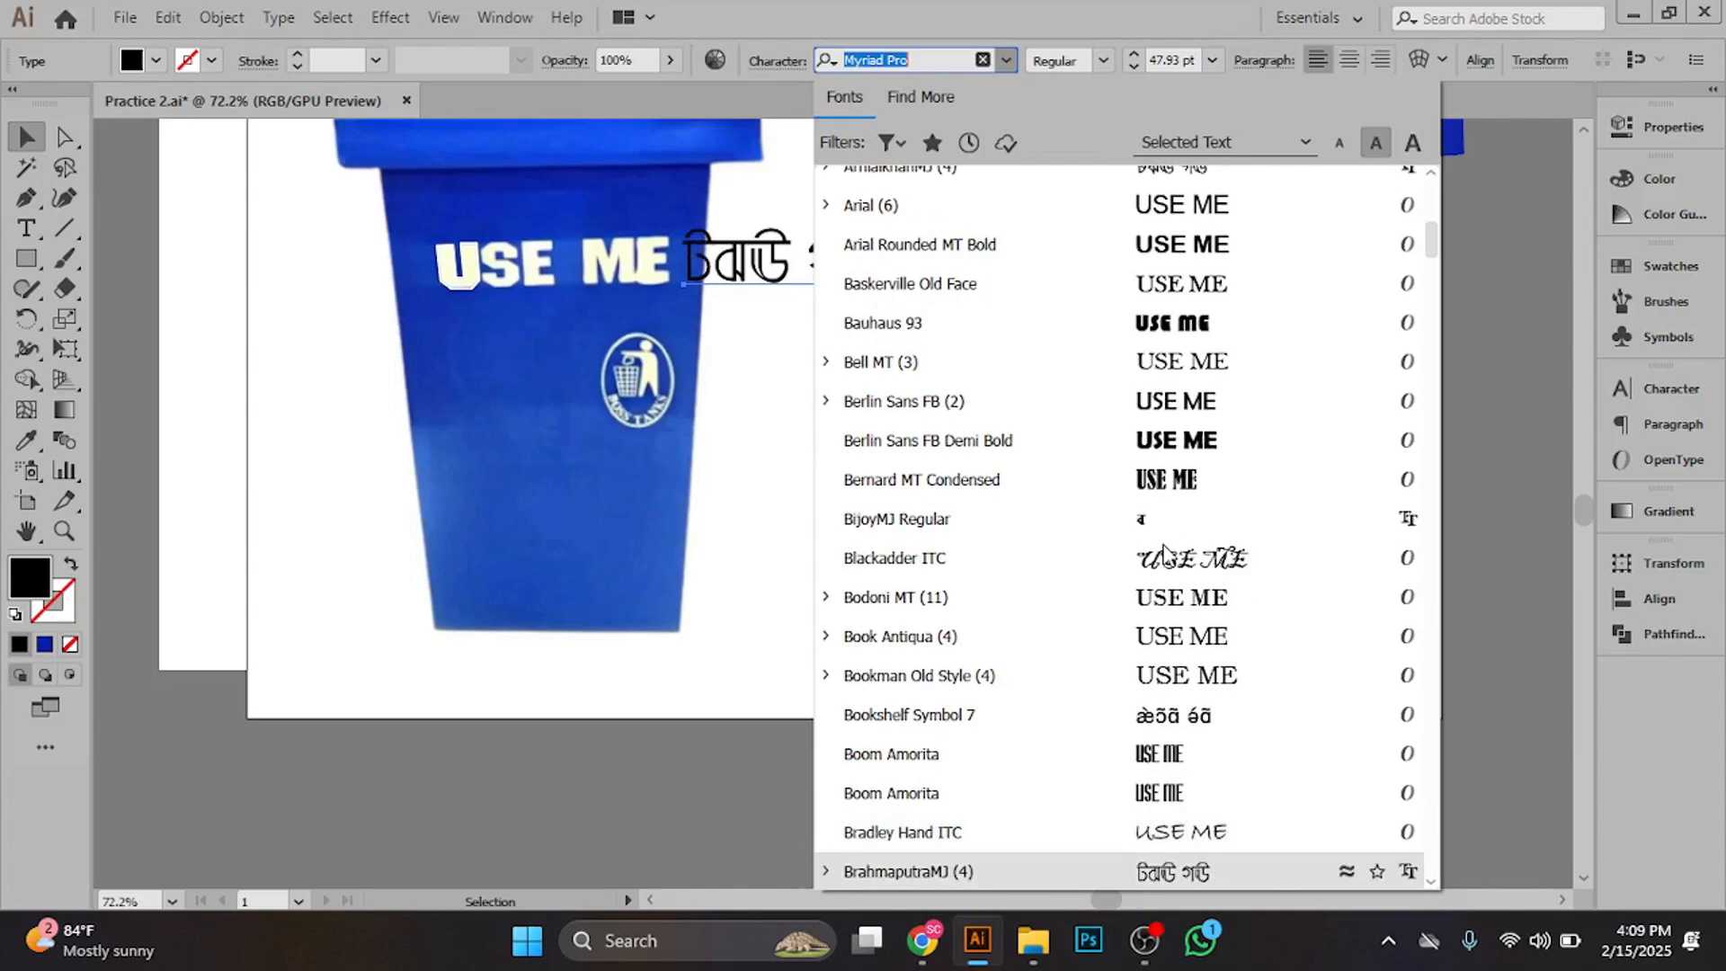
scroll(1166, 550, down, 4)
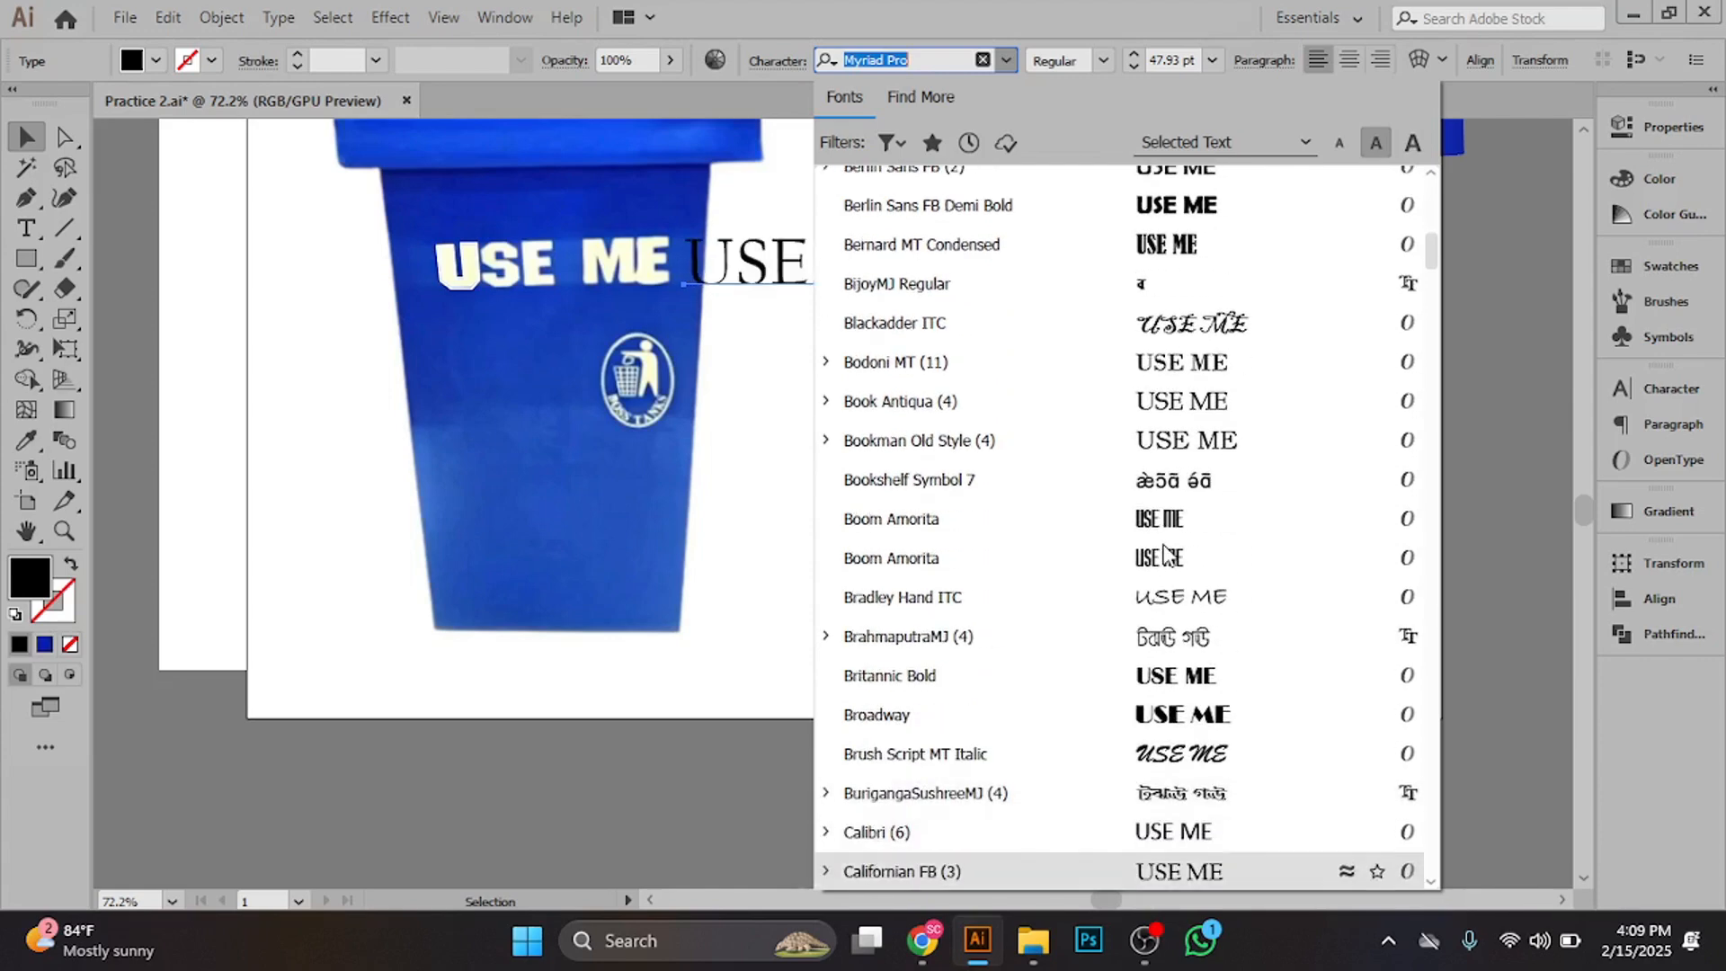
scroll(1166, 551, down, 2)
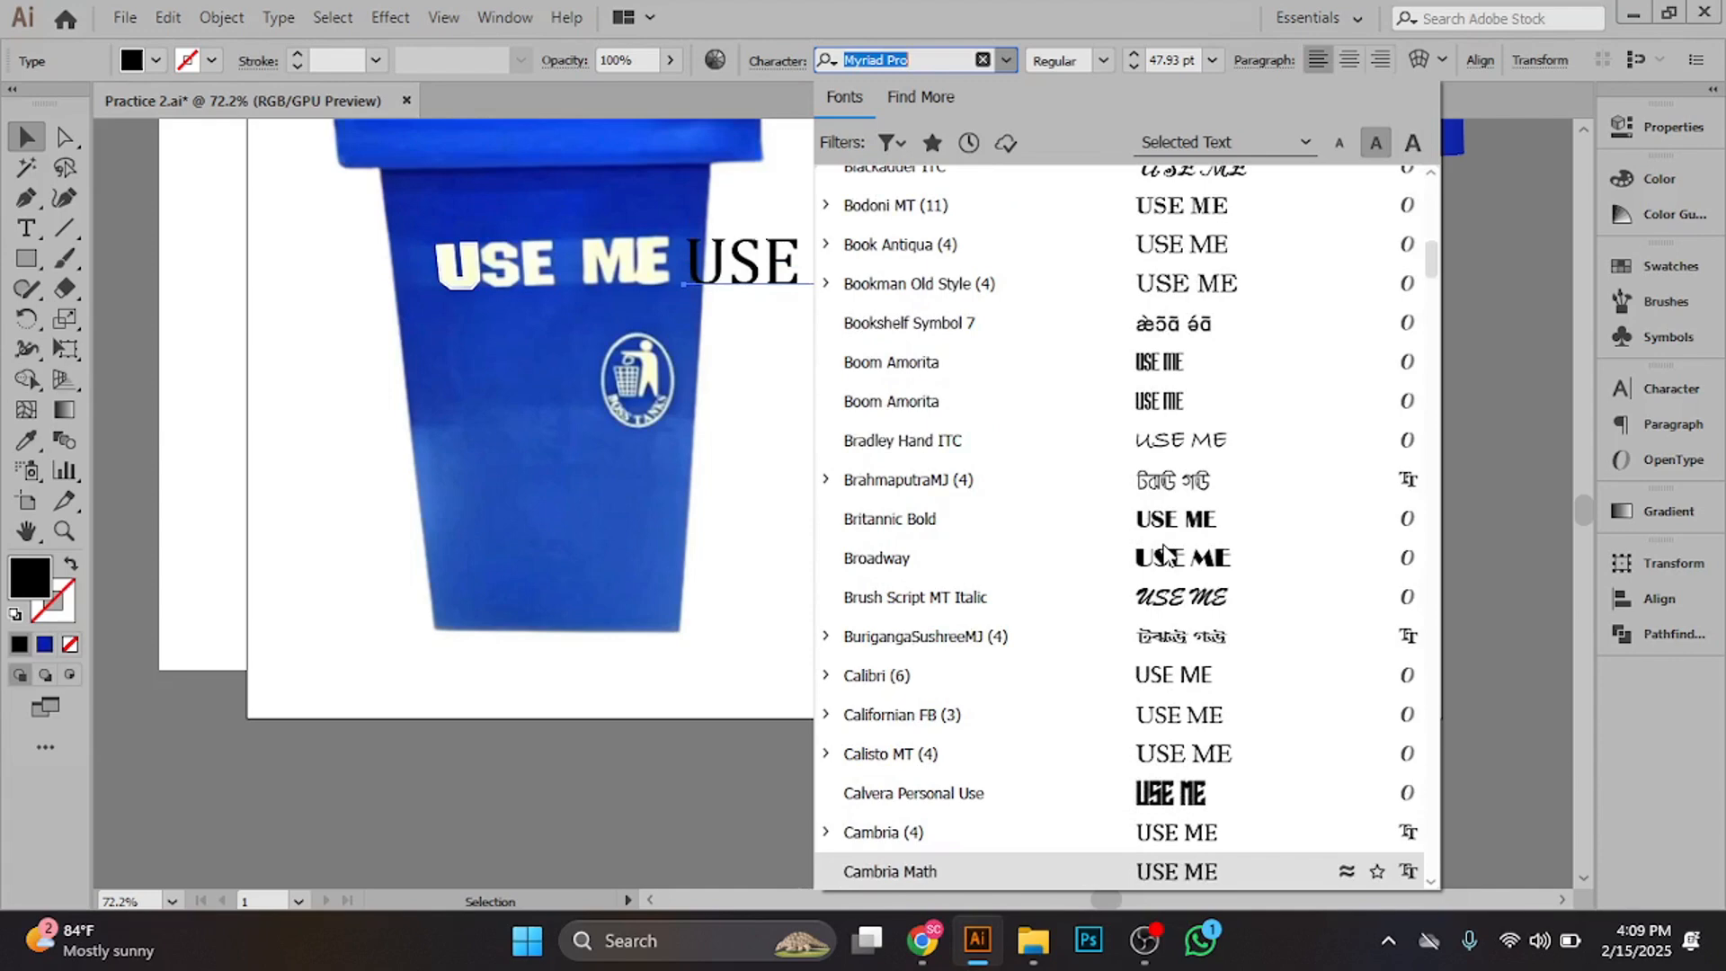
scroll(1167, 554, down, 6)
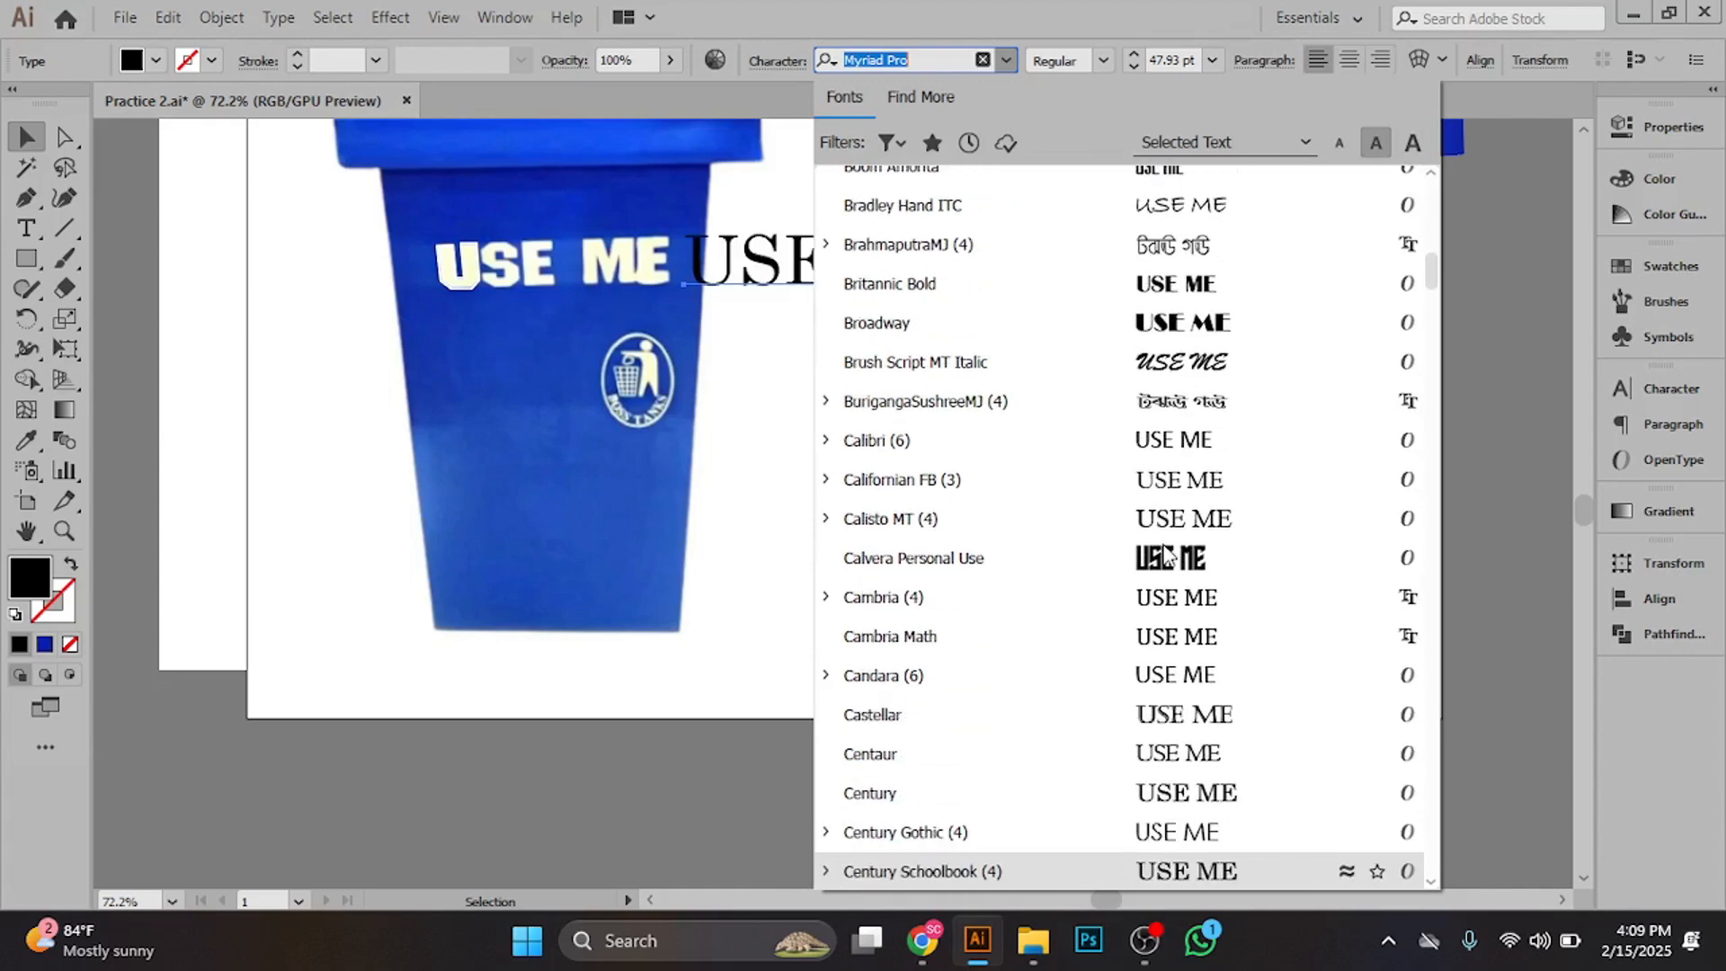
scroll(1165, 553, down, 4)
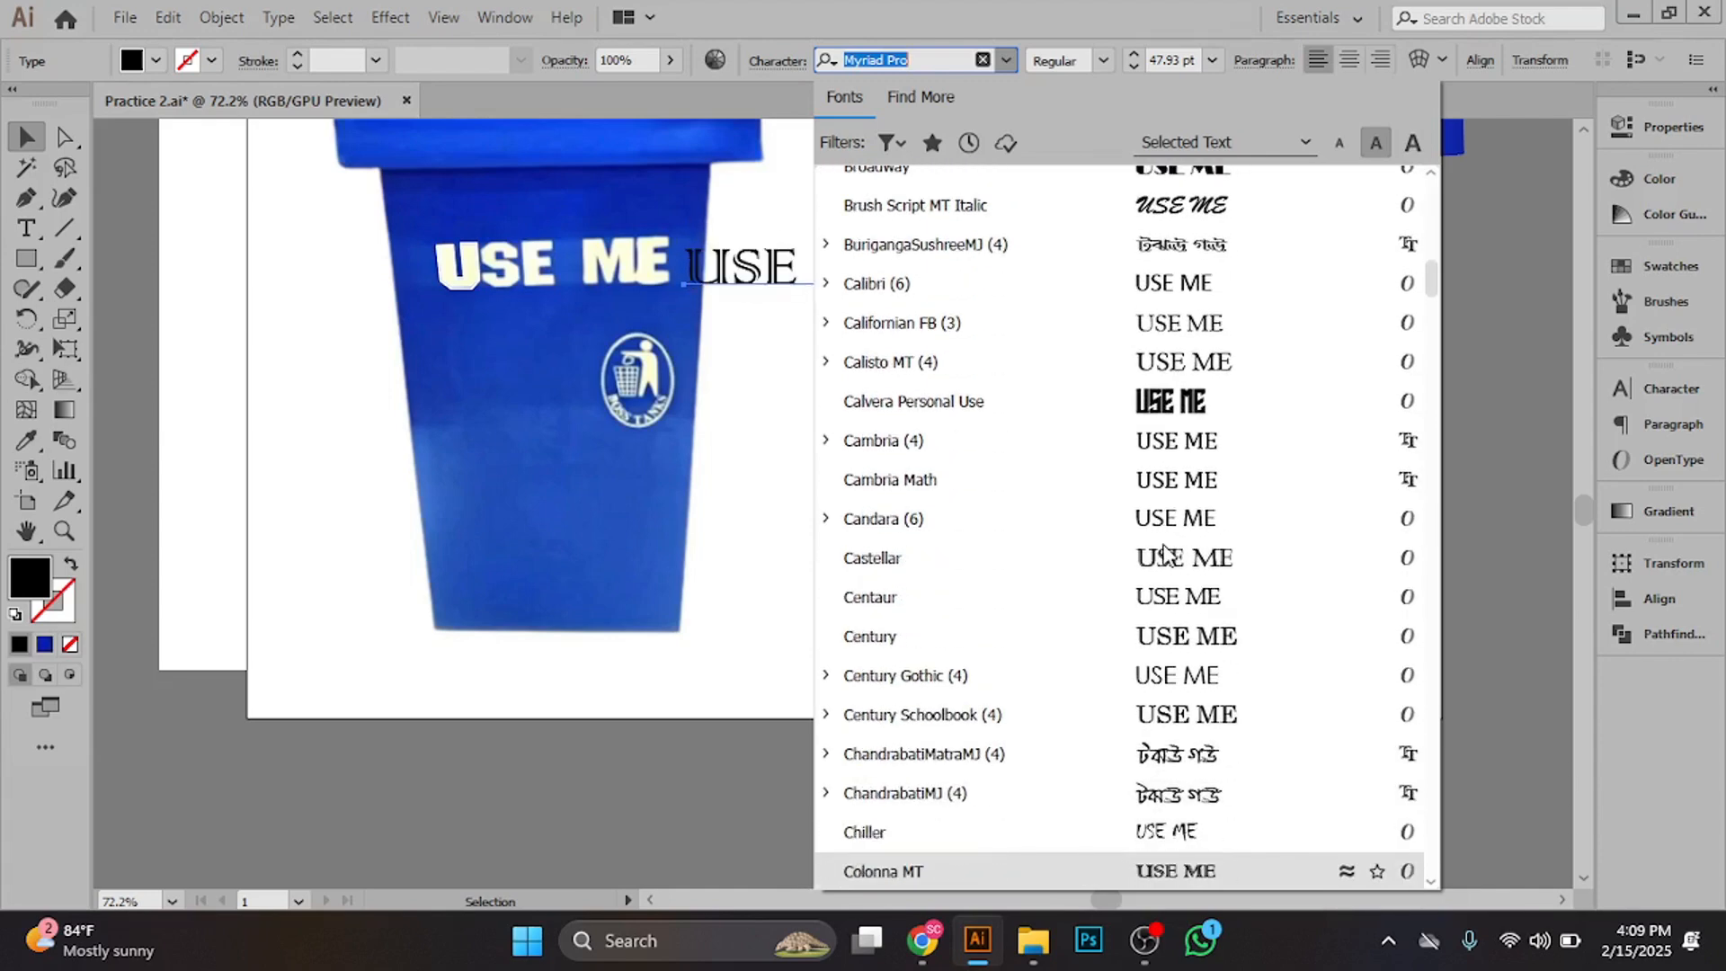
scroll(1166, 553, down, 1)
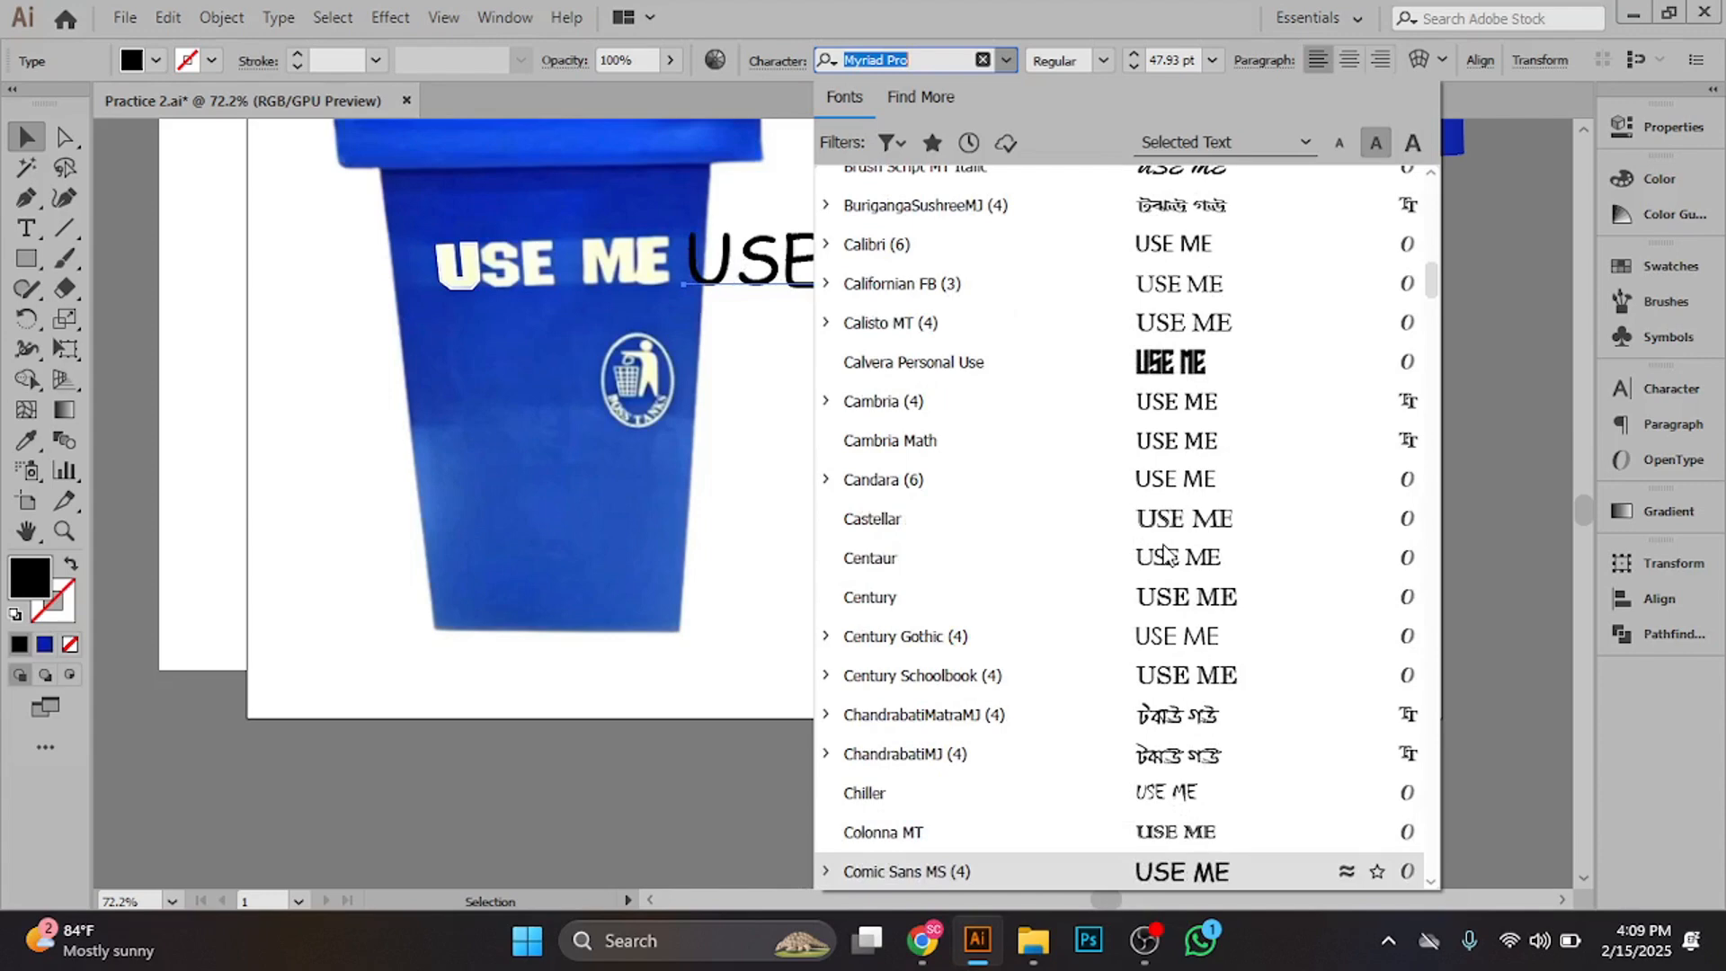
scroll(1166, 553, down, 1)
scroll(1167, 554, down, 5)
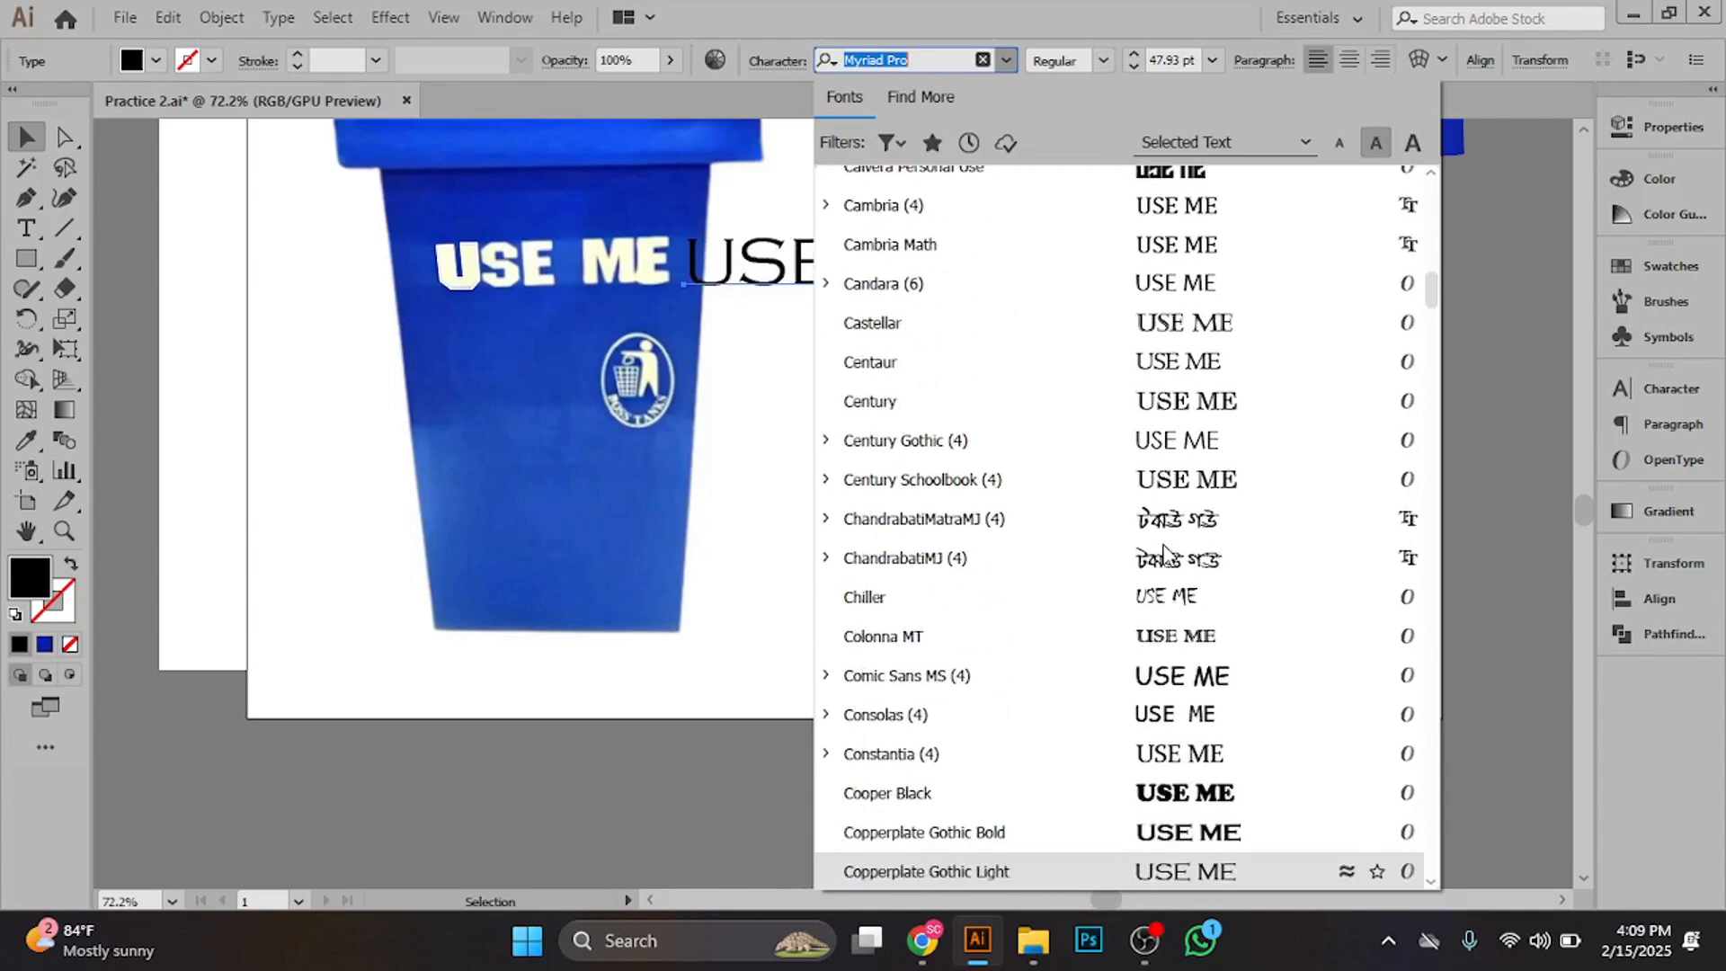
scroll(1166, 554, down, 6)
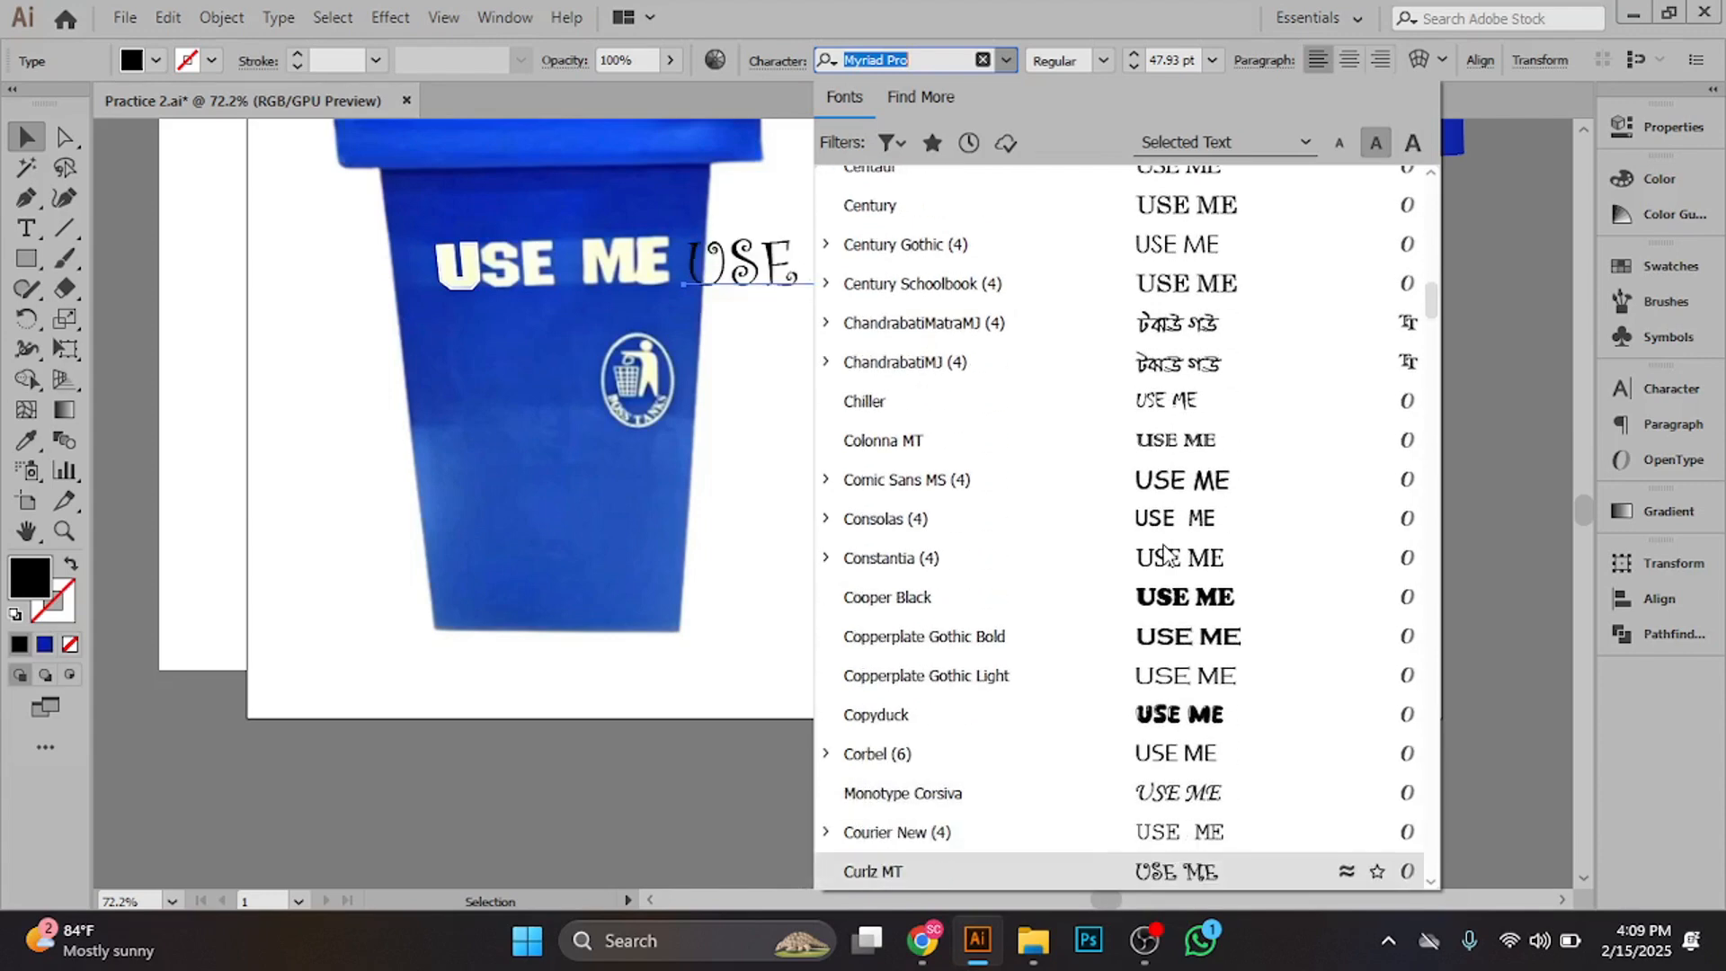
scroll(1165, 553, down, 7)
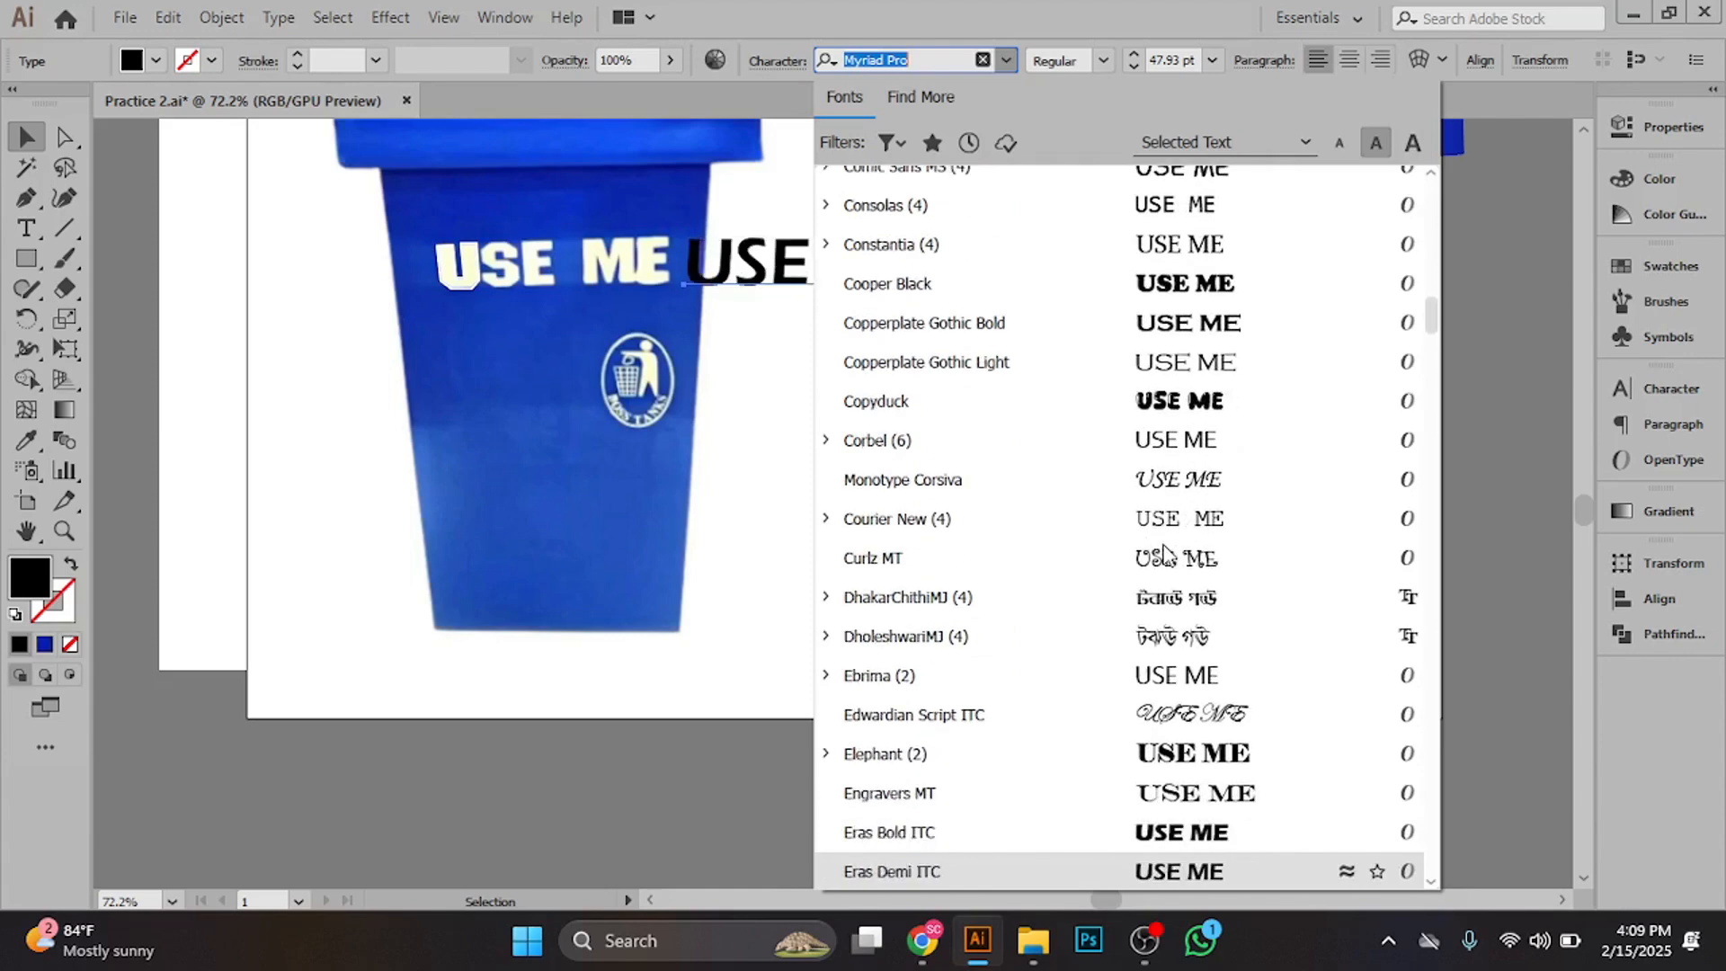
- Preview the fonts following Eras Demi ITC on the USE ME text, comparing Franklin Gothic Demi and Demi Cond with the photo's lettering
scroll(1165, 553, down, 6)
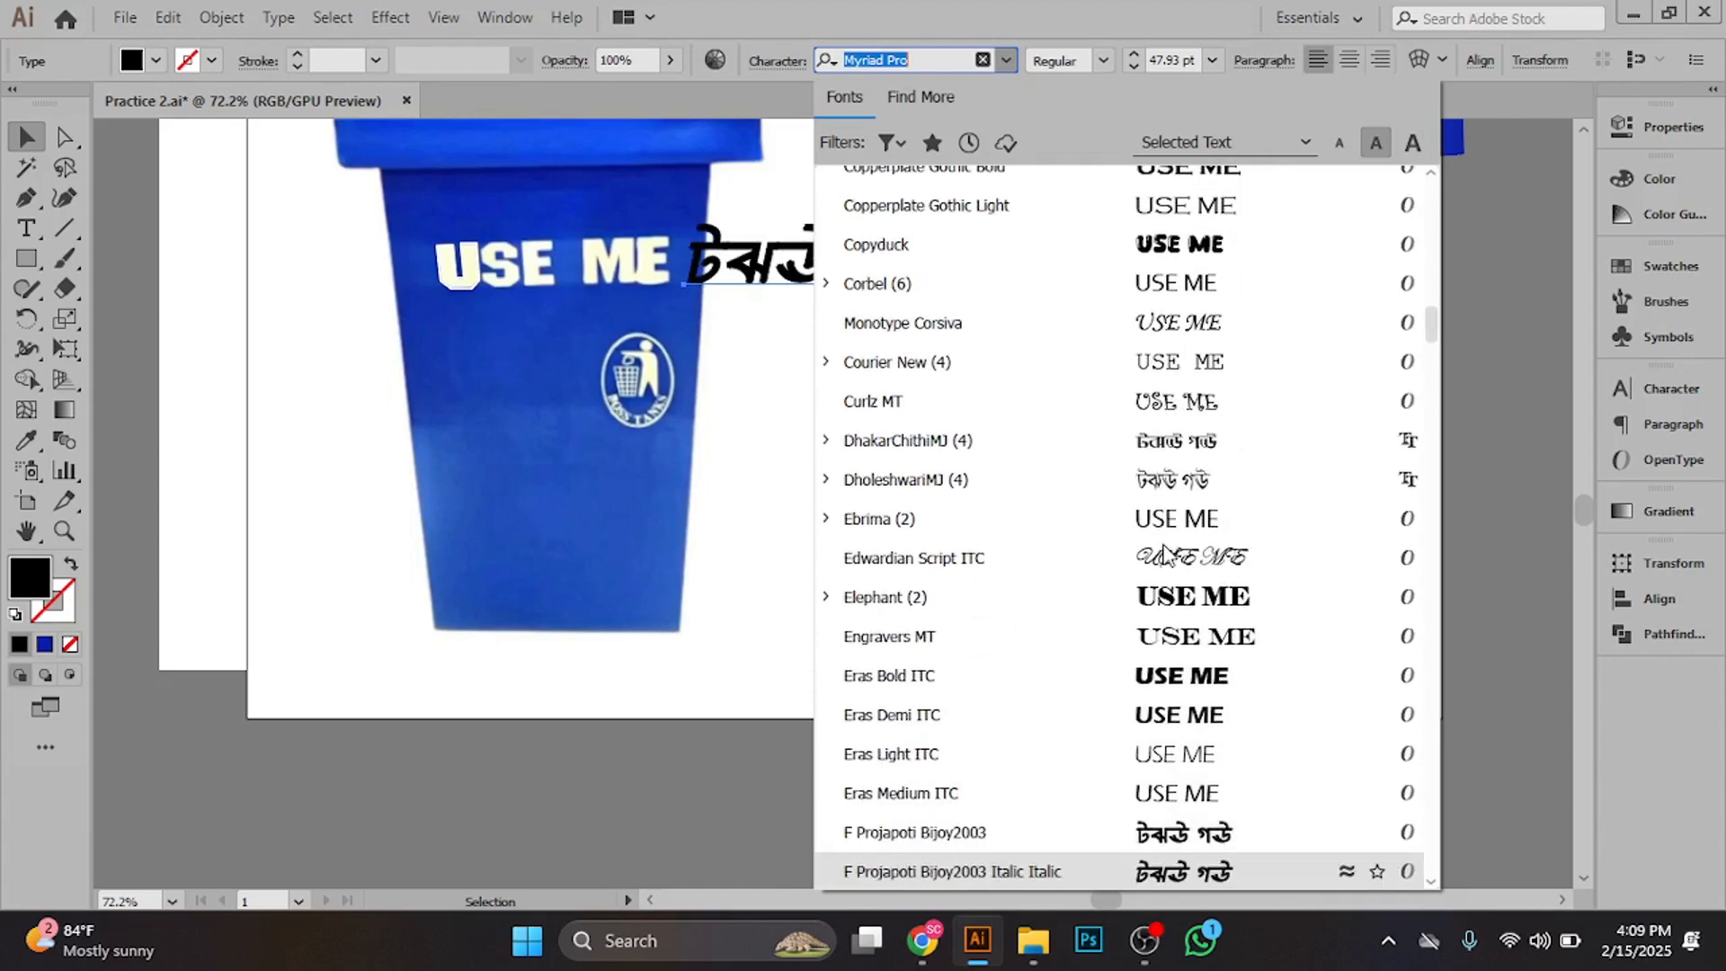
scroll(1165, 553, down, 8)
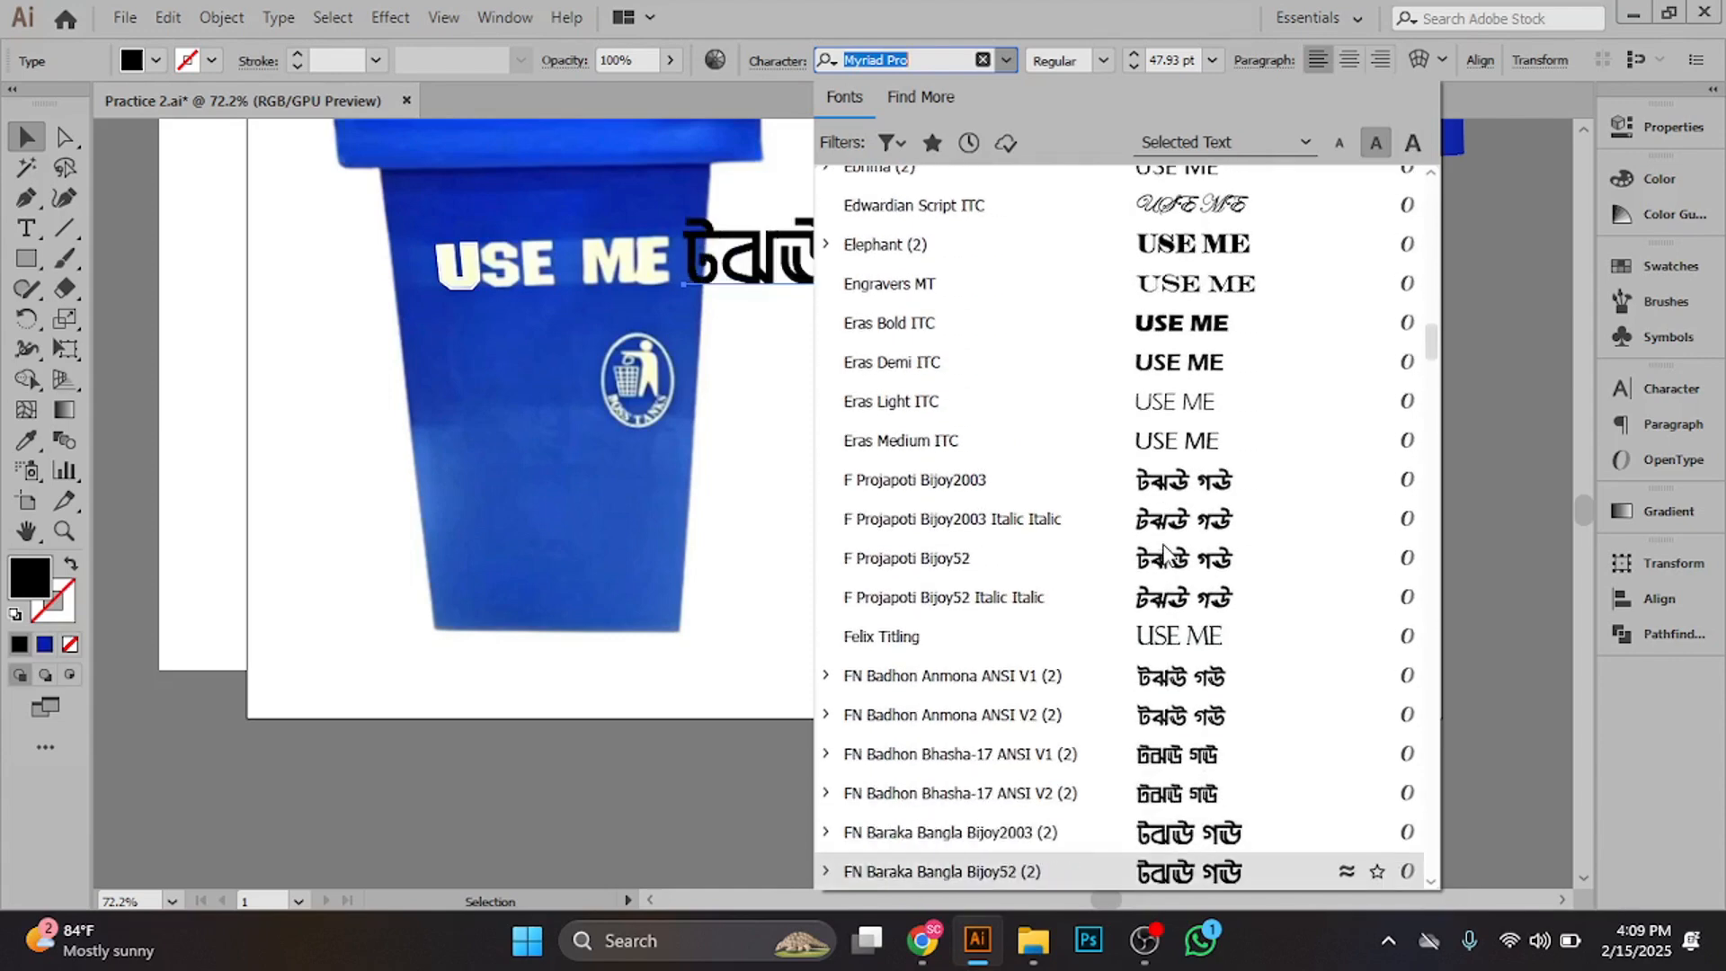
scroll(1166, 553, down, 9)
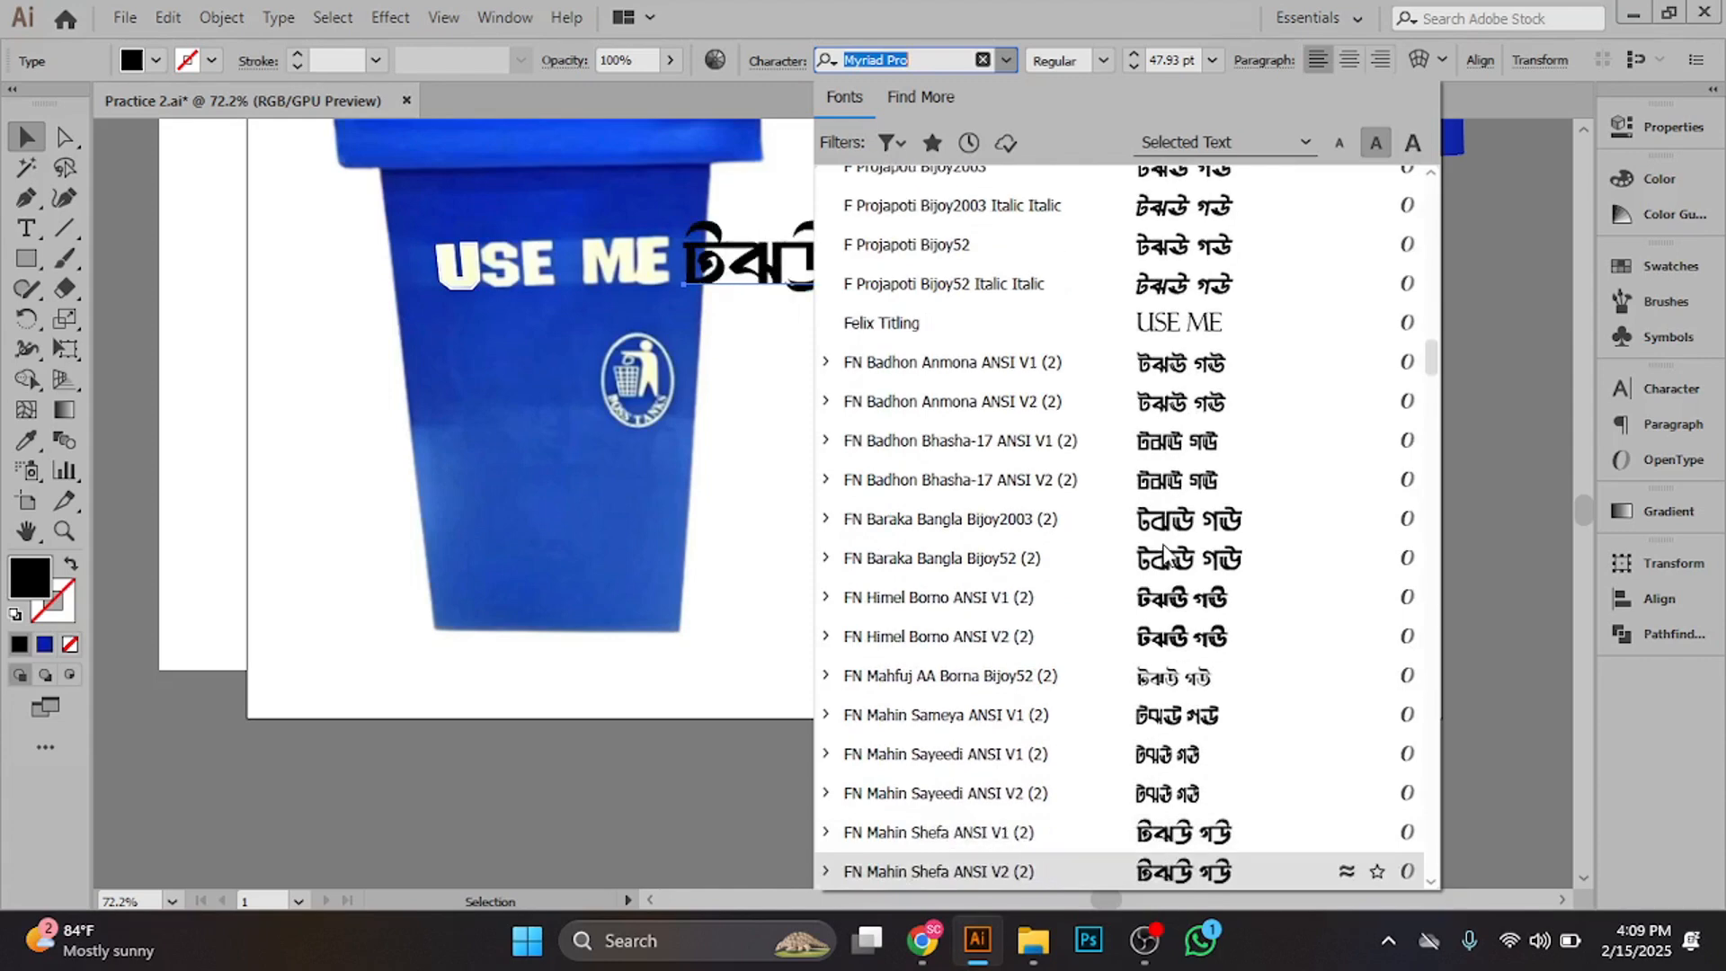
scroll(1165, 553, down, 10)
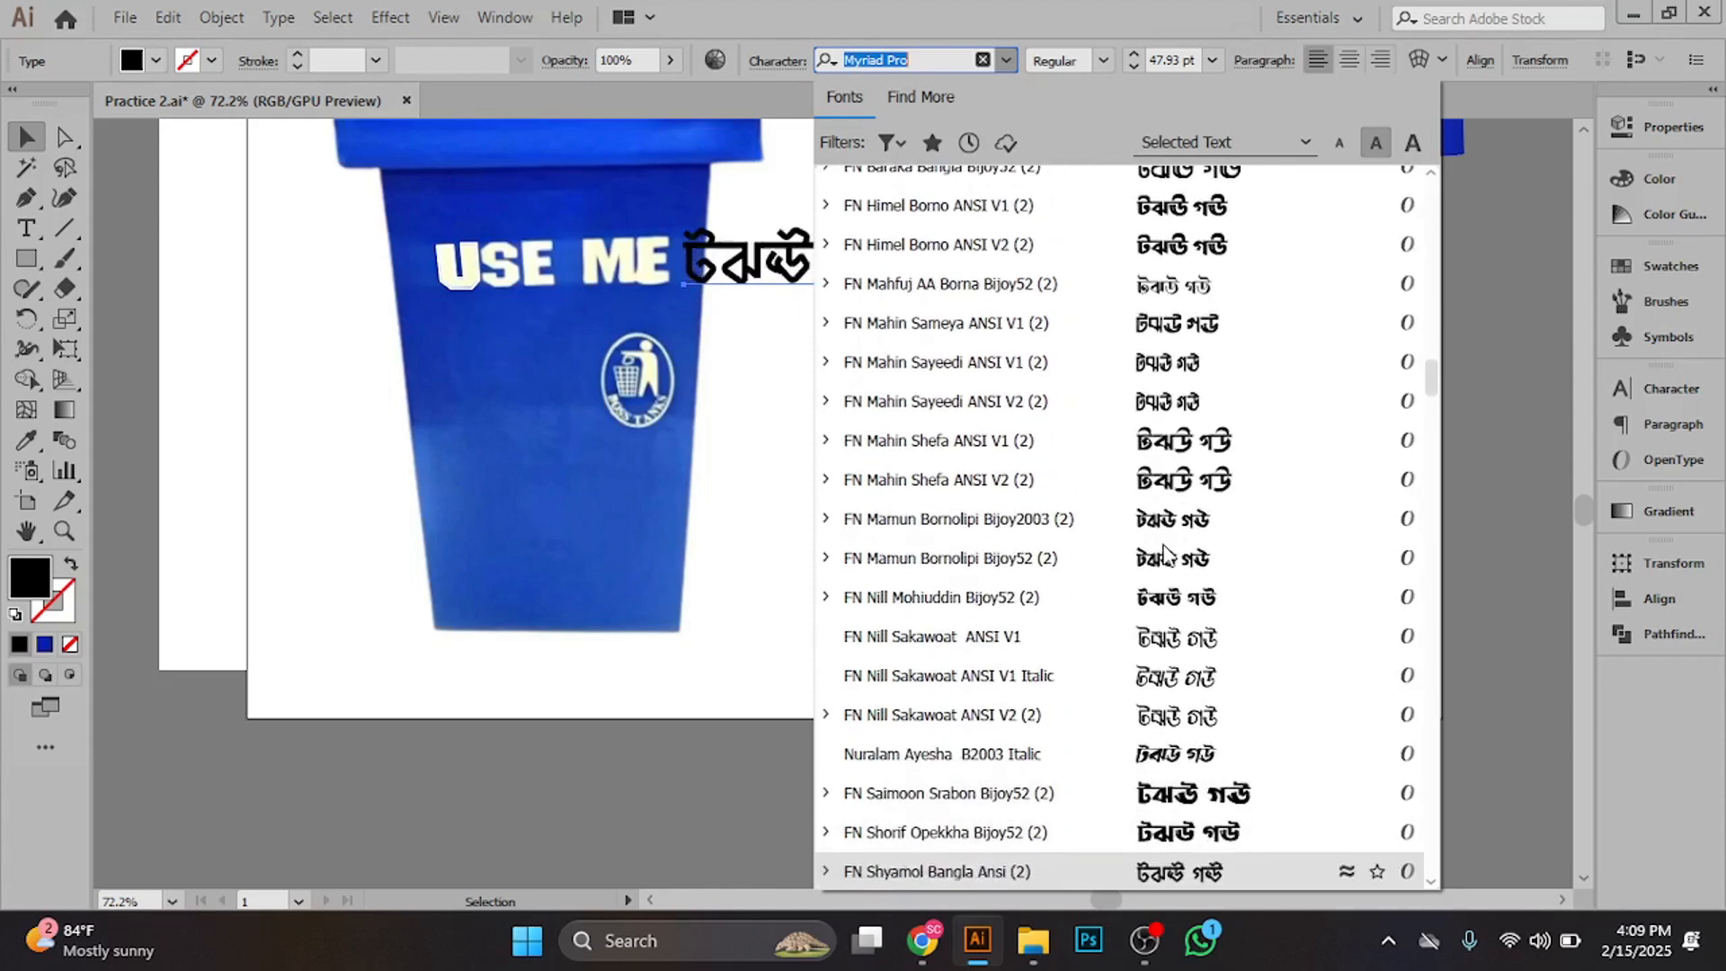
scroll(1165, 553, down, 6)
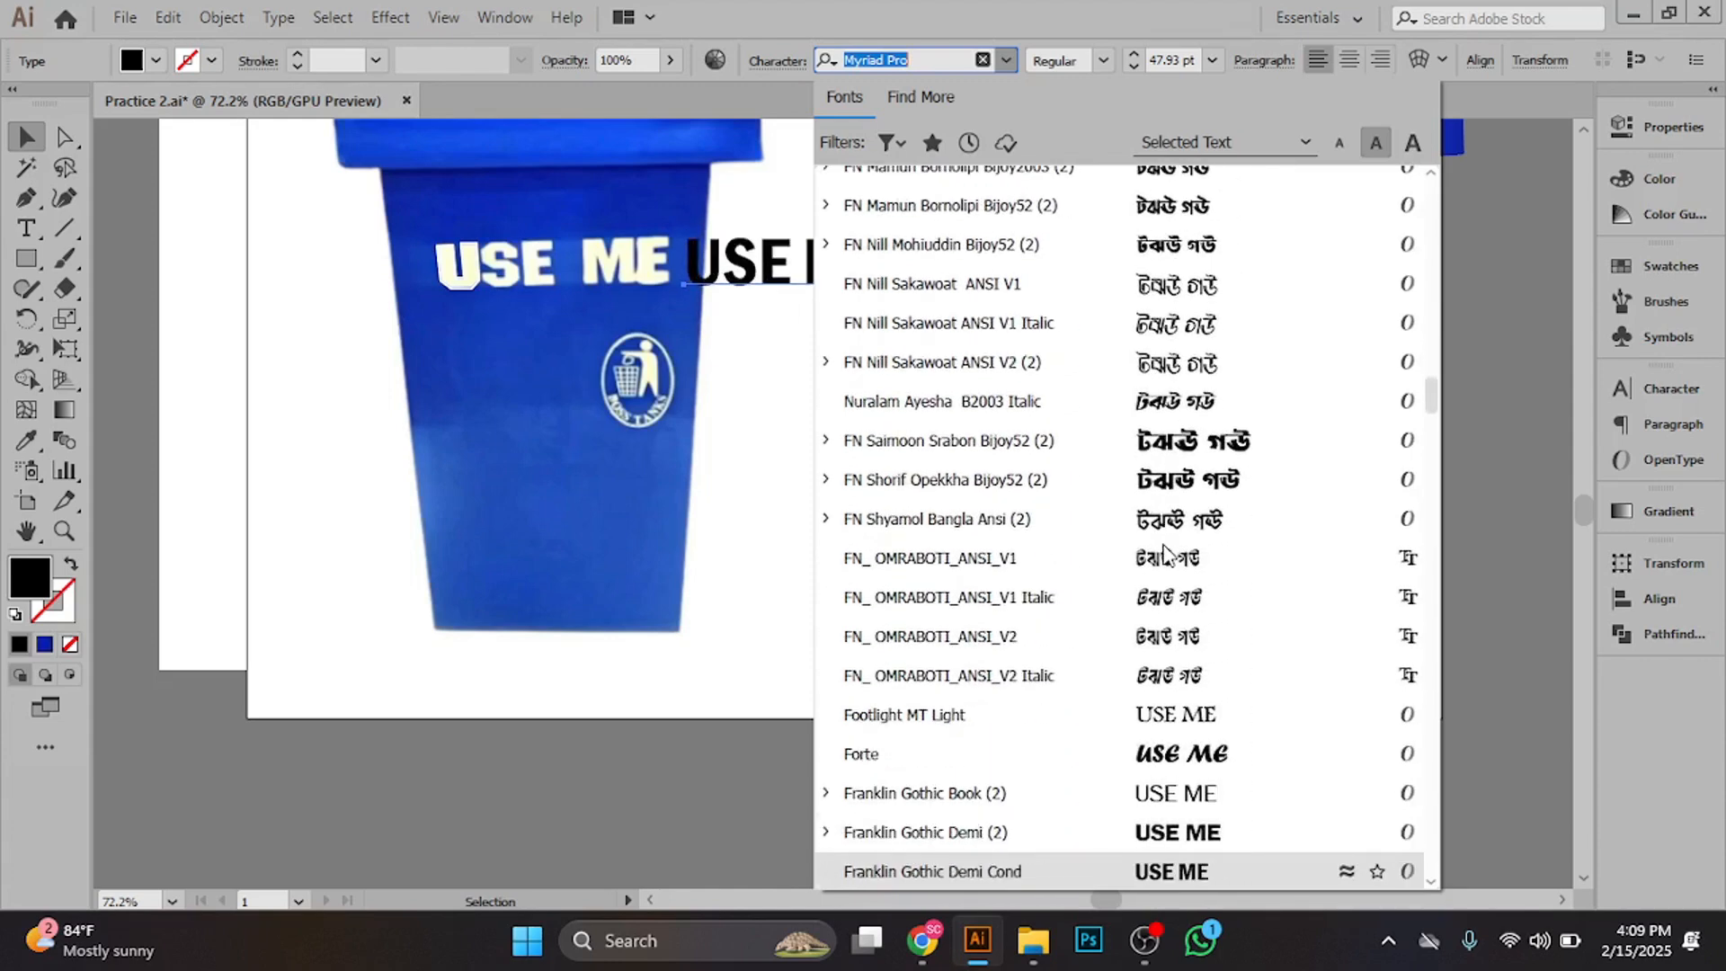
key(Up)
key(Down)
key(Down)
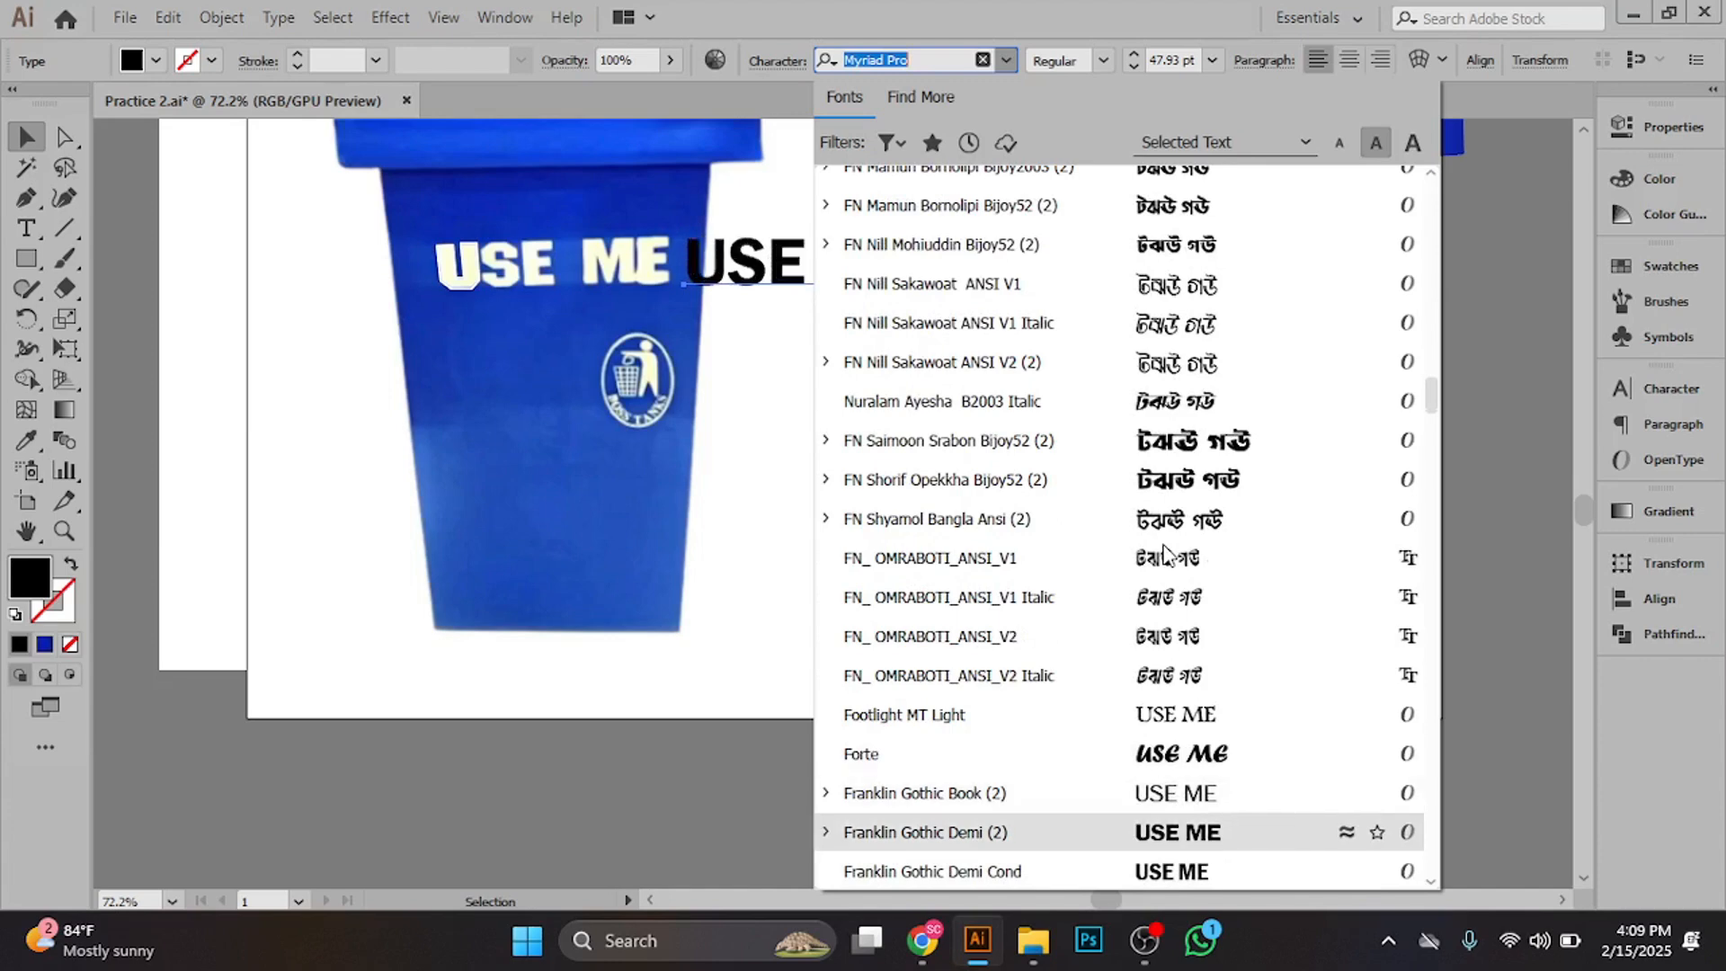
key(Down)
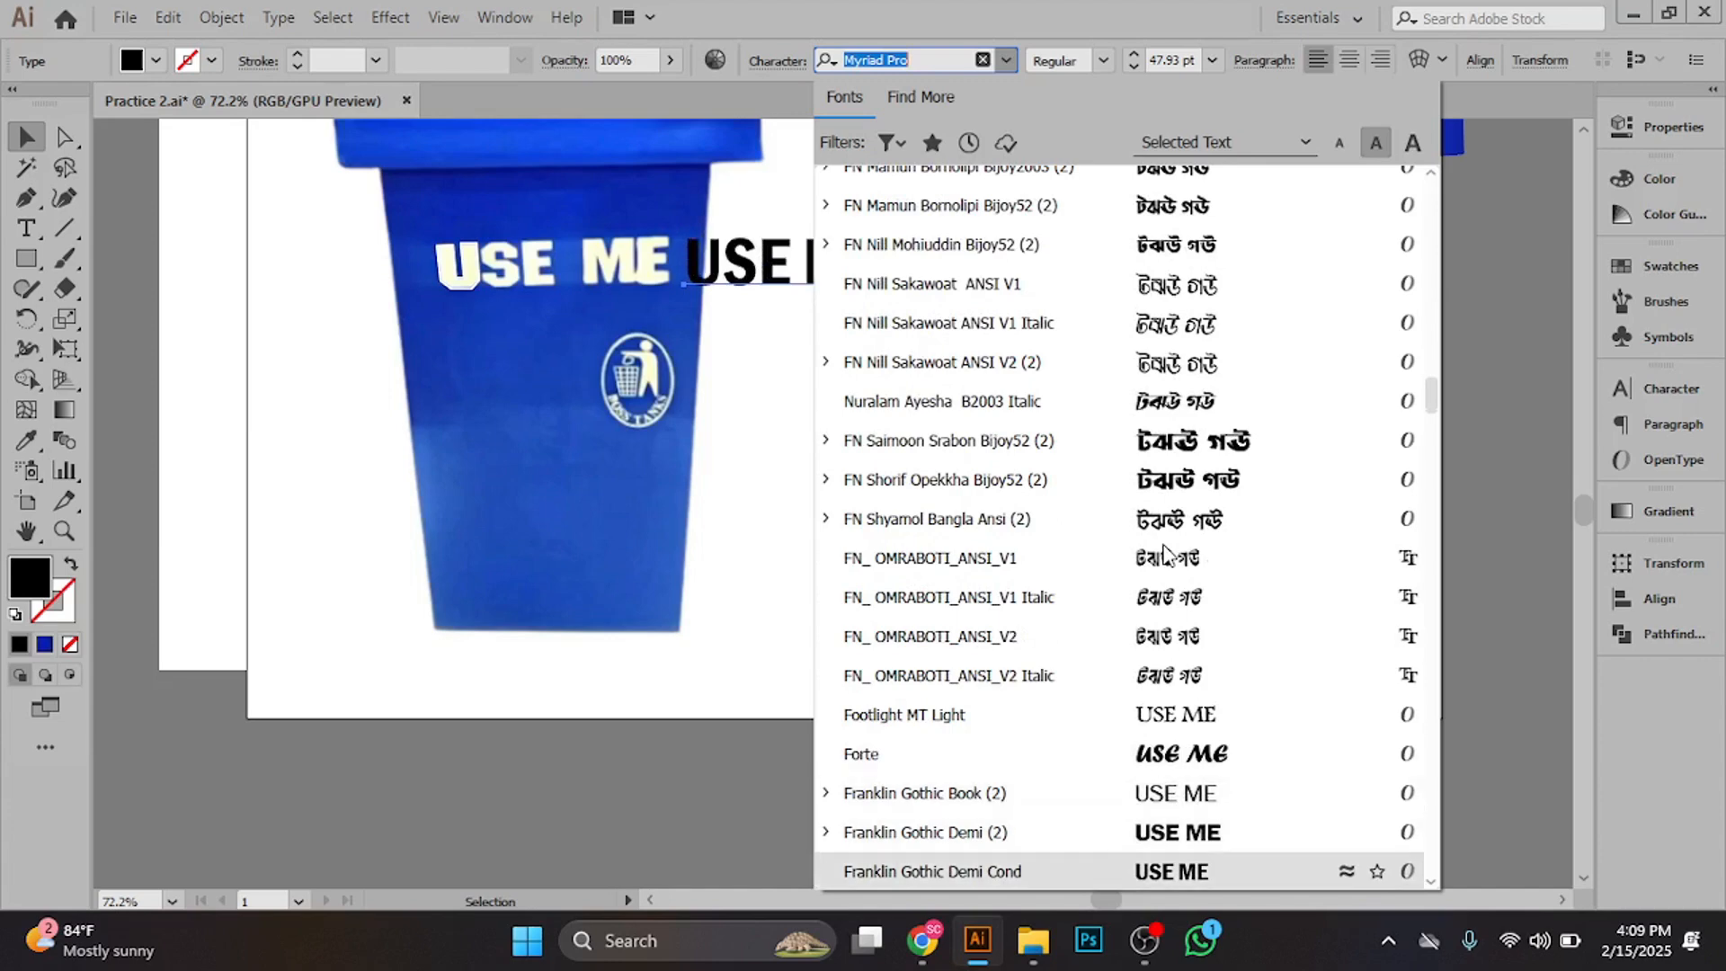
- Preview the fonts from Franklin Gothic Heavy through Harrington on the USE ME text, looking for condensed bold letters like the photo's
key(Down)
key(Down)
key(Down)
key(Down)
key(Down)
key(Down)
key(Down)
key(Down)
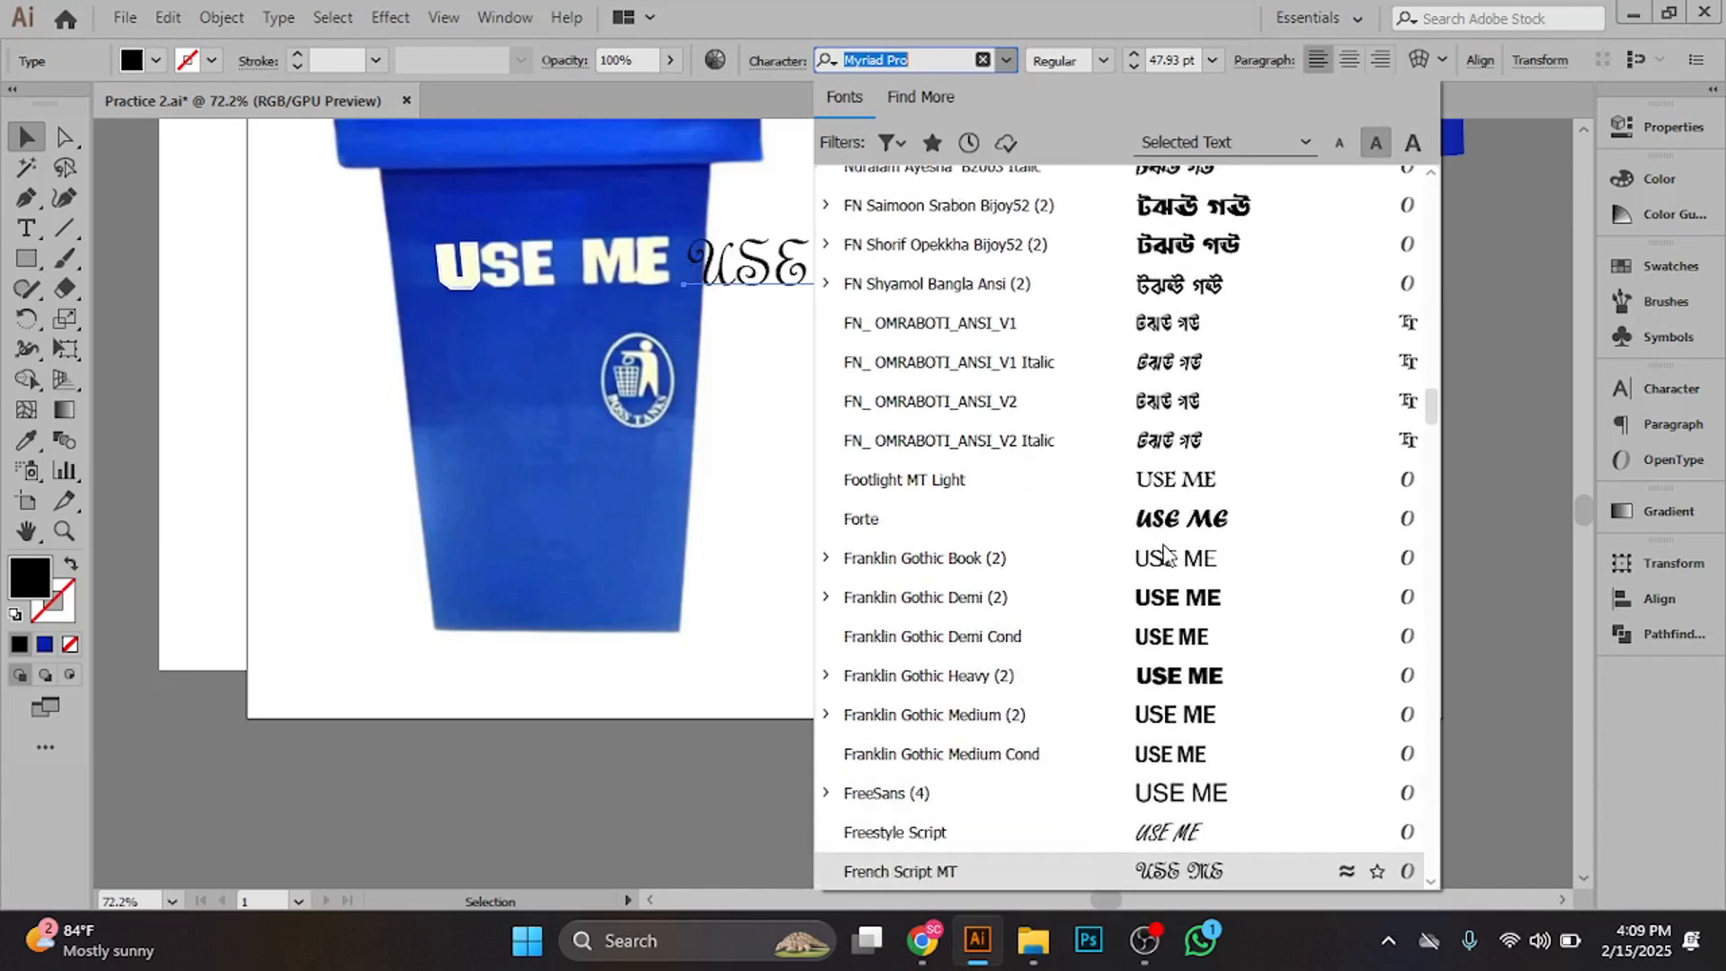
key(Down)
key(Down)
key(Down)
key(Down)
key(Down)
key(Down)
key(Down)
key(Down)
key(Down)
key(Down)
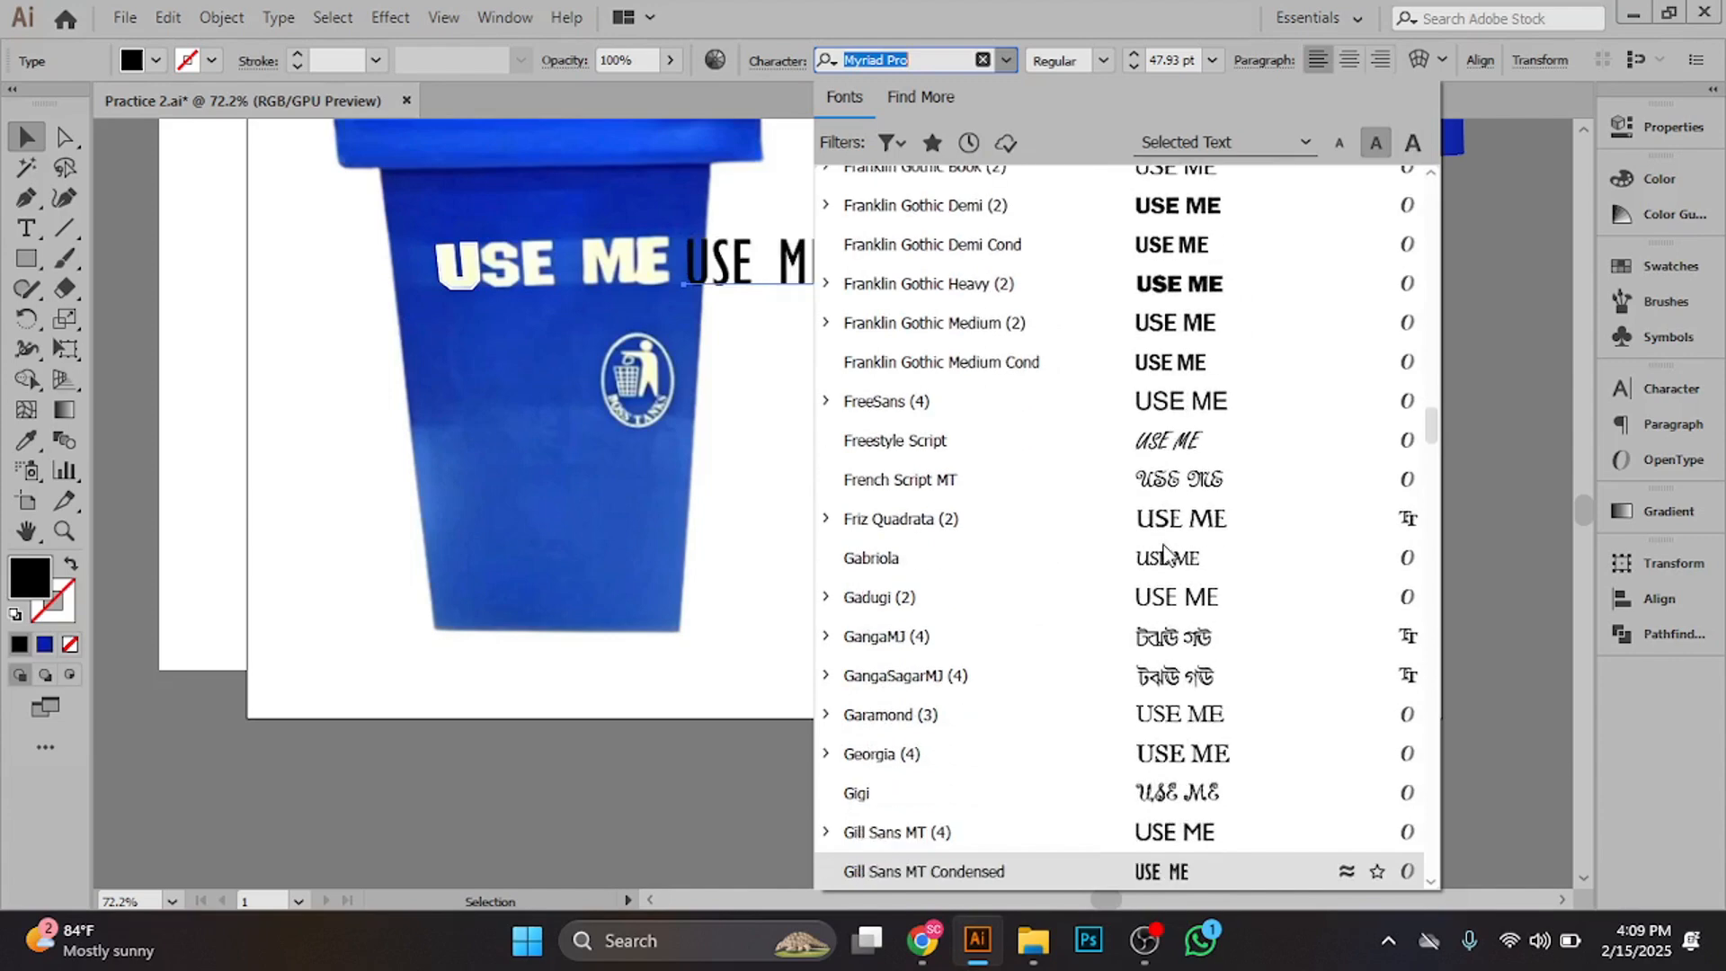
key(Down)
key(Down)
key(Down)
key(Down)
key(Down)
key(Down)
key(Down)
key(Down)
key(Down)
key(Down)
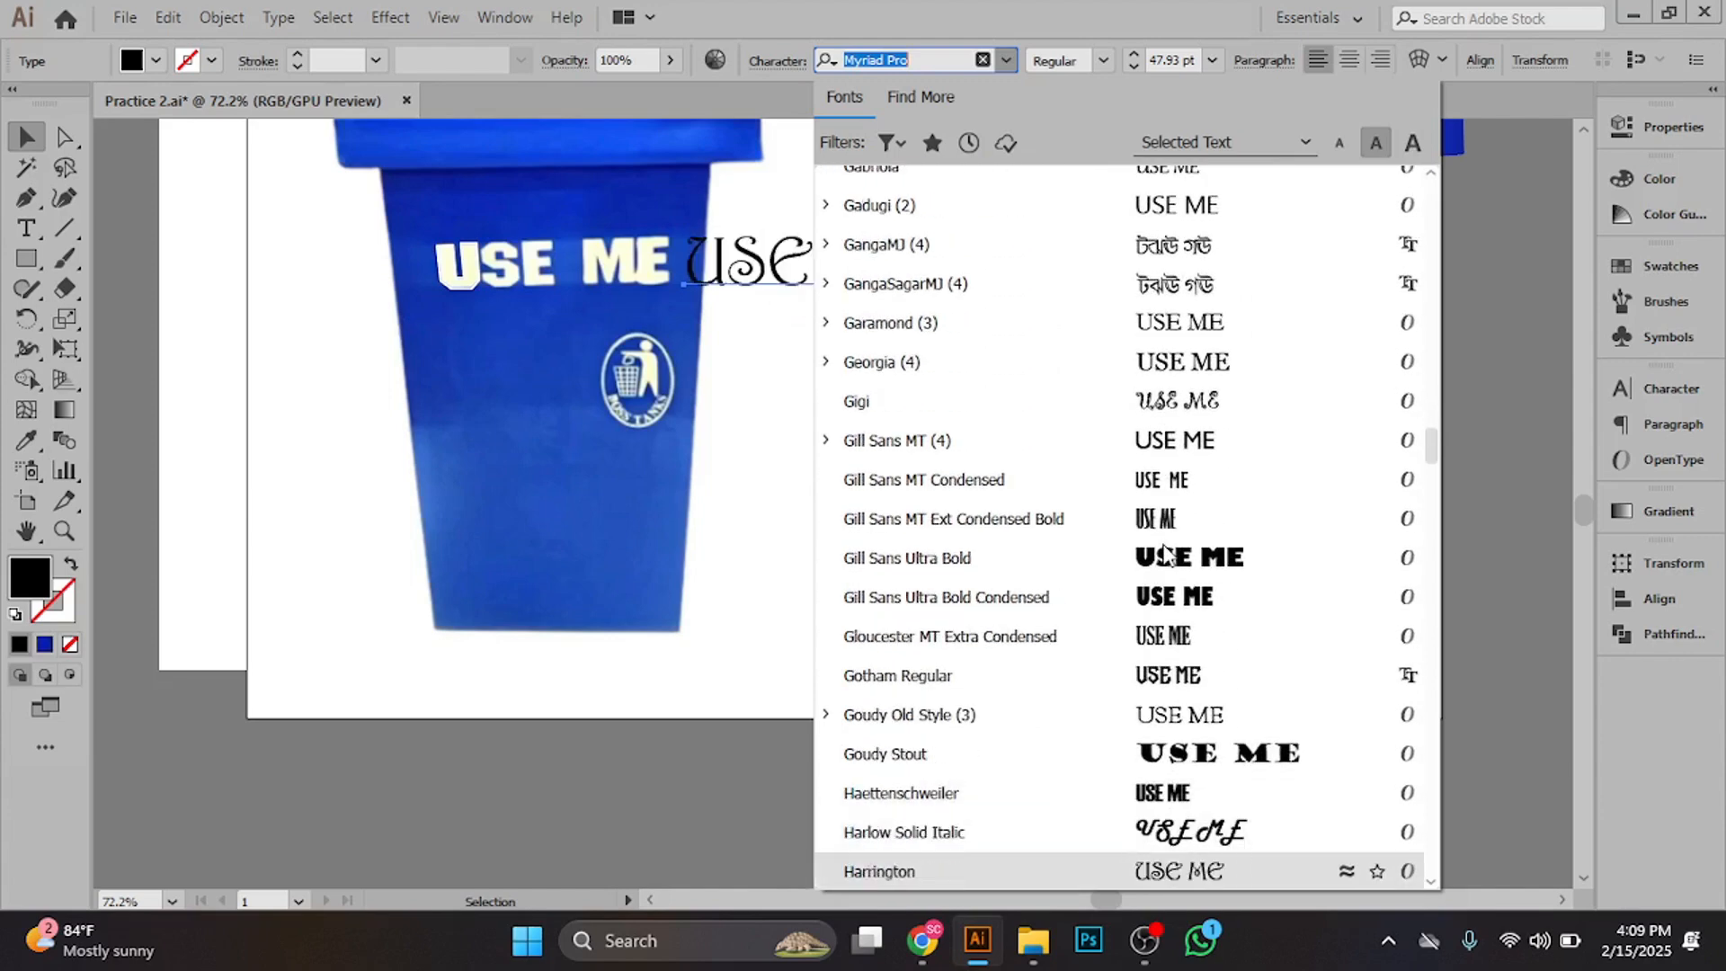
- Apply the Haettenschweiler font to the USE ME text, then stretch it wider and place it in the blank space between the bins
key(Up)
key(Up)
key(Up)
key(Up)
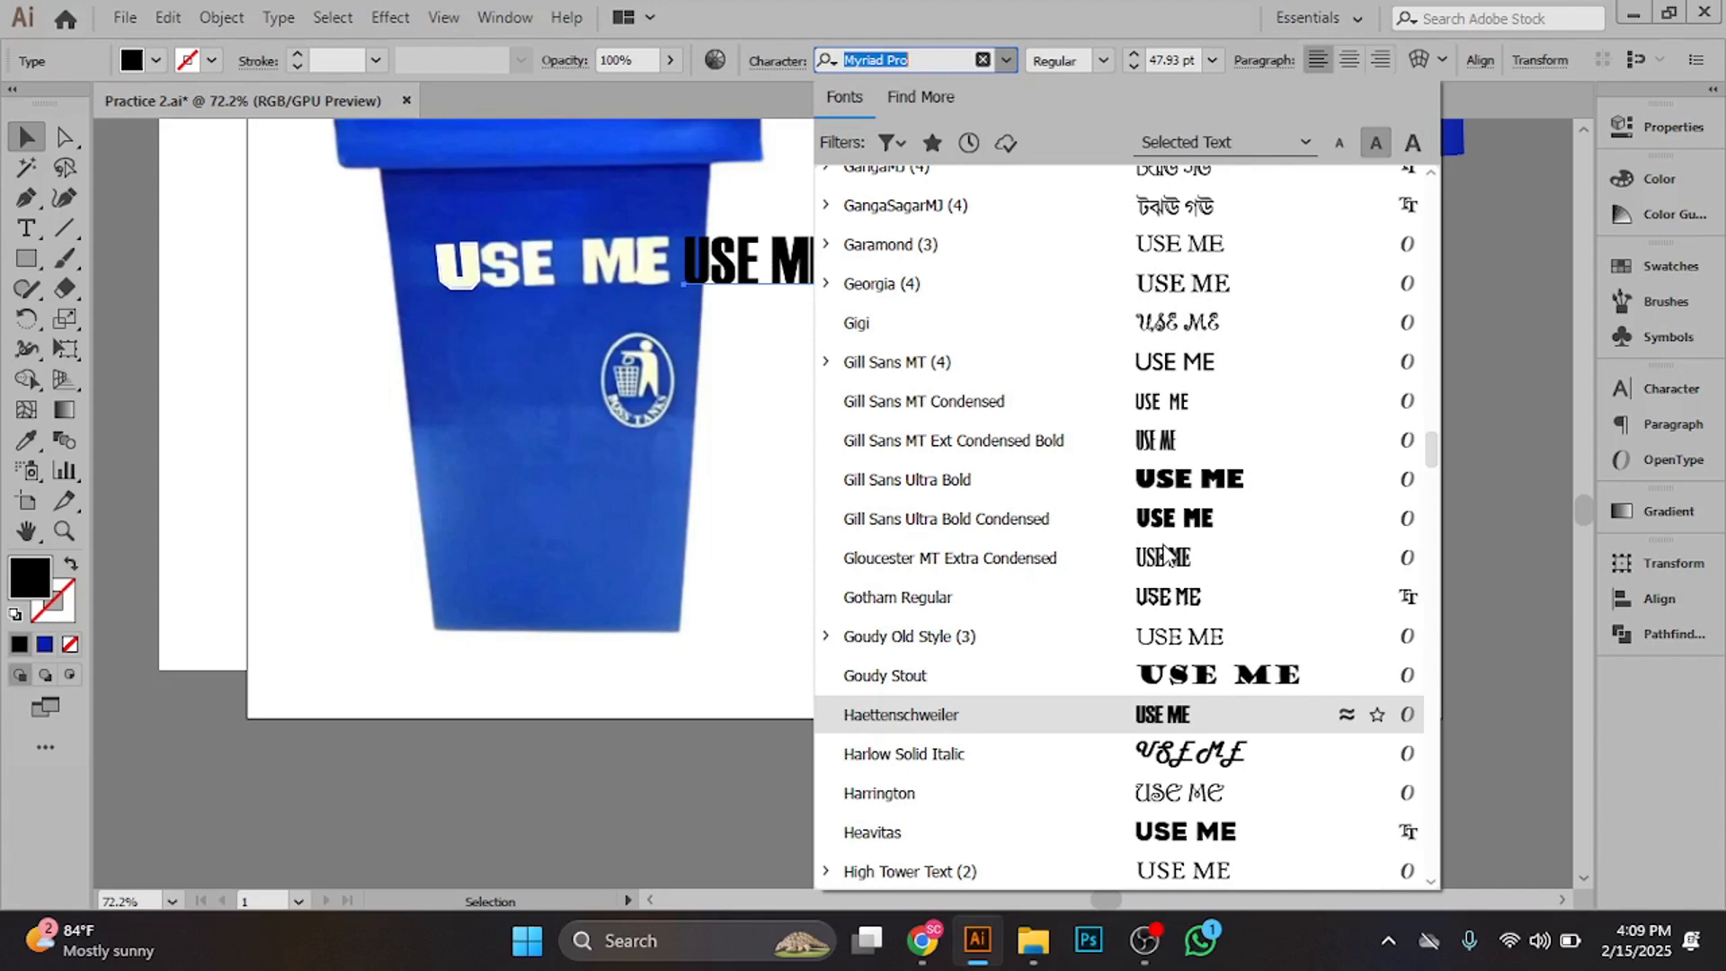
key(Return)
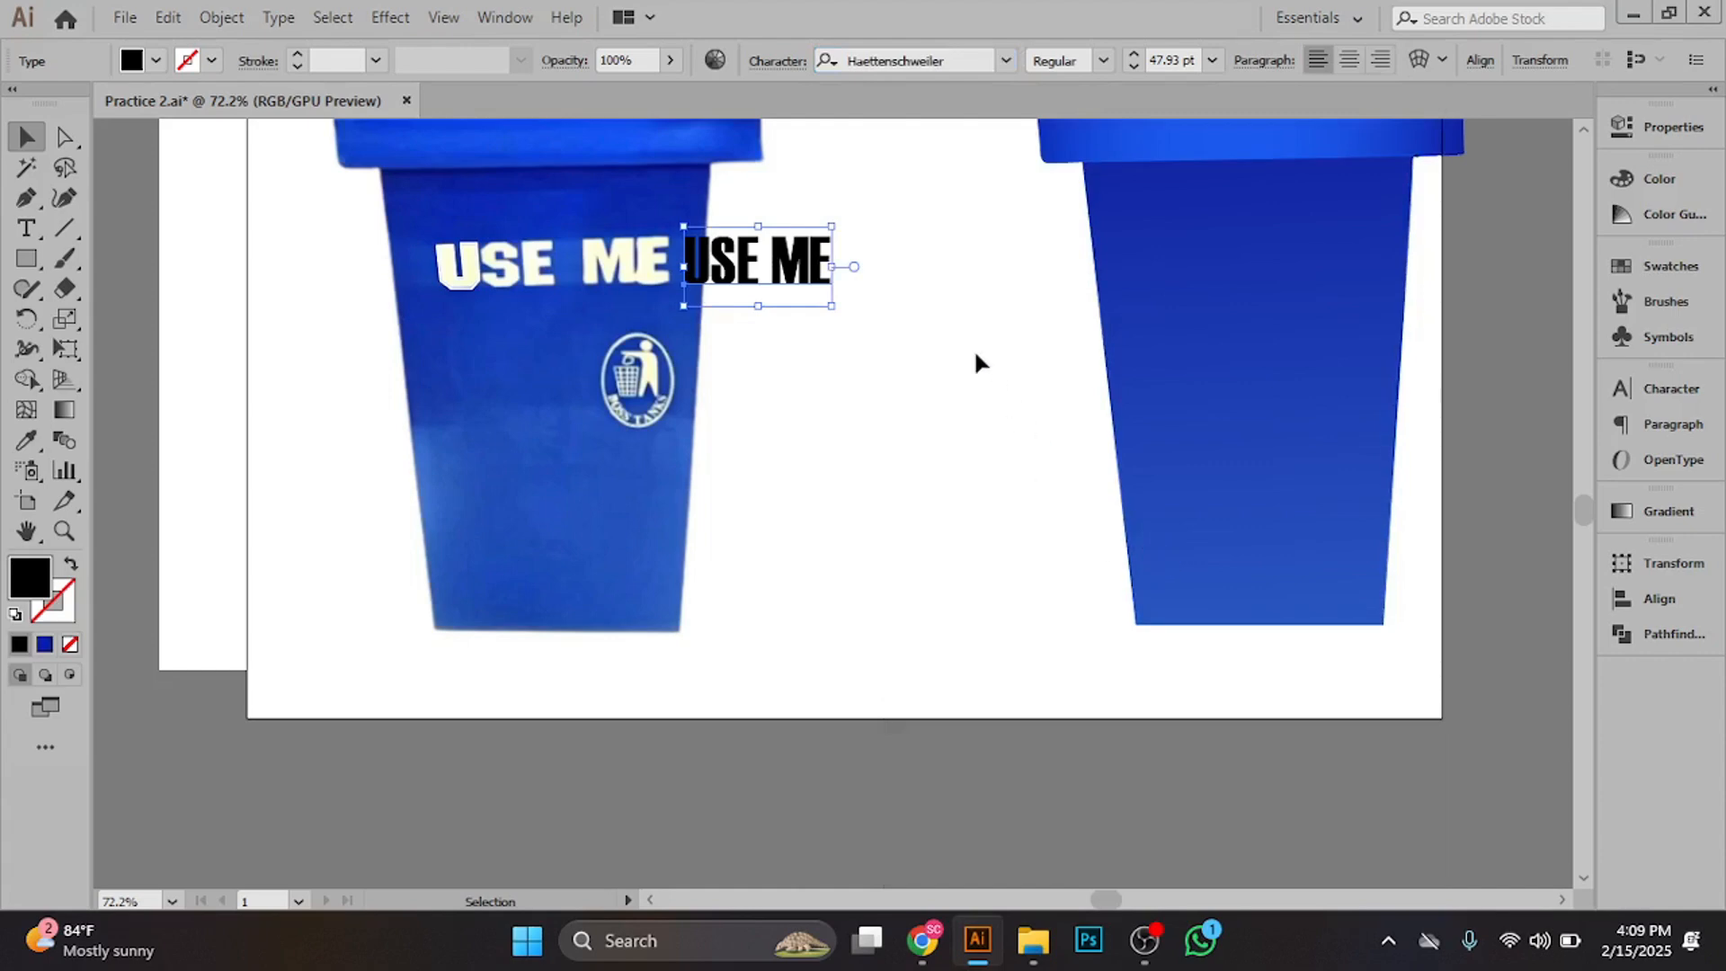
drag(832, 266, 1050, 392)
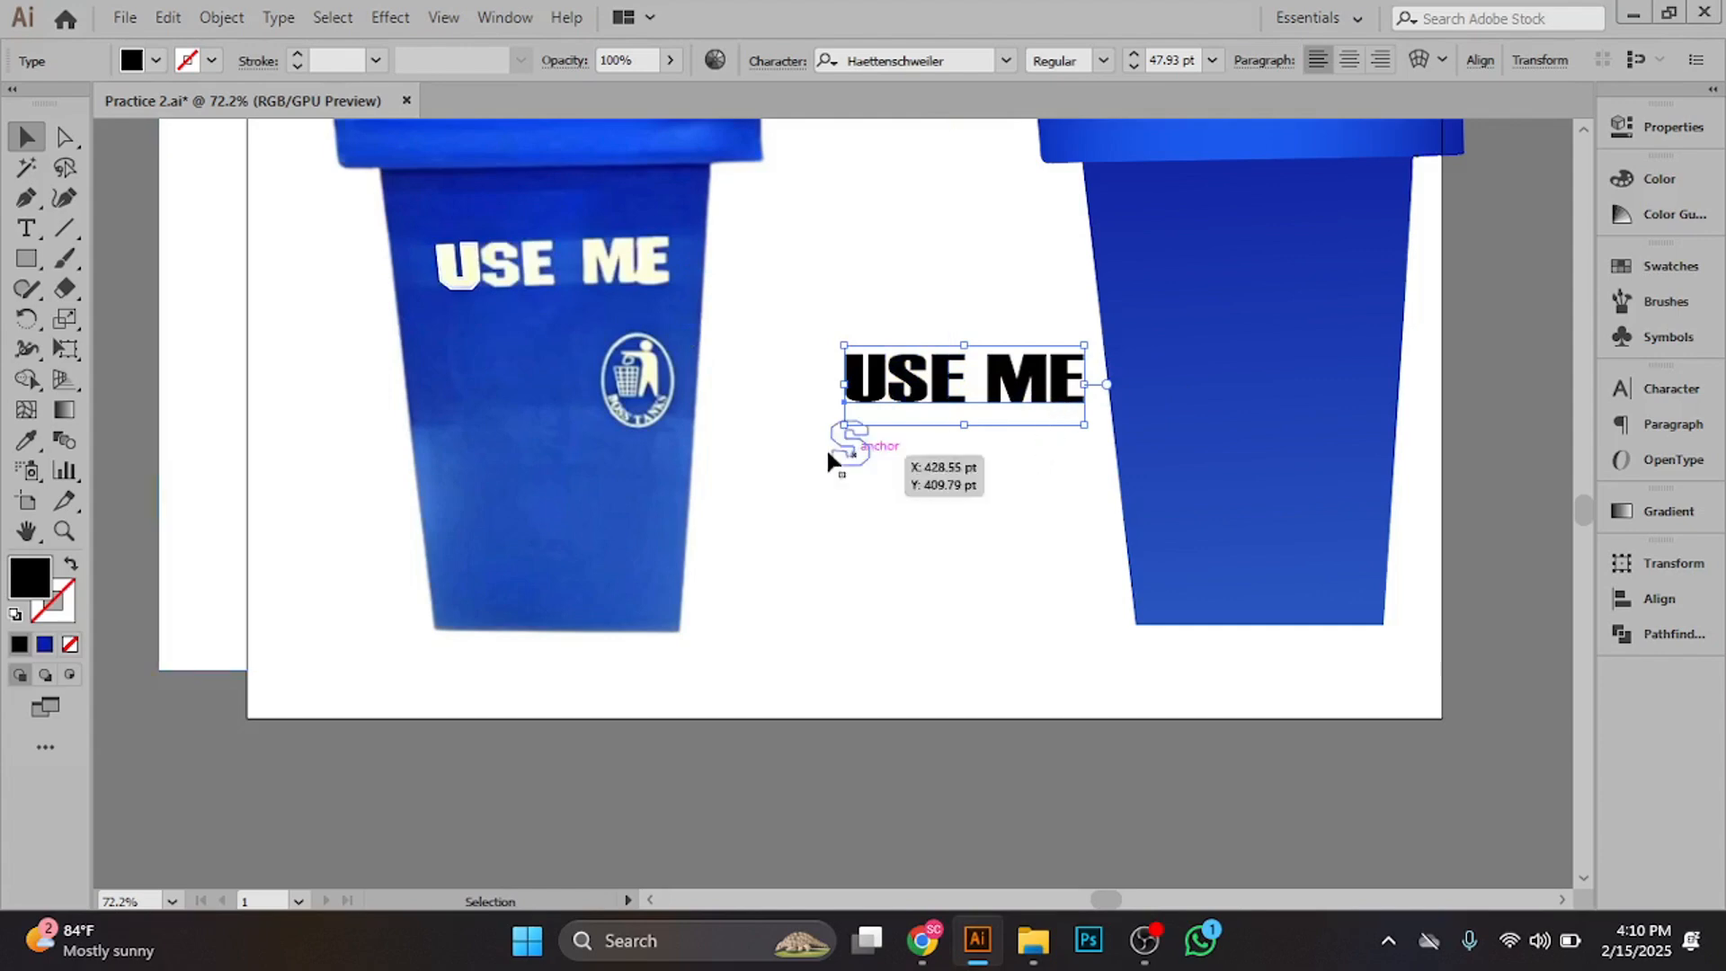
- Recolor the USE ME text with the cream sampled from the photo's lettering and move it onto the vector bin's front
click(26, 440)
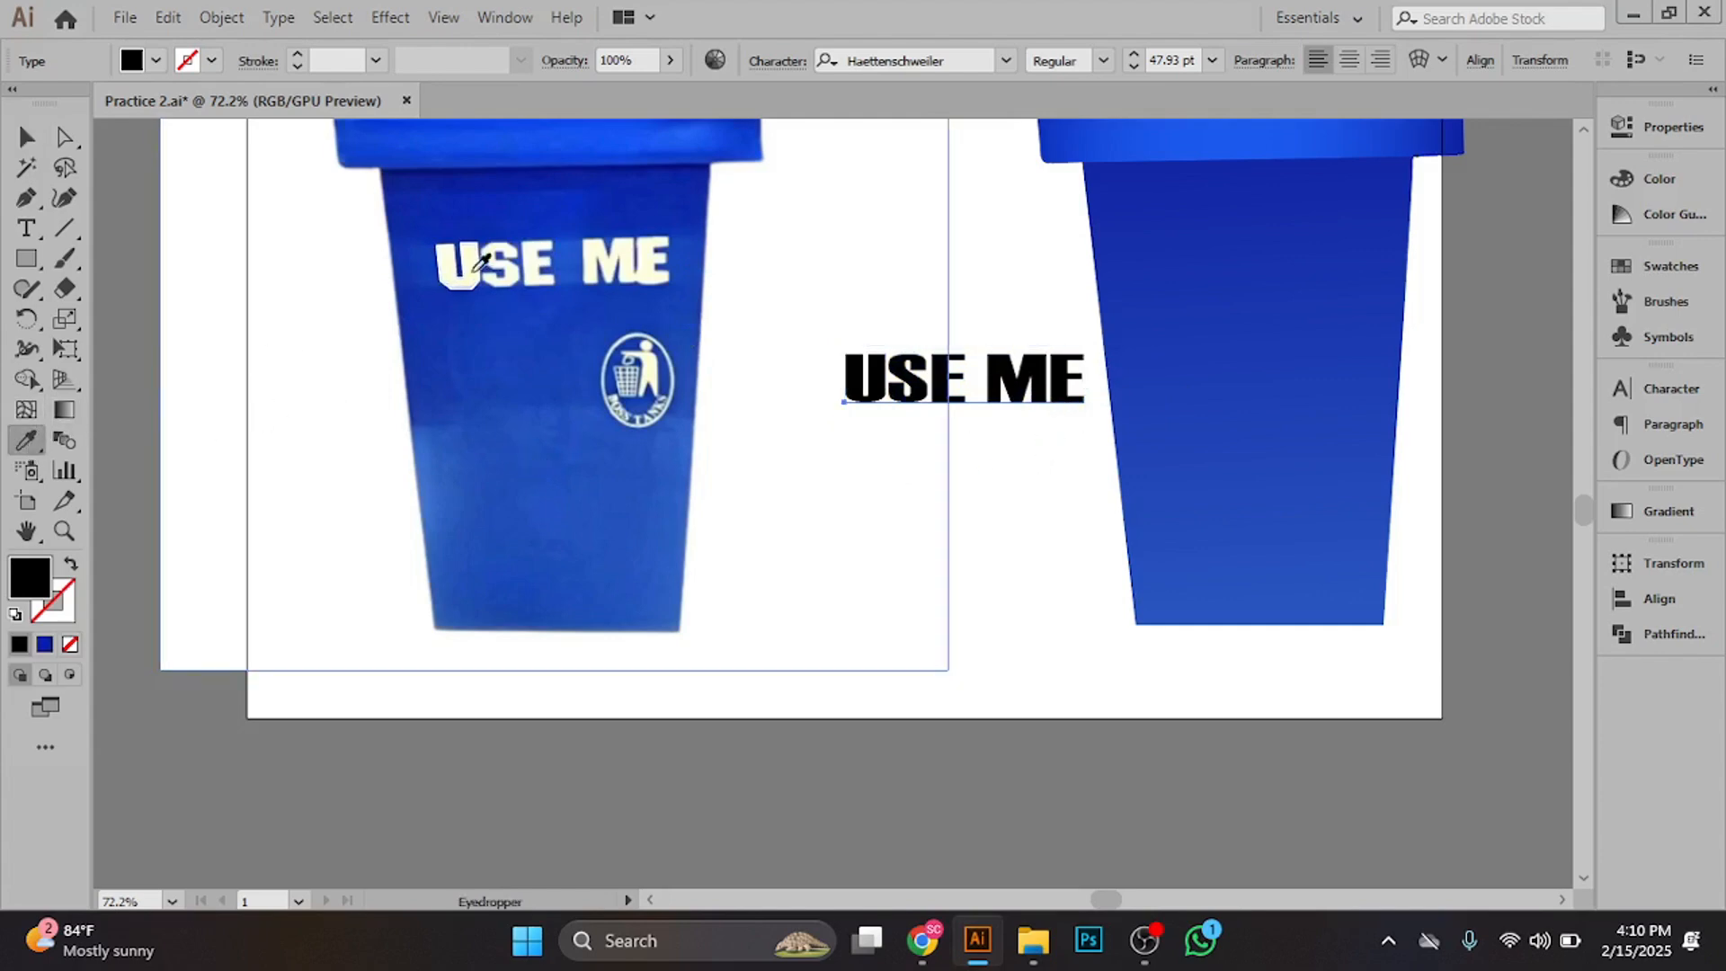
click(510, 254)
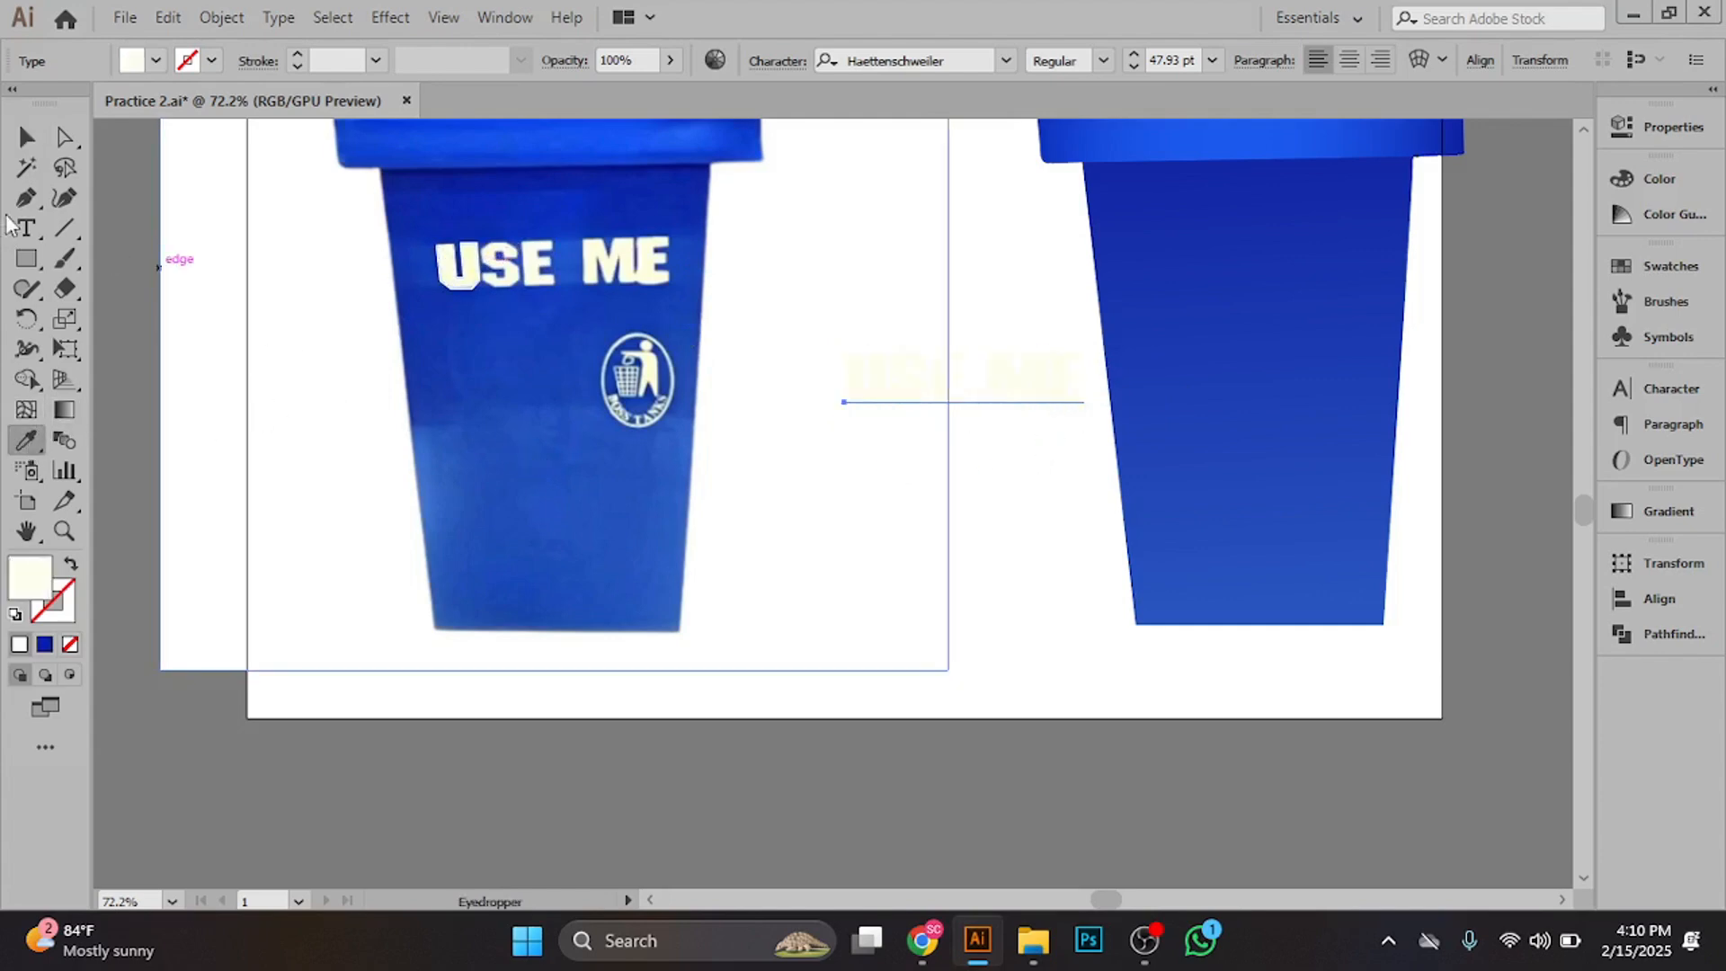
click(26, 137)
drag(1000, 374, 1299, 291)
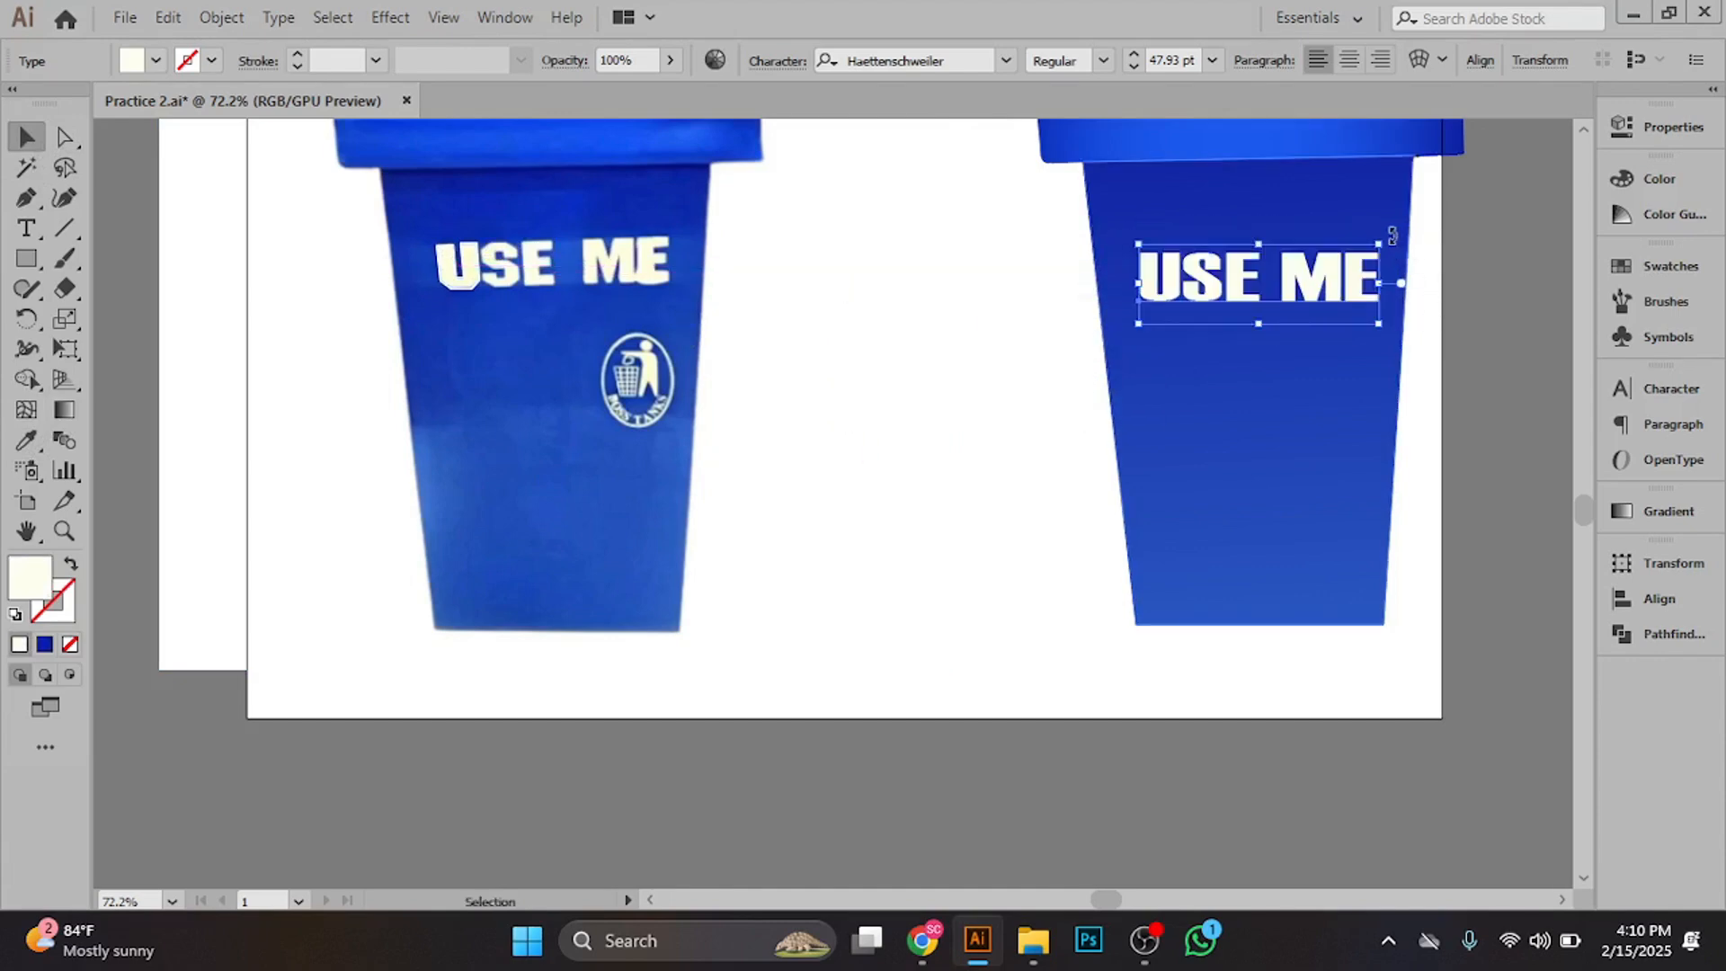
- Overlay the USE ME text on the photo's lettering, tilt it slightly counter-clockwise and shrink it to about 46 pt to match
drag(1393, 235, 1398, 236)
drag(1338, 294, 638, 281)
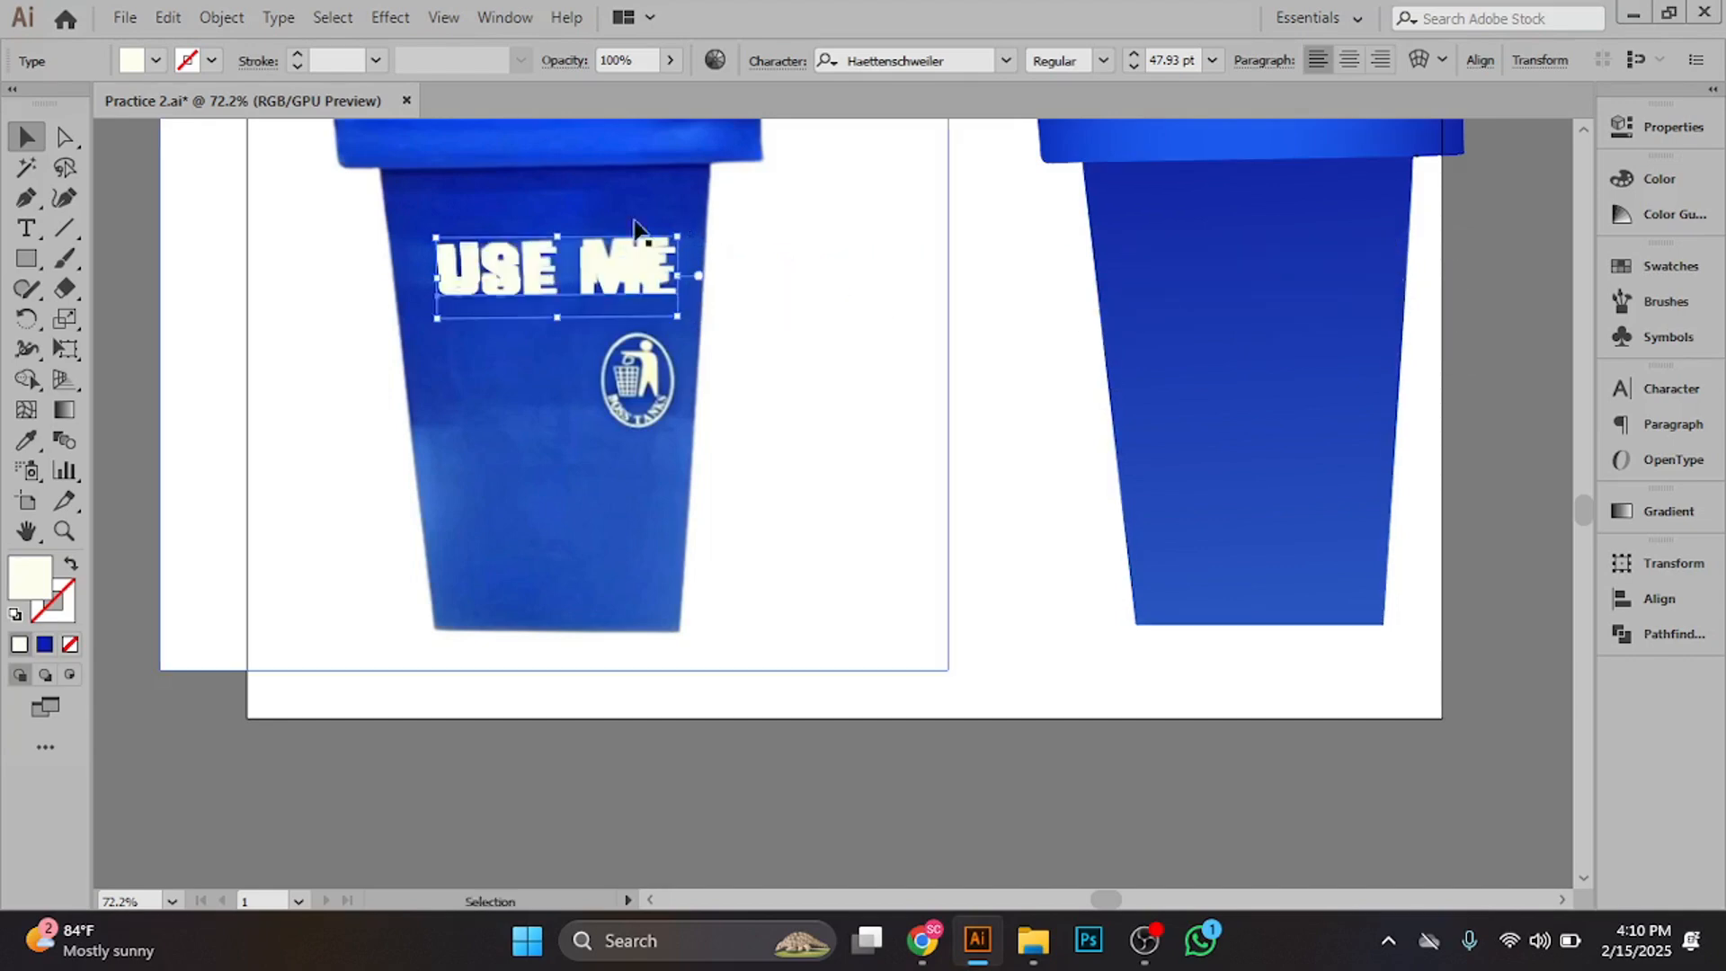
scroll(634, 226, up, 5)
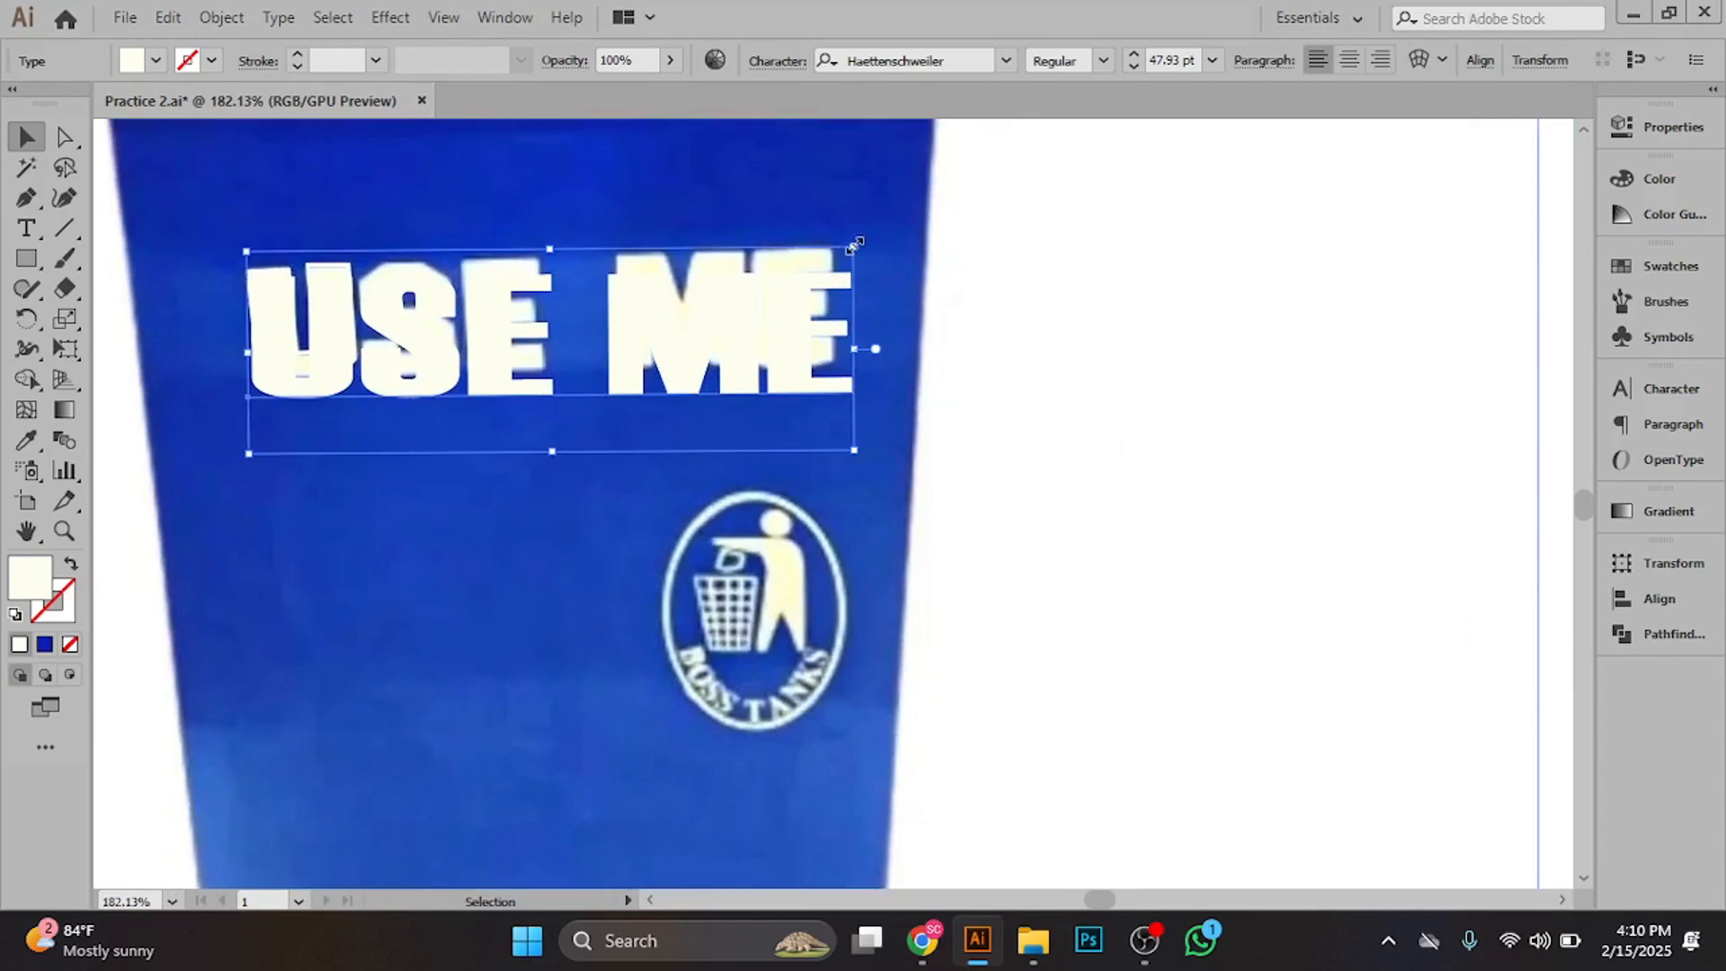
drag(861, 236, 858, 230)
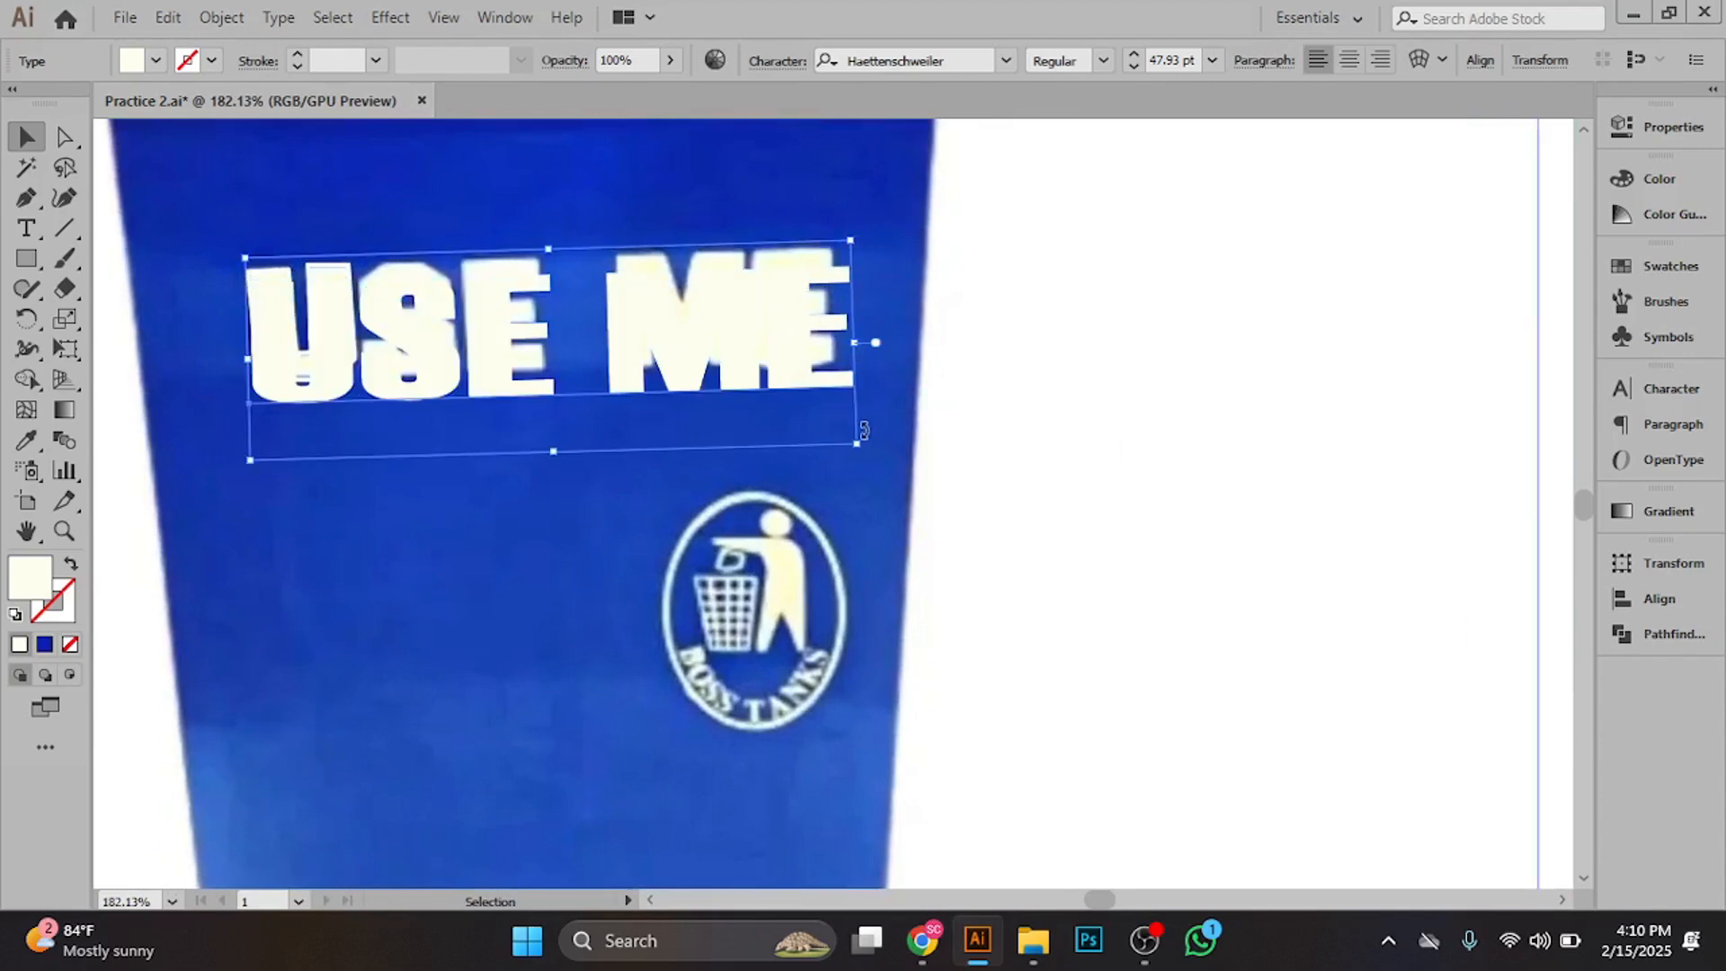
drag(859, 450, 826, 433)
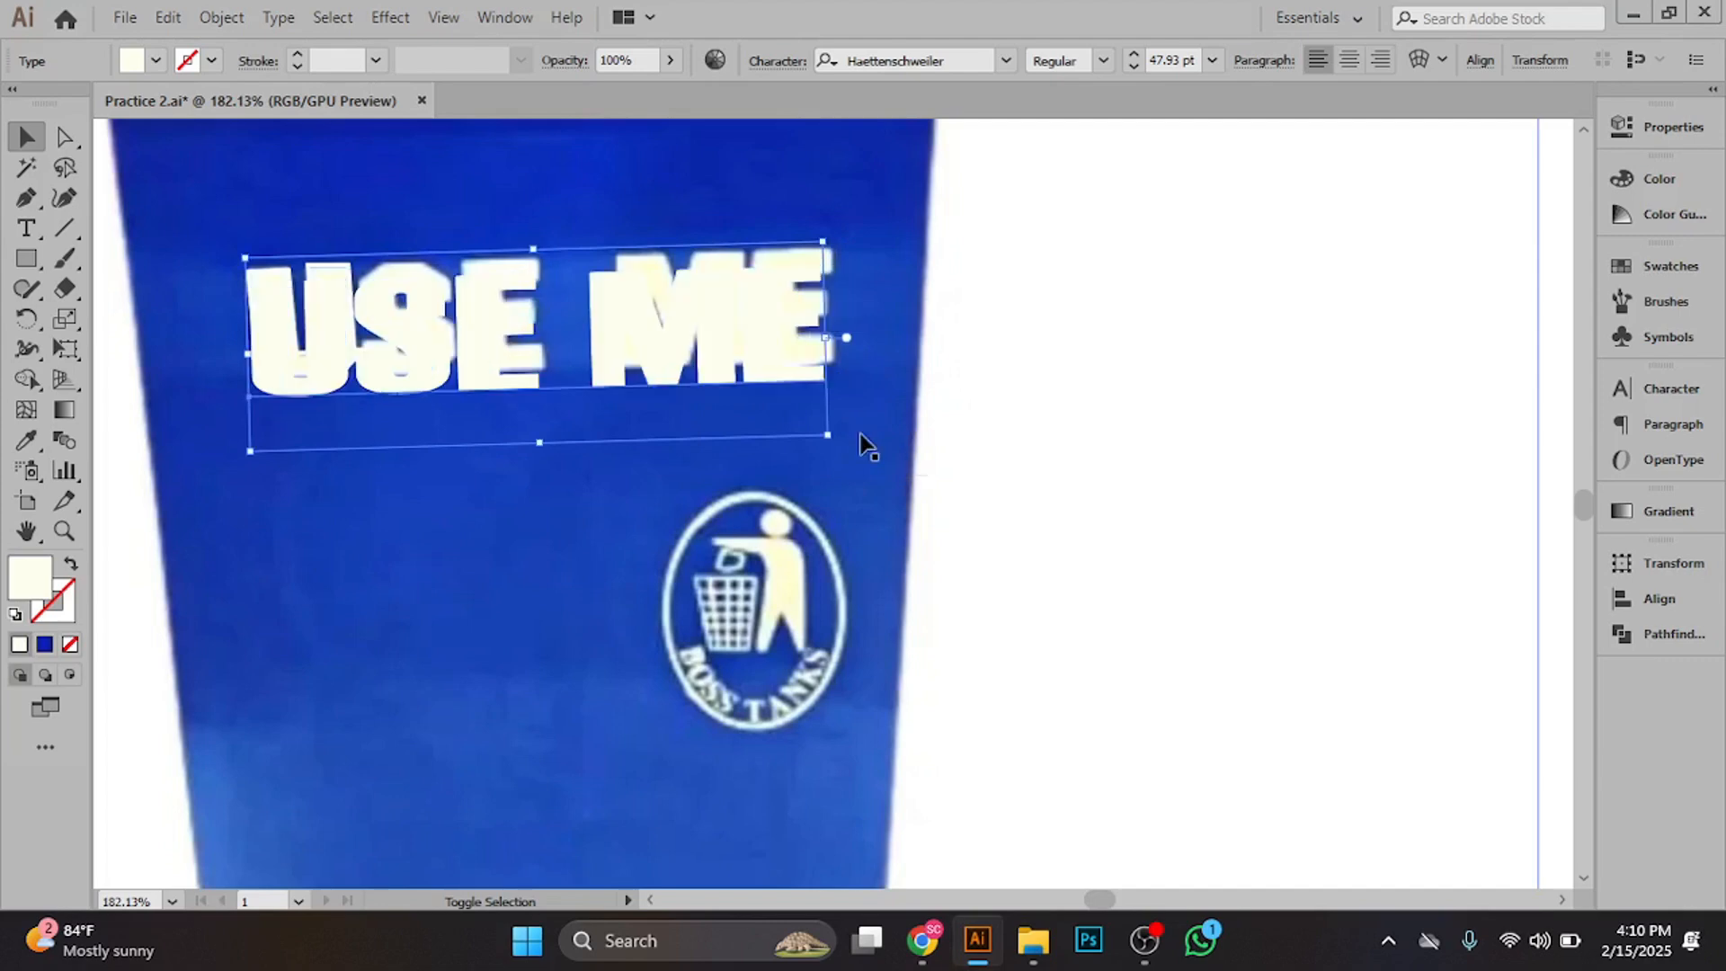
drag(781, 344, 795, 327)
- Move the fitted USE ME text back onto the upper front of the vector bin and deselect it
scroll(868, 336, down, 6)
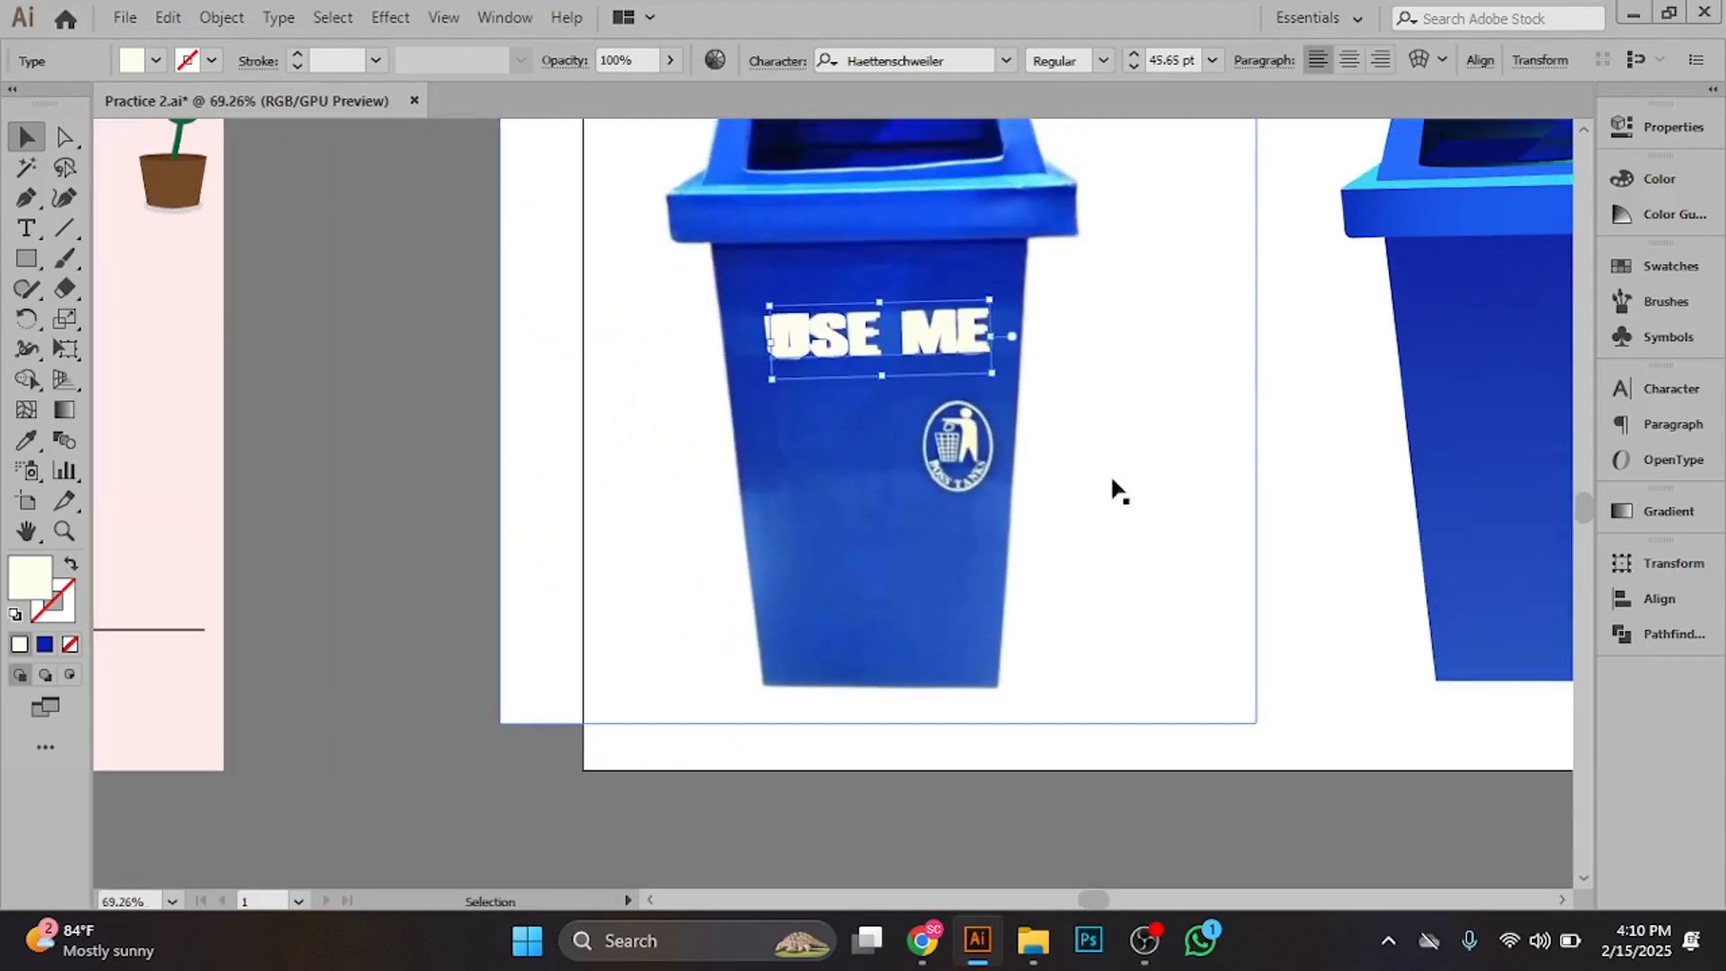
scroll(624, 500, up, 2)
drag(461, 367, 1131, 360)
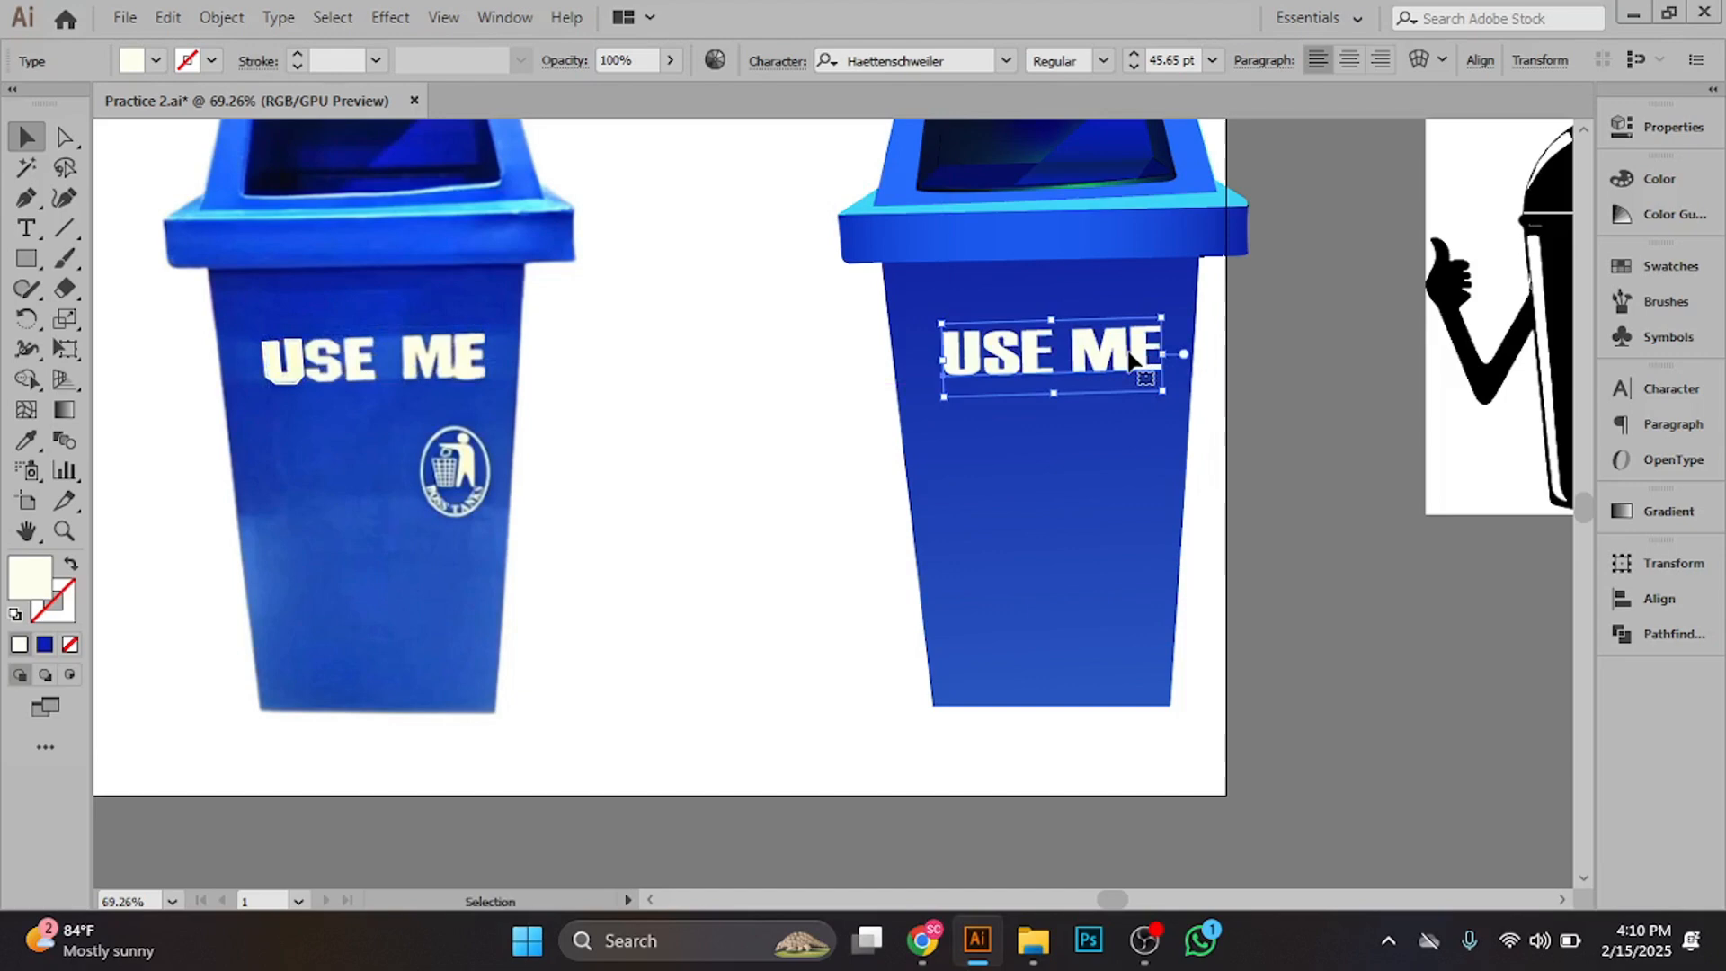
click(1302, 387)
- Move the black litter-disposal icon from above the cartoon bin to below USE ME on the vector bin, and bring it to the front
drag(1298, 439, 1239, 370)
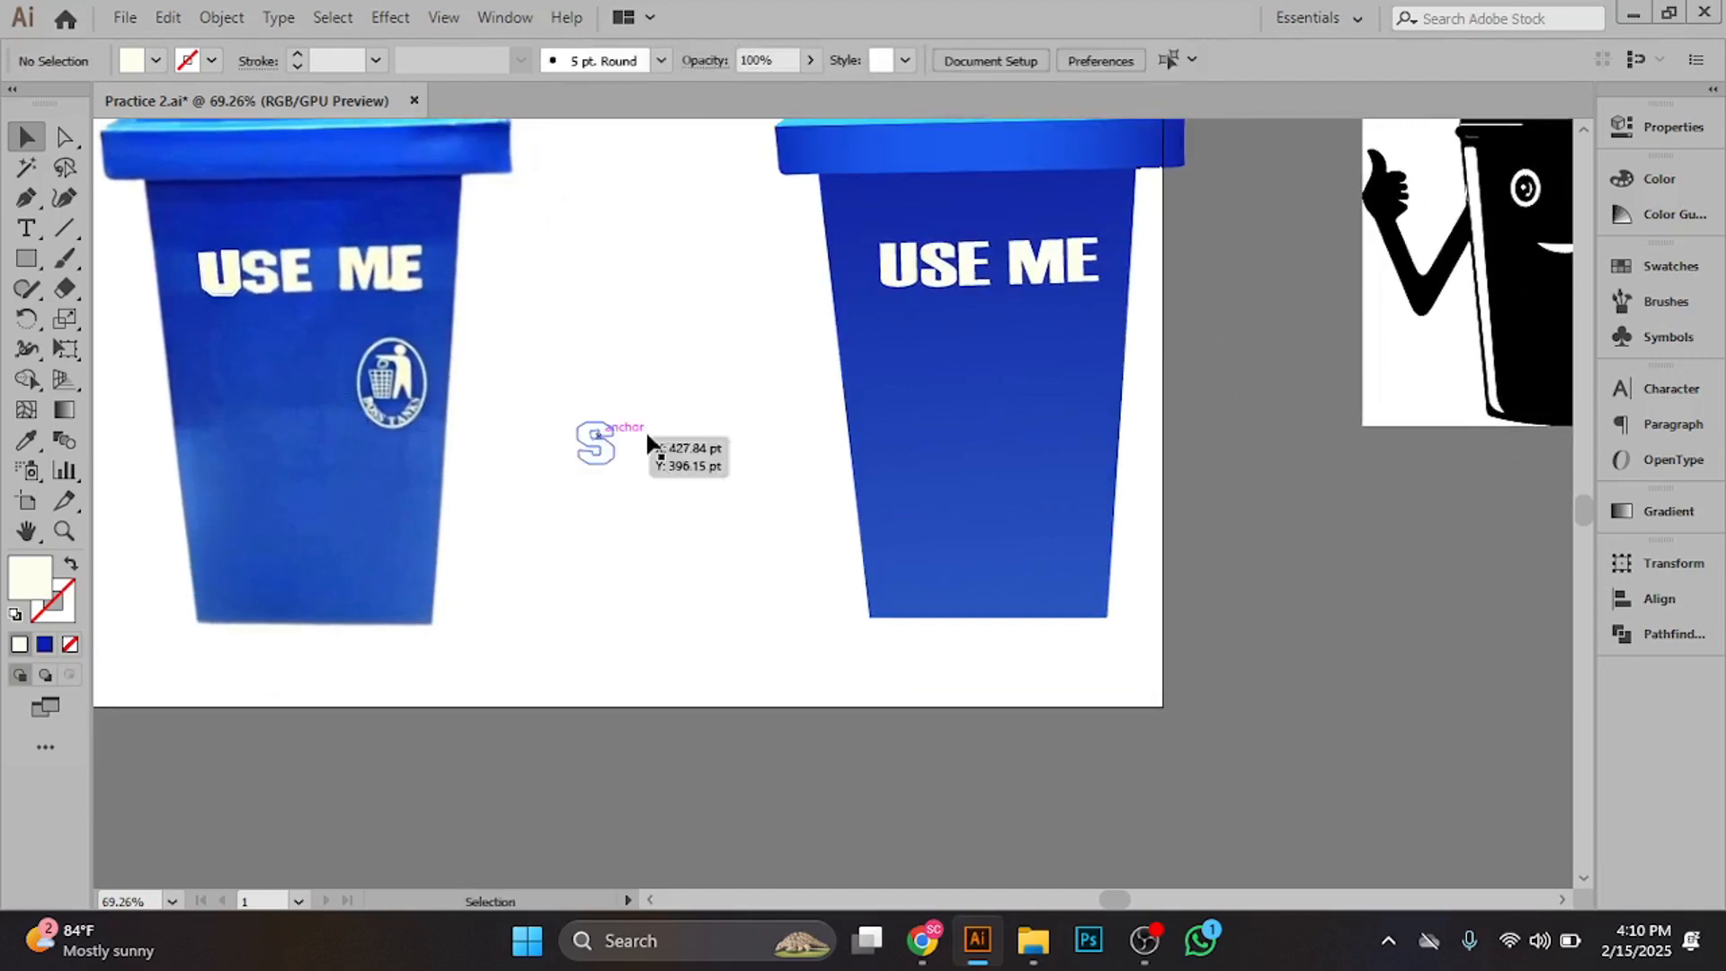
scroll(648, 443, down, 5)
drag(1031, 407, 1006, 475)
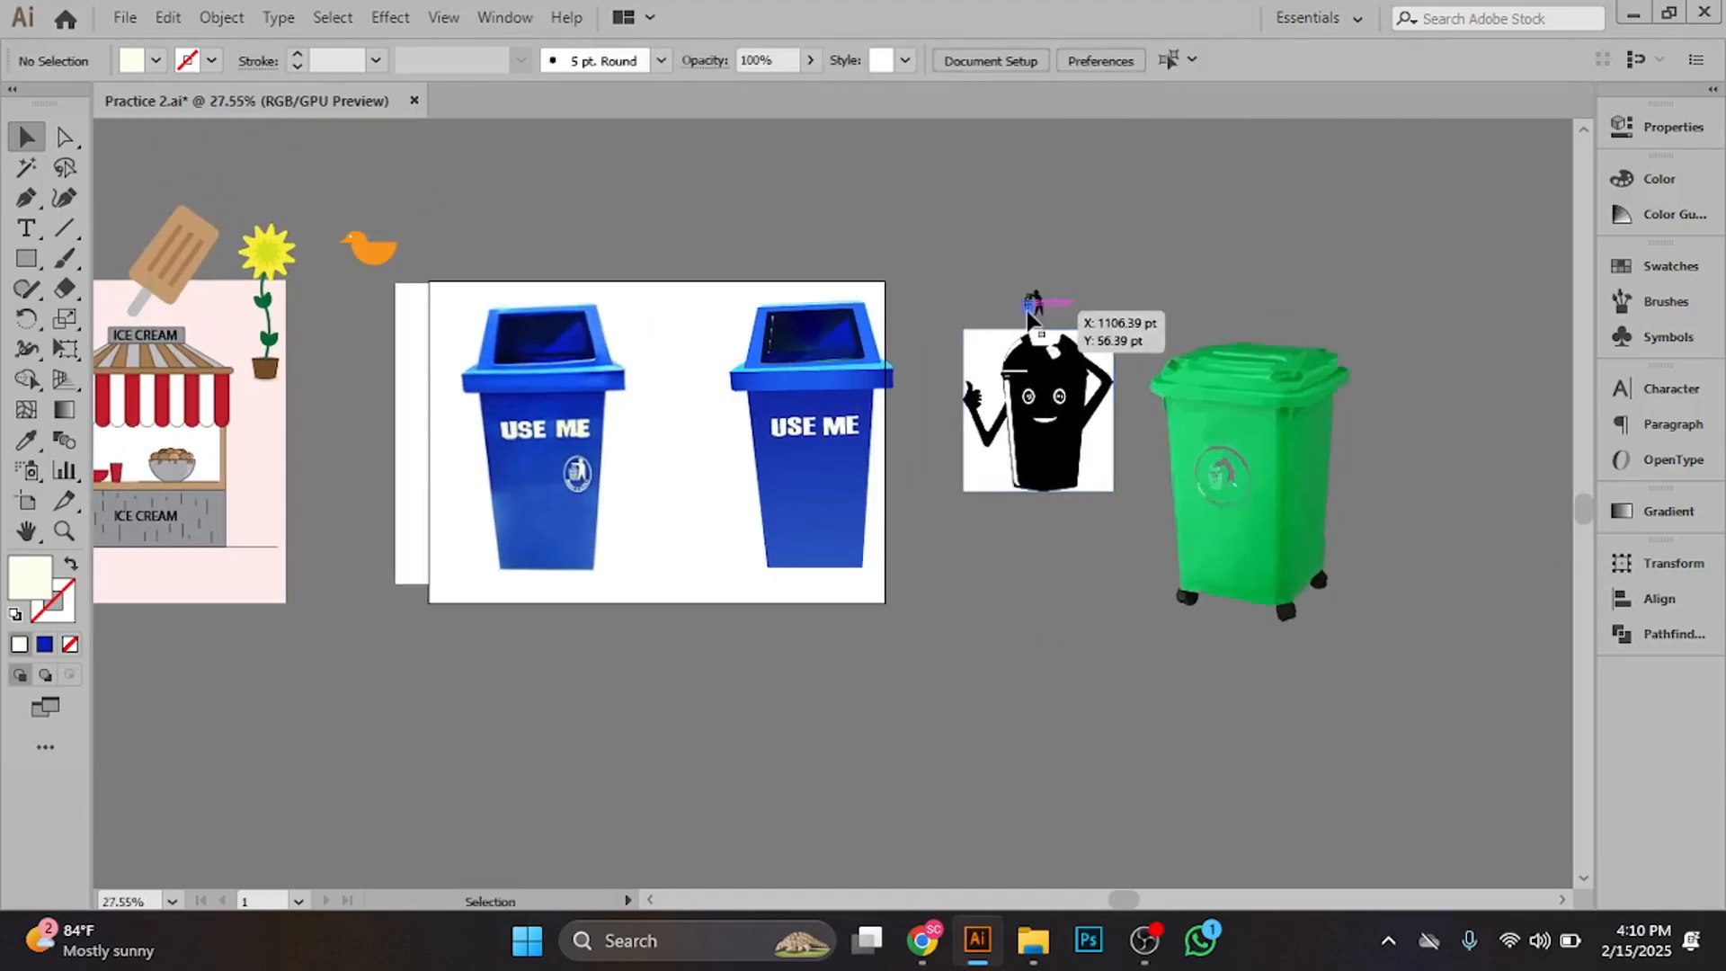
drag(1032, 313, 845, 472)
scroll(1037, 606, up, 5)
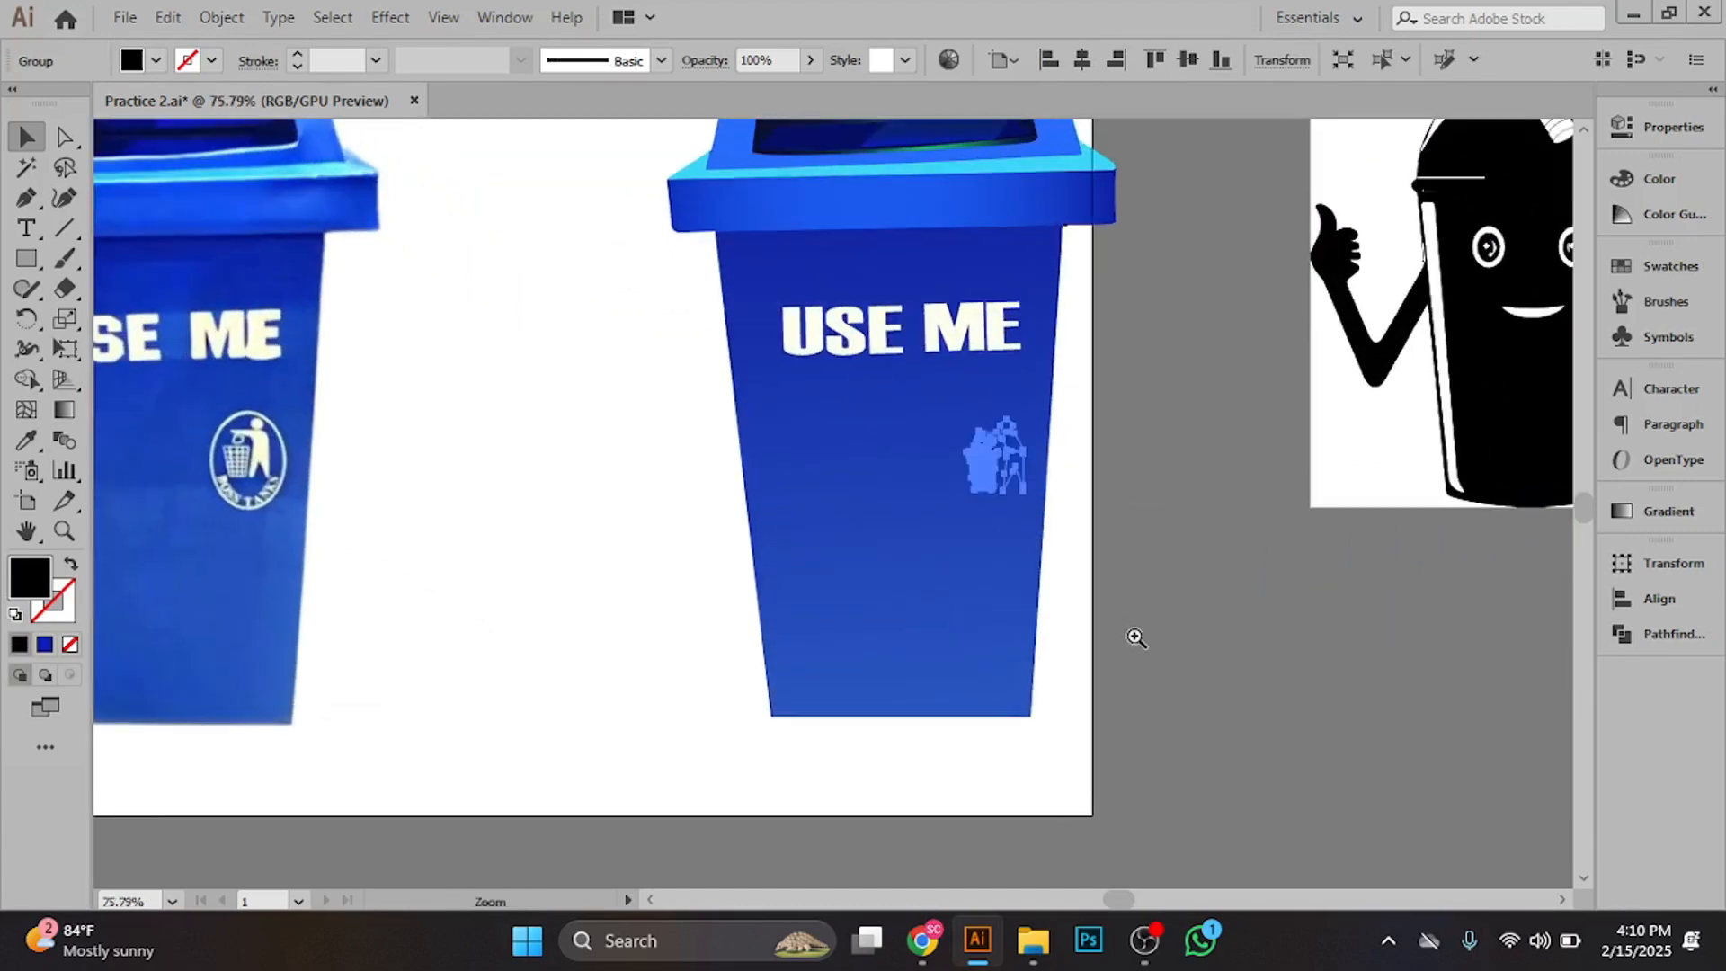
right_click(986, 464)
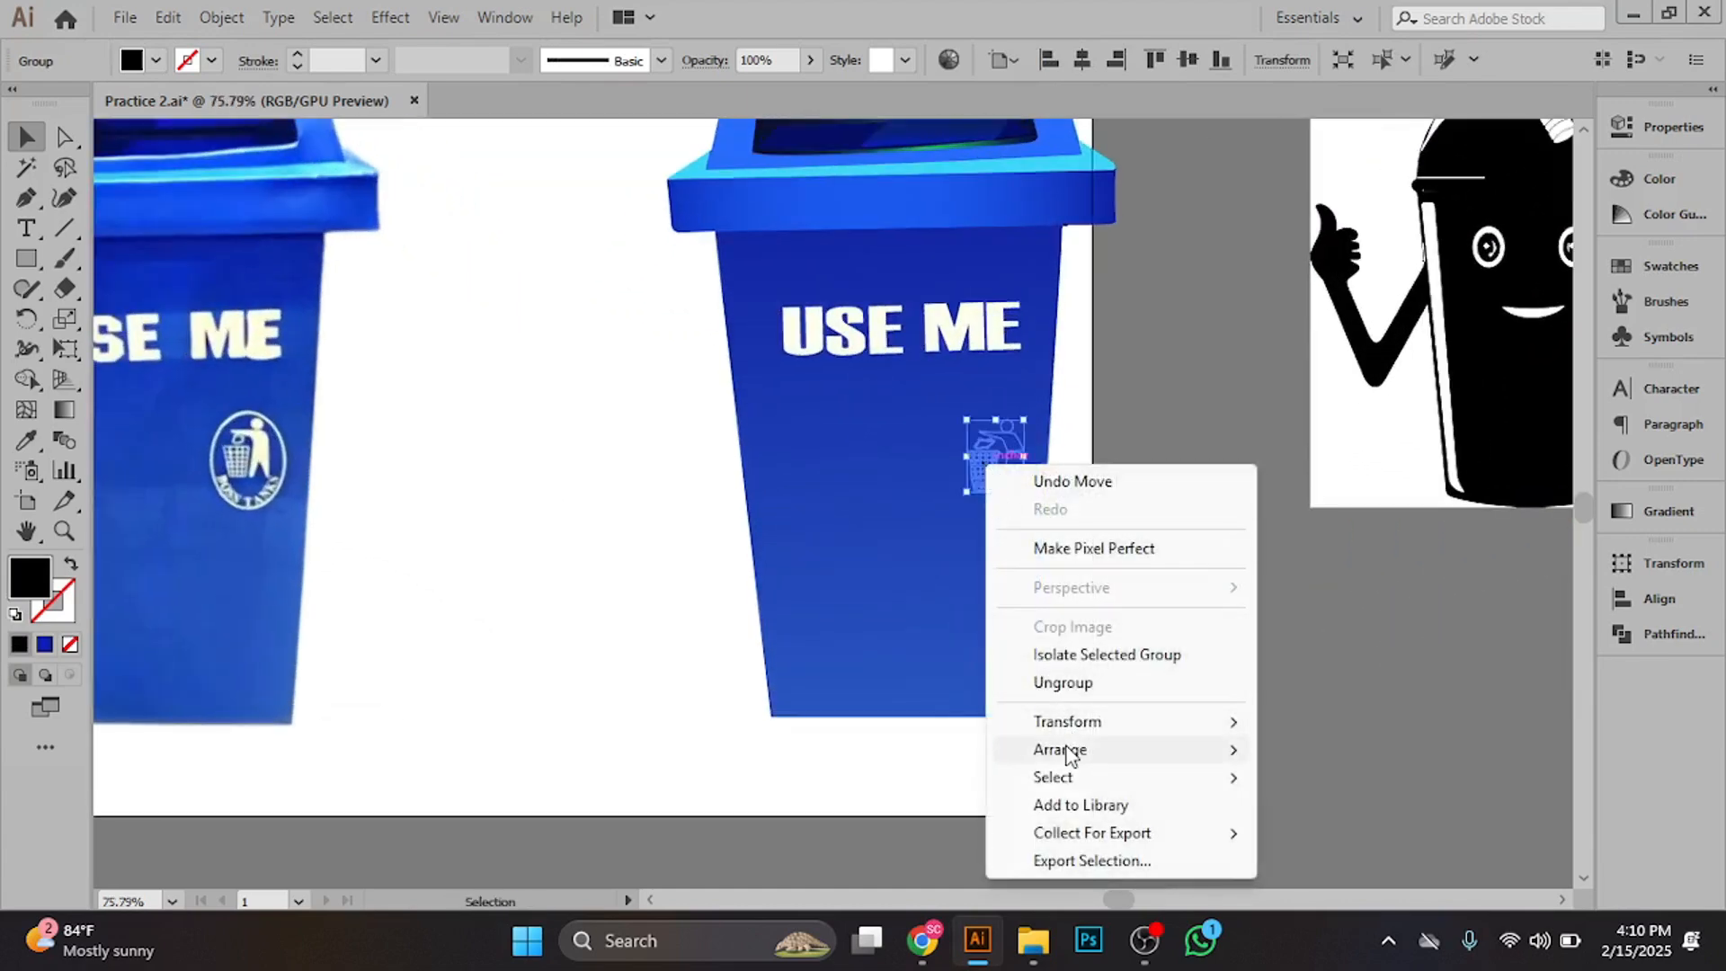
mouse_move(1209, 752)
click(1315, 749)
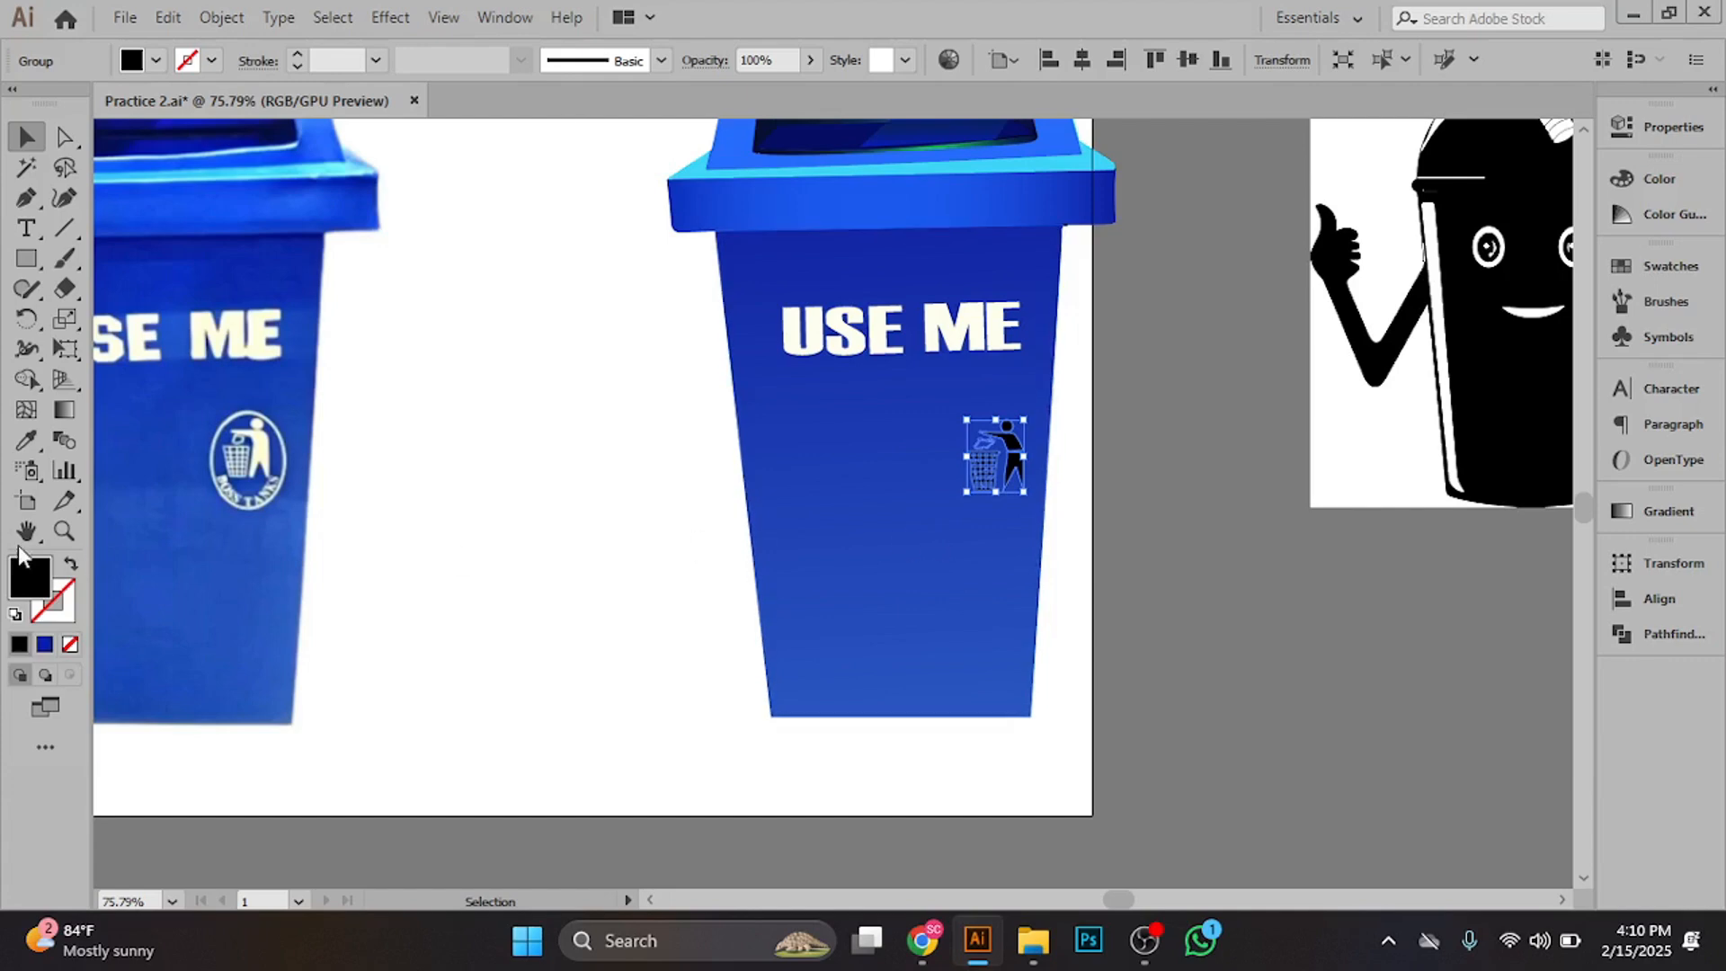
- Recolor the litter-disposal icon on the vector bin with the cream sampled from the photo's ME lettering, and deselect it
click(25, 439)
click(225, 355)
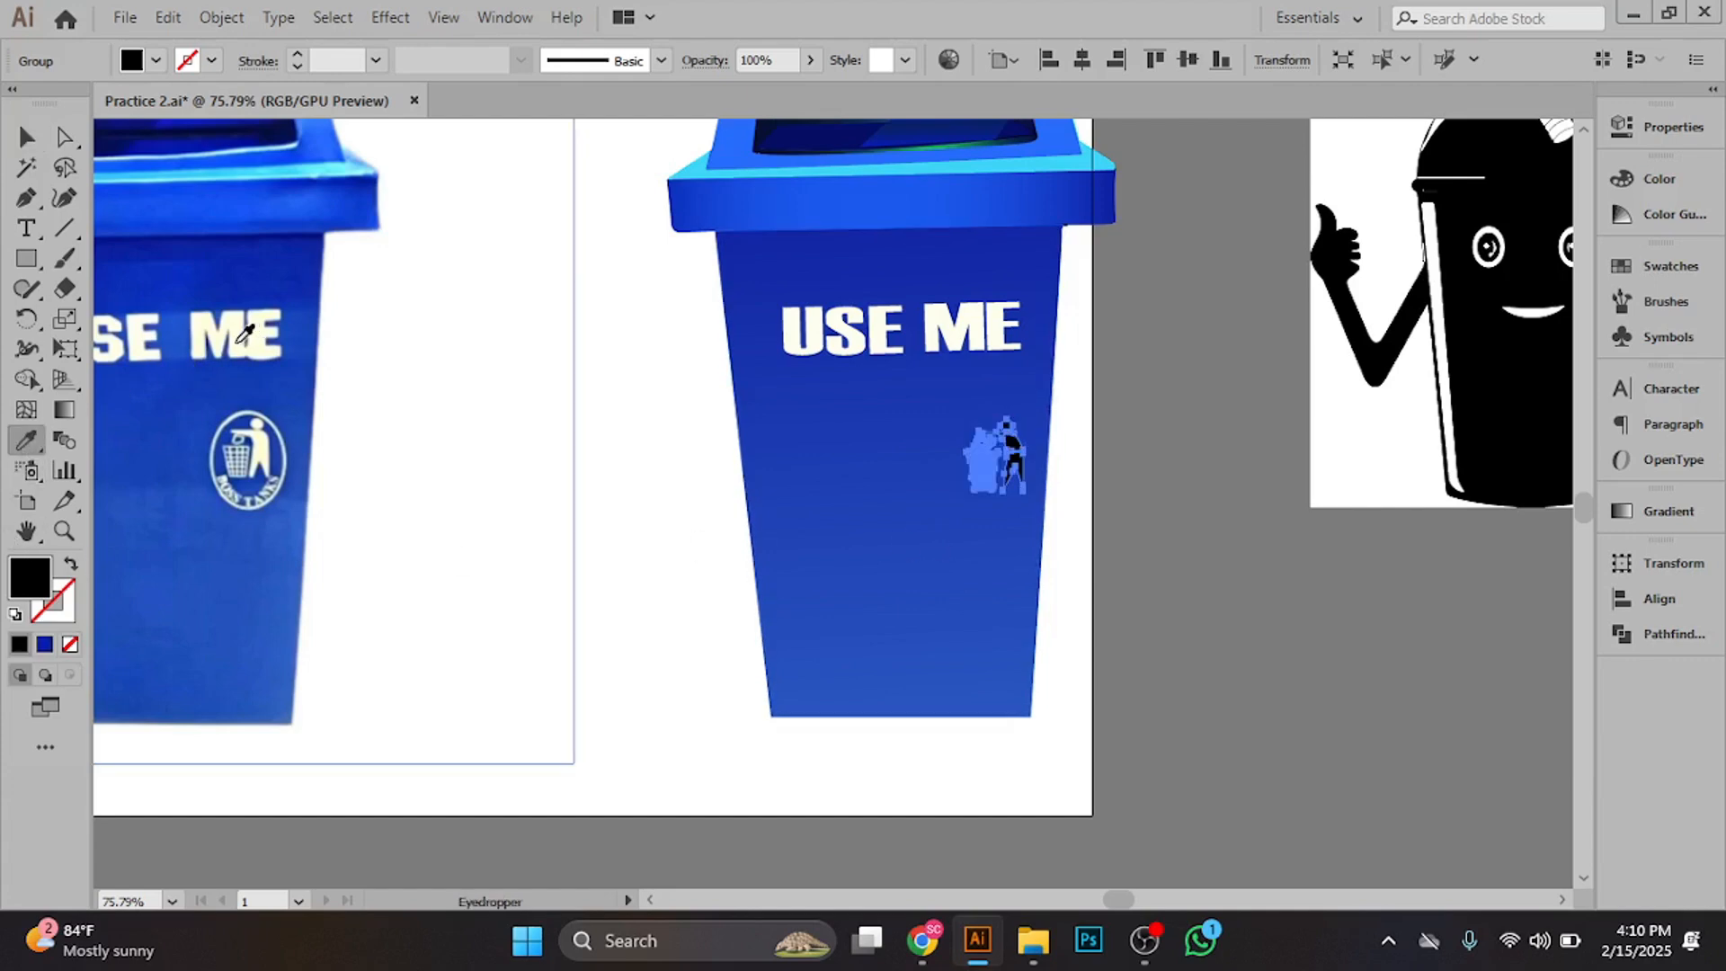
click(239, 342)
click(25, 136)
click(603, 484)
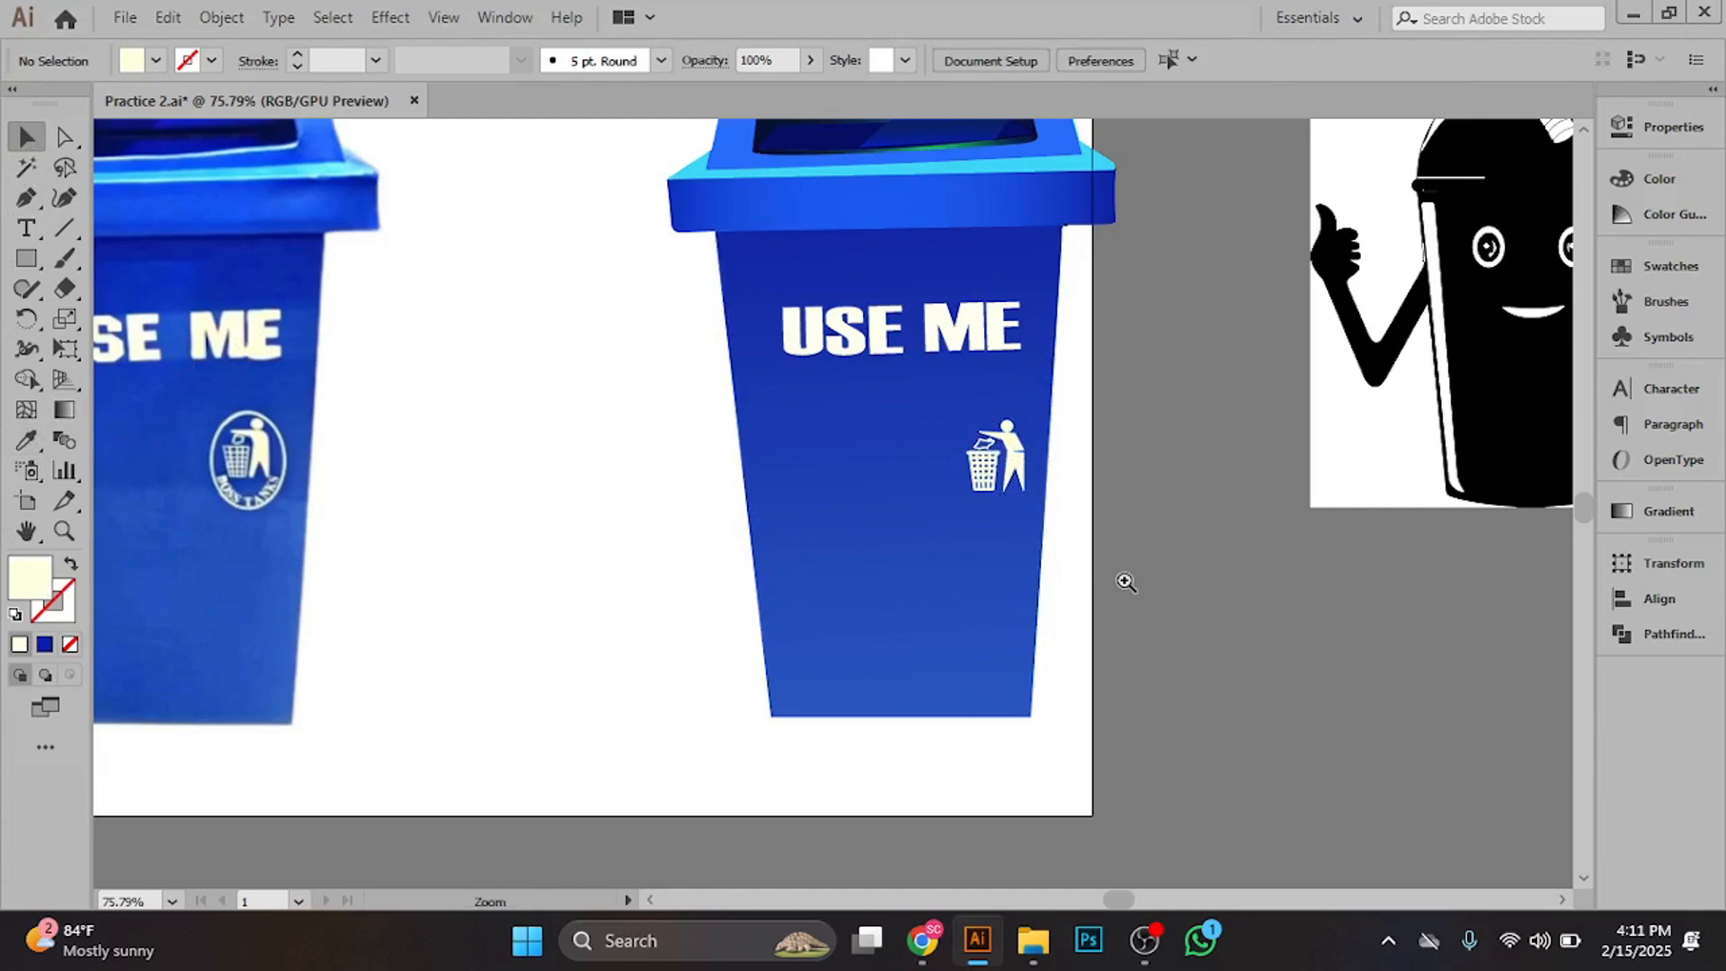
- Examine the oval BOSS TANKS emblem on the reference photo and compare it with the icon on the vector bin
scroll(1157, 602, up, 1)
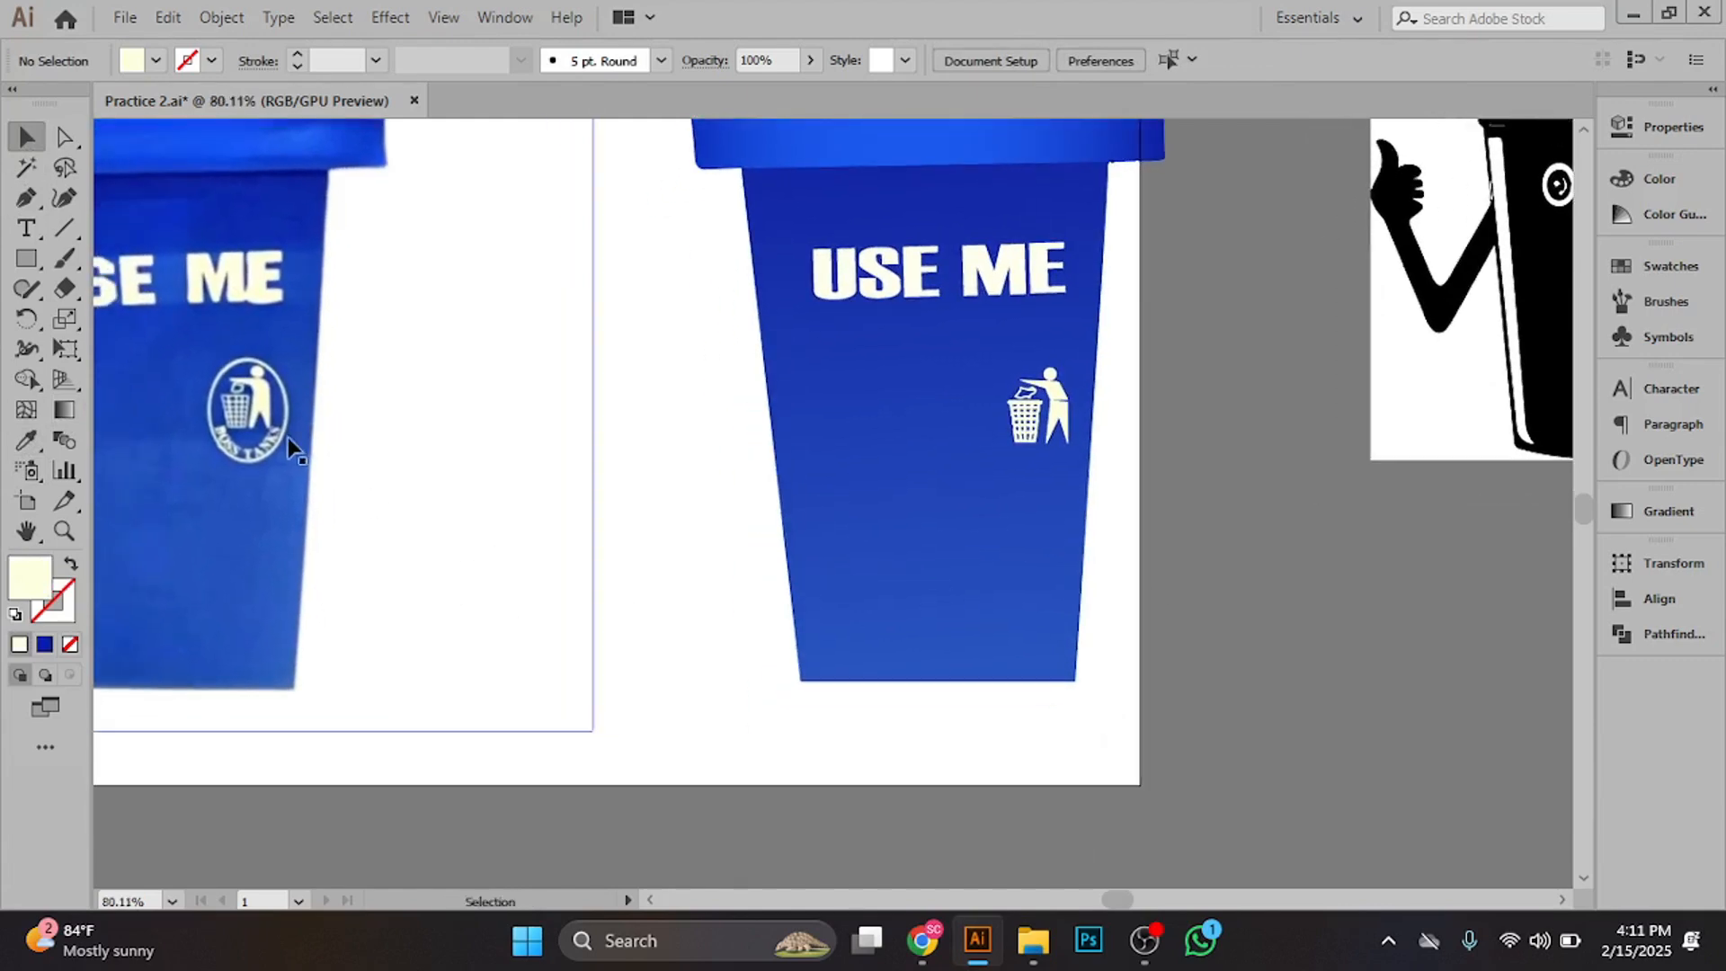
scroll(288, 444, up, 10)
drag(323, 600, 539, 601)
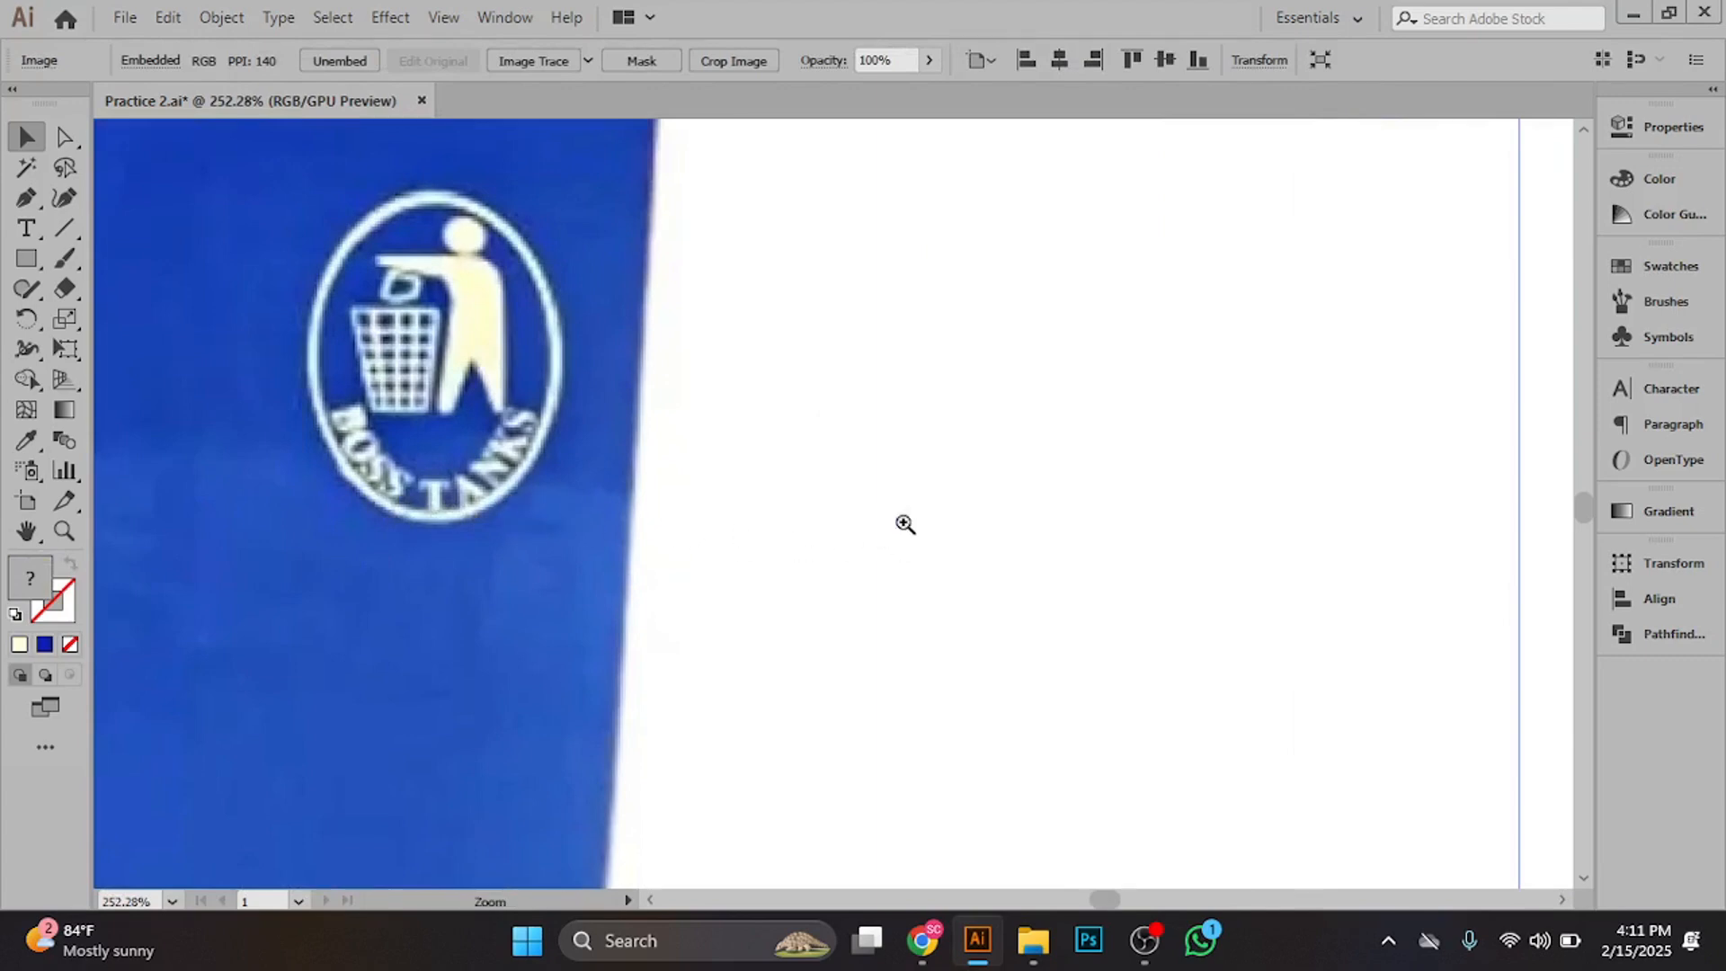
scroll(899, 526, down, 4)
drag(573, 538, 656, 551)
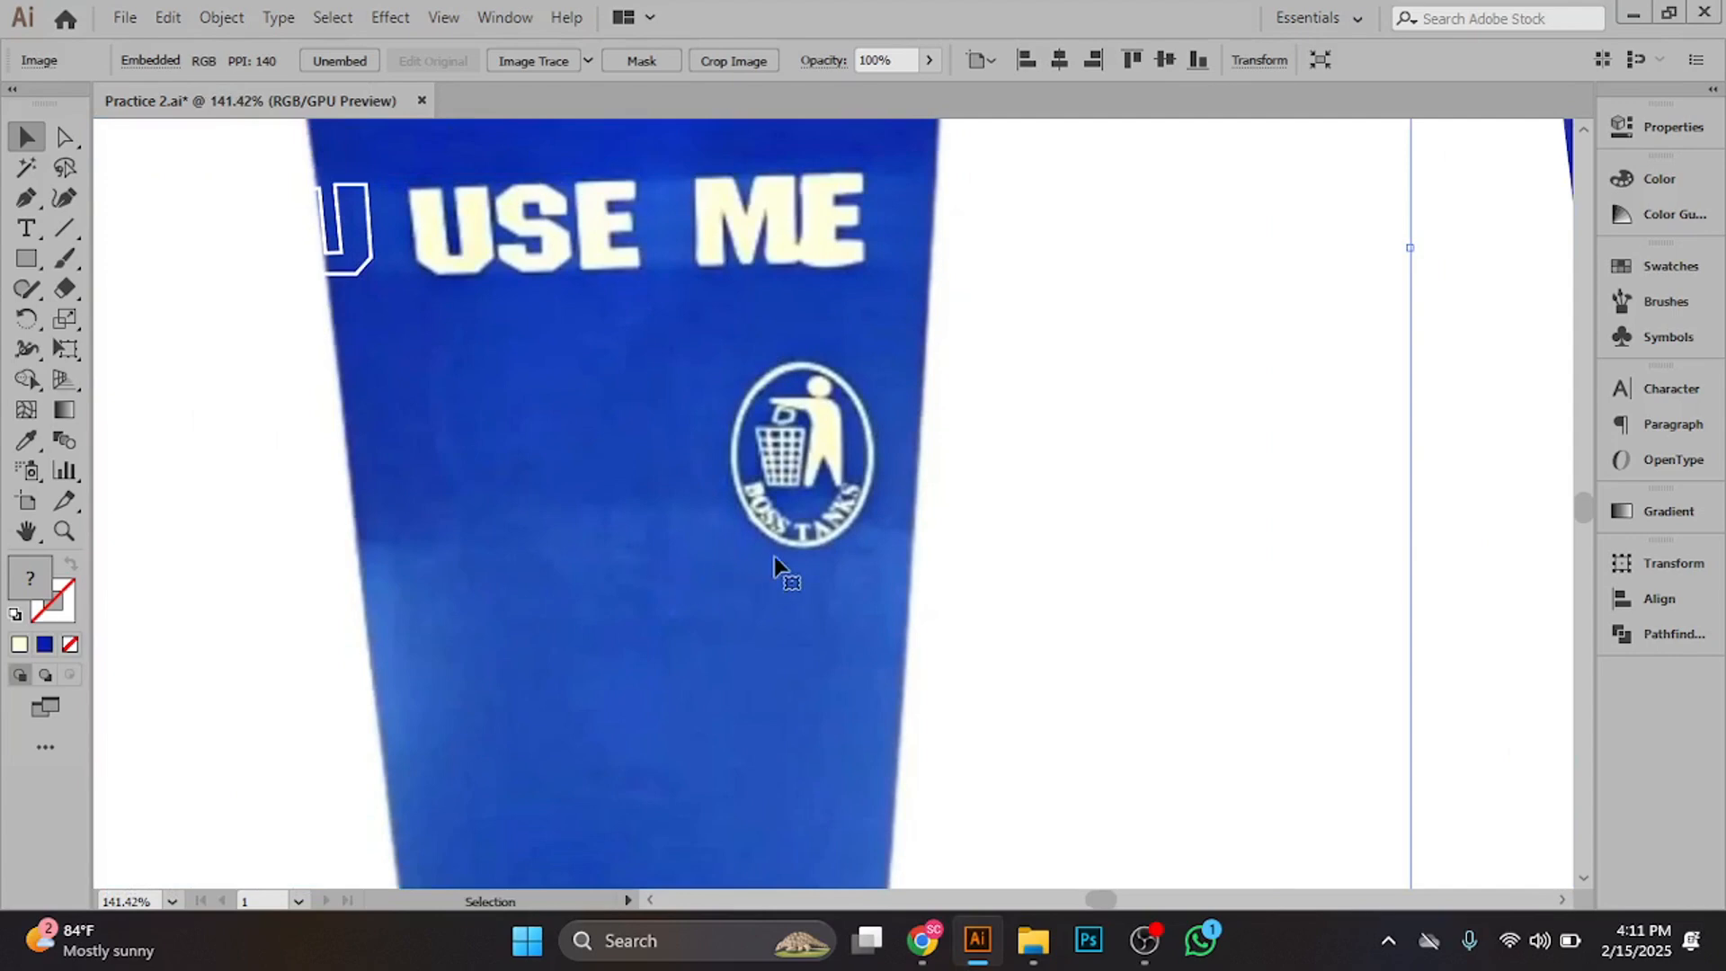
drag(1094, 520, 326, 521)
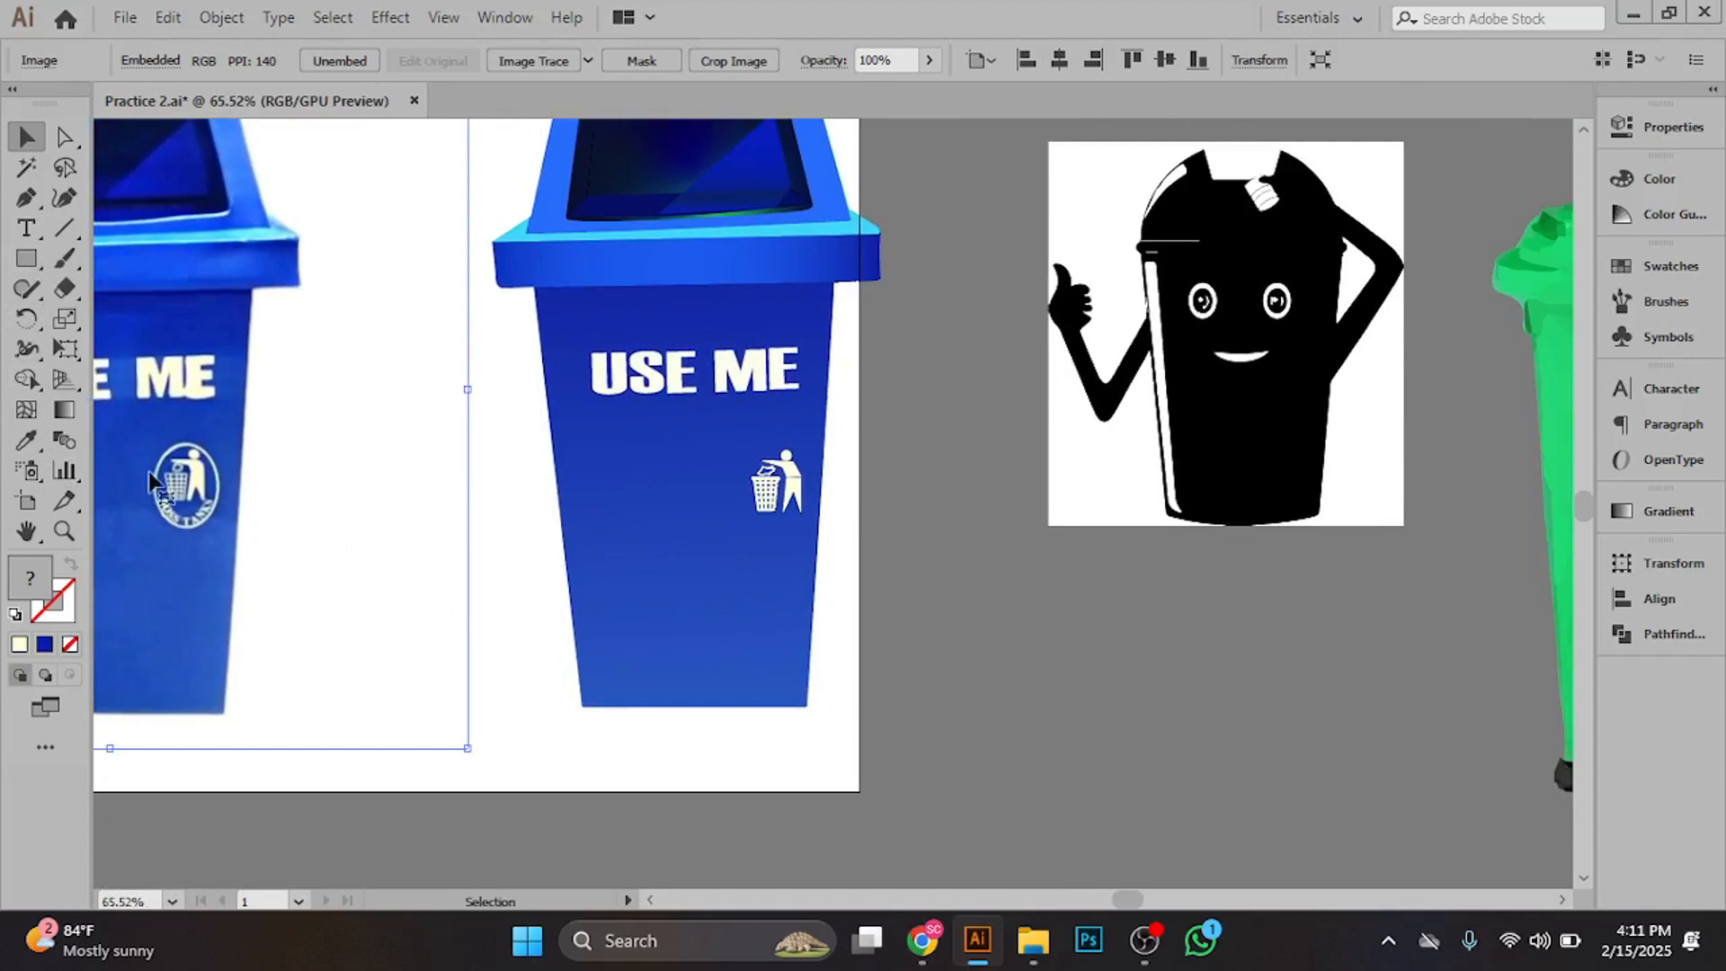
- Draw an ellipse over the oval emblem on the photo bin, with a cream outline and no fill
drag(35, 252, 101, 275)
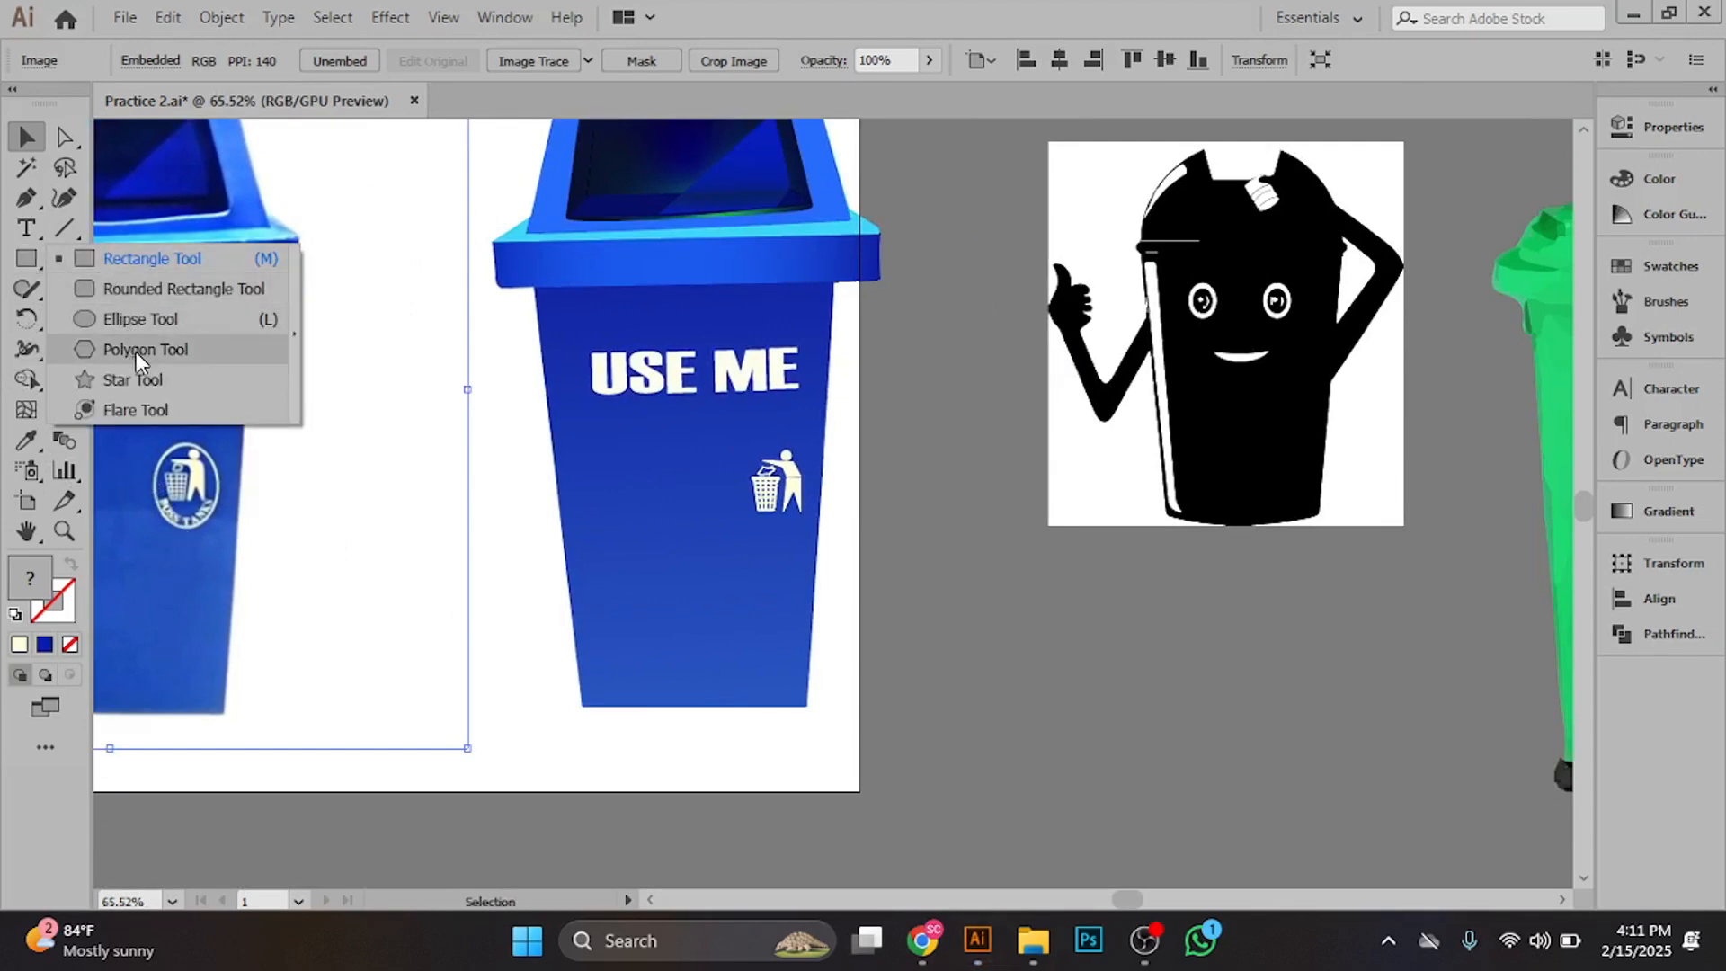
click(137, 315)
key(ctrl+space)
drag(160, 436, 575, 630)
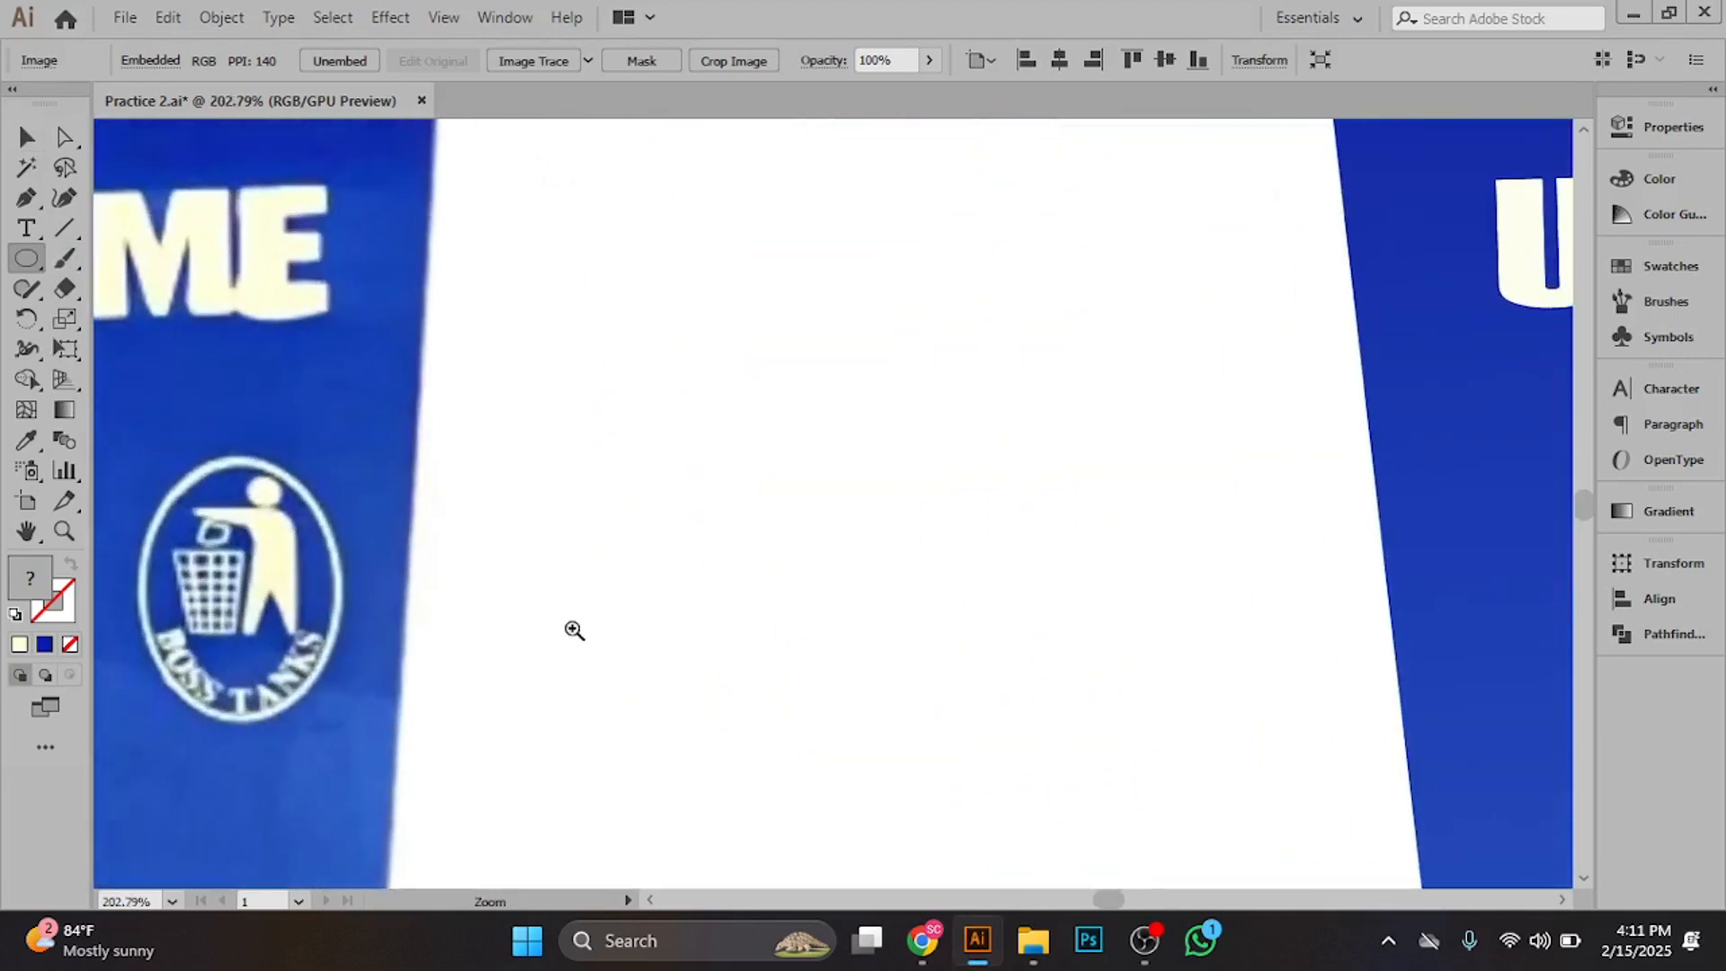
drag(158, 466, 697, 633)
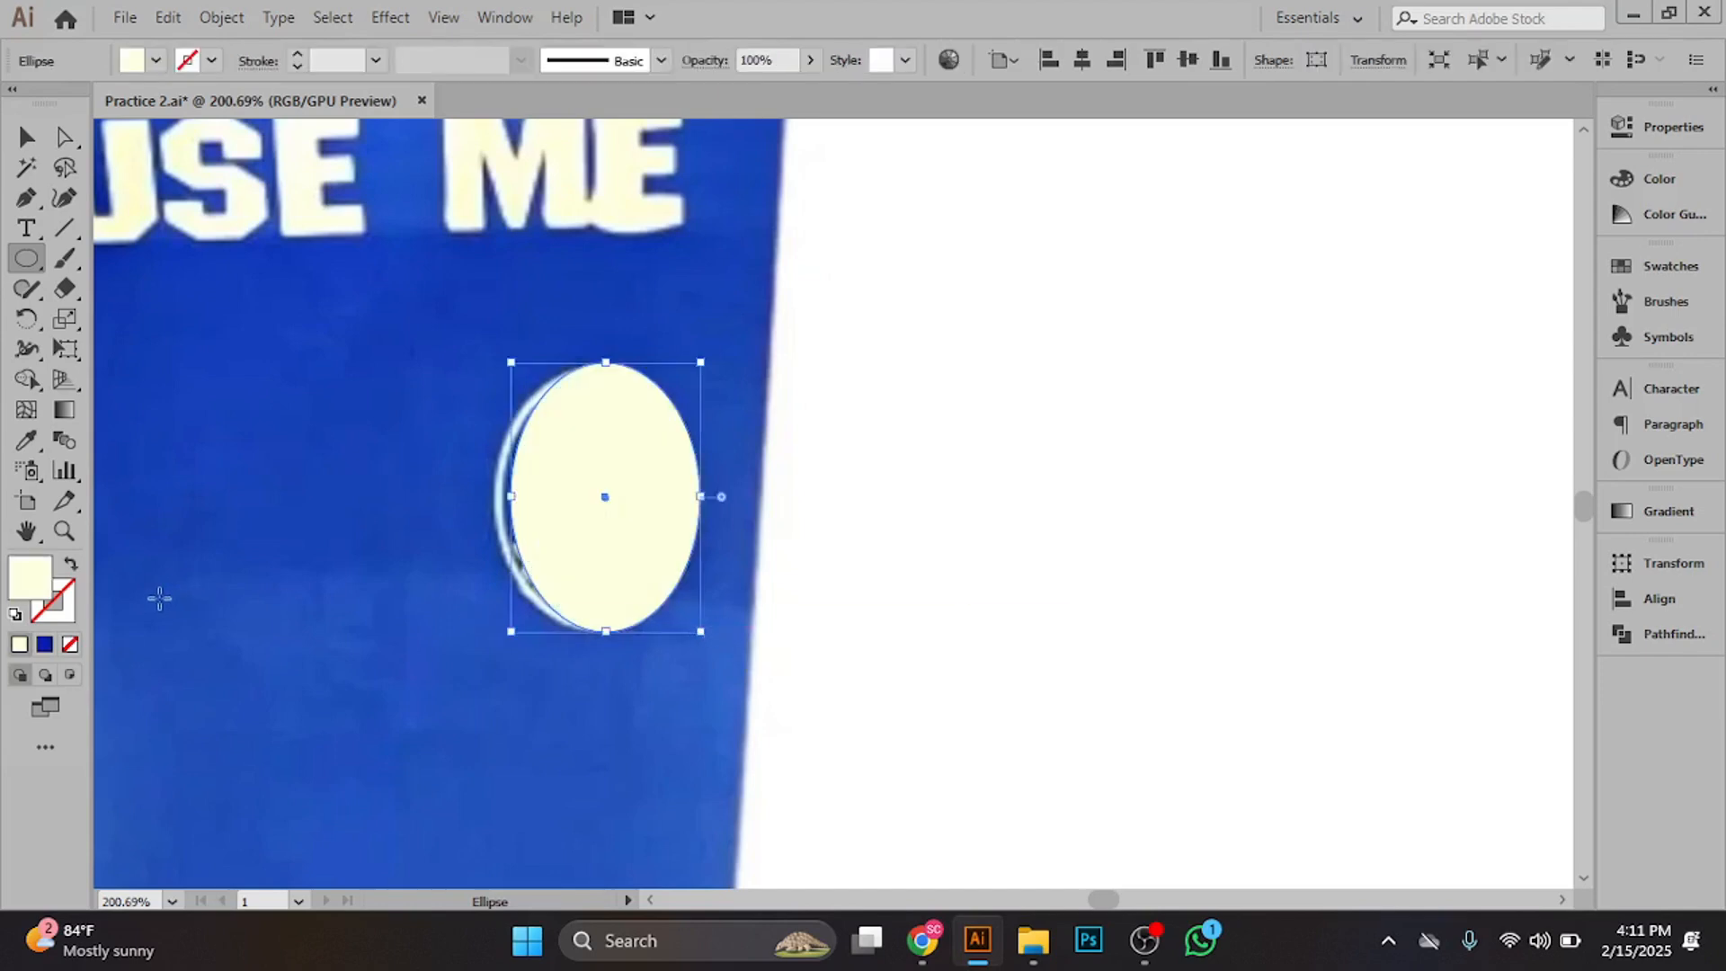
click(68, 564)
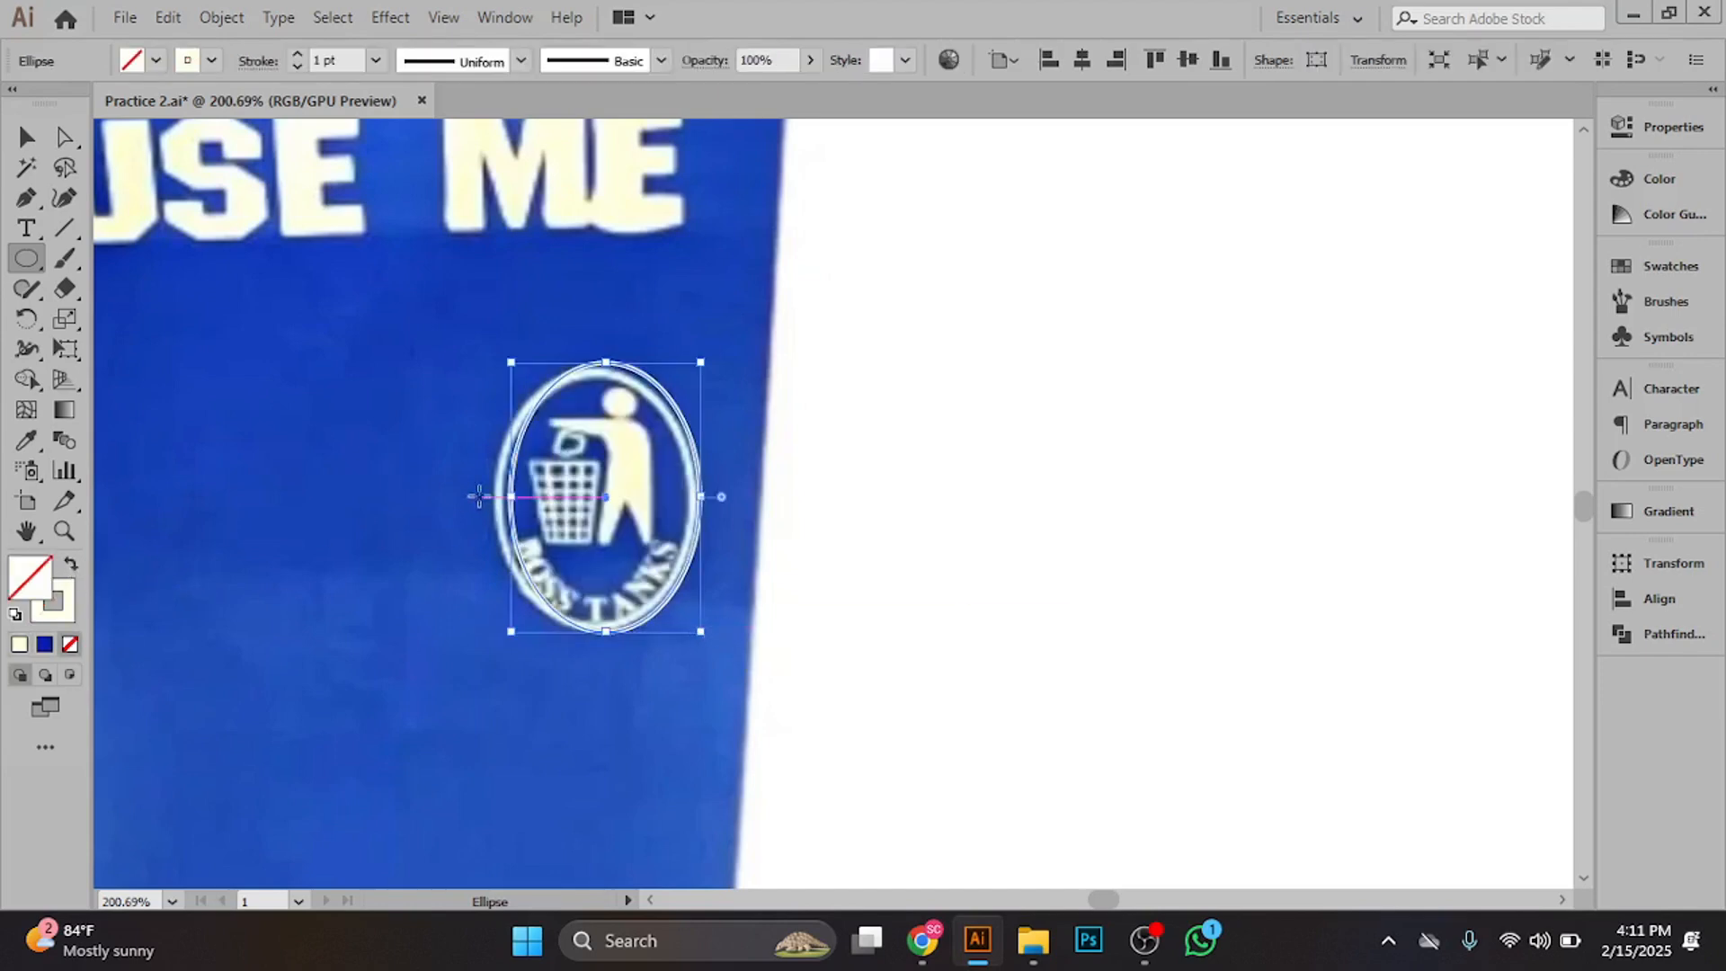
- Fit the ellipse to the photo emblem's oval ring, set its stroke weight to 2 pt, and deselect it
key(v)
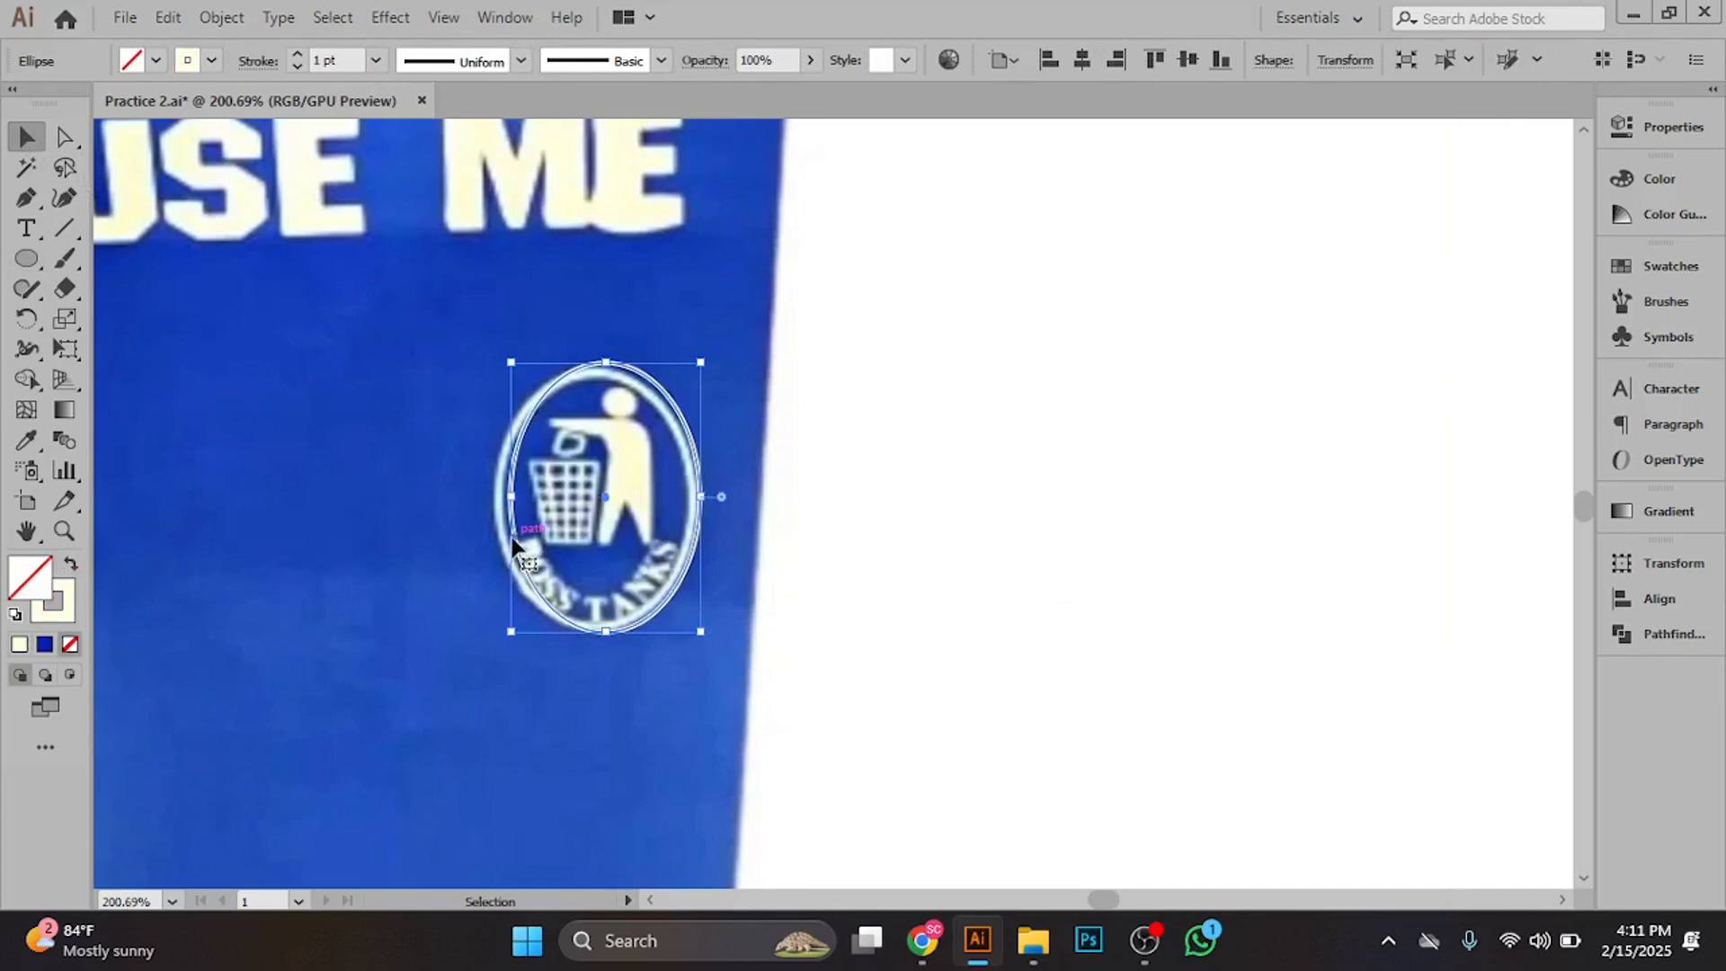
drag(518, 545, 508, 544)
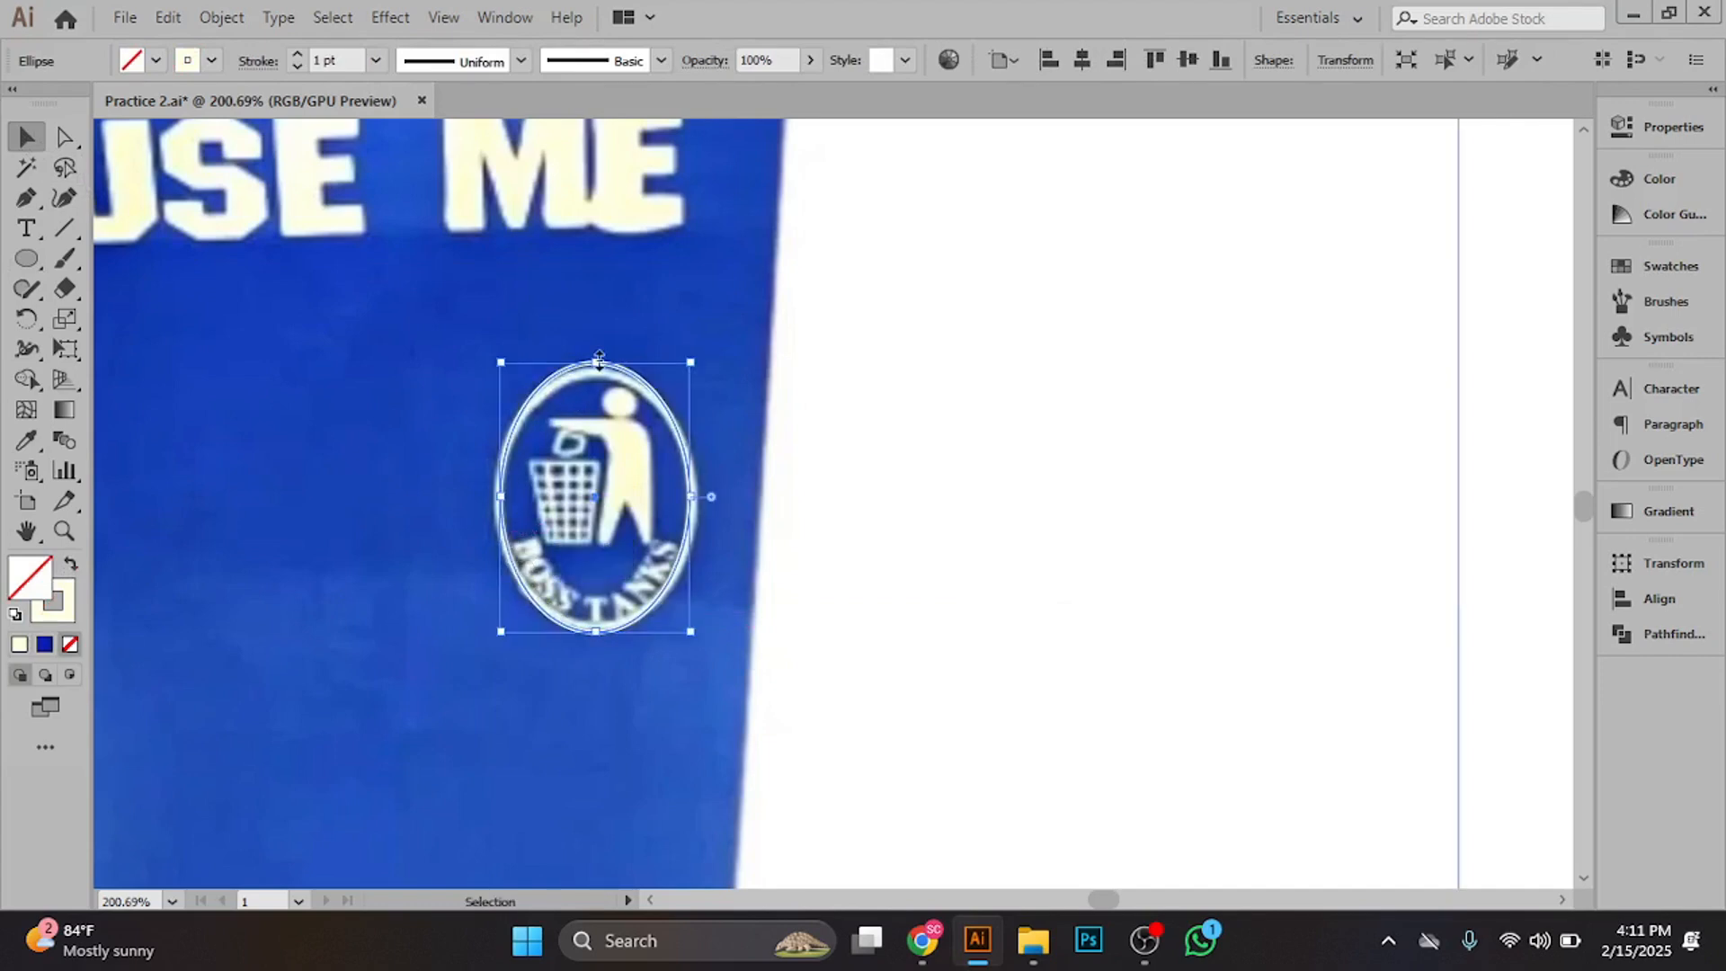
drag(596, 362, 596, 371)
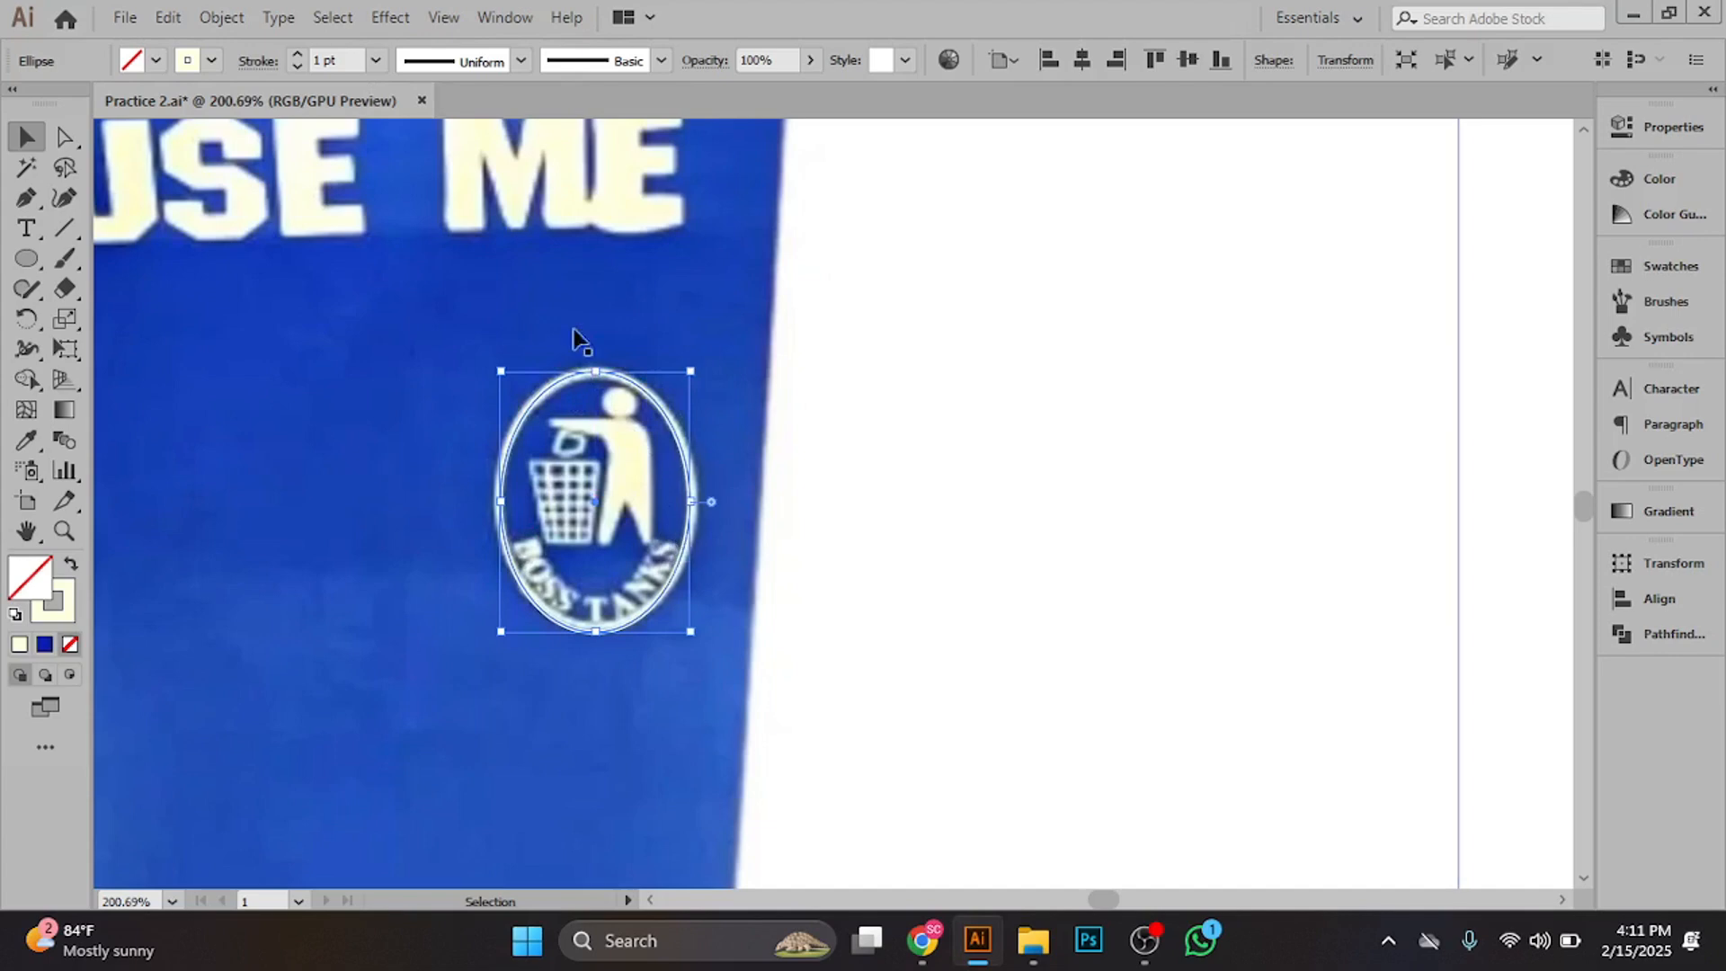
click(341, 61)
key(Up)
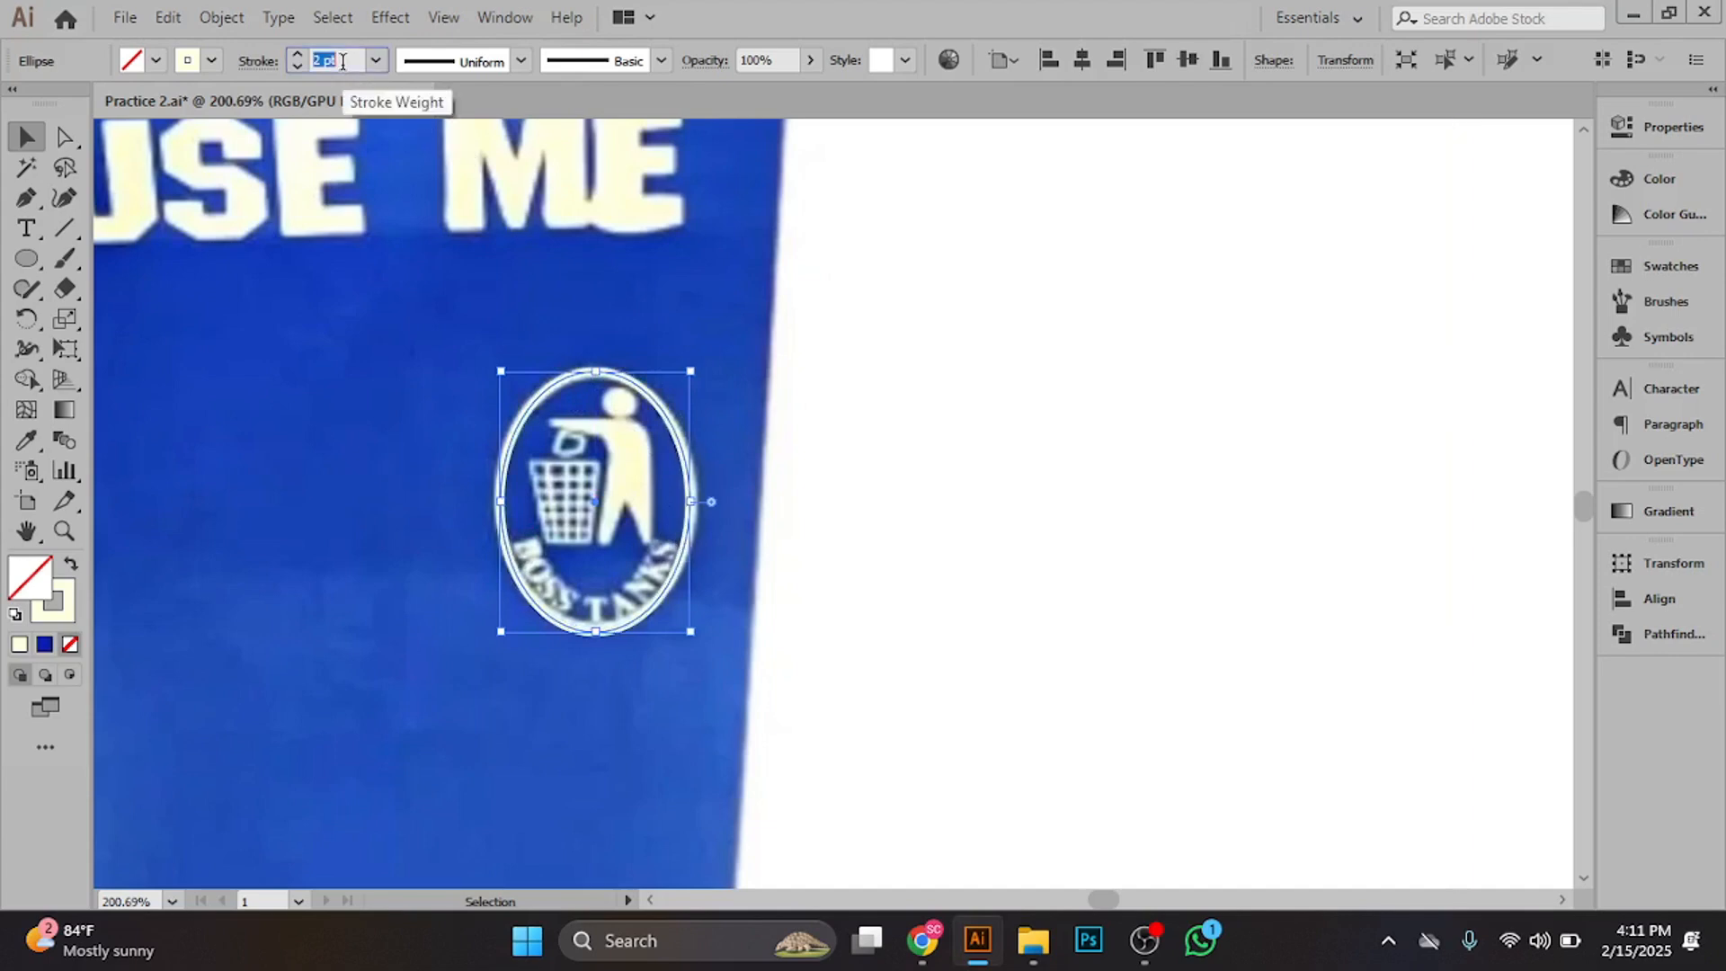
click(856, 461)
- Move the cream litter-disposal icon from the vector bin into the oval on the photo, scale it down to fit, and deselect it
drag(870, 471, 466, 439)
ctrl+alt+click(590, 492)
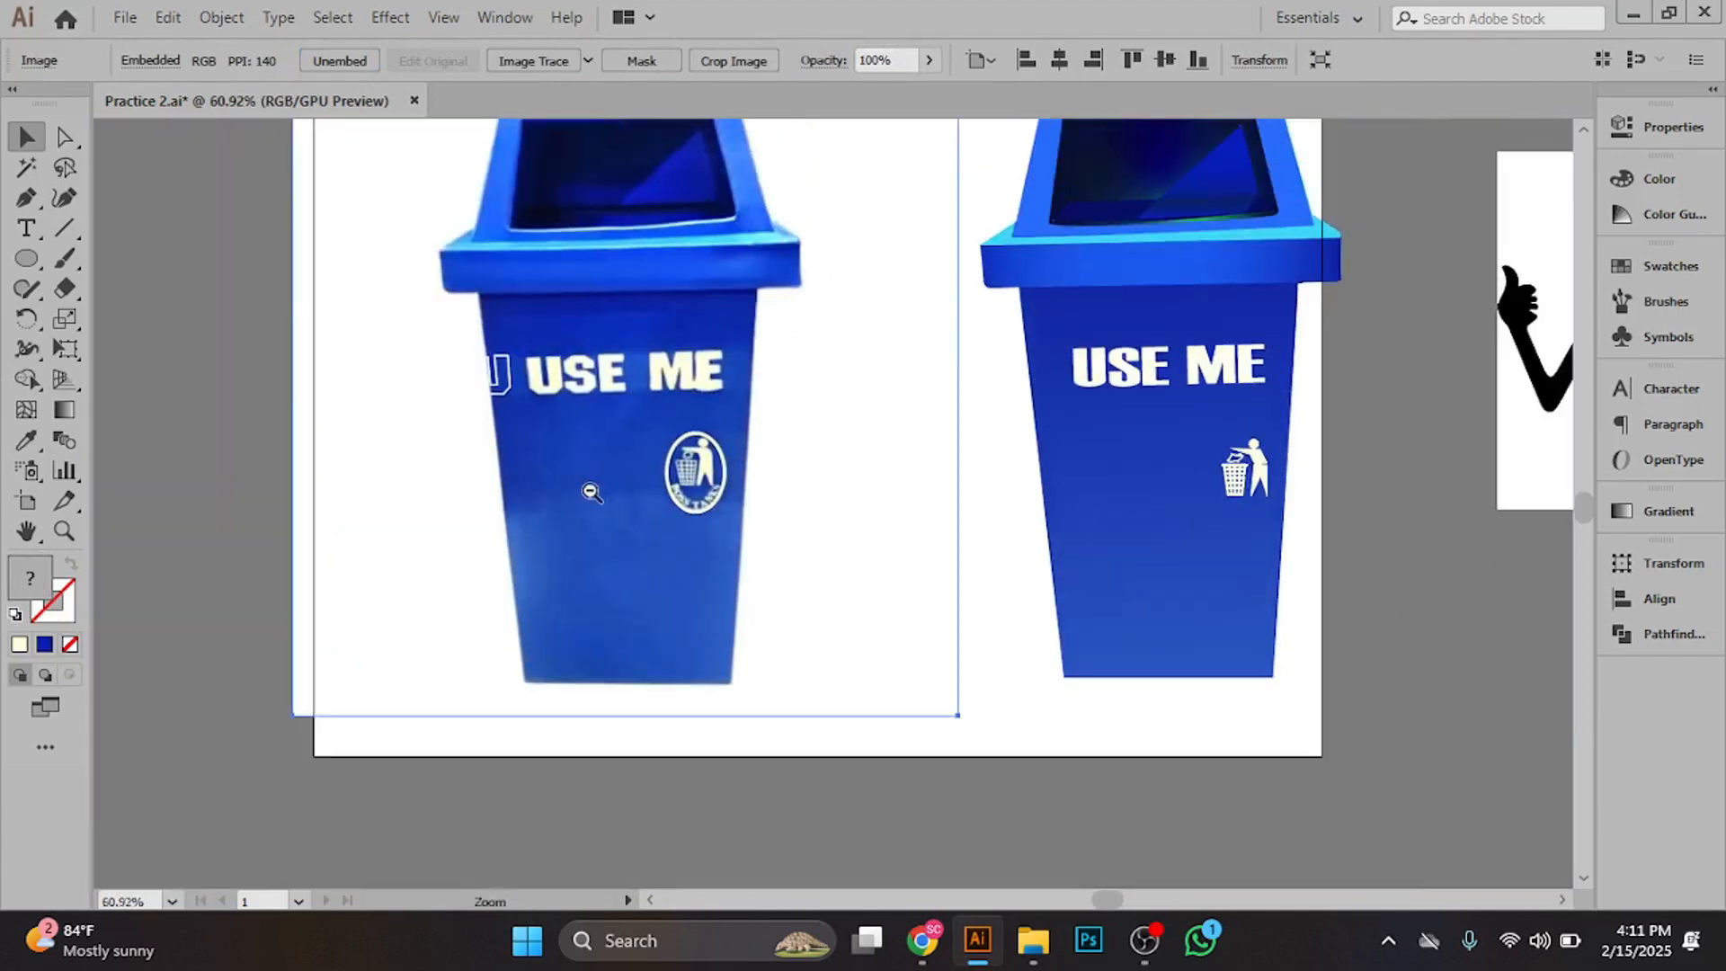
drag(1255, 473, 713, 474)
alt+scroll(809, 539, up, 5)
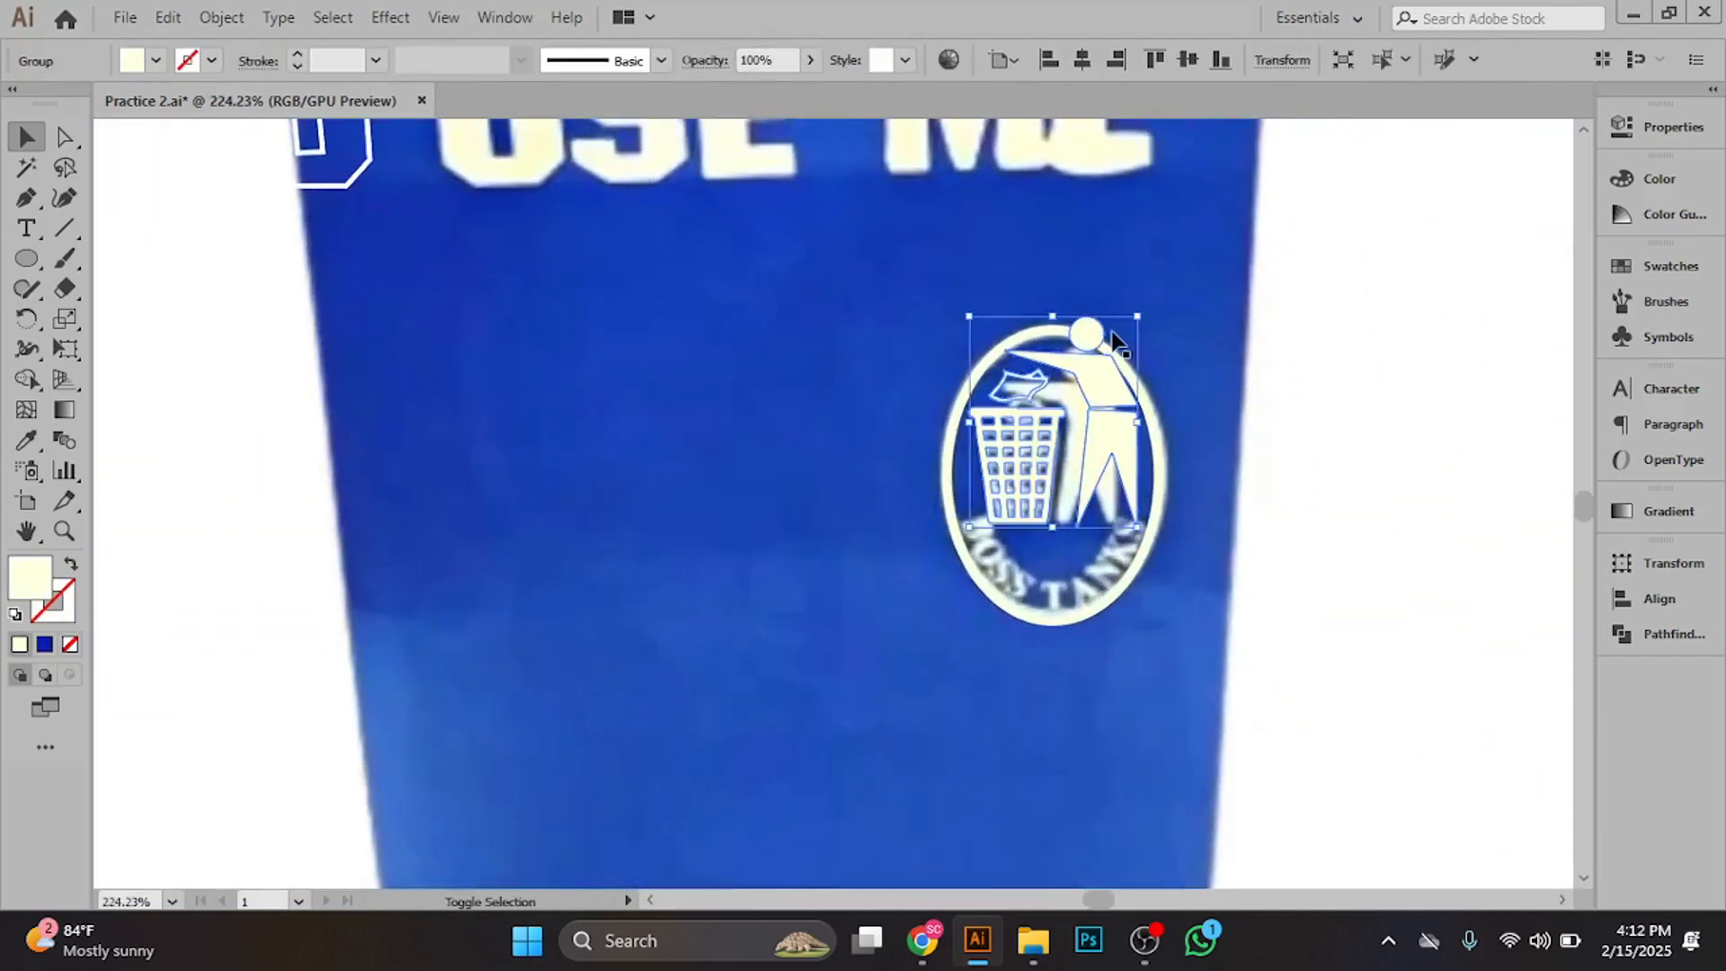
drag(1135, 319, 1118, 342)
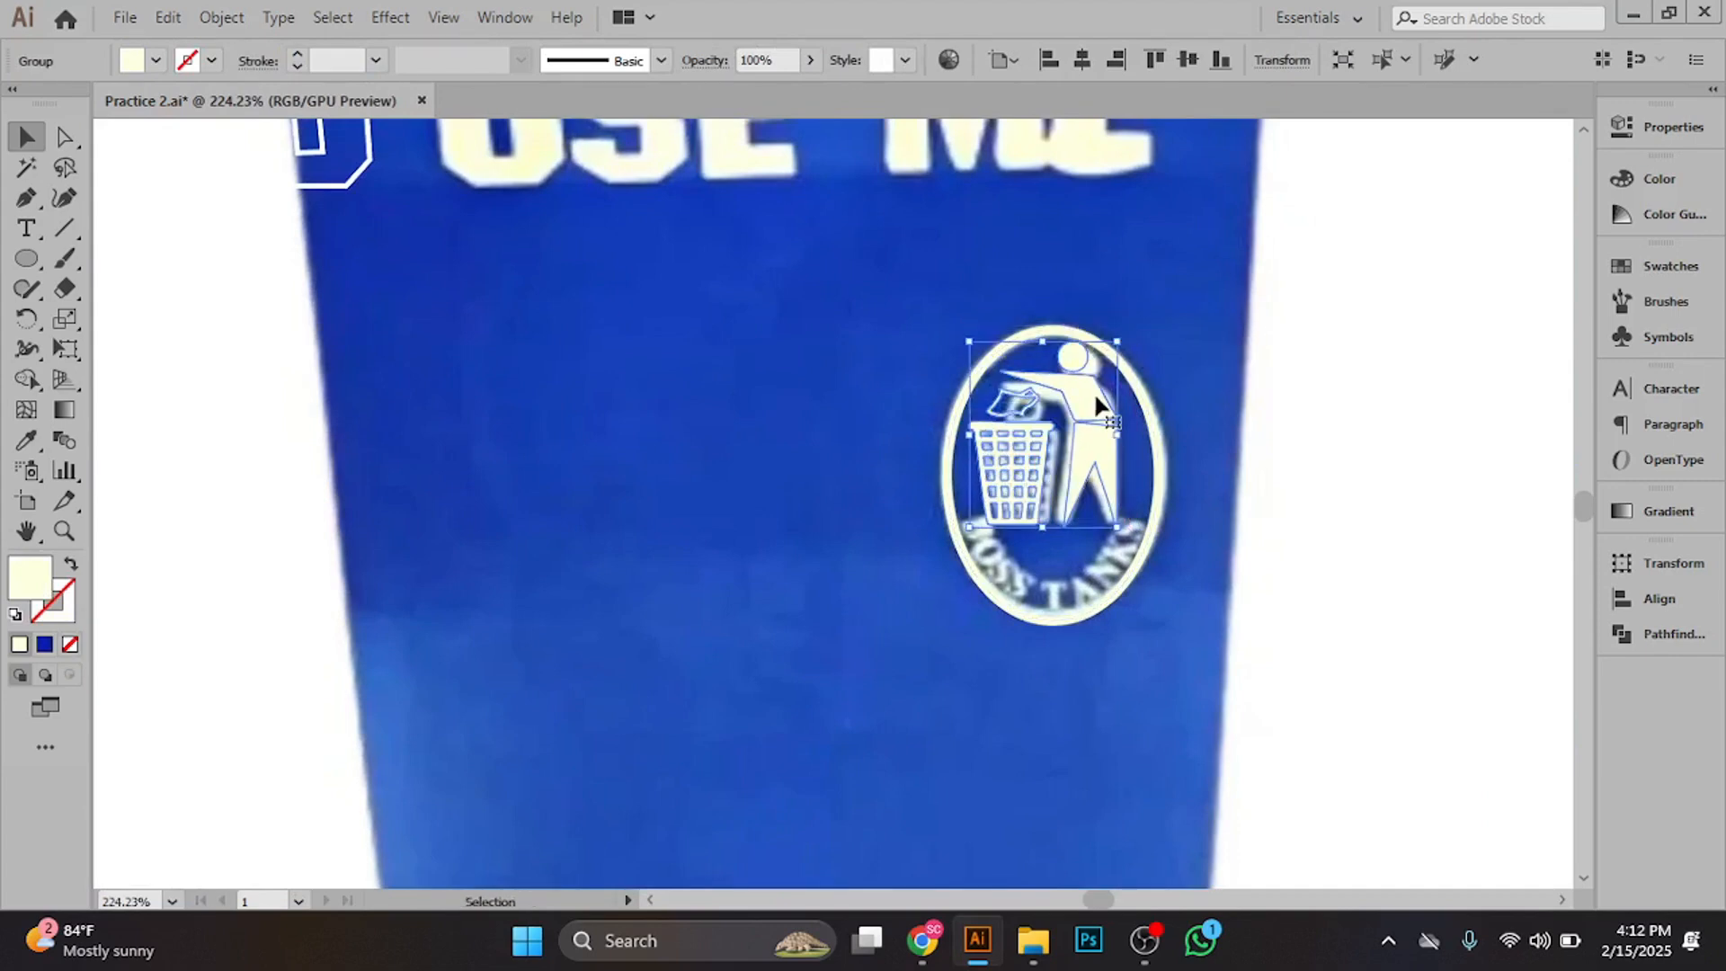
drag(1095, 400, 1088, 401)
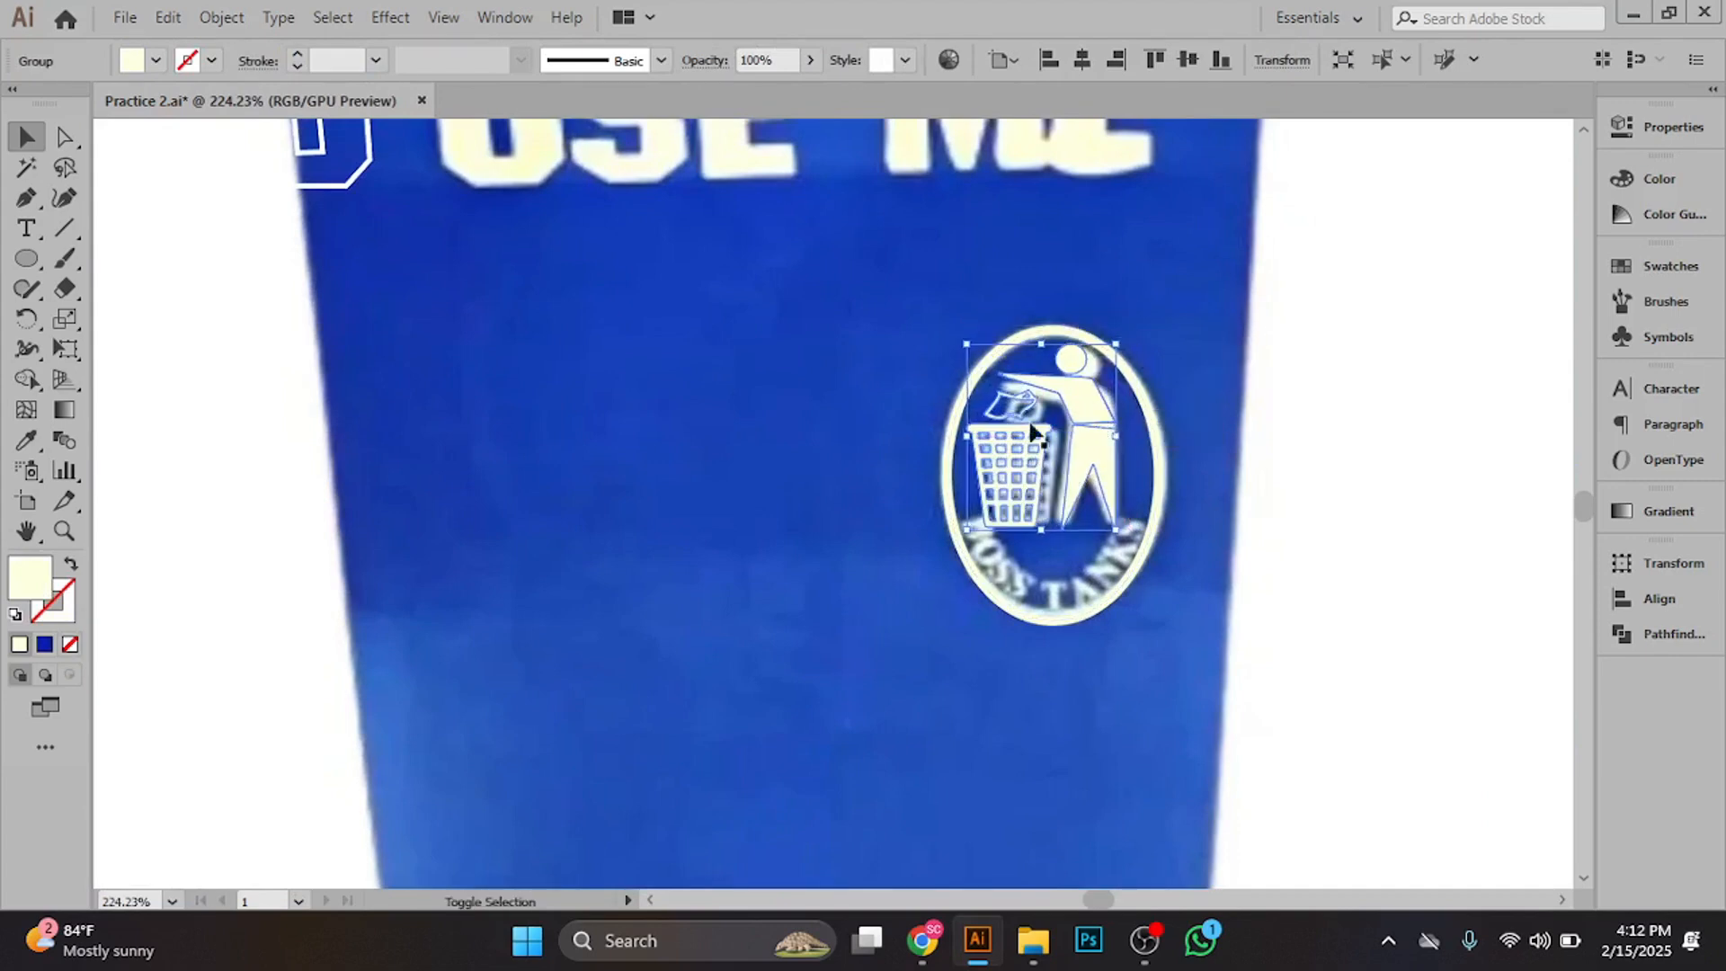
drag(967, 436, 980, 441)
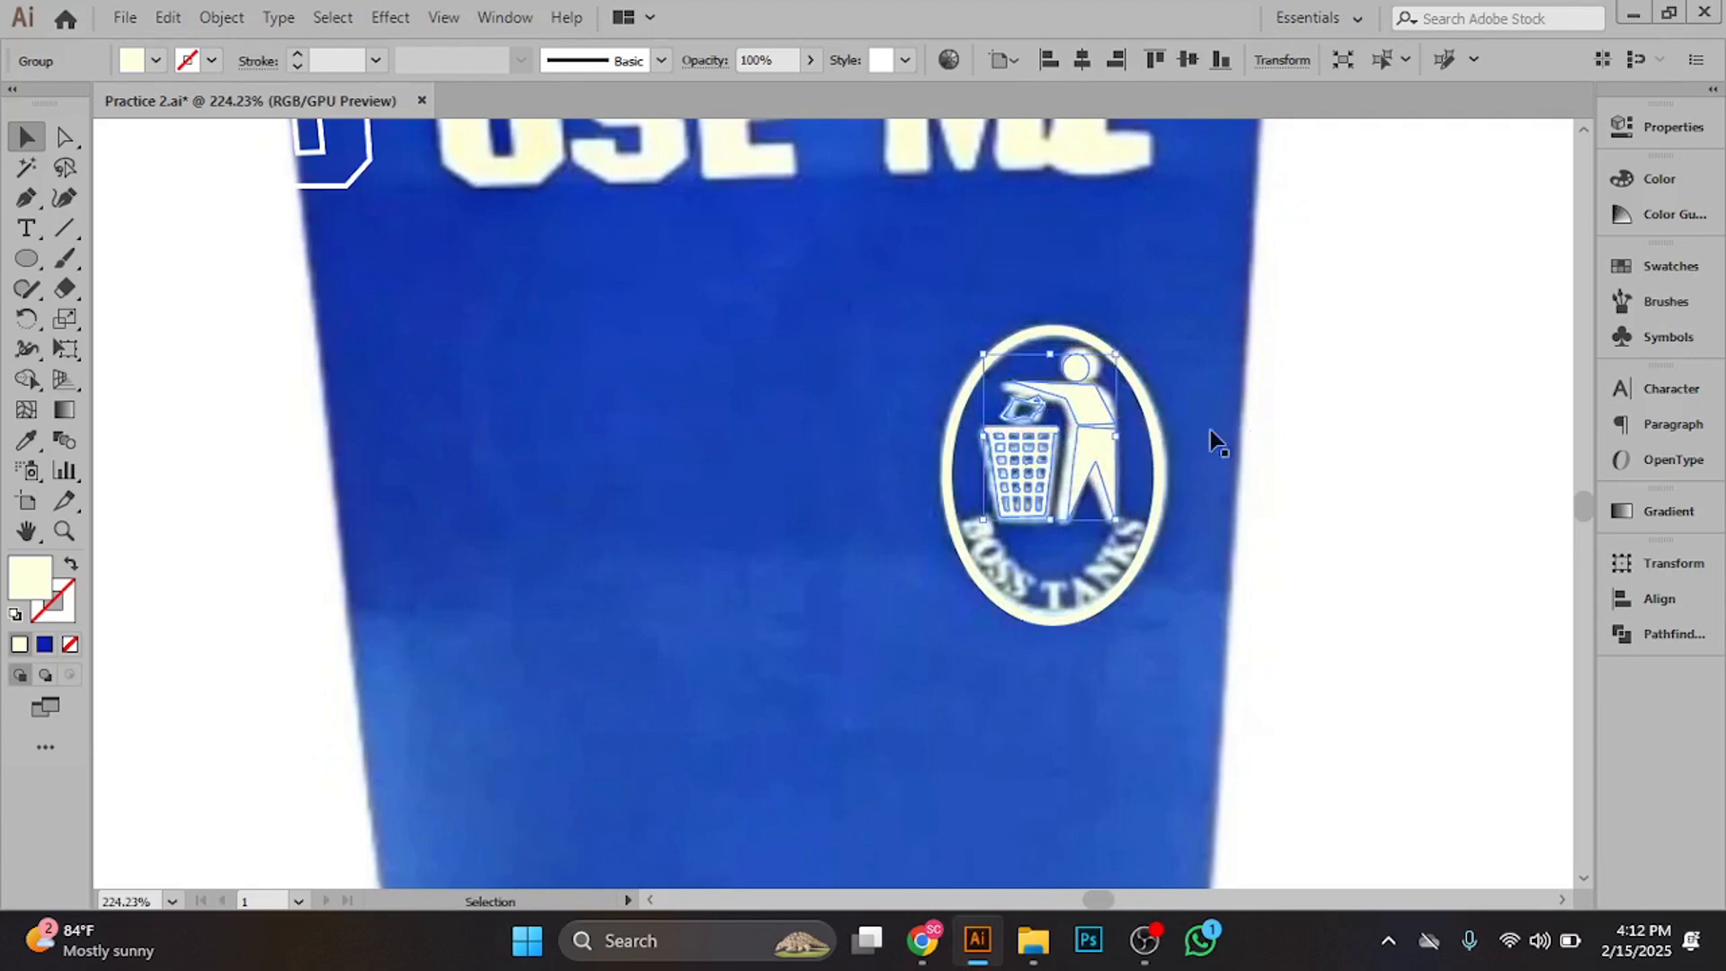
click(1256, 455)
- Add the point text BOSS TANKS on the photo bin just below the oval emblem
drag(1256, 455, 1166, 399)
drag(1050, 512, 1269, 634)
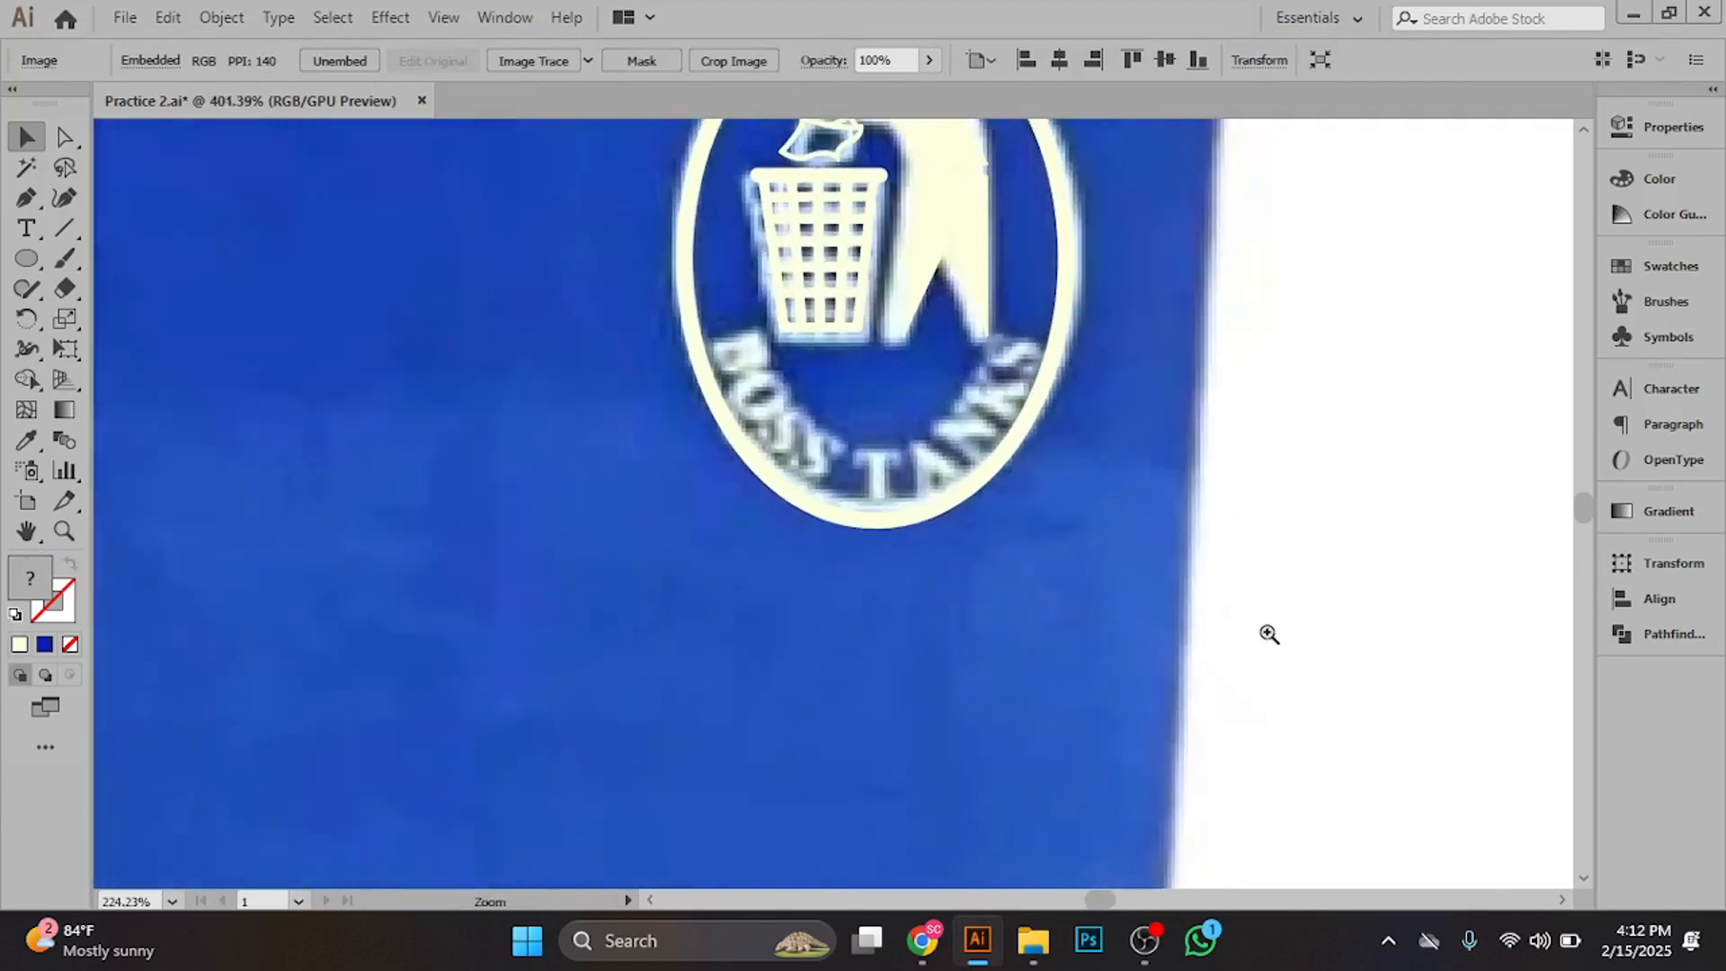
scroll(1112, 653, left, 2)
scroll(1112, 654, down, 1)
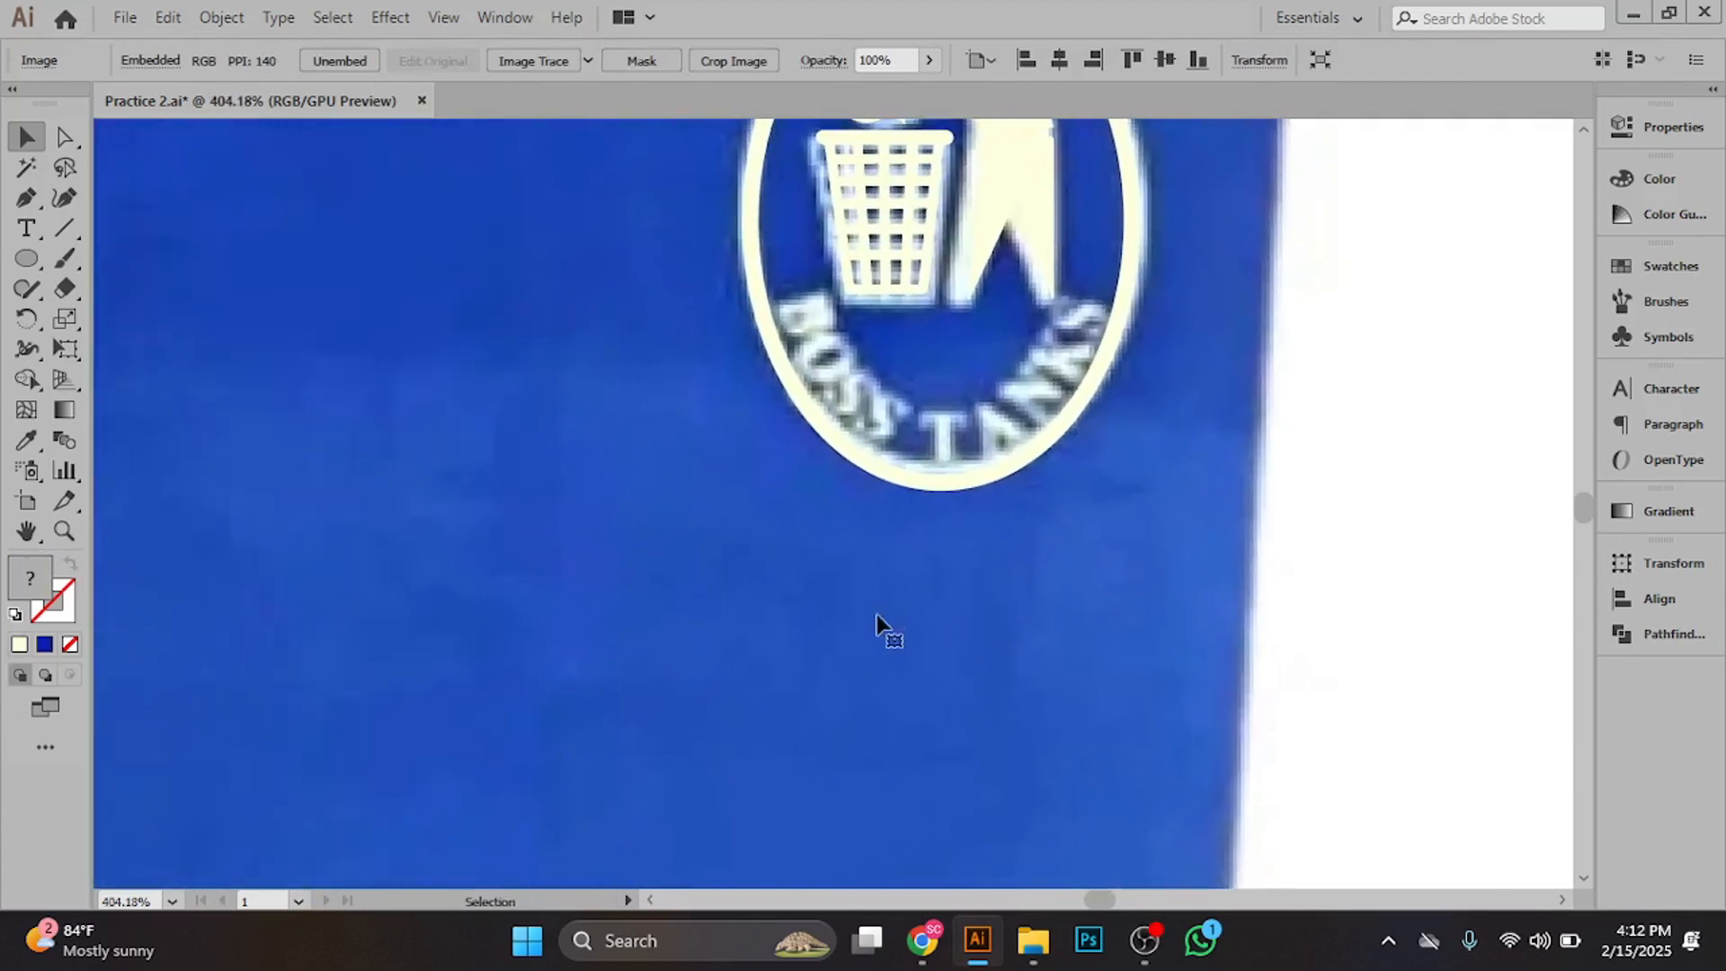
click(27, 228)
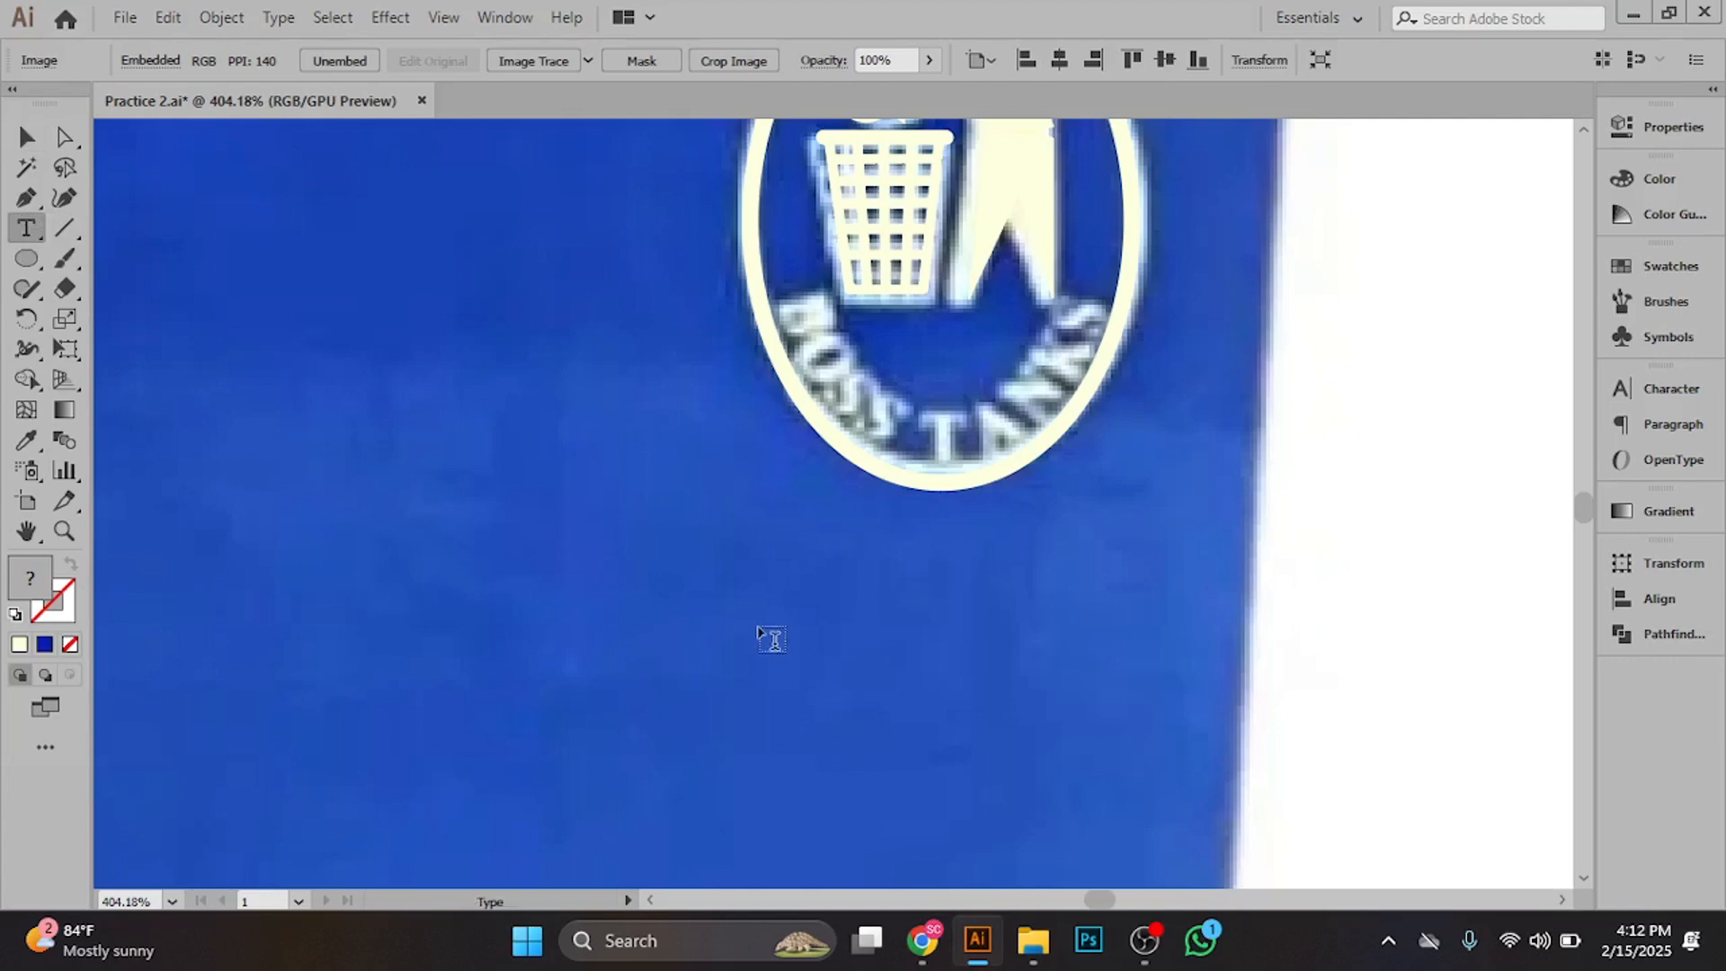
click(761, 632)
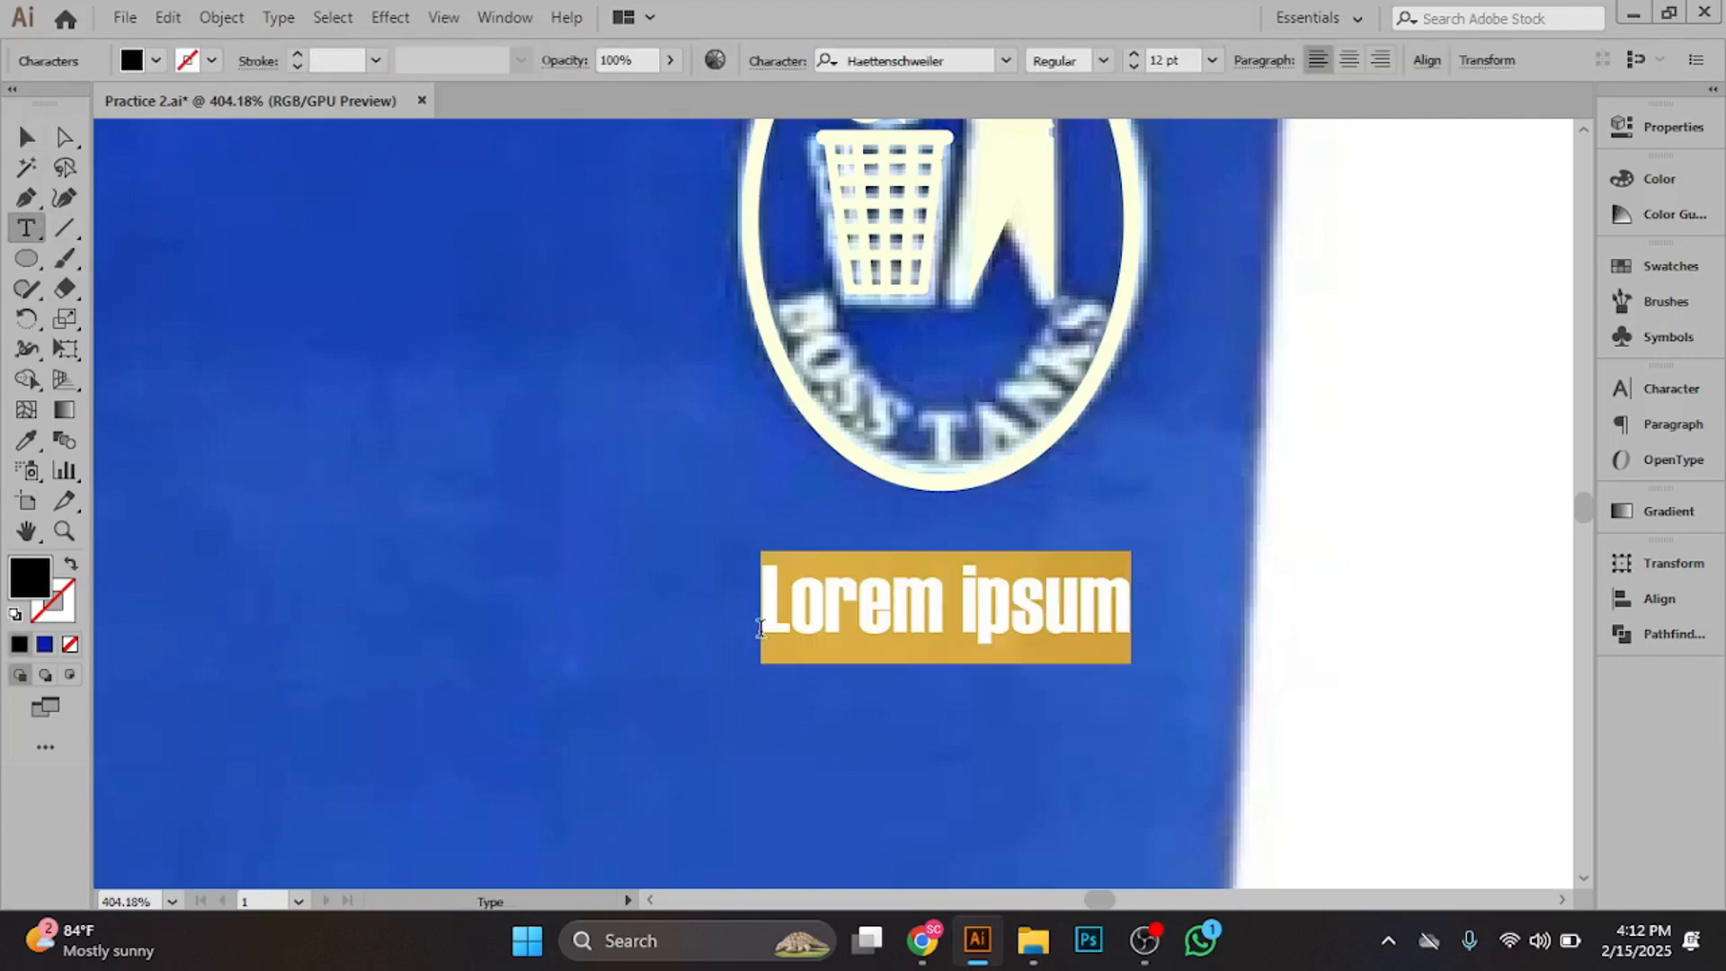
text(BOSS )
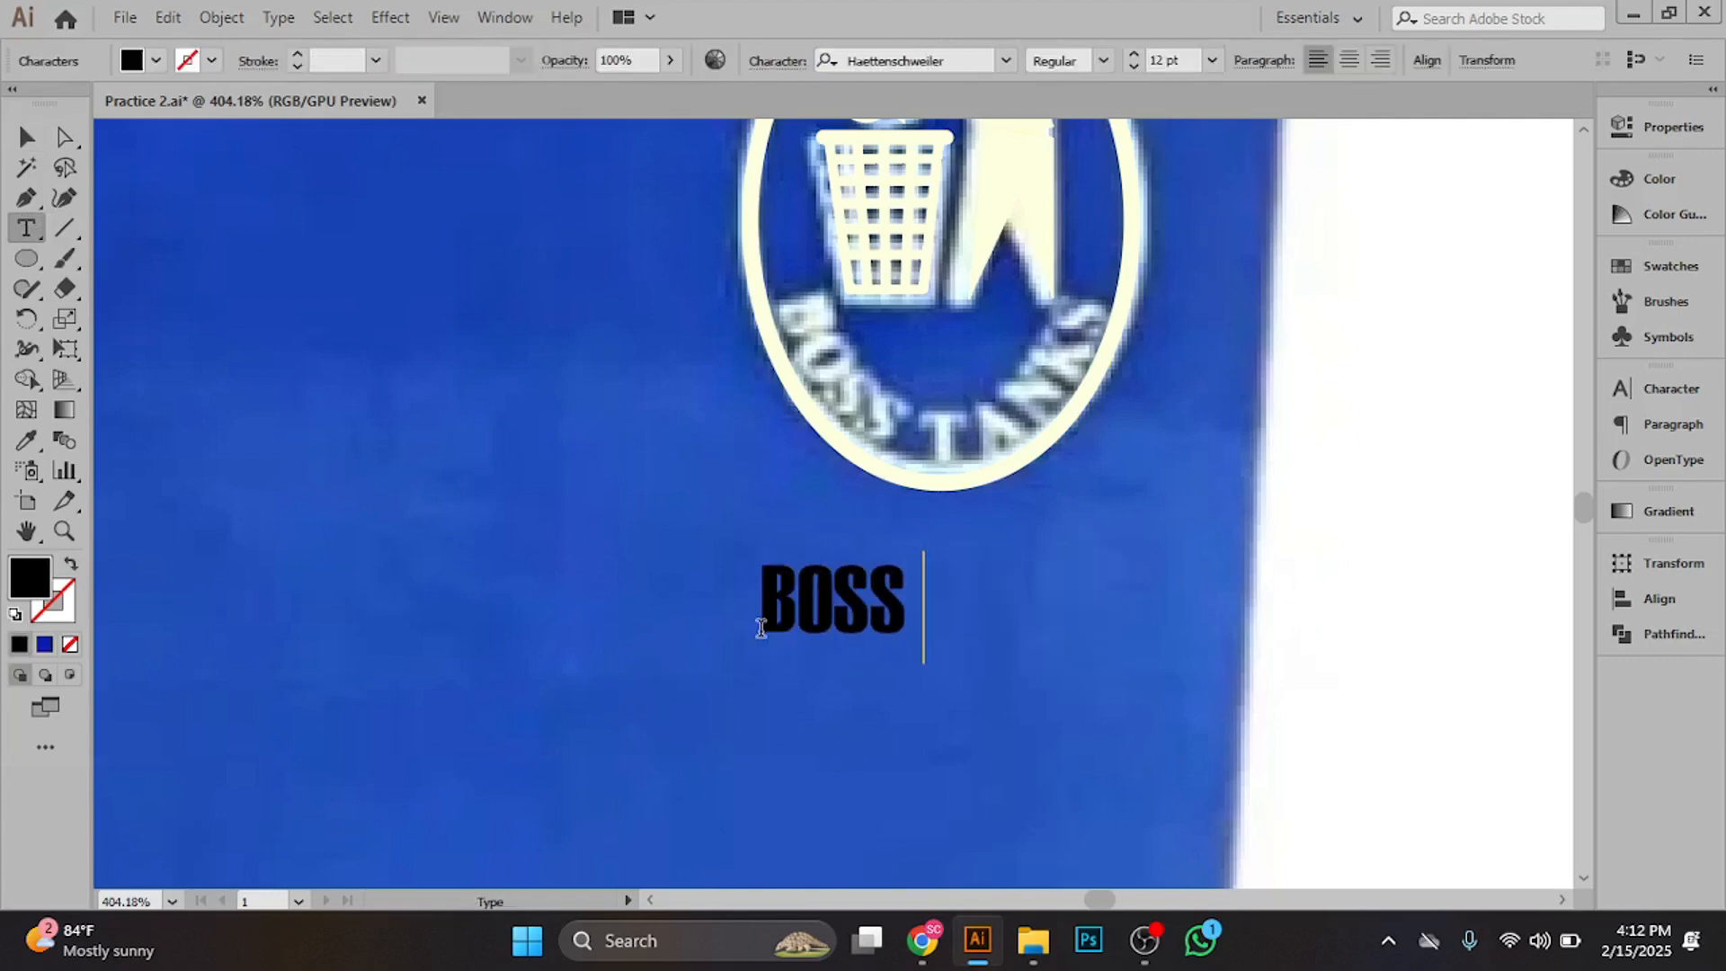
text(TANKS)
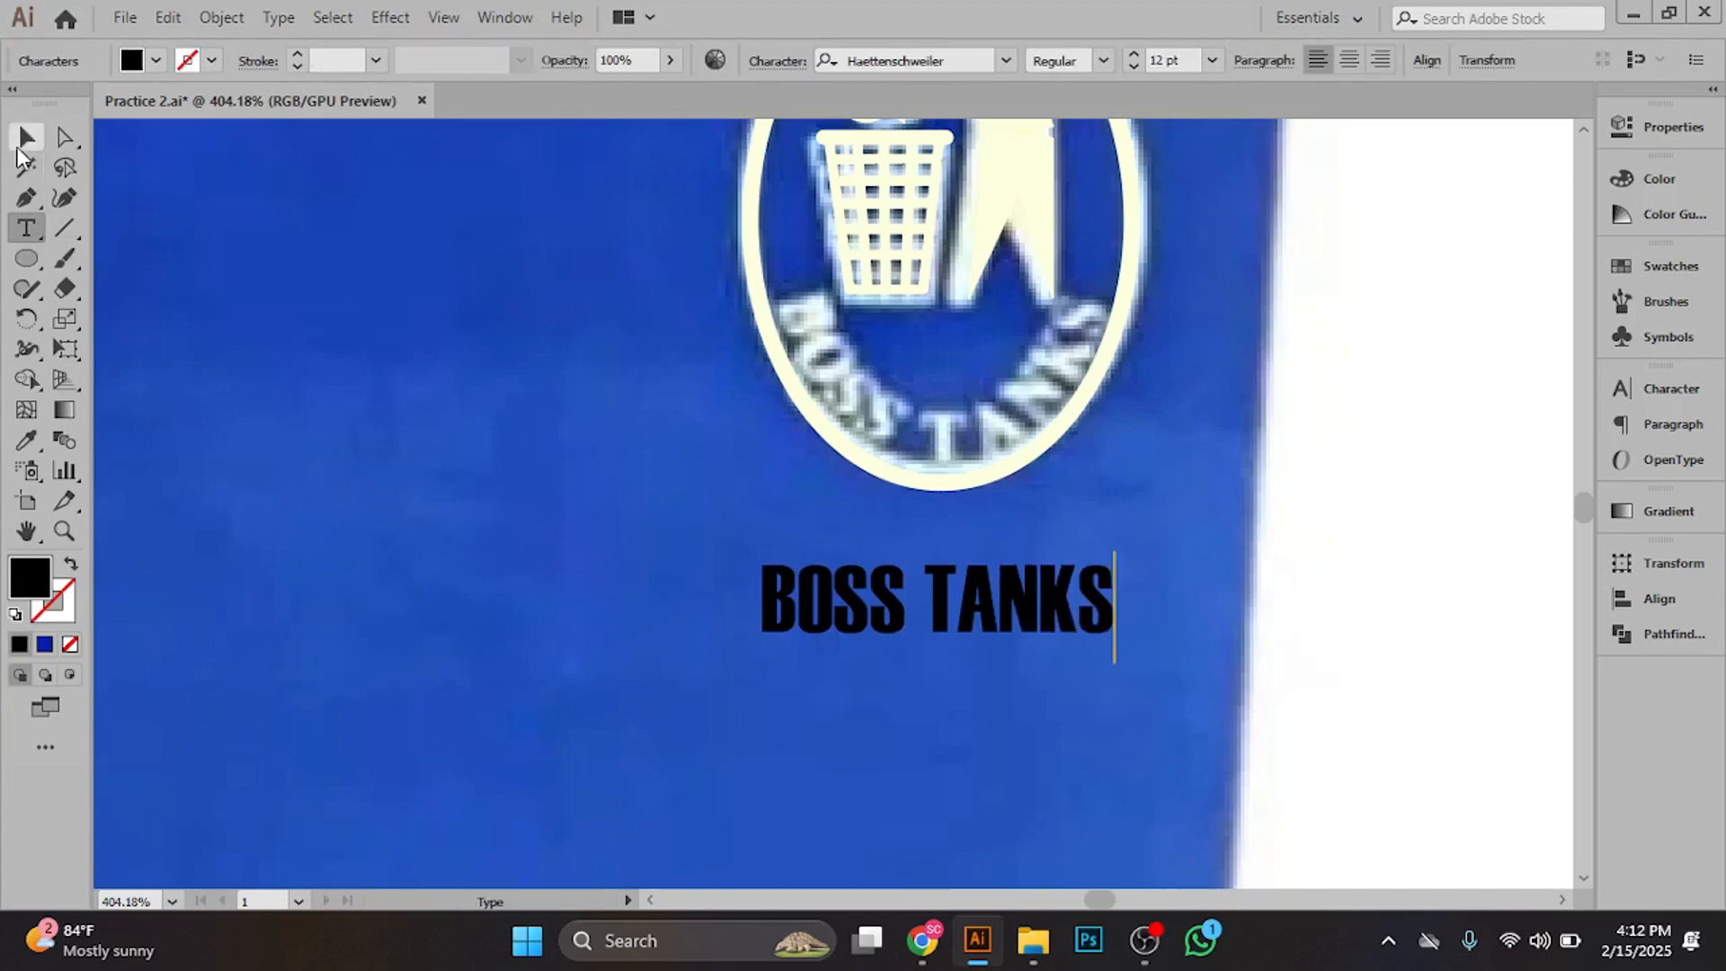
click(26, 133)
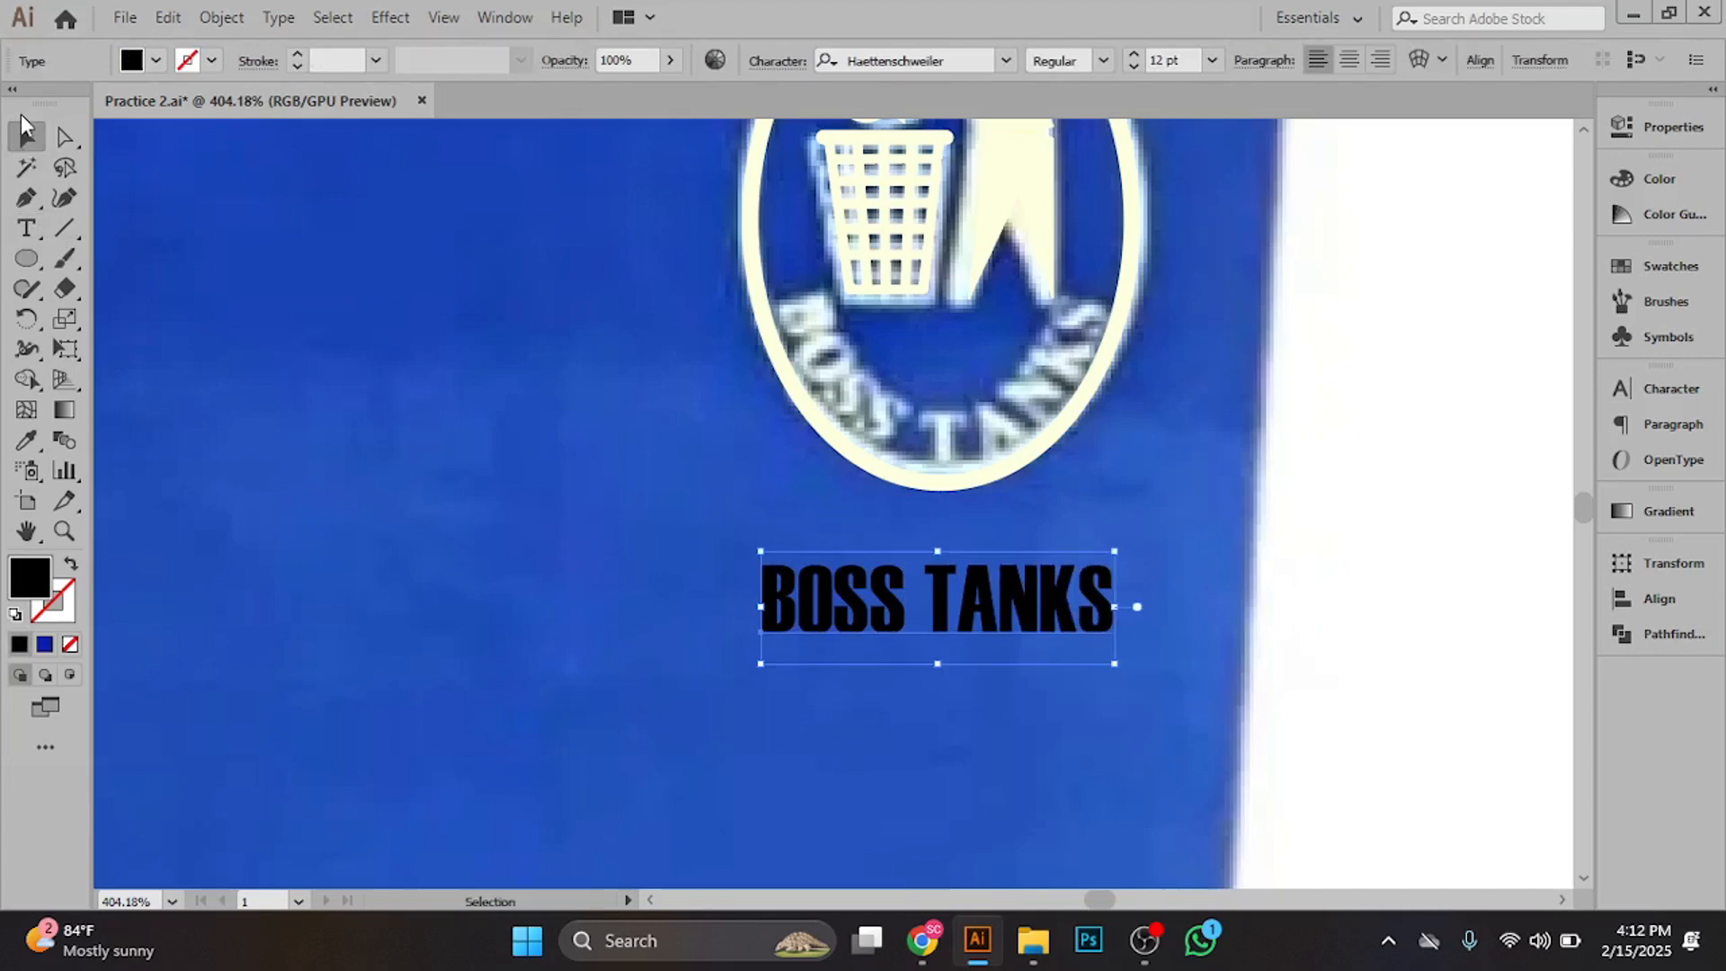
- Try the Minion Variable Concept font on the BOSS TANKS text
click(1651, 127)
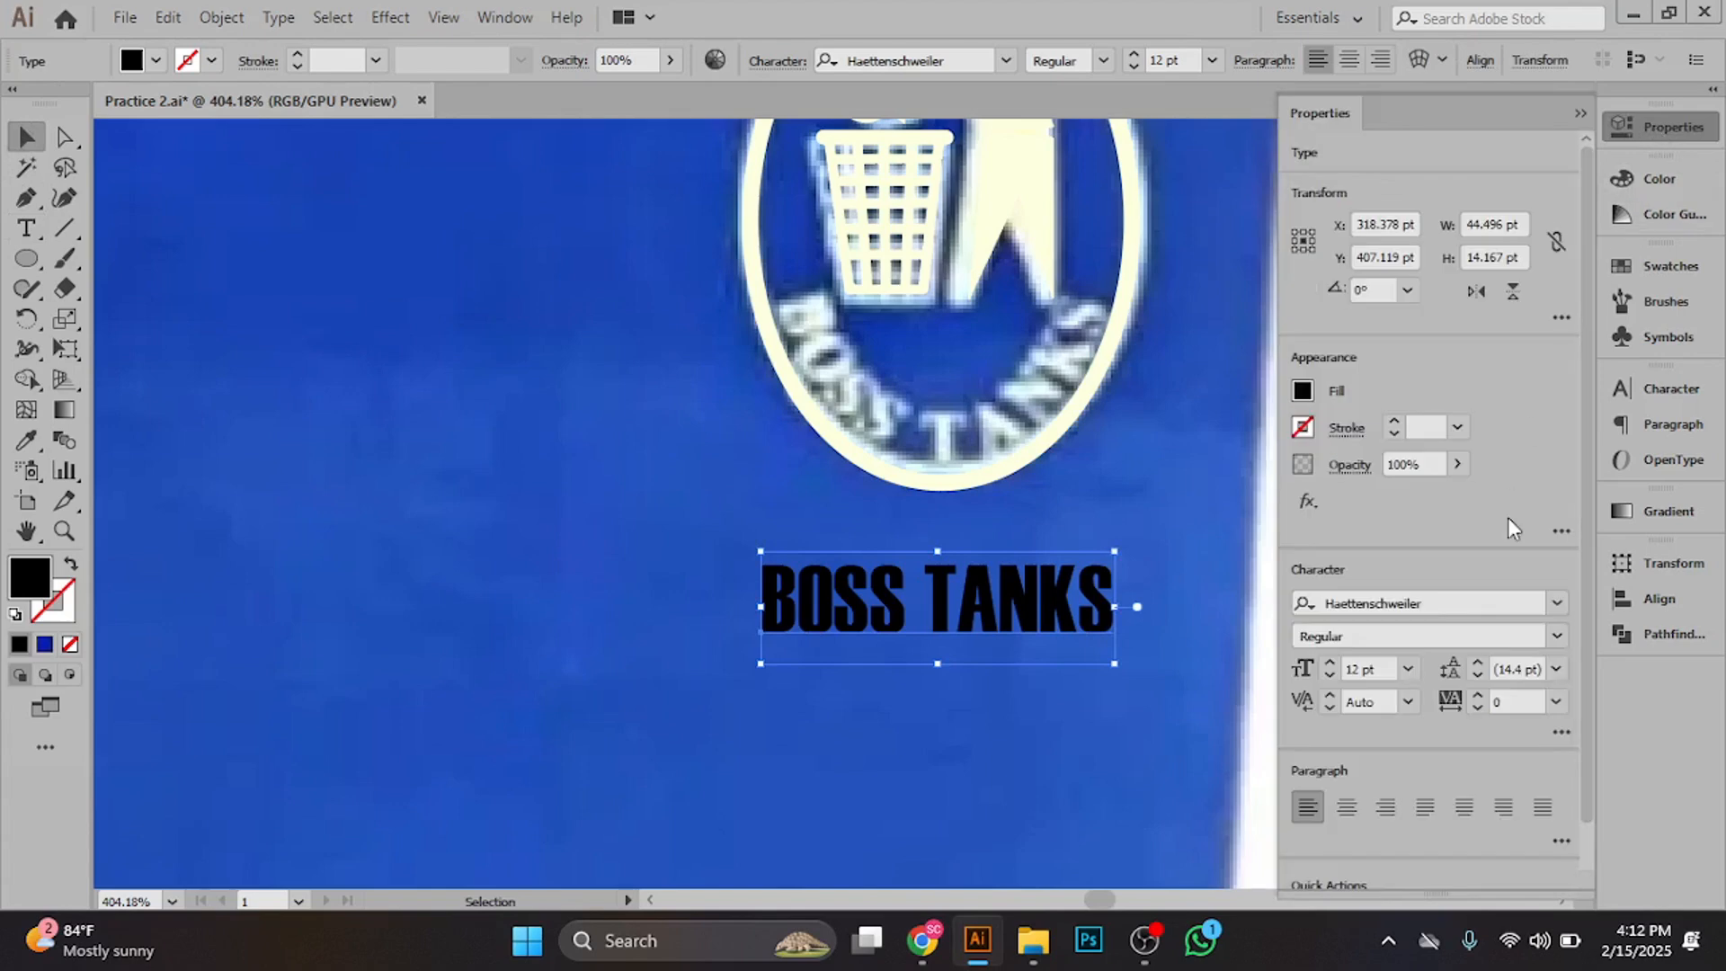
click(1556, 609)
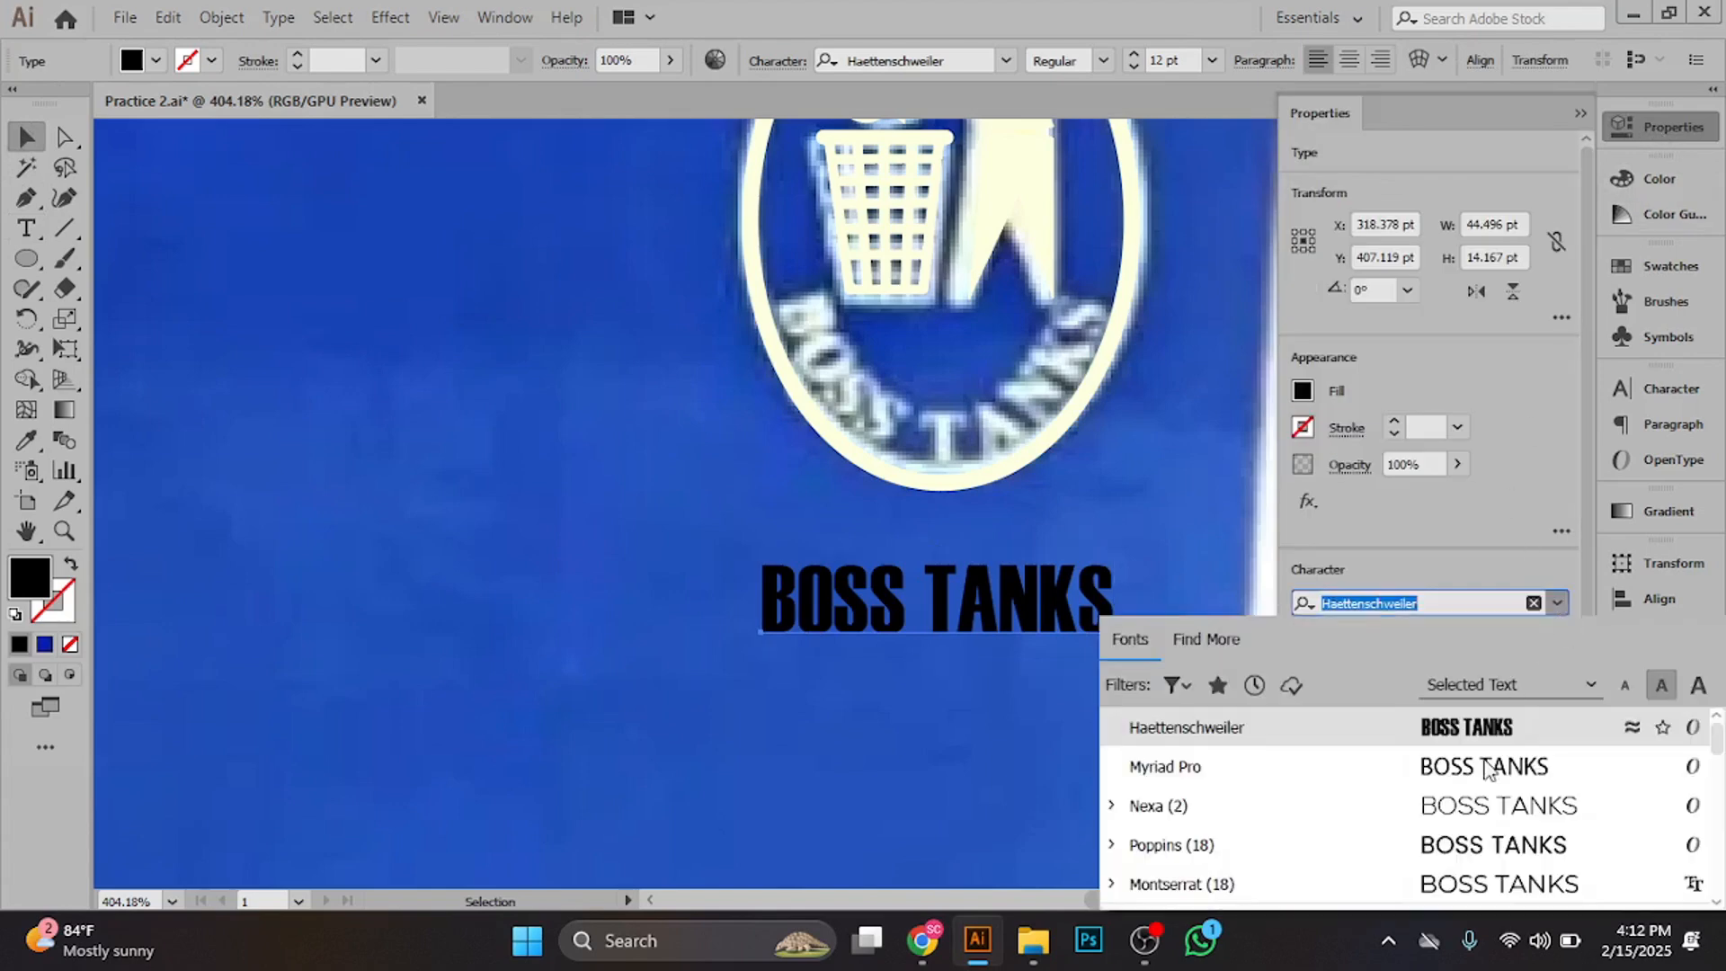
scroll(1493, 823, down, 3)
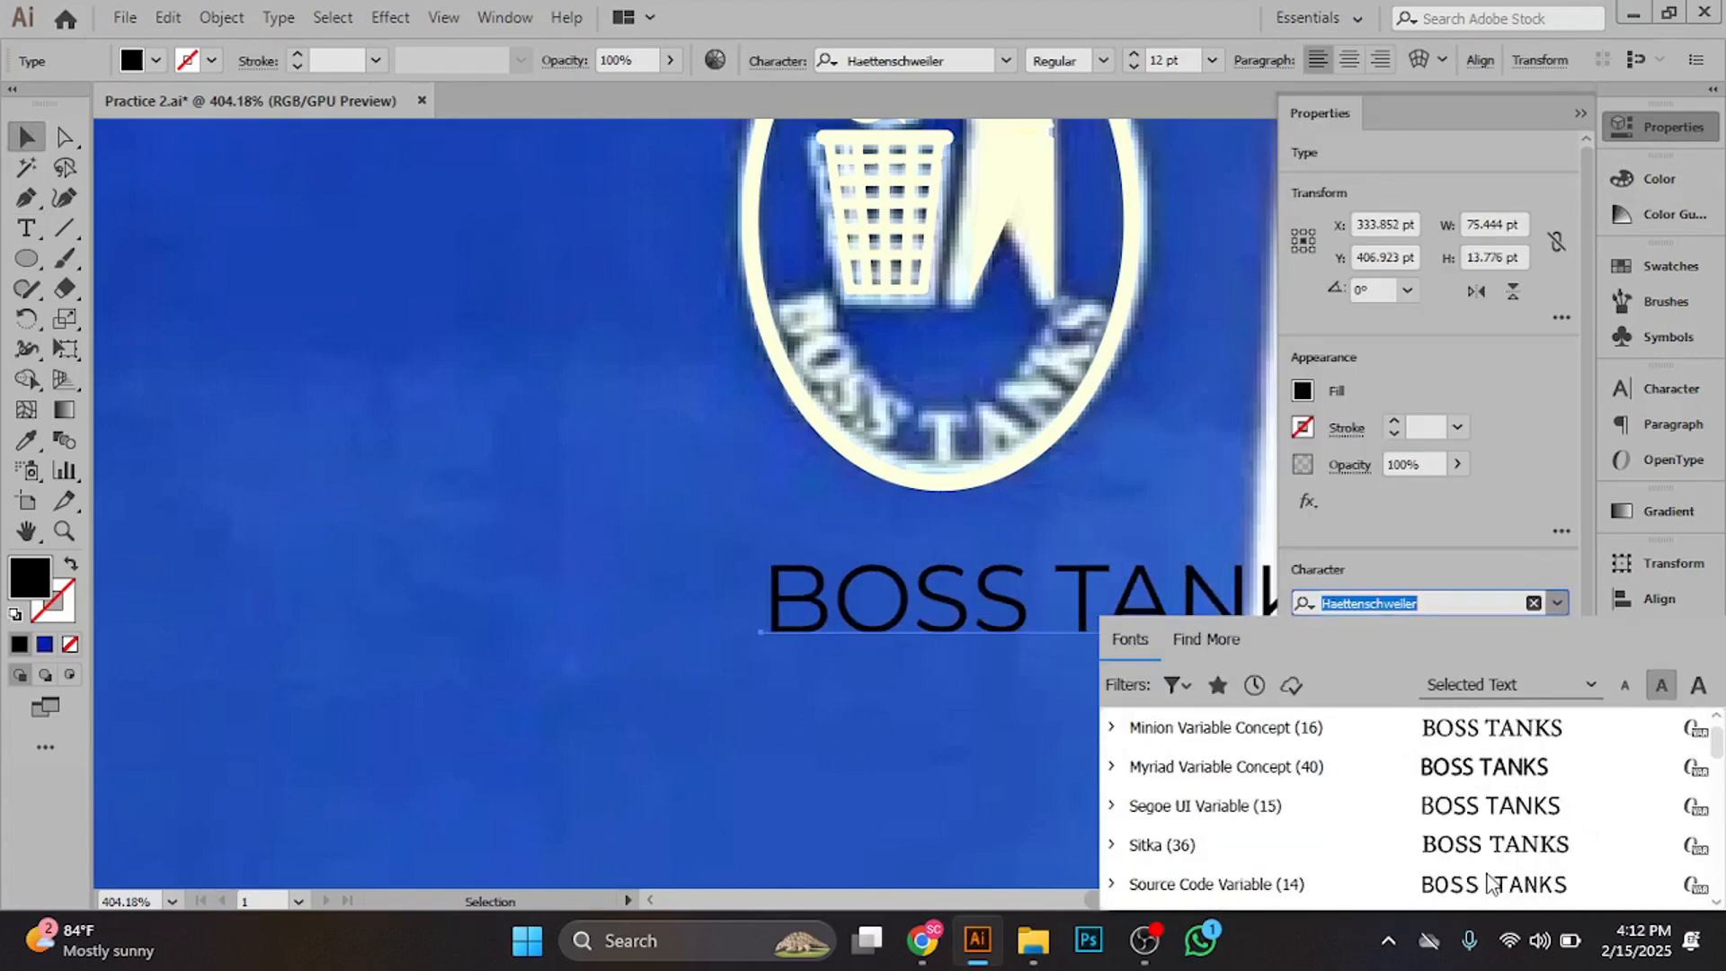
scroll(1470, 819, up, 1)
click(1473, 843)
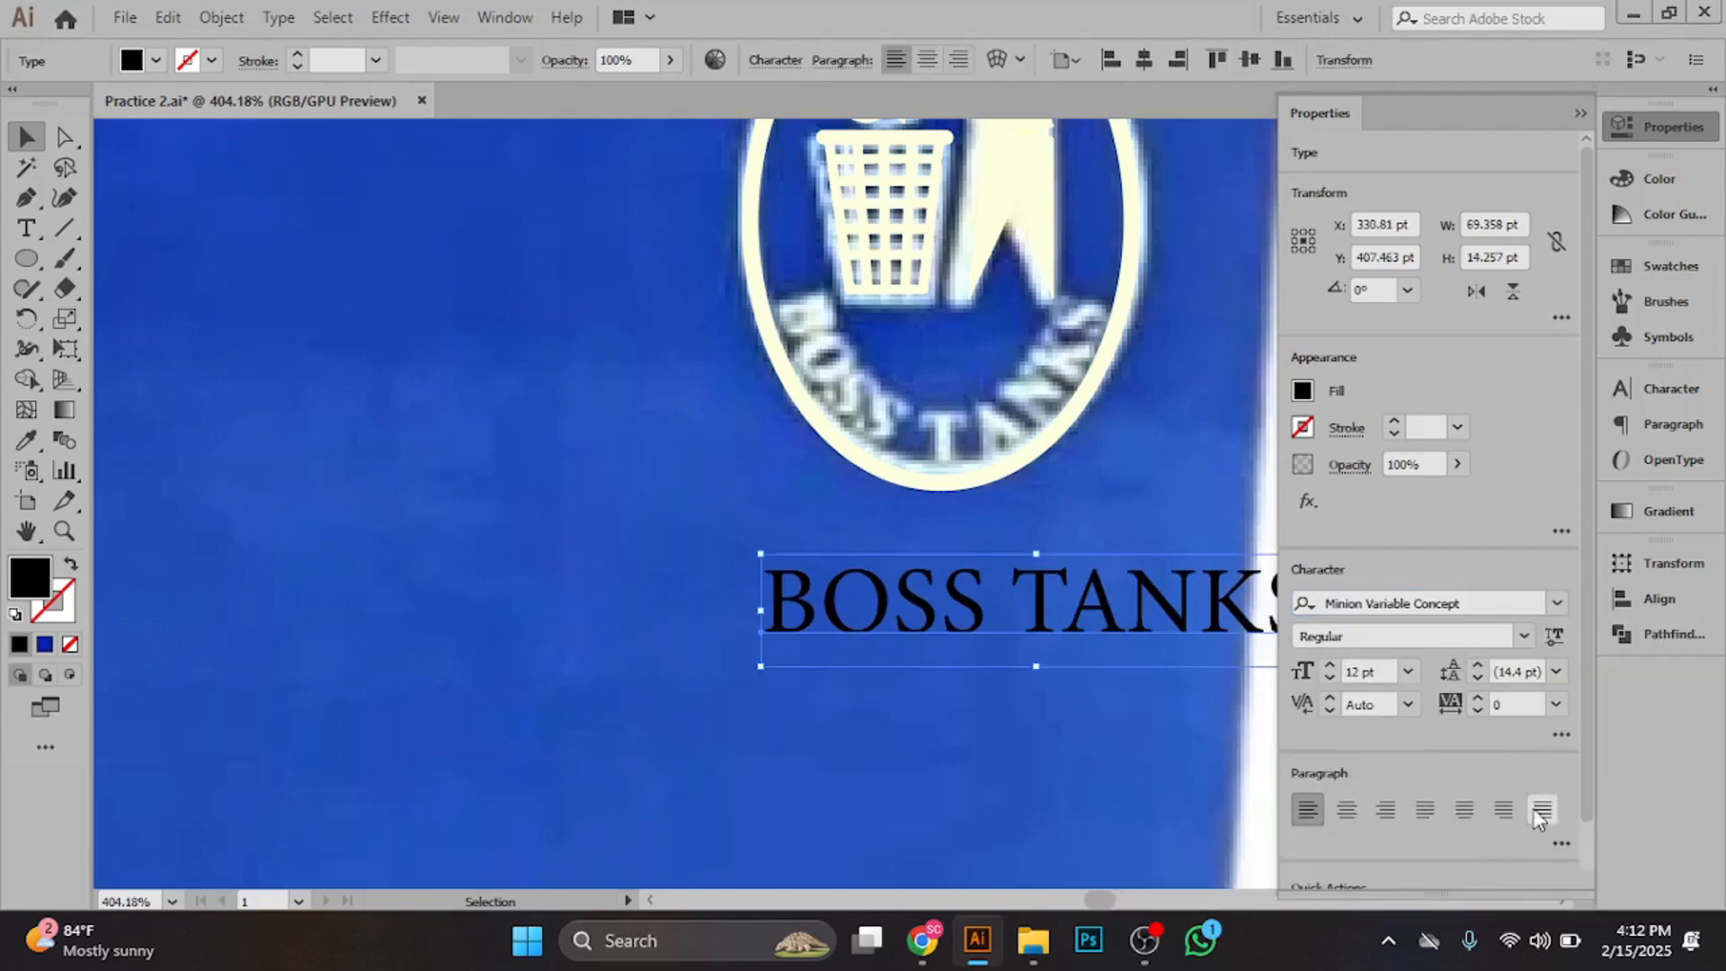
- Set the BOSS TANKS text in Source Serif Variable with the Bold style
click(1554, 610)
scroll(1529, 803, down, 6)
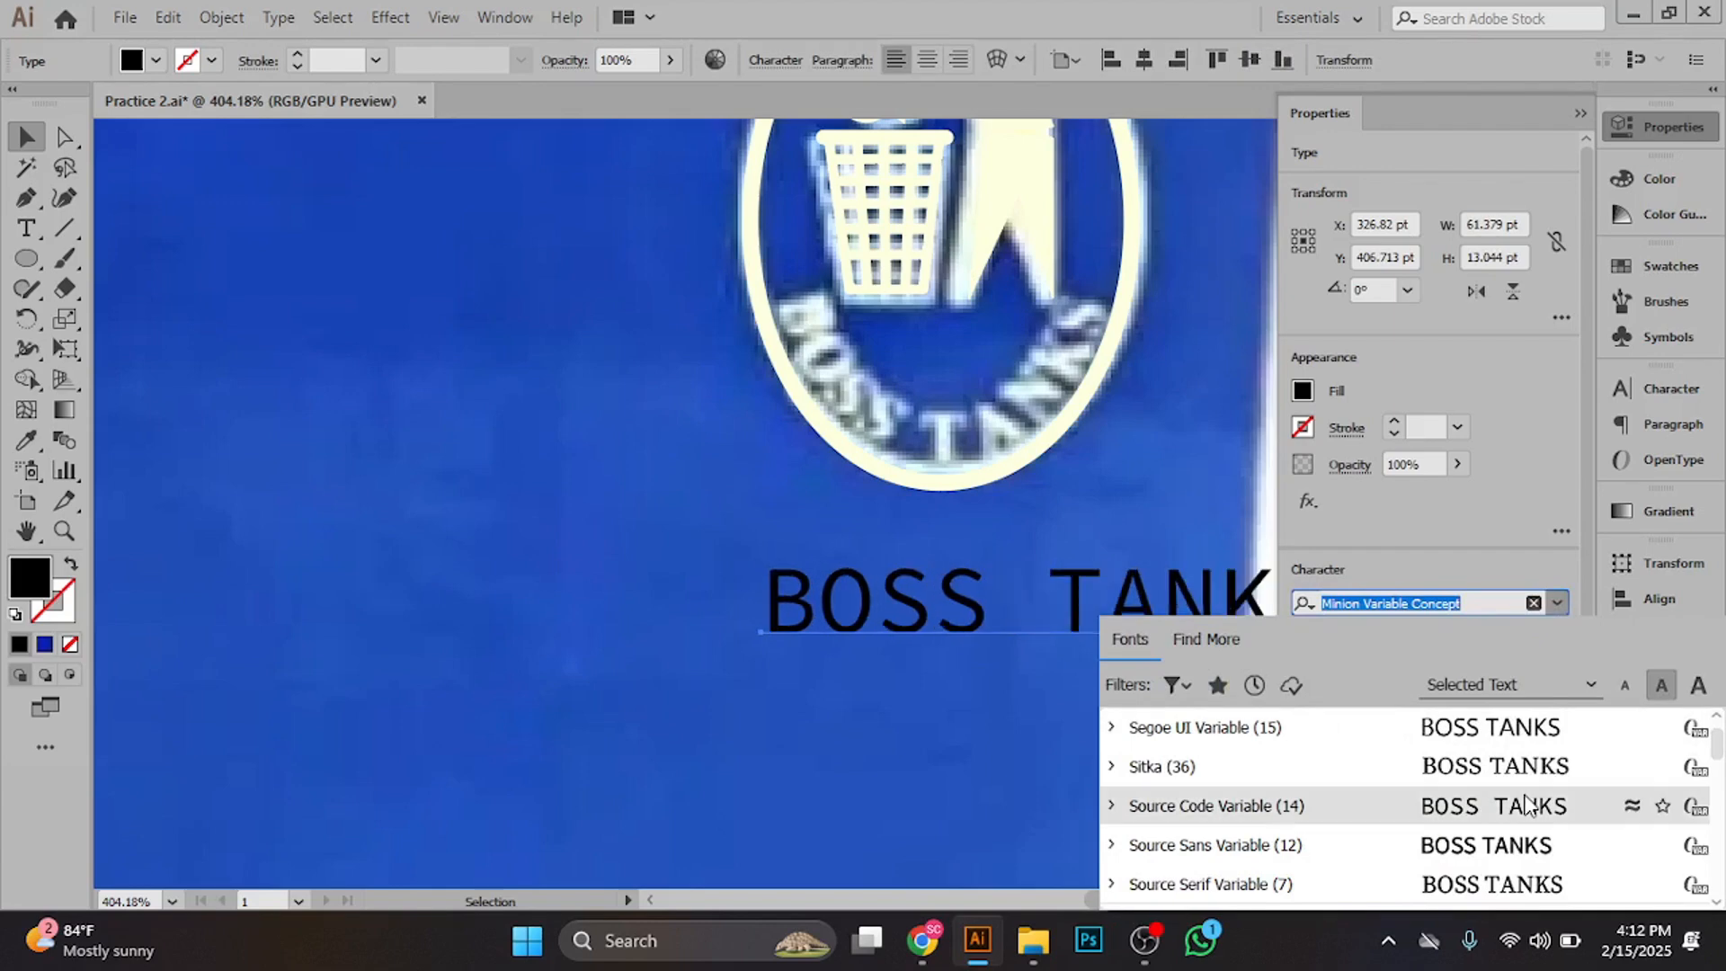
scroll(1526, 803, down, 3)
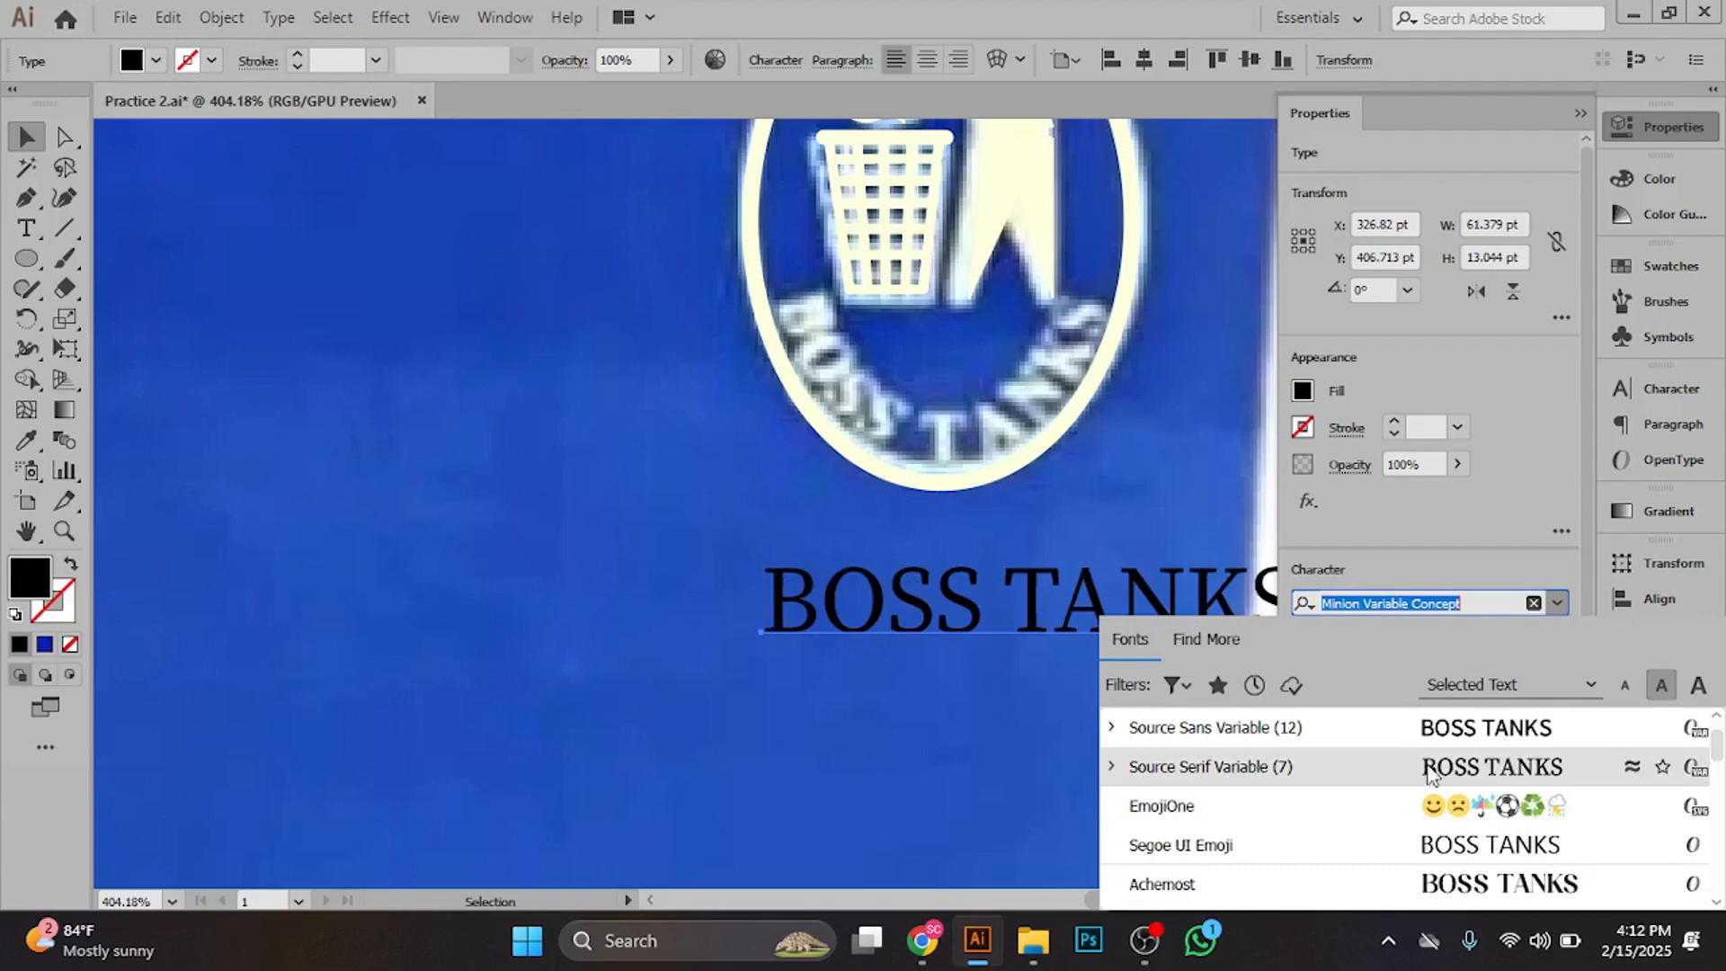
click(1370, 776)
click(1520, 633)
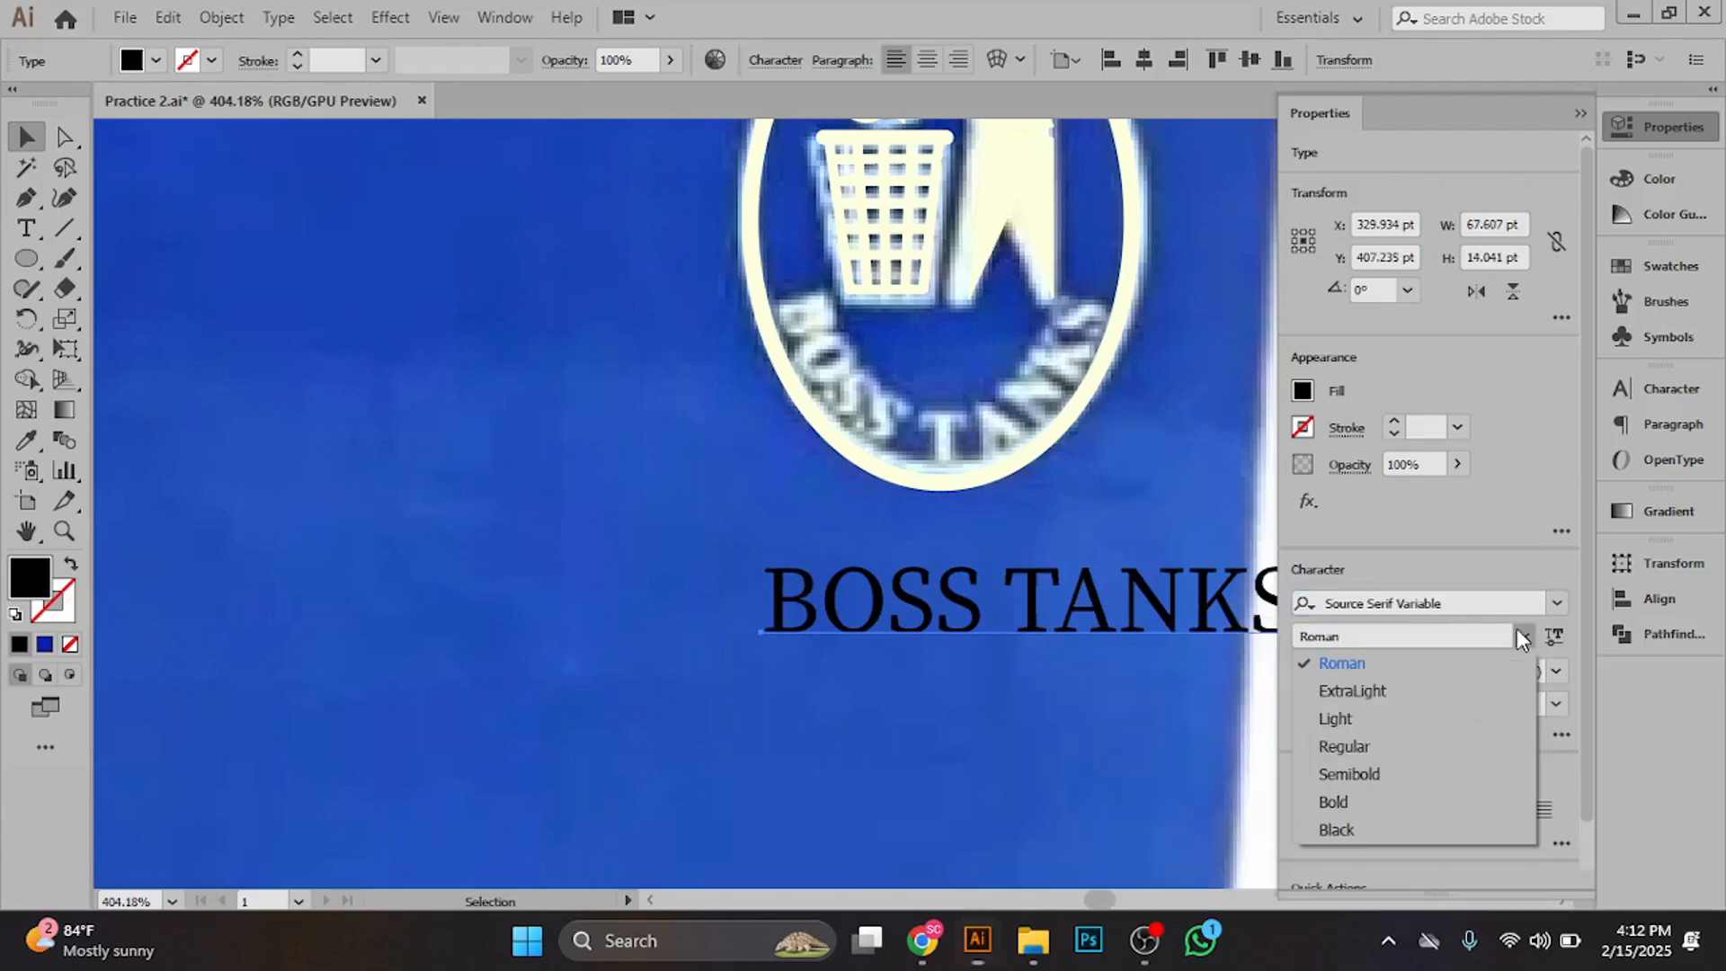
click(1433, 800)
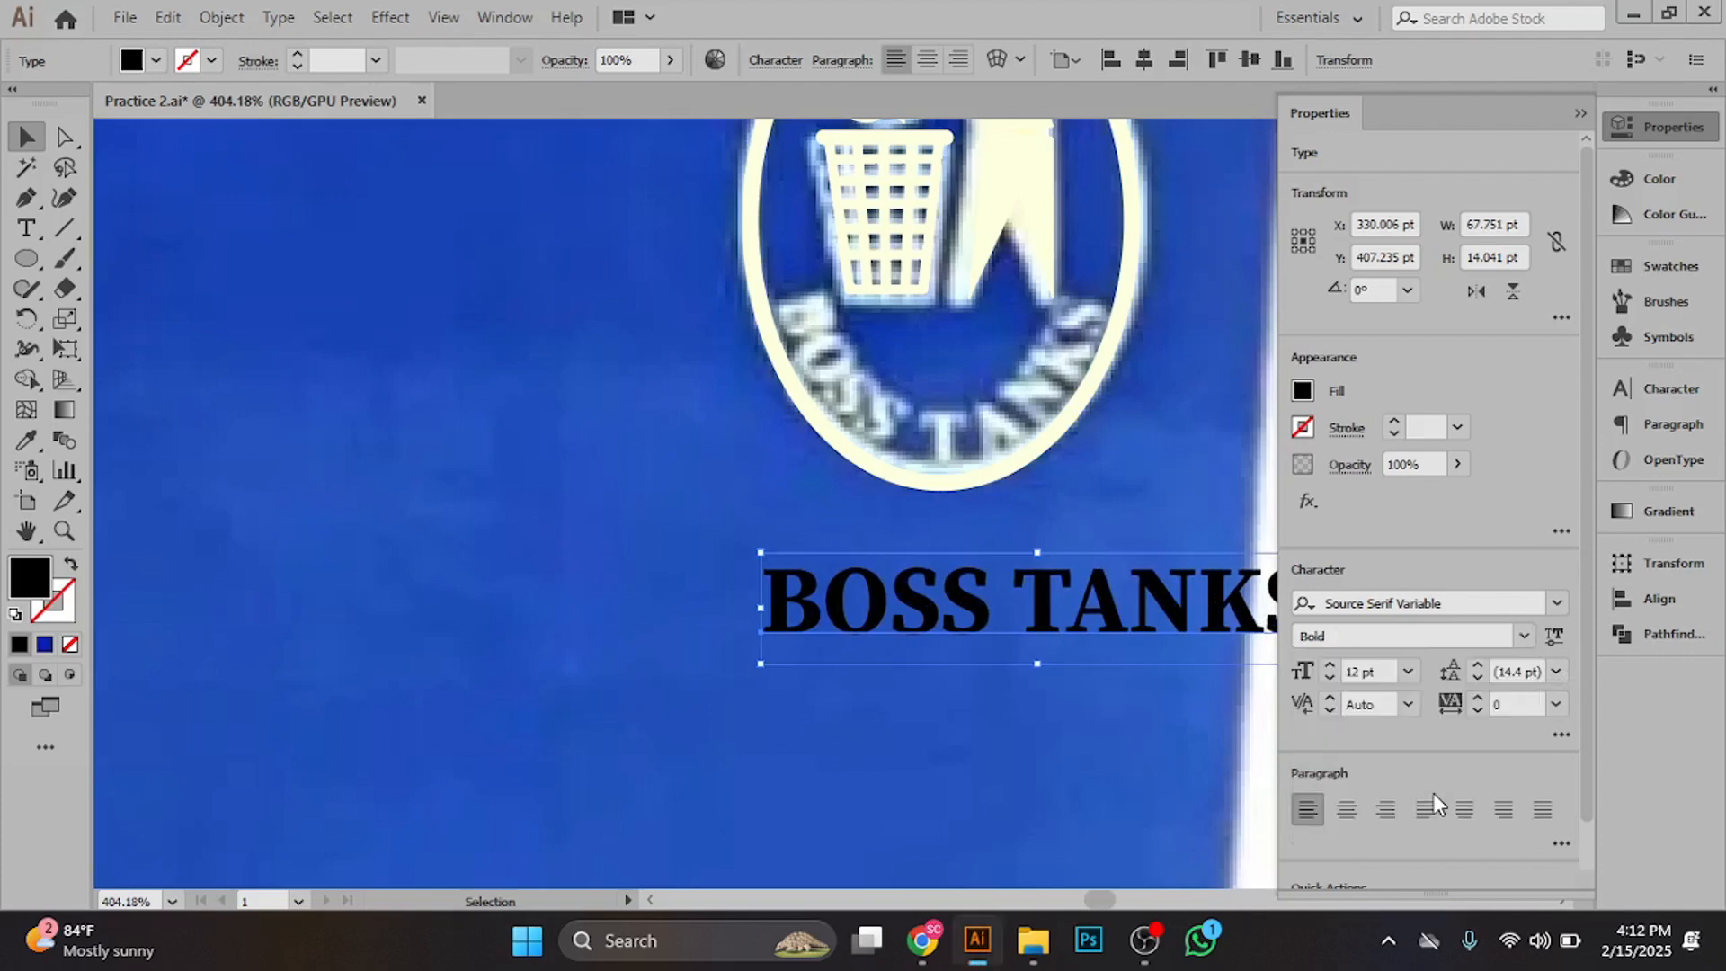
- Move the BOSS TANKS text off the photo bin onto the white area to the left of its body
click(1078, 622)
drag(1112, 623, 724, 548)
scroll(971, 602, down, 3)
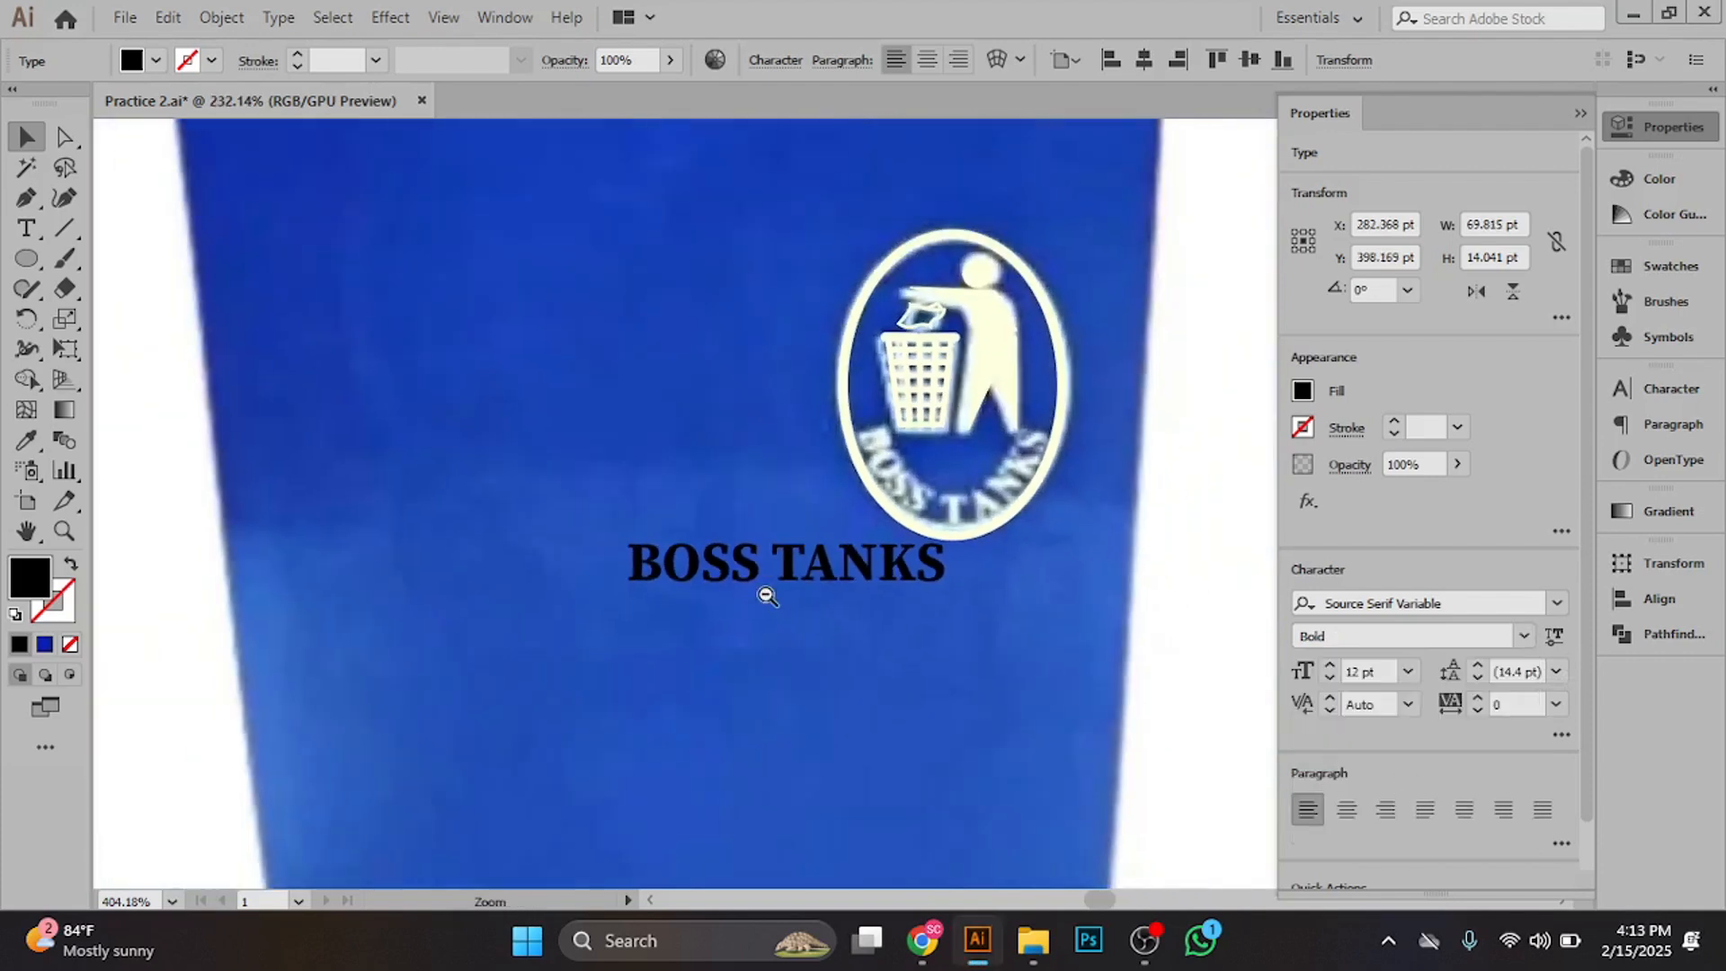
scroll(834, 601, right, 3)
scroll(864, 479, left, 3)
scroll(571, 502, right, 8)
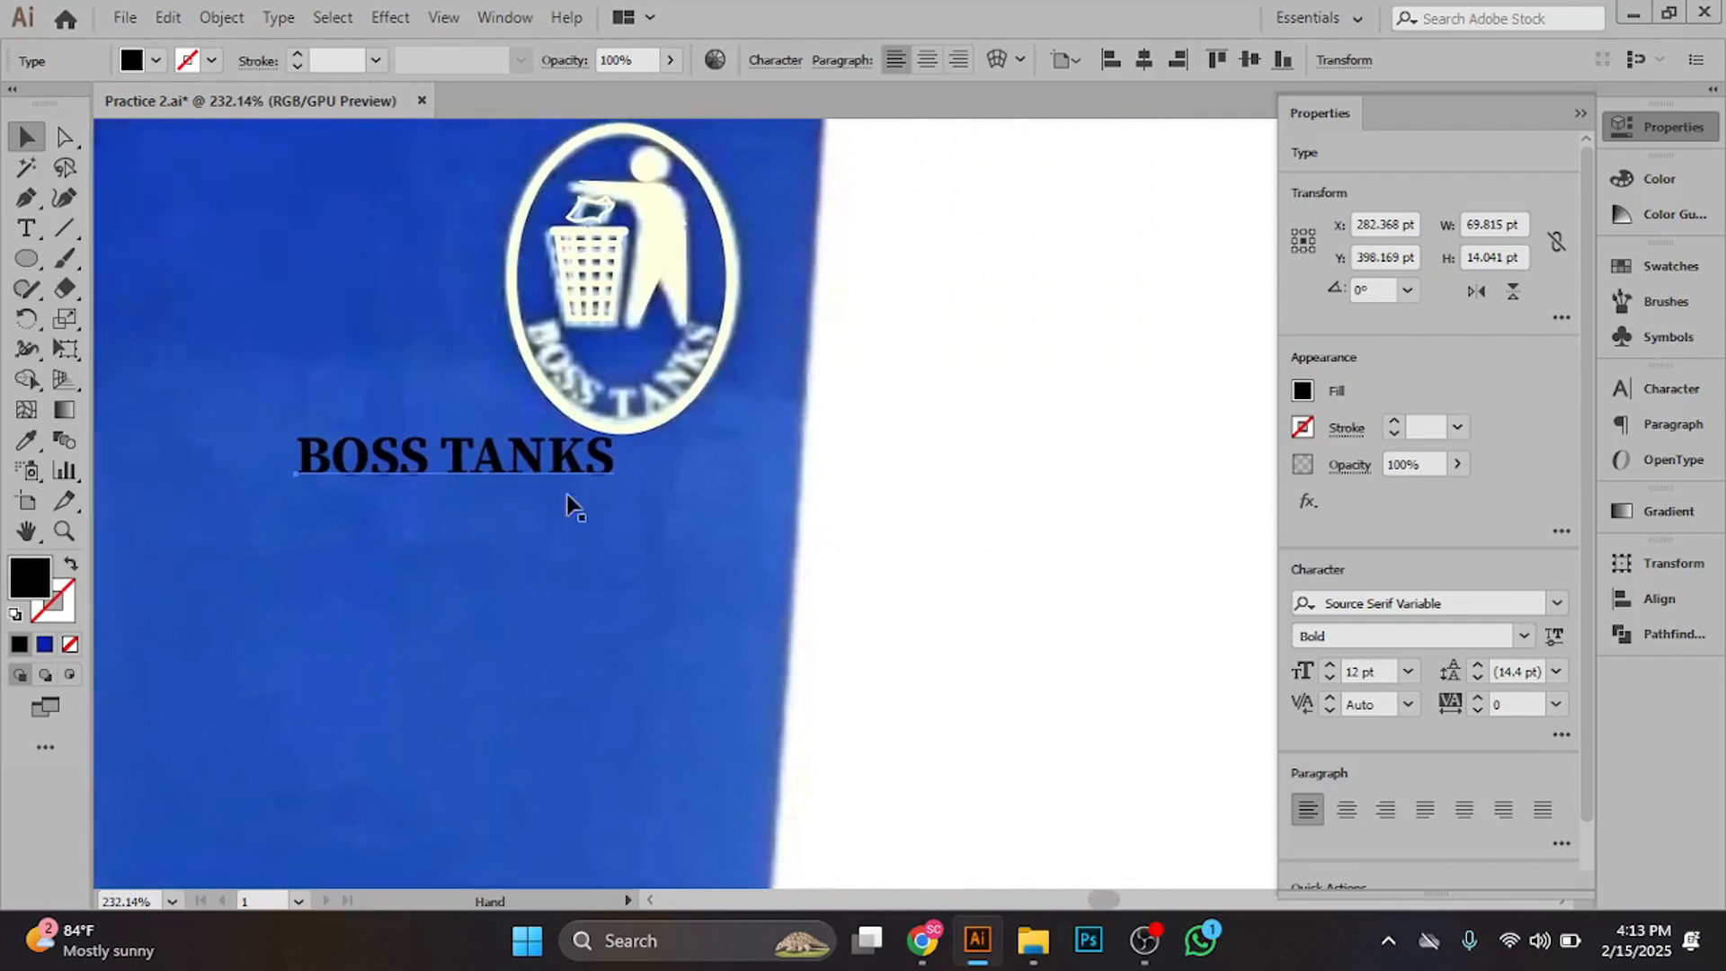
ctrl+alt+click(706, 558)
ctrl+alt+click(706, 557)
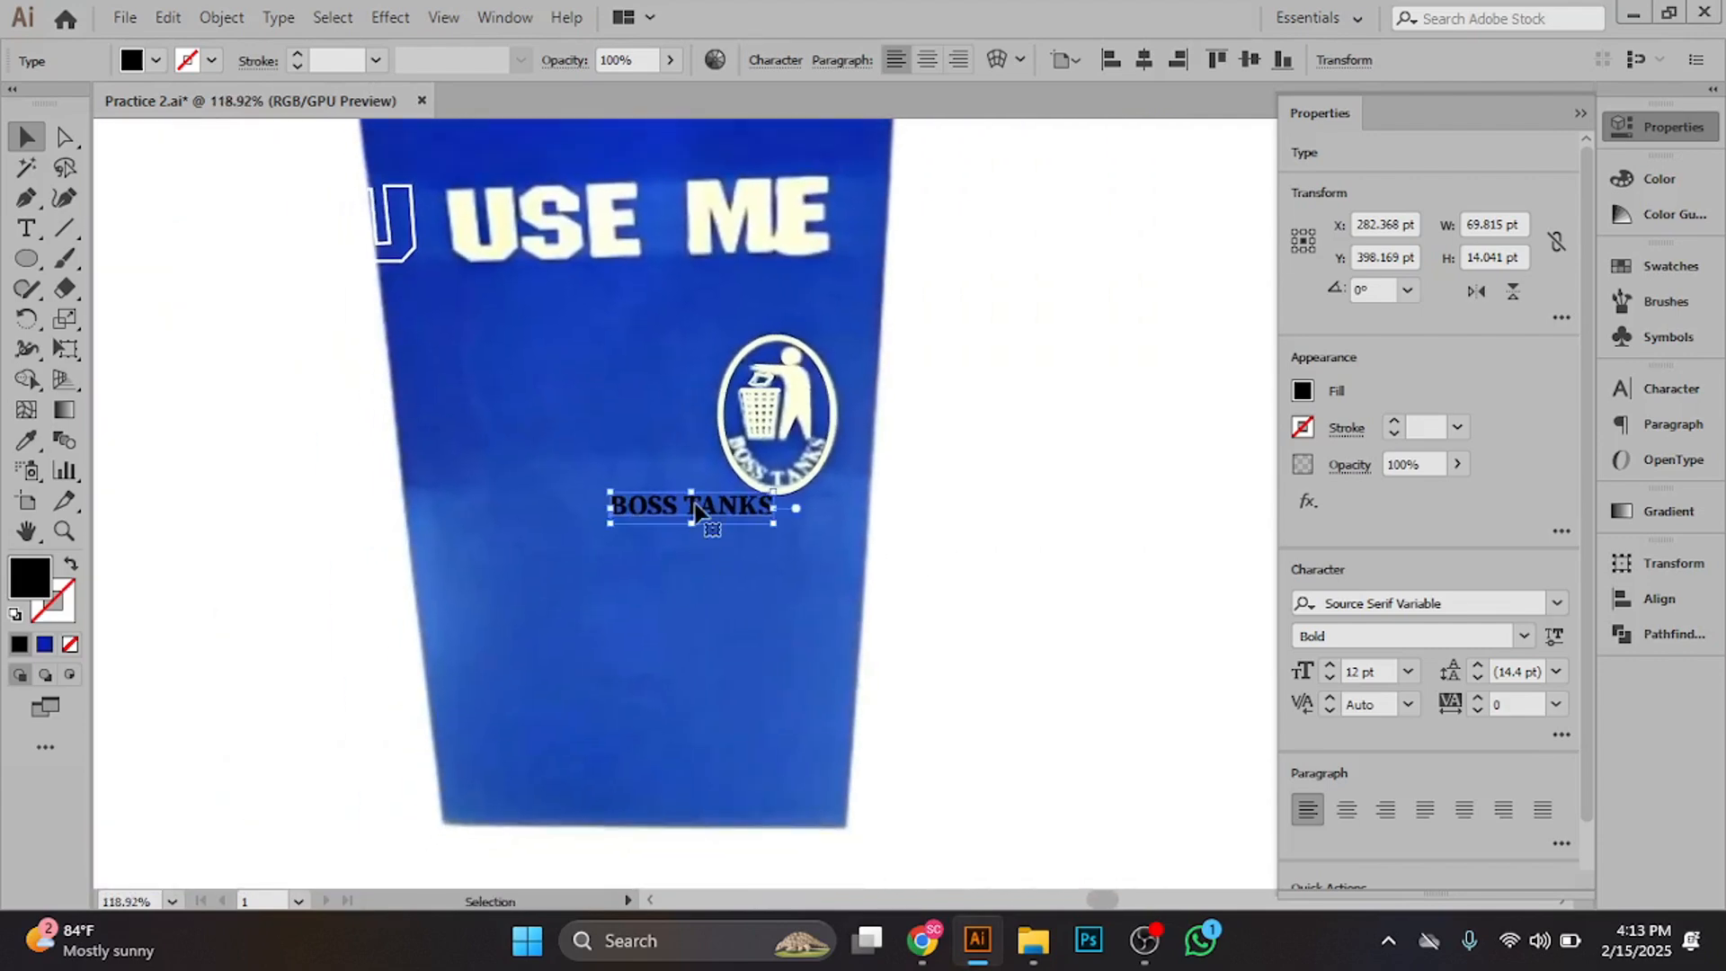
double_click(619, 500)
drag(618, 500, 812, 496)
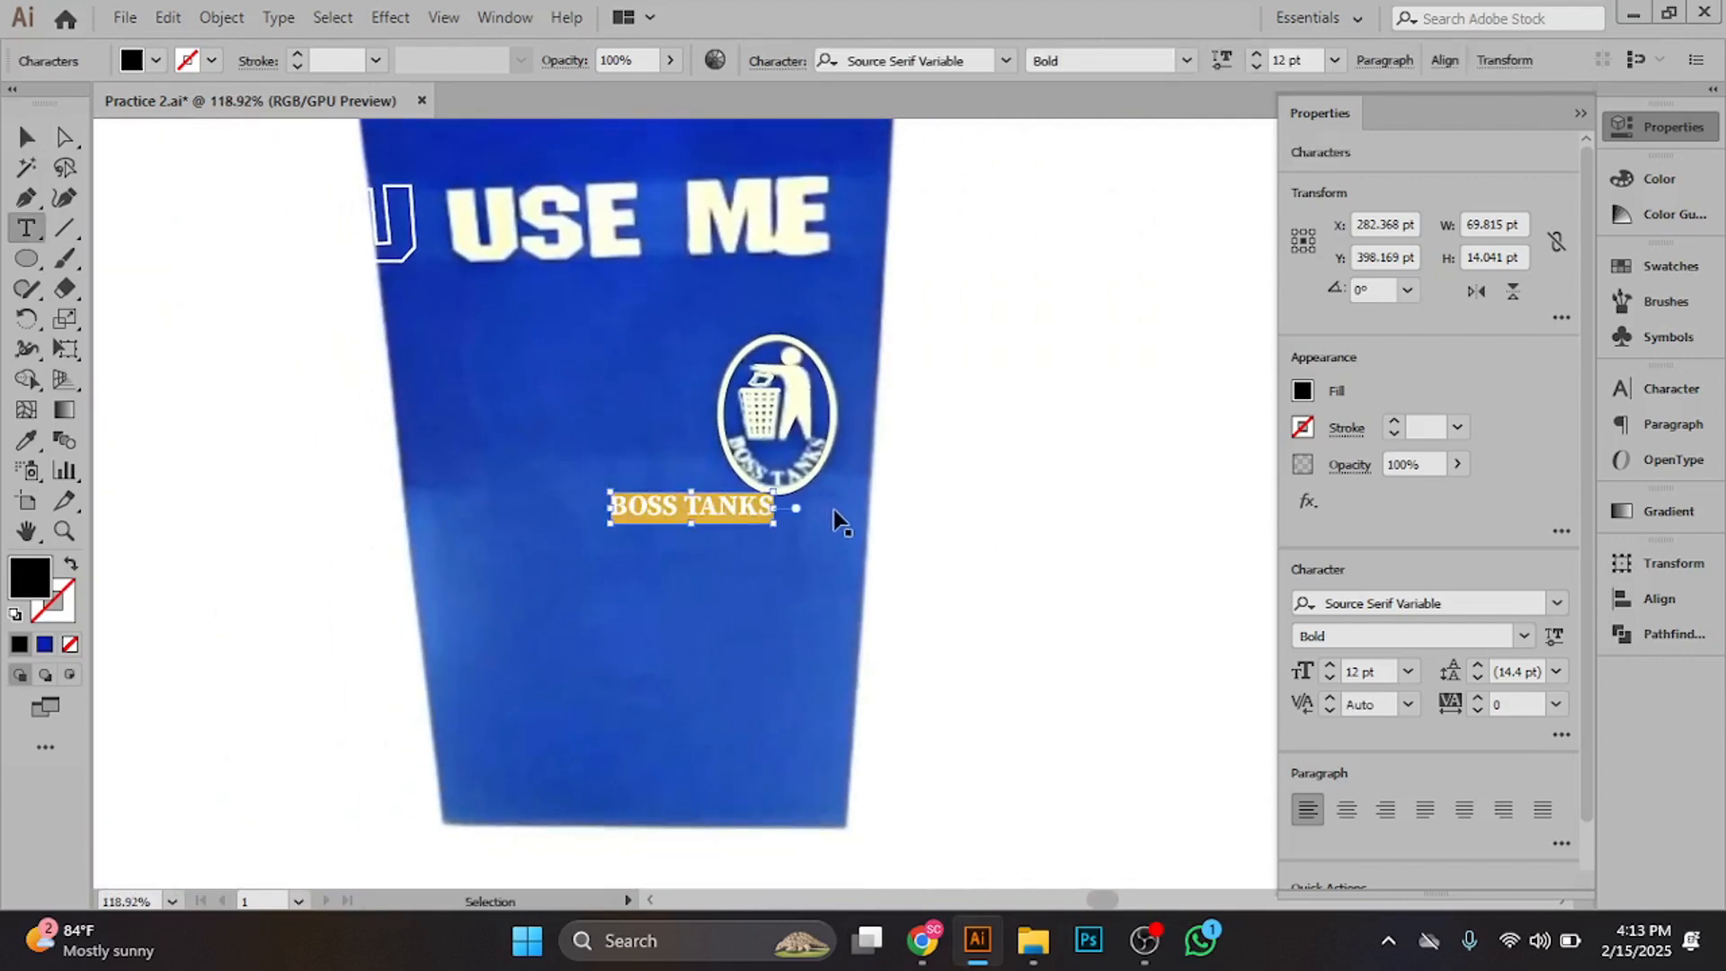
click(32, 140)
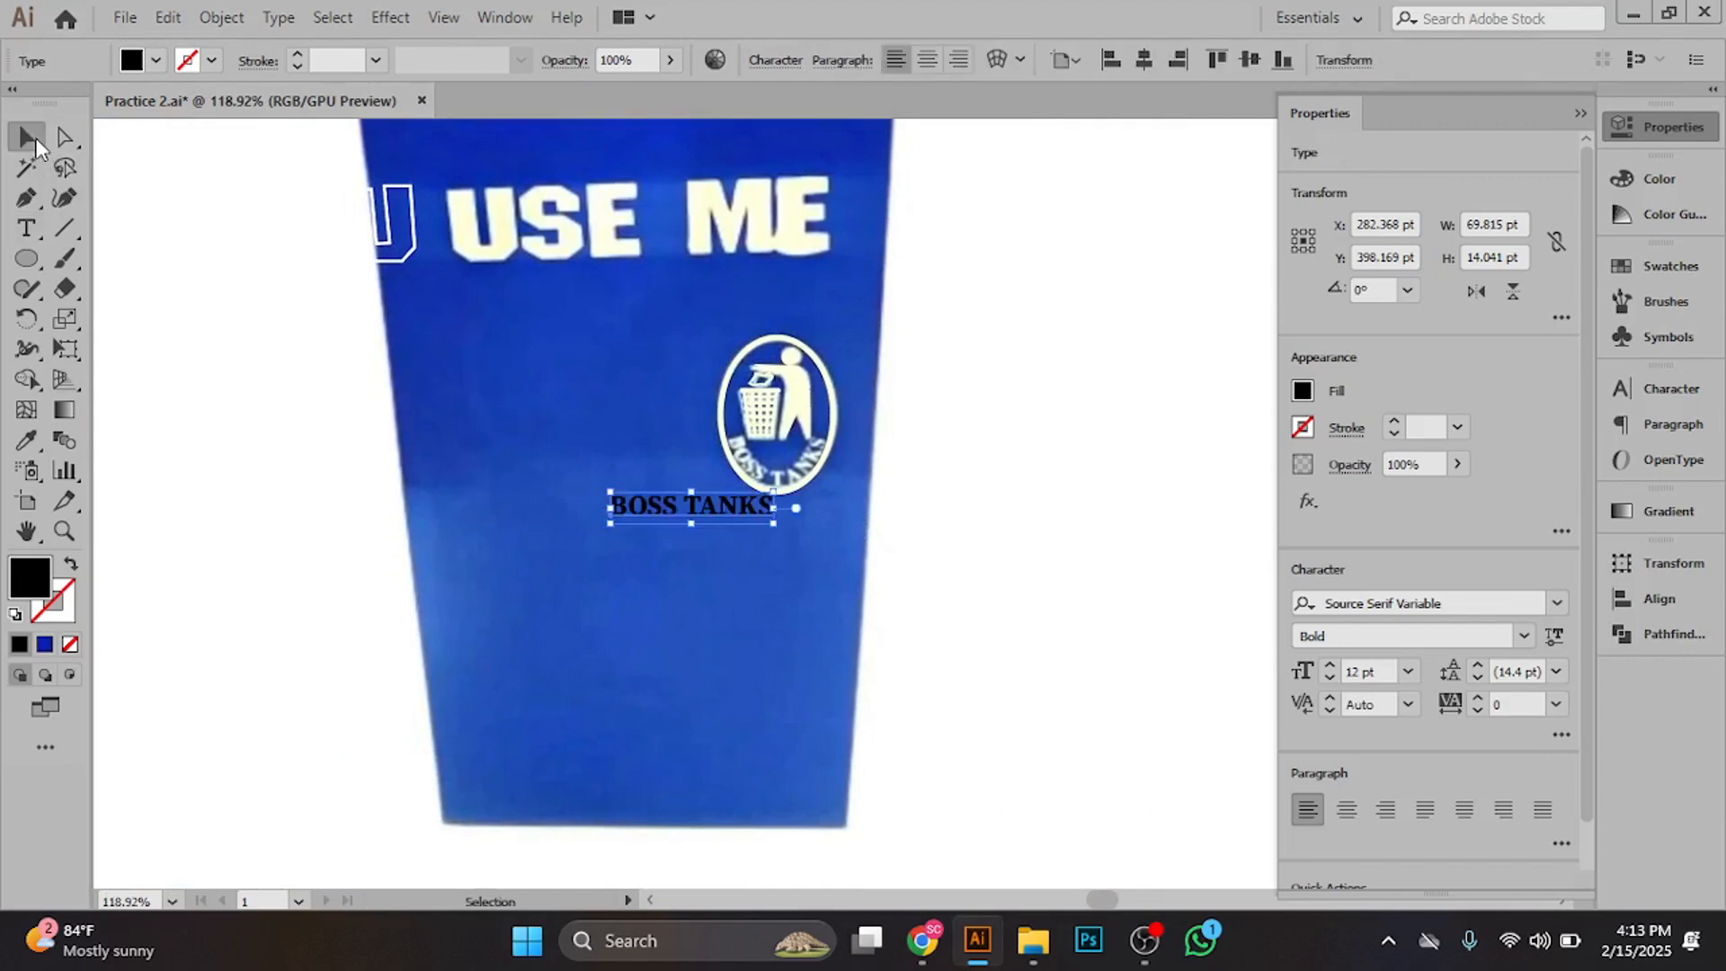
drag(665, 509, 256, 385)
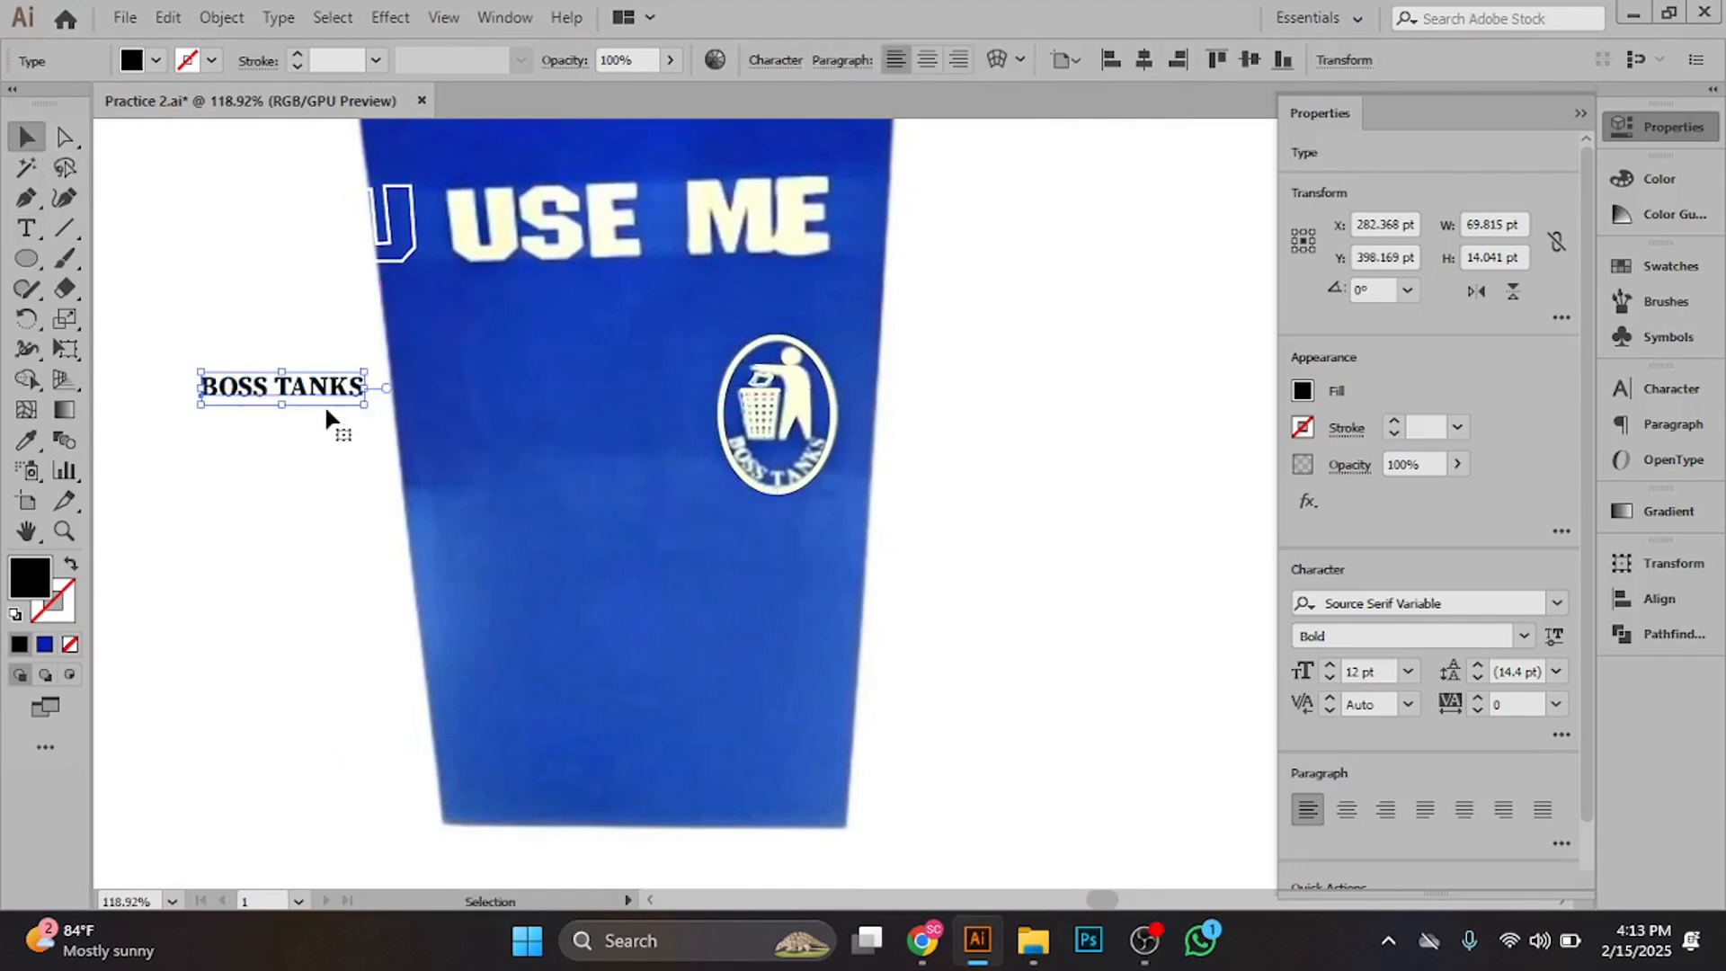
scroll(838, 544, up, 5)
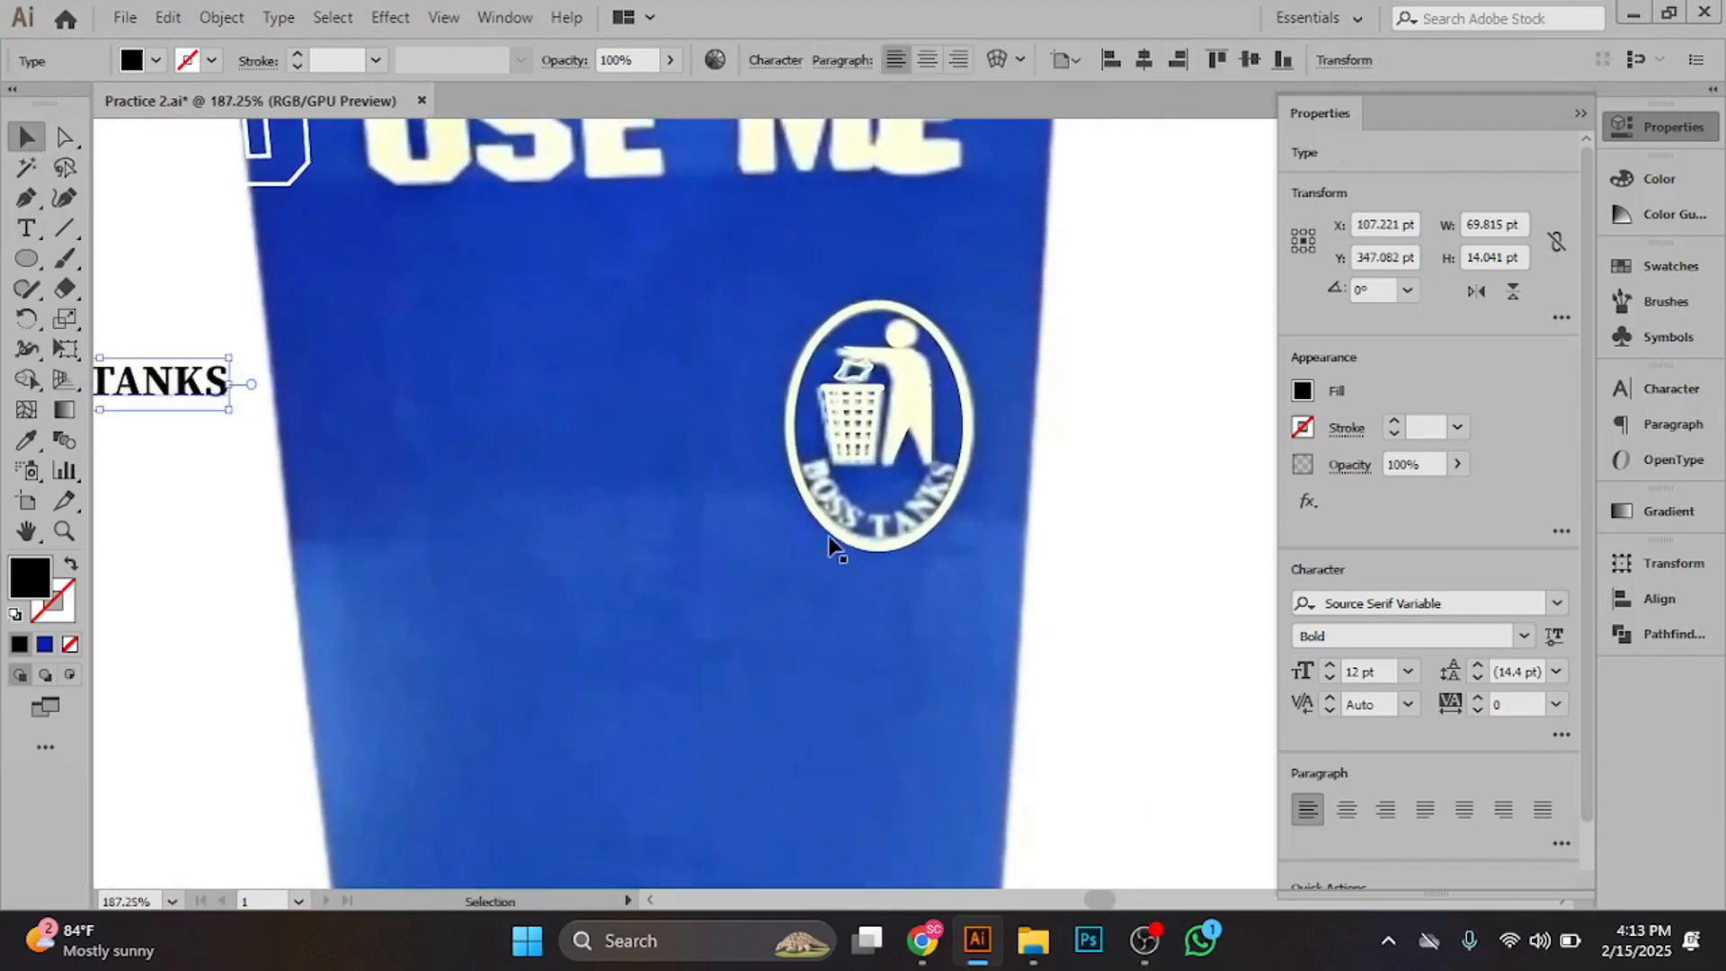
- Duplicate the emblem's oval onto the empty area of the photo bin's body and add the path text BOSS TANKS along the copy
click(838, 540)
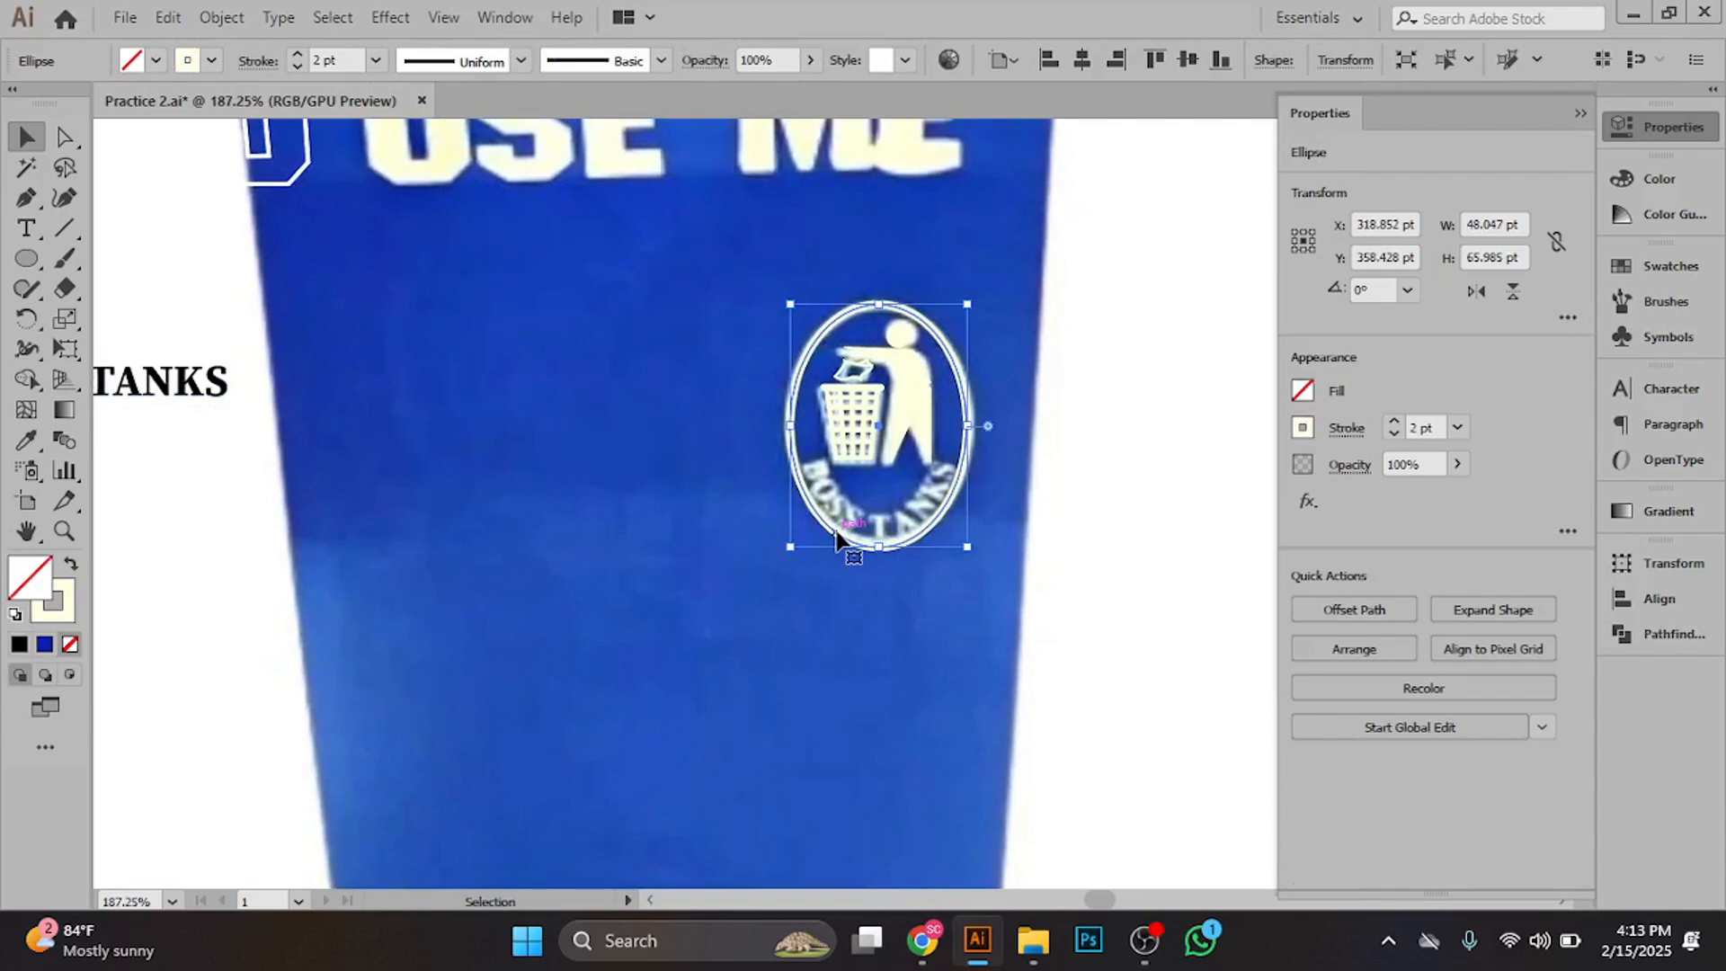
drag(838, 540, 483, 576)
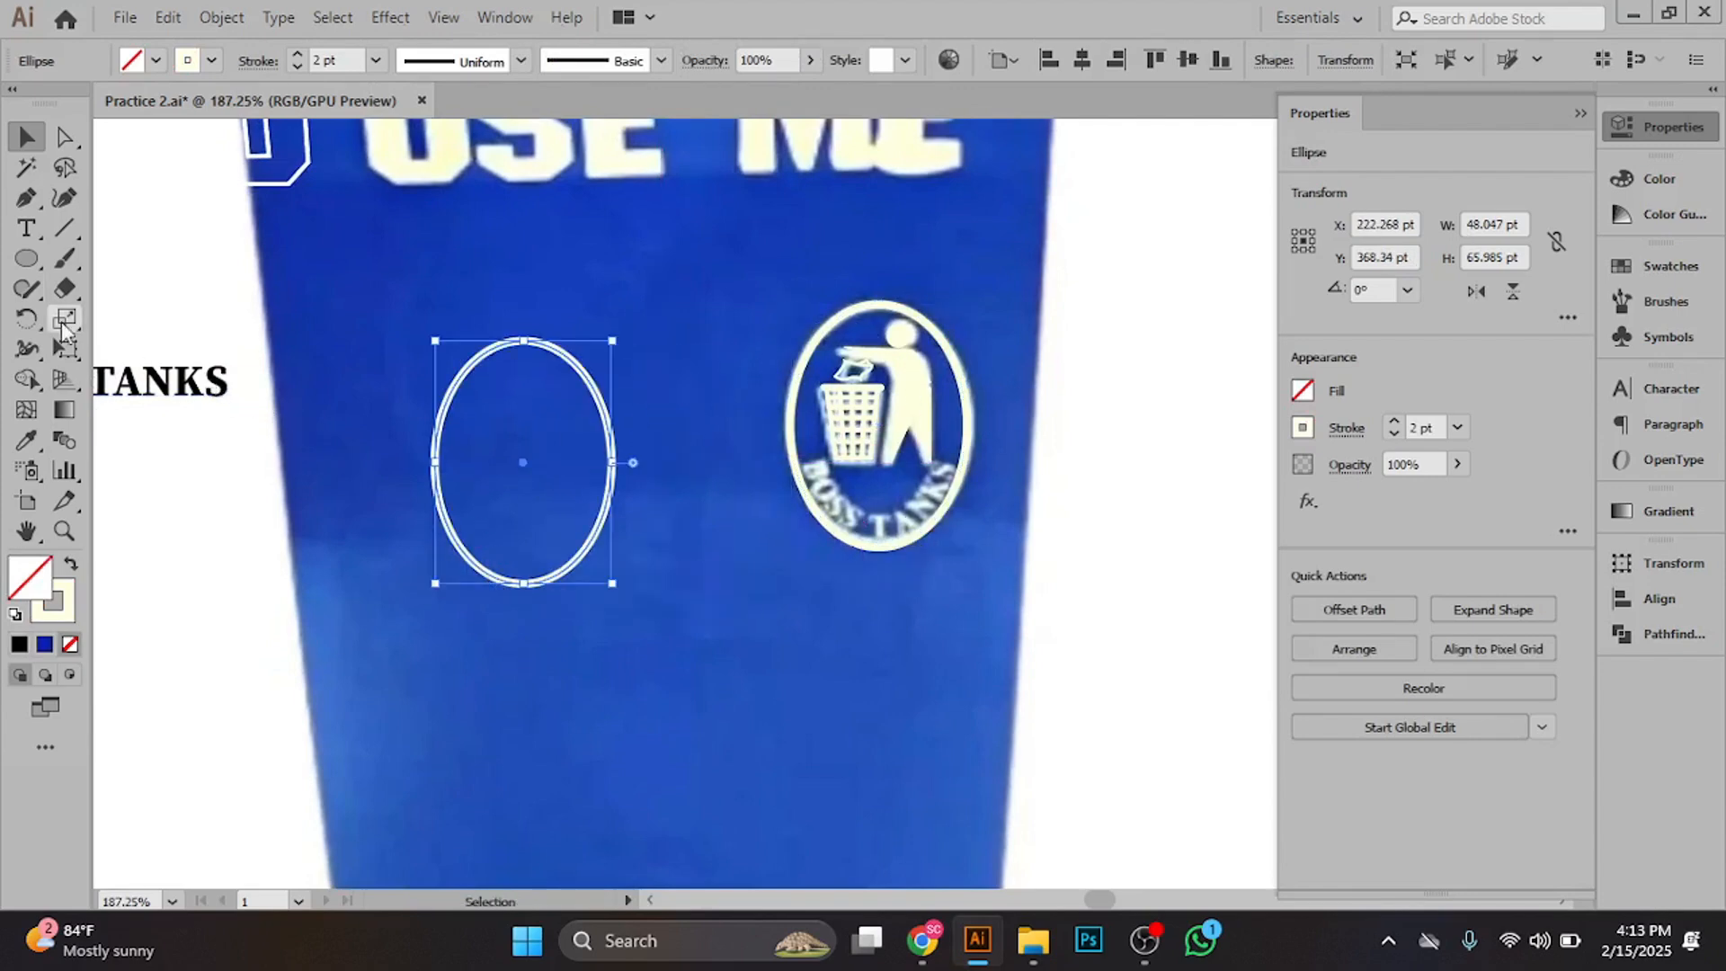
drag(31, 230, 153, 288)
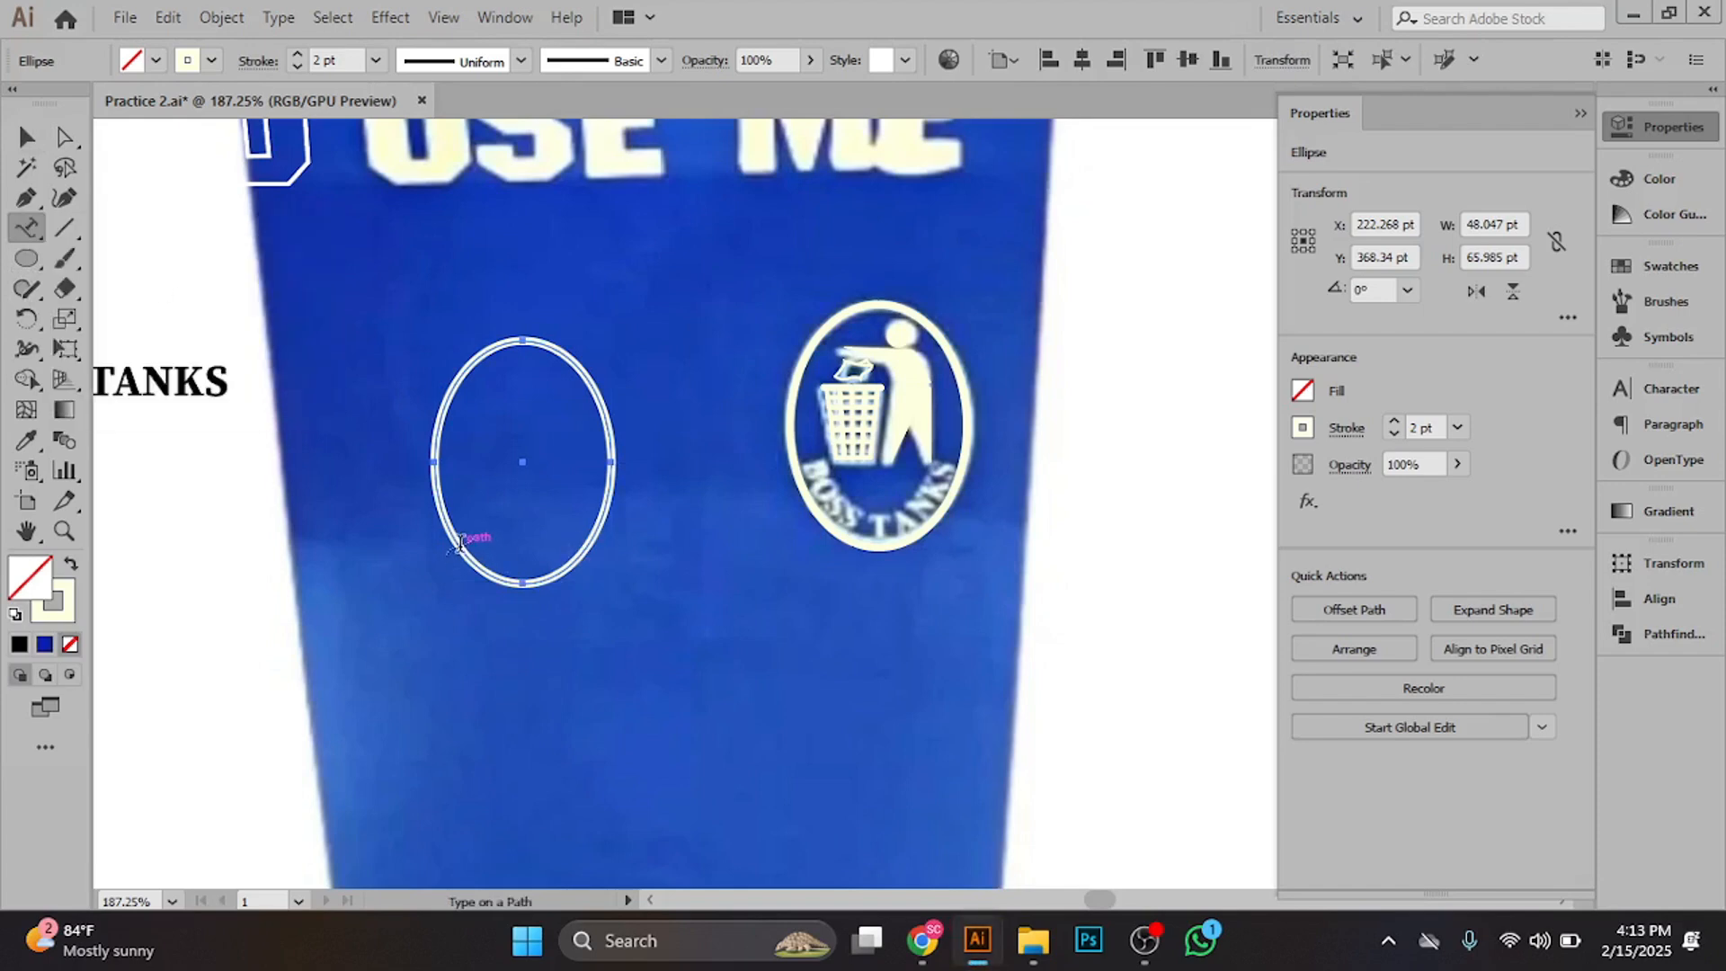
click(460, 543)
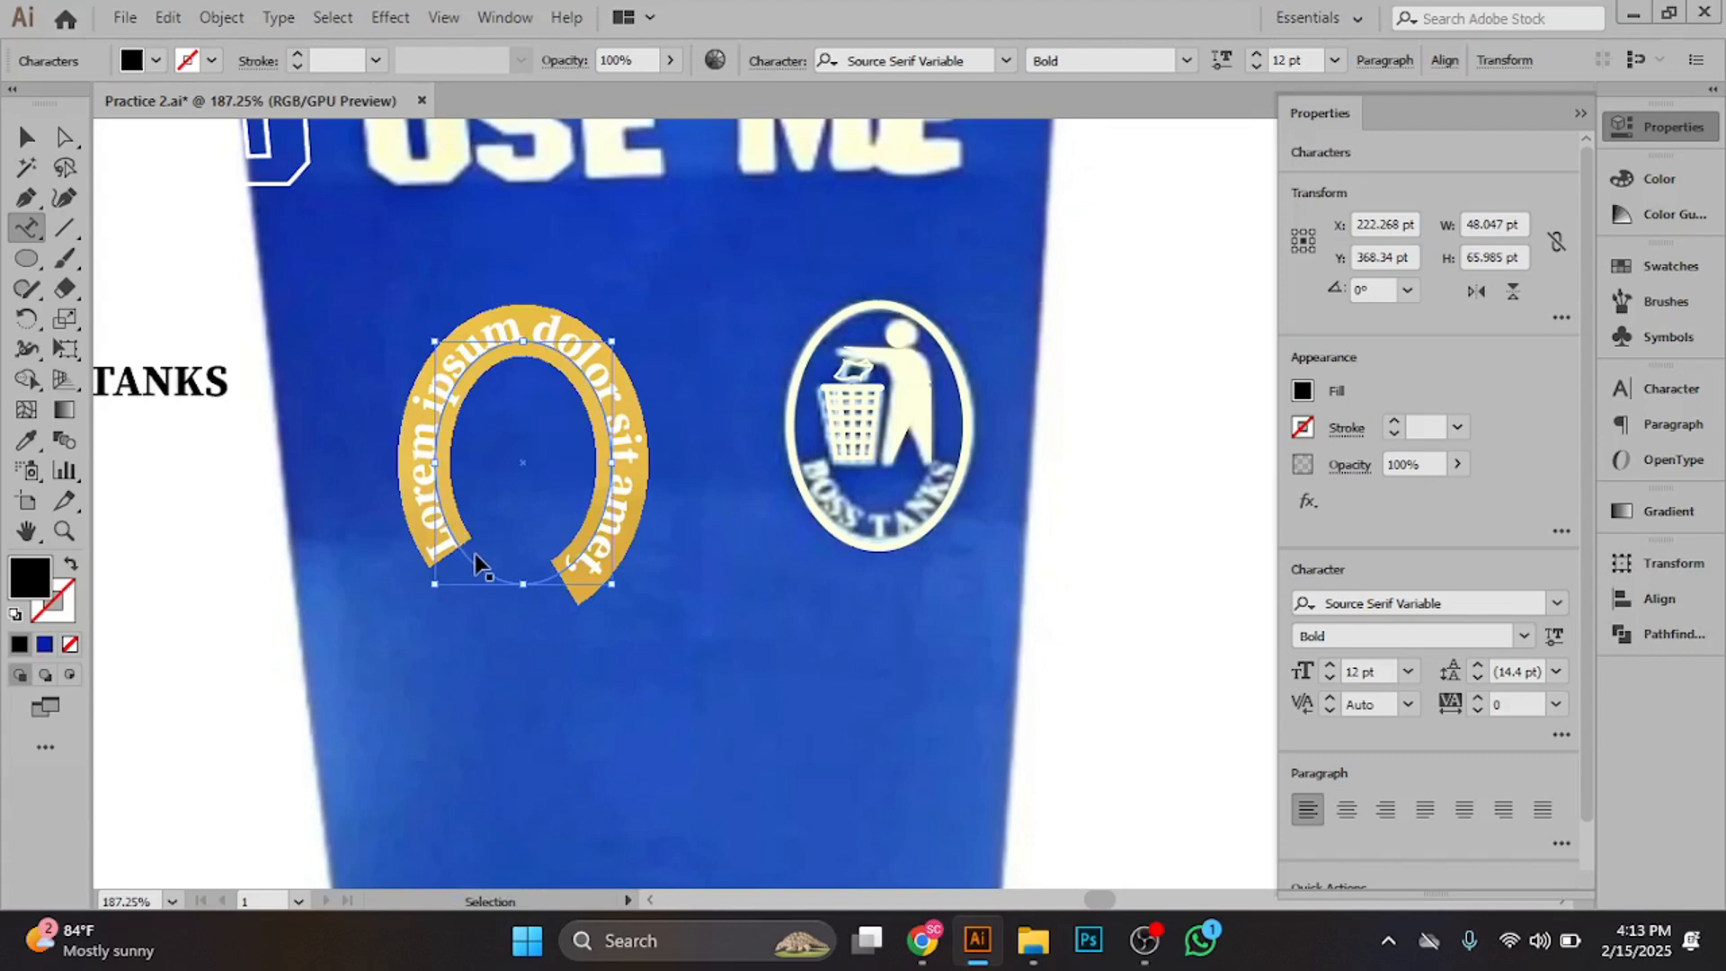
text(BOSS TANKS)
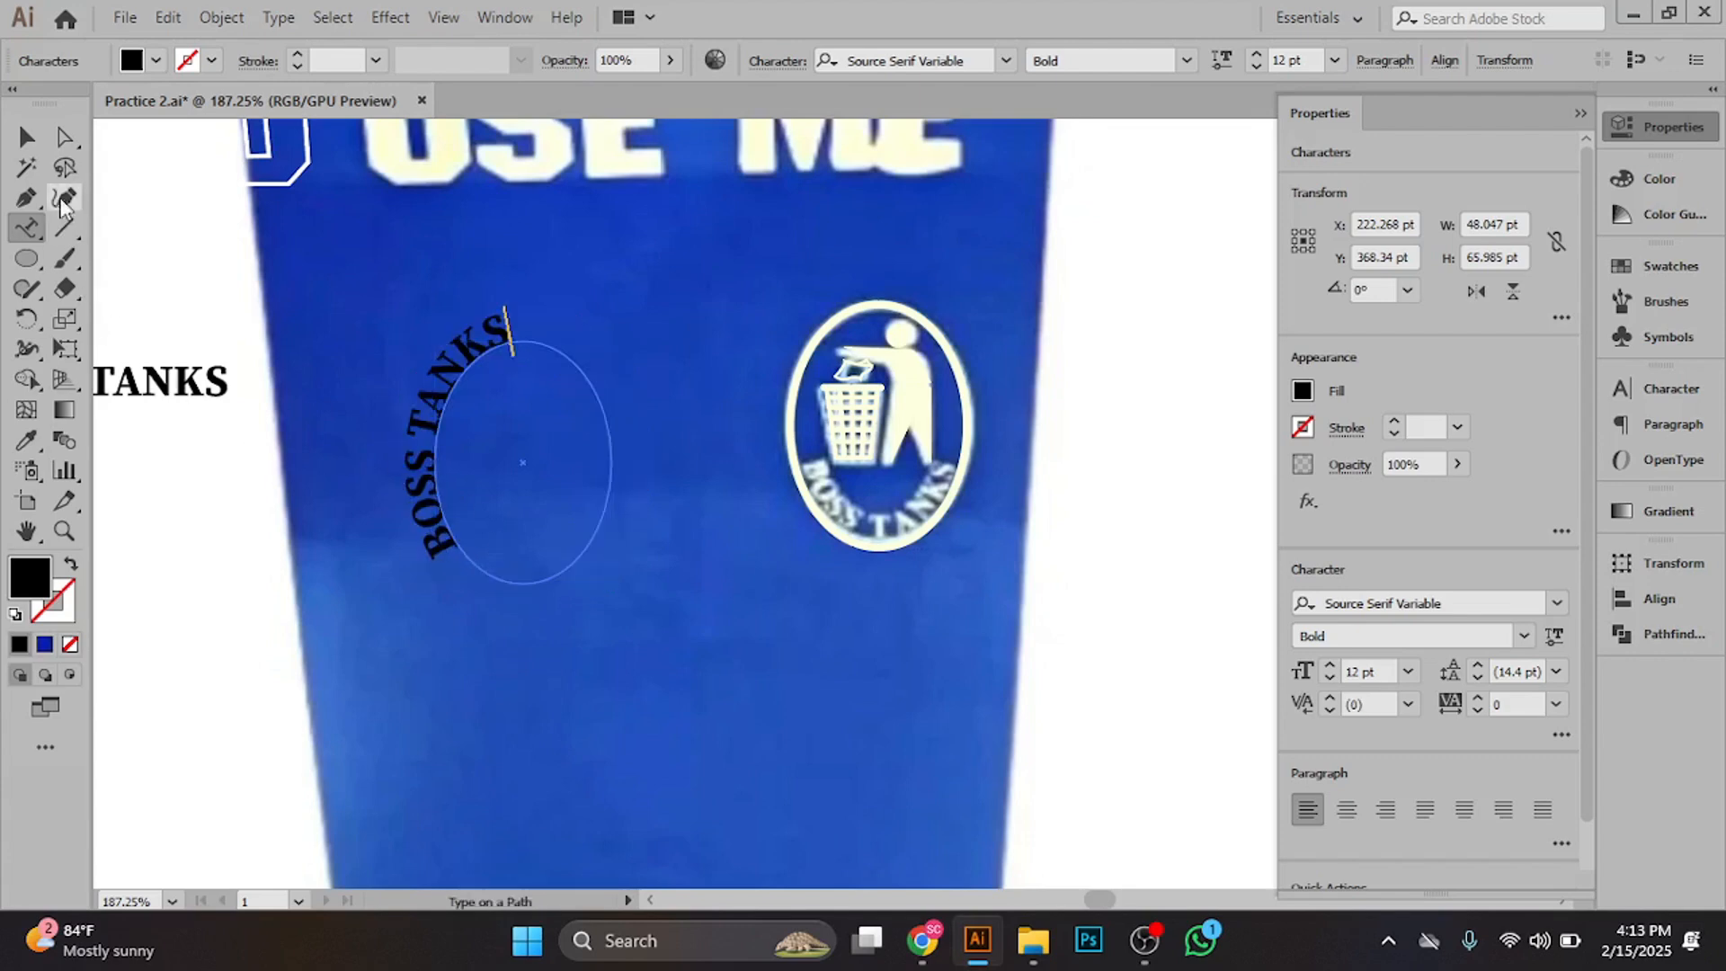
- Flip the BOSS TANKS text to the inside lower arc of its oval and fit it inside the emblem at about 46.2 by 63.5 pt
click(20, 138)
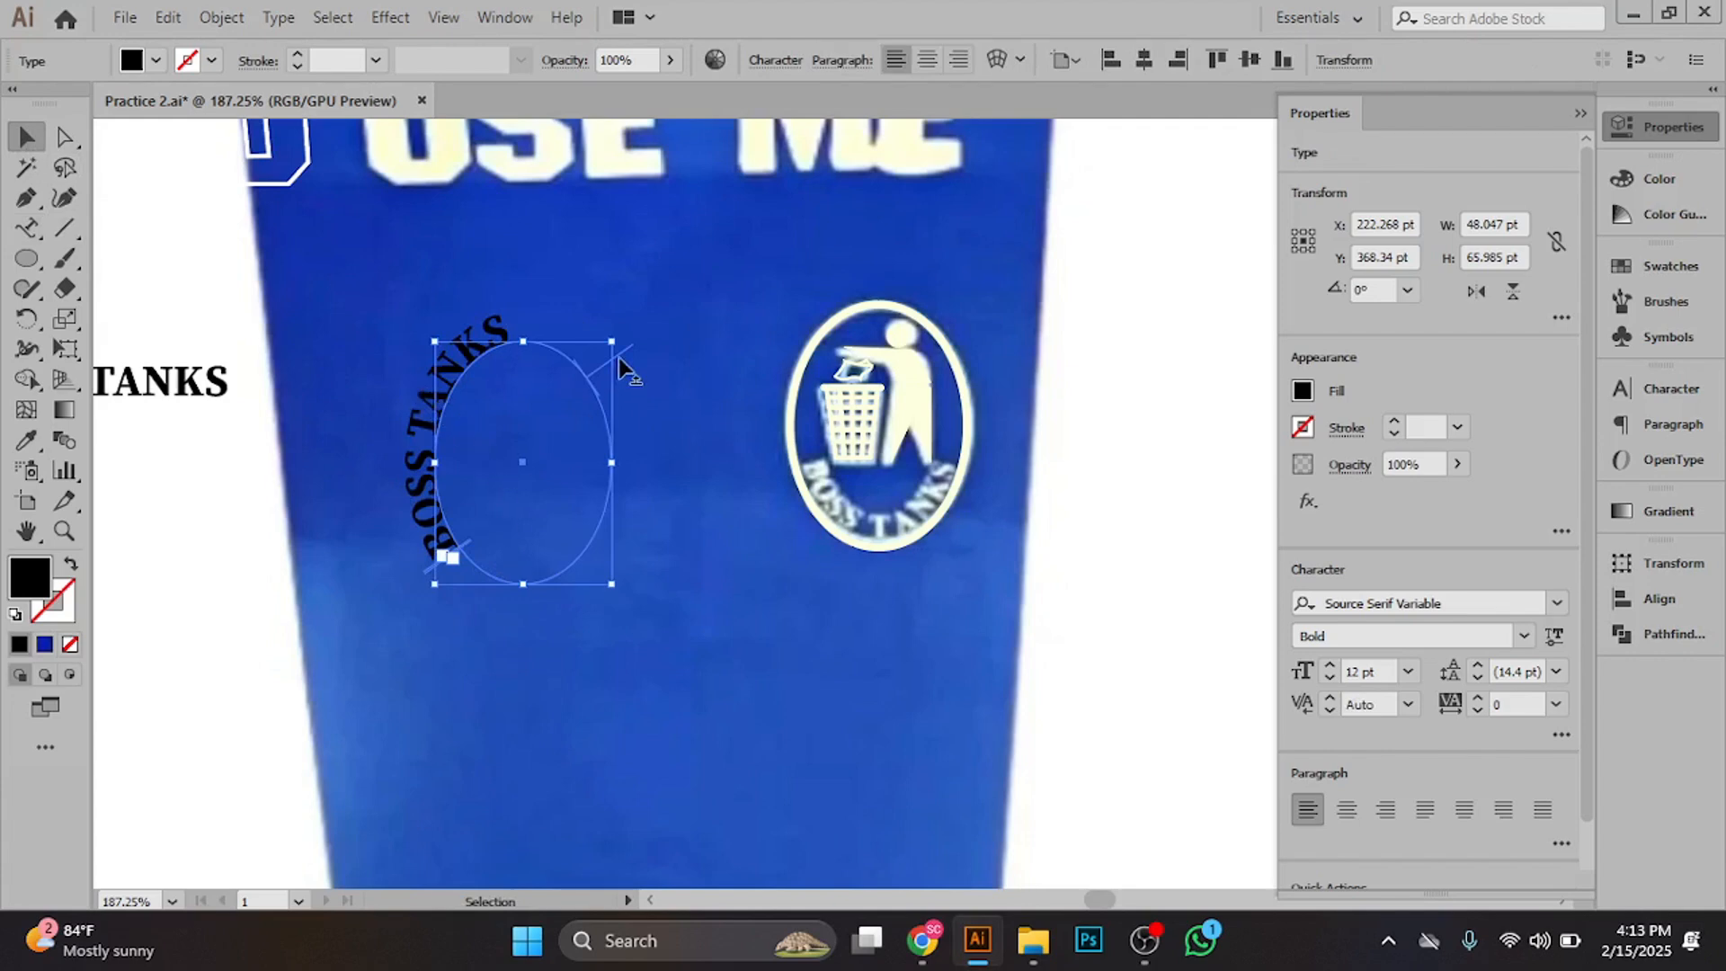
drag(626, 369, 471, 468)
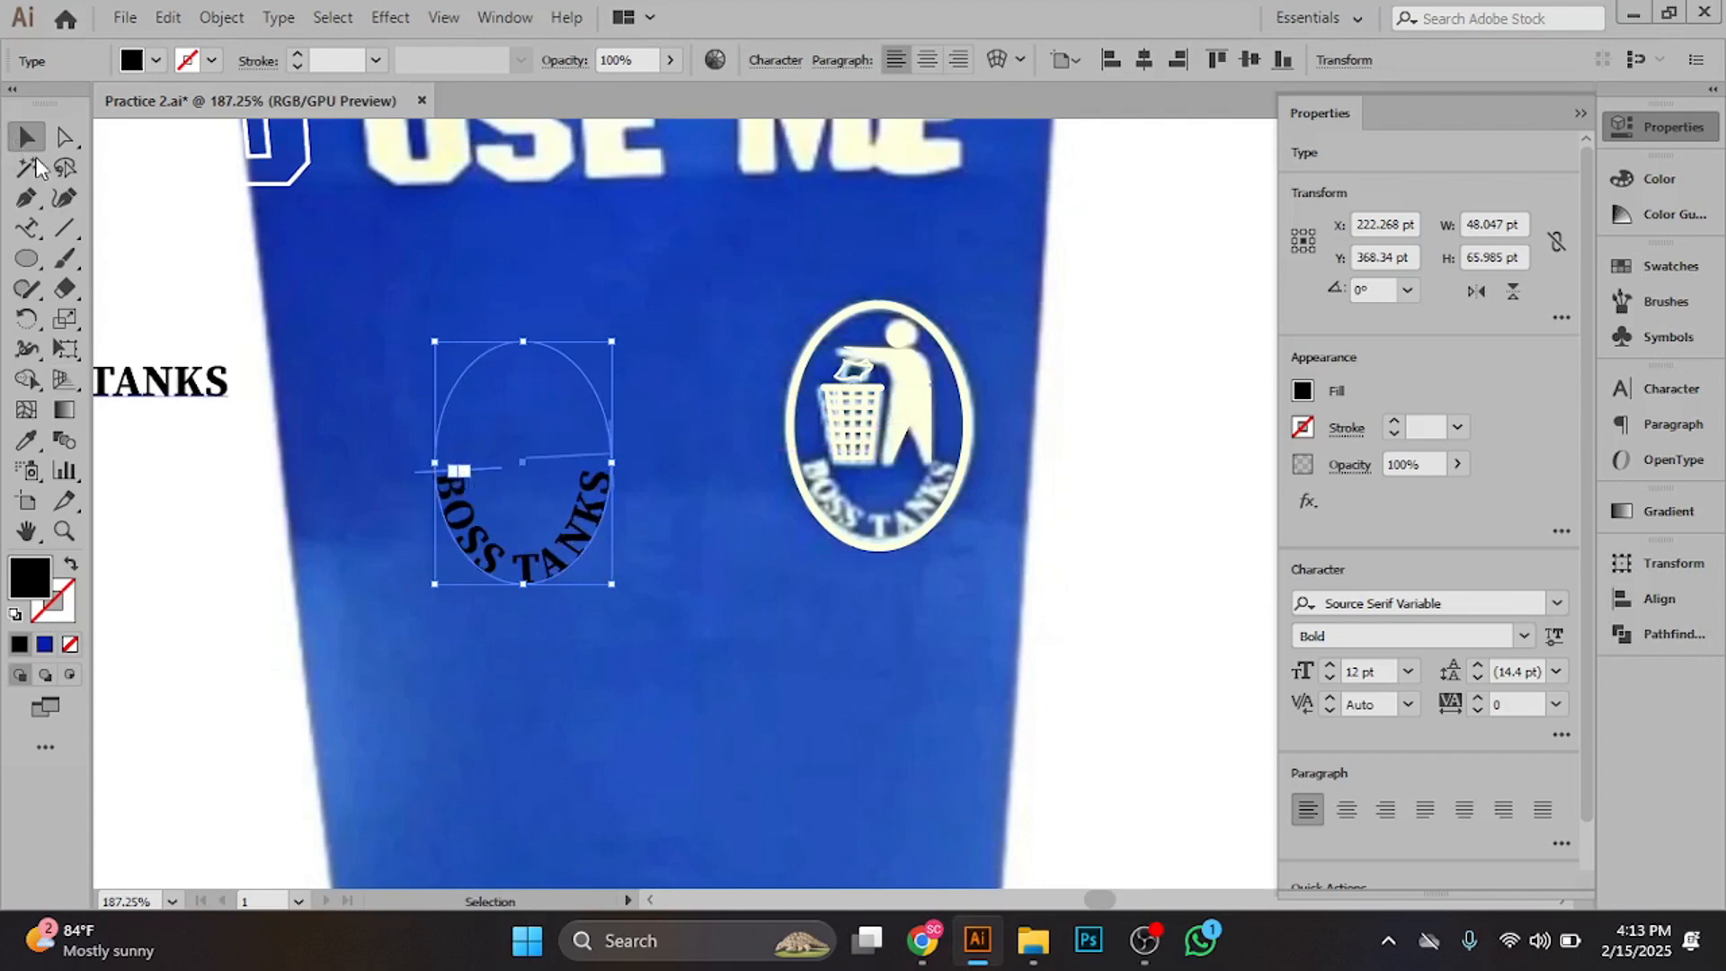
drag(611, 585, 919, 523)
scroll(940, 709, up, 5)
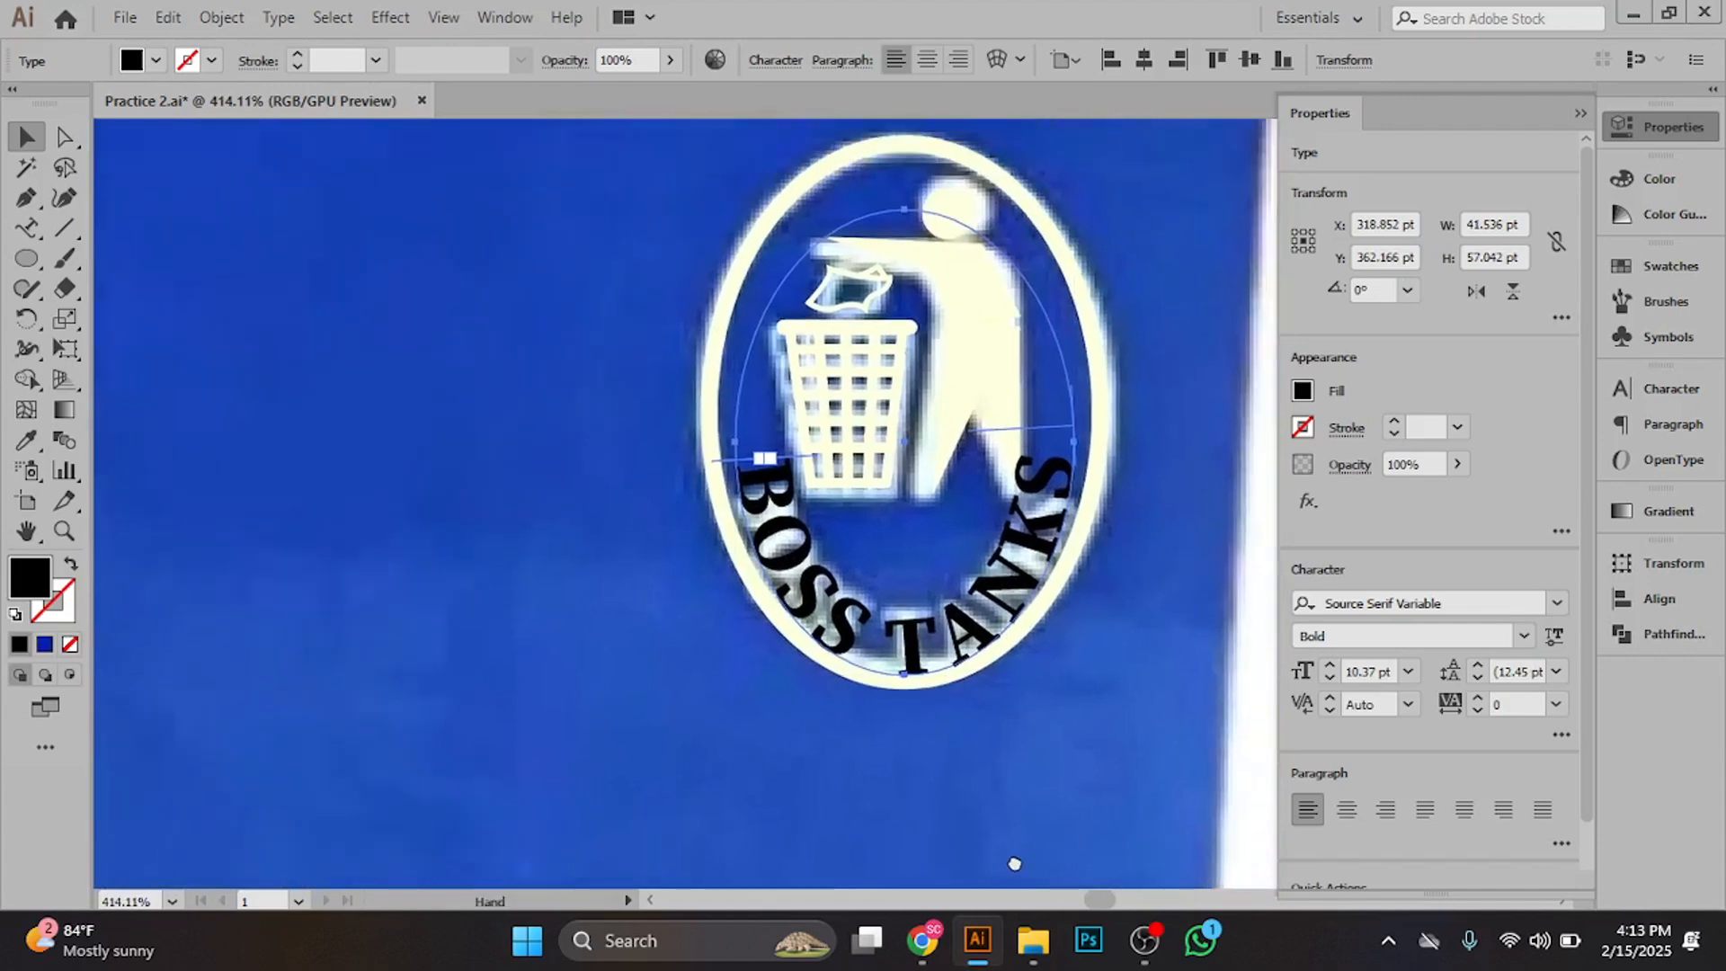
drag(1014, 864, 1009, 875)
drag(899, 221, 909, 169)
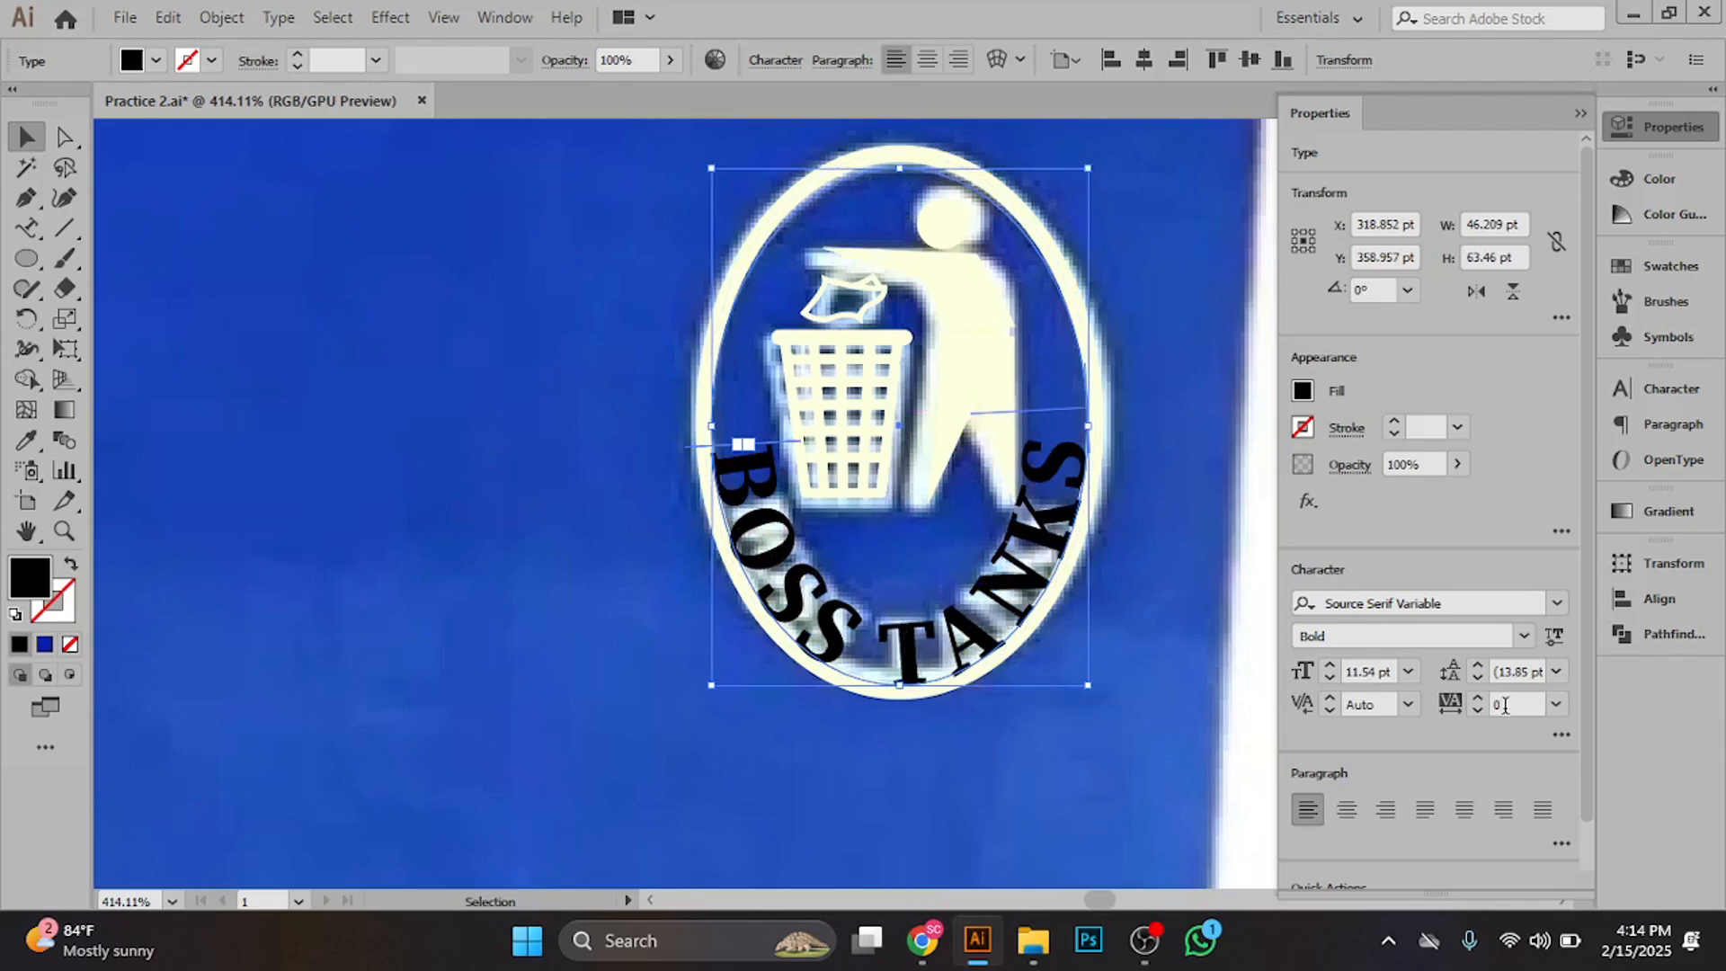
- Set the BOSS TANKS path text to 10 pt and slide it along the oval until it is centred on the lower arc
click(1358, 672)
text(9)
key(Return)
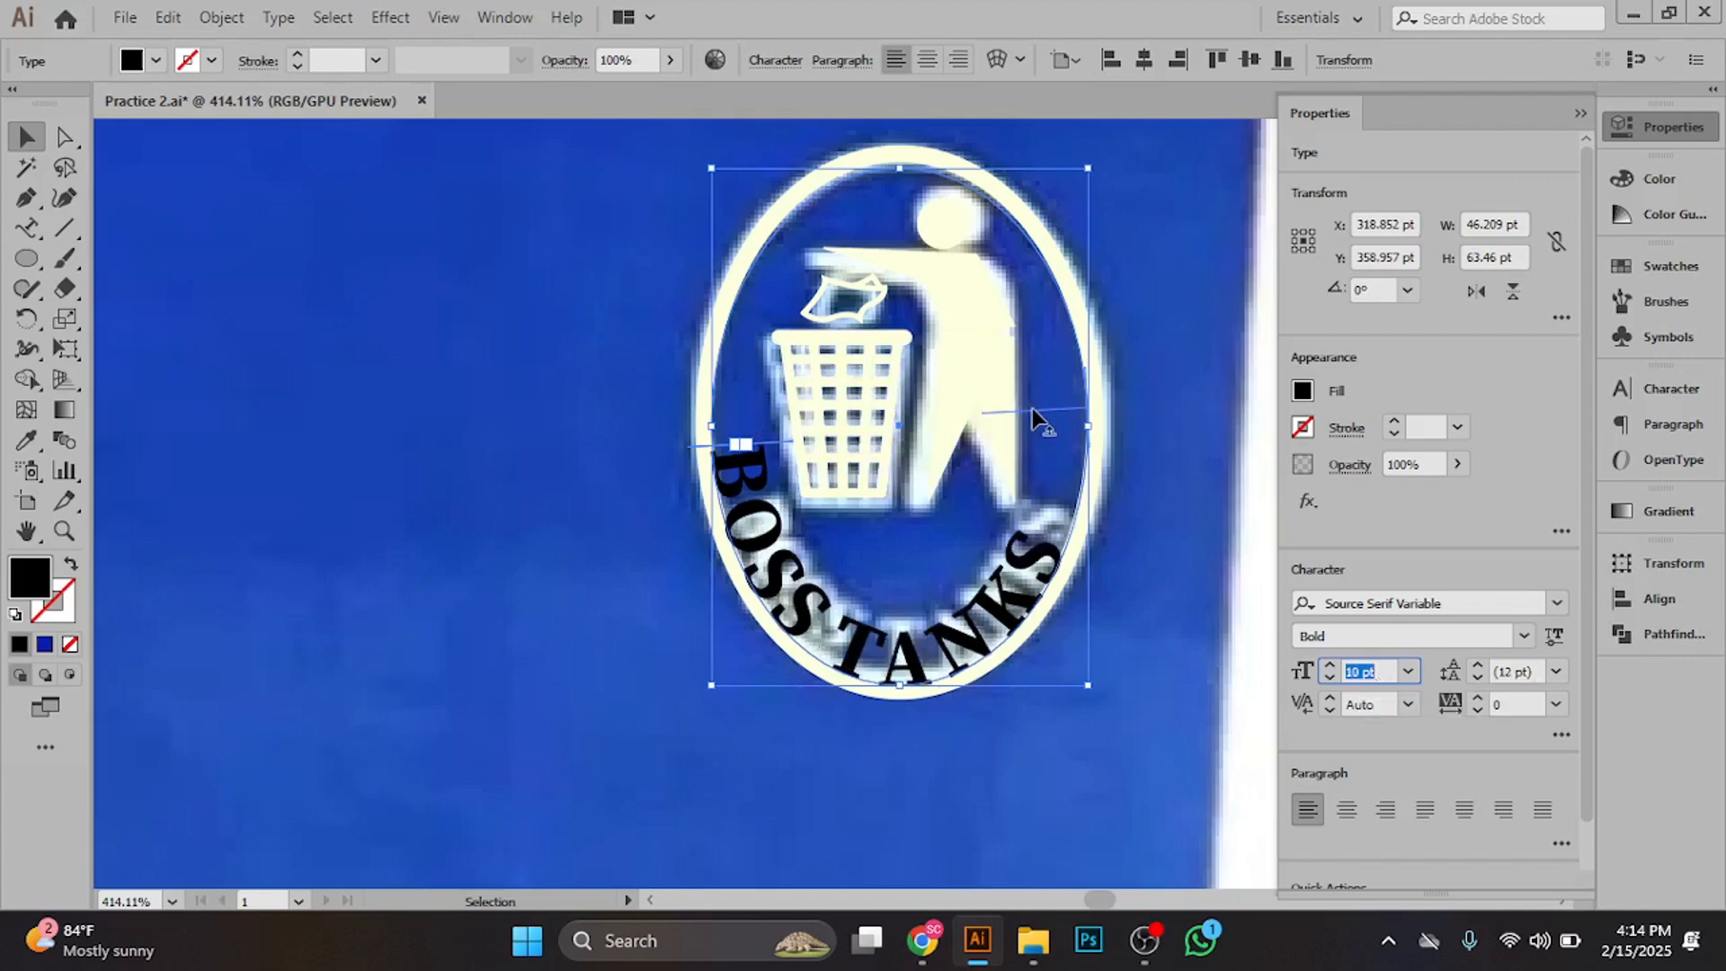
mouse_move(1043, 412)
mouse_down()
mouse_move(1027, 360)
mouse_move(1041, 402)
mouse_up()
click(937, 789)
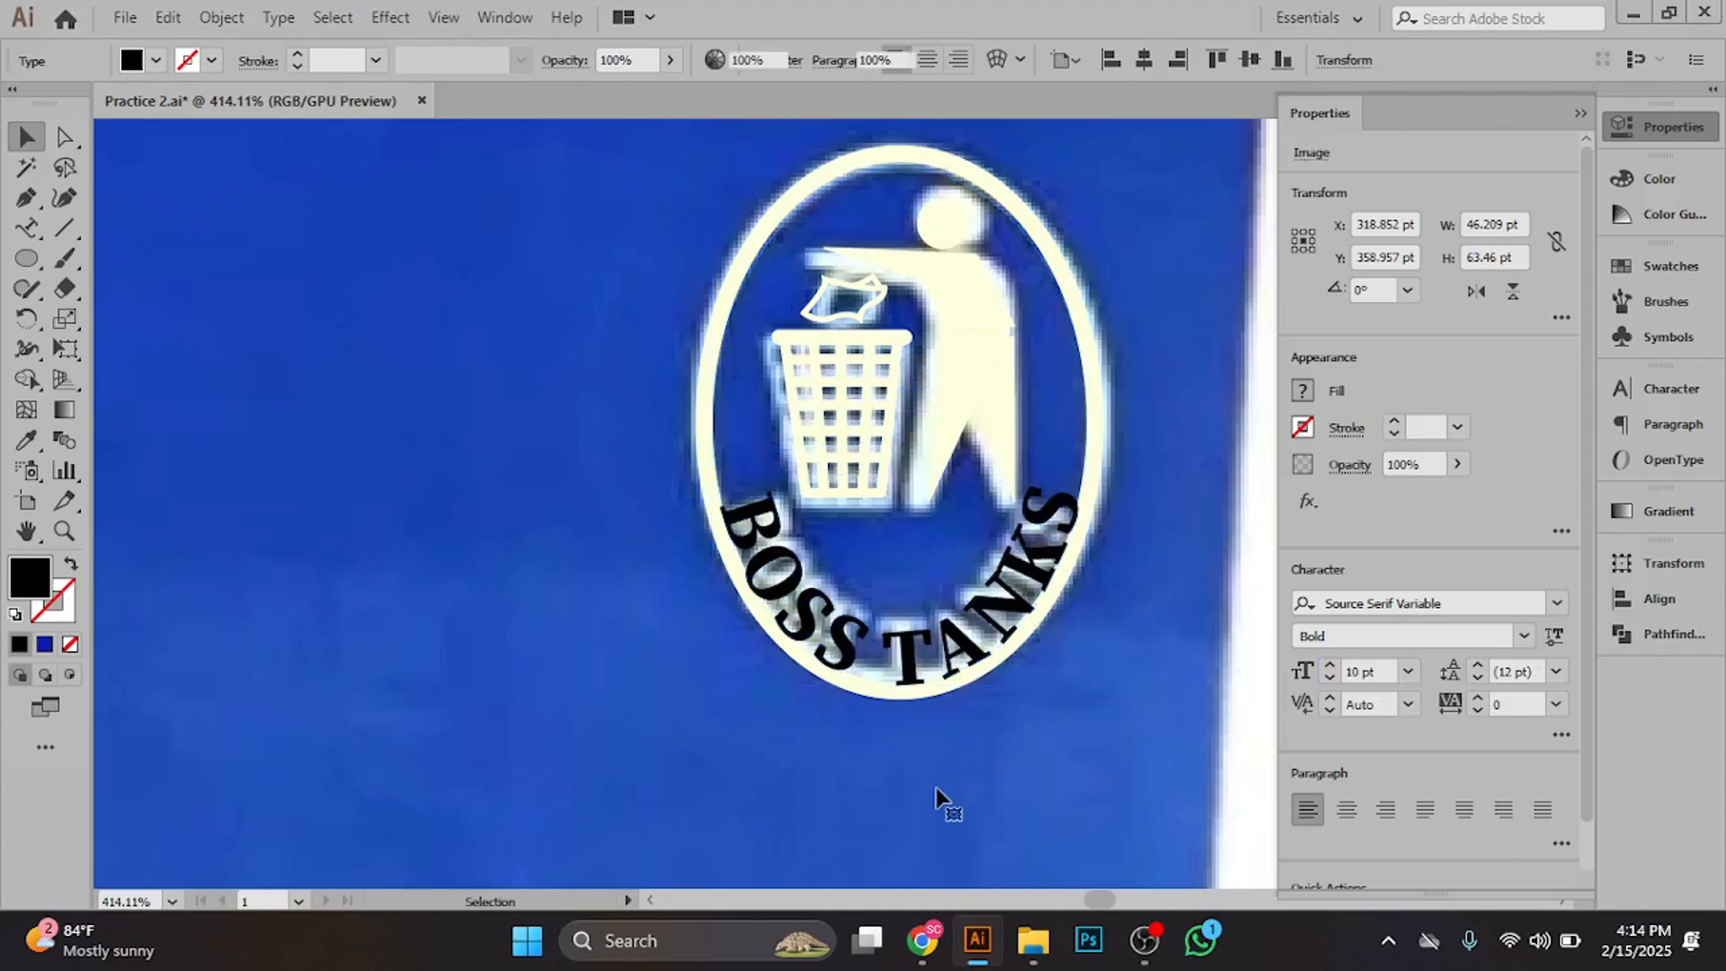
- Scale the BOSS TANKS path text down to about 44.3 by 60.8 pt so it clears the emblem's outer ring
key(ctrl+space)
drag(1113, 786, 1062, 803)
click(953, 667)
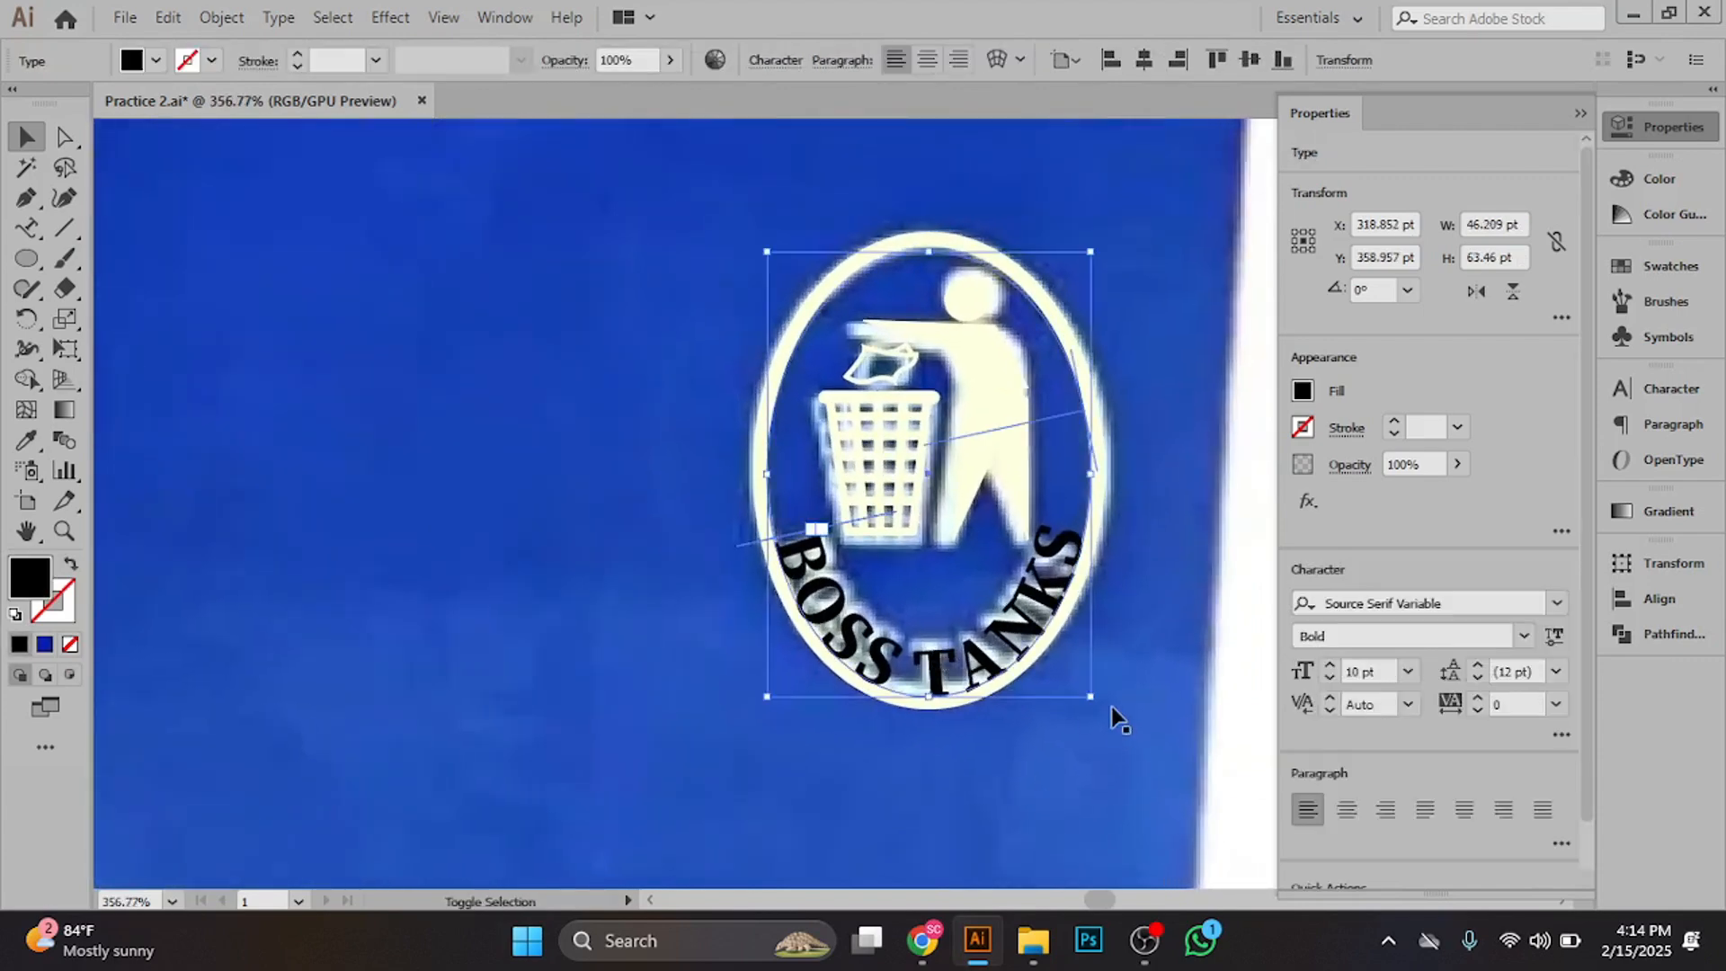
drag(1091, 693, 1086, 695)
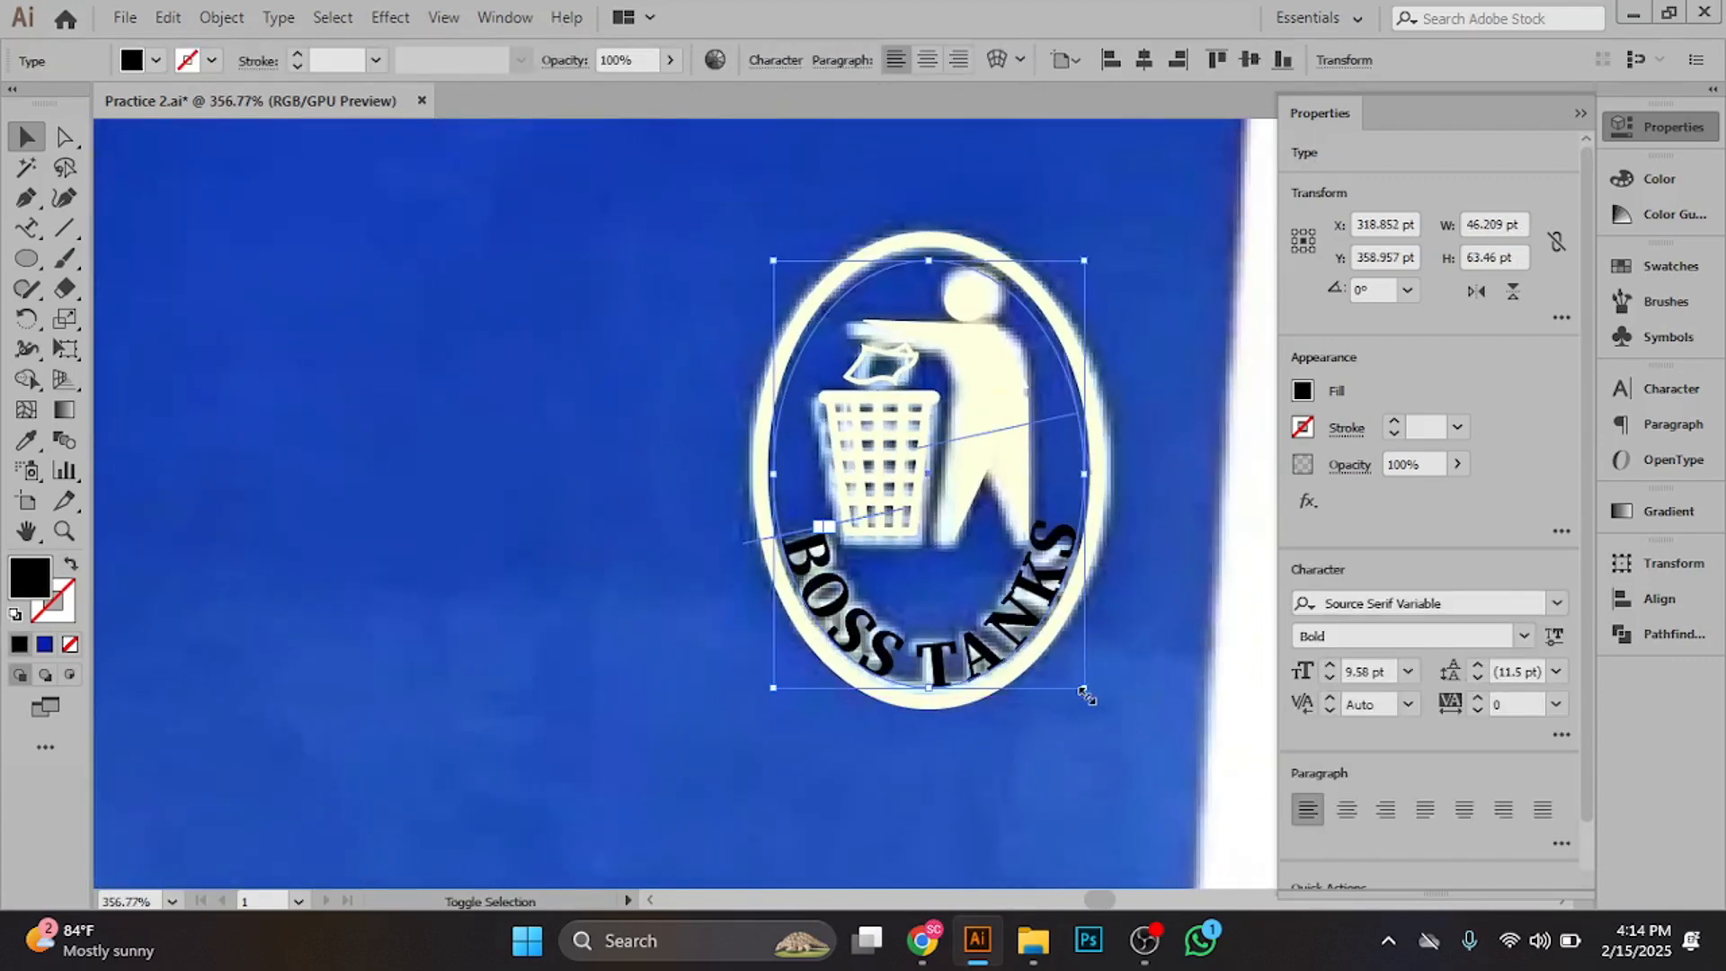
scroll(1106, 751, down, 3)
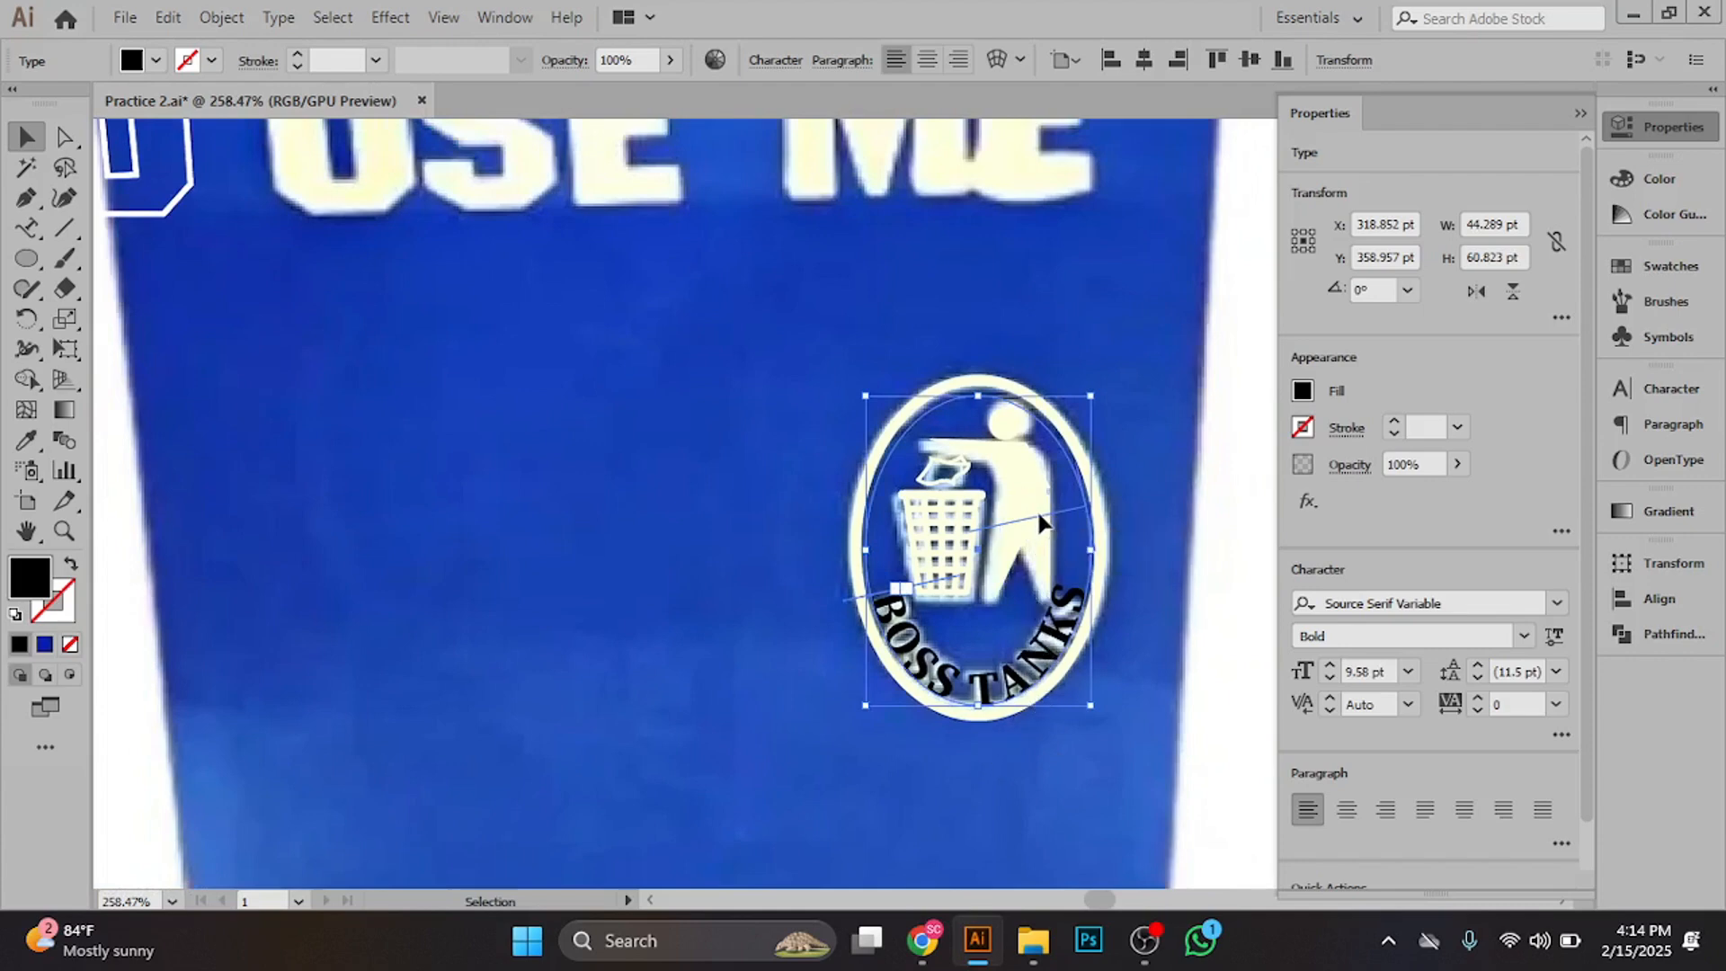
drag(1034, 516, 936, 587)
- Fill the curved BOSS TANKS text inside the emblem with white
click(843, 791)
click(1018, 687)
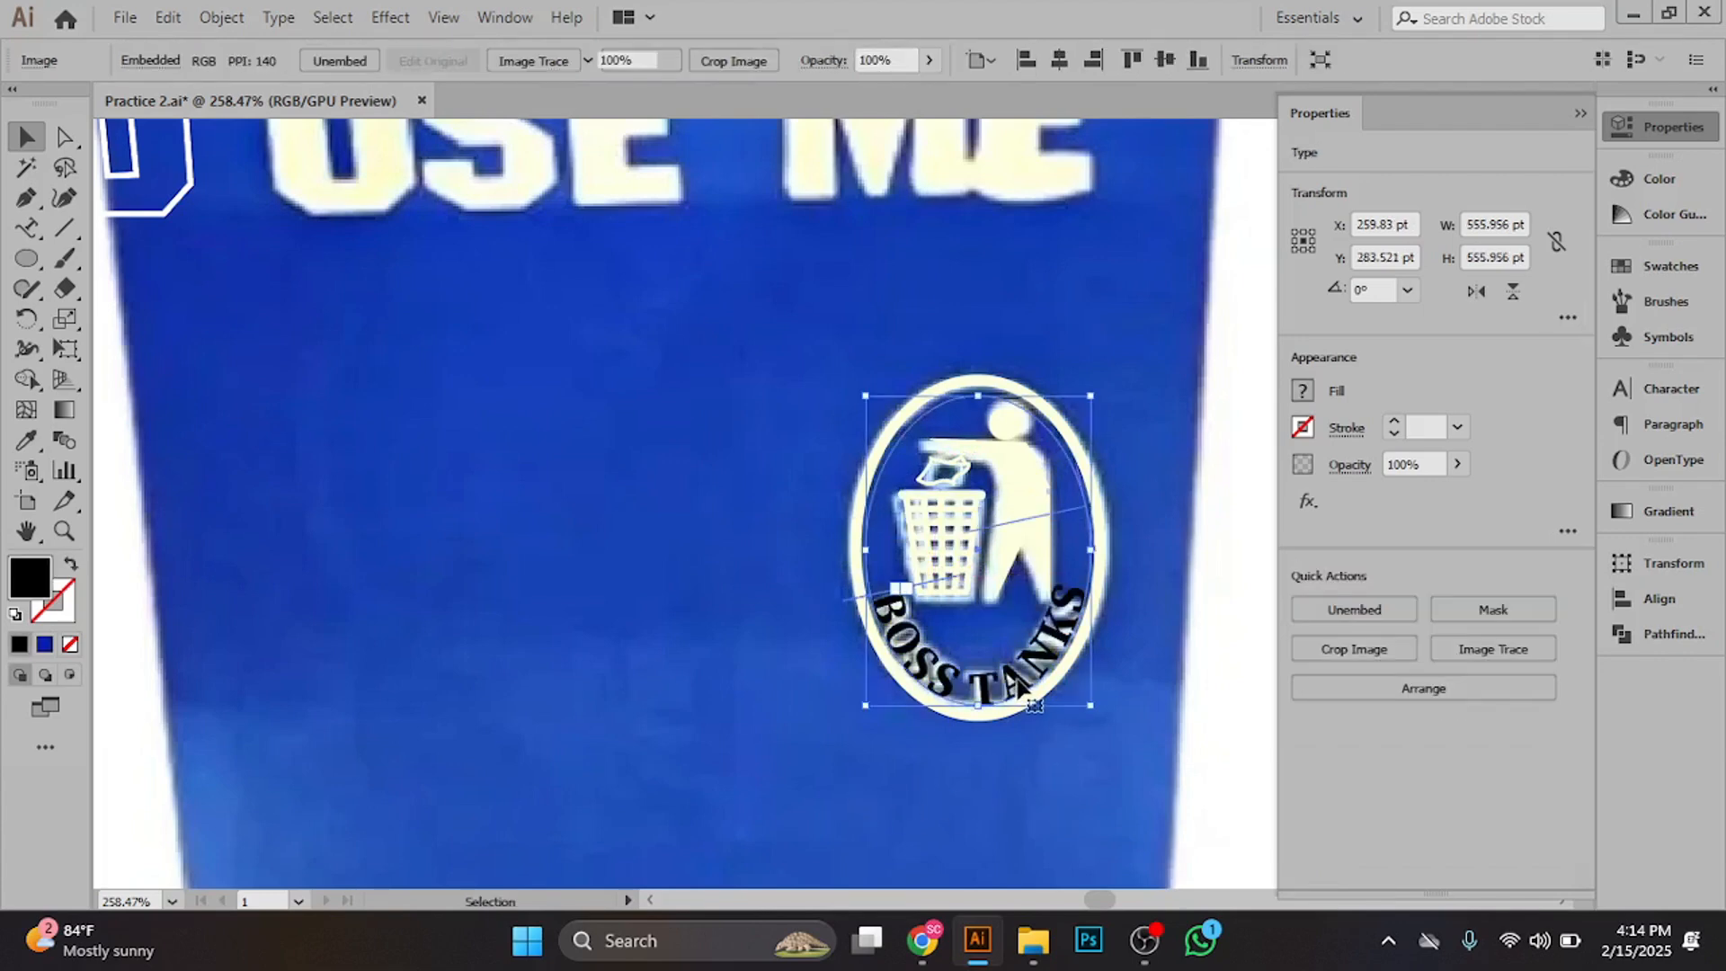
click(155, 62)
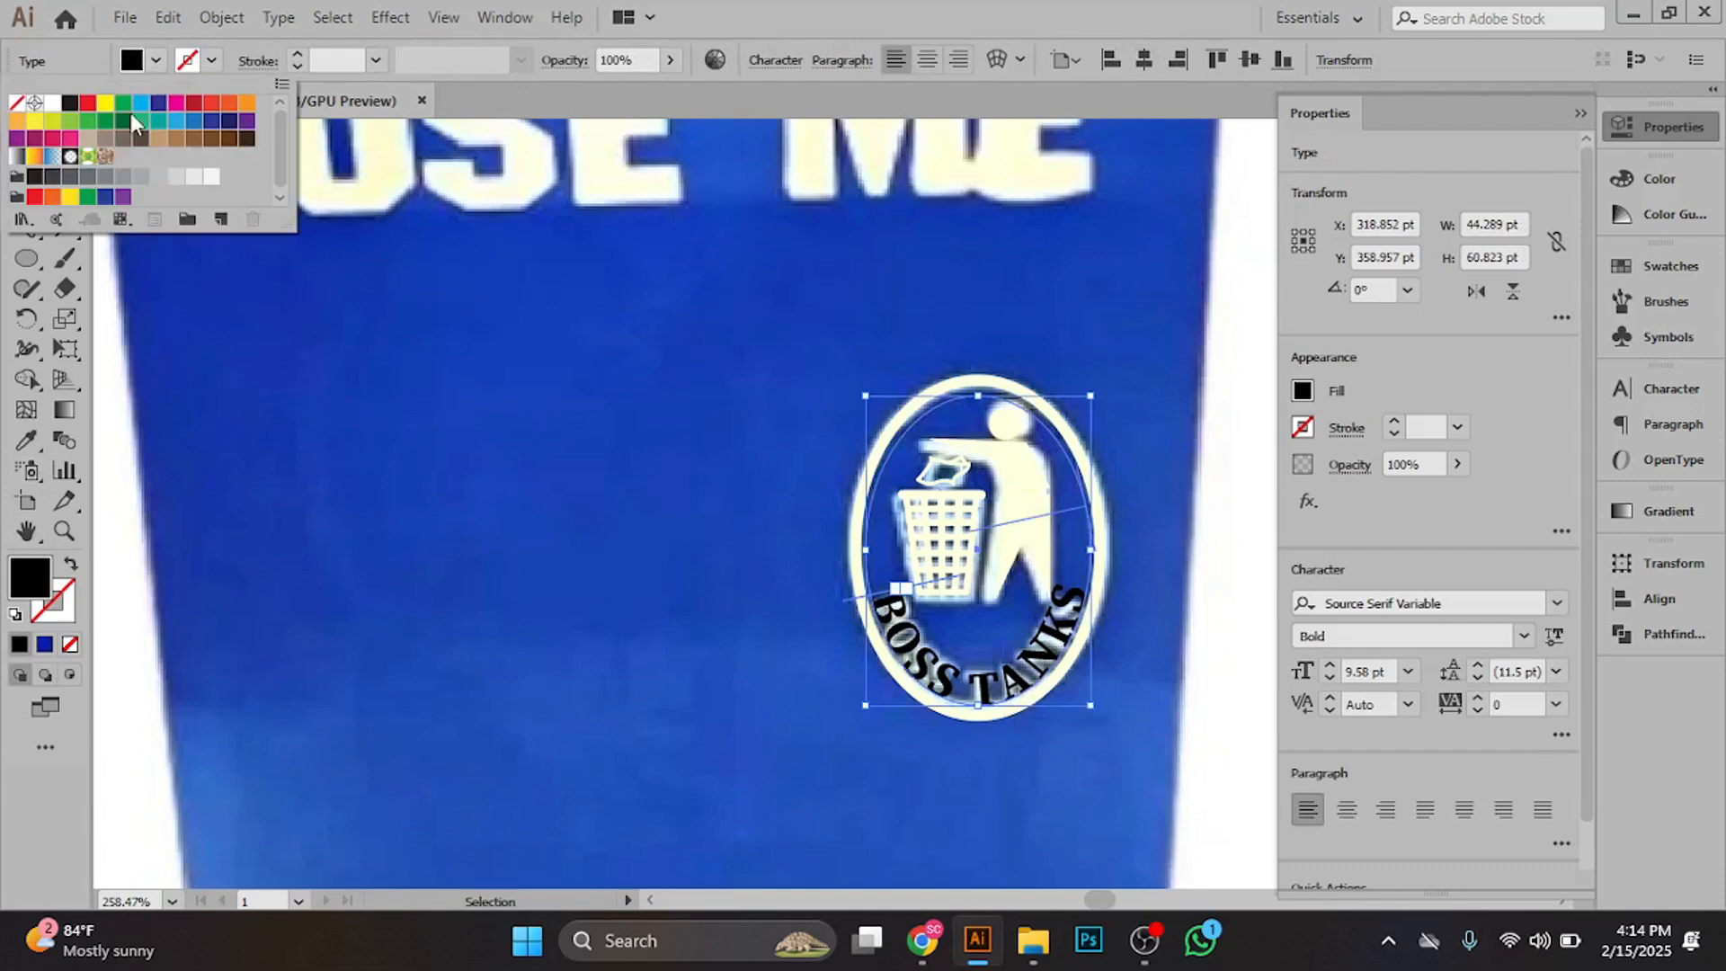
click(52, 103)
key(Escape)
- Move the reference photo to the left, out from under the traced litter emblem
scroll(525, 471, down, 5)
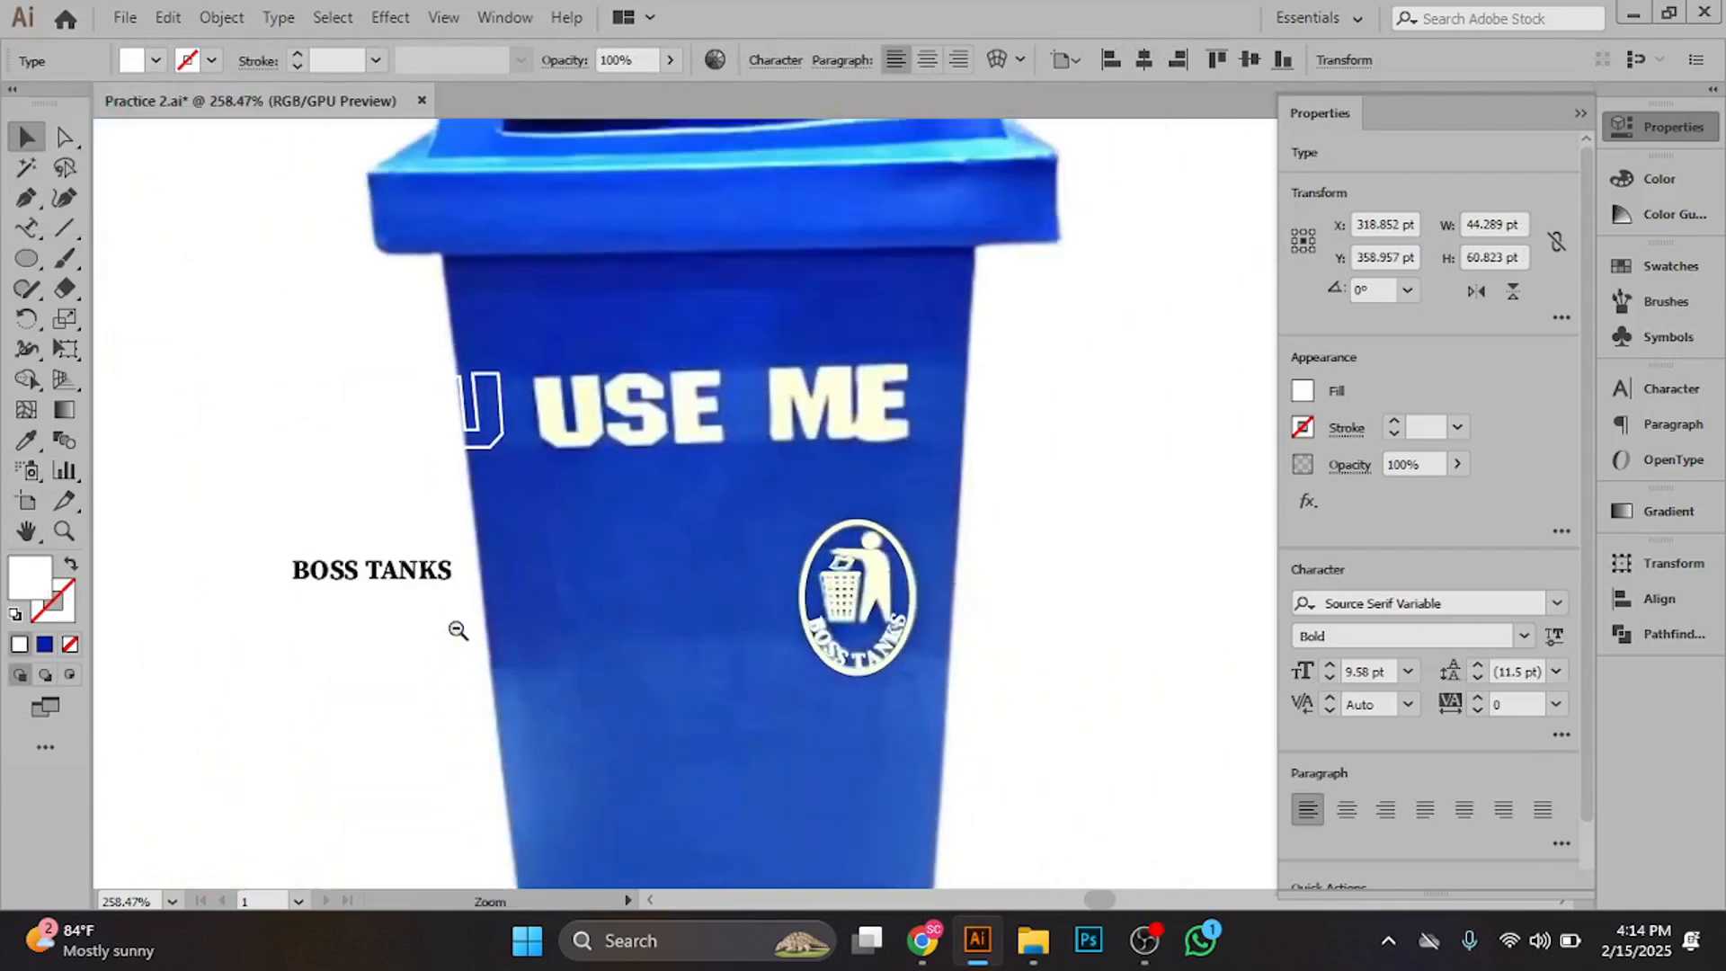
drag(940, 754, 513, 628)
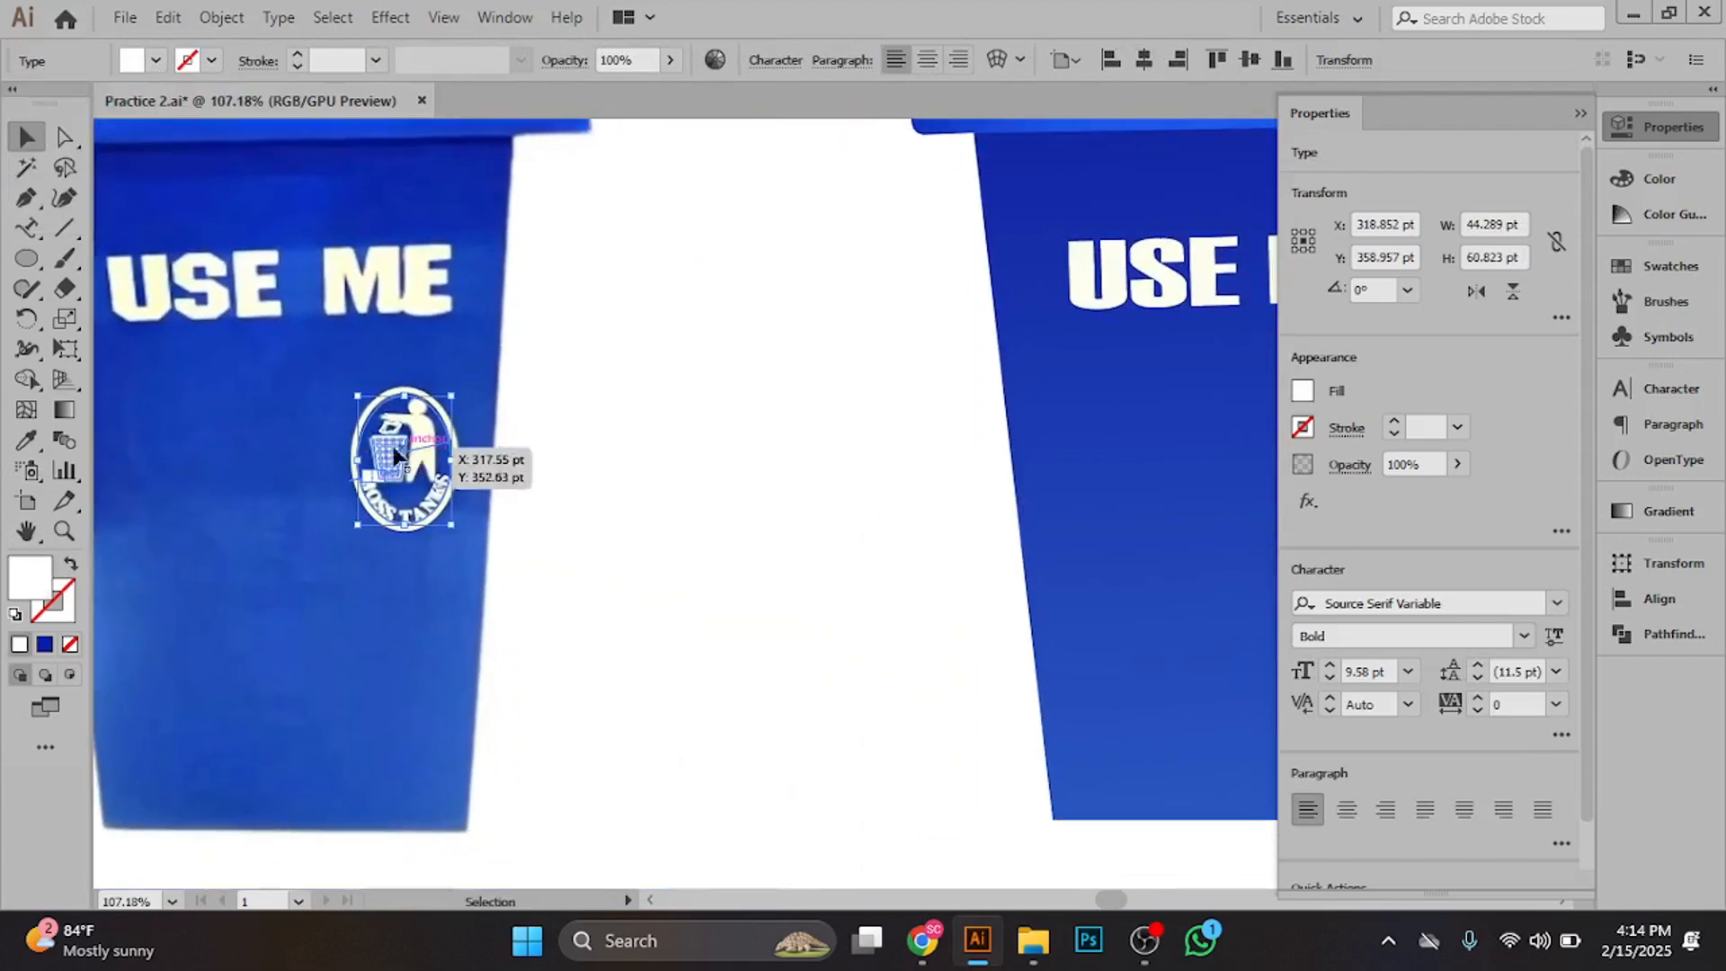
click(460, 338)
drag(628, 388, 412, 462)
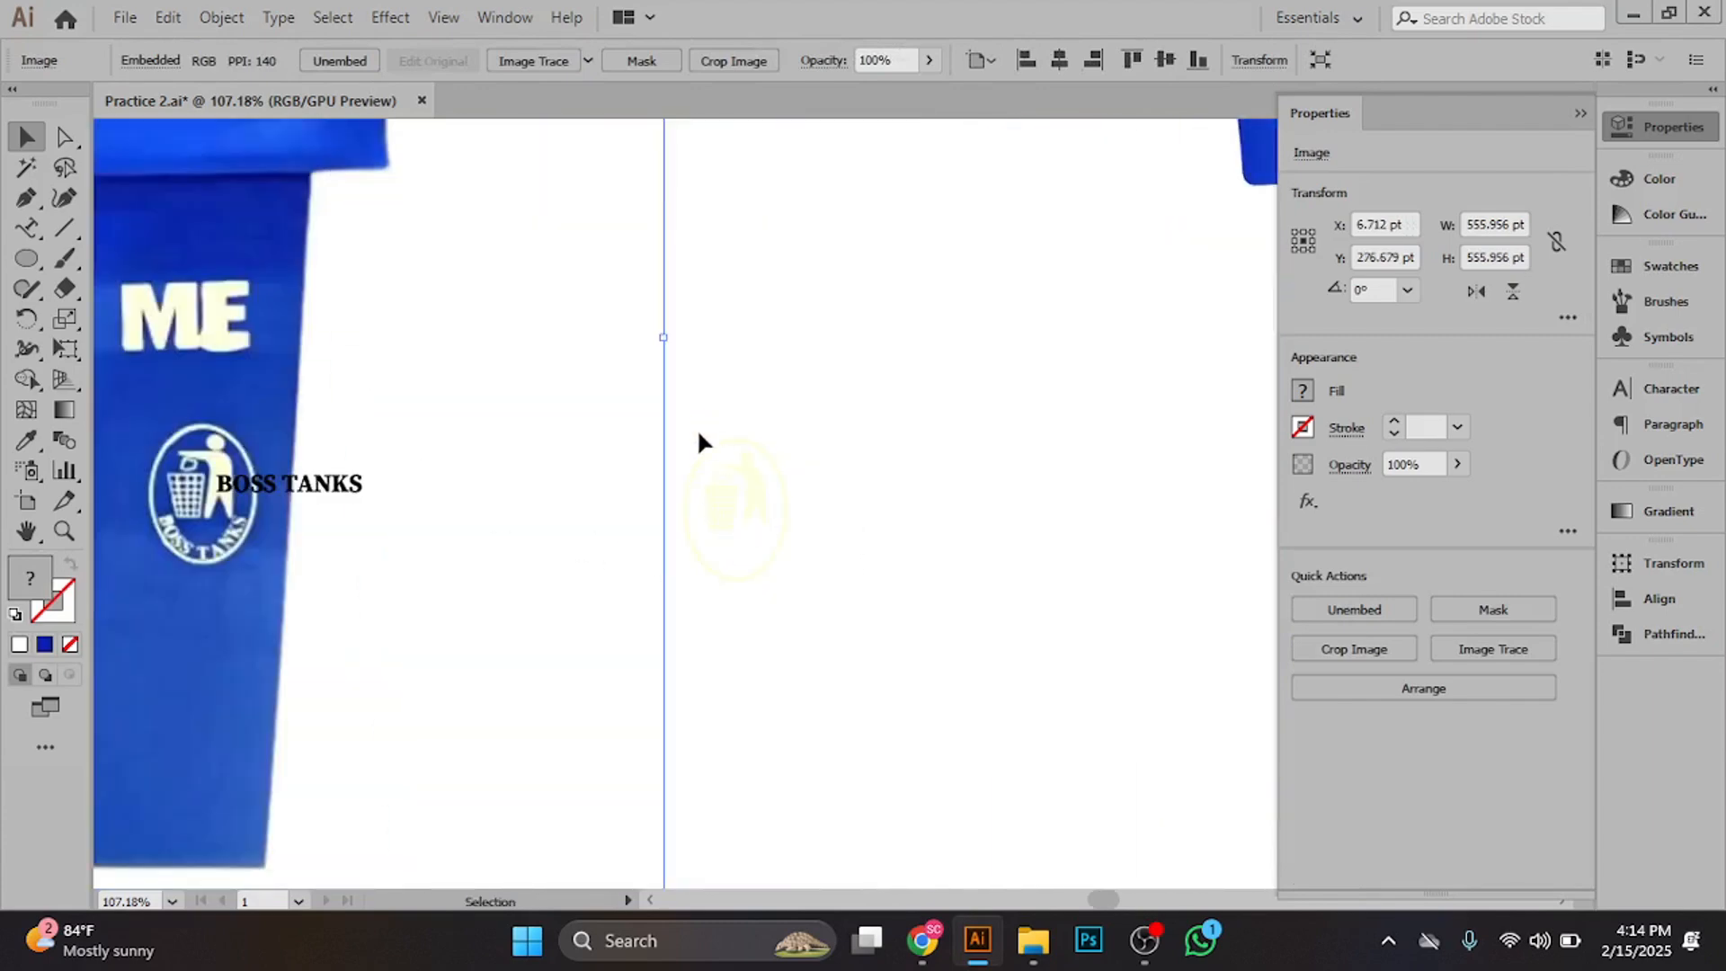
- Group the oval, litter figure, basket and curved BOSS TANKS text into one emblem
drag(701, 459, 826, 665)
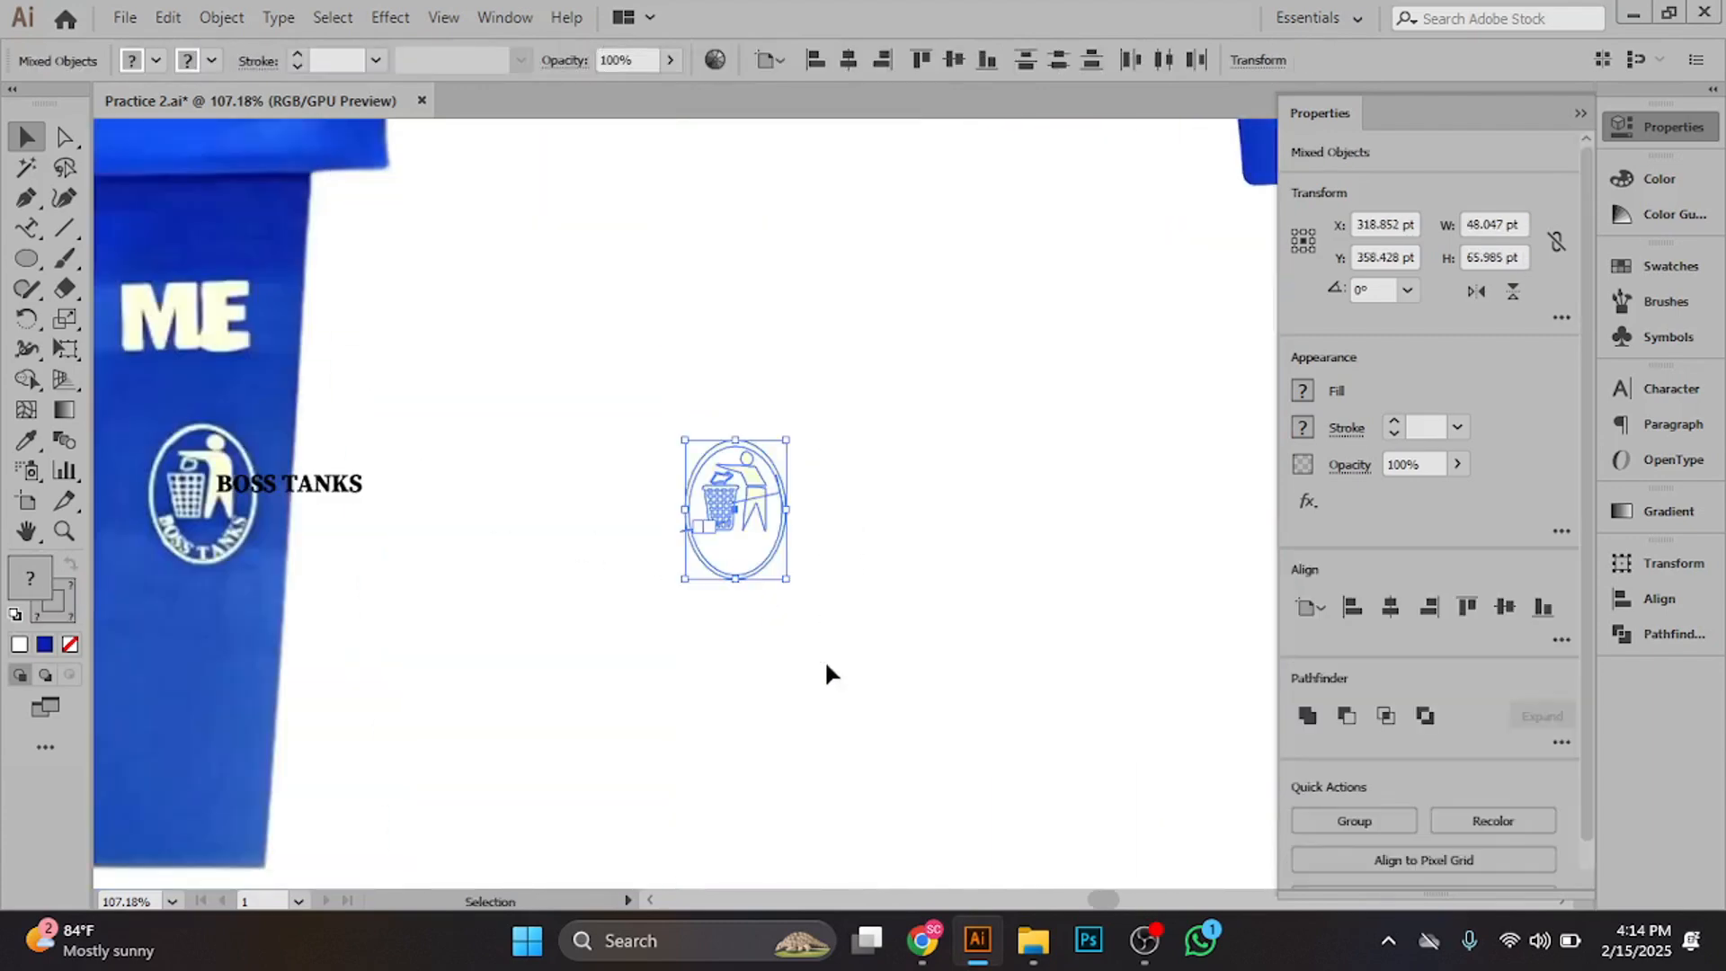
key(a)
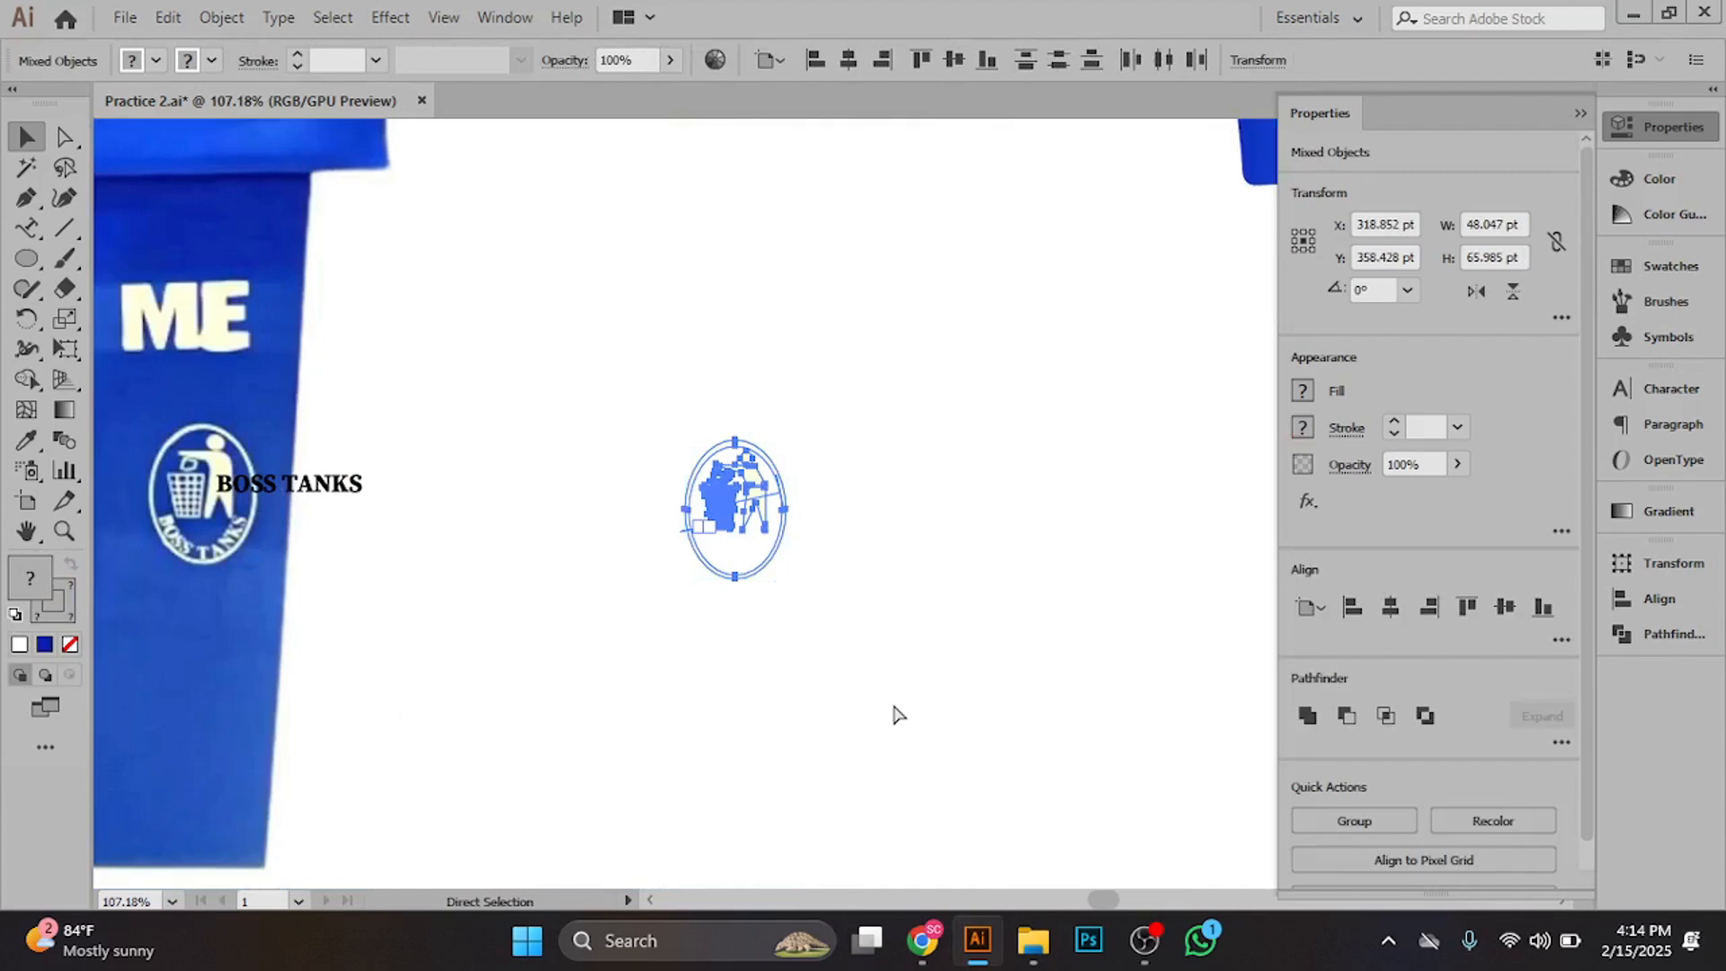
key(ctrl+g)
- Place the grouped emblem on the vector bin's body, below the ME of its USE ME lettering
drag(925, 694, 666, 609)
scroll(651, 639, down, 4)
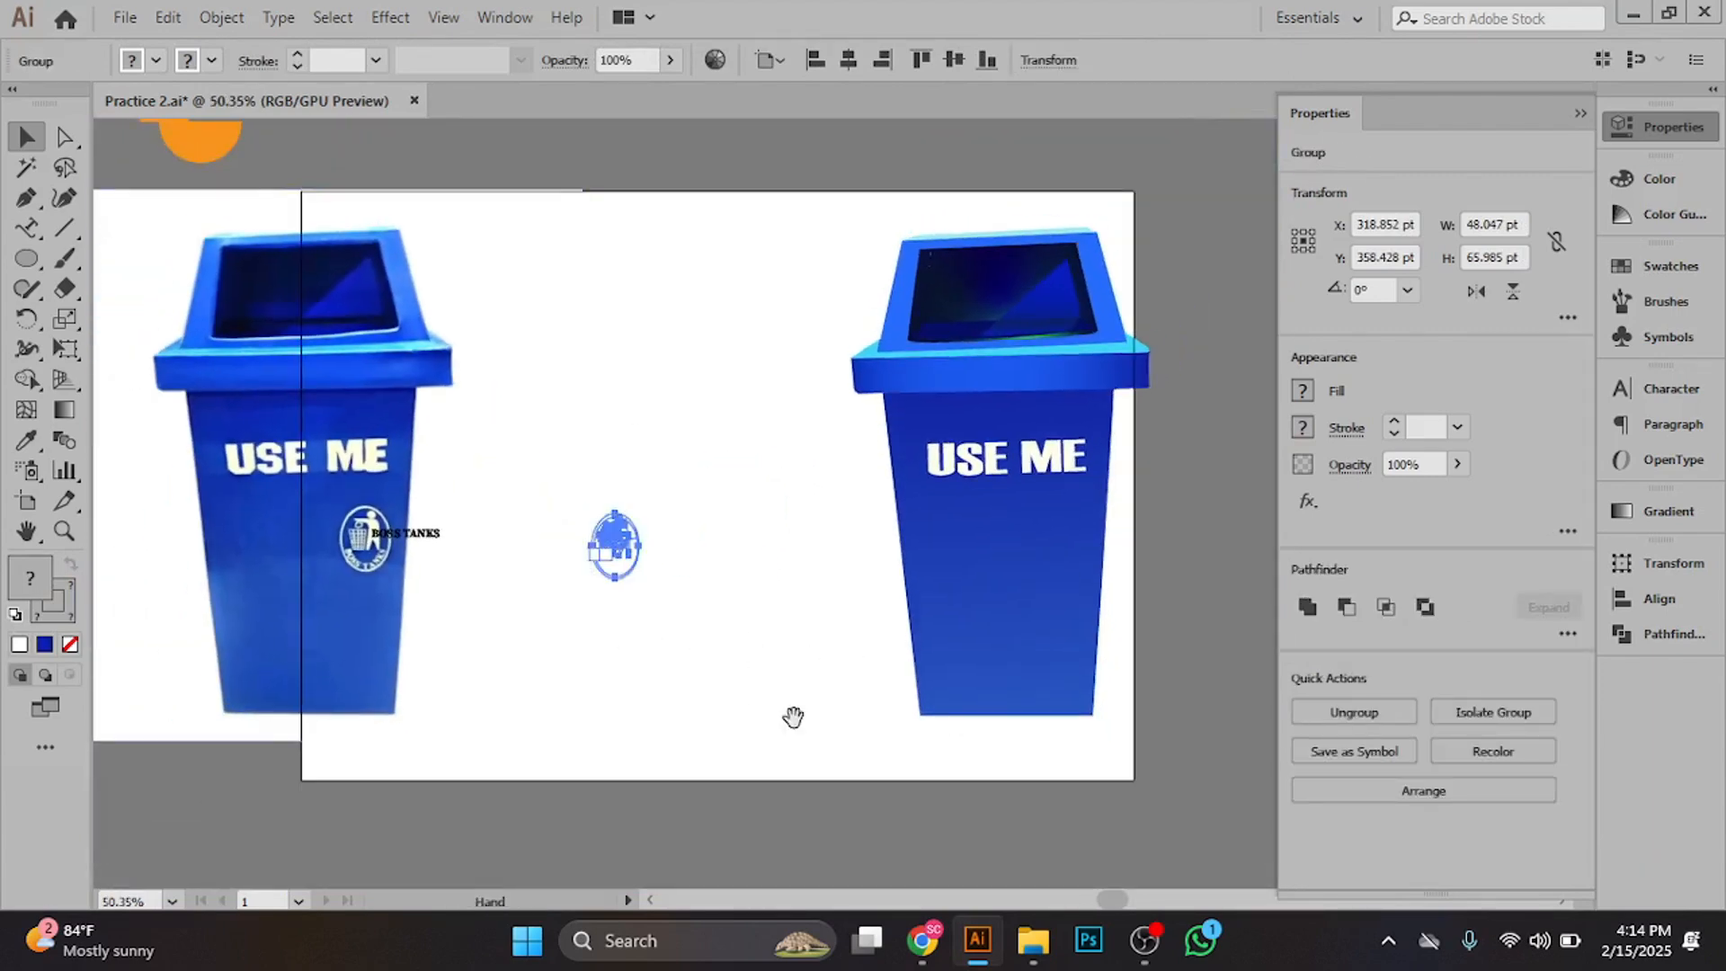
drag(793, 717, 669, 724)
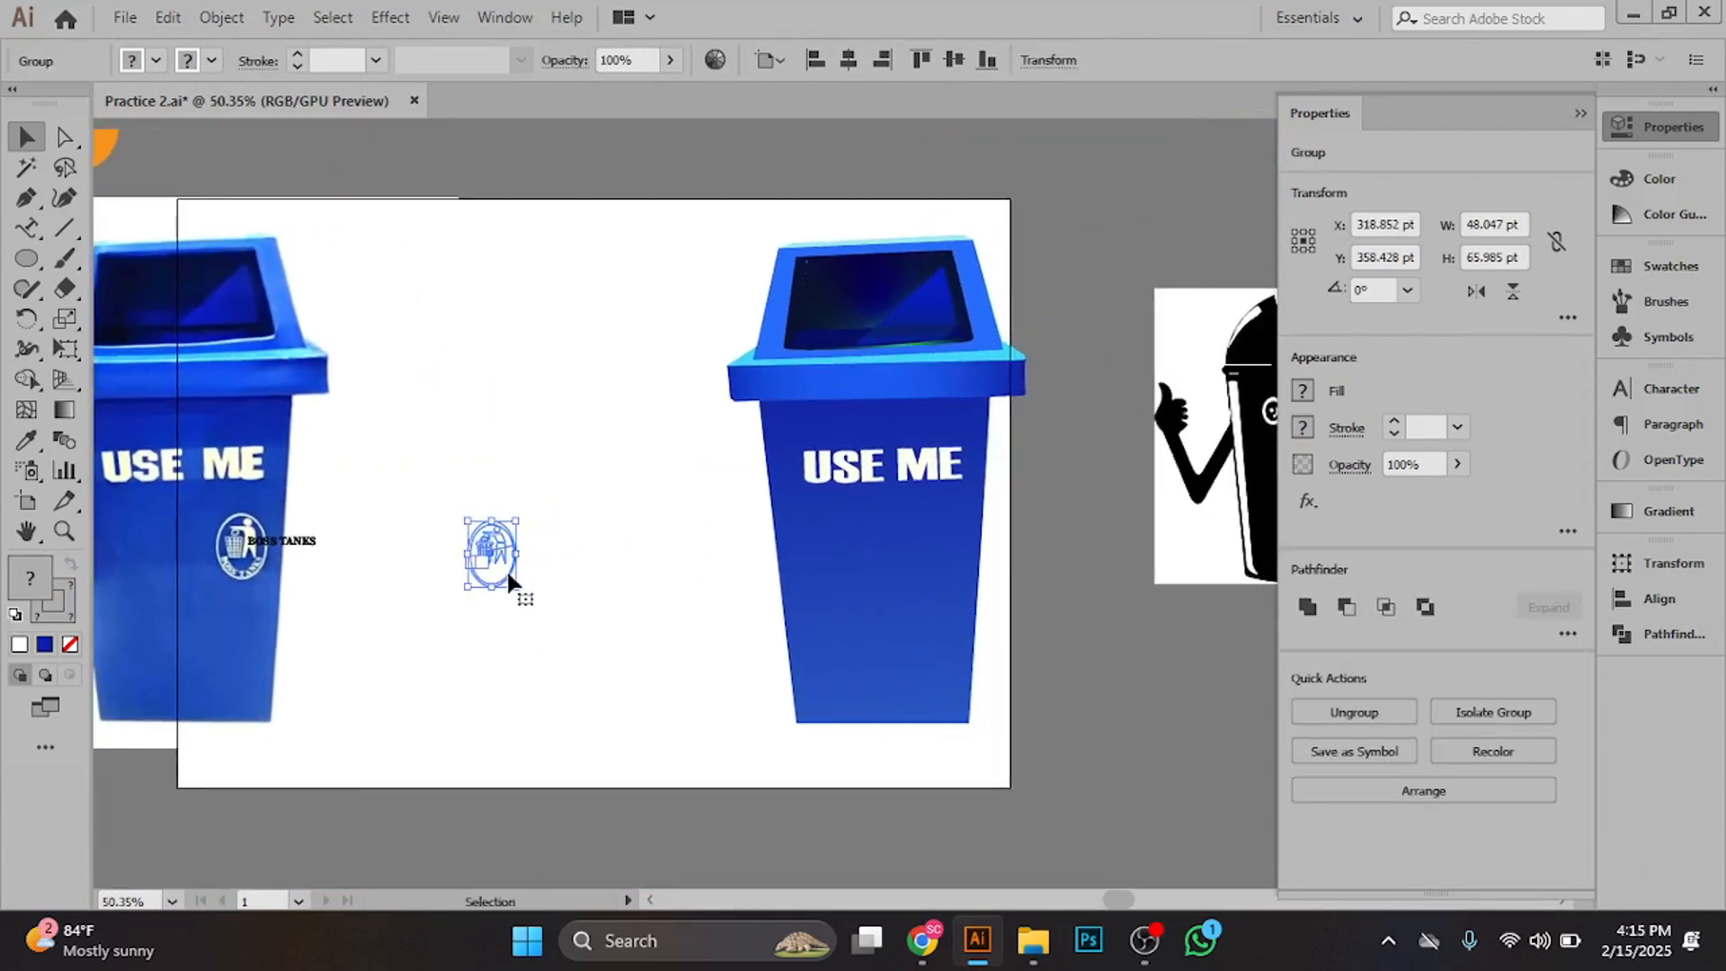
drag(508, 577, 958, 582)
click(1009, 634)
- Move the reference photo onto the artboard so its bin stands directly beside the vector bin
drag(1008, 634, 1164, 800)
scroll(1130, 805, down, 5)
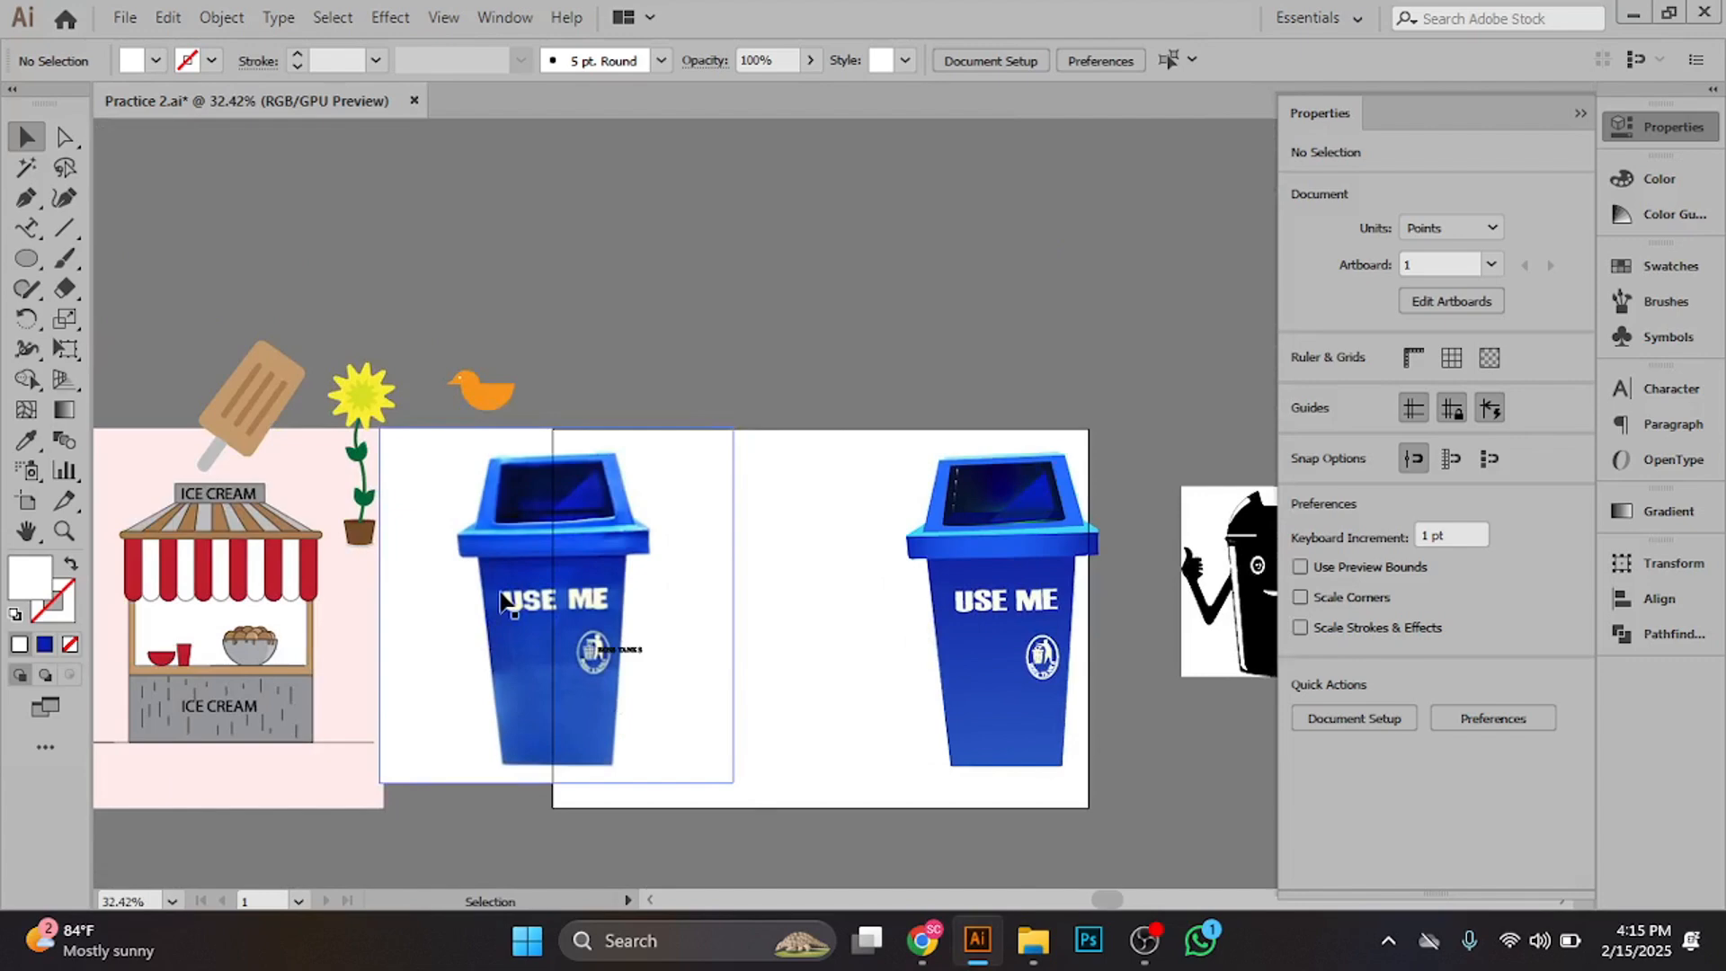
drag(503, 602, 797, 604)
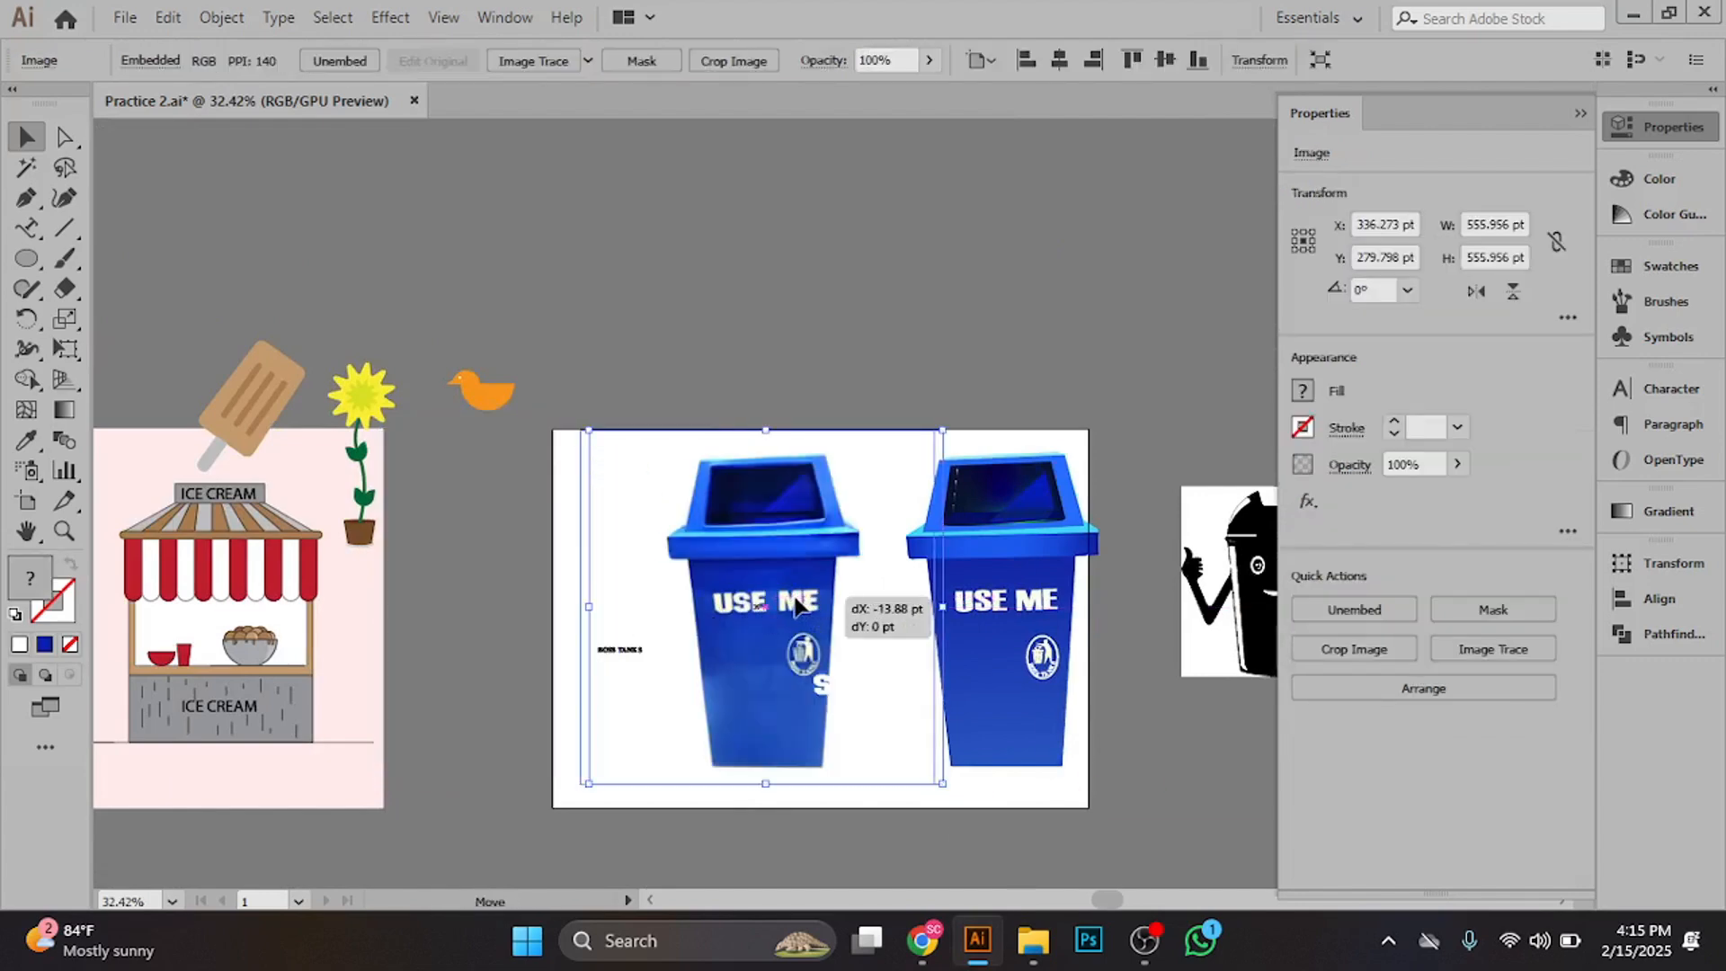
click(1098, 327)
- Compare the vector bin with the photo bin, examining the overall shape, lettering, emblem, lid opening and rim
drag(1061, 536, 1086, 489)
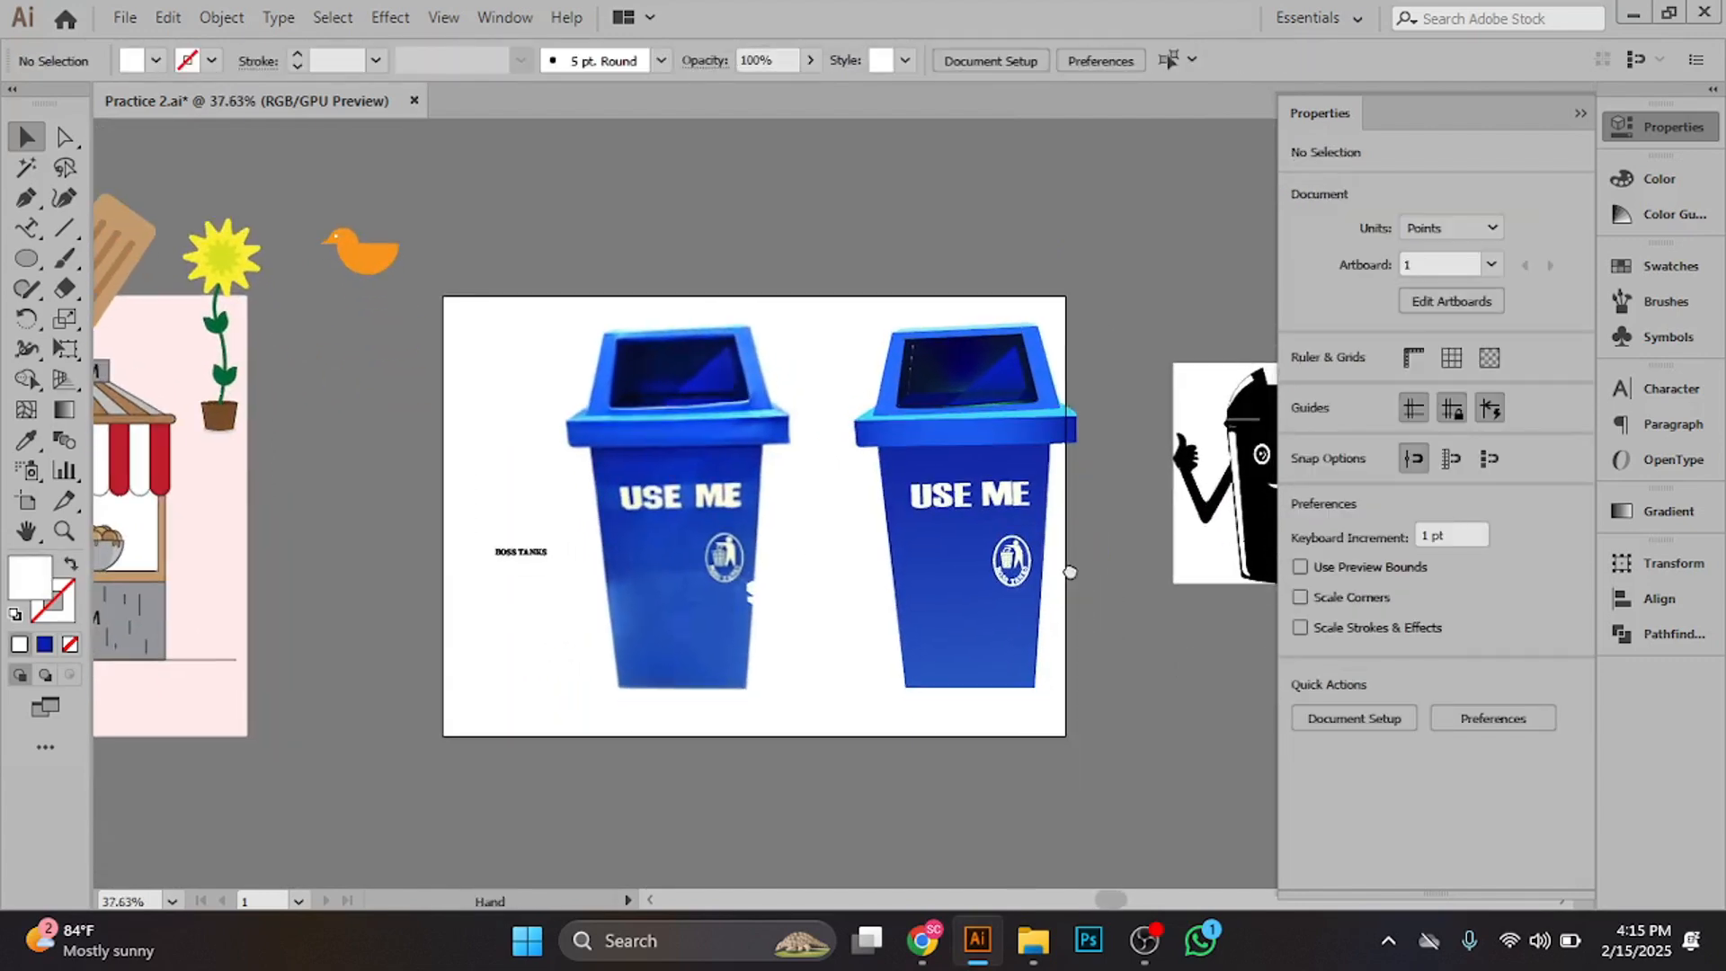
drag(854, 446, 896, 447)
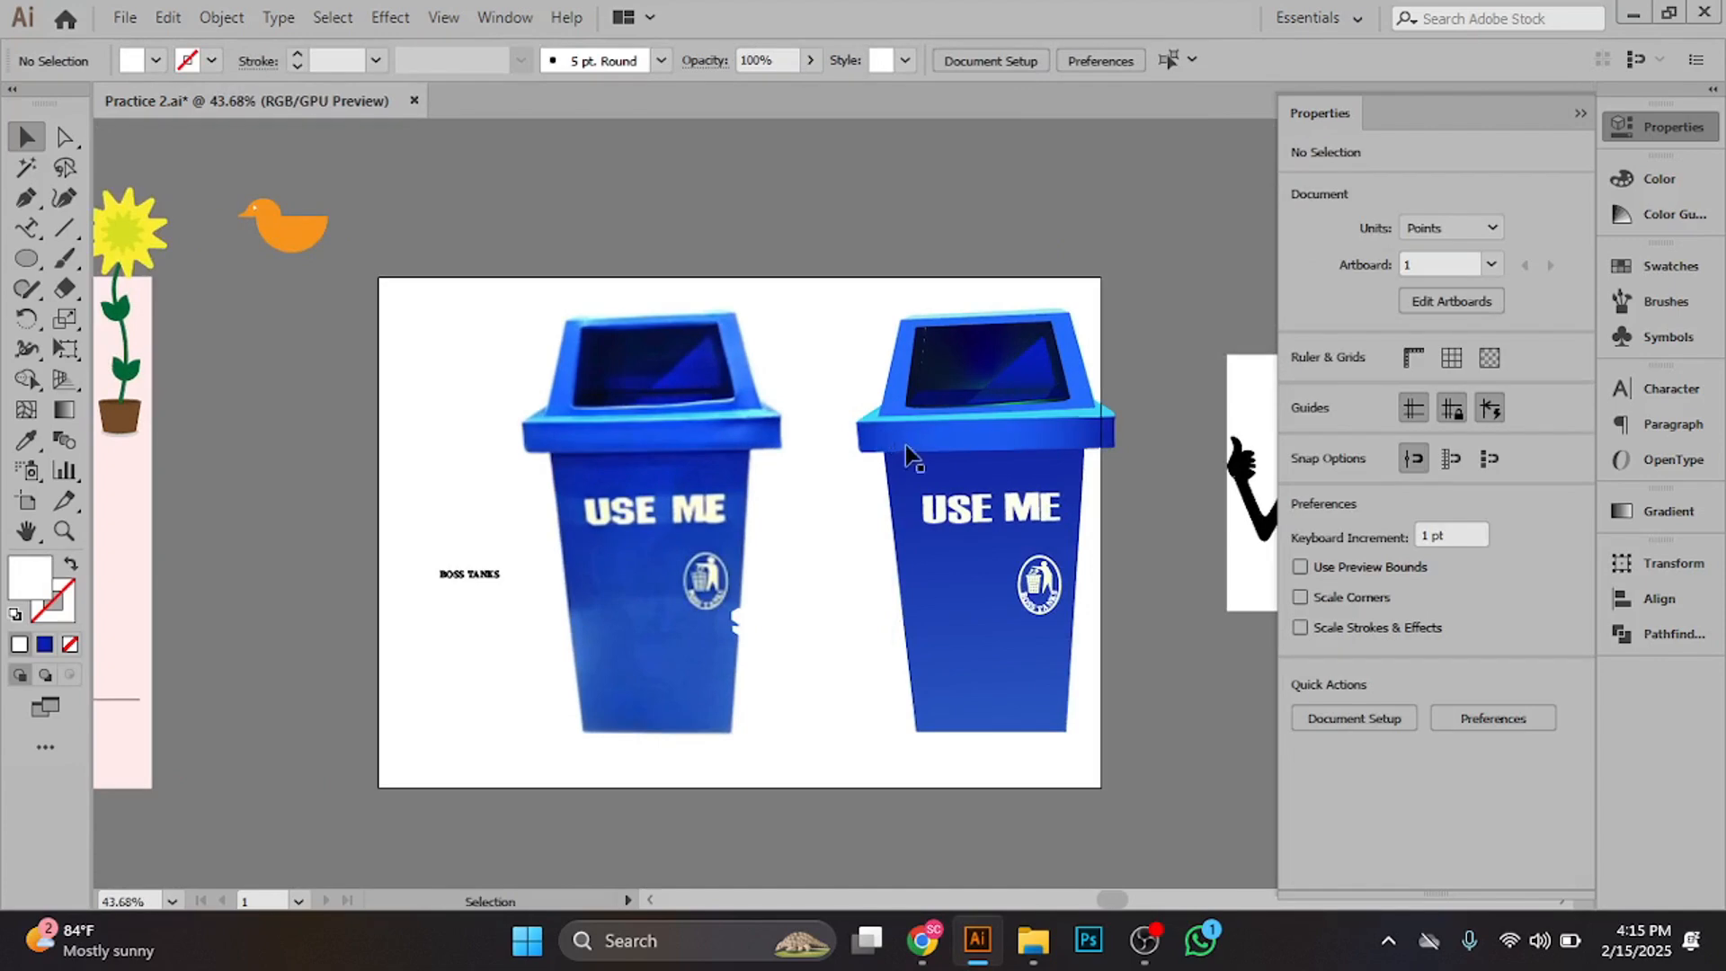
scroll(904, 445, down, 2)
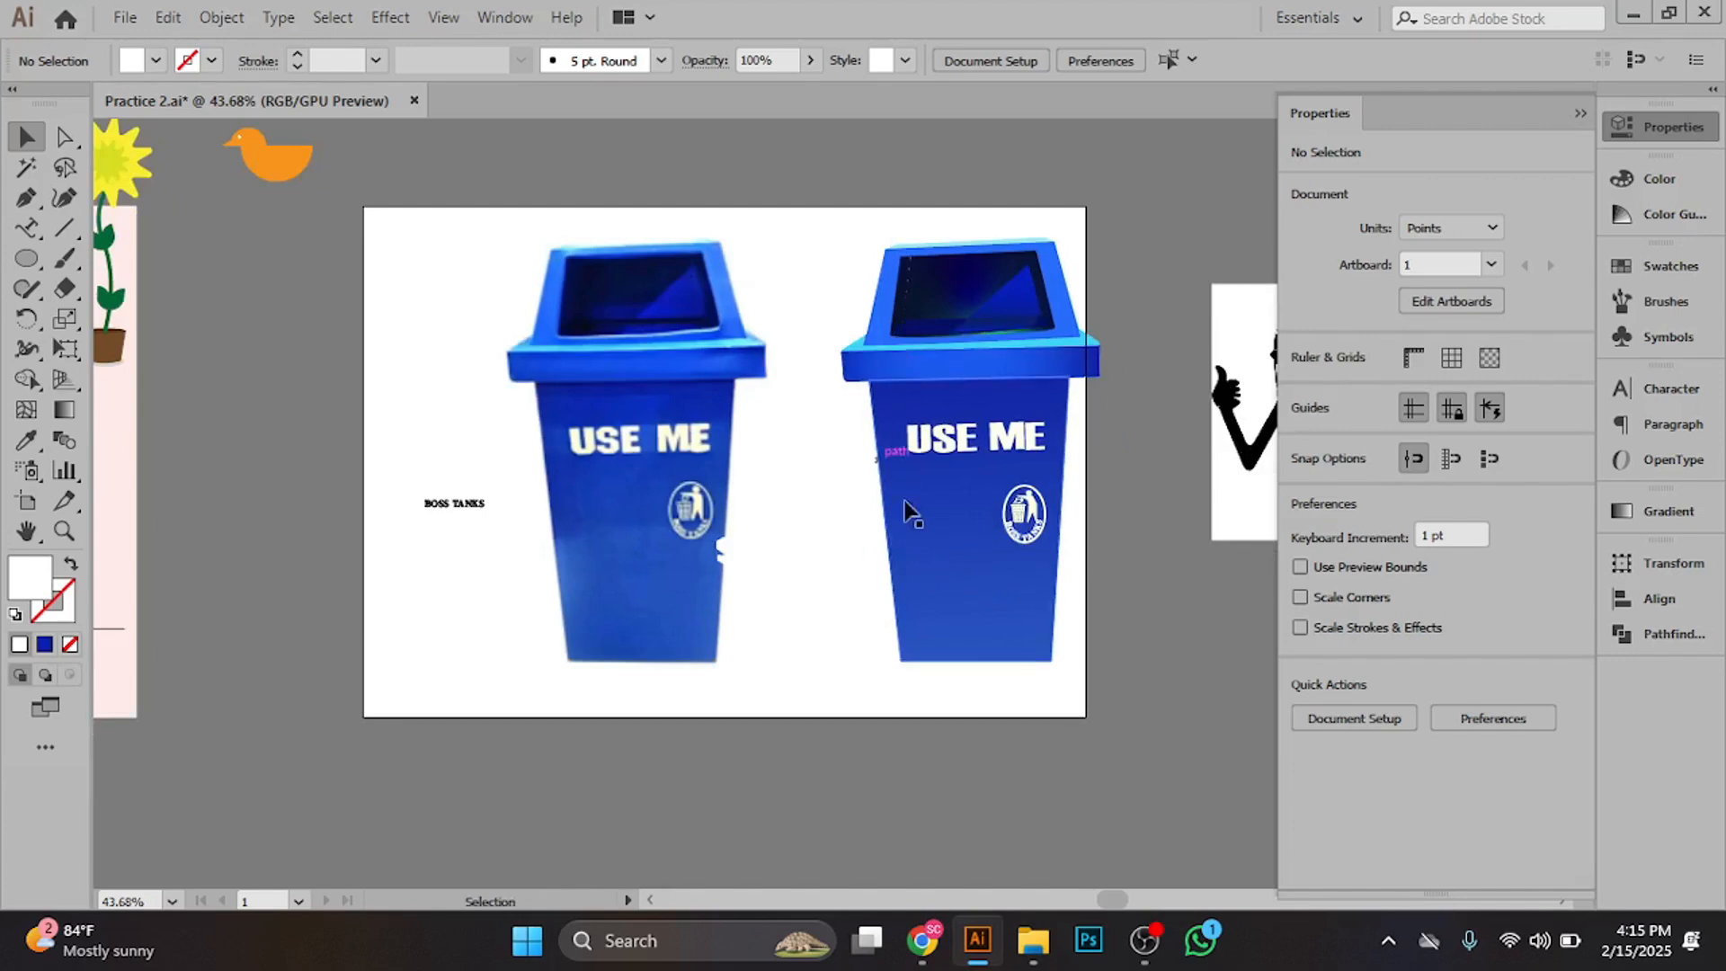
scroll(904, 508, down, 2)
scroll(904, 508, up, 1)
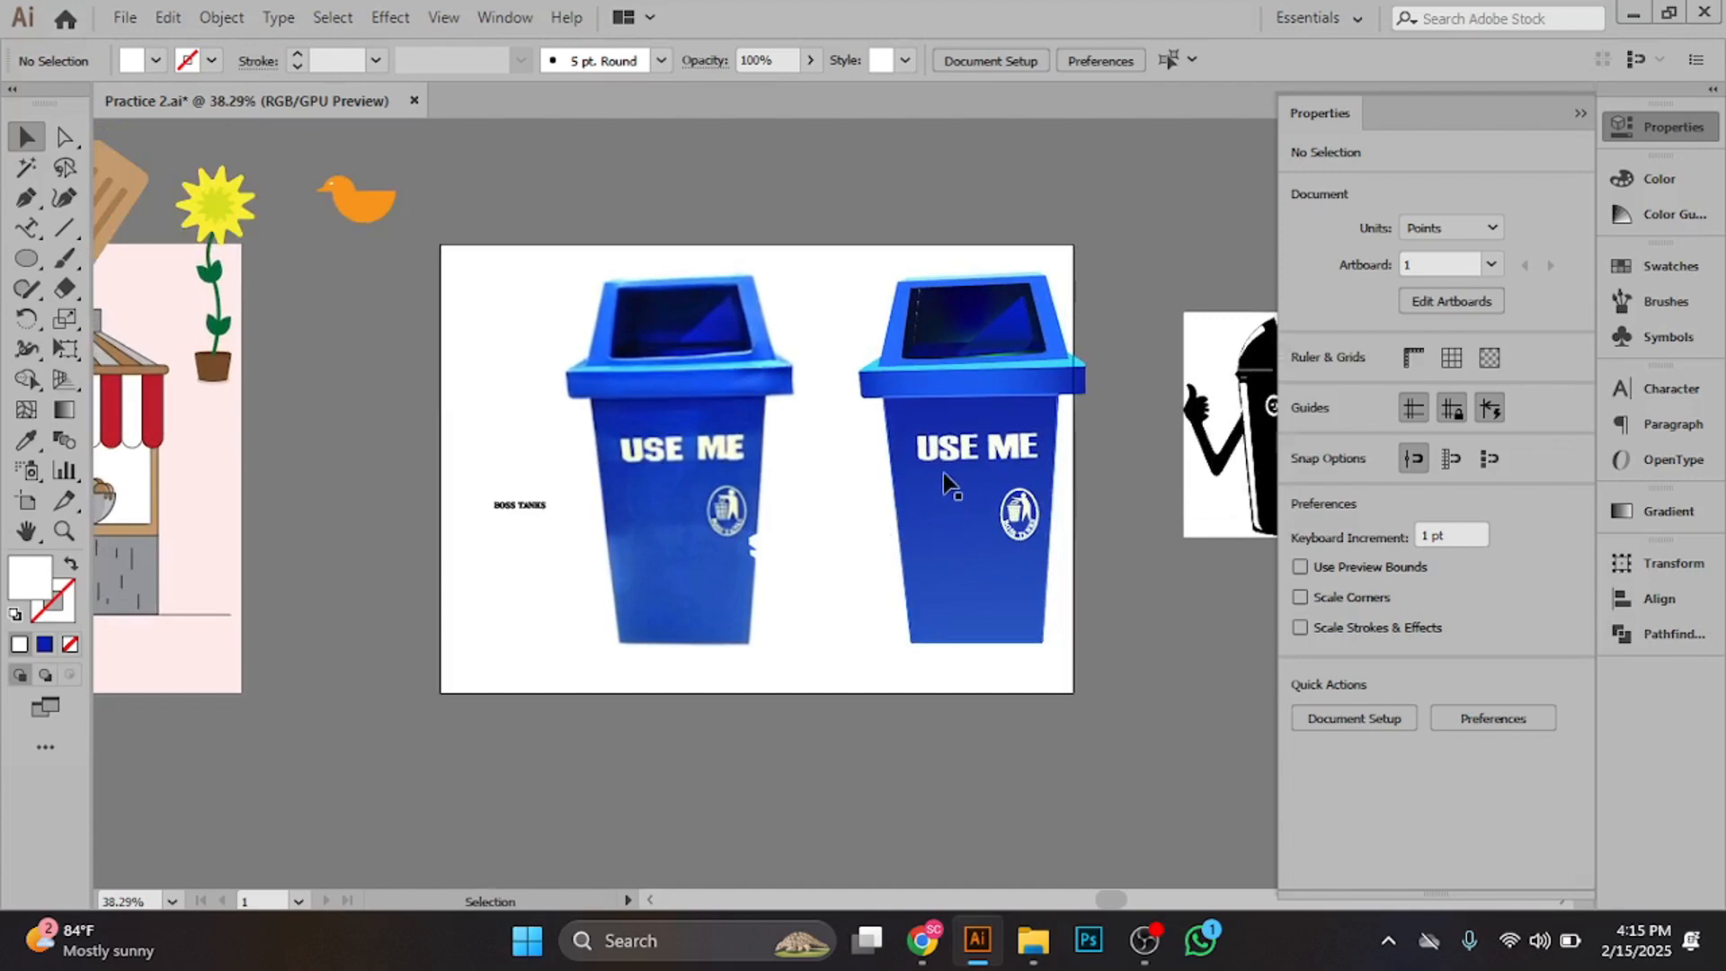
scroll(899, 494, down, 3)
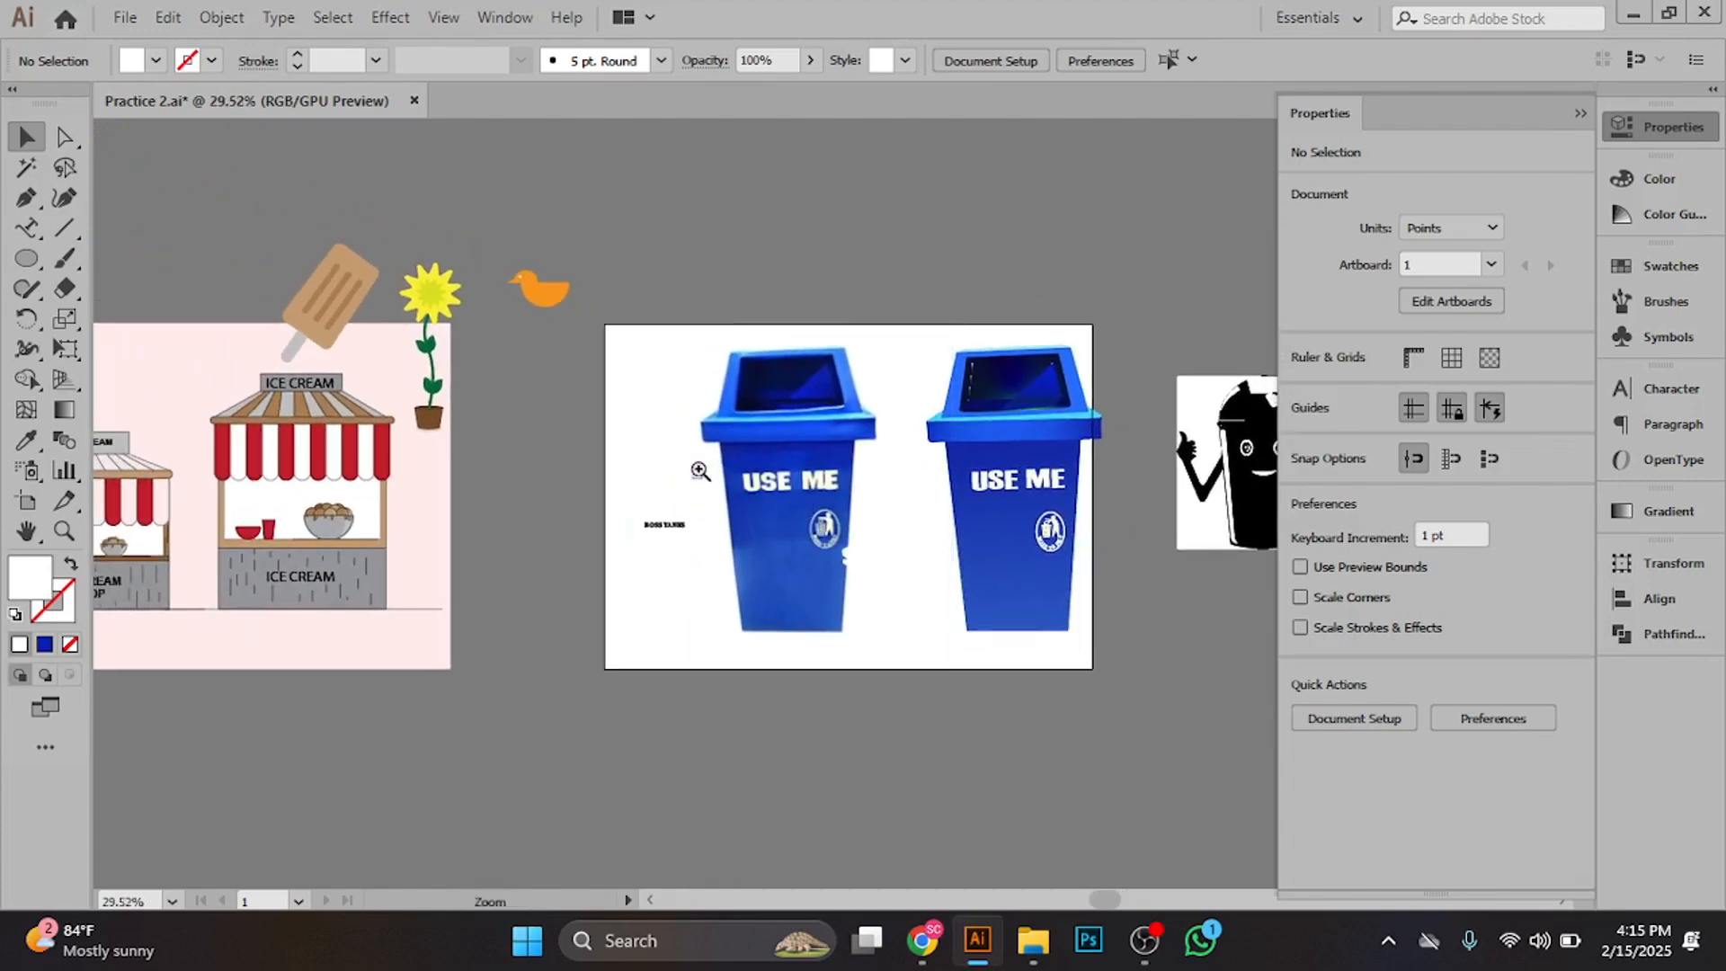
scroll(746, 476, up, 4)
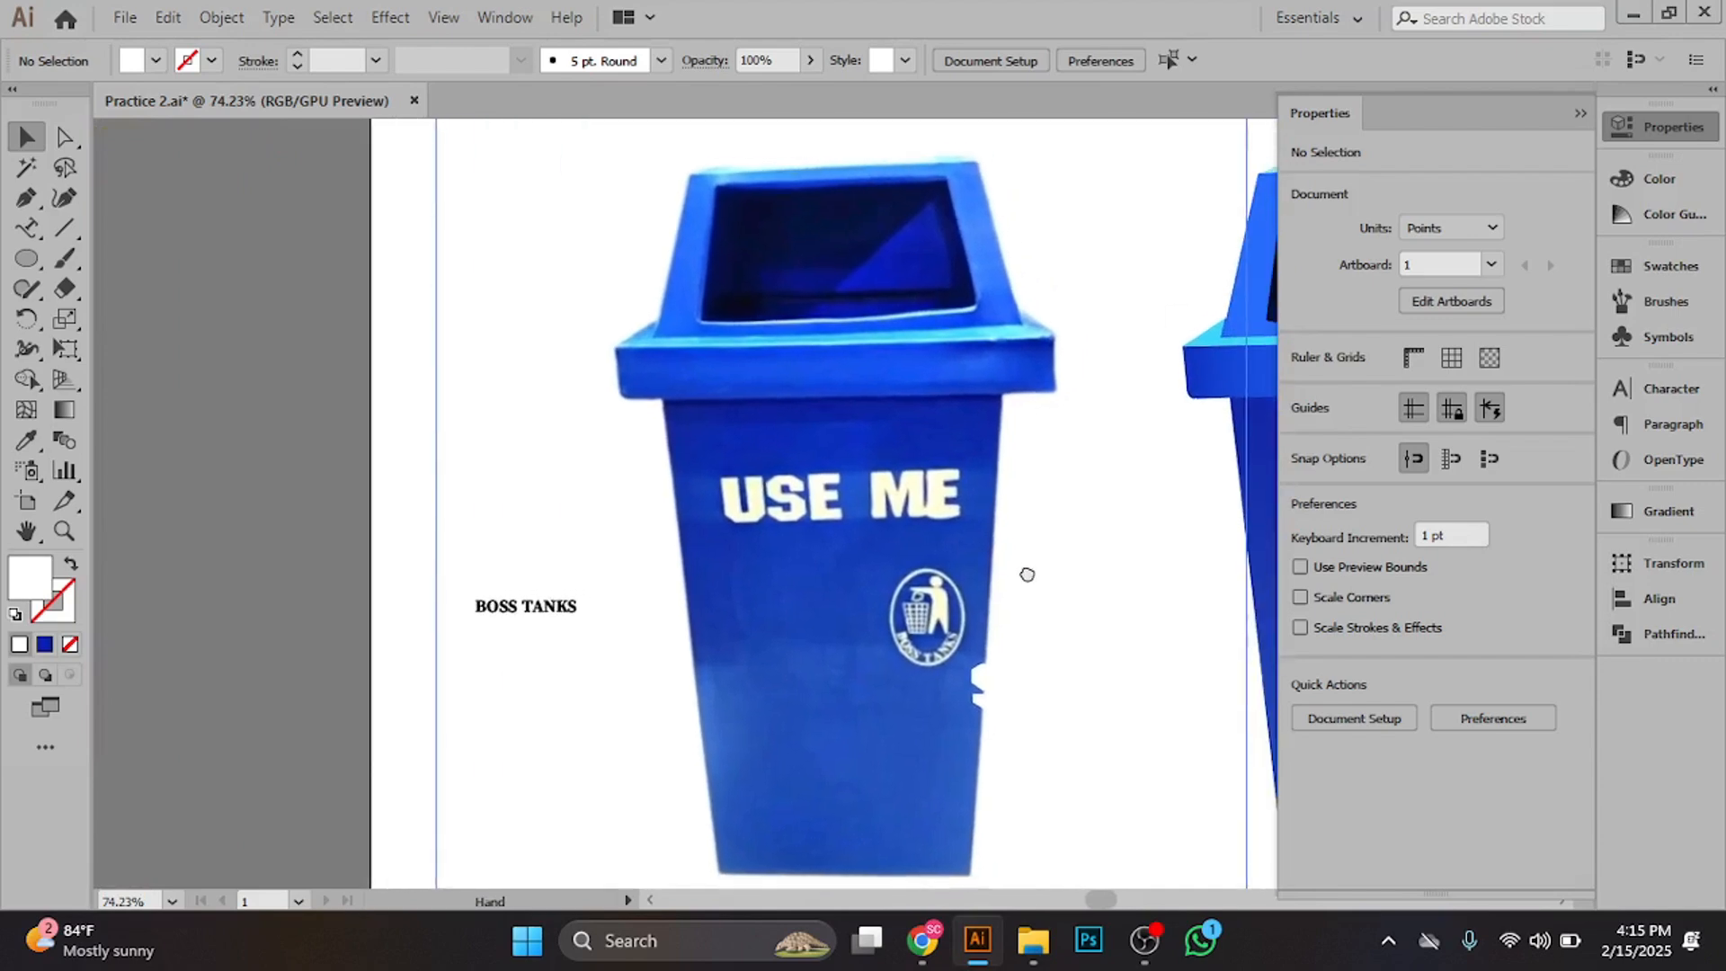
drag(867, 315, 727, 355)
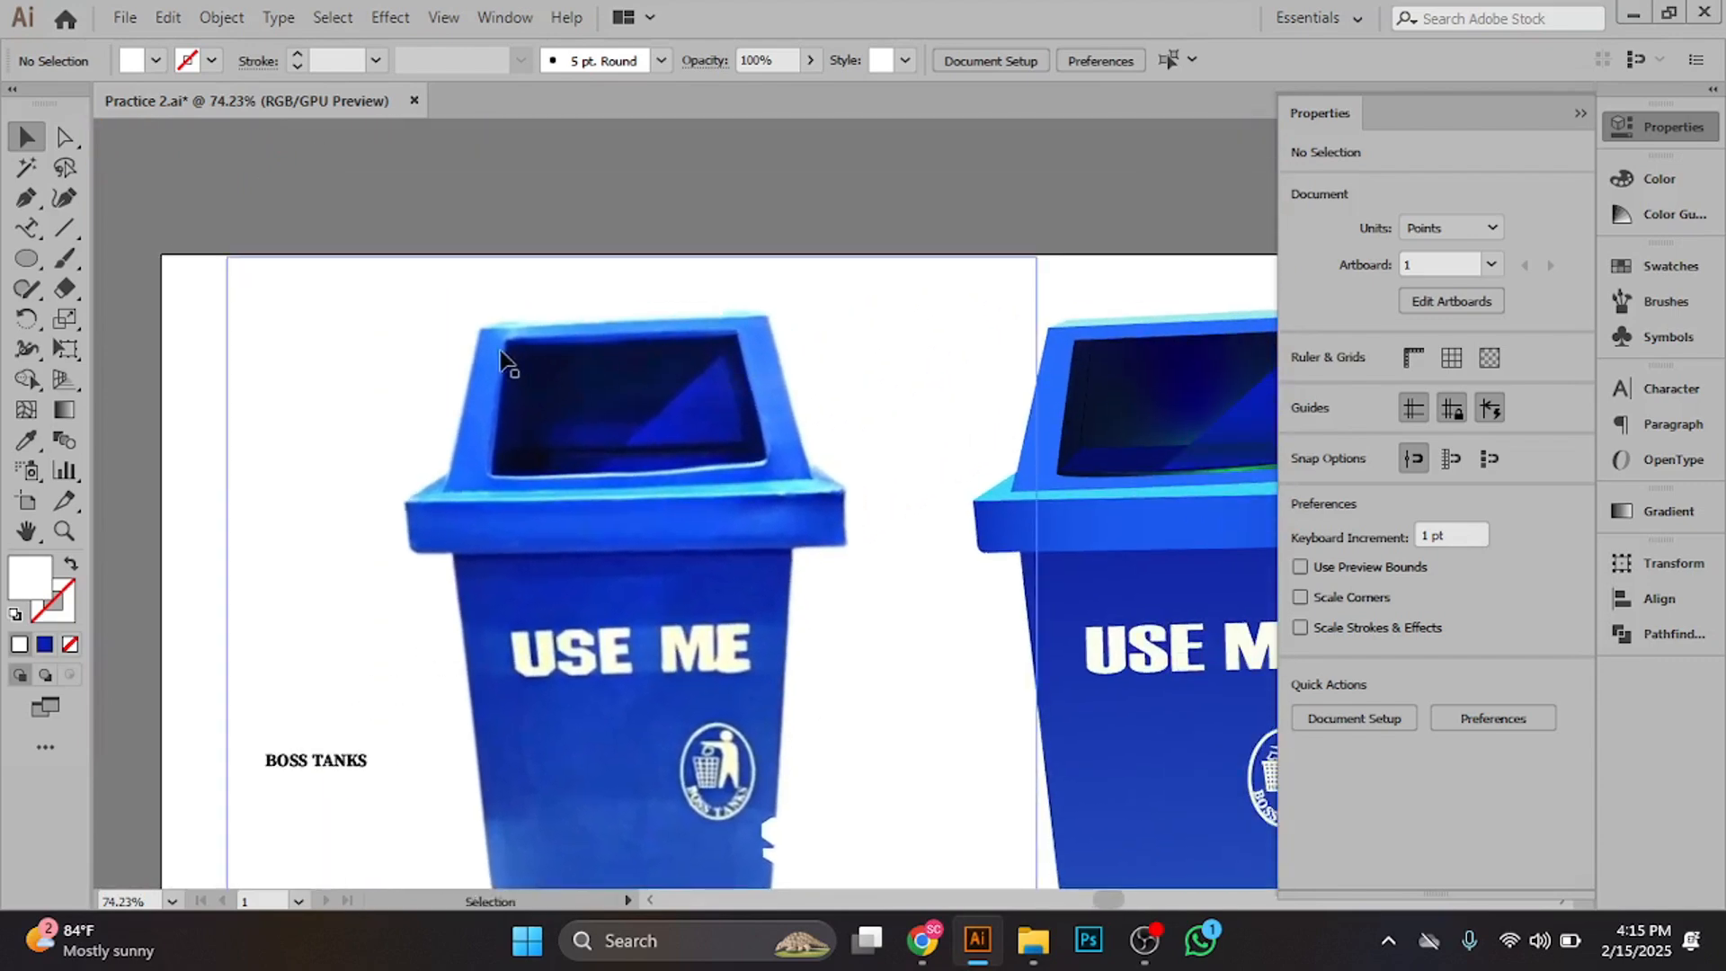
scroll(732, 492, down, 2)
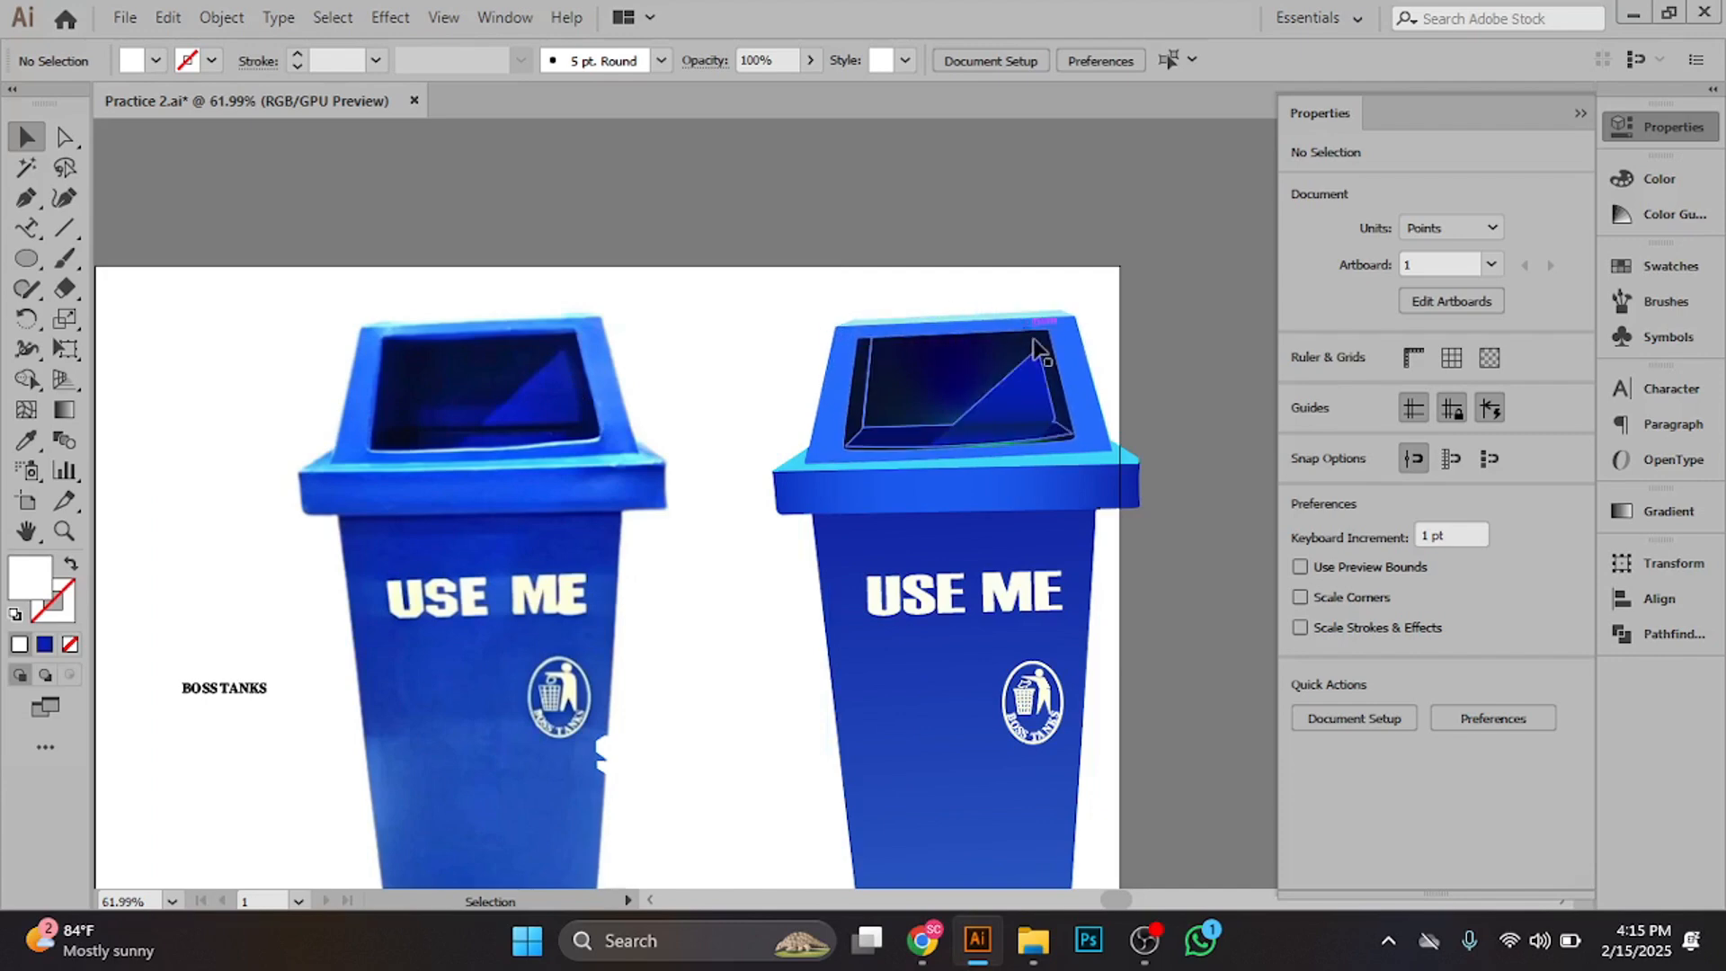
scroll(1072, 448, down, 1)
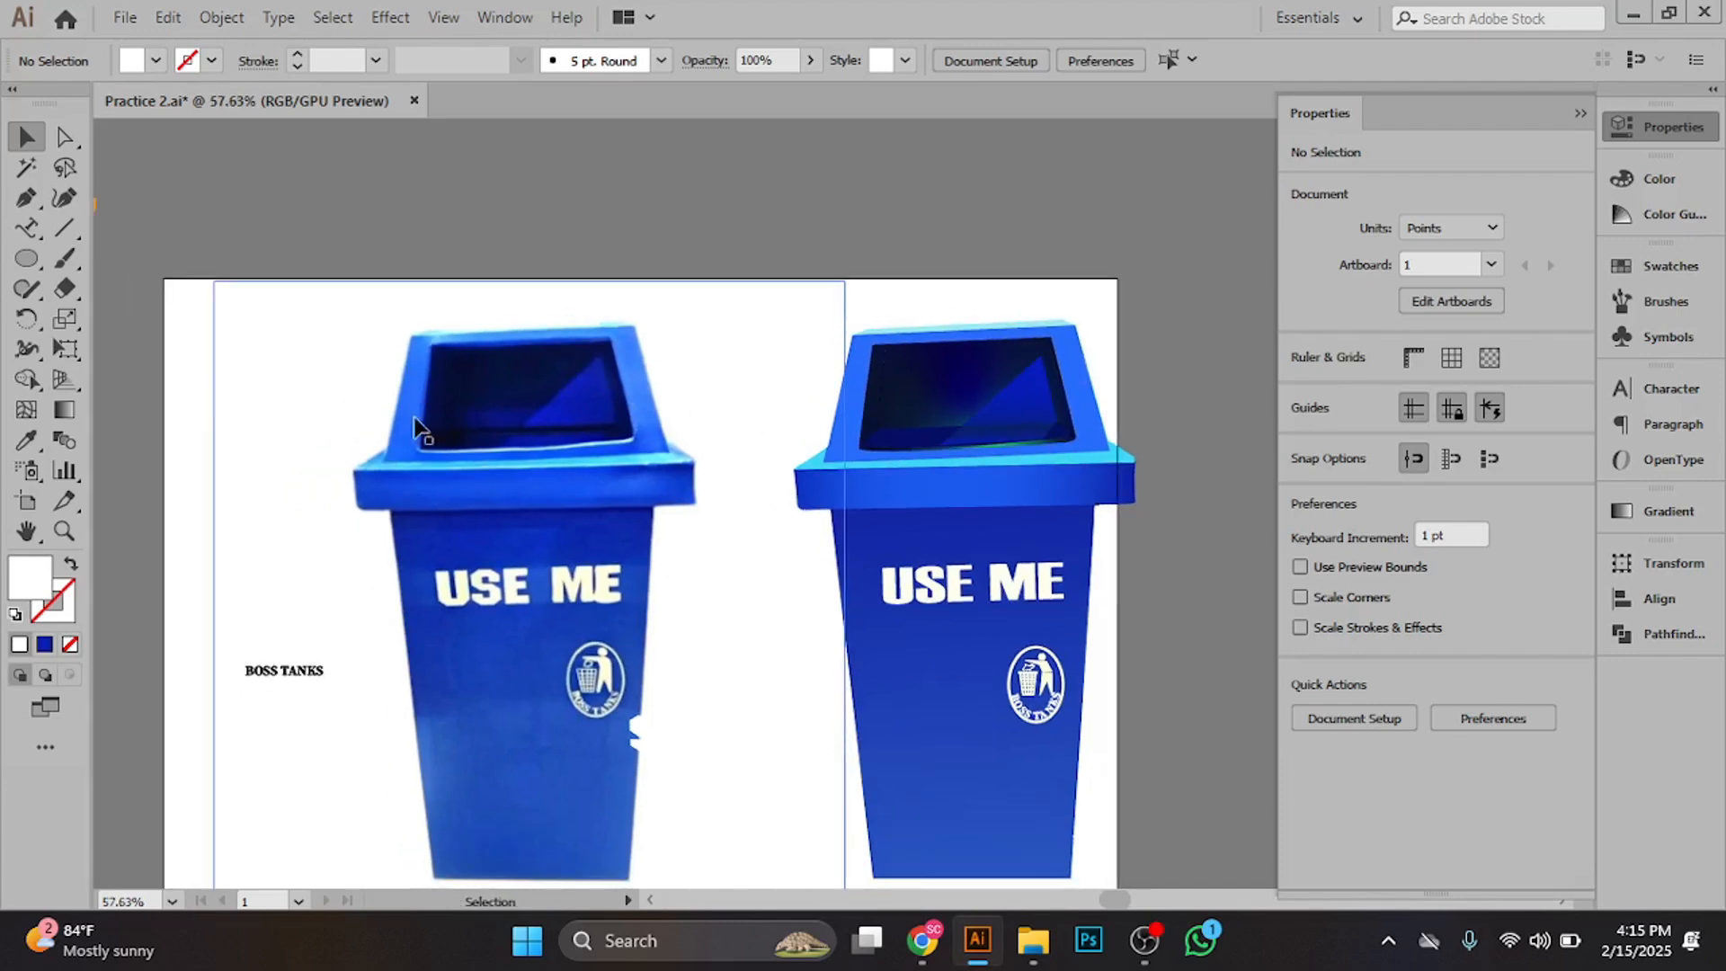
drag(917, 474, 1135, 672)
drag(1048, 547, 847, 551)
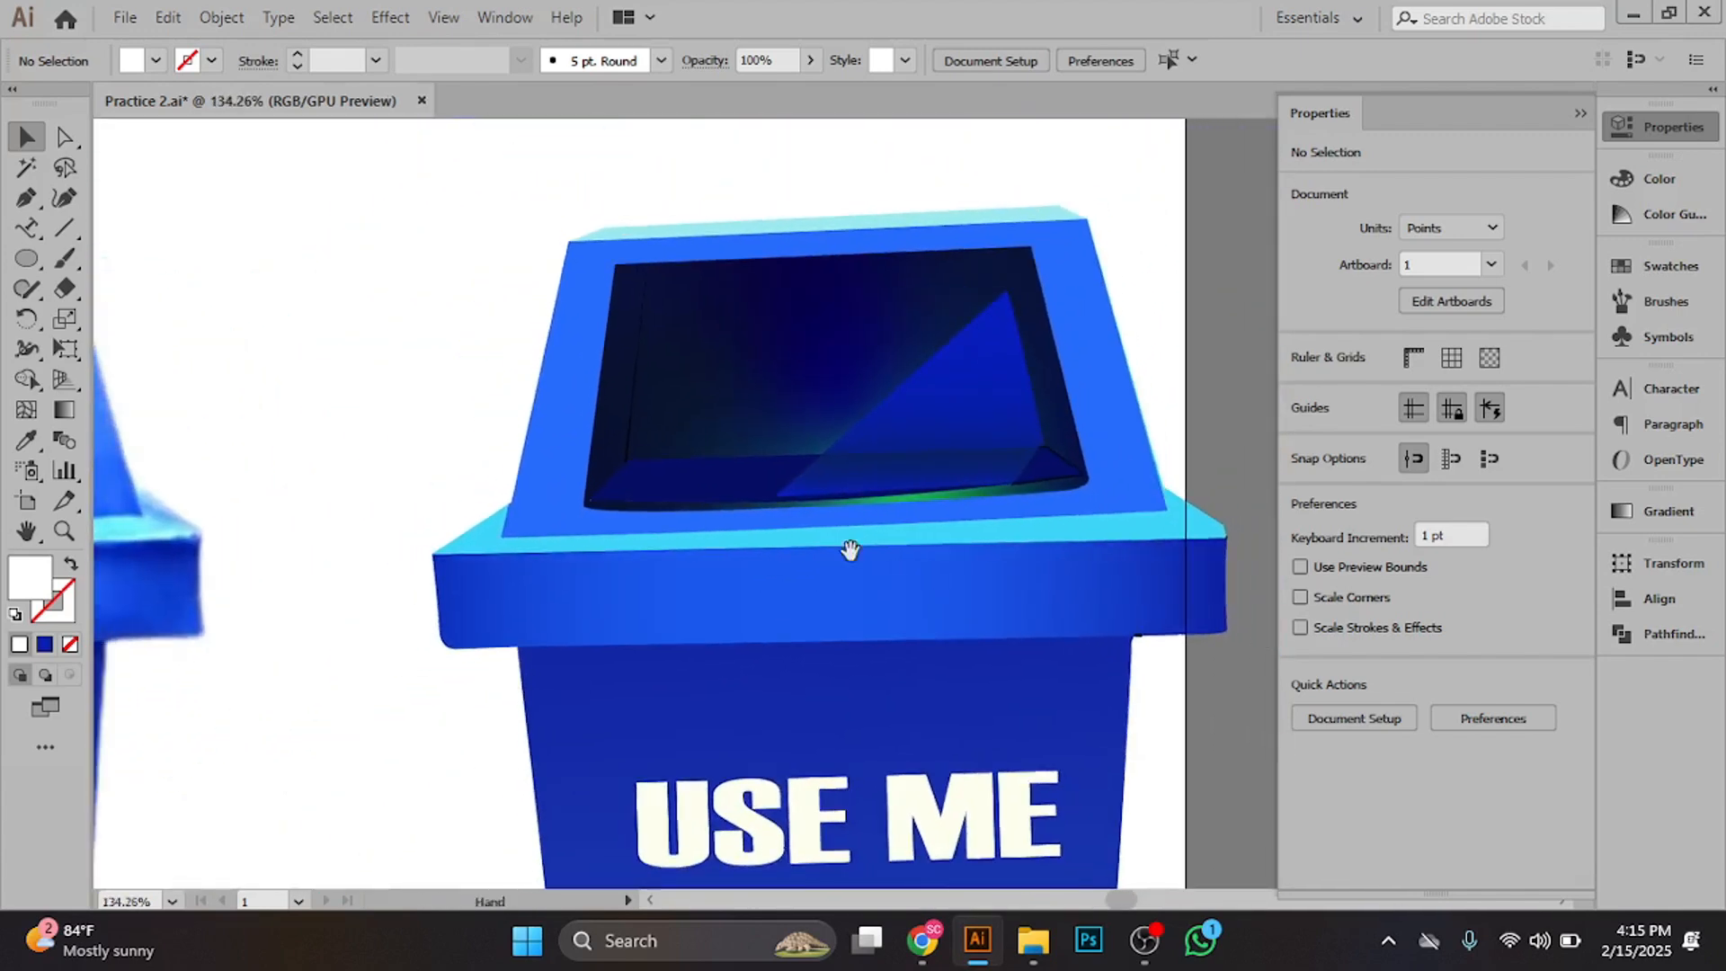
- Compare the lower edge of the vector bin's lid opening with the white highlight along the photo bin's opening
click(983, 493)
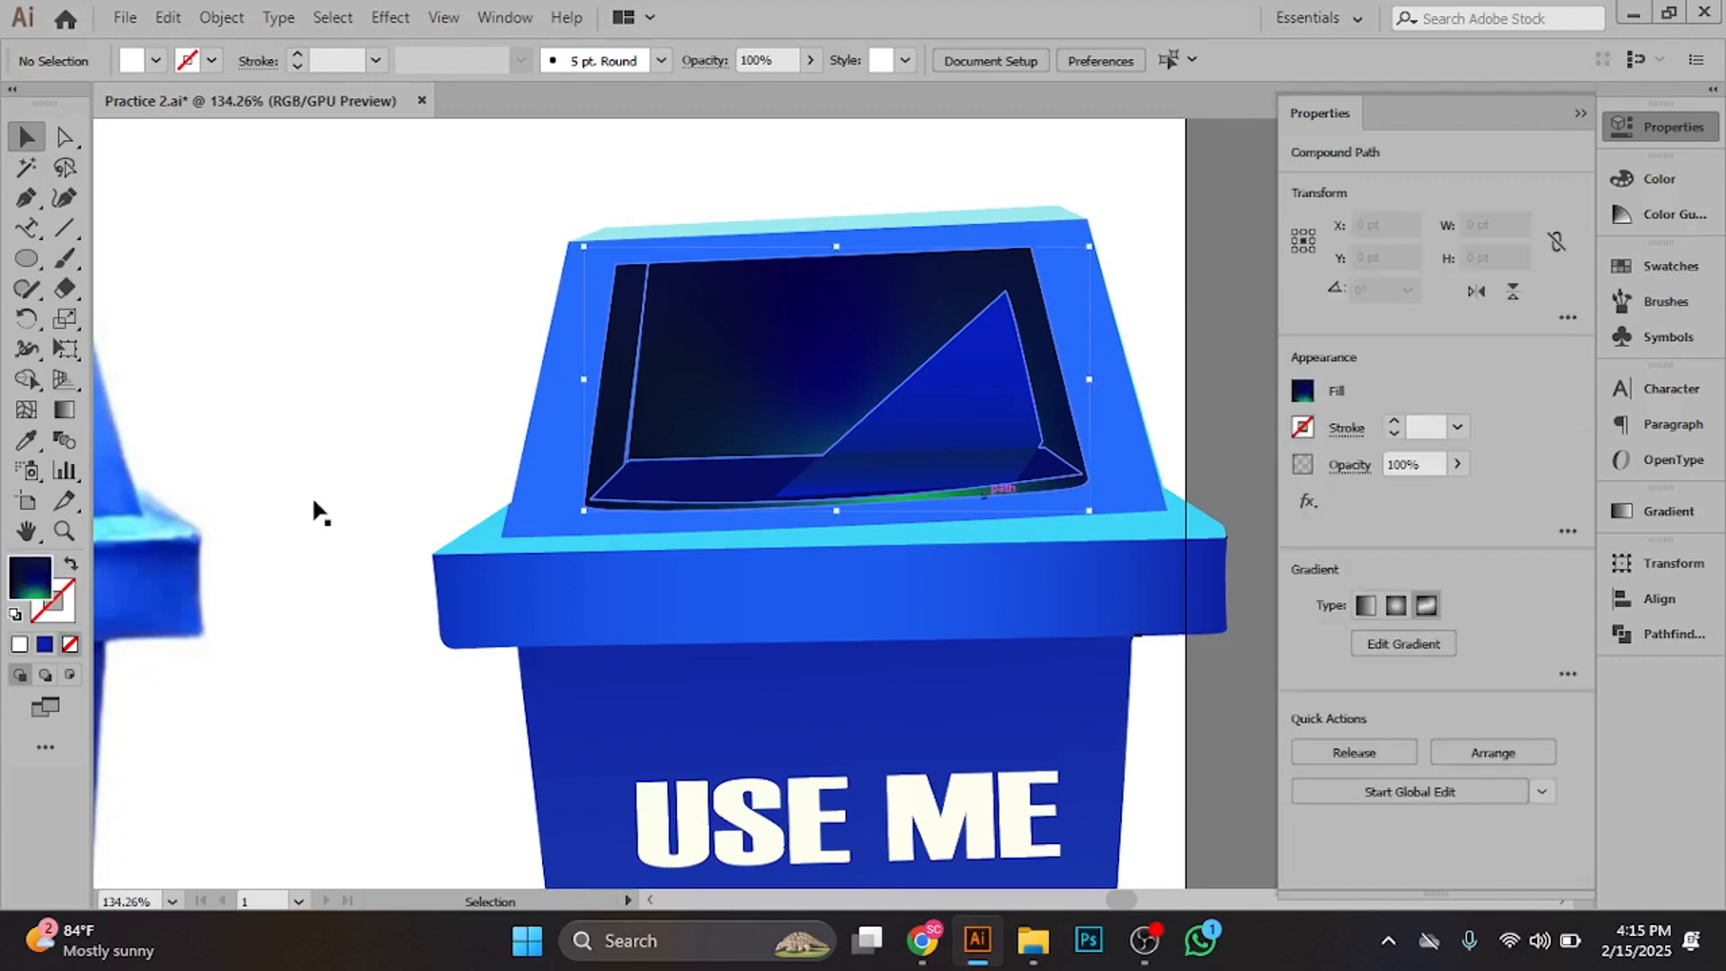
drag(321, 509, 717, 447)
drag(214, 459, 258, 485)
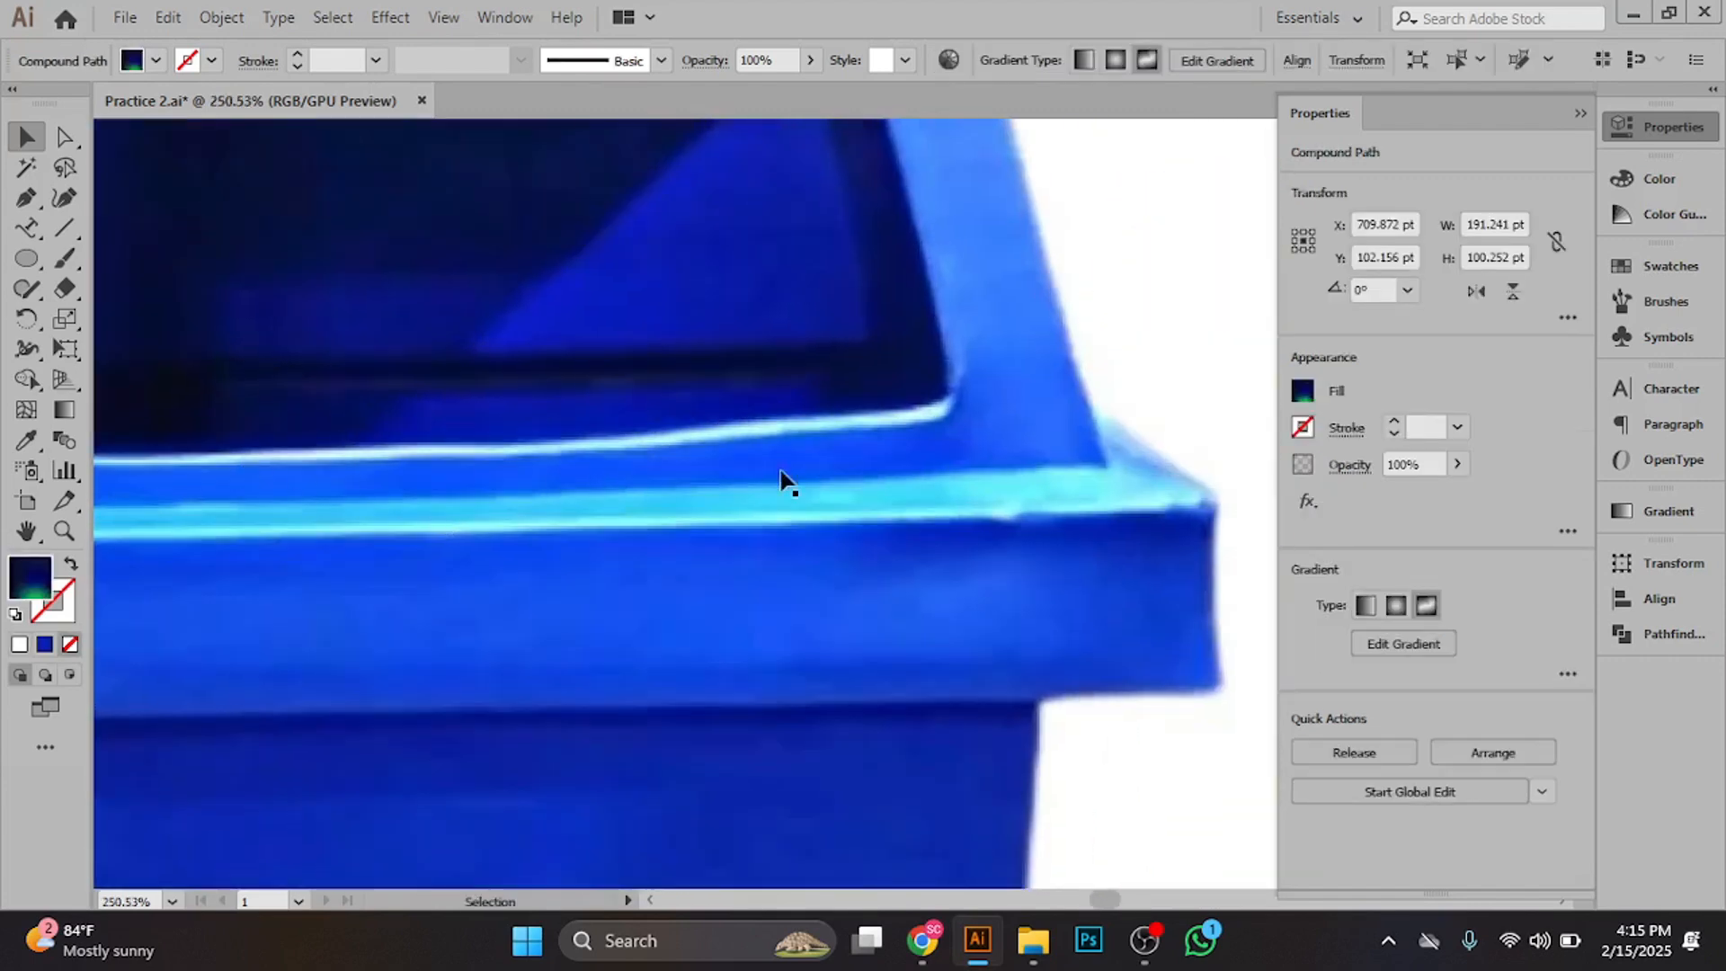
drag(967, 477, 570, 489)
scroll(720, 489, down, 6)
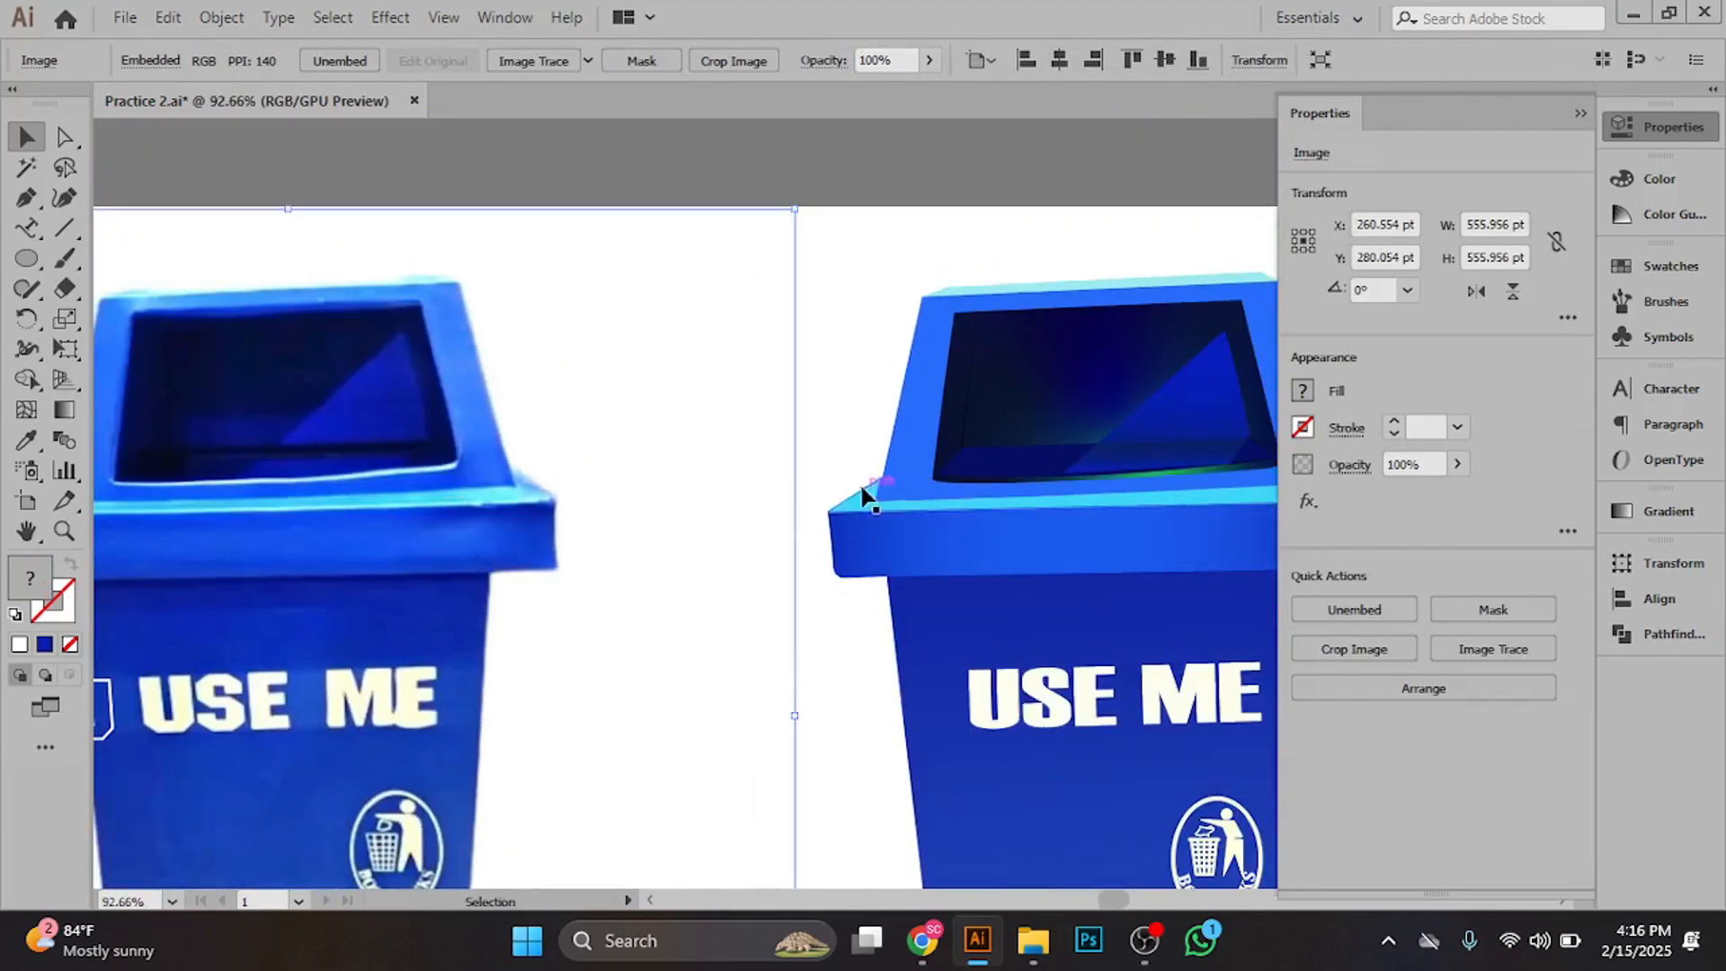
scroll(294, 489, up, 3)
drag(293, 489, 459, 474)
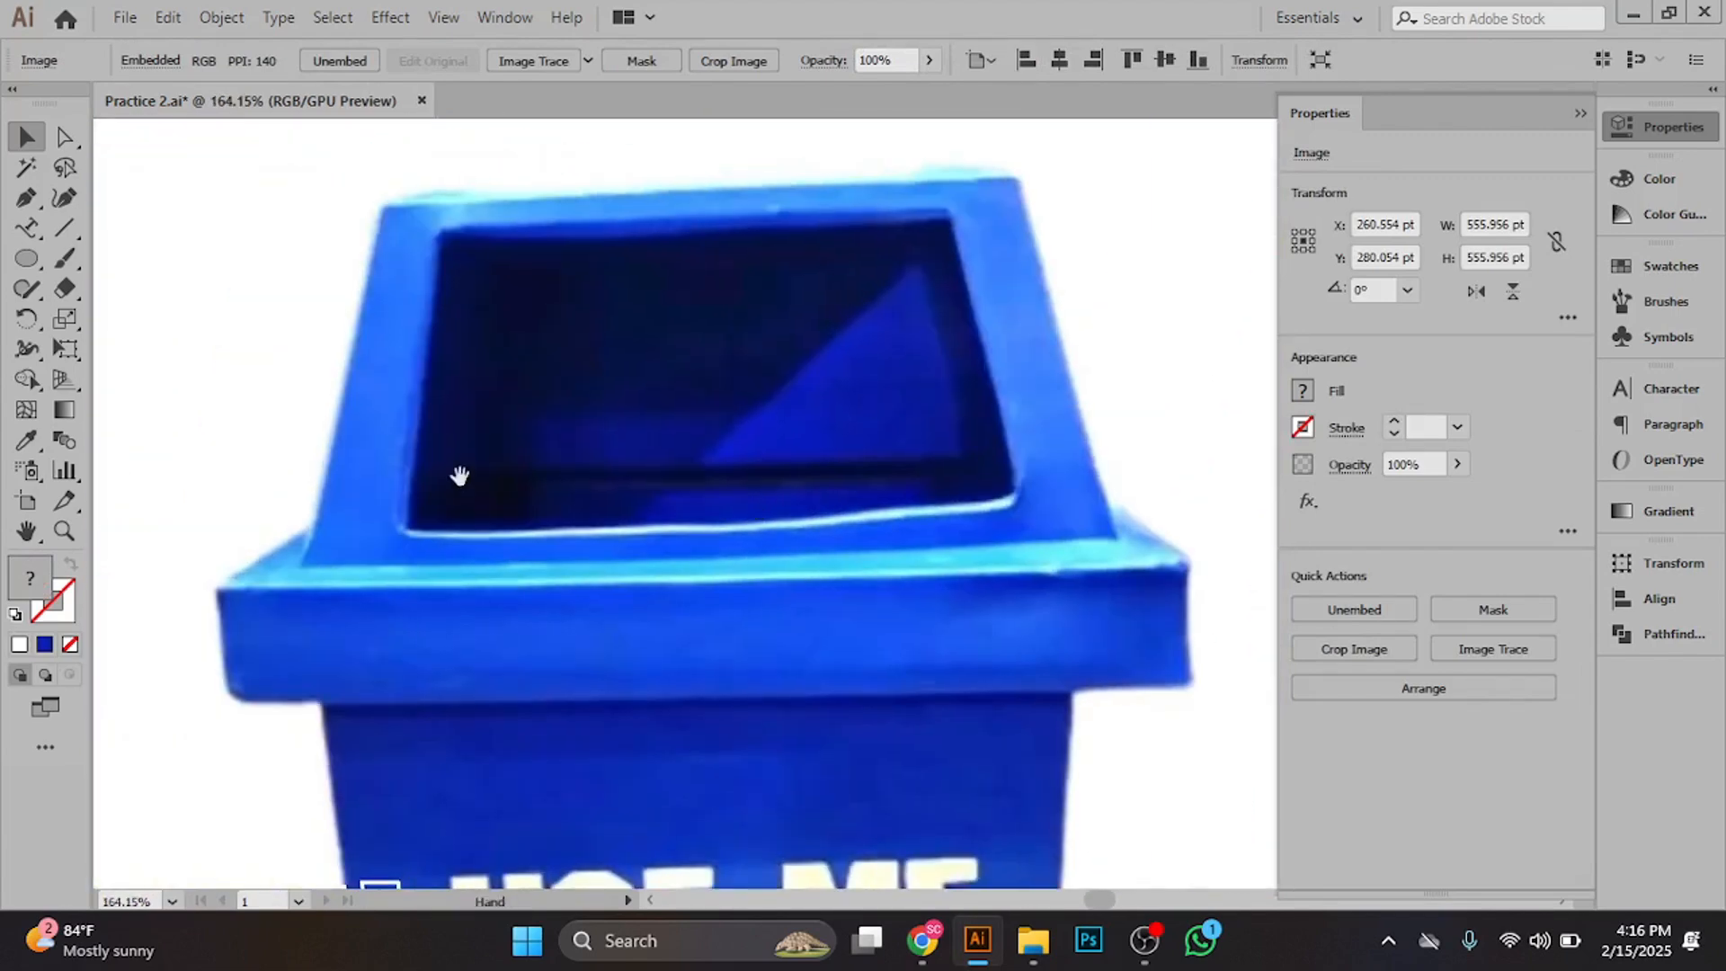
- Trace the lower edge of the photo bin's white lid-opening highlight with the Pen tool, curving it up at the right corner
click(25, 202)
scroll(543, 578, up, 4)
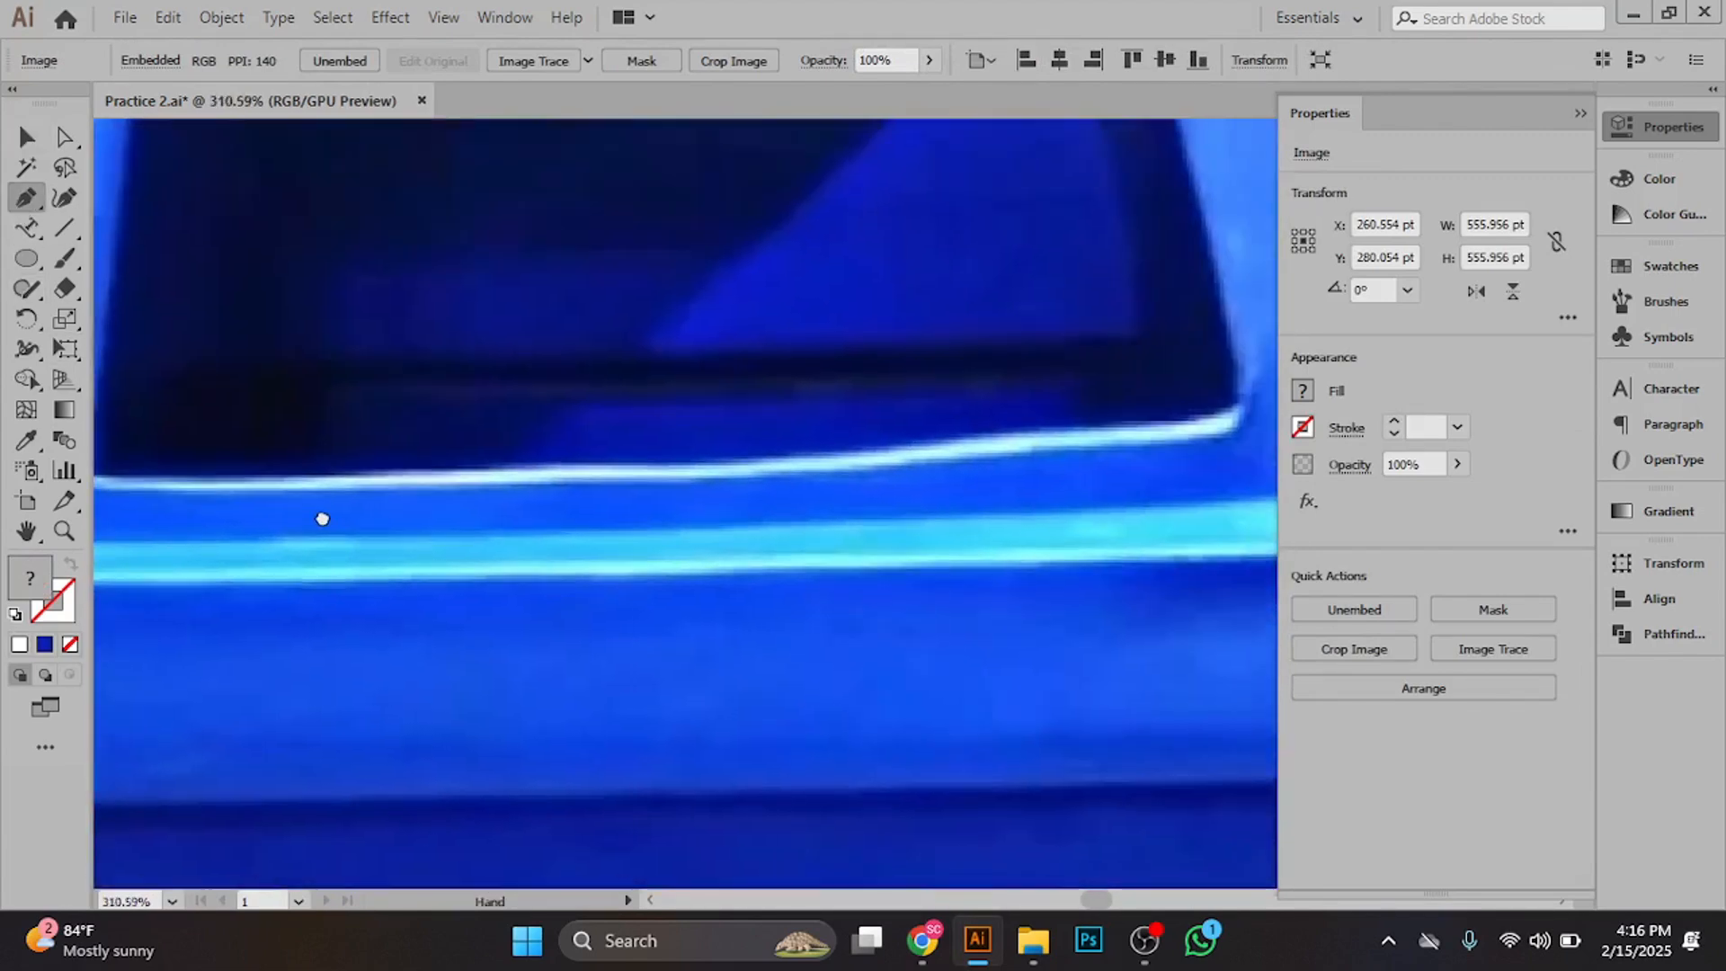
drag(322, 519, 355, 521)
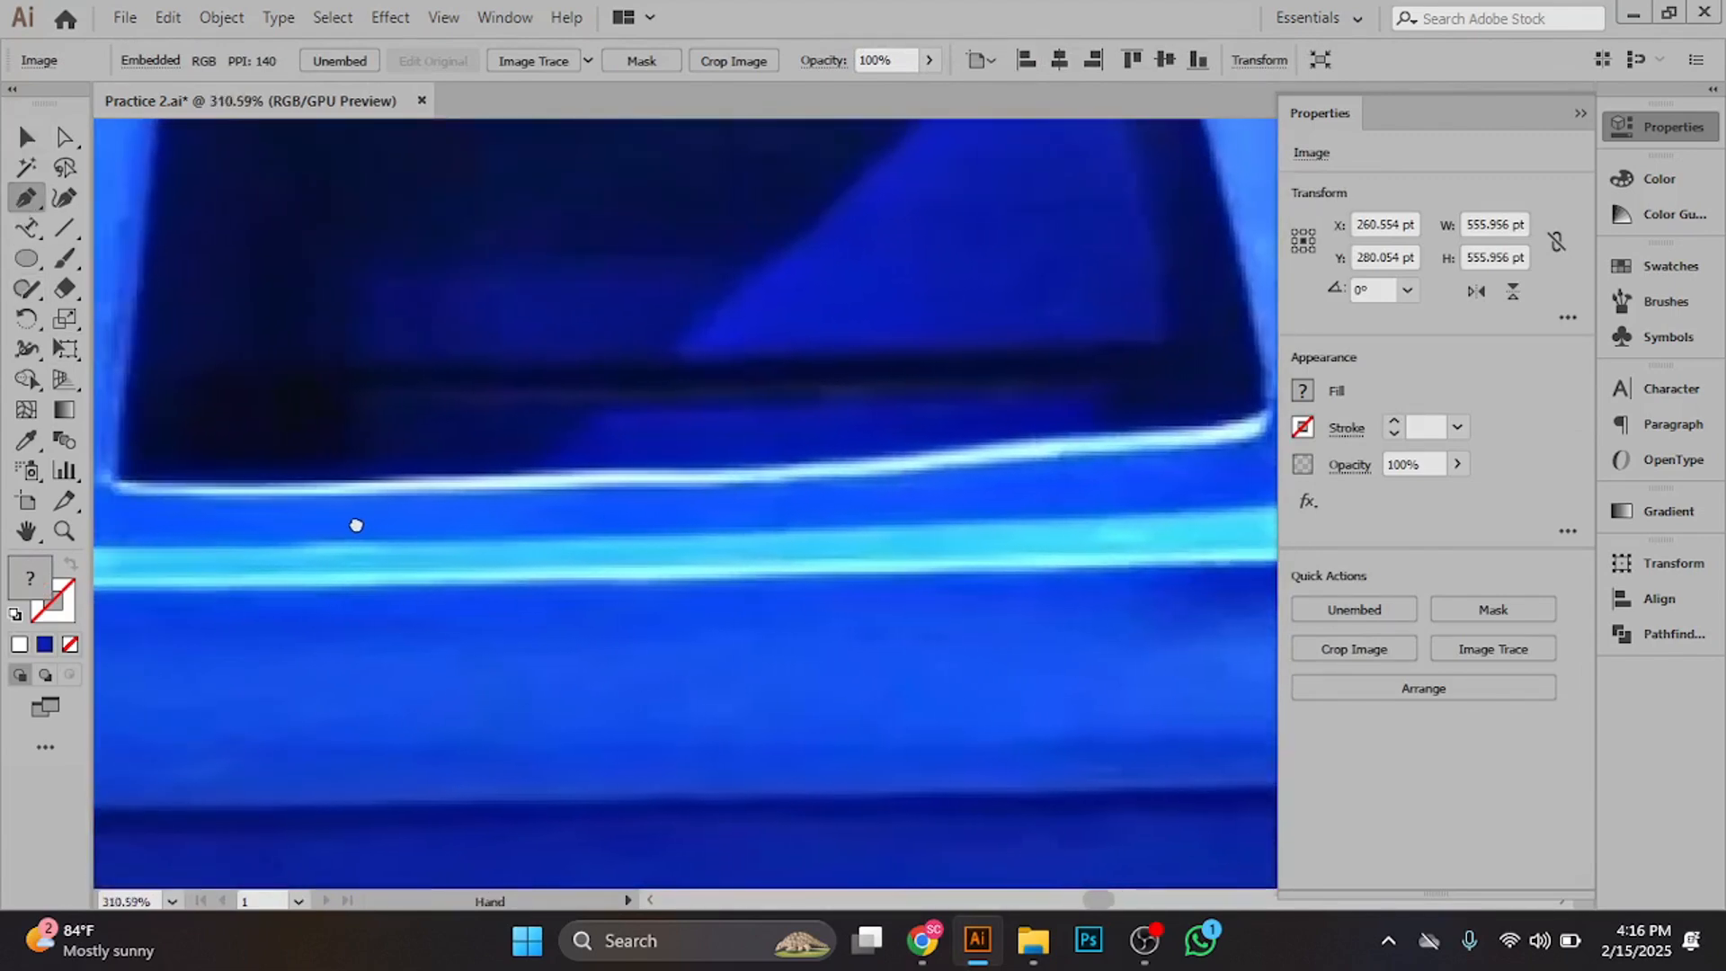
click(122, 492)
drag(944, 520, 737, 520)
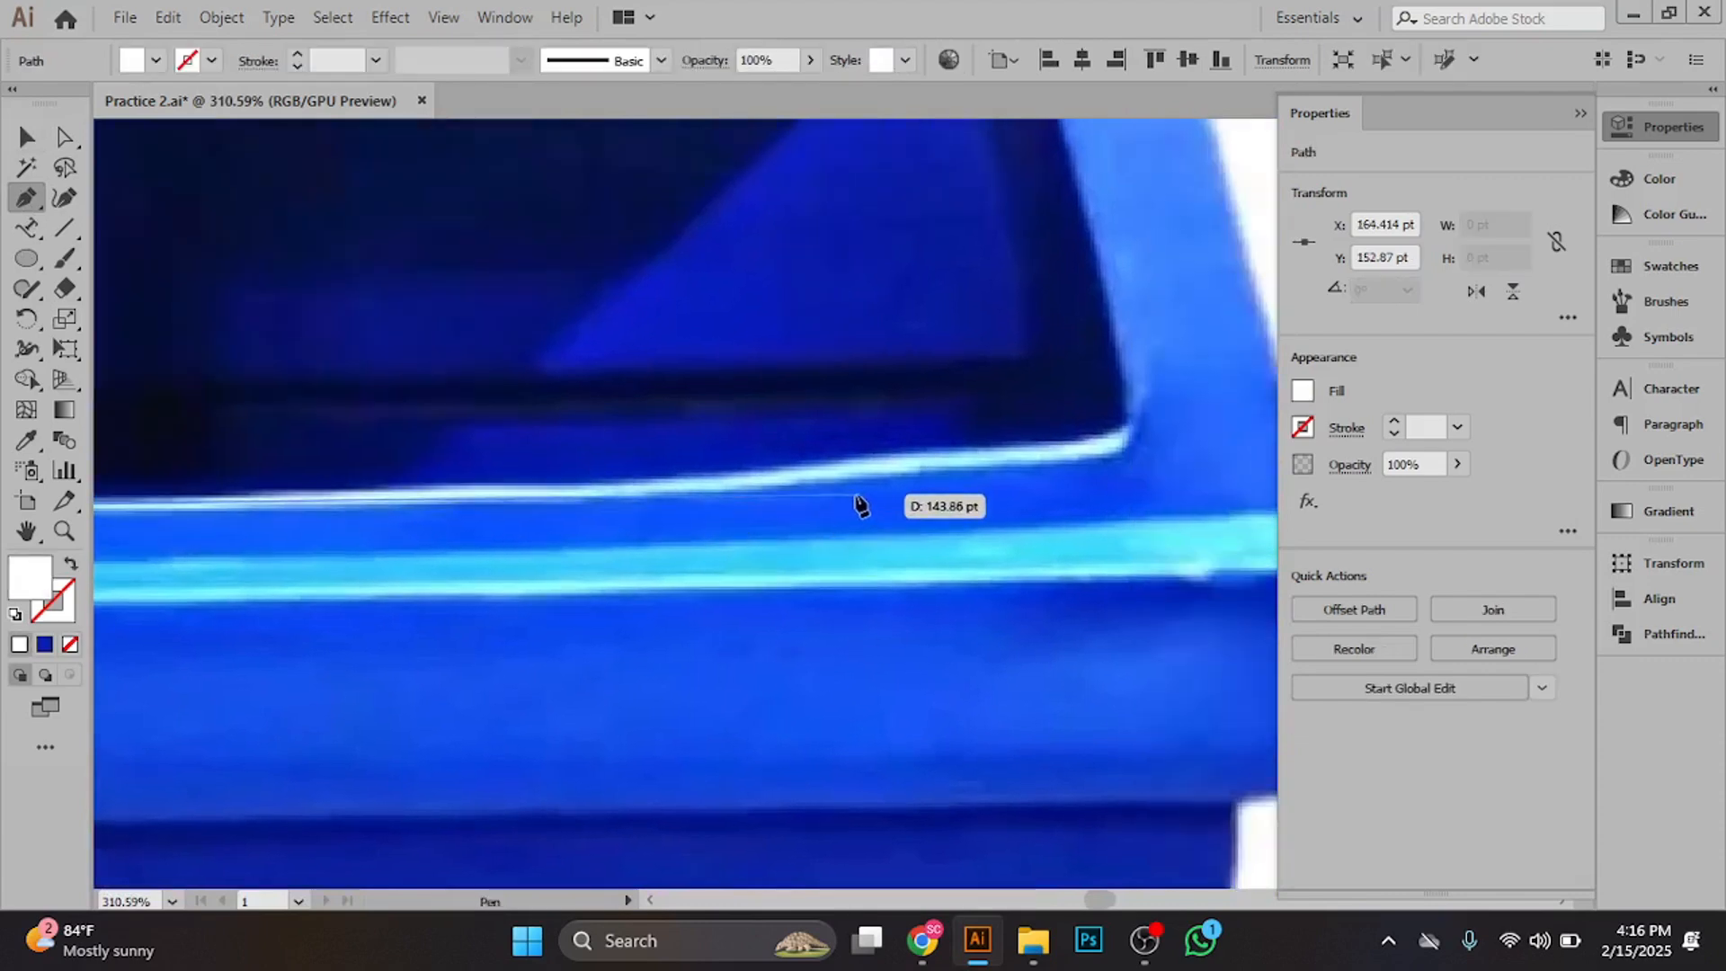
click(1108, 457)
drag(1108, 455, 1198, 426)
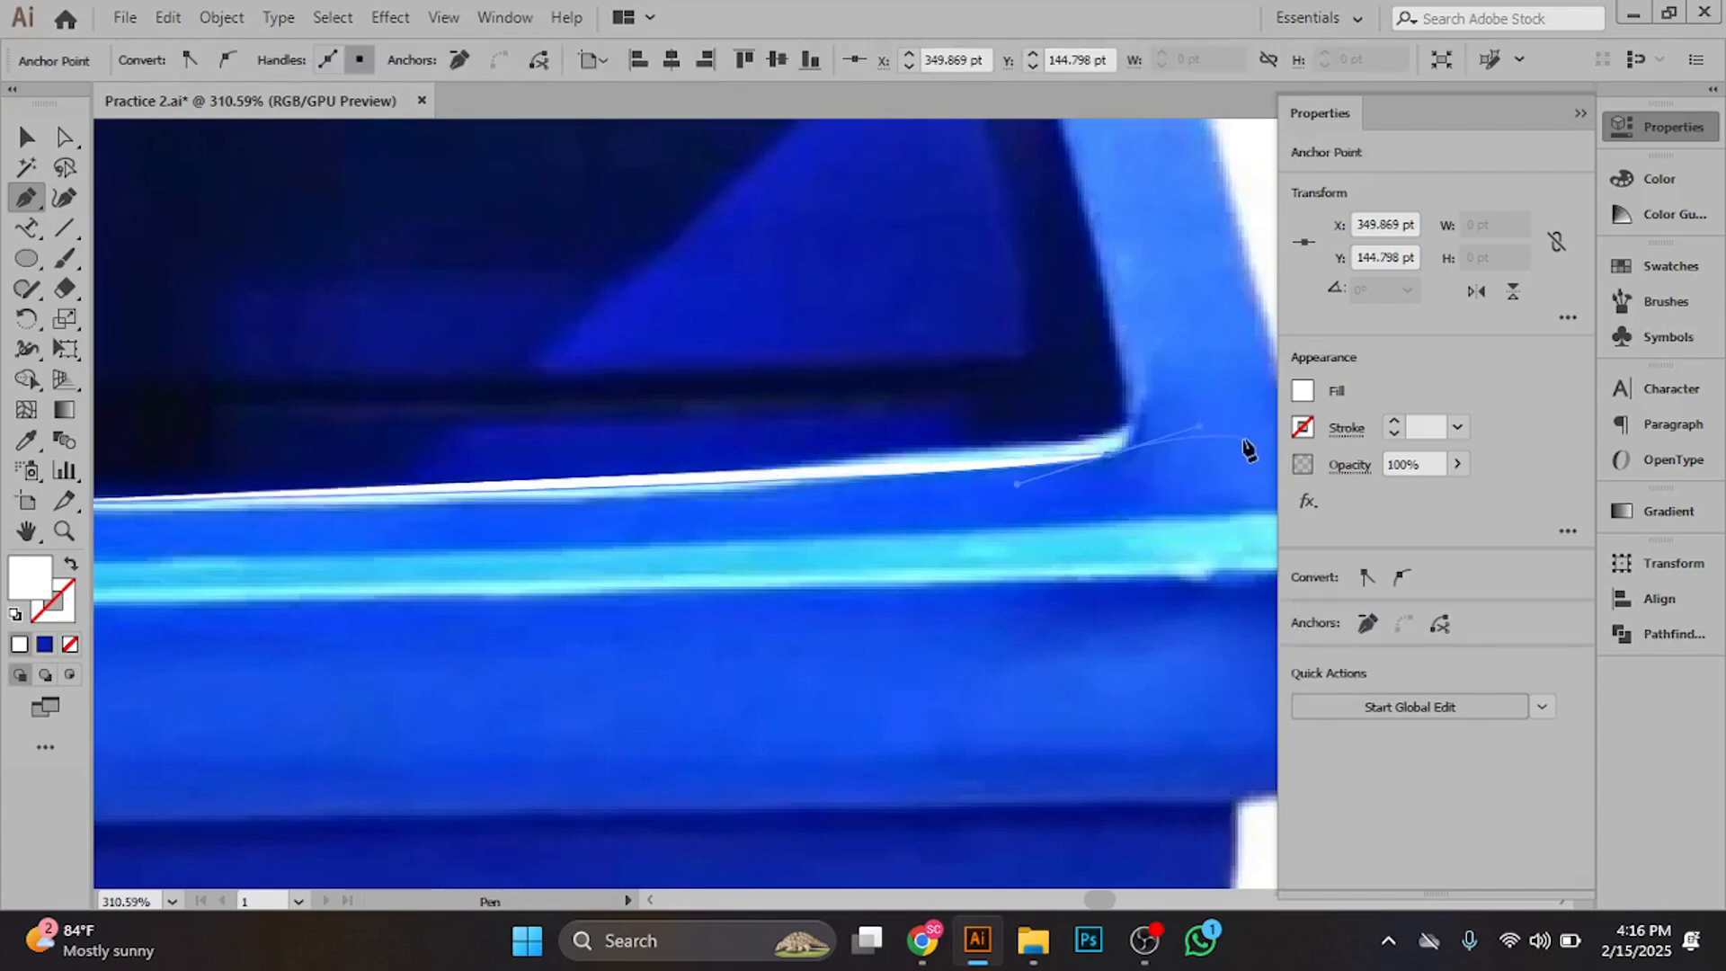
- Round the highlight's right tip and close the white-filled path at its starting point in the opening's lower-left corner
click(1109, 445)
drag(1123, 440, 1070, 452)
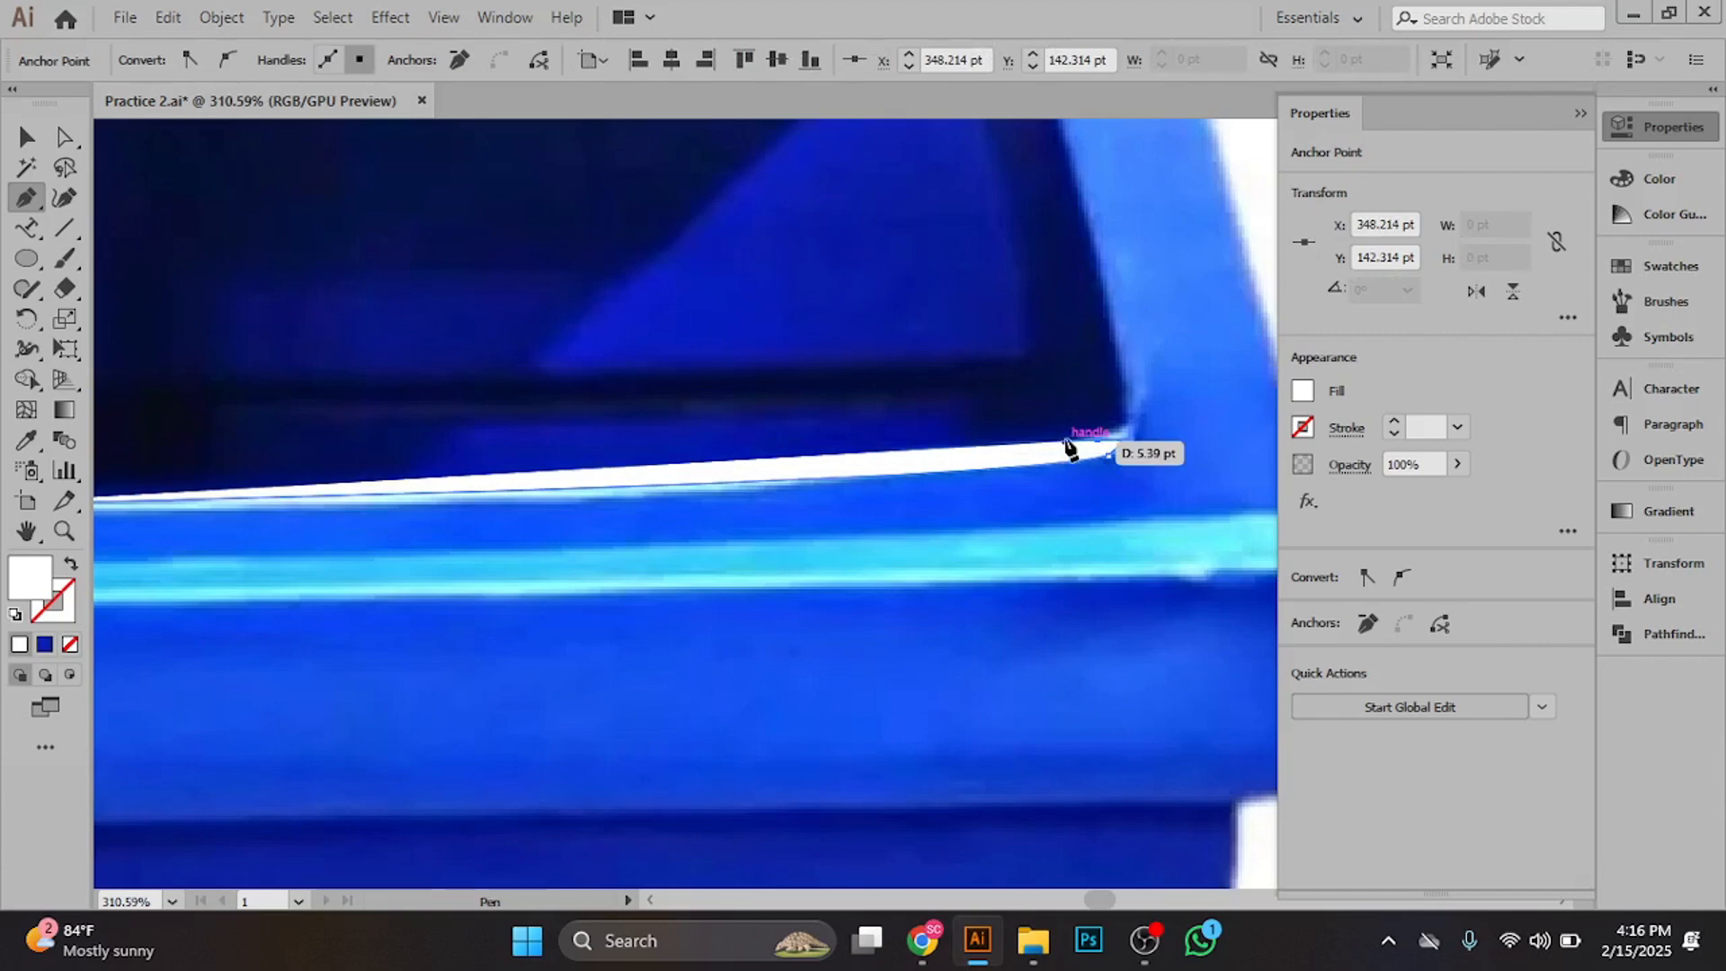
scroll(909, 482, up, 5)
scroll(909, 482, left, 10)
mouse_move(497, 773)
mouse_down()
mouse_move(655, 766)
mouse_move(500, 777)
mouse_up()
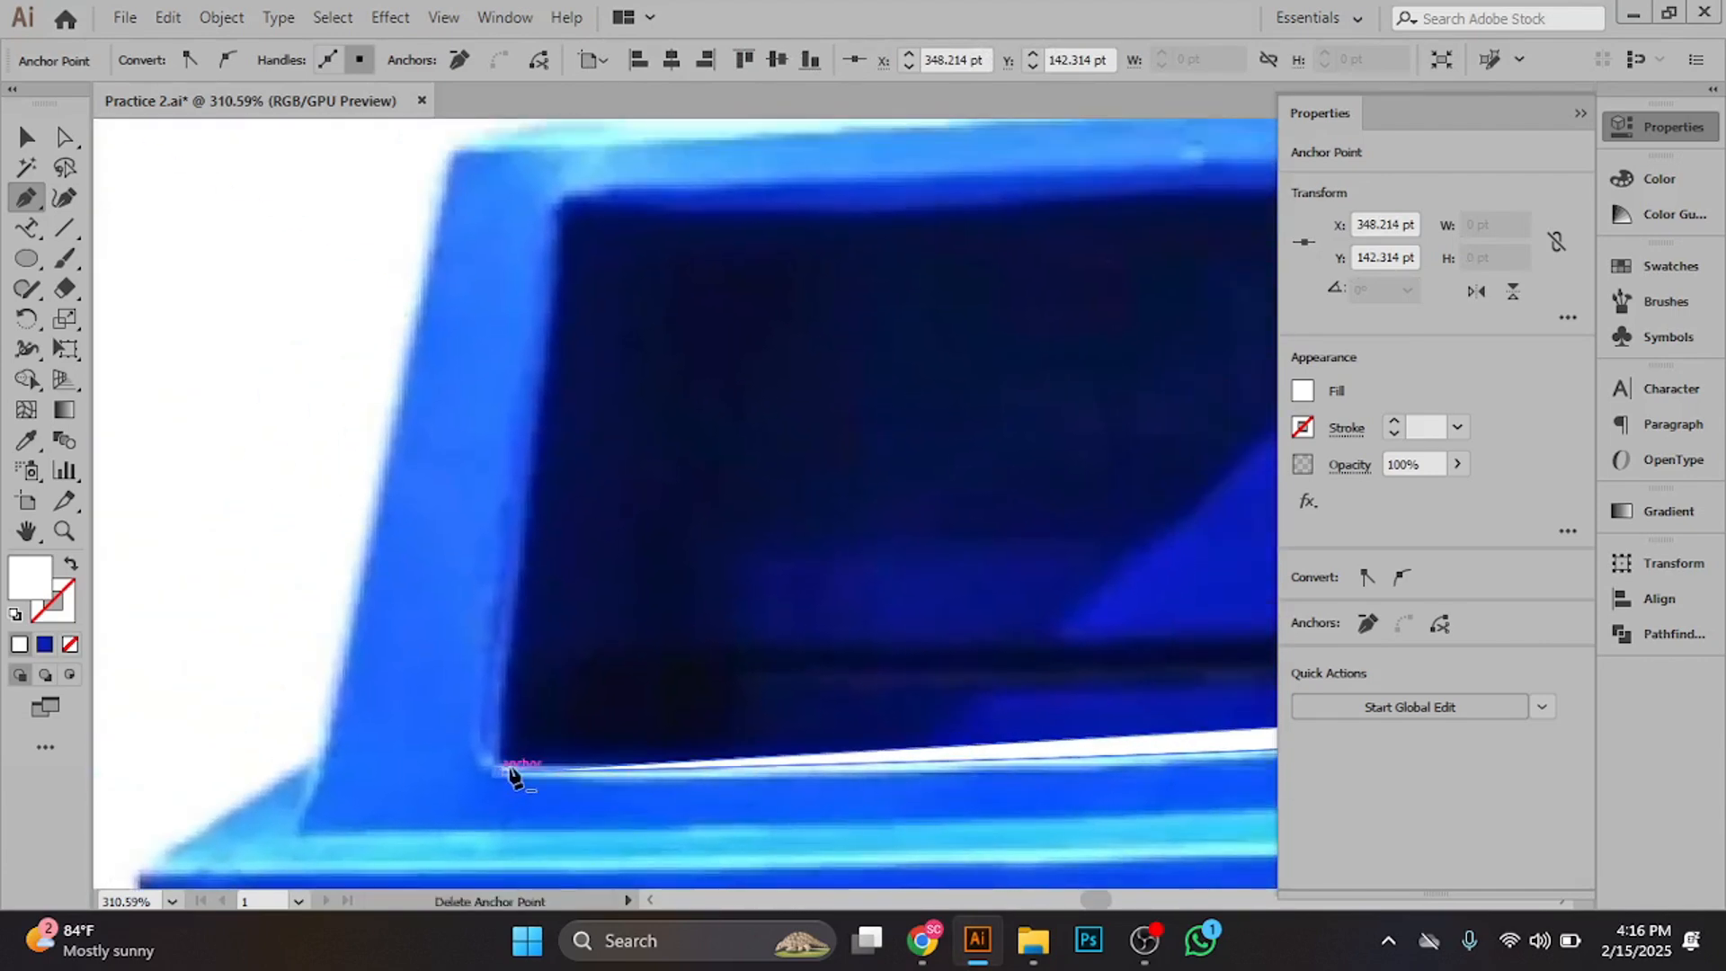
key(ctrl+z)
scroll(717, 740, right, 10)
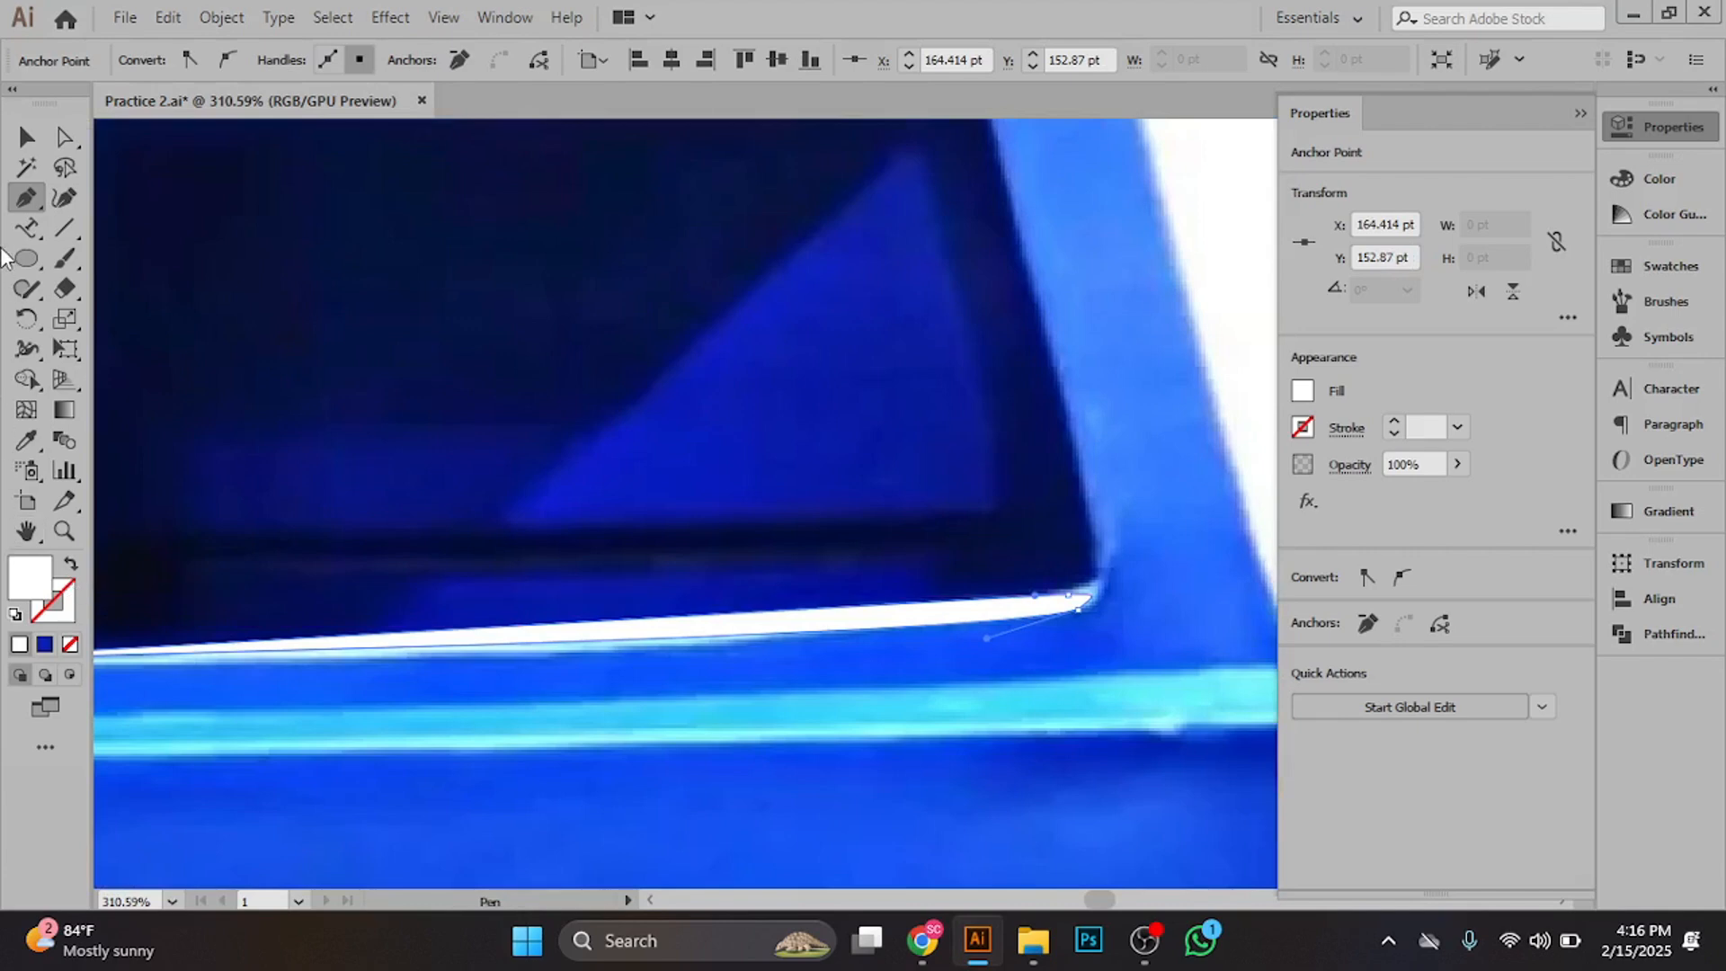
- Bend the upper edge of the white highlight with the Anchor Point tool to follow the photo bin's opening
drag(34, 200, 113, 286)
scroll(368, 670, up, 5)
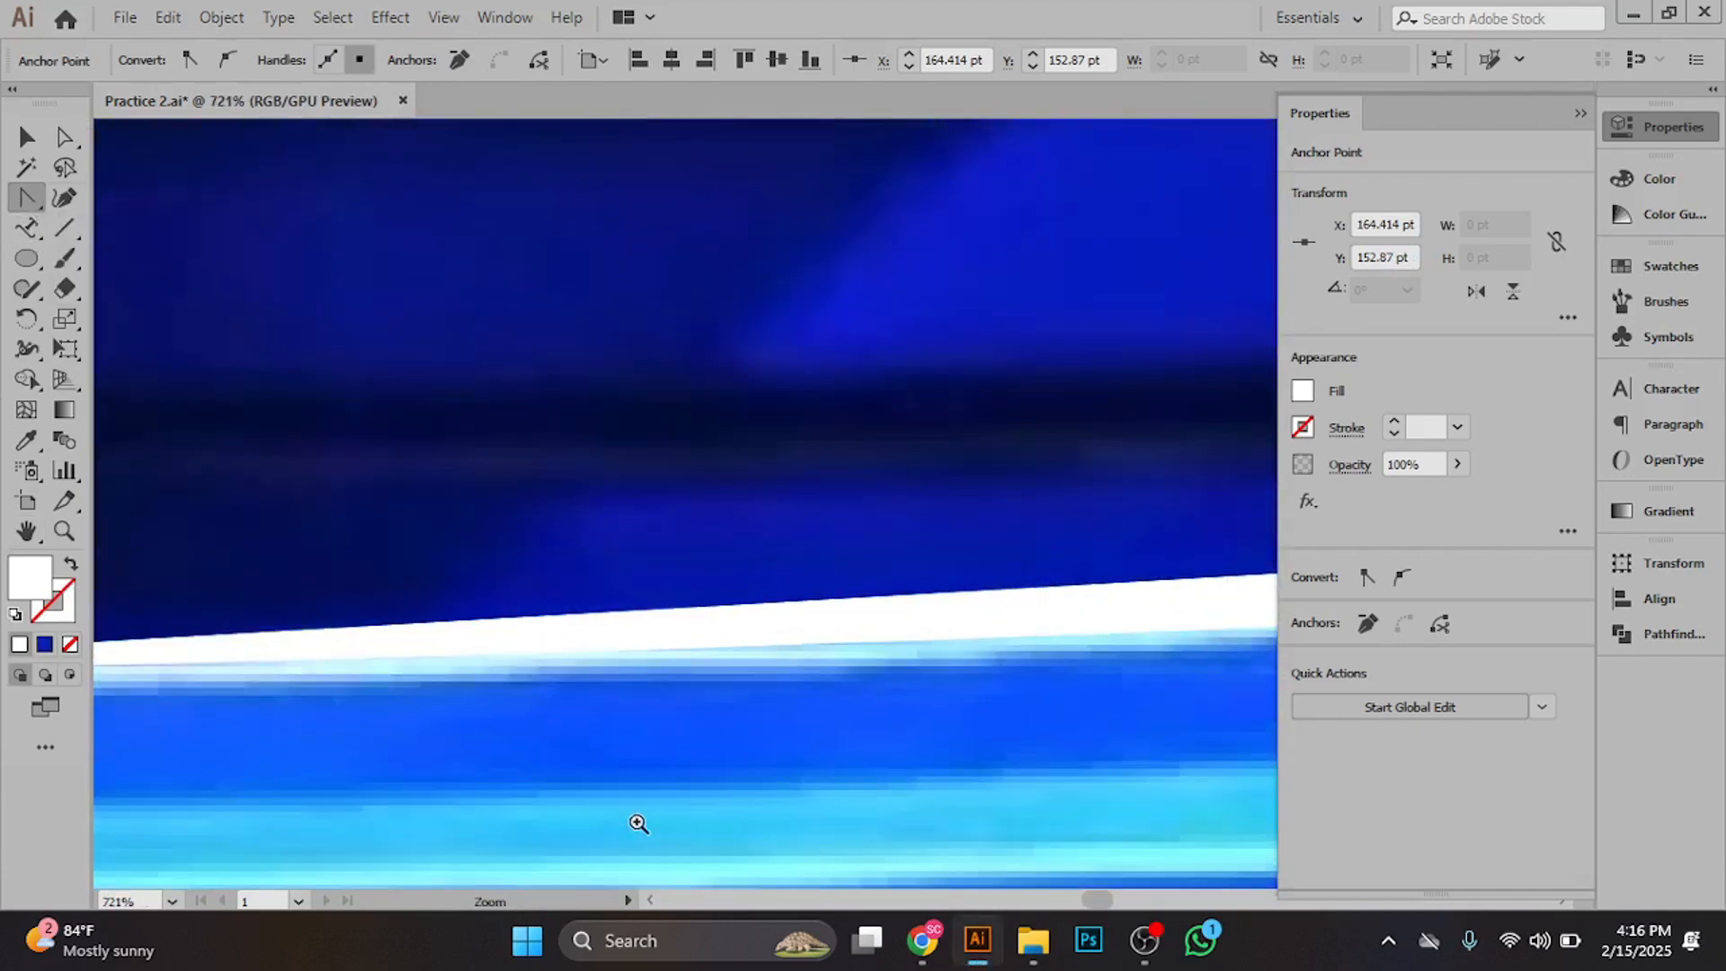
click(409, 634)
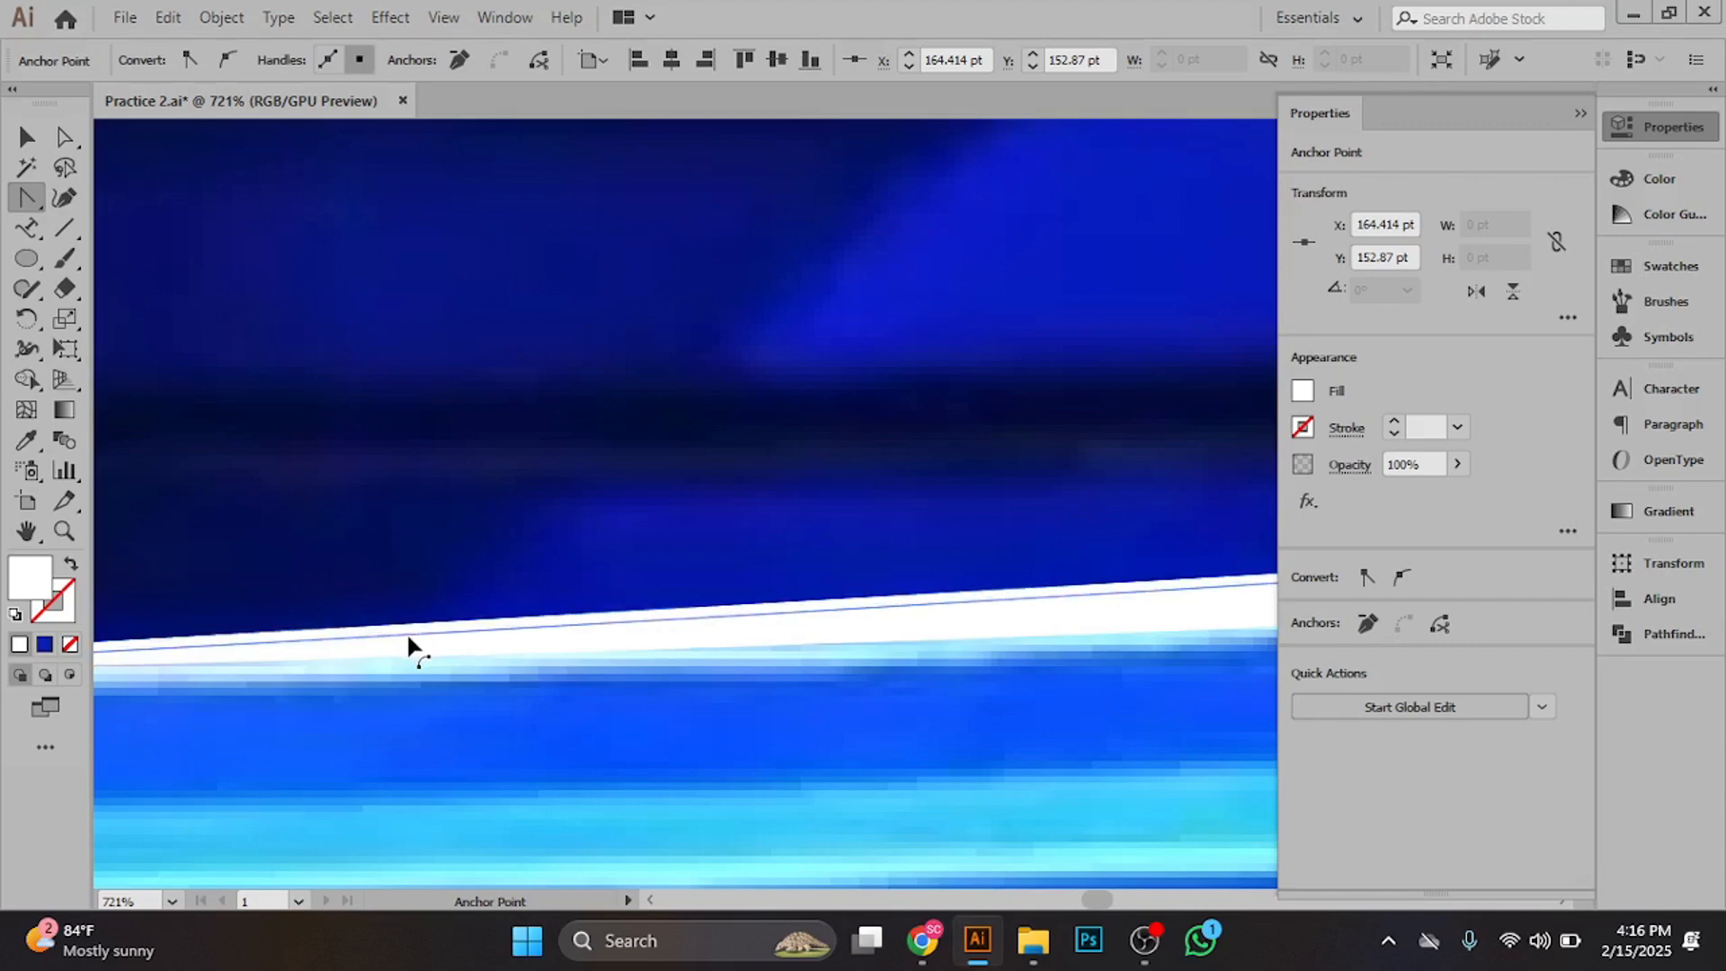
scroll(578, 733, down, 2)
scroll(578, 733, down, 6)
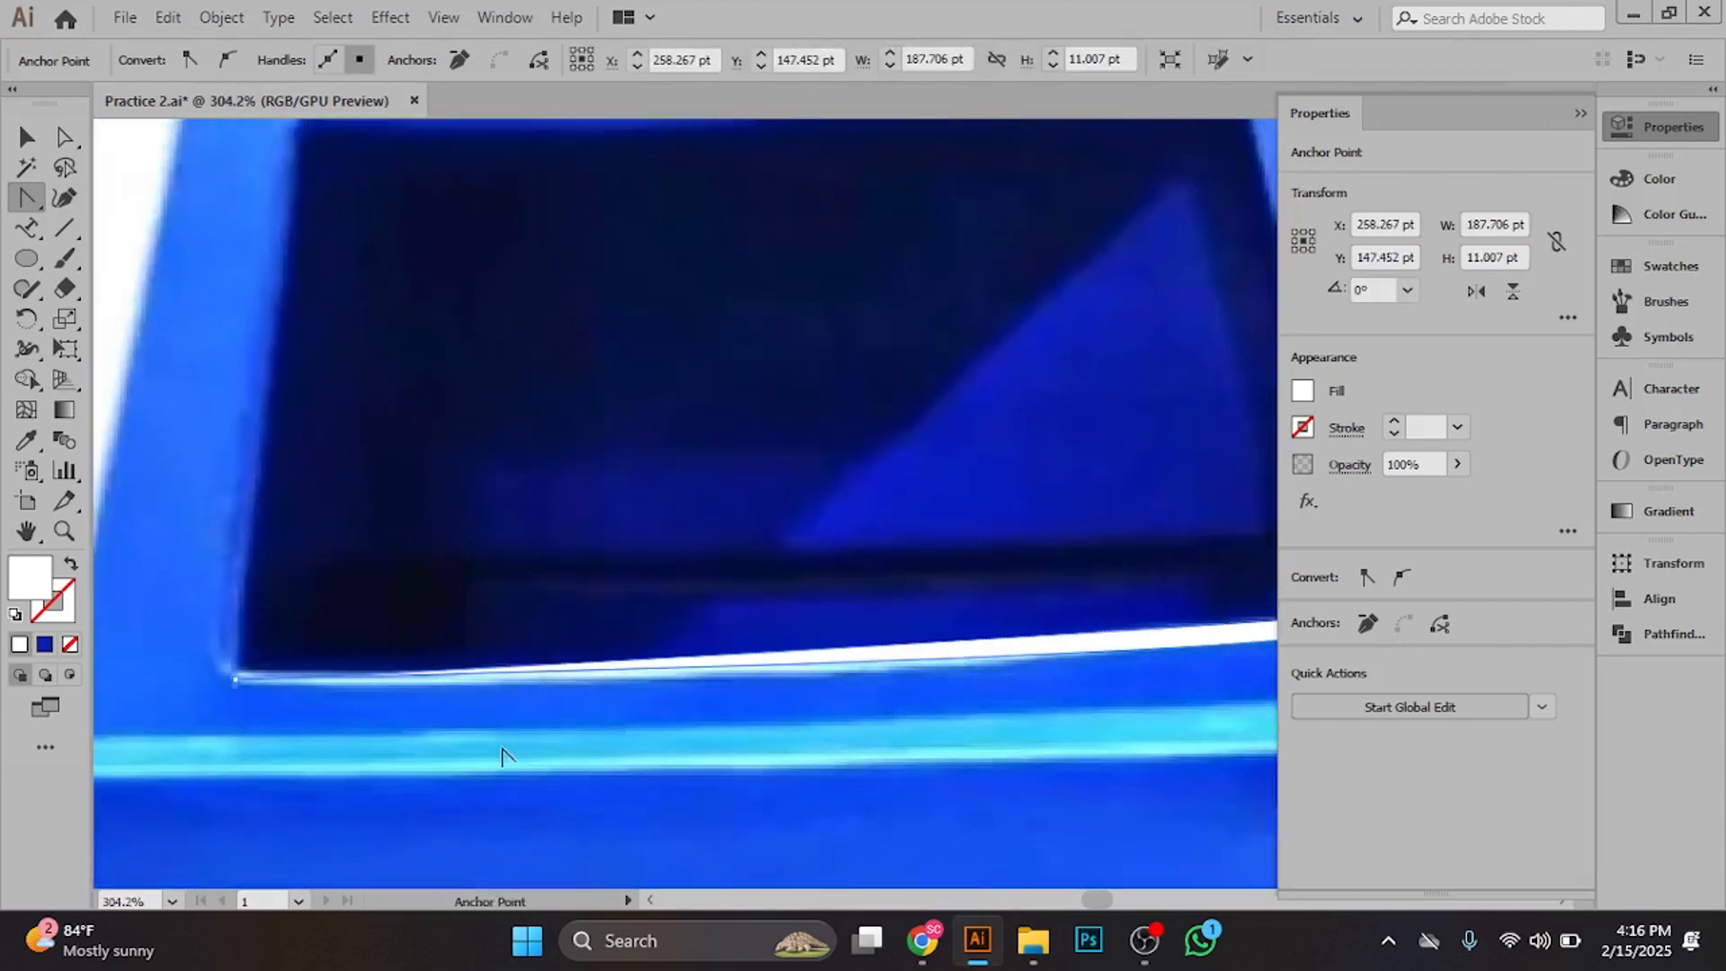
scroll(517, 699, down, 2)
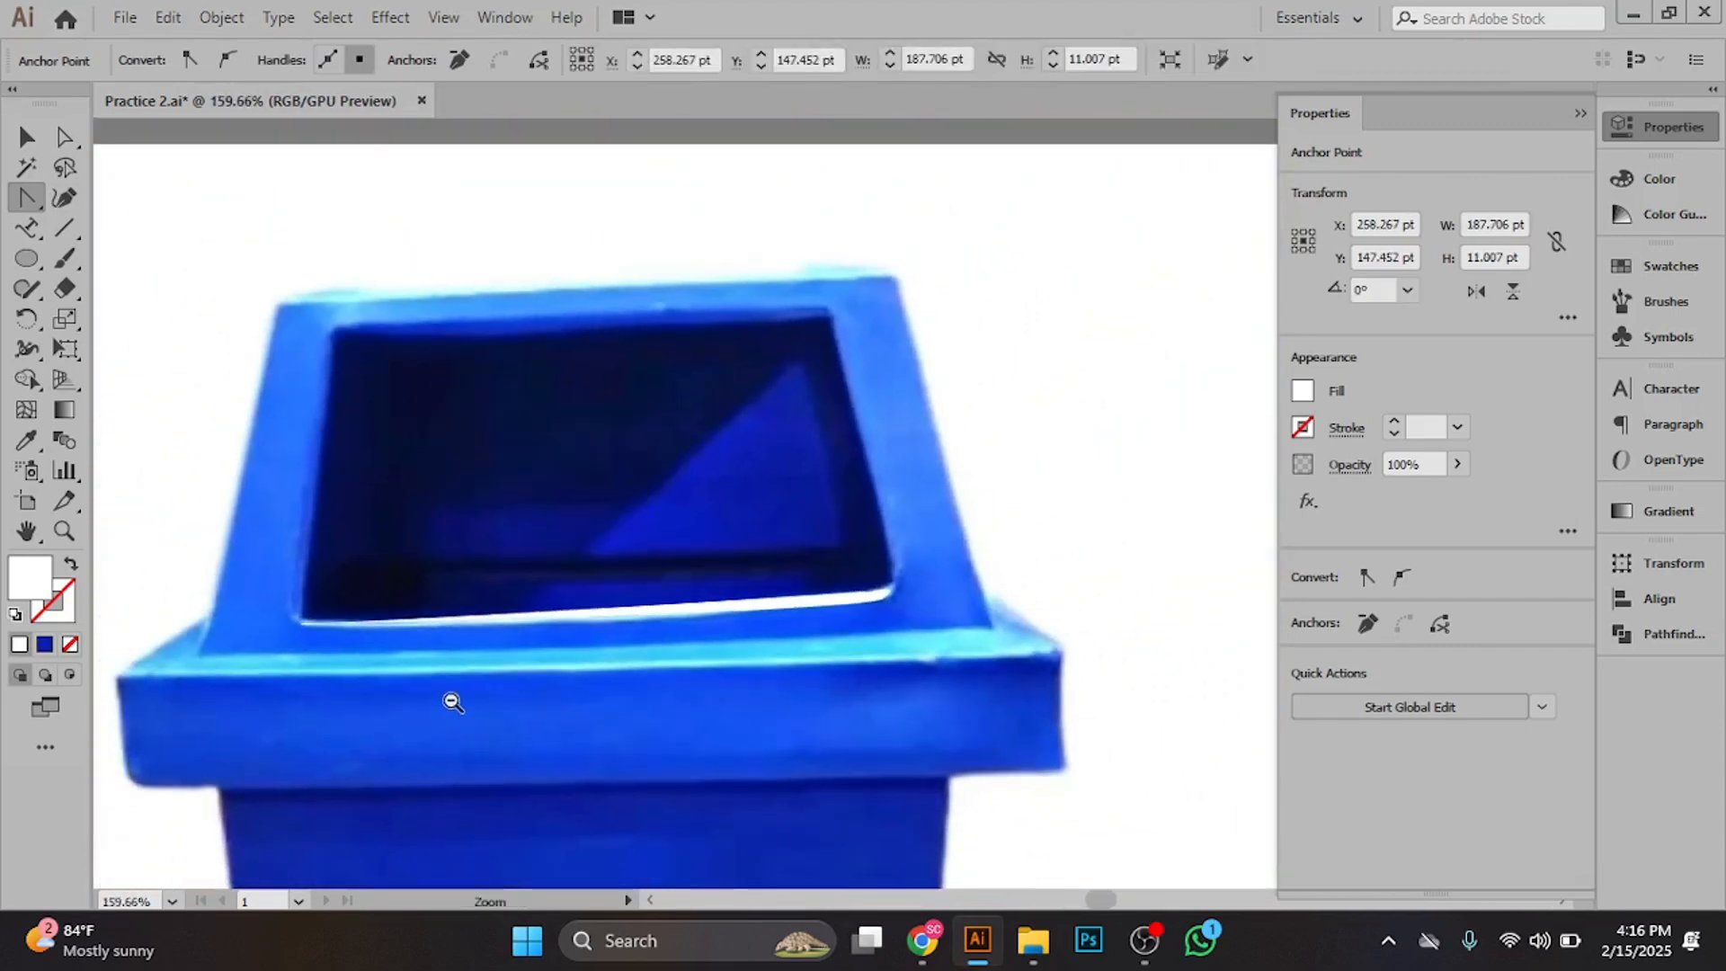
- Move the white highlight from the photo bin to the lower edge of the vector bin's lid opening
click(23, 136)
scroll(681, 566, down, 4)
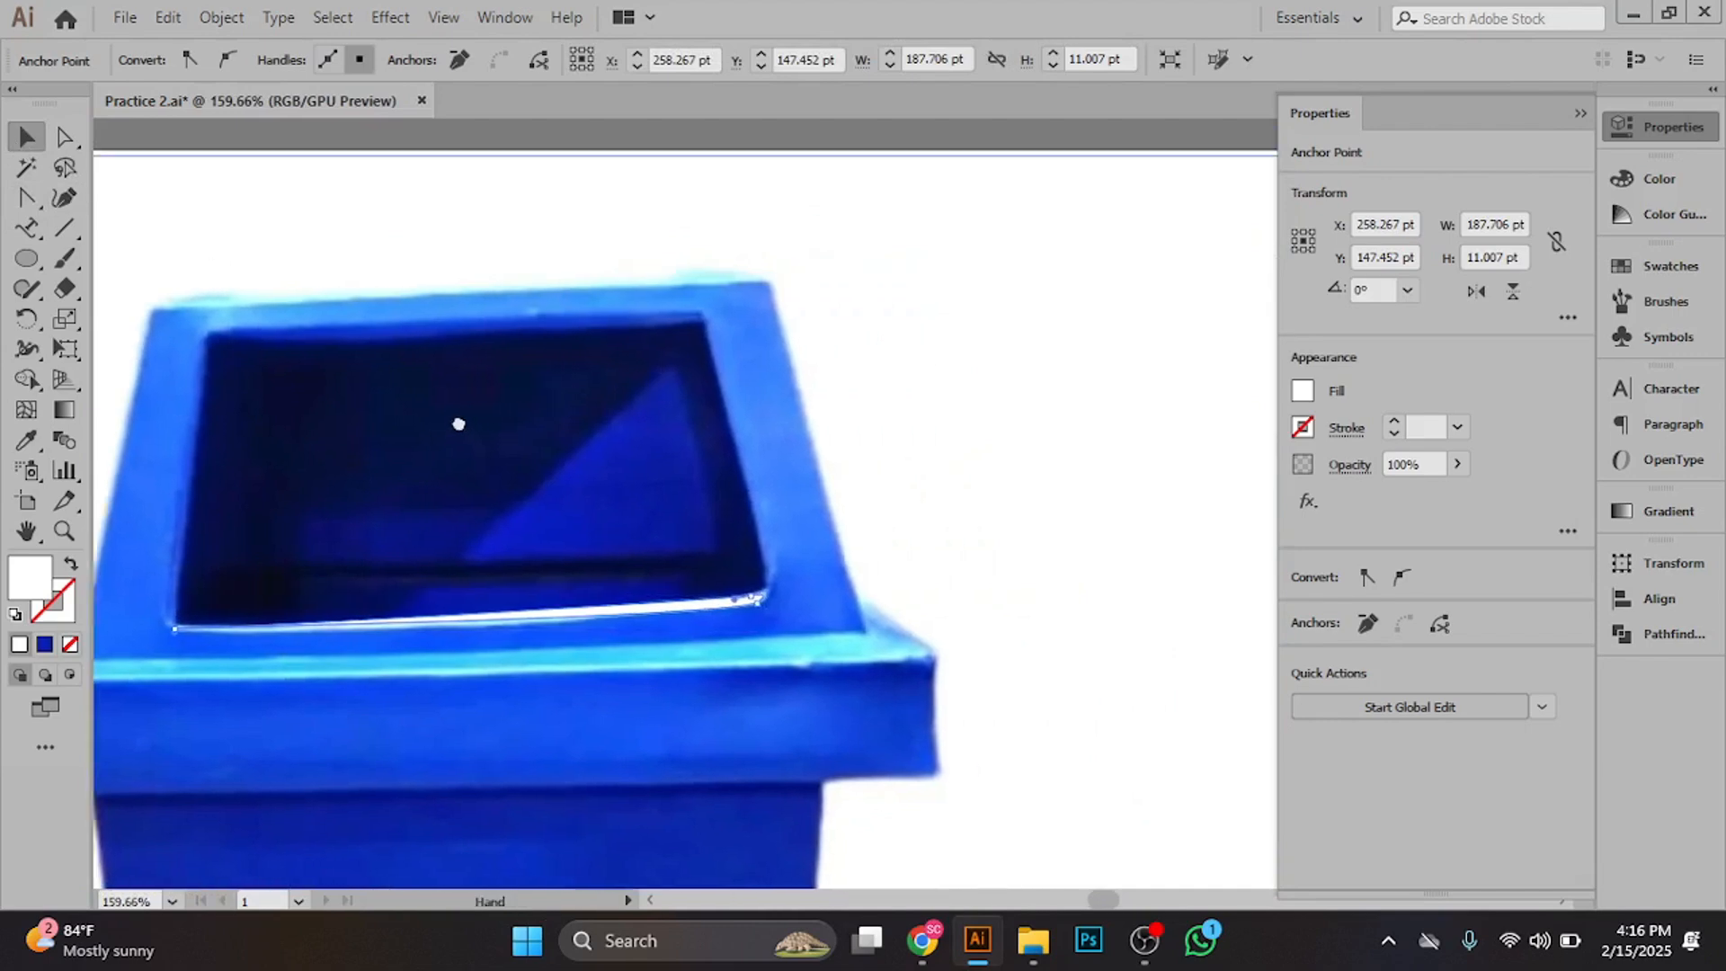
drag(872, 719, 423, 624)
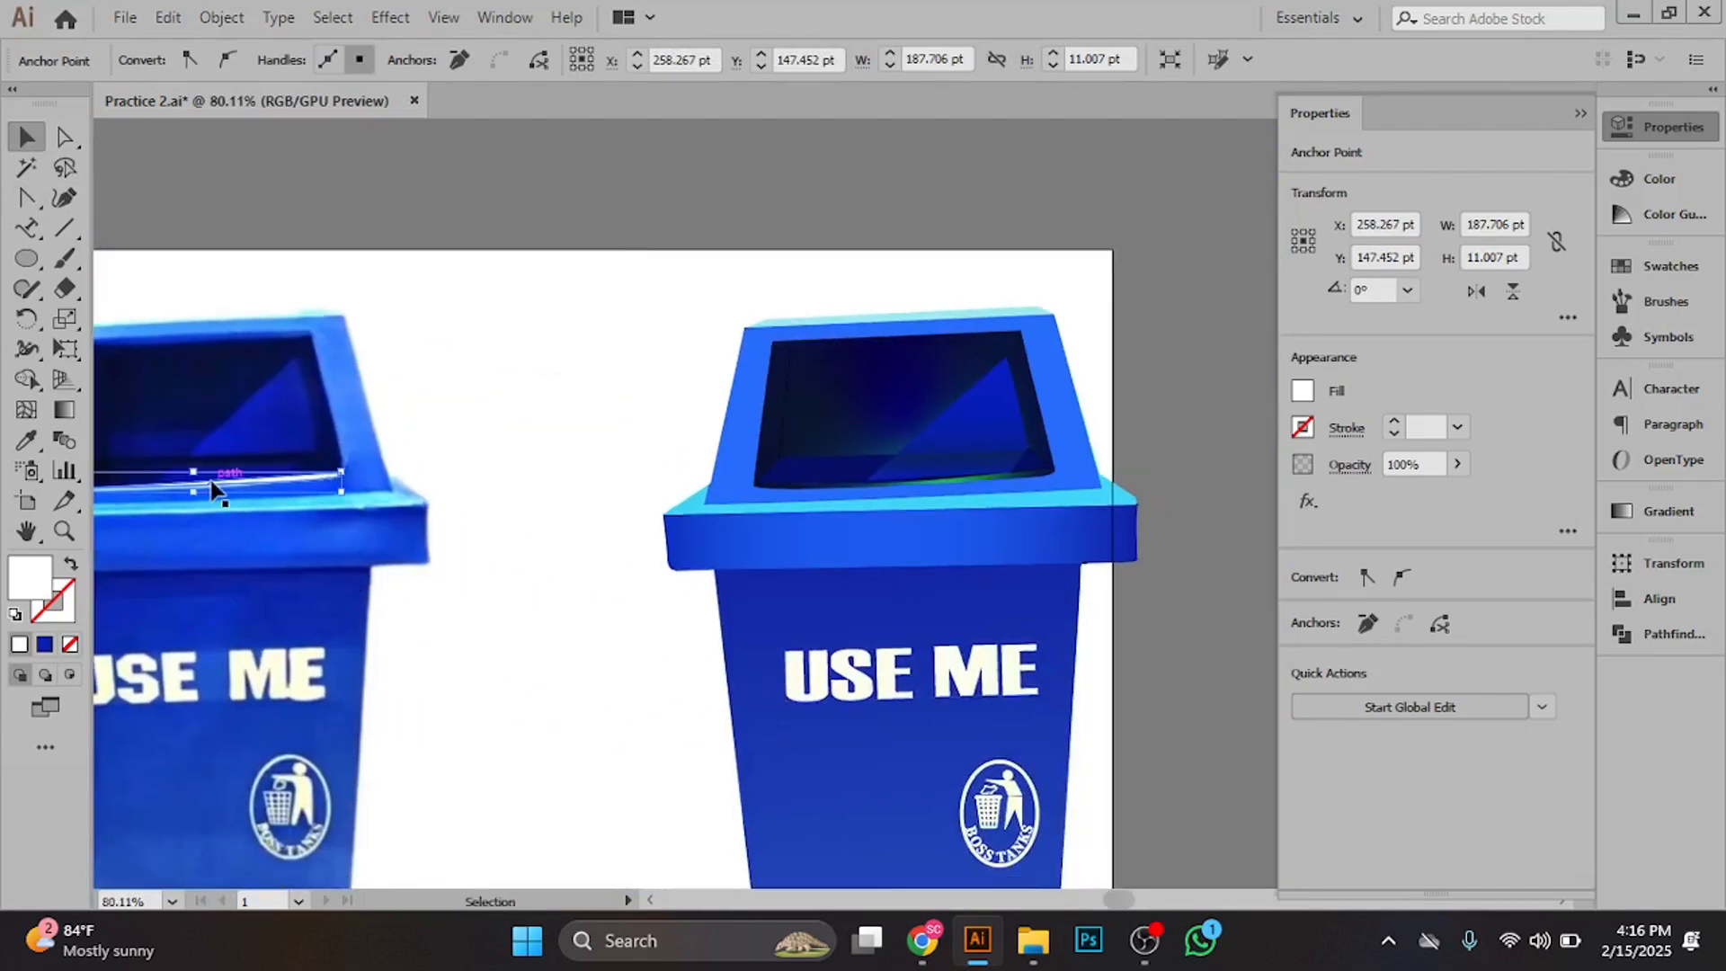
drag(212, 490, 919, 490)
scroll(890, 535, up, 5)
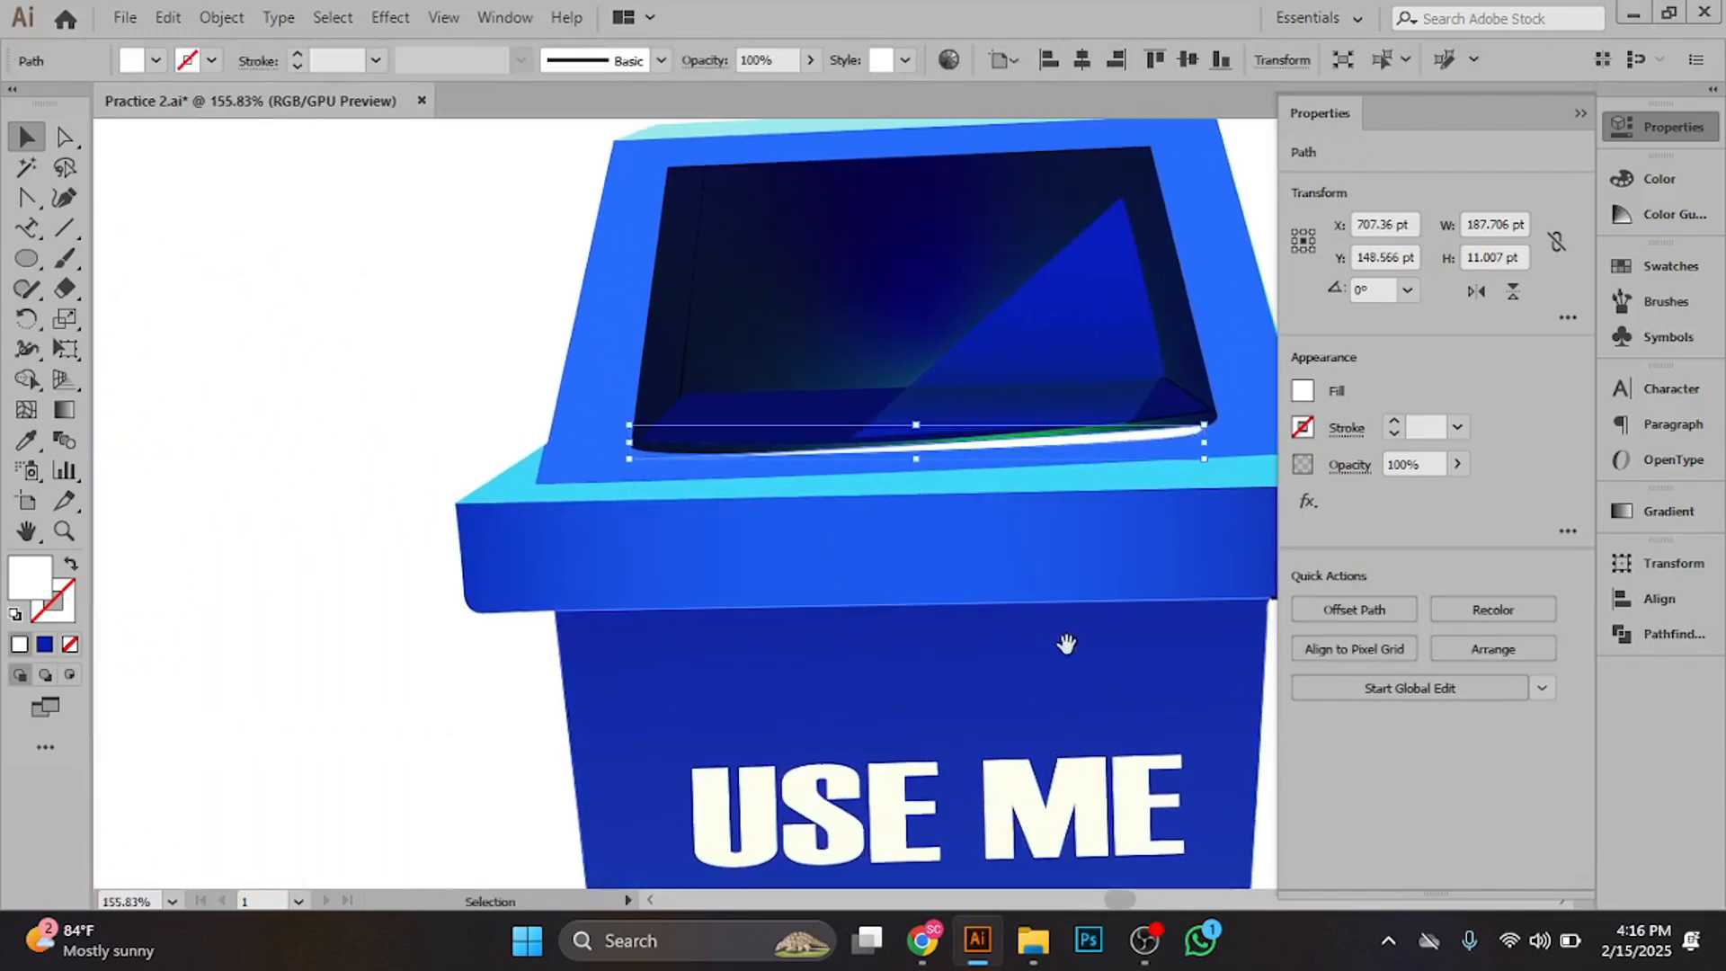
- Nudge the white highlight up and to the right so it meets the lower-right corner of the vector lid opening
drag(1064, 640, 697, 713)
scroll(925, 686, up, 4)
drag(925, 686, 513, 790)
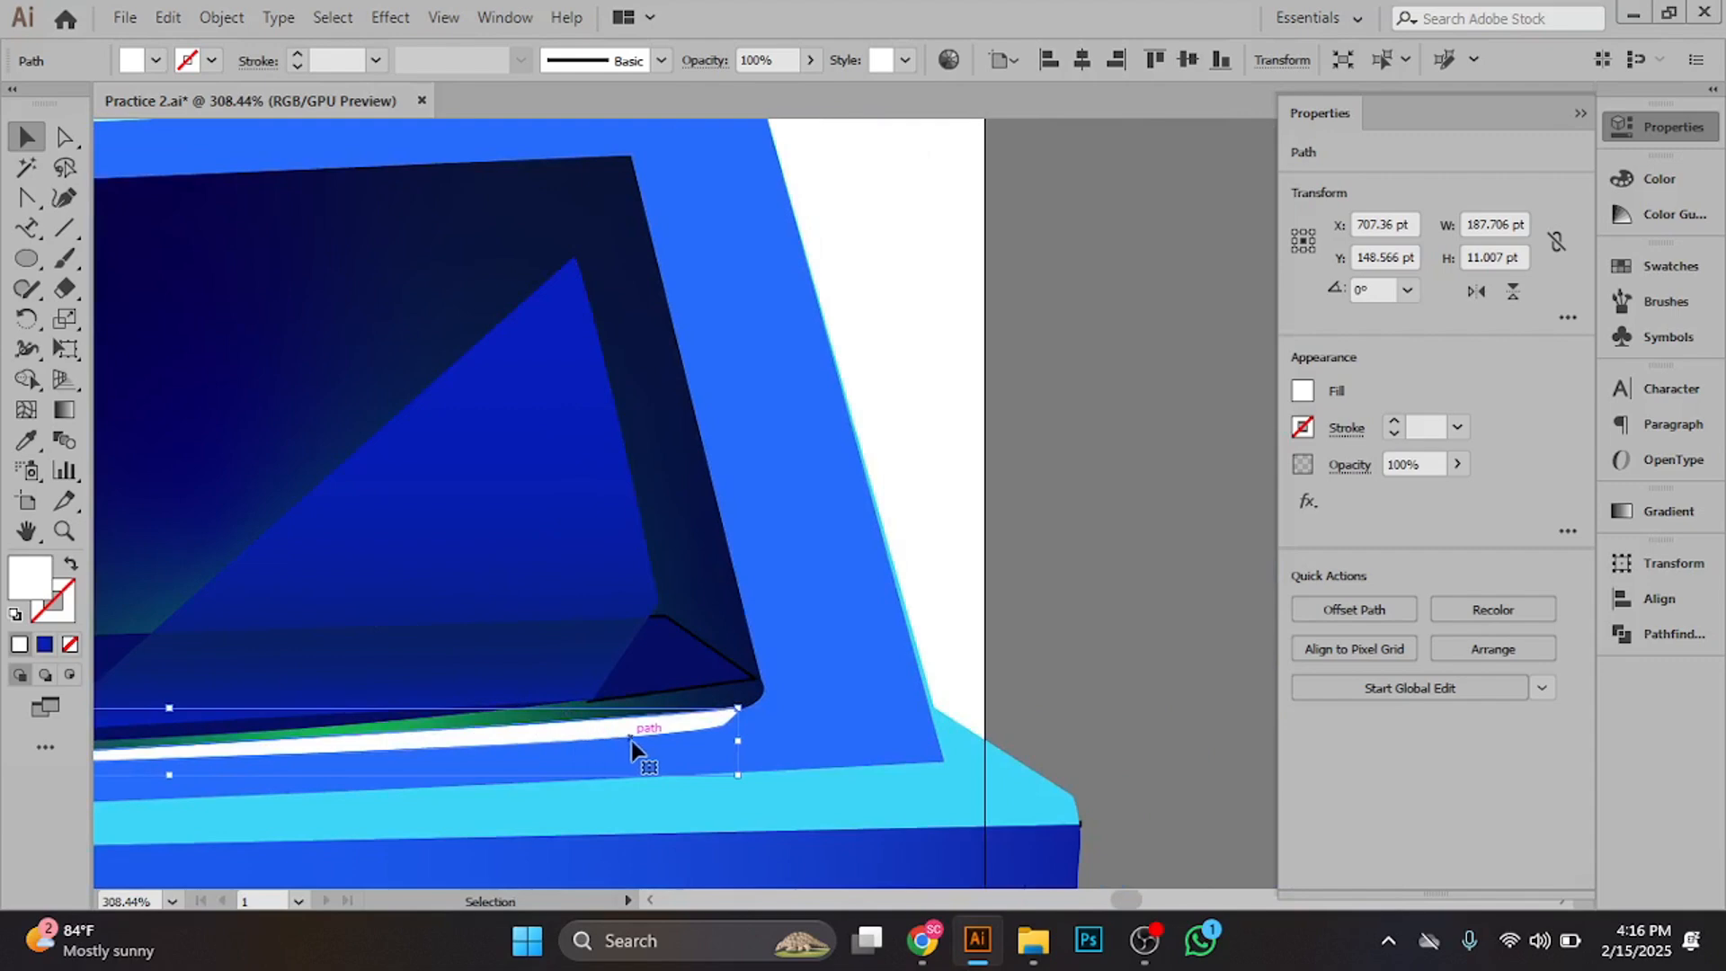
drag(650, 733, 665, 723)
drag(829, 775, 582, 748)
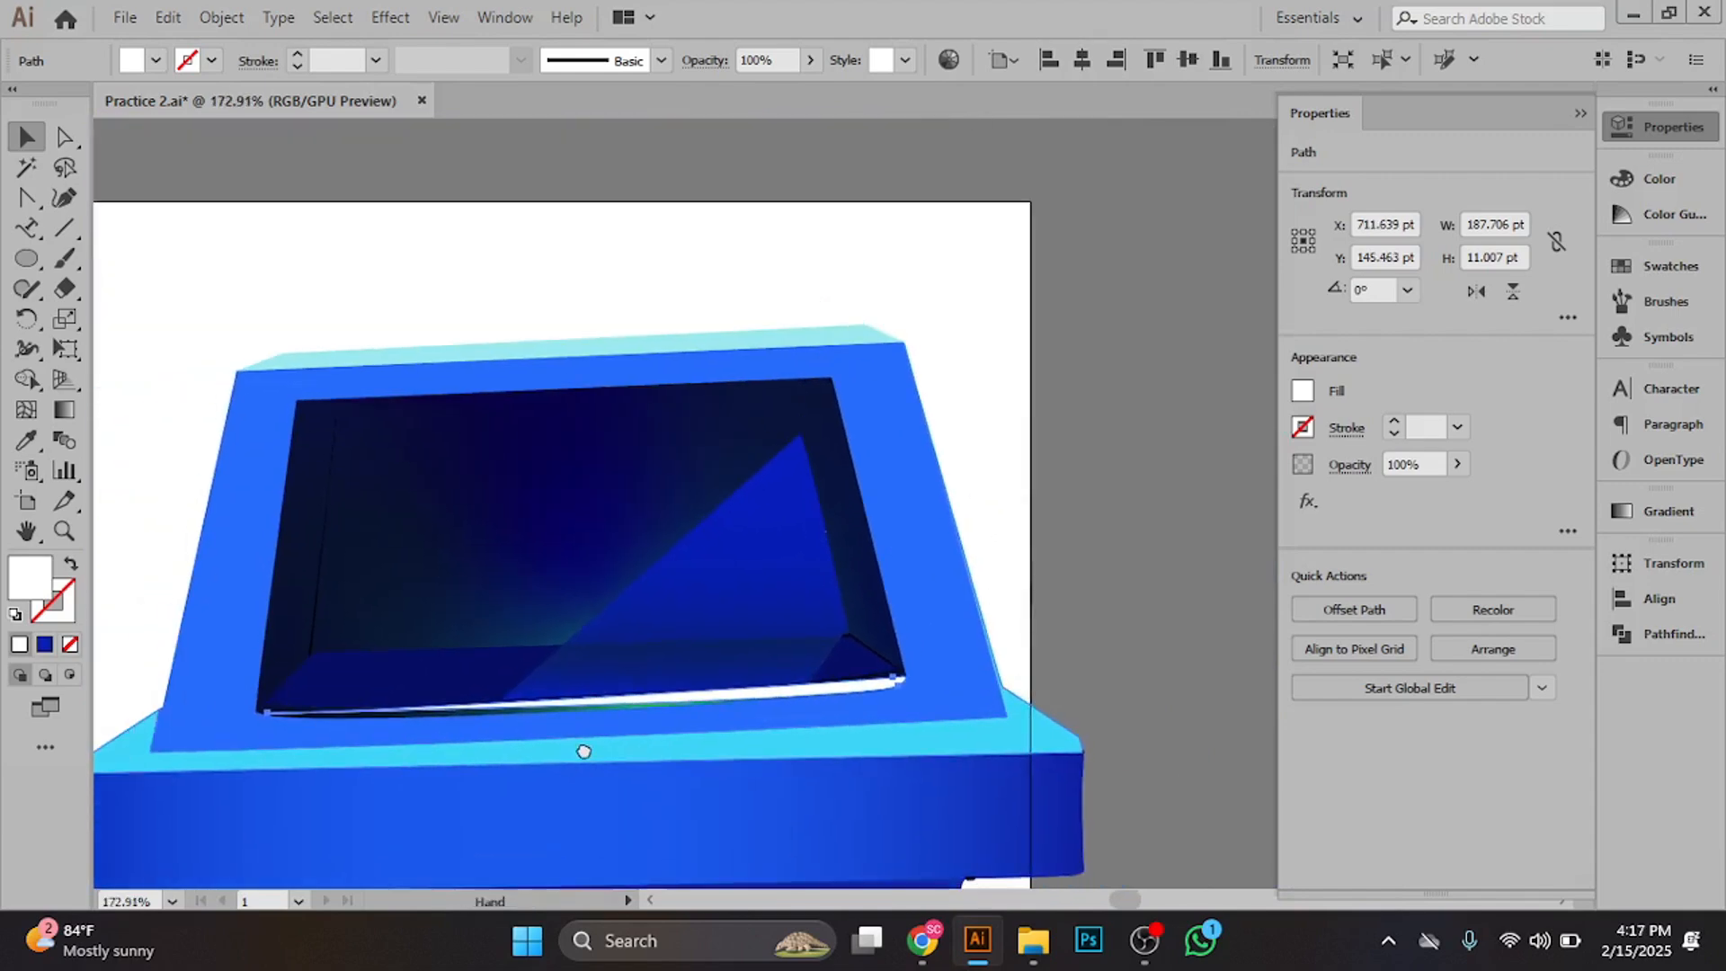
drag(450, 743, 601, 747)
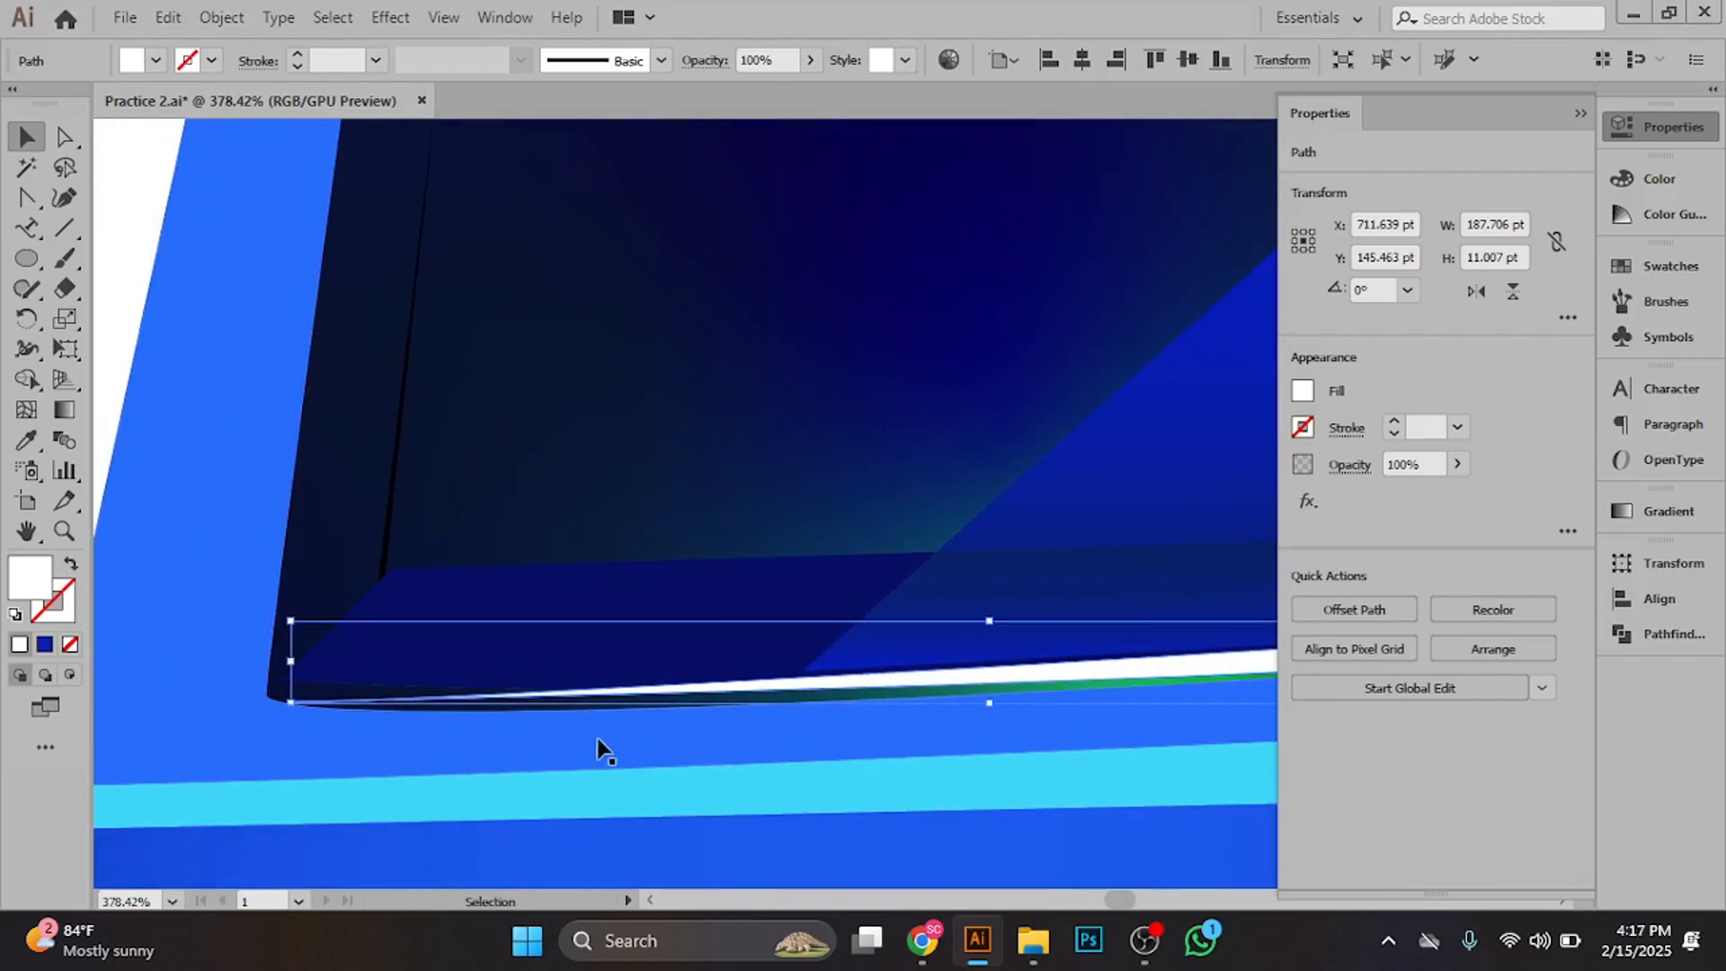
drag(774, 728, 576, 693)
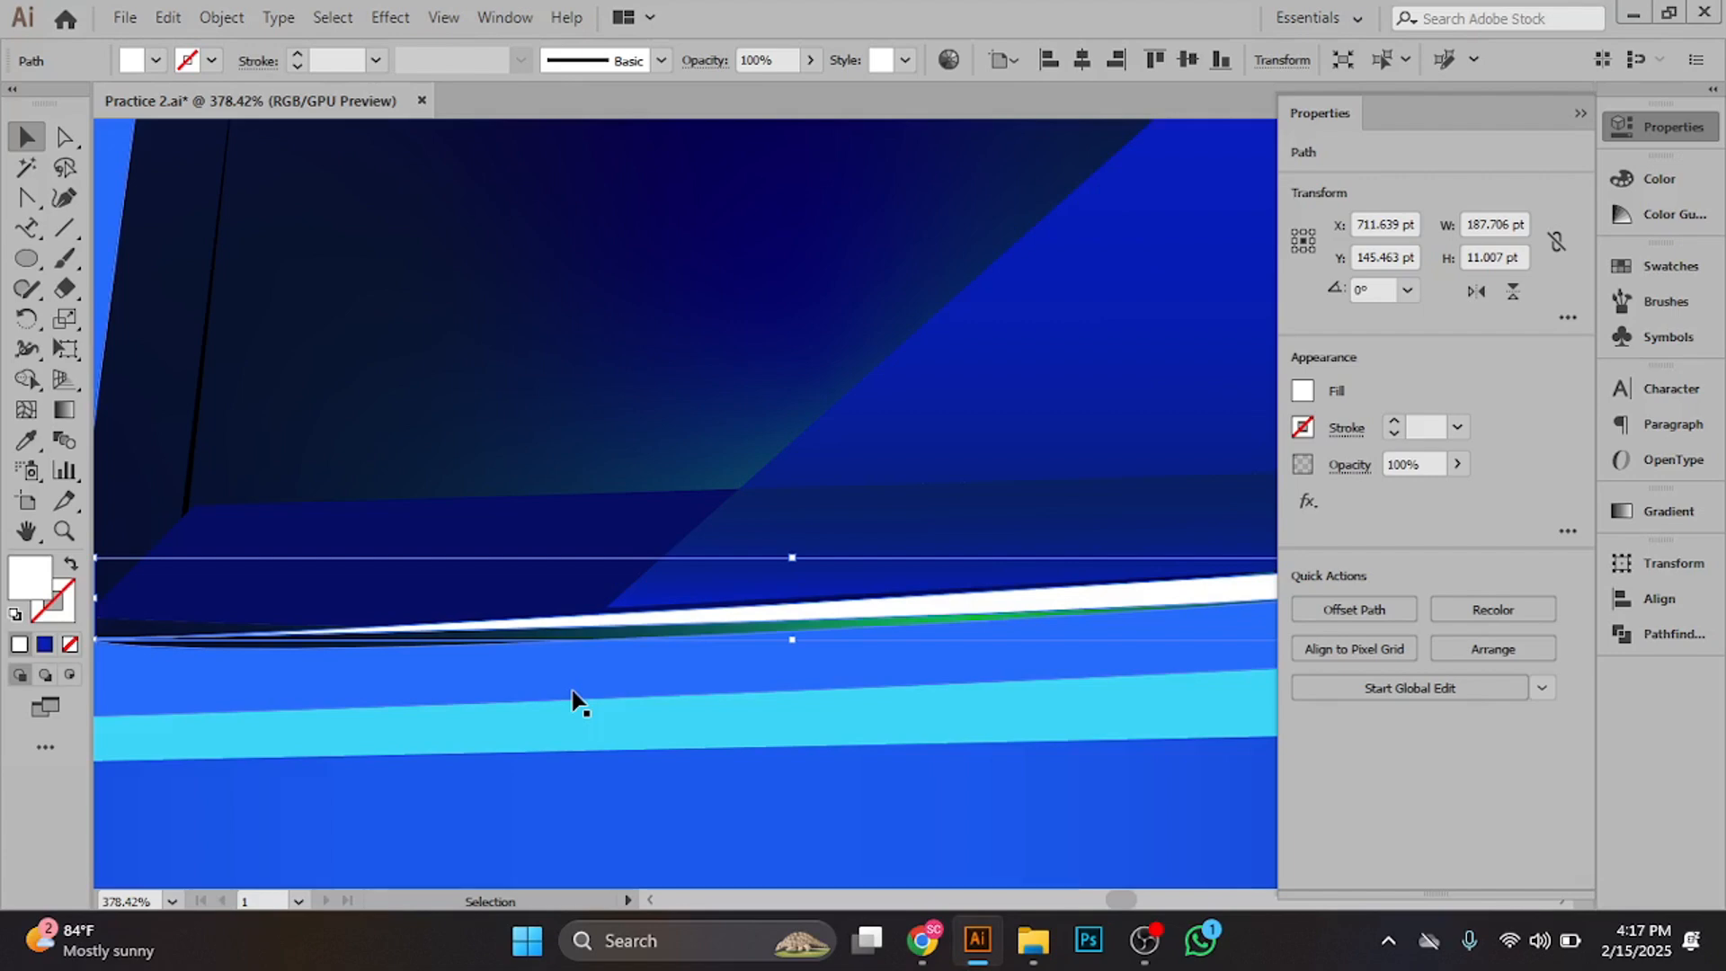
- Shift the white highlight slightly down with Direct Selection so it covers the green strip under the vector lid opening
scroll(540, 729, down, 5)
scroll(584, 683, up, 2)
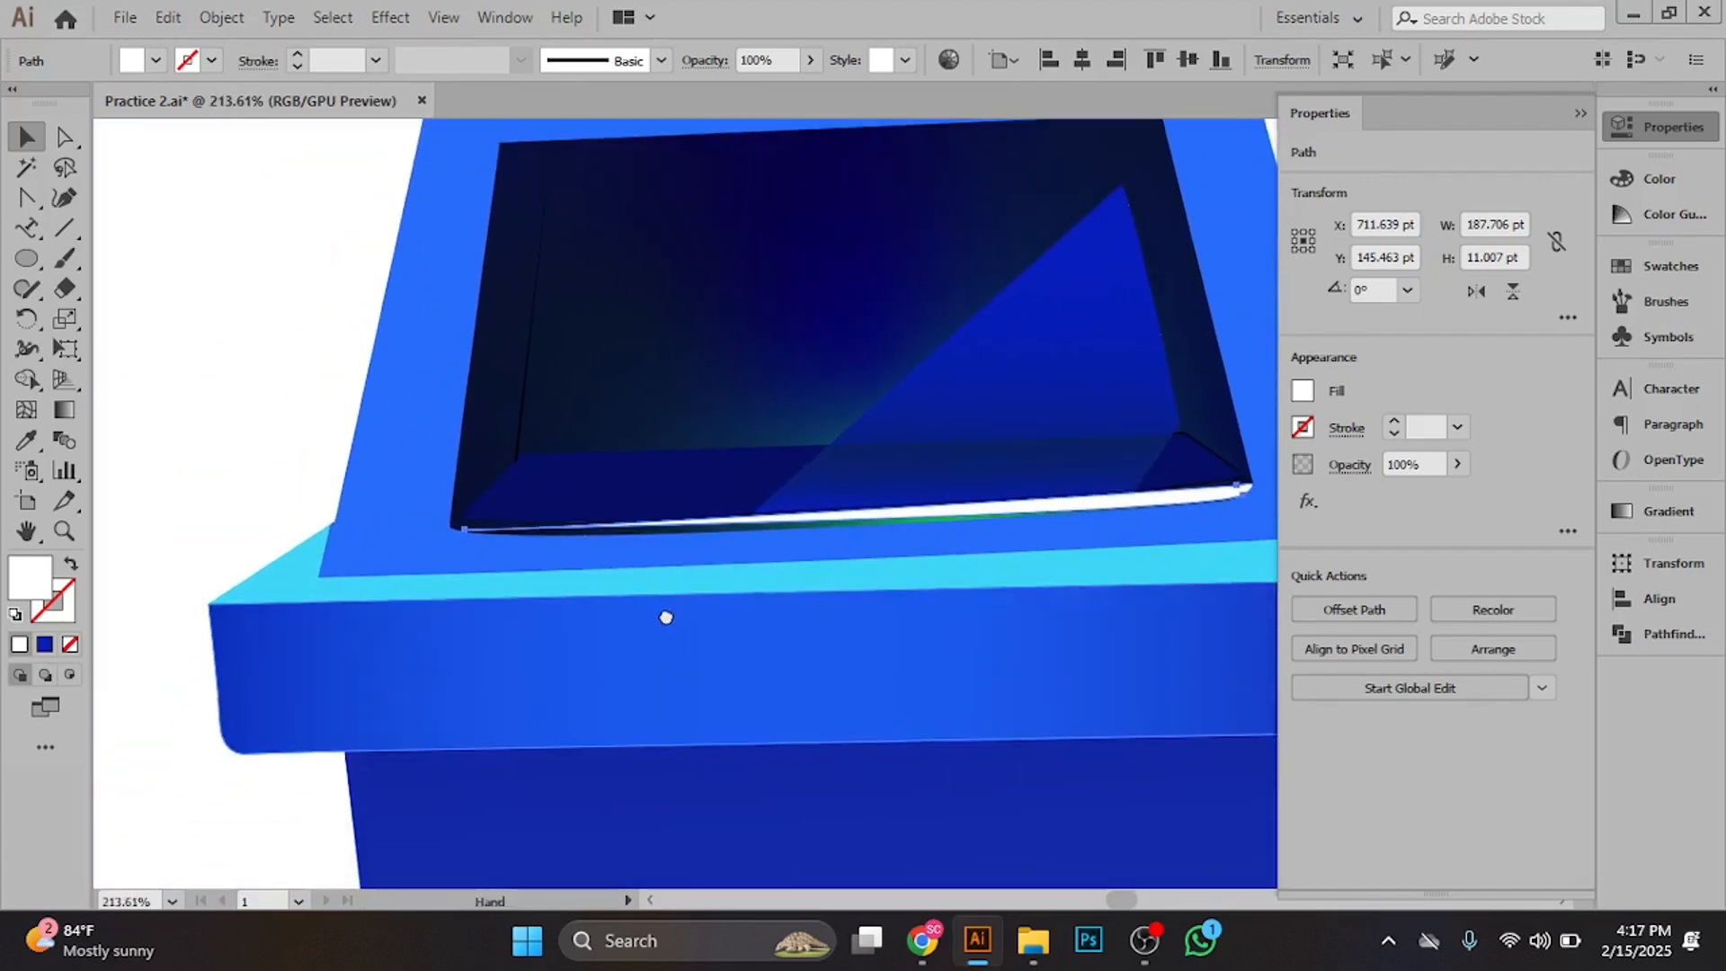
scroll(630, 621, down, 5)
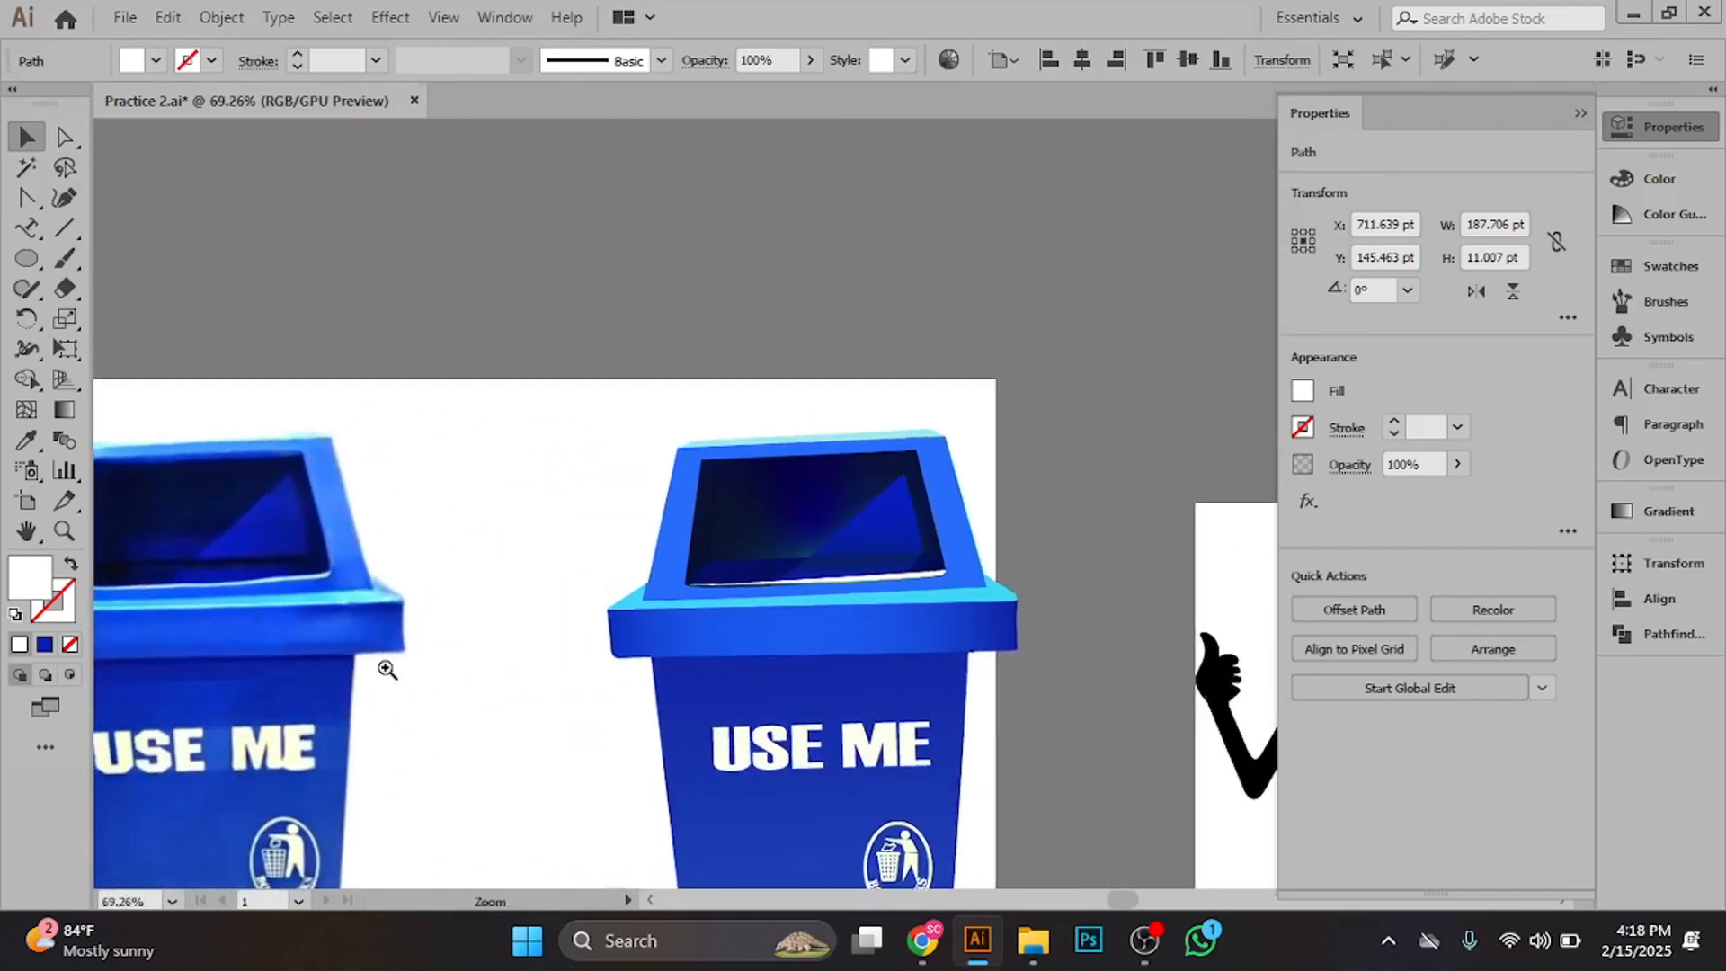
scroll(606, 678, up, 5)
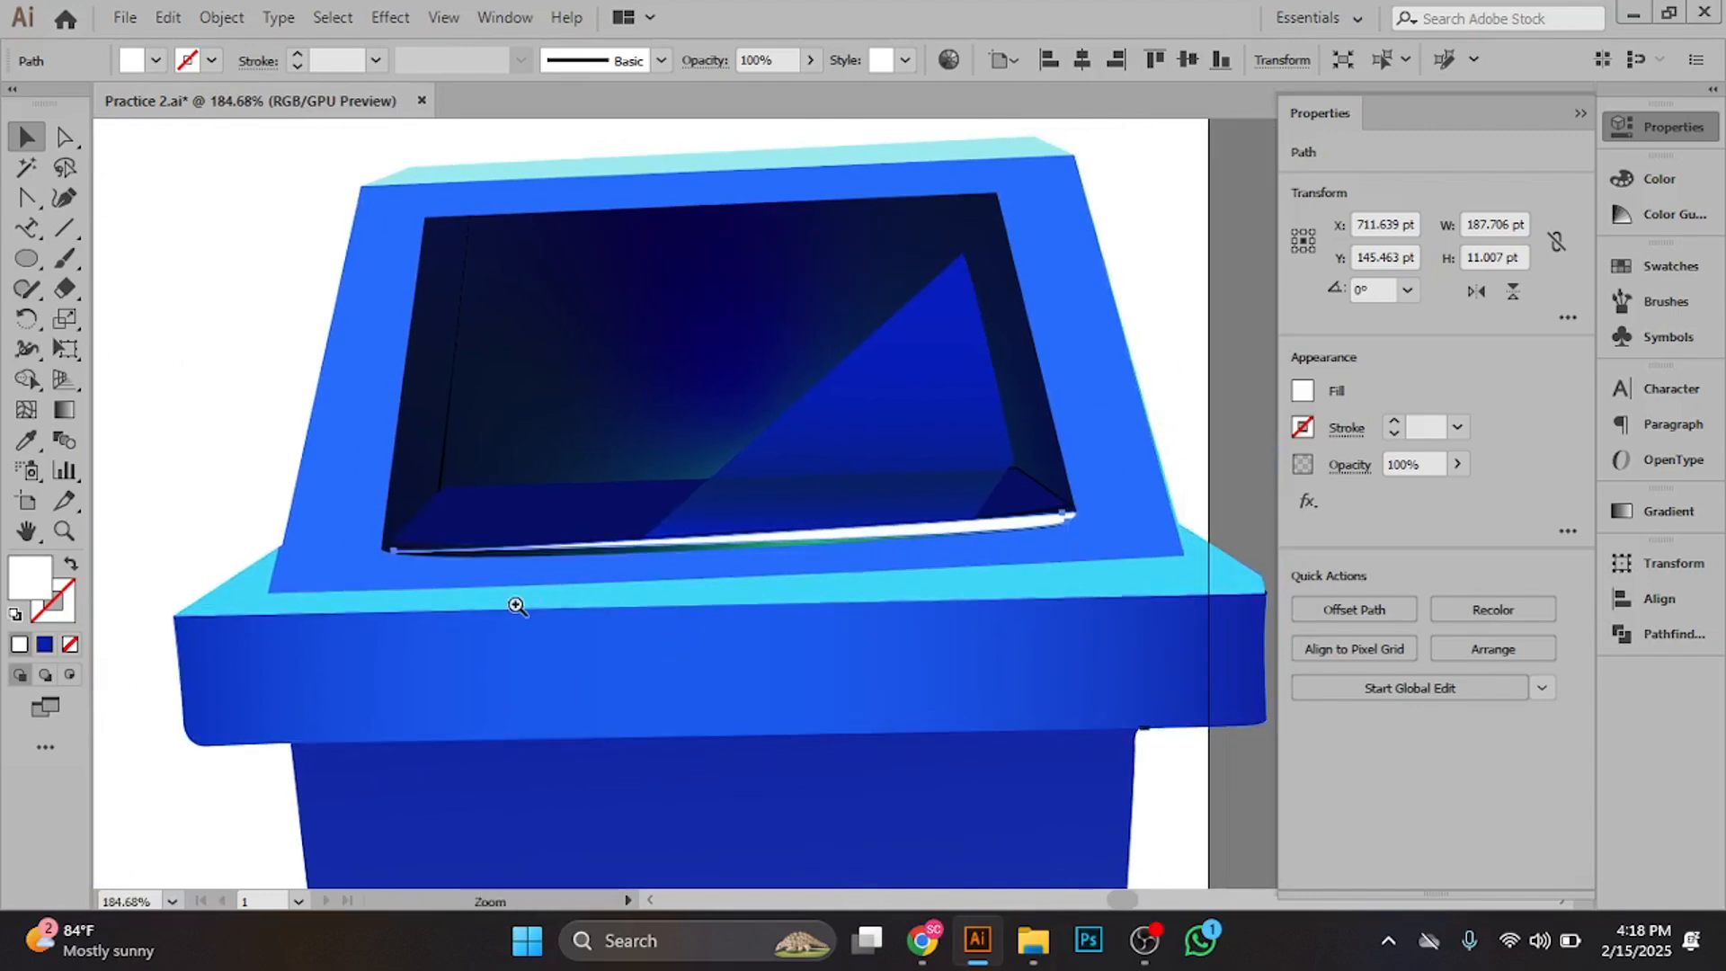
scroll(517, 607, up, 2)
scroll(717, 605, up, 2)
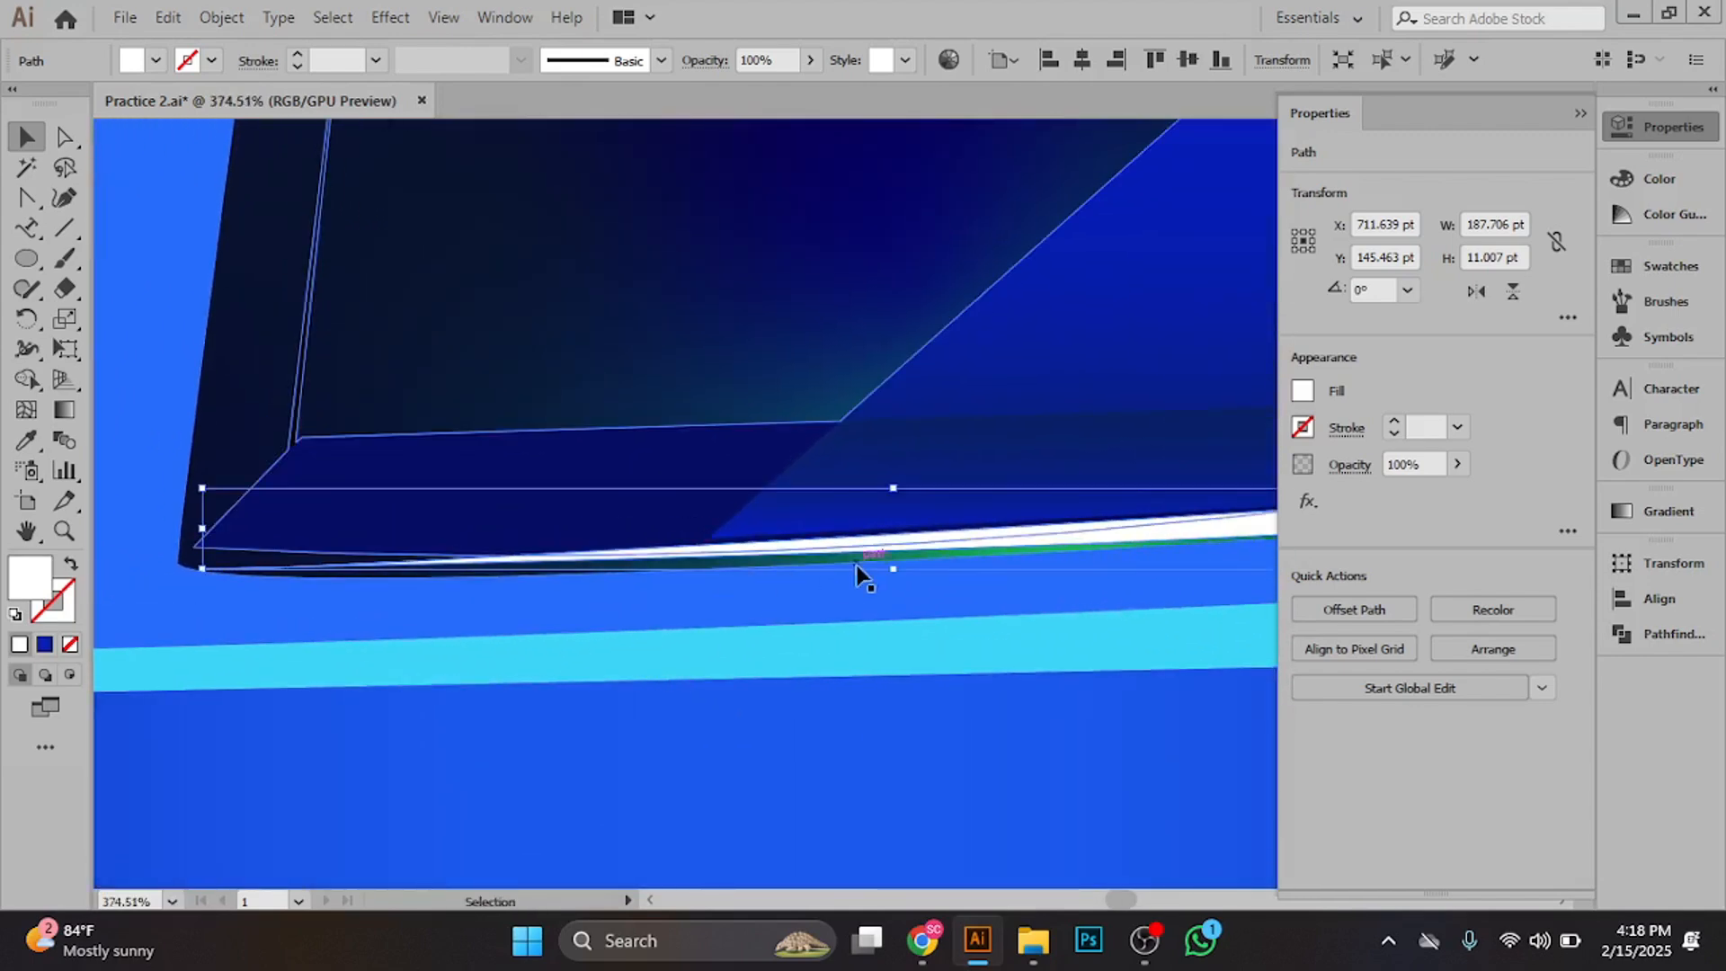
click(61, 139)
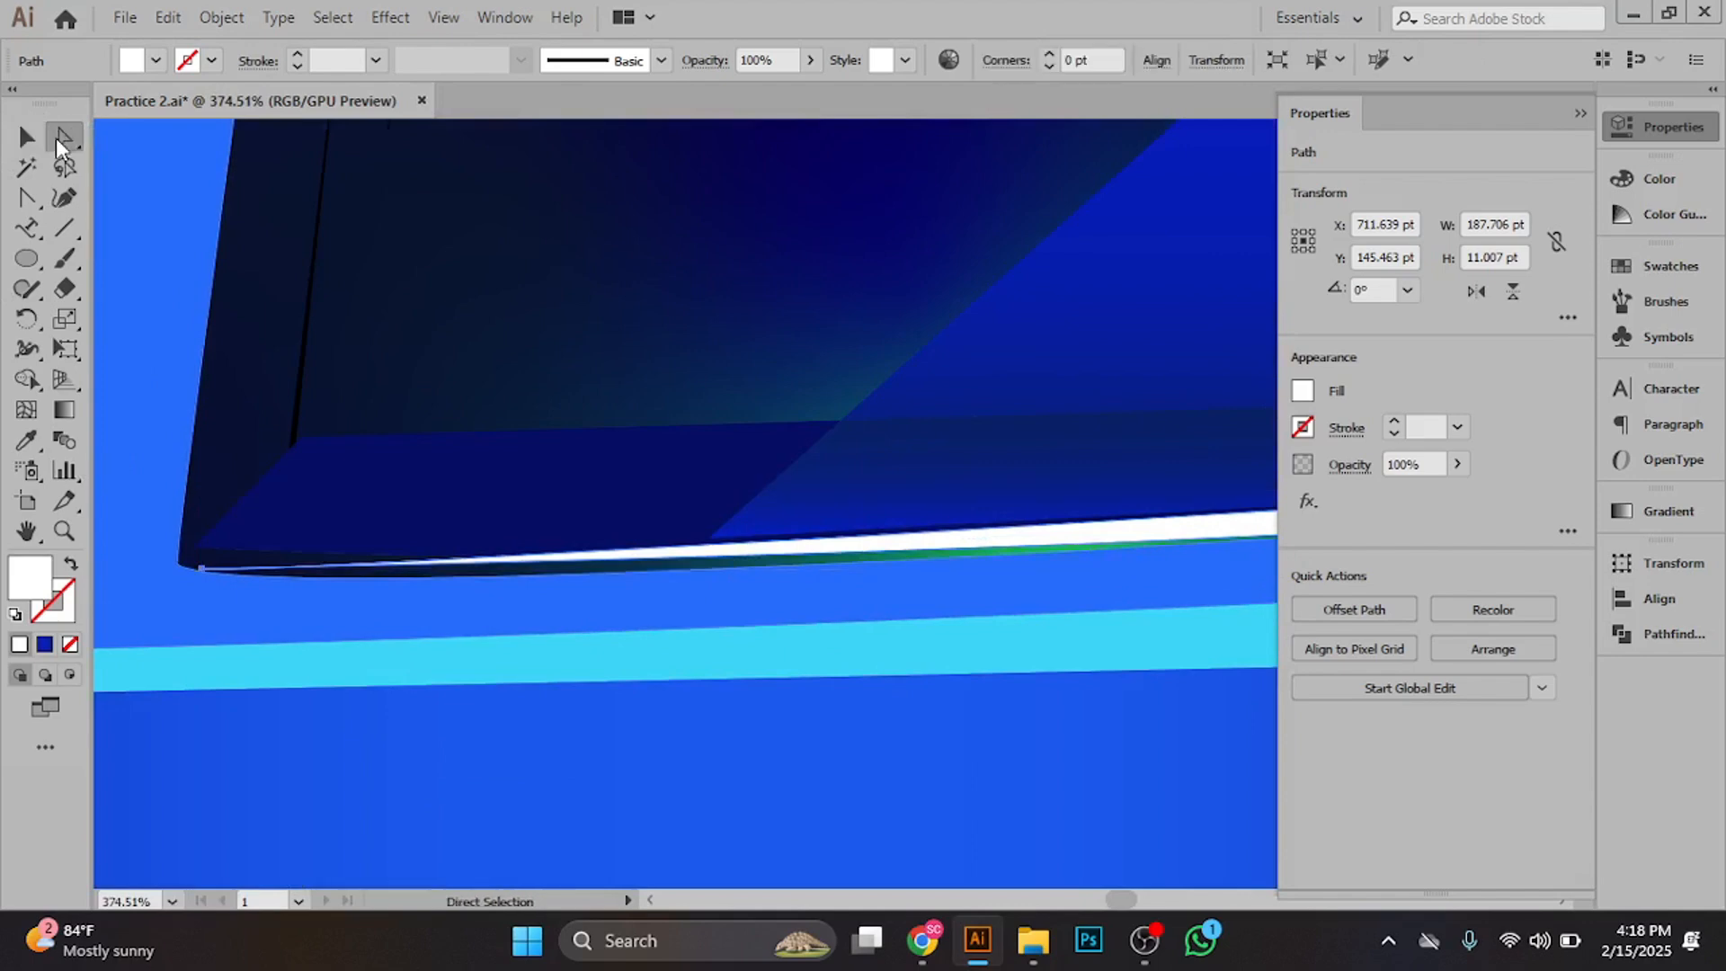
scroll(732, 597, up, 4)
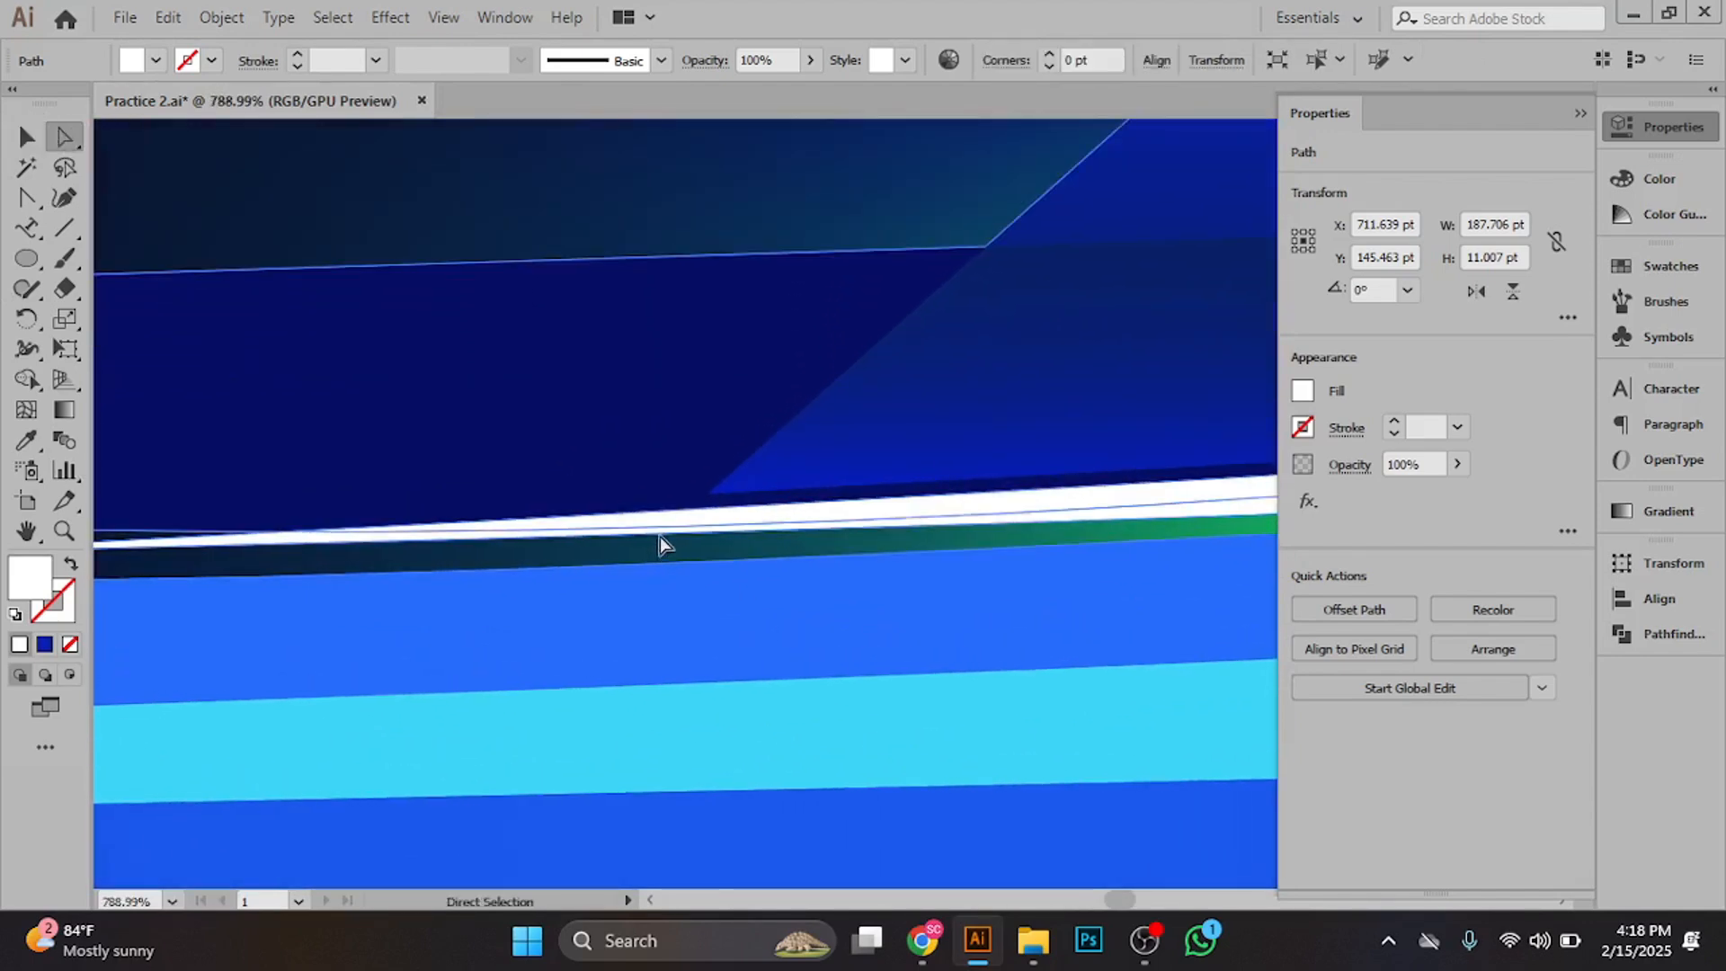
drag(659, 540, 647, 570)
scroll(764, 584, down, 4)
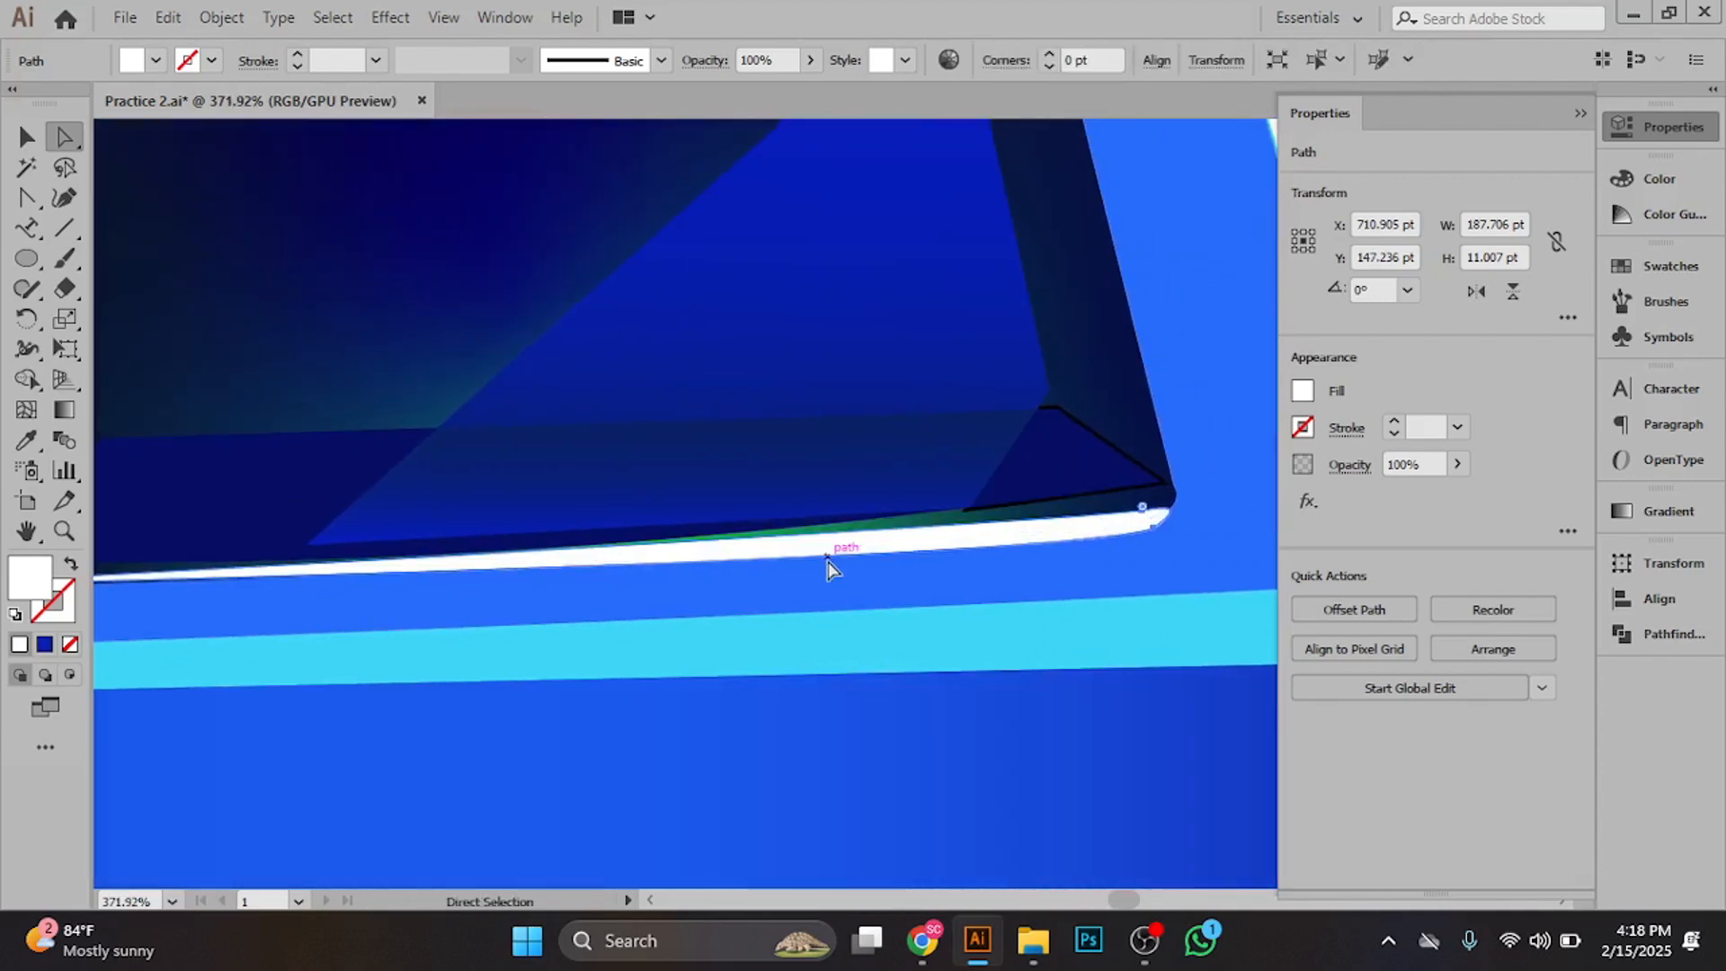
- Delete the white highlight path from the vector bin and undo the stray change to the lid face
key(Delete)
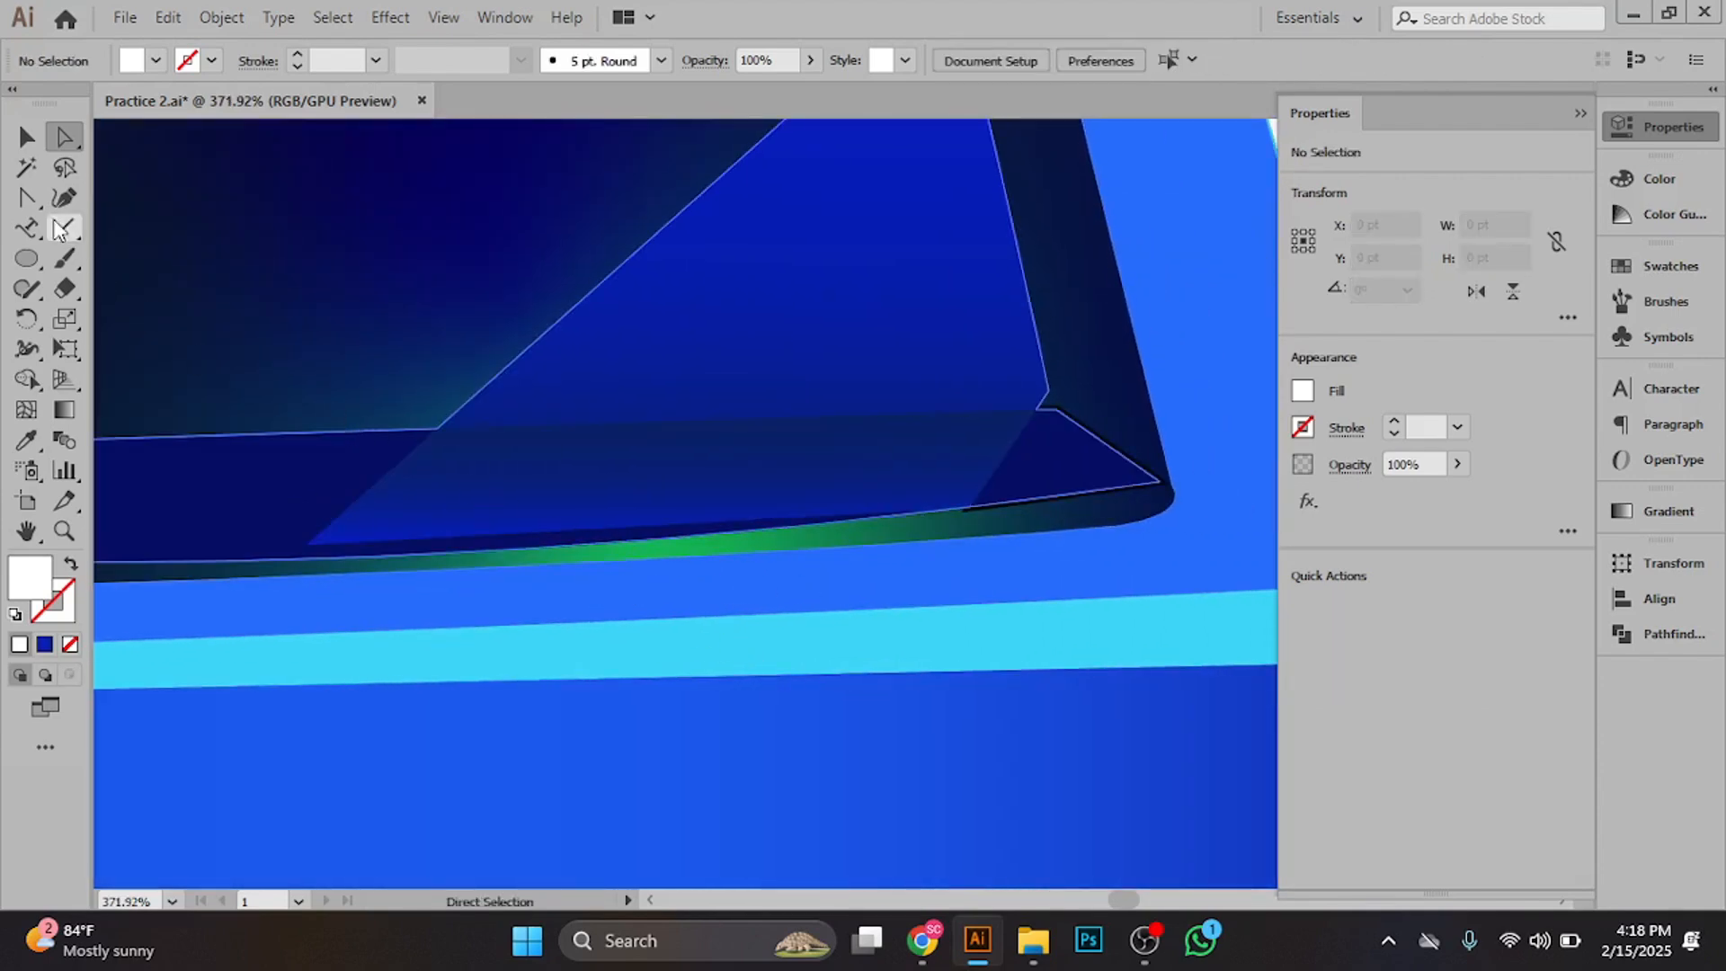
click(33, 140)
drag(709, 474, 841, 629)
key(ctrl+z)
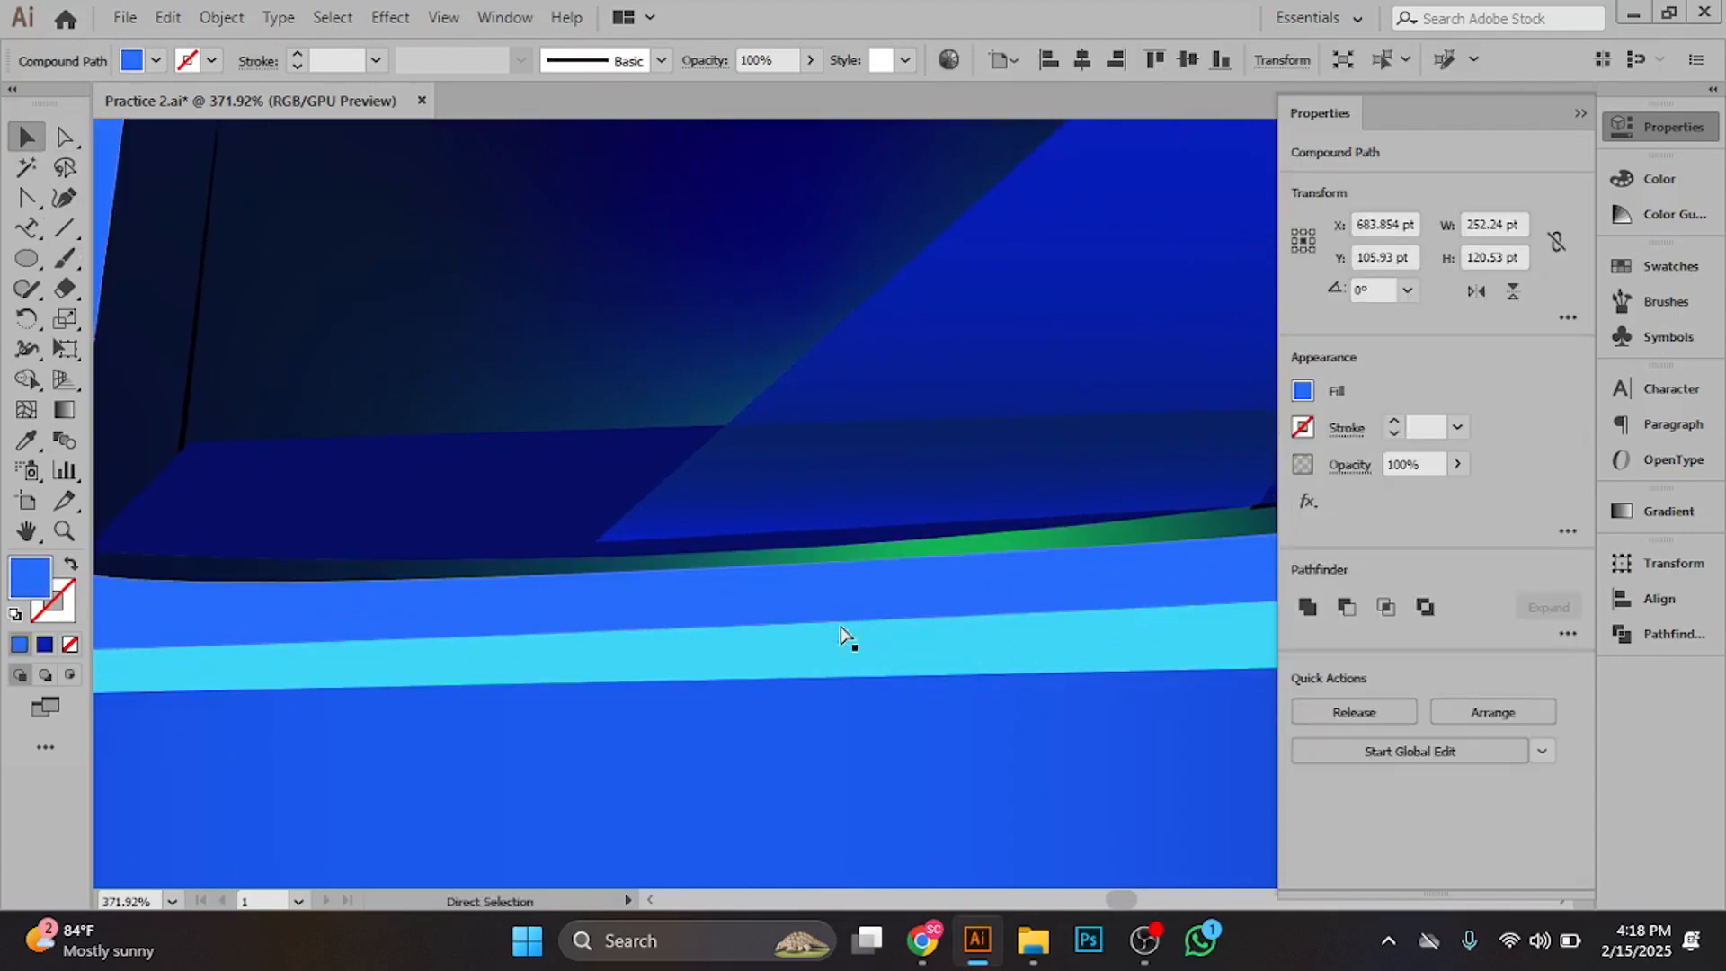
- Draw a thin, closed curved strip with the Pen tool along the lower edge of the vector bin's lid opening
ctrl+alt+click(878, 623)
ctrl+alt+click(878, 623)
click(1581, 112)
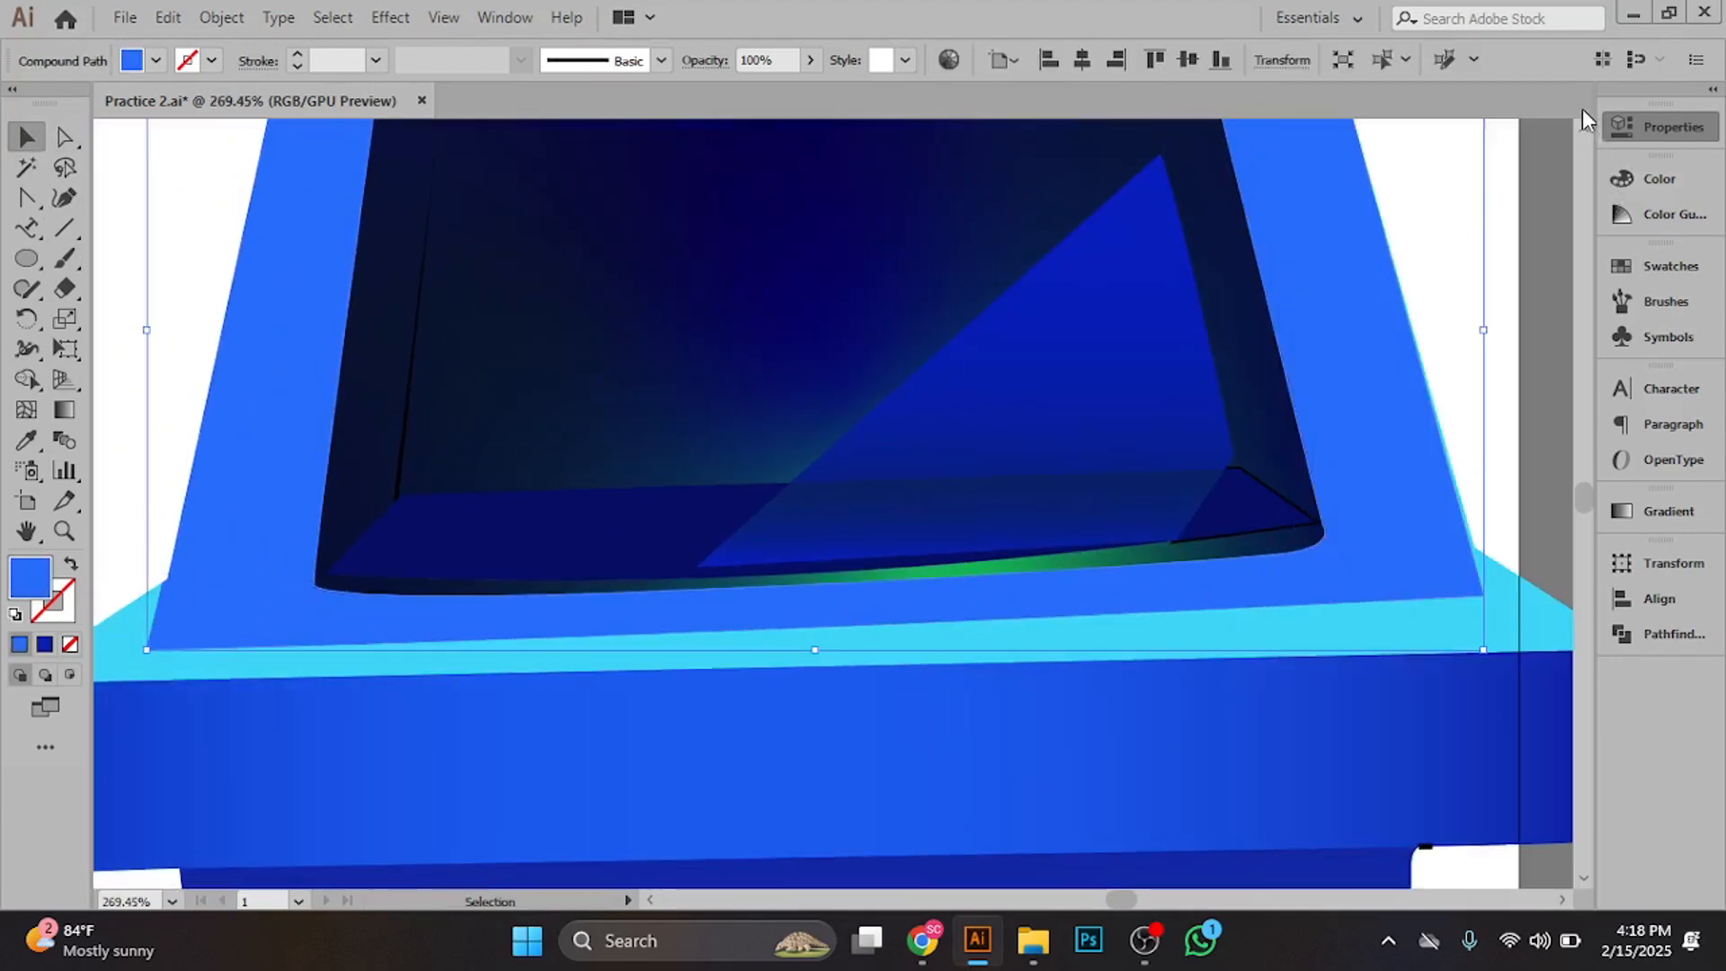
scroll(1101, 477, up, 2)
scroll(719, 575, down, 1)
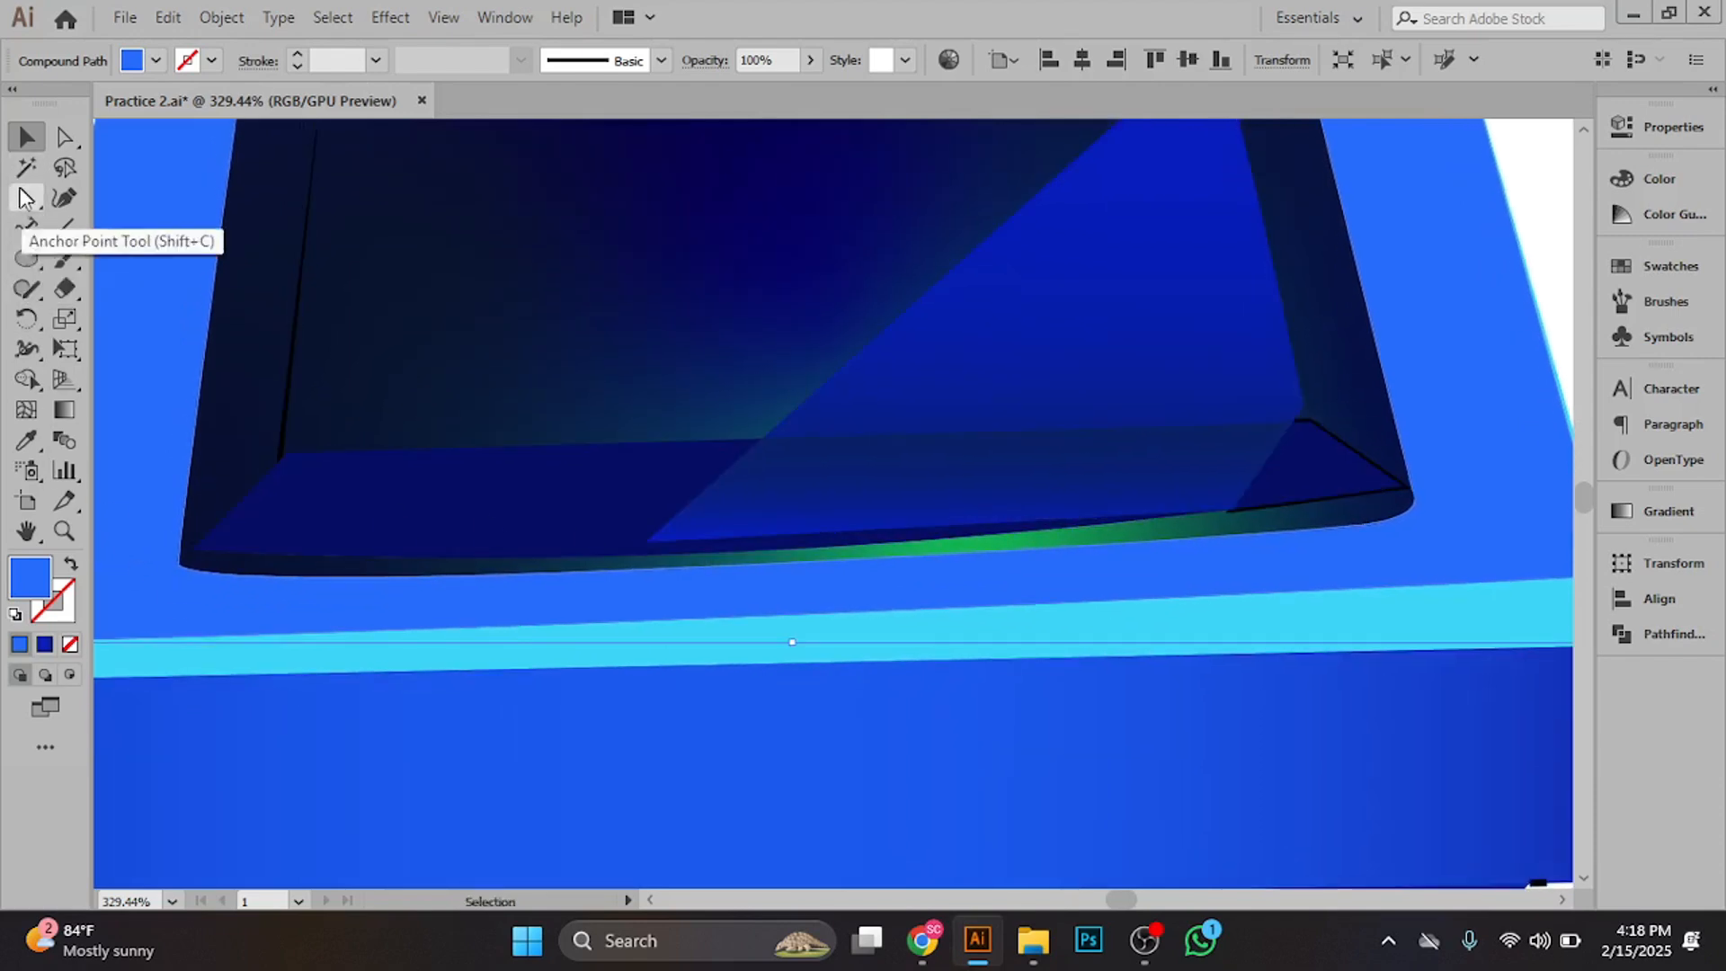
drag(26, 196, 110, 189)
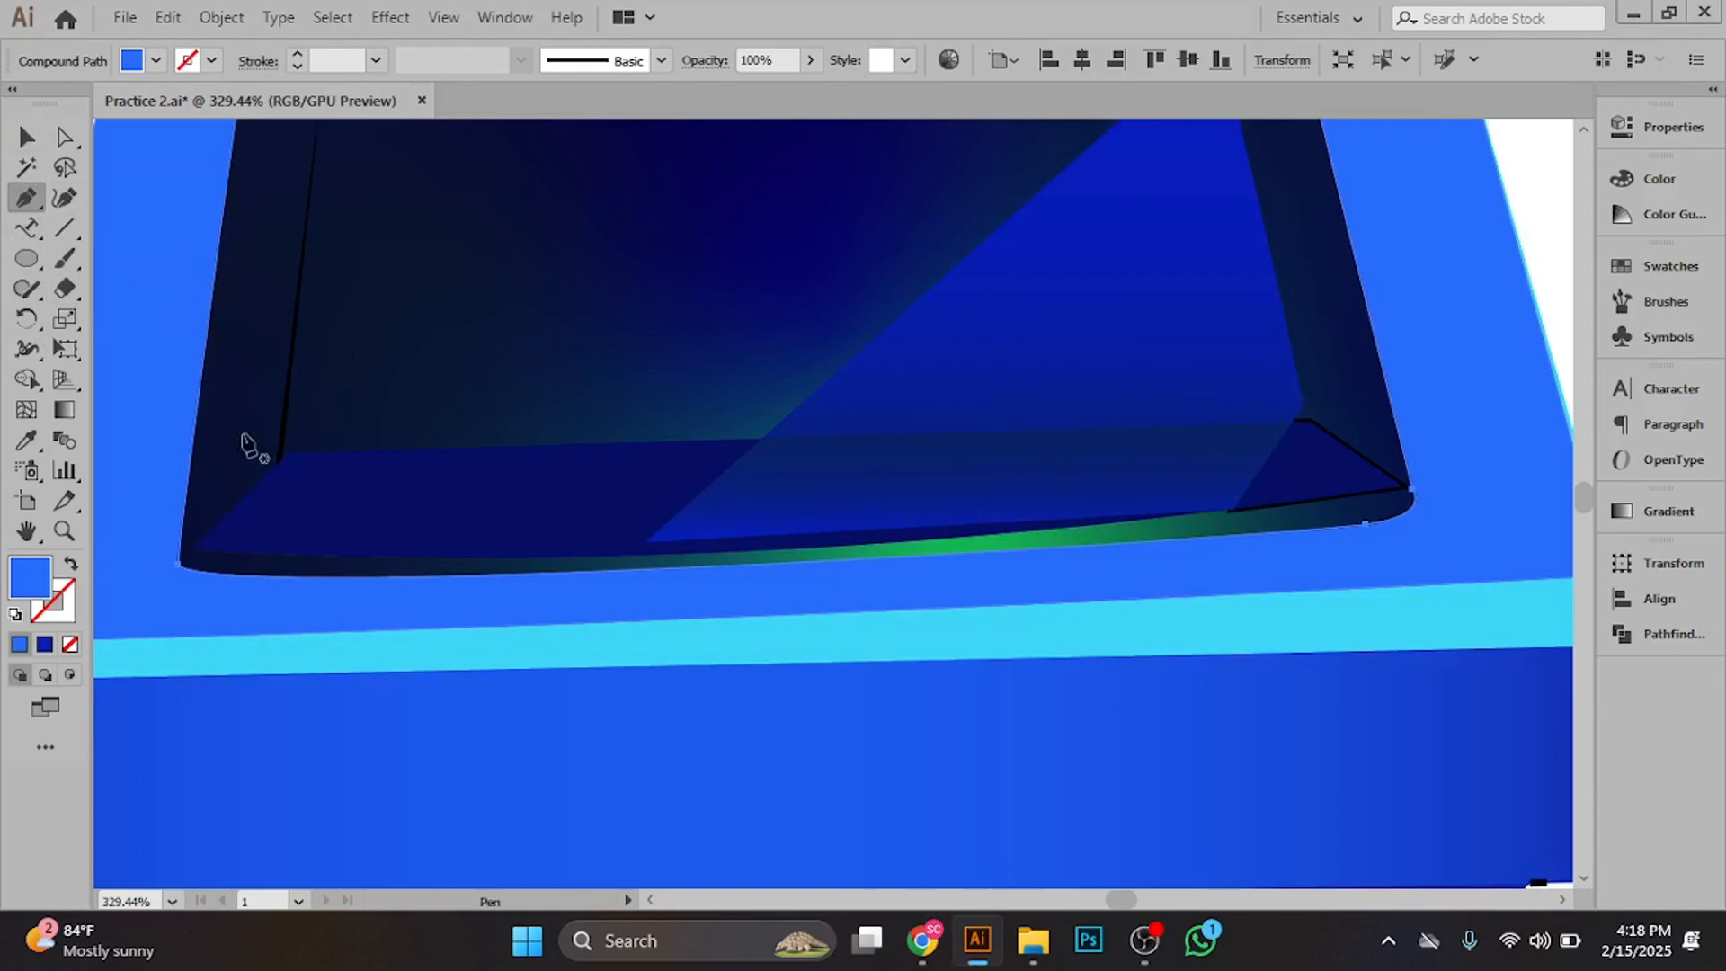
click(180, 565)
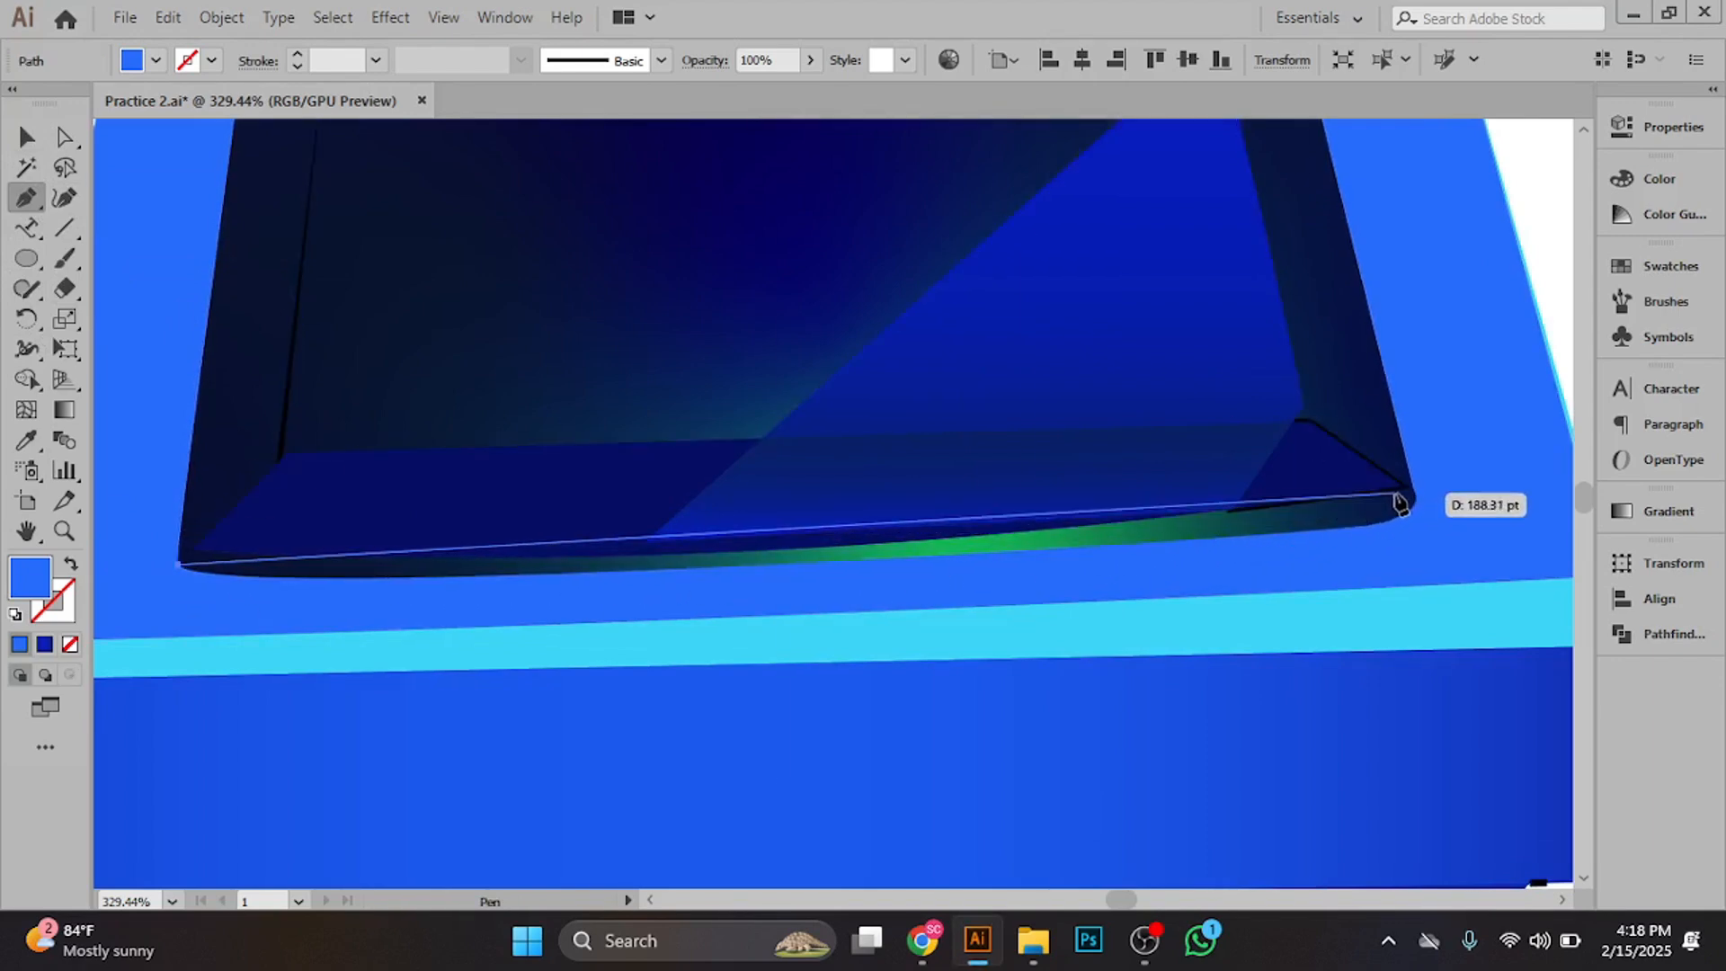
drag(1411, 491, 1314, 432)
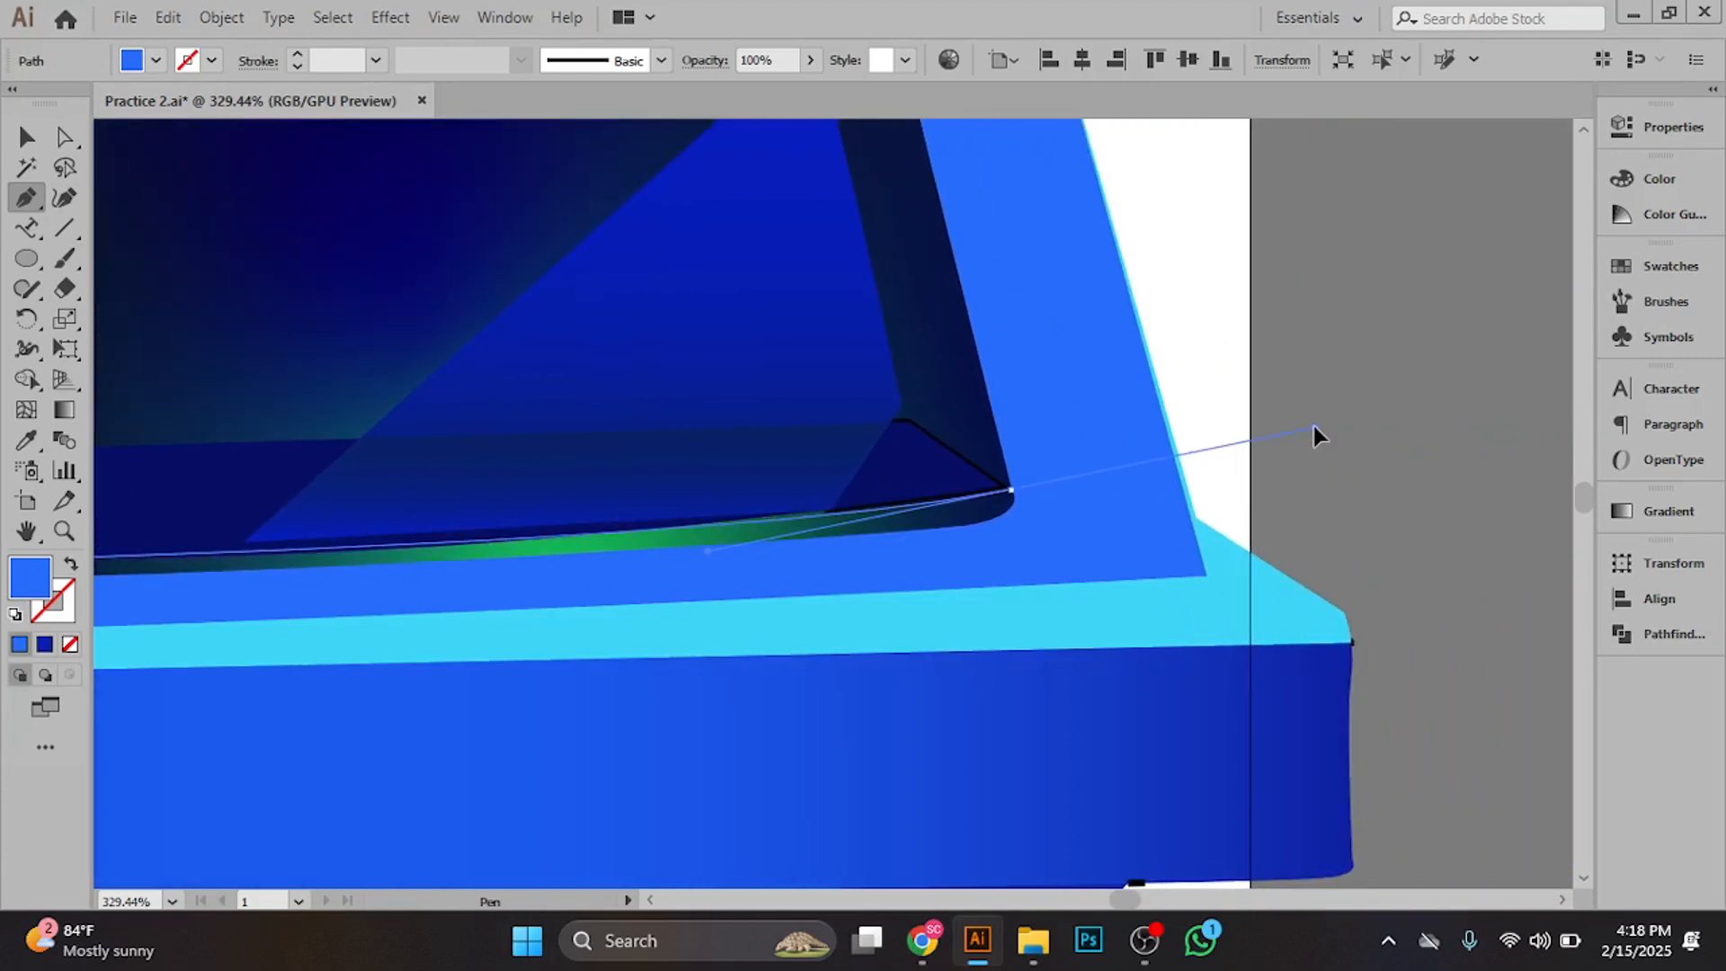
drag(1011, 493, 208, 488)
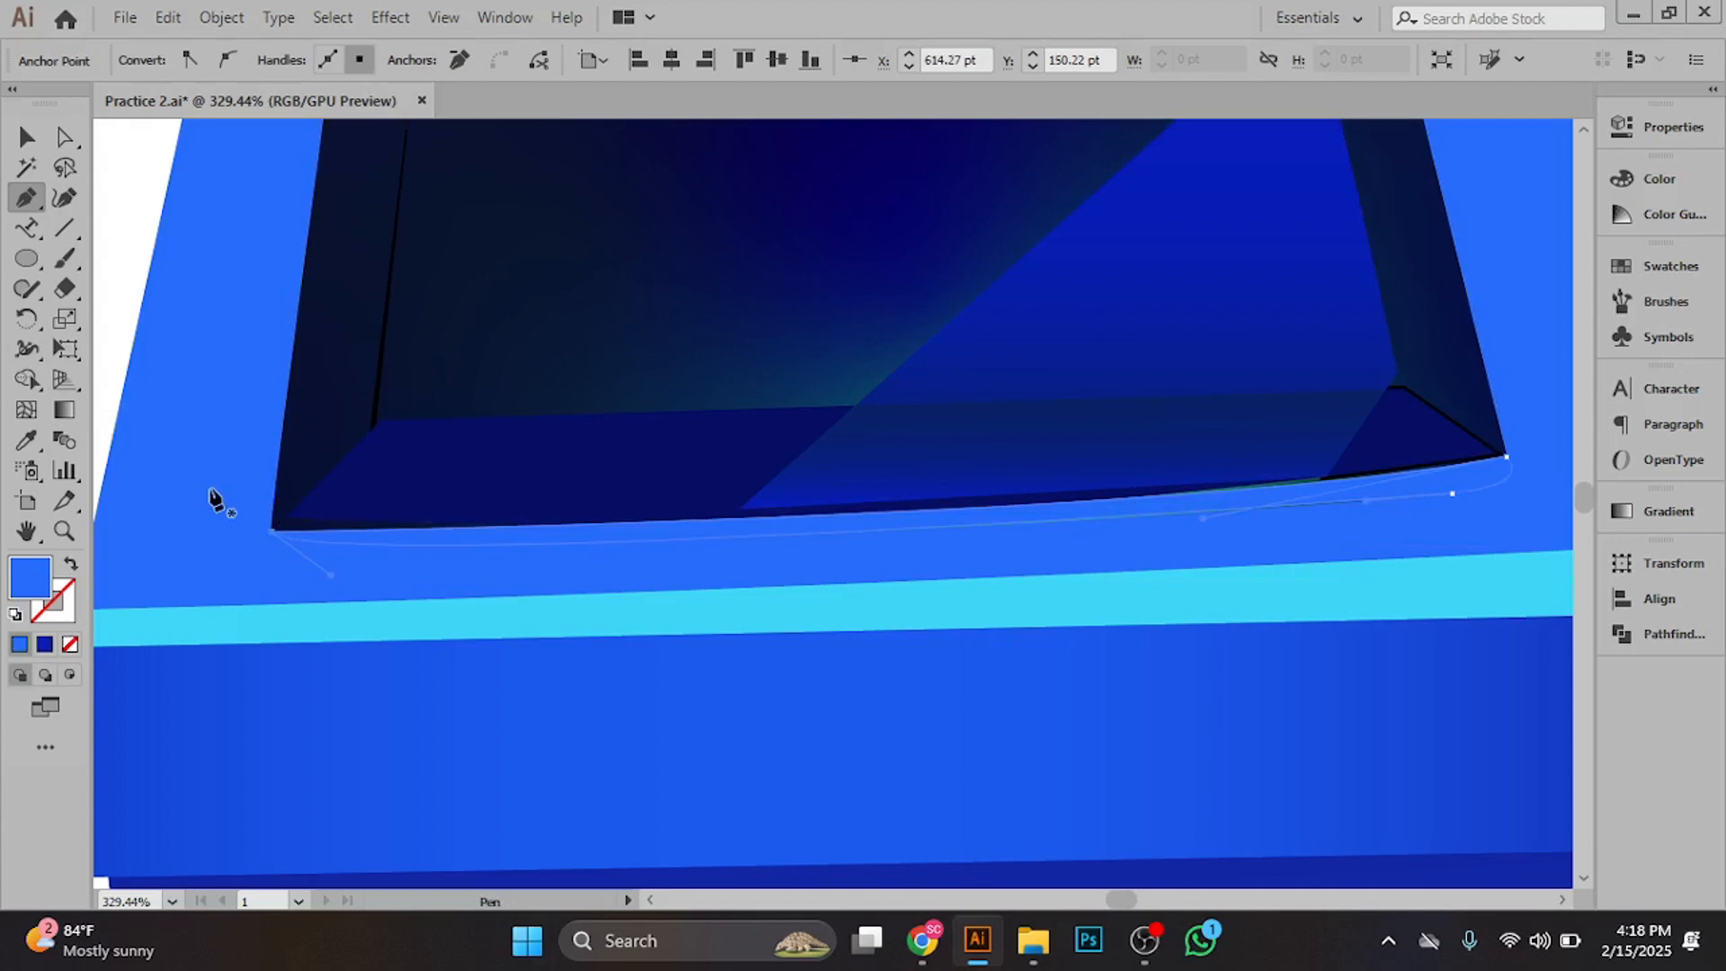
- Fill the curved strip with white sampled from the artboard background using the Eyedropper, and deselect it
click(26, 136)
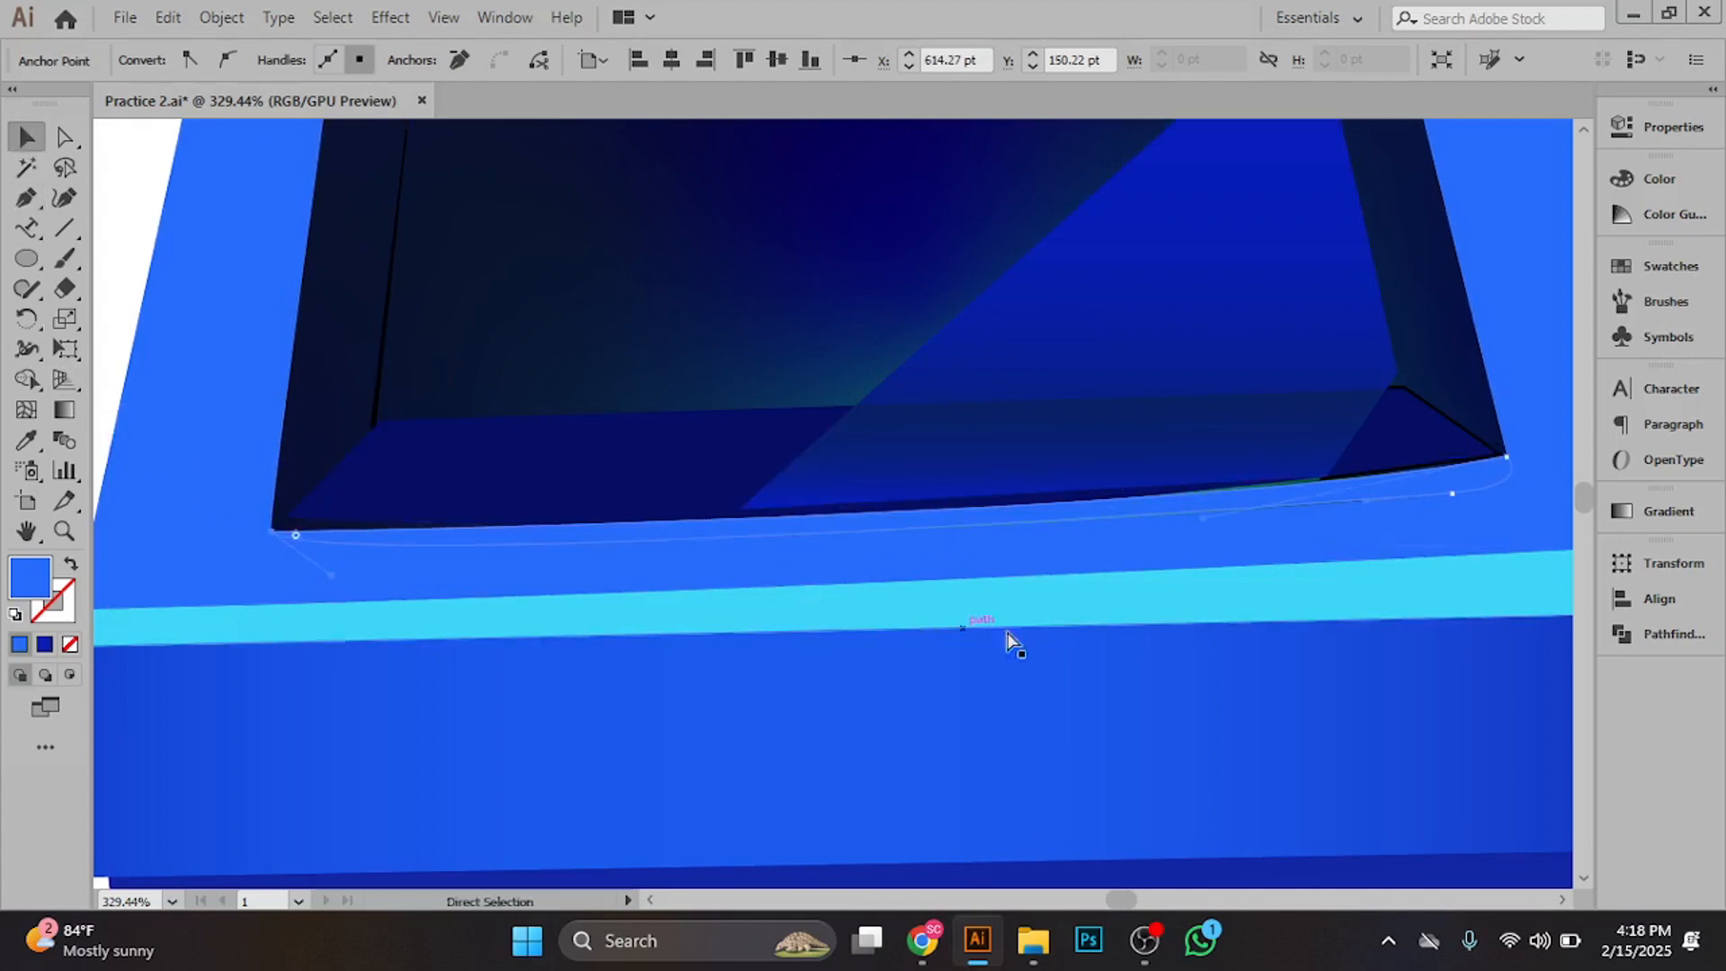
scroll(1009, 639, down, 3)
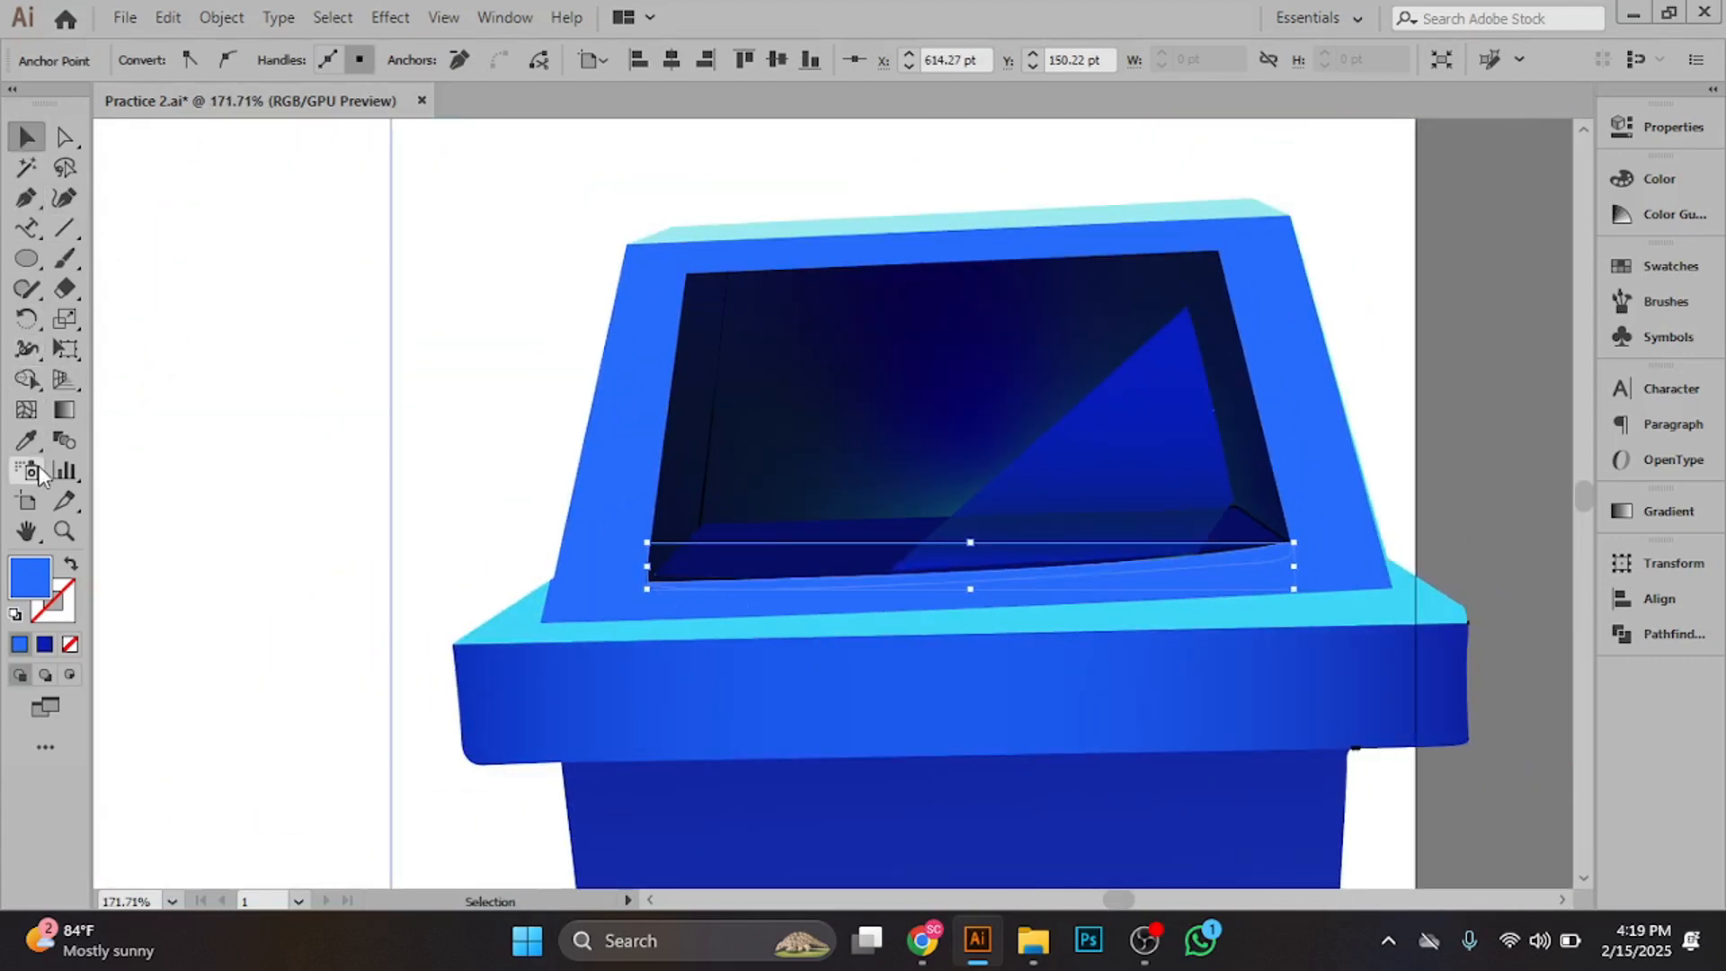
click(28, 442)
click(450, 345)
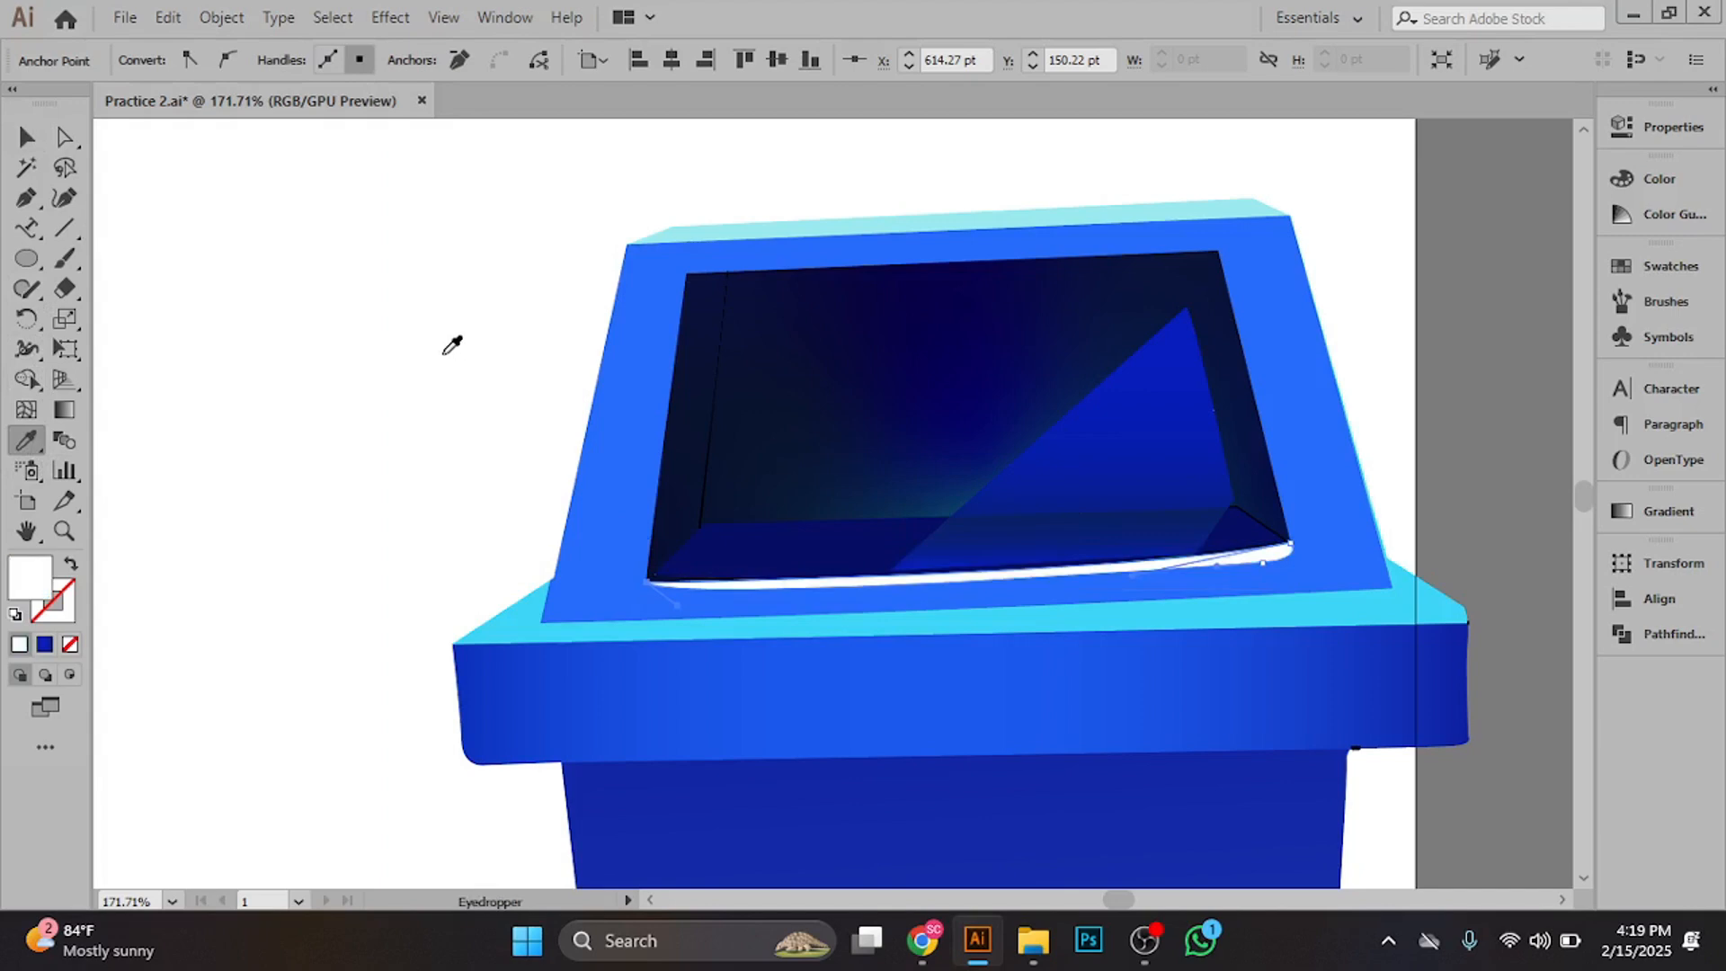
click(26, 137)
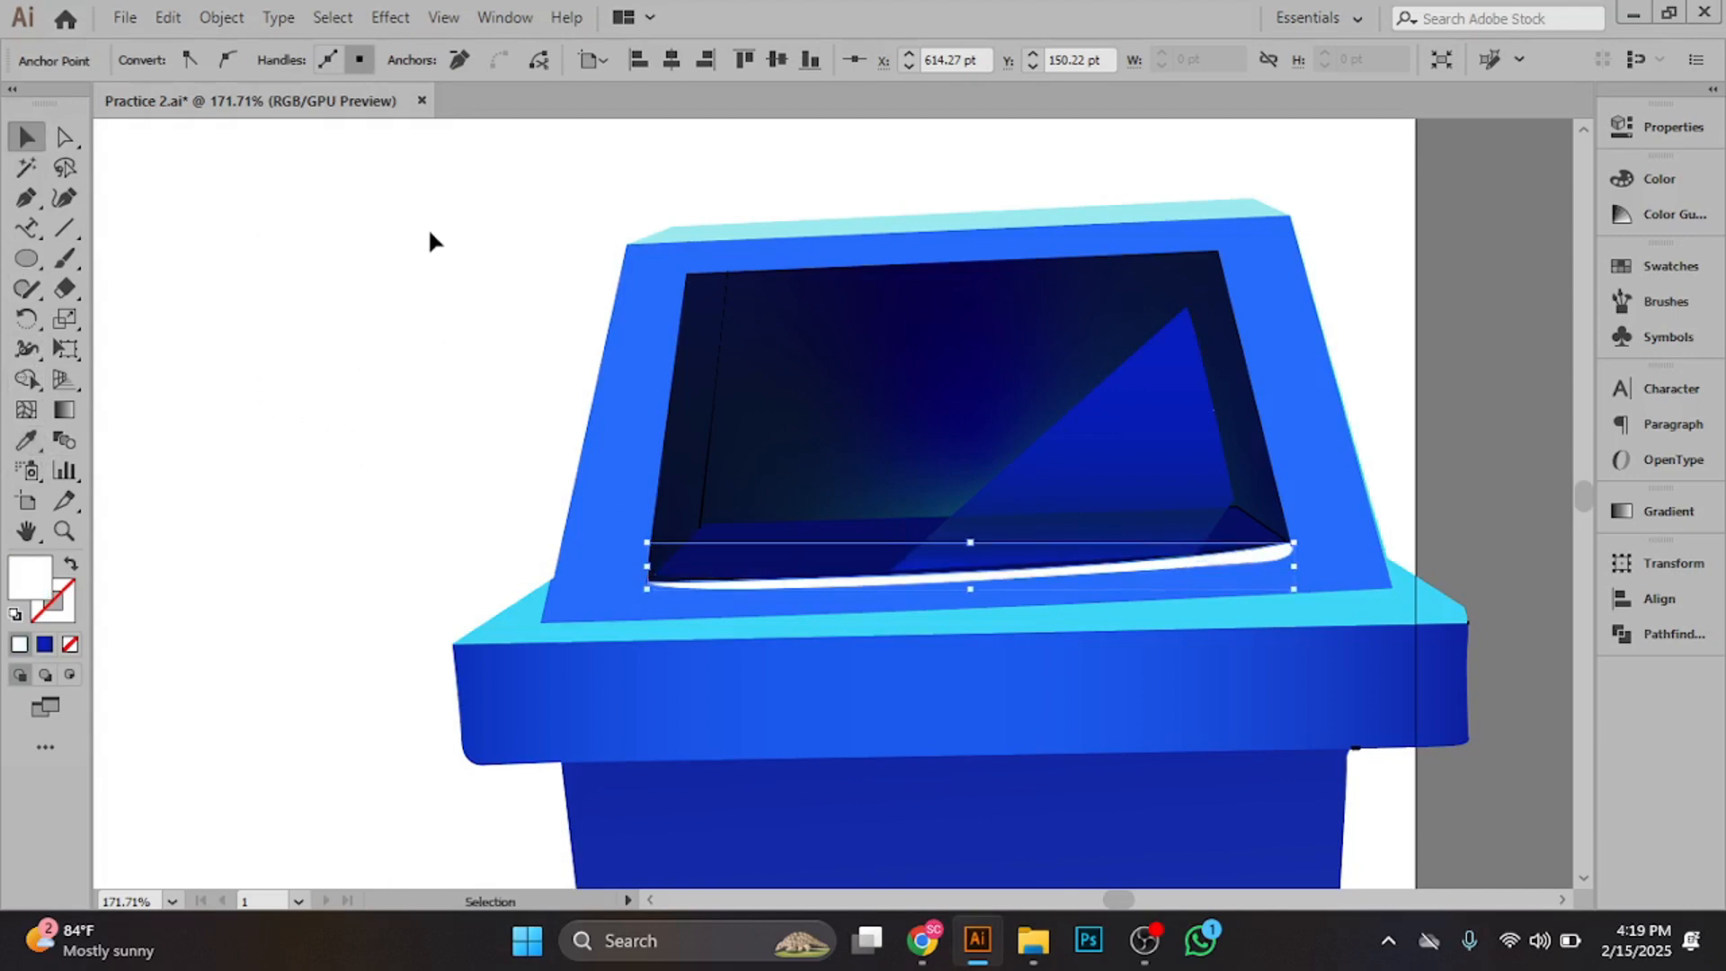
click(585, 308)
ctrl+alt+click(516, 335)
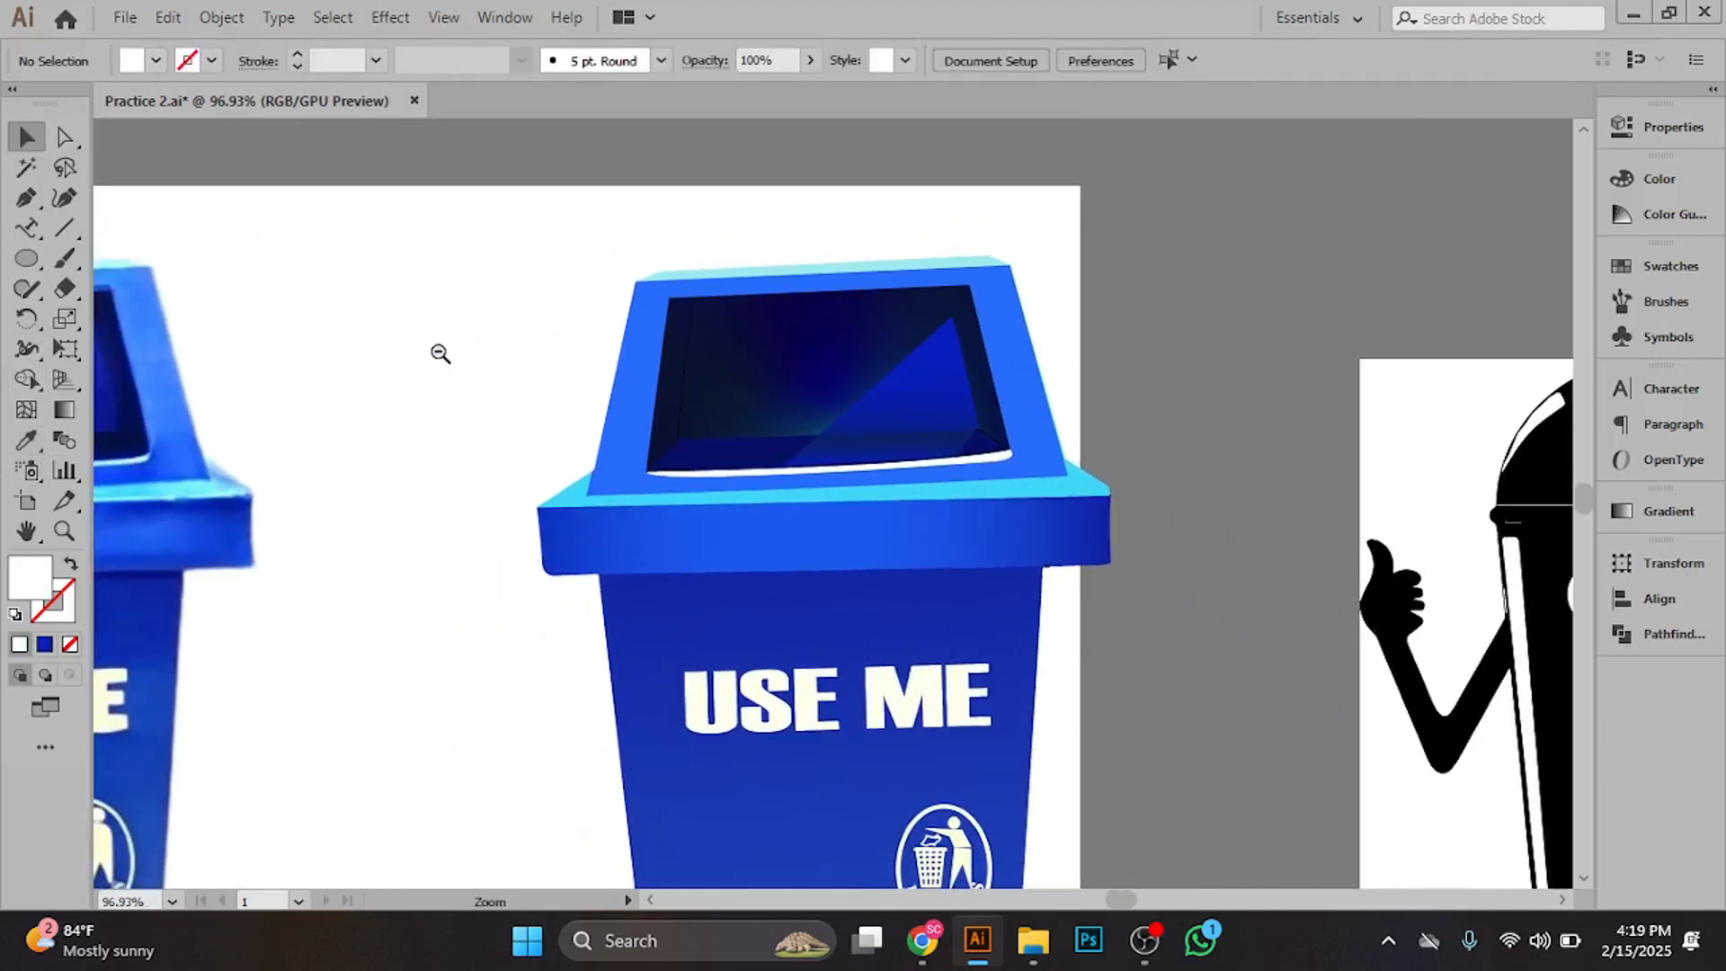
- Select the curved strip under the lid opening and apply a linear gradient to its fill
ctrl+alt+click(755, 536)
drag(633, 538, 863, 628)
click(719, 570)
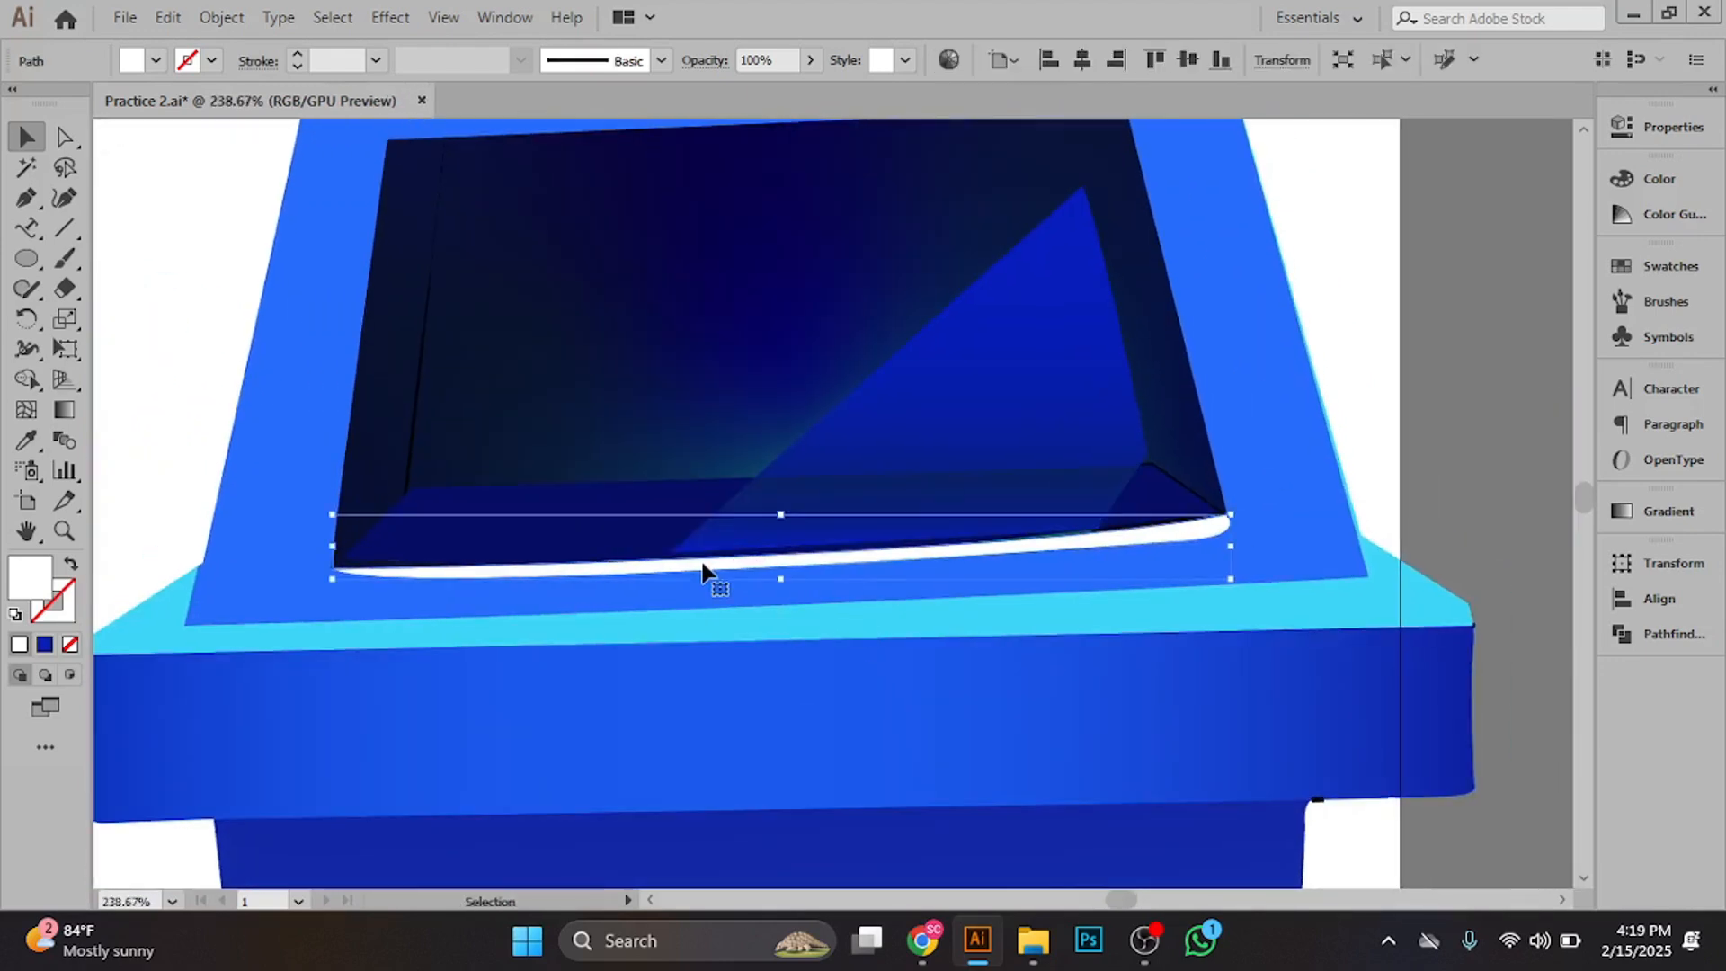
ctrl+click(545, 557)
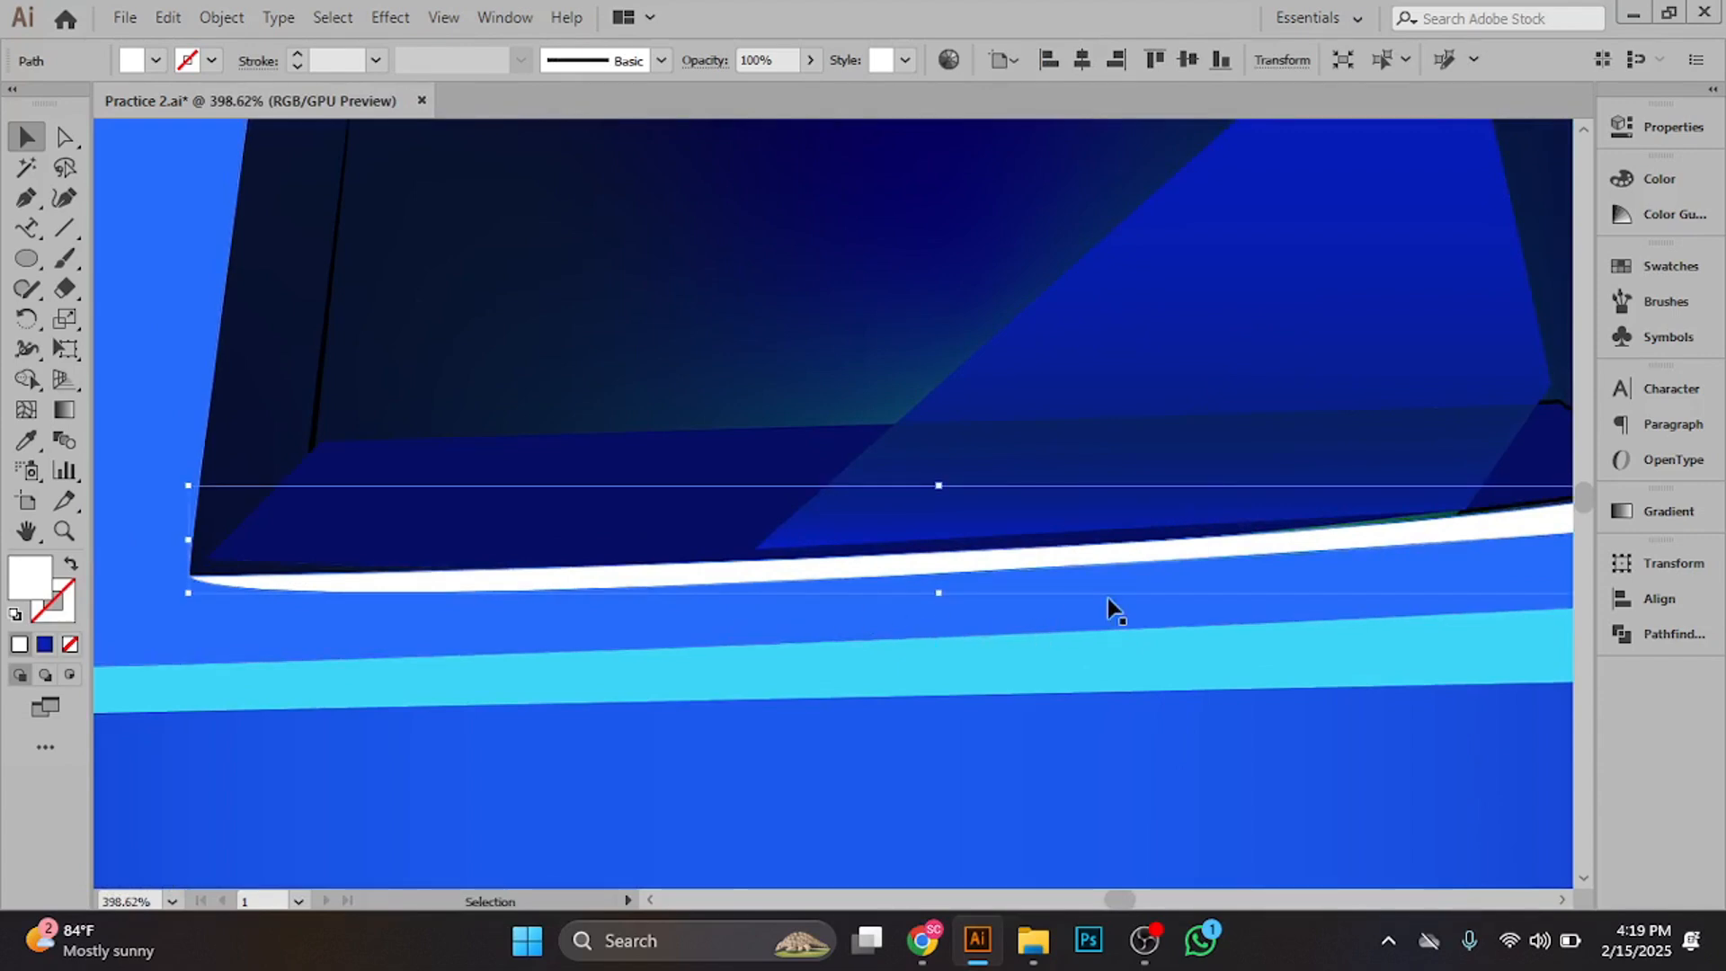
drag(1108, 598, 944, 721)
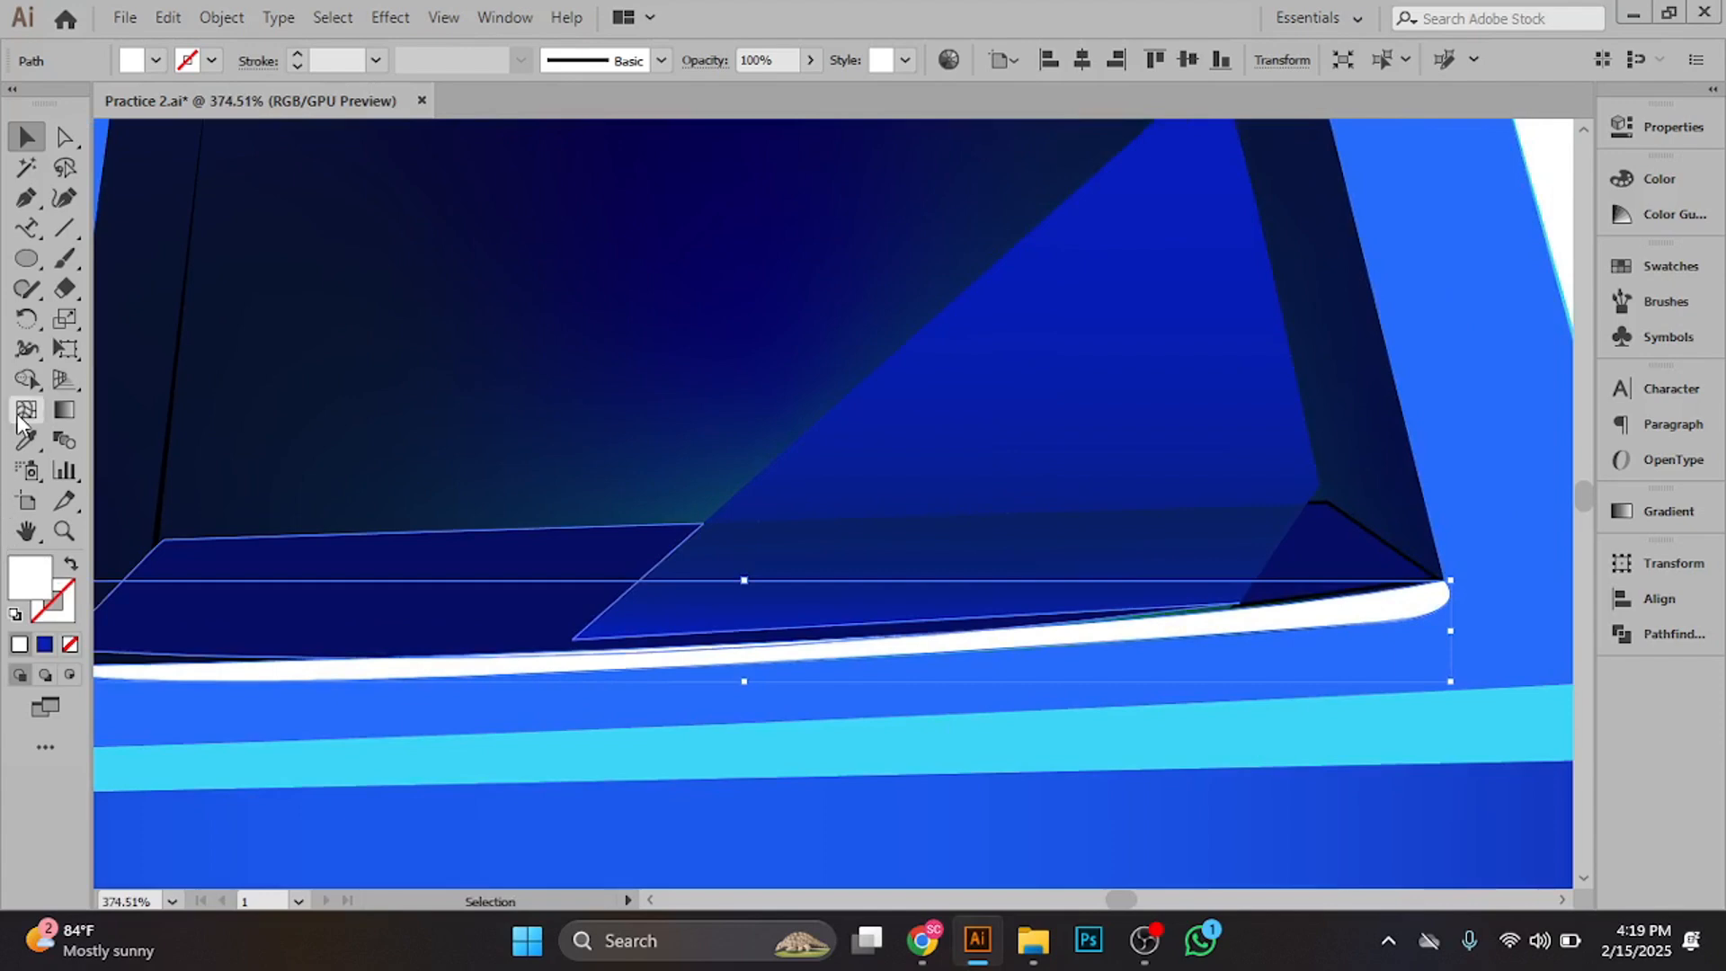
click(60, 409)
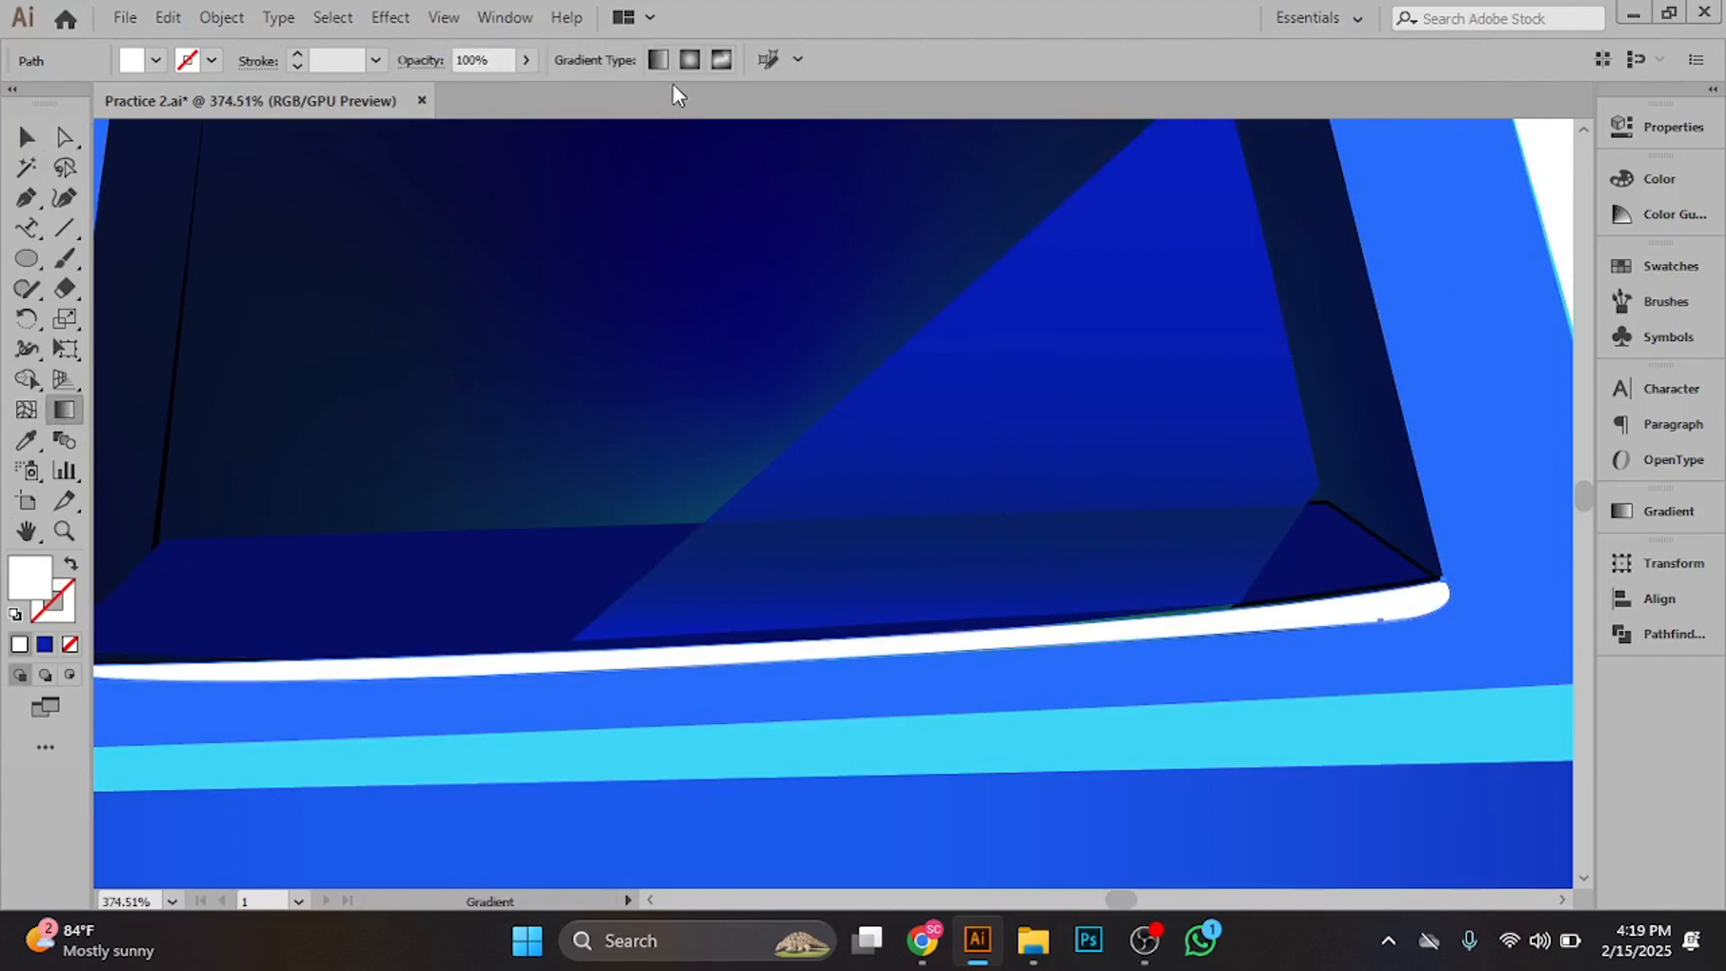
click(660, 61)
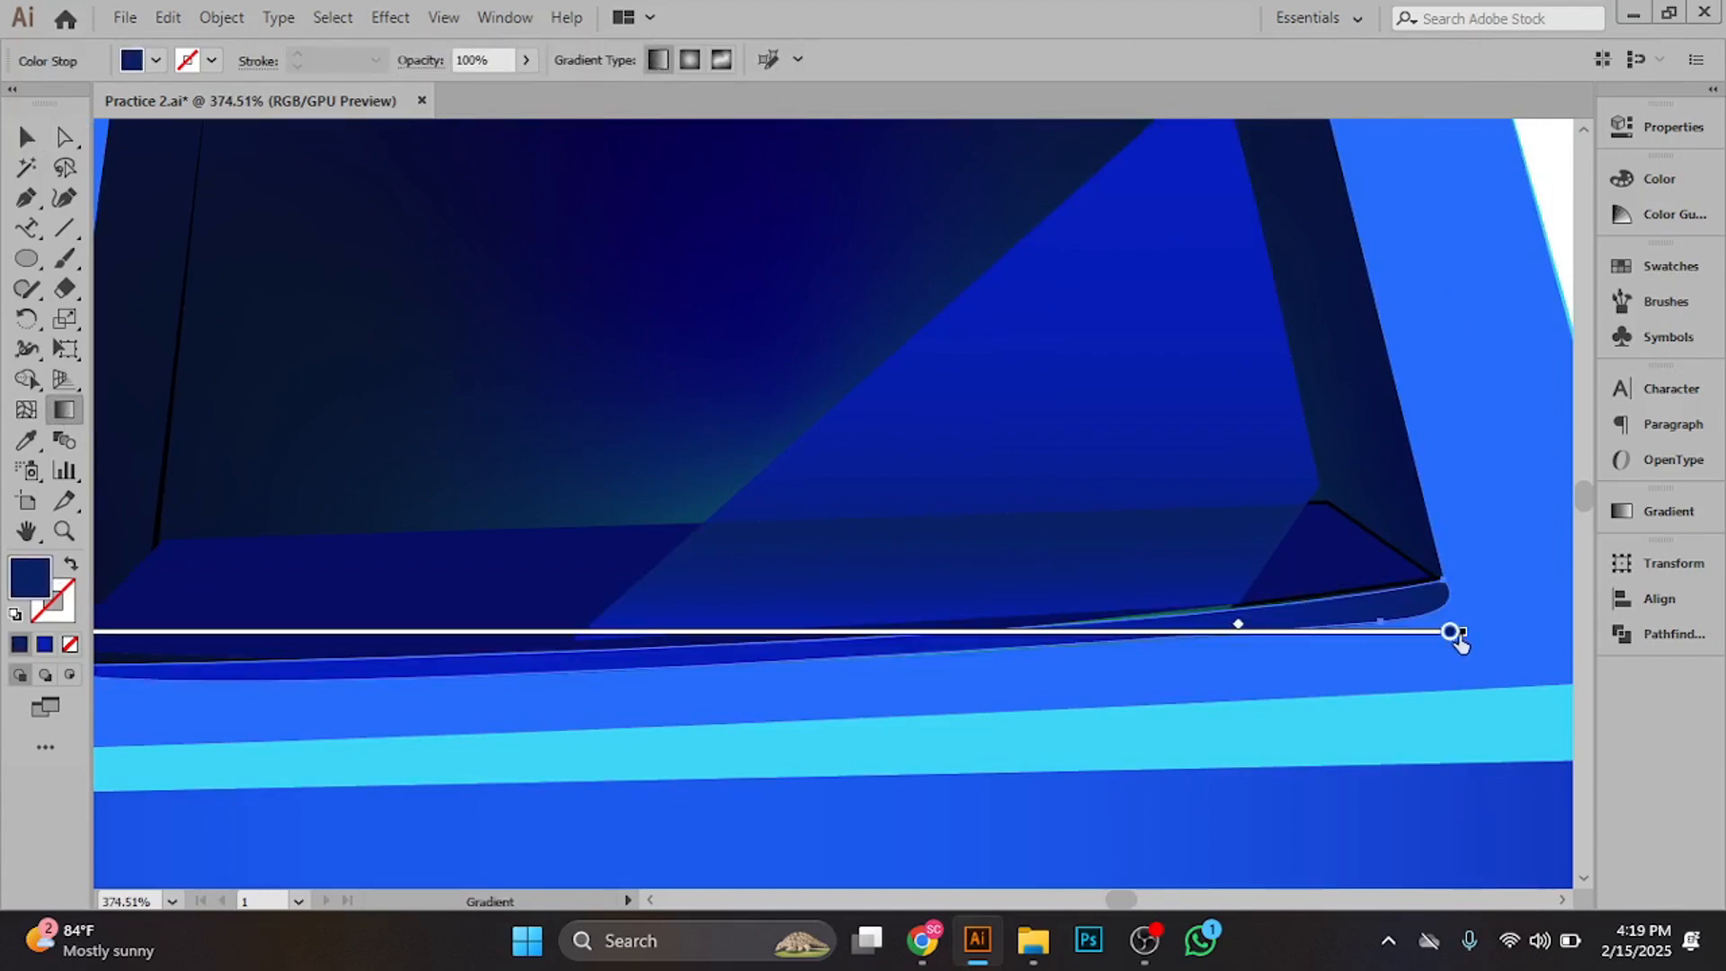
- Turn the strip's gradient vertical and shorten it to a small span across the strip's thickness
mouse_move(1450, 631)
mouse_down()
mouse_move(905, 828)
mouse_move(99, 683)
mouse_move(162, 624)
mouse_move(201, 631)
mouse_up()
mouse_move(401, 664)
mouse_down()
mouse_move(386, 725)
mouse_move(193, 788)
mouse_up()
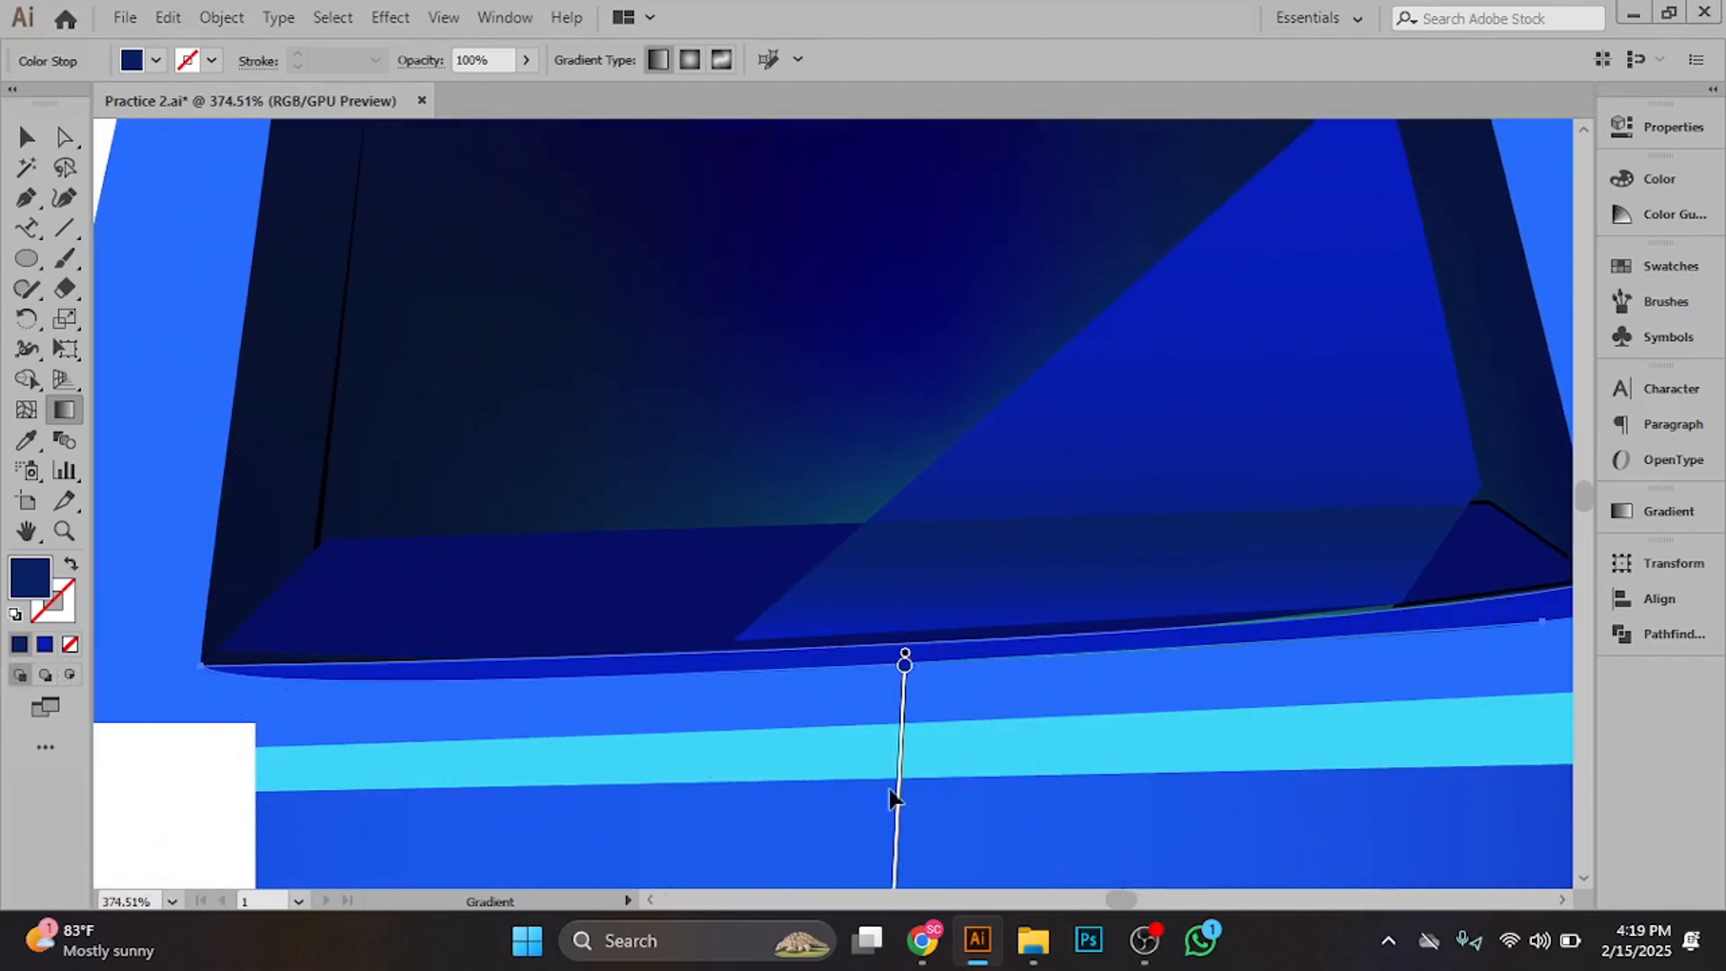
drag(904, 662, 929, 140)
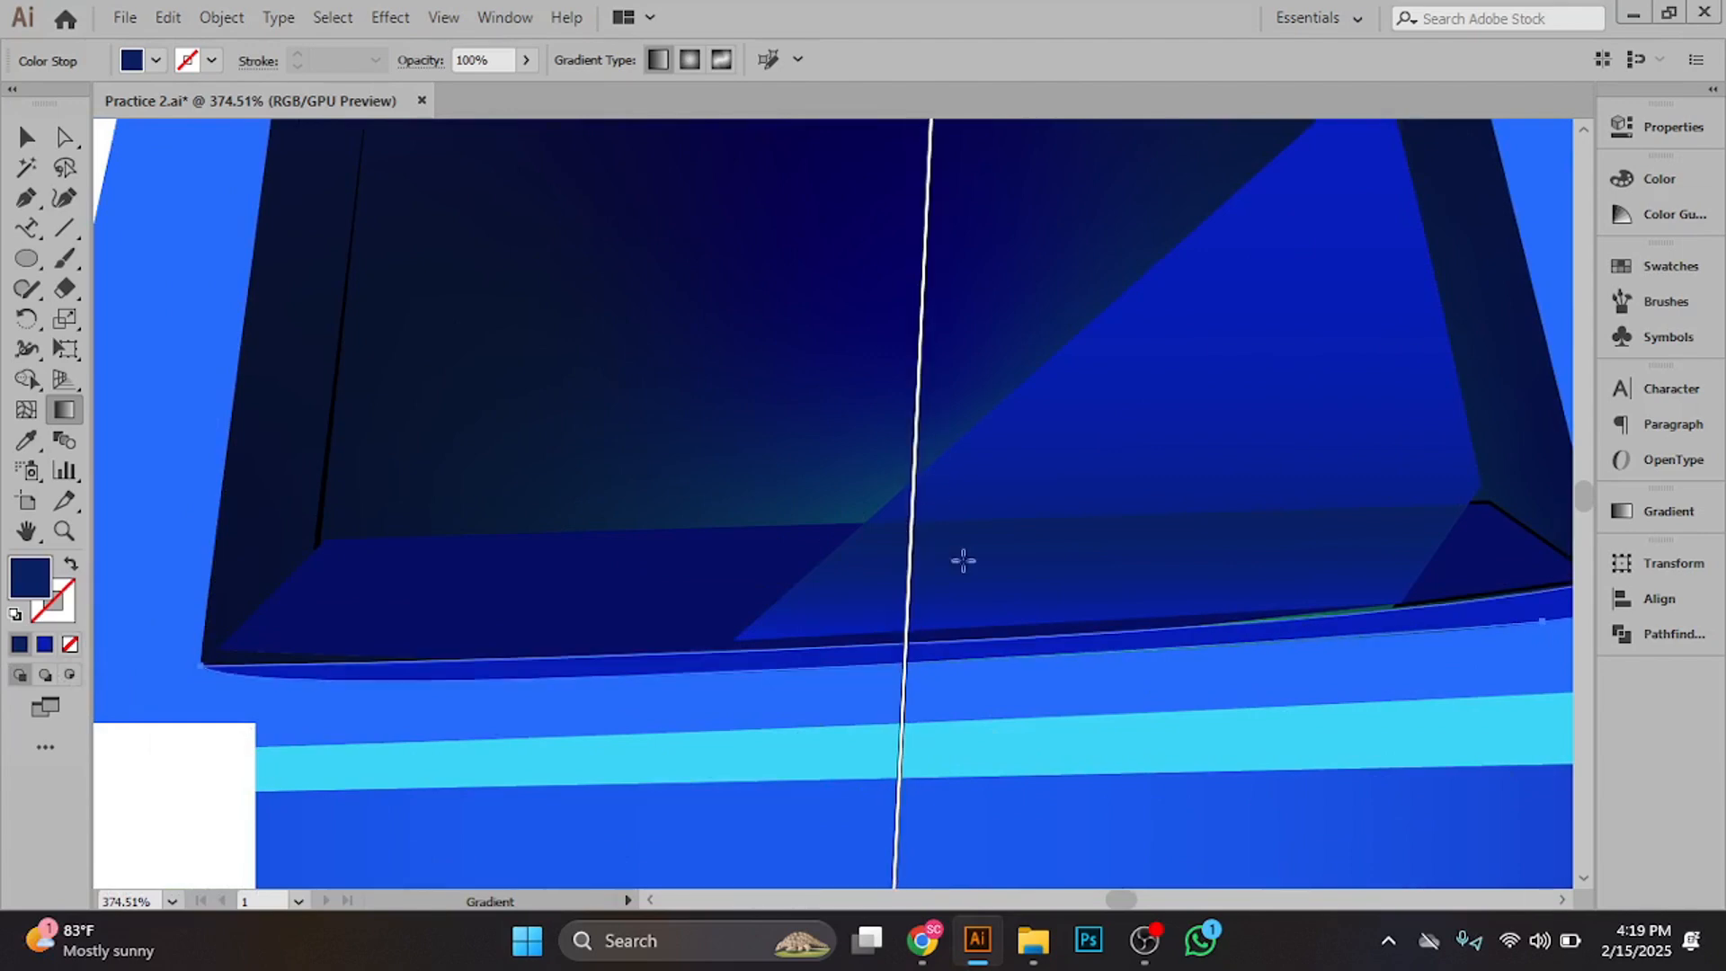
scroll(960, 563, down, 3)
scroll(807, 674, down, 3)
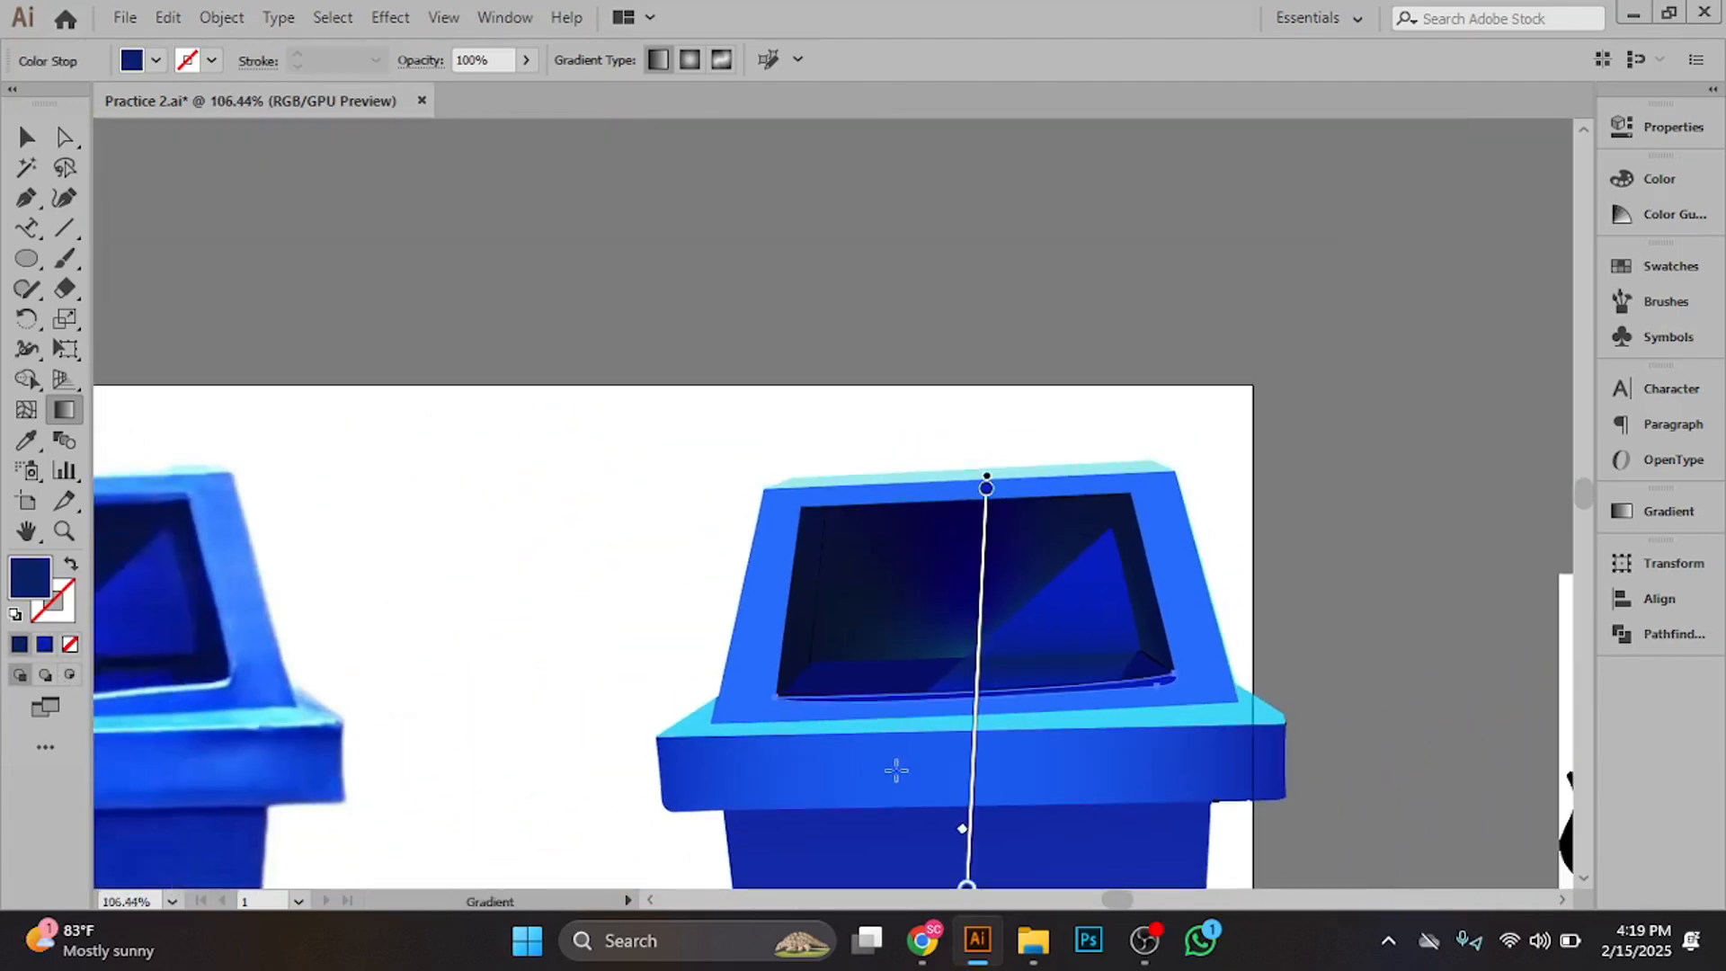
scroll(894, 770, down, 3)
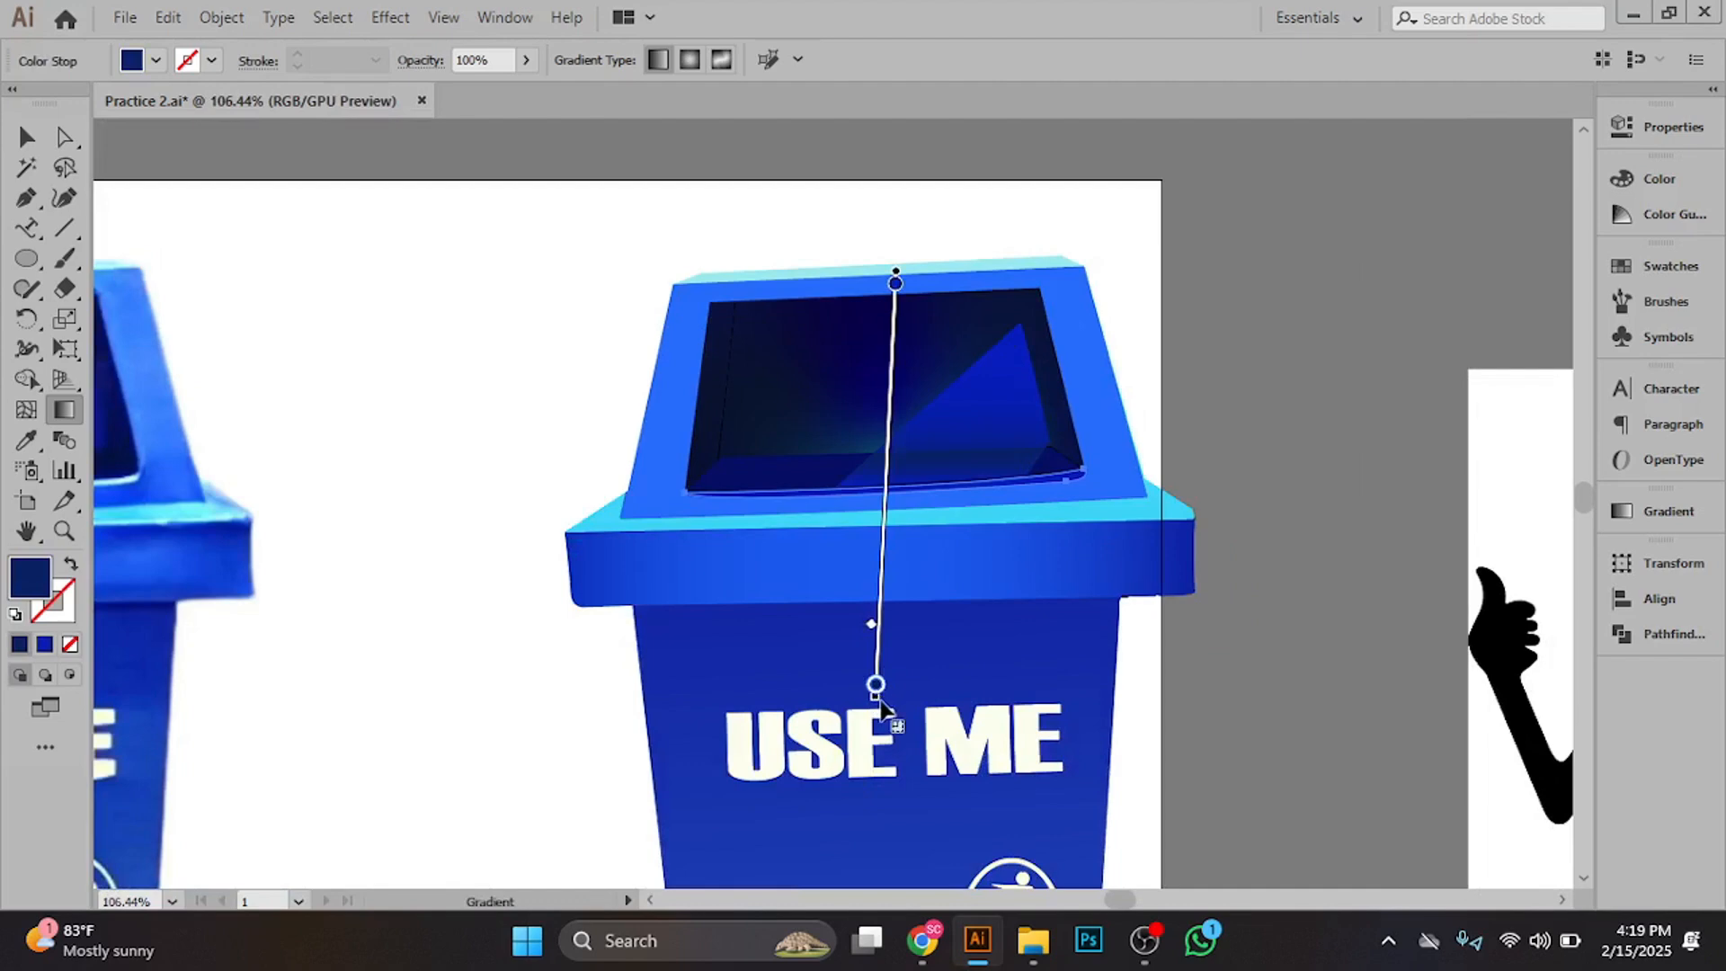
mouse_move(885, 711)
mouse_down()
mouse_move(909, 655)
mouse_move(900, 328)
mouse_move(925, 347)
mouse_move(908, 720)
mouse_up()
ctrl+click(900, 329)
ctrl+space+click(956, 424)
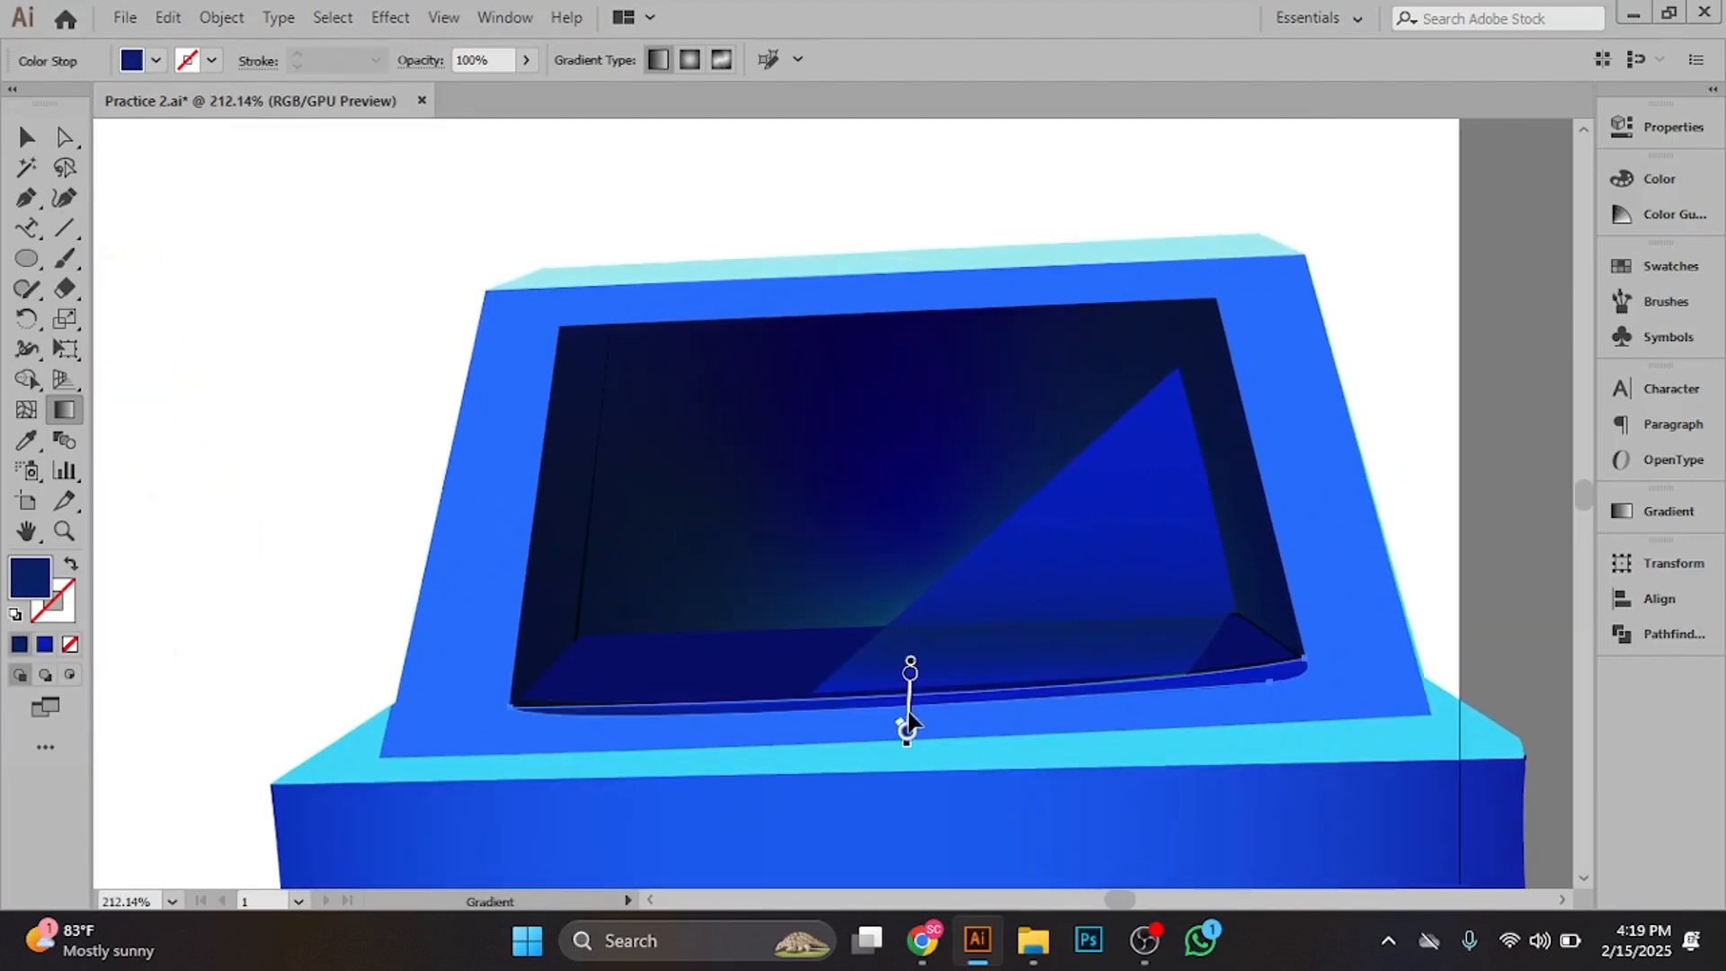
ctrl+space+click(906, 718)
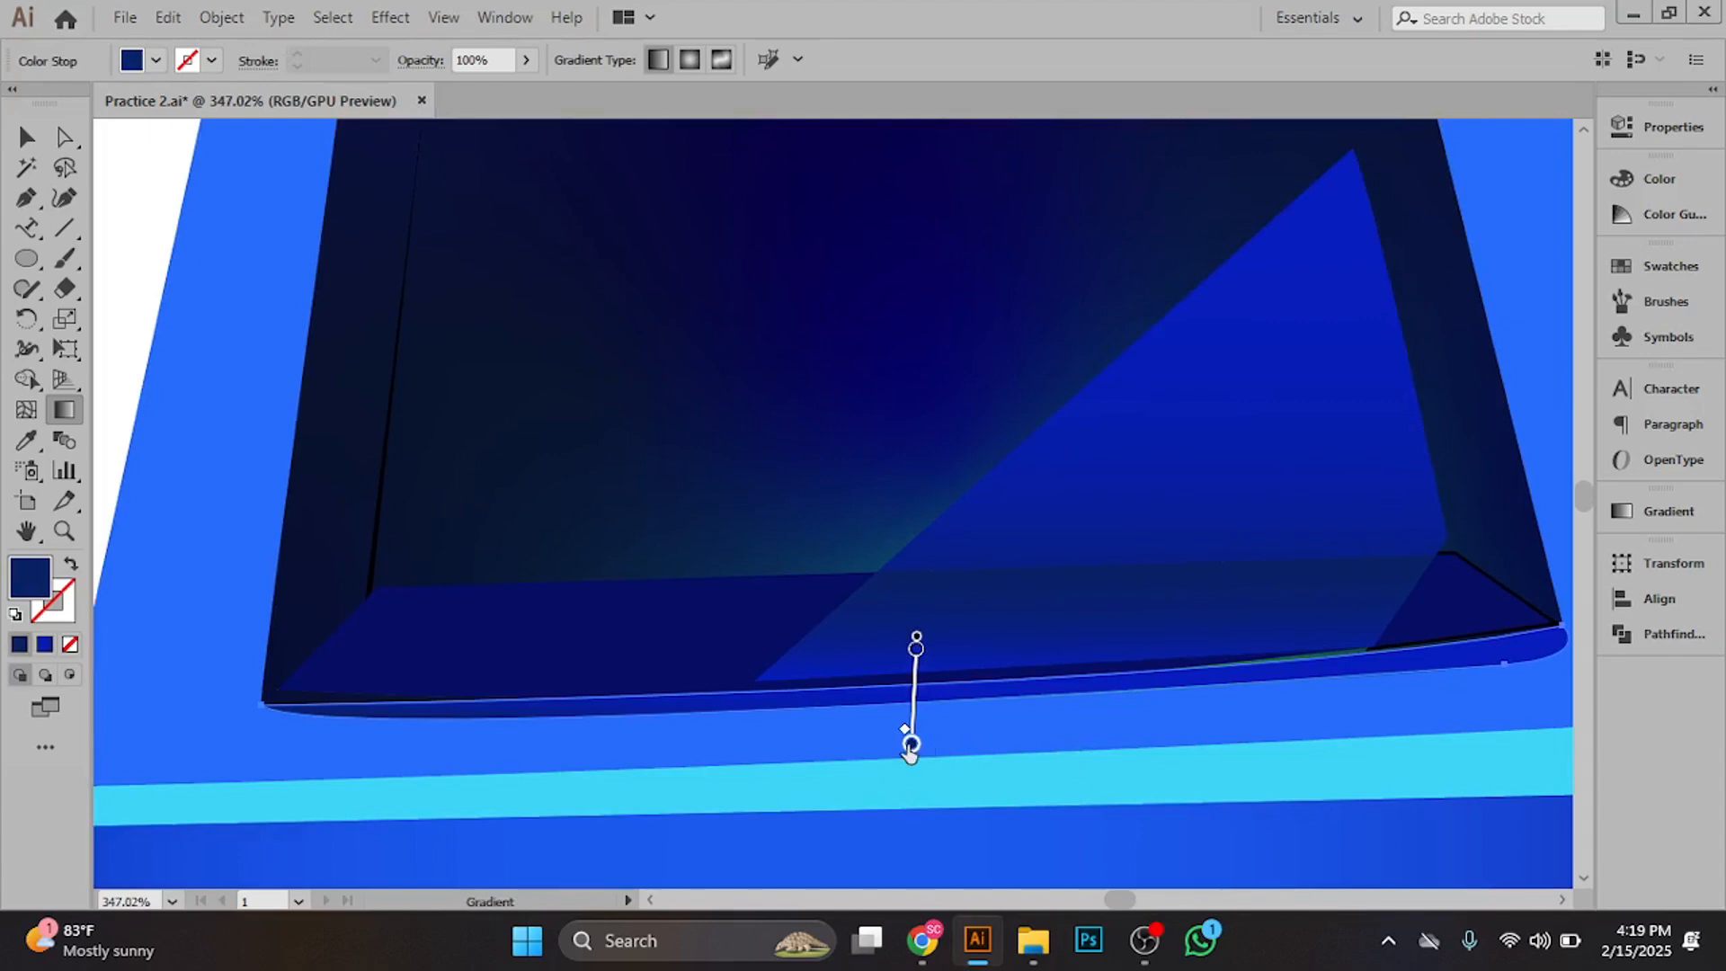
- Set the strip gradient's lower color stop to white and its upper stop to the blue sampled from the bin rim
double_click(911, 744)
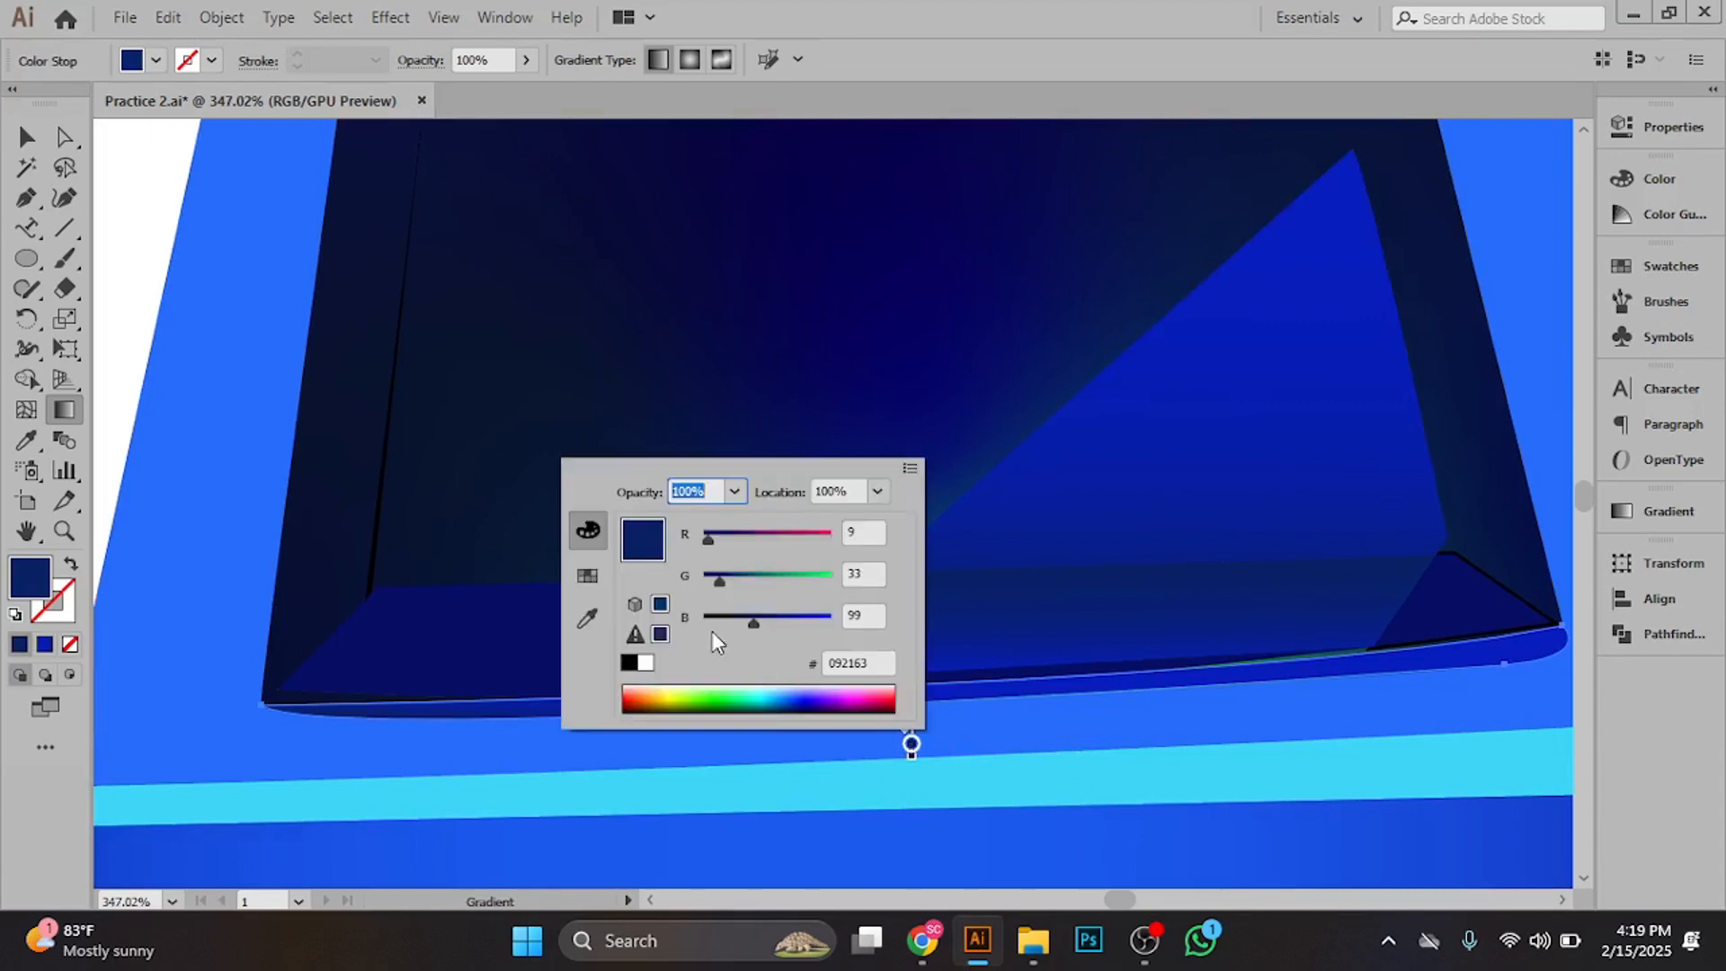
click(589, 576)
click(623, 521)
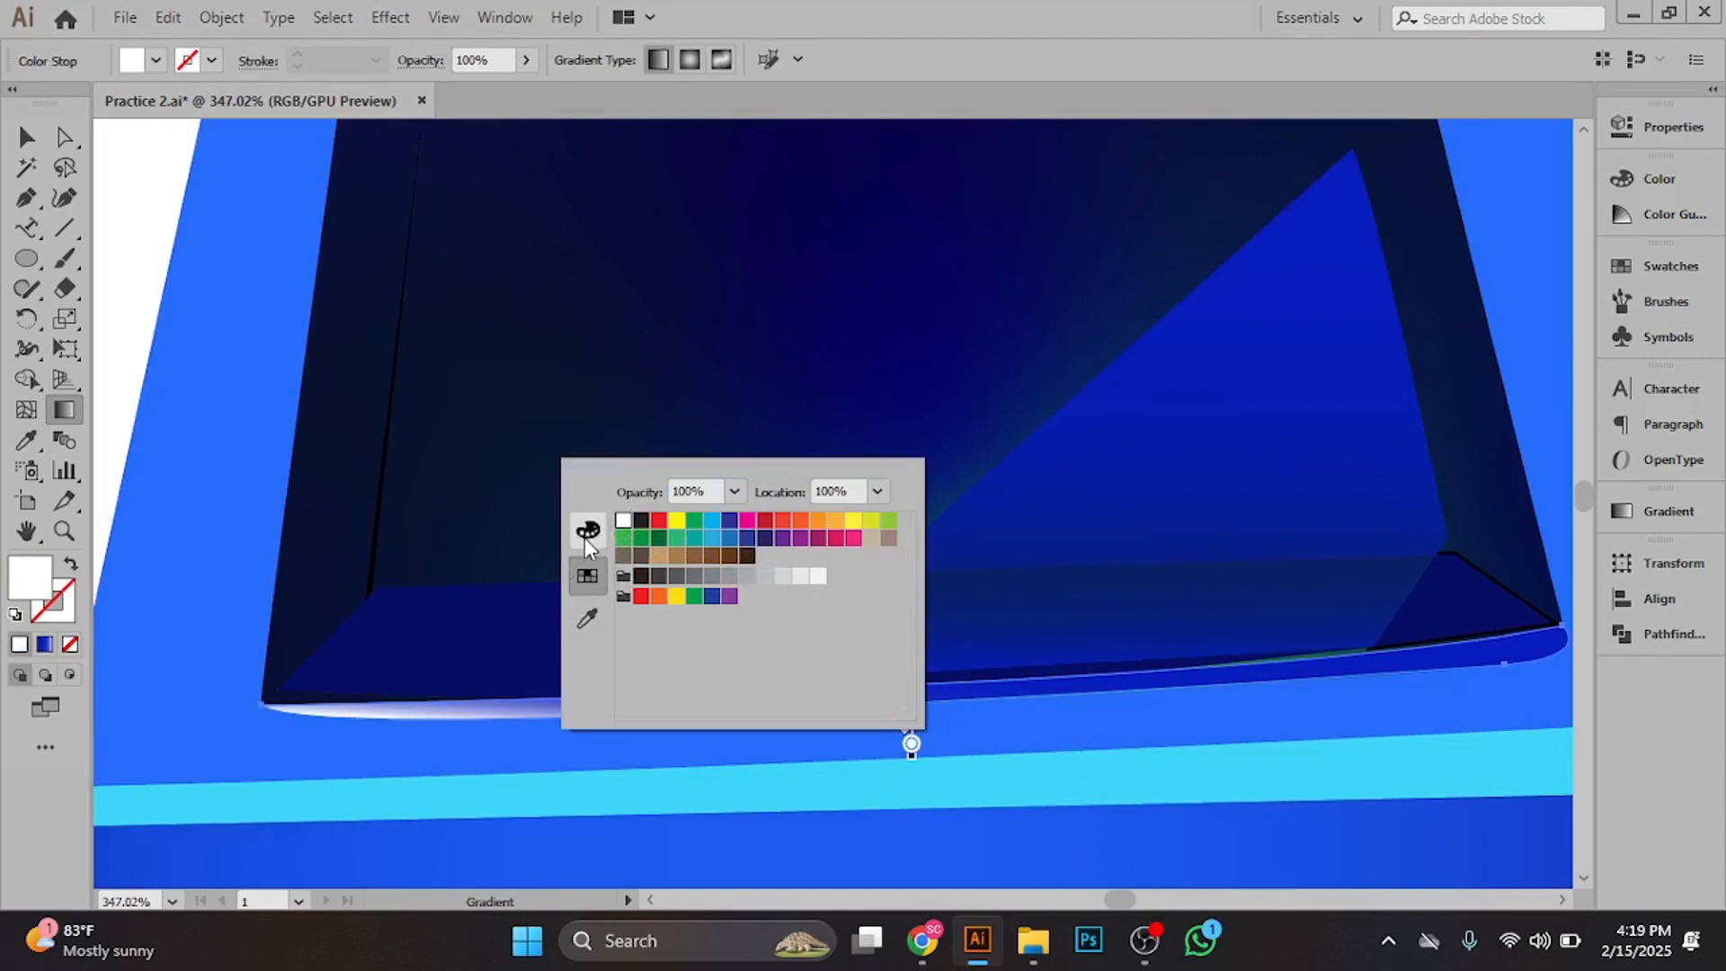
drag(914, 752, 918, 656)
double_click(916, 650)
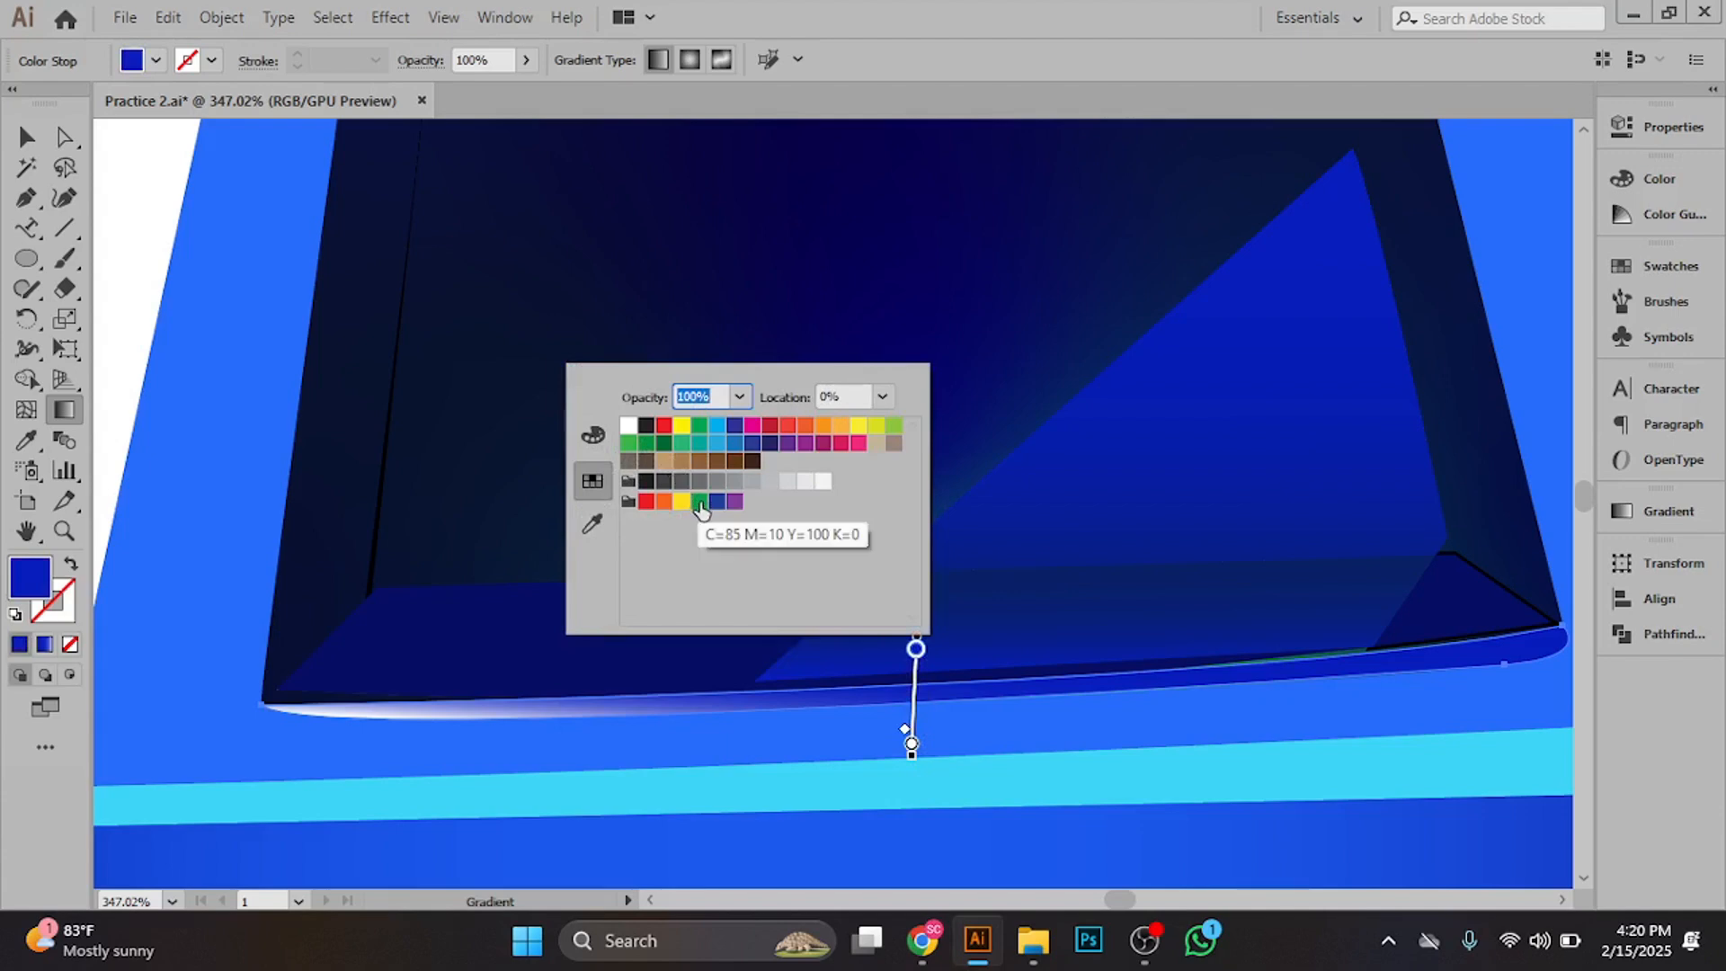
click(591, 527)
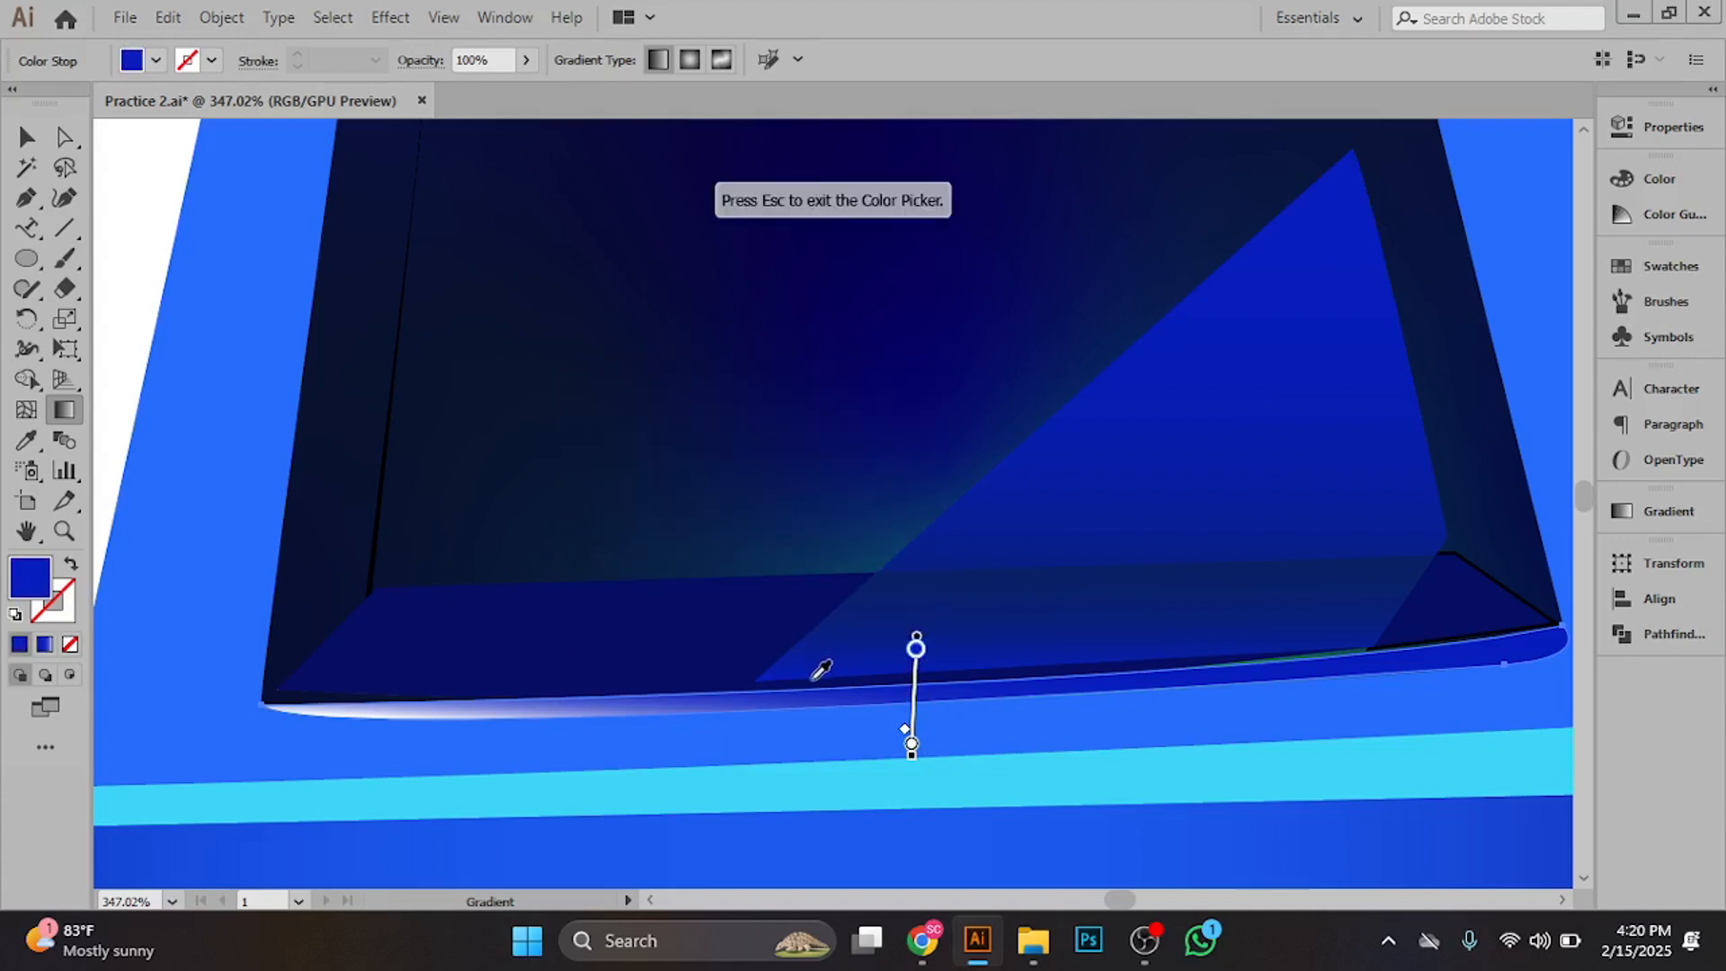
click(546, 836)
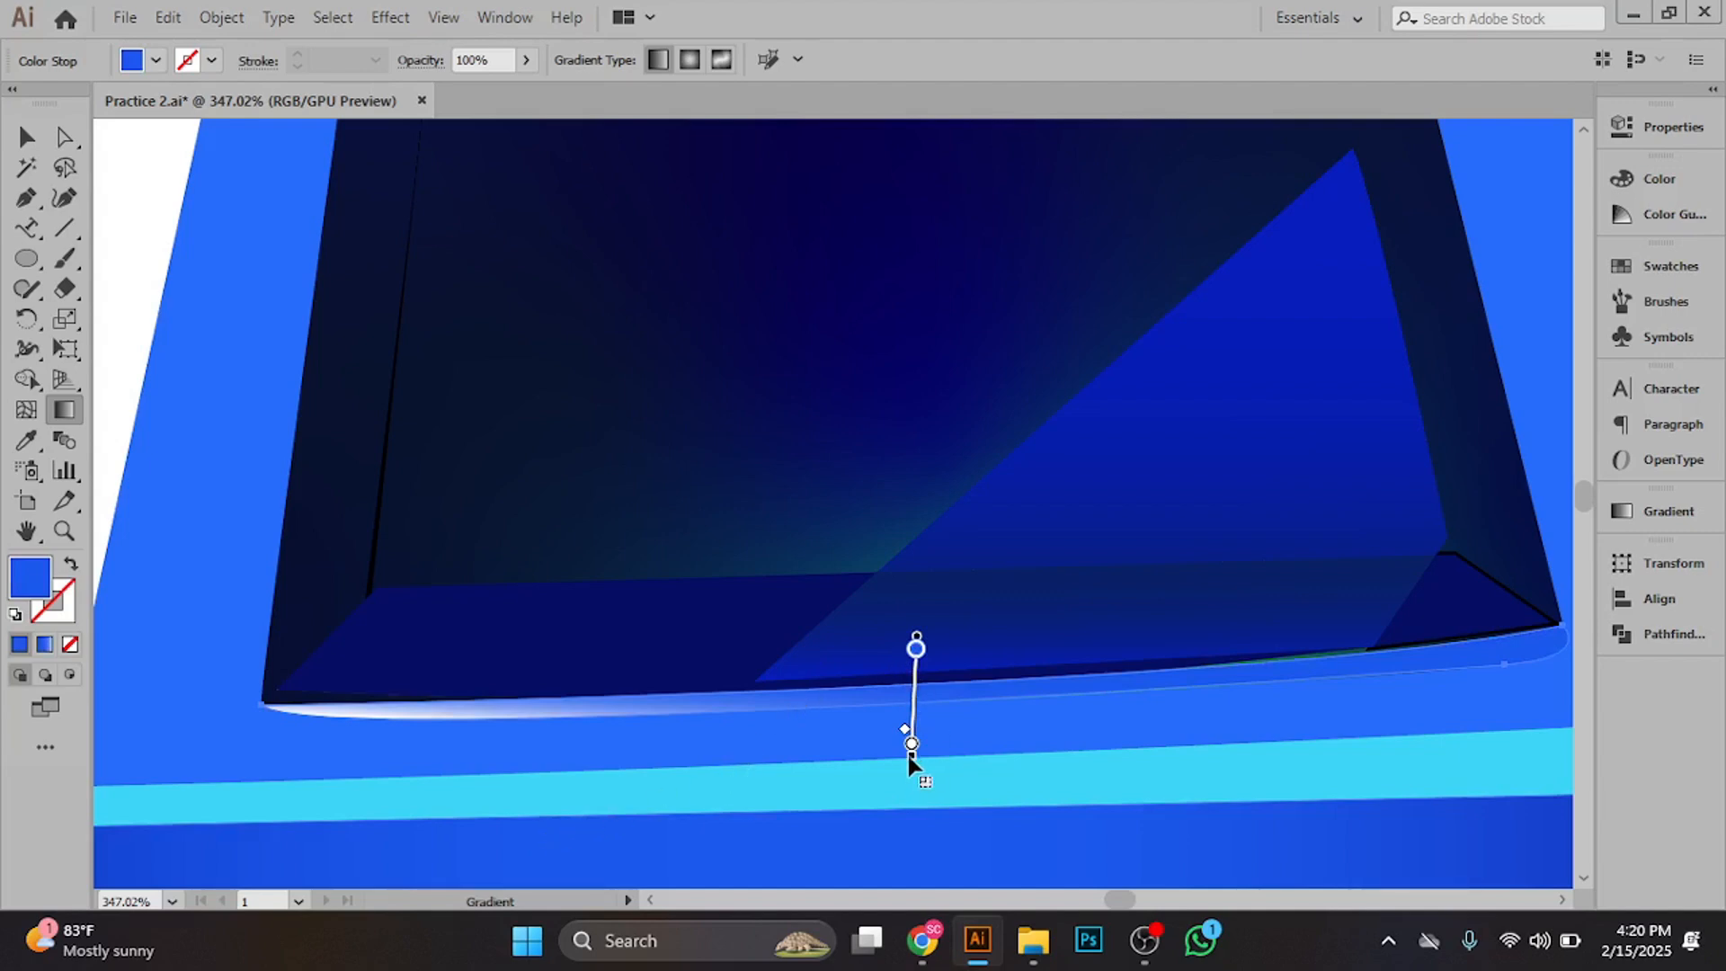
- Place the white stop in the middle of the strip's gradient and color its lower end stop with blue sampled from the rim
drag(912, 755, 913, 674)
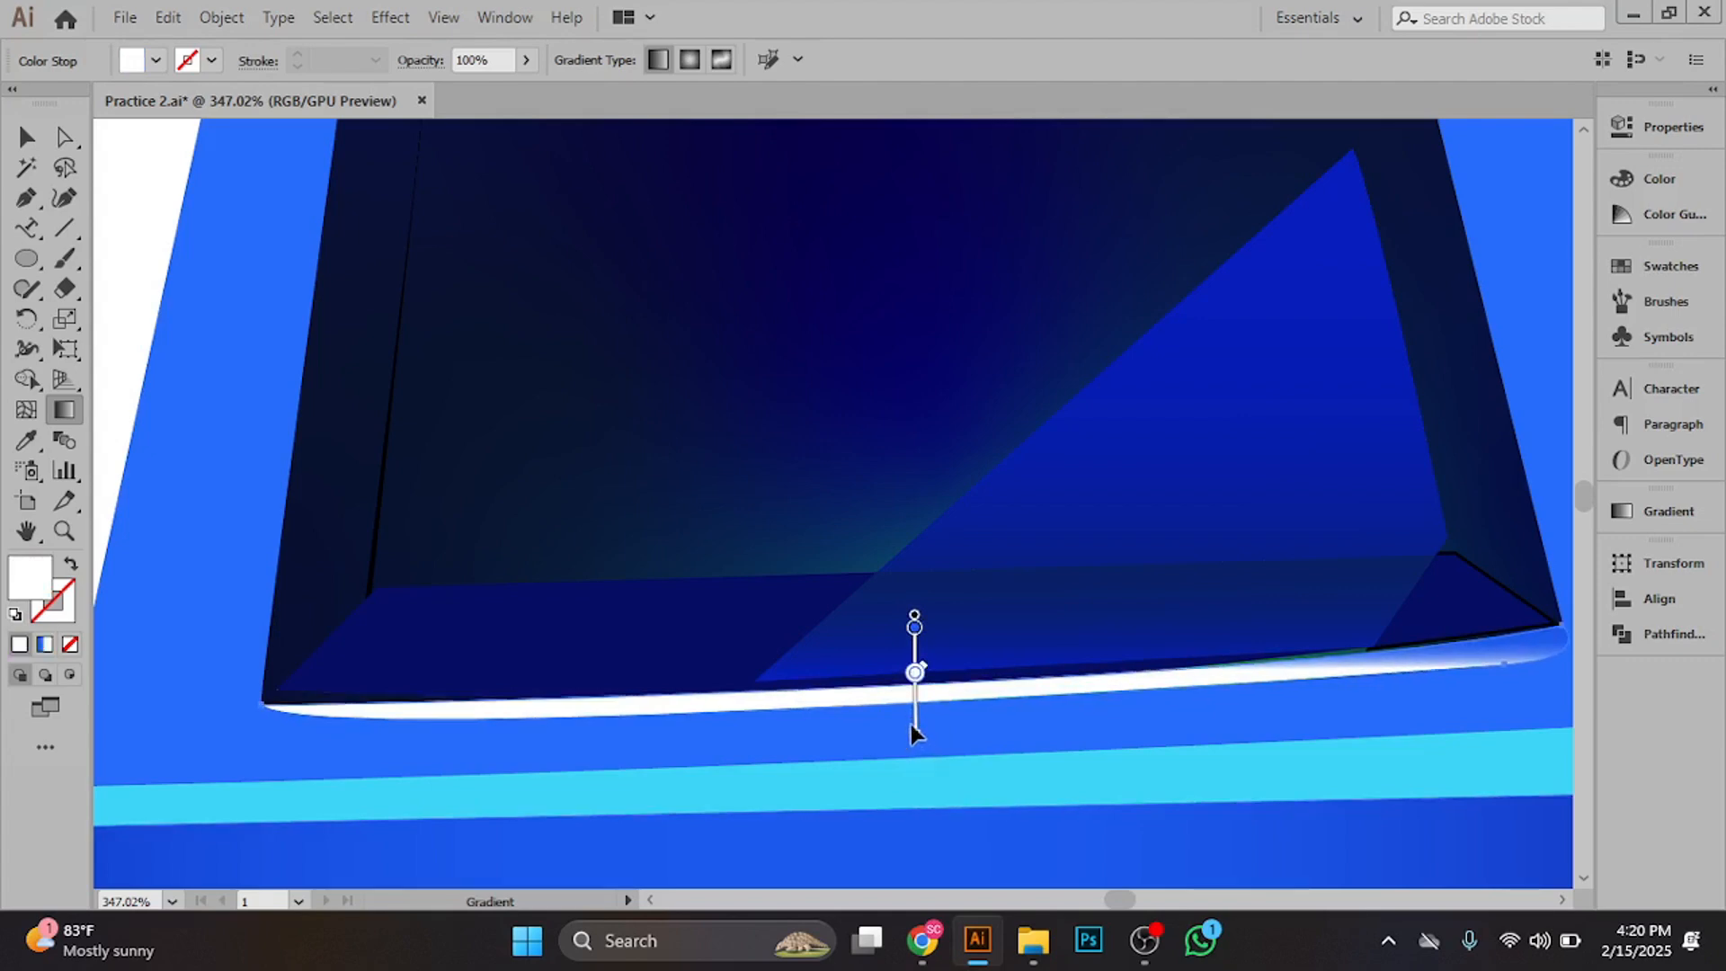
click(913, 720)
drag(915, 730, 917, 736)
double_click(915, 725)
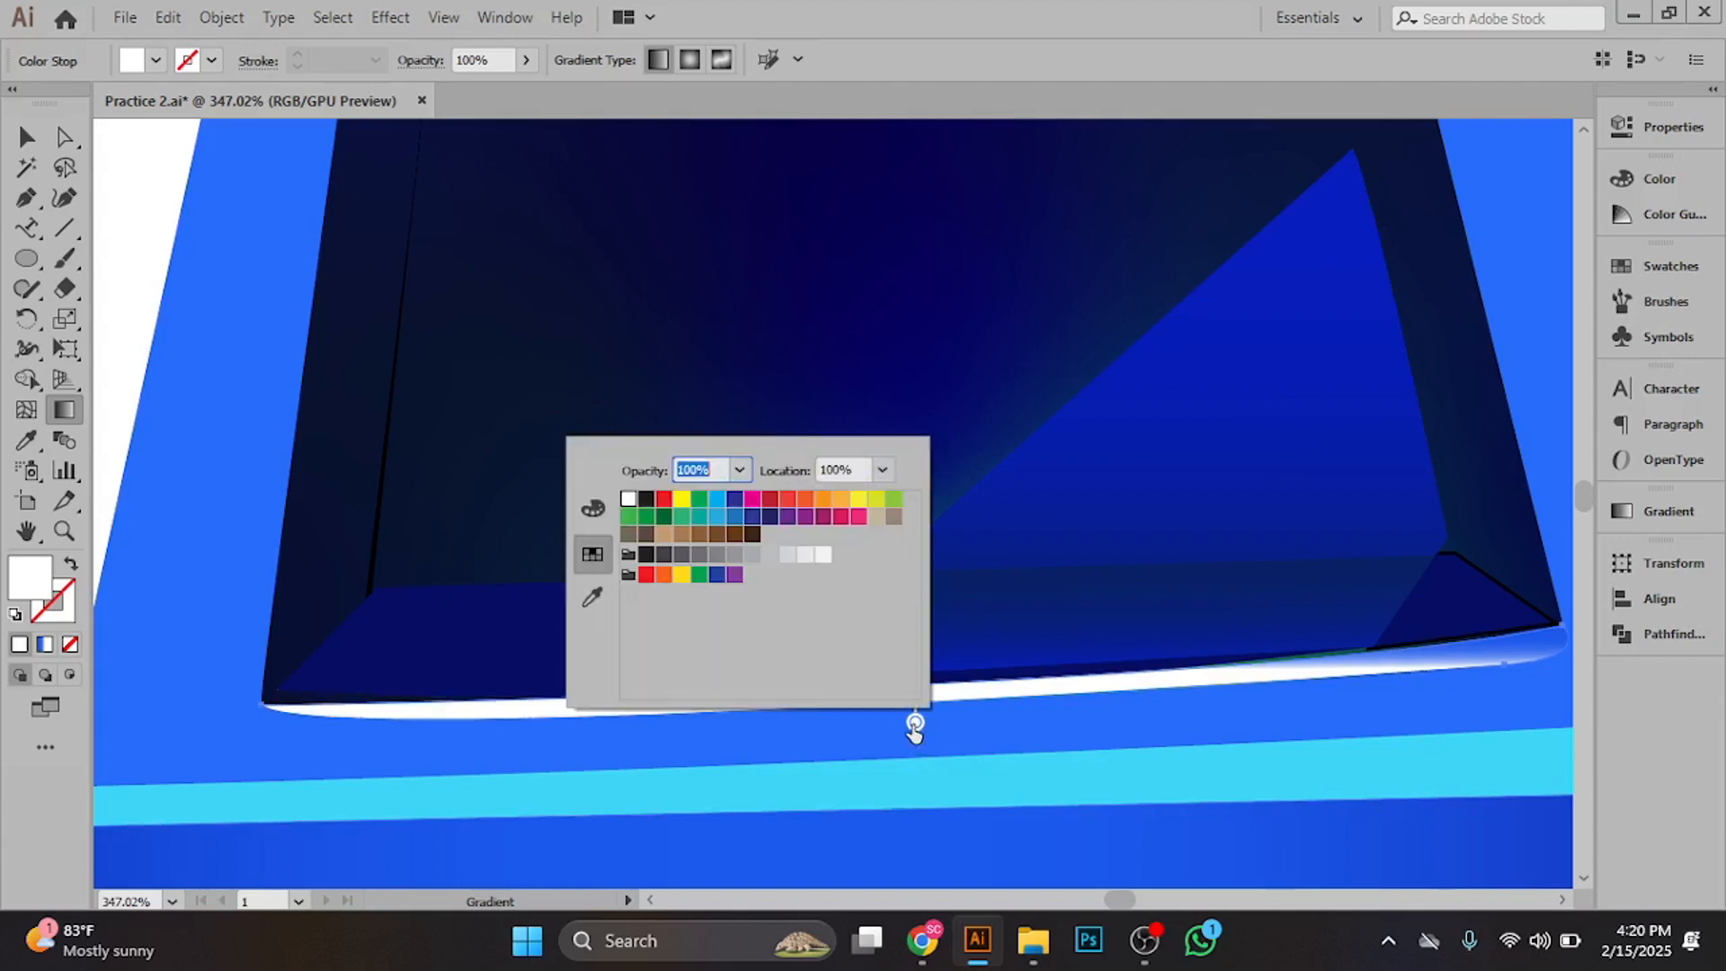
click(592, 599)
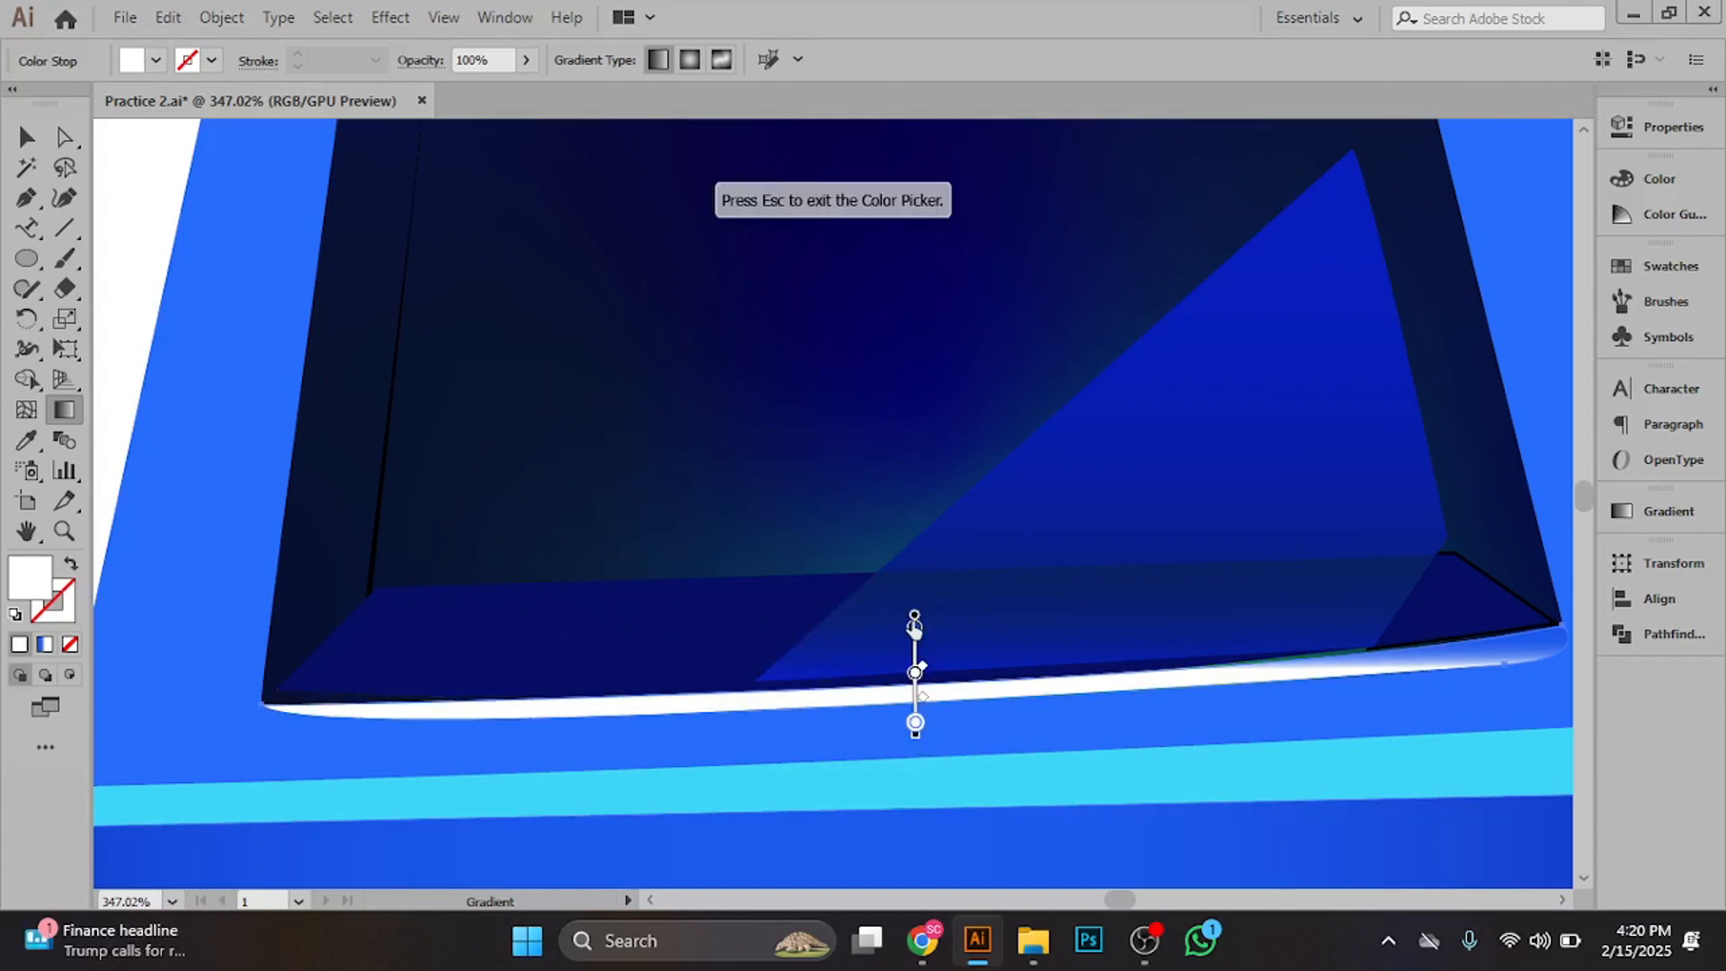
click(982, 840)
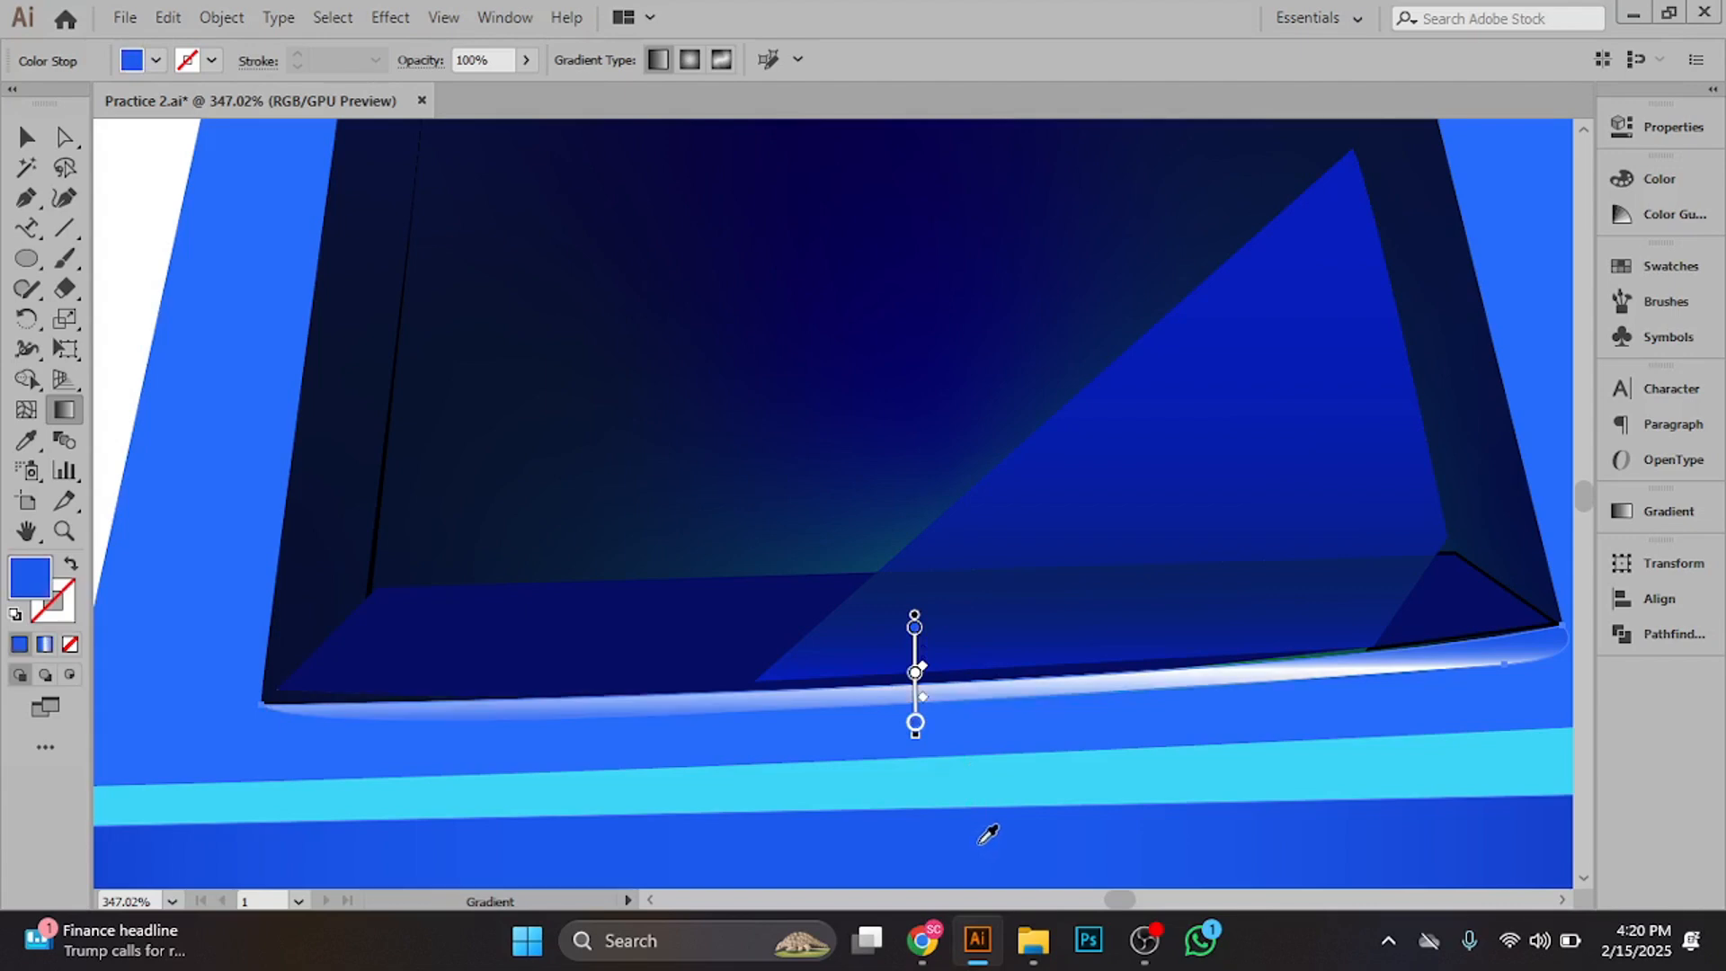
click(26, 137)
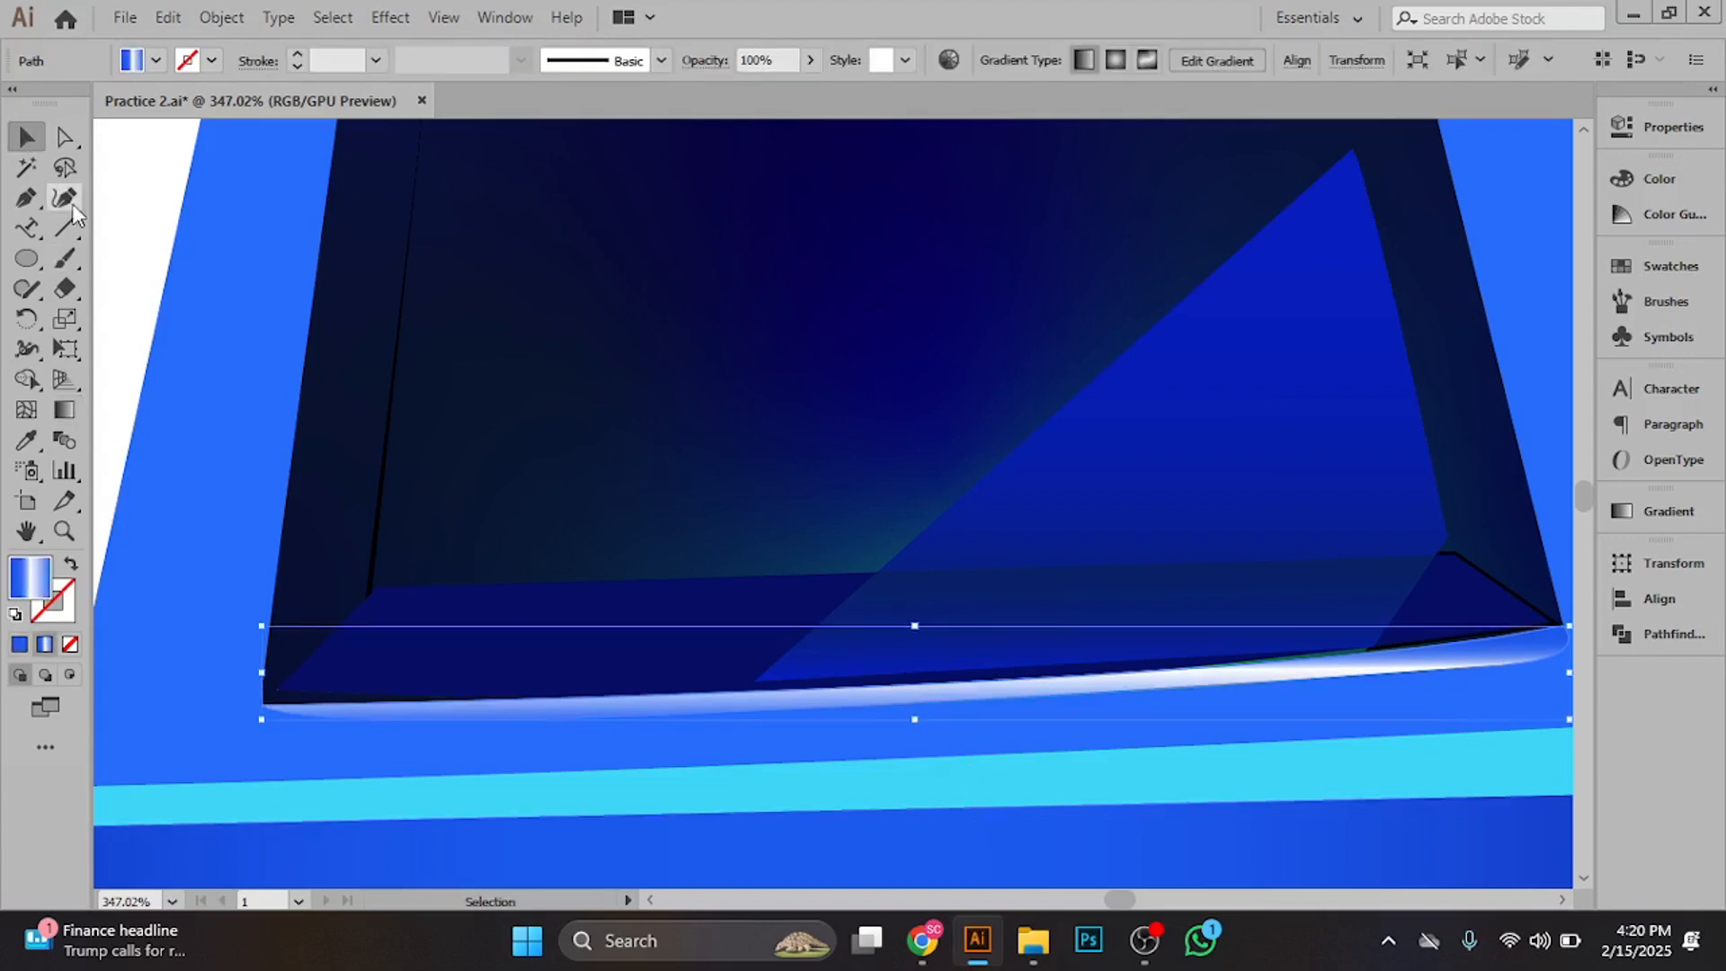
- Reselect the highlight strip under the lid opening and tilt its gradient slightly off vertical to follow the strip's slope
click(908, 746)
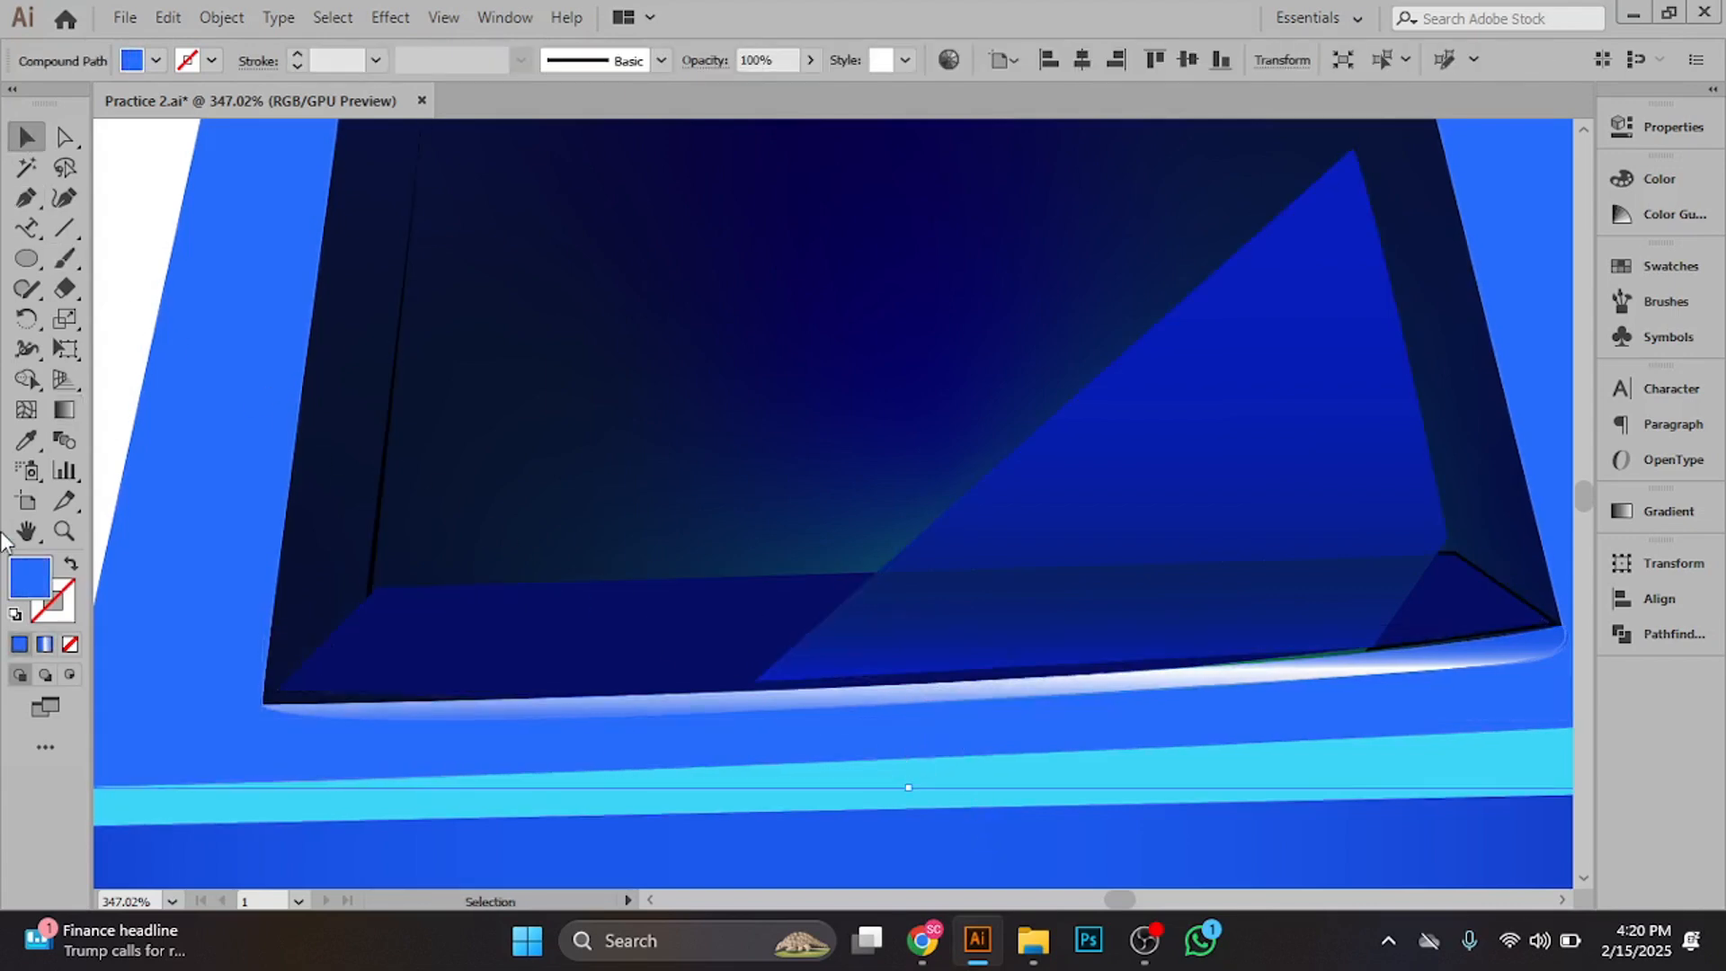
click(64, 410)
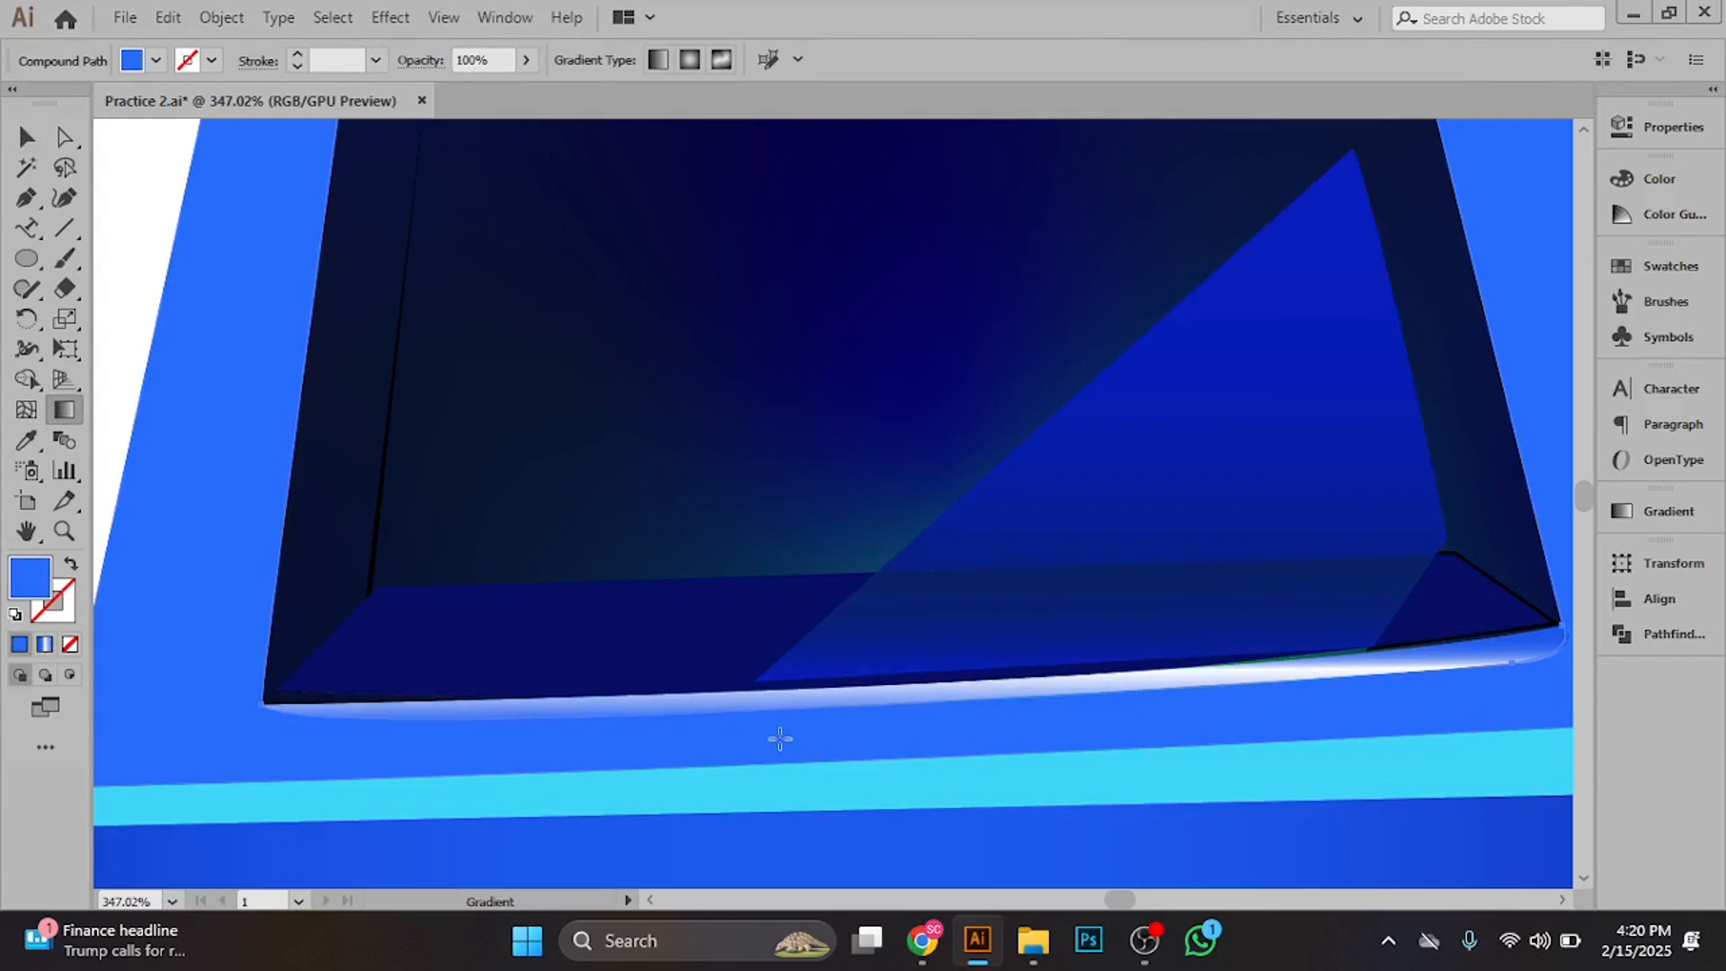
click(847, 694)
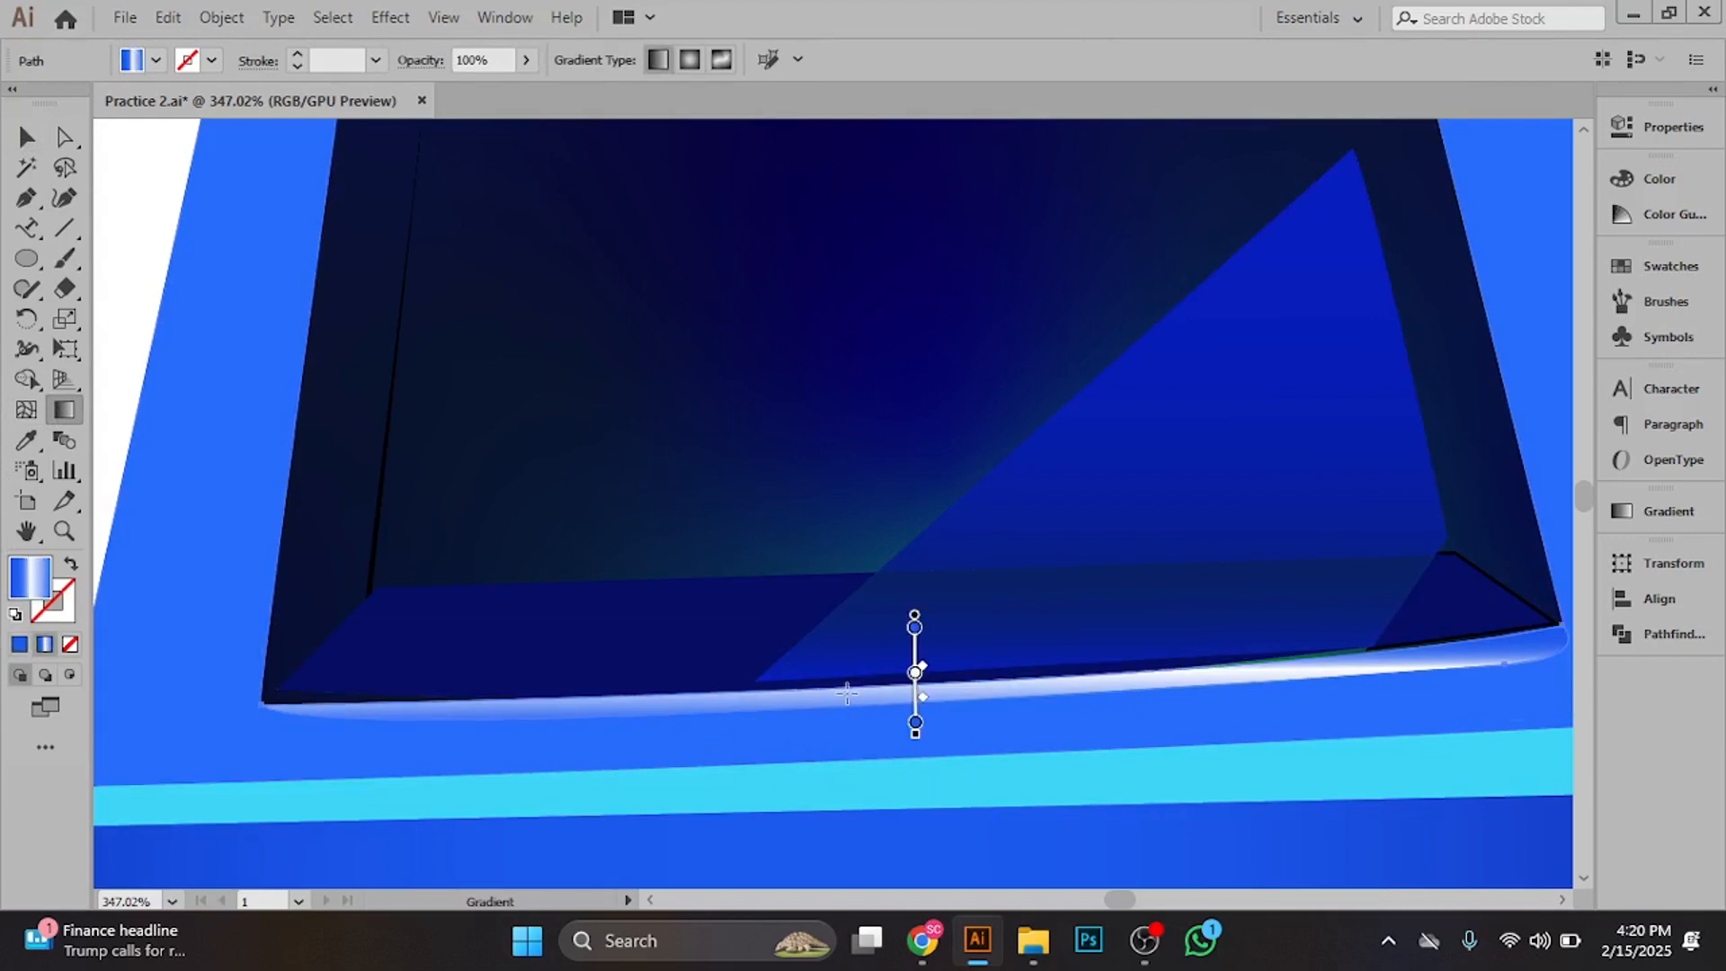
drag(929, 705, 1018, 793)
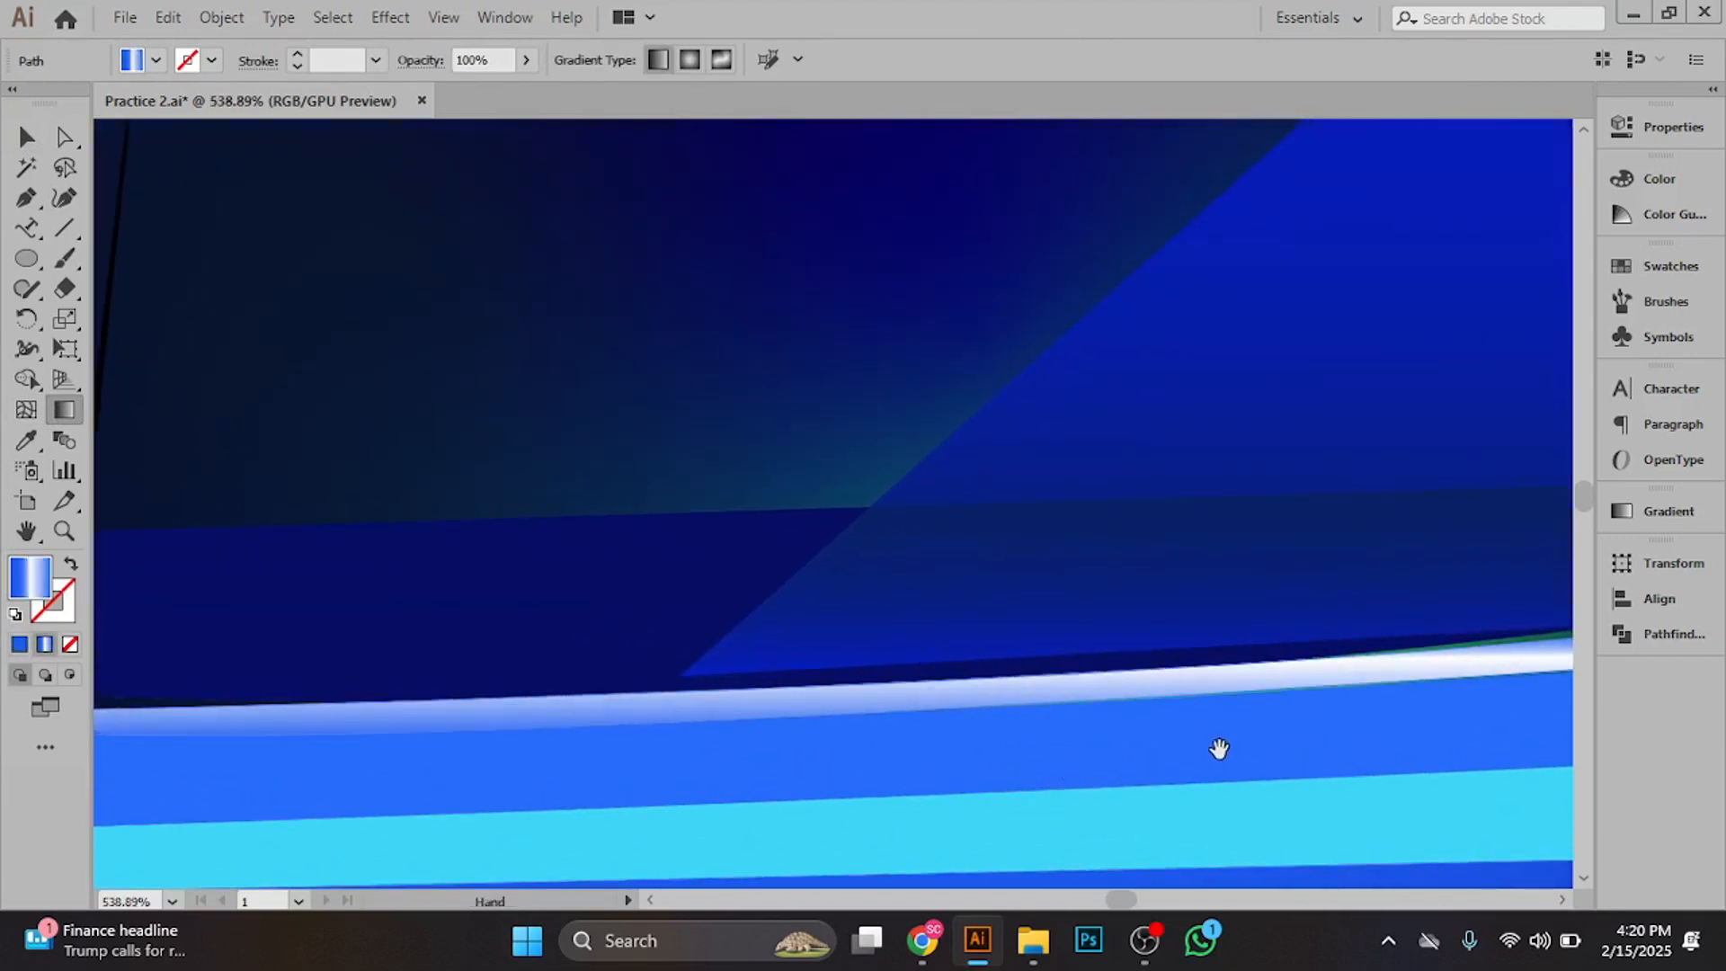
drag(1218, 752, 1033, 774)
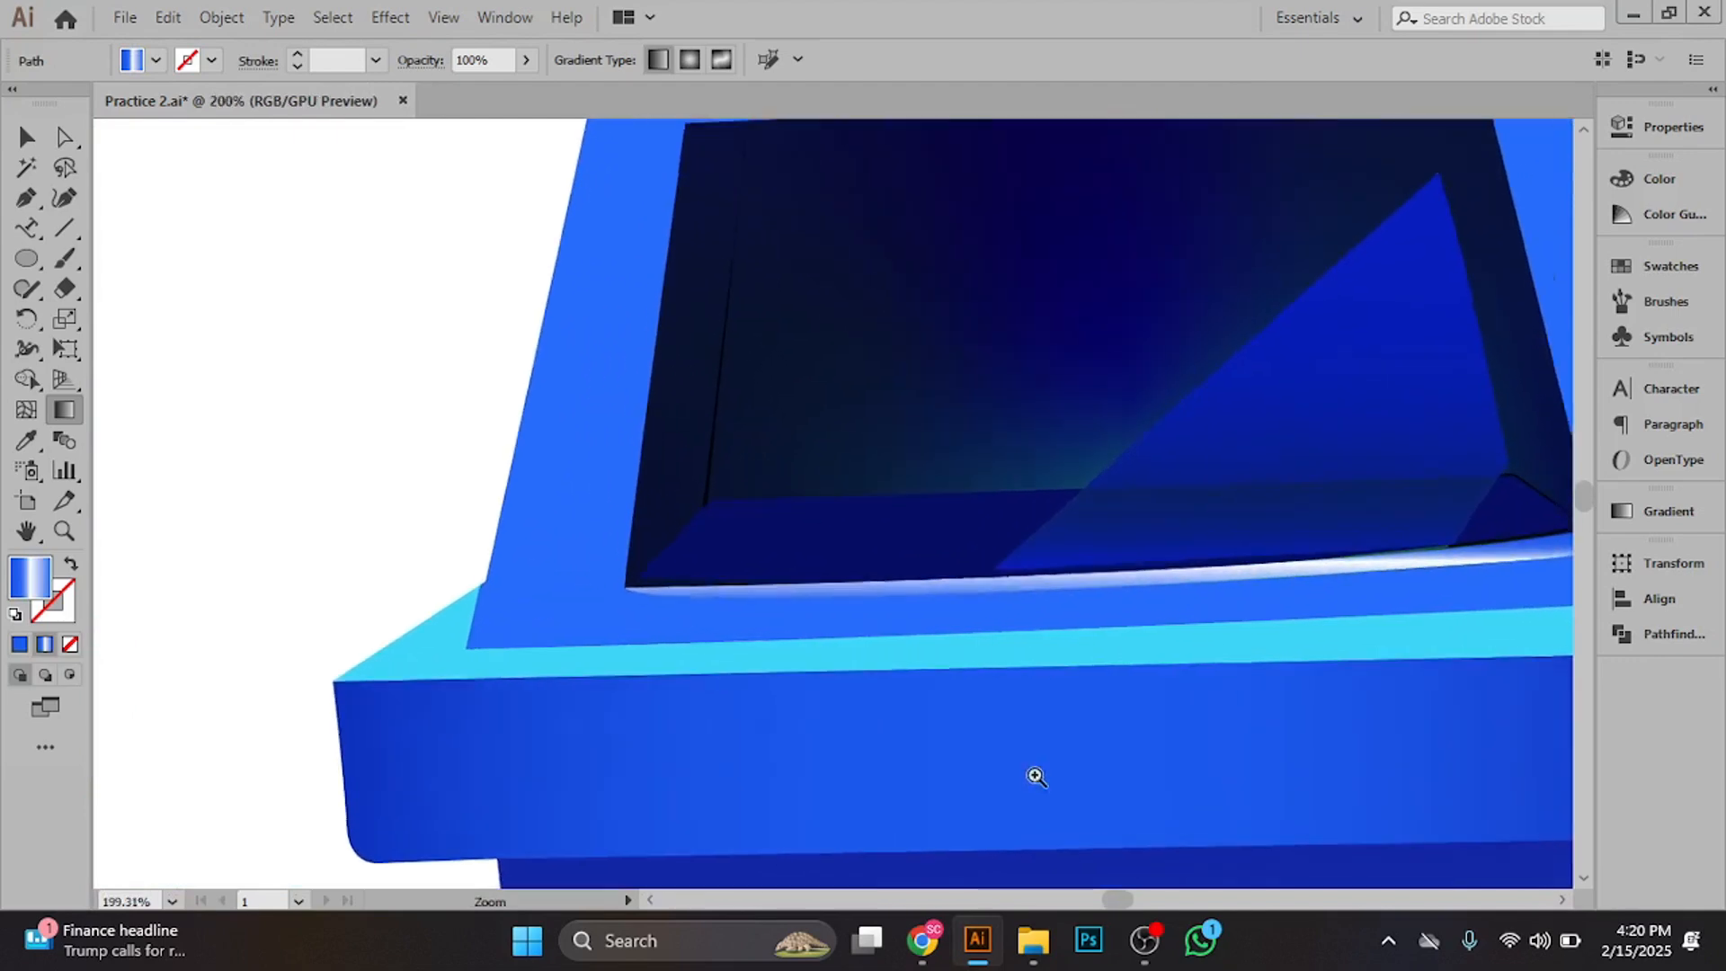
drag(1091, 725, 726, 700)
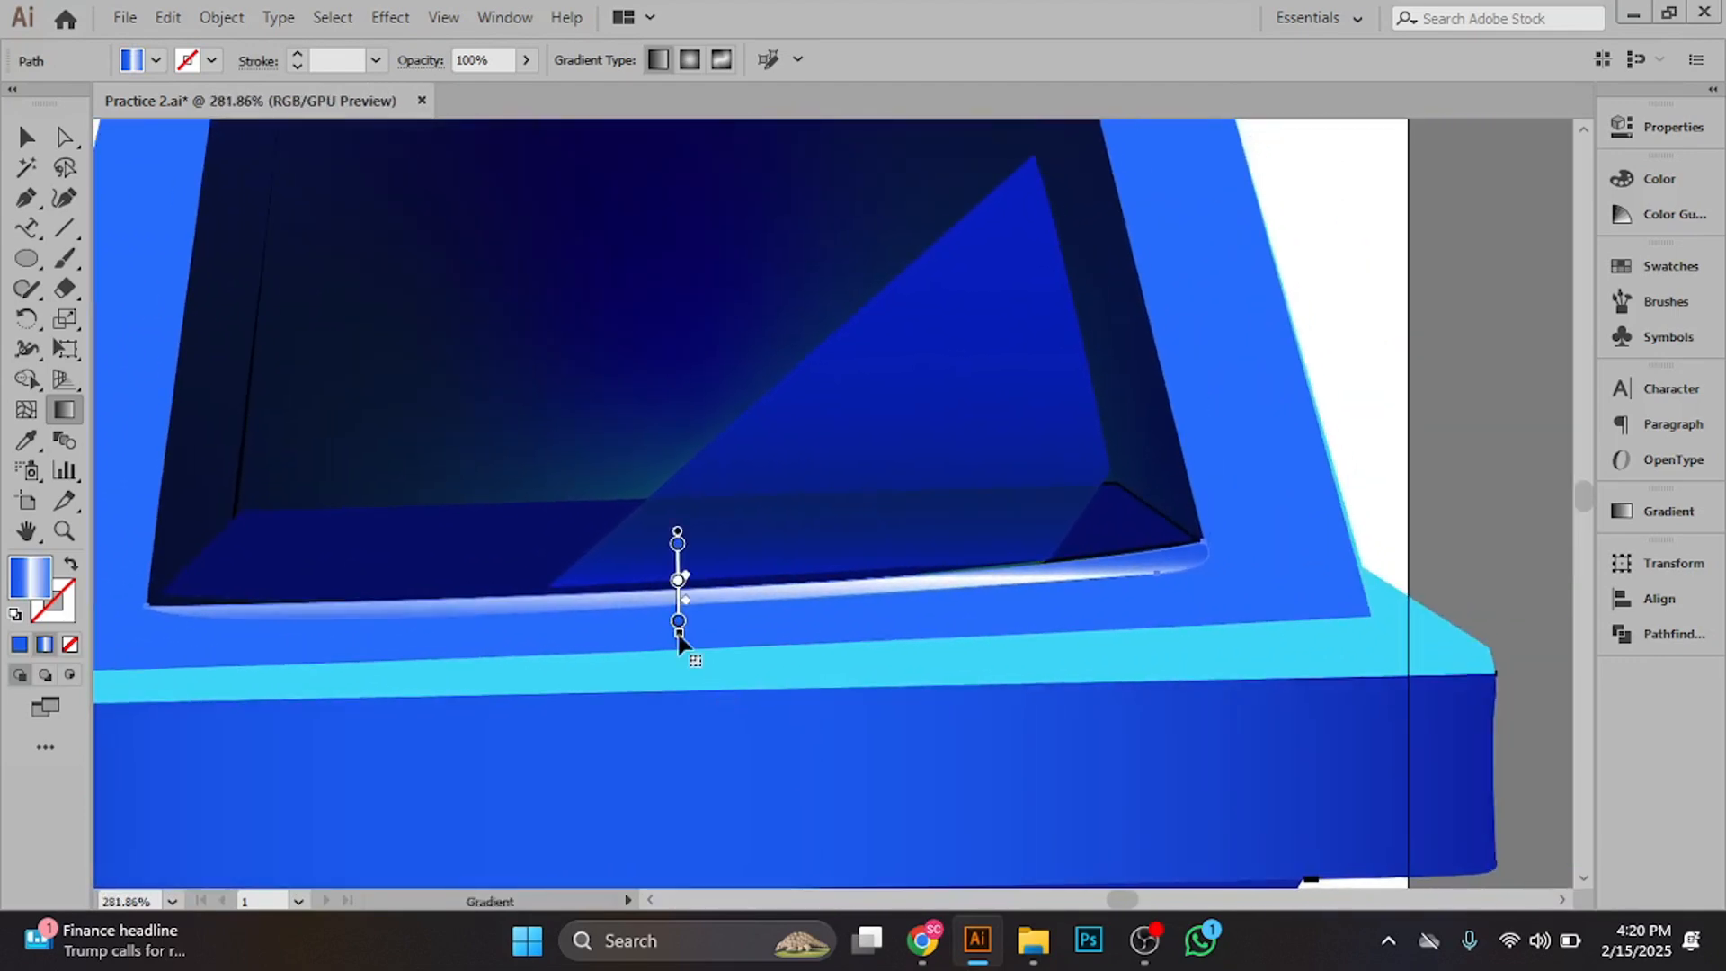
mouse_move(683, 641)
mouse_down()
mouse_move(697, 630)
mouse_move(679, 633)
mouse_up()
drag(678, 559, 677, 563)
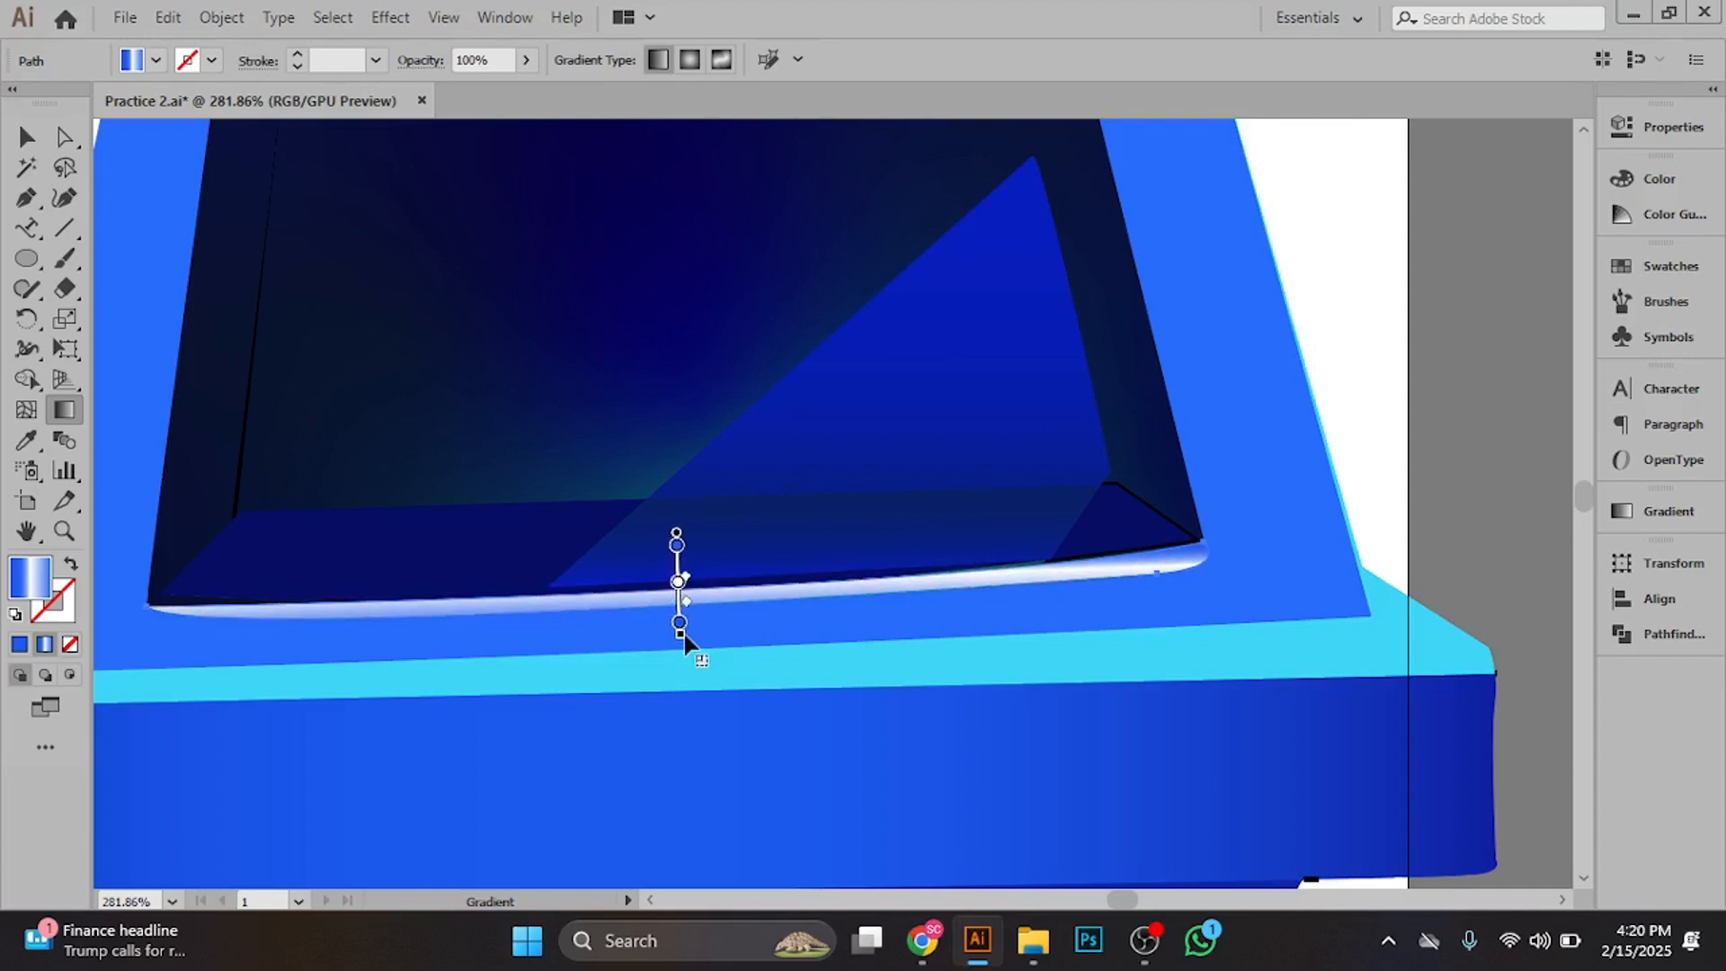
drag(681, 634, 682, 634)
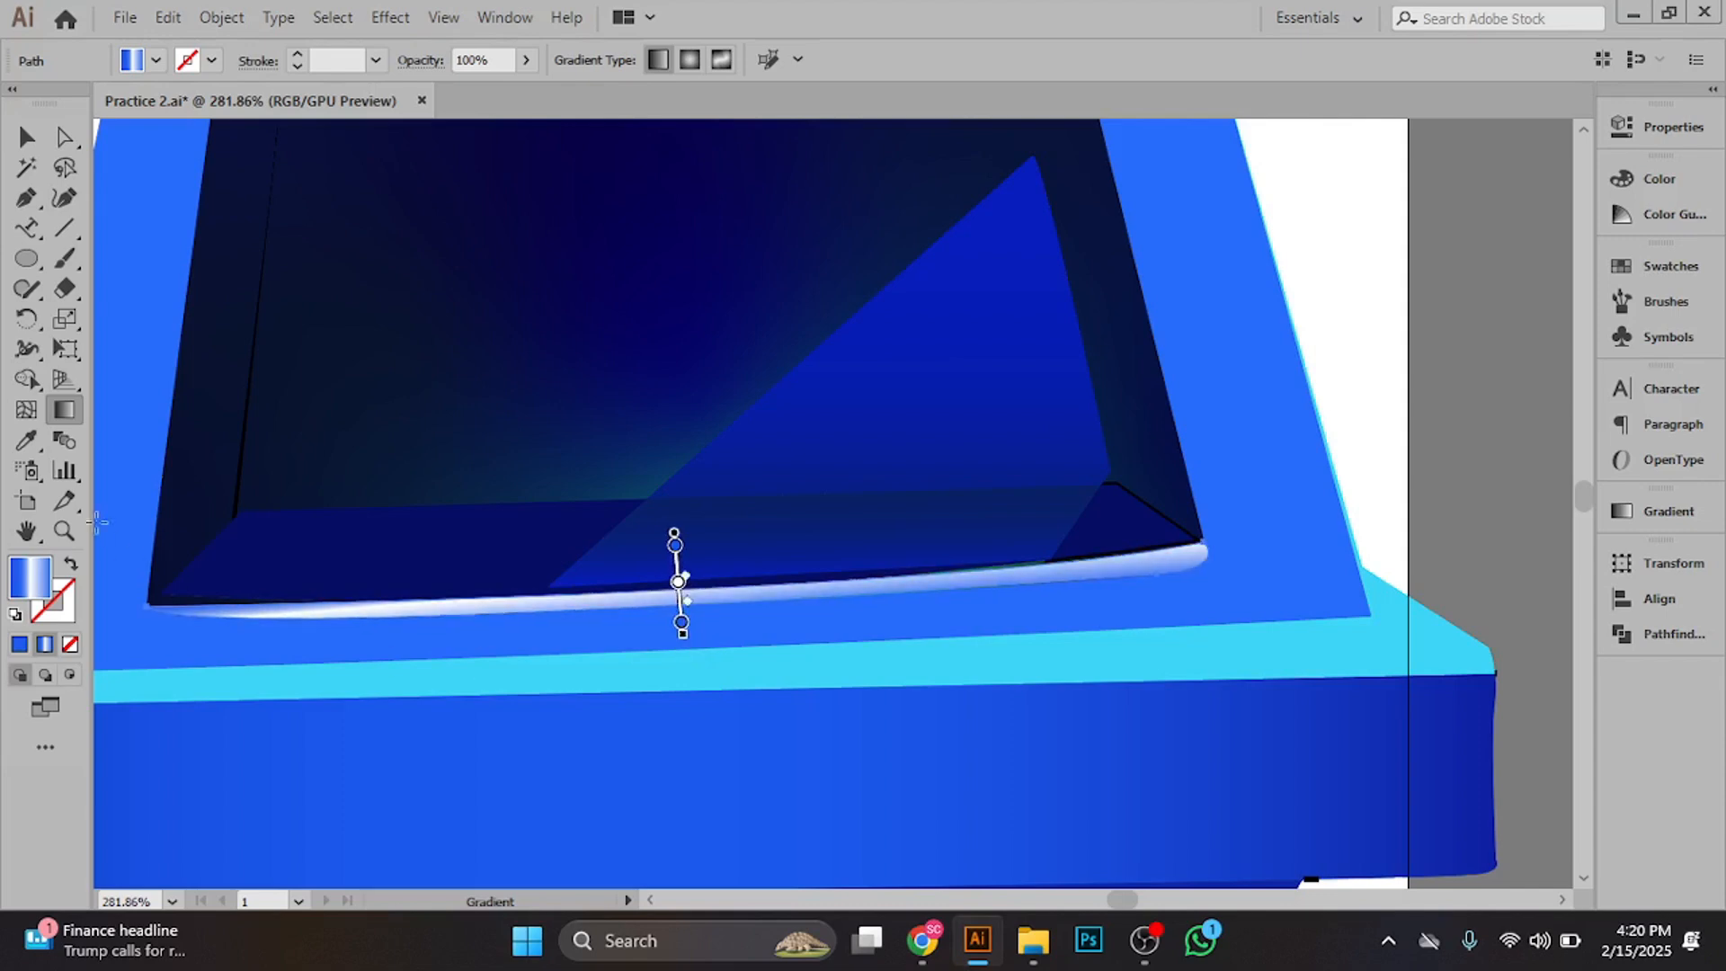
click(27, 136)
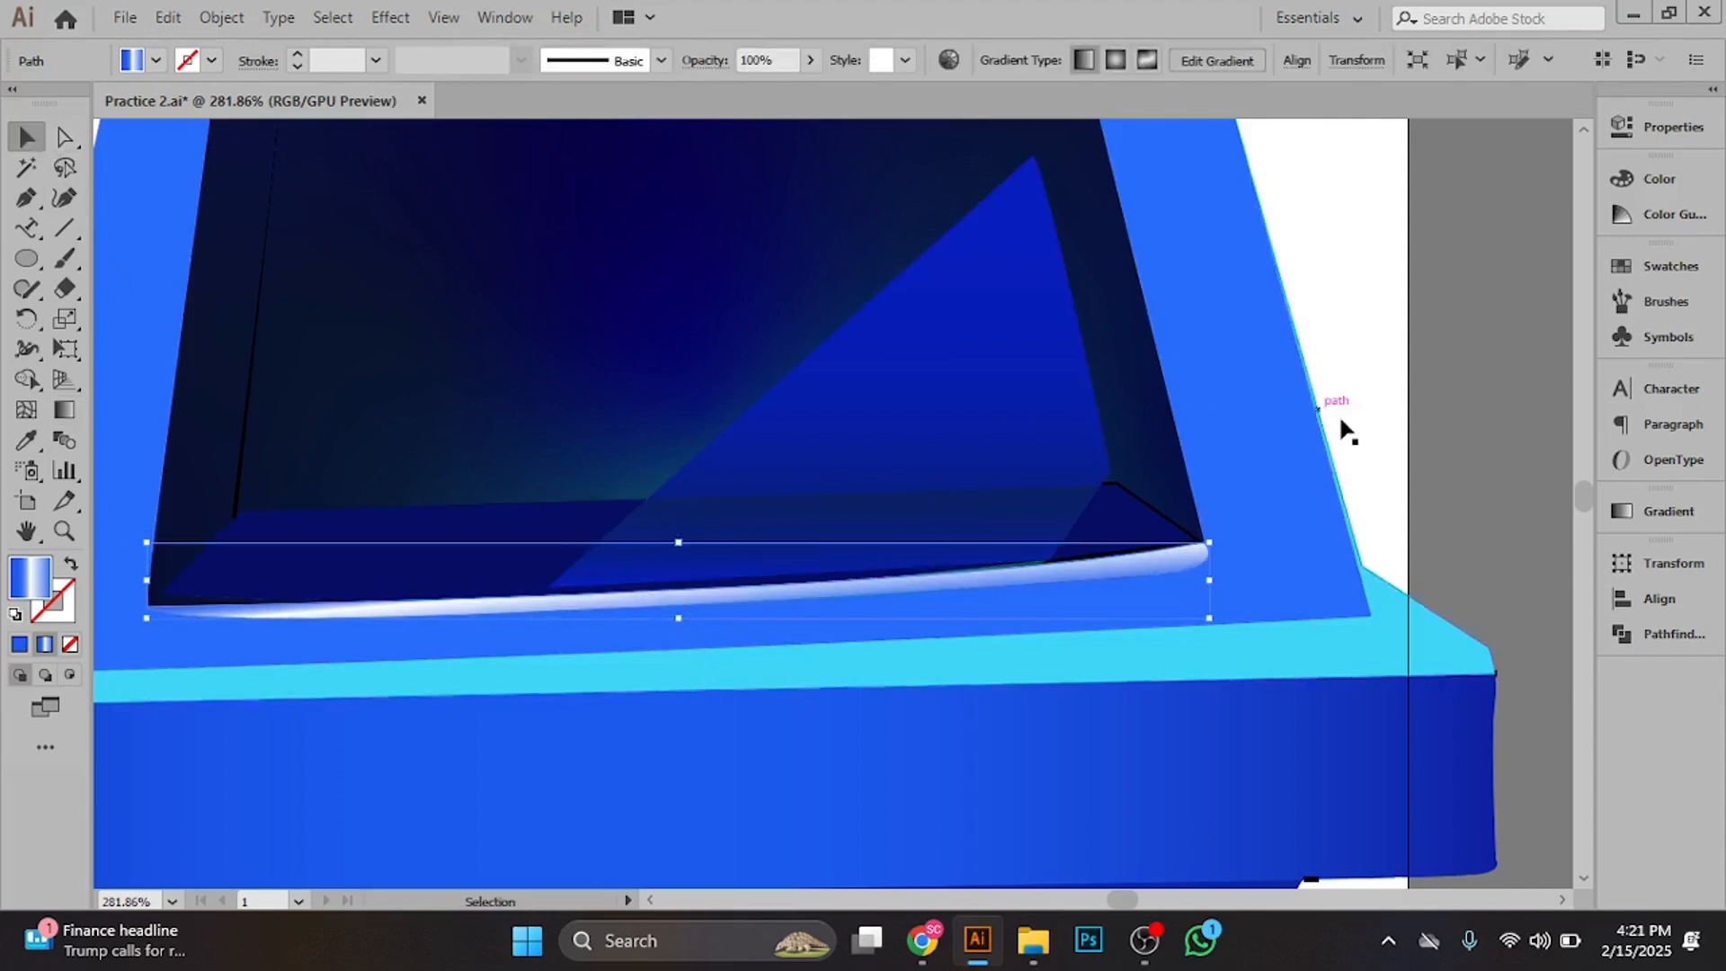
- Deselect the strip and compare the whole blue bin artwork with the reference photo
ctrl+alt+click(1291, 532)
ctrl+alt+click(1291, 533)
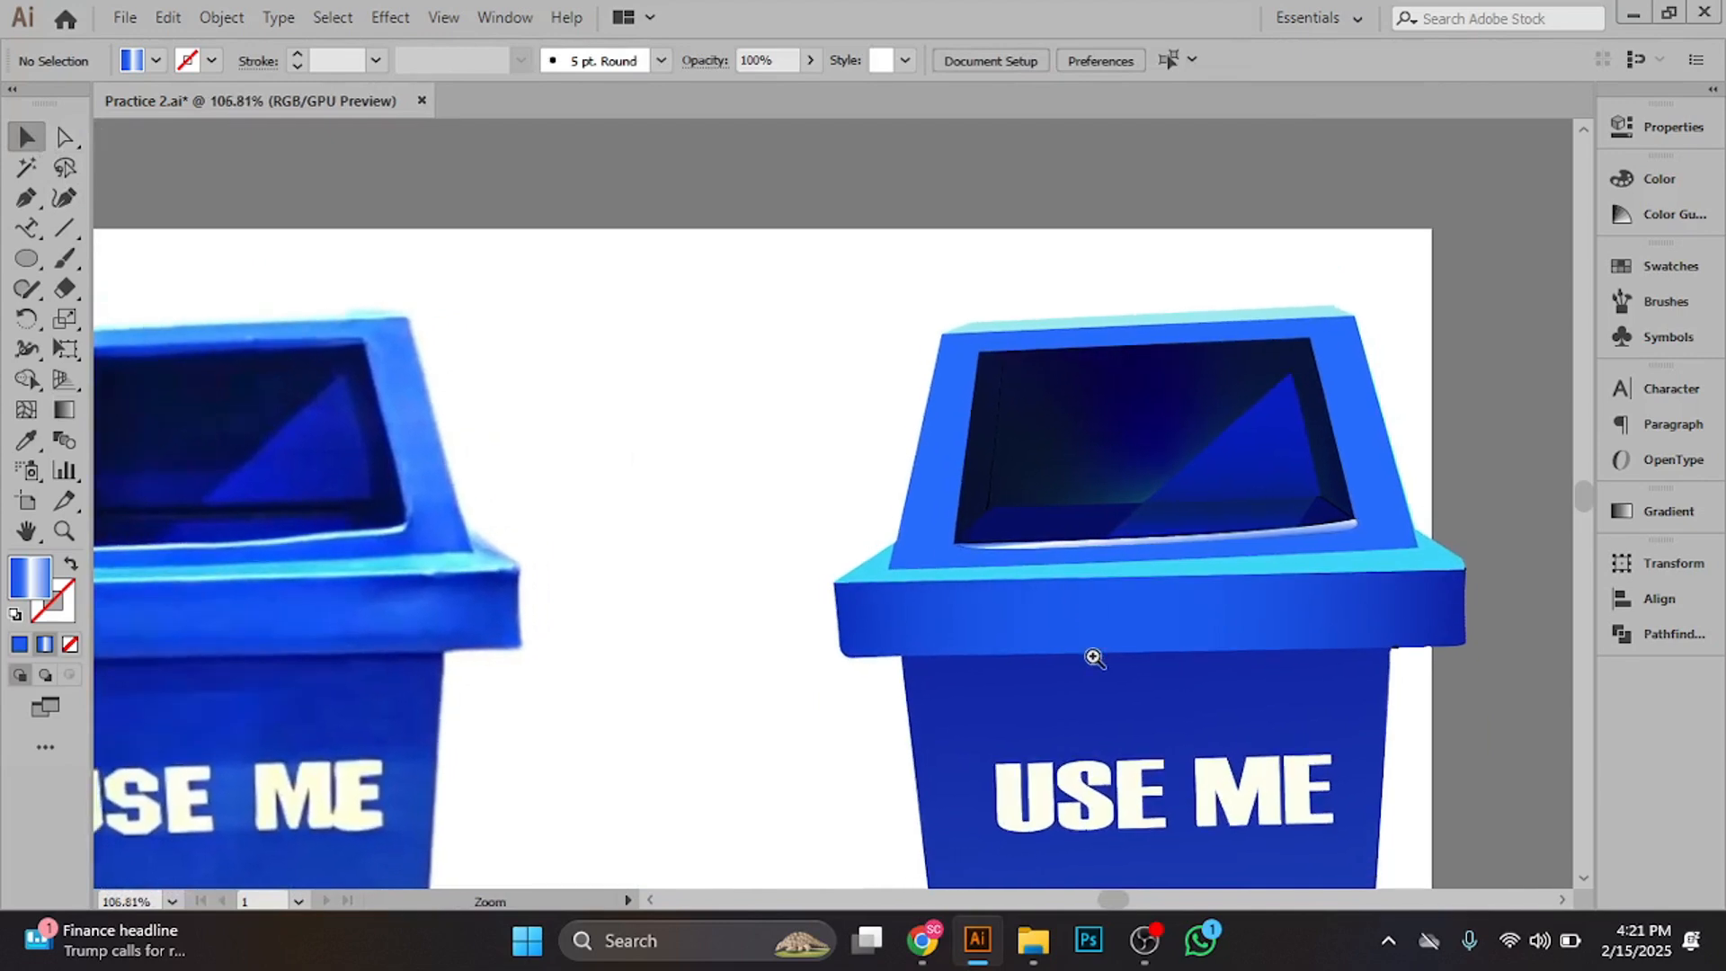
scroll(1083, 717, down, 2)
ctrl+alt+click(895, 649)
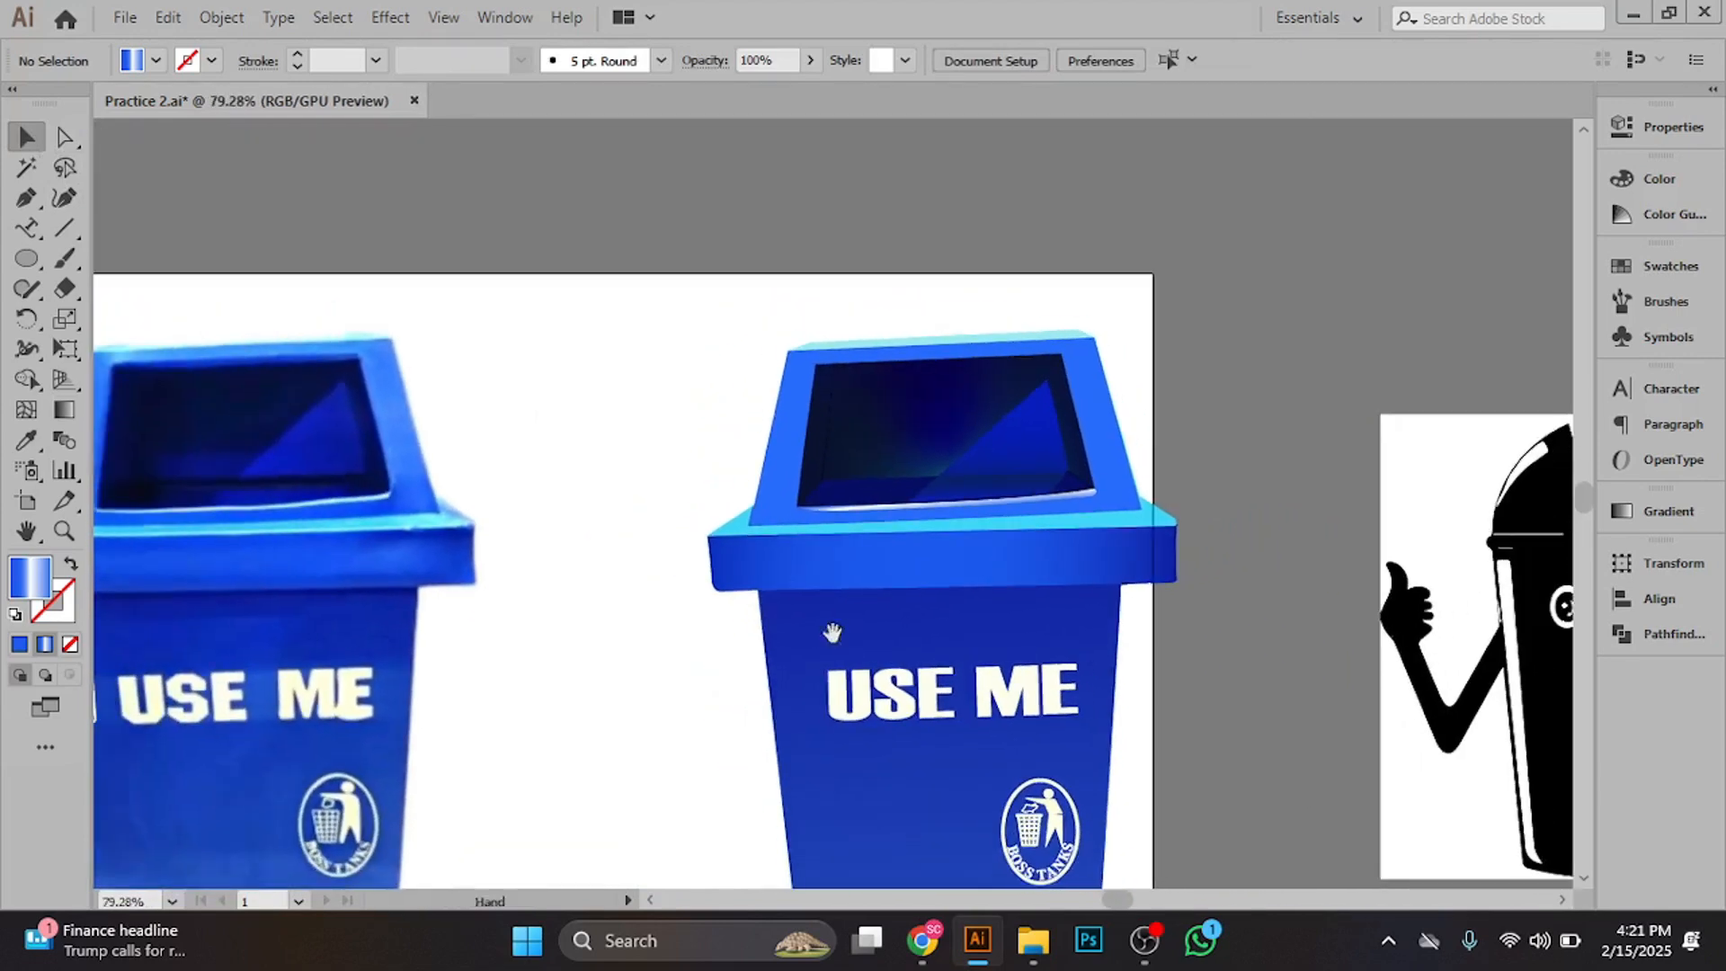
scroll(763, 657, down, 2)
scroll(763, 657, right, 2)
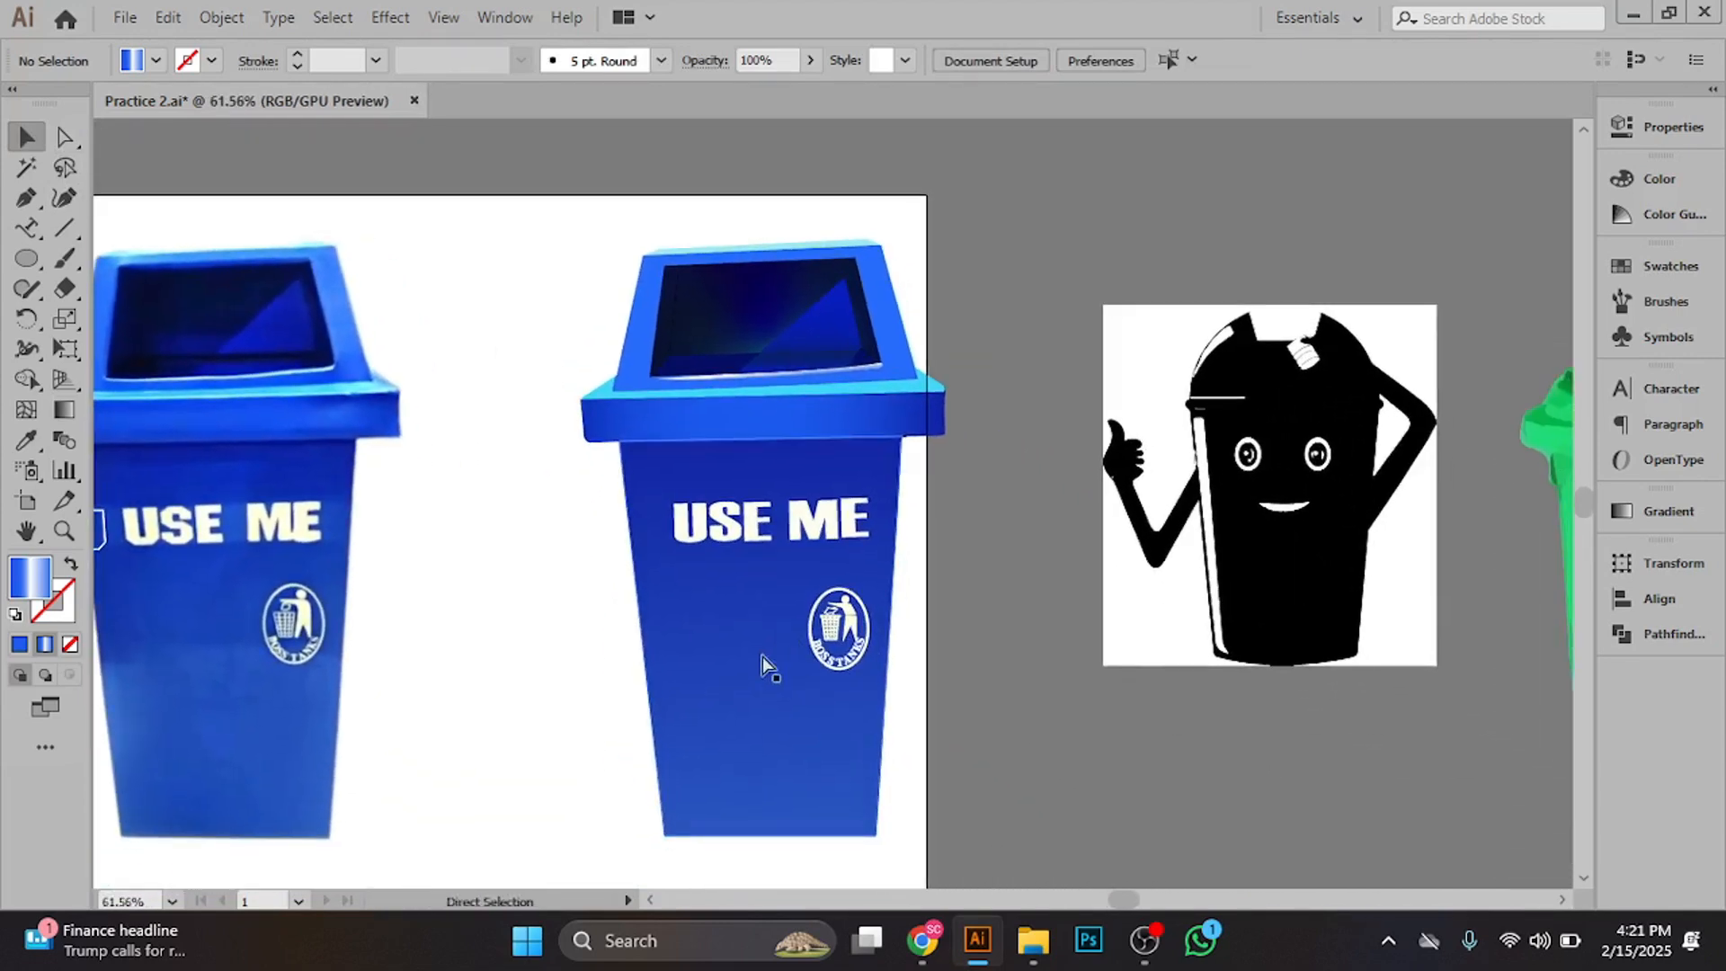
scroll(743, 705, down, 1)
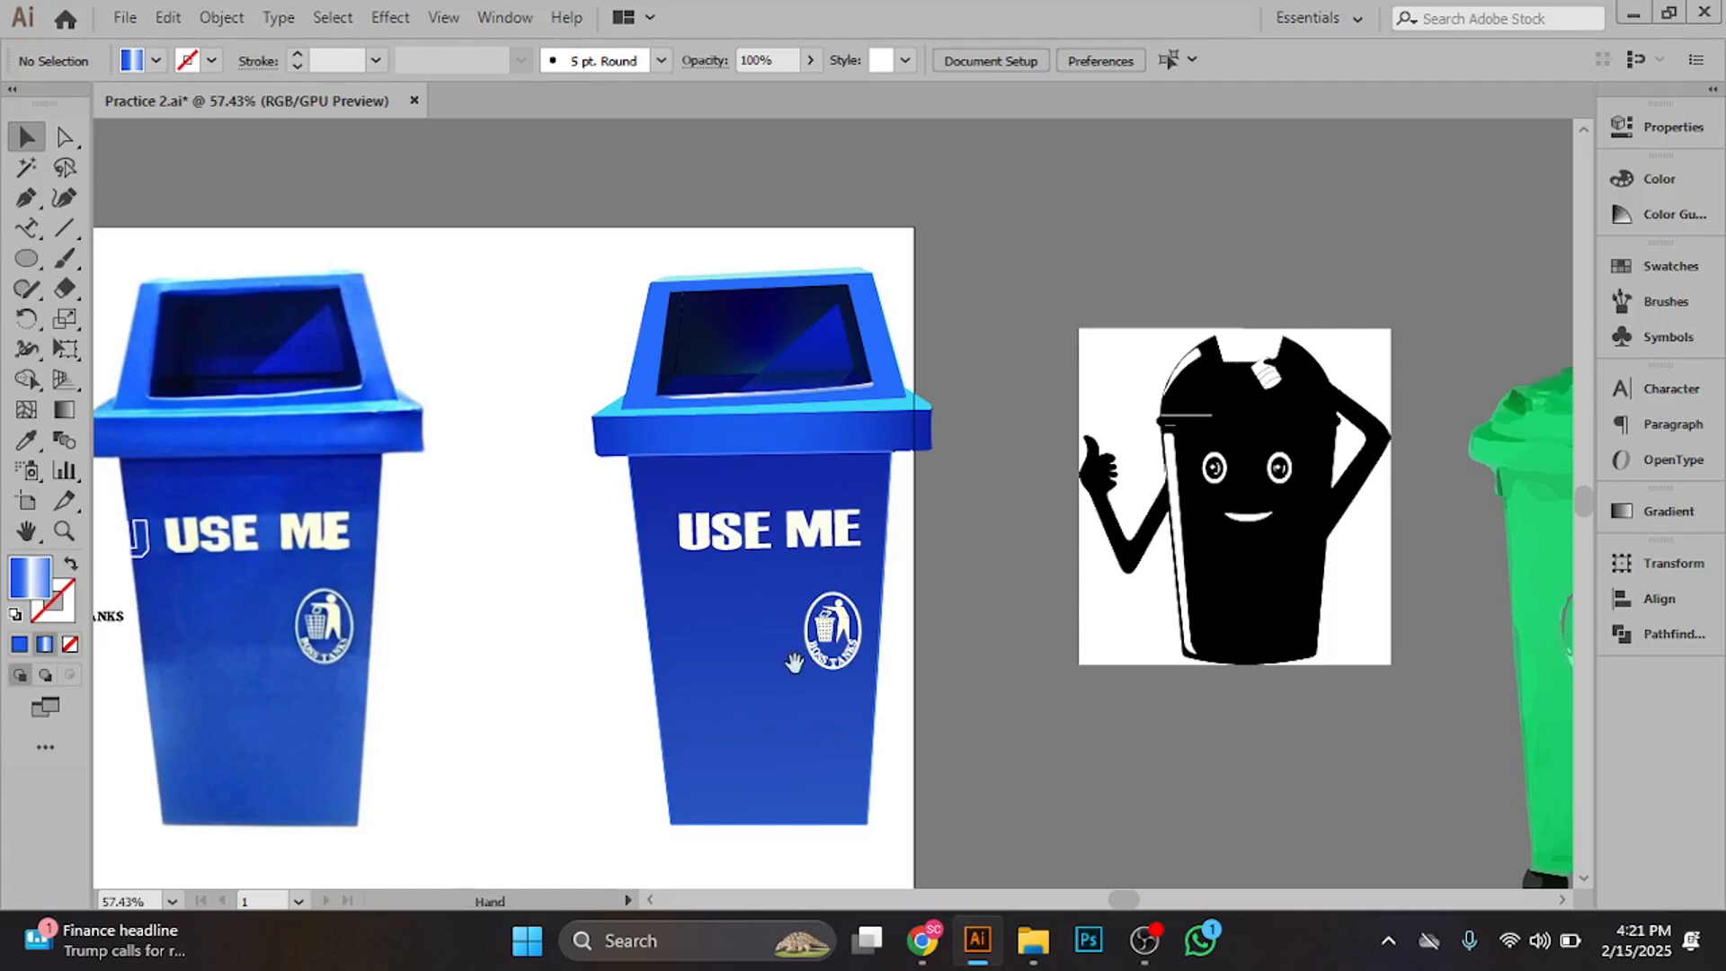
- Move the green bin above the artboard and the blue bin reference photo off the artboard, to the right of the vector bin
drag(979, 744, 678, 665)
key(v)
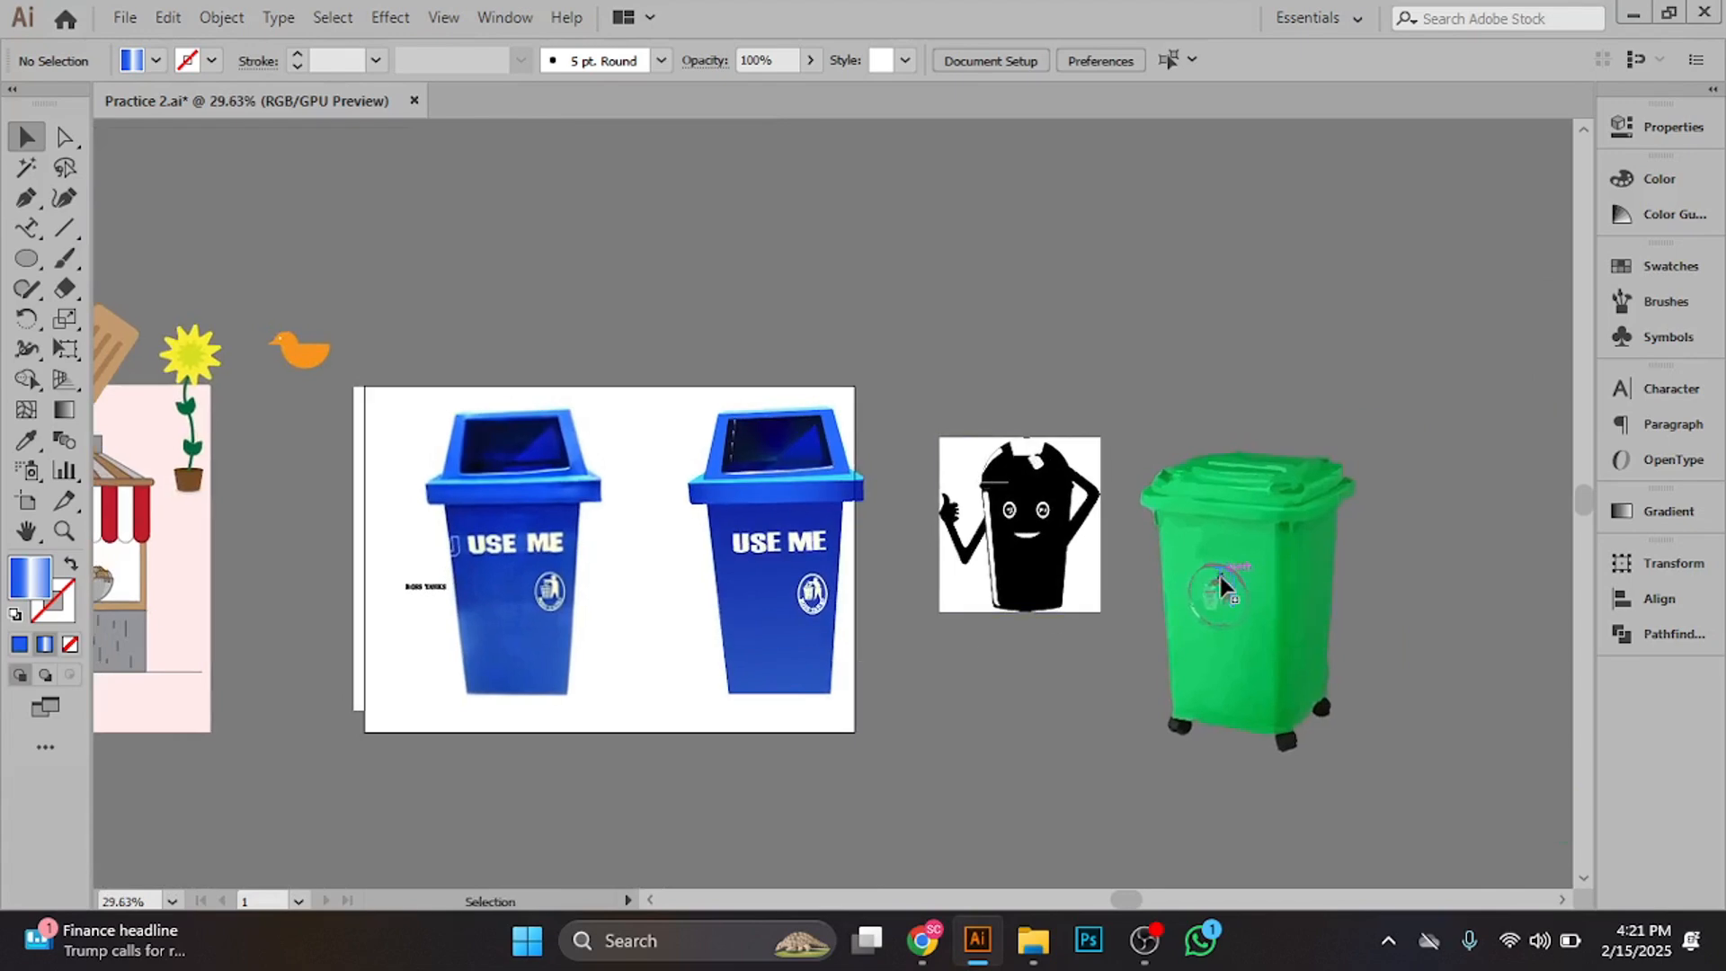
drag(1216, 572, 509, 235)
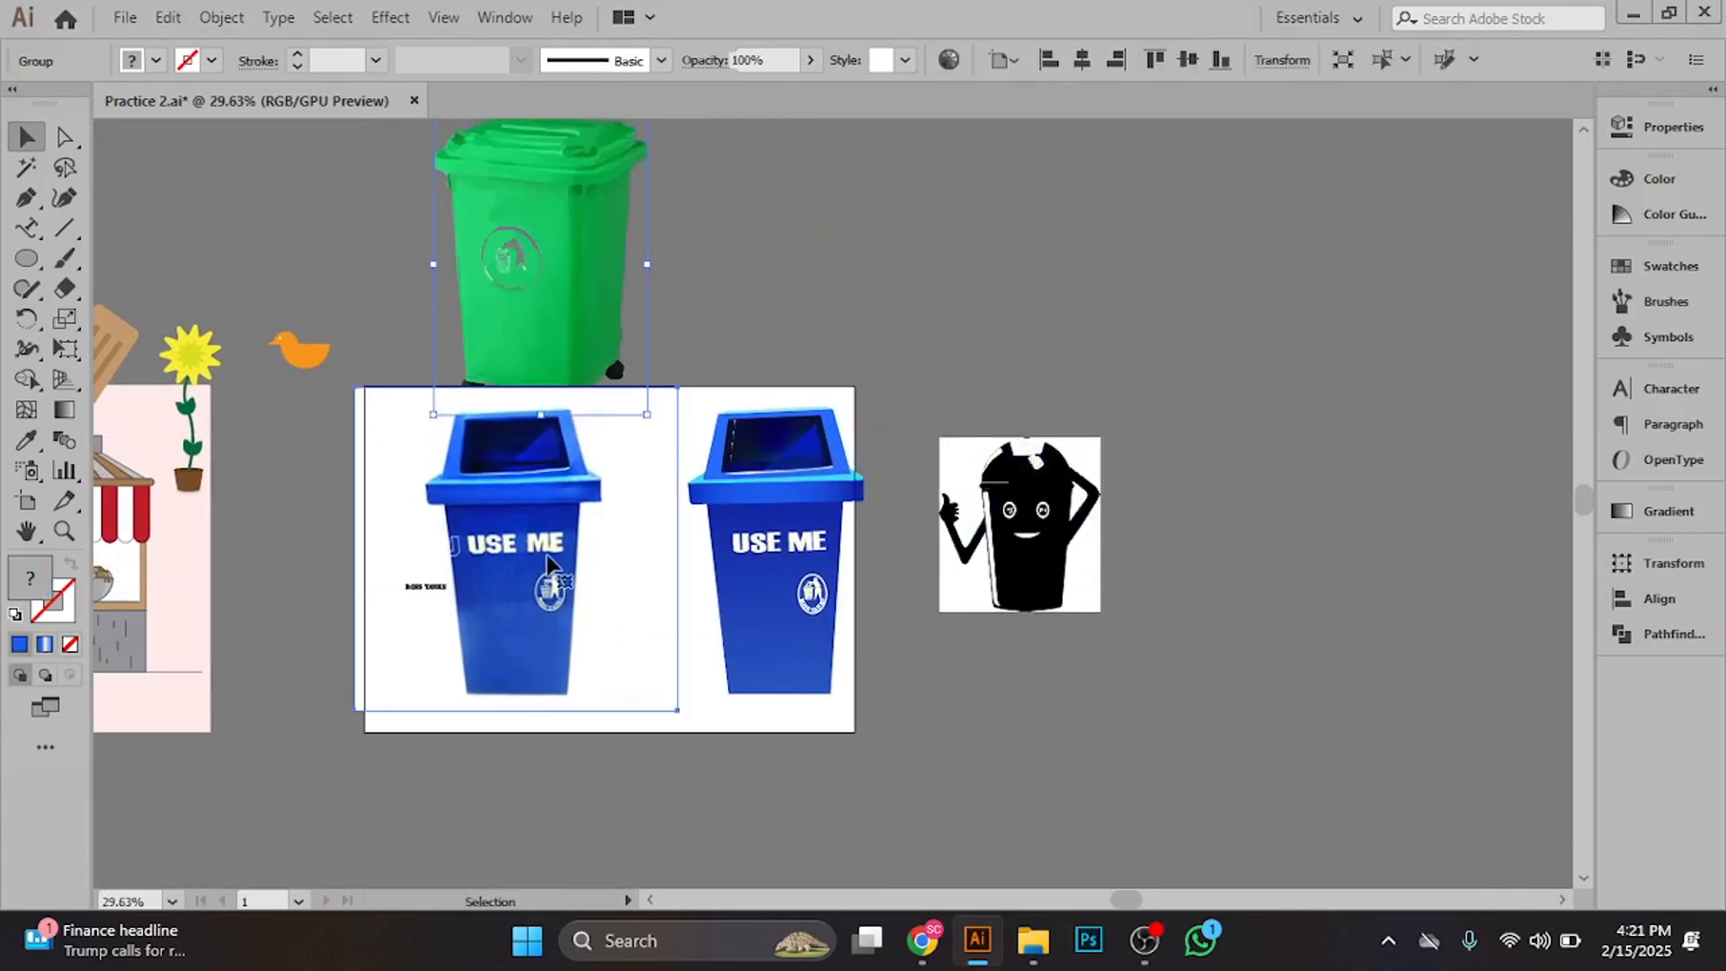
mouse_move(550, 566)
mouse_down()
mouse_move(575, 432)
mouse_move(1034, 541)
mouse_up()
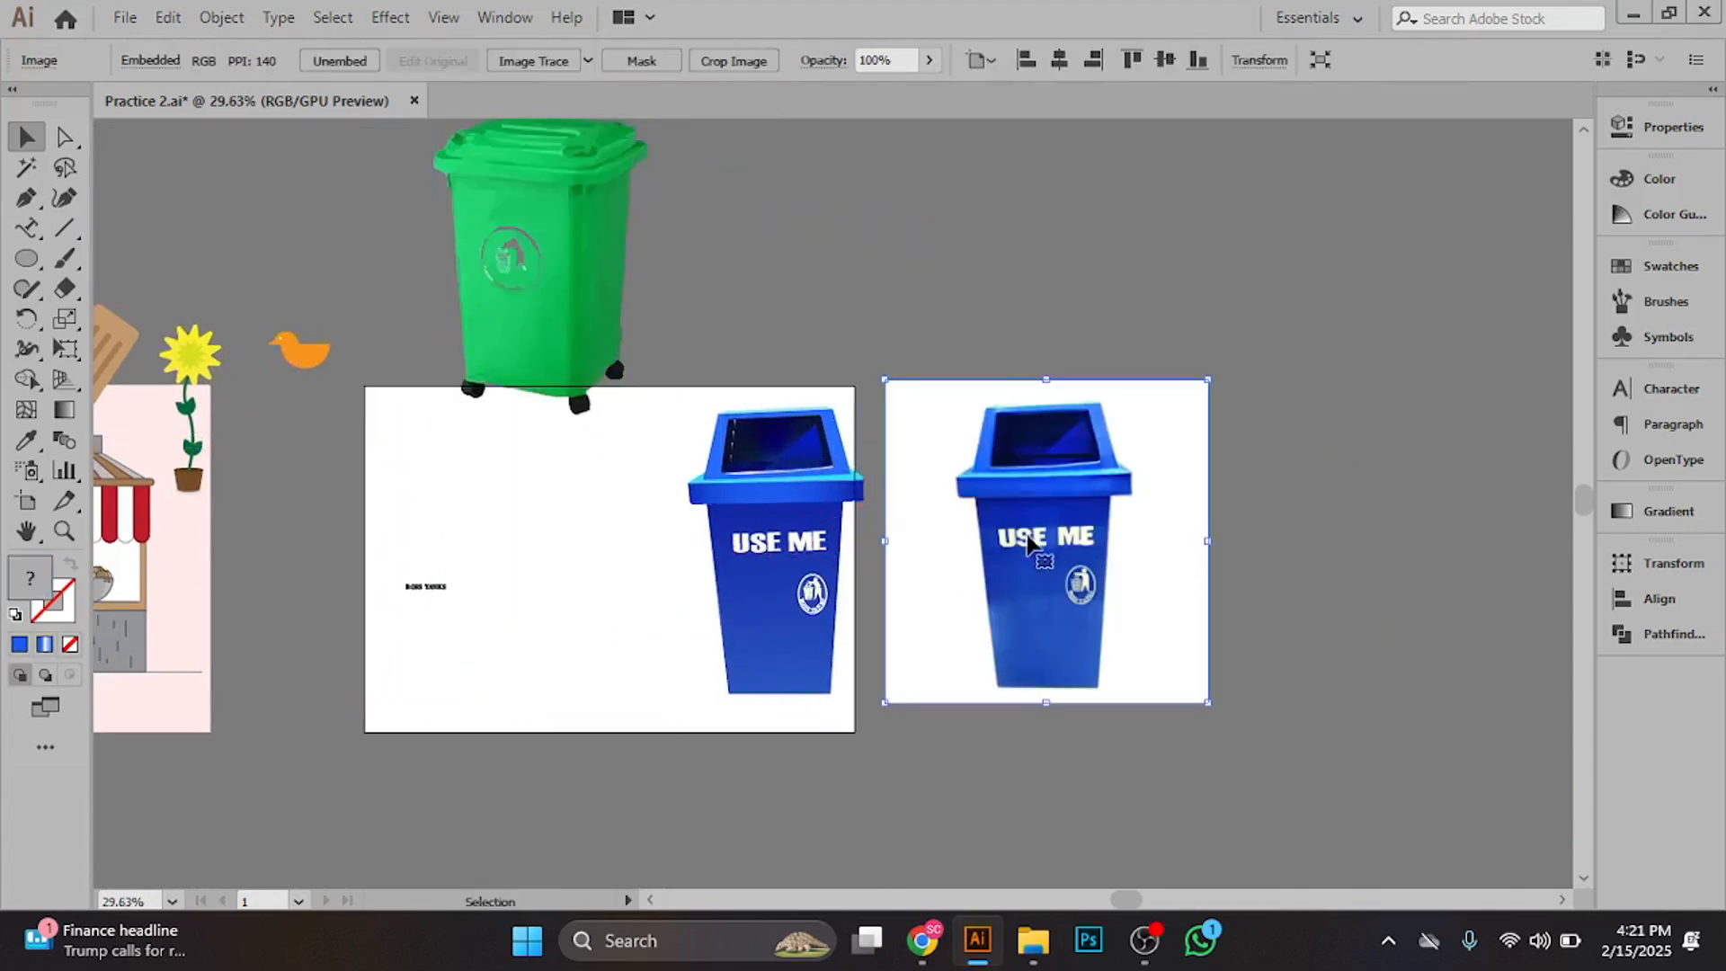
- Delete the small leftover black text and the stray U and S letter outlines from the artboard
click(409, 580)
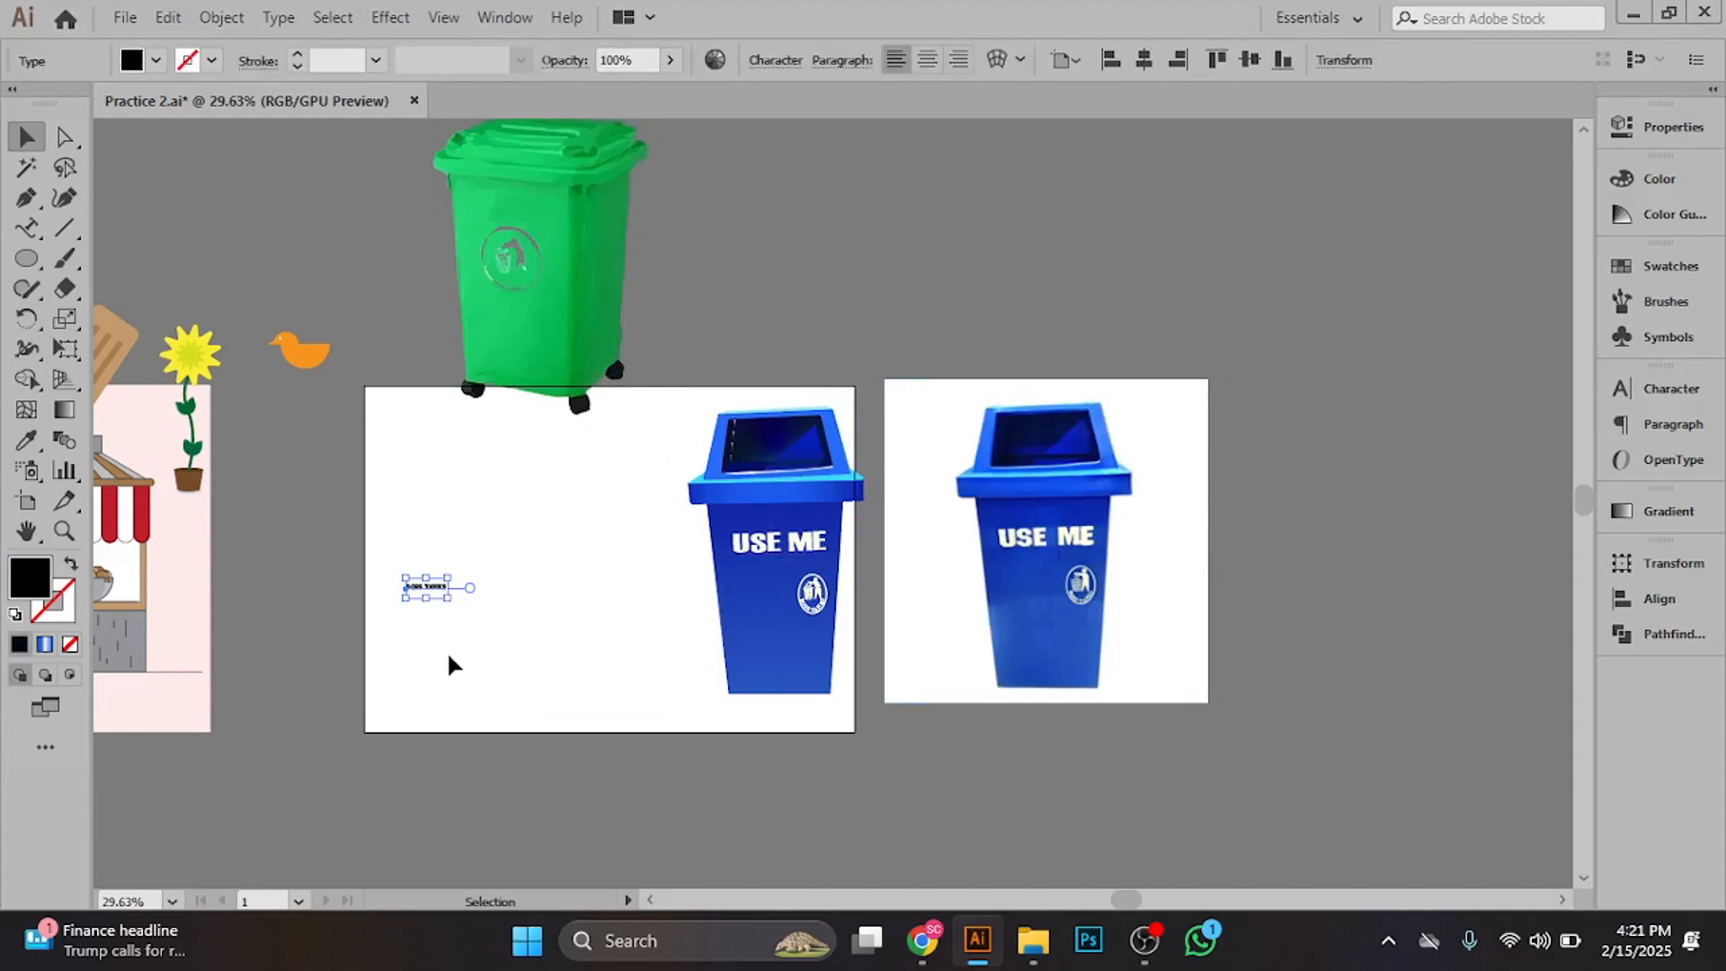
key(Delete)
drag(432, 472, 626, 674)
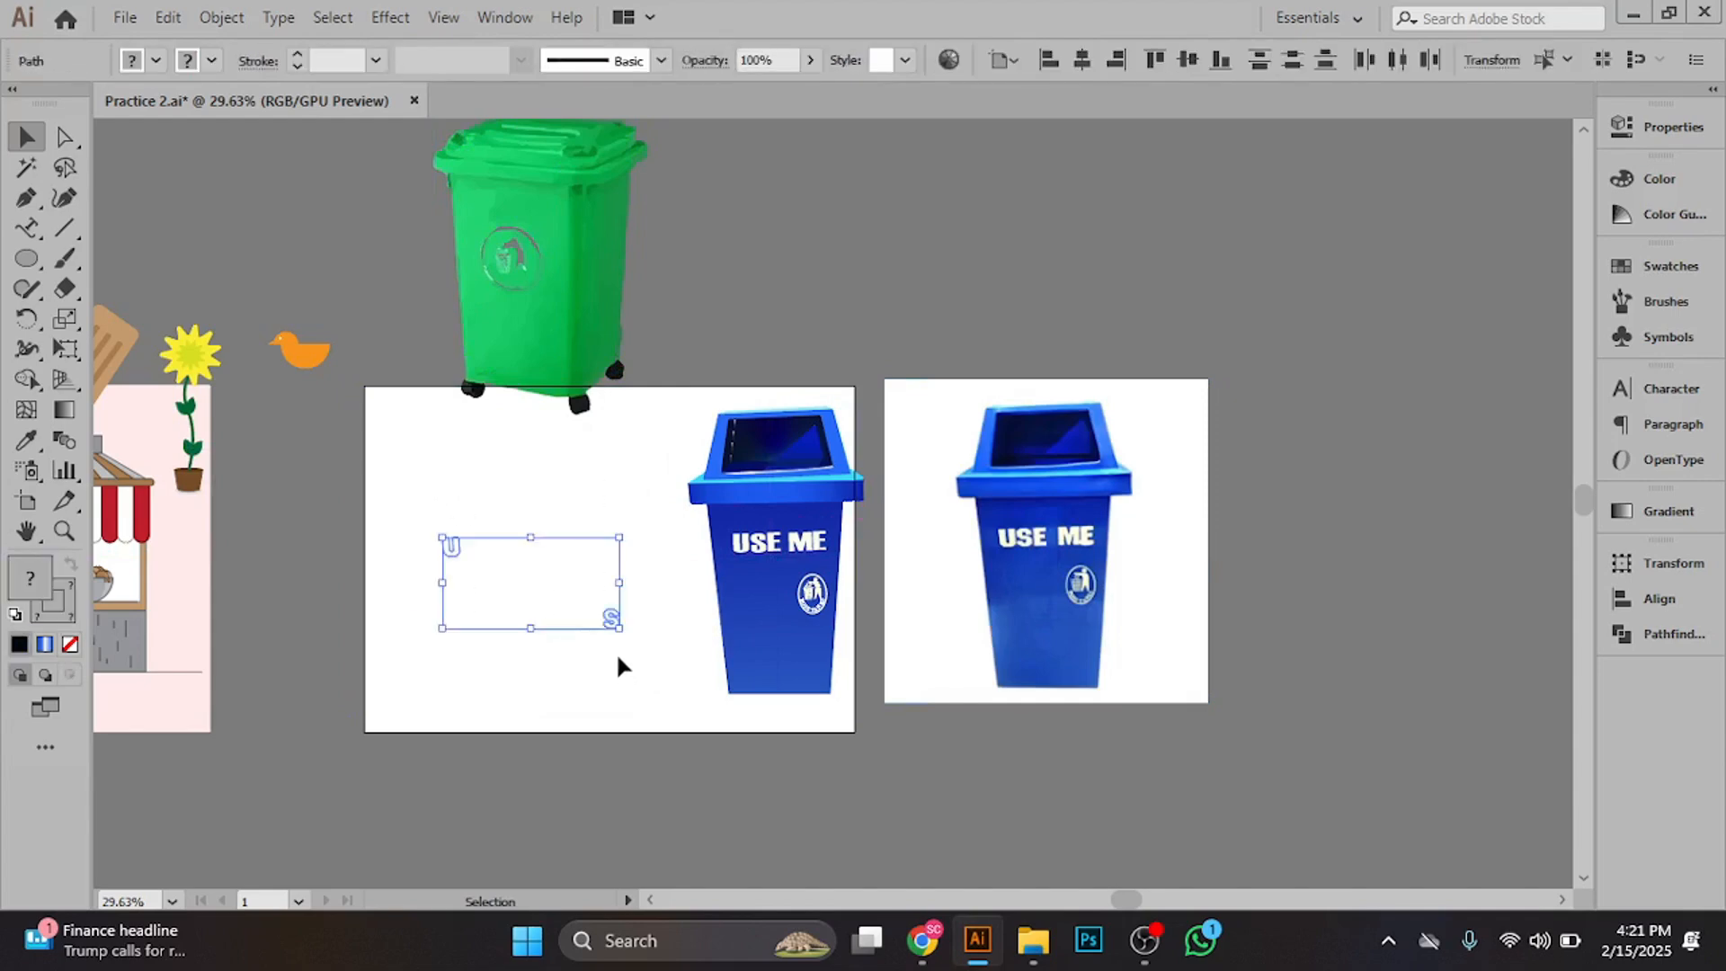
key(Delete)
- Place the green bin in the empty left half of the artboard, level with the blue vector bin
drag(562, 297, 542, 601)
click(576, 811)
drag(446, 669, 752, 721)
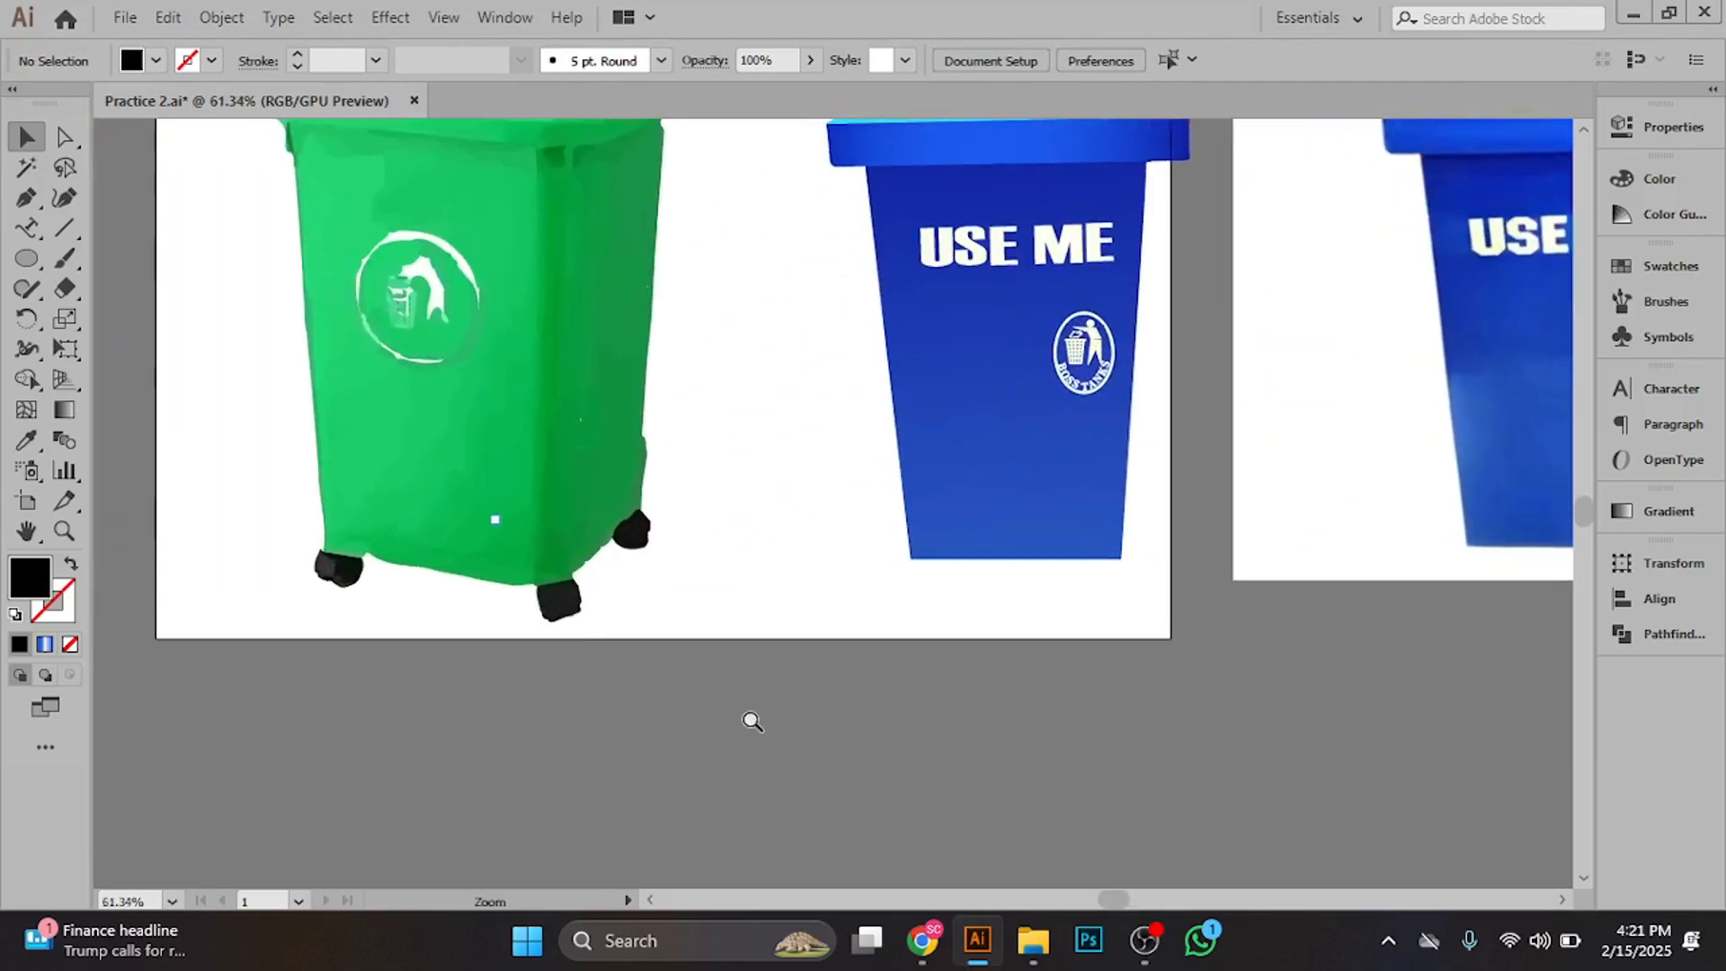
click(536, 562)
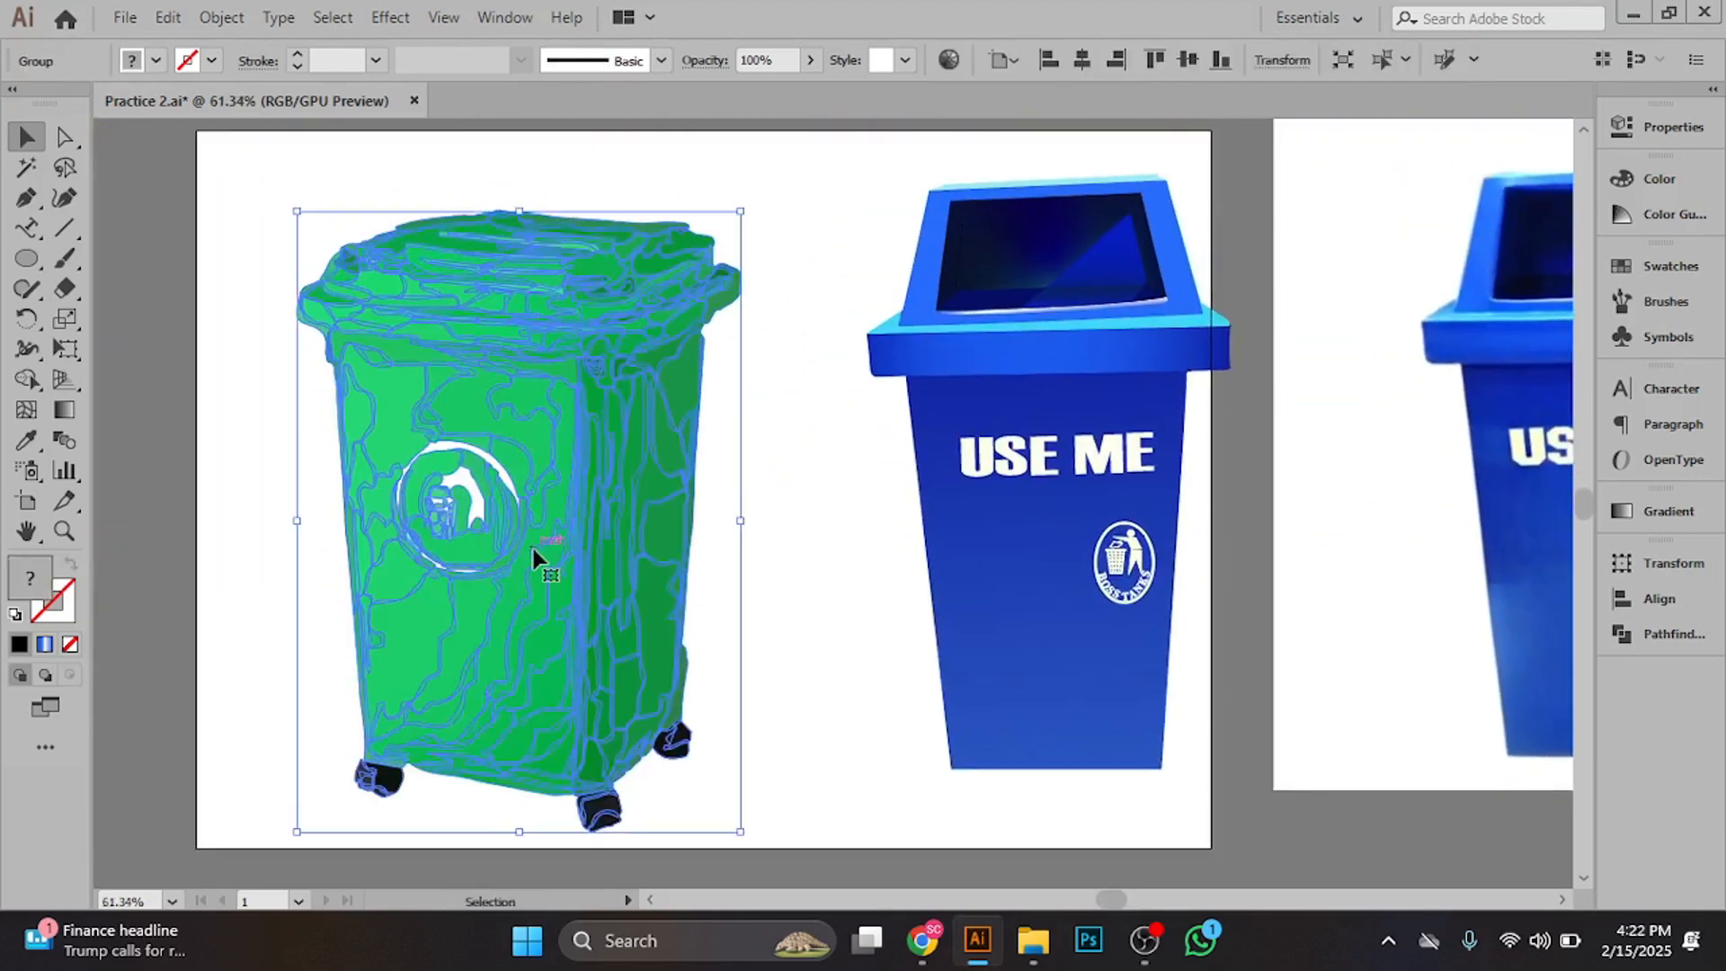
drag(533, 550, 528, 528)
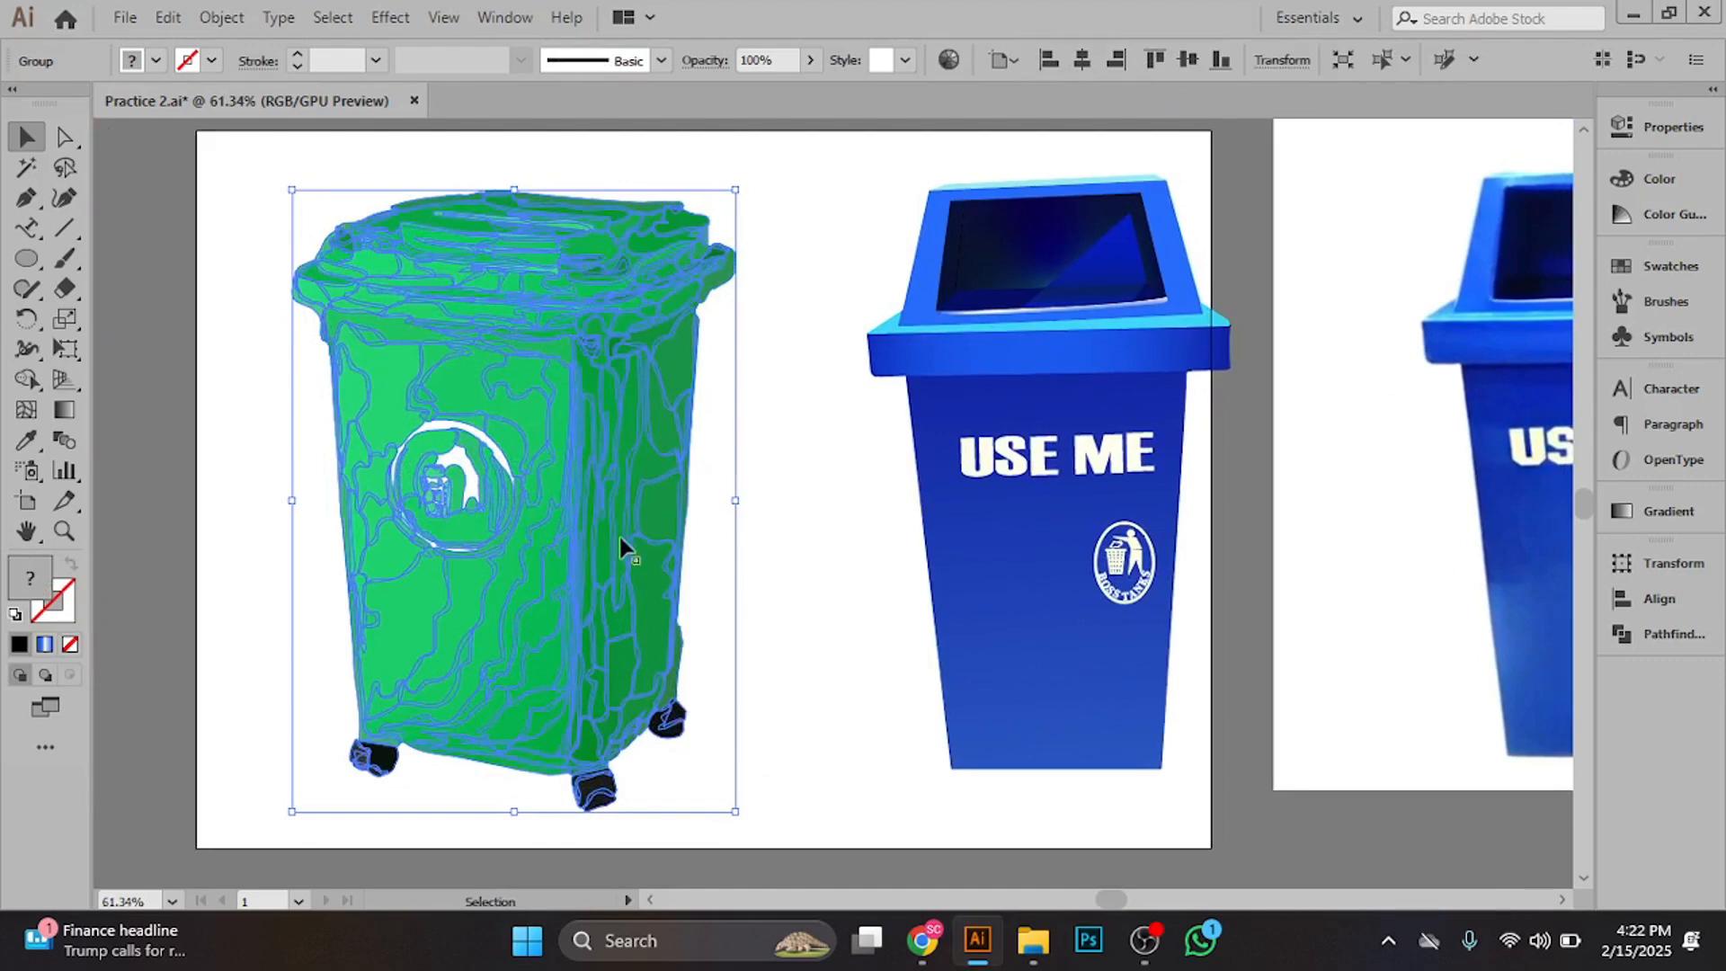
- Select all parts of the blue vector bin and group them into one object
click(949, 495)
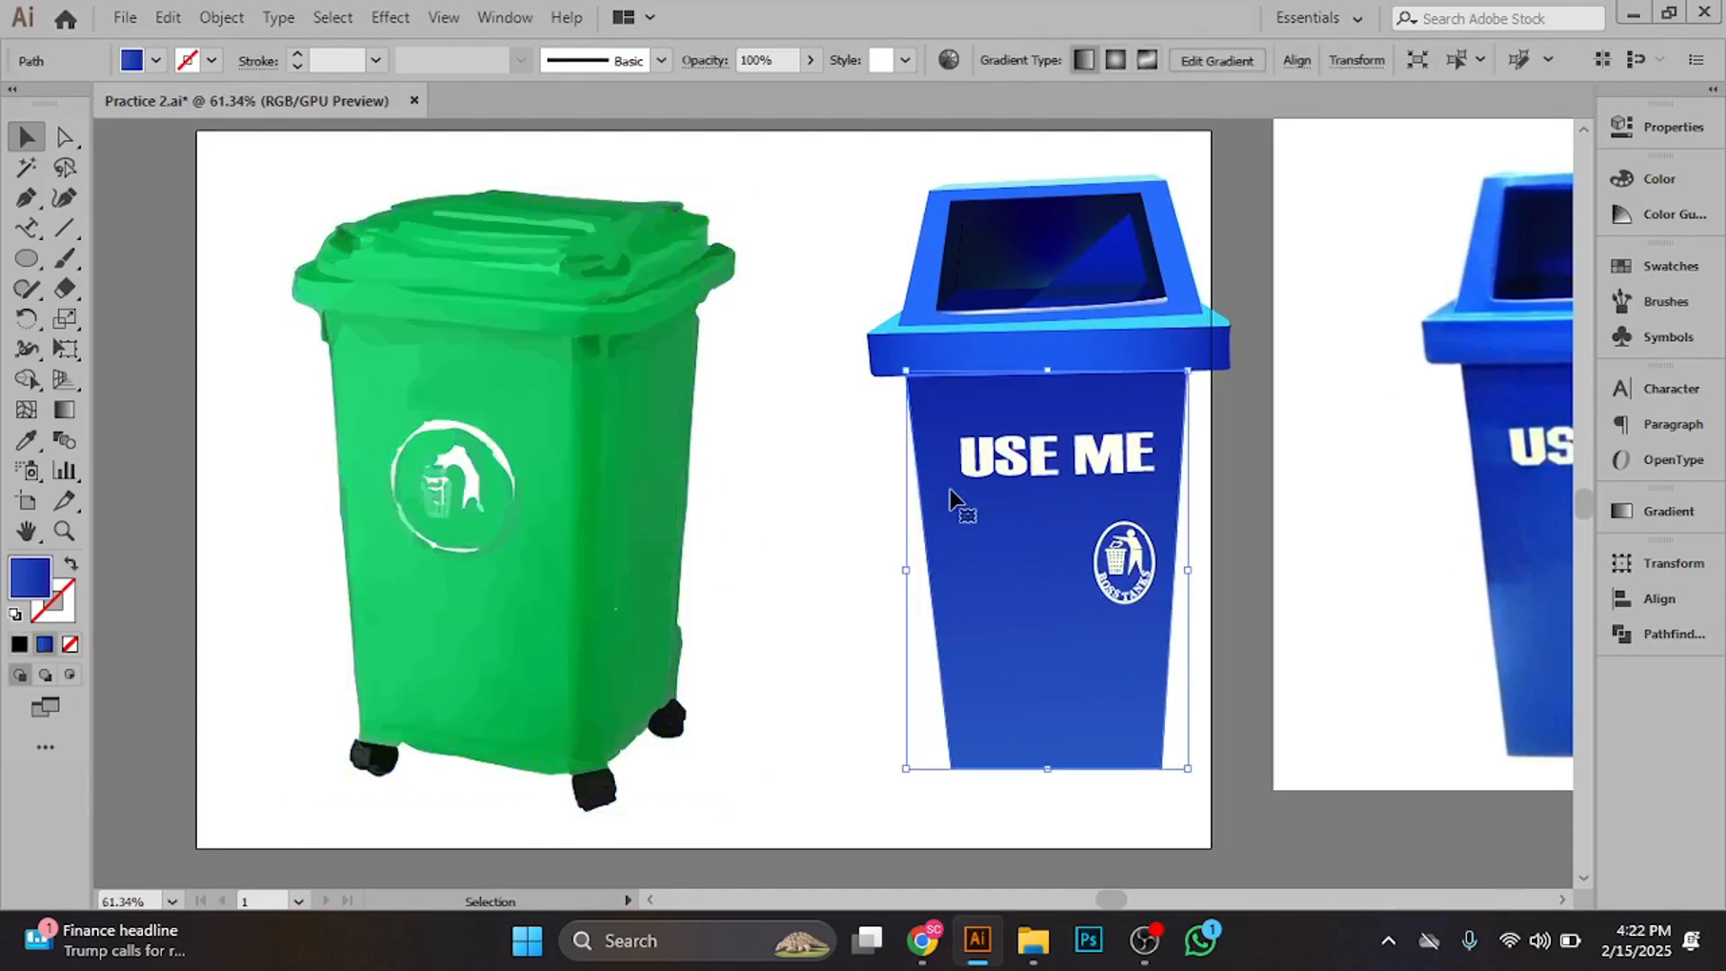
drag(893, 160, 1175, 666)
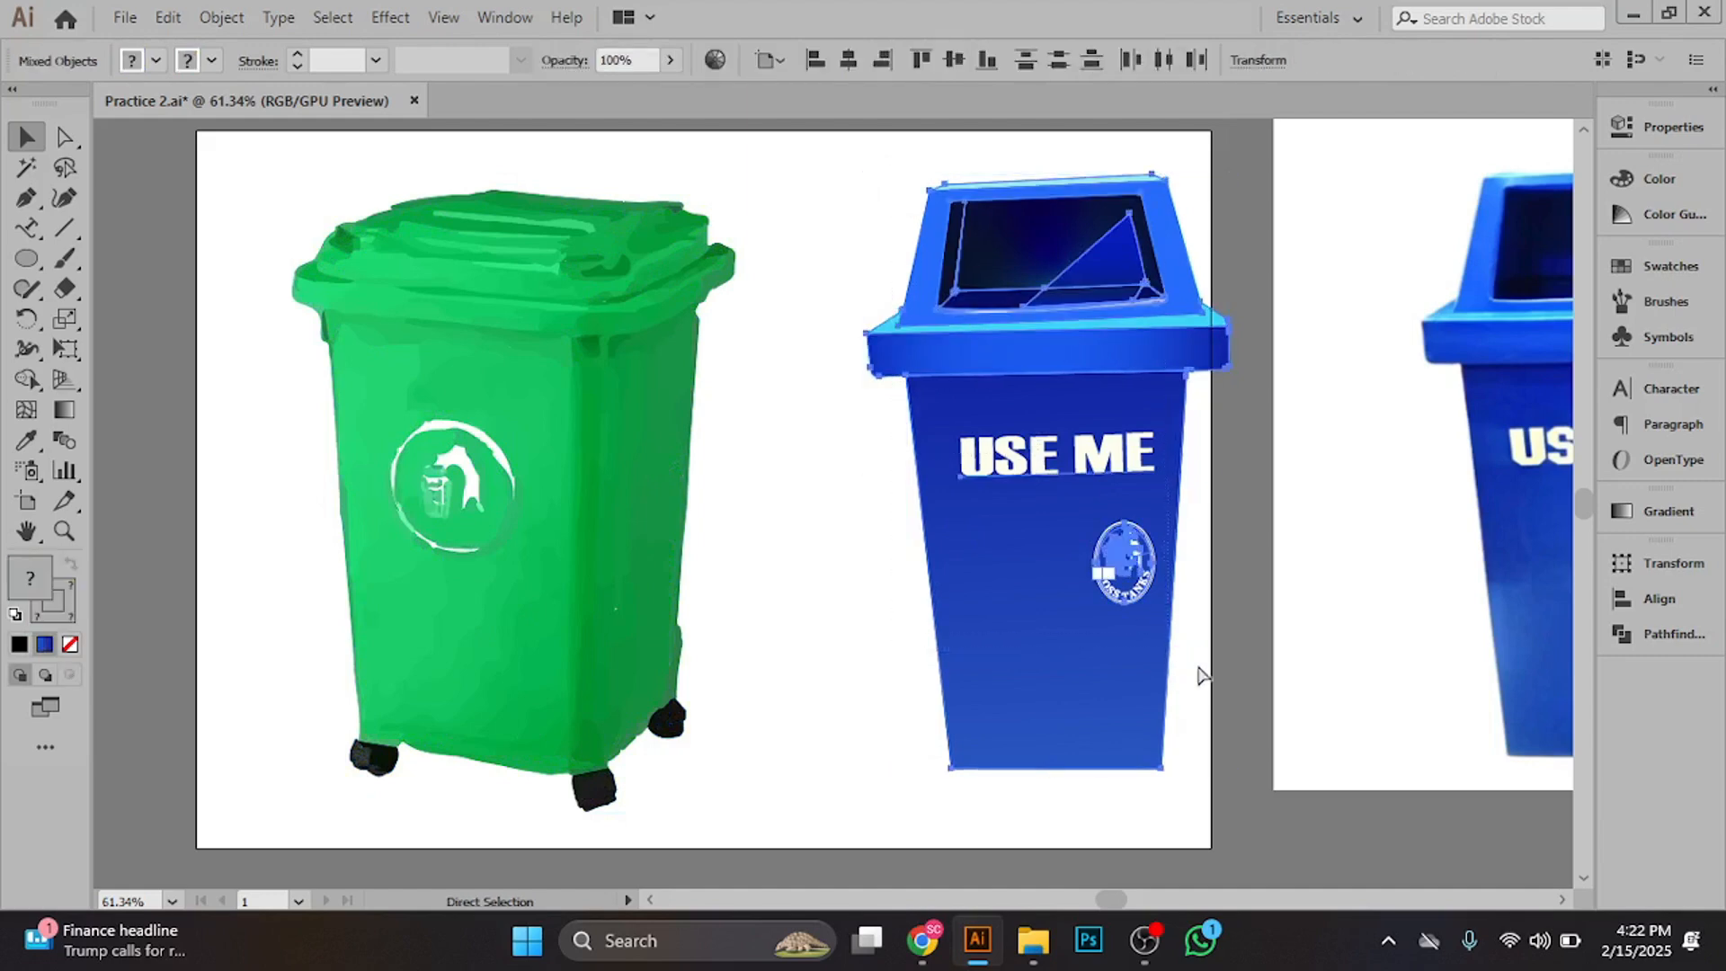
key(v)
click(1288, 403)
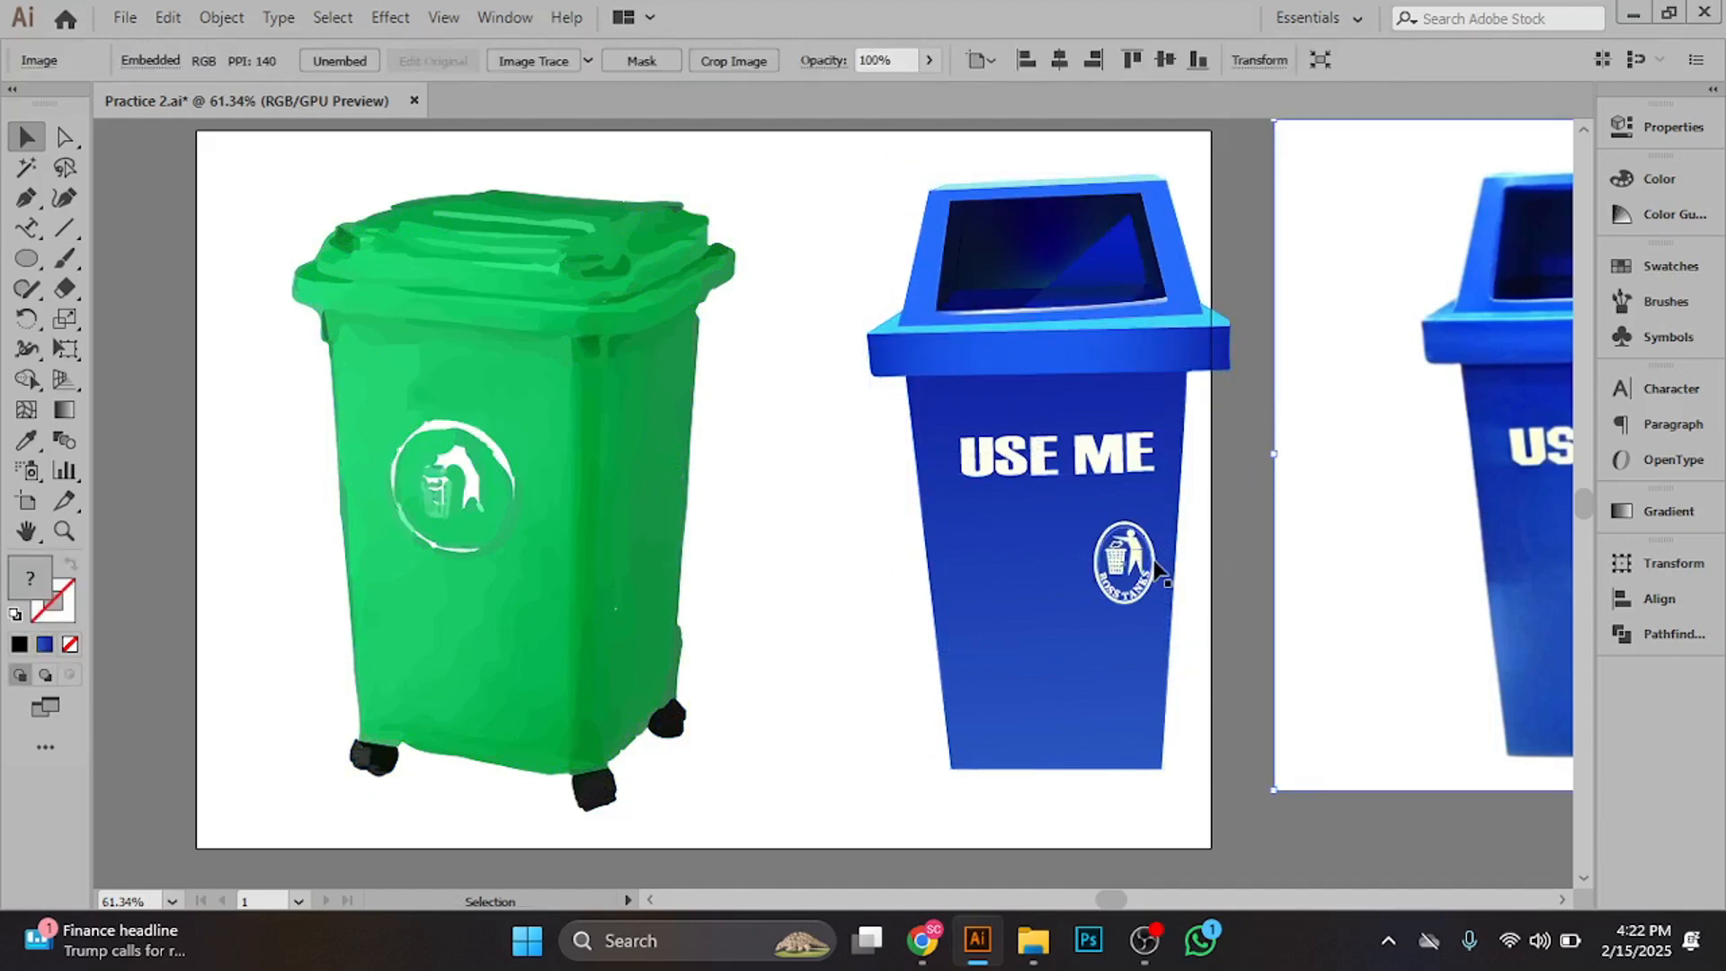
click(1160, 571)
click(576, 405)
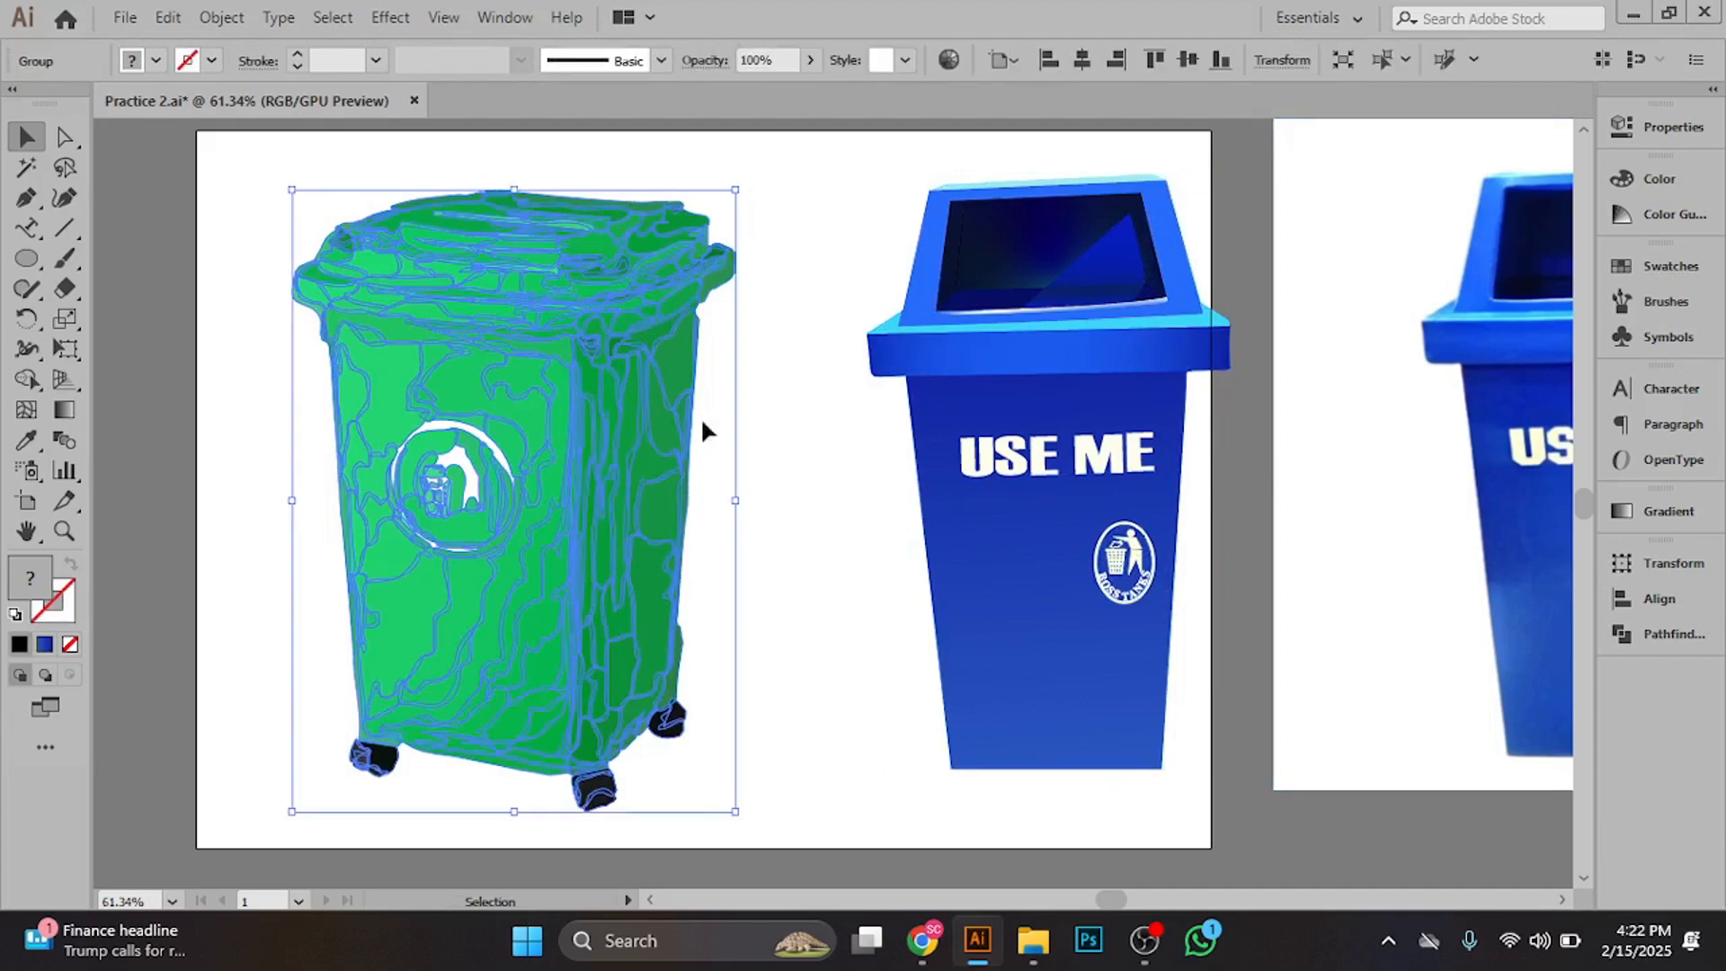
click(989, 376)
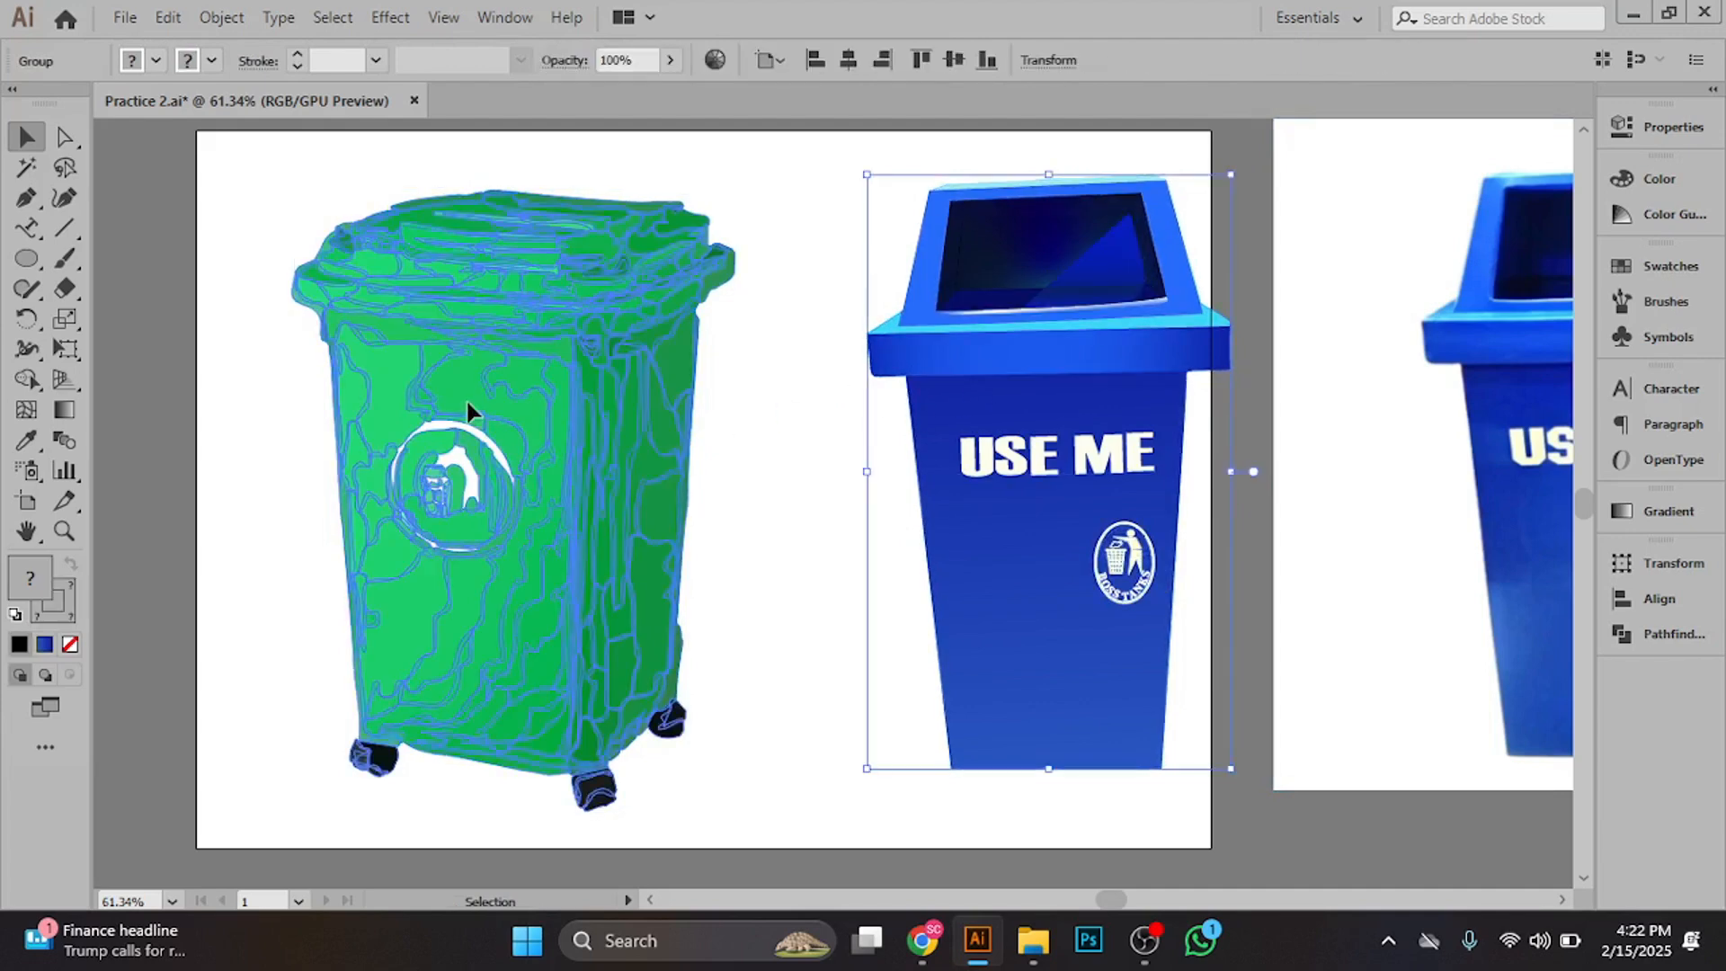
click(467, 409)
click(881, 364)
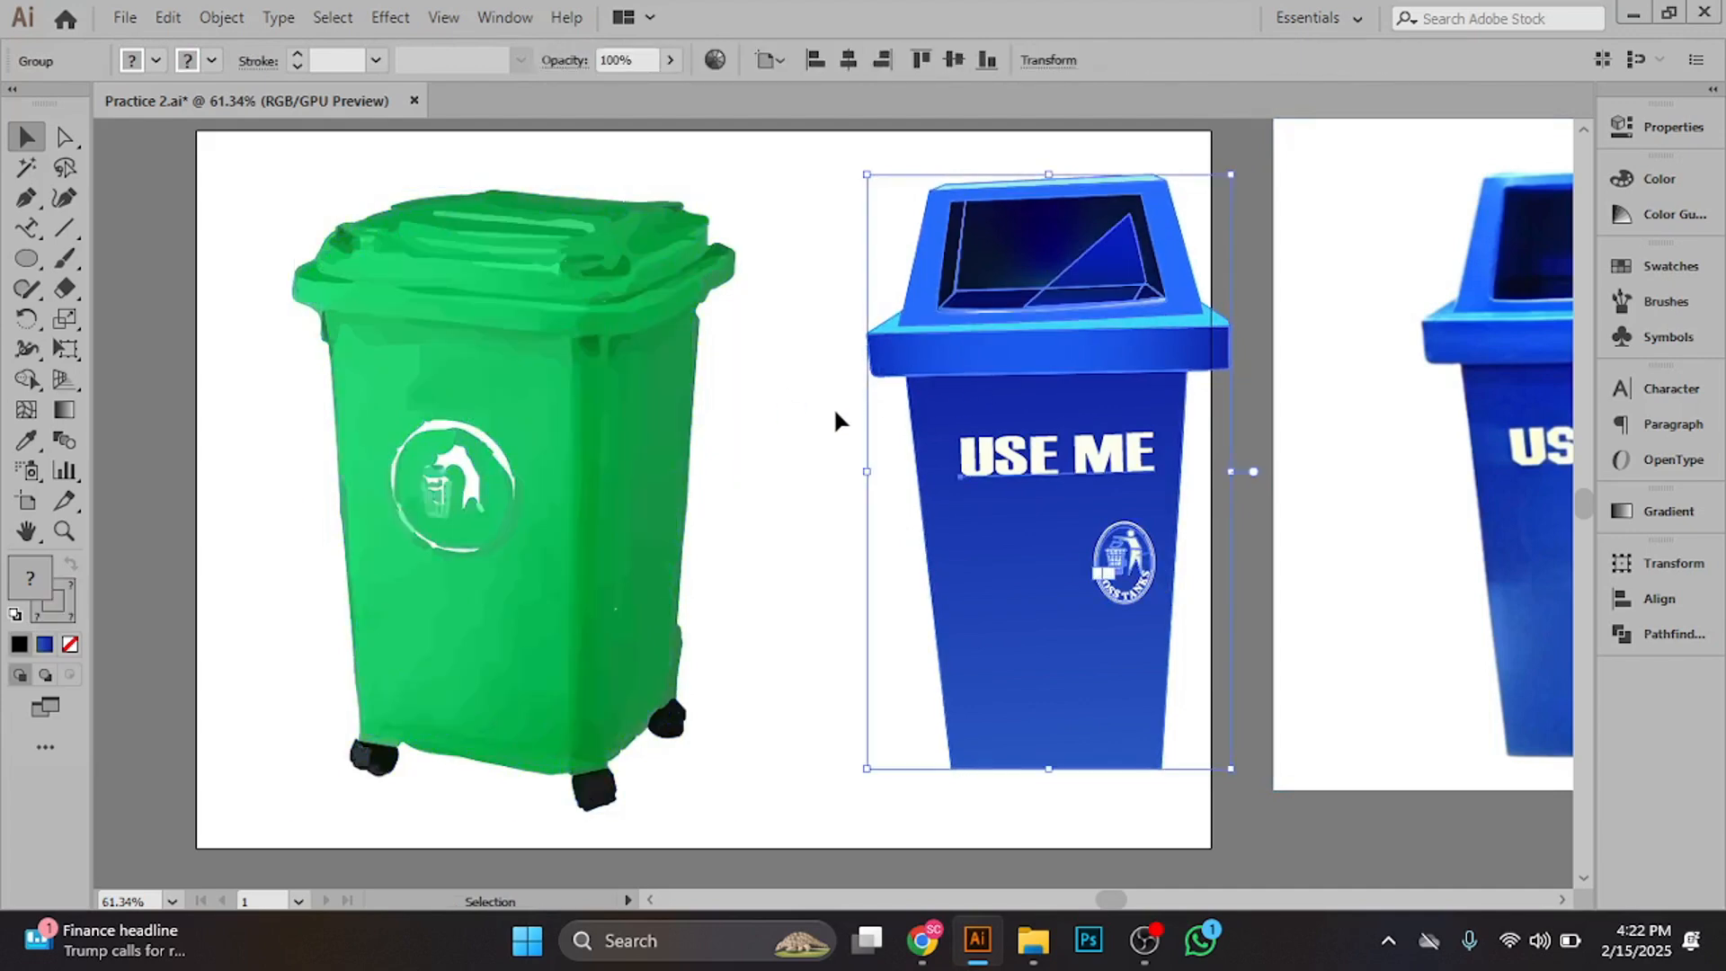
- Move the blue bin reference photo farther right, clear of the artboard and the black cartoon bin
key(z)
drag(811, 470, 894, 578)
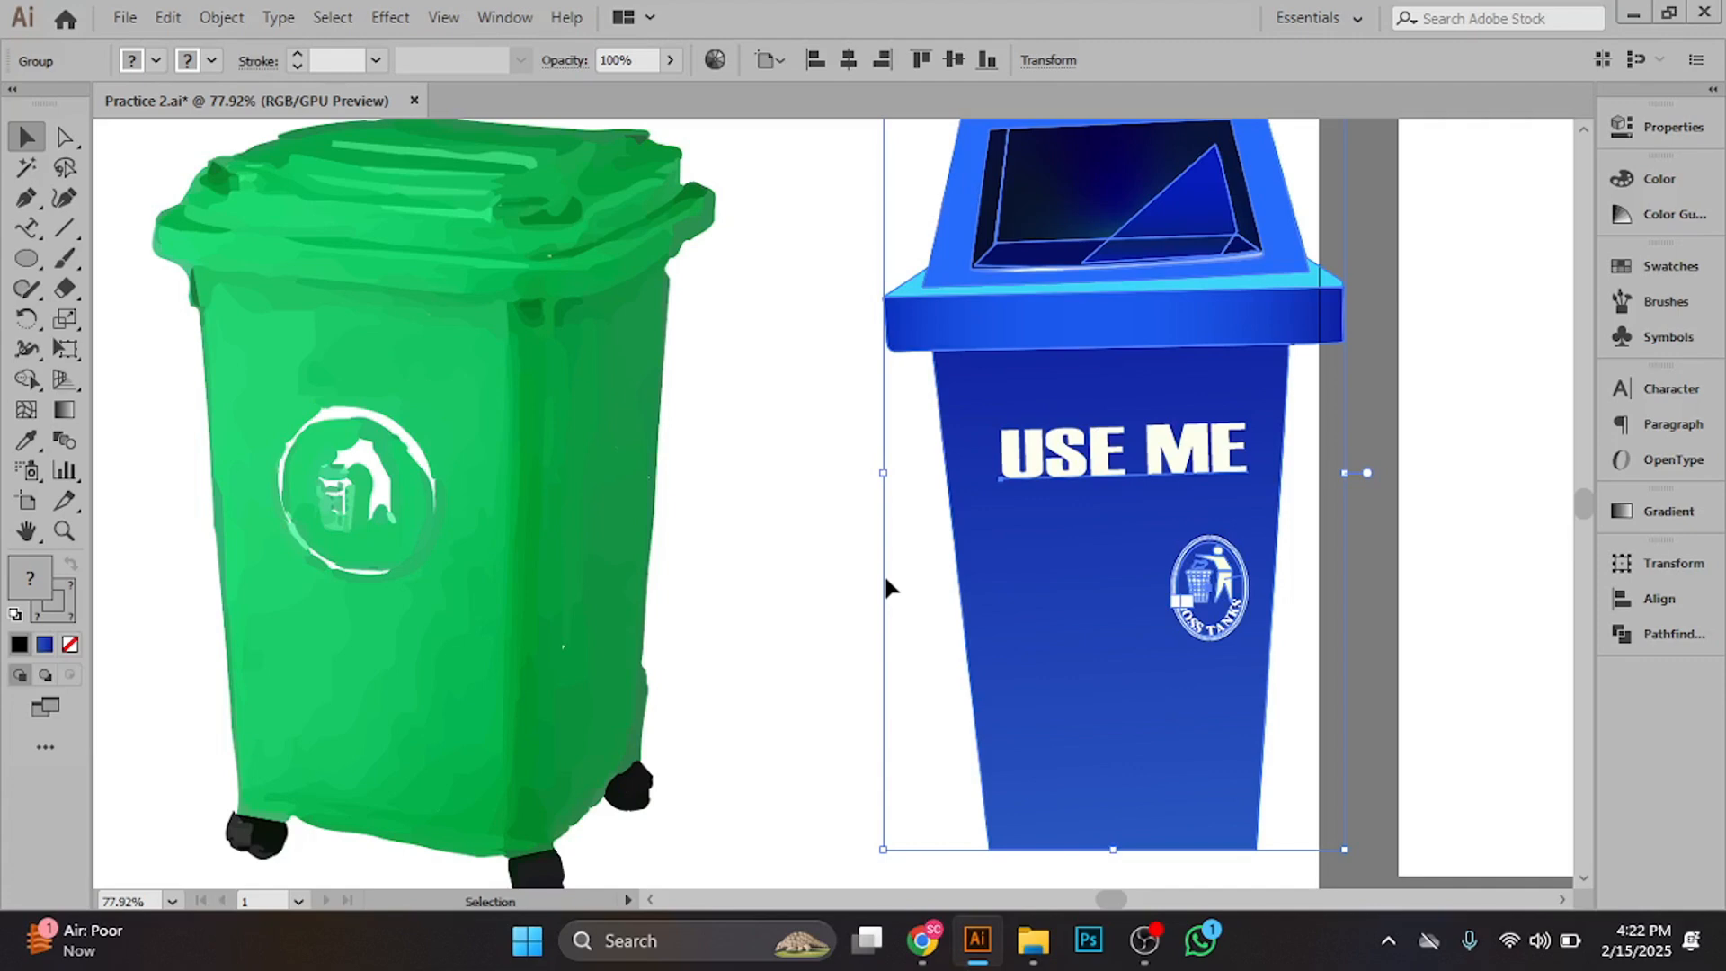
scroll(885, 586, right, 10)
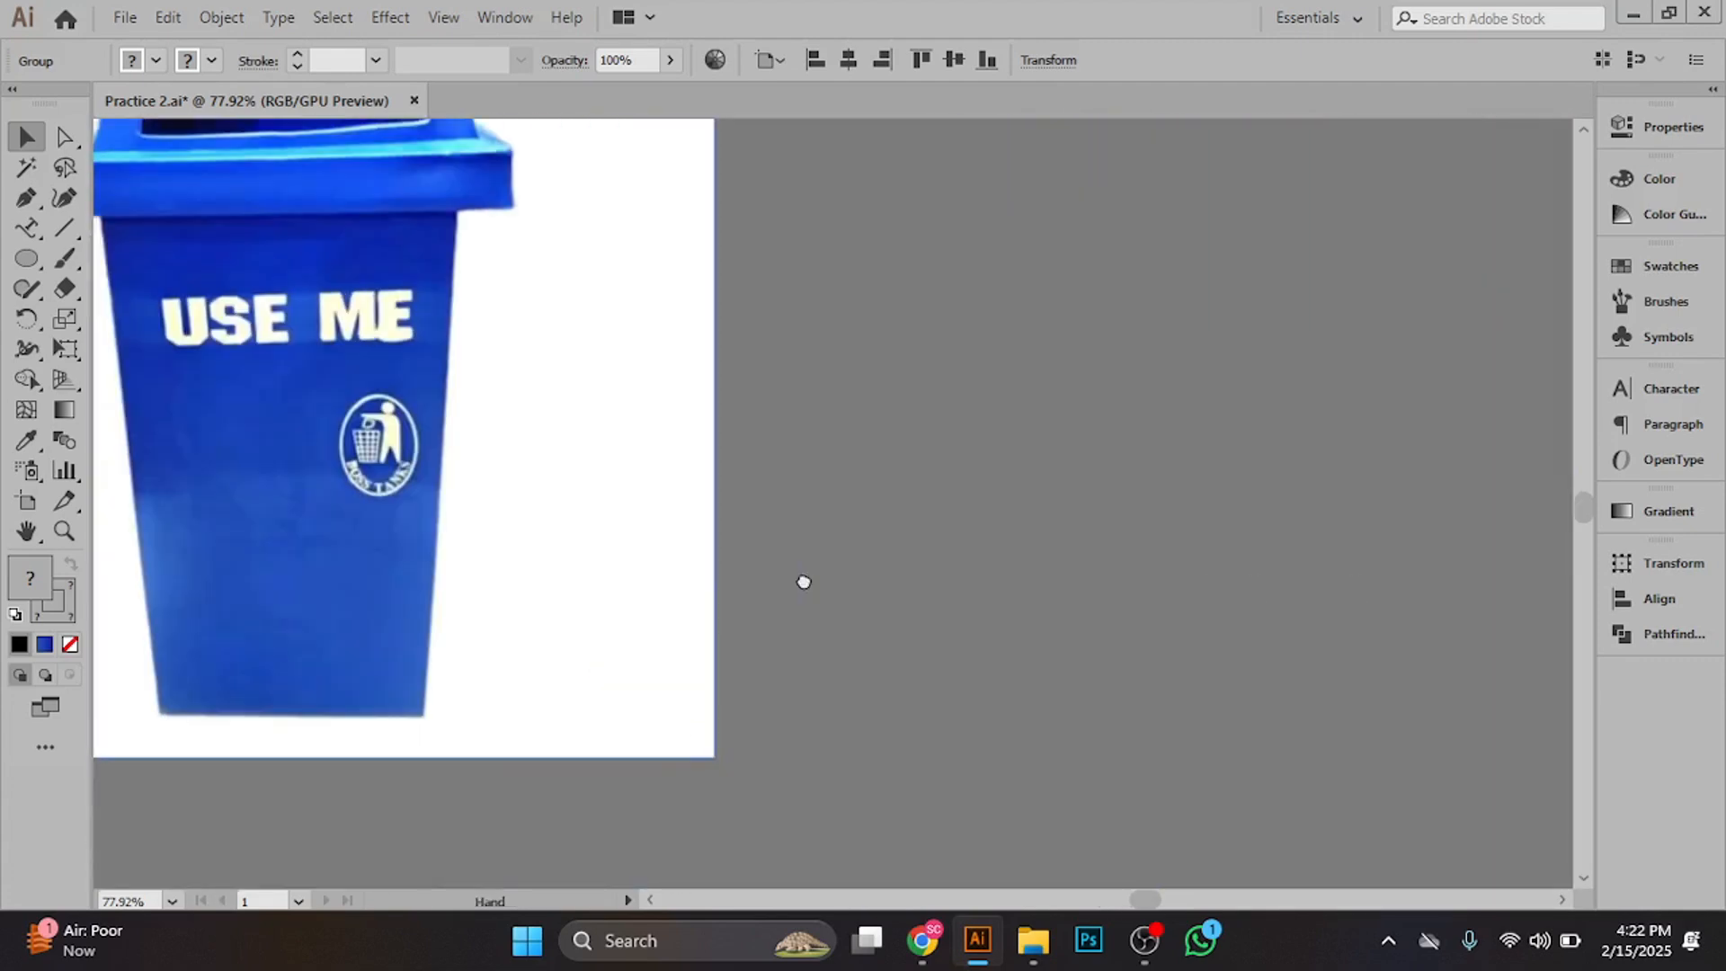
scroll(419, 552, down, 5)
drag(607, 518, 995, 563)
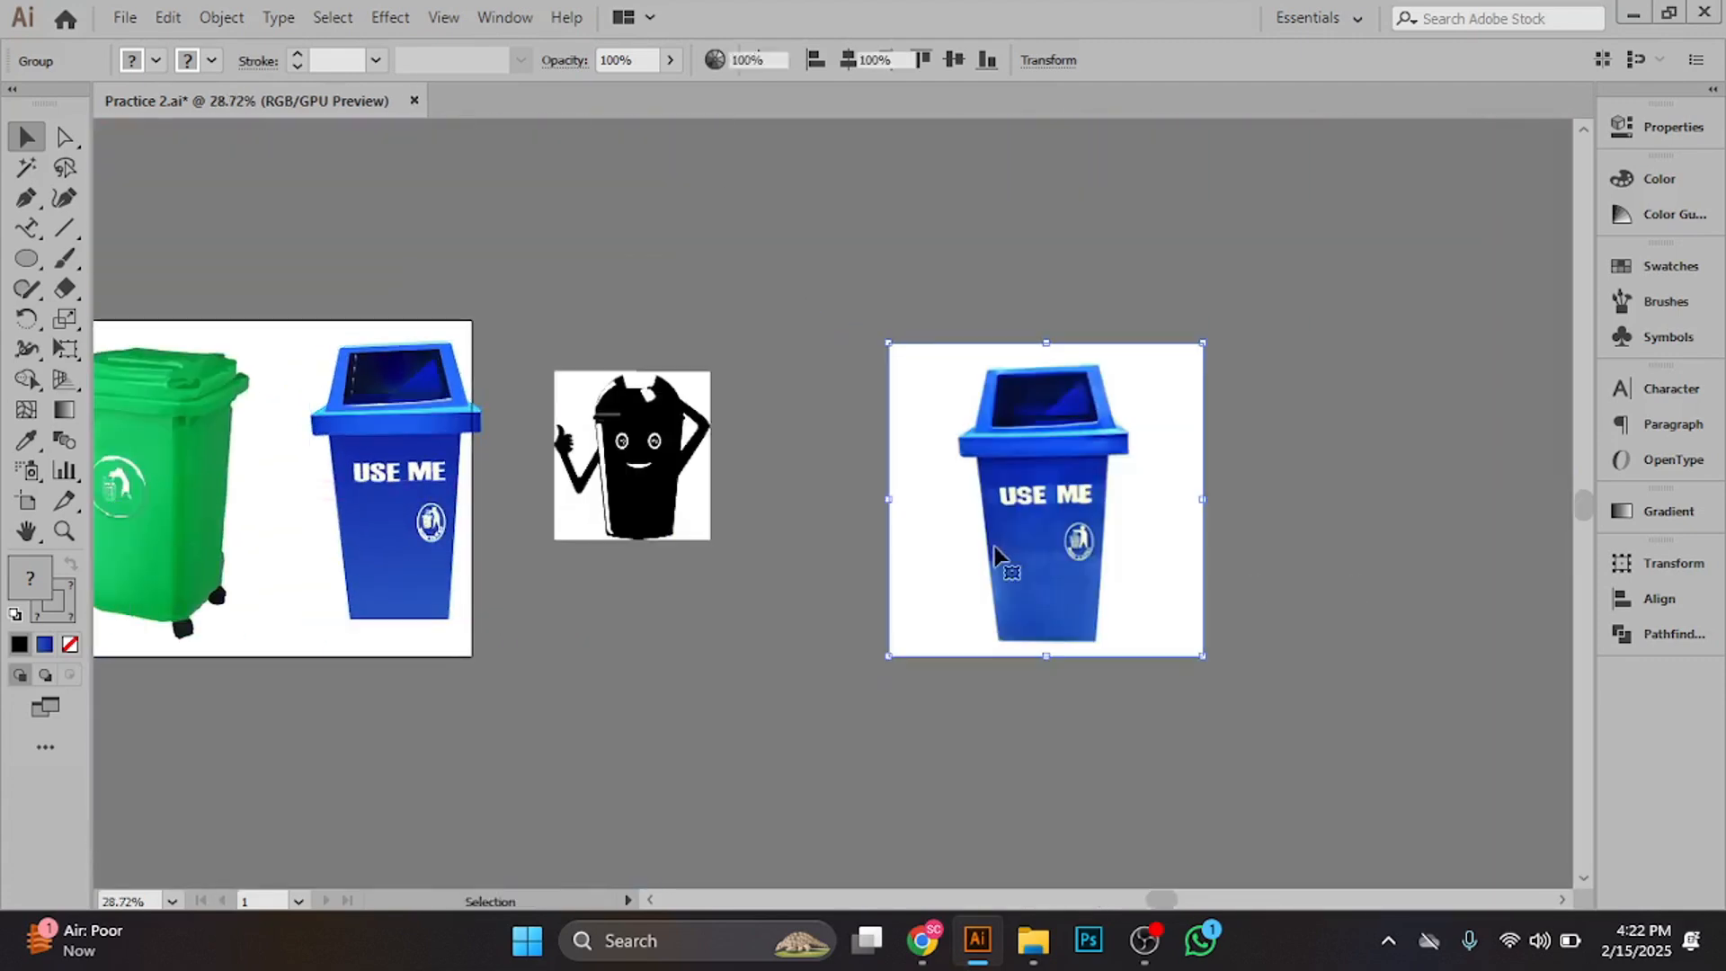
- Examine the black cartoon bin tracing, and review the green and blue bins side by side on the artboard
click(643, 487)
scroll(642, 486, up, 8)
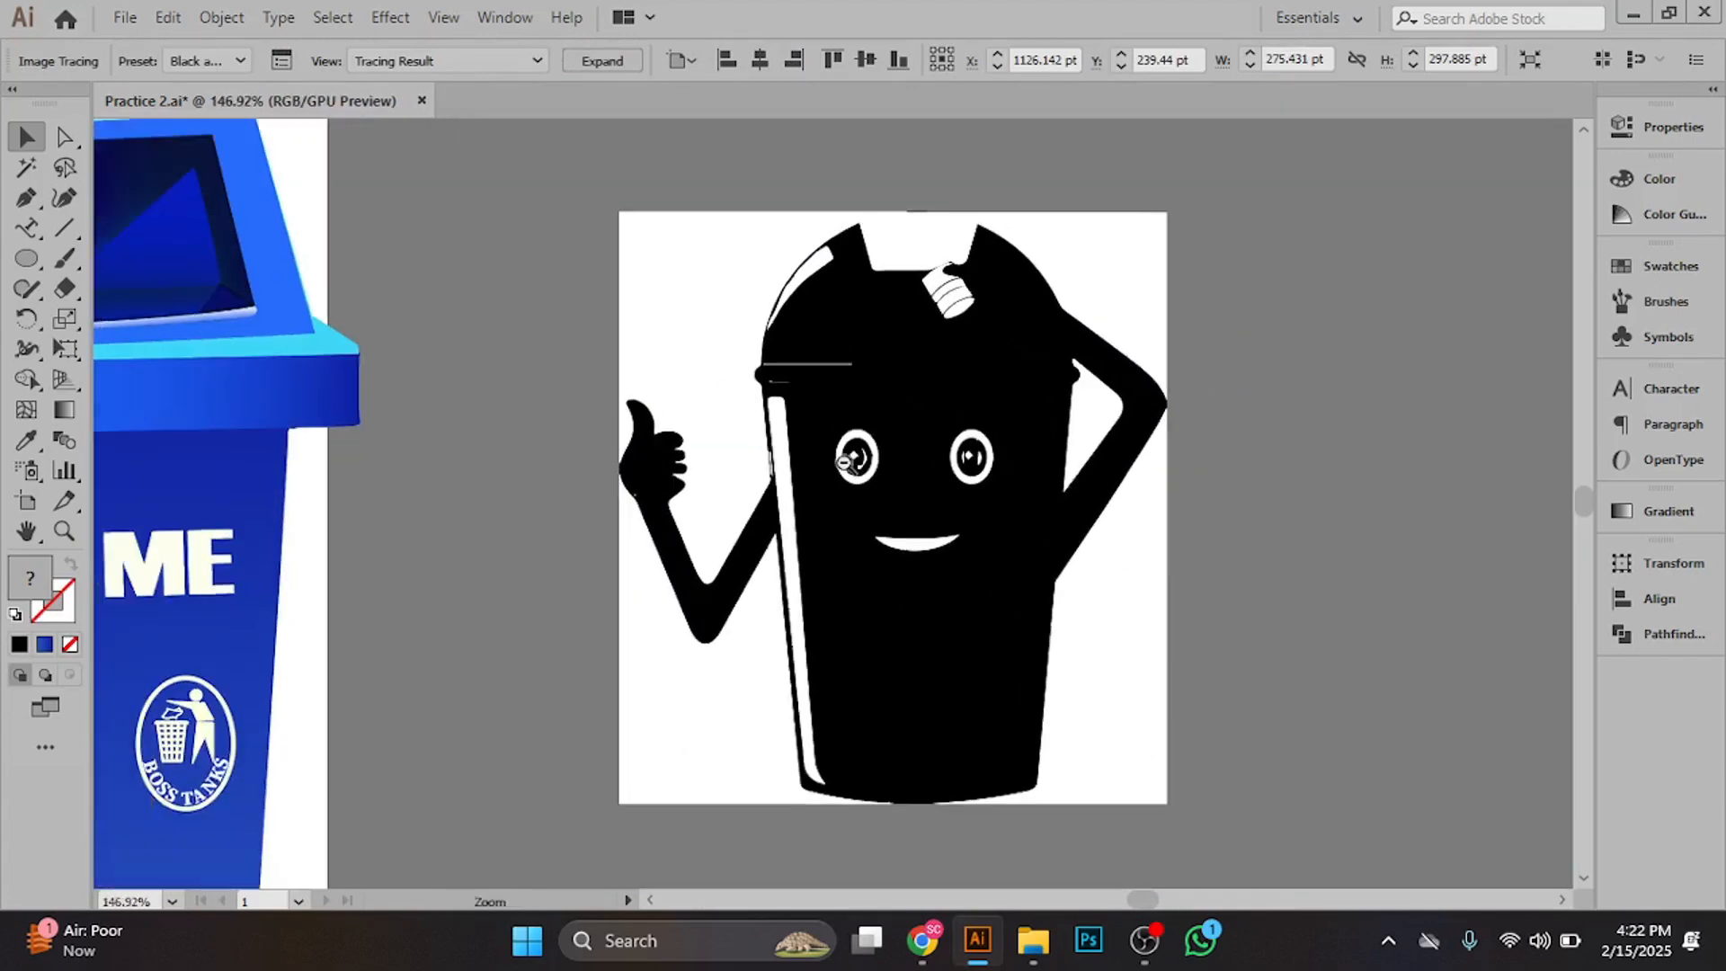
scroll(982, 461, down, 2)
scroll(812, 474, down, 3)
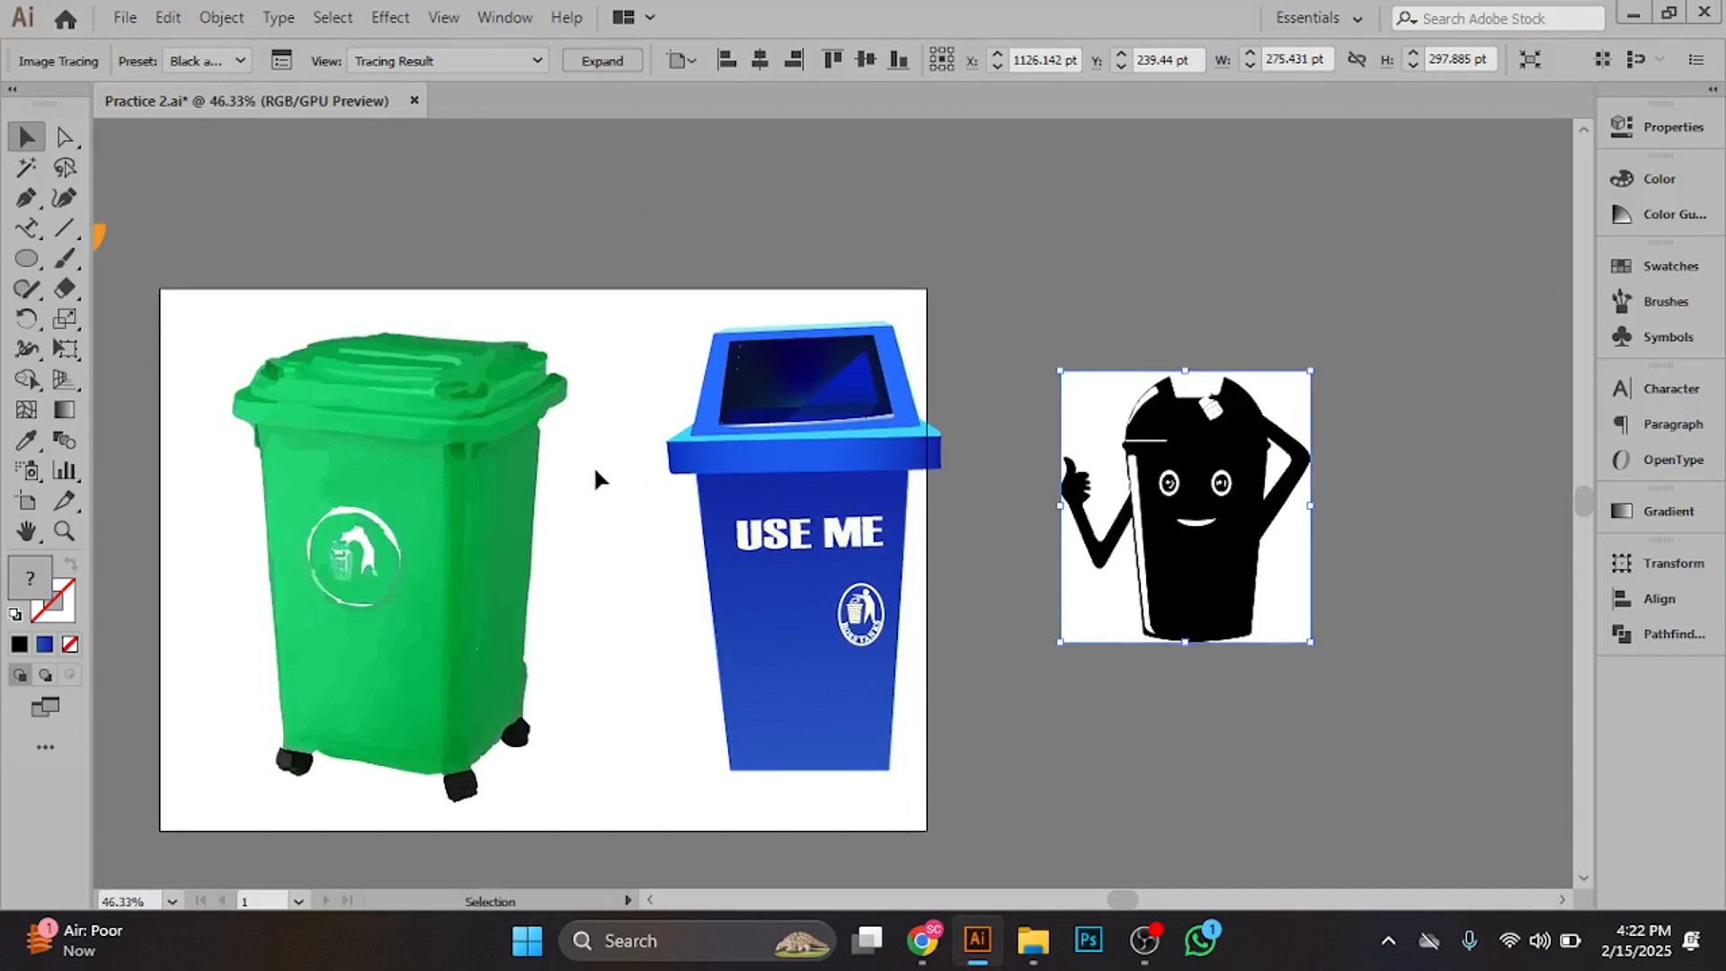
scroll(678, 491, left, 5)
scroll(678, 490, up, 2)
drag(675, 604, 609, 447)
drag(854, 480, 715, 494)
scroll(714, 494, up, 4)
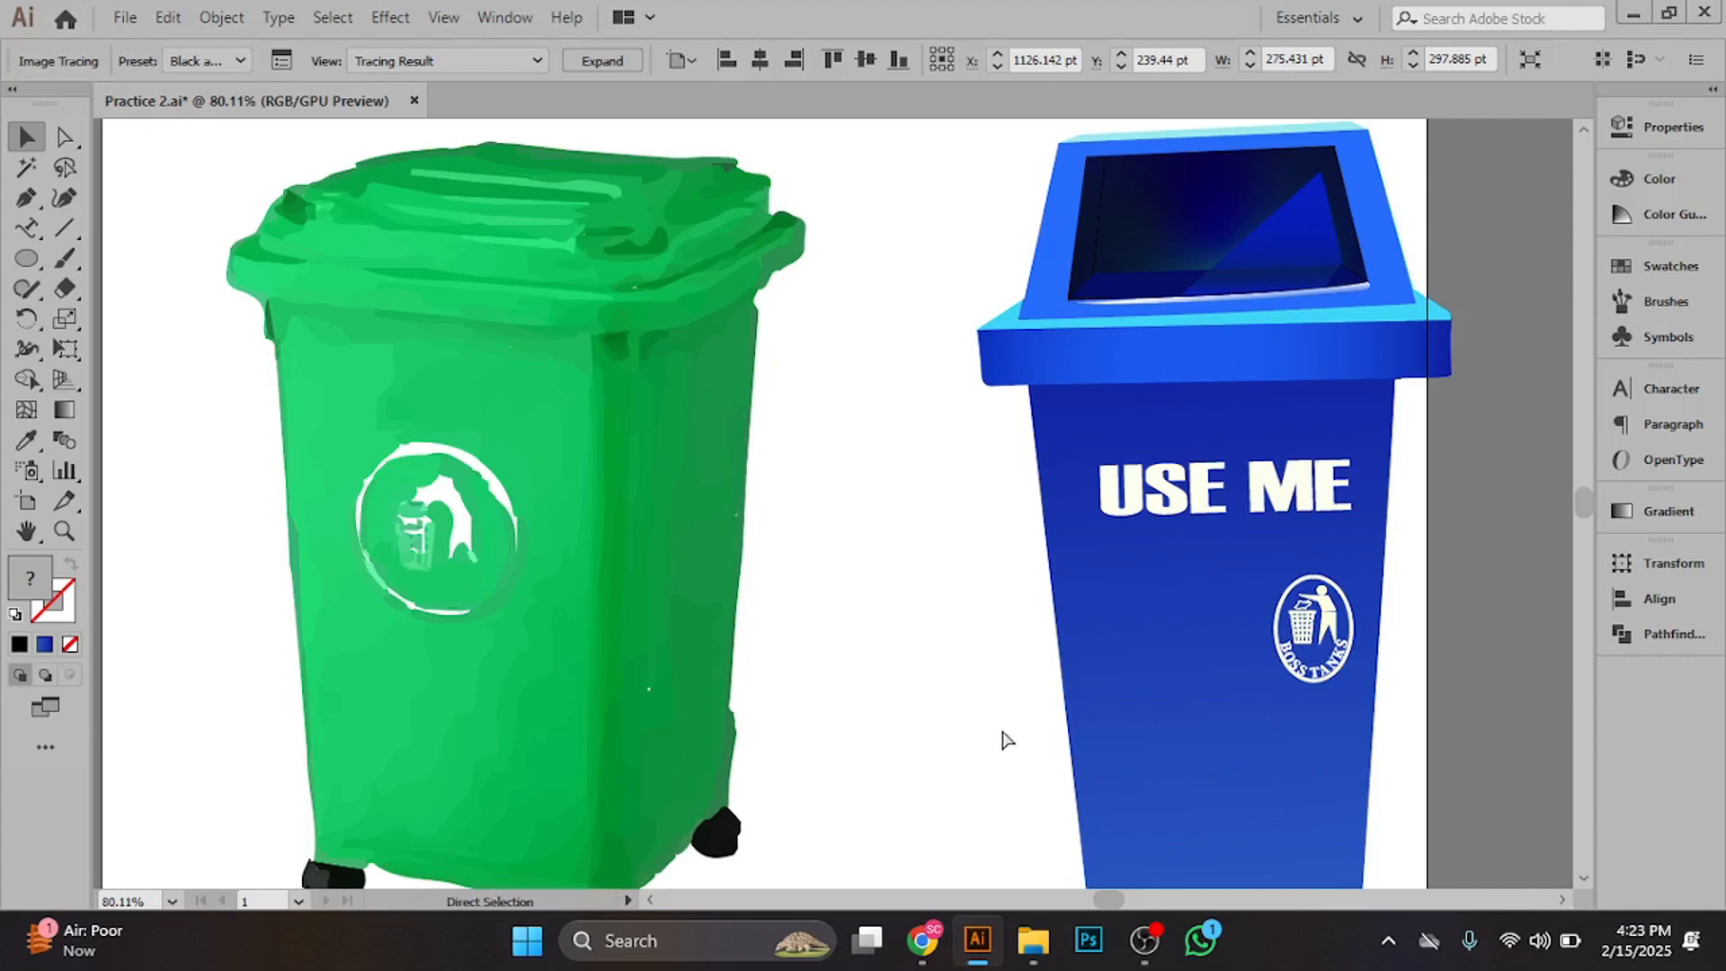
scroll(1007, 737, down, 3)
drag(1035, 748, 990, 705)
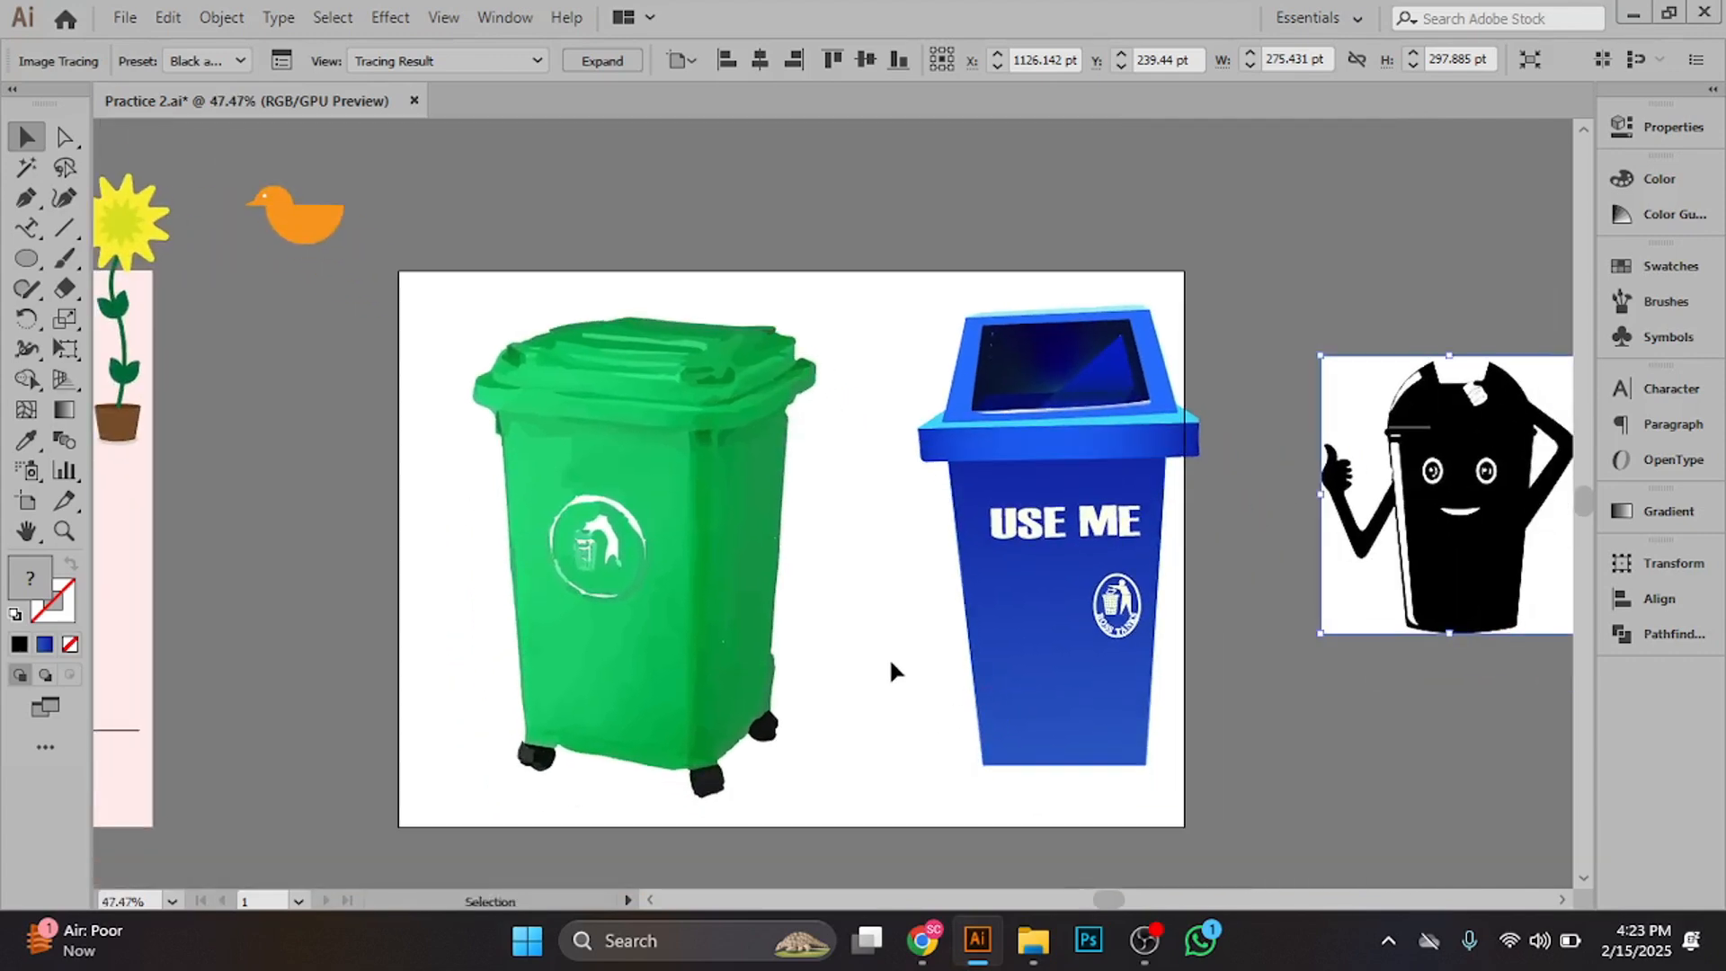